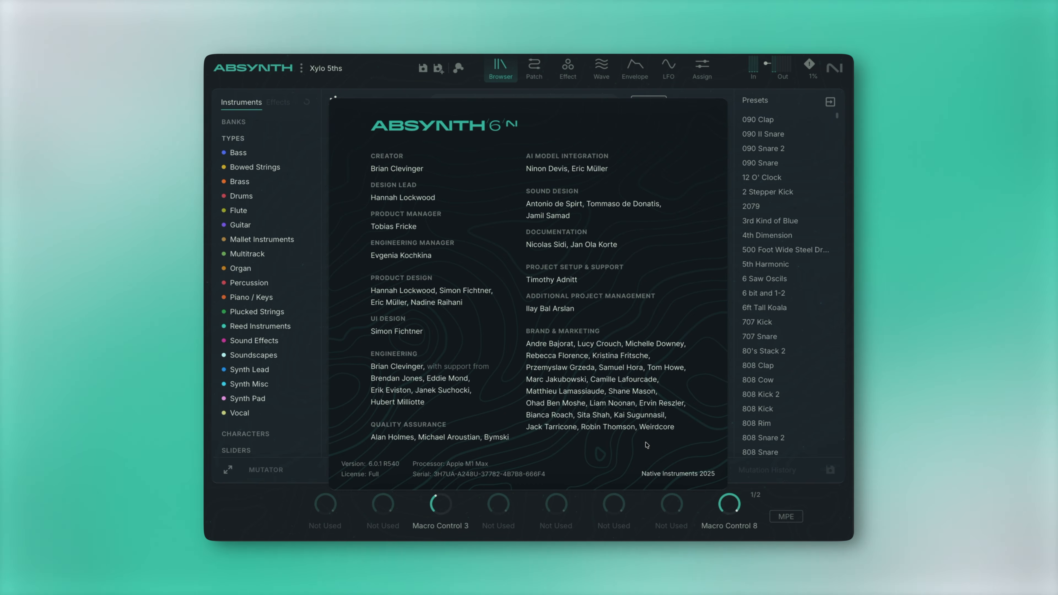
Step: Dismiss the credits screen and examine the General, Content and Surround pages of the settings
click(766, 284)
click(301, 68)
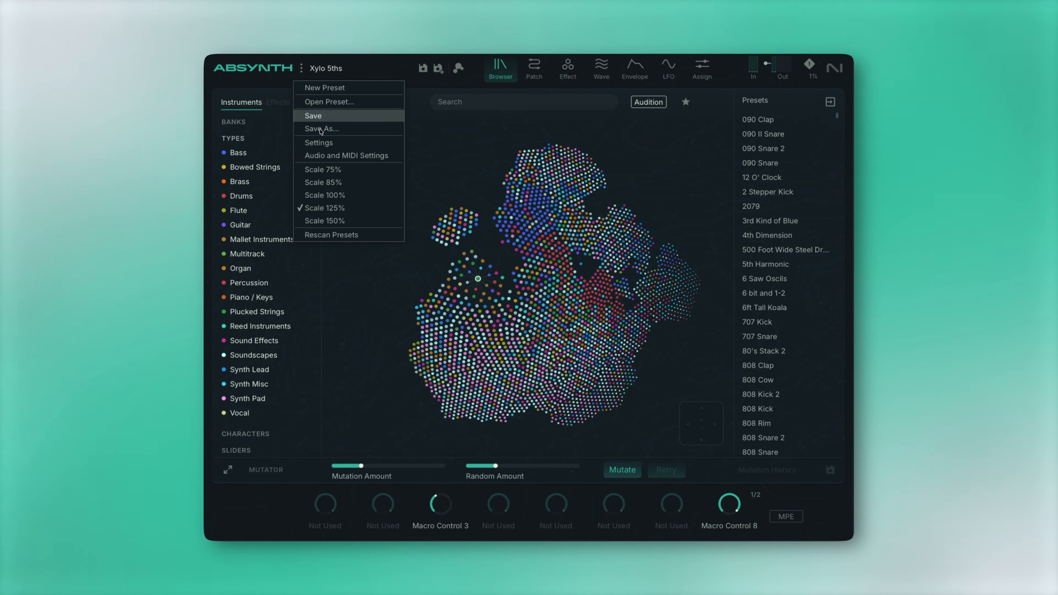
click(336, 142)
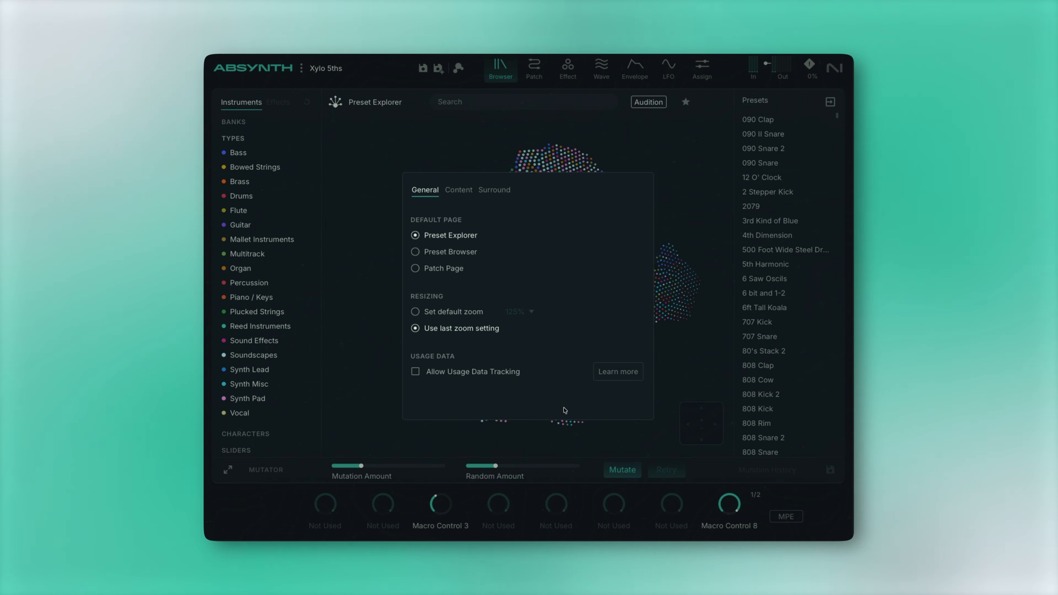
click(461, 194)
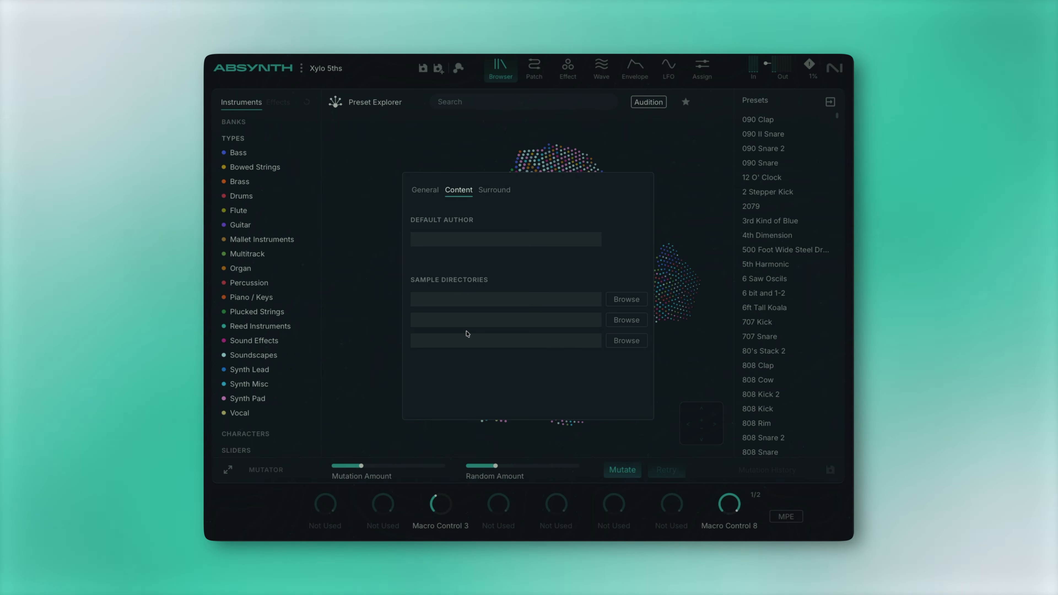
click(494, 190)
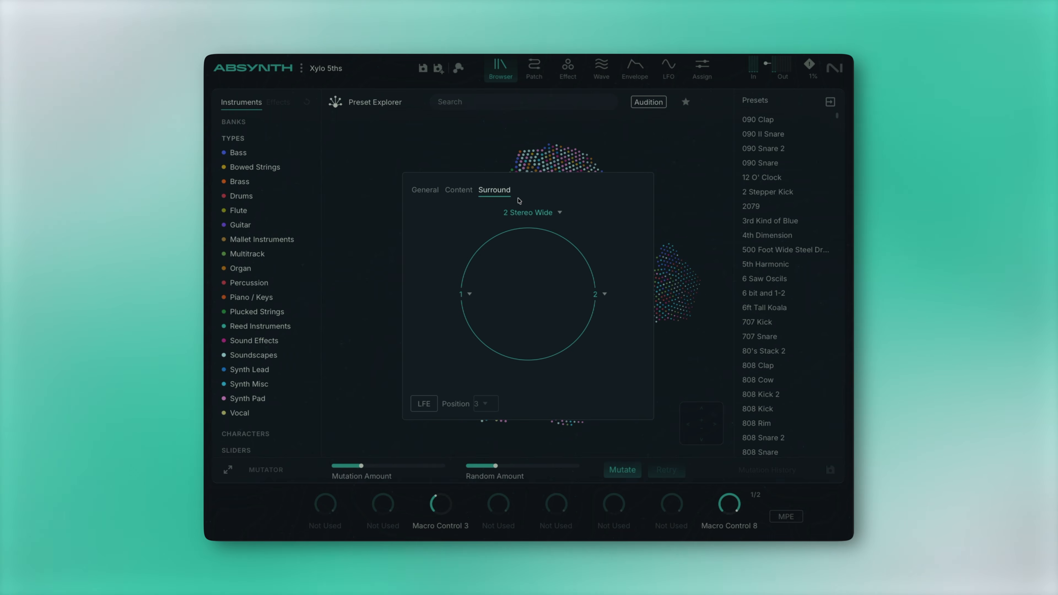
Step: Set the surround format to 7 Cinema and choose channel 3 for the front-left speaker assigned to channel 1
click(560, 214)
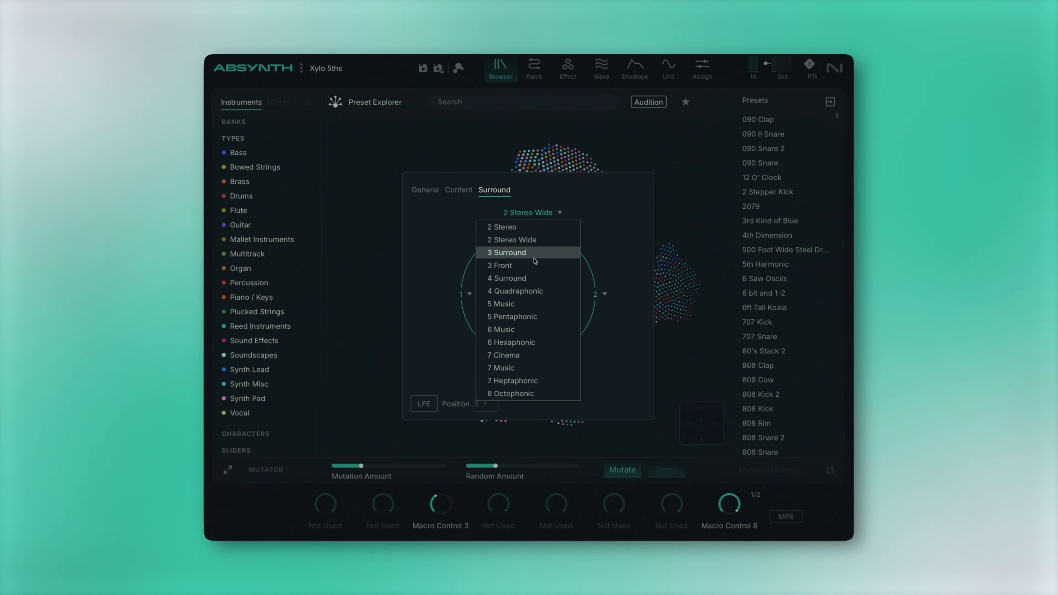
click(541, 355)
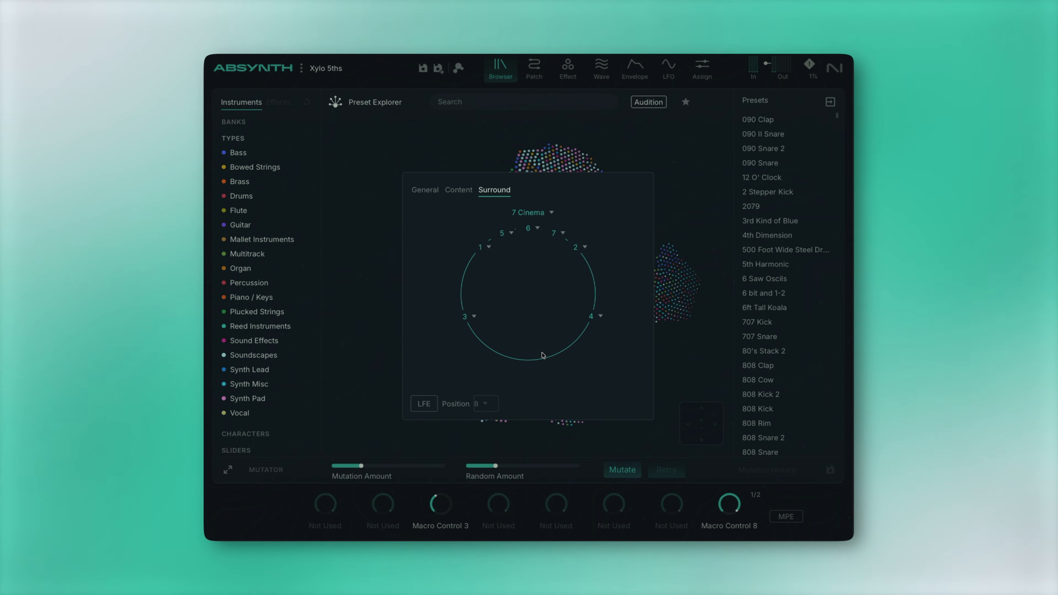
click(488, 250)
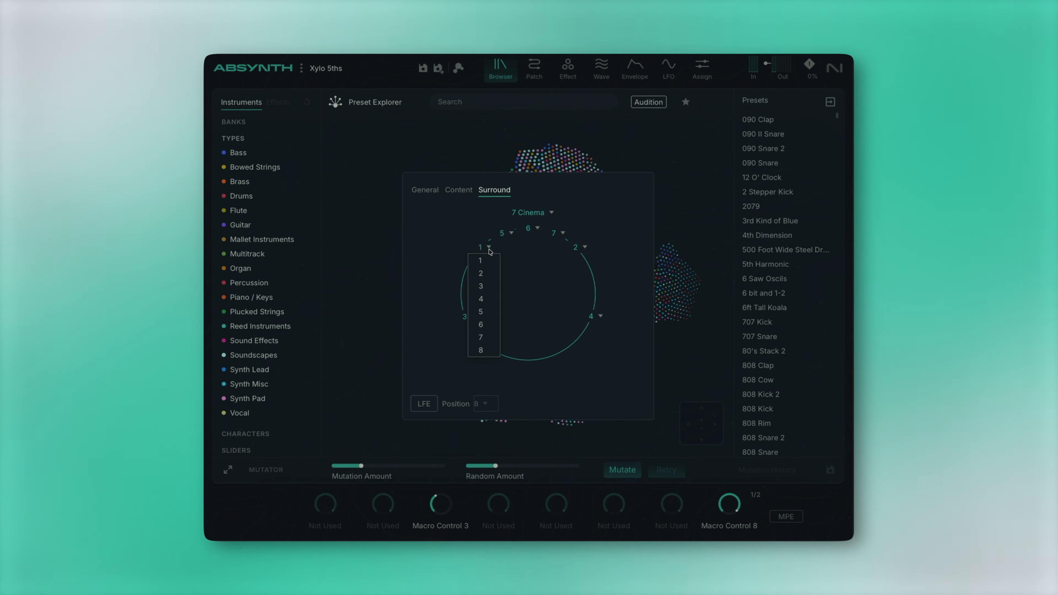
click(478, 287)
Step: Step forward and backward through the presets, settling on 090 Clap
mouse_move(342, 68)
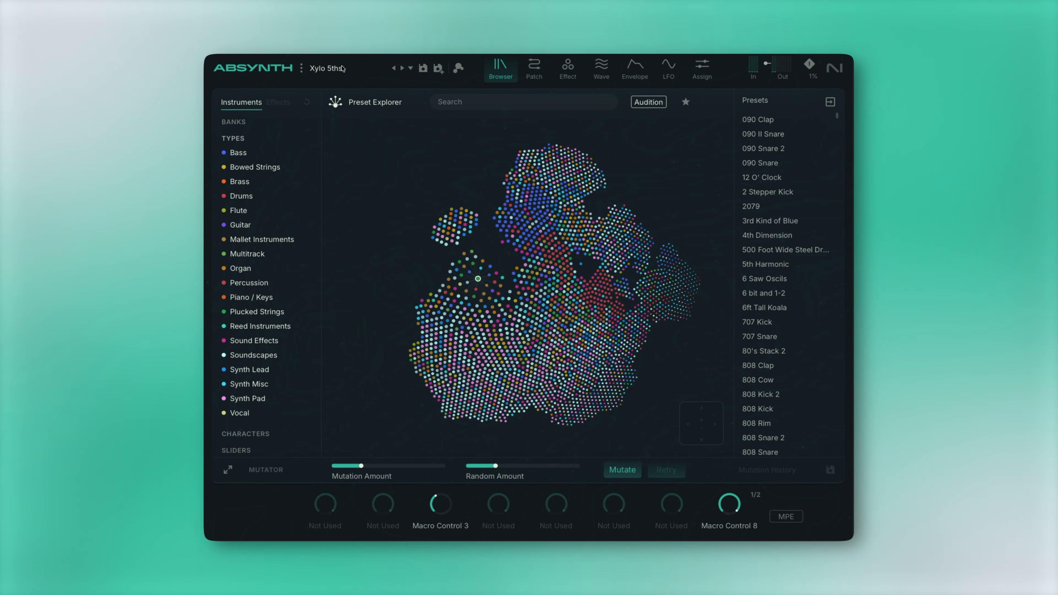
click(403, 69)
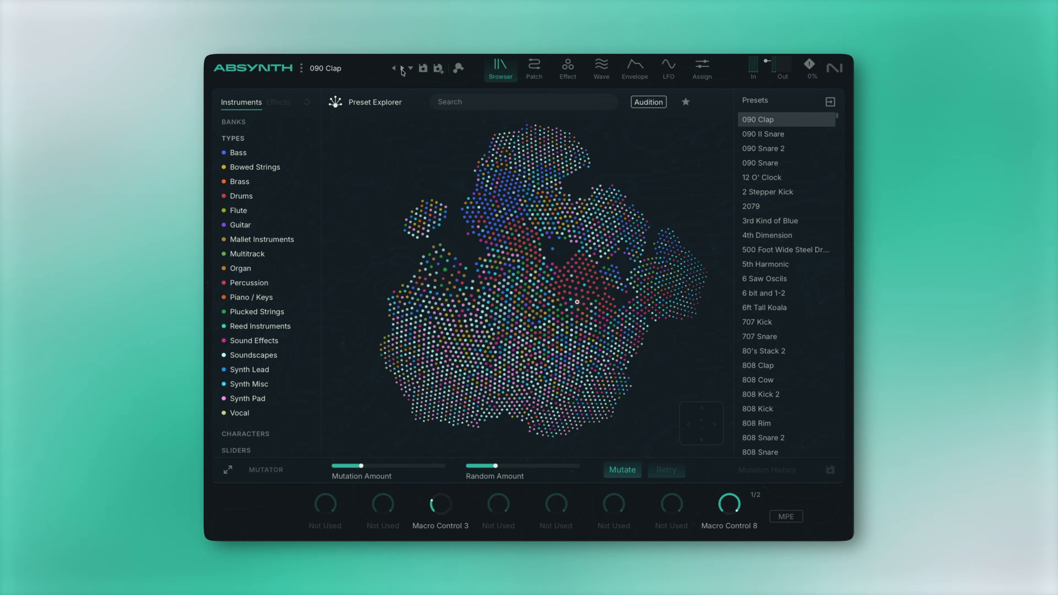
click(402, 70)
click(394, 69)
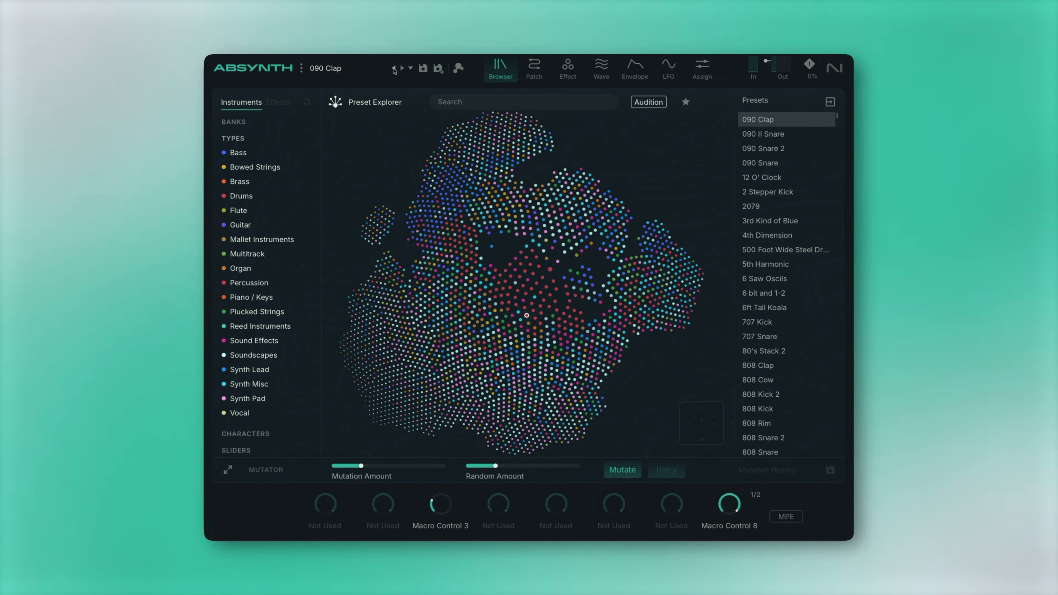
click(394, 69)
click(402, 68)
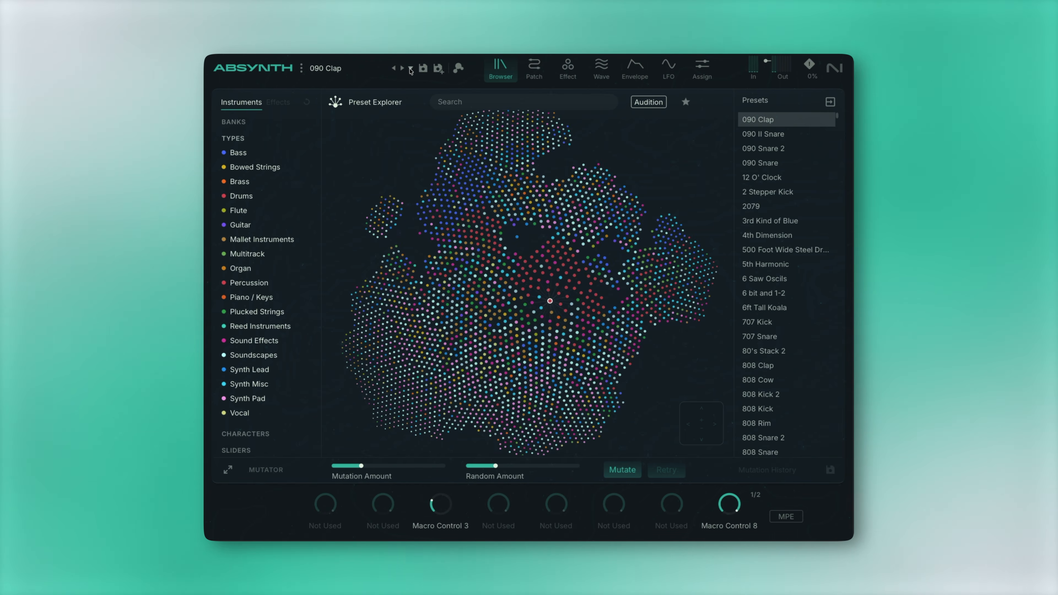
Step: Look through the full list of preset files belonging to the preset name
click(410, 69)
scroll(513, 330, down, 20)
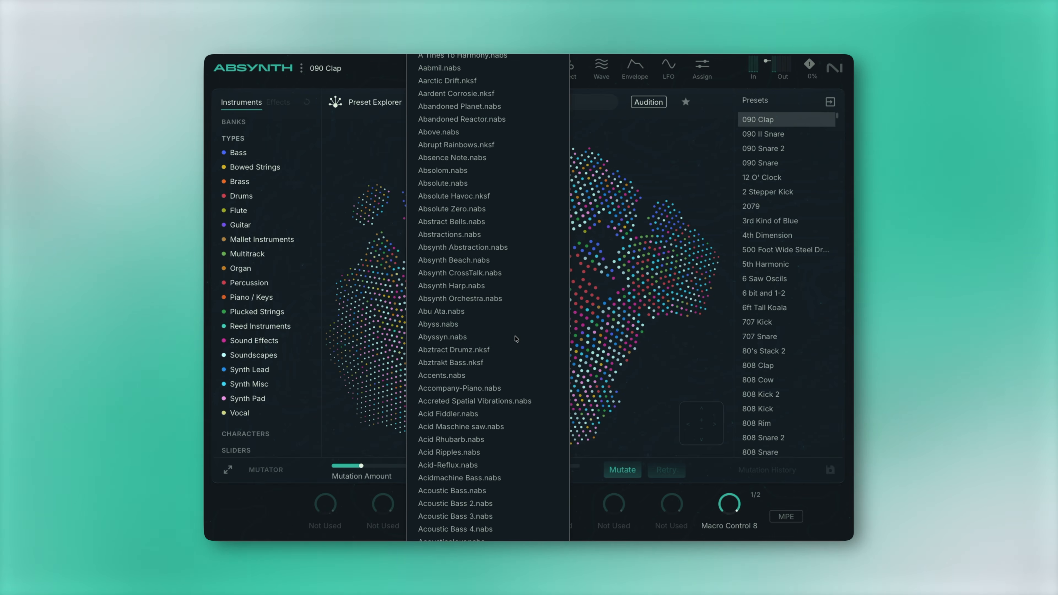
scroll(514, 336, down, 3)
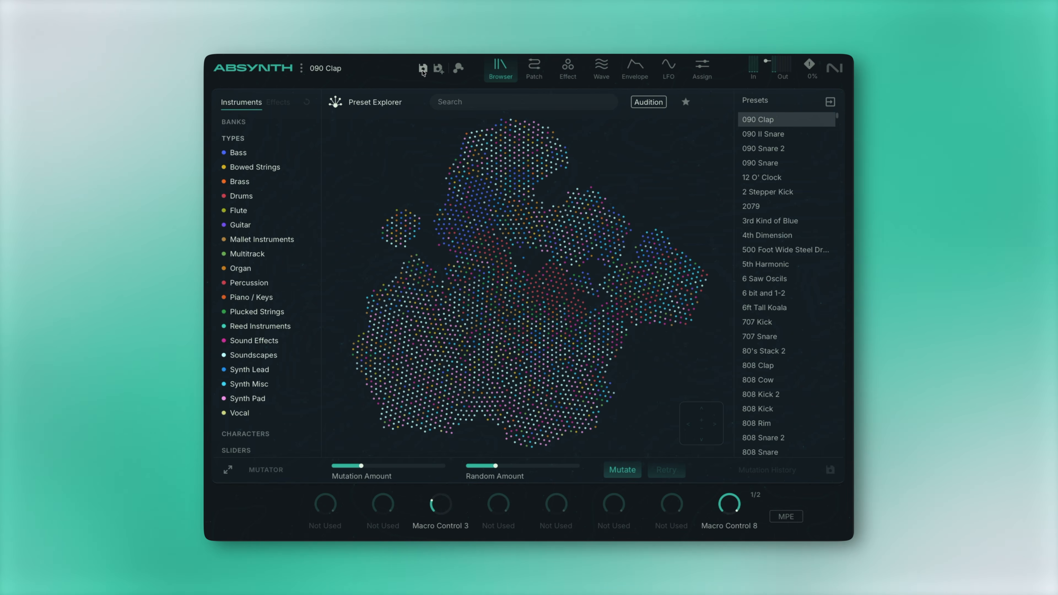
click(439, 69)
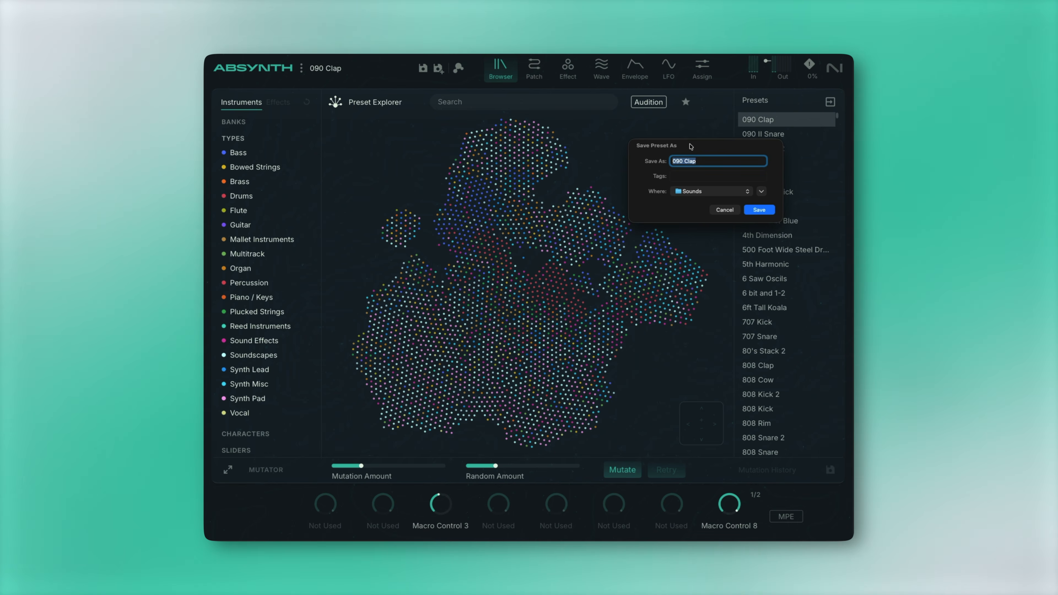
drag(704, 148, 534, 178)
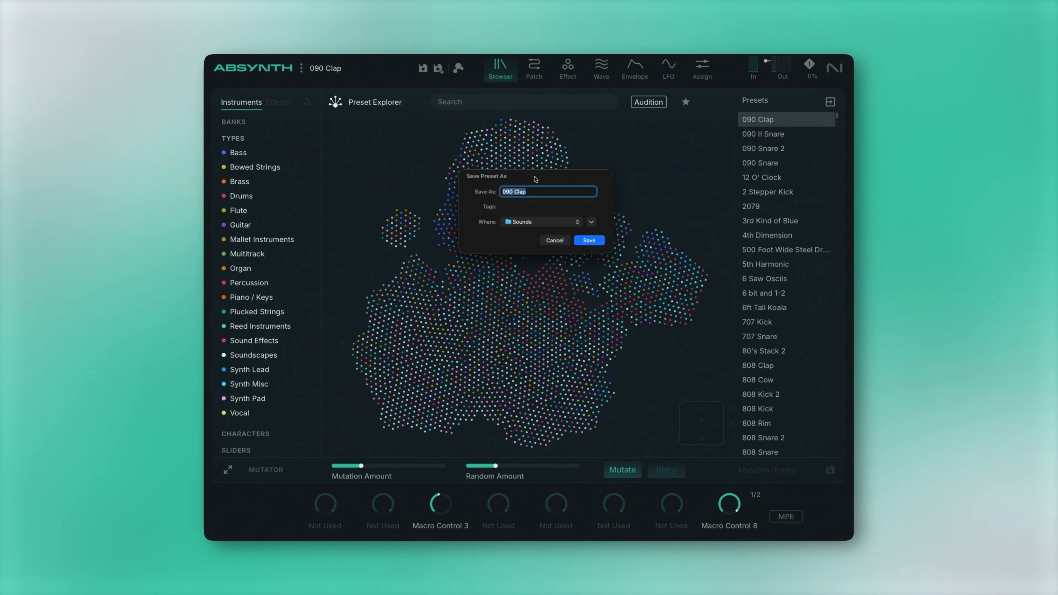
click(555, 241)
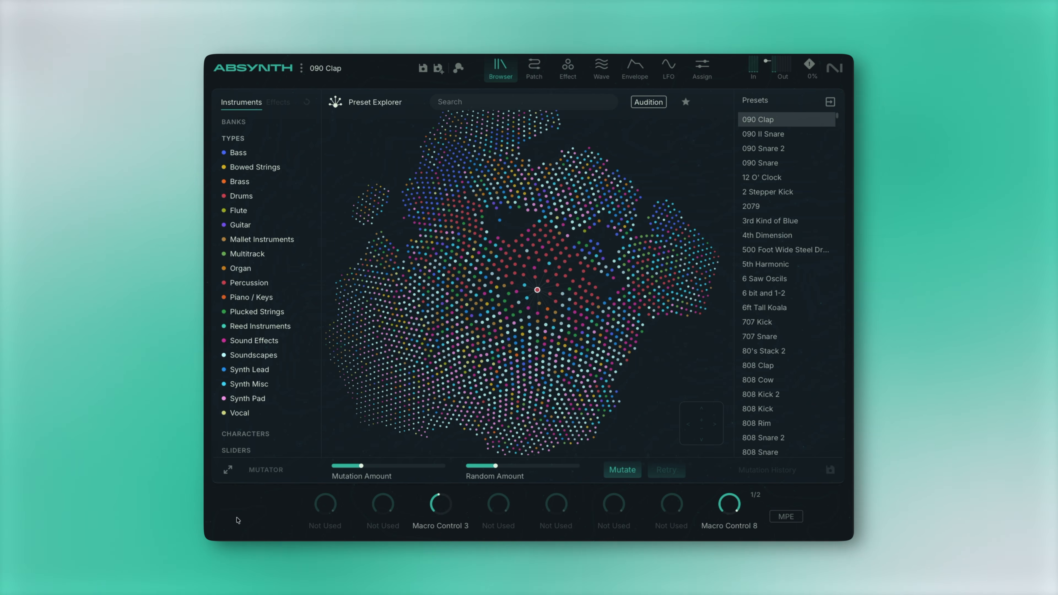
Step: Expand the Mutator and mutate the 090 Clap preset twice
click(227, 470)
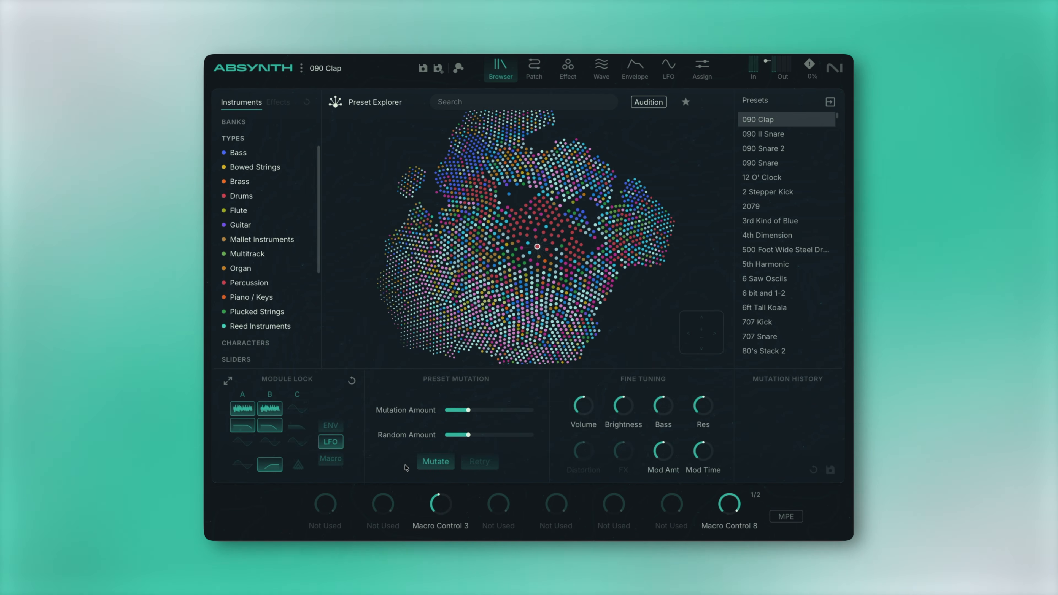
click(442, 467)
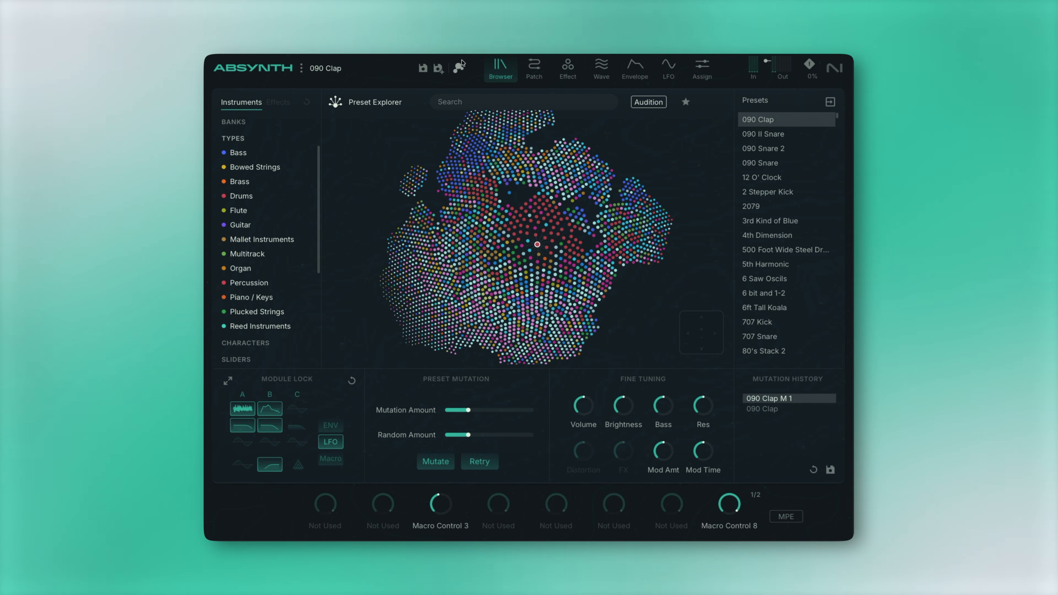
click(463, 69)
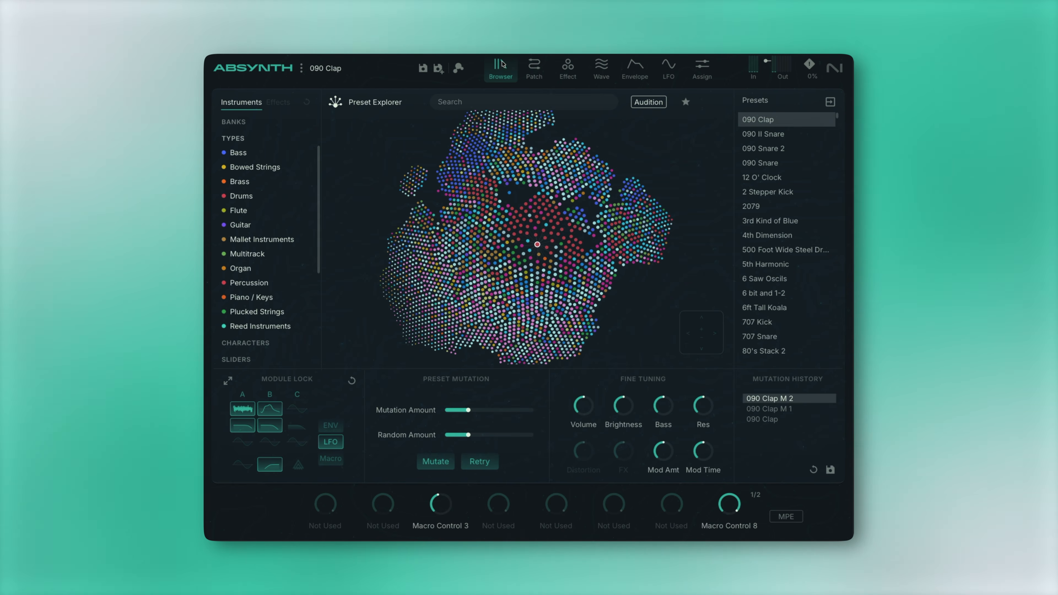
Step: Examine the Patch, Effect, Wave, Envelope, LFO and Assign pages in turn and return to the Browser
click(540, 68)
click(570, 65)
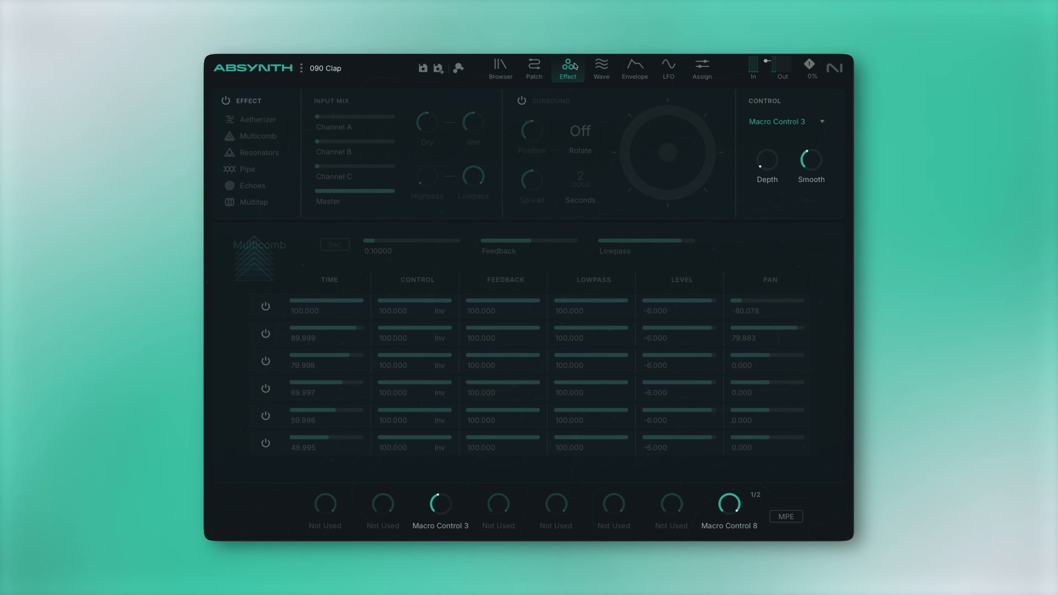
click(603, 65)
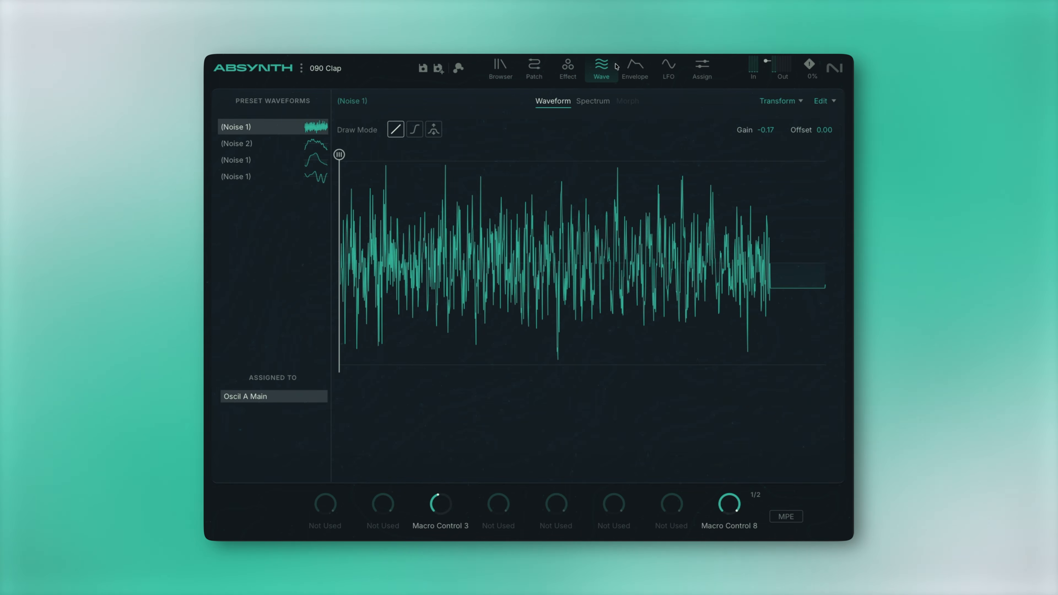
click(642, 68)
click(670, 67)
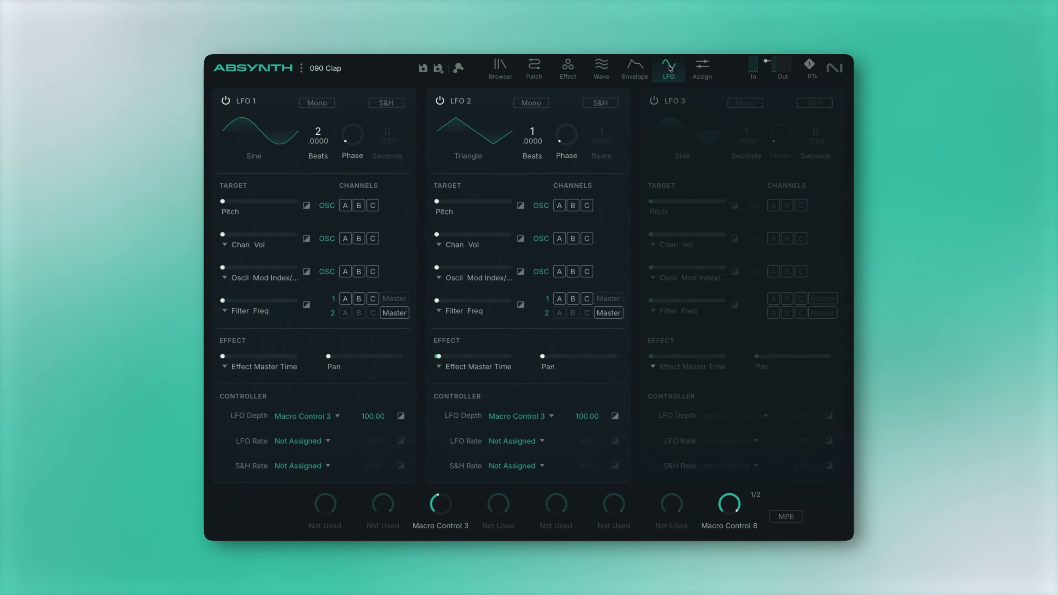
click(702, 67)
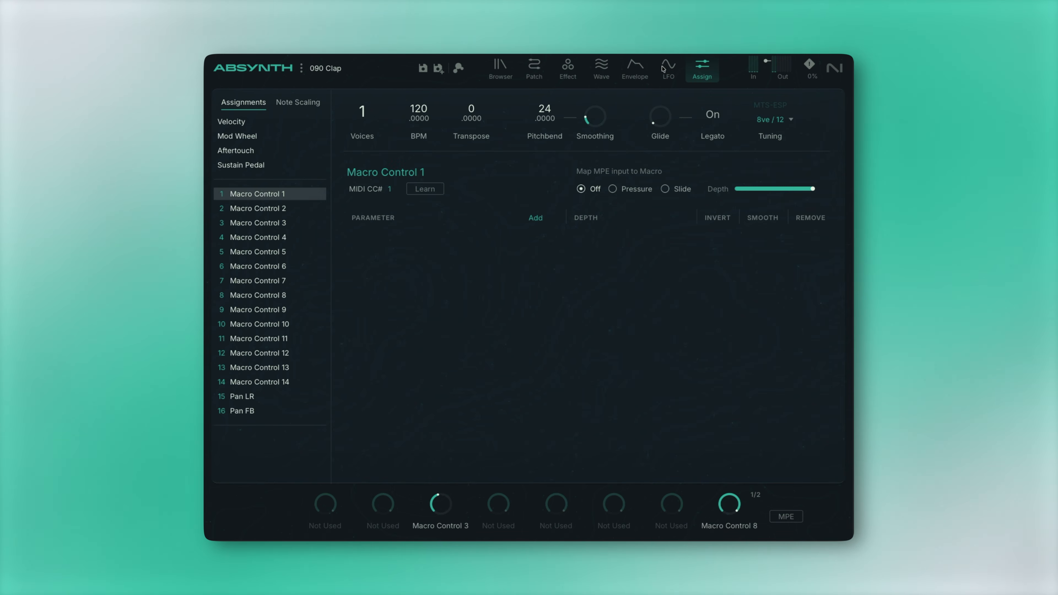
click(499, 66)
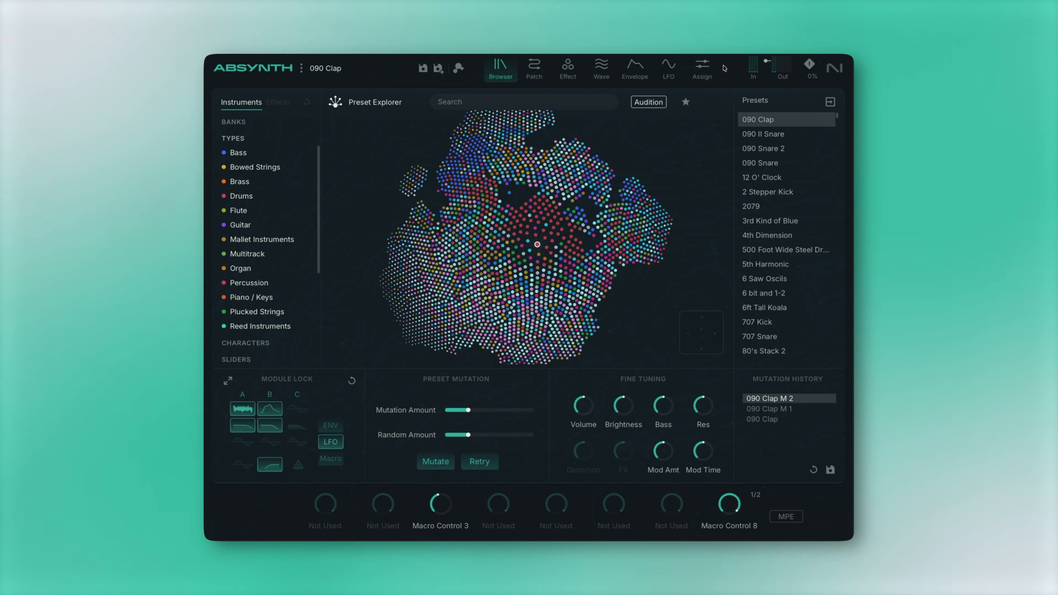
Step: Open the output level for numeric entry and trigger the panic reset at the CPU meter
double_click(765, 63)
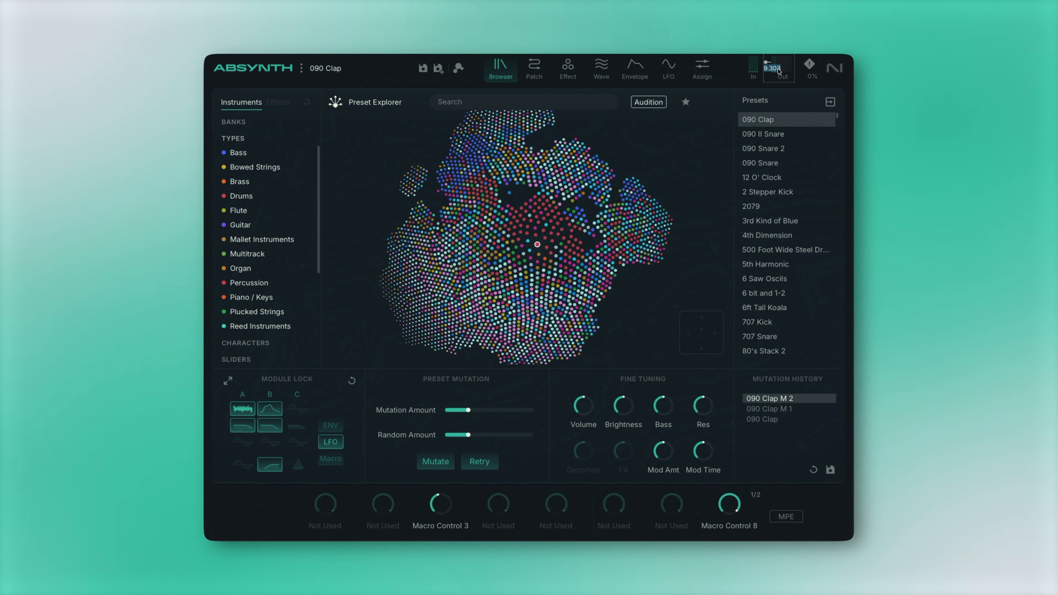
click(814, 66)
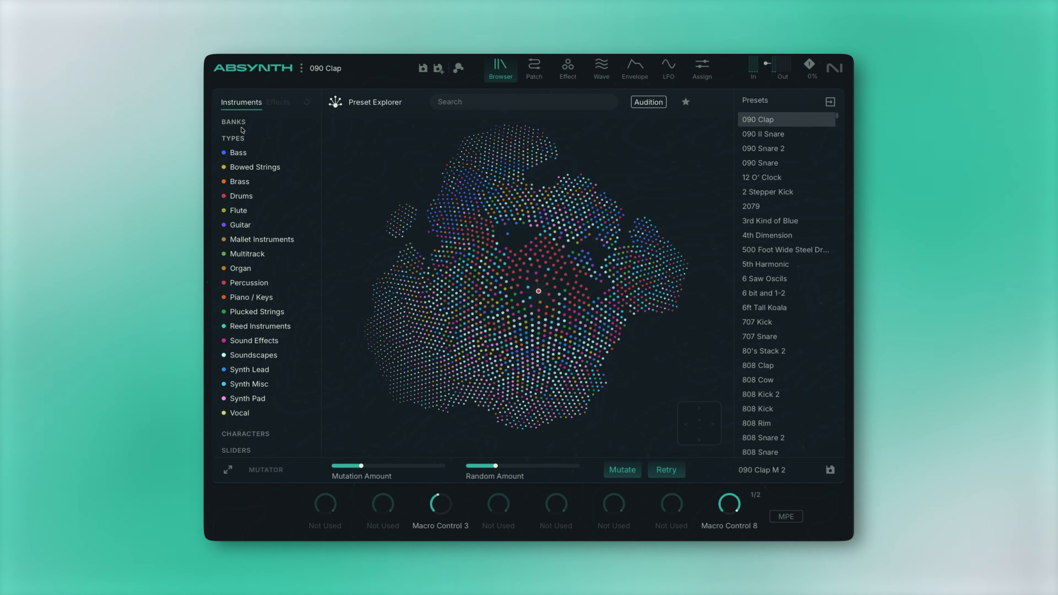
Step: Examine the Banks, Types, Characters and Sliders preset filters, briefly toggling the Guitar type on and off
click(234, 122)
click(233, 230)
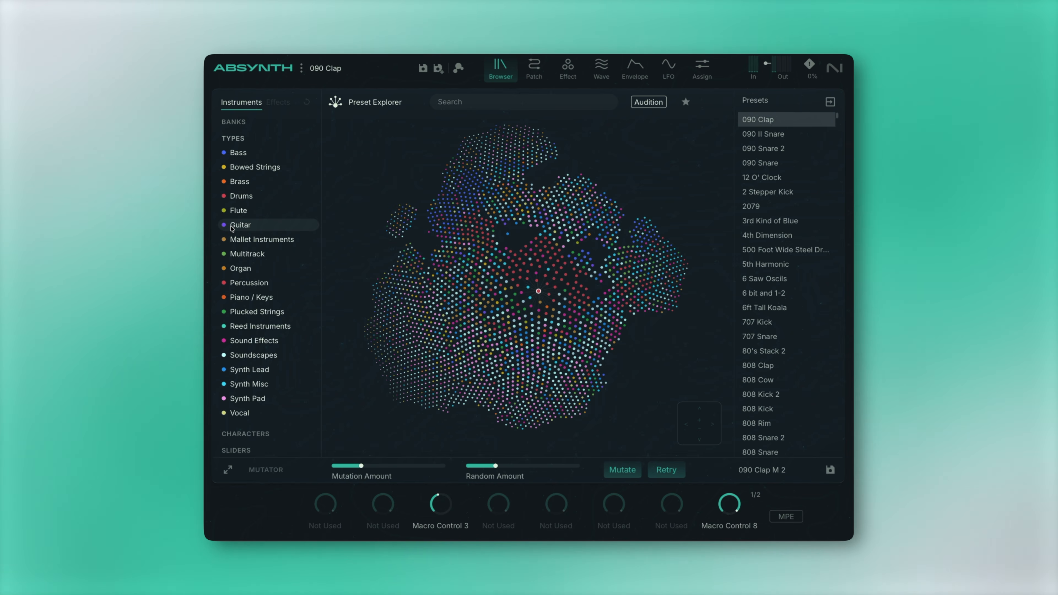
click(234, 226)
click(244, 226)
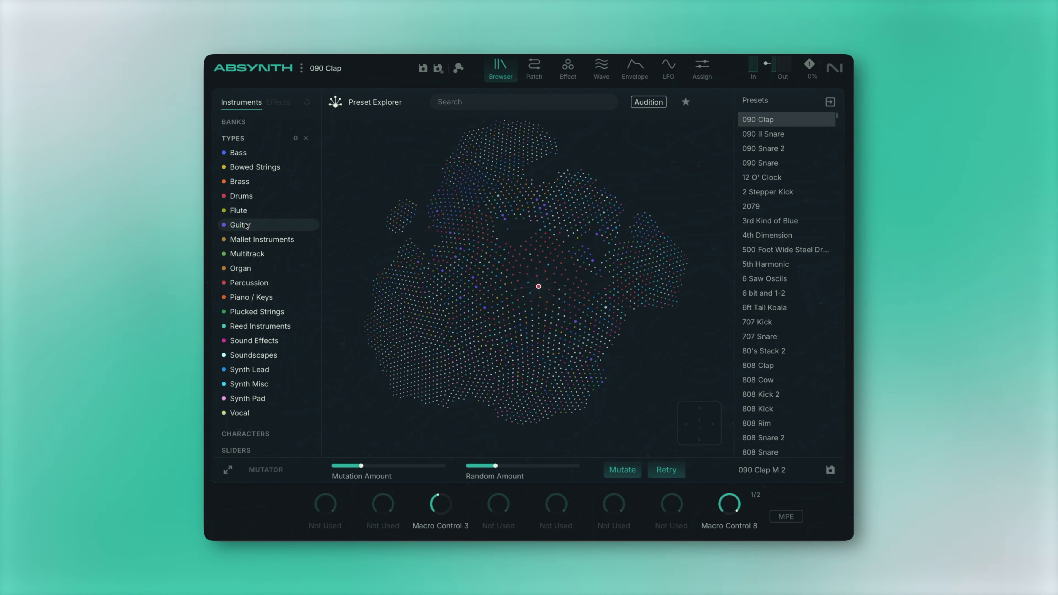
click(250, 437)
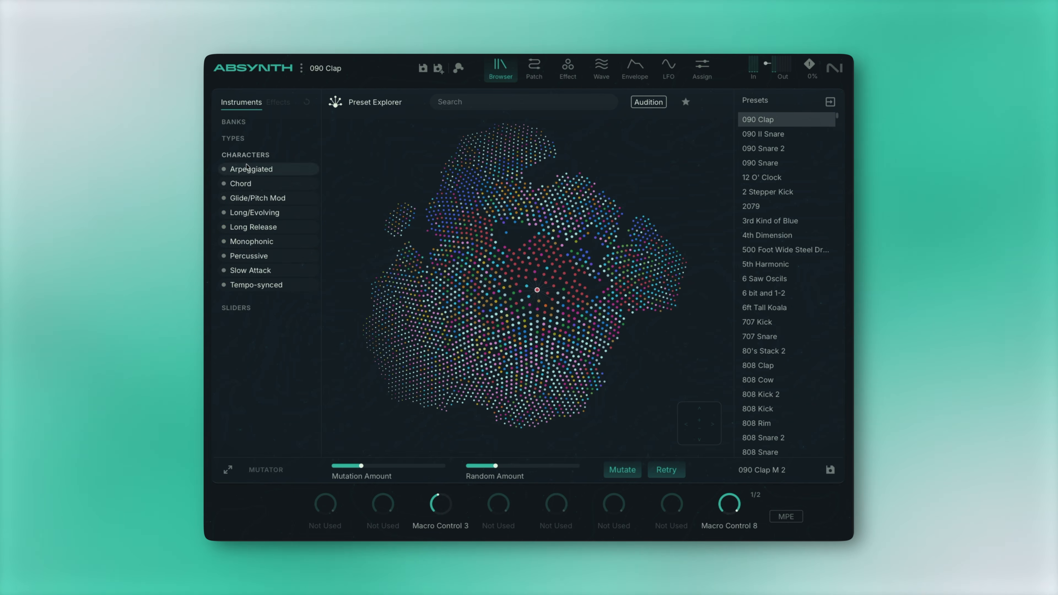
click(247, 310)
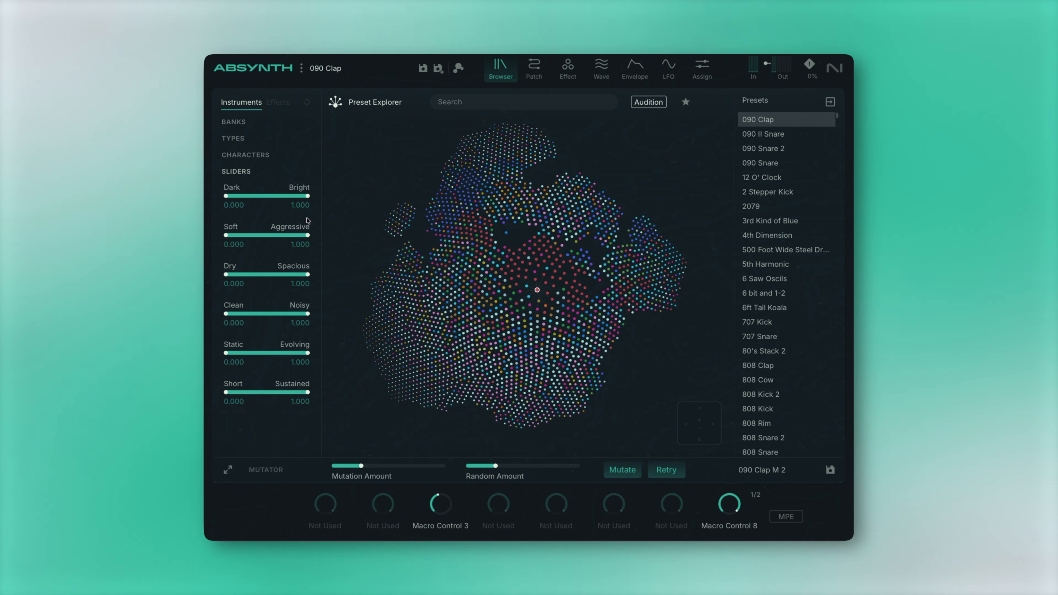
click(240, 125)
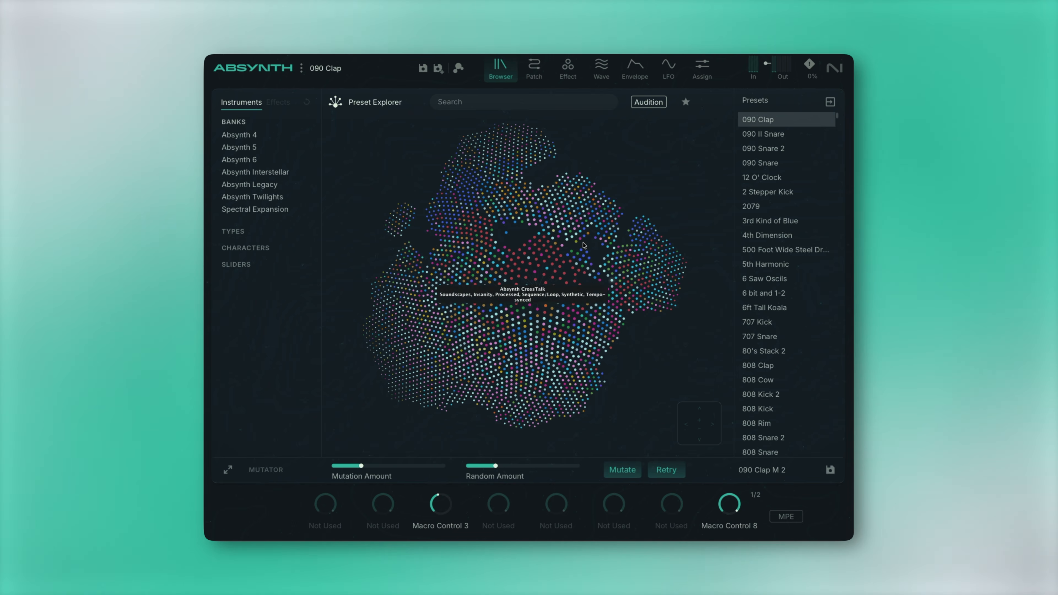
Step: Explore the Preset Explorer map by moving through its preset clusters and viewing them closer and farther away
drag(461, 348, 484, 338)
scroll(550, 329, up, 5)
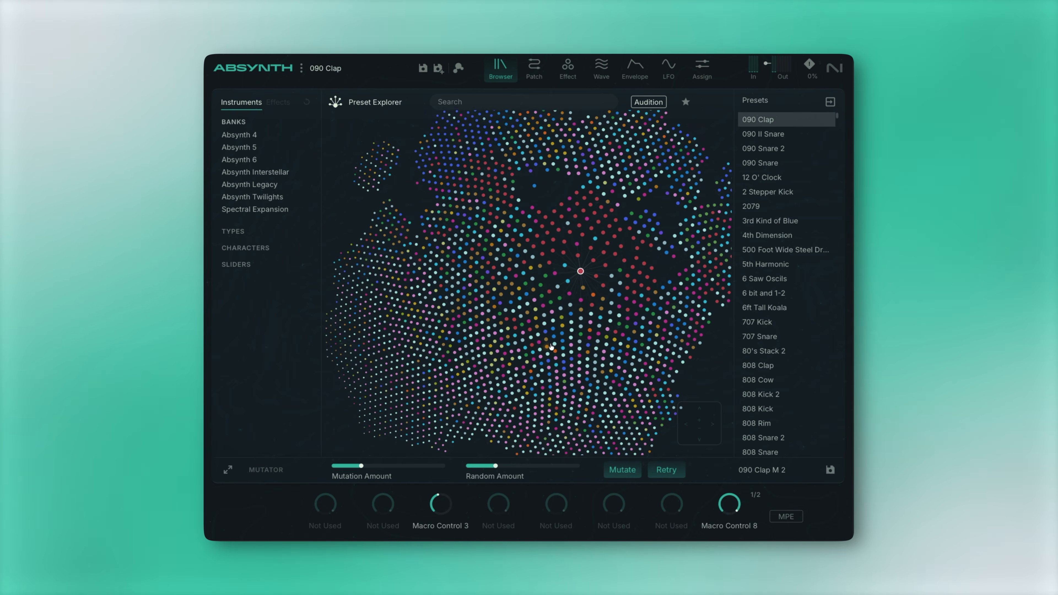
scroll(563, 362, down, 3)
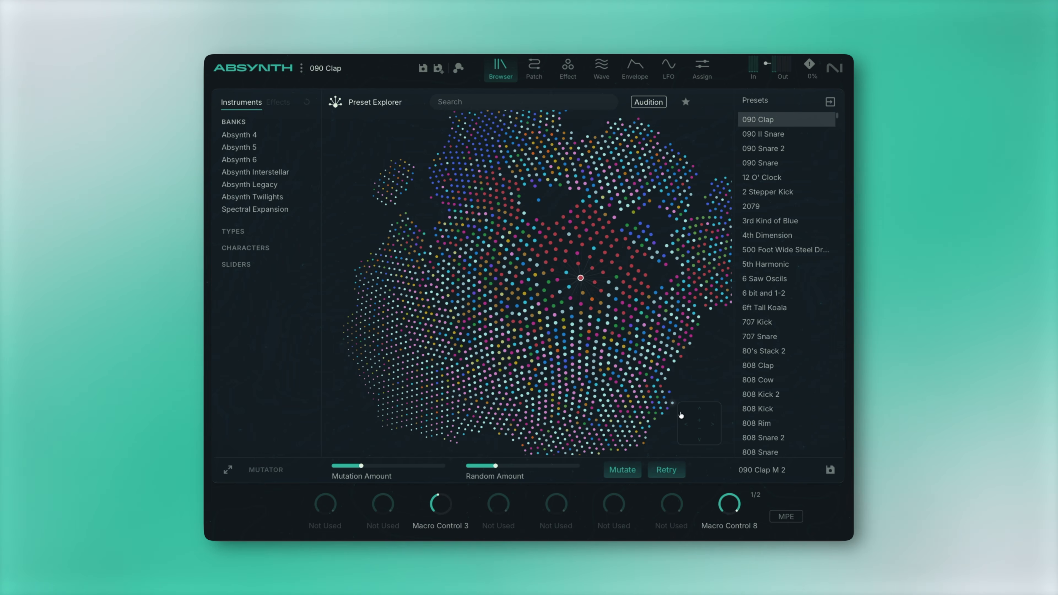
click(699, 410)
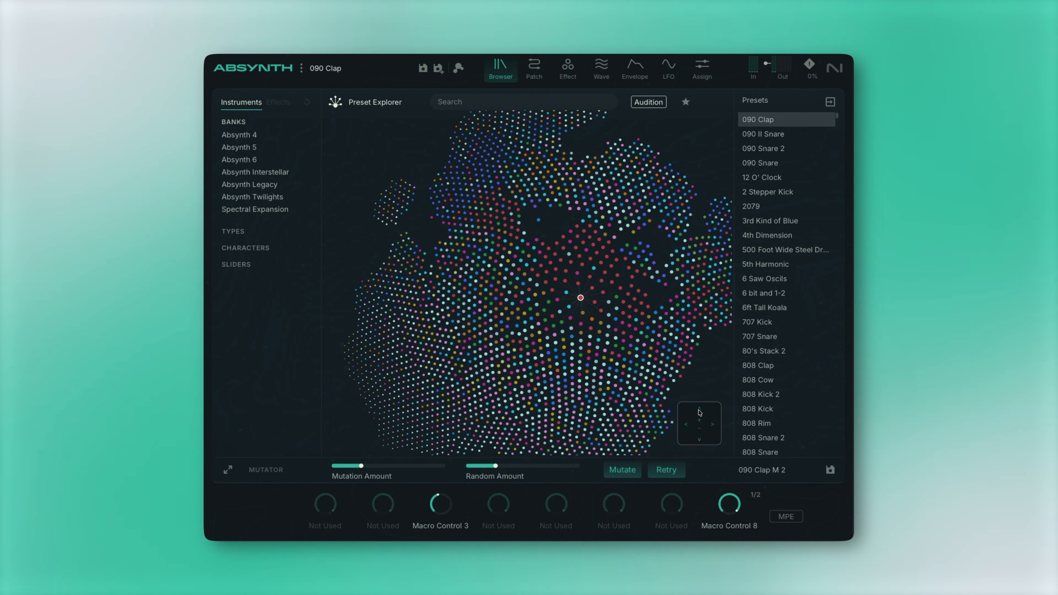
click(699, 410)
click(700, 439)
click(700, 439)
scroll(701, 421, up, 3)
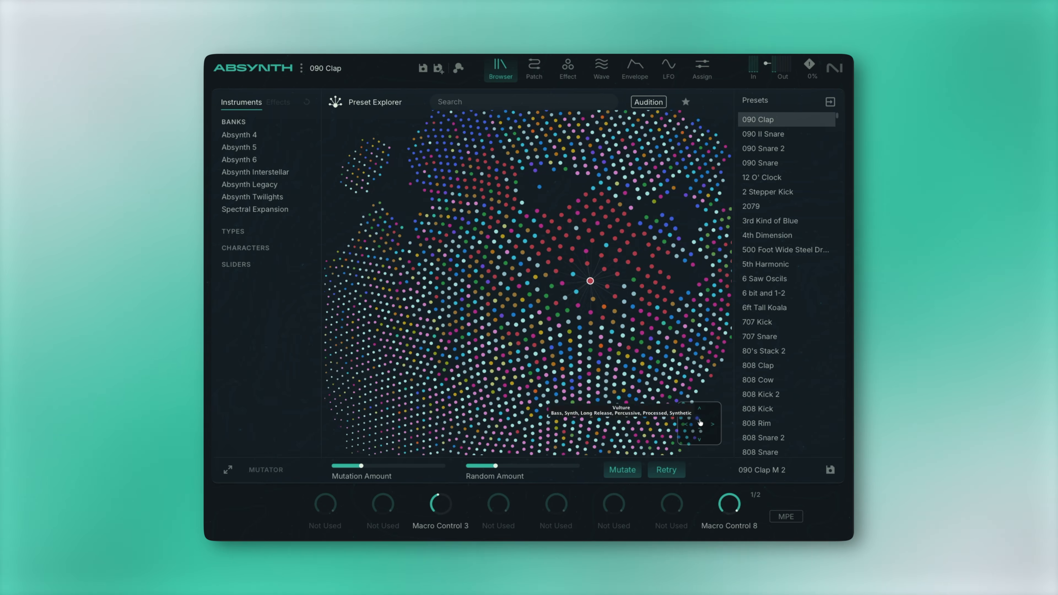
Step: Pan the Preset Explorer map with its navigation pad and bring the drum presets around the selected dot into closer view
click(700, 431)
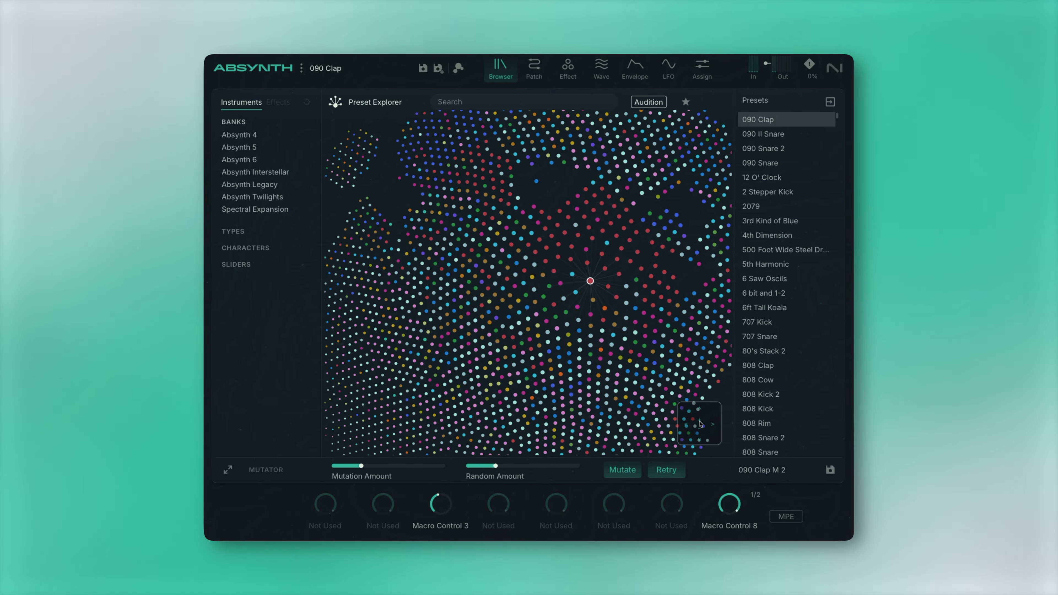
click(700, 422)
click(700, 422)
click(700, 422)
drag(607, 302, 586, 322)
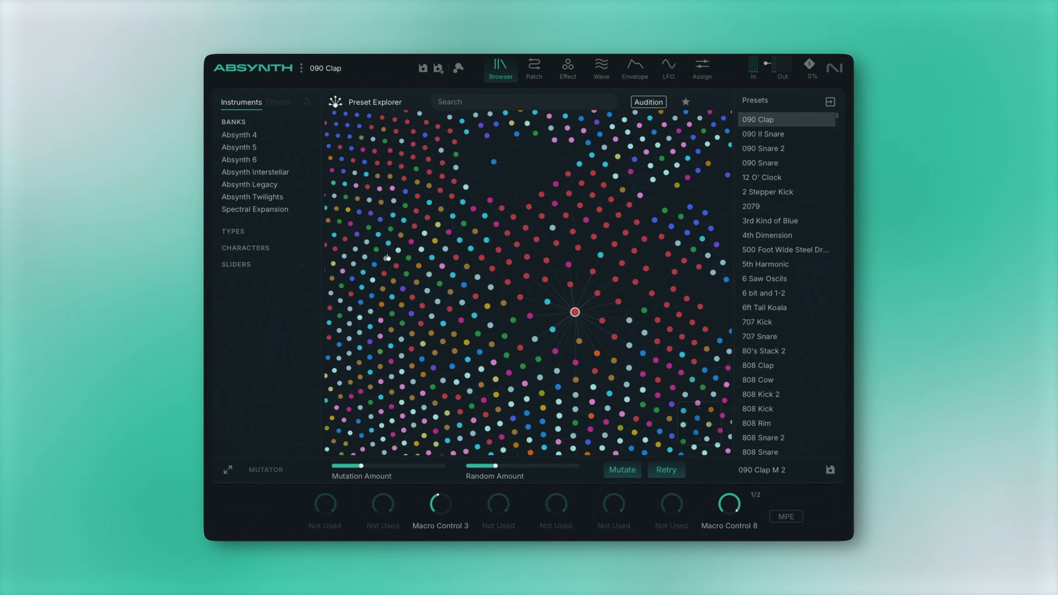
Step: Expand the Types filter, and hide and restore the Presets list beside the map
click(233, 231)
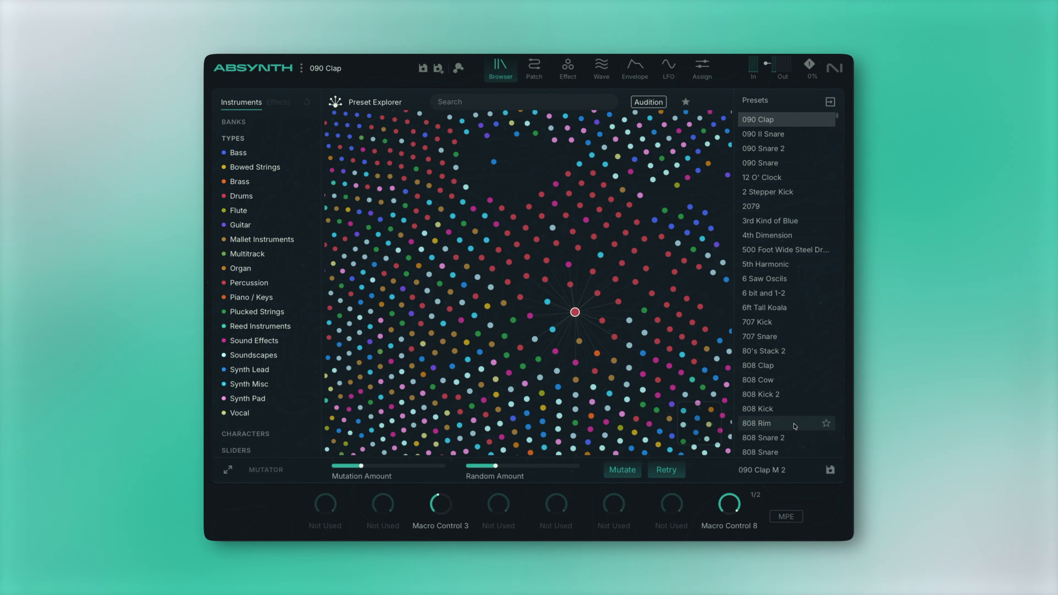
click(830, 102)
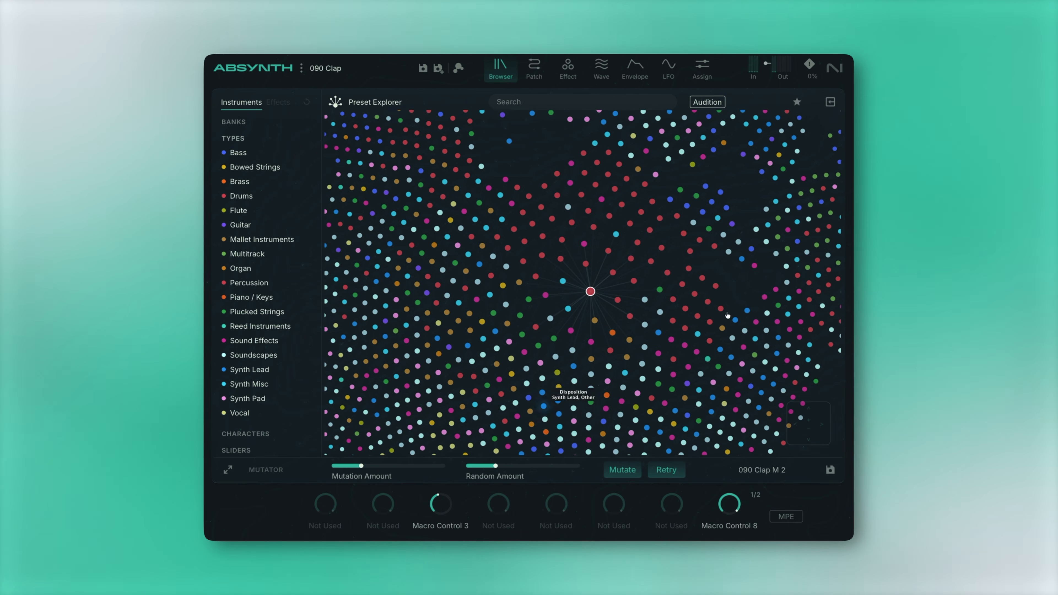
click(830, 102)
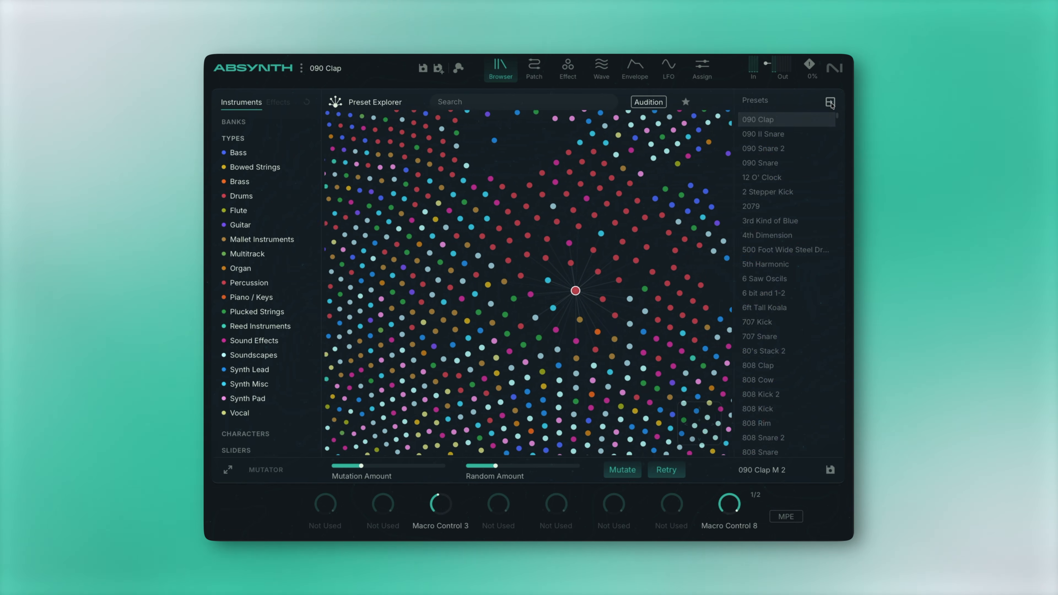
Step: Search the presets for "kick", clear the search and switch from the Preset Explorer map to the detailed preset list
click(482, 102)
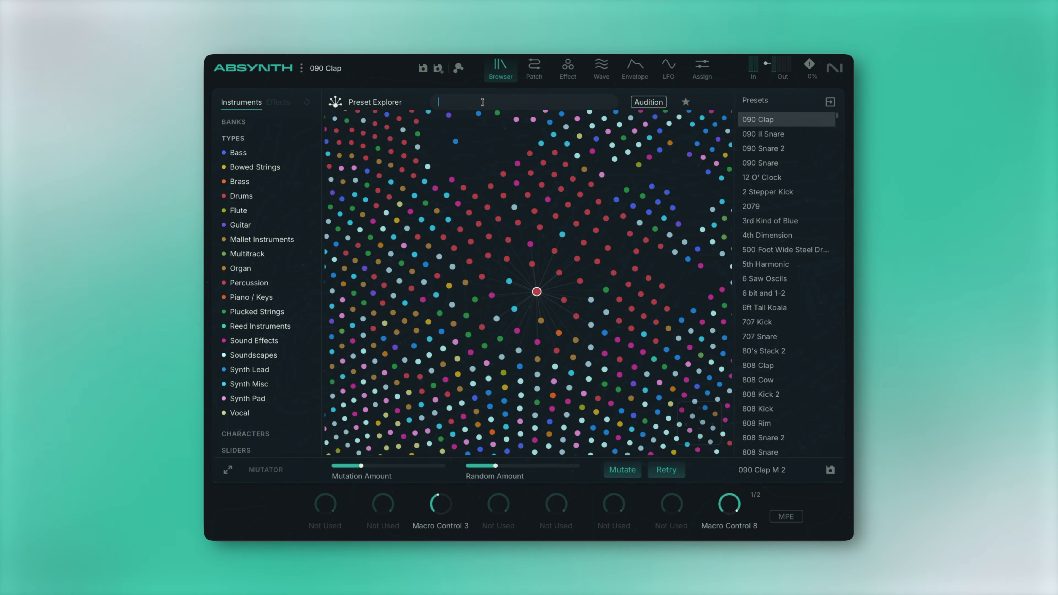
text(kick)
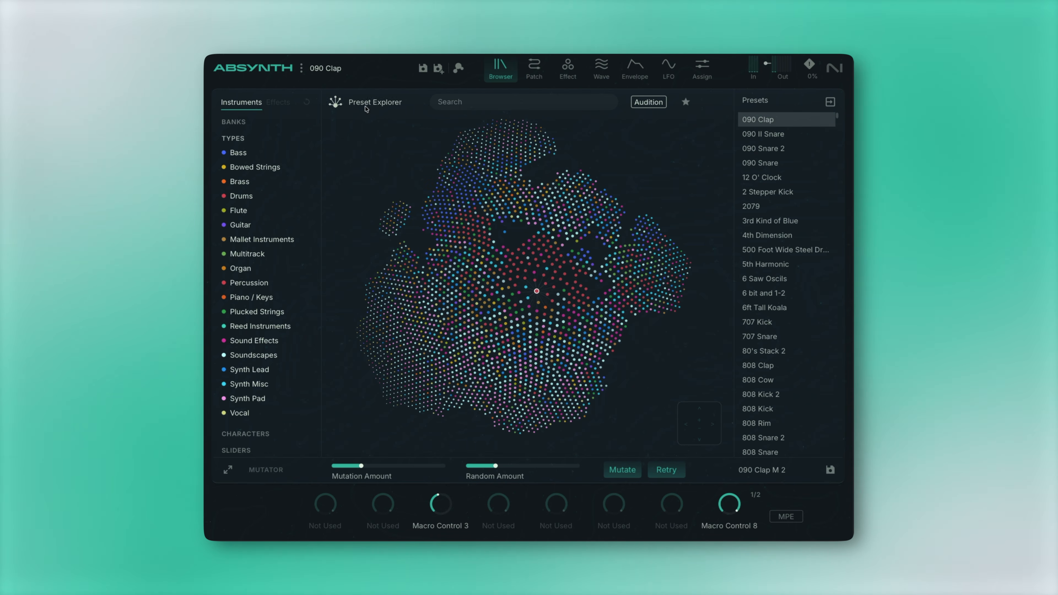
click(389, 106)
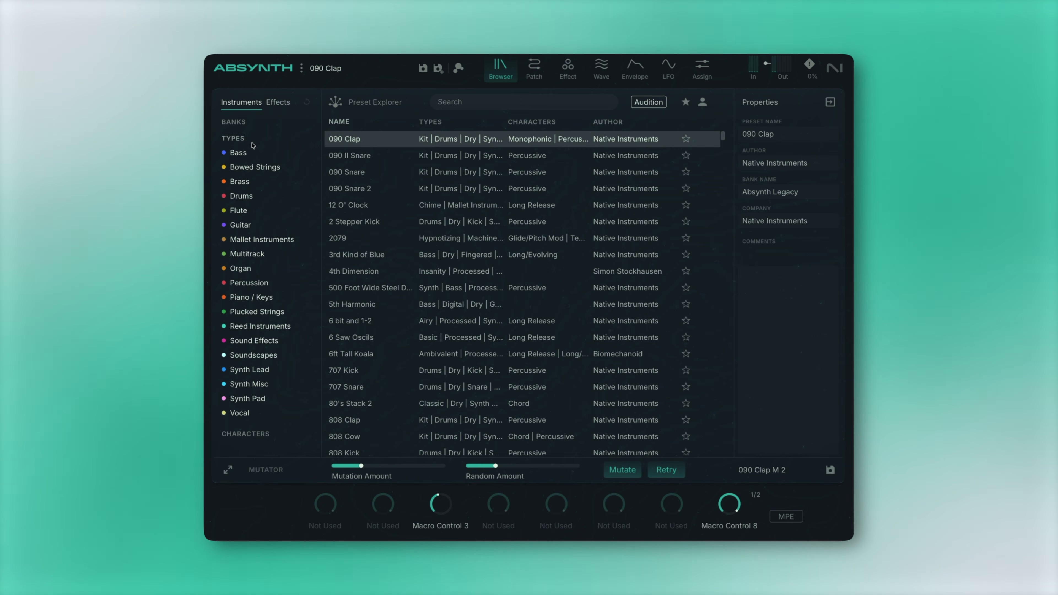
Step: Filter the presets by the Synth Lead type and mark All Or Nothing, Asphyxia and Basic Reso Lead A as favorites
click(262, 369)
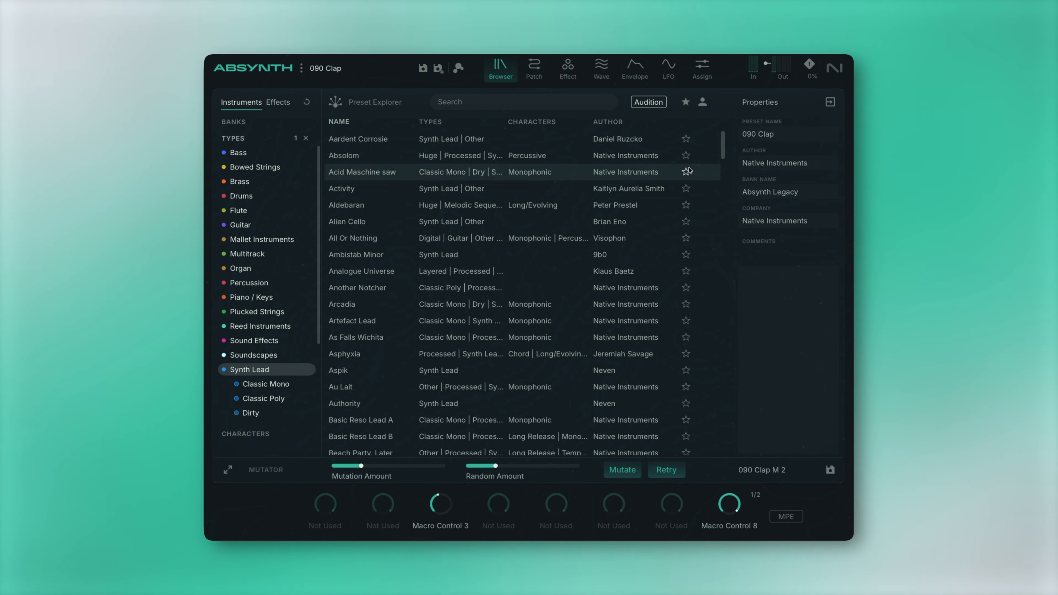
click(686, 238)
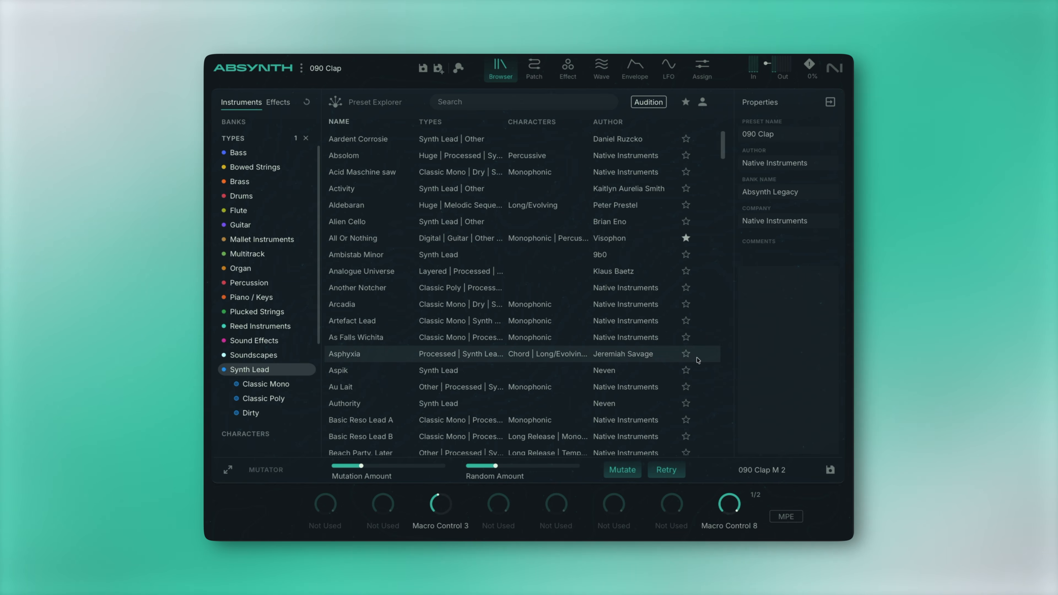
click(686, 354)
click(685, 421)
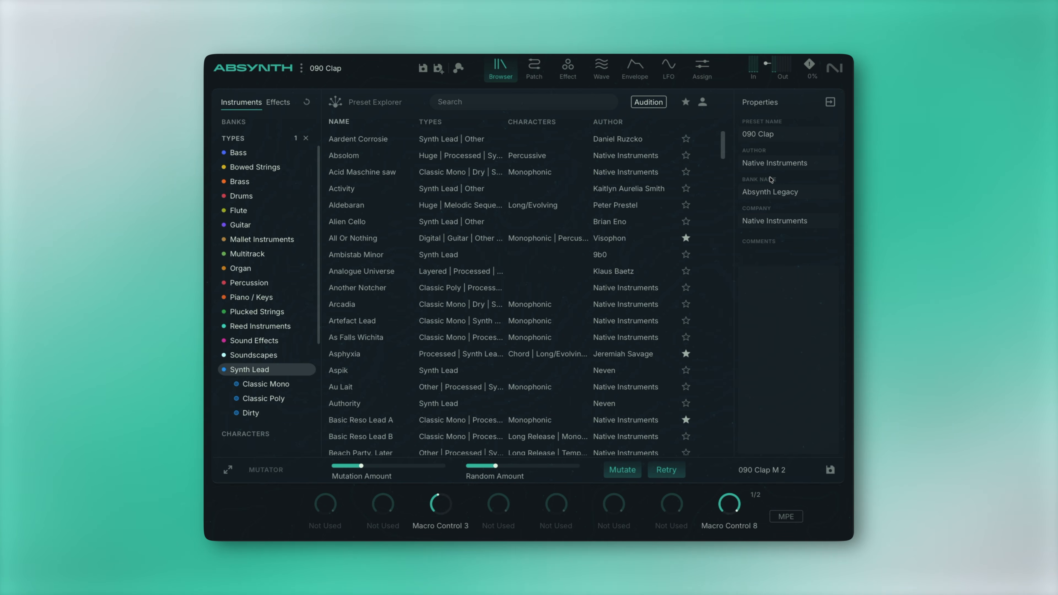
Step: View only the favorite presets and only the user presets in turn, restoring the full Synth Lead list each time
click(686, 104)
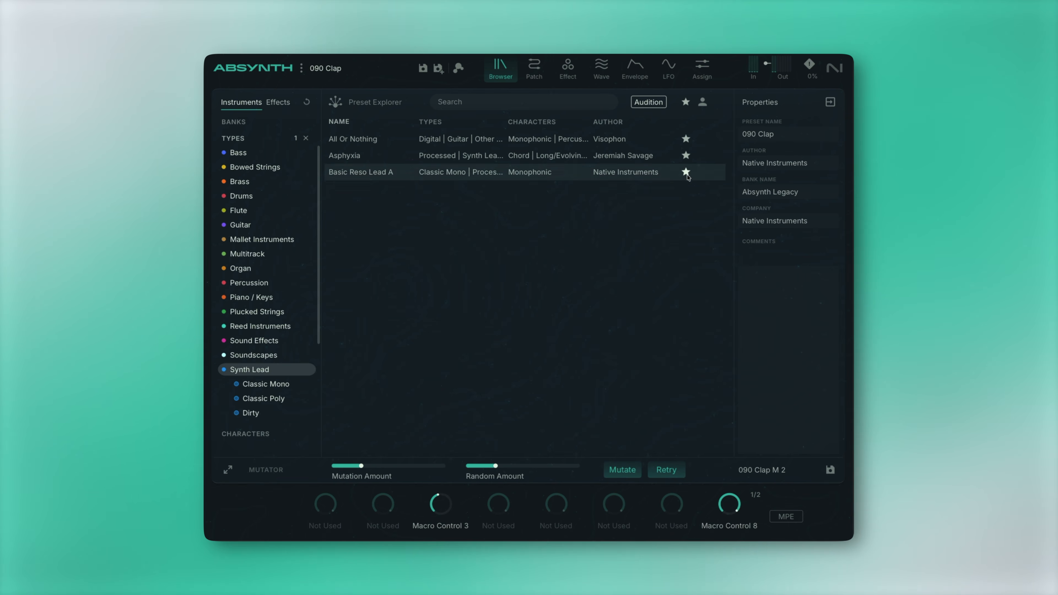
click(685, 101)
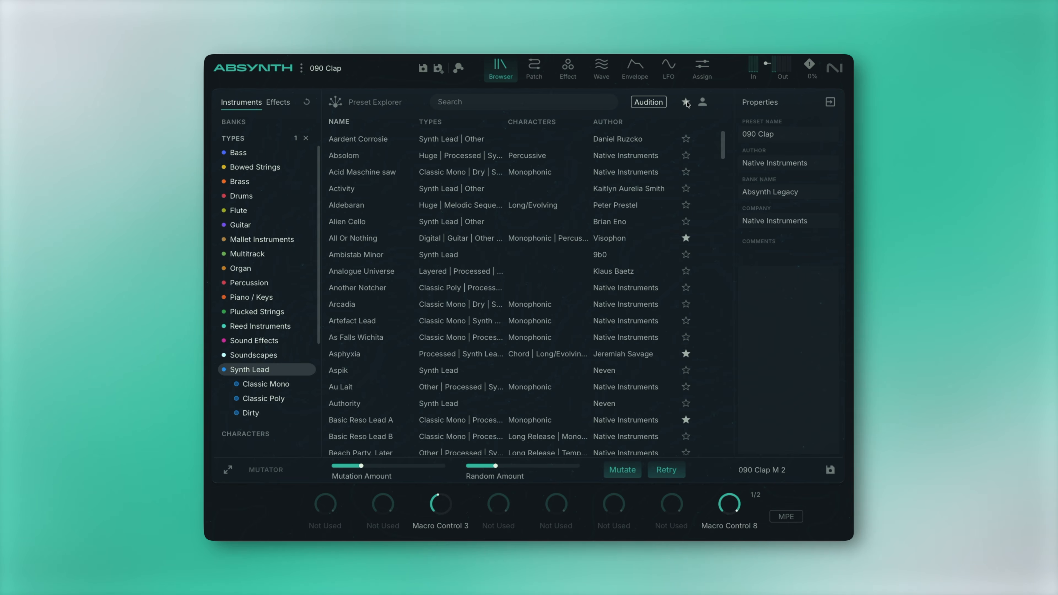
click(703, 103)
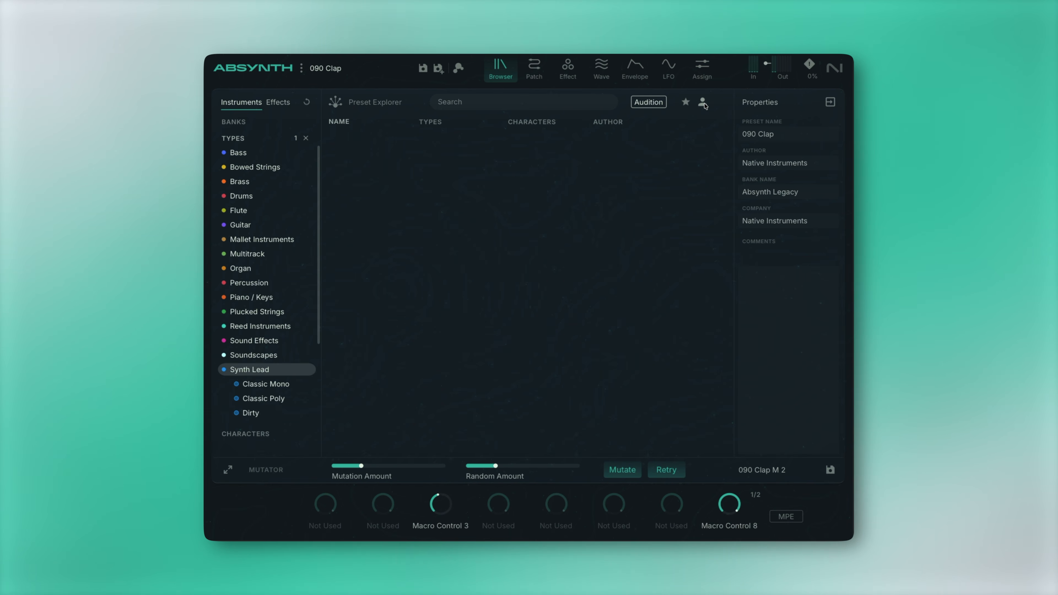
click(703, 104)
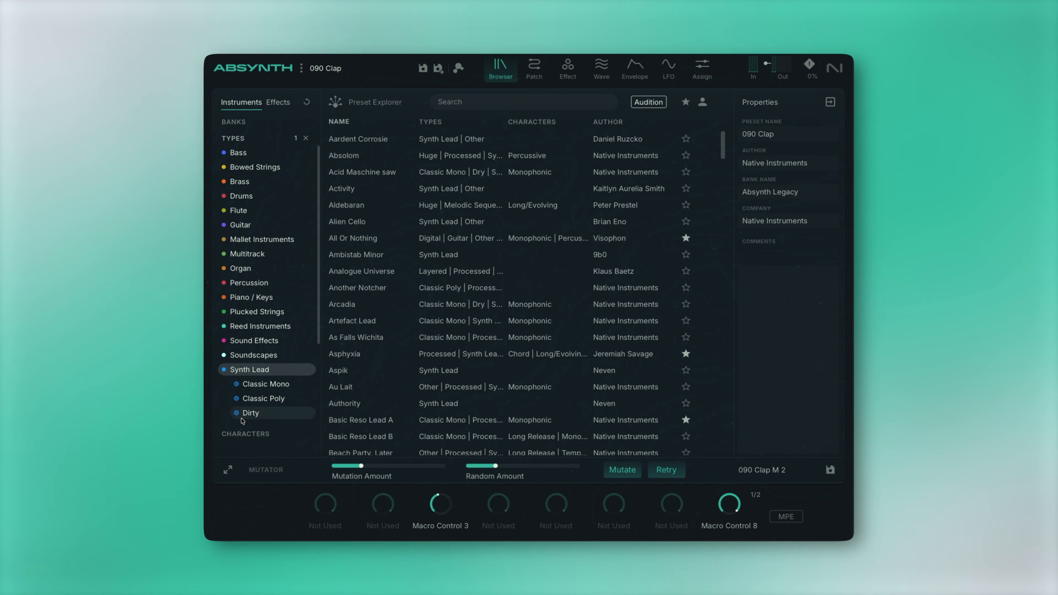
Step: Narrow the Synth Lead presets to the Long/Evolving character and show the matches in the Preset Explorer map
click(252, 435)
click(275, 214)
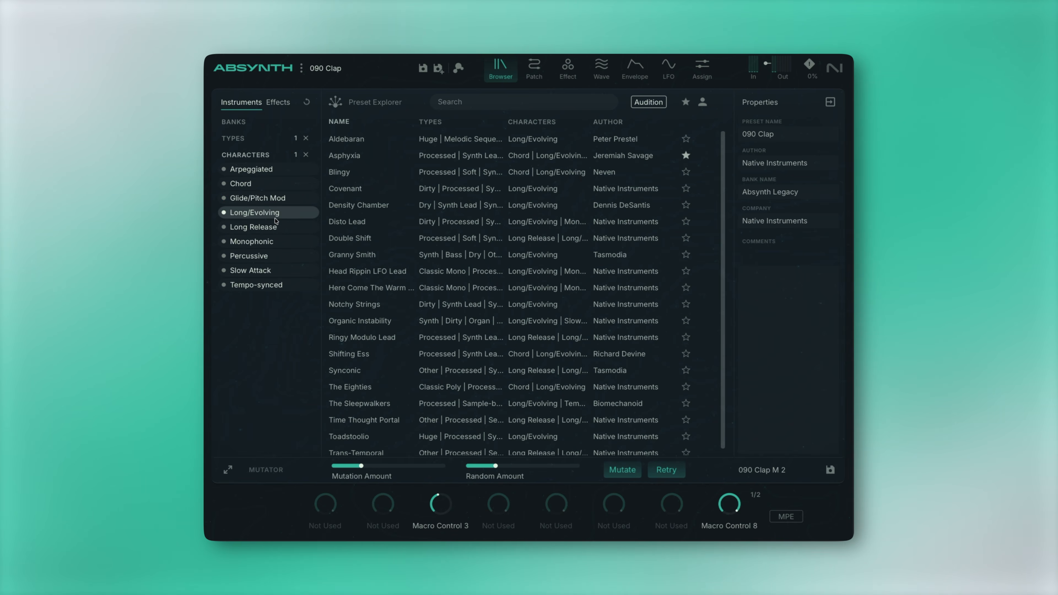
click(375, 104)
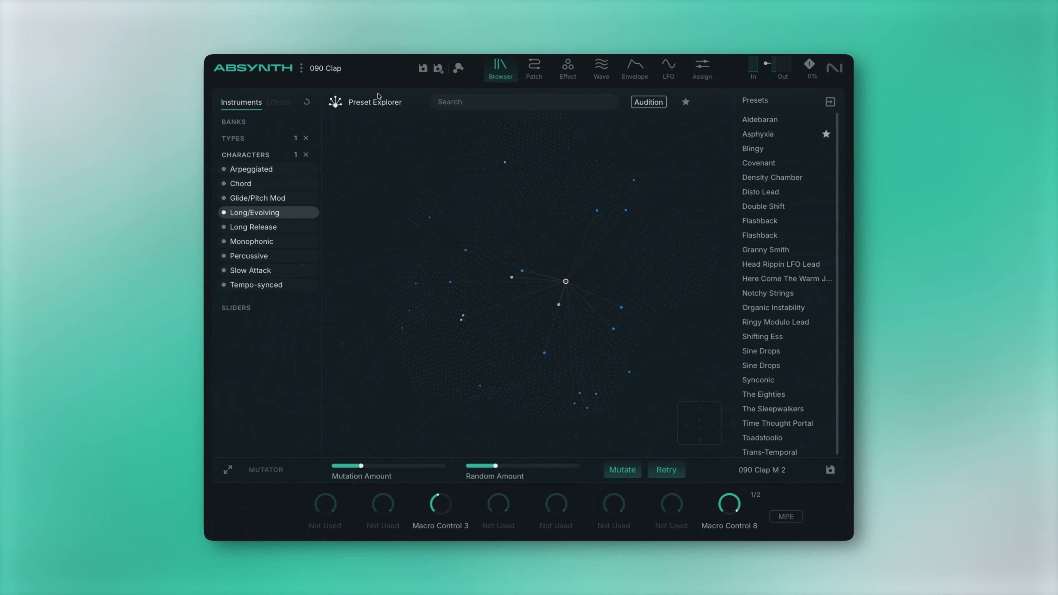
Step: Reset all preset filters and try the Absynth Legacy bank filter on the map, removing it again
click(307, 103)
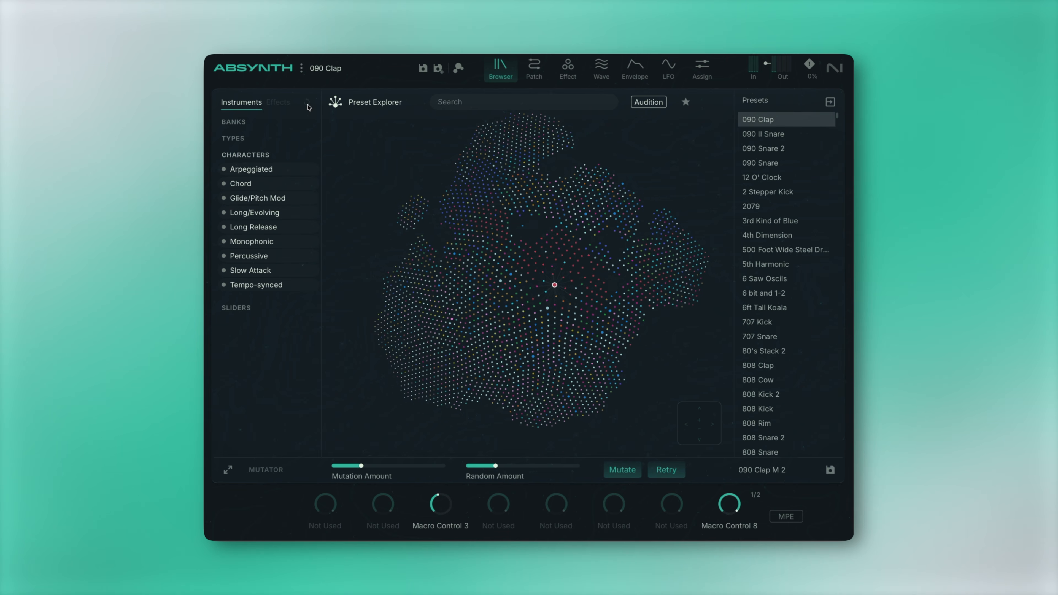
click(259, 121)
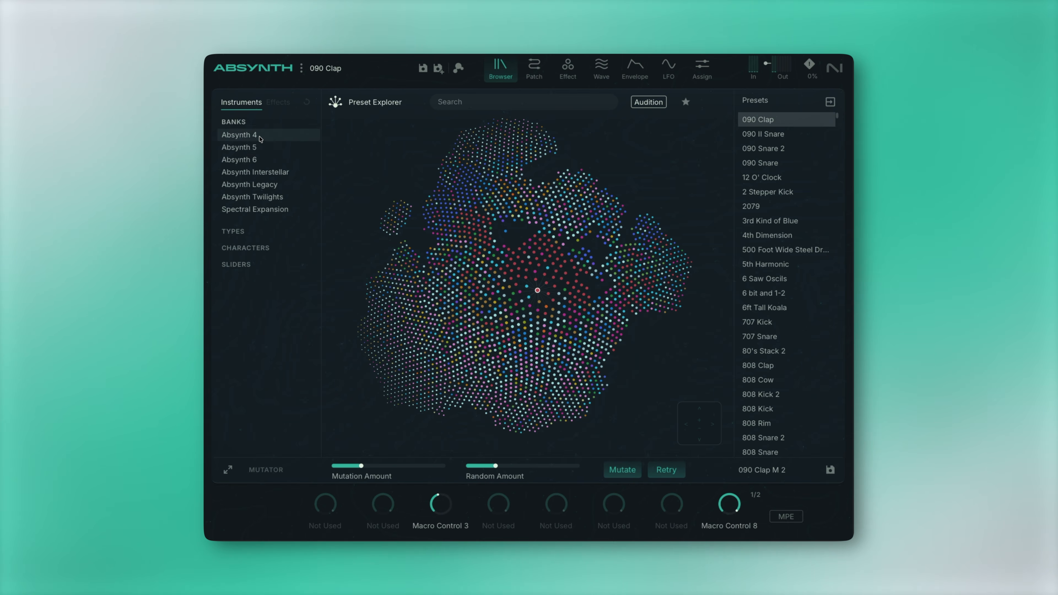
click(290, 189)
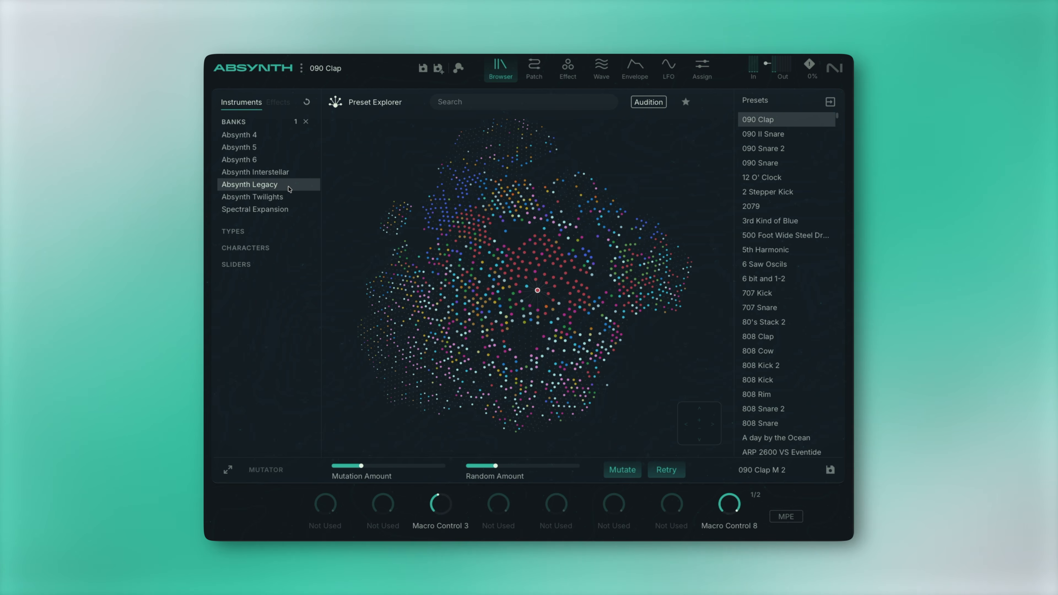
click(306, 121)
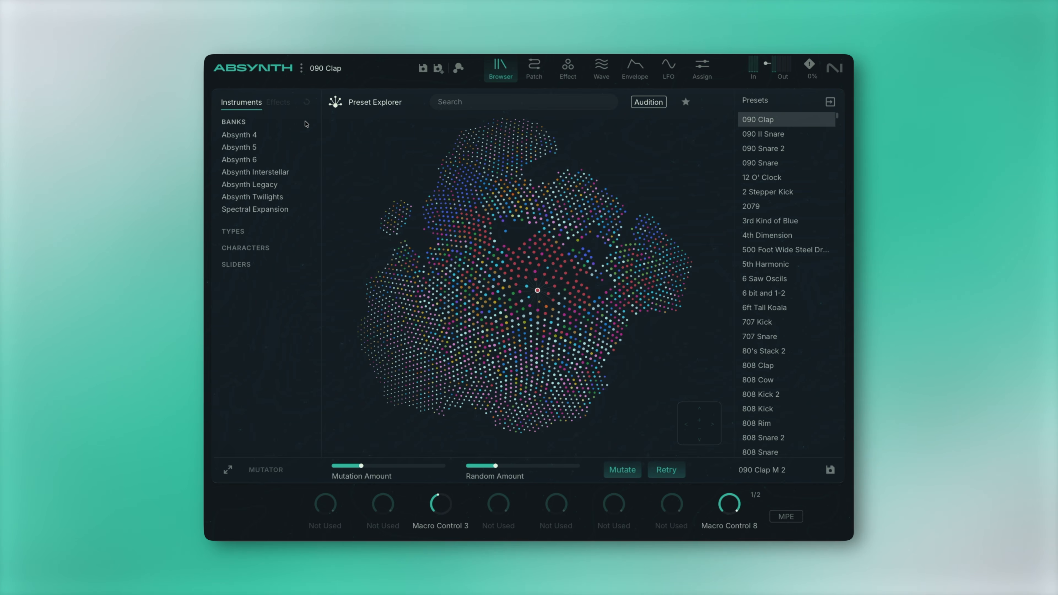
click(277, 185)
click(304, 189)
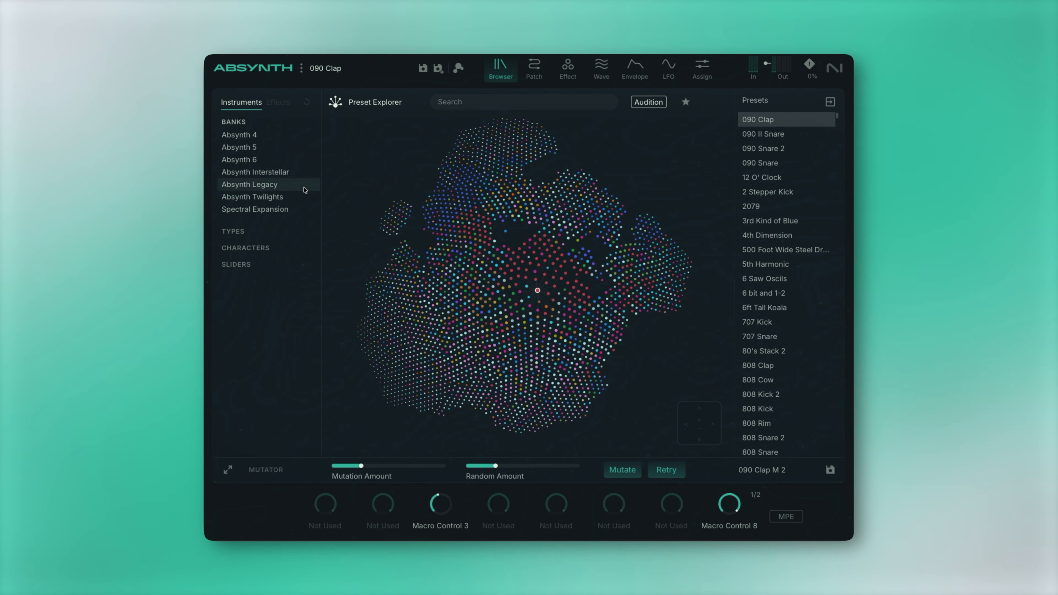
Step: Filter the map by the Brass type and audition brass presets including Black Hole Surfer and Coombulator
click(236, 231)
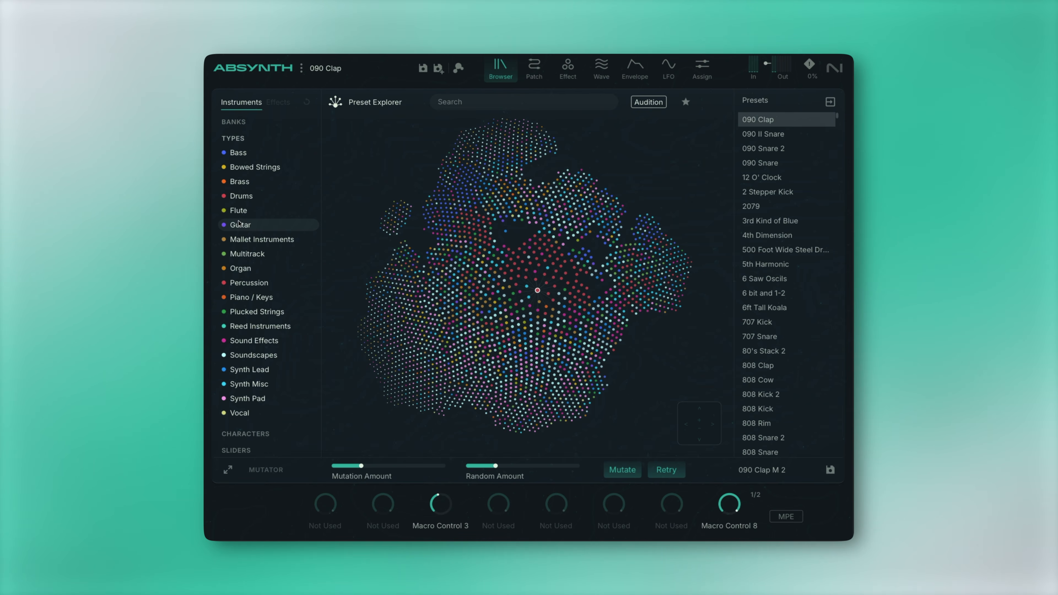
click(248, 183)
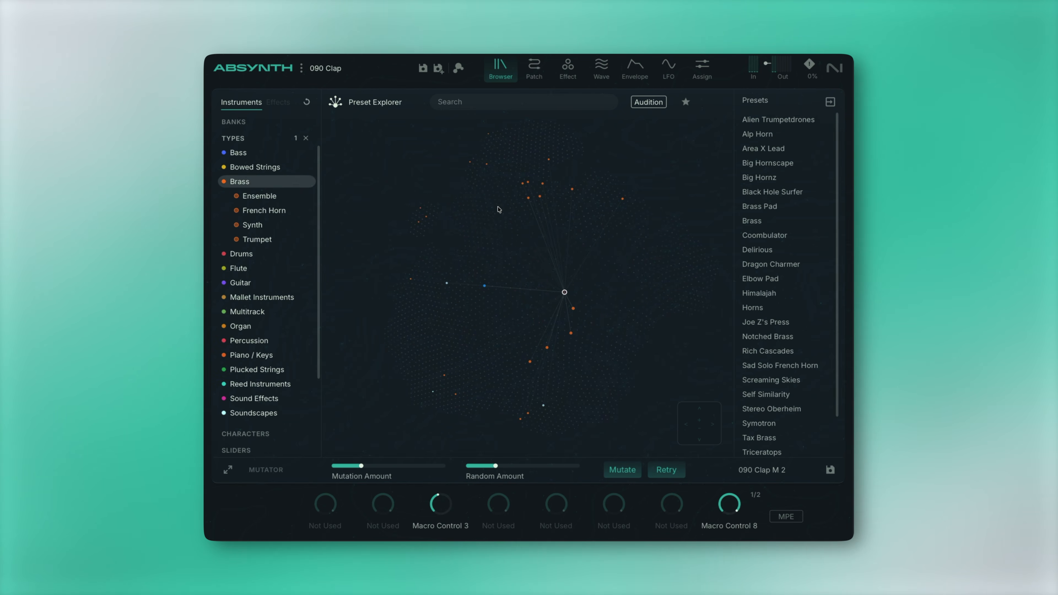
click(541, 199)
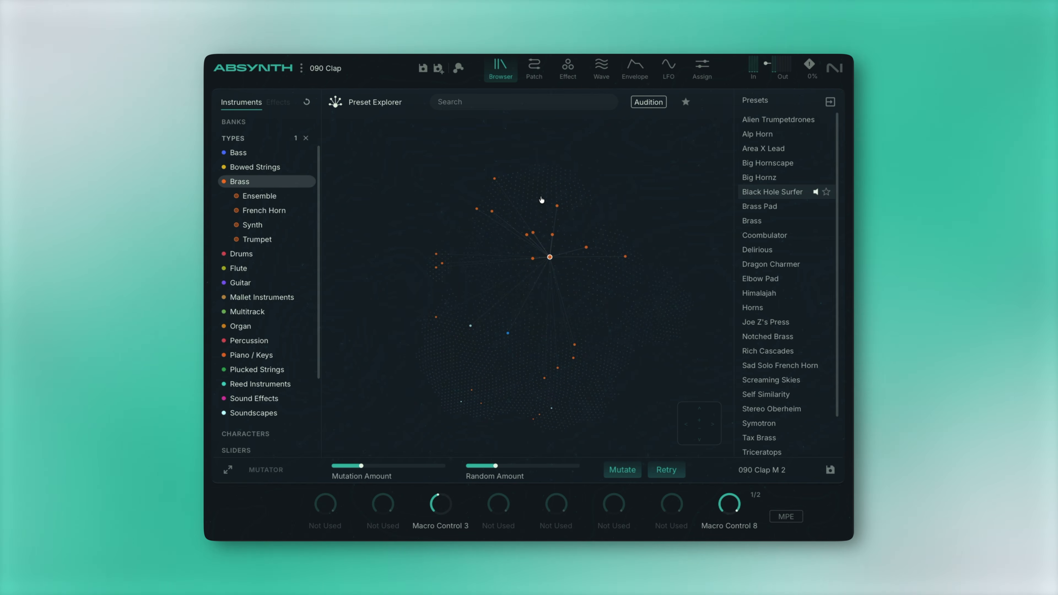
click(493, 213)
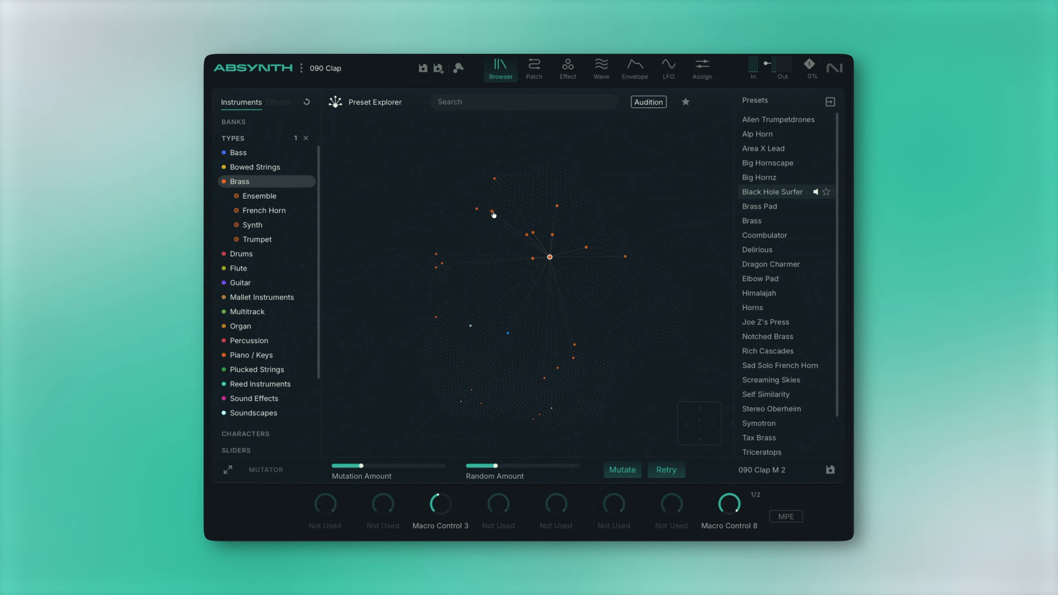
click(574, 346)
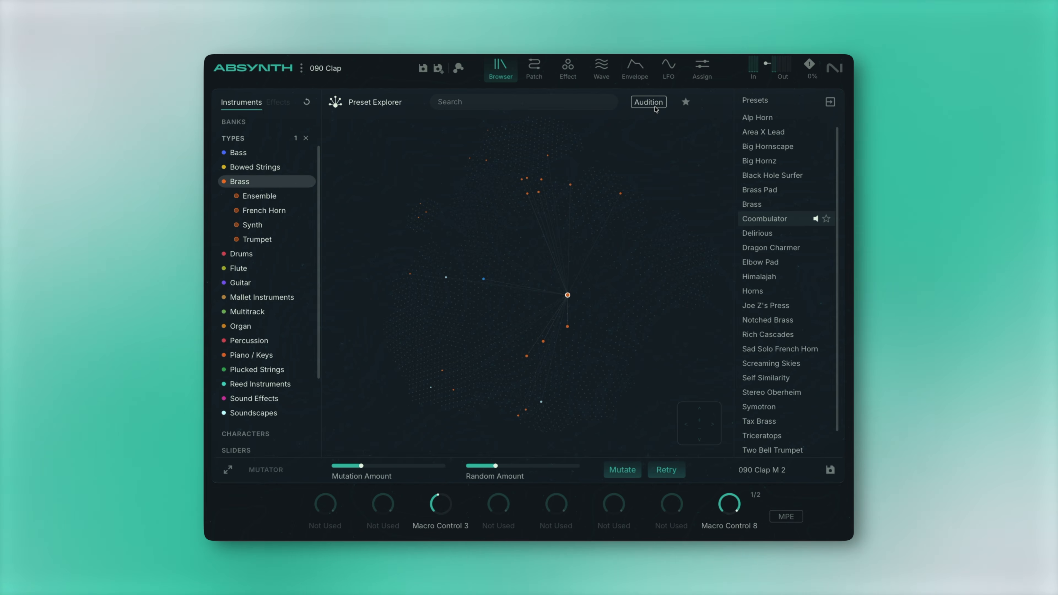
Step: Filter the map by the Synth Lead type and narrow it to the Soft subtype
scroll(270, 350, down, 2)
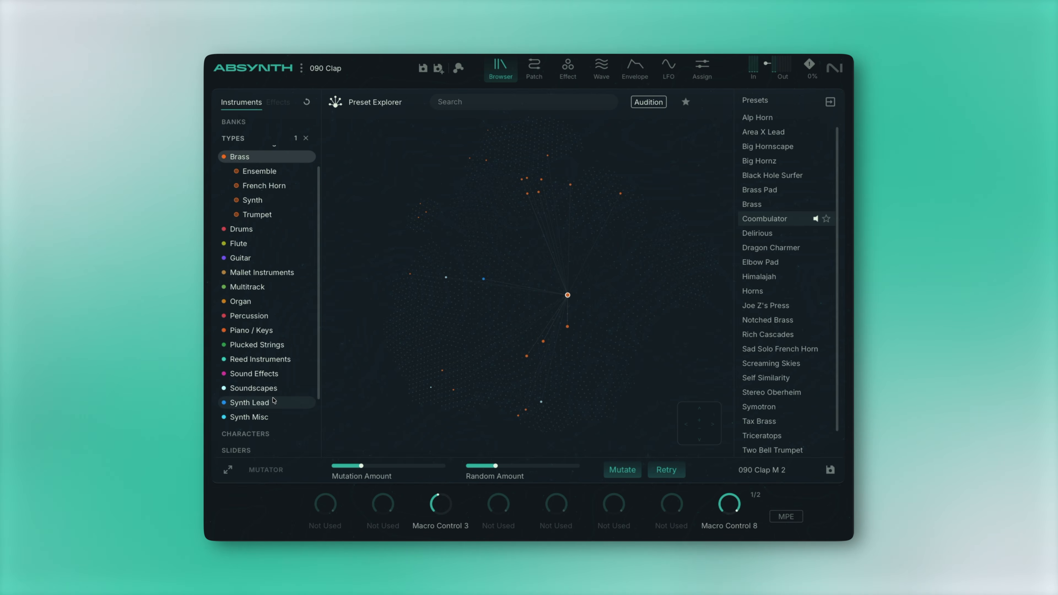
click(274, 401)
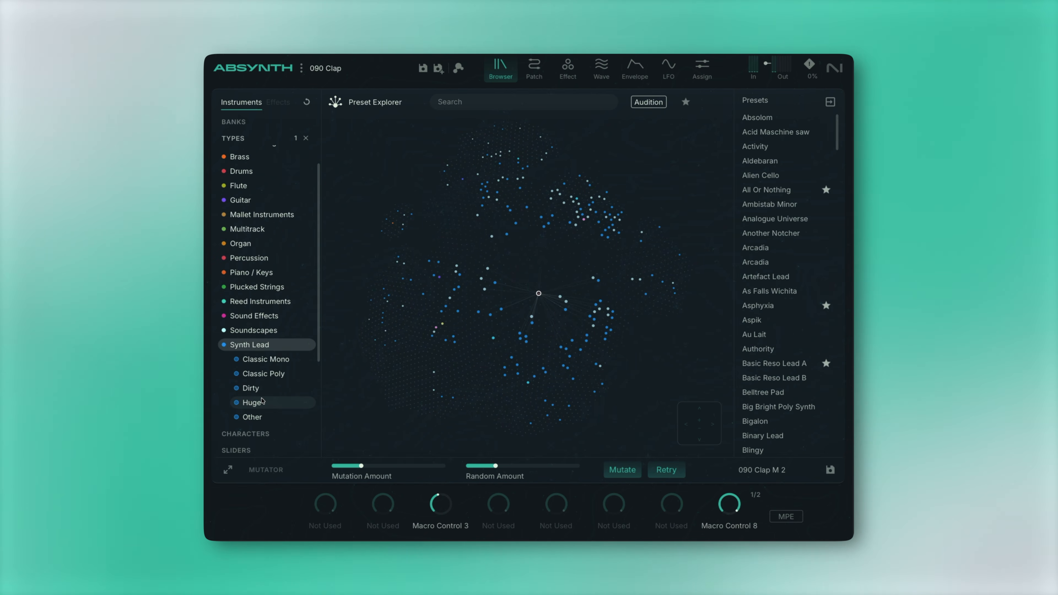
mouse_move(528, 206)
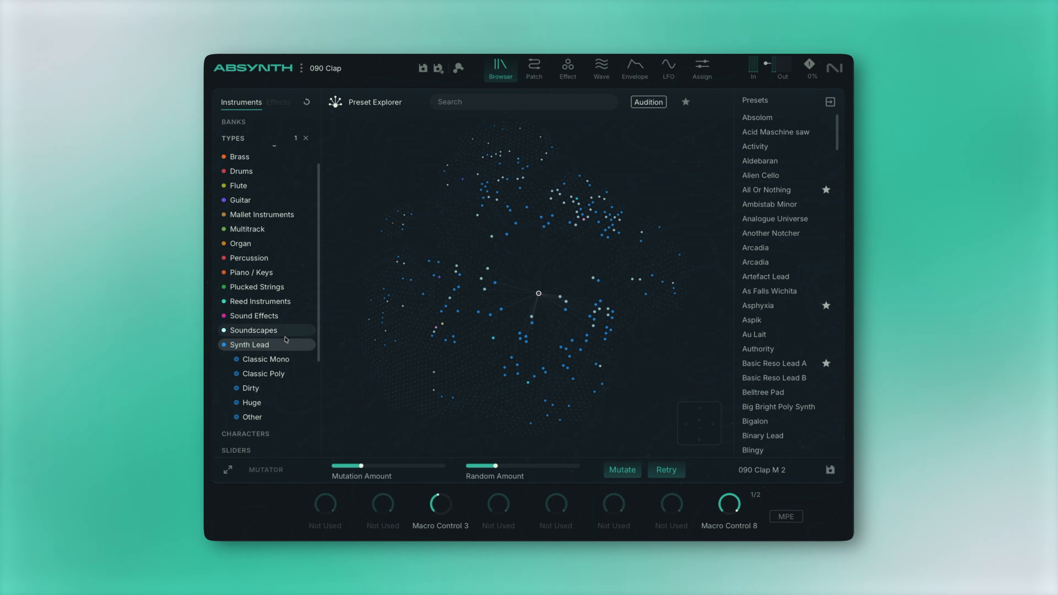
scroll(286, 339, down, 5)
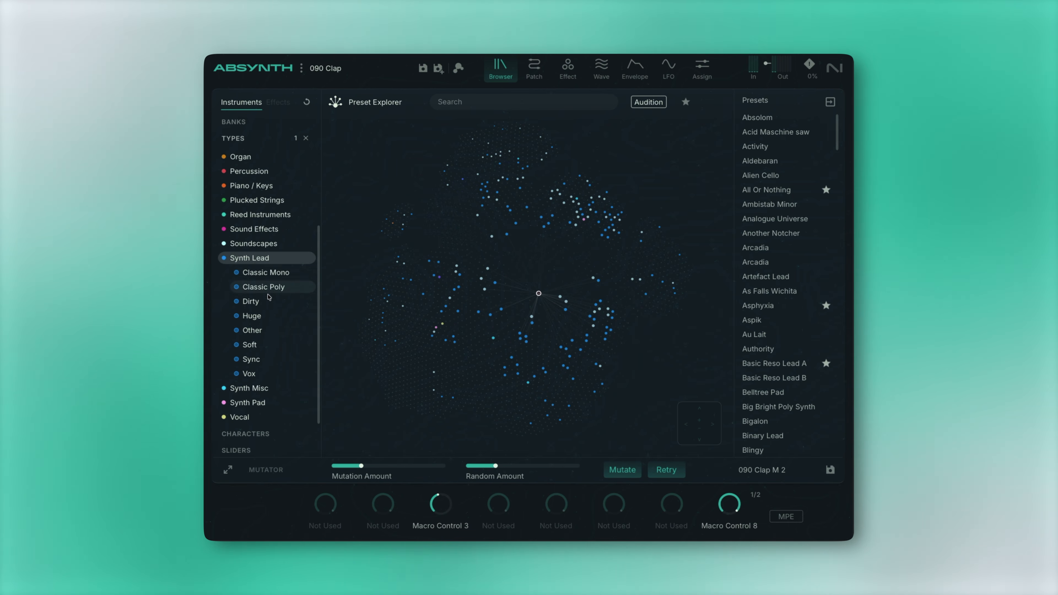
click(264, 345)
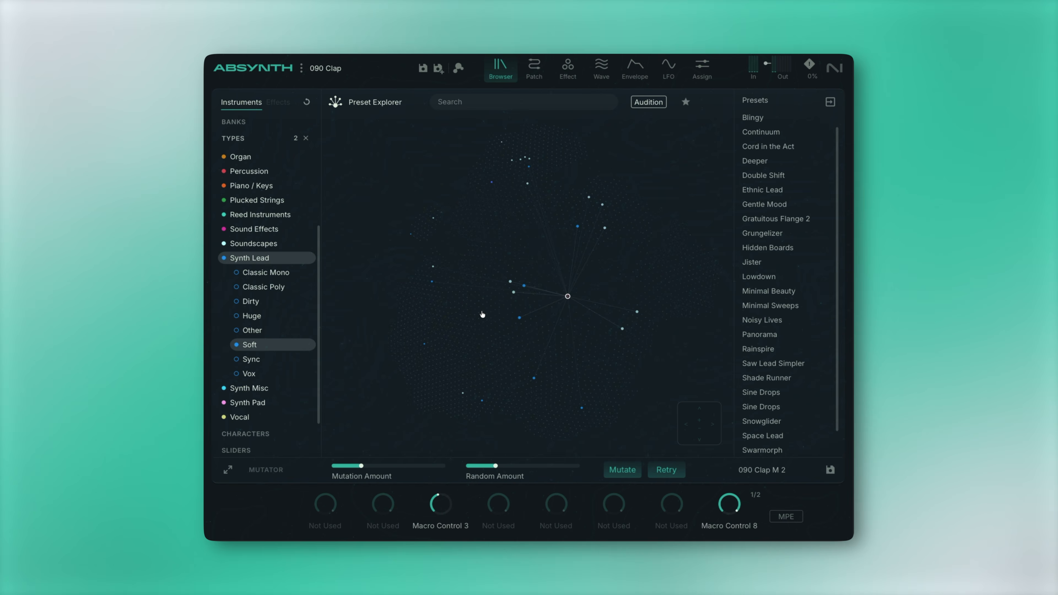
Step: Audition the soft synth leads Space Lead, Sine Drops and Hidden Boards from the map
click(520, 317)
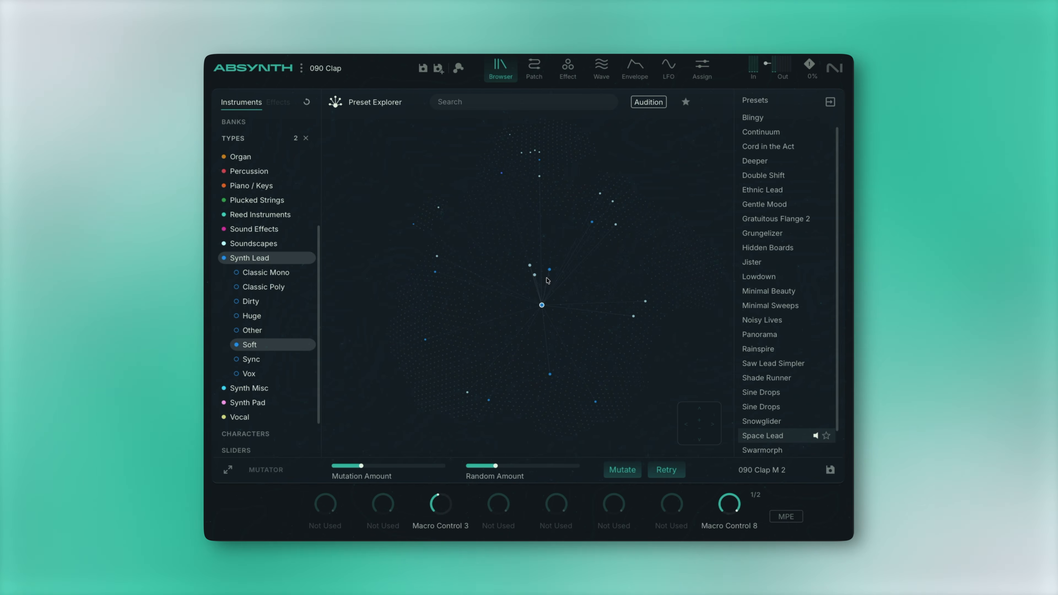
click(550, 271)
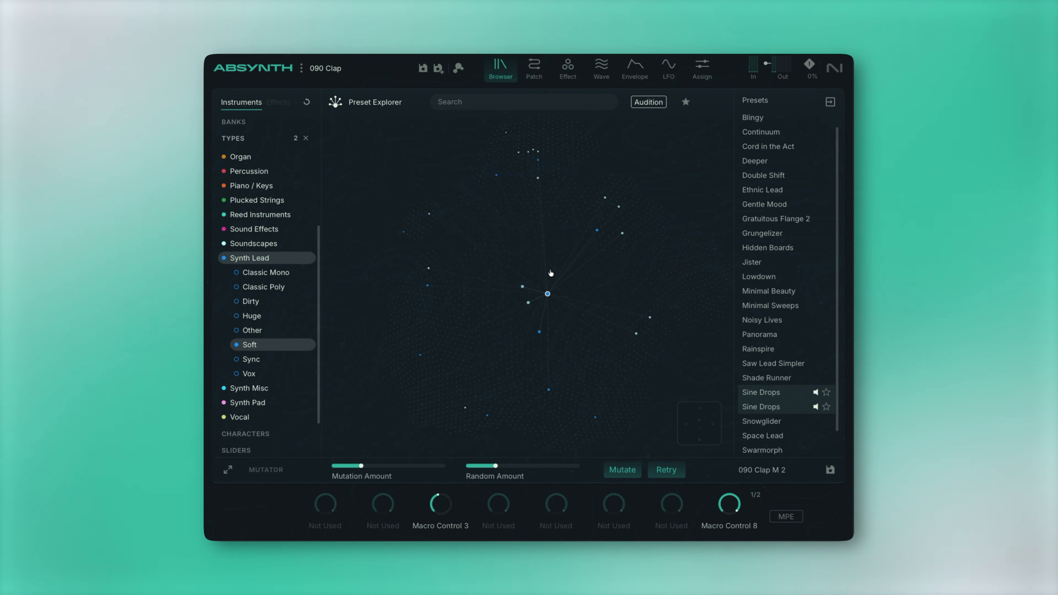
click(551, 273)
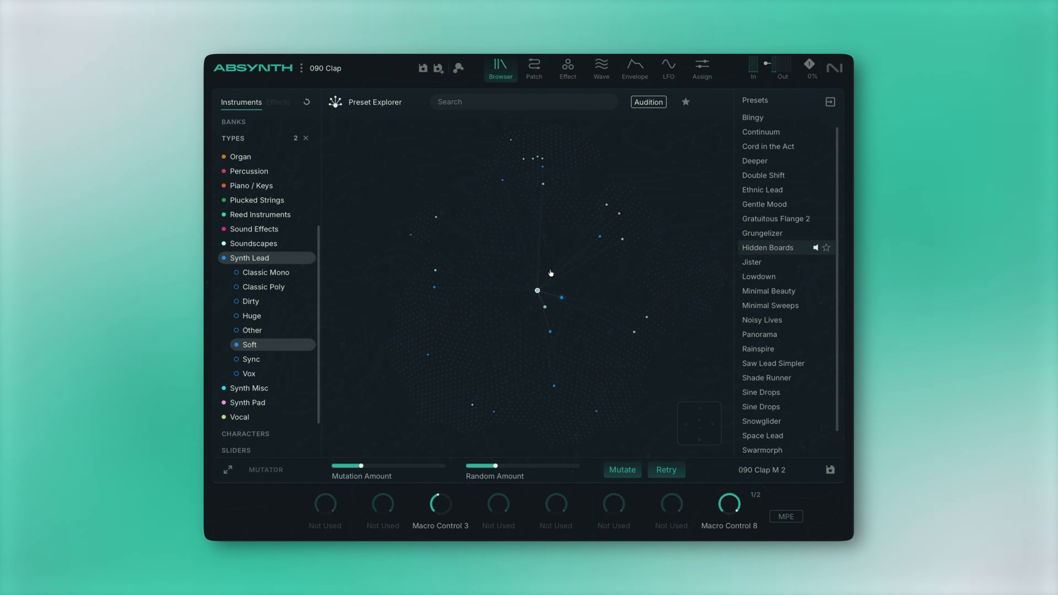
Step: Audition neighbouring soft synth leads on the map, including Cord in the Act, Snowglider, Jister, Rainspire and Gratuitous Flange 2
key(Left)
key(Up)
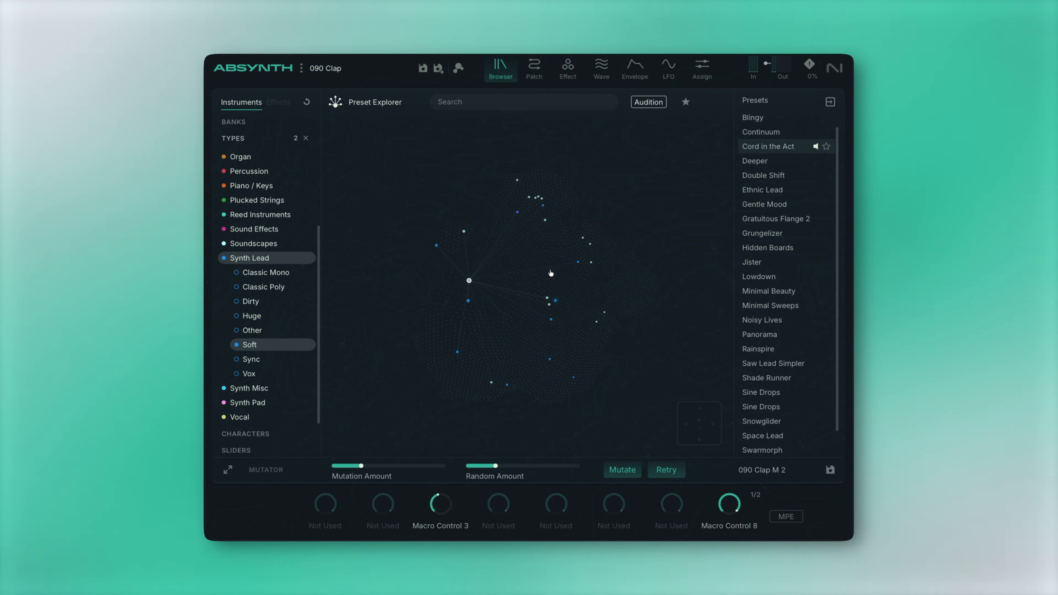
key(Up)
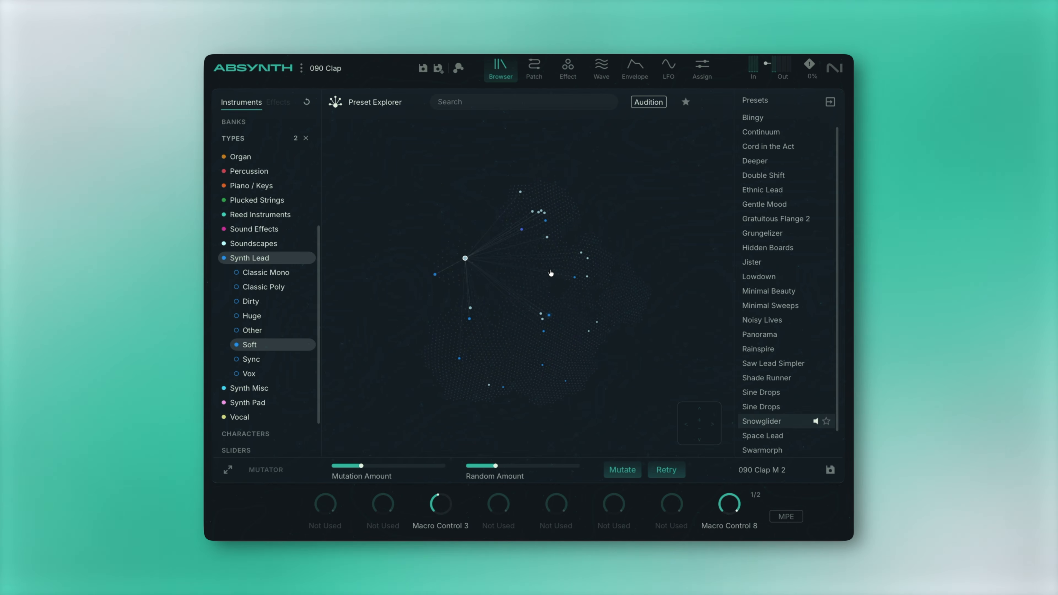
key(Right)
key(Right)
key(Right)
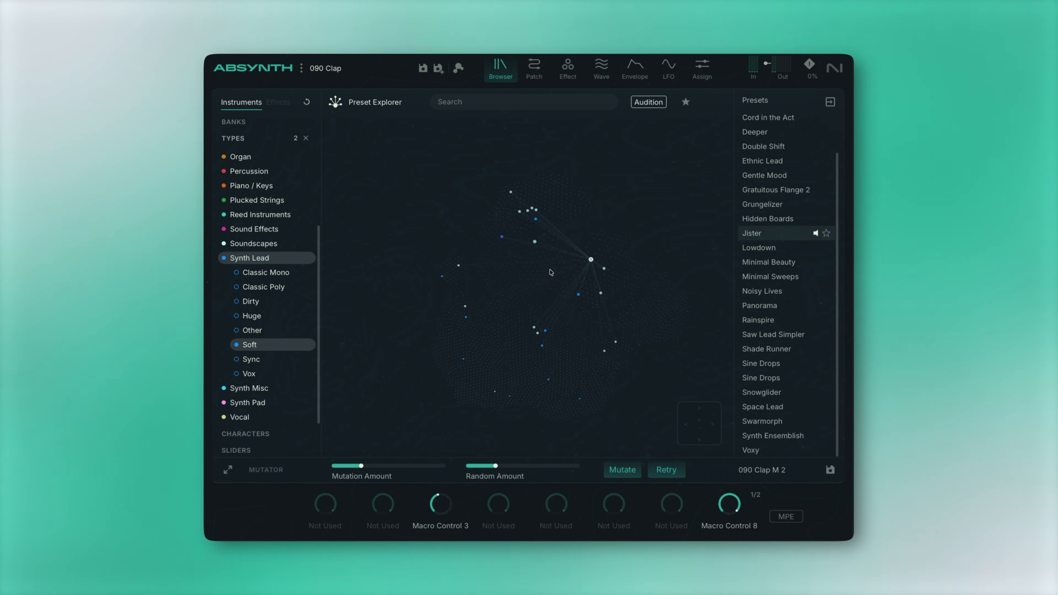
key(Down)
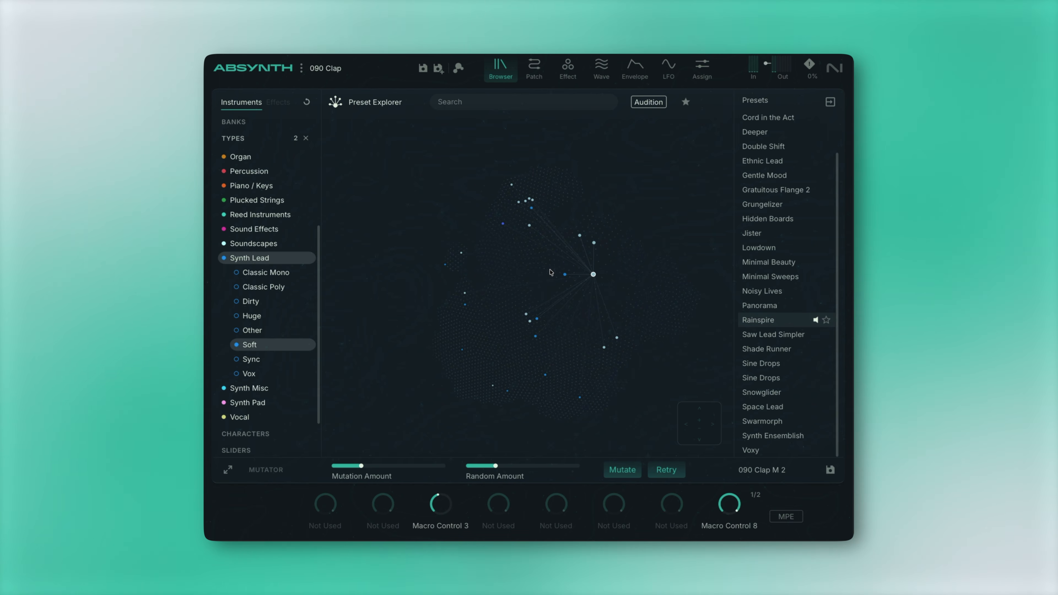
key(Left)
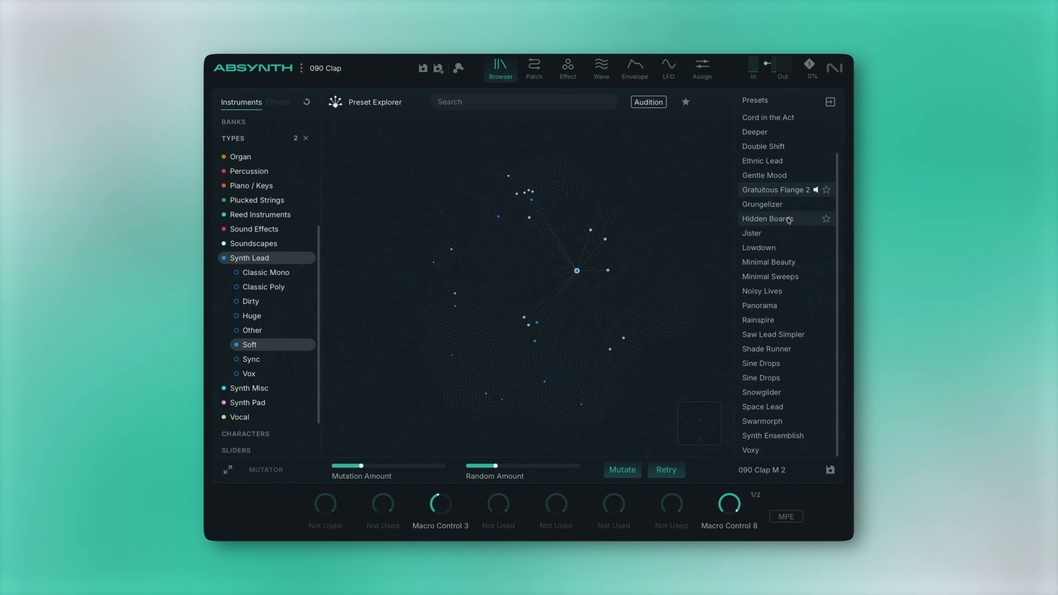
Step: Try combining the Long Release and Slow Attack character filters on the map, and clear all character filters again
click(267, 433)
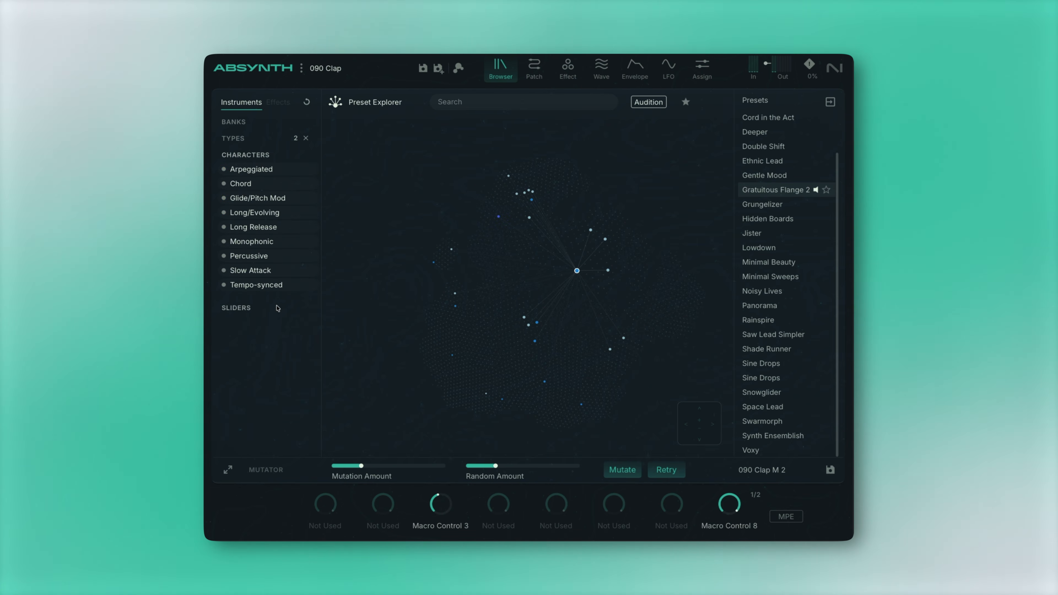
click(279, 229)
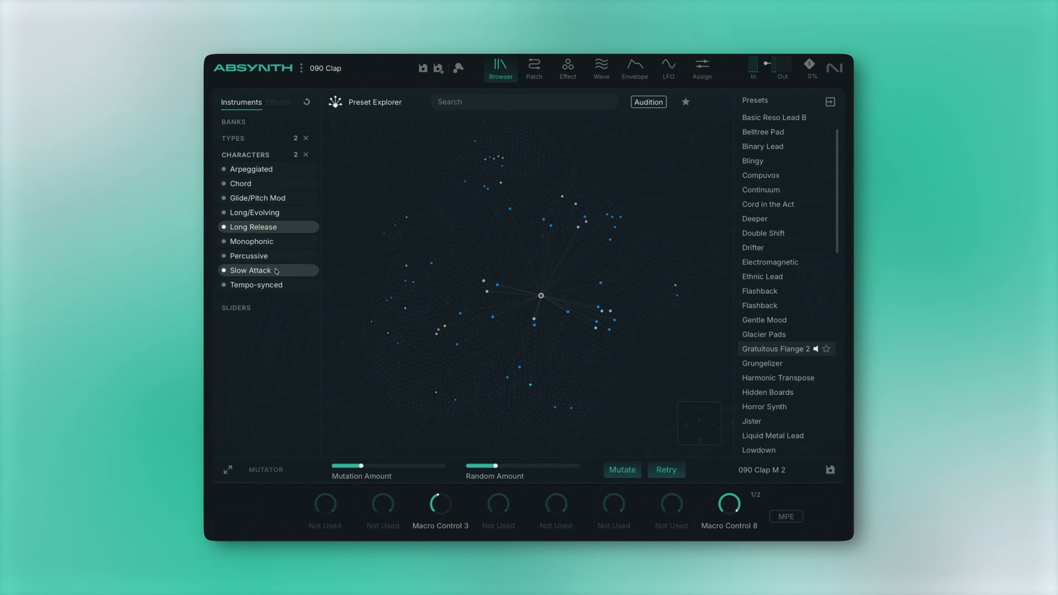
click(293, 230)
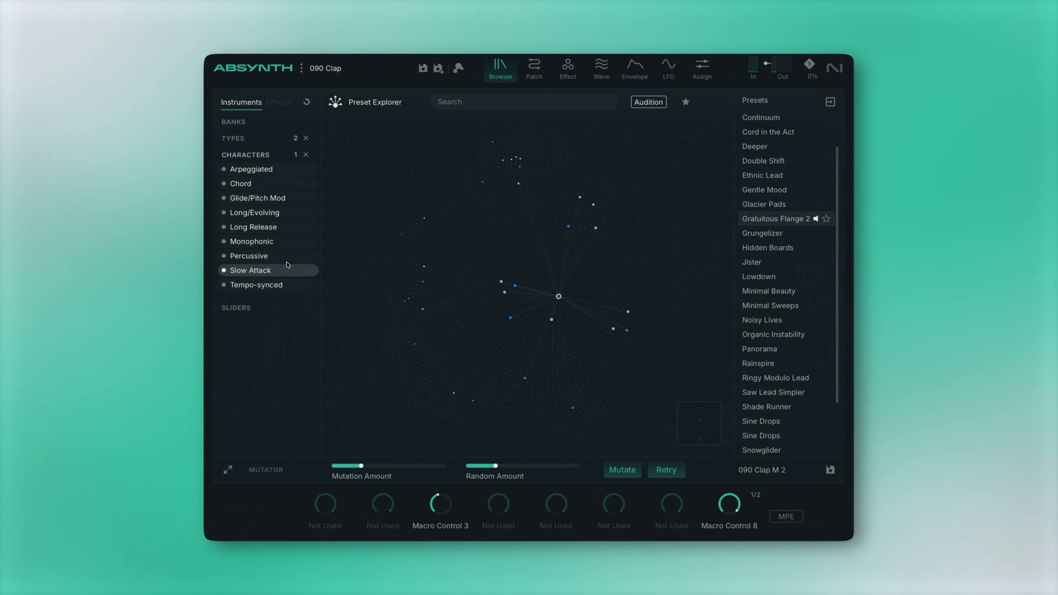
click(291, 230)
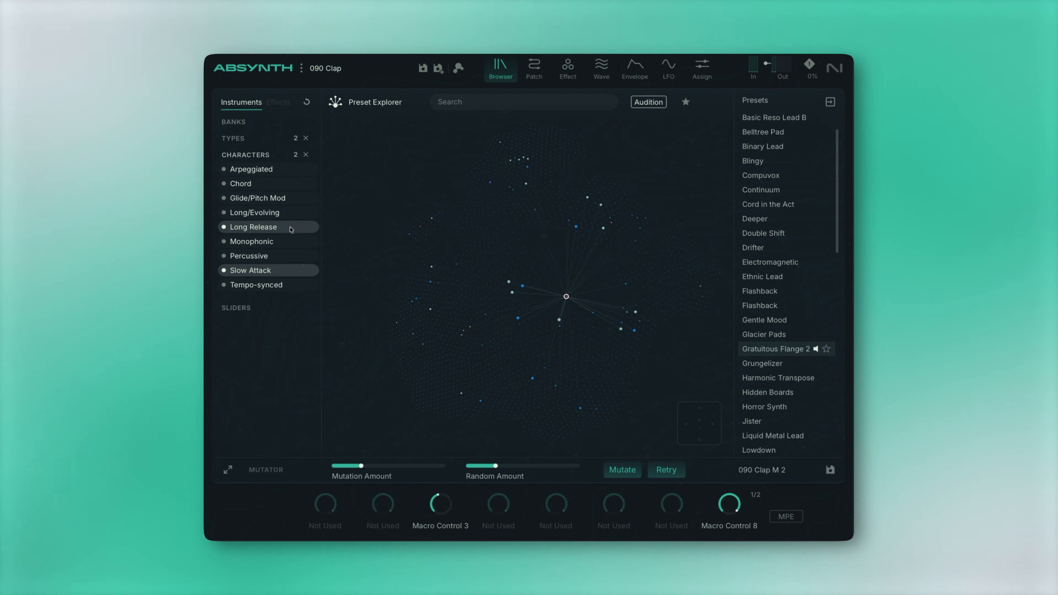
click(307, 155)
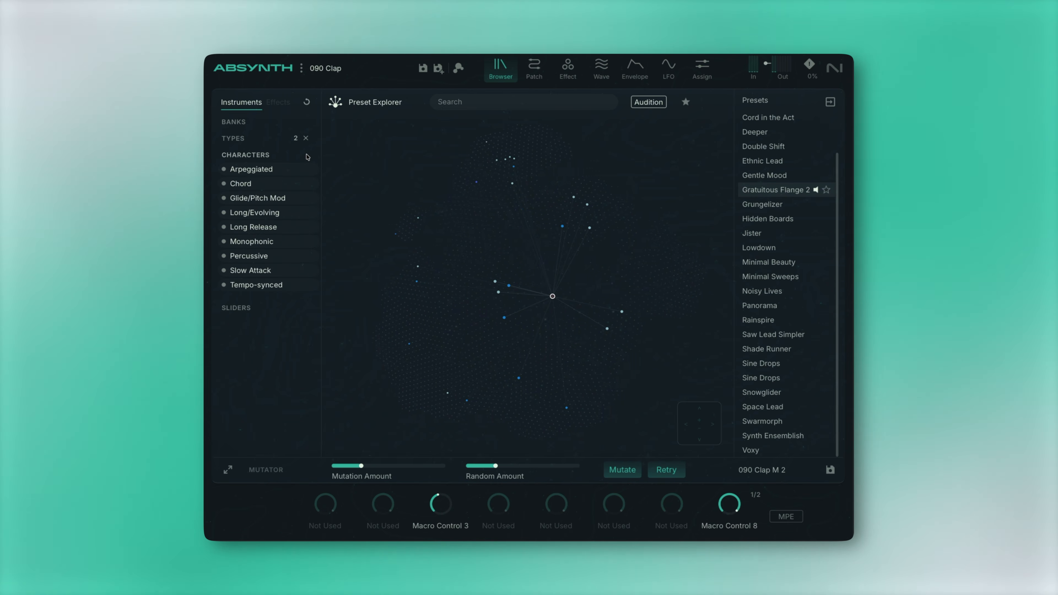
Step: Filter the map by the Long/Evolving and Slow Attack characters and restrict the Dark–Bright range to 0.066–0.260
click(283, 217)
click(291, 271)
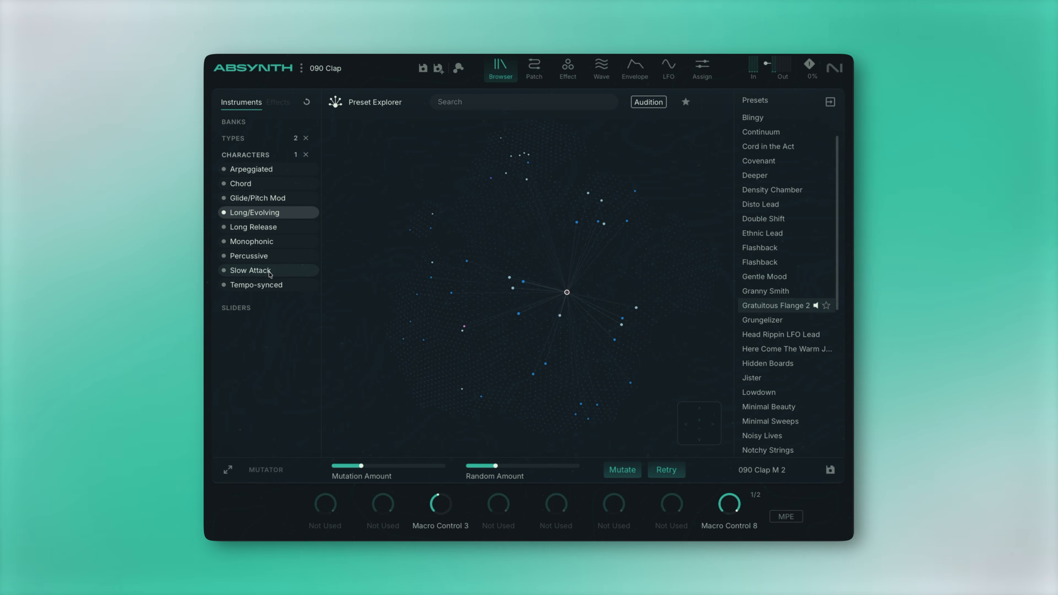
click(246, 311)
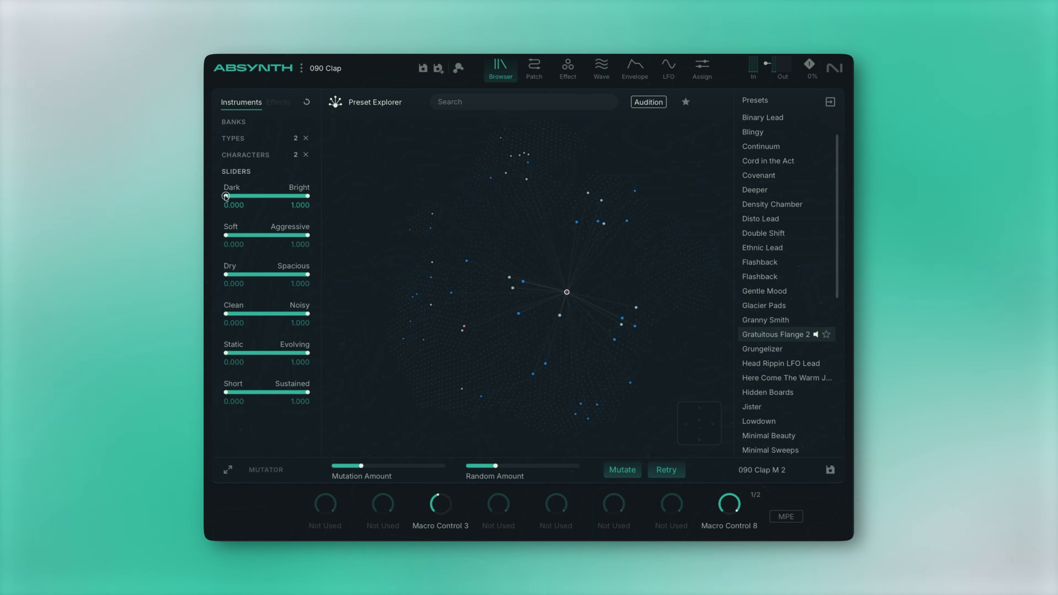
drag(226, 196, 318, 217)
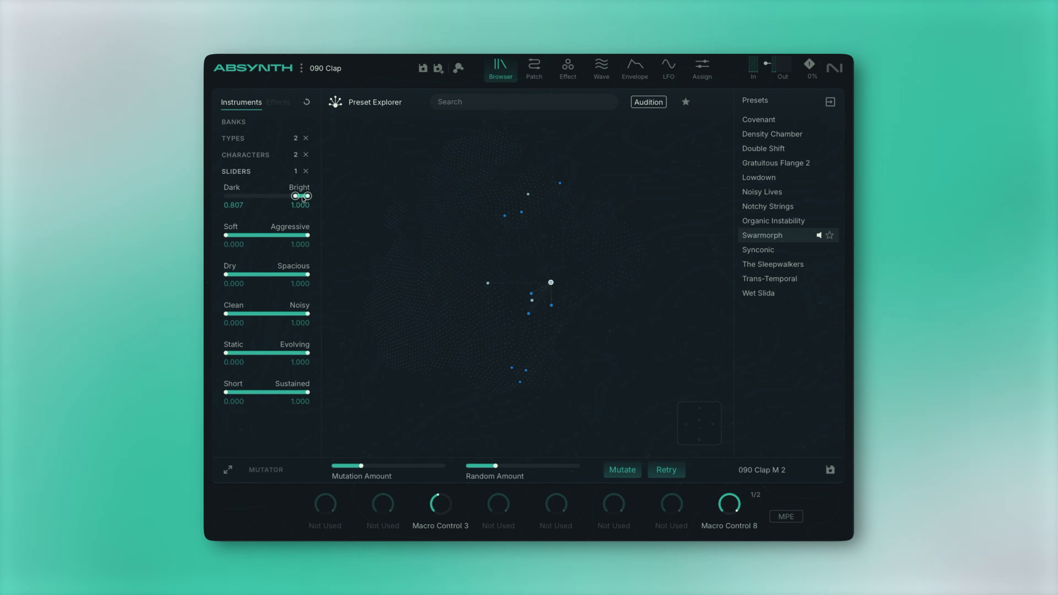
drag(303, 199, 219, 209)
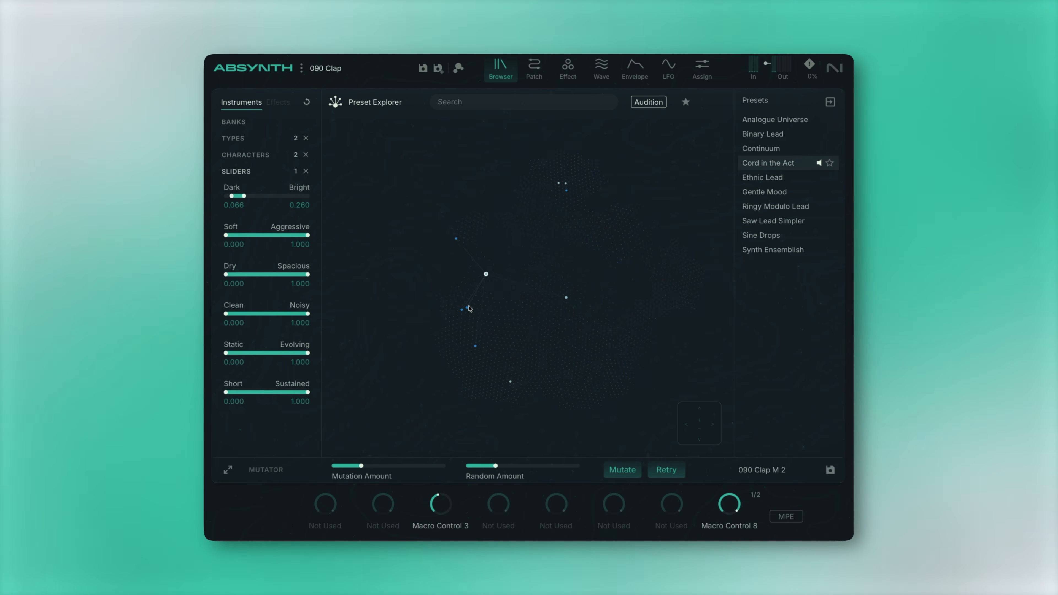
Step: Inspect the description of Ringy Modulo Lead and audition Binary Lead among the dark presets on the map
scroll(471, 312, up, 4)
mouse_move(466, 316)
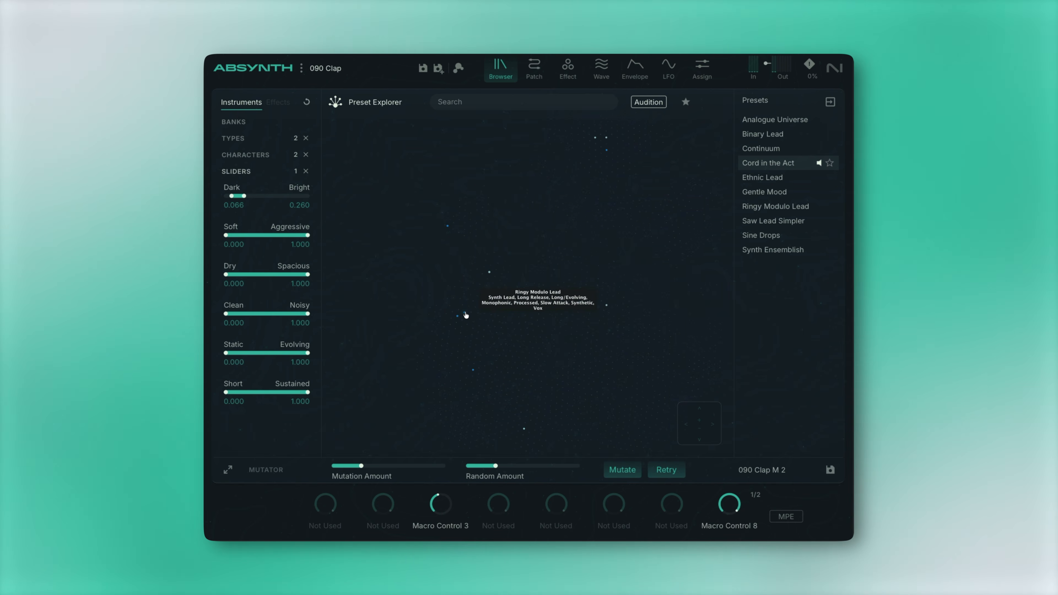
scroll(469, 312, down, 4)
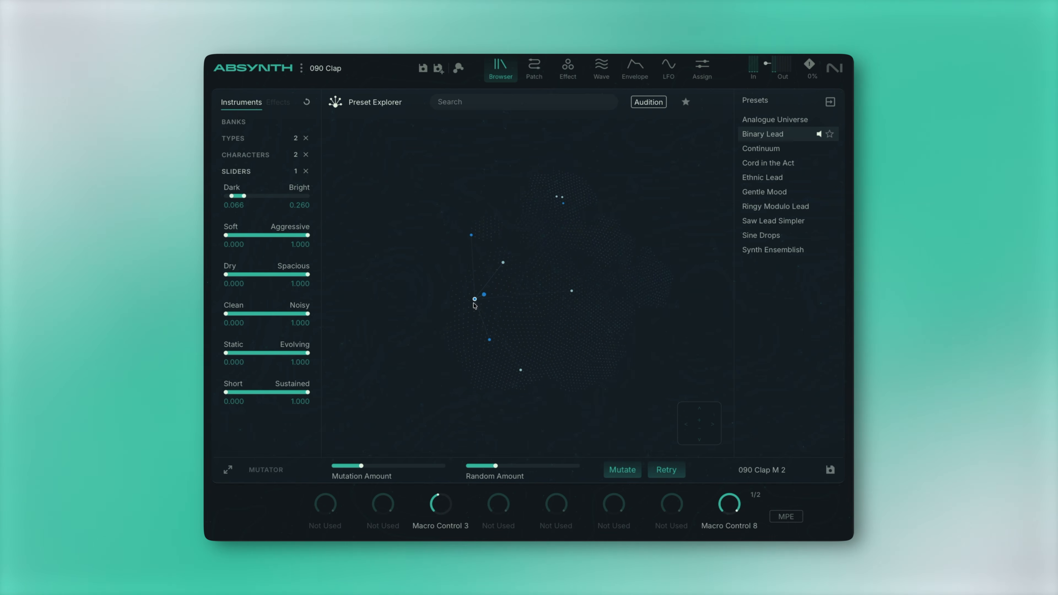
mouse_move(490, 341)
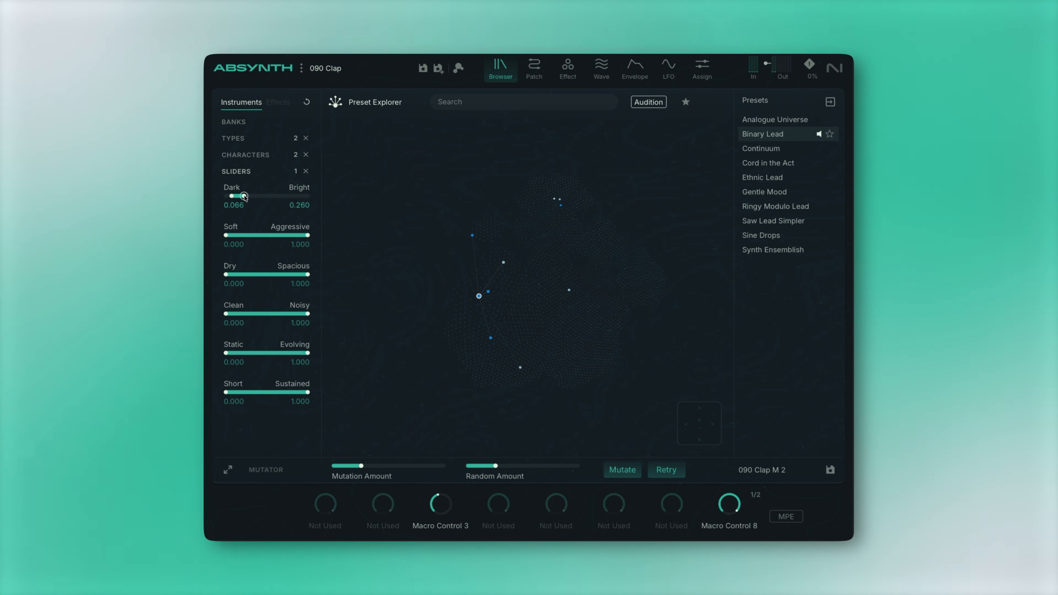
Step: Raise the upper Dark–Bright limit to 0.716 and view the filtered presets as a list before returning to the map's filter sliders
drag(245, 196, 283, 196)
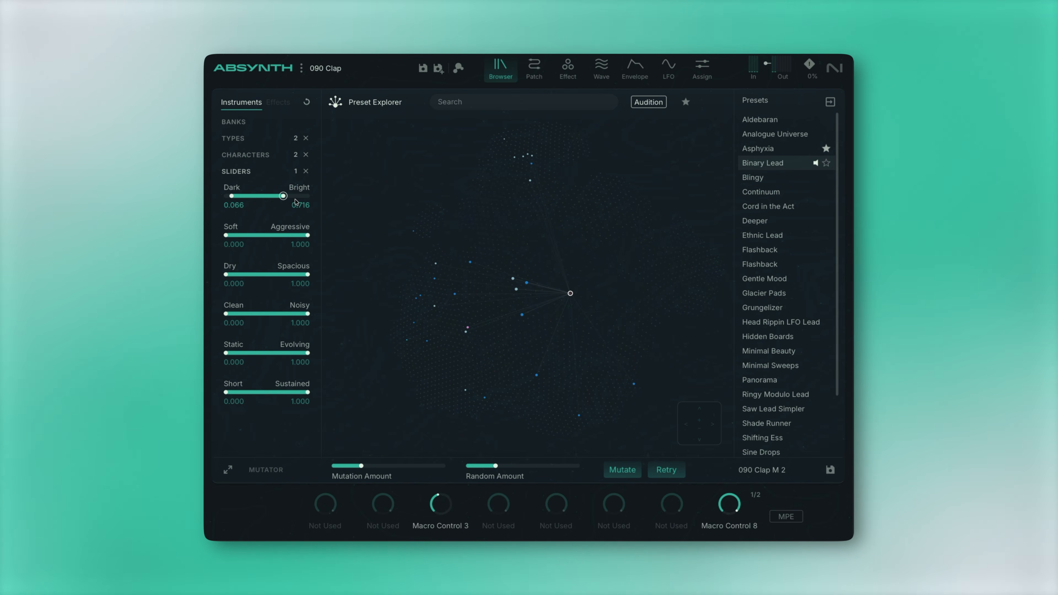
click(383, 106)
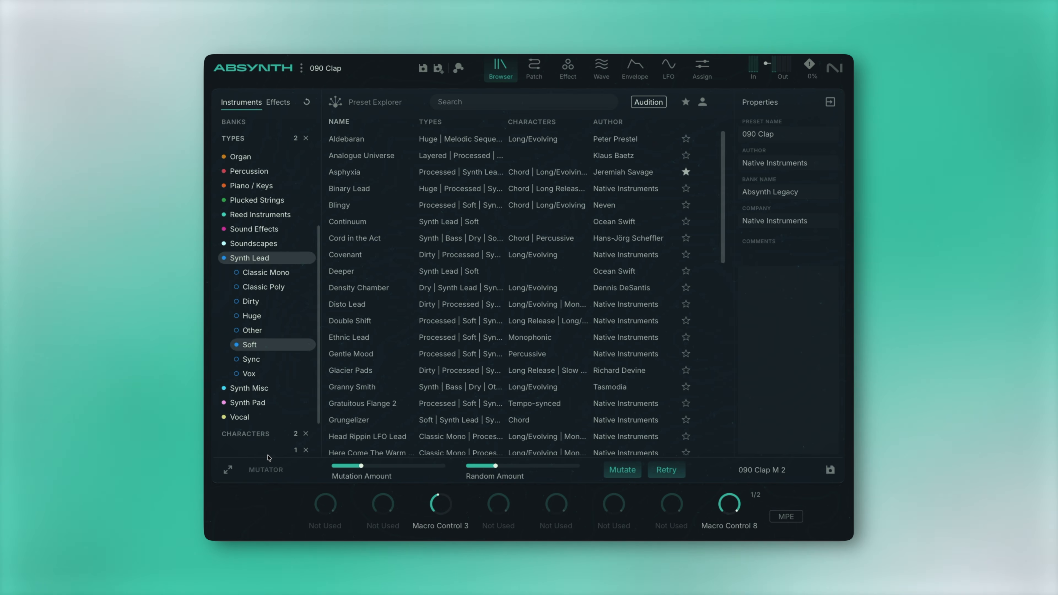
click(390, 98)
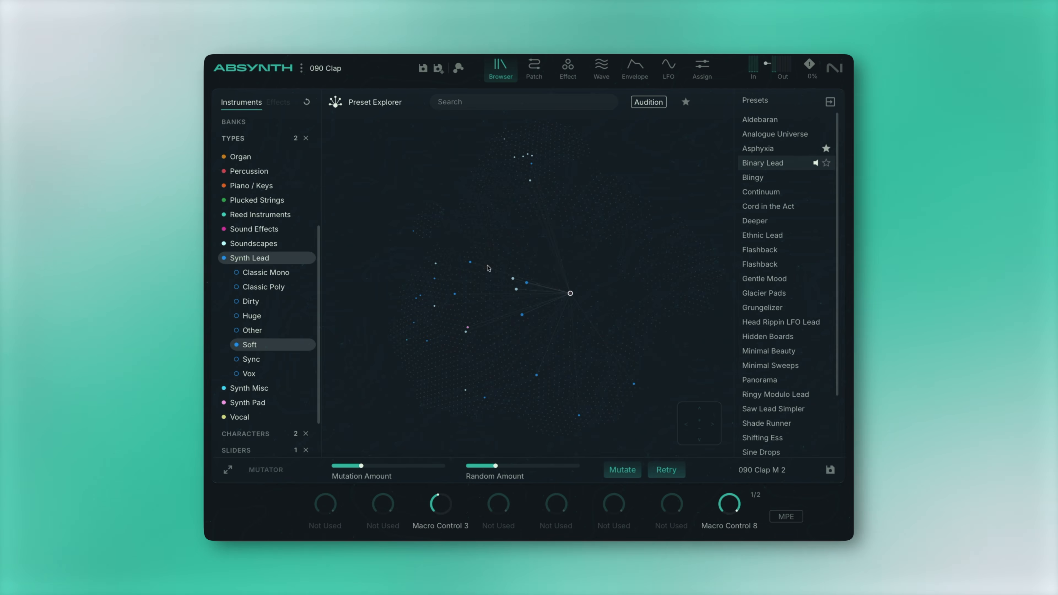
click(274, 450)
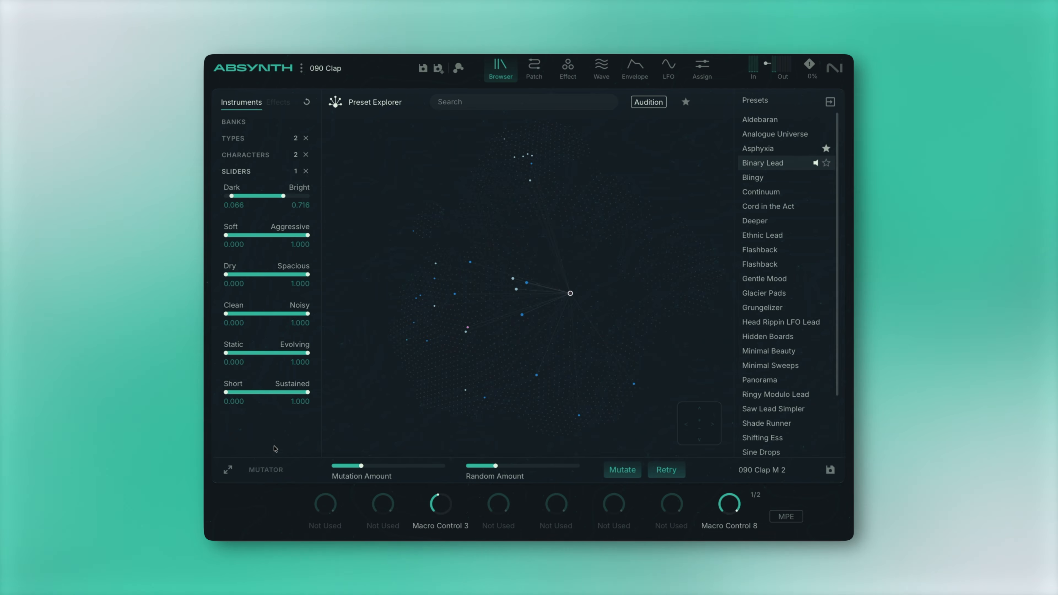
Step: Audition Ethnic Lead, Head Rippin LFO Lead and Glacier Pads from the map, and load the Binary Lead preset
click(429, 343)
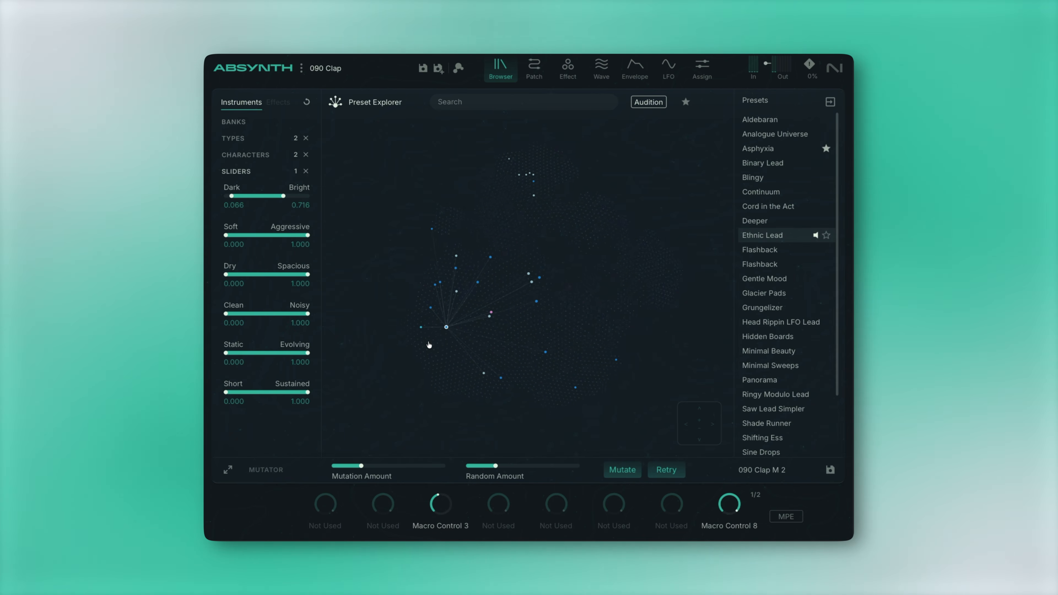
click(447, 298)
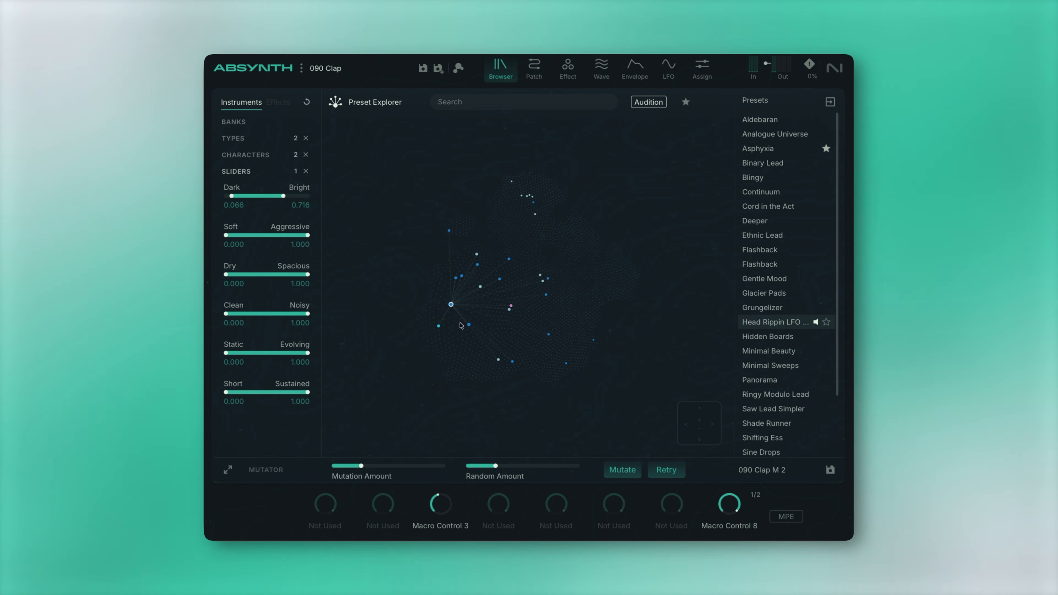
click(480, 287)
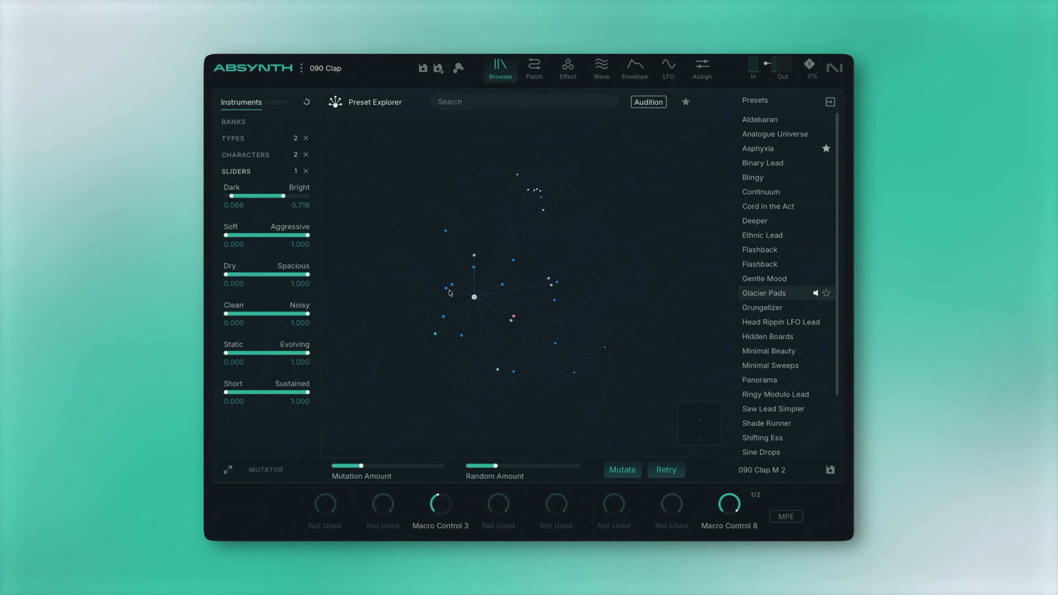
click(447, 289)
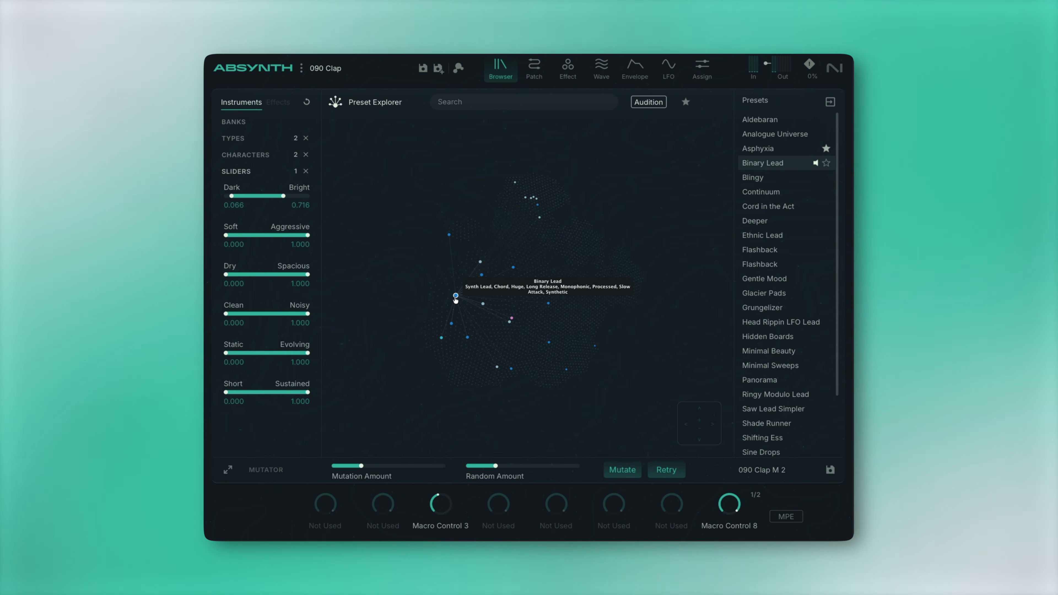
double_click(456, 297)
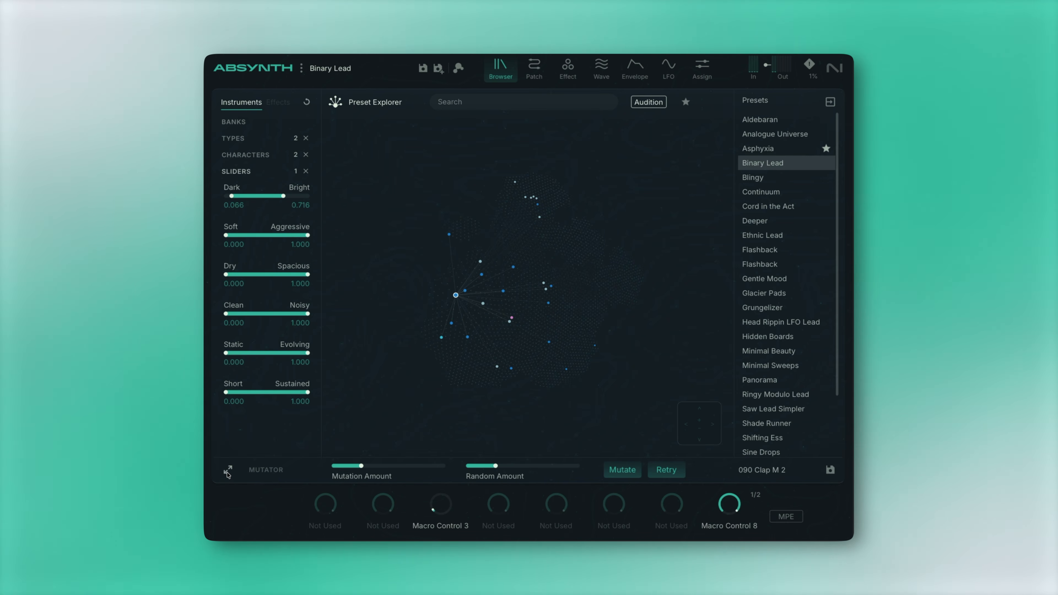
Step: Expand the Mutator and switch on the oscillator cells of channels A, B and C in Module Lock
click(228, 471)
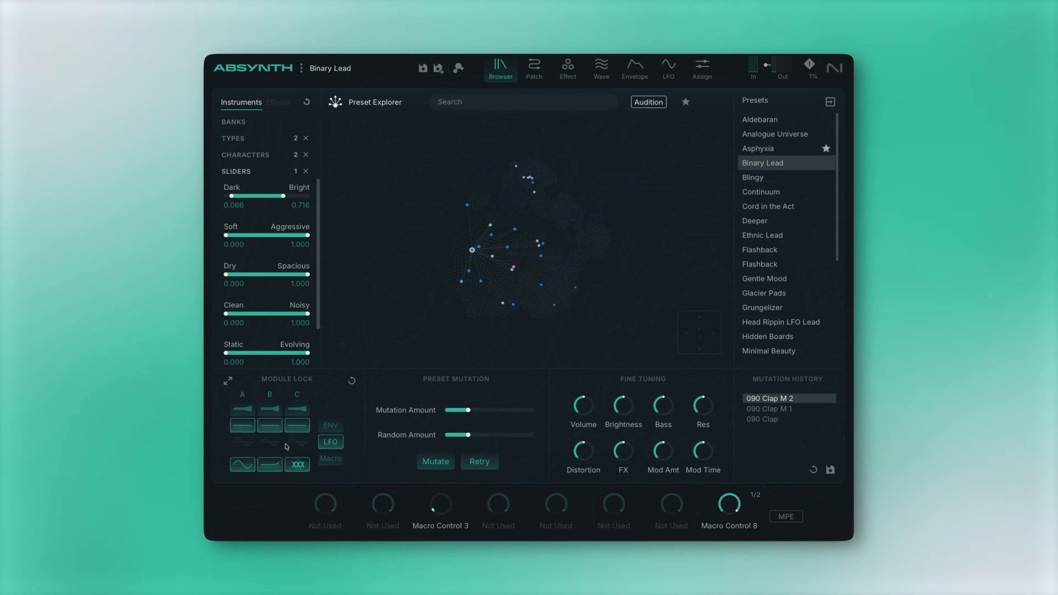
click(242, 408)
click(270, 409)
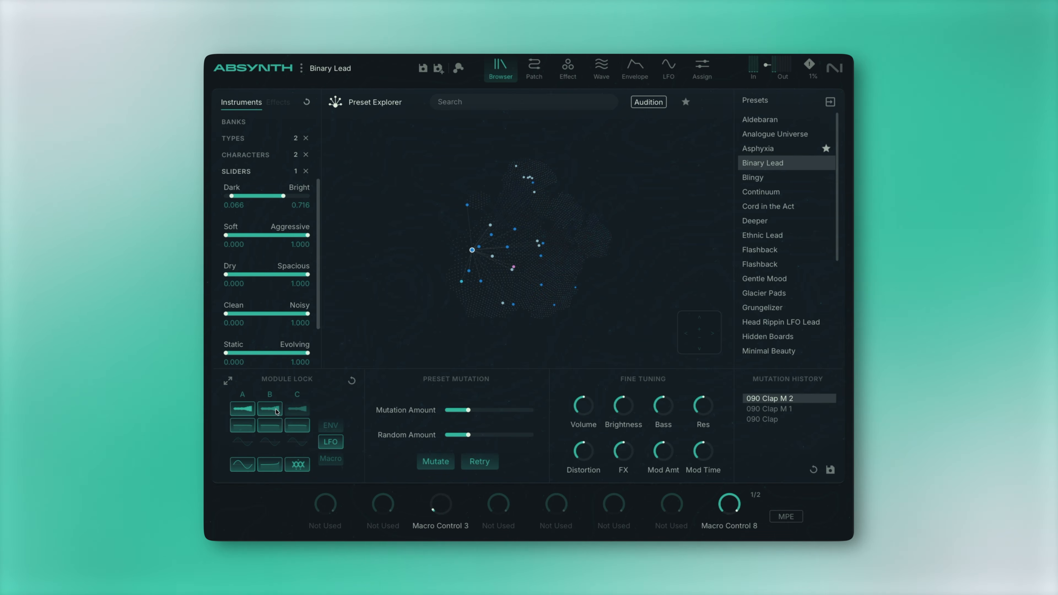
click(297, 408)
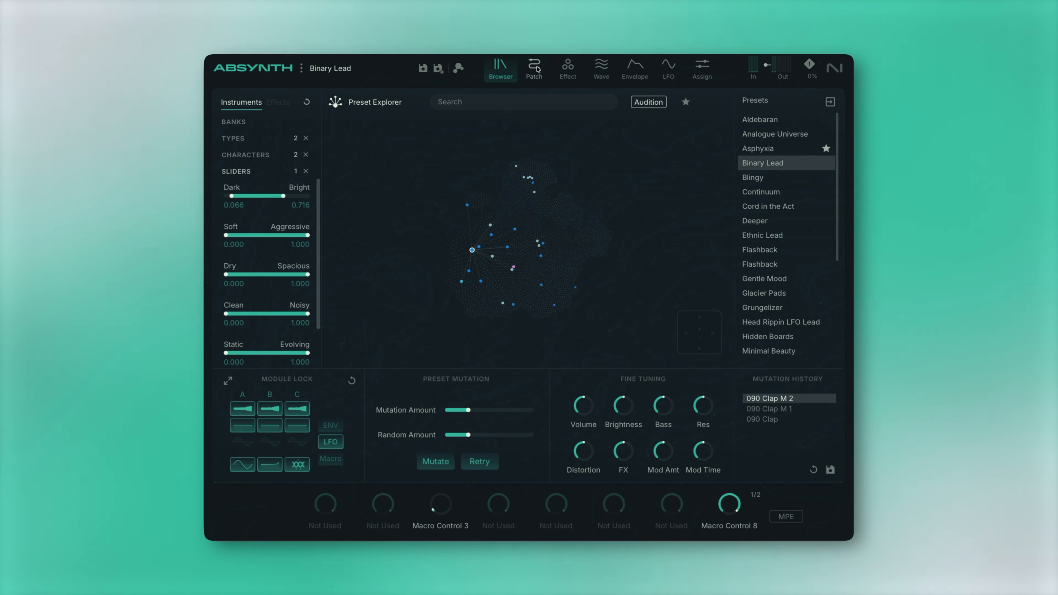
Step: Review the patch's module layout, and switch off the first filter cells of channels A, B and C in Module Lock
click(537, 68)
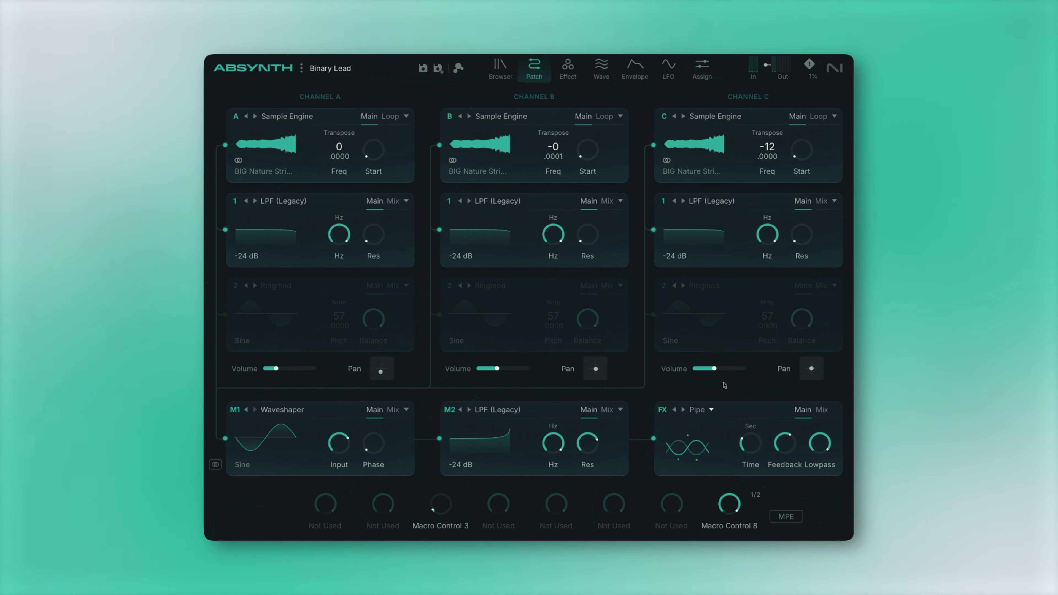
click(497, 68)
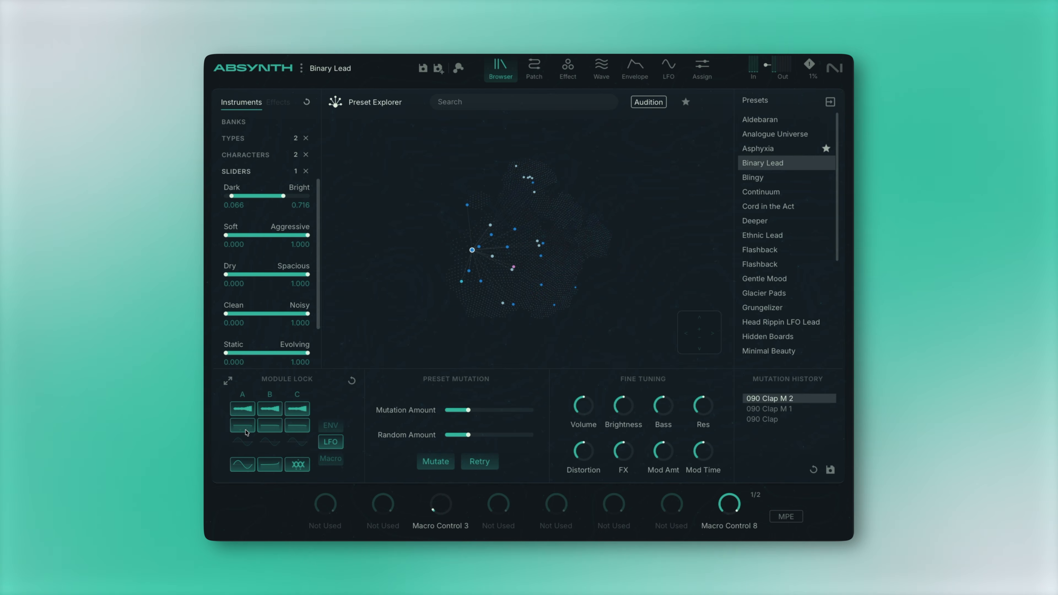
click(244, 426)
click(270, 426)
click(296, 427)
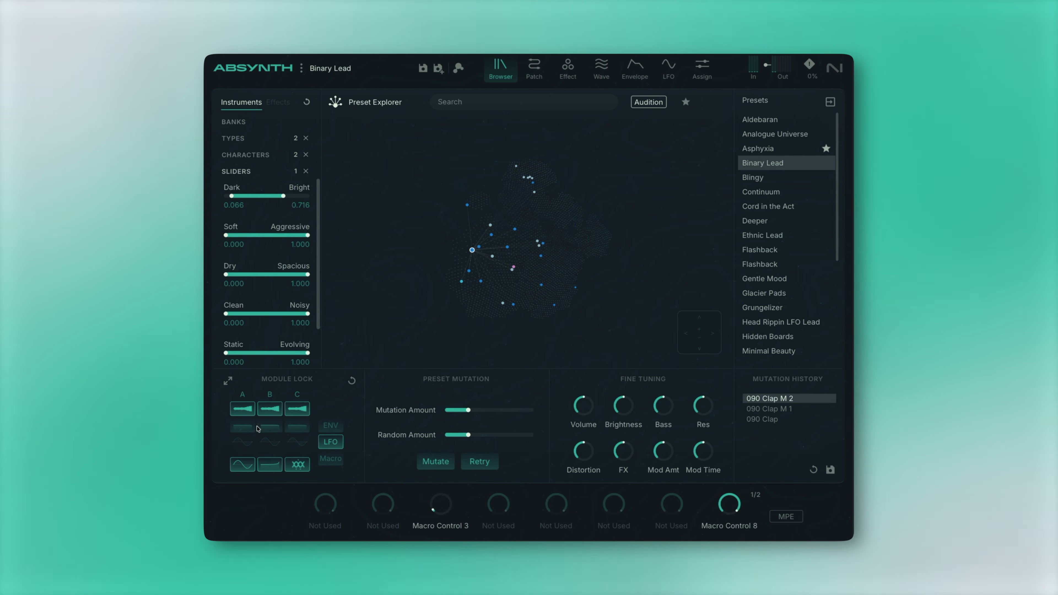
Step: Check the LPF filters in the patch layout, and switch the first filter cells of channels A, B and C back on in Module Lock
click(529, 68)
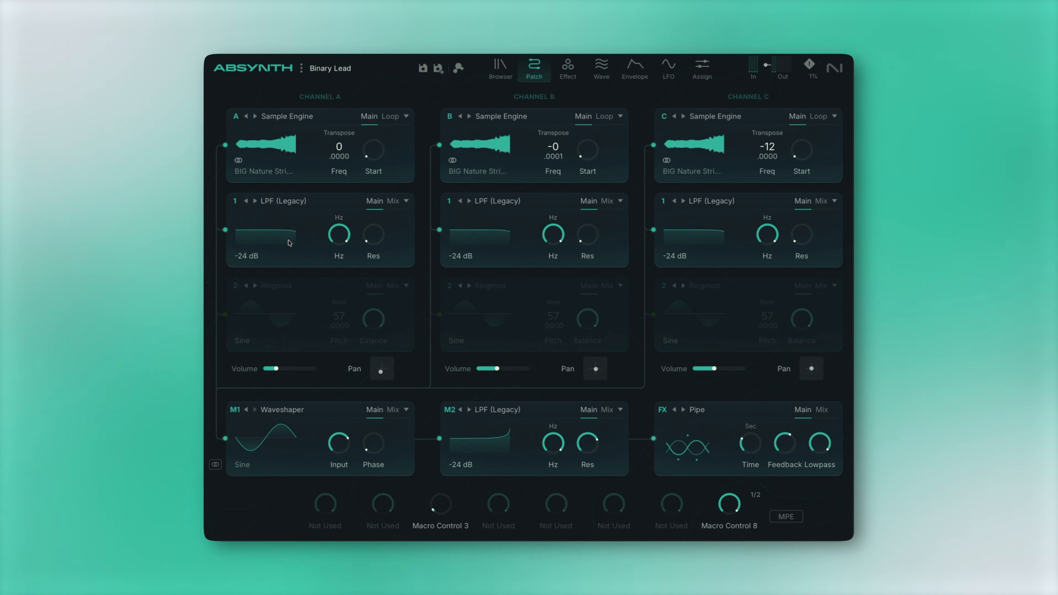
click(501, 69)
click(244, 426)
click(269, 426)
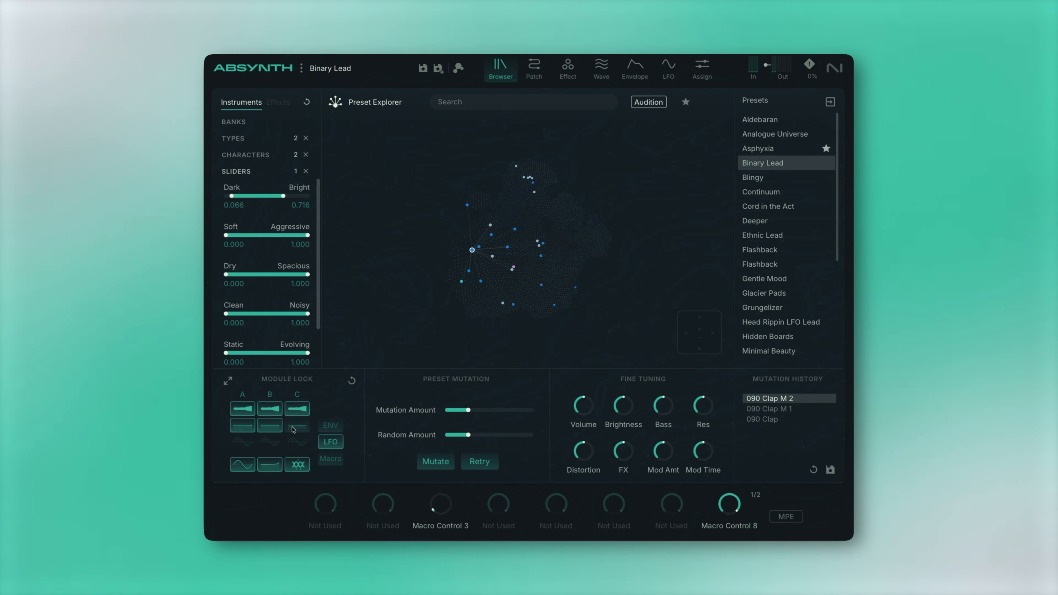
click(293, 430)
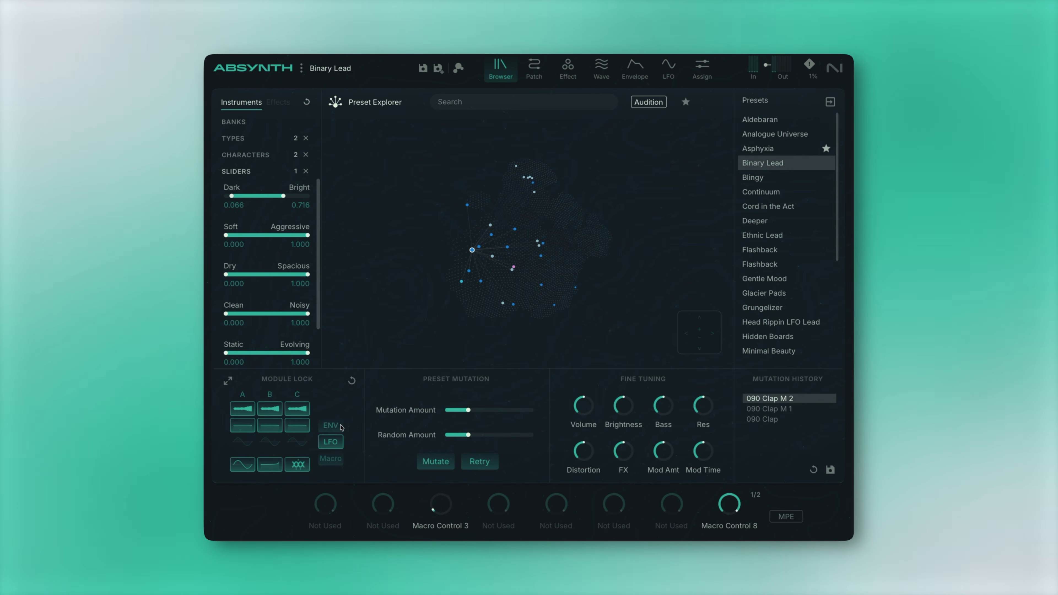
Step: Toggle the Macro lock twice in Module Lock, and sweep Mutation Amount from minimum to maximum
click(335, 461)
click(334, 461)
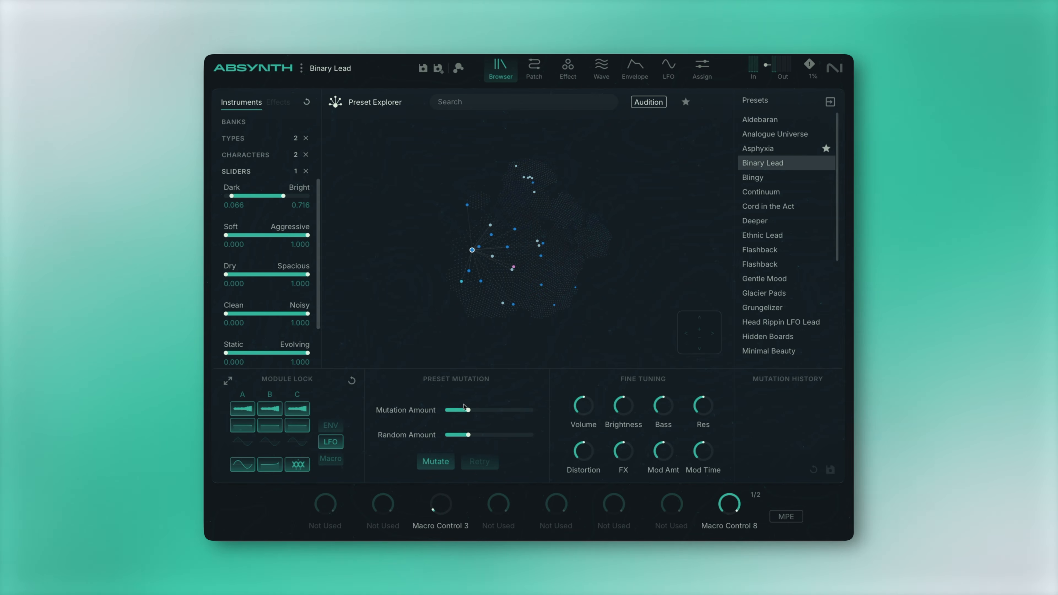
drag(468, 410, 447, 410)
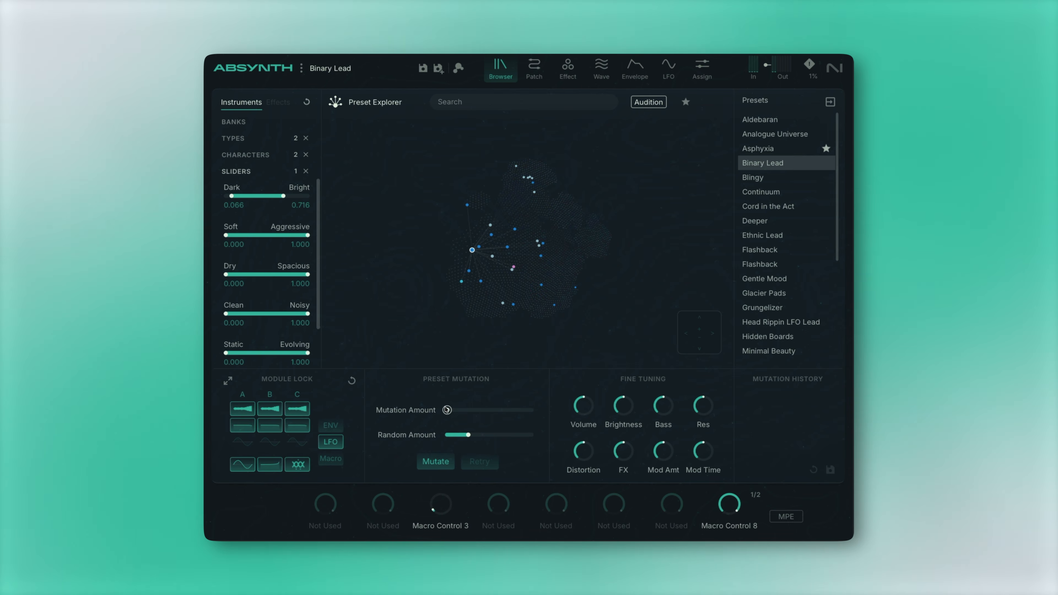
drag(447, 410, 536, 411)
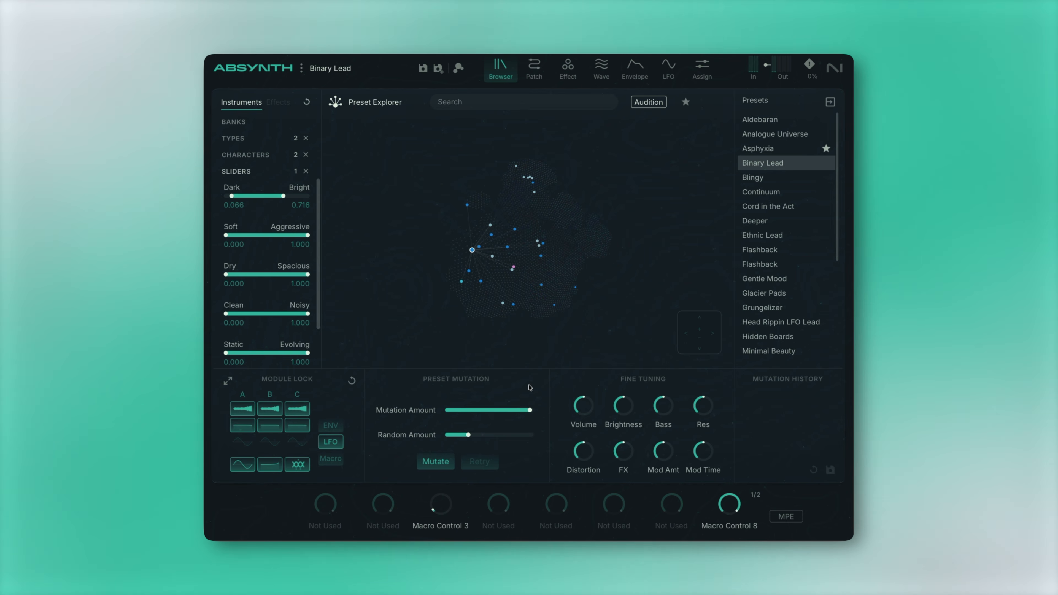
Step: Replace the preset filters with the Percussion type, and mutate the preset with Mutation Amount at minimum
click(235, 138)
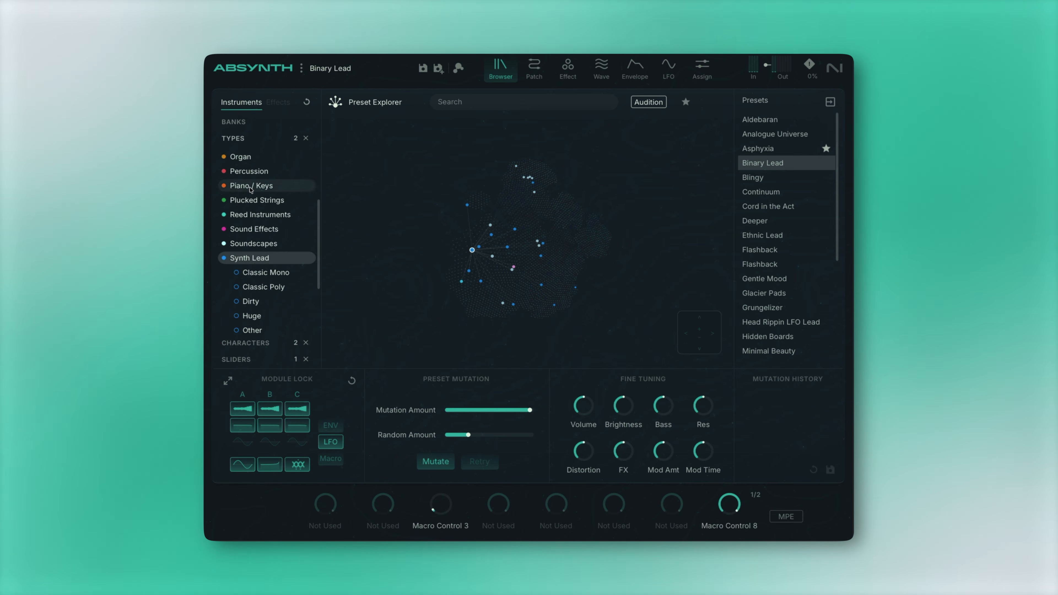
click(307, 102)
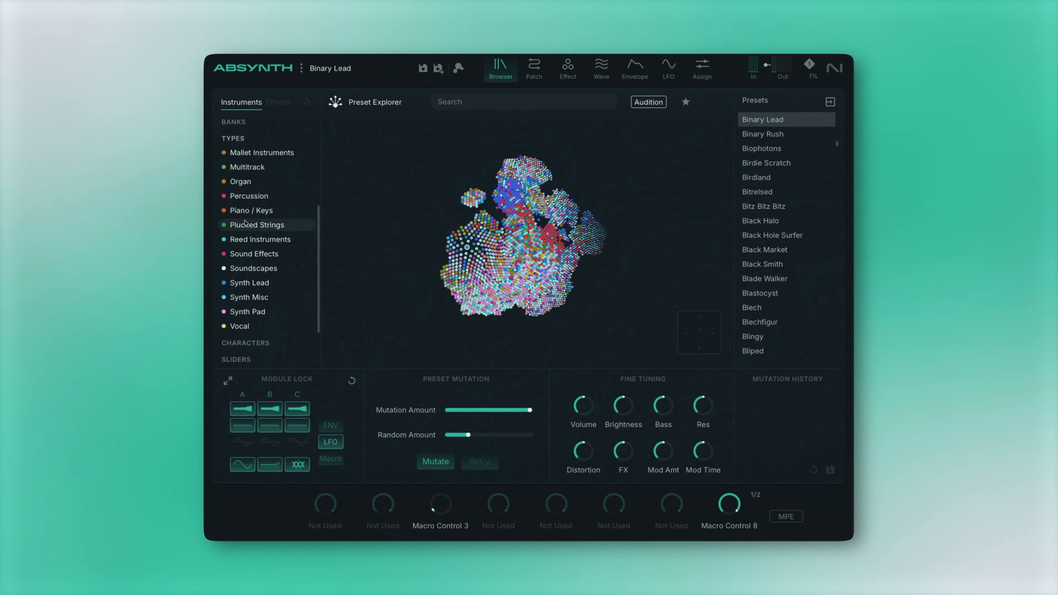
click(248, 196)
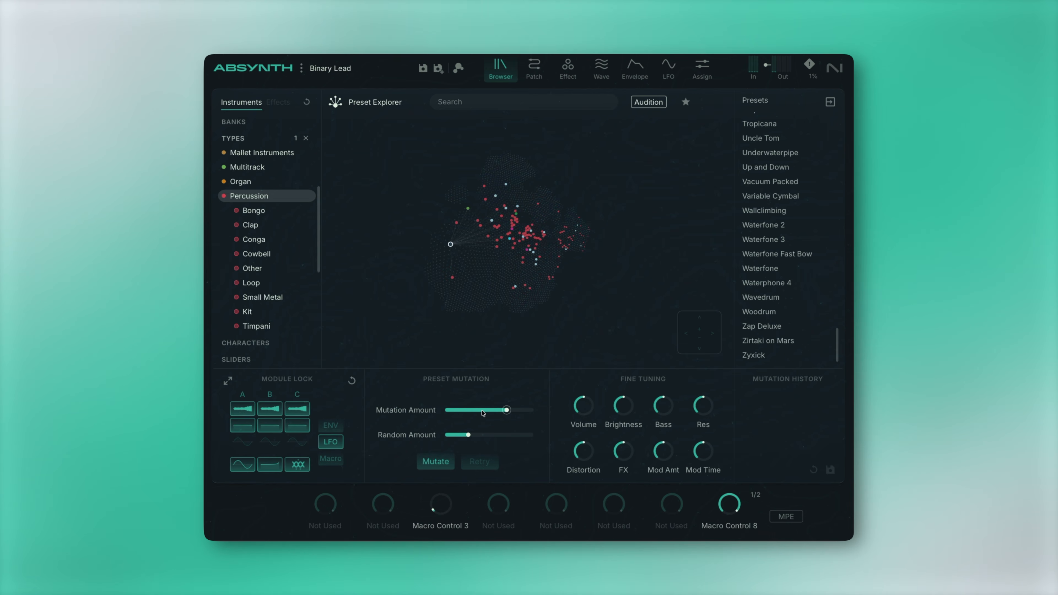
drag(483, 410, 365, 409)
click(435, 462)
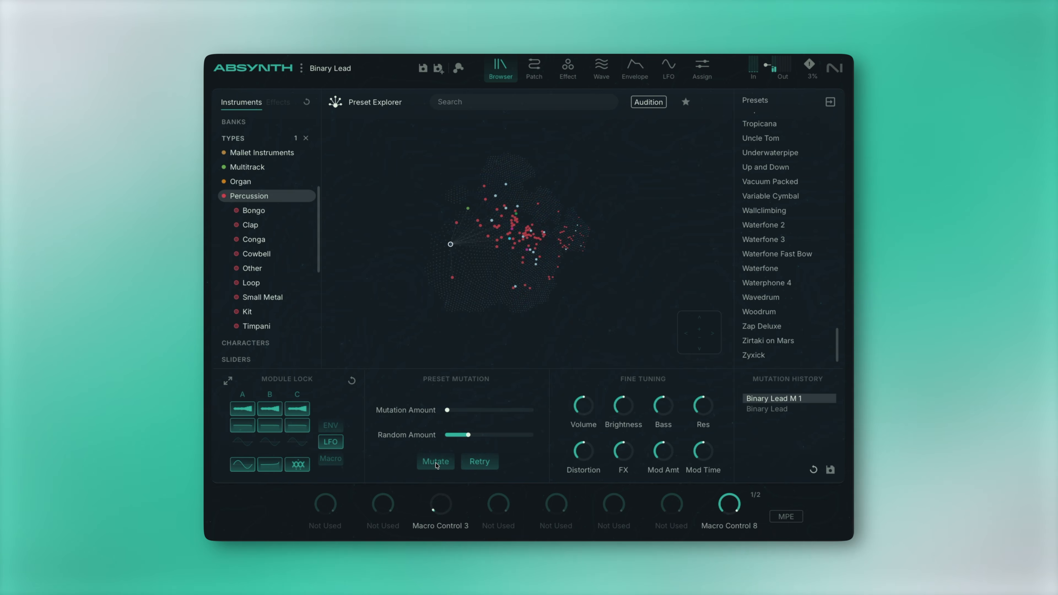
Step: Raise Mutation Amount to maximum, mutate the preset, retry that mutation and mutate once more
drag(446, 411, 619, 419)
click(436, 462)
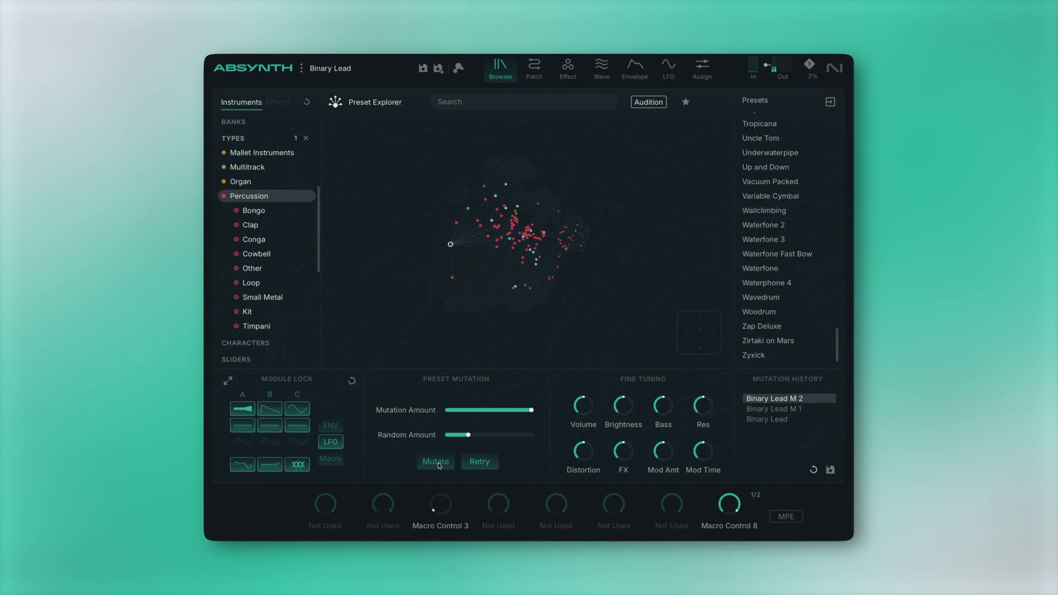
click(467, 464)
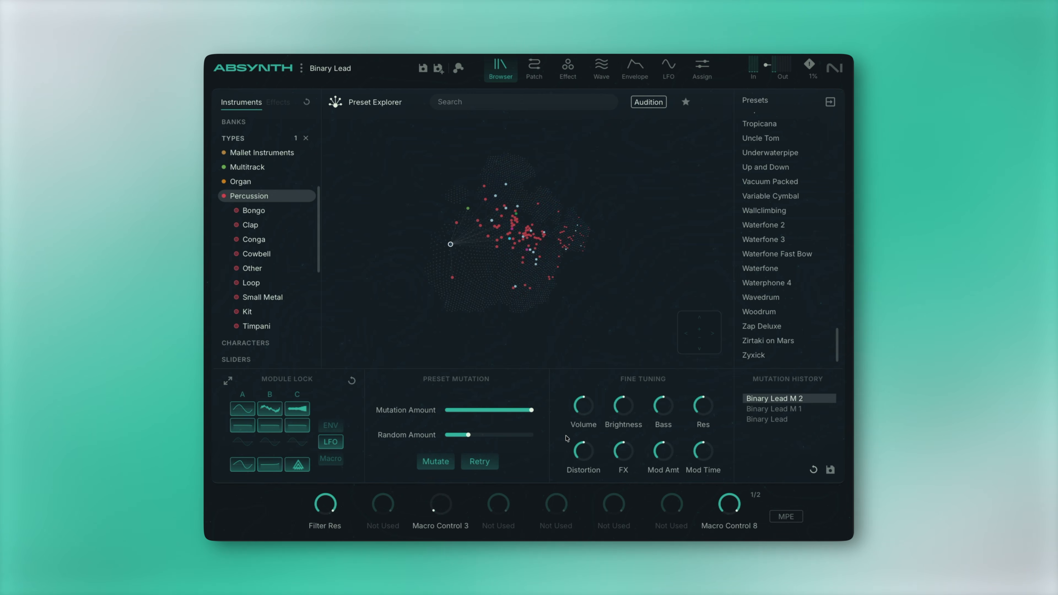
click(436, 461)
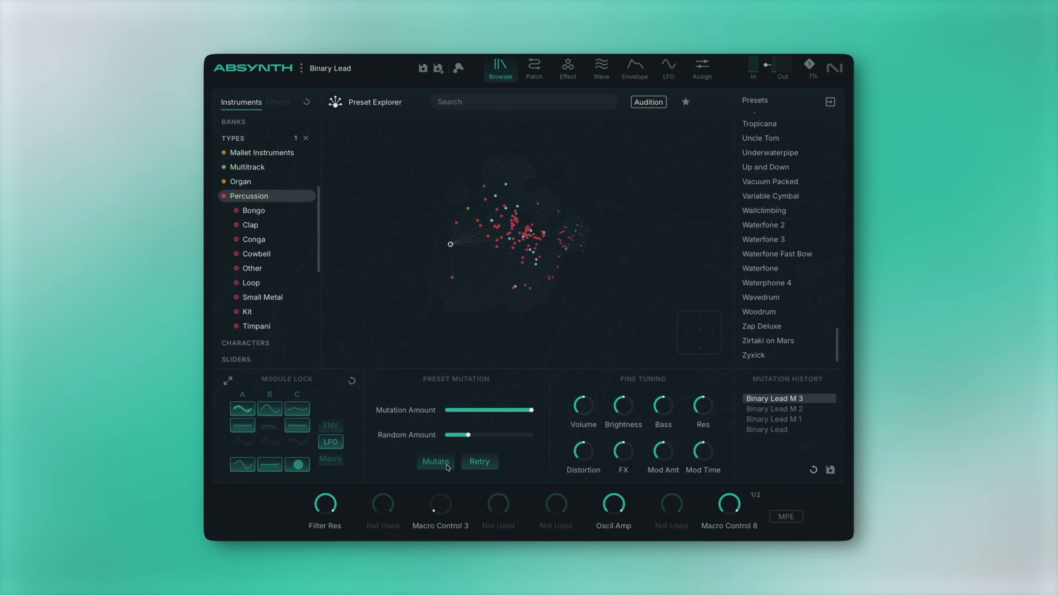
Step: Recall Binary Lead, Binary Lead M 1 and Binary Lead M 2 from the mutation history, and return to the original Binary Lead
click(780, 436)
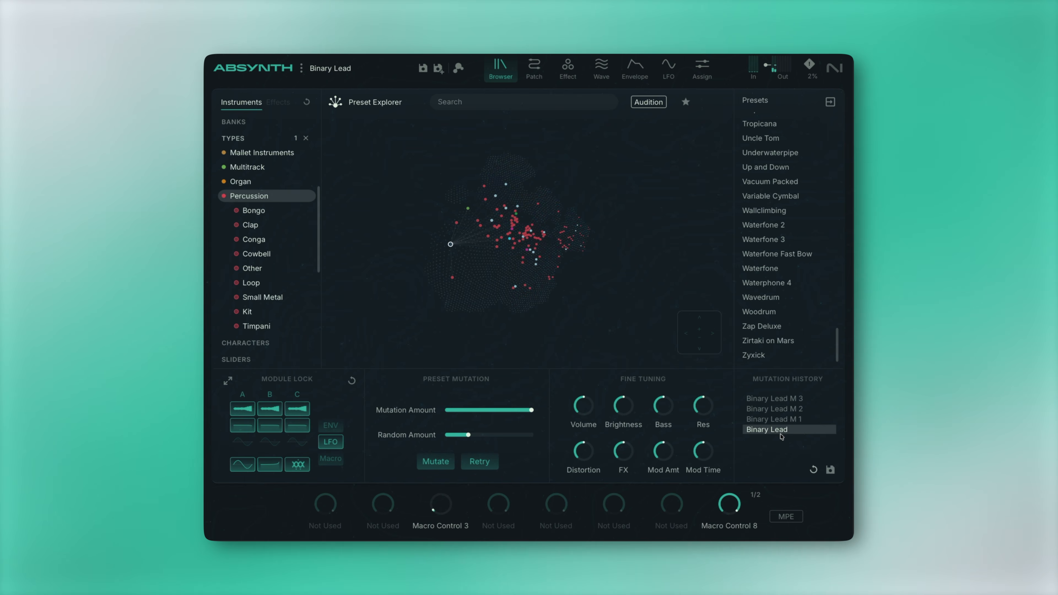
click(799, 421)
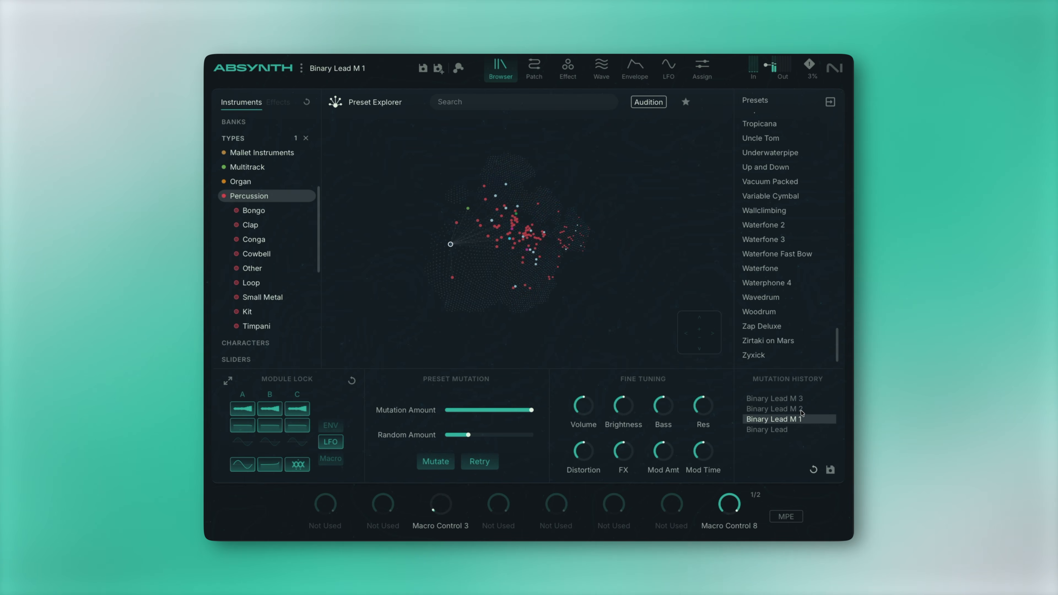
click(802, 412)
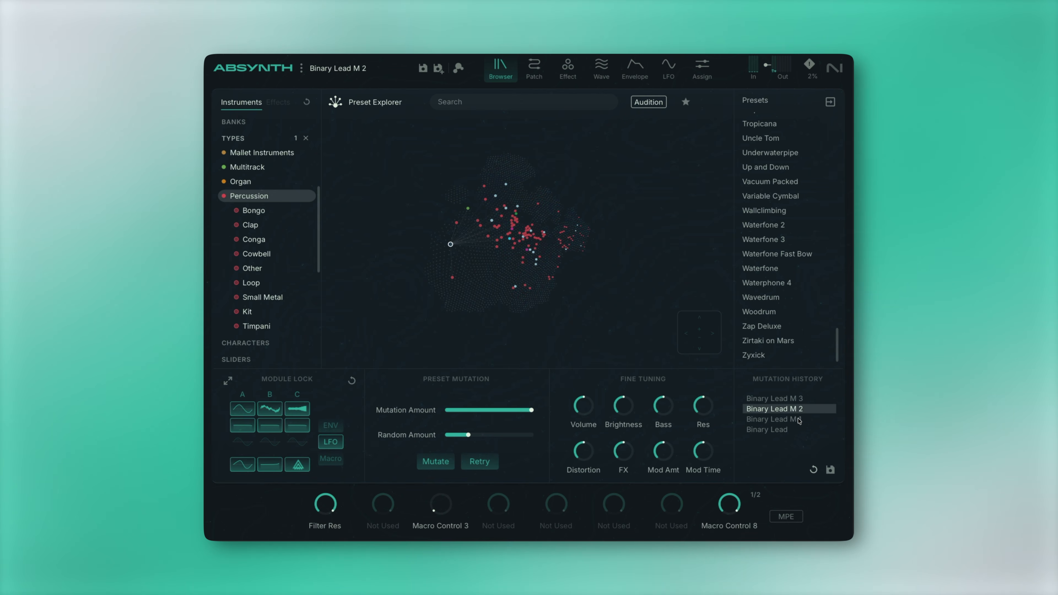
click(795, 431)
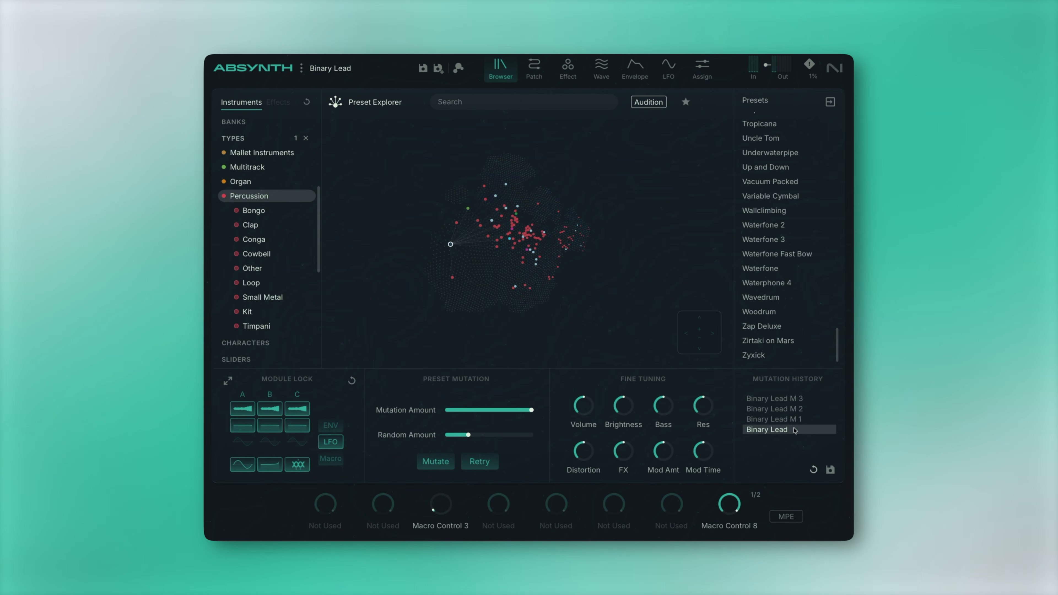
Step: Filter the types to Vocal, and mutate and retry Binary Lead with Mutation Amount at about three quarters
scroll(277, 287, down, 3)
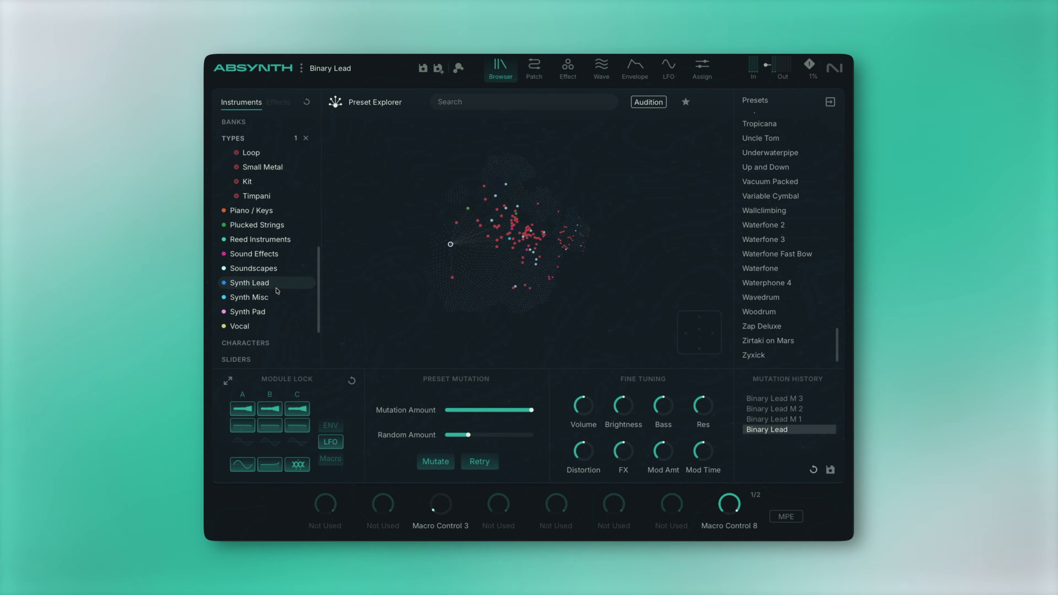
click(267, 327)
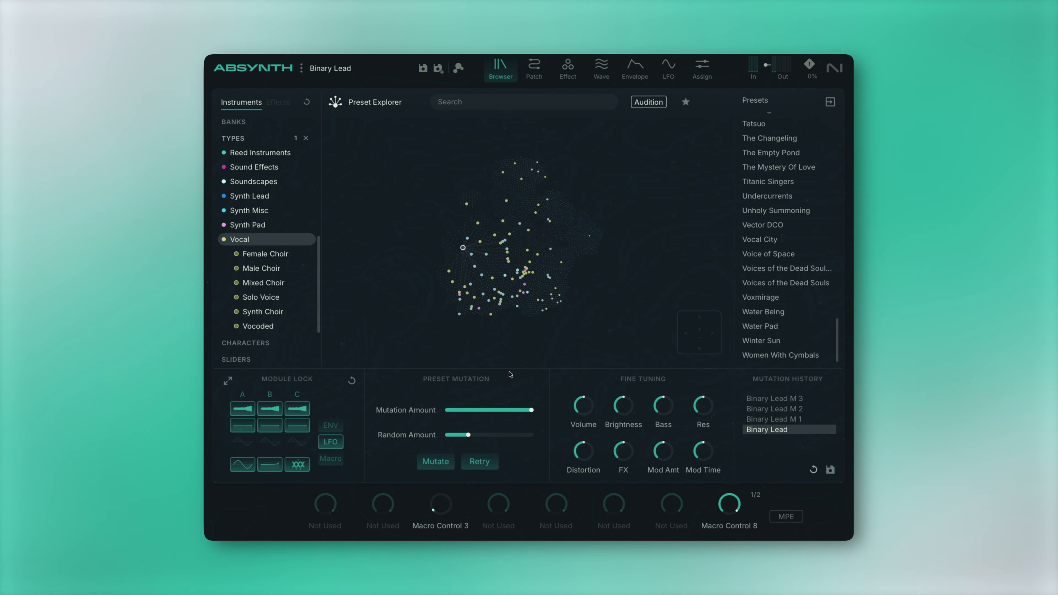
drag(531, 410, 485, 425)
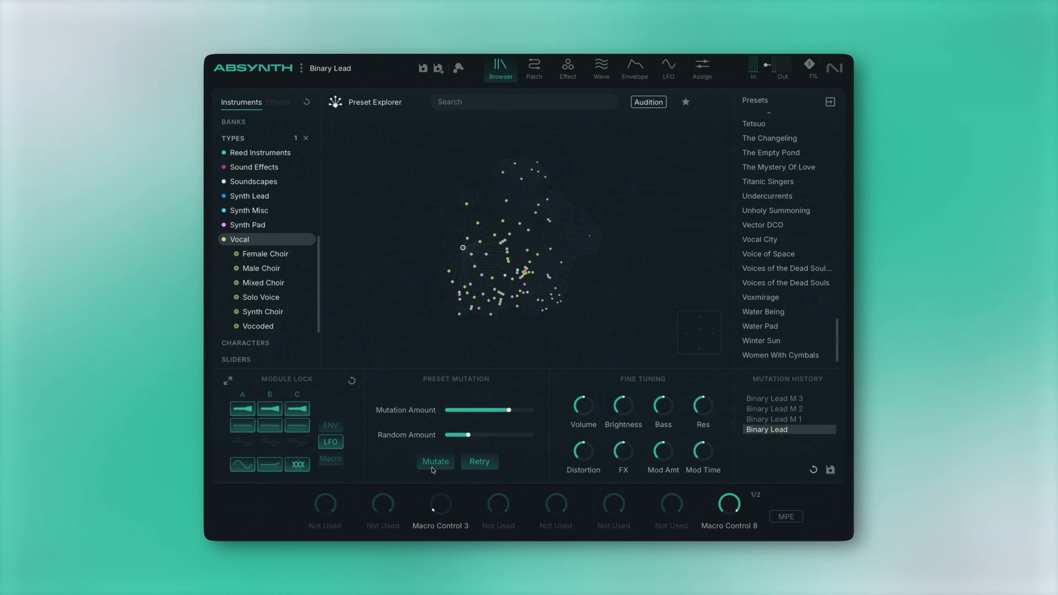
click(437, 464)
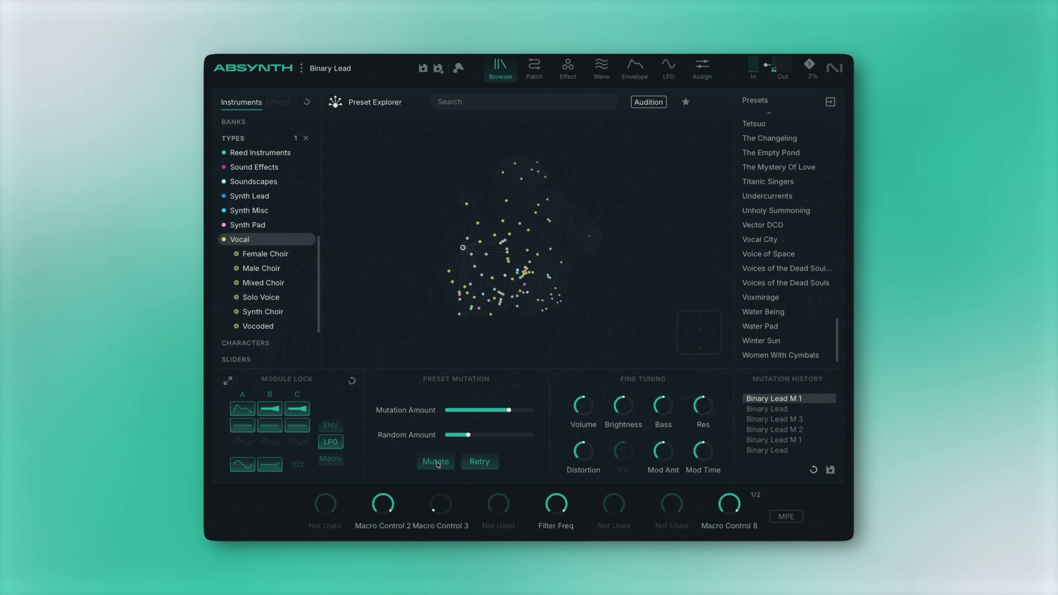
click(479, 466)
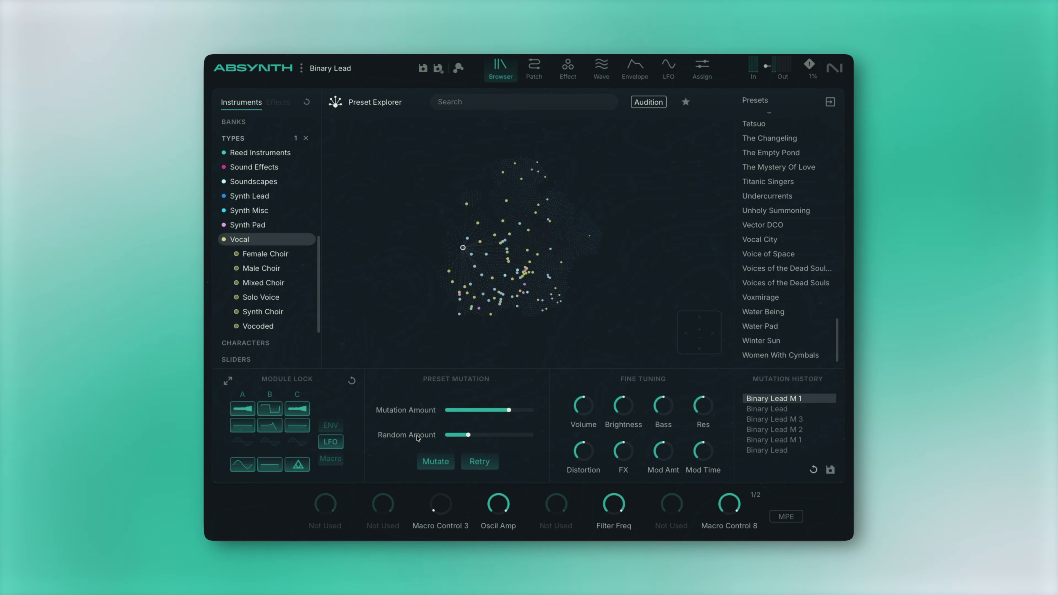
Step: Sweep Random Amount from minimum to maximum, and lower Mutation Amount to minimum
drag(469, 437, 444, 438)
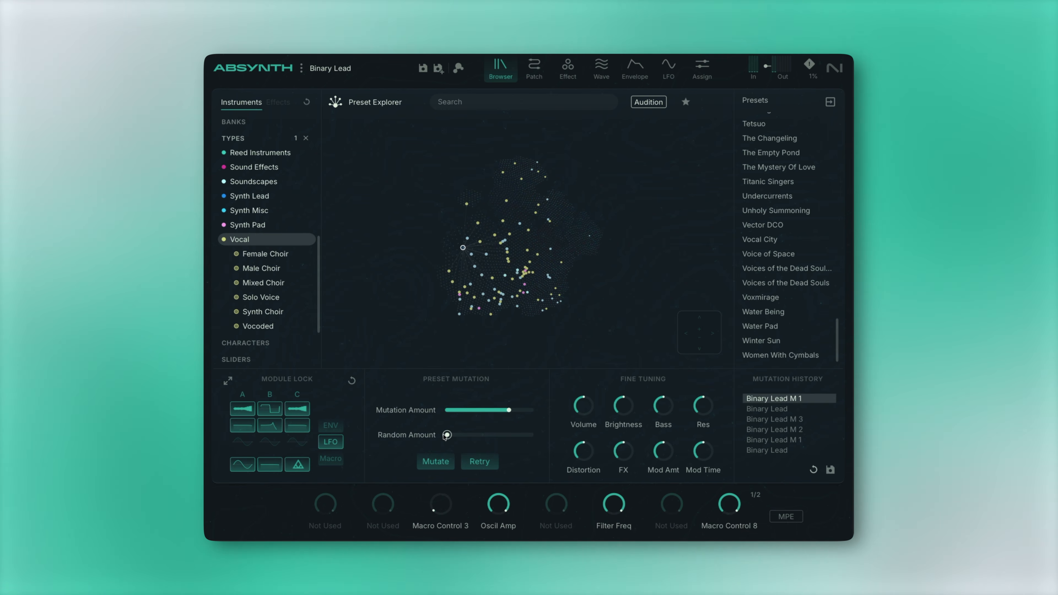
drag(447, 436, 566, 433)
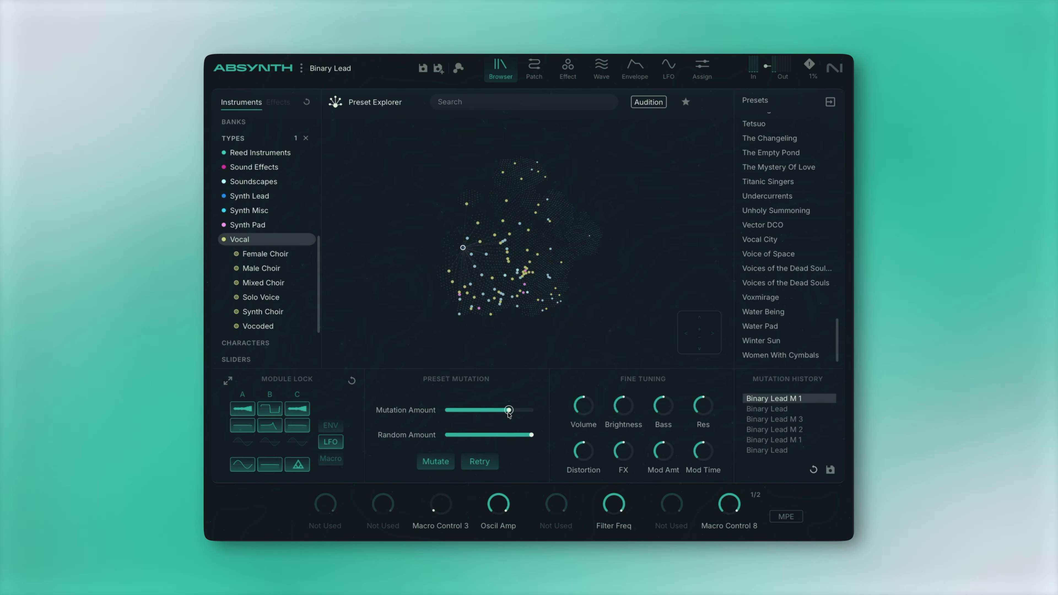
drag(509, 412, 361, 407)
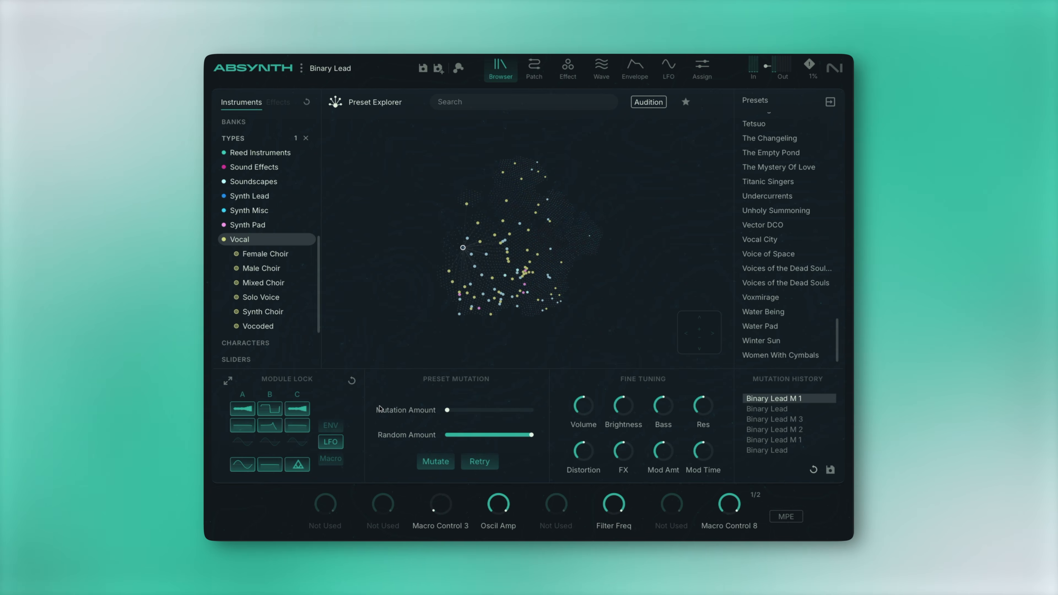
Step: Recall the original Binary Lead from the mutation history, and mutate it in the patch view with Random Amount at minimum
click(768, 451)
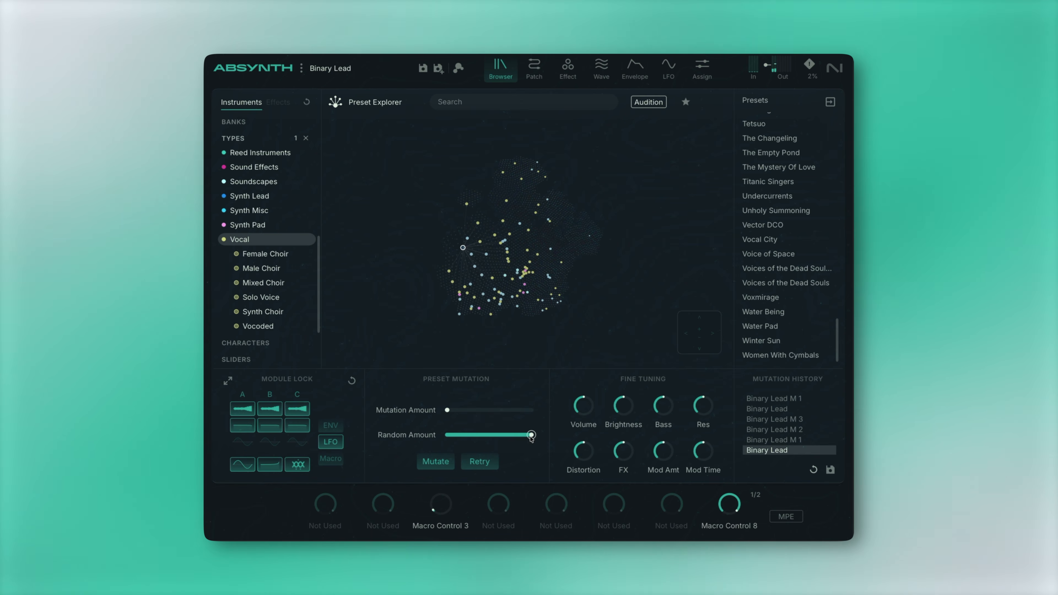
drag(532, 435, 463, 435)
double_click(404, 434)
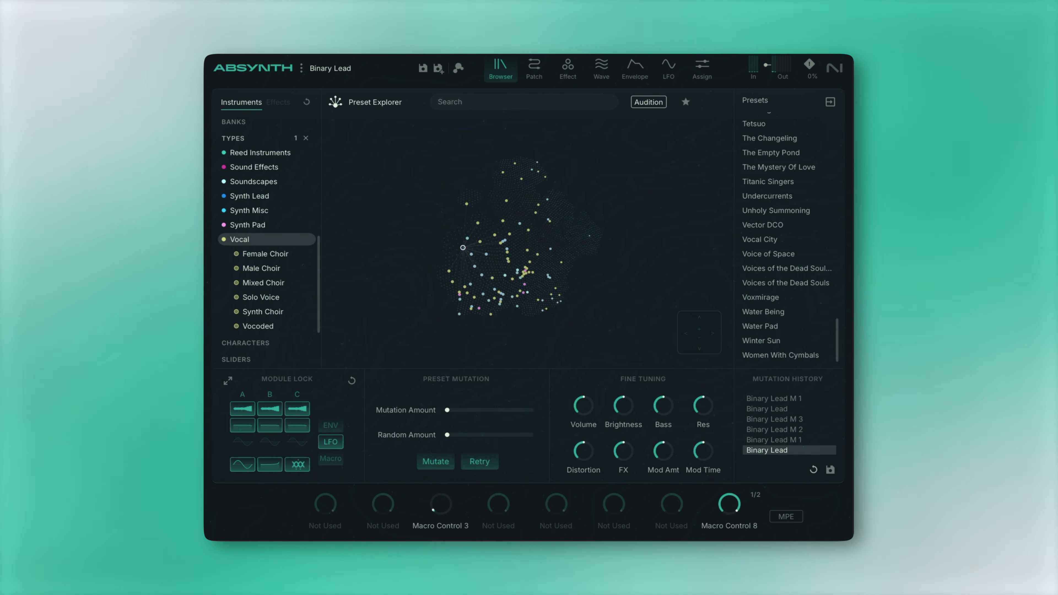
click(535, 67)
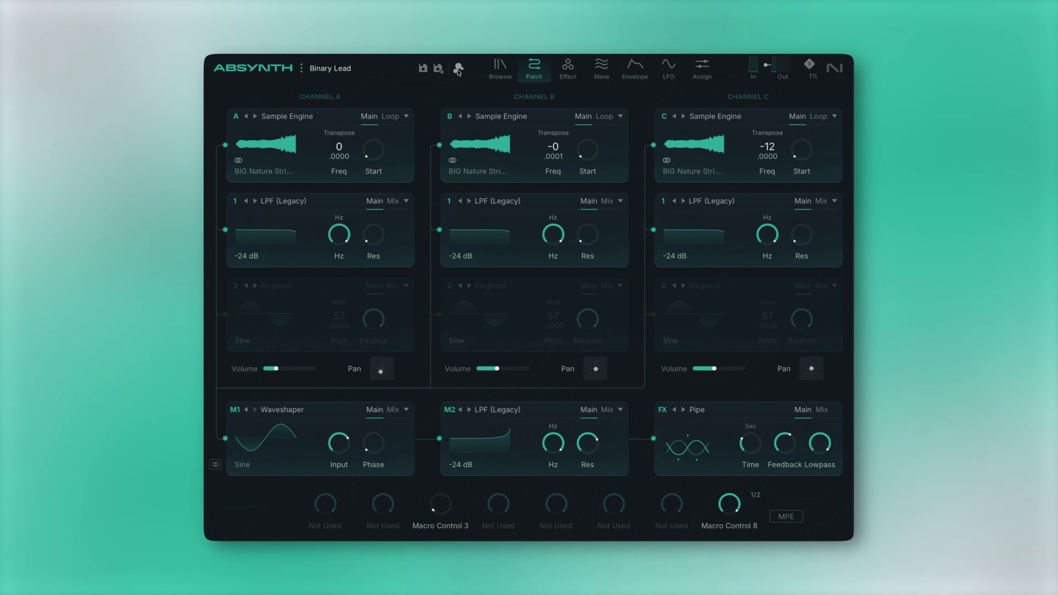
click(459, 69)
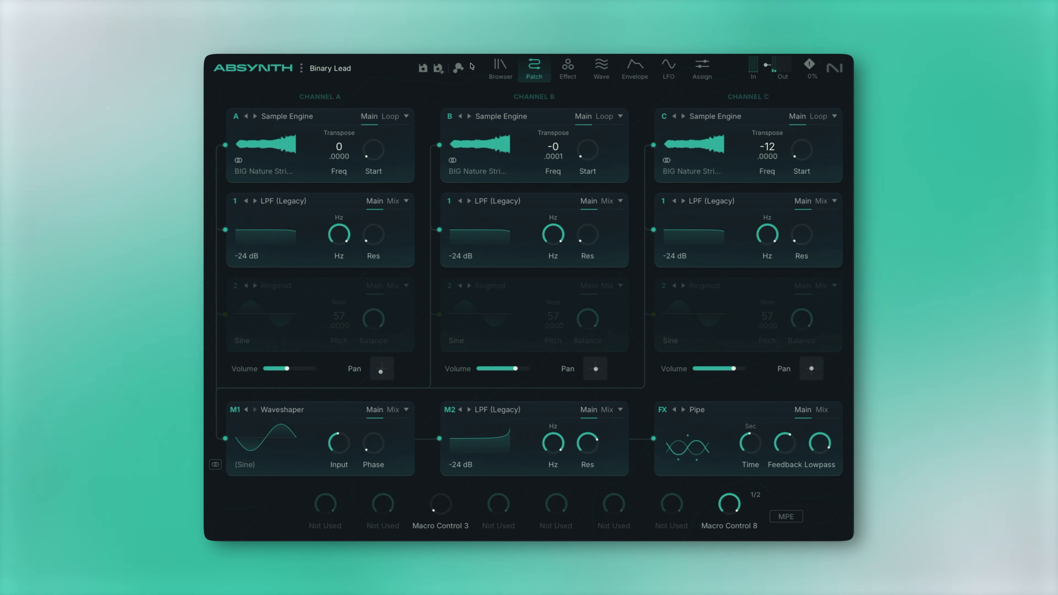
Step: Raise Random Amount to maximum, and mutate the preset twice while viewing the patch layout
click(496, 67)
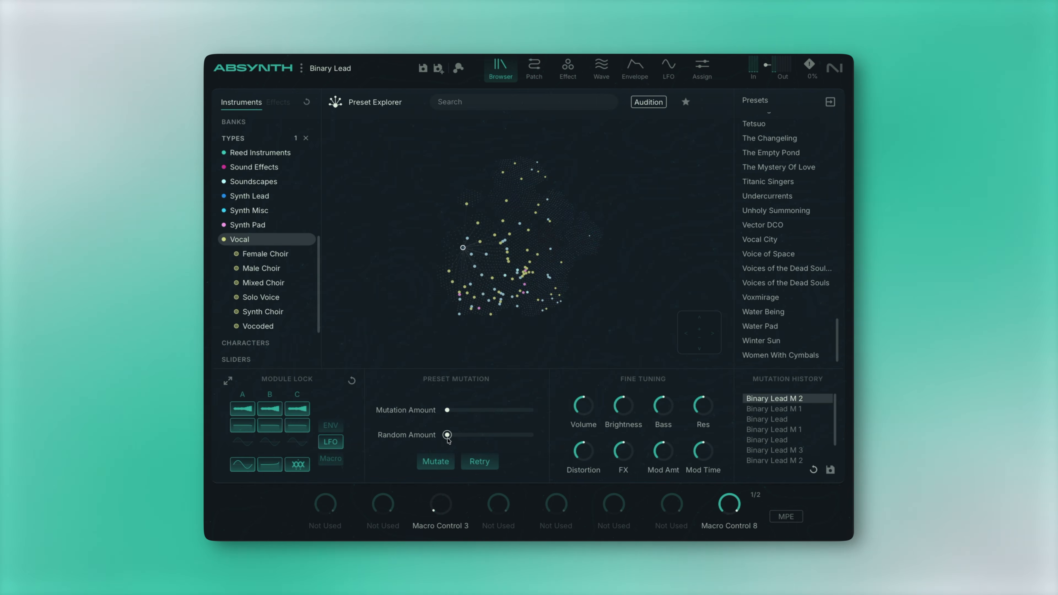
drag(447, 435, 507, 435)
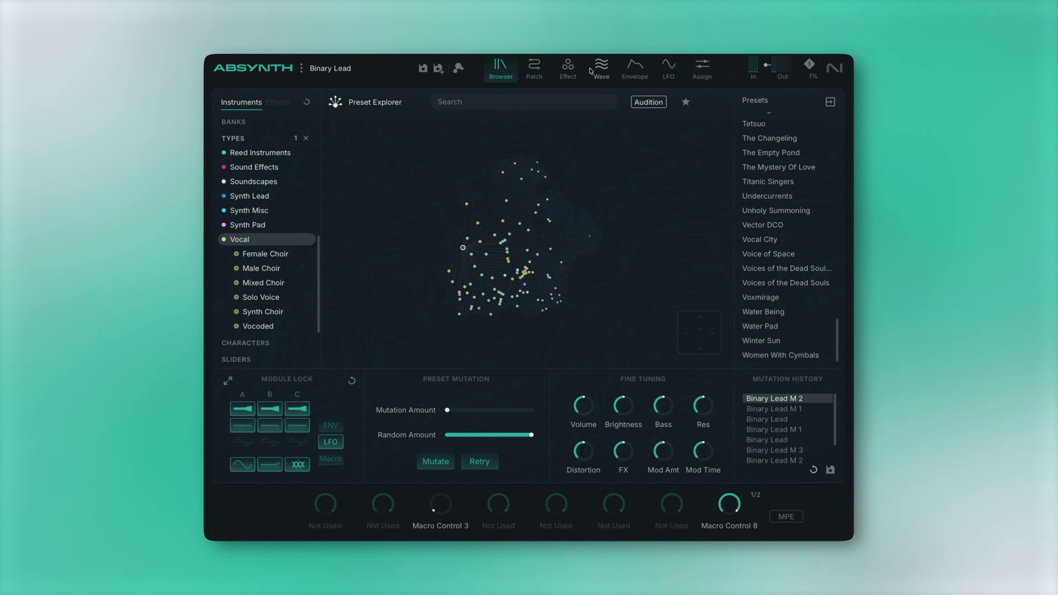
click(534, 67)
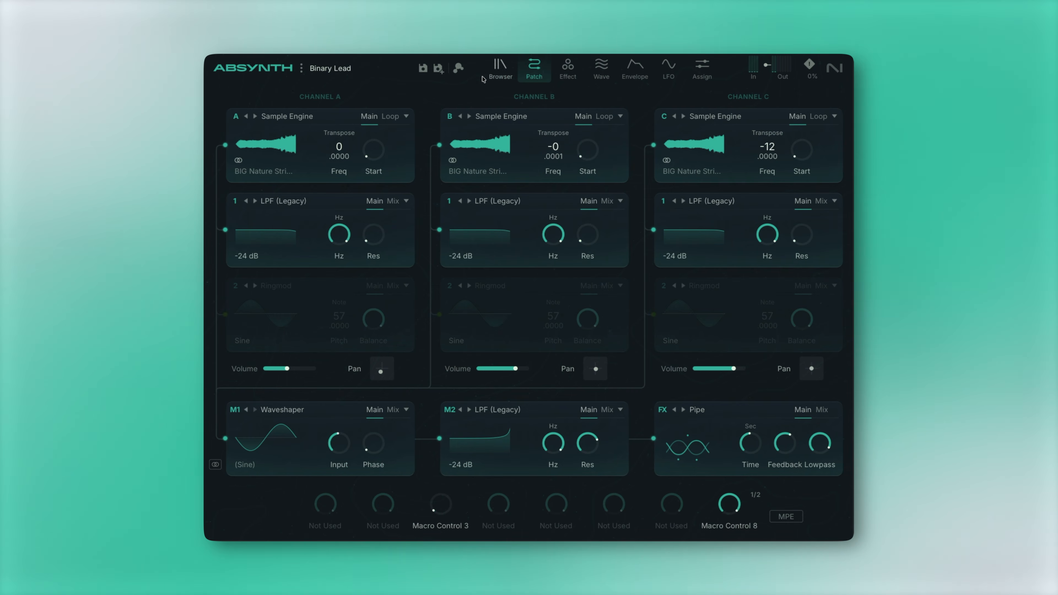
click(459, 69)
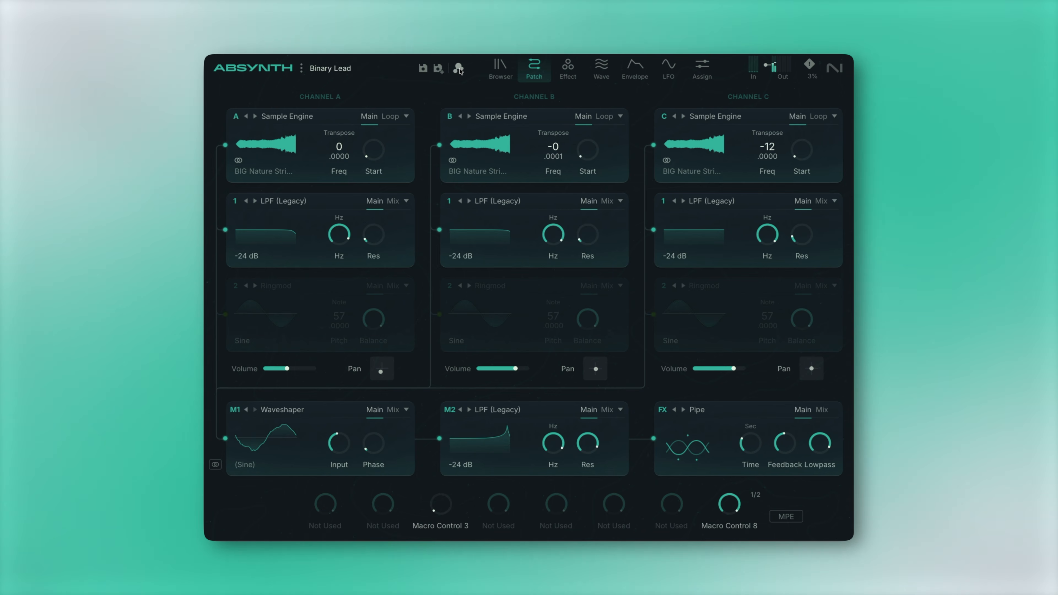
click(459, 69)
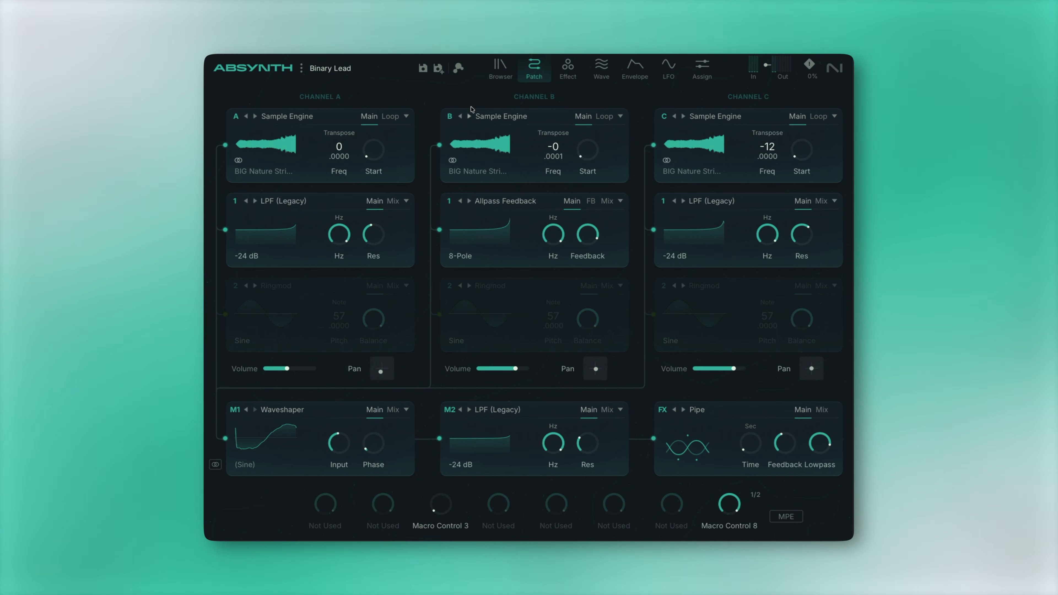
Step: Filter the types to Brass, and mutate the preset with Mutation Amount at about two thirds and Random Amount at about 40%
click(499, 69)
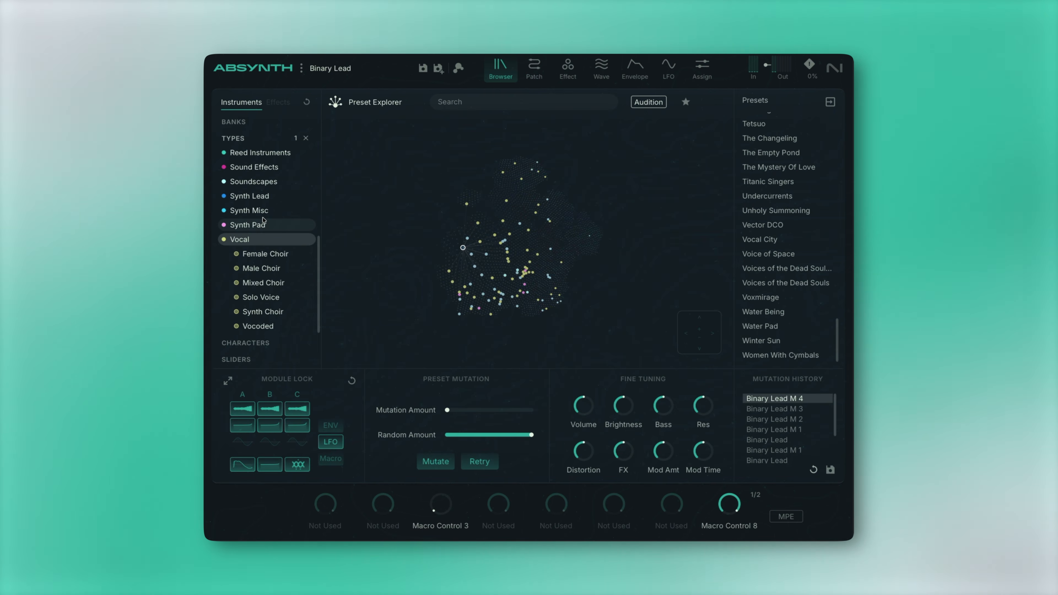
scroll(287, 223, up, 5)
scroll(286, 223, up, 3)
click(250, 172)
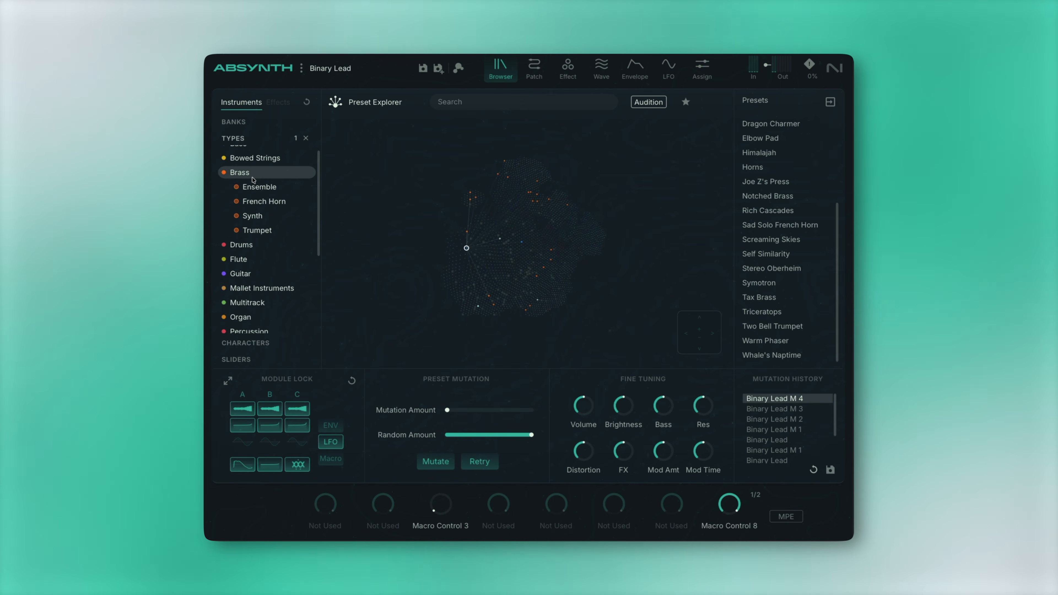
drag(452, 413, 445, 441)
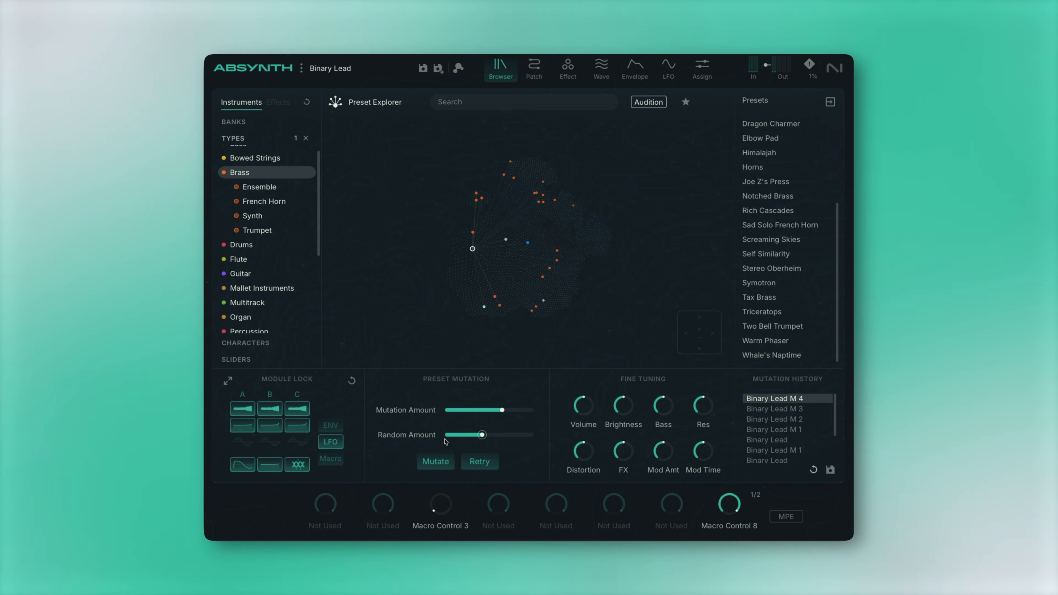
click(445, 462)
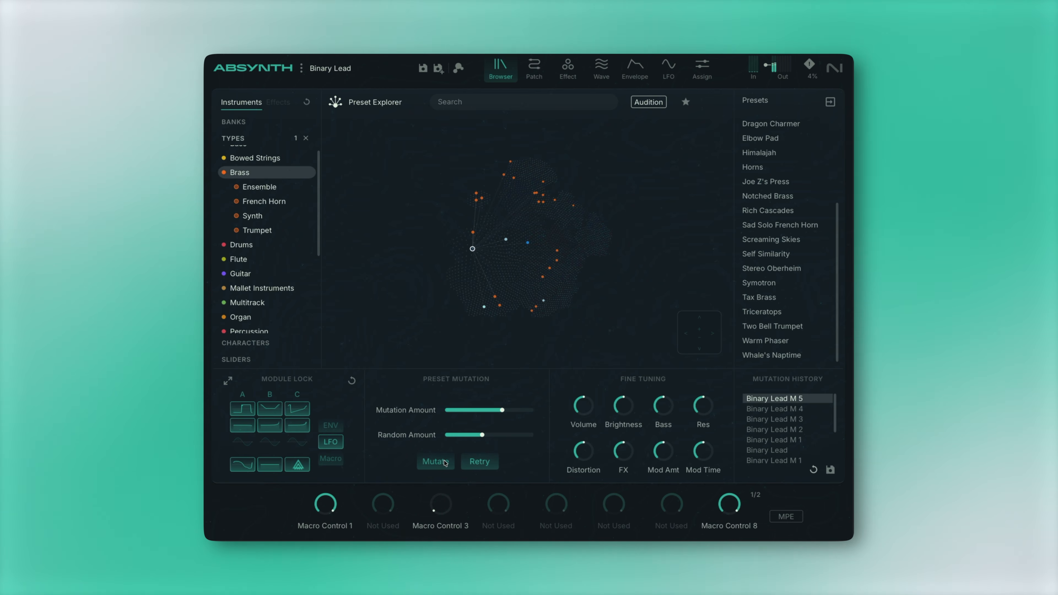
Step: Retry the last mutation of Binary Lead, and raise the fine-tuning Distortion to maximum
click(484, 464)
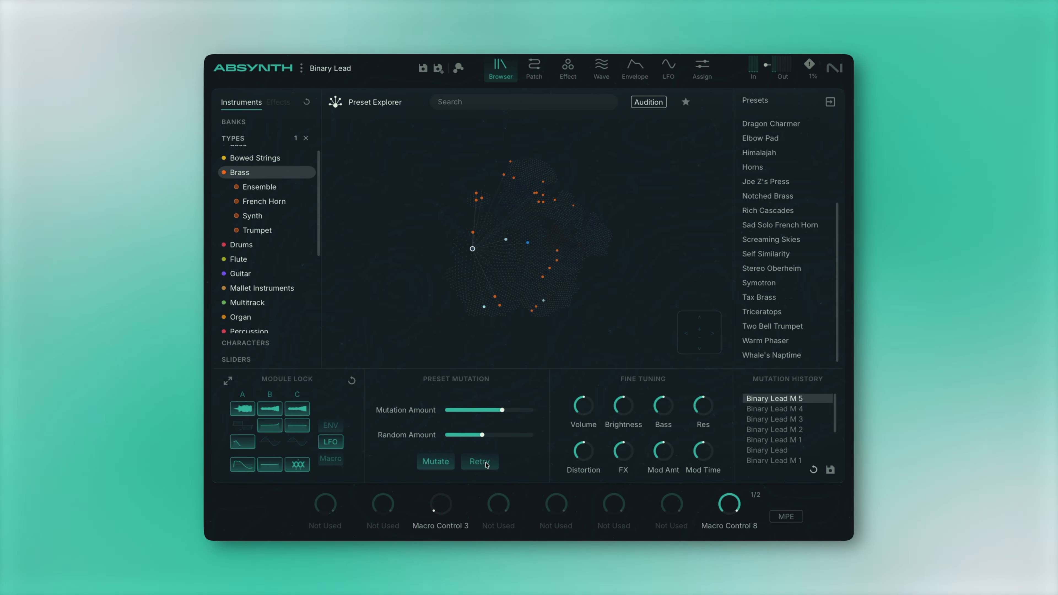
mouse_move(618, 458)
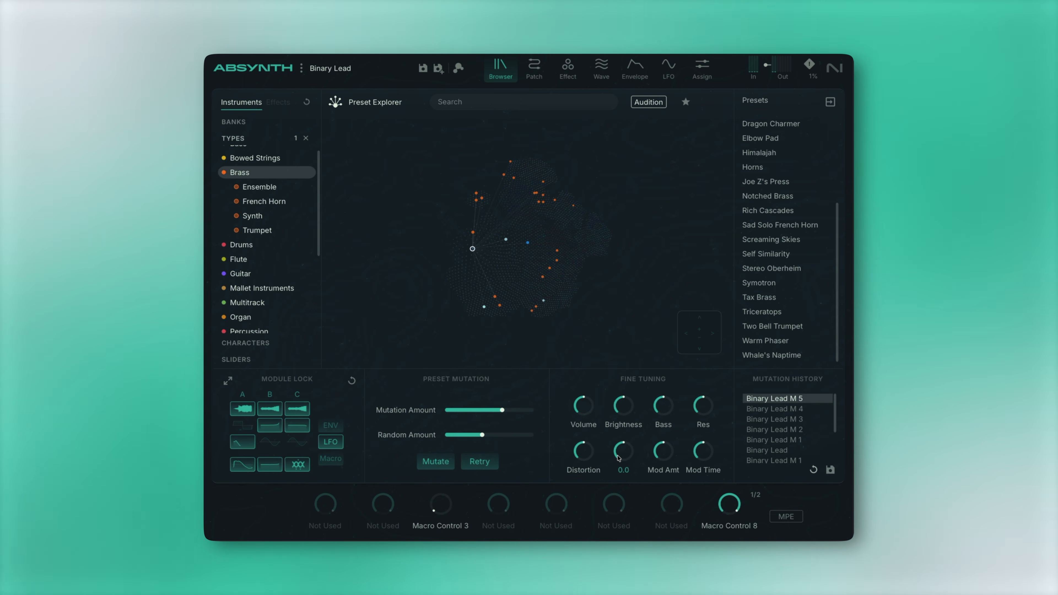
mouse_move(654, 394)
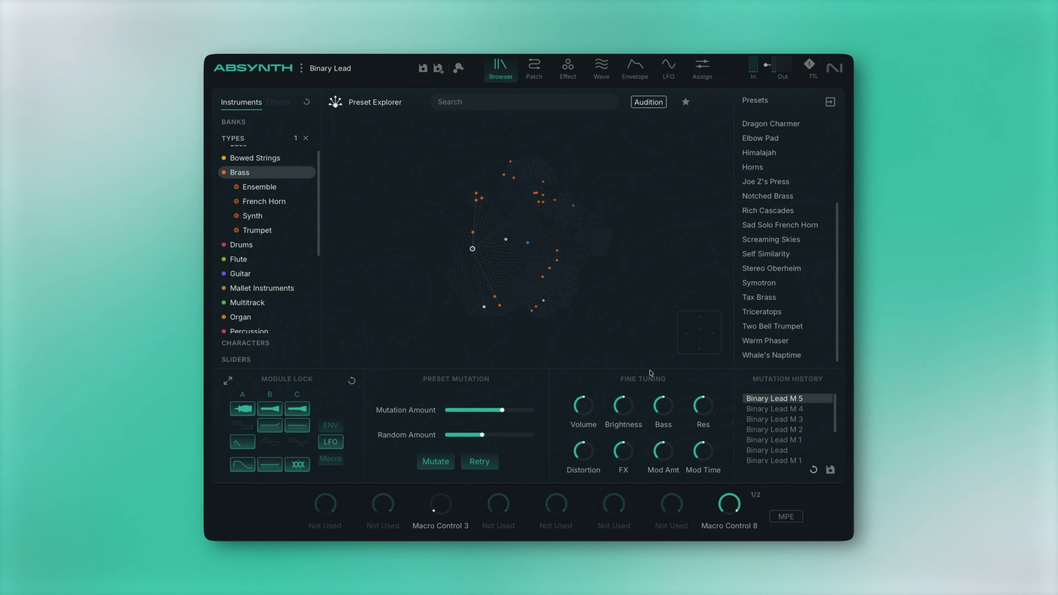
mouse_move(580, 470)
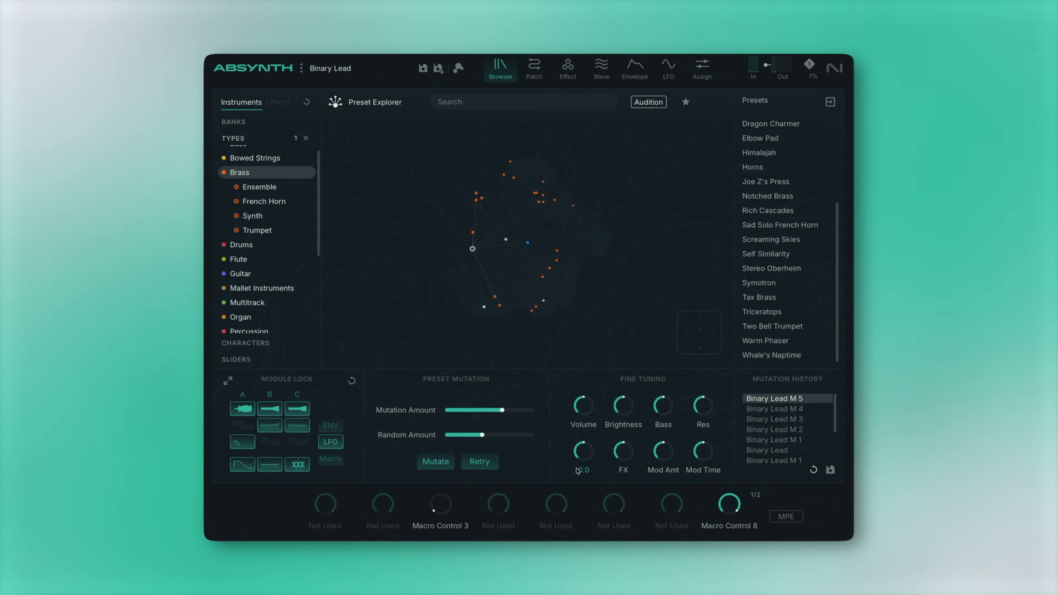
drag(582, 453, 597, 361)
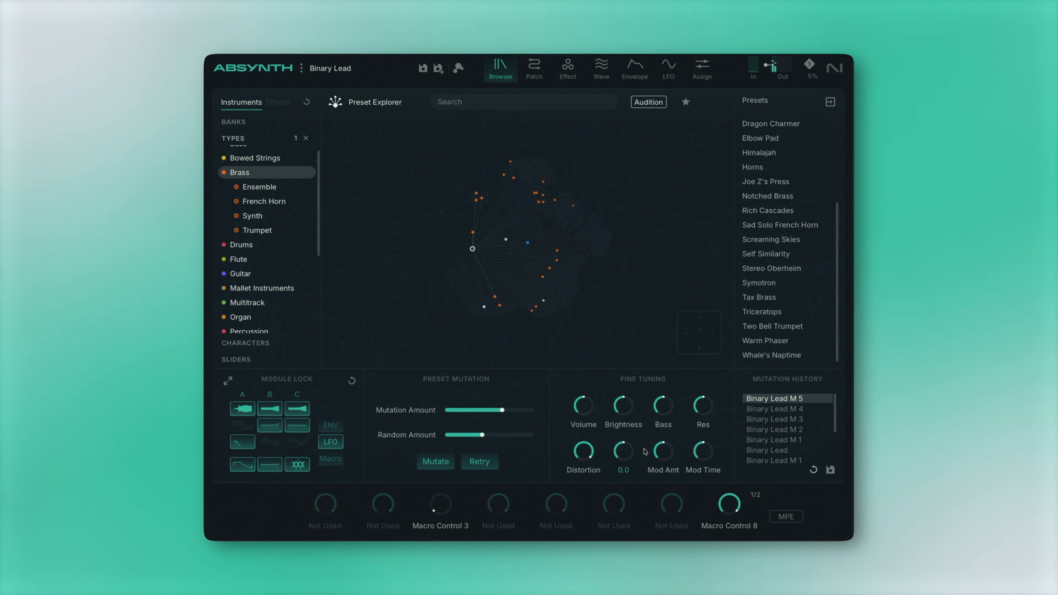
Step: Lower the fine-tuning FX amount to about -100, and sweep Brightness down and partly back up
mouse_move(665, 455)
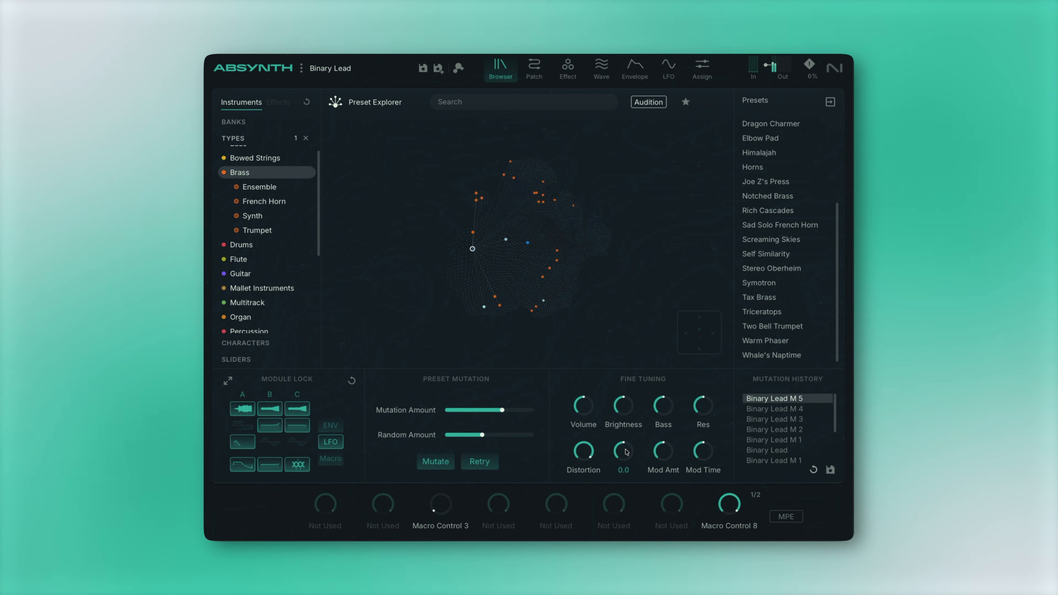
drag(626, 452, 634, 478)
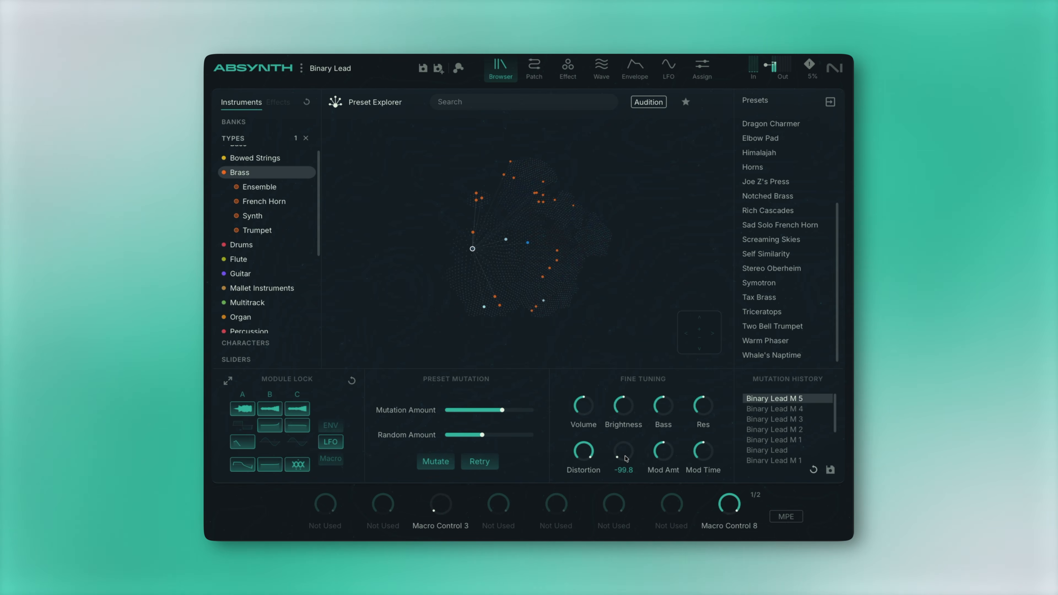
drag(623, 407, 624, 430)
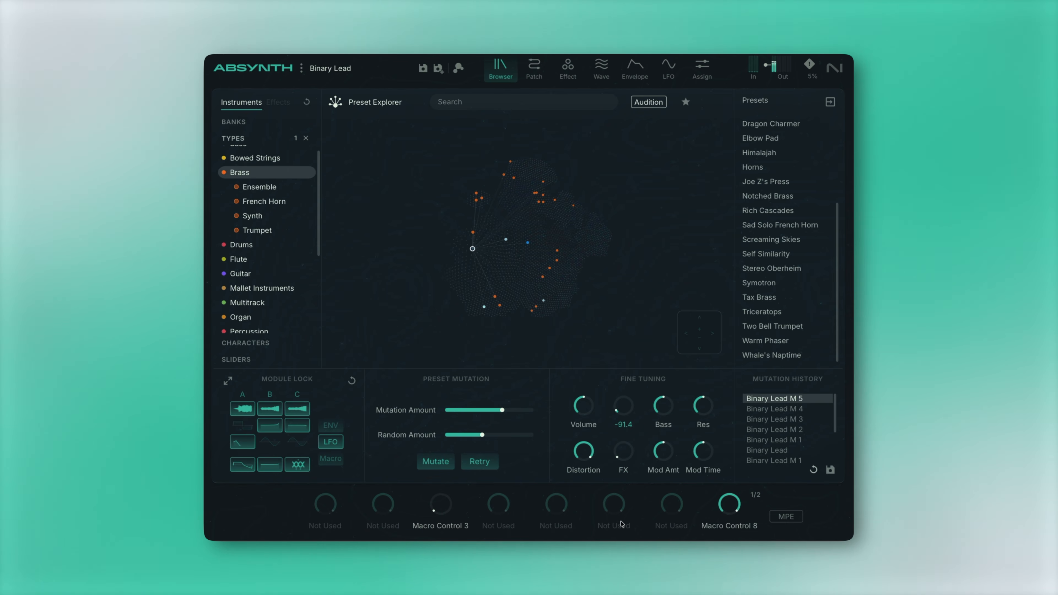
drag(621, 521, 622, 511)
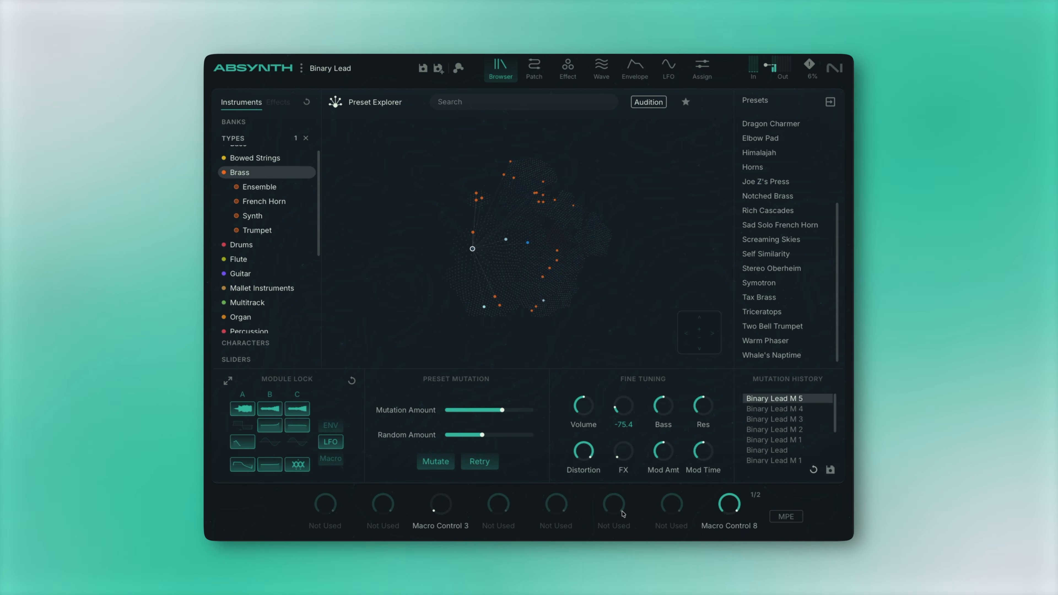
drag(623, 514, 627, 469)
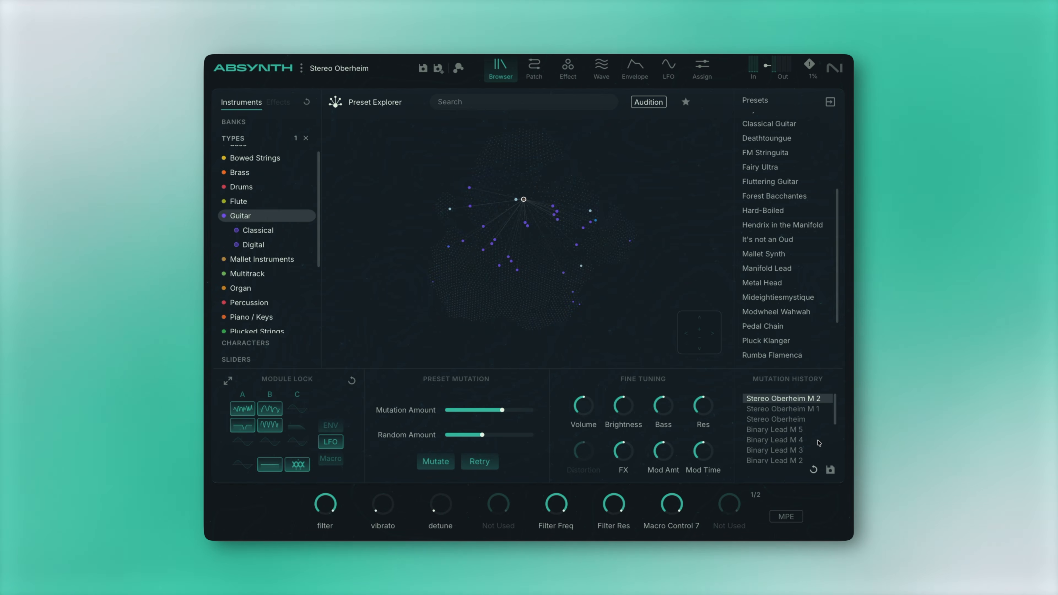
Step: Clear the mutation history after cancelling a save of the Stereo Oberheim M 2 mutation, and raise Mutation Amount to maximum
click(829, 471)
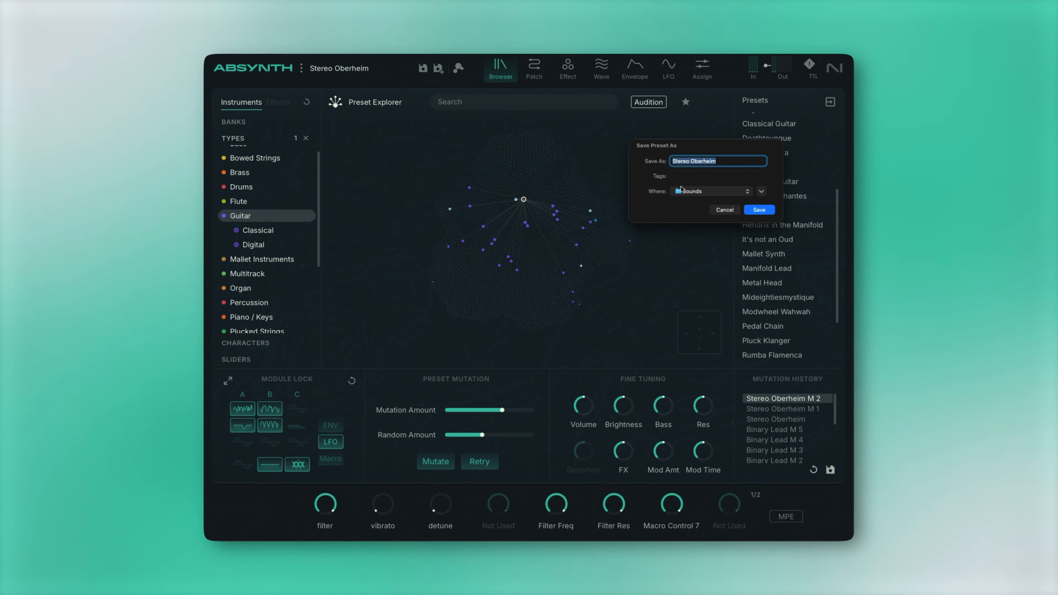
click(725, 212)
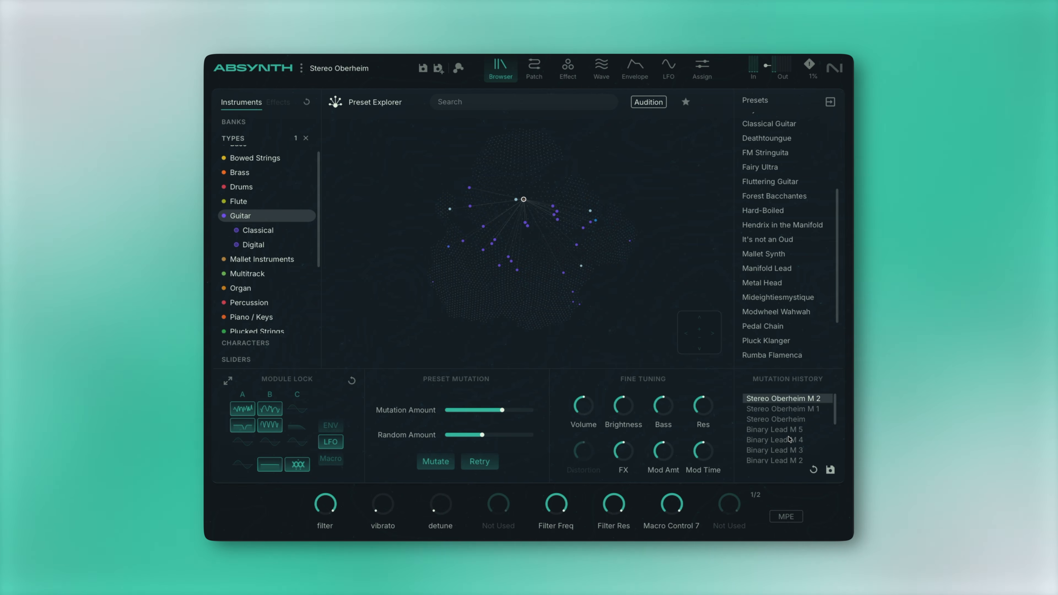
click(814, 470)
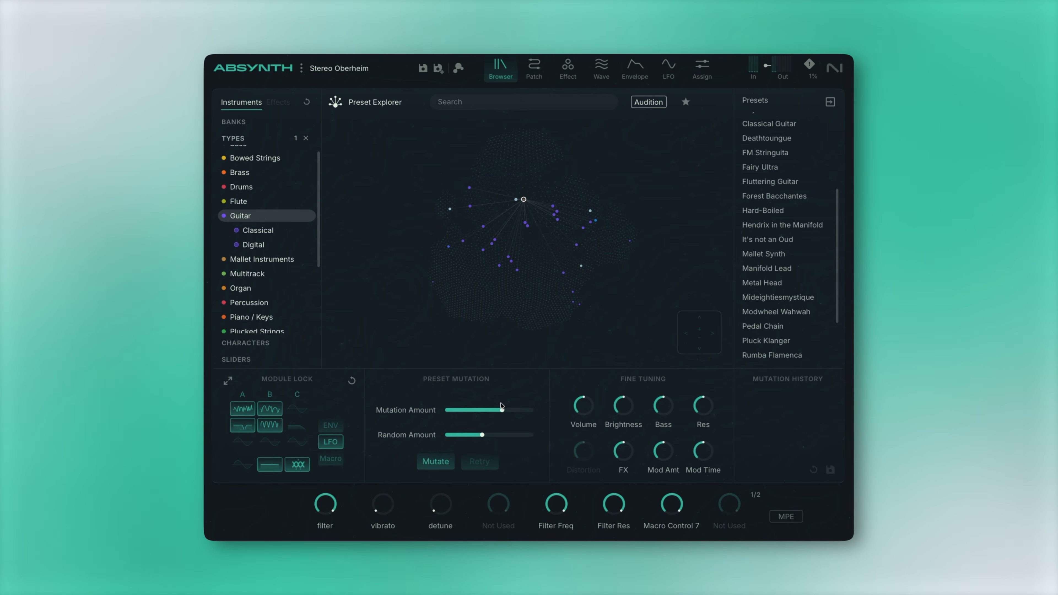
drag(502, 410, 561, 418)
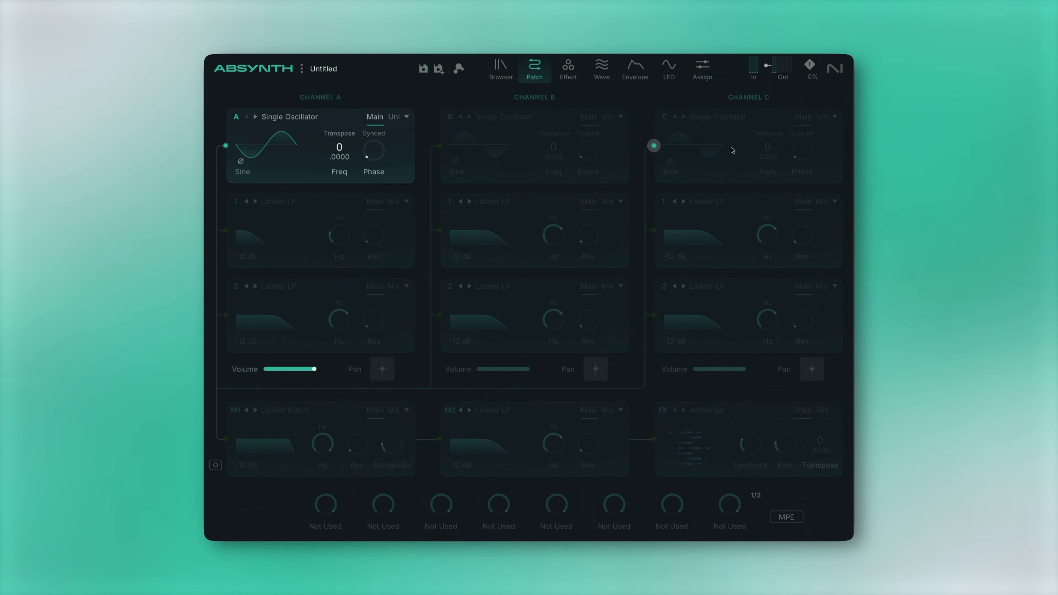
Step: Look through channel A's oscillator types, and enable both of its filter modules as Ladder LP
click(311, 117)
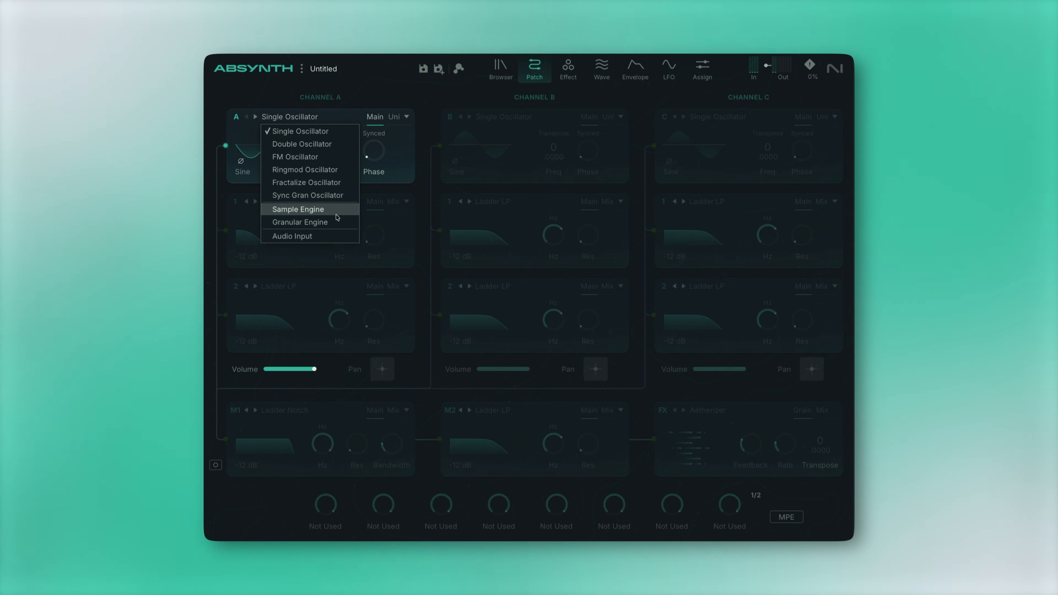
click(333, 114)
click(226, 231)
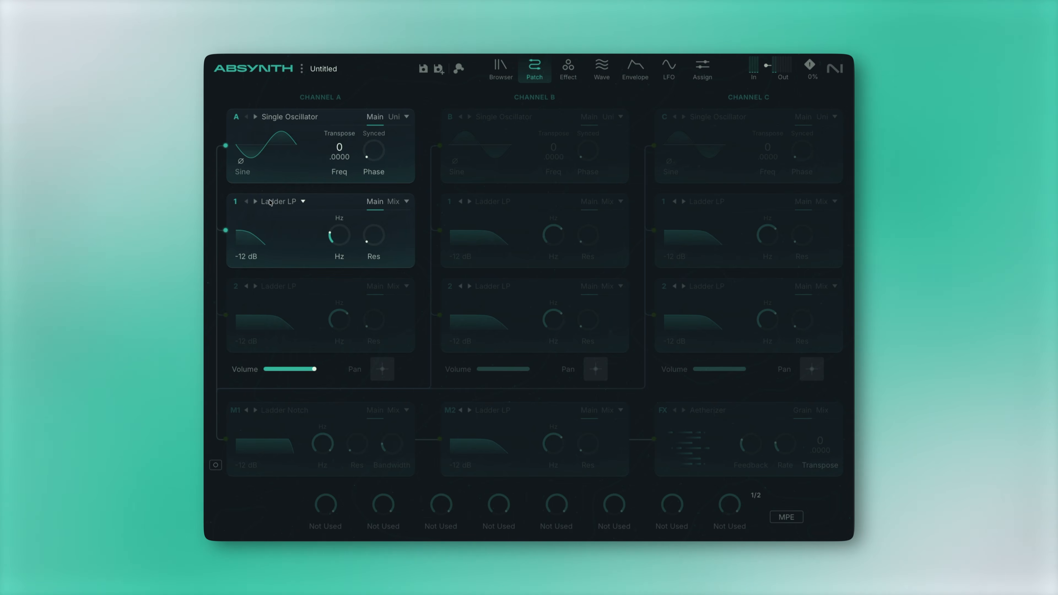
click(299, 201)
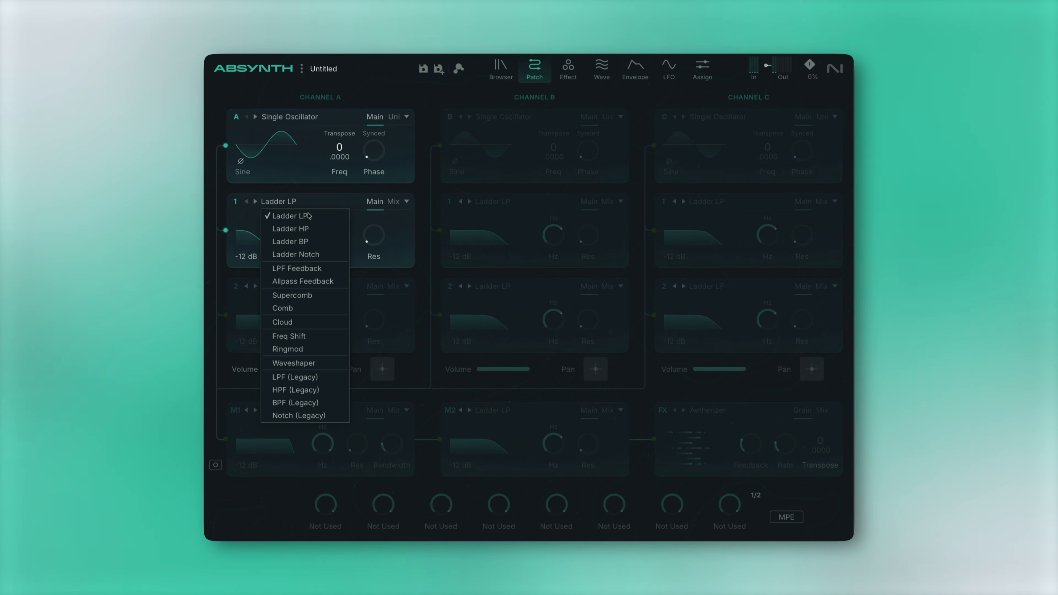
click(324, 216)
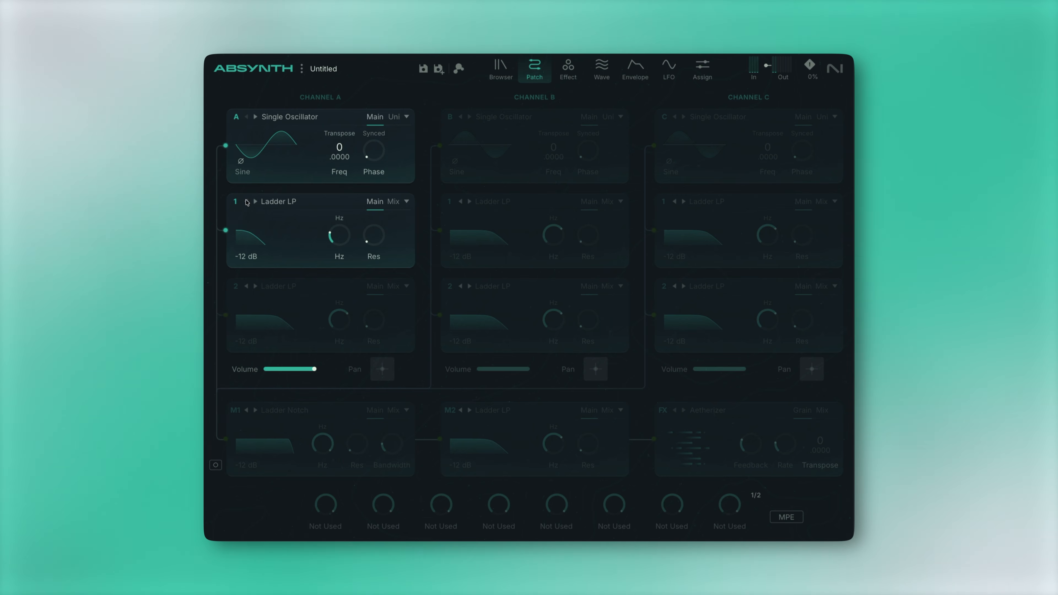
click(305, 320)
mouse_move(314, 369)
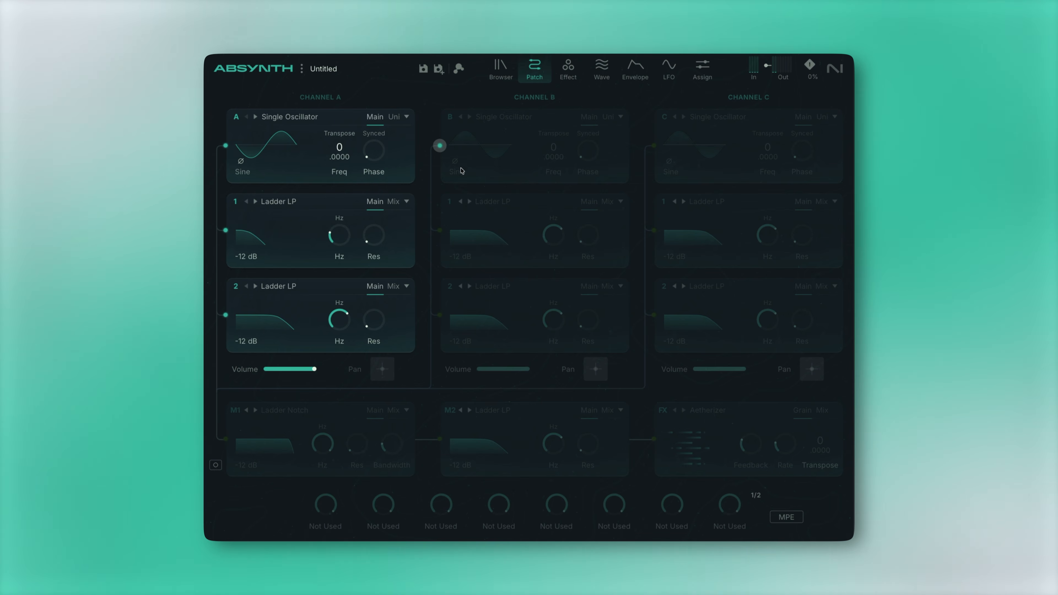
Step: Enable channel B's oscillator and first filter, and channel C's oscillator
click(440, 145)
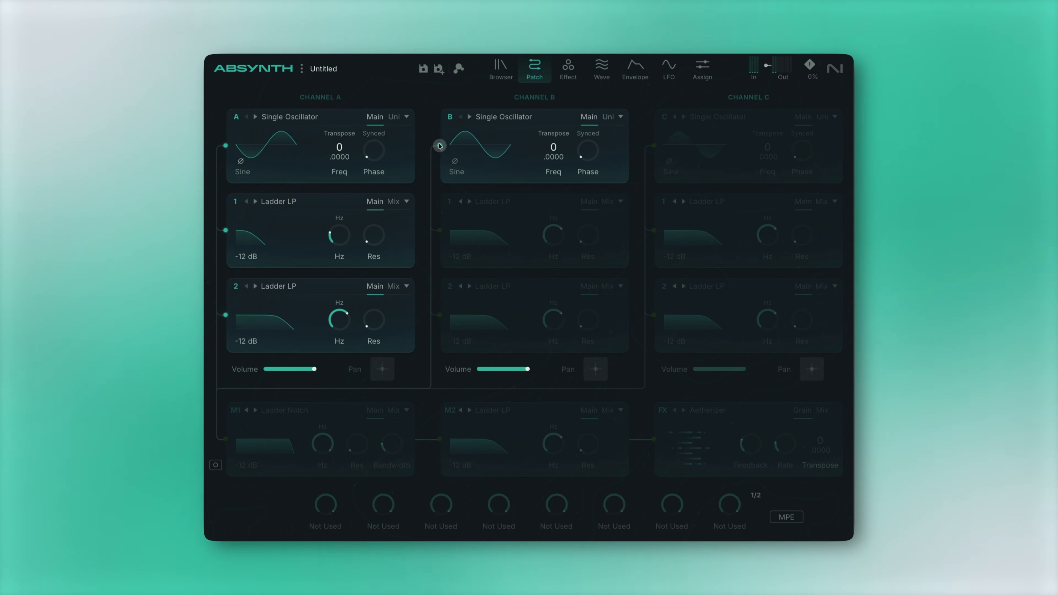
click(440, 230)
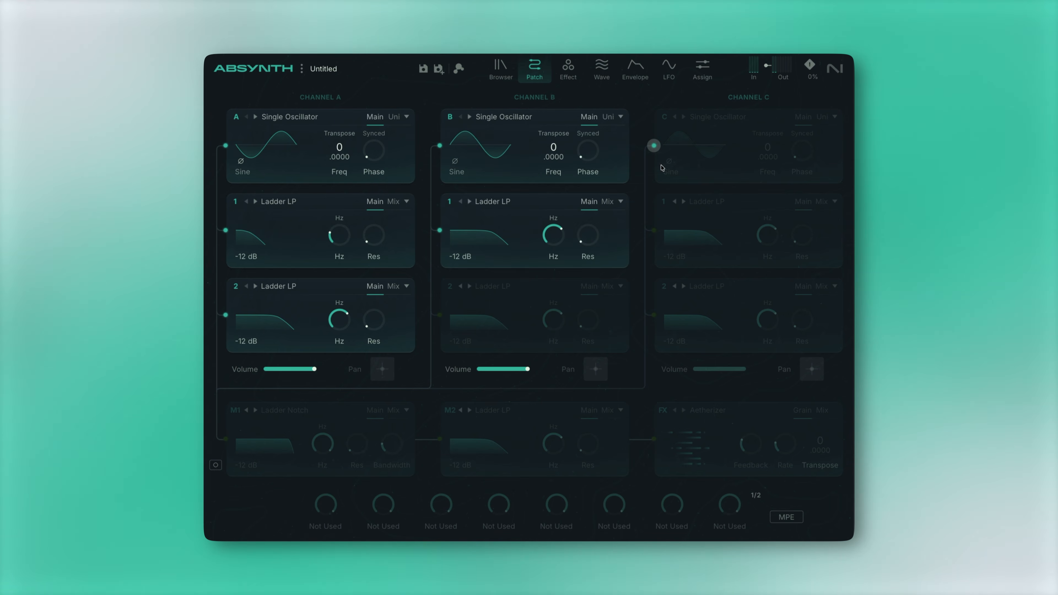
click(654, 146)
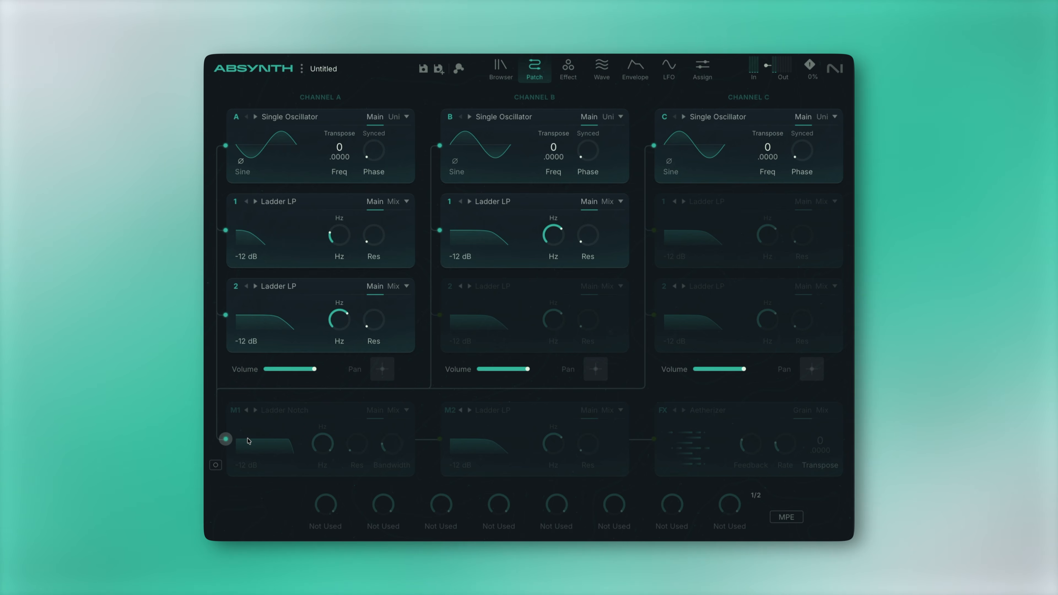
Step: Enable master module M1 as Ladder Notch, and look through its available filter types
click(225, 439)
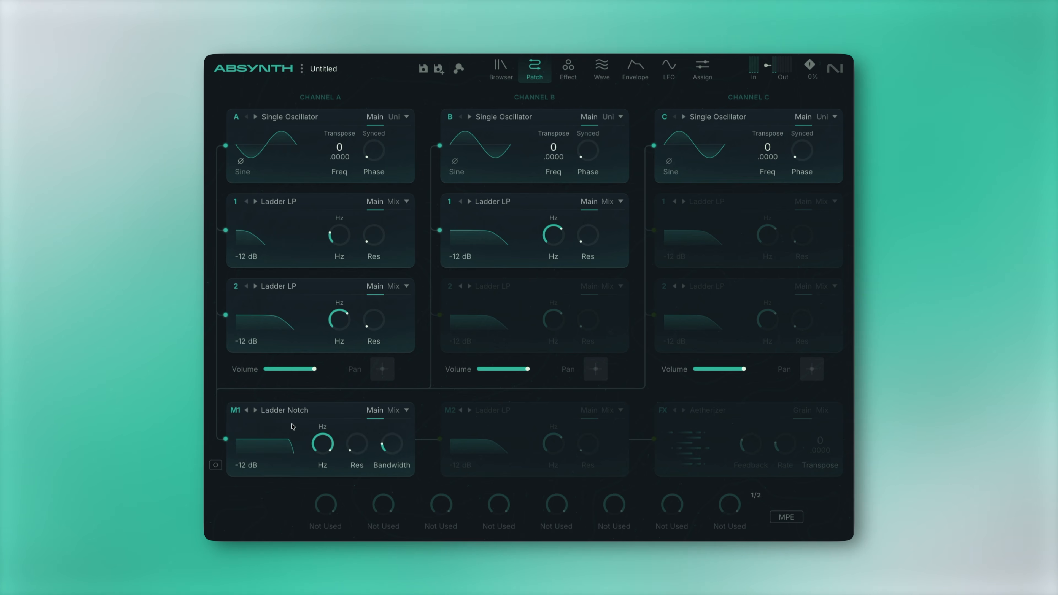
click(307, 412)
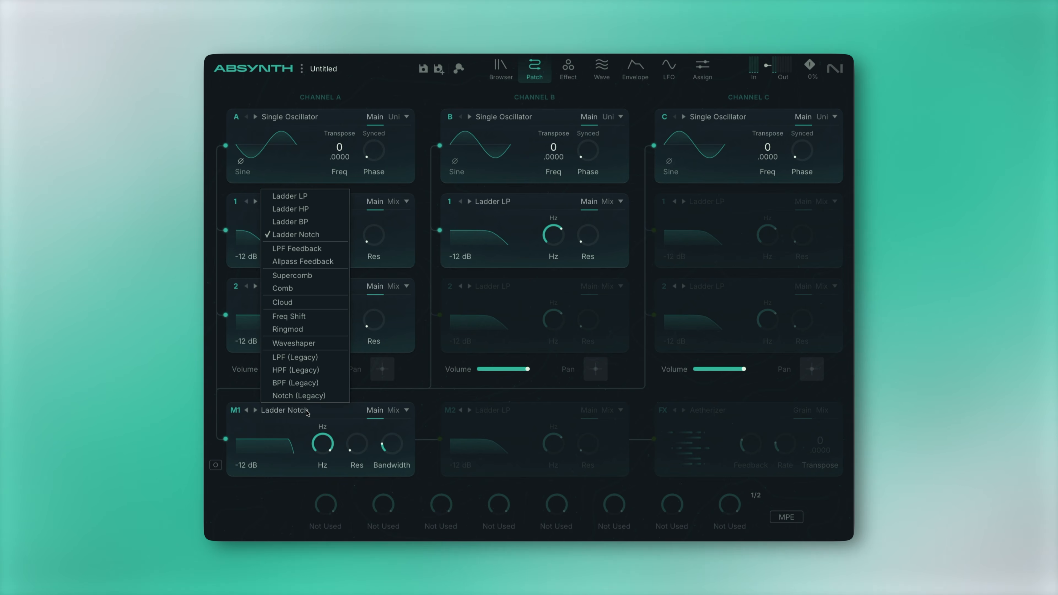
click(496, 183)
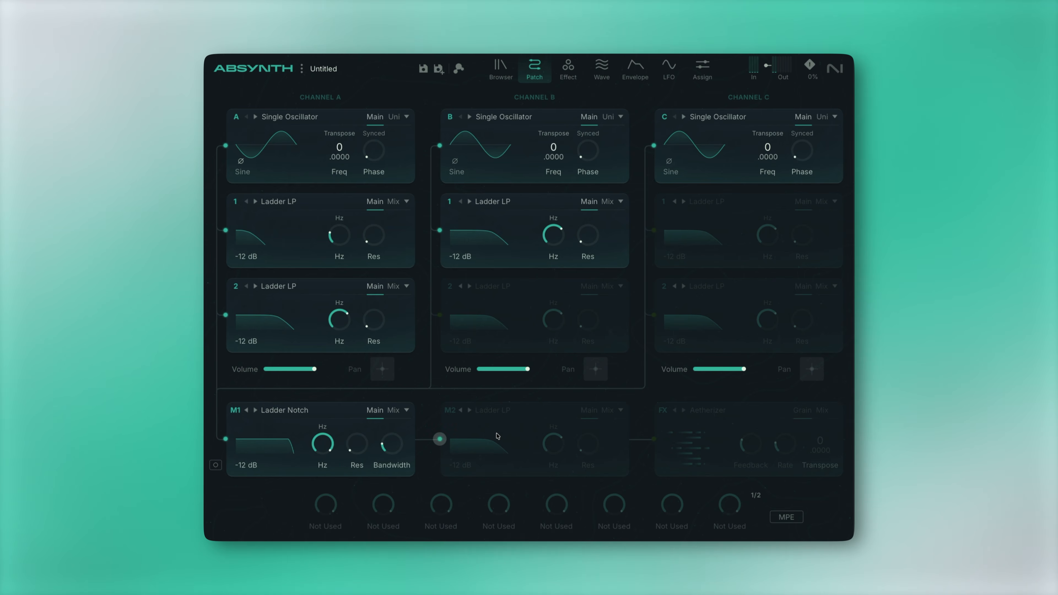
Step: Toggle M1 off and on and M2 on and off, and enable the Aetherizer FX module
click(223, 440)
click(223, 441)
click(440, 439)
click(439, 439)
click(653, 439)
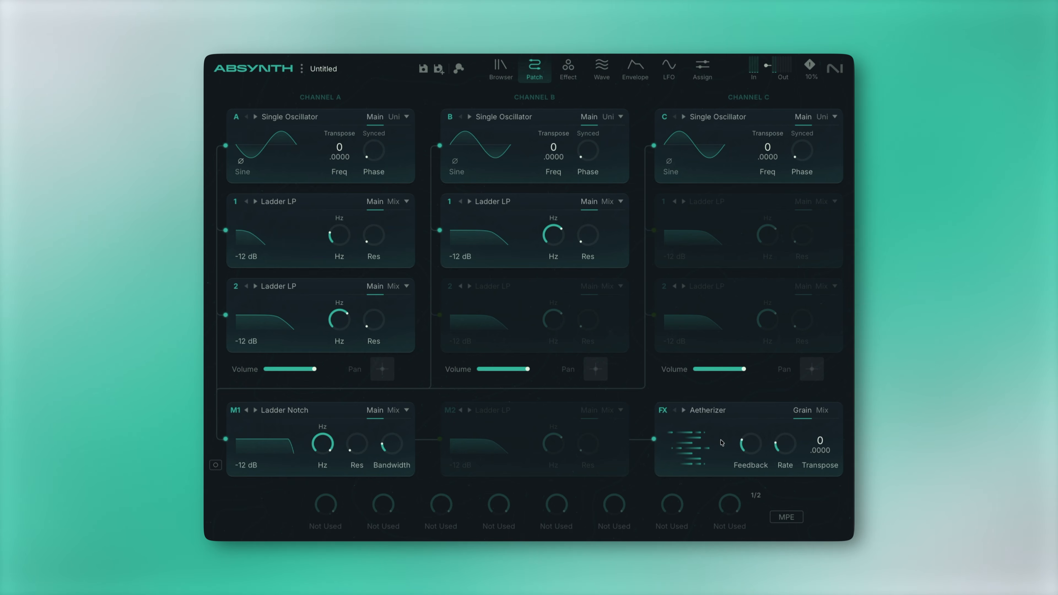
Step: View the Aetherizer's full effect settings, switch the patch's FX module to Resonators, and restore it to Aetherizer
click(570, 76)
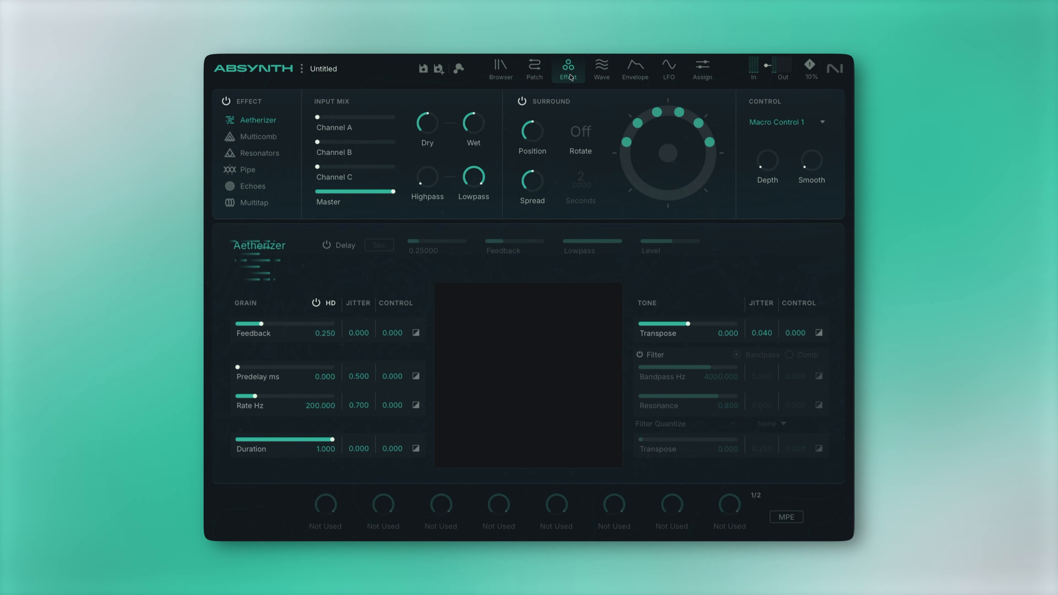
click(537, 74)
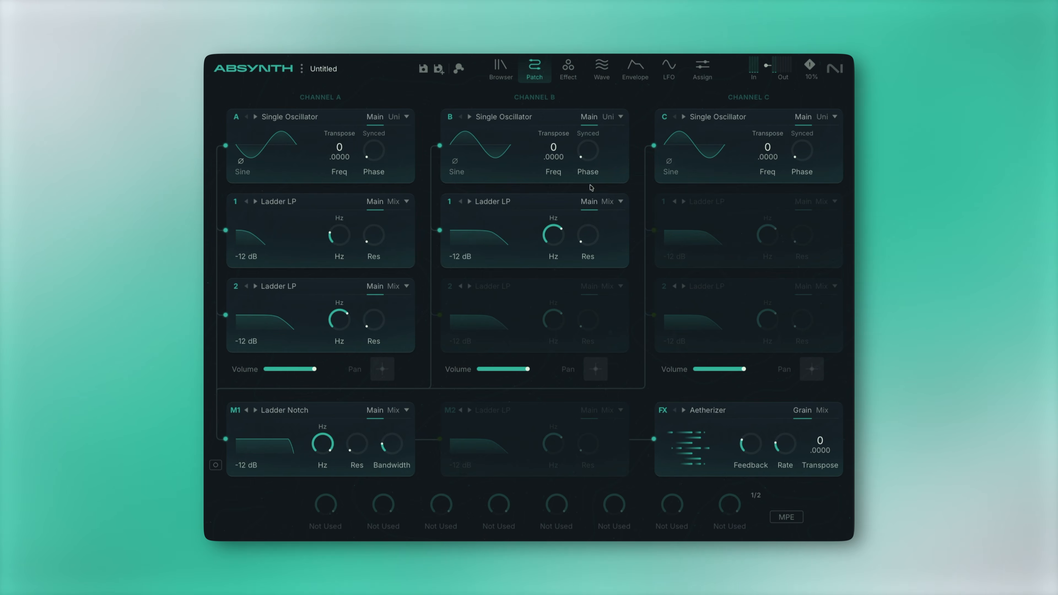
click(722, 412)
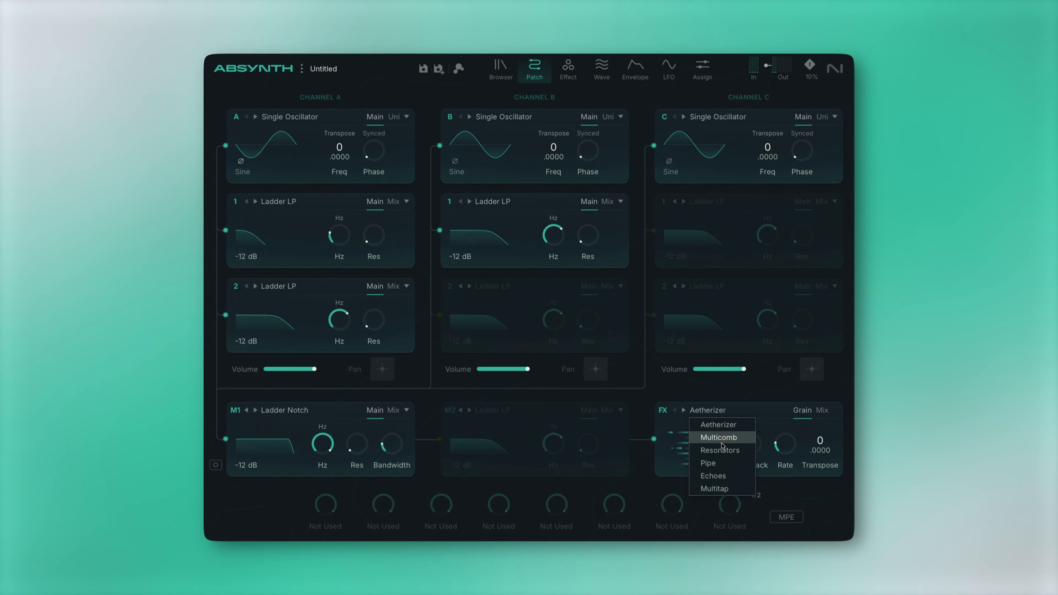
click(720, 451)
click(723, 414)
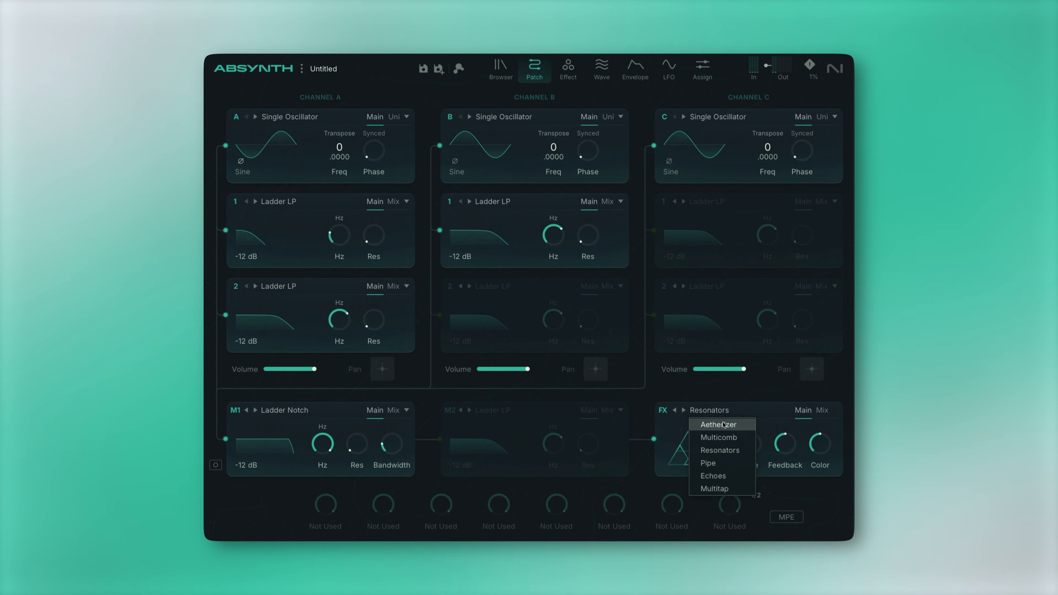
click(705, 426)
Step: Create a new preset
click(303, 70)
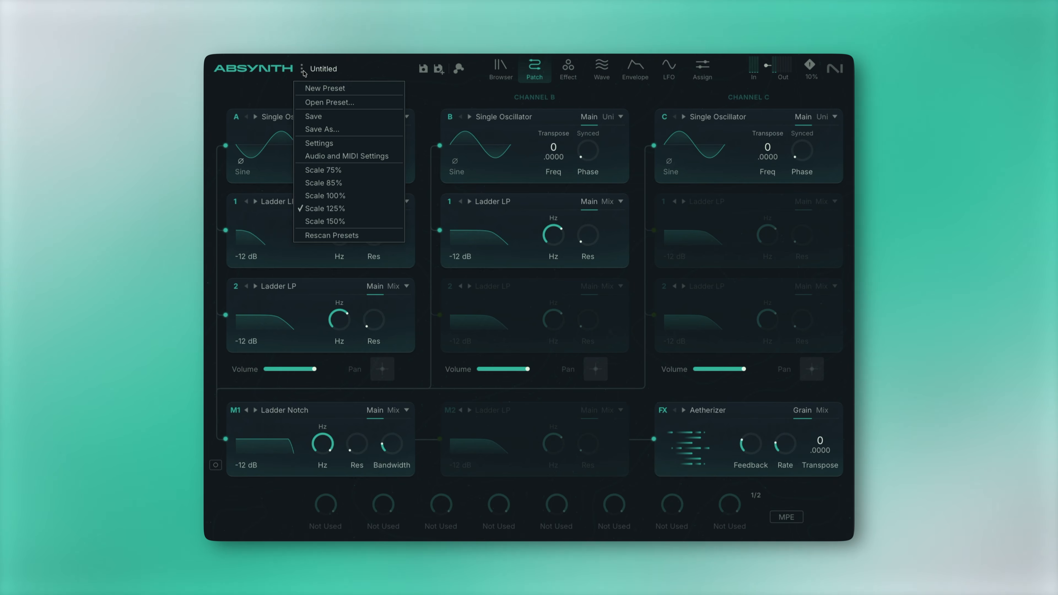
click(305, 88)
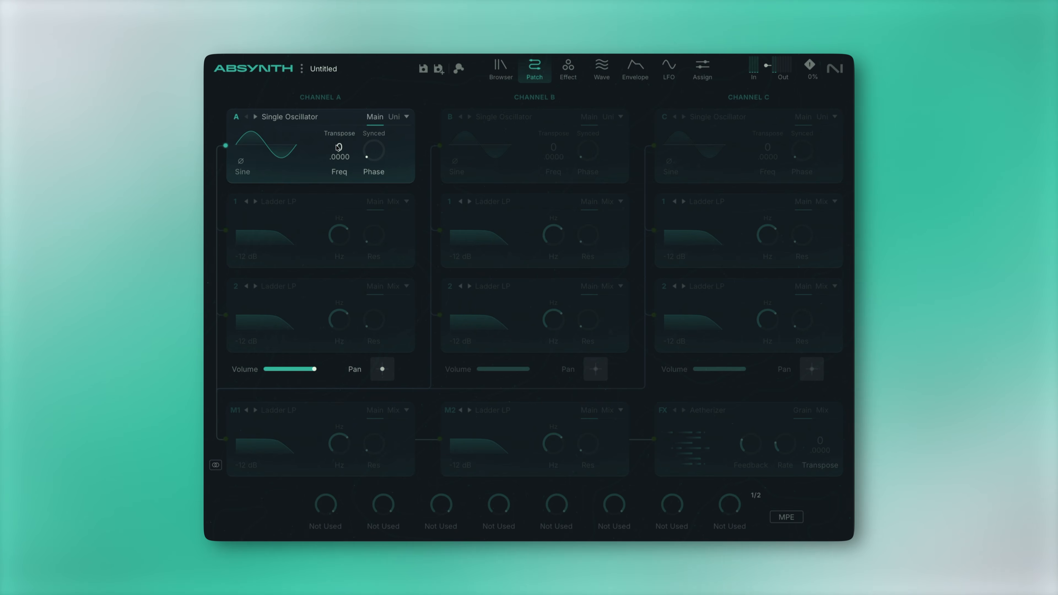
Step: Sweep the Transpose of channel A's oscillator and reset it to 0.0000, and invert the oscillator's sine waveform
drag(340, 148, 363, 152)
mouse_move(344, 161)
mouse_down()
mouse_move(350, 76)
mouse_move(347, 258)
mouse_move(354, 363)
mouse_move(368, 384)
mouse_move(347, 159)
mouse_up()
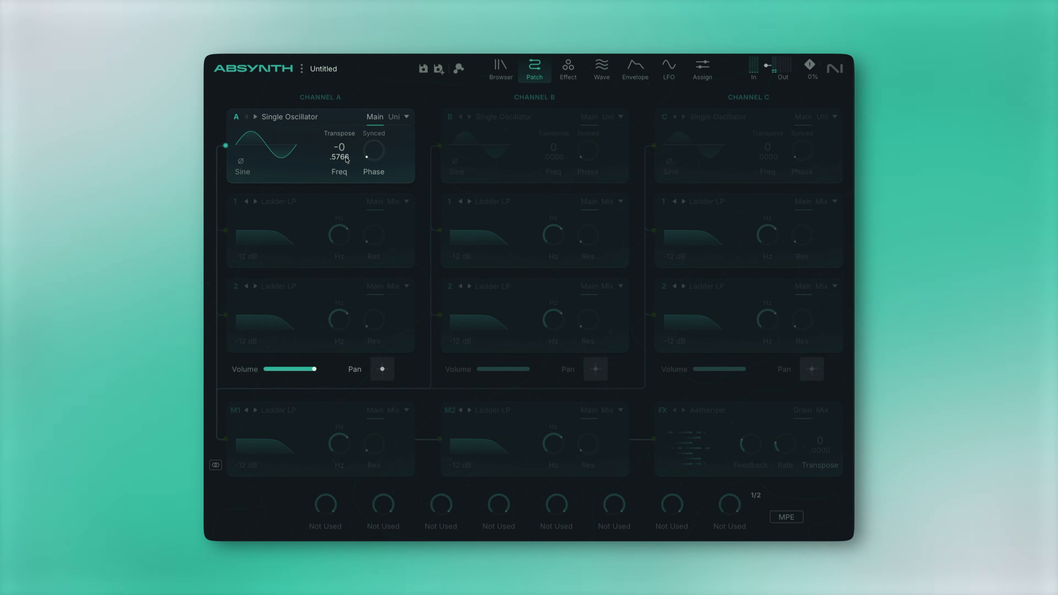
double_click(347, 158)
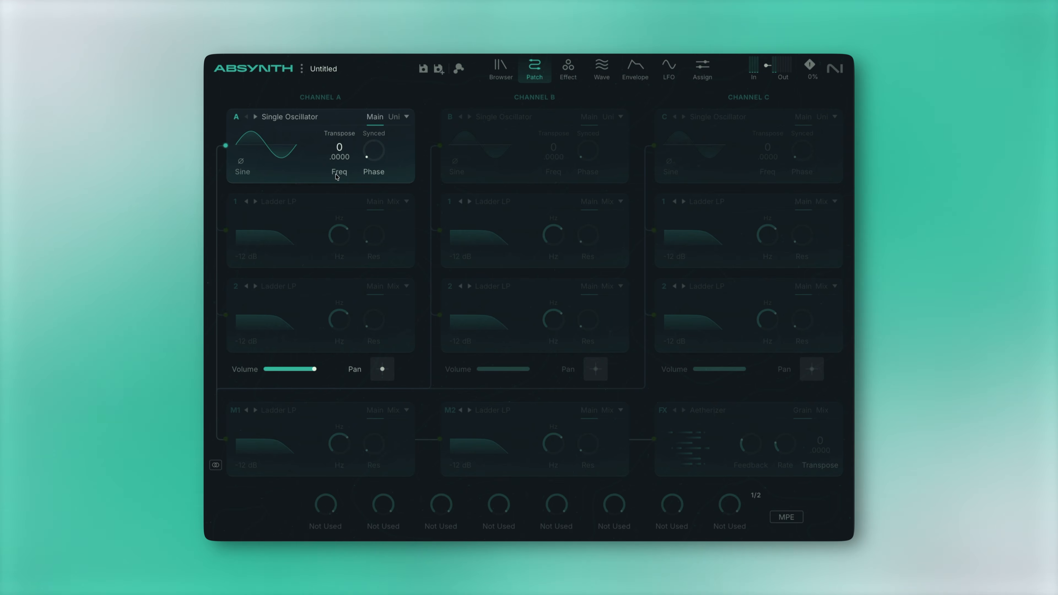
click(241, 162)
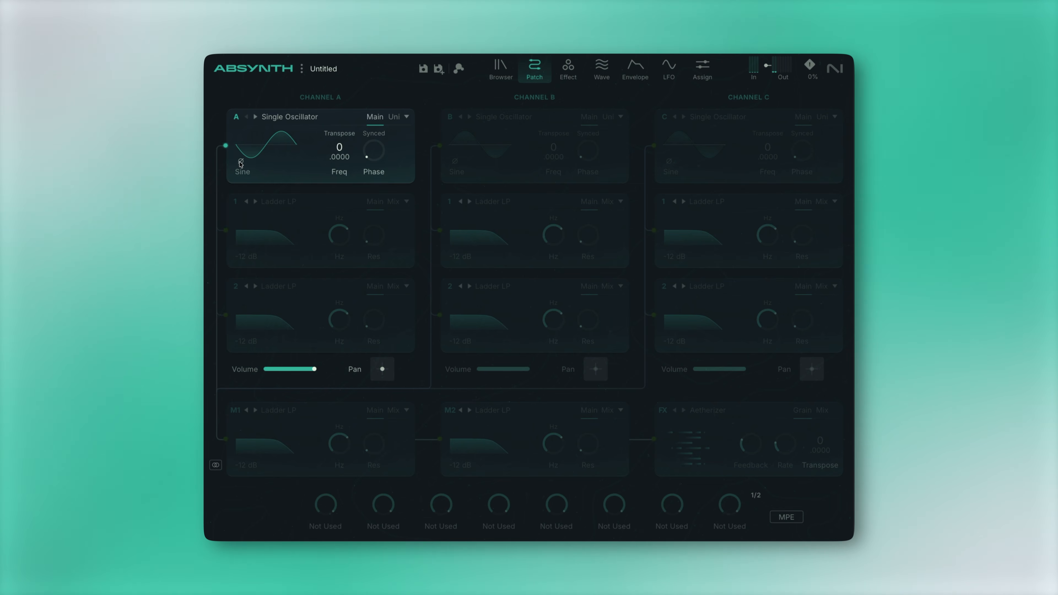
Step: Turn off the waveform inversion on channel A's oscillator and look through its Simple waveforms
click(241, 162)
click(249, 173)
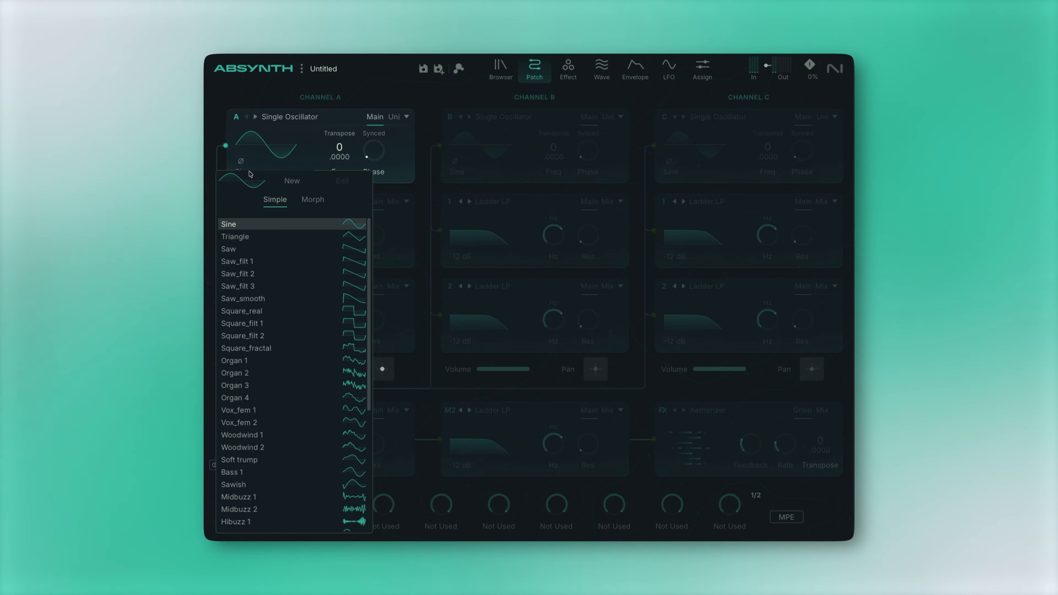
scroll(298, 395, down, 5)
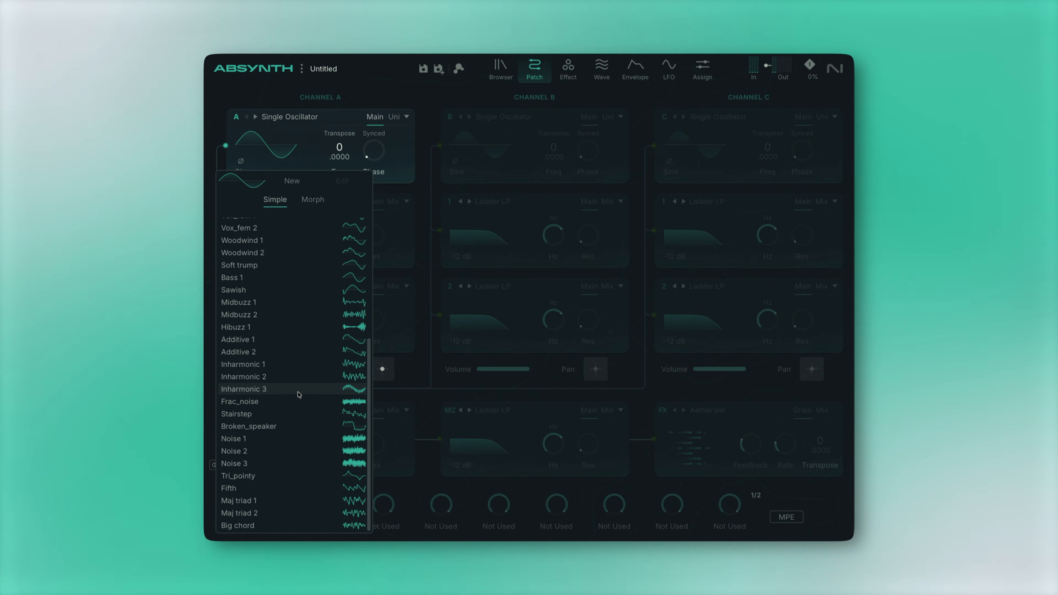
scroll(297, 397, up, 5)
Step: Try the morph waveforms Analog 3, Additive 1 and LFO Stepper and the simple waveforms Organ 3 and Woodwind 2 on channel A's oscillator
click(313, 200)
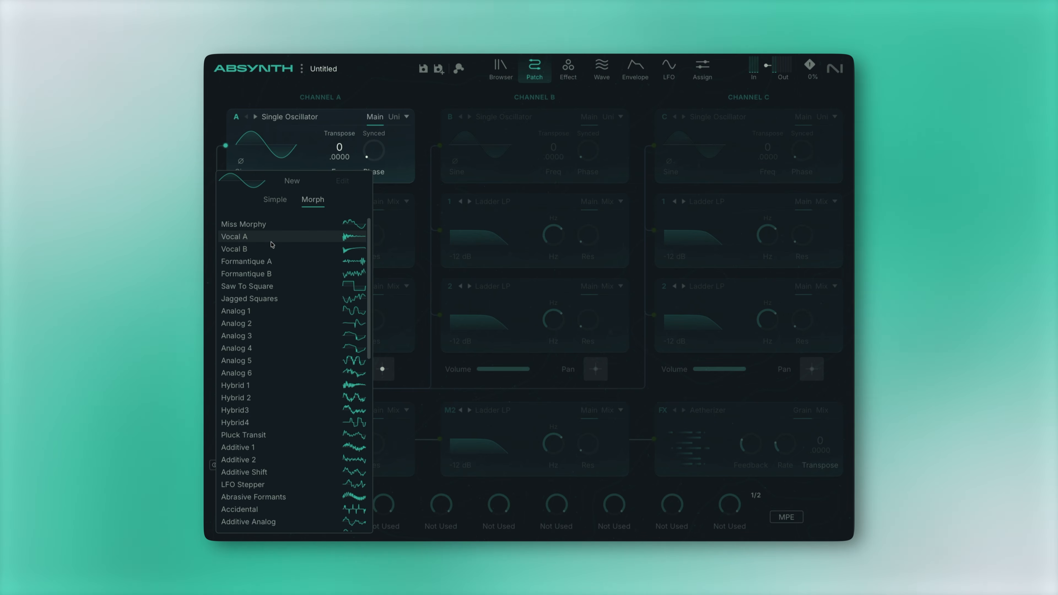
scroll(283, 466, down, 1)
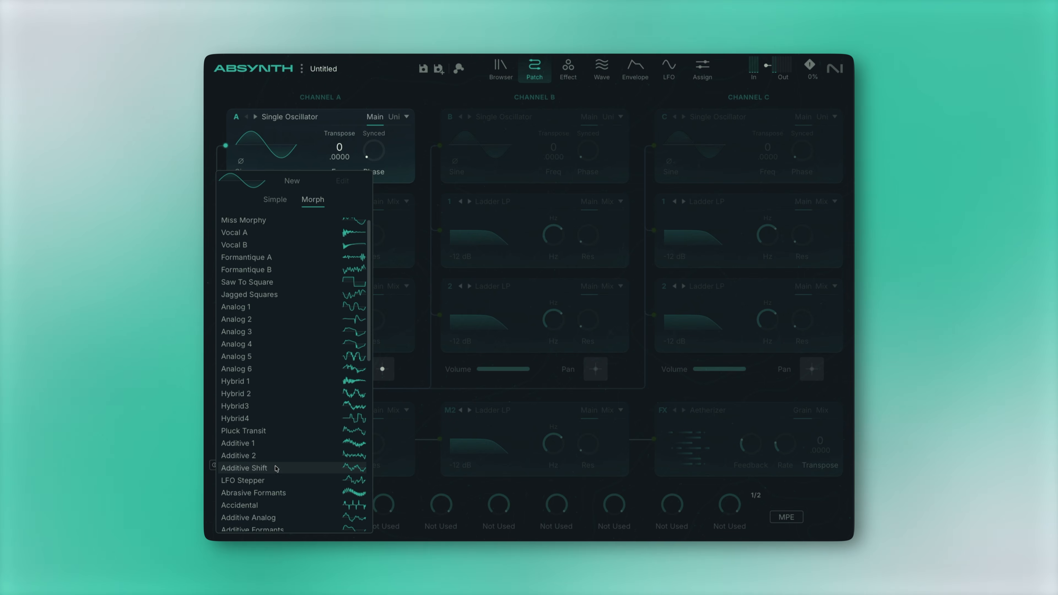
click(267, 336)
click(271, 444)
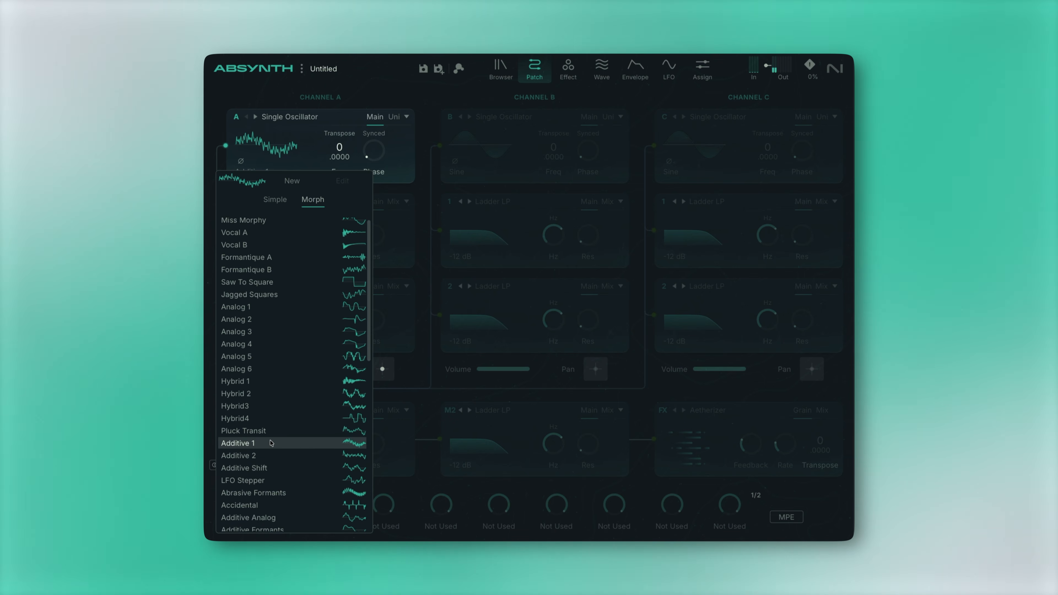
click(282, 482)
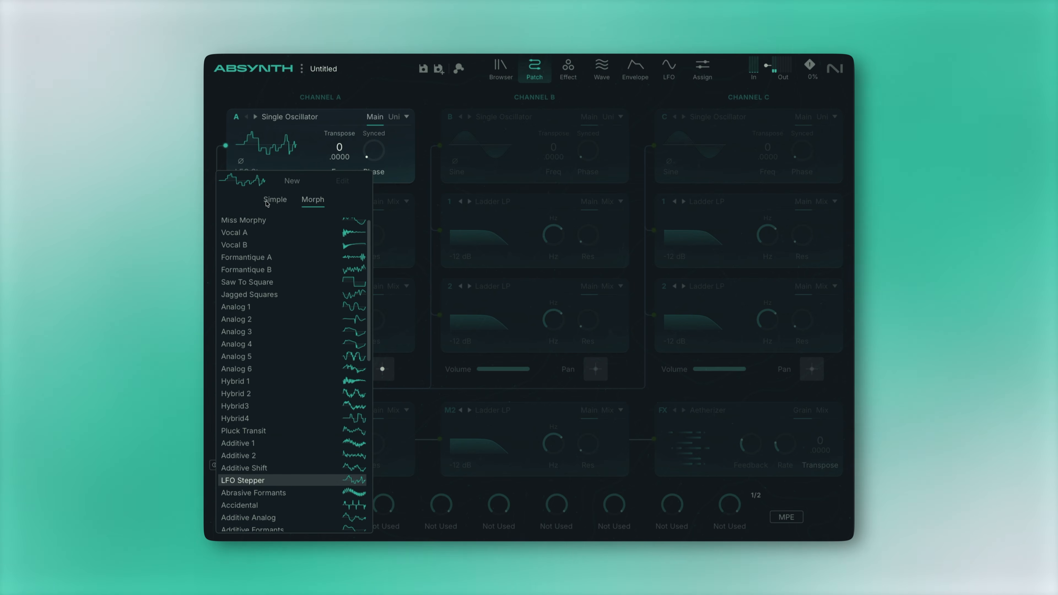
click(275, 199)
click(267, 379)
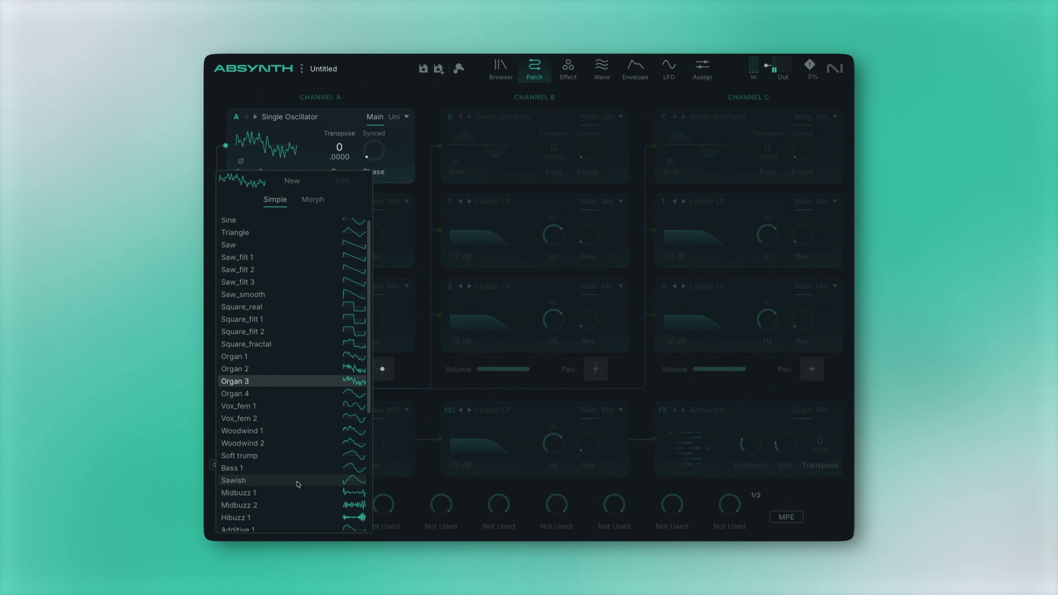
click(268, 444)
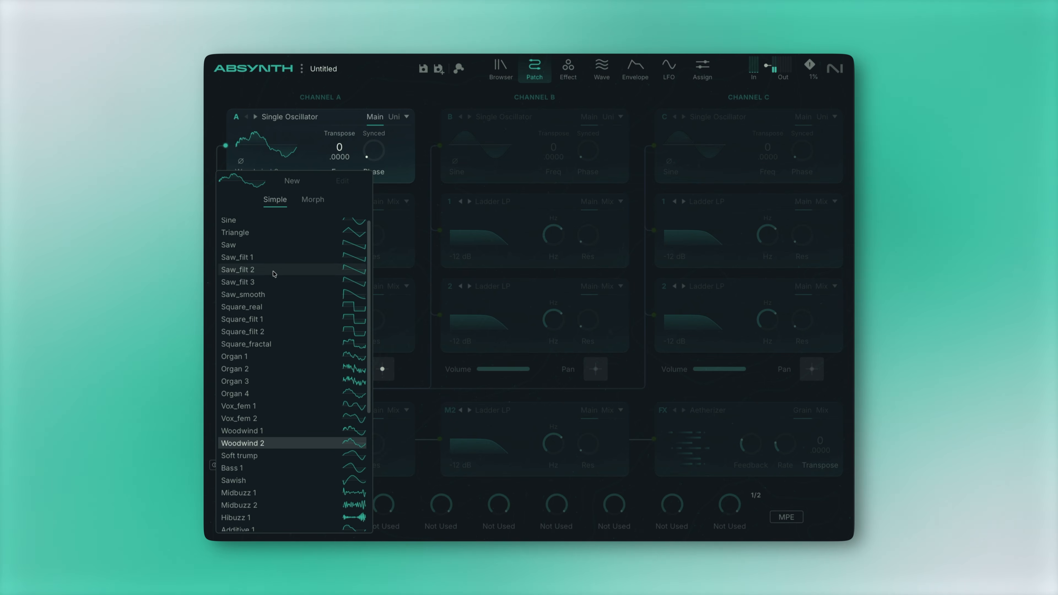
Step: Choose the Triangle waveform for channel A's oscillator, create a new editable waveform from it, and return to the patch view
scroll(270, 271, up, 1)
click(271, 234)
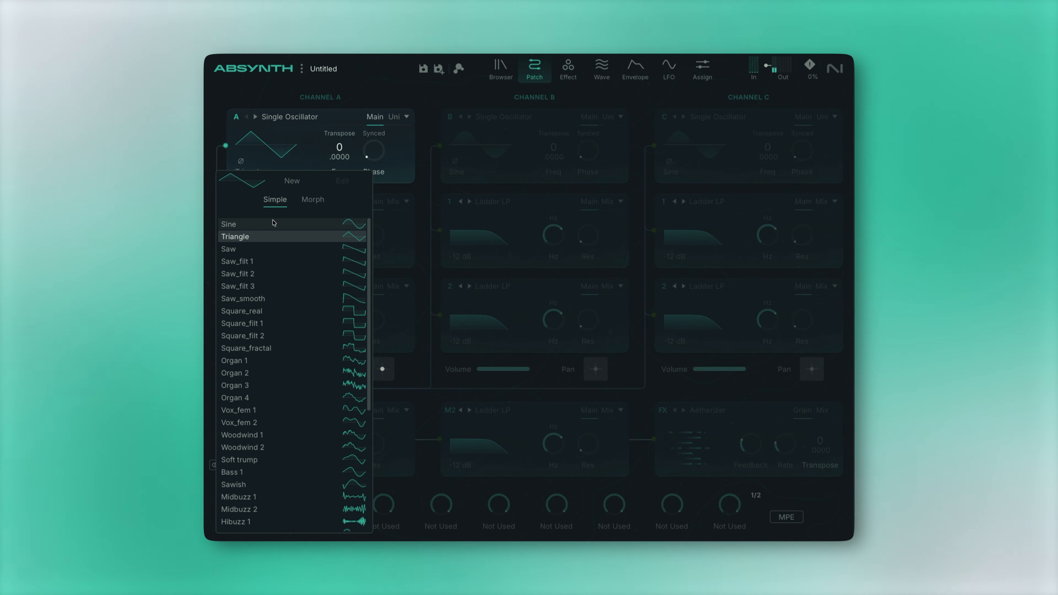
click(288, 181)
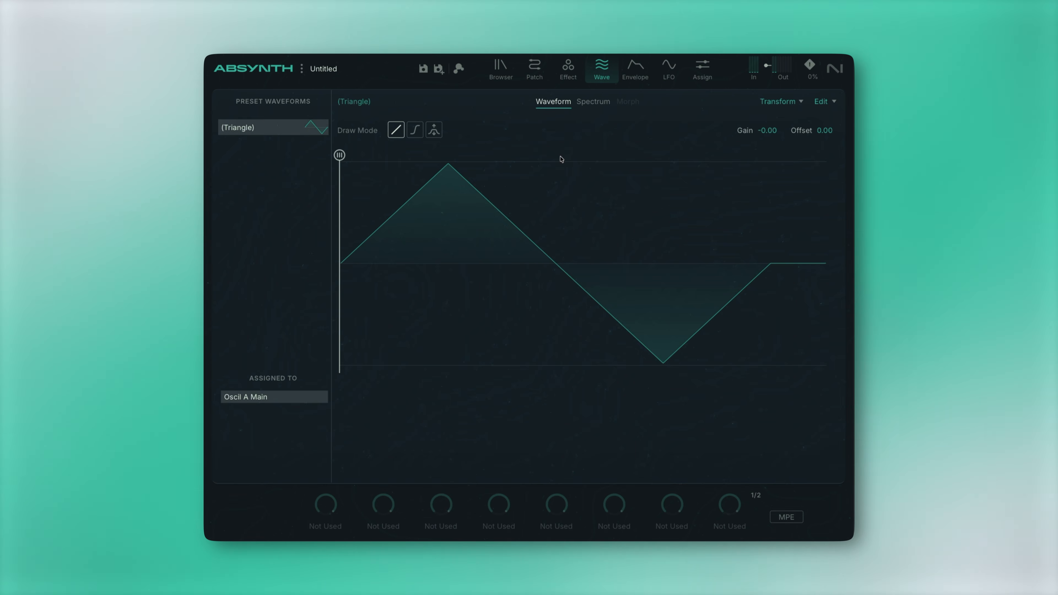
click(542, 73)
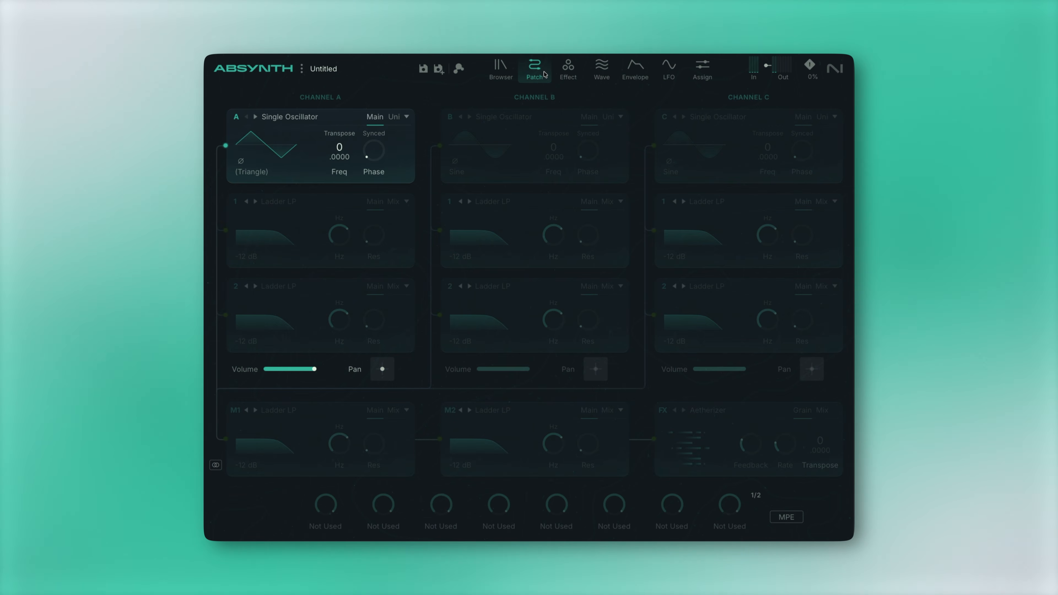
Step: Sweep the phase of channel A's oscillator and reset it, and switch the phase mode from Synced to Free and back
mouse_move(384, 142)
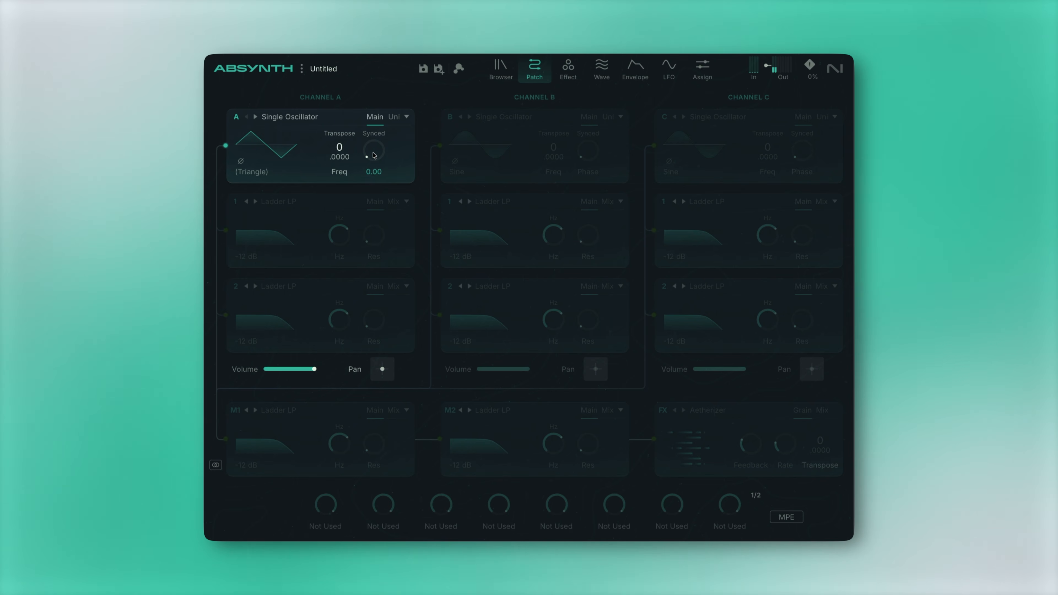
drag(381, 154, 383, 107)
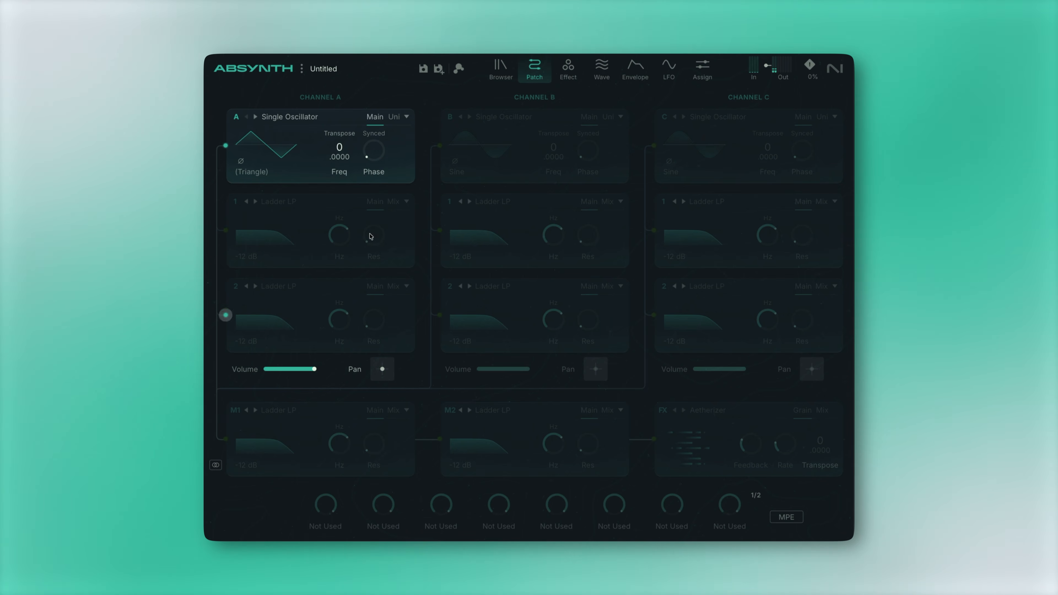
click(376, 136)
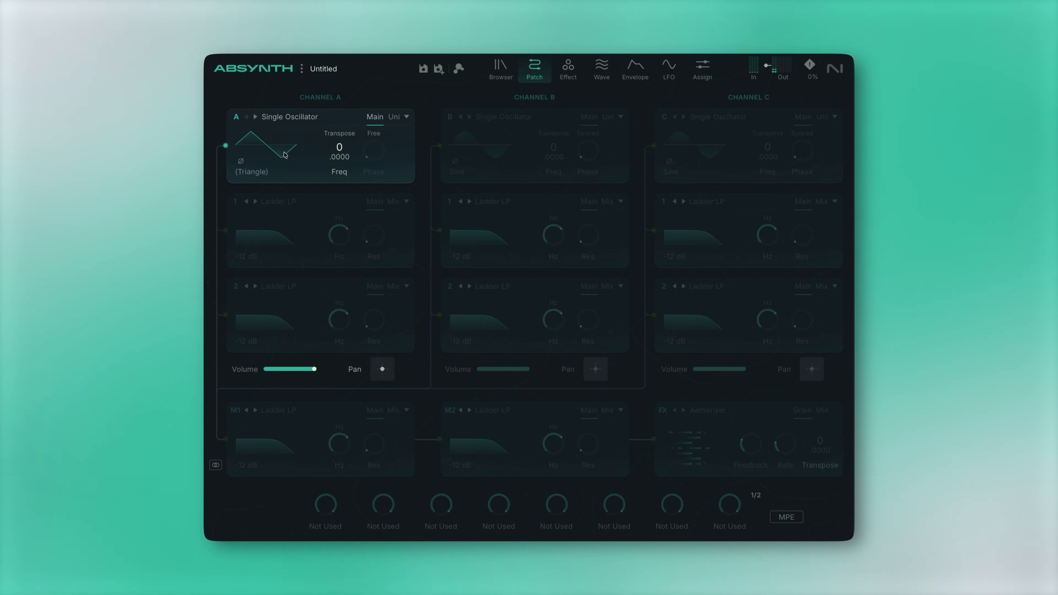
click(372, 133)
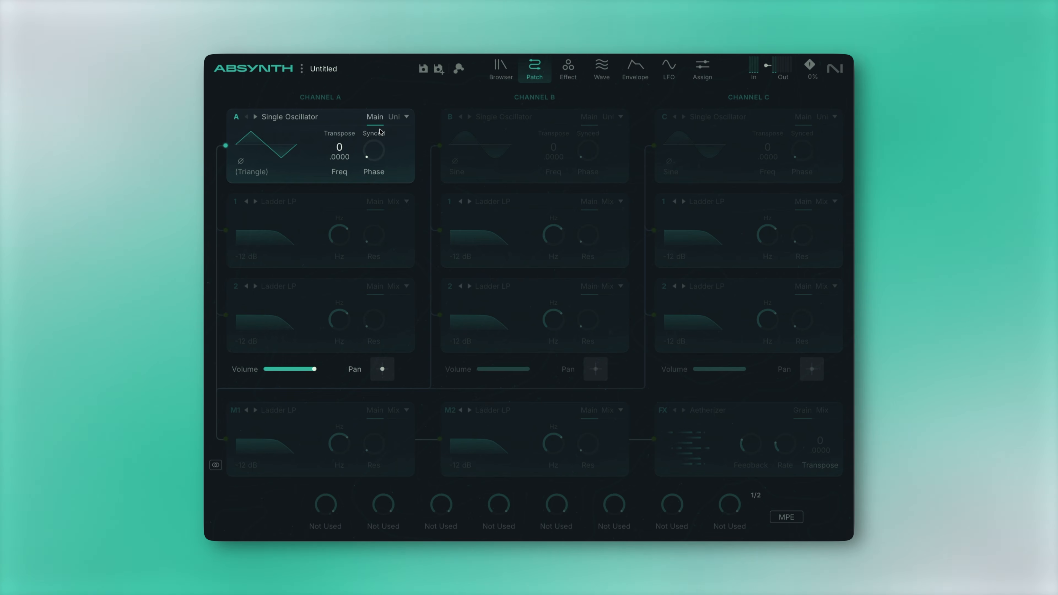
Step: In the unison settings of channel A's oscillator, set Voices to 8 and Detune to 0.0000
click(395, 118)
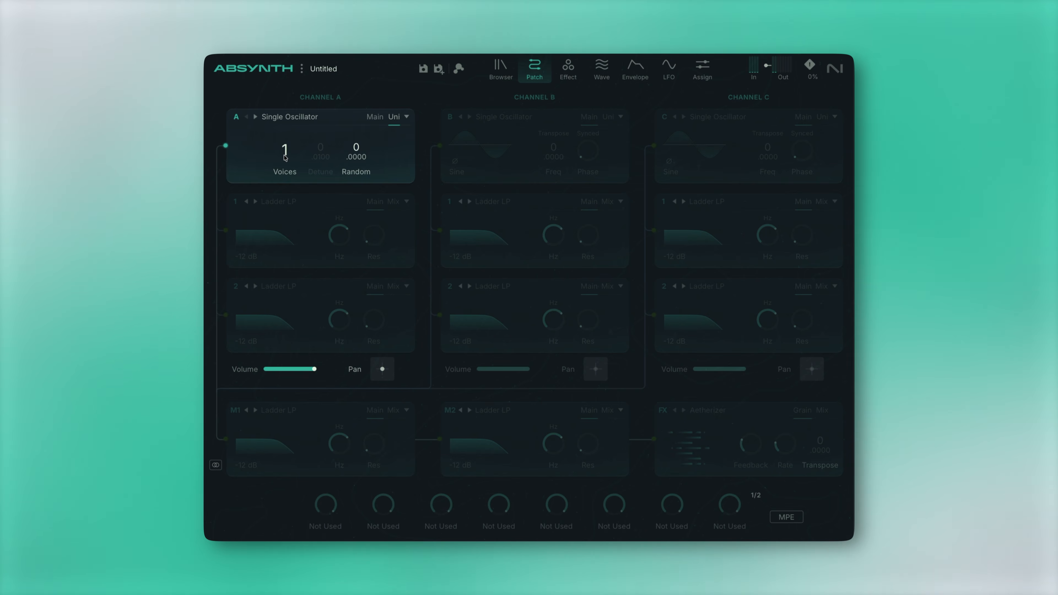
drag(285, 157, 287, 131)
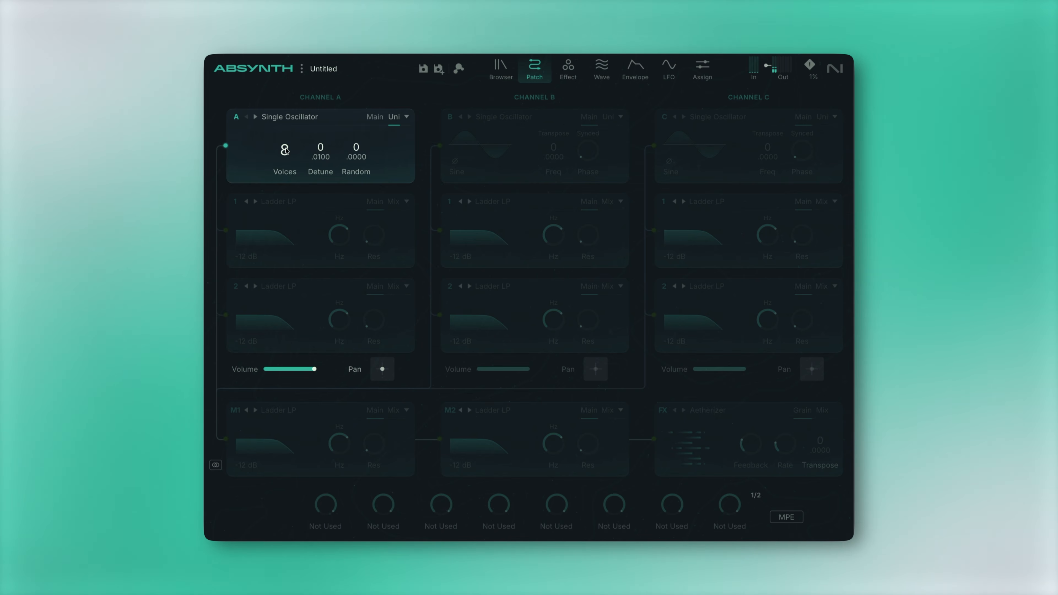
mouse_move(285, 150)
mouse_down()
mouse_move(287, 165)
mouse_move(291, 138)
mouse_up()
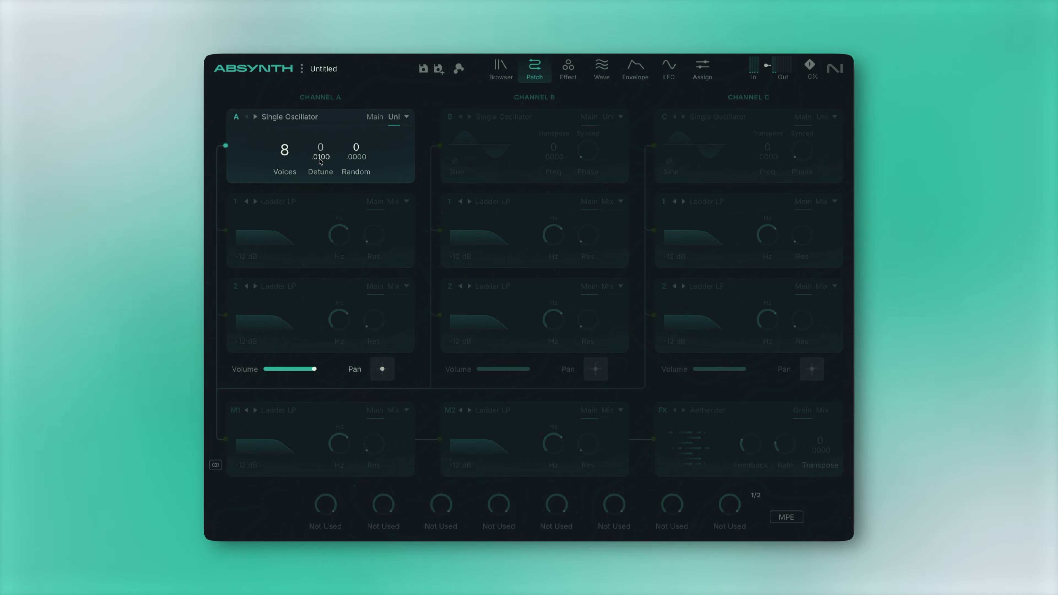
drag(322, 161, 322, 216)
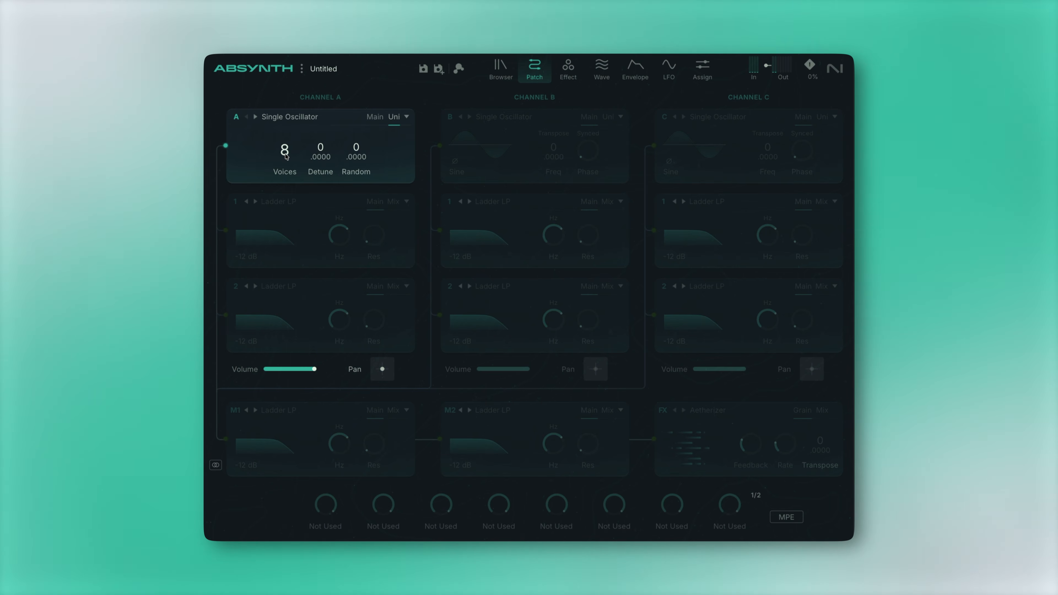
Step: Try unison Detune values of 1, 3 and 5 with 8 and 3 voices, ending at 3 voices and 3.0000
drag(286, 155, 282, 81)
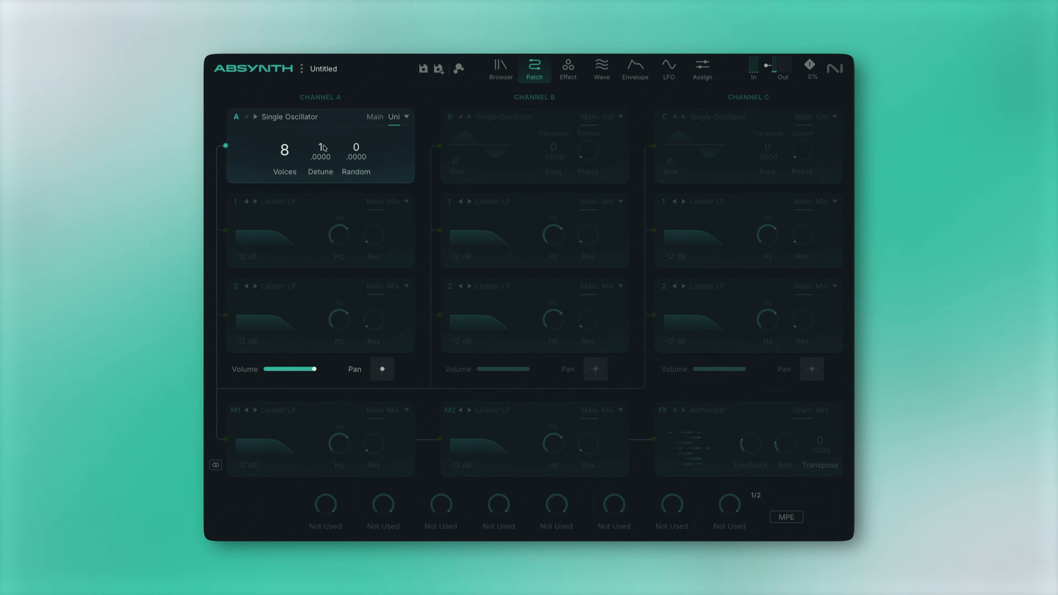
drag(322, 152, 329, 141)
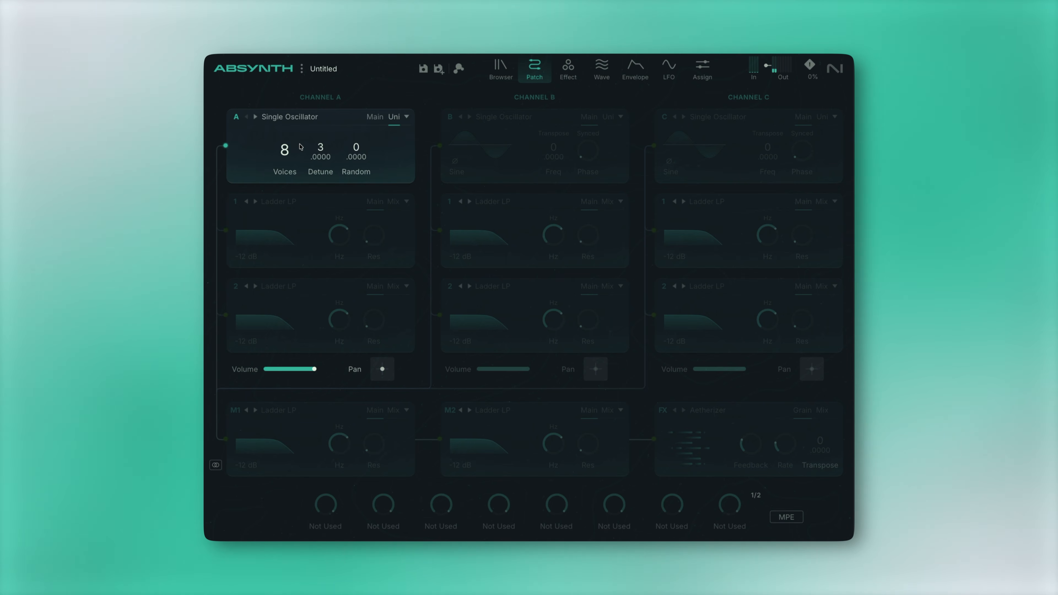
mouse_move(319, 149)
mouse_down()
mouse_move(330, 137)
mouse_move(286, 169)
mouse_move(320, 158)
mouse_up()
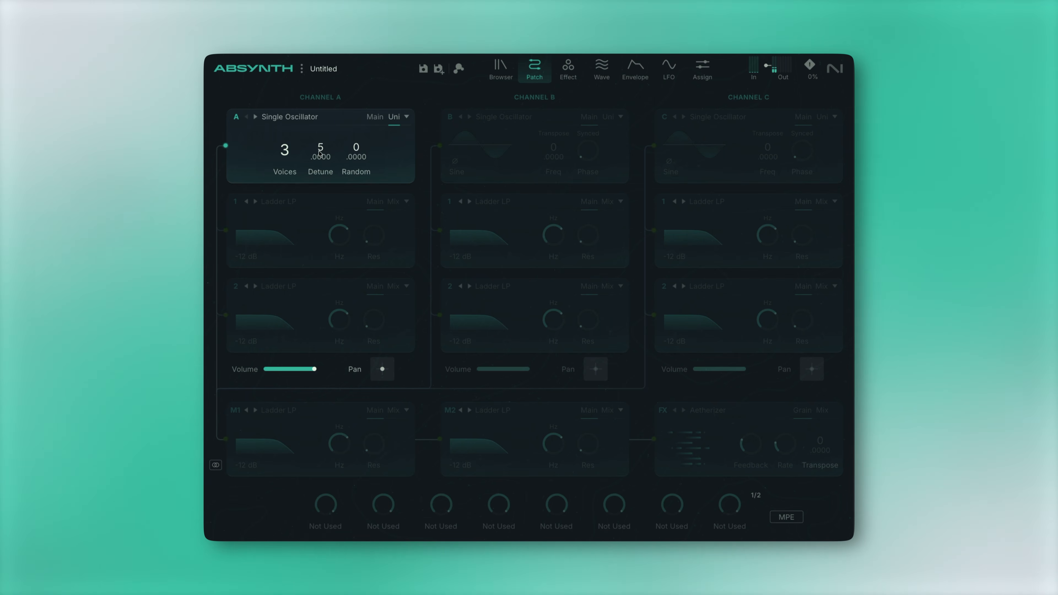
mouse_move(320, 151)
mouse_down()
mouse_move(320, 164)
mouse_move(323, 145)
mouse_up()
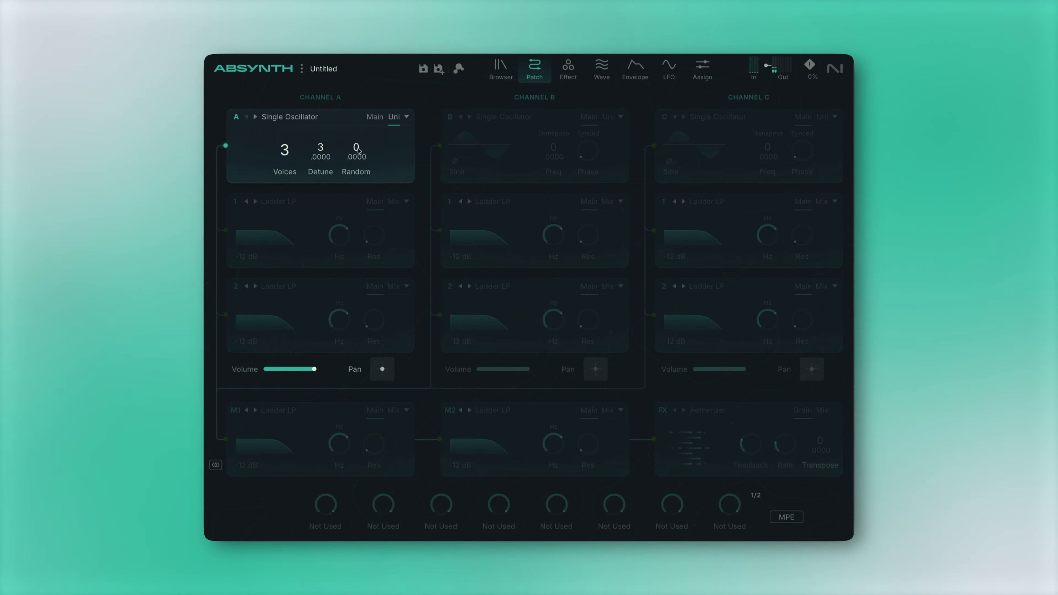
Step: Try unison Random at 5.0000 and 0.4388 with 3 and 8 voices, and reset Voices to 1 and Random to 0.0000
mouse_move(358, 150)
mouse_down()
mouse_move(374, 133)
mouse_move(373, 146)
mouse_up()
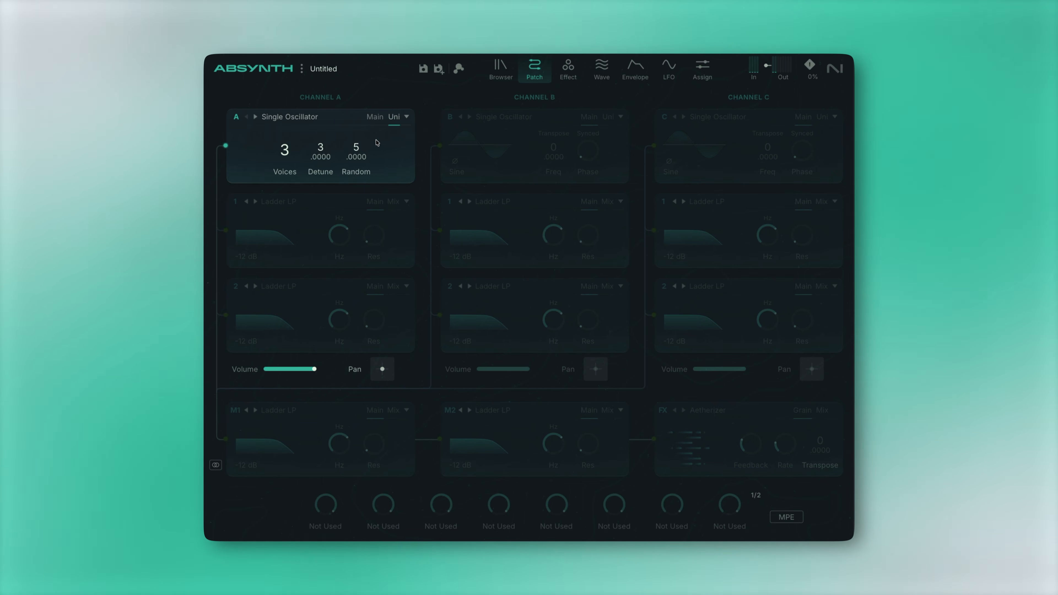
drag(358, 147, 361, 97)
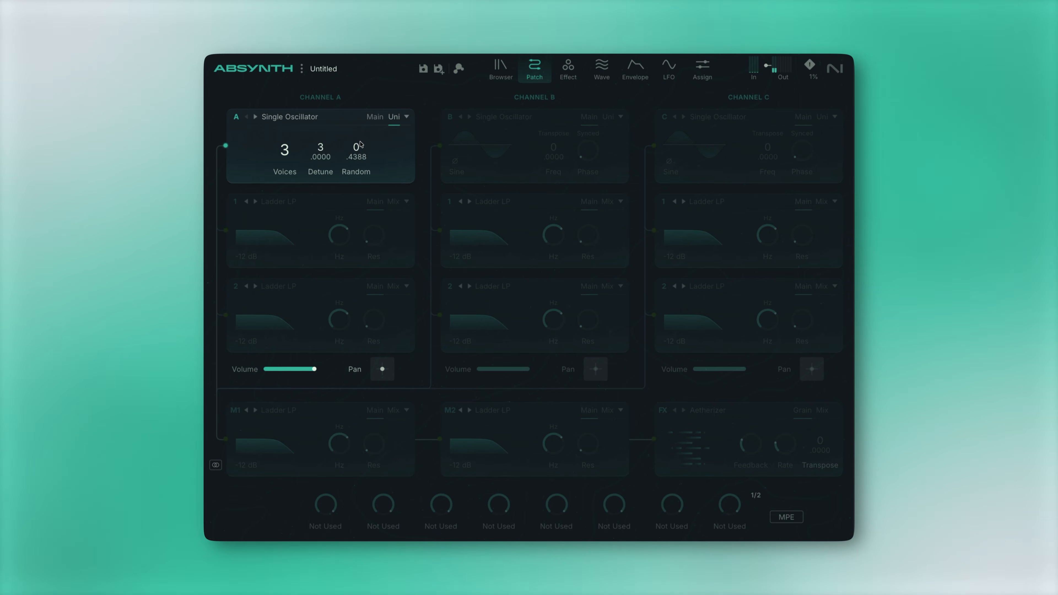
drag(285, 150, 290, 133)
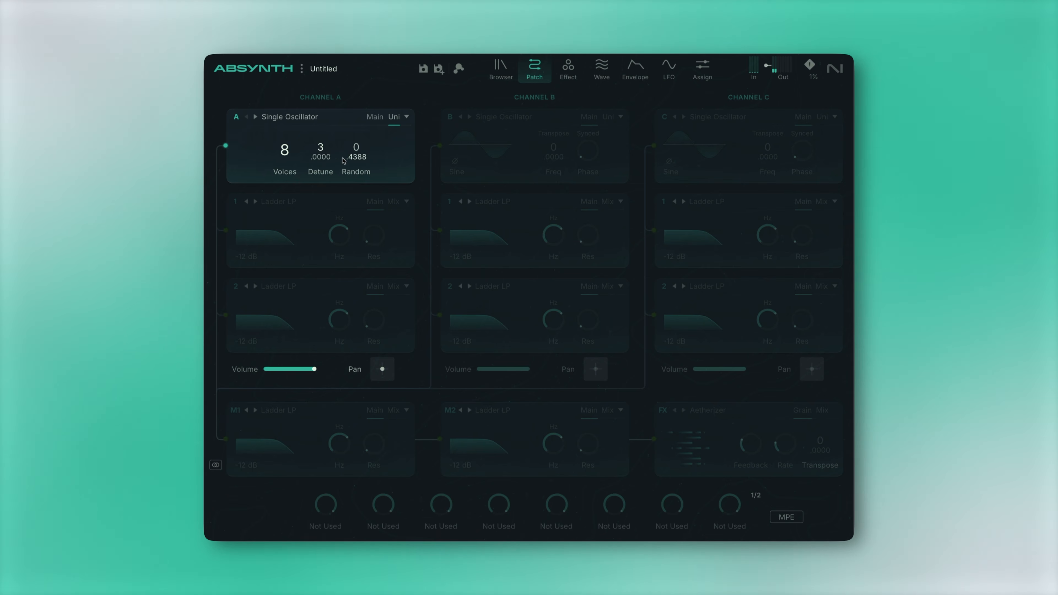
drag(321, 153, 326, 138)
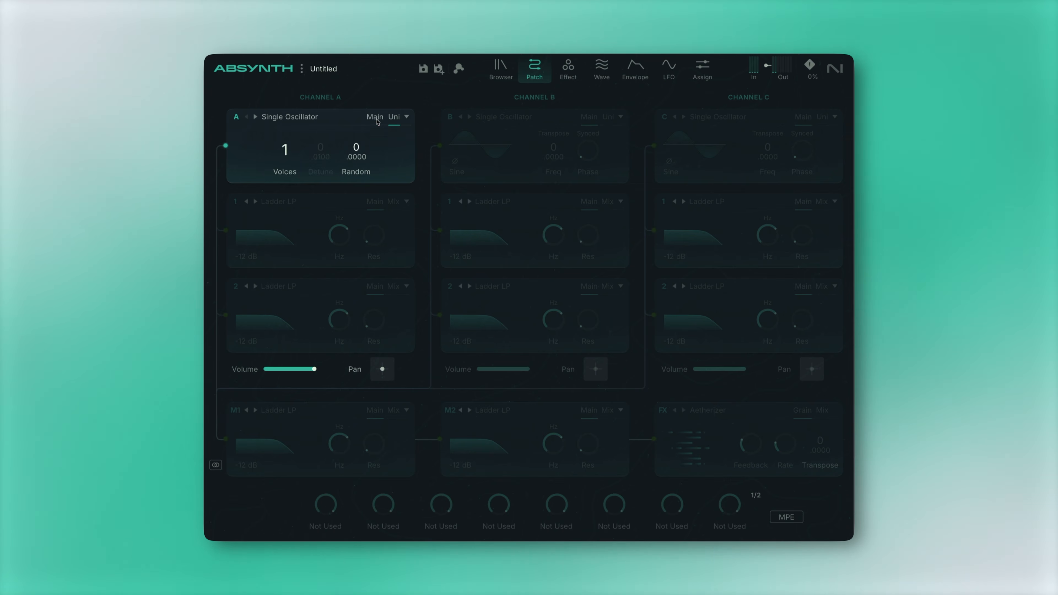
click(376, 119)
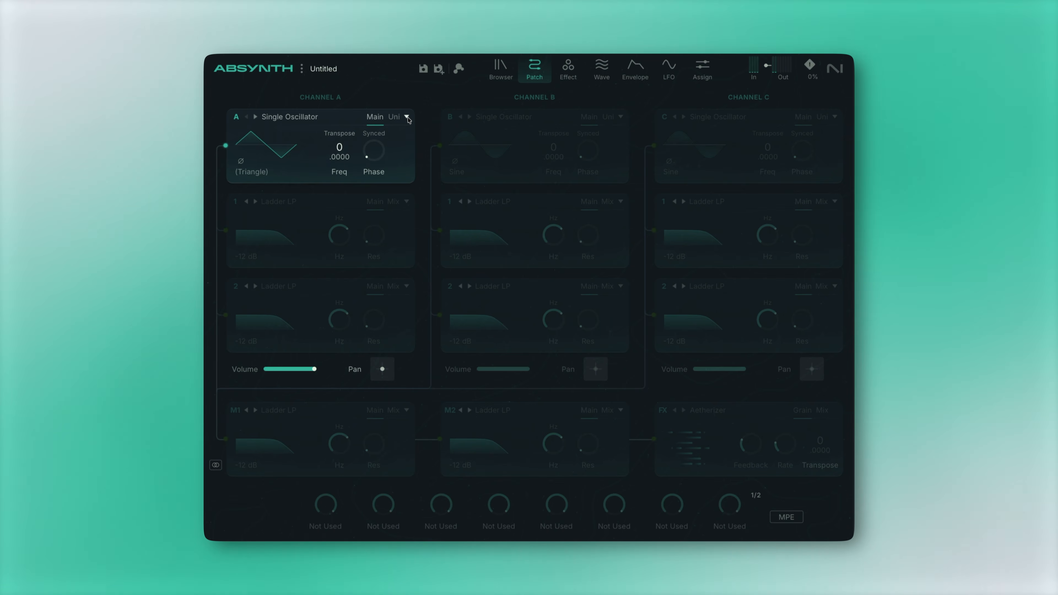
Step: Copy channel A's source module and enable channel B's oscillator
click(407, 118)
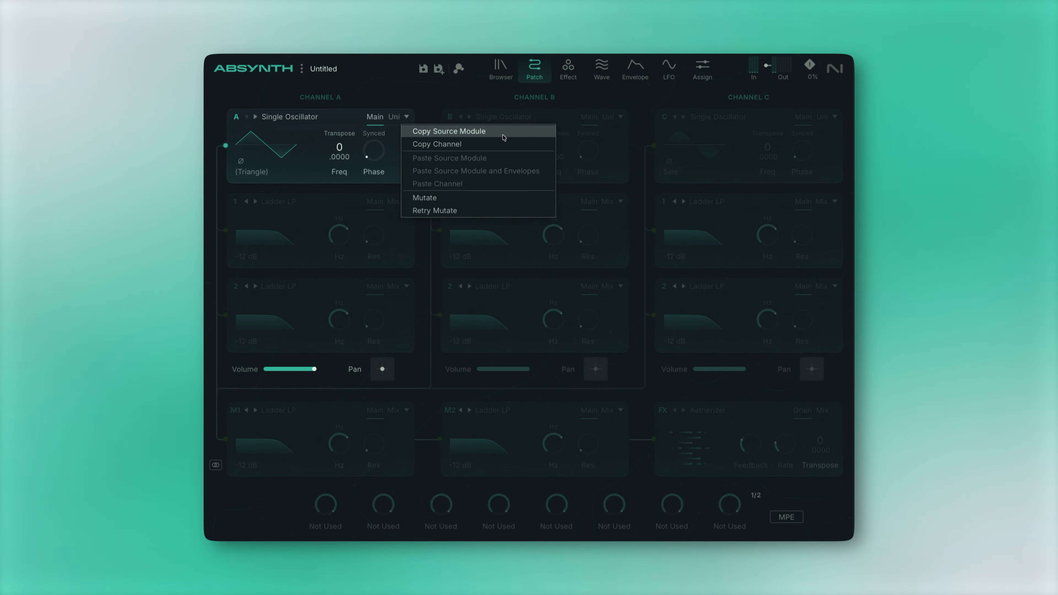
click(456, 142)
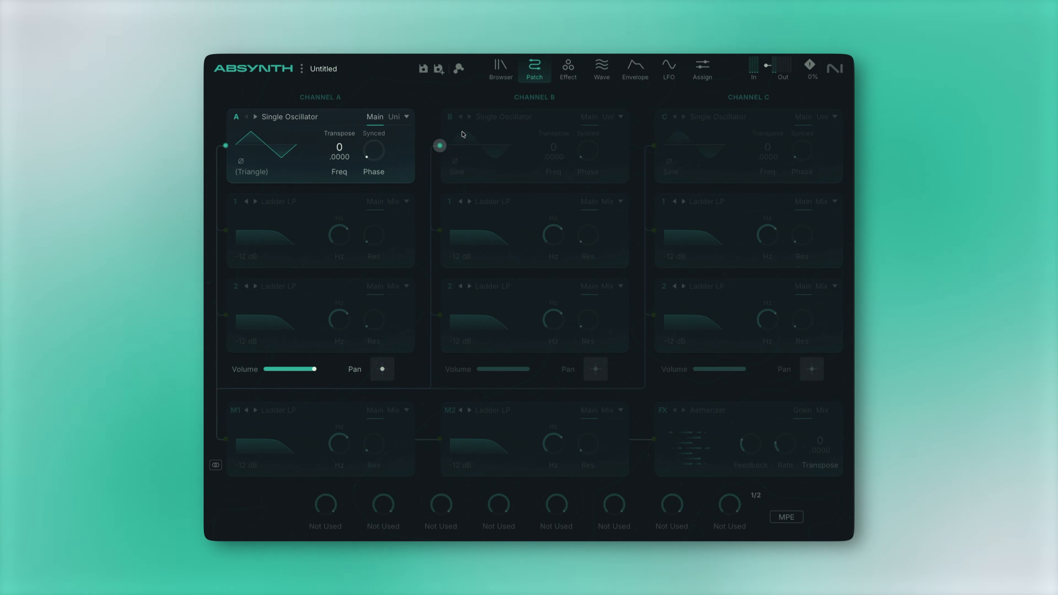
click(491, 121)
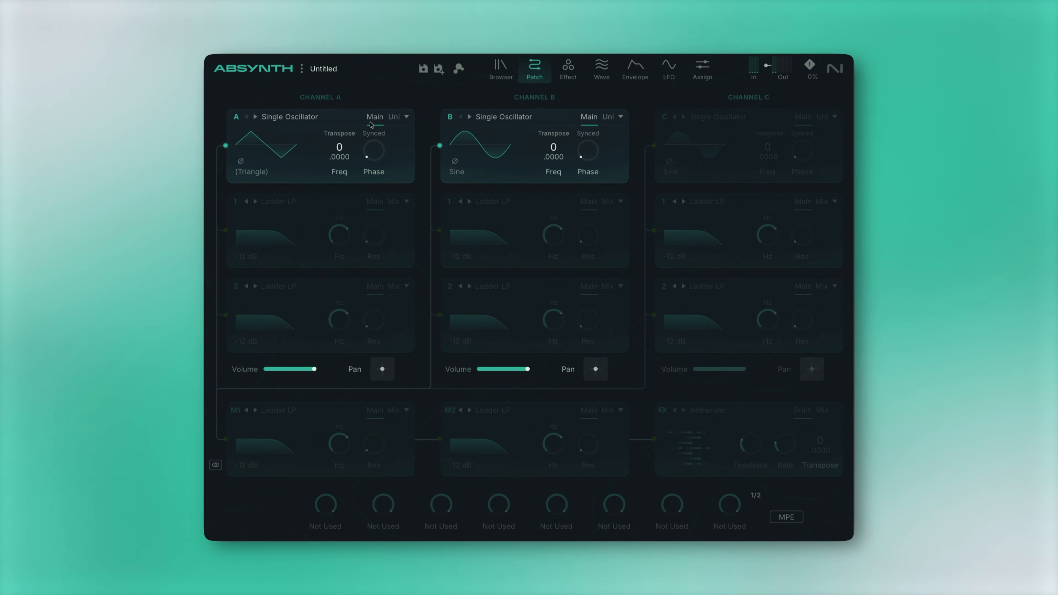
Step: Give channel A's oscillator a Transpose of 7.0872, a raised phase and an inverted waveform, and copy its source module onto channel B's oscillator
drag(340, 149, 374, 121)
click(407, 119)
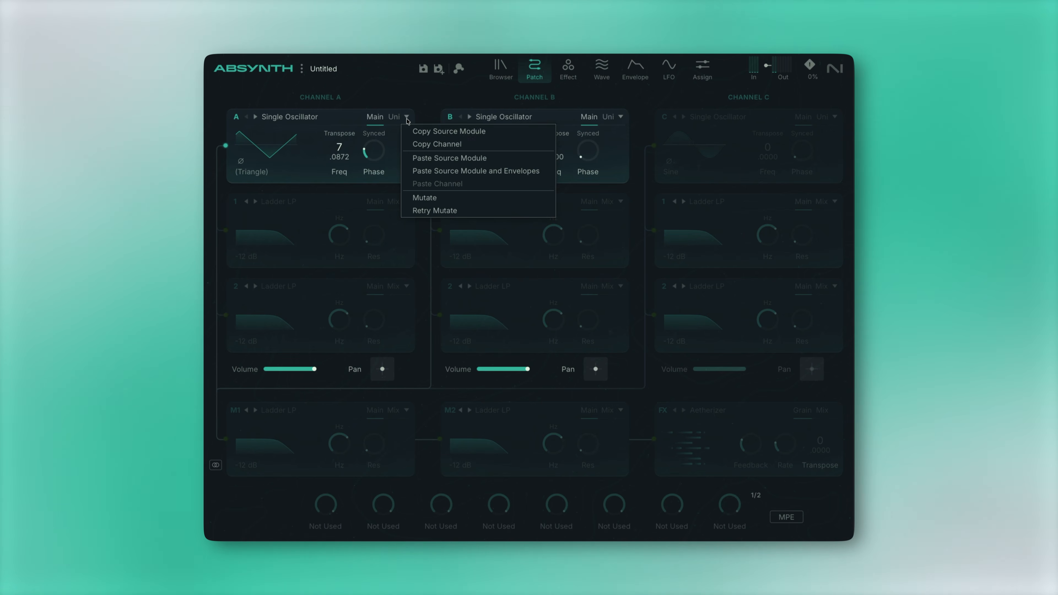
click(424, 132)
click(621, 118)
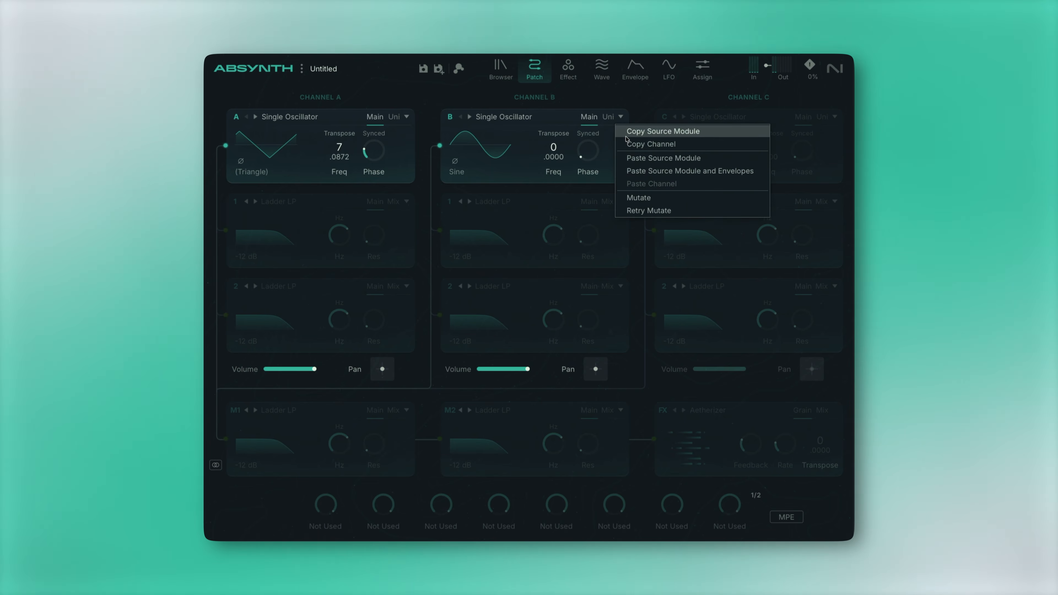
click(641, 161)
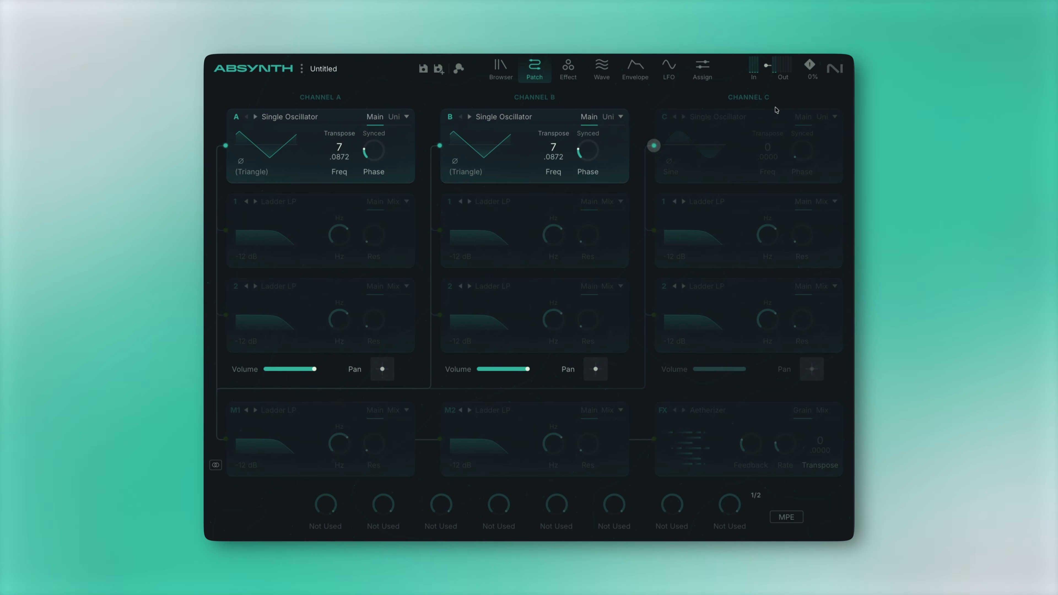
Step: Mutate channel A's source module three times in a row
click(407, 118)
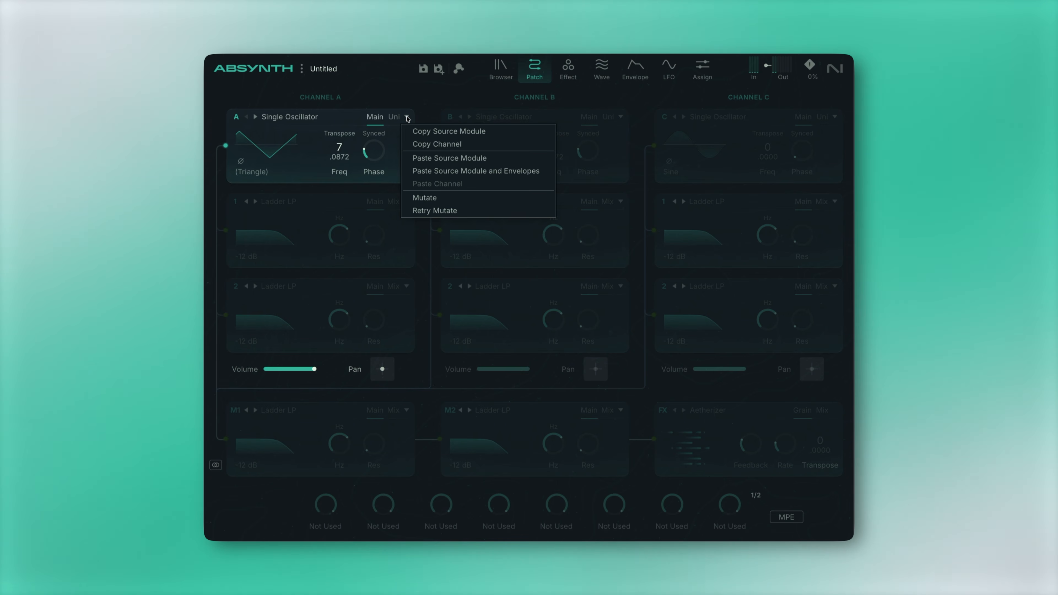
click(441, 197)
click(407, 118)
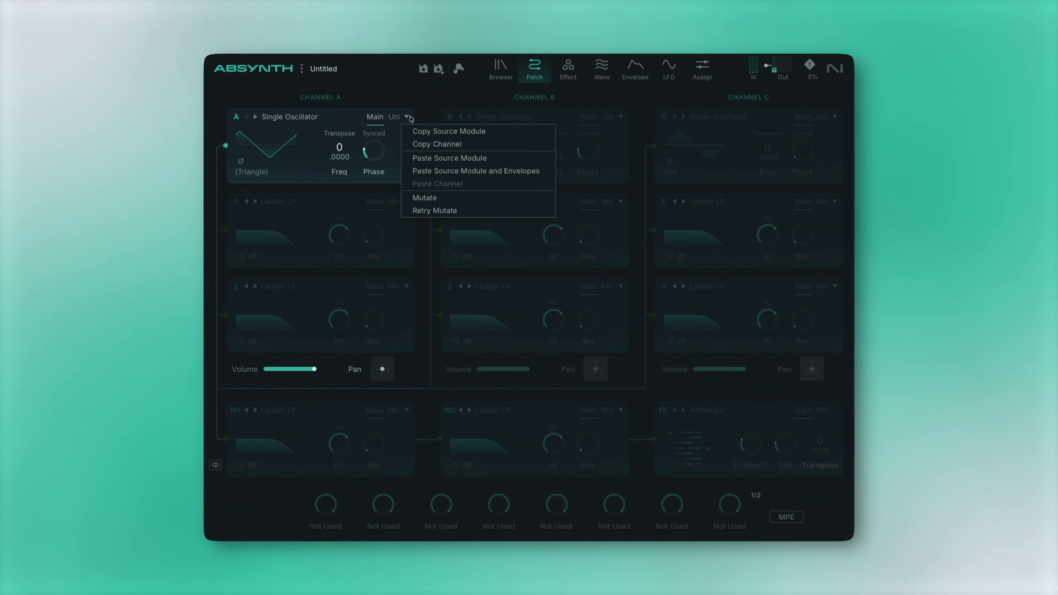
click(430, 198)
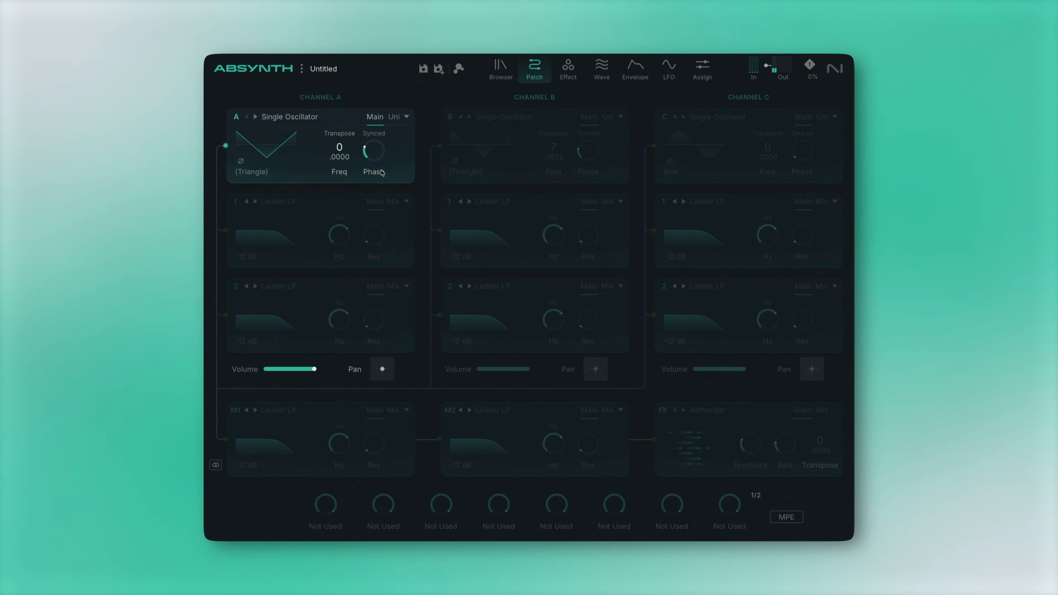
click(408, 119)
click(426, 197)
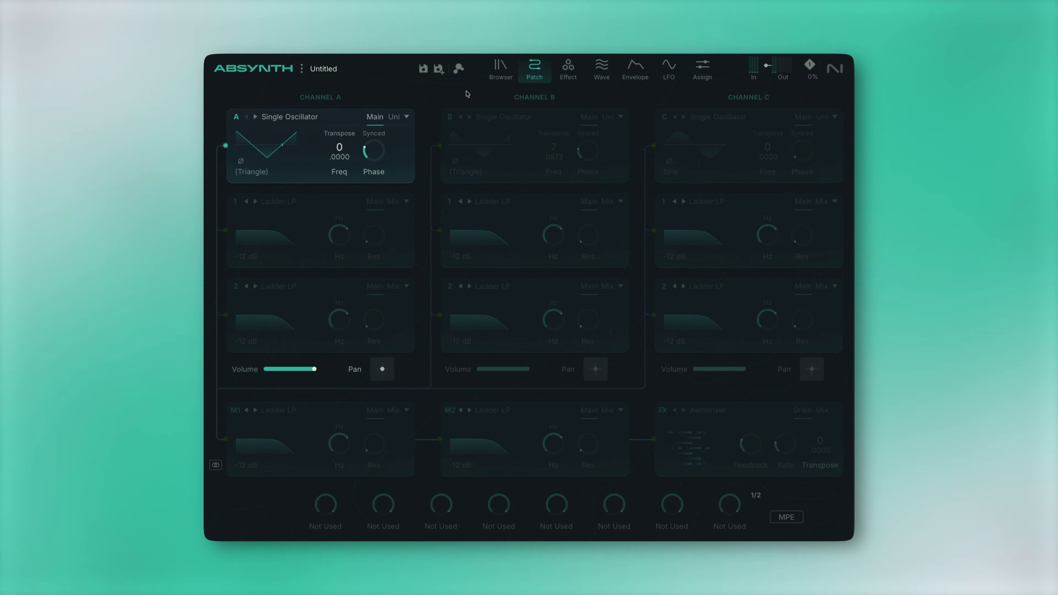
Step: Raise the mutator's Mutation Amount and Random Amount, and mutate channel A's source module with the stronger settings
click(501, 70)
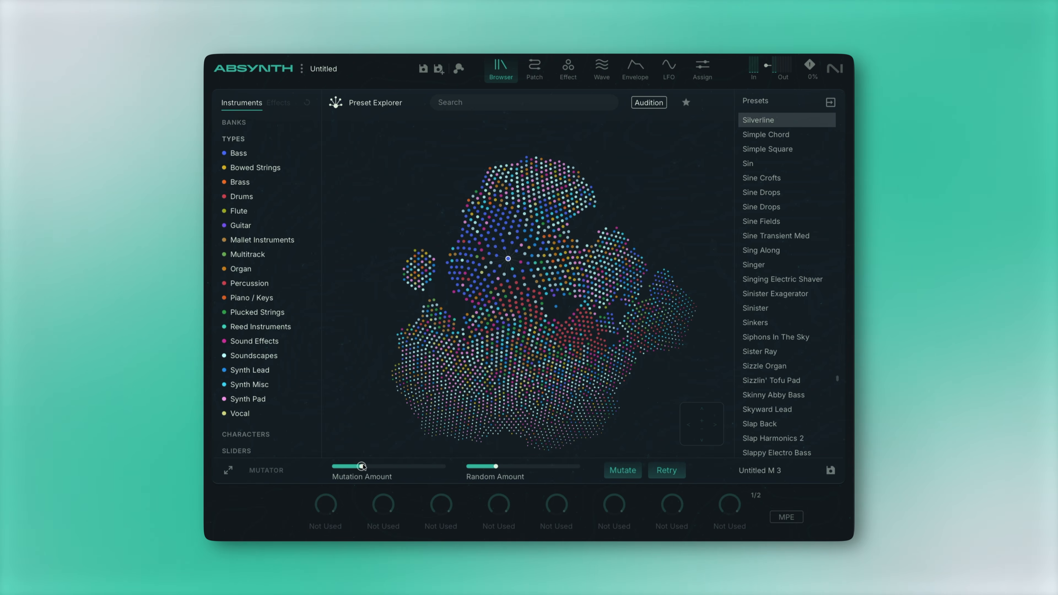
drag(361, 466, 406, 466)
drag(496, 467, 556, 467)
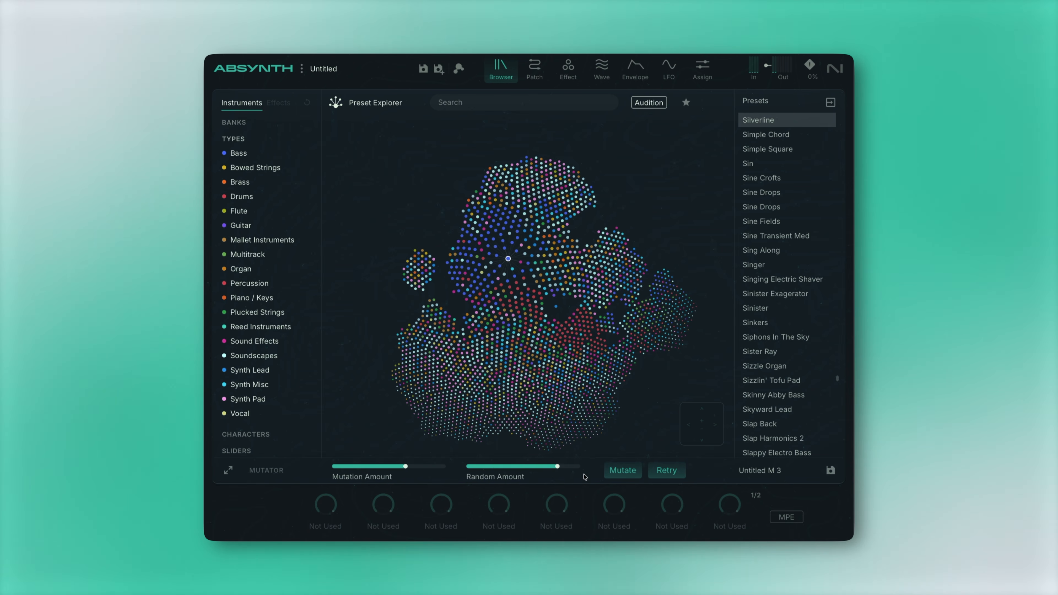
click(535, 68)
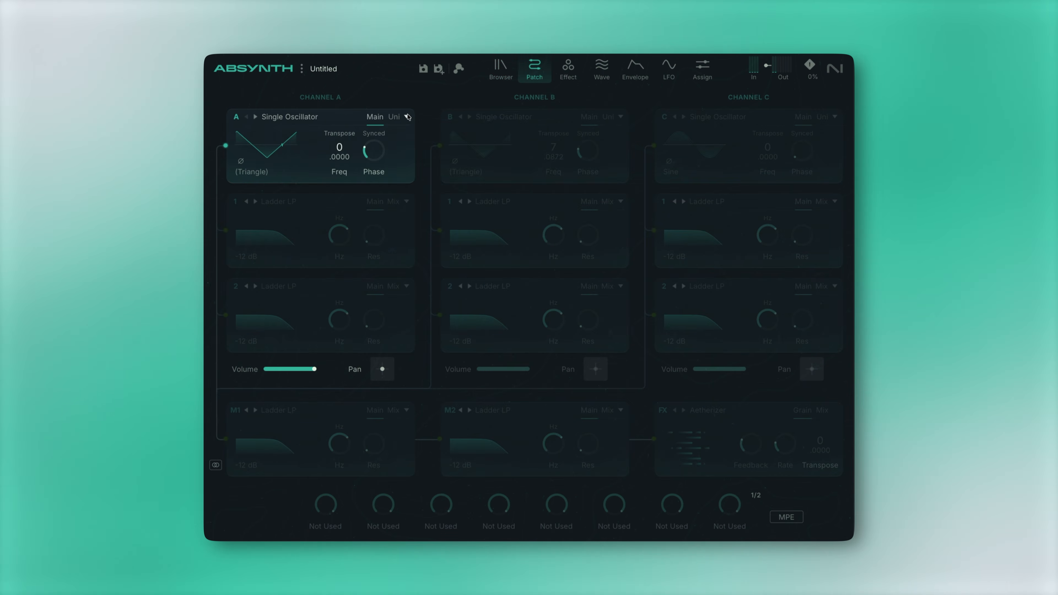
click(407, 117)
click(420, 198)
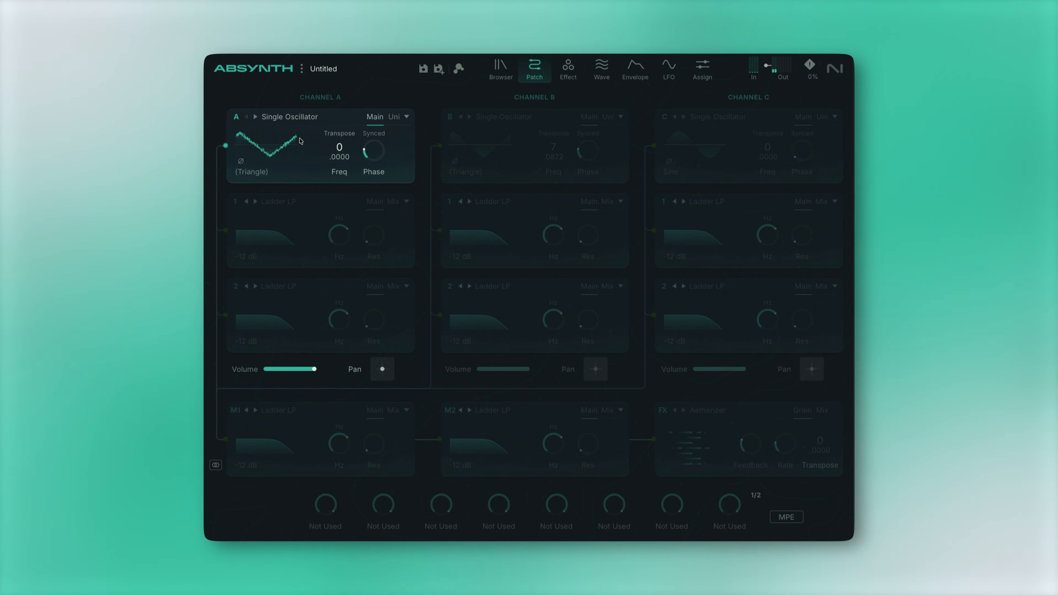
Step: Set channel A's unison Voices to 6 and mutate the source module
click(390, 119)
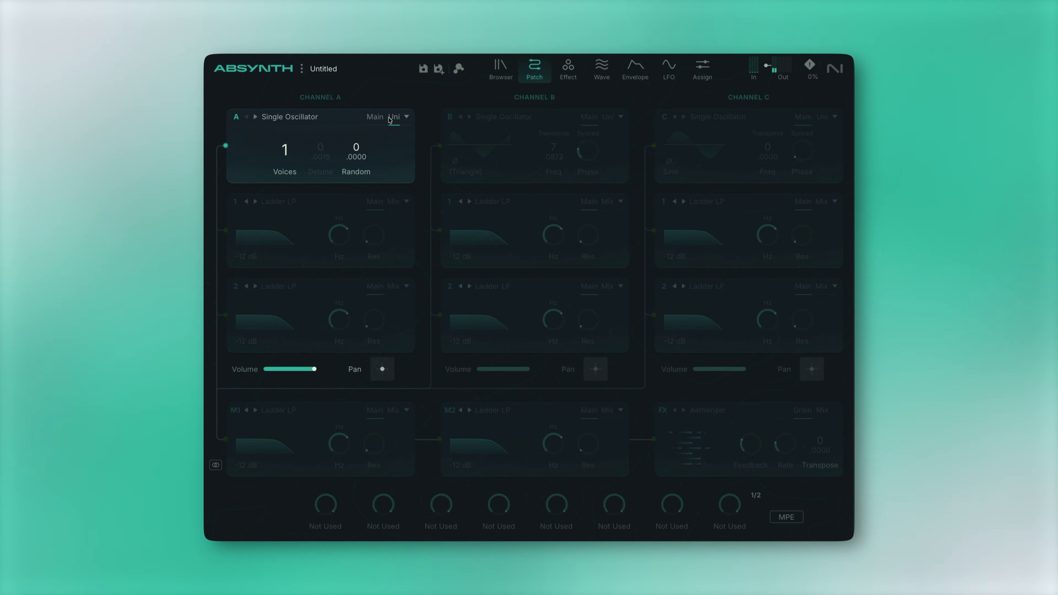
drag(289, 155, 290, 138)
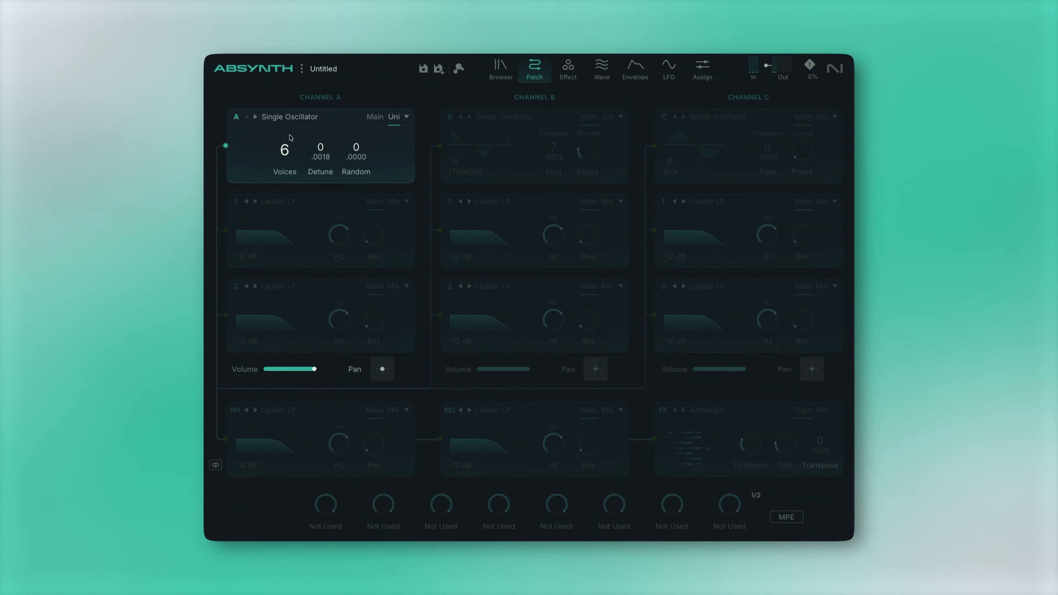
click(405, 117)
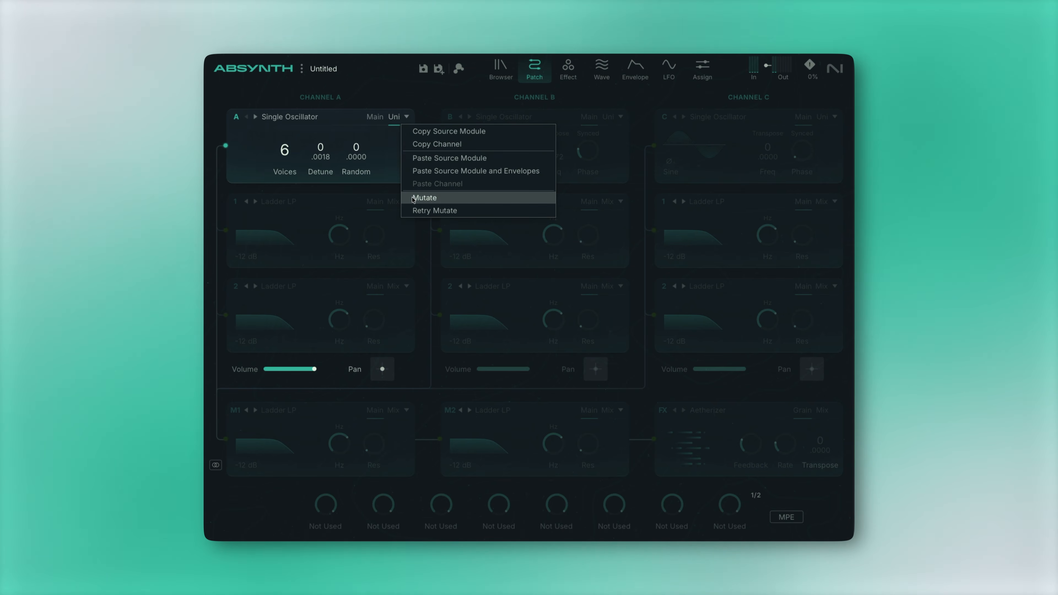
click(414, 199)
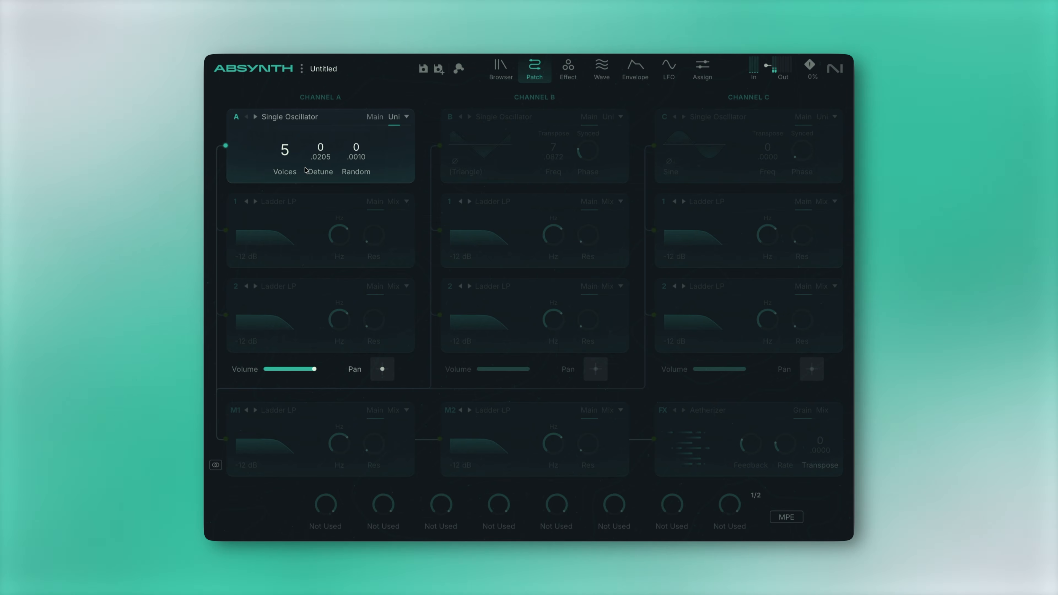
Step: Expand the mutator in the preset browser to examine the mutation history
click(501, 71)
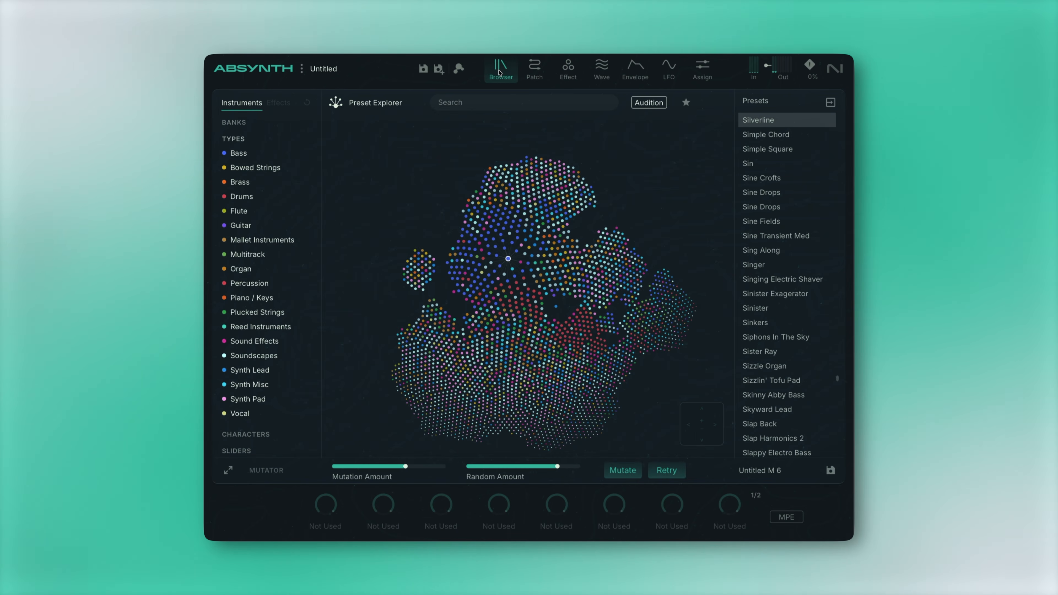
click(228, 471)
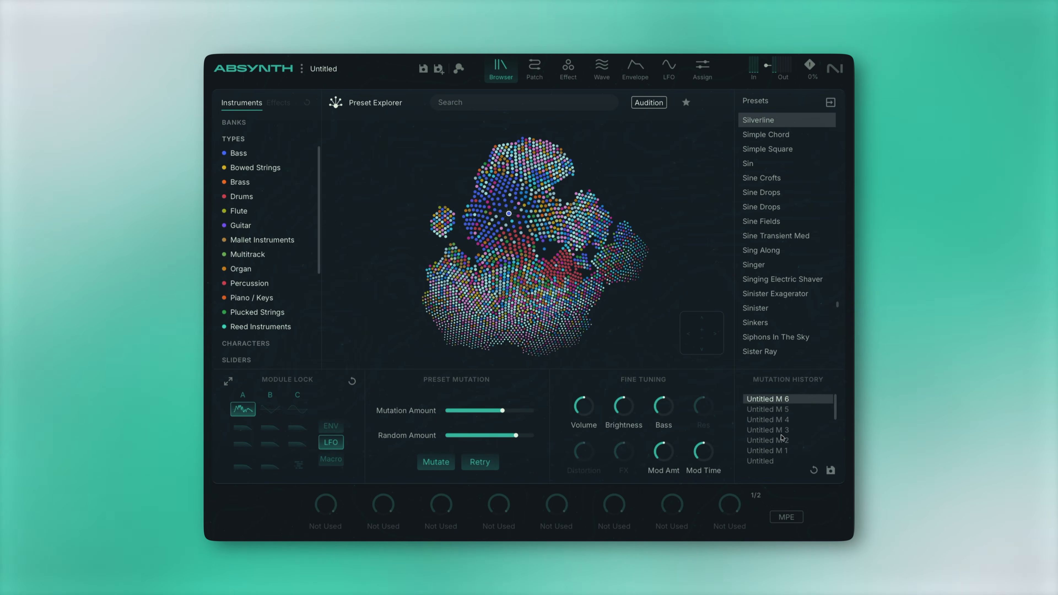
click(534, 69)
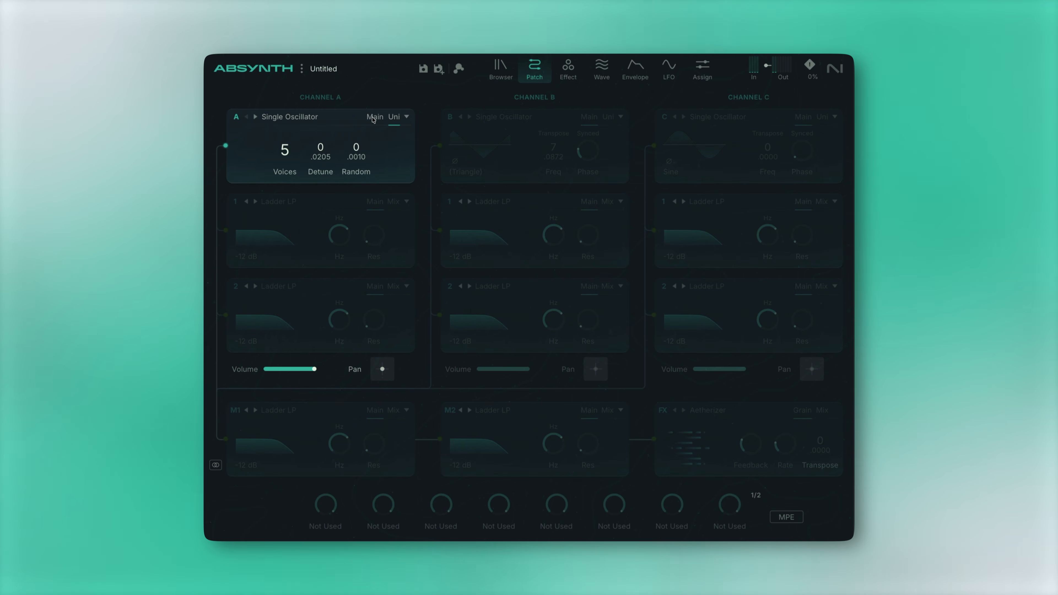
Step: Retry the mutation of channel A's source module, mutate it once more and review the mutation history
click(375, 117)
click(406, 116)
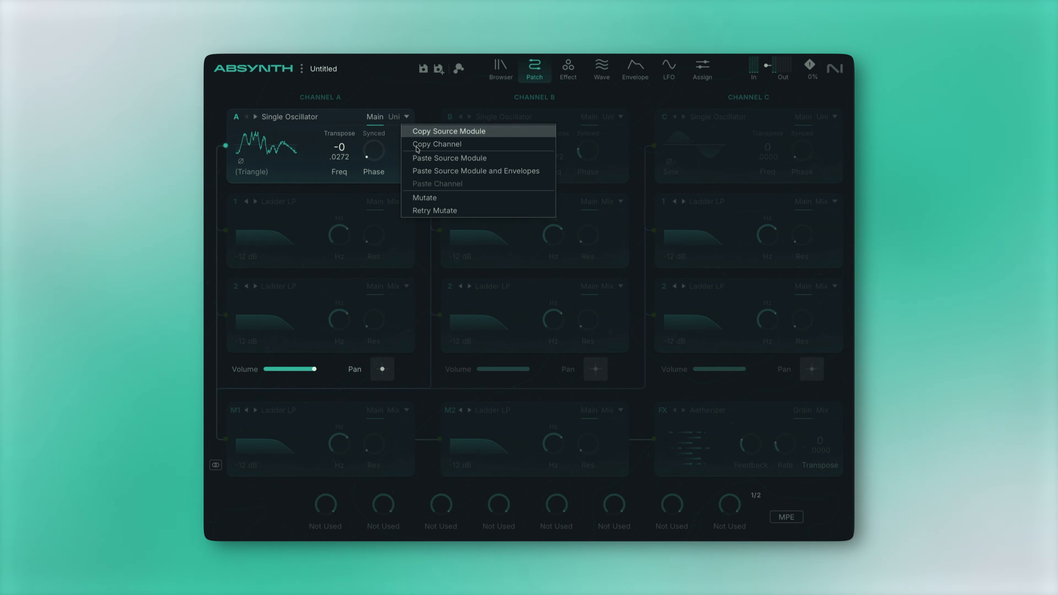
click(462, 215)
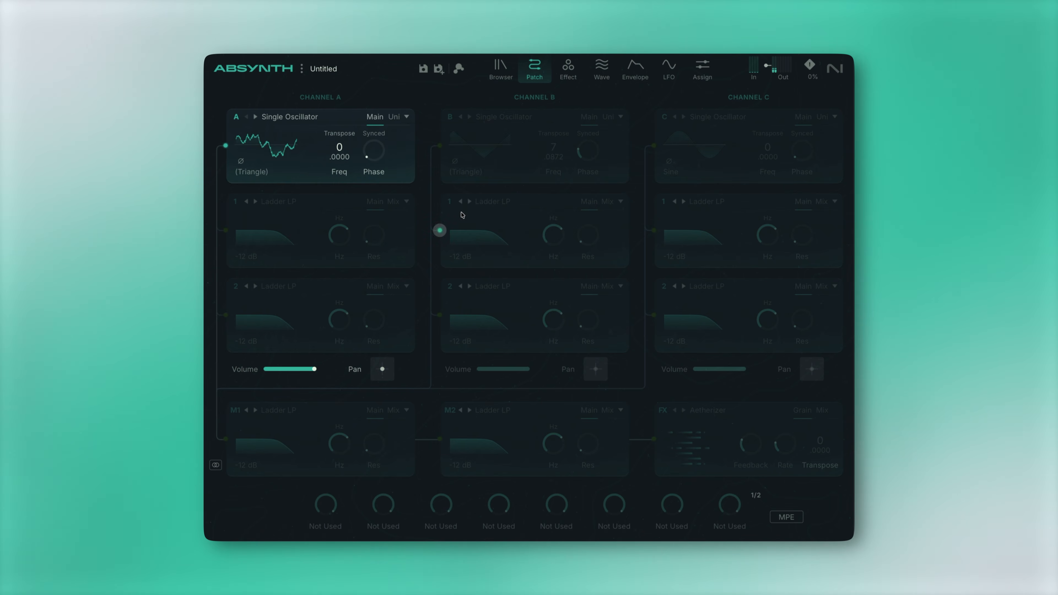
click(406, 116)
click(411, 198)
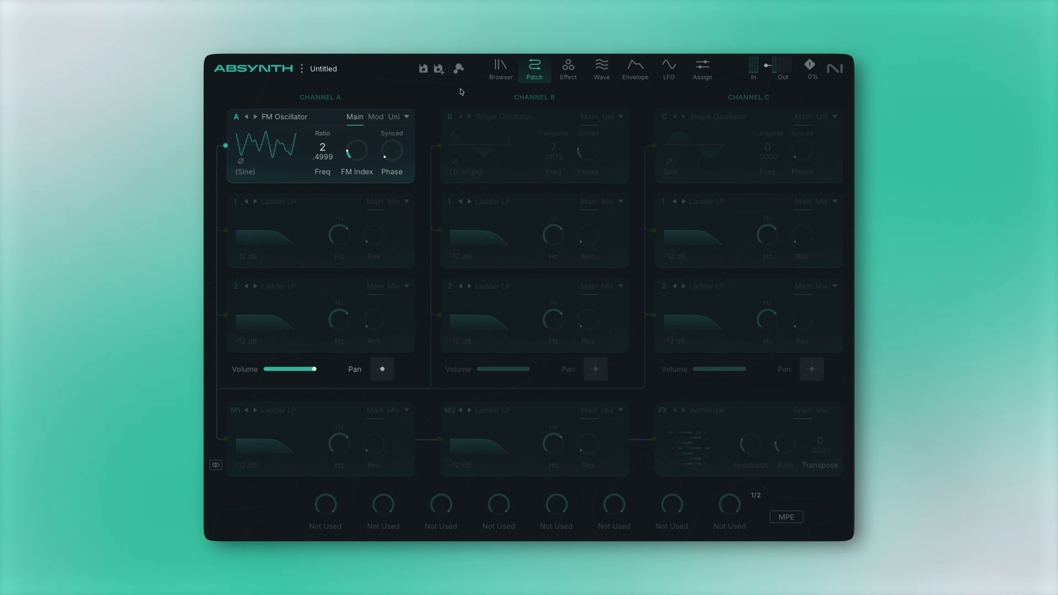
click(494, 69)
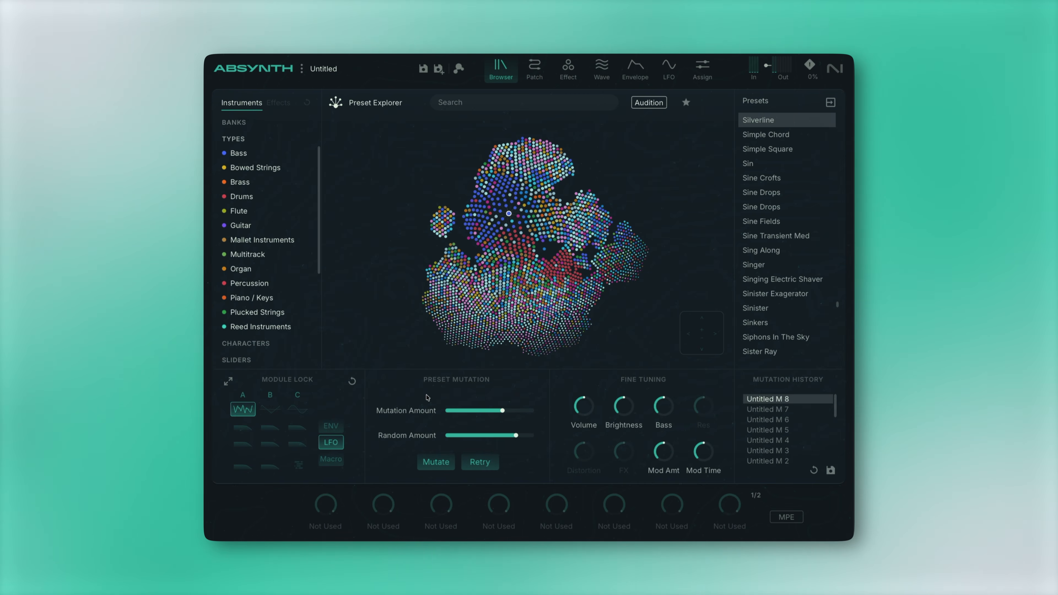
click(534, 68)
Step: Change channel A's source to the Sample Engine and load Glassberg.wav from the 6 - Synth samples
click(325, 117)
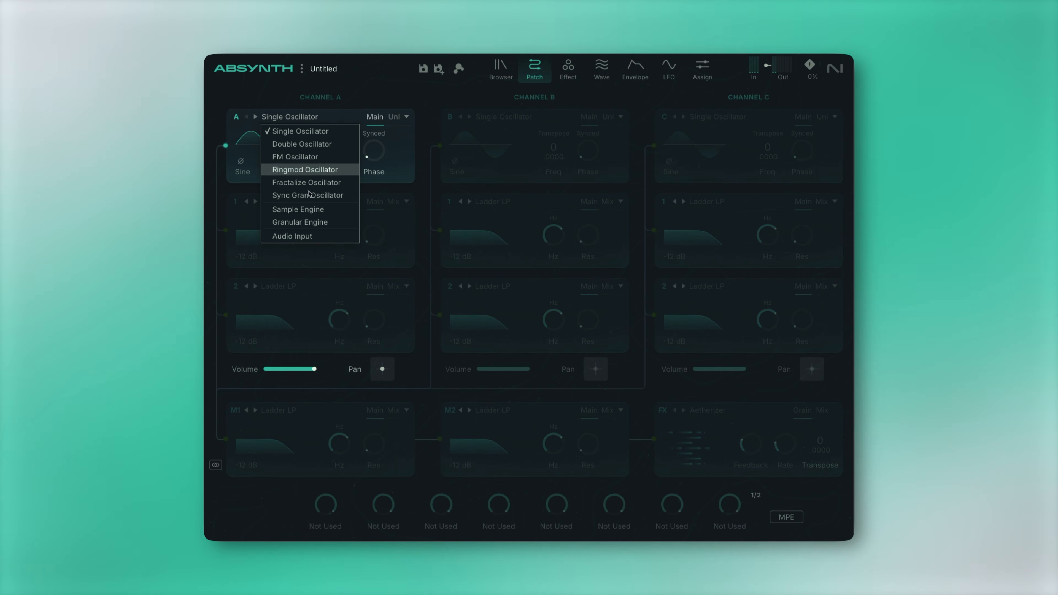
click(338, 210)
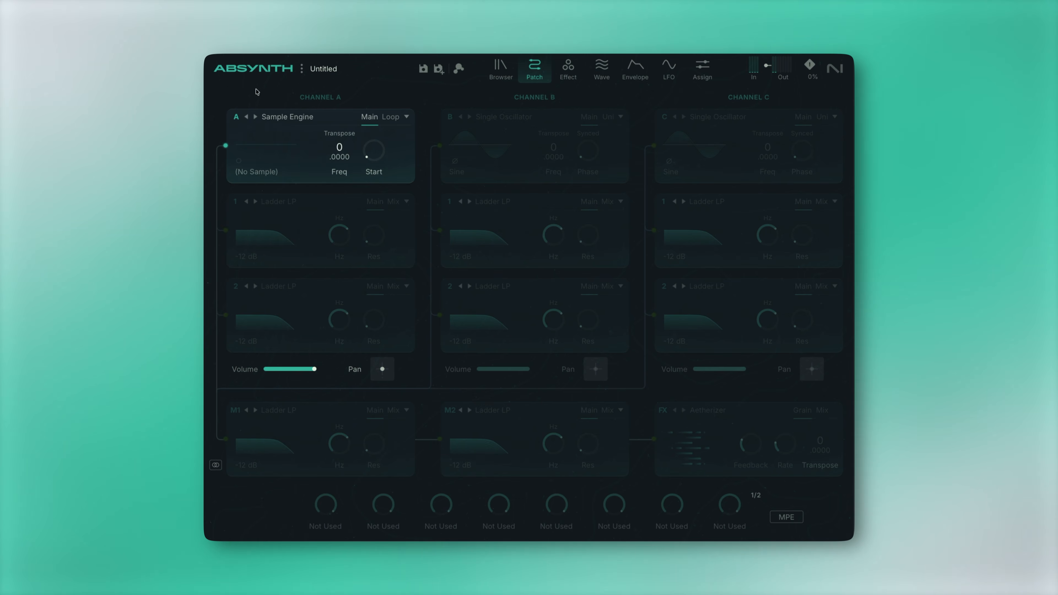
click(257, 172)
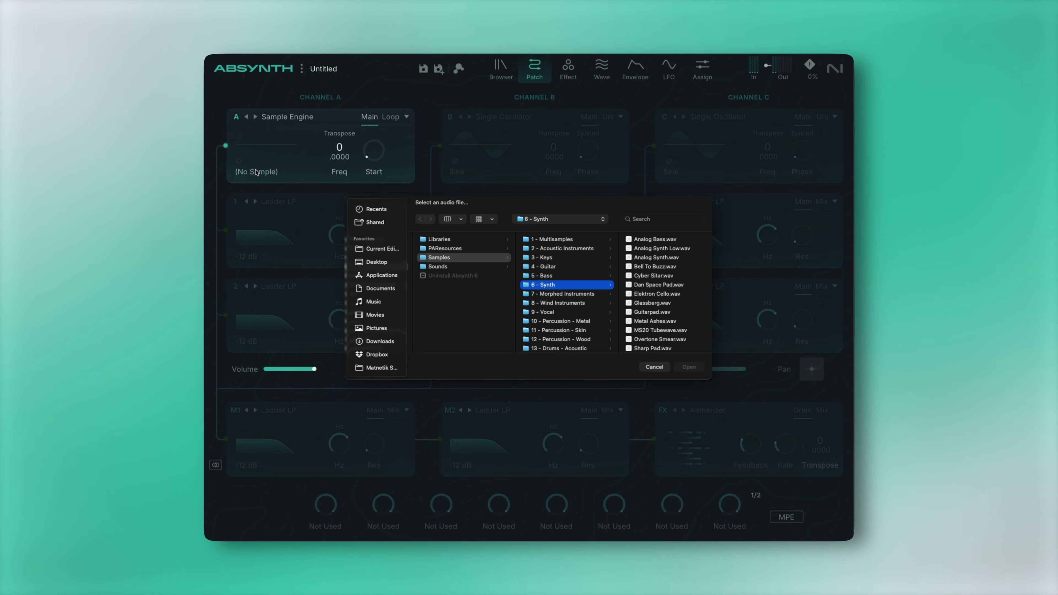
double_click(672, 303)
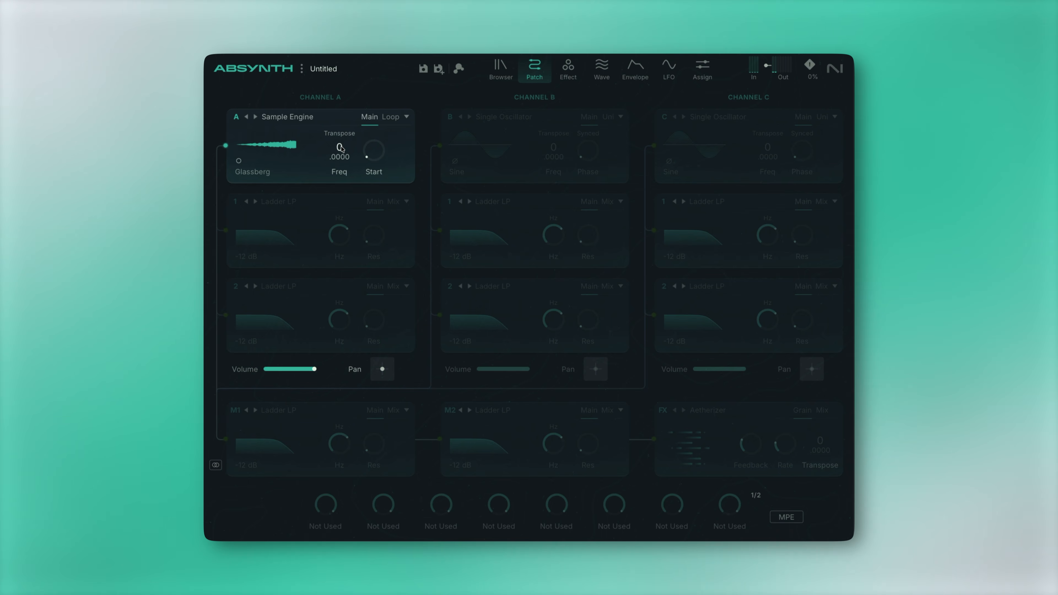
Step: Try out the Transpose and Start controls on channel A's sample
drag(342, 149, 377, 191)
drag(377, 154, 379, 232)
Step: Loop the whole Glassberg sample, switch to Loop Edit and move the loop region to 154635–198735
click(391, 117)
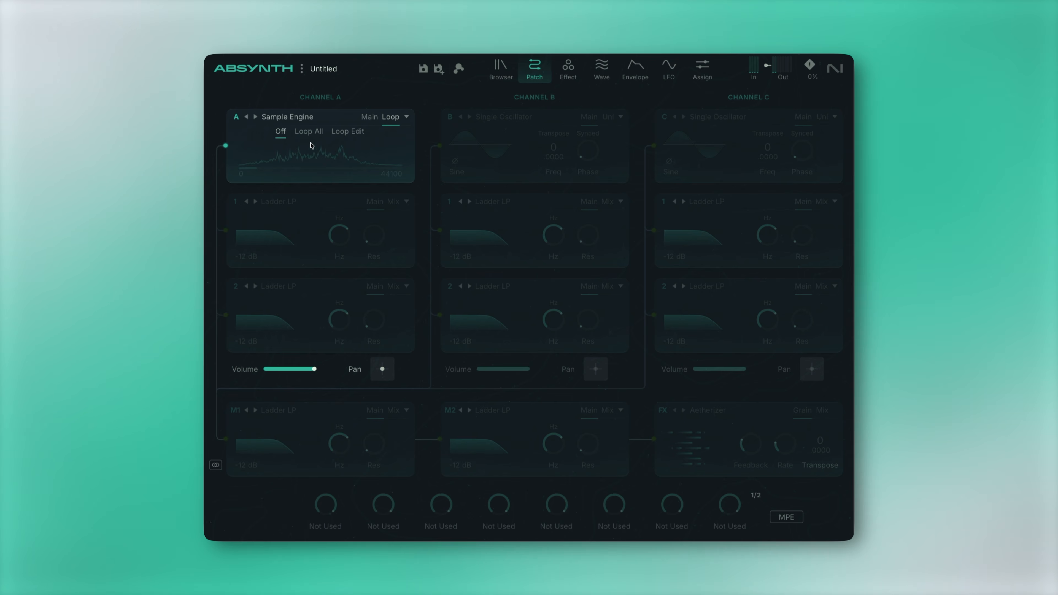
click(311, 132)
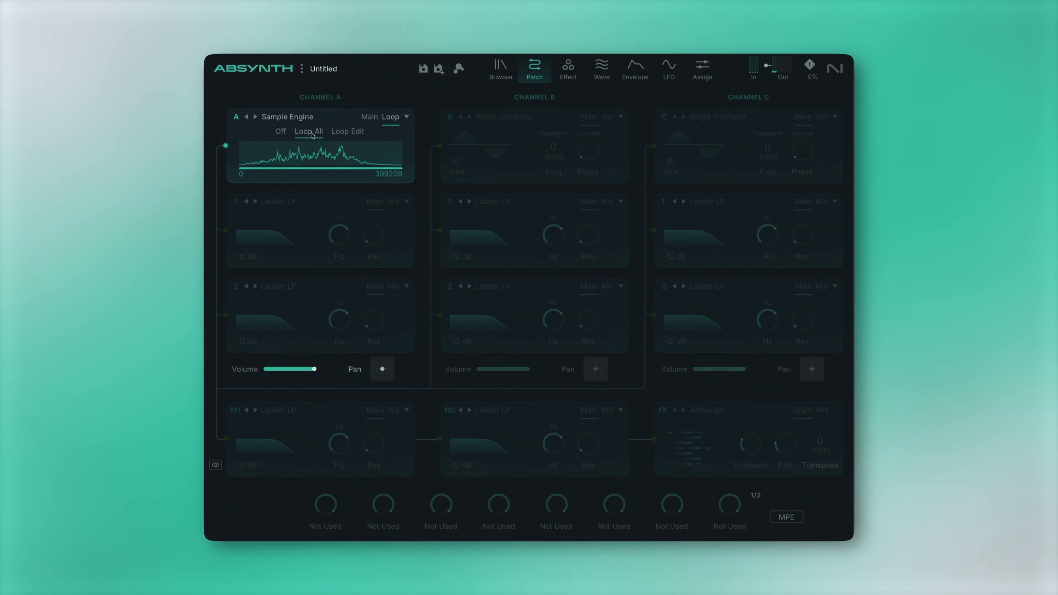
click(342, 135)
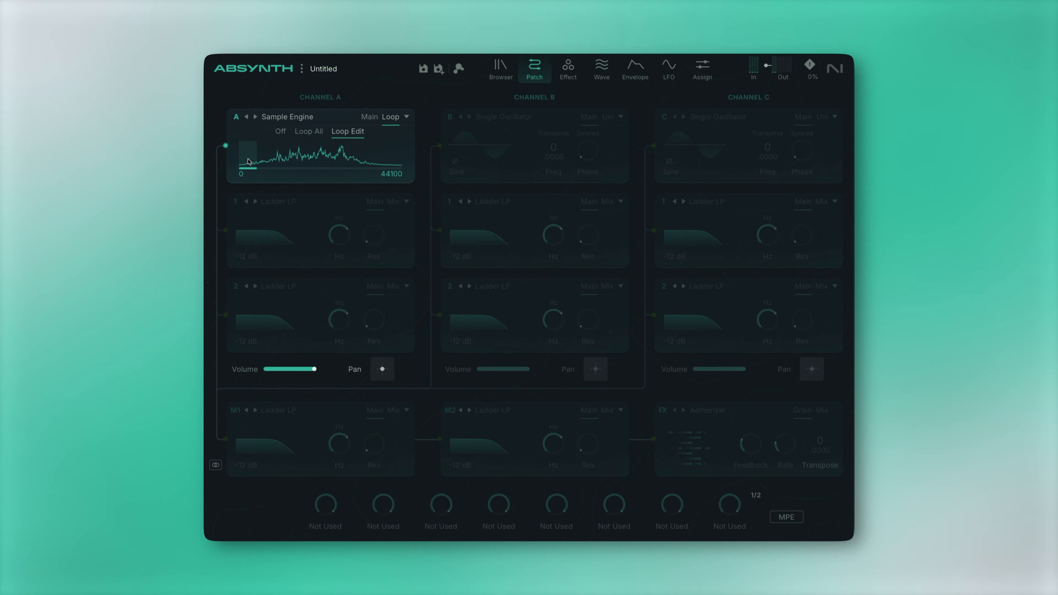
drag(248, 161, 311, 161)
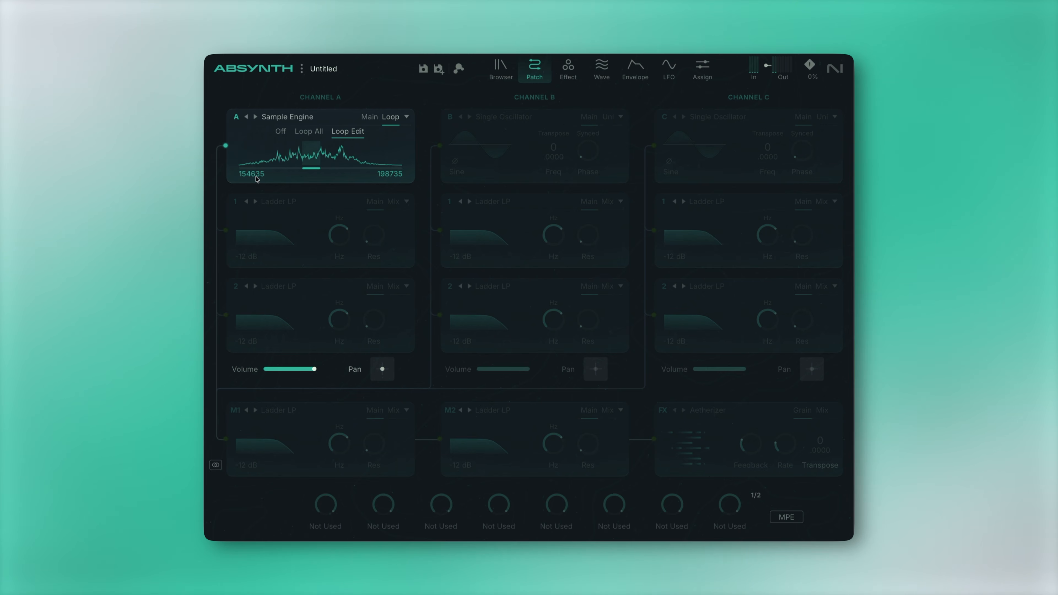
Step: Place the edited loop region over the last part of the sample, from about 243878 to 399209
click(369, 117)
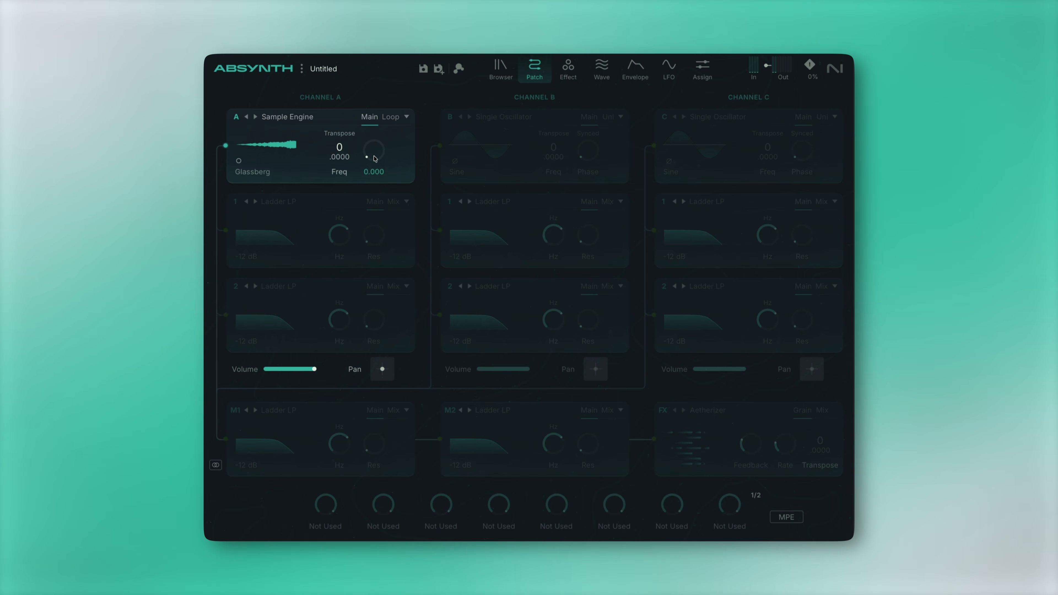
click(390, 117)
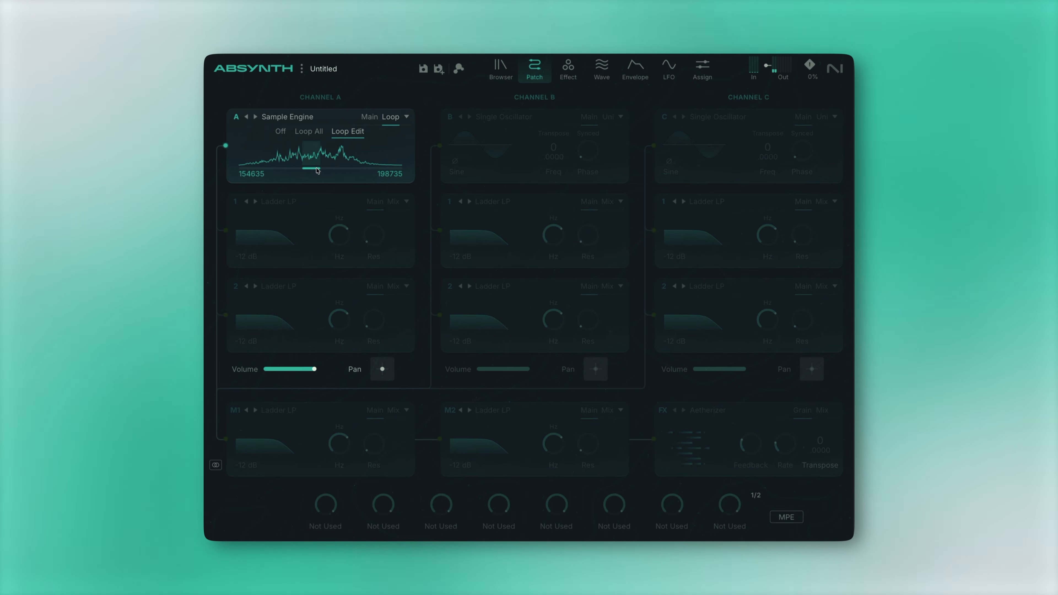
mouse_move(320, 169)
mouse_down()
mouse_move(299, 179)
mouse_move(316, 180)
mouse_move(315, 159)
mouse_move(348, 159)
mouse_move(339, 184)
mouse_move(394, 179)
mouse_up()
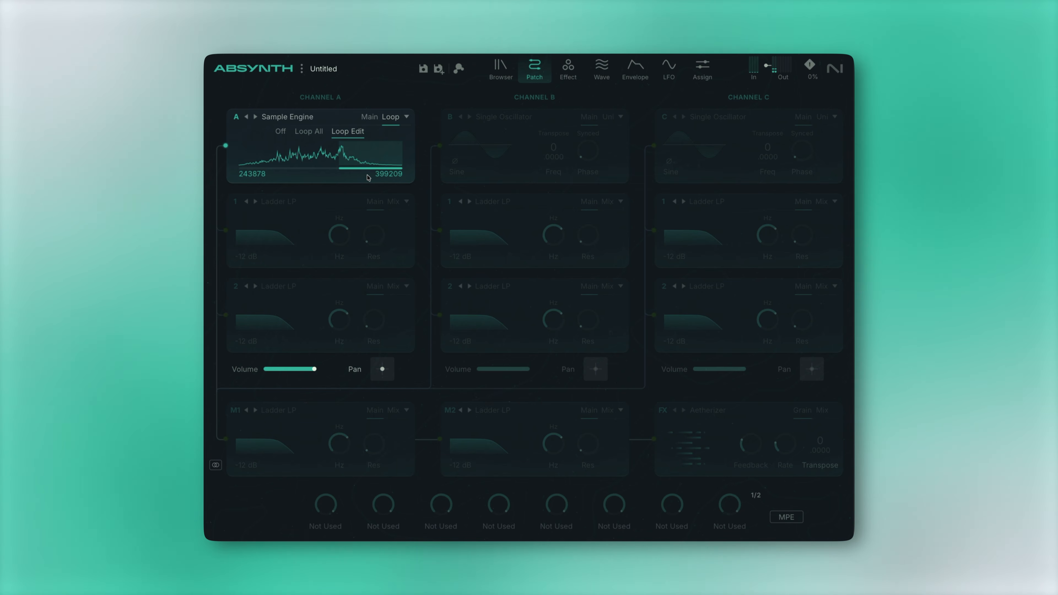
click(370, 117)
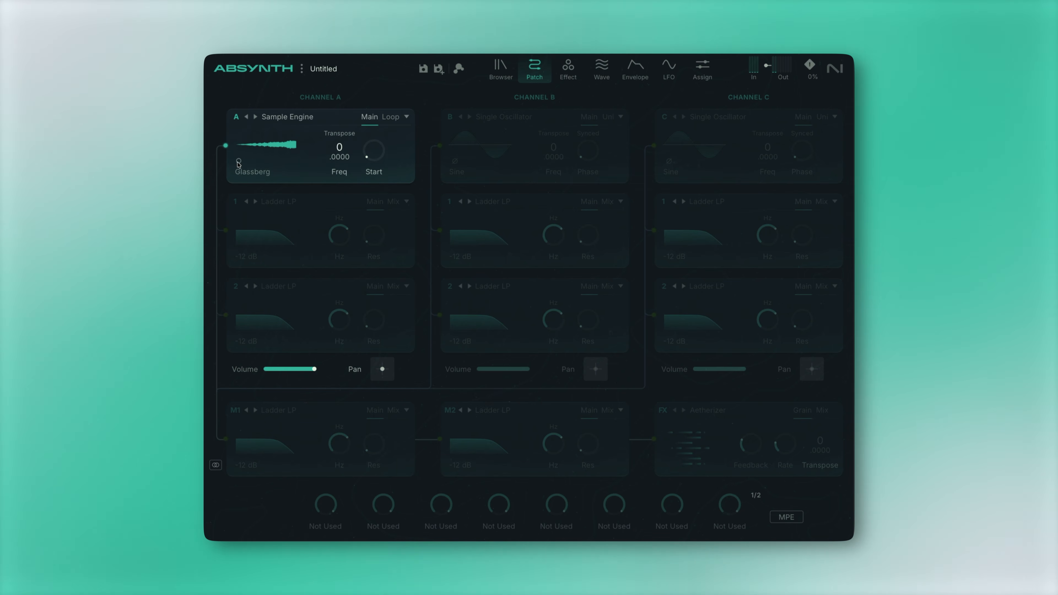
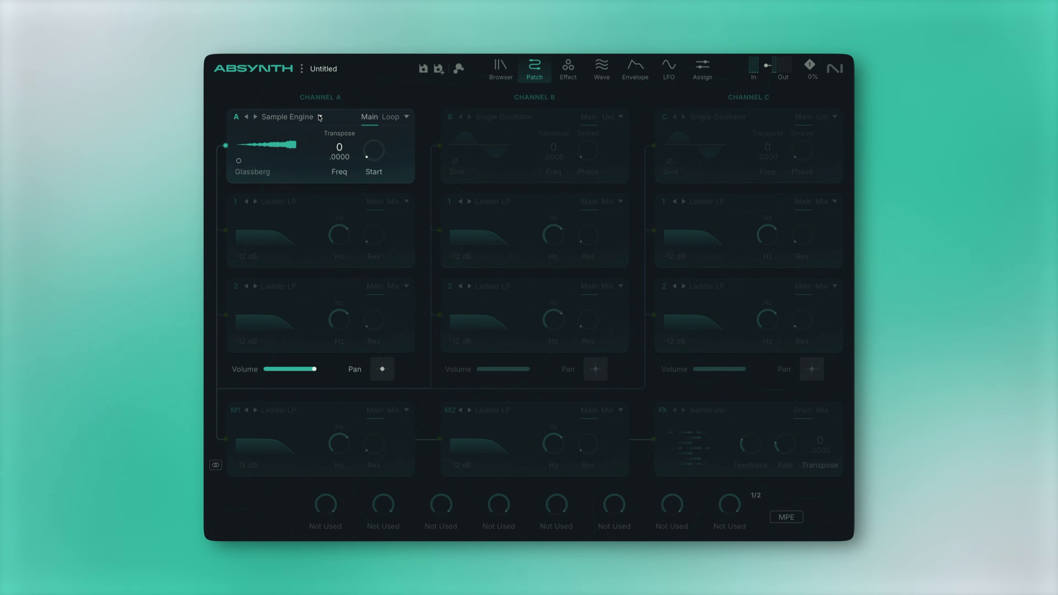
Step: Change channel A's source to the Granular Engine and load Analog Synth.wav from the 6 - Synth samples
click(288, 116)
click(333, 223)
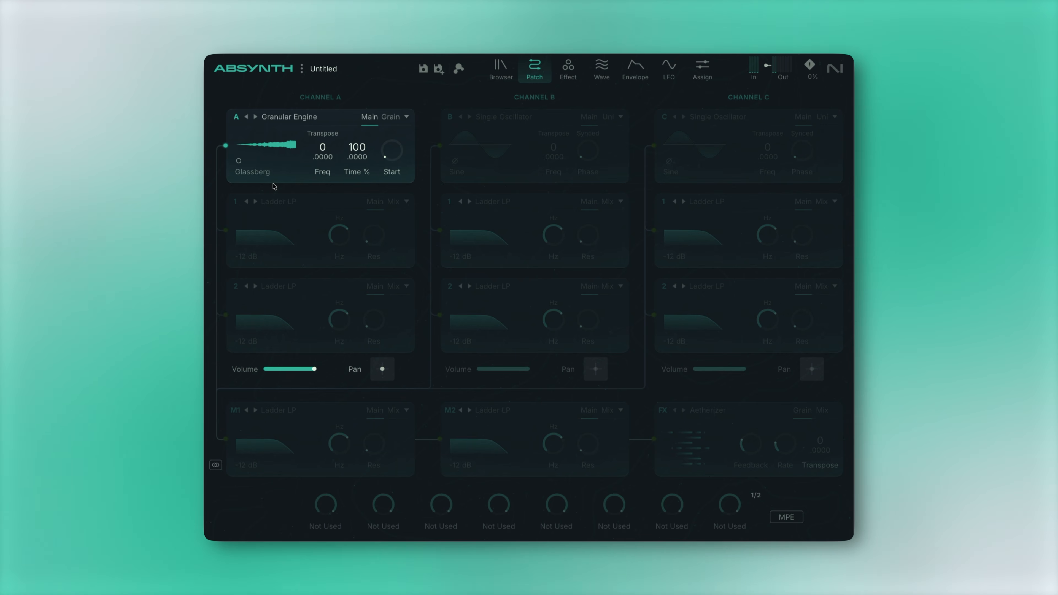
click(254, 172)
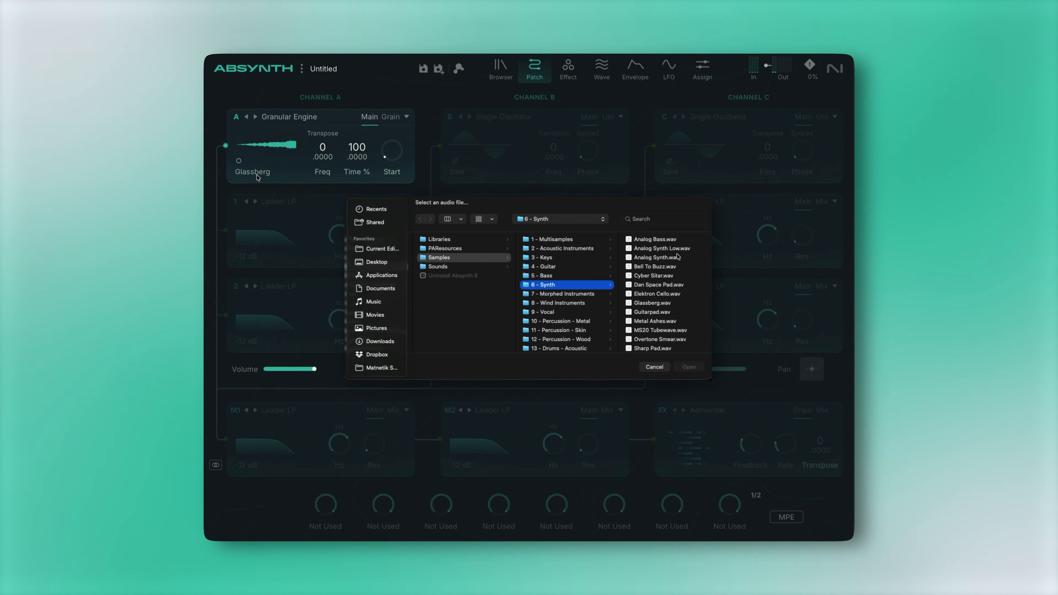
key(Return)
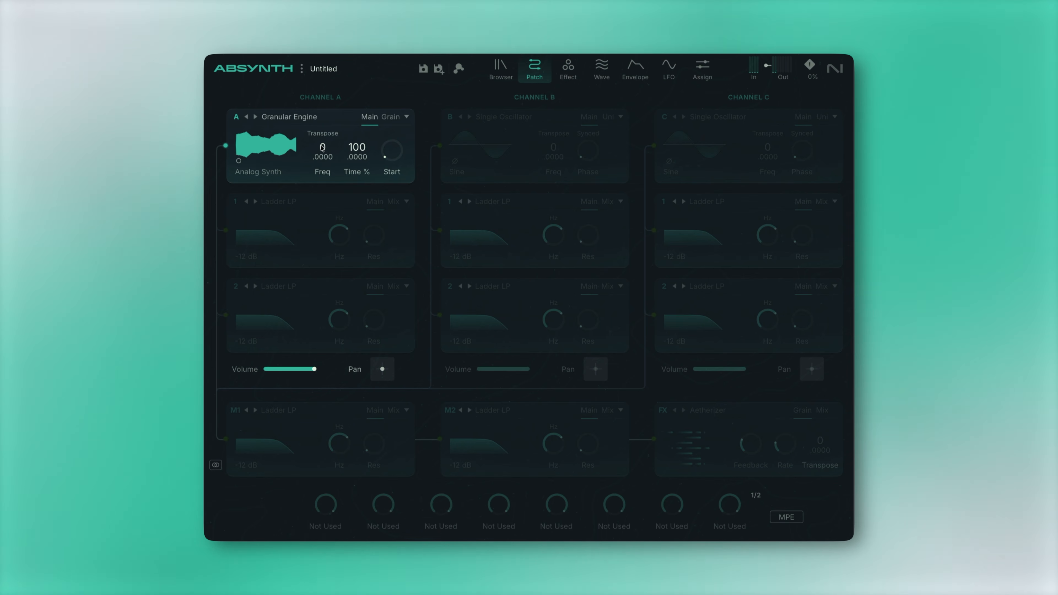
Step: Try very slow and very fast Time % settings on channel A's Granular Engine and reset the value to 100
mouse_move(322, 146)
mouse_down()
mouse_move(324, 120)
mouse_move(324, 156)
mouse_move(331, 148)
mouse_up()
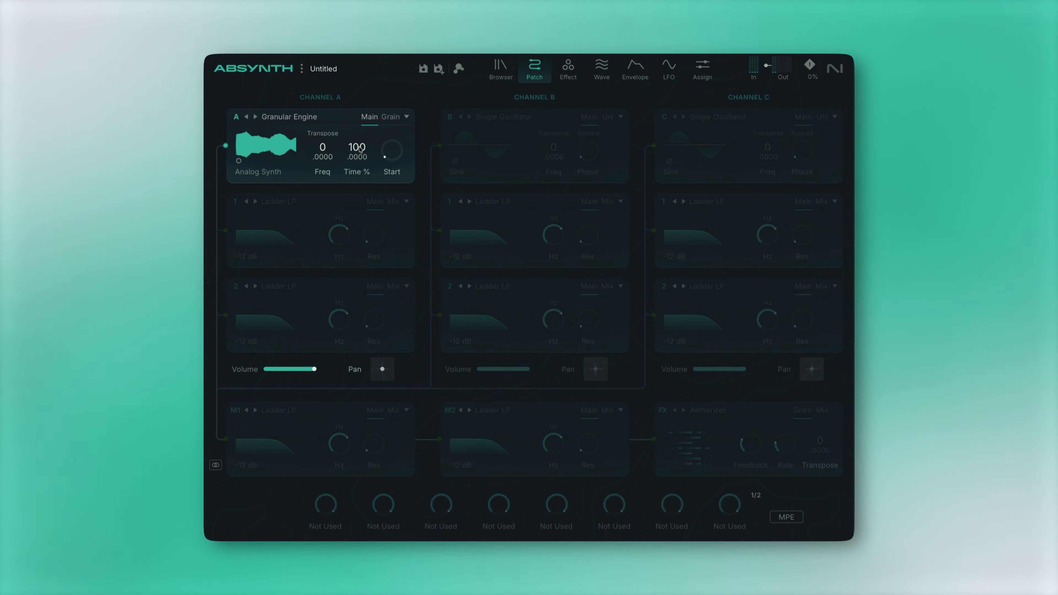
drag(360, 149, 368, 239)
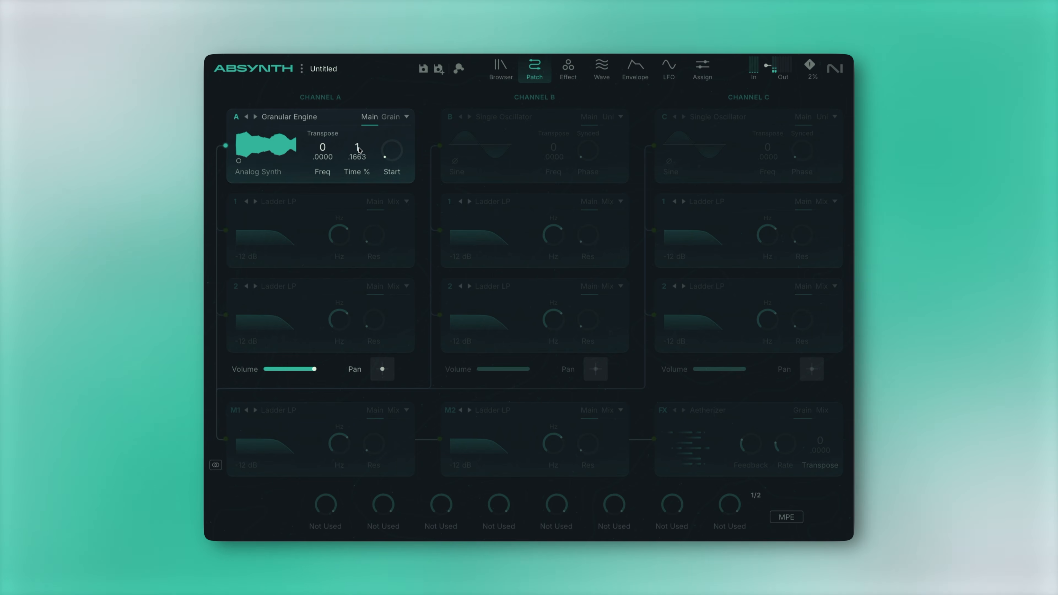
drag(359, 148, 367, 58)
drag(350, 151, 354, 37)
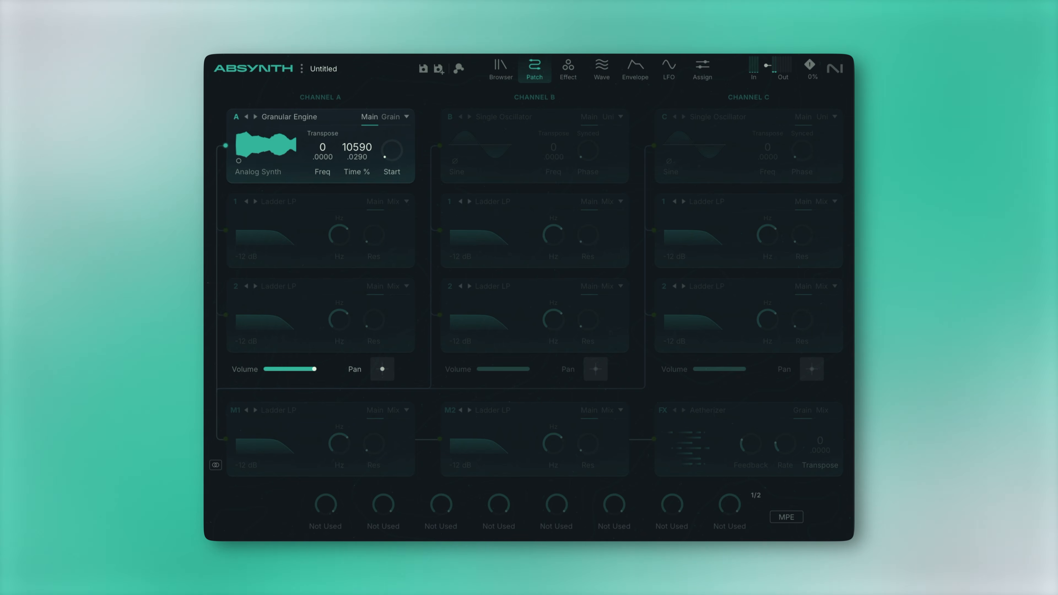
drag(357, 148, 357, 172)
double_click(358, 148)
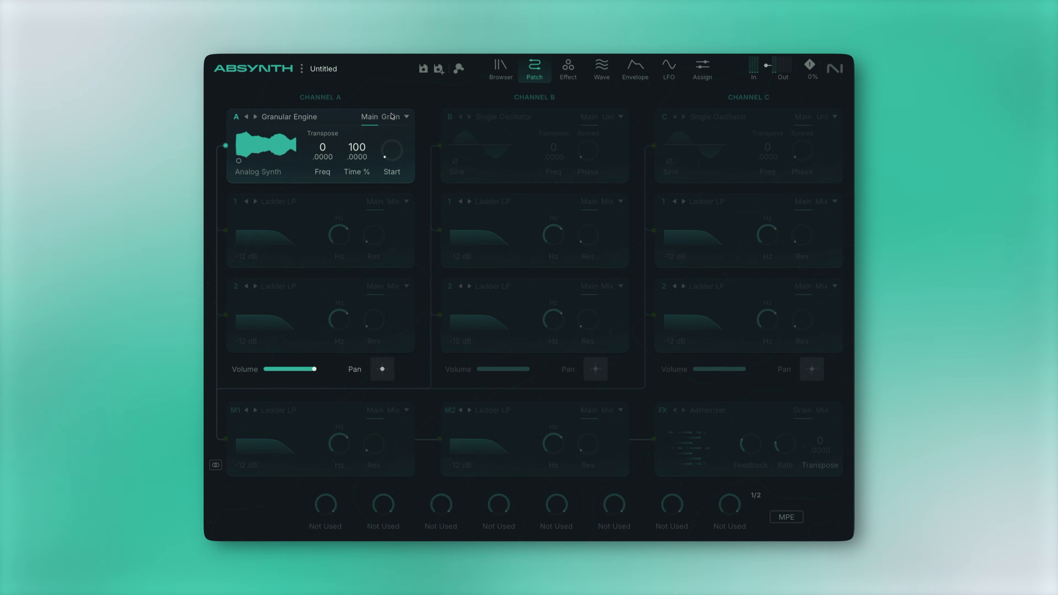
Step: Examine the Density, Grain Size and Time, Freq and Amp Jitter settings of channel A's Granular Engine
click(392, 117)
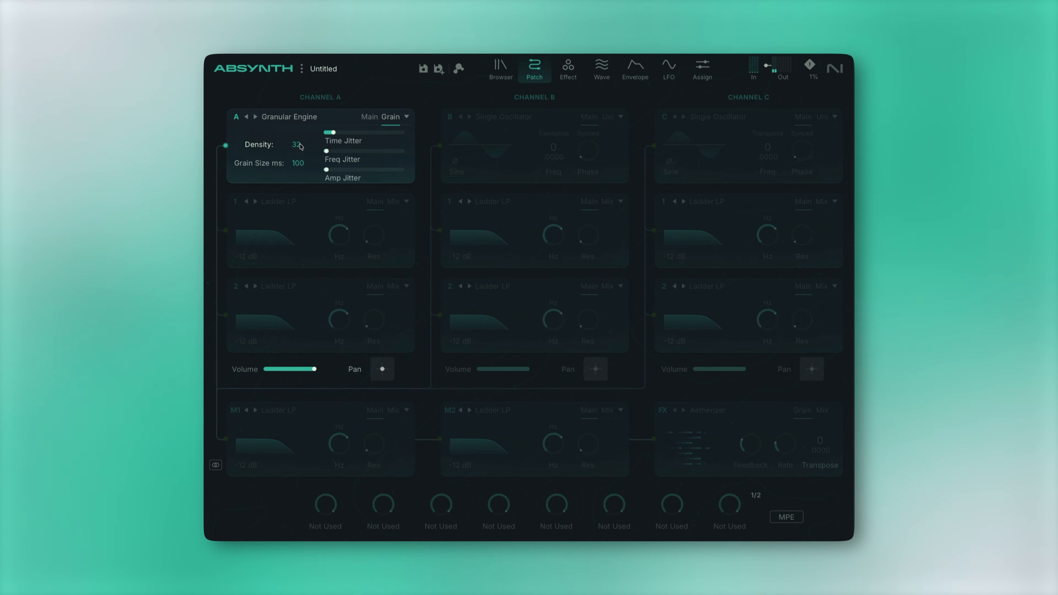
drag(301, 132, 301, 165)
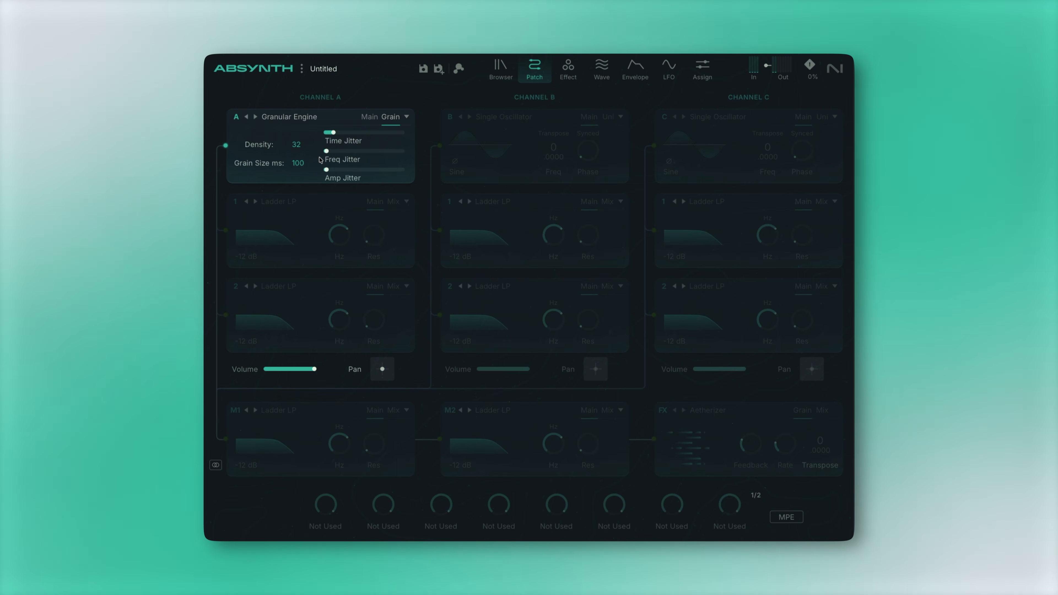
mouse_move(327, 157)
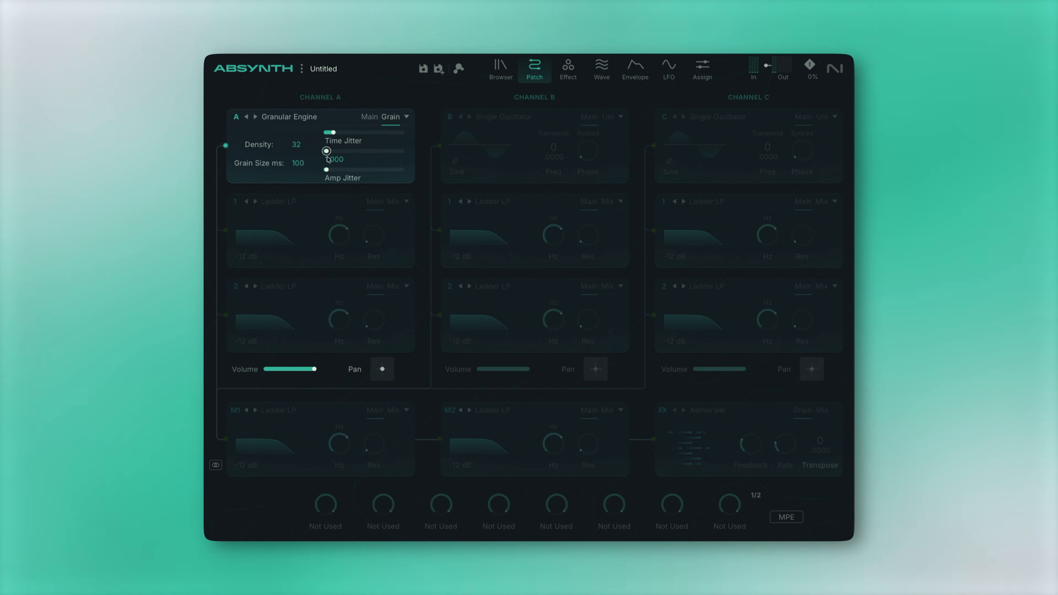
mouse_move(326, 176)
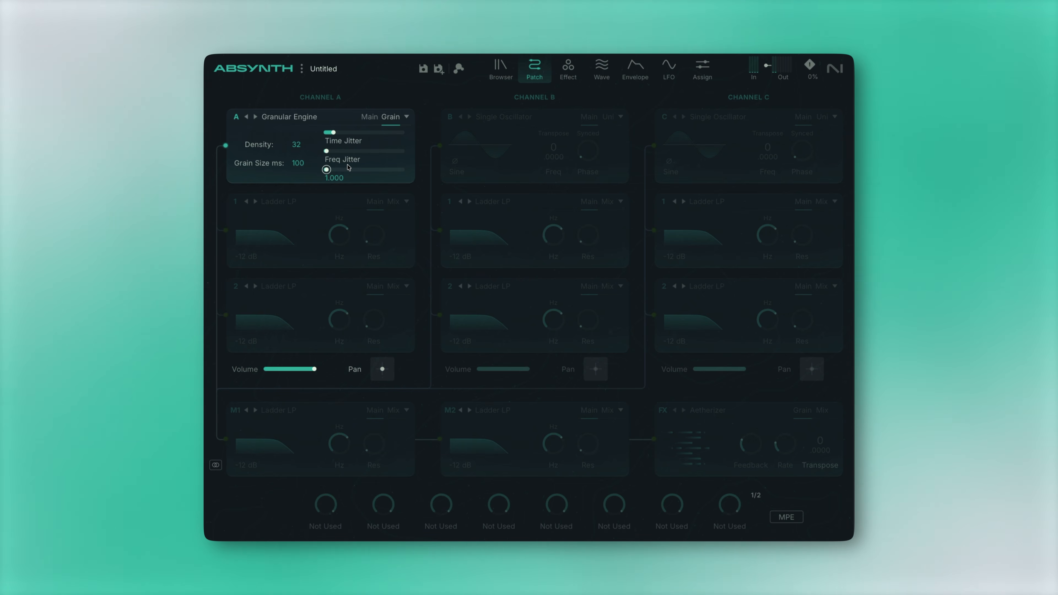
mouse_move(361, 142)
Step: Load the Women Ah sample from 9 - Vocal into the Granular Engine and lower Time % to about 17
click(369, 117)
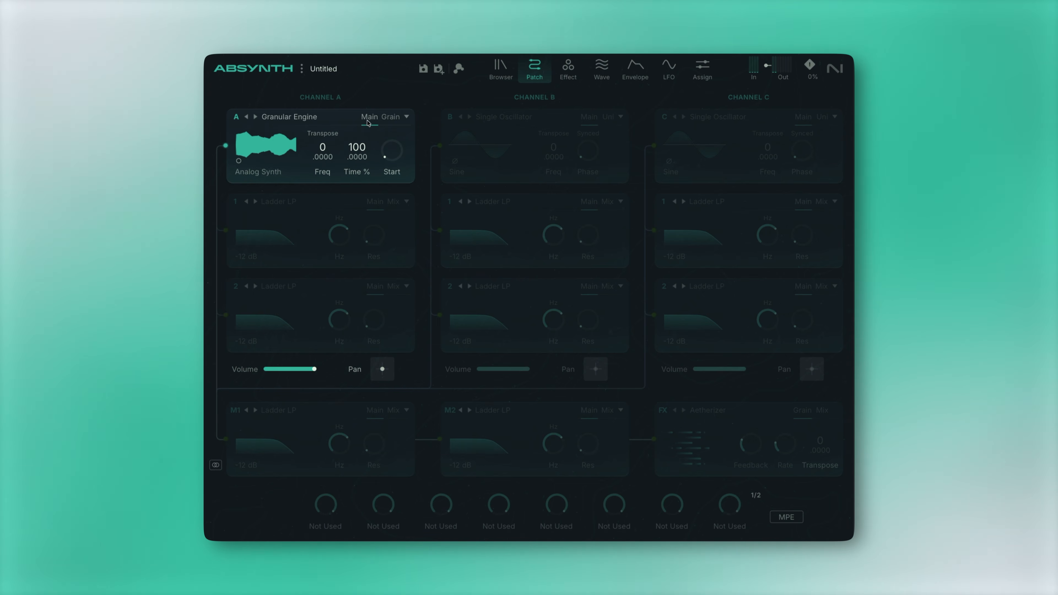
click(276, 174)
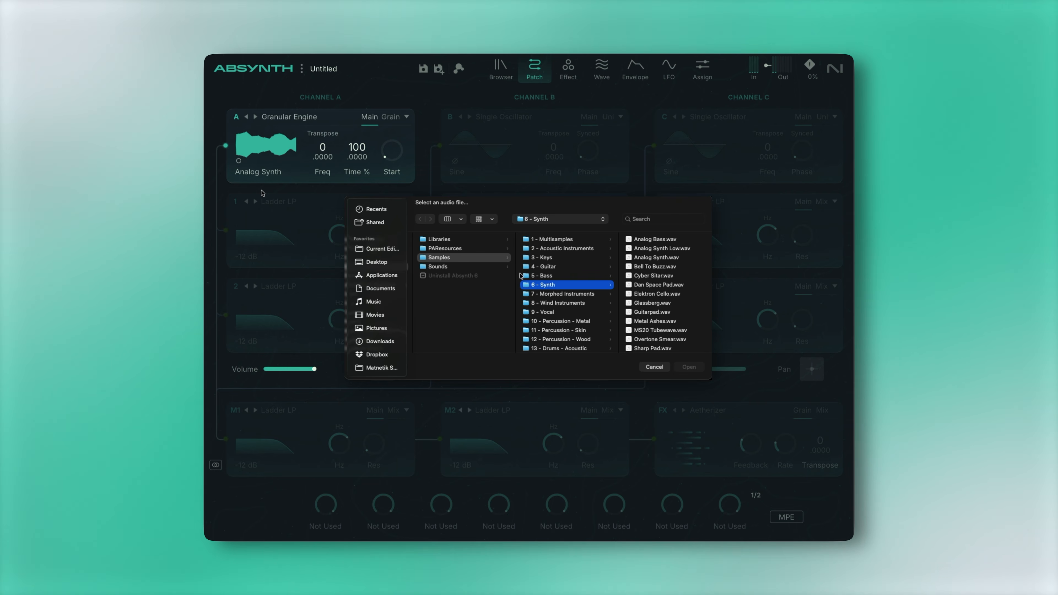
click(568, 312)
double_click(644, 303)
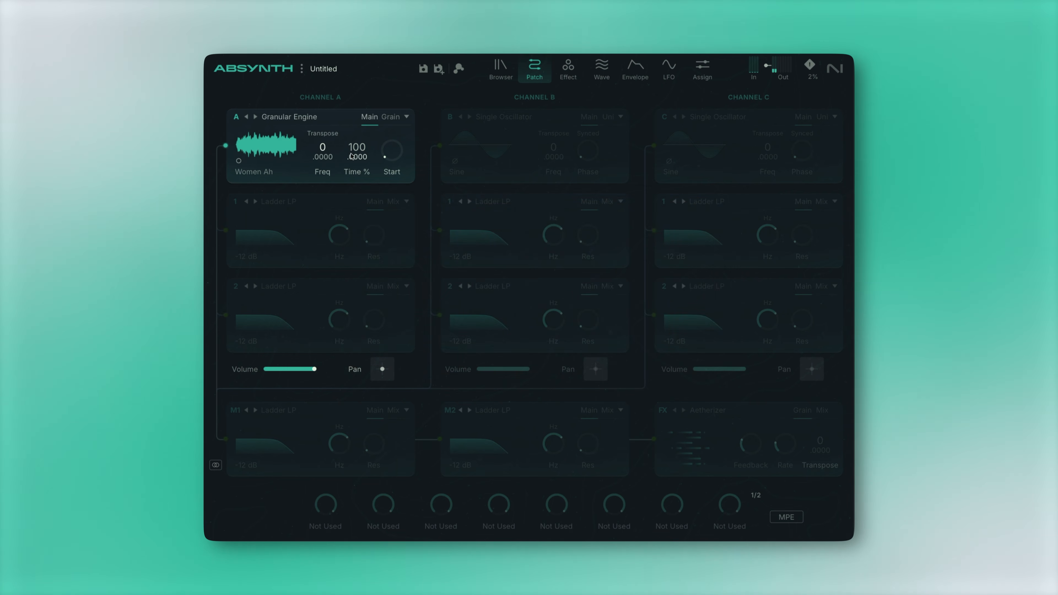
drag(353, 152, 359, 194)
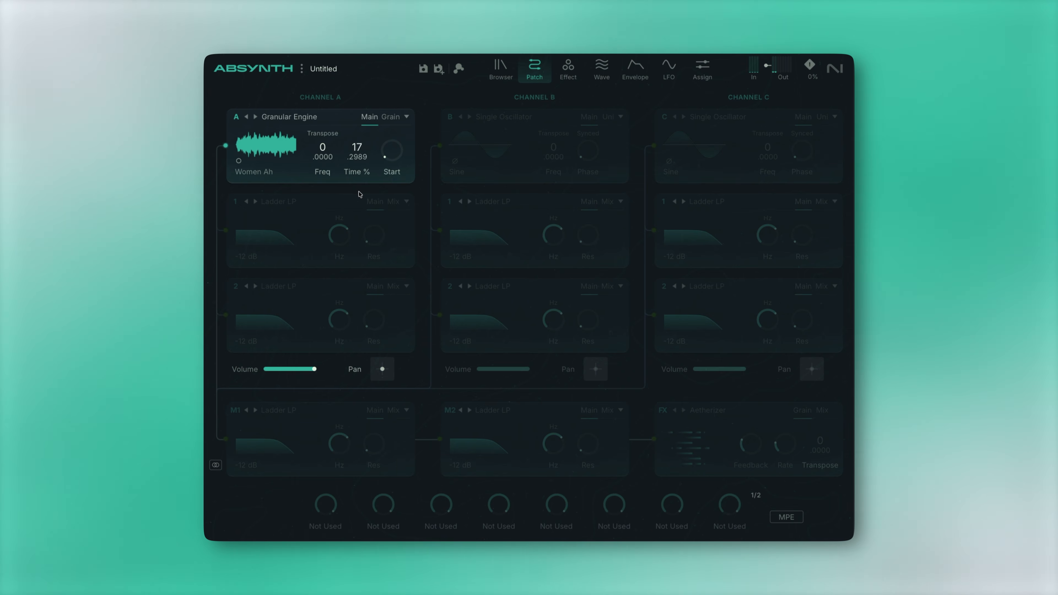
Step: Raise the grains' Time Jitter and Amp Jitter to about halfway and the Freq Jitter slightly
click(391, 117)
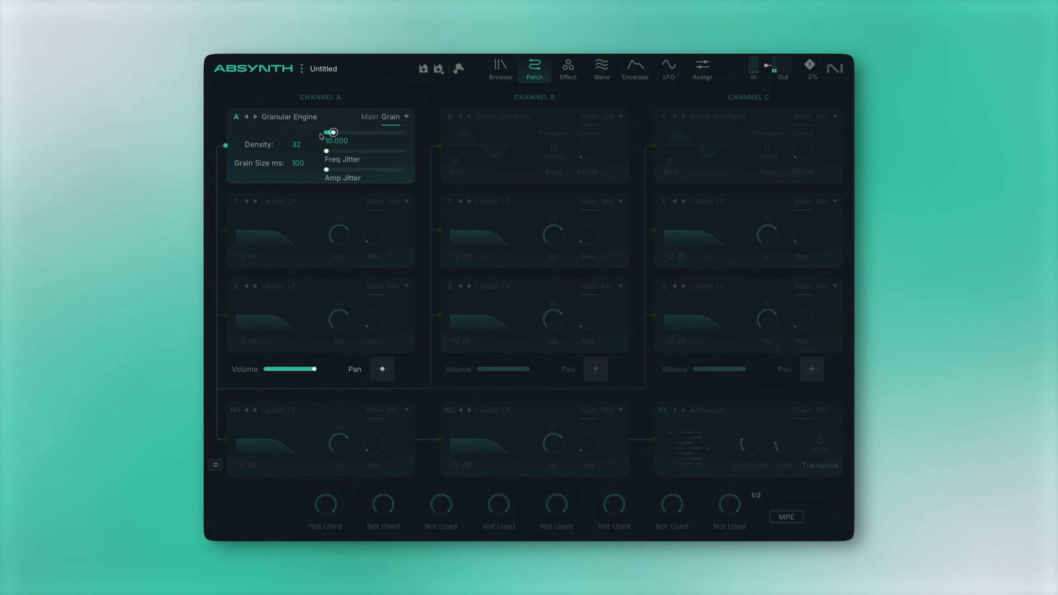
drag(333, 132, 396, 174)
drag(342, 153, 324, 156)
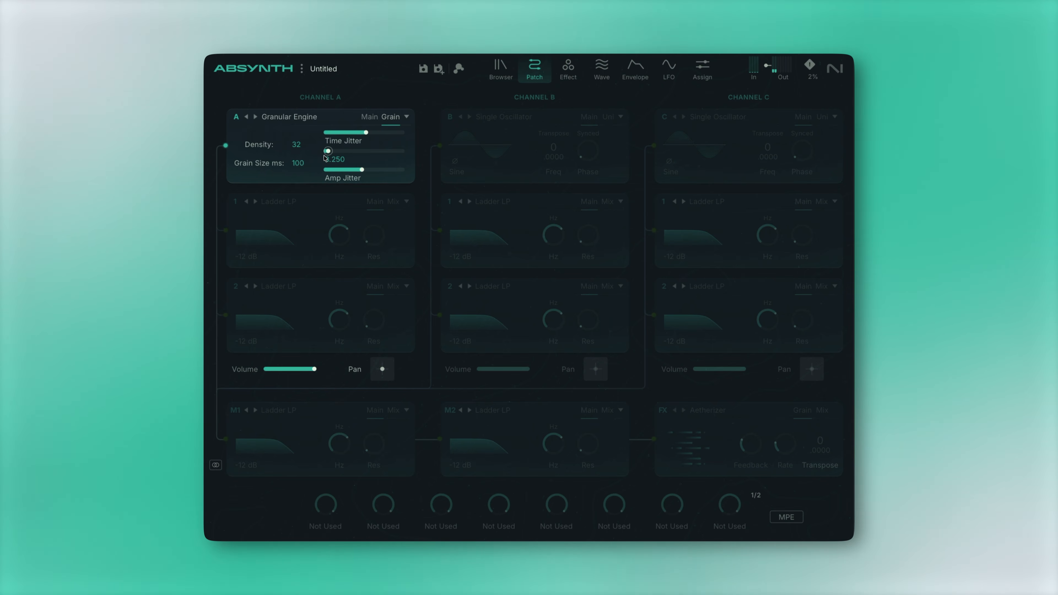
click(369, 117)
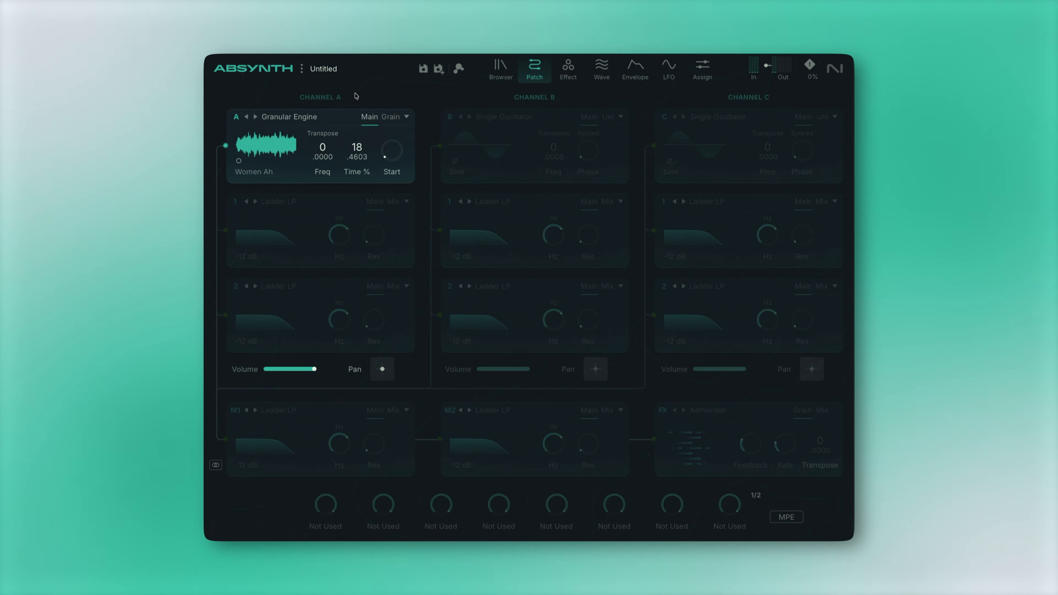
Step: Change channel A's source to Audio Input and switch it from stereo to mono
click(326, 116)
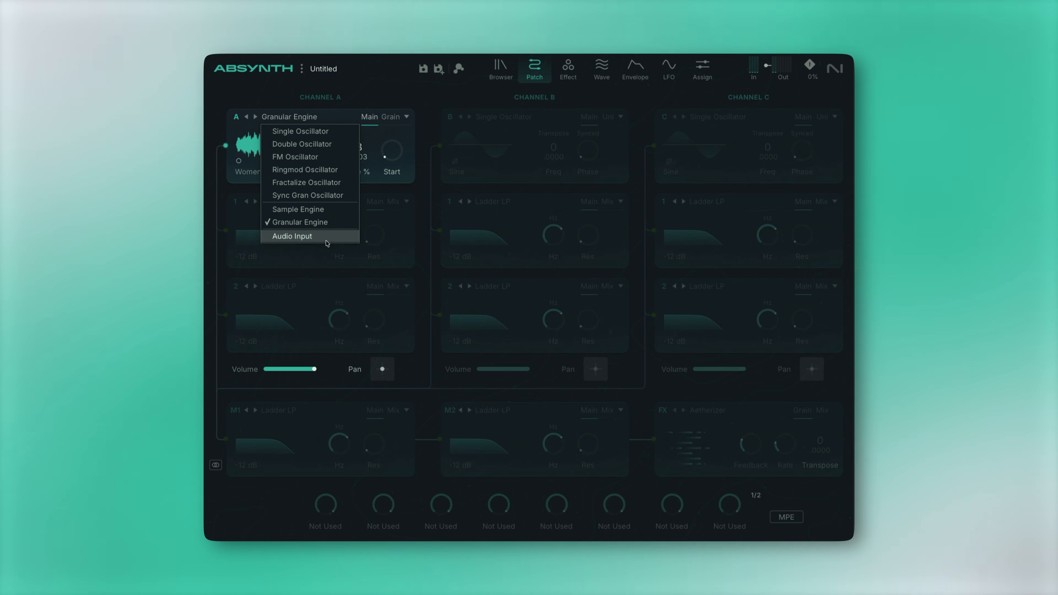
click(298, 237)
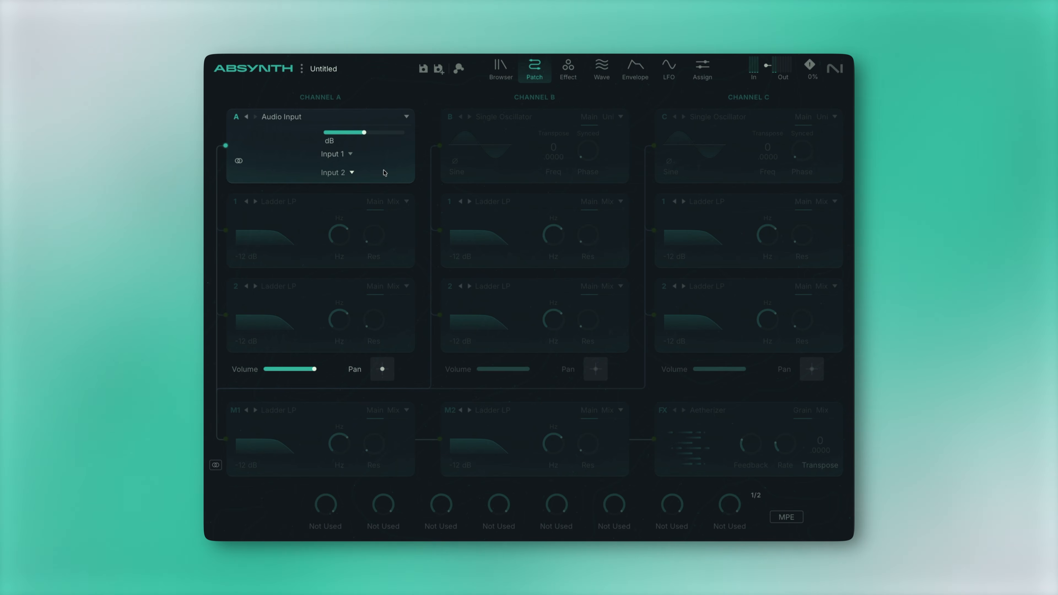
click(242, 162)
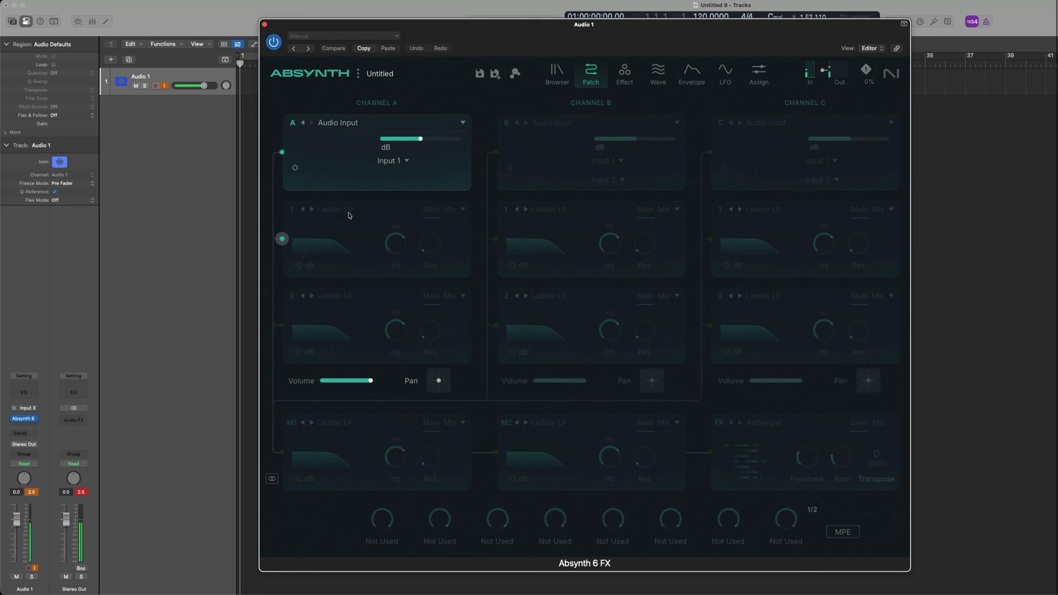
Step: In Absynth 6 FX on the Audio 1 track, enable channel A's Ladder LP filter 1, try its cutoff and bypass it
click(282, 239)
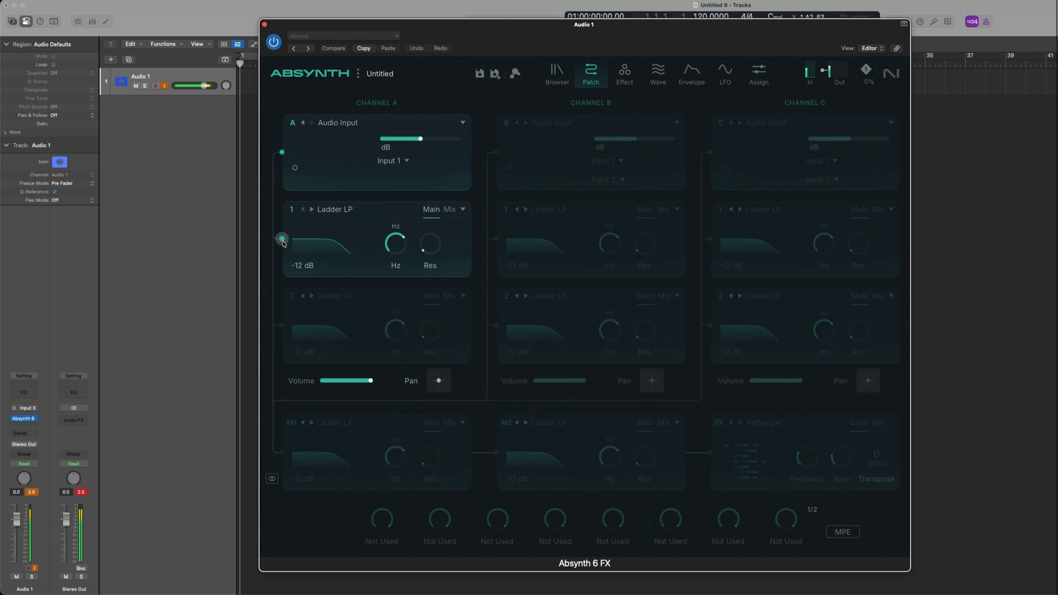
mouse_move(391, 248)
mouse_down()
mouse_move(391, 338)
mouse_move(391, 250)
mouse_up()
click(282, 239)
Step: Enable the FX module, try the Aetherizer's Feedback, and change the effect to Resonators, raising its leftmost knob
click(709, 456)
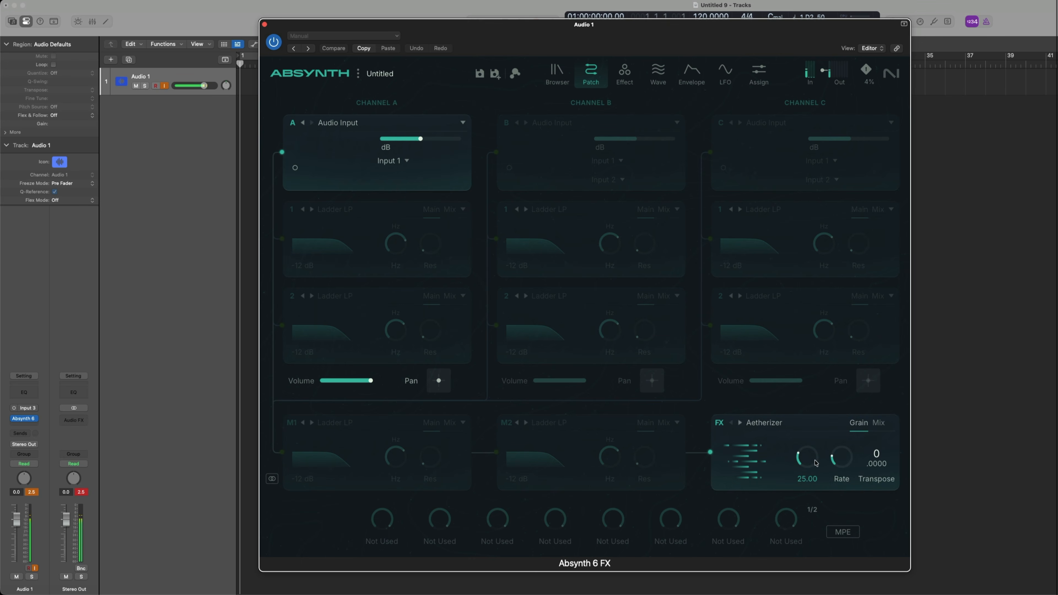
drag(812, 463, 816, 441)
click(765, 423)
click(802, 466)
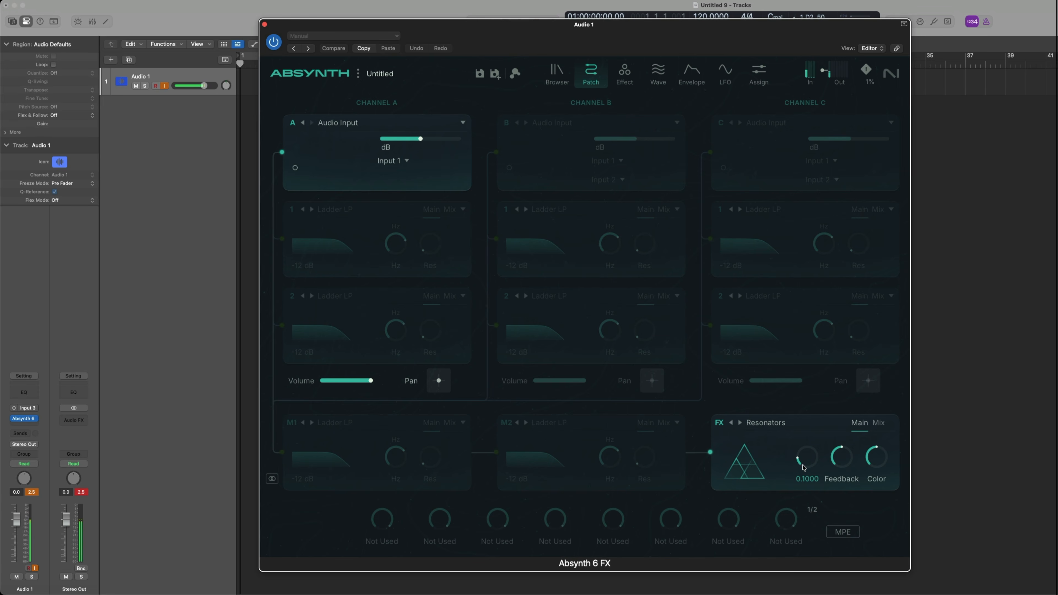
drag(806, 445, 811, 413)
Step: Change the FX module's effect to Pipe and raise its Time to about 0.068 s
click(740, 423)
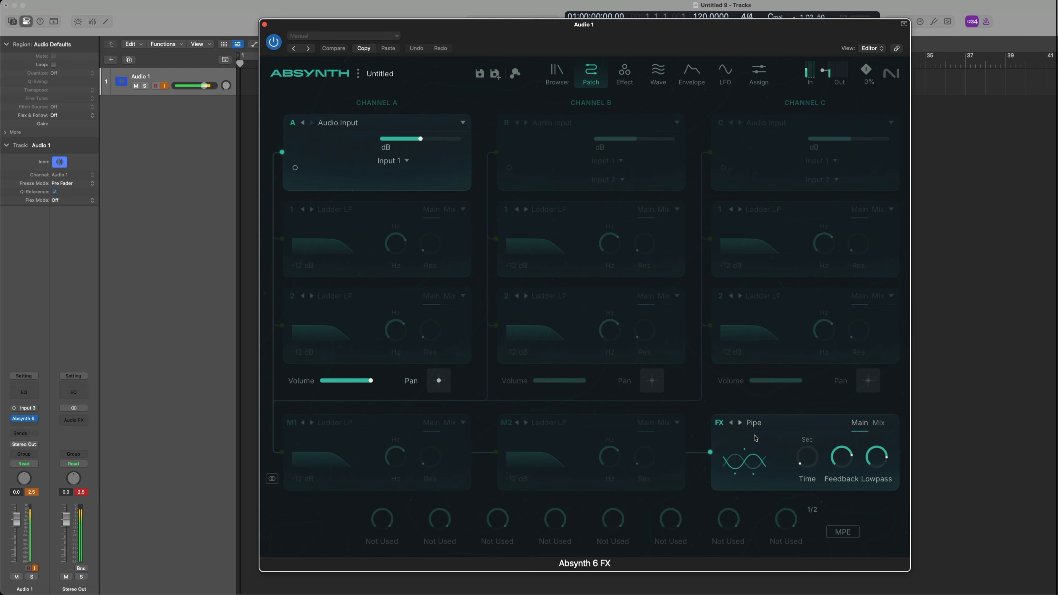
mouse_move(814, 467)
drag(812, 460, 819, 397)
Step: Open the detailed effect settings and select the Aetherizer as the effect
click(624, 73)
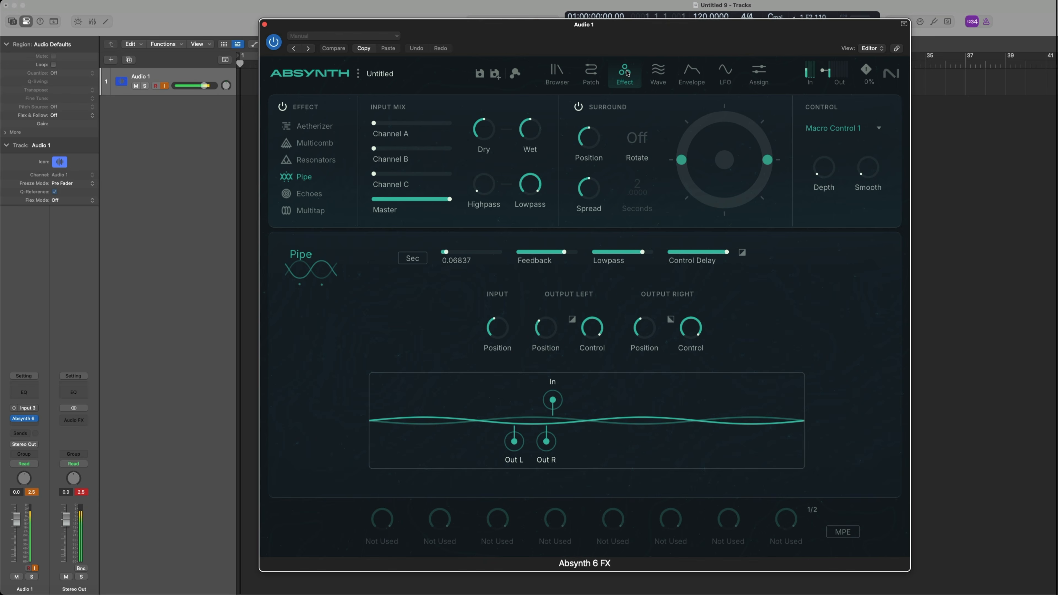
click(312, 128)
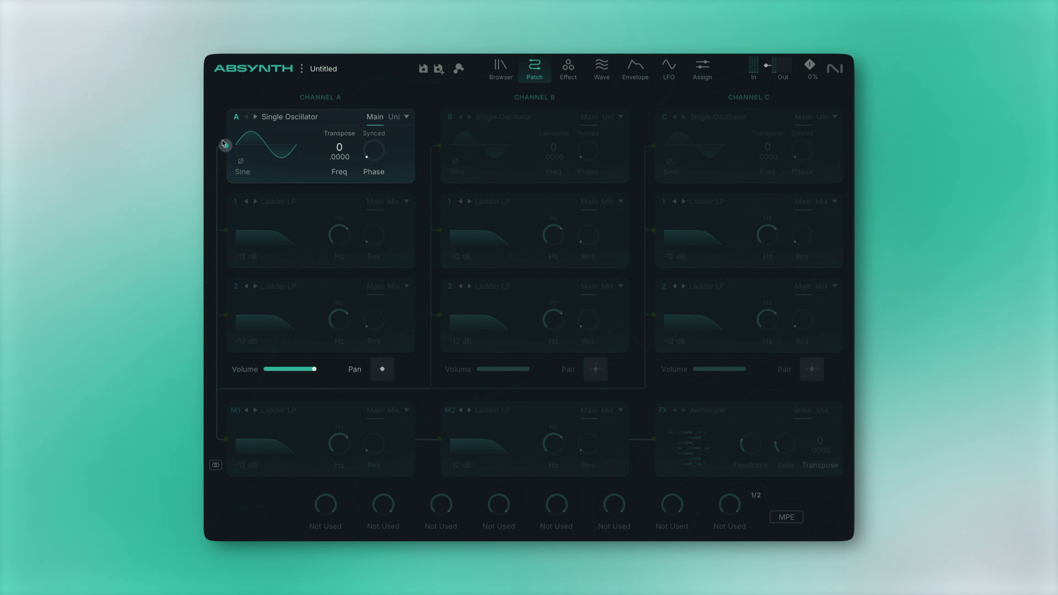
Step: Enable filter modules 1 and 2 on channel A and the master filter modules M1 and M2
click(226, 230)
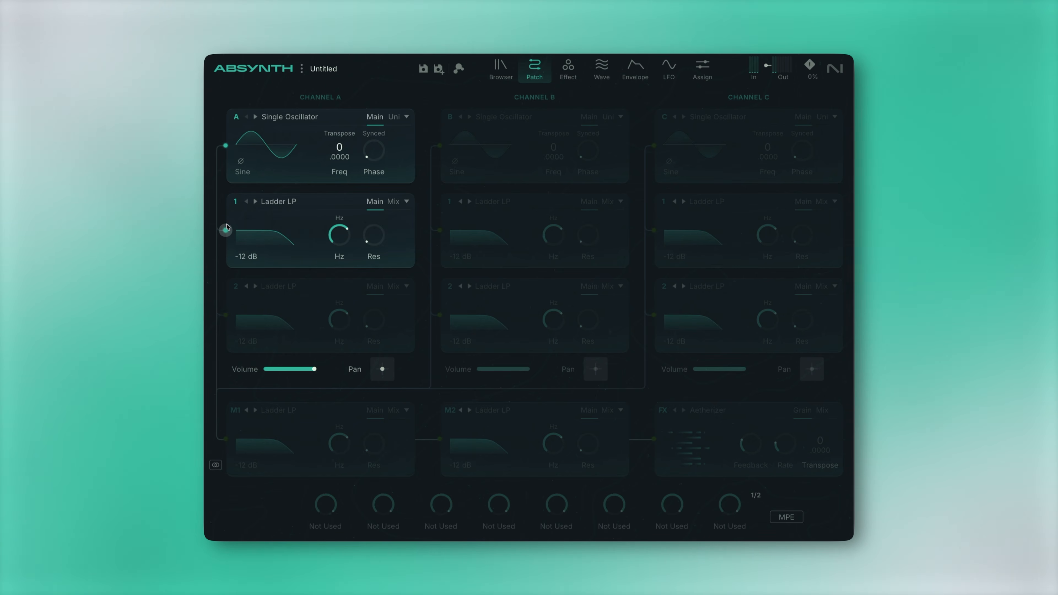
click(228, 328)
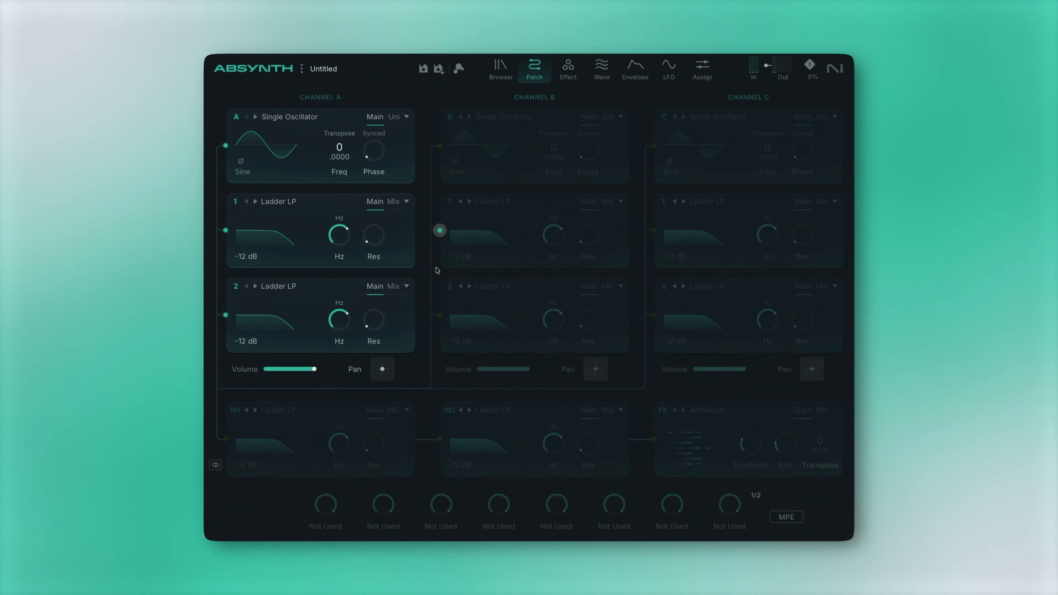
mouse_move(229, 374)
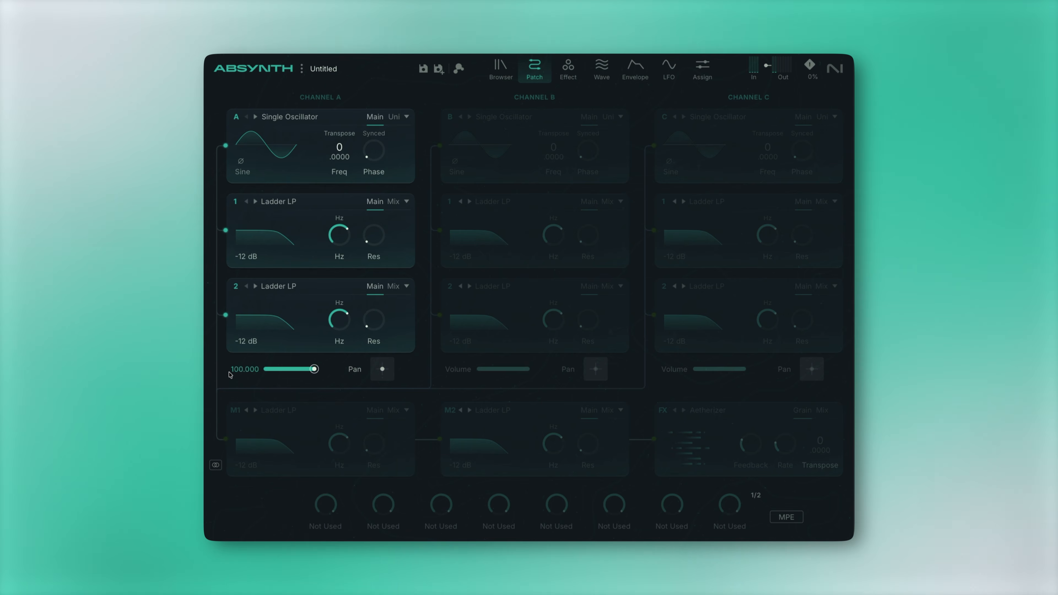
click(227, 440)
click(447, 447)
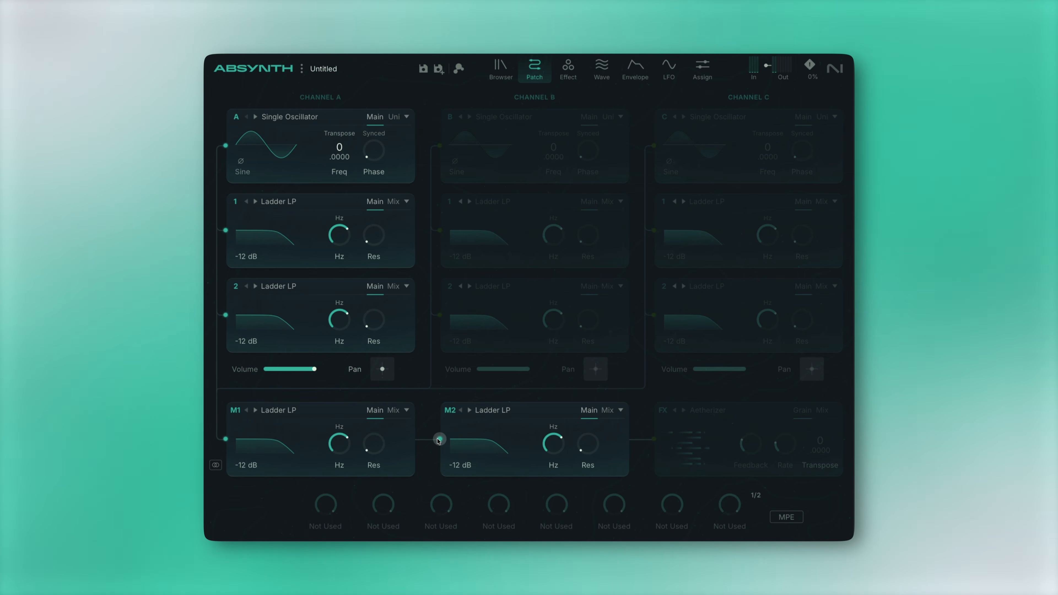
Step: Bypass master modules M2 and M1 and channel A's filter module 2
click(439, 440)
click(226, 439)
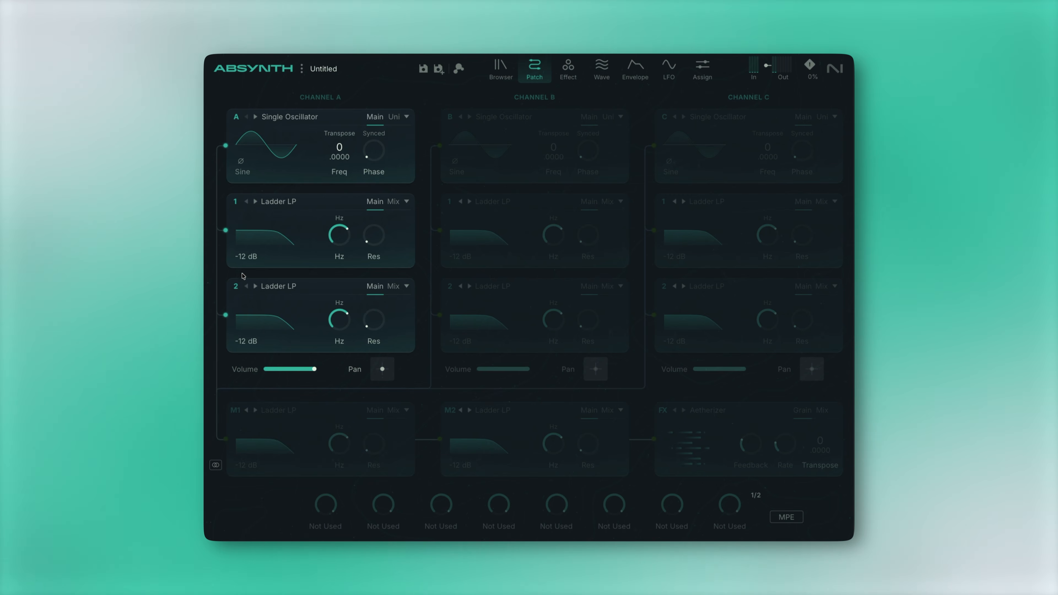
click(225, 315)
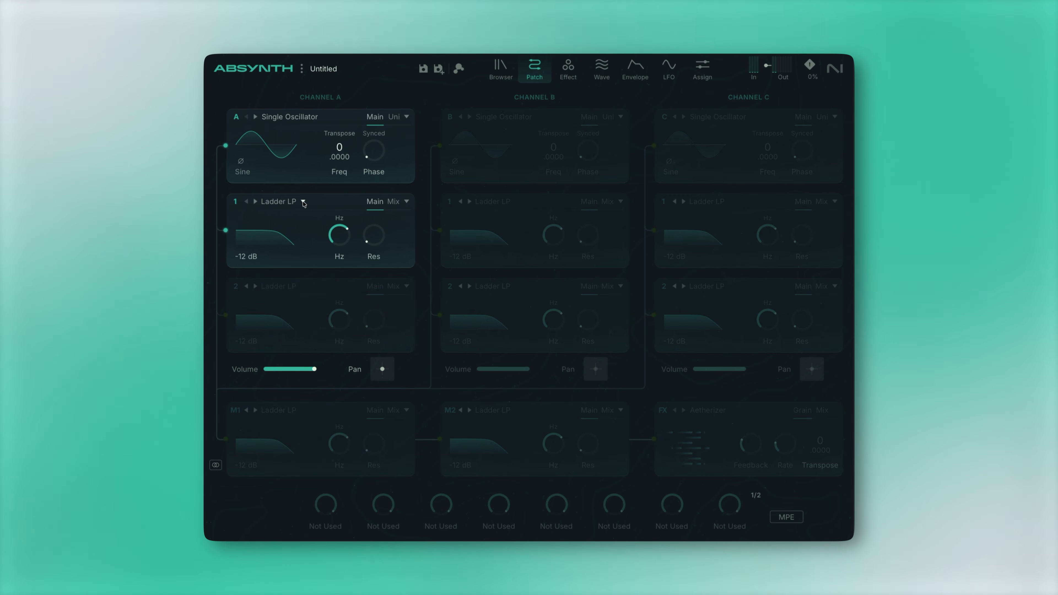
Step: Try the LPF (Legacy) type on channel A's filter 1 and return it to Ladder LP
click(304, 202)
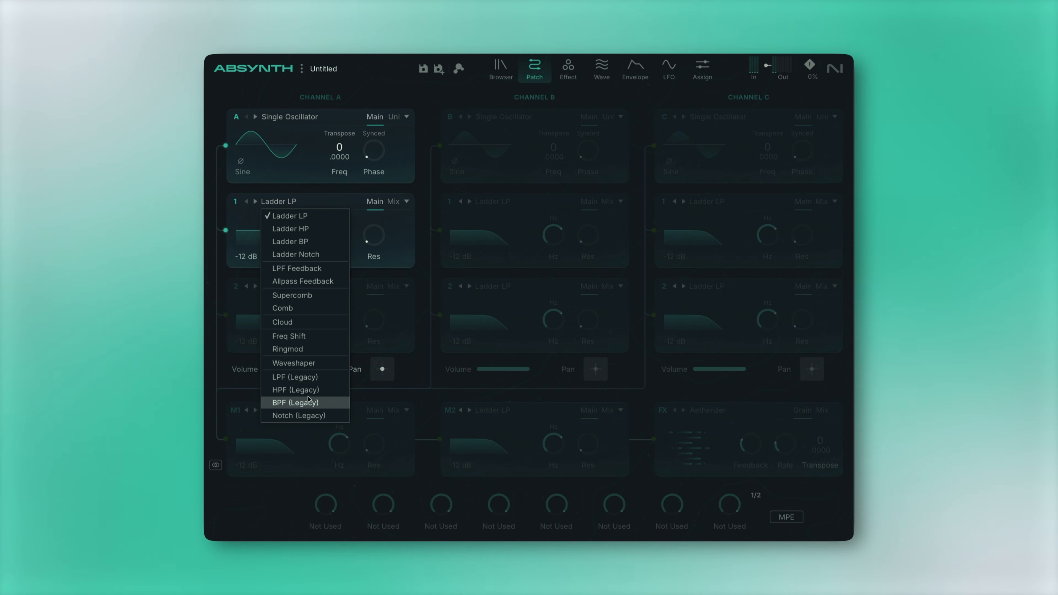
click(317, 377)
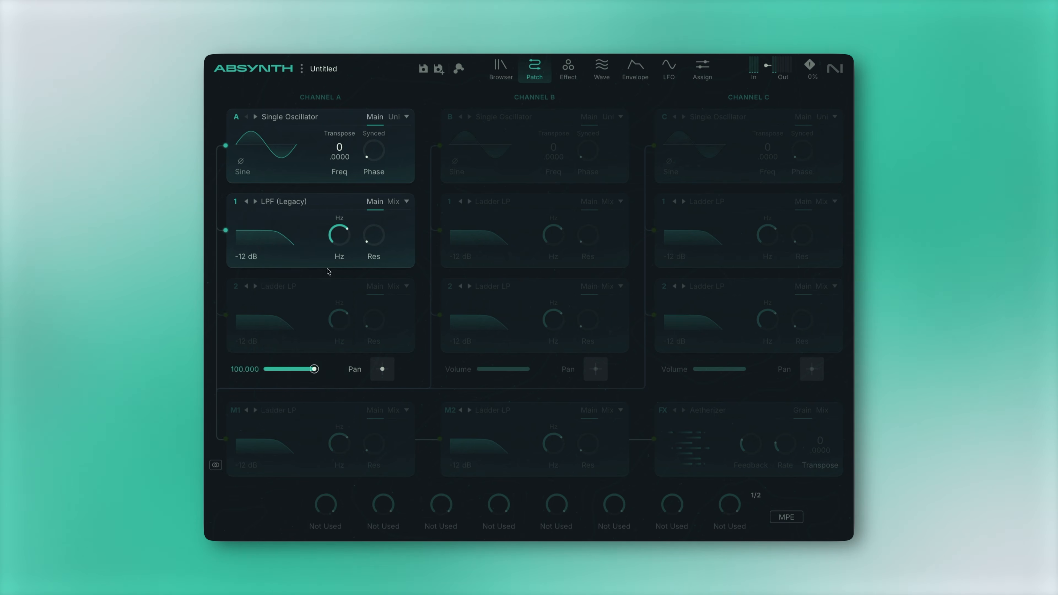
click(319, 200)
click(310, 217)
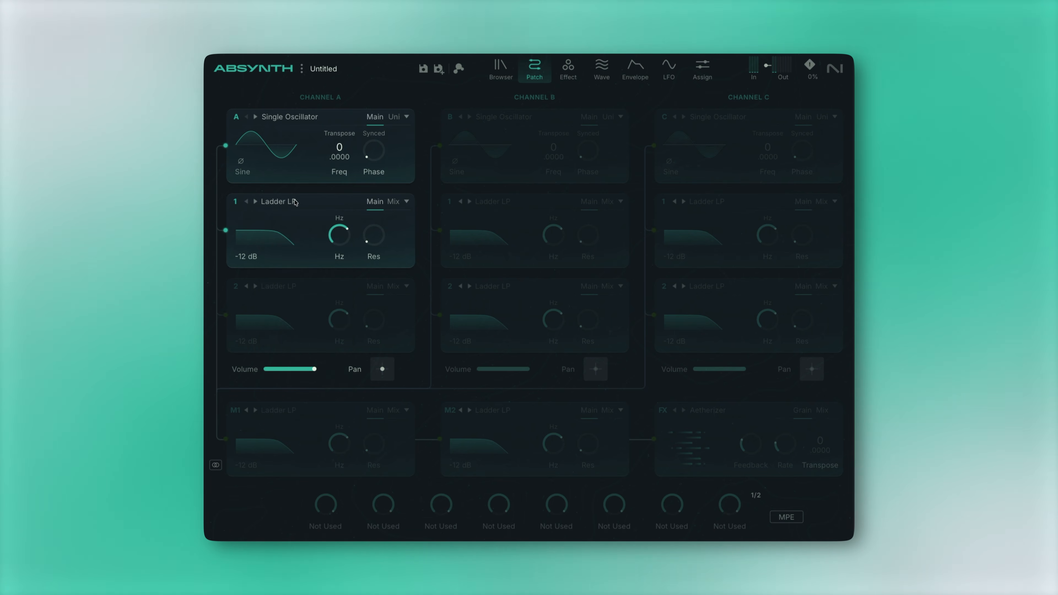
Step: Change channel A's source to the FM Oscillator and choose the Organ 2 waveform
click(290, 117)
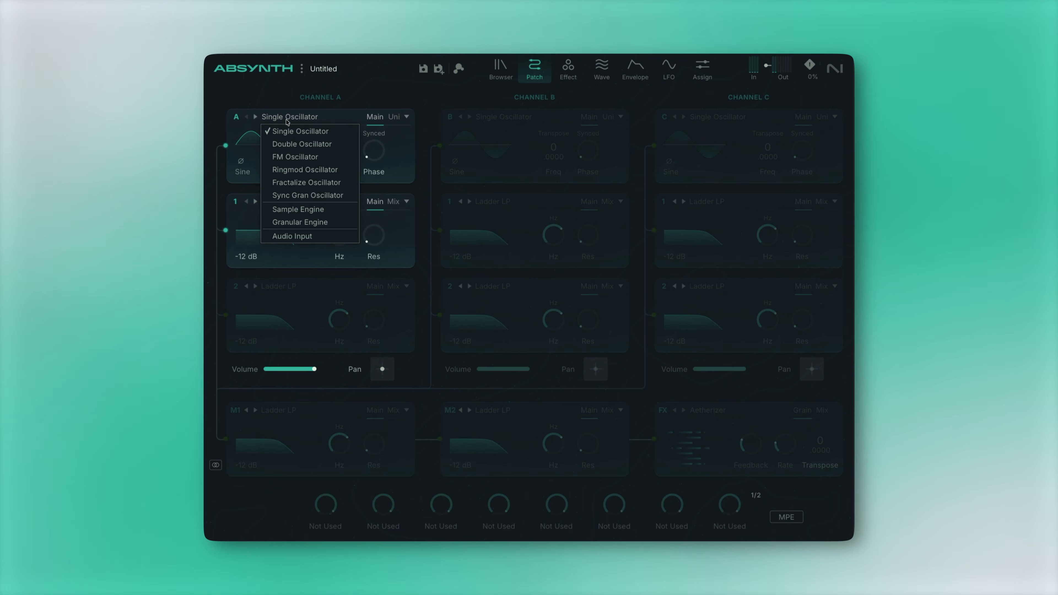
click(305, 158)
click(242, 172)
click(289, 372)
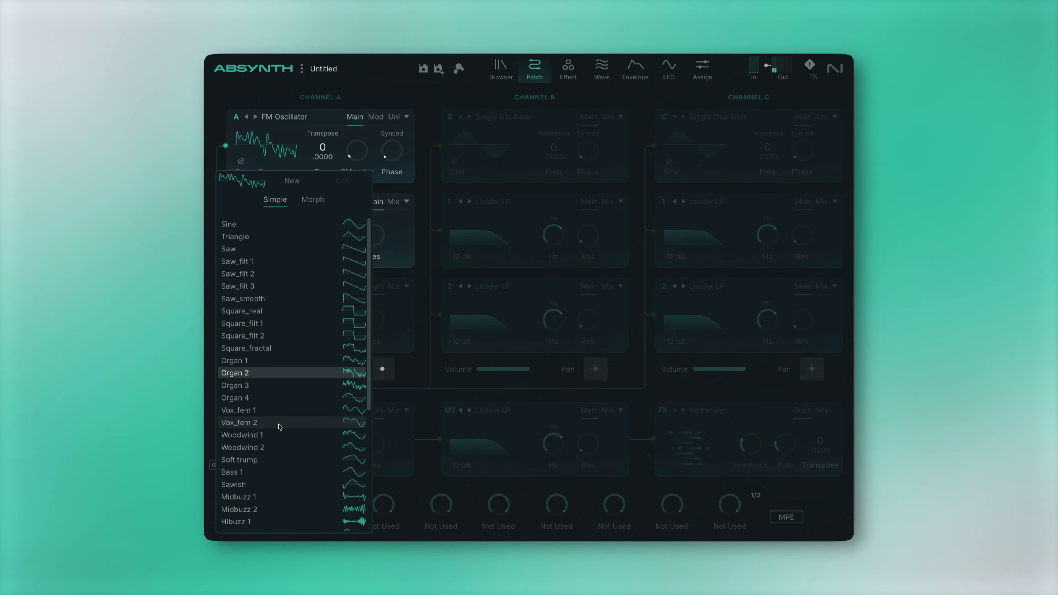
Step: Raise the resonance and sweep the cutoff of the Ladder LP filter on channel A
click(382, 93)
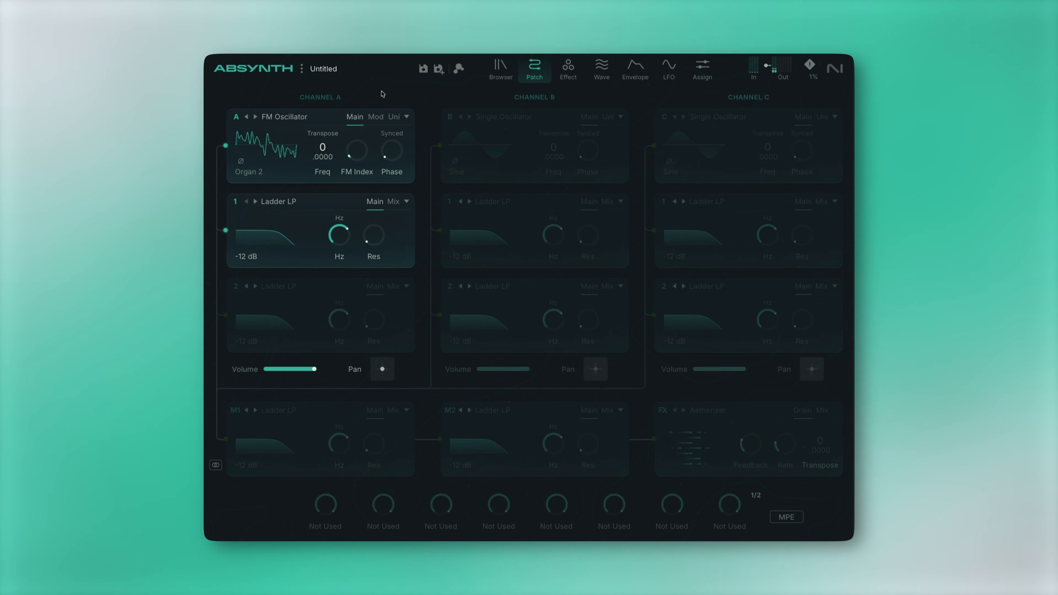
mouse_move(337, 241)
drag(340, 240, 346, 188)
drag(372, 231, 381, 134)
mouse_move(339, 235)
mouse_down()
mouse_move(336, 312)
mouse_move(348, 253)
mouse_up()
Step: Try a -24 dB slope on channel A's Ladder LP filter and lower its cutoff
click(251, 257)
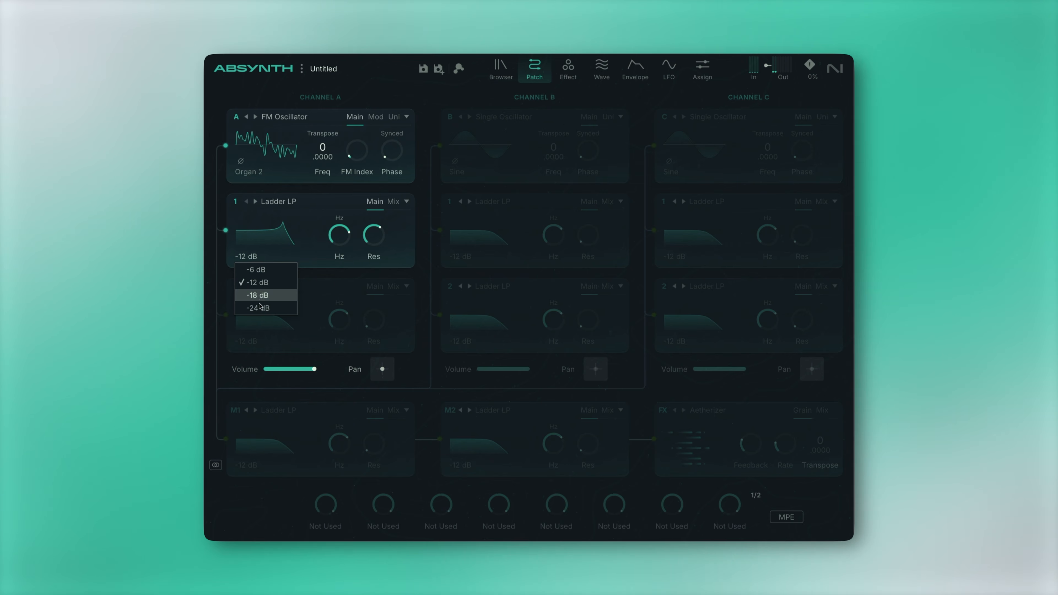
click(239, 308)
drag(346, 236, 327, 301)
Step: Set channel A's Ladder LP slope to -6 dB and sweep its cutoff up and partway back down
click(257, 264)
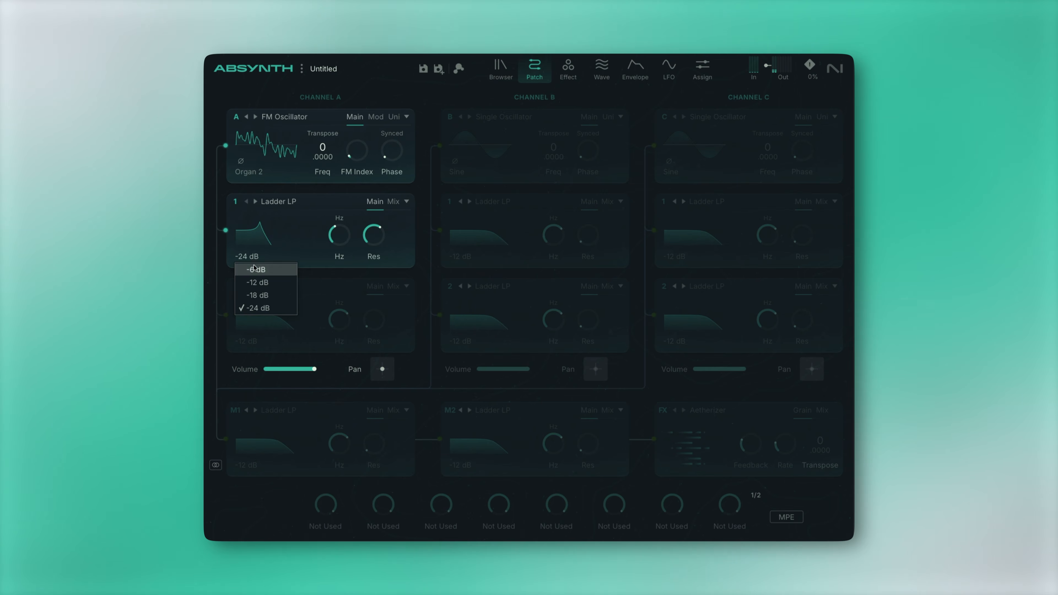
click(246, 269)
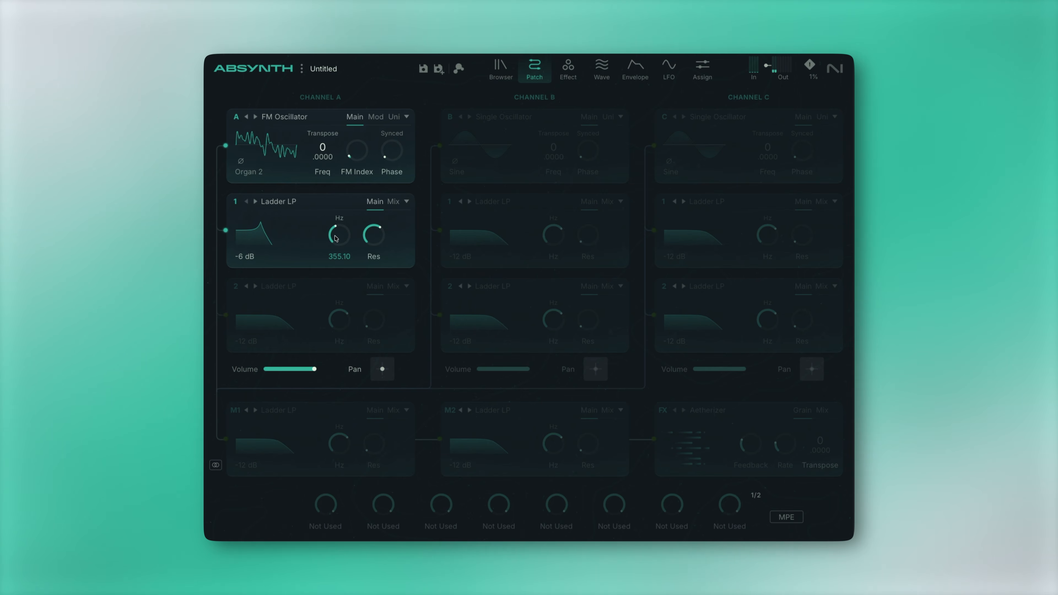
drag(336, 239, 350, 163)
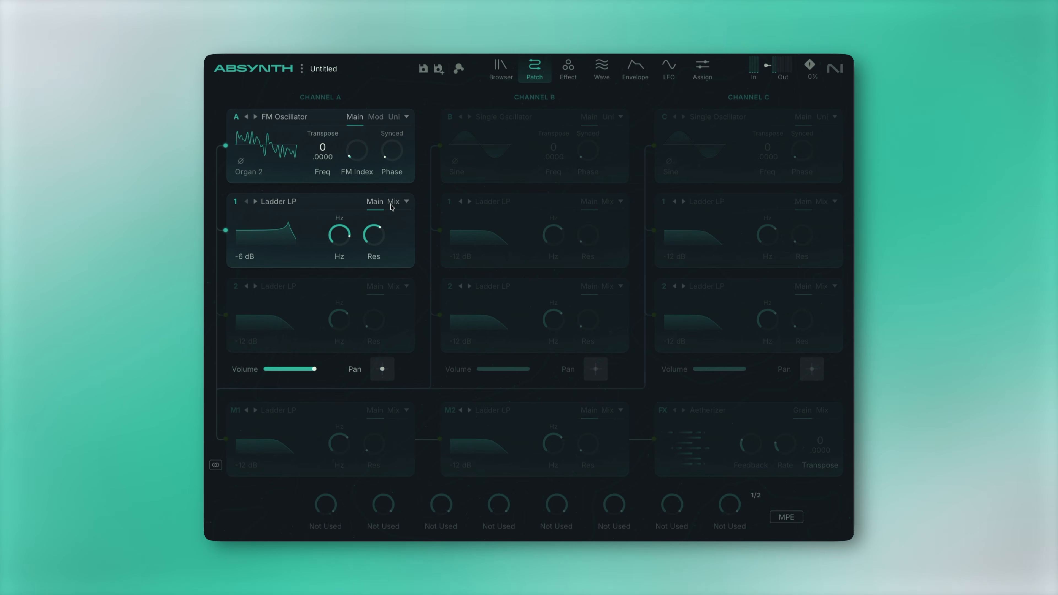
mouse_move(359, 229)
drag(340, 235, 331, 290)
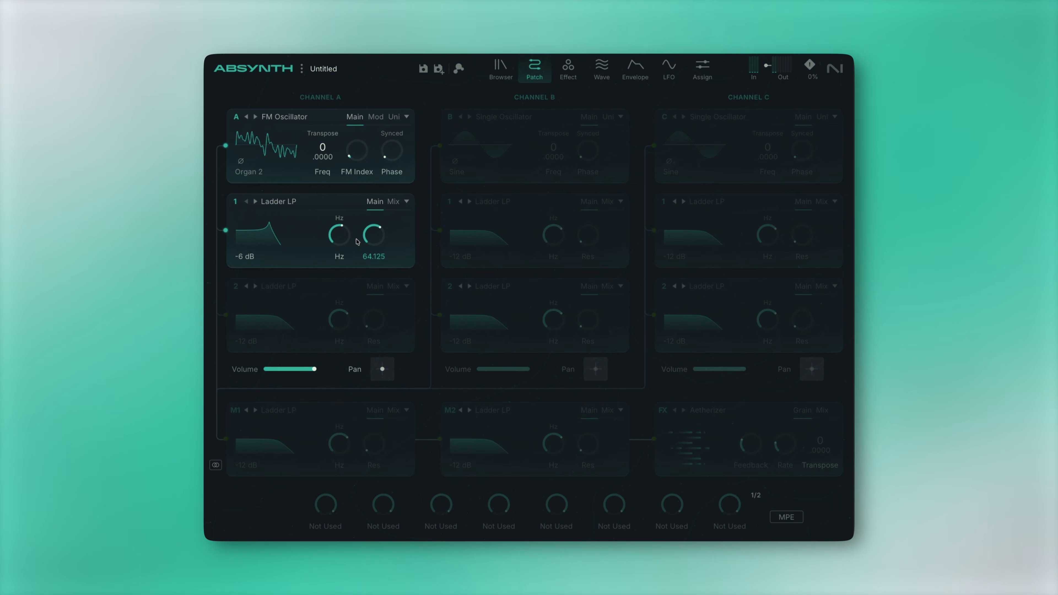
Step: Try a lower mix on channel A's Ladder LP filter and reset it to 1.000
click(392, 203)
mouse_move(319, 233)
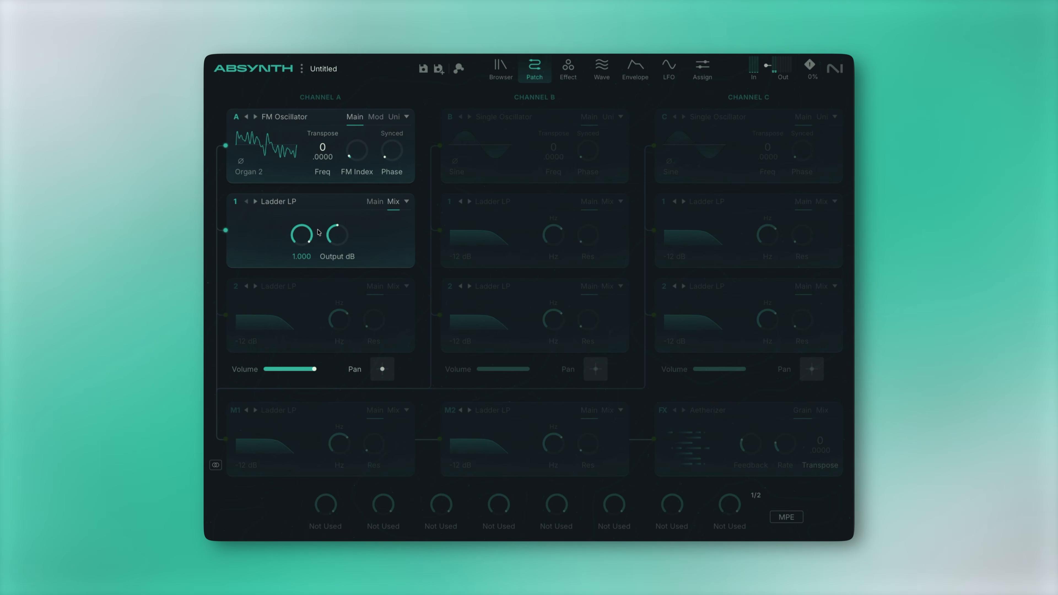
drag(307, 236, 292, 294)
double_click(308, 231)
Step: Mutate channel A's filter 1 and raise the mutator's Mutation Amount and Random Amount
click(410, 201)
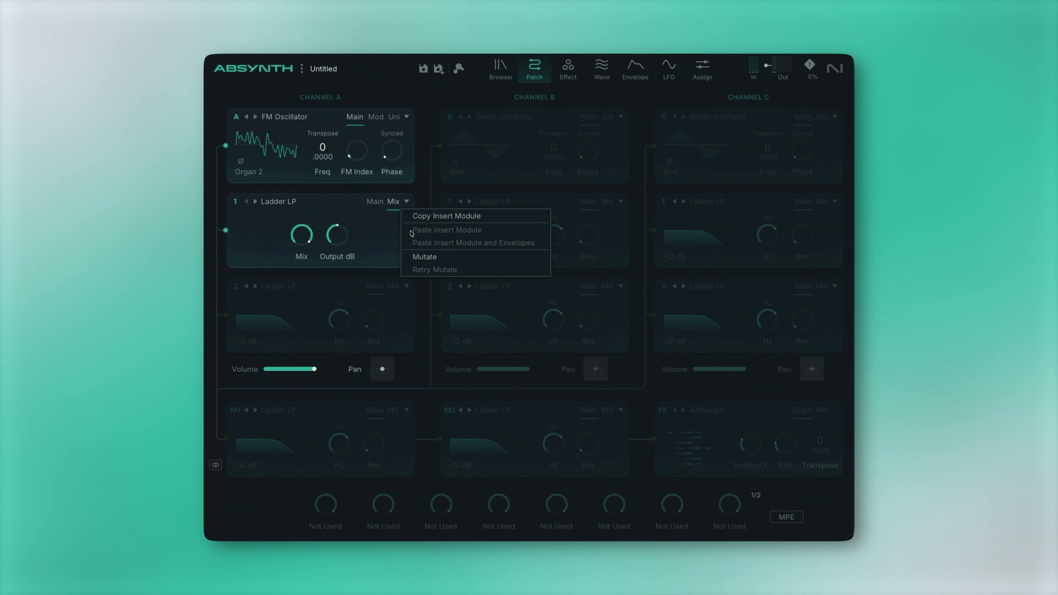
click(451, 259)
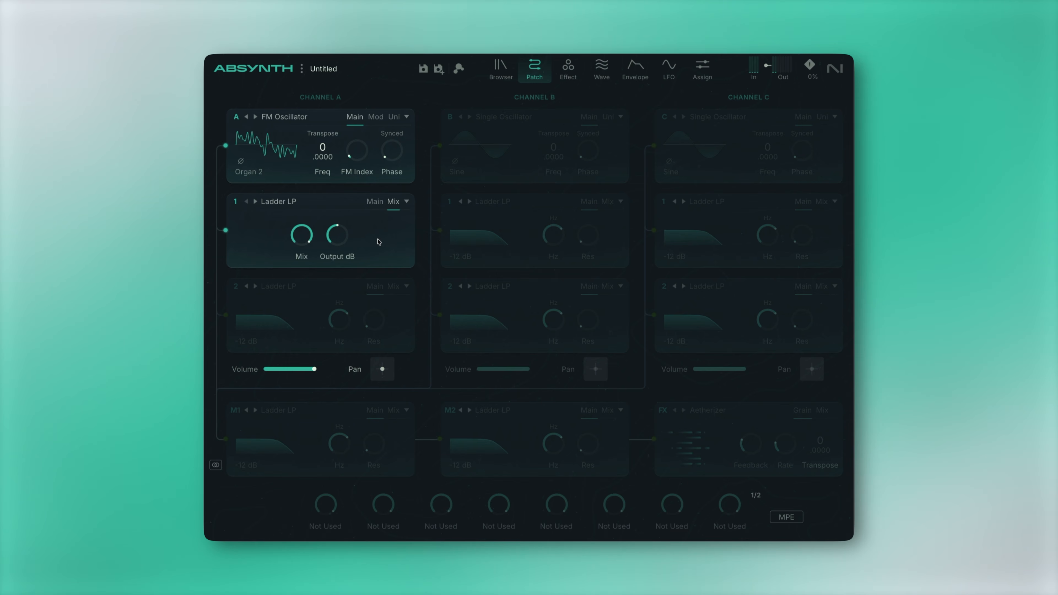
click(502, 67)
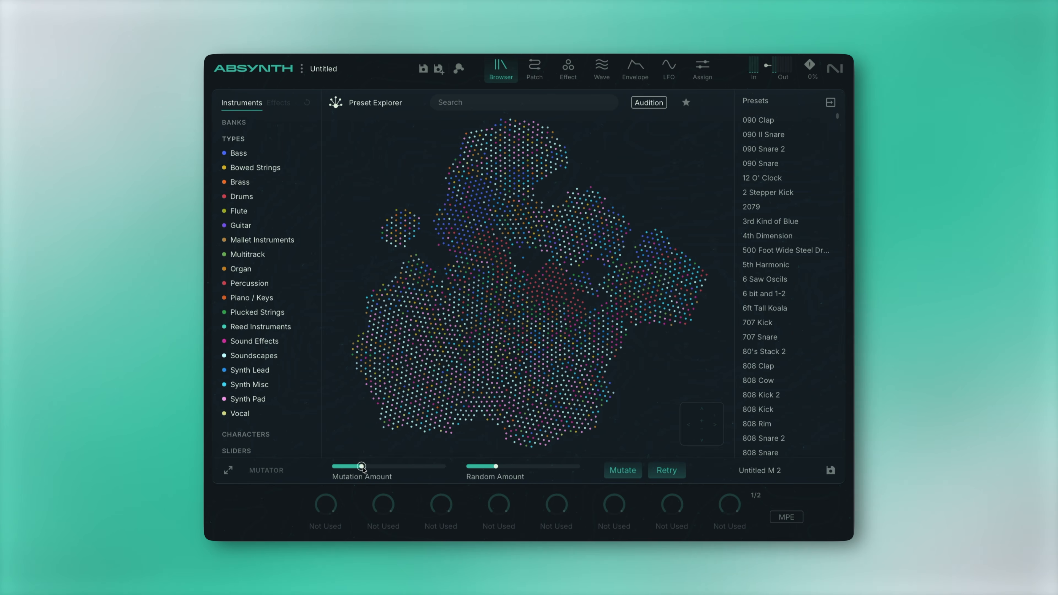
drag(362, 467, 557, 467)
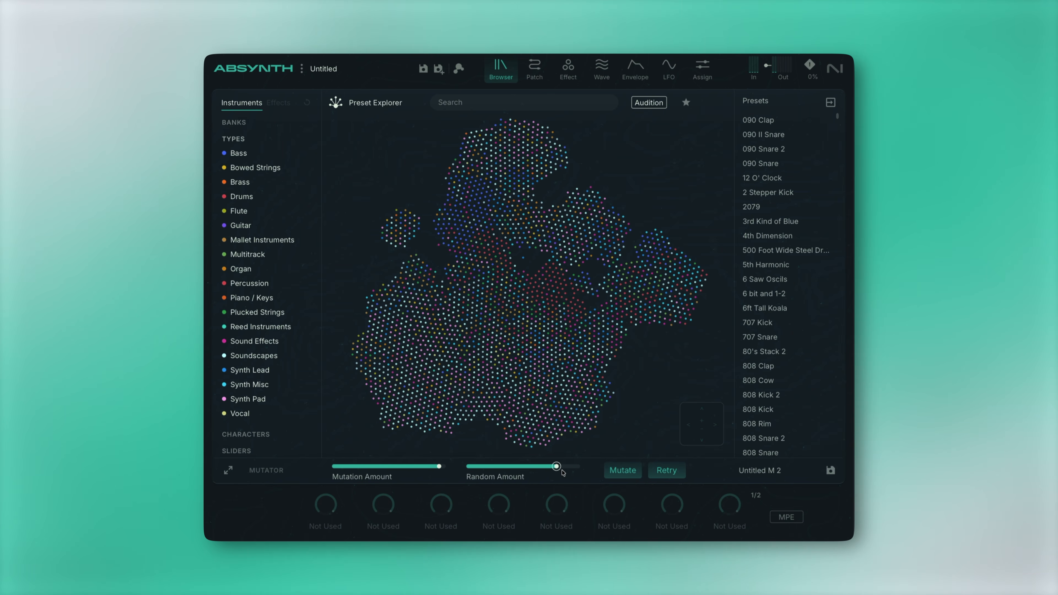
Step: Mutate channel A's filter 1 again with the higher amounts and adjust its response curve directly
click(536, 71)
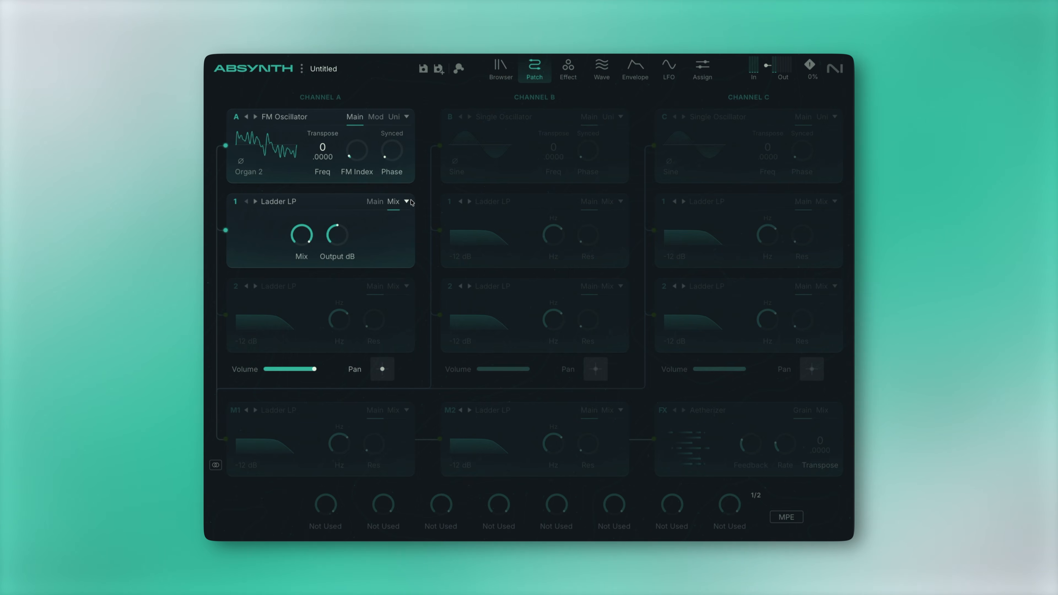
click(375, 202)
click(406, 201)
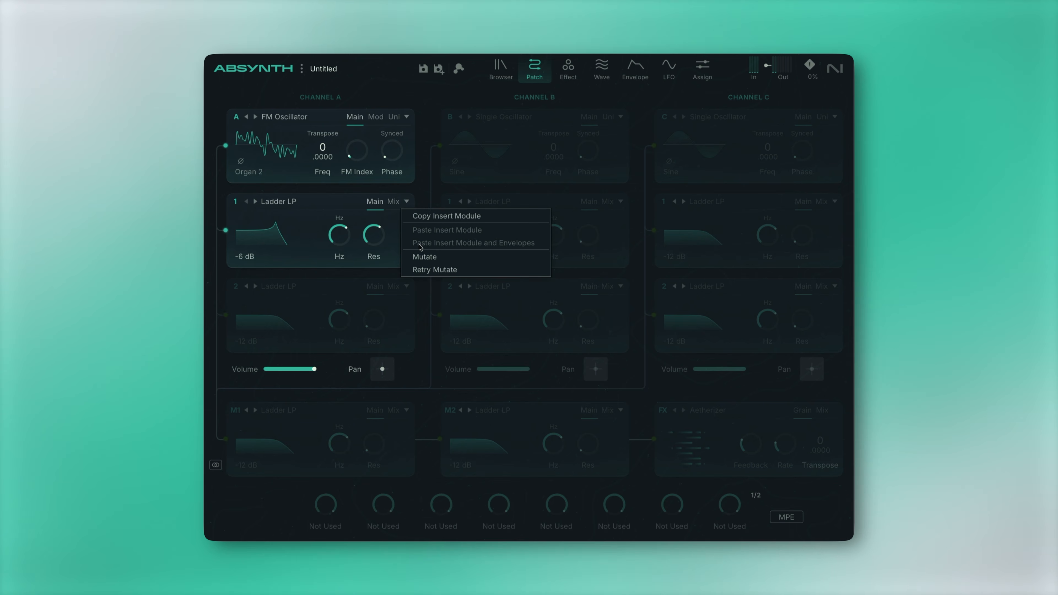
click(422, 256)
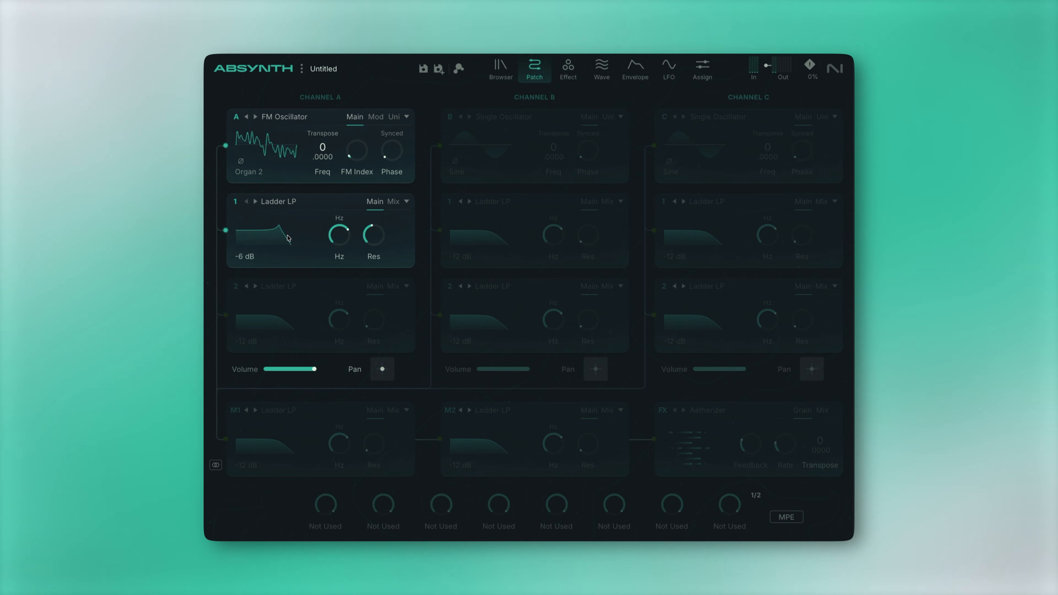
drag(287, 238, 285, 231)
Step: Switch channel A's filter 1 to Supercomb, raise the oscillator's FM Index, and adjust the Supercomb's frequency and feedback
click(308, 203)
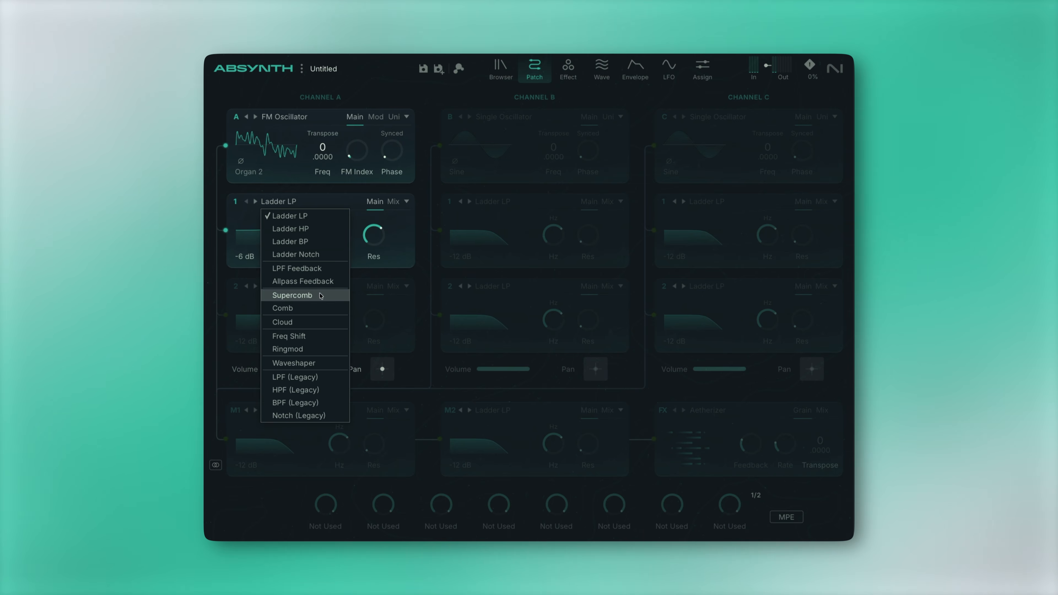
click(292, 295)
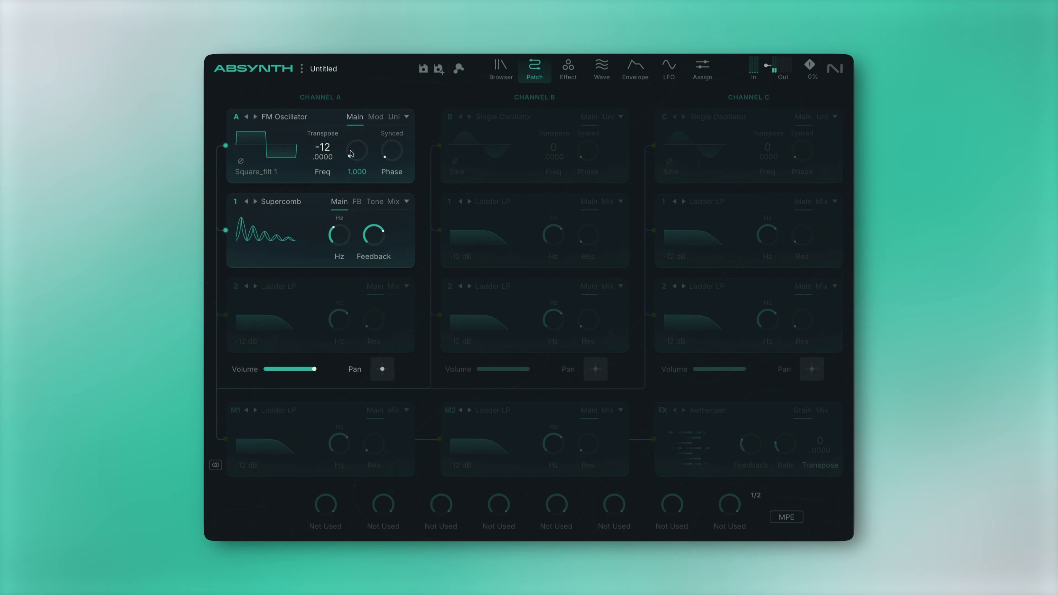
drag(351, 153, 366, 104)
drag(343, 237, 359, 200)
mouse_move(367, 240)
mouse_down()
mouse_move(364, 370)
mouse_move(373, 256)
mouse_up()
Step: Step the Supercomb's feedback mode through Wave Shaper and Freq Shift to Ring Mod and review the available modes
click(357, 202)
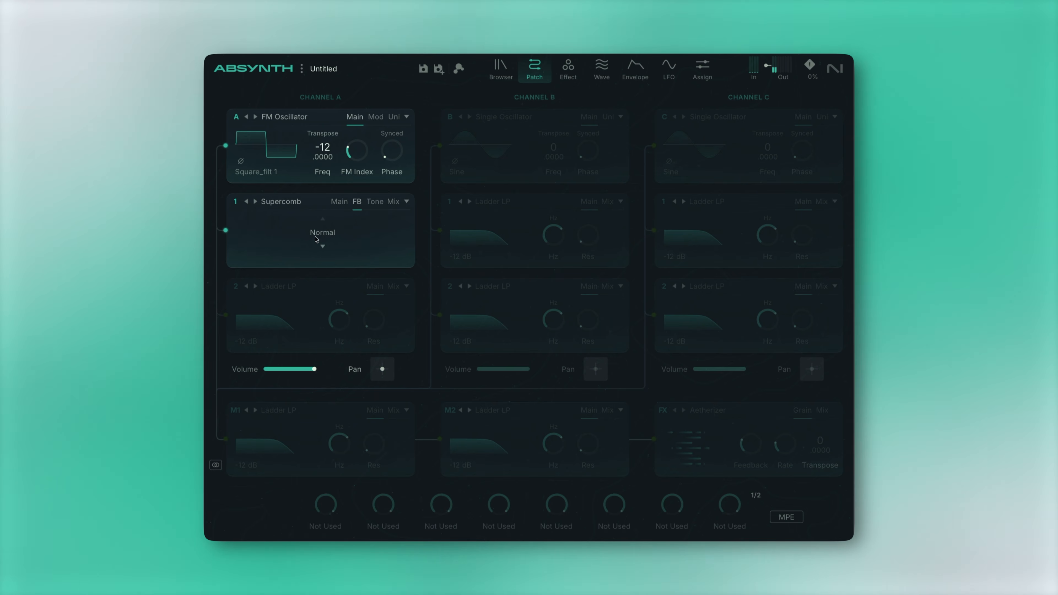
click(323, 247)
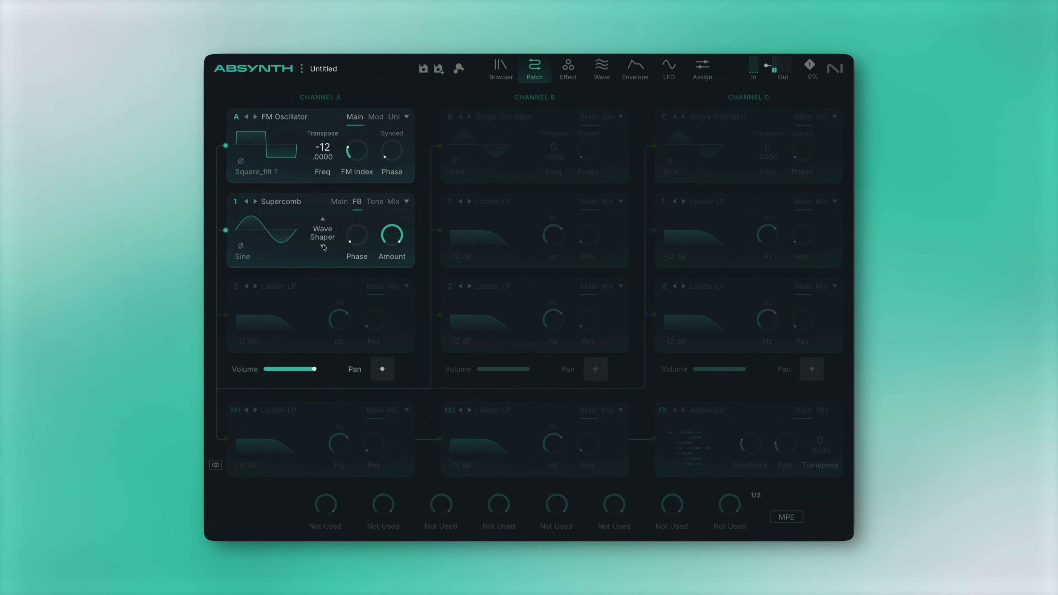
click(323, 247)
click(323, 246)
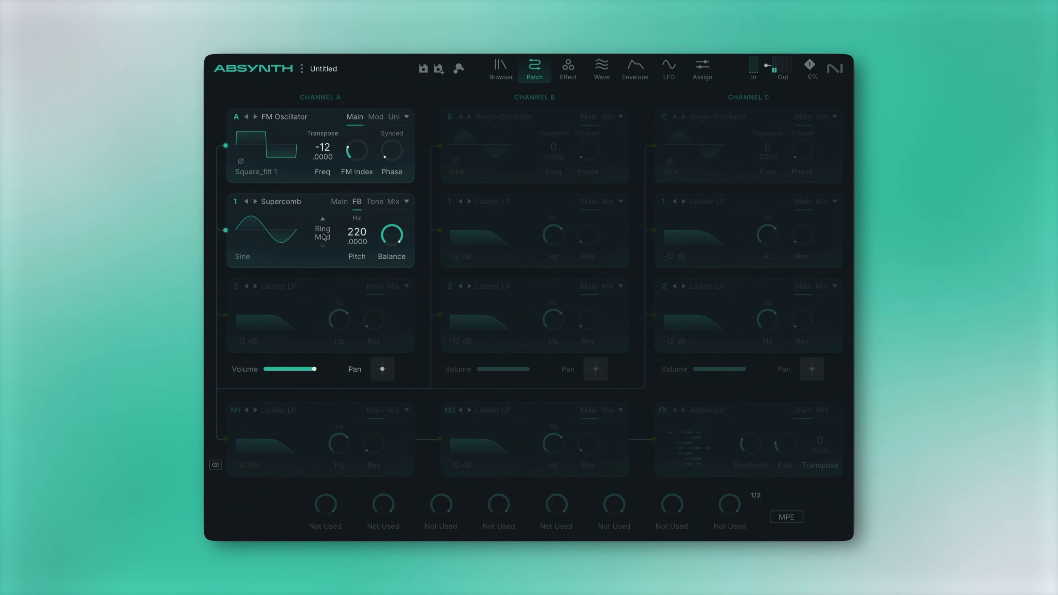
click(324, 237)
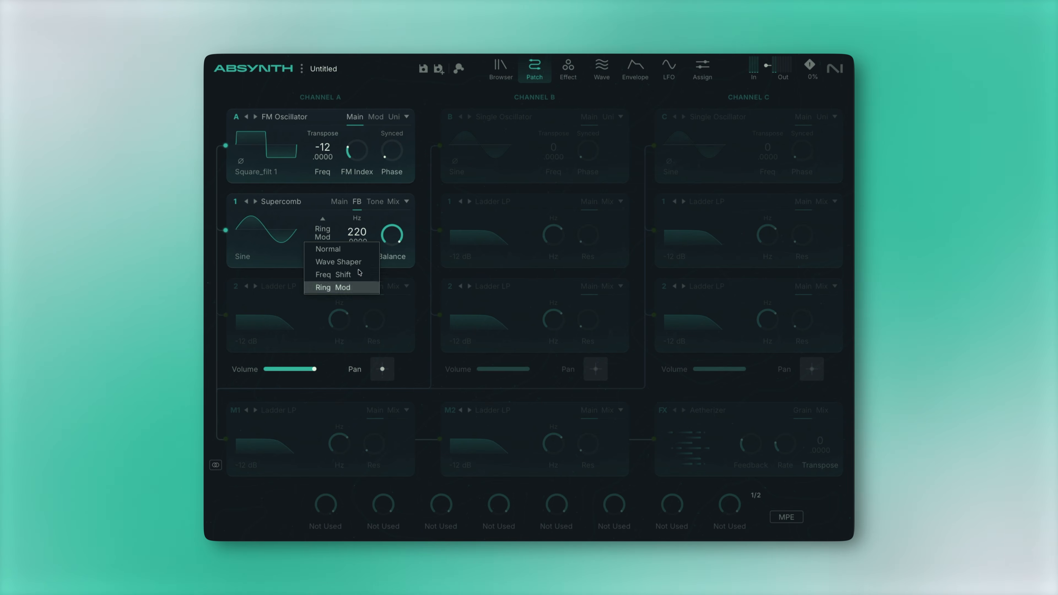
Step: Try the Supercomb's Natural, Resonant and Synthetic tone modes, raising Lp and lowering Tone
click(392, 203)
click(375, 202)
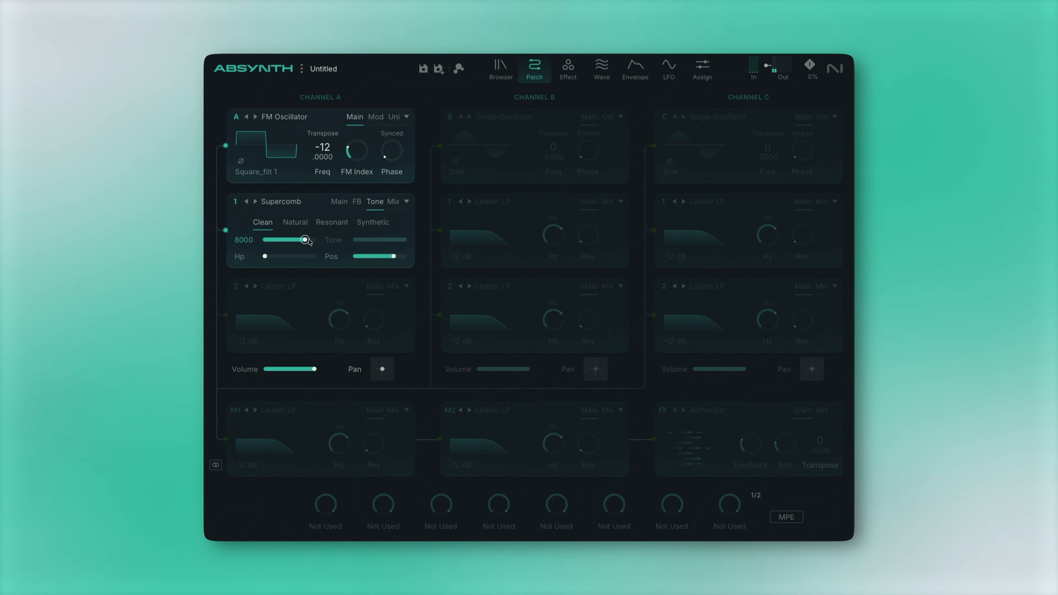
click(306, 225)
click(328, 223)
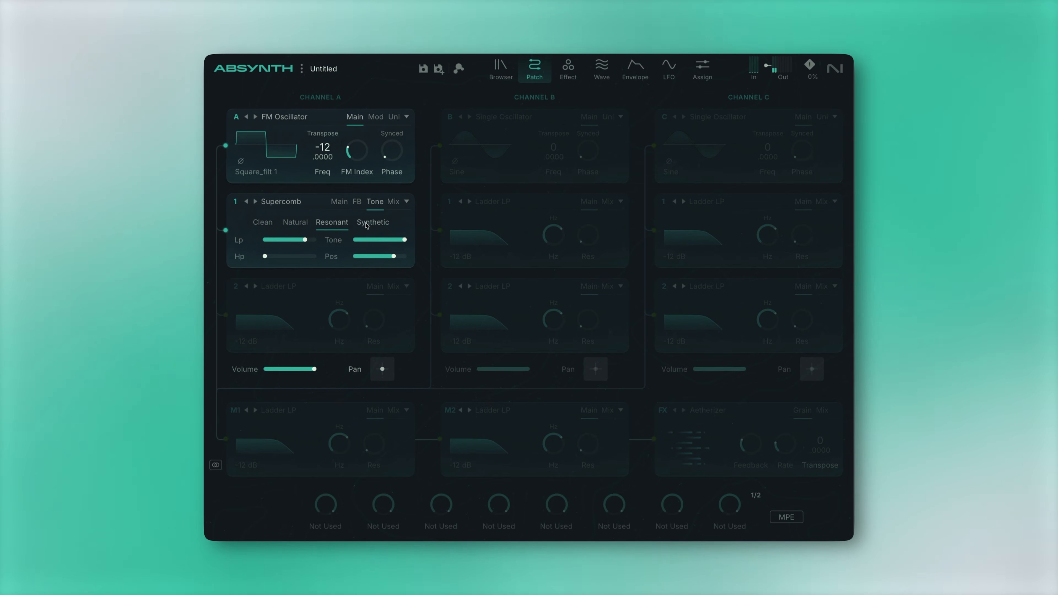
click(361, 224)
mouse_move(297, 245)
mouse_down()
mouse_move(288, 244)
mouse_move(317, 243)
mouse_up()
drag(403, 242, 375, 239)
Step: Lower the Supercomb's mix, raise it again and return to the module's main controls
click(394, 202)
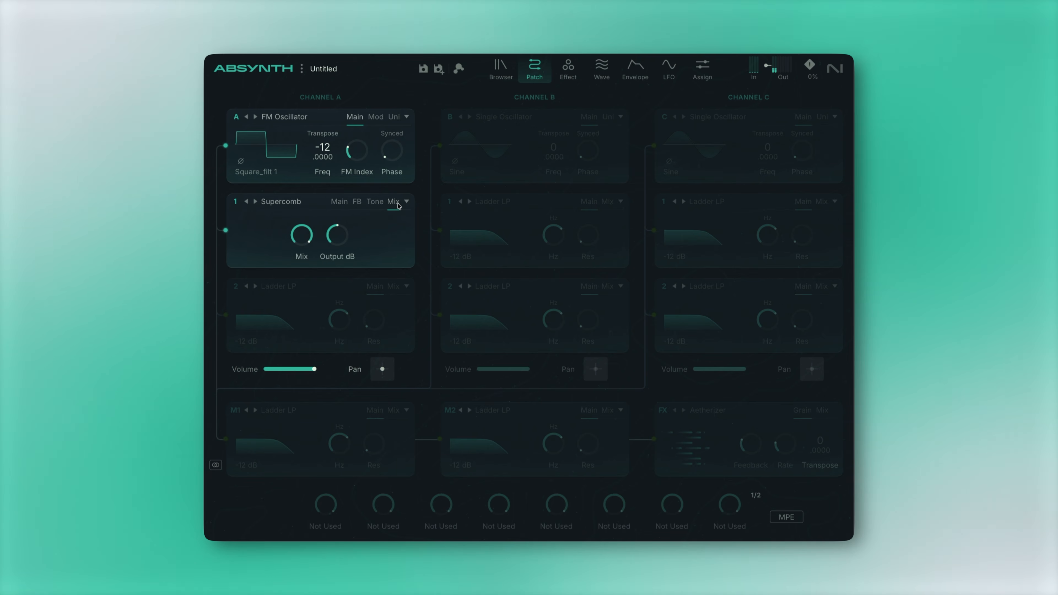
drag(301, 235, 296, 303)
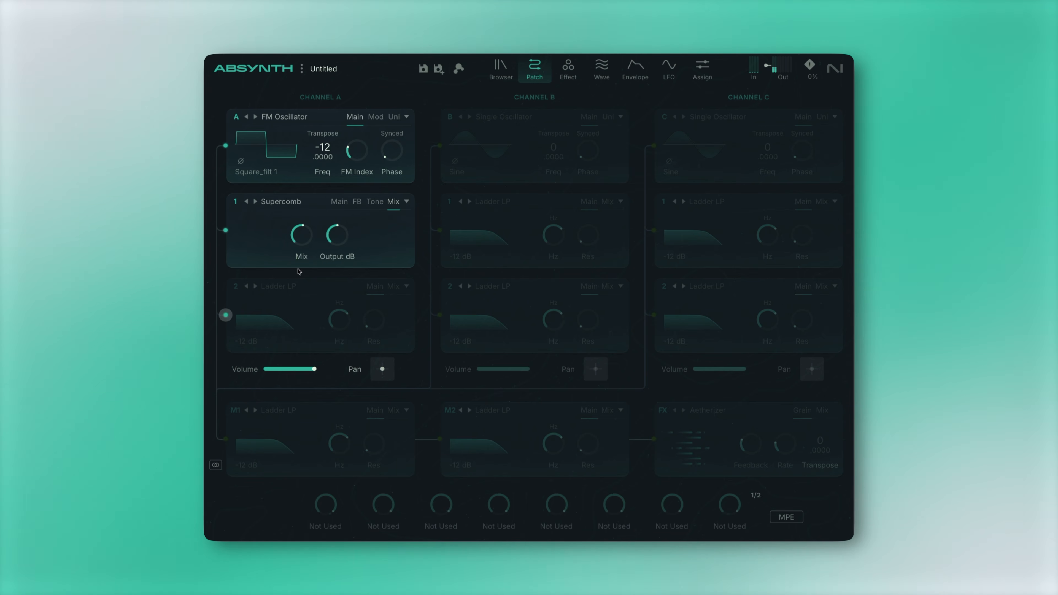
drag(301, 227, 336, 169)
click(339, 202)
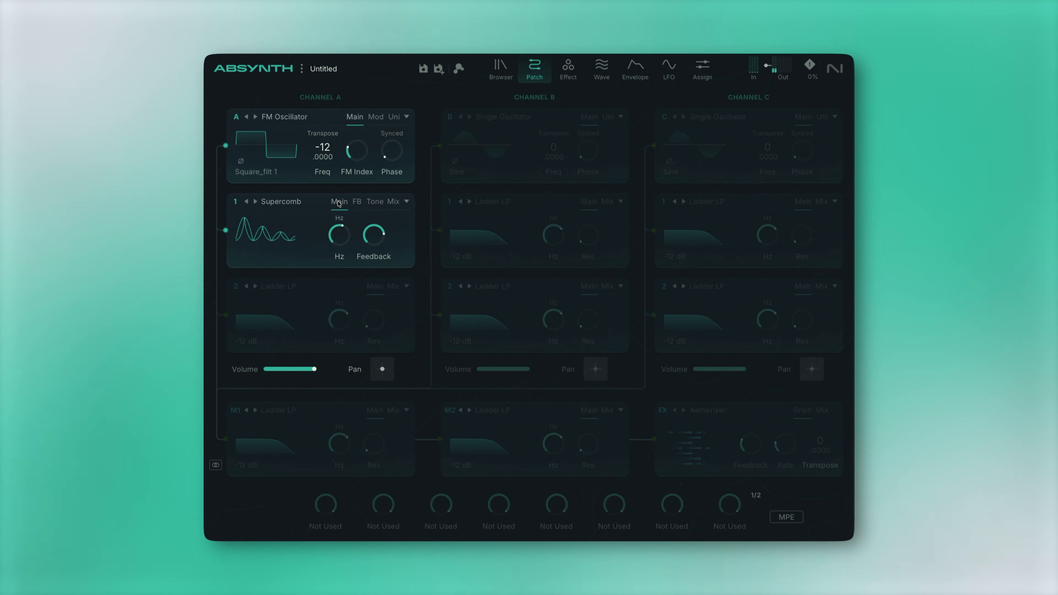
Step: Switch channel A's filter 1 to Freq Shift and choose the Saw_filt 3 waveform
click(308, 202)
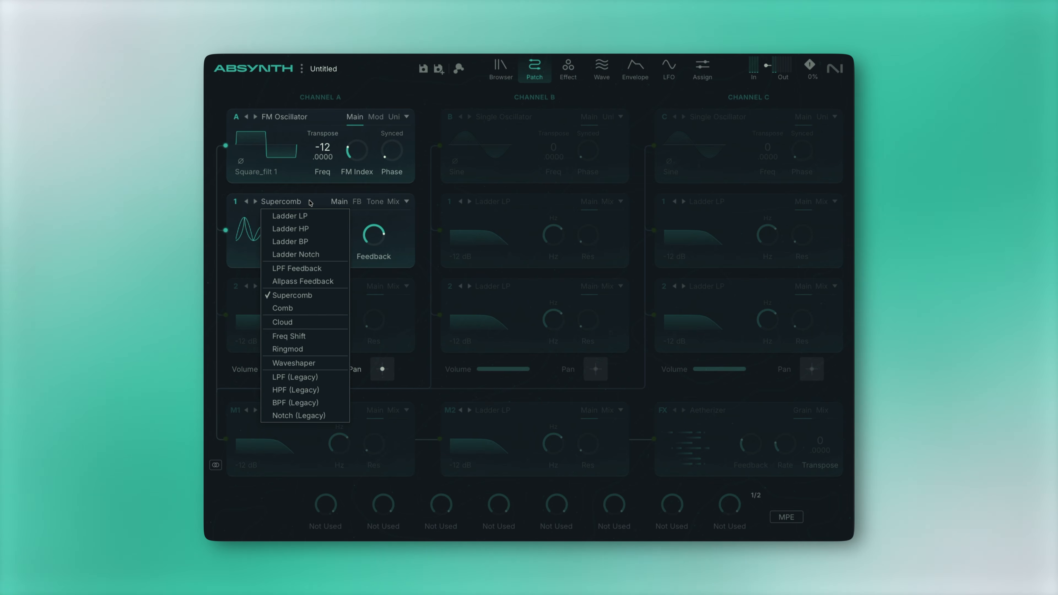
click(316, 341)
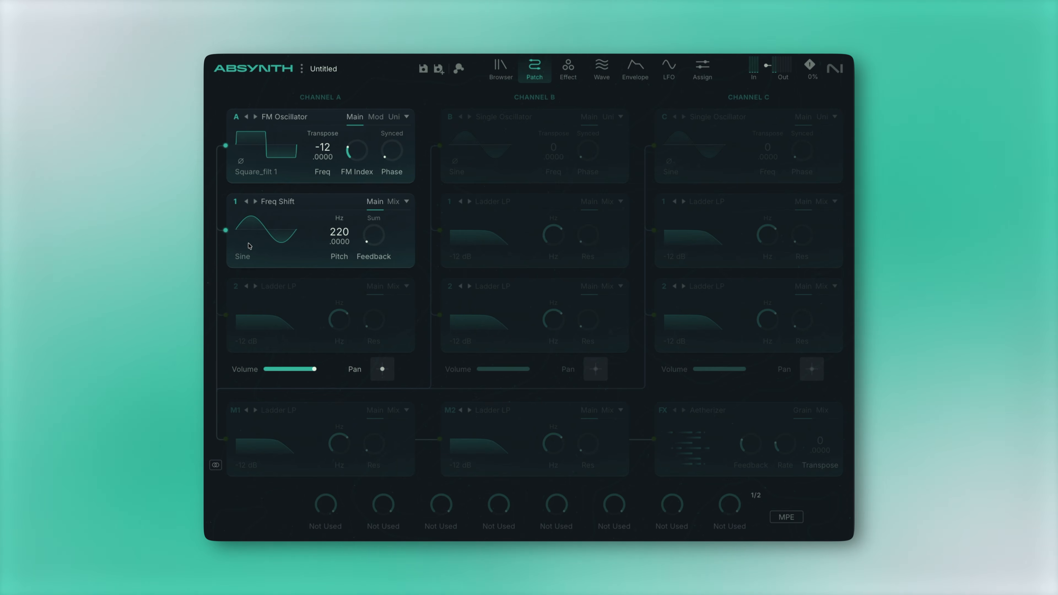
click(243, 255)
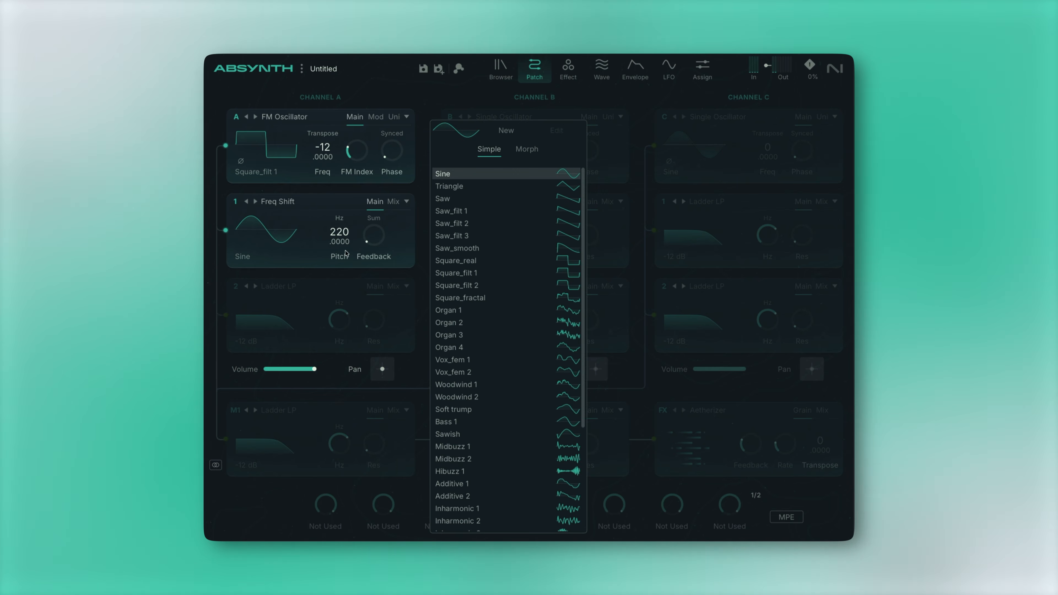
click(521, 236)
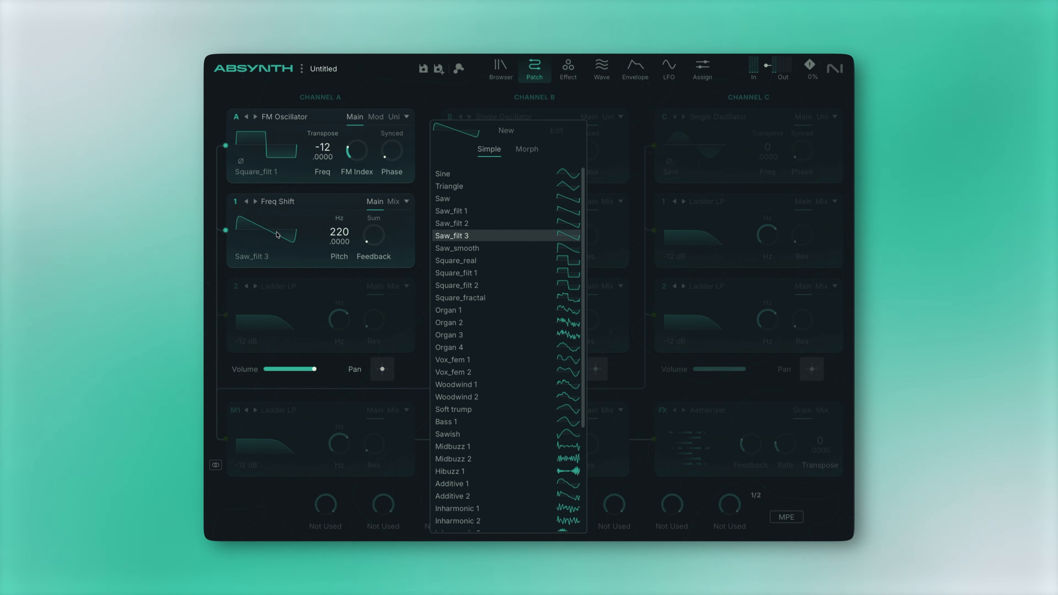
click(287, 269)
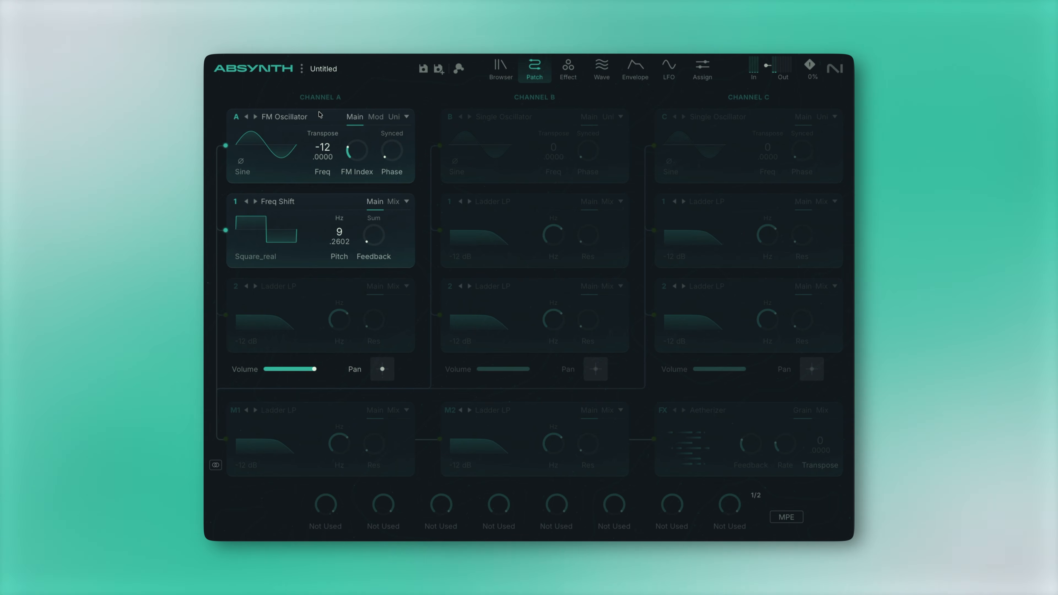
Step: Sweep the Freq Shift pitch down to about 1.6 Hz and up to about 1345 Hz, with raised feedback in Difference mode
drag(340, 236, 338, 279)
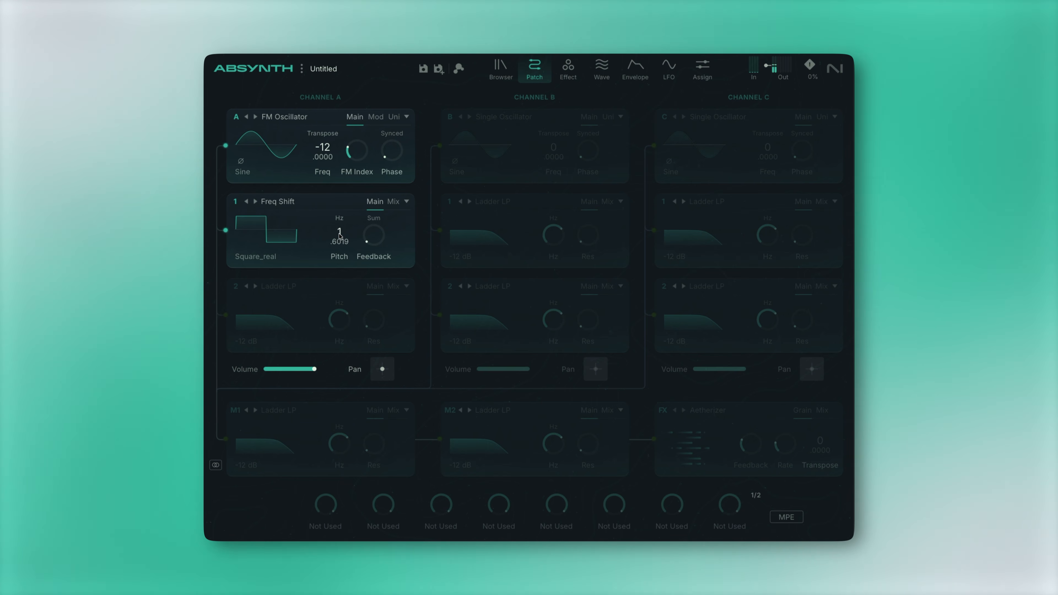
drag(340, 236, 351, 81)
drag(337, 231, 371, 234)
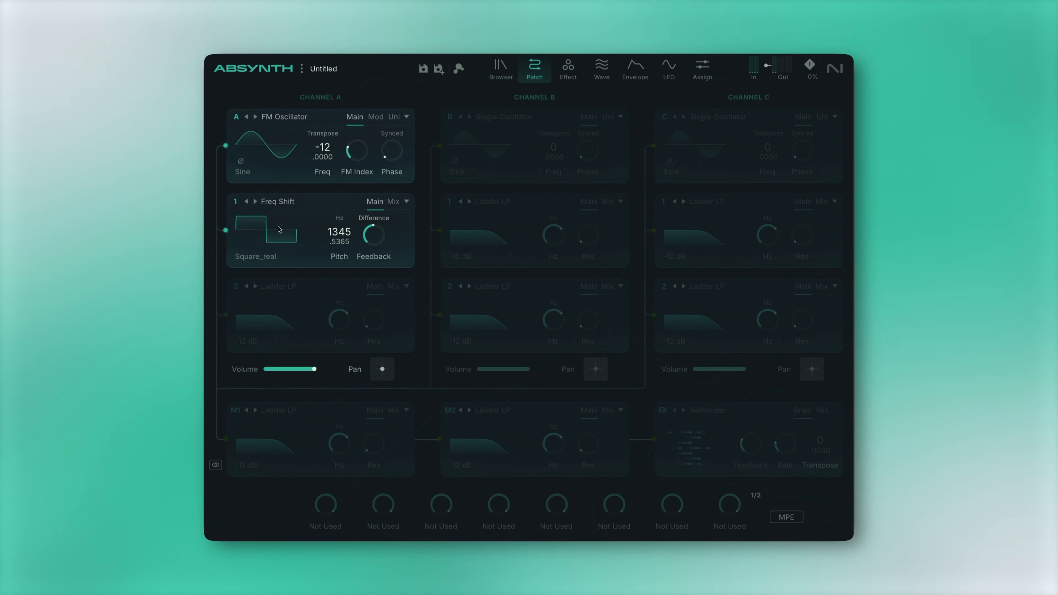
Step: Switch channel A's filter 1 from Freq Shift to Ringmod and on to Waveshaper
click(289, 207)
click(302, 354)
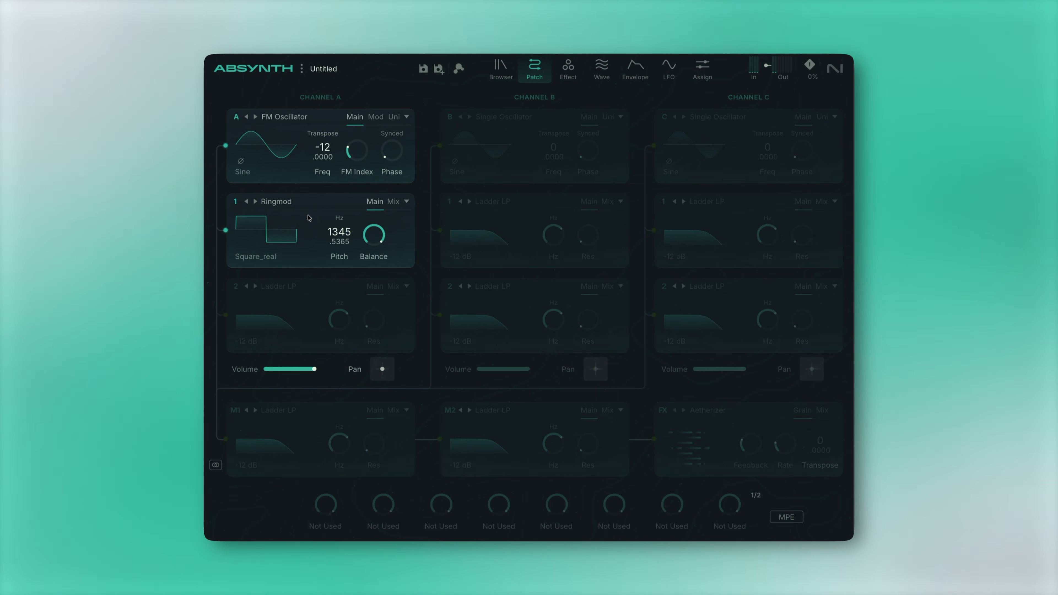
click(287, 202)
click(335, 368)
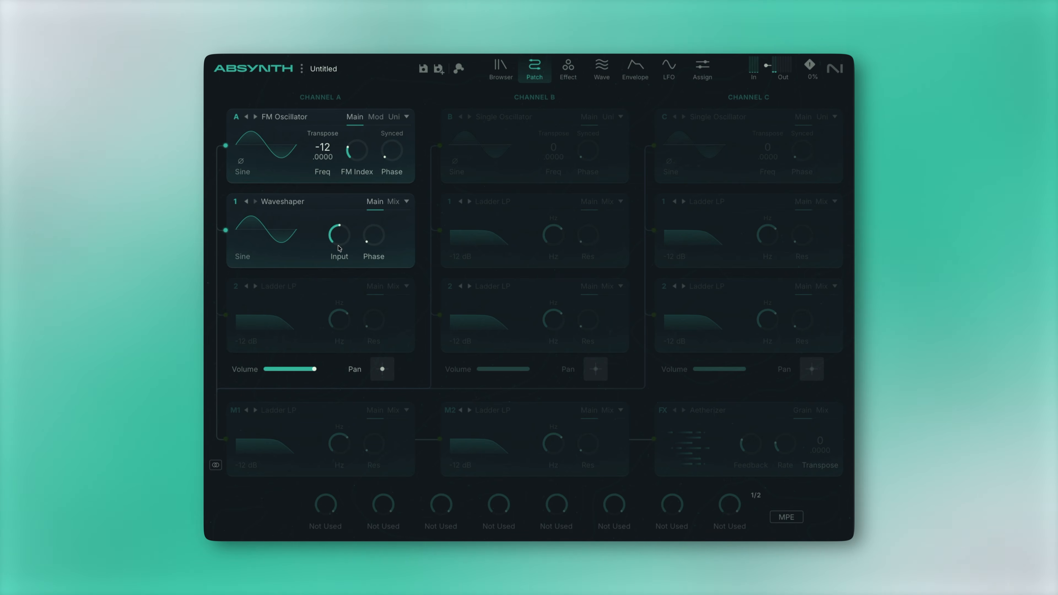
Step: Choose the Square_real waveform for channel A's Waveshaper and raise its Input and Phase
click(243, 257)
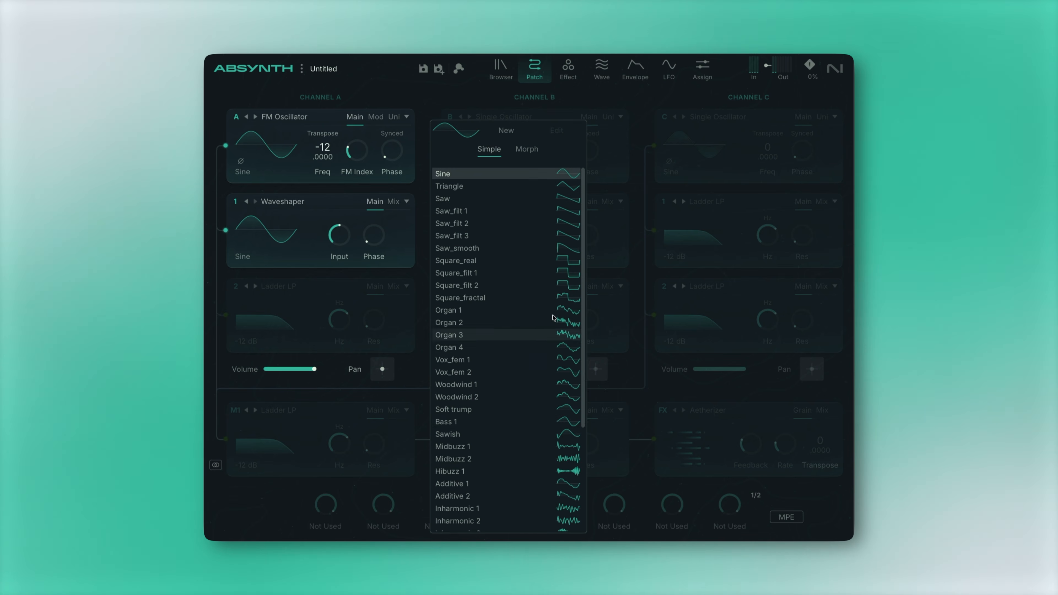
click(540, 261)
click(300, 261)
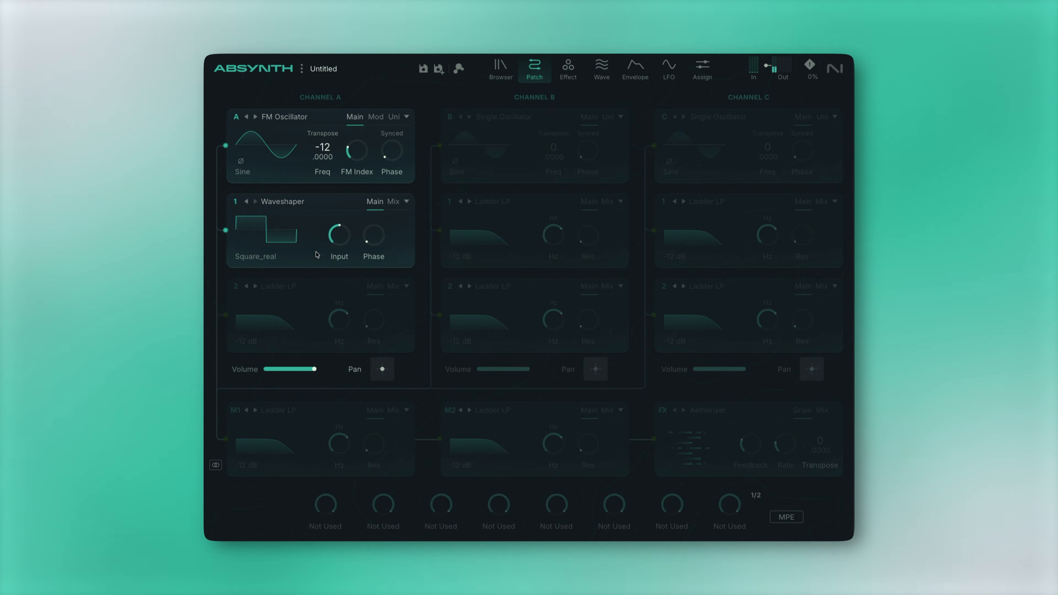
drag(338, 246, 353, 199)
drag(376, 237, 387, 113)
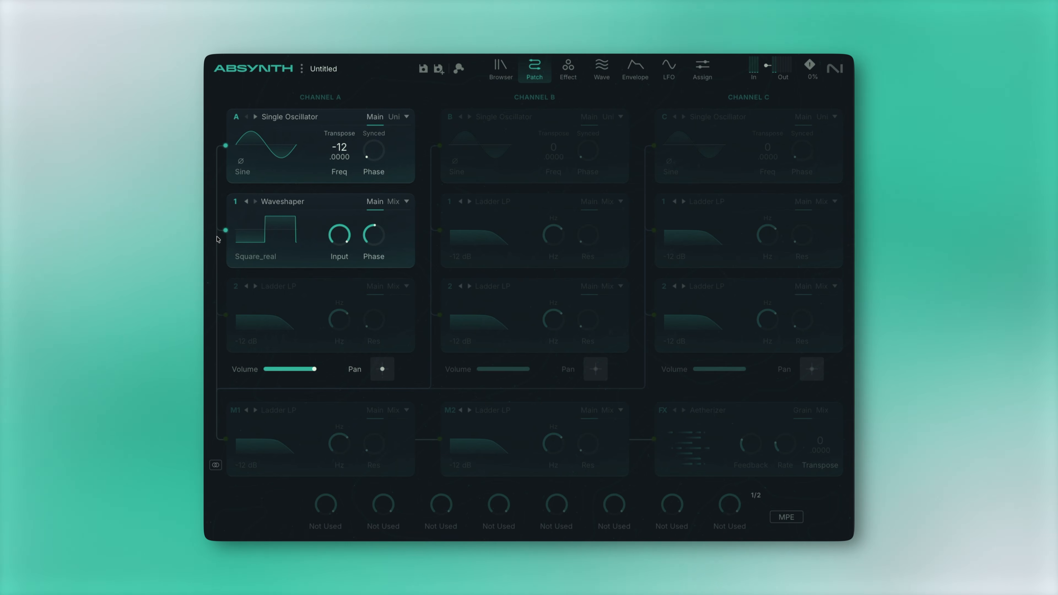
Step: Turn on channel A's second filter and the M1 and M2 master filter modules
click(226, 315)
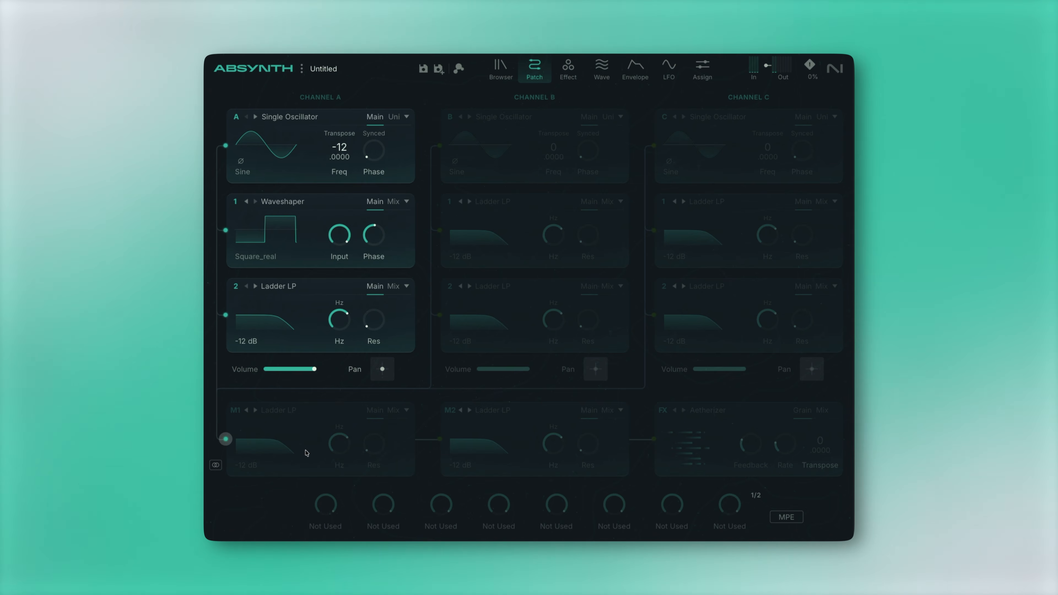
click(288, 456)
click(490, 453)
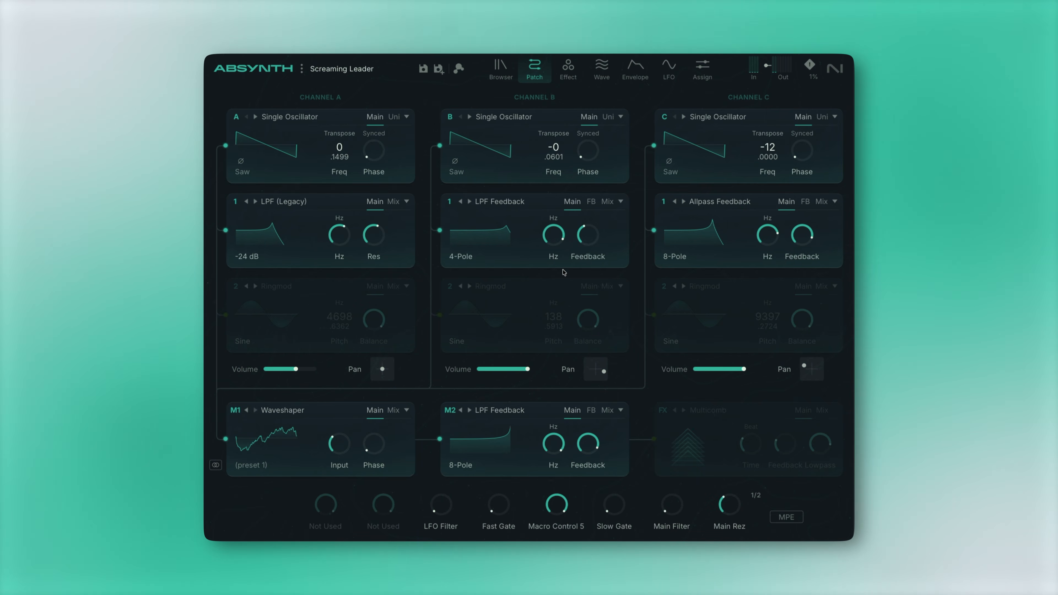
Step: In the Screaming Leader patch, turn off channels C and B and the M2 and M1 master modules
mouse_move(588, 264)
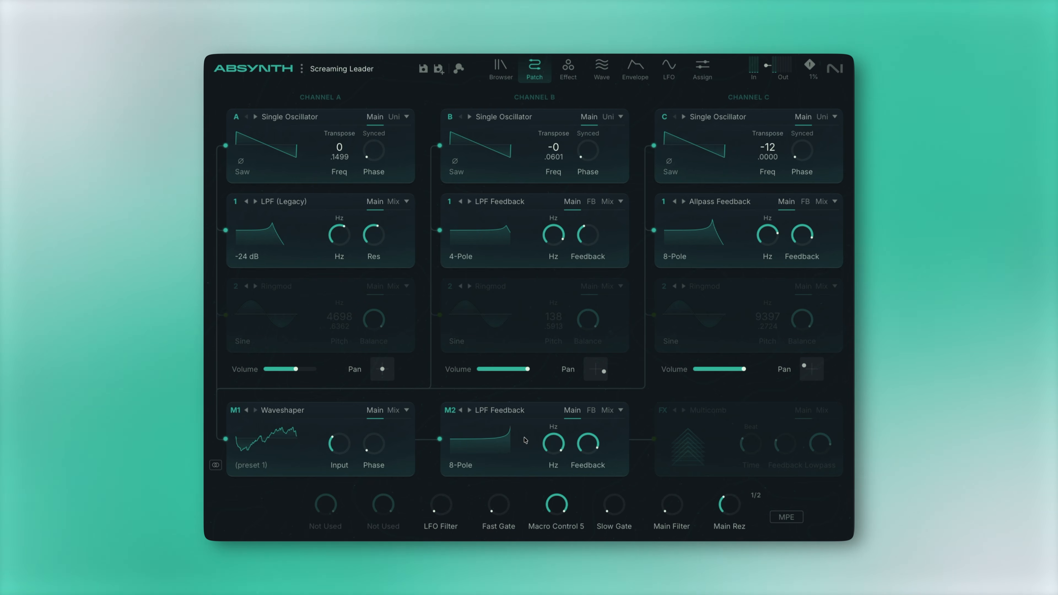
mouse_move(582, 460)
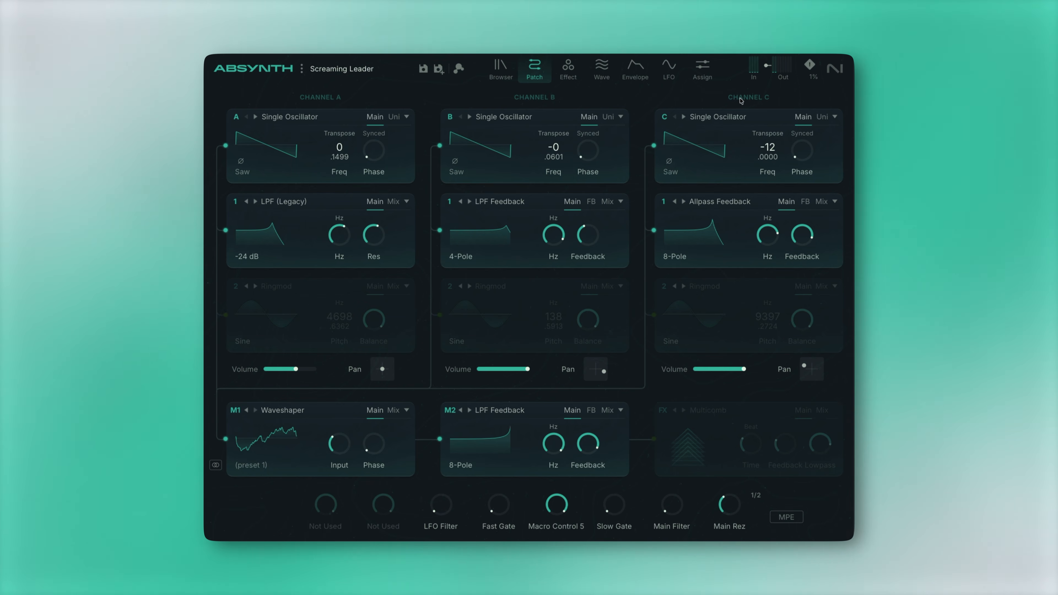
click(653, 145)
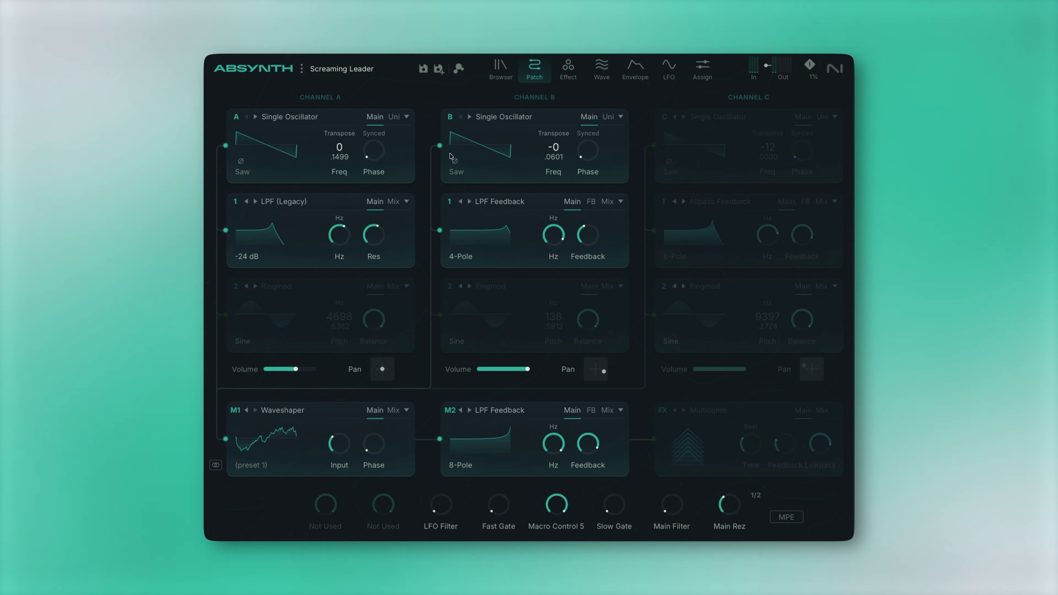
click(439, 145)
click(440, 439)
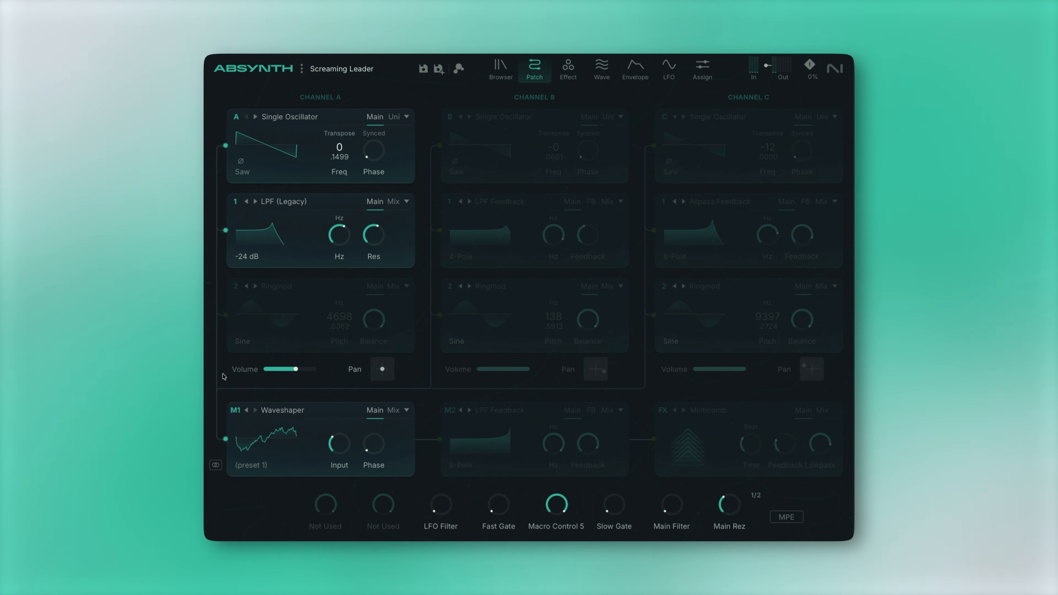
click(225, 439)
Step: Raise the cutoff of channel A's LPF (Legacy) slightly and view its oscillator's unison settings before returning to the main ones
mouse_move(339, 243)
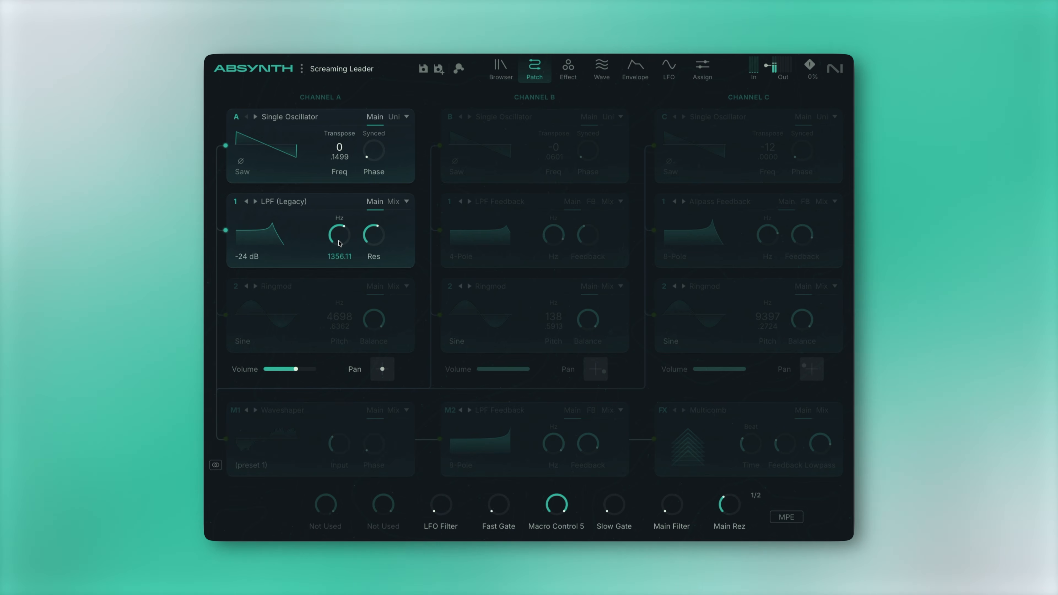
drag(340, 244, 345, 217)
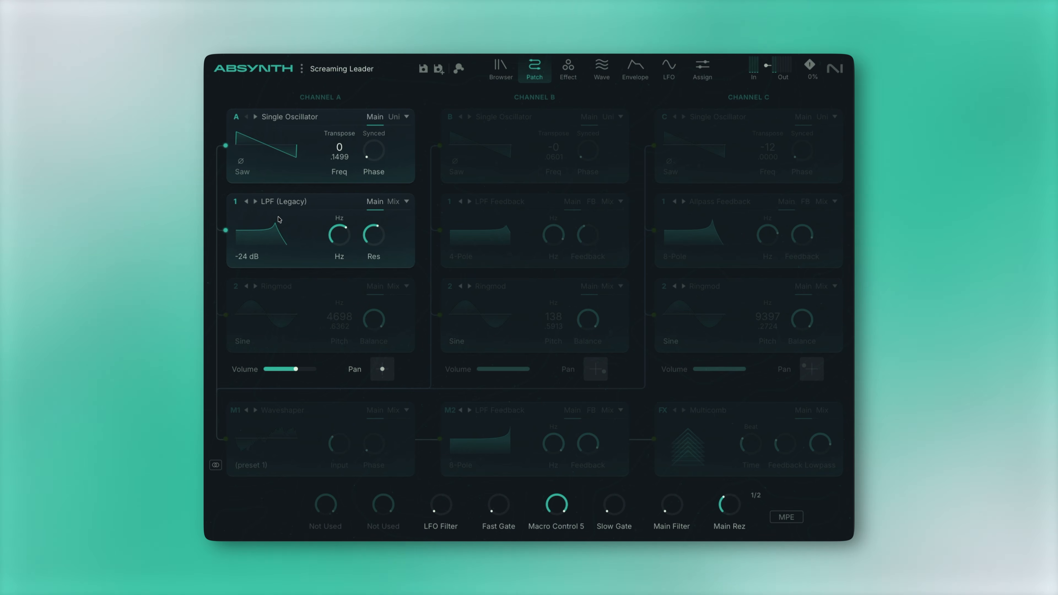
click(394, 117)
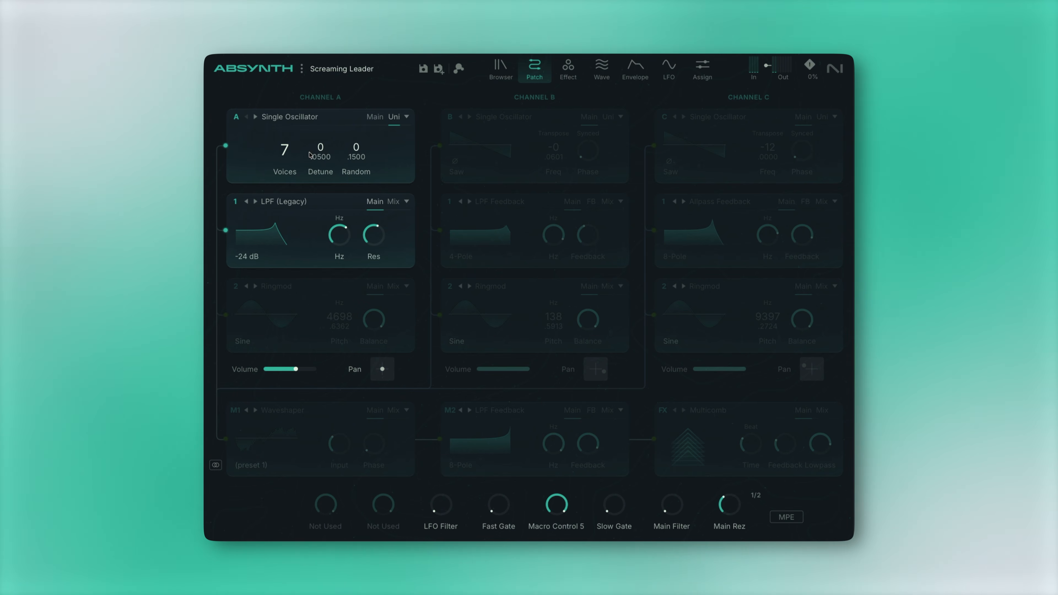
click(375, 117)
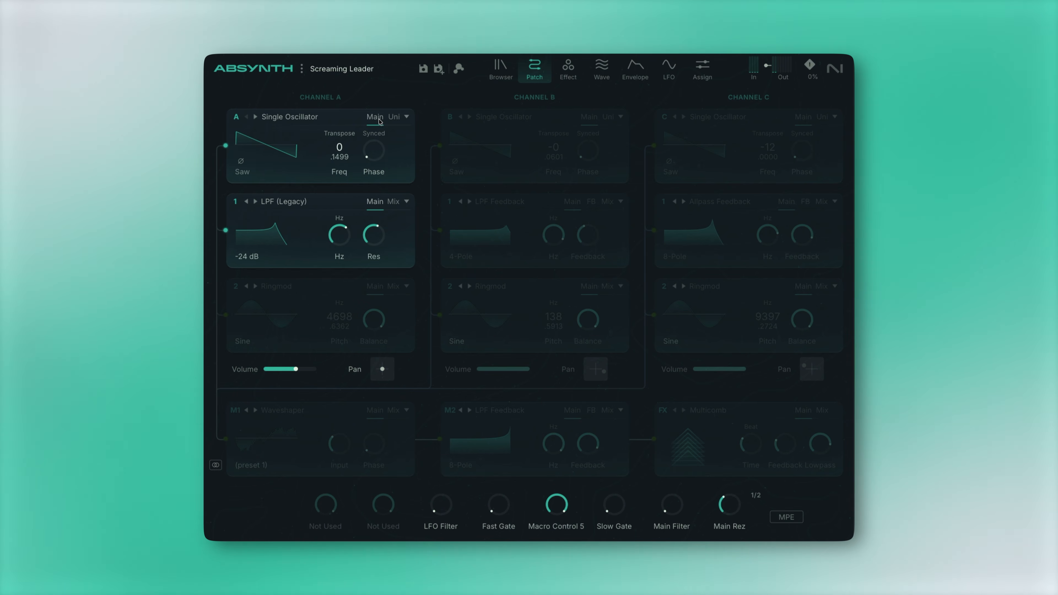
Step: Turn channel B on and channel A off while sweeping the cutoff of channel B's LPF Feedback filter
click(439, 145)
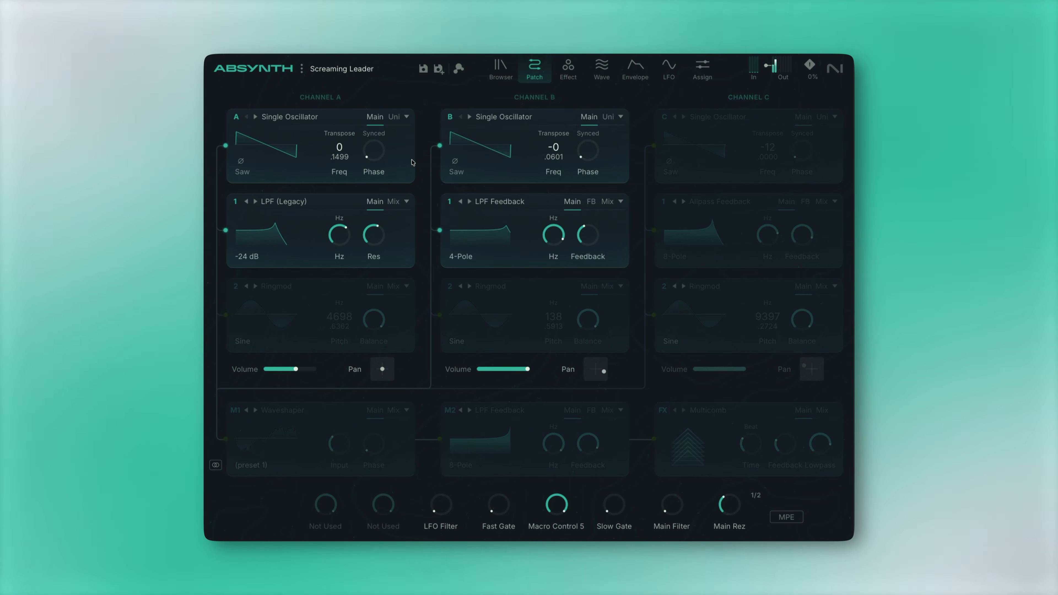
mouse_move(555, 254)
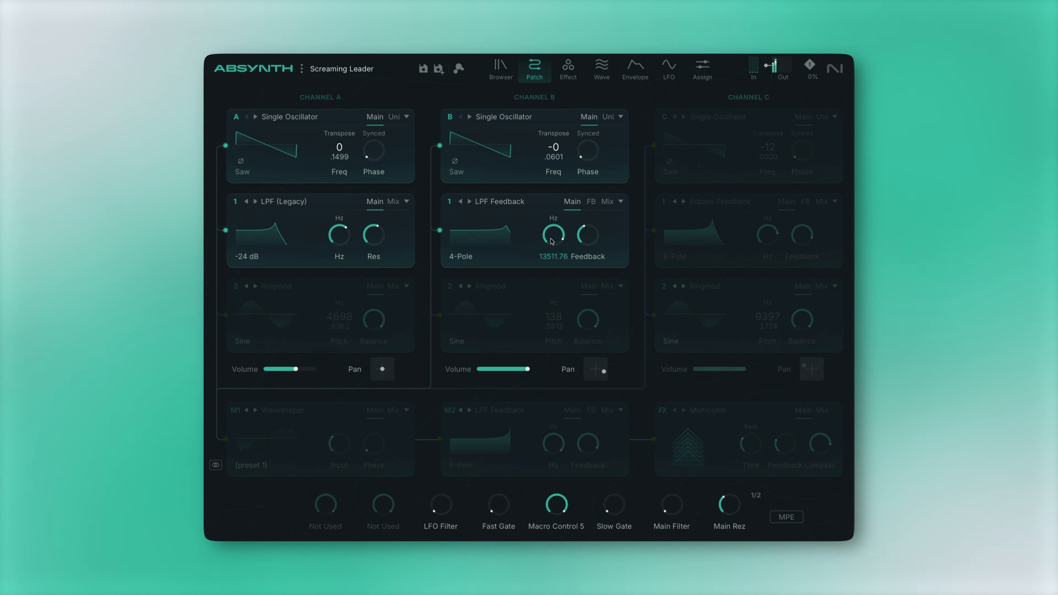
mouse_move(556, 254)
mouse_down()
mouse_move(552, 275)
mouse_move(547, 245)
mouse_up()
click(226, 145)
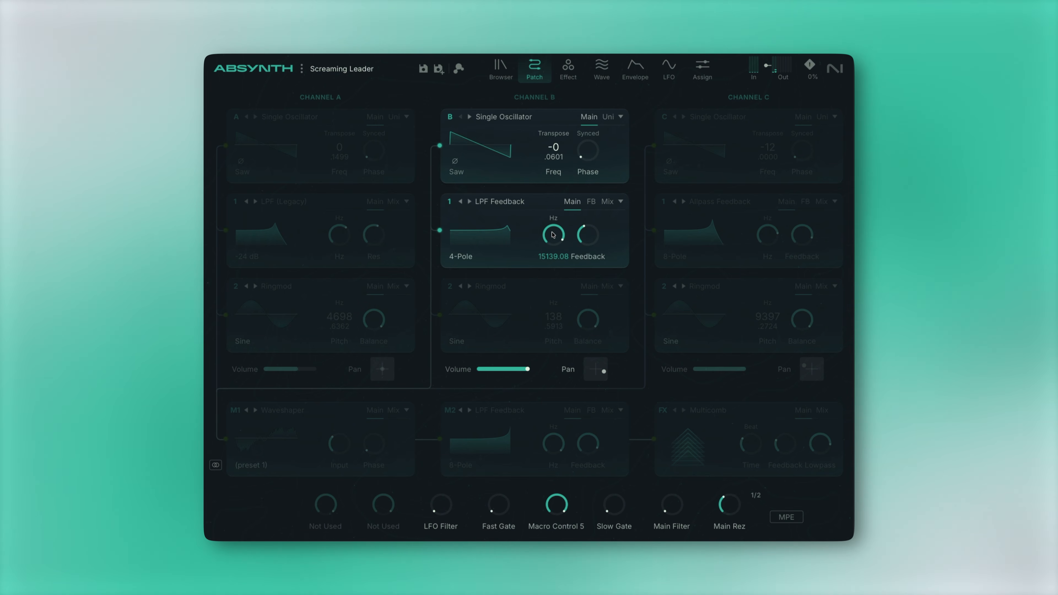
drag(553, 235, 544, 169)
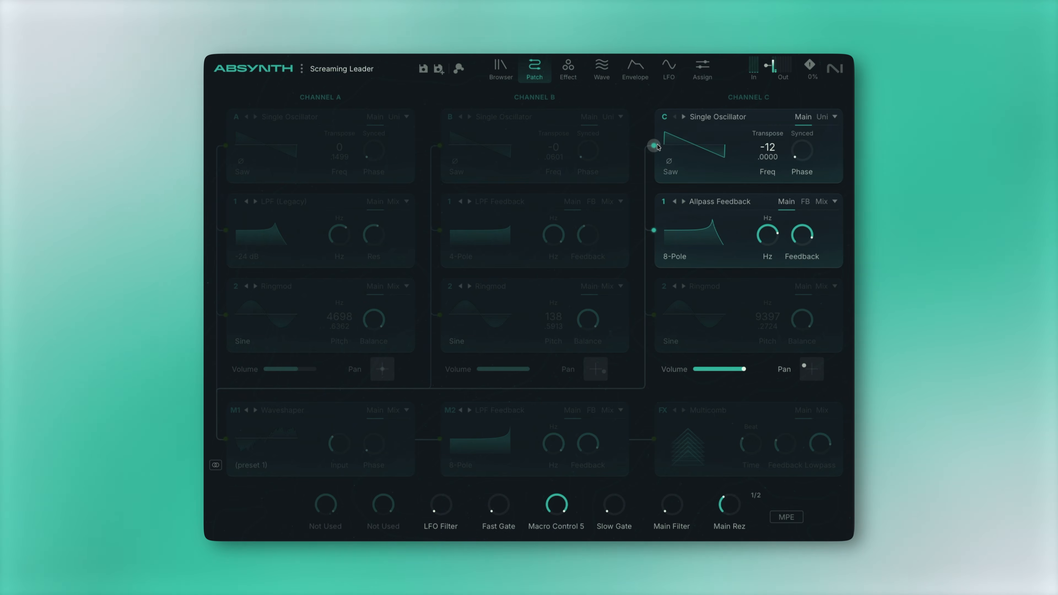
Step: Sweep the cutoff of channel C's Allpass Feedback filter and turn channels B and A back on
mouse_move(764, 238)
mouse_down()
mouse_move(765, 285)
mouse_move(782, 241)
mouse_up()
click(440, 146)
click(226, 145)
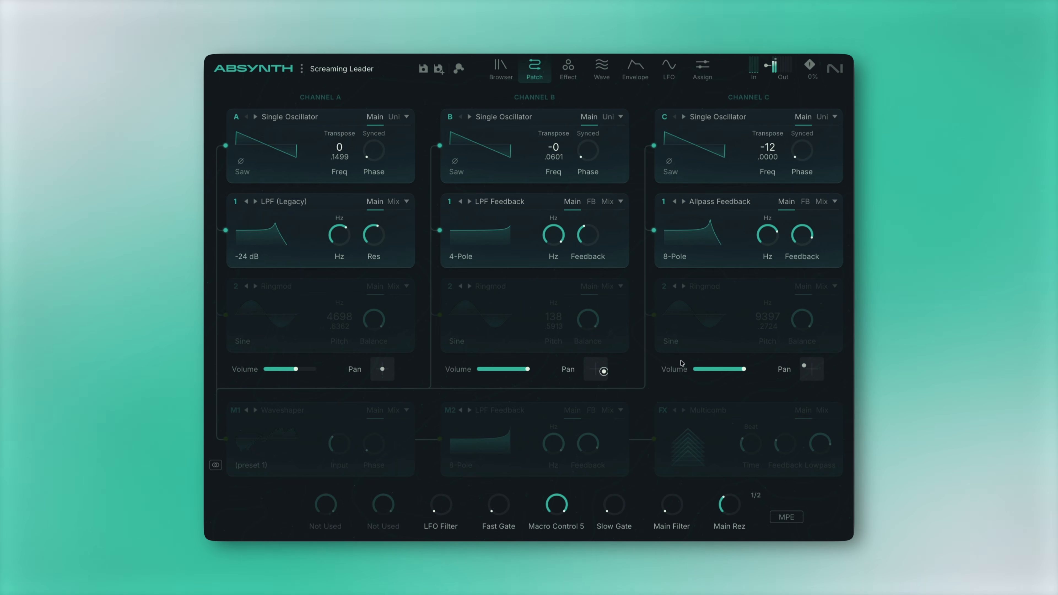
Step: Turn on the M1 master Waveshaper and raise its Input
click(225, 439)
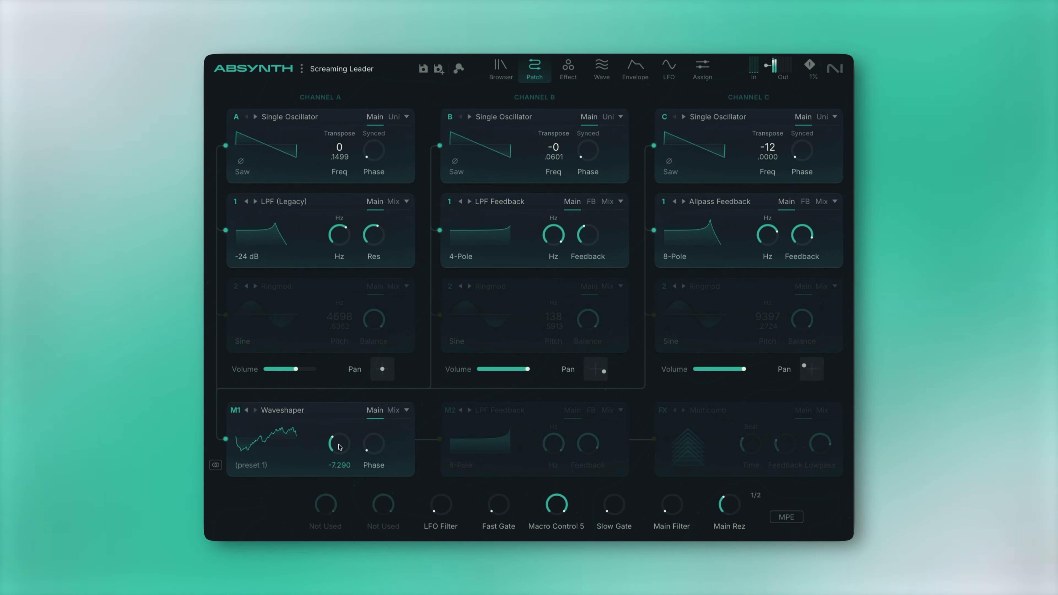
drag(340, 447, 342, 413)
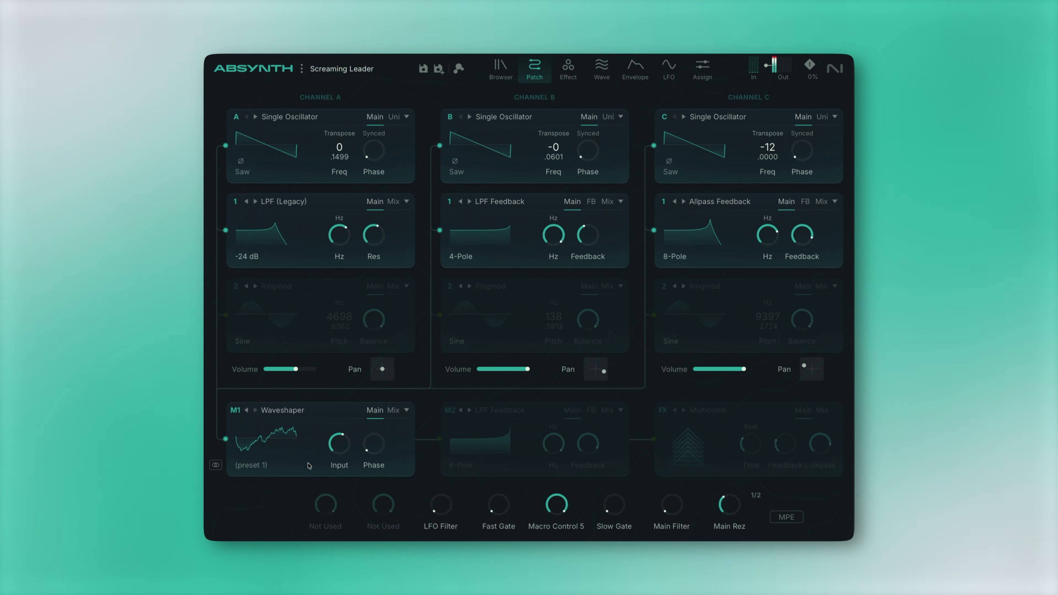
Step: Switch the M1 Waveshaper to the Triangle waveform and try different Input and Phase amounts
click(262, 464)
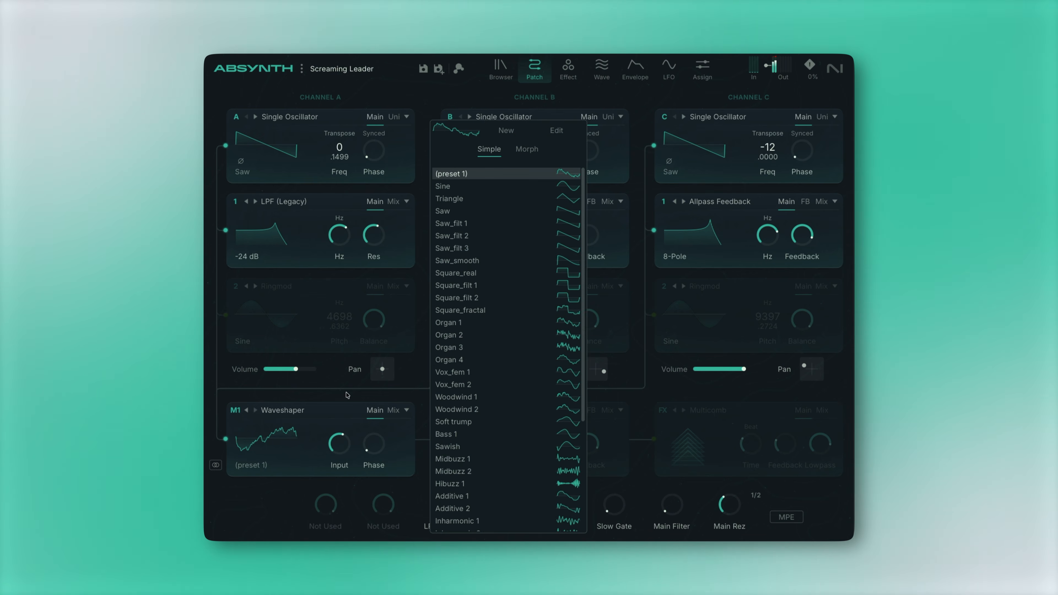
click(470, 200)
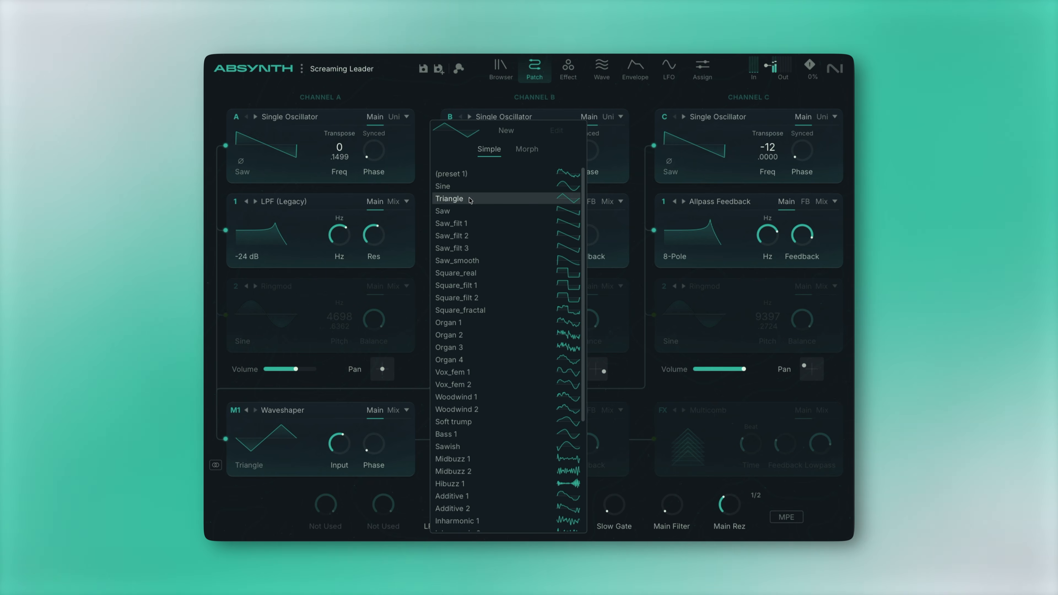
click(335, 449)
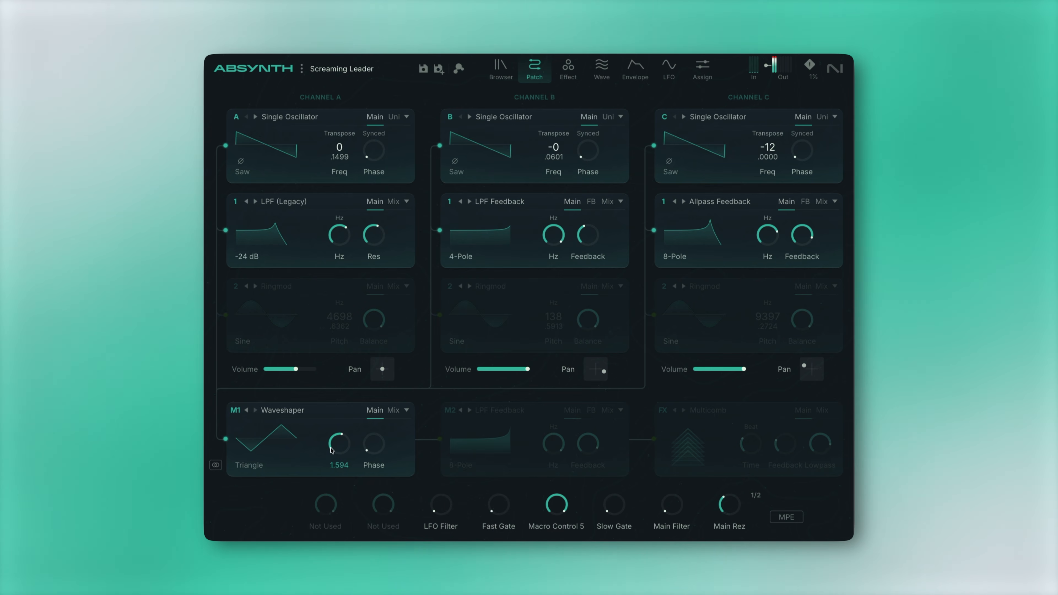
drag(333, 440, 339, 419)
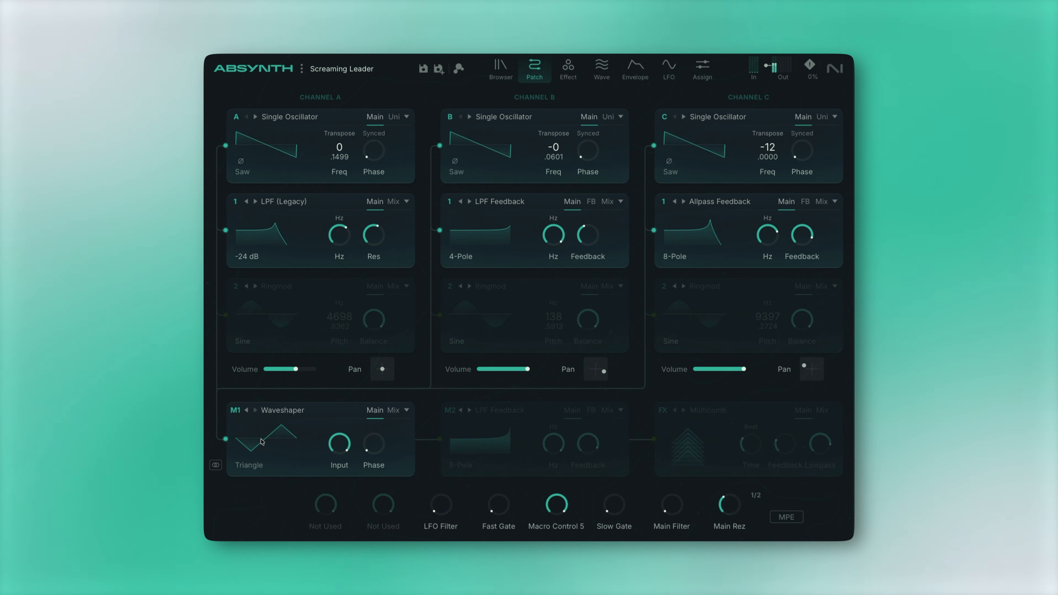
mouse_move(339, 453)
drag(343, 448, 388, 390)
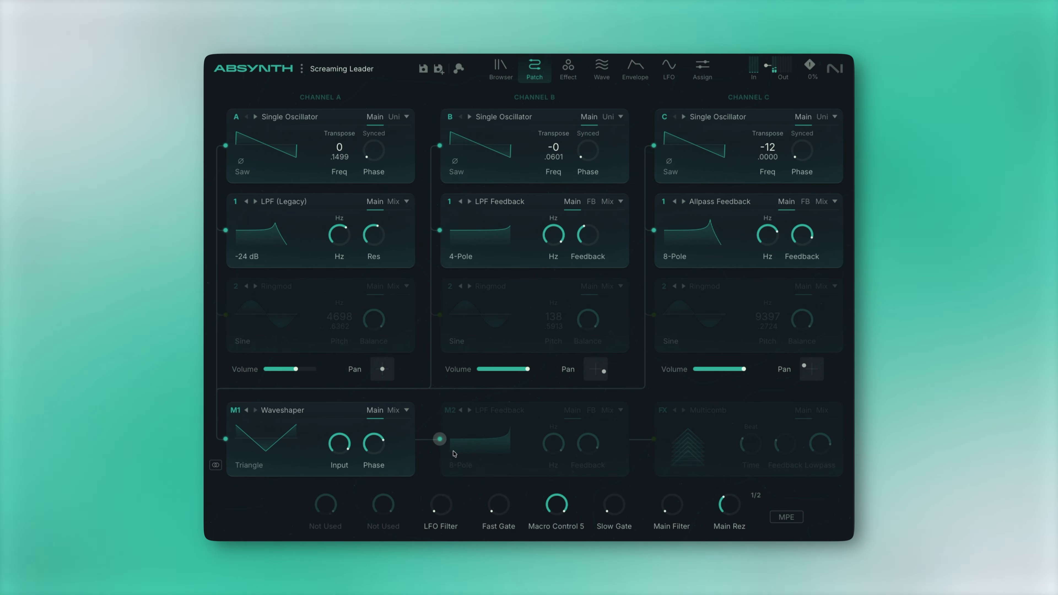
Step: Turn on the M2 LPF Feedback filter and sweep its cutoff down and back up to fully open
click(498, 441)
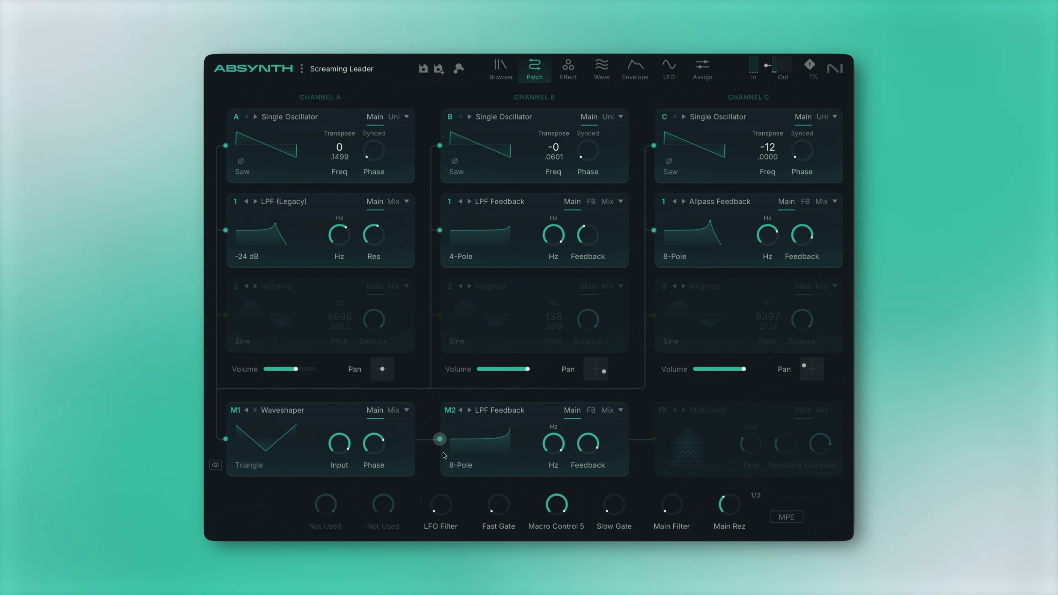
mouse_move(550, 444)
drag(557, 443, 550, 538)
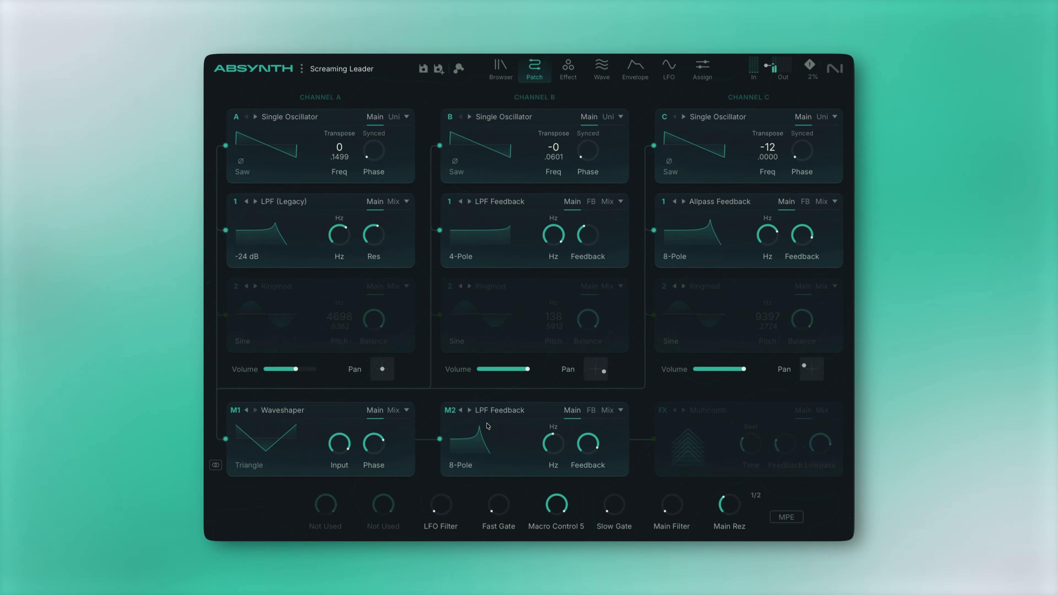
drag(557, 454, 524, 381)
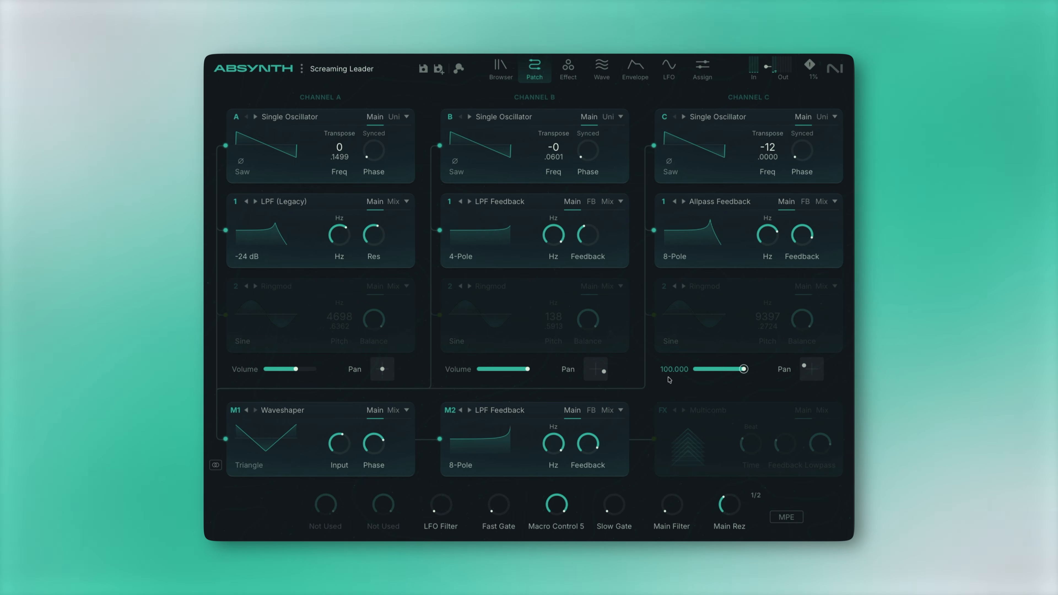
Step: Turn on the Multicomb effect and look over its detailed effect settings before returning to the patch view
click(654, 440)
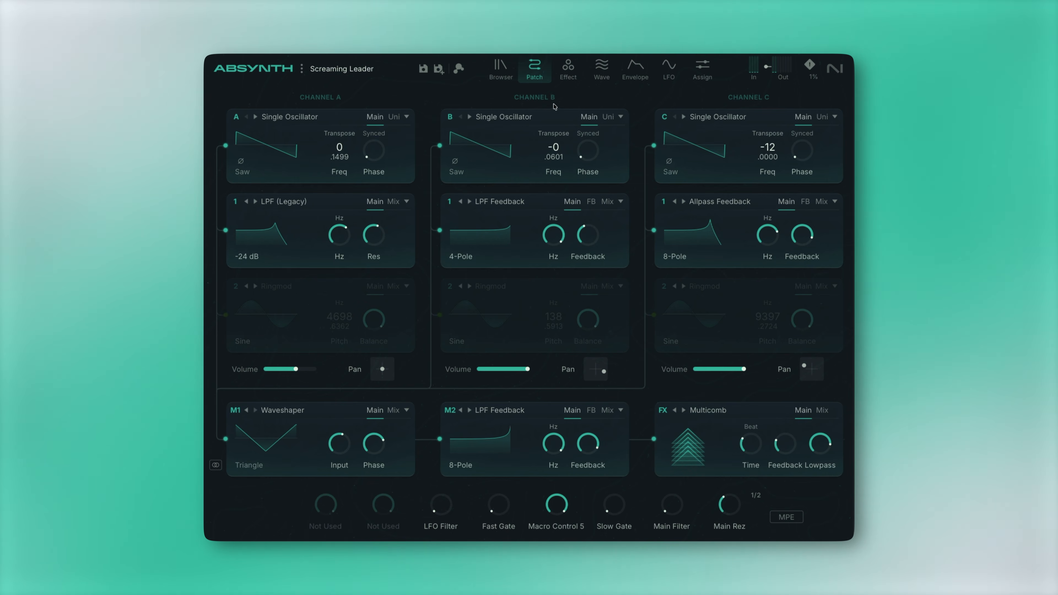
click(568, 67)
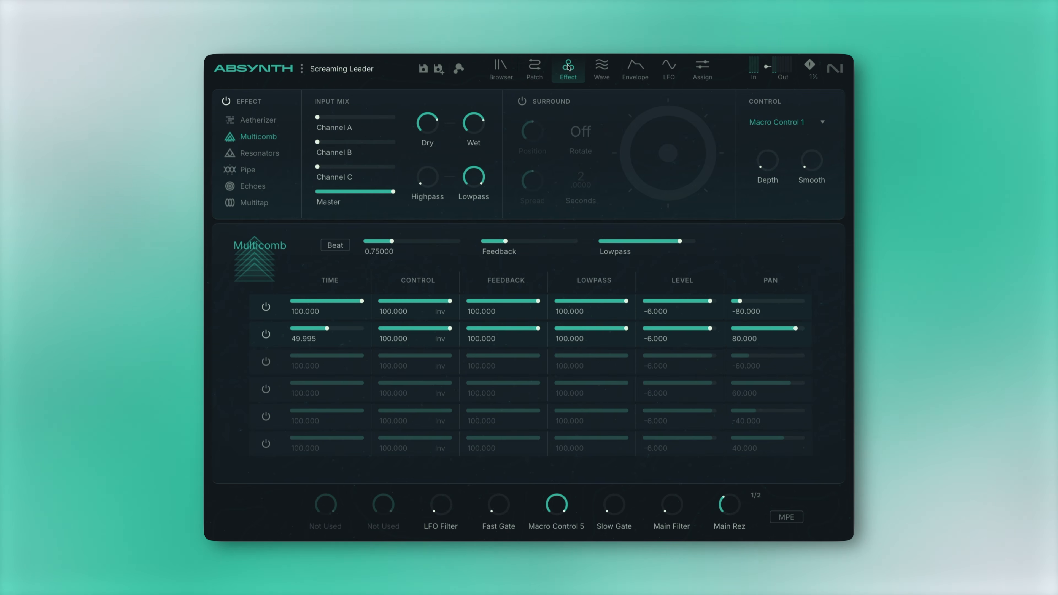
click(537, 68)
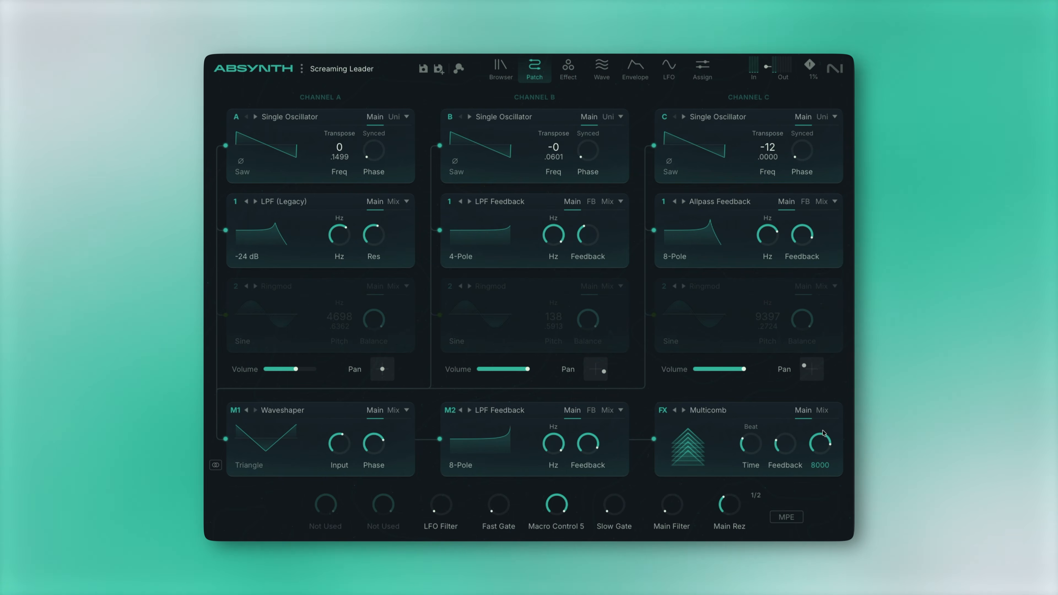
Step: Switch the FX module to Resonators and lower the output level
click(710, 410)
click(720, 450)
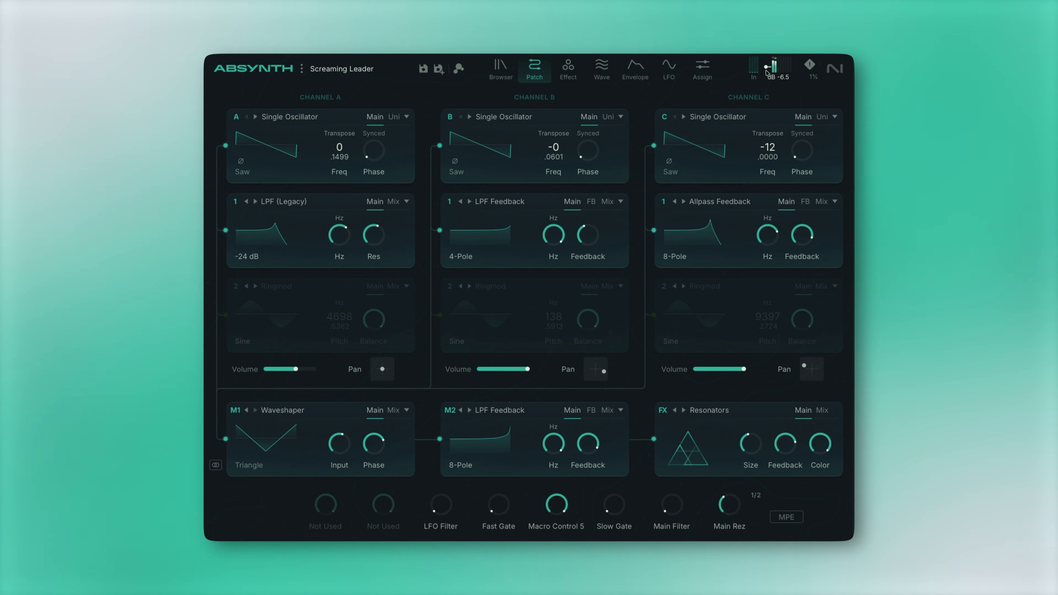
drag(767, 73, 768, 85)
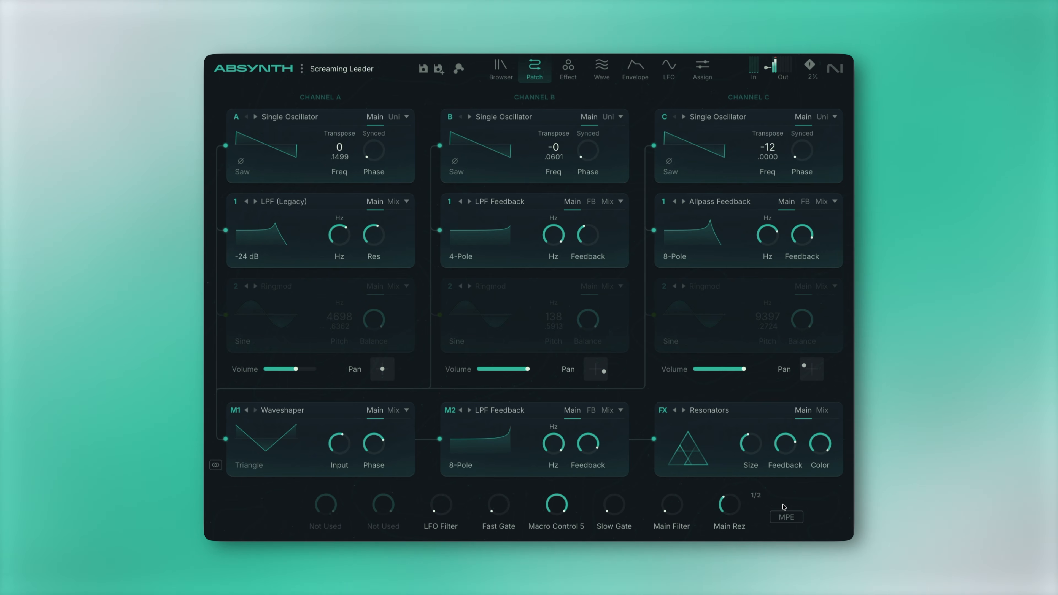
Step: Adjust the Feedback amount of the Resonators and switch the FX module to Aetherizer
mouse_move(791, 460)
mouse_move(785, 449)
mouse_down()
mouse_move(784, 539)
mouse_move(793, 446)
mouse_move(793, 457)
mouse_up()
click(713, 410)
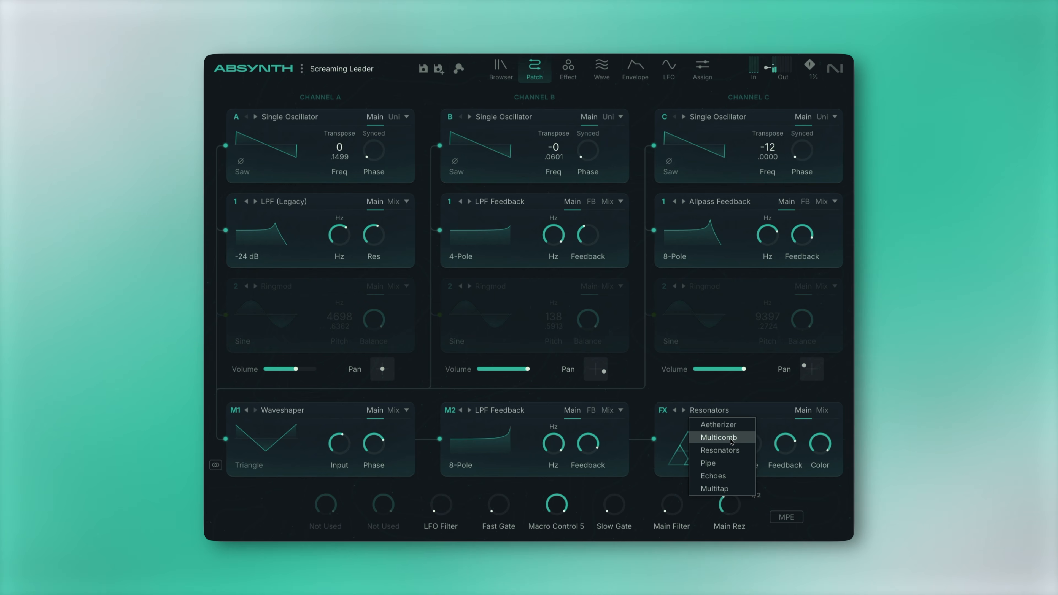
click(709, 425)
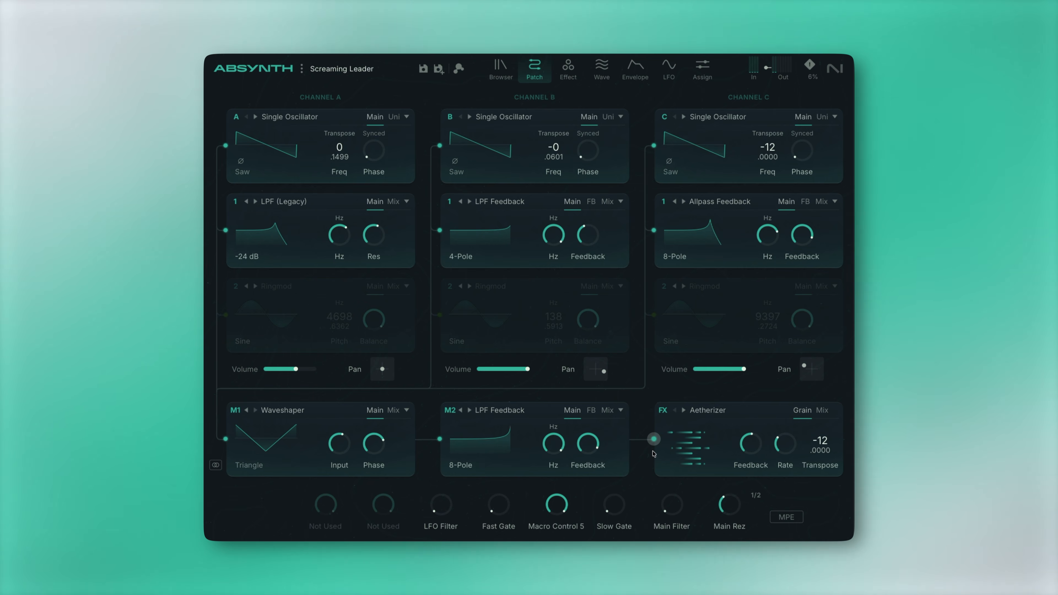
Step: Toggle the Aetherizer off and back on, and show its dry and wet mix controls
click(652, 443)
click(654, 443)
click(824, 414)
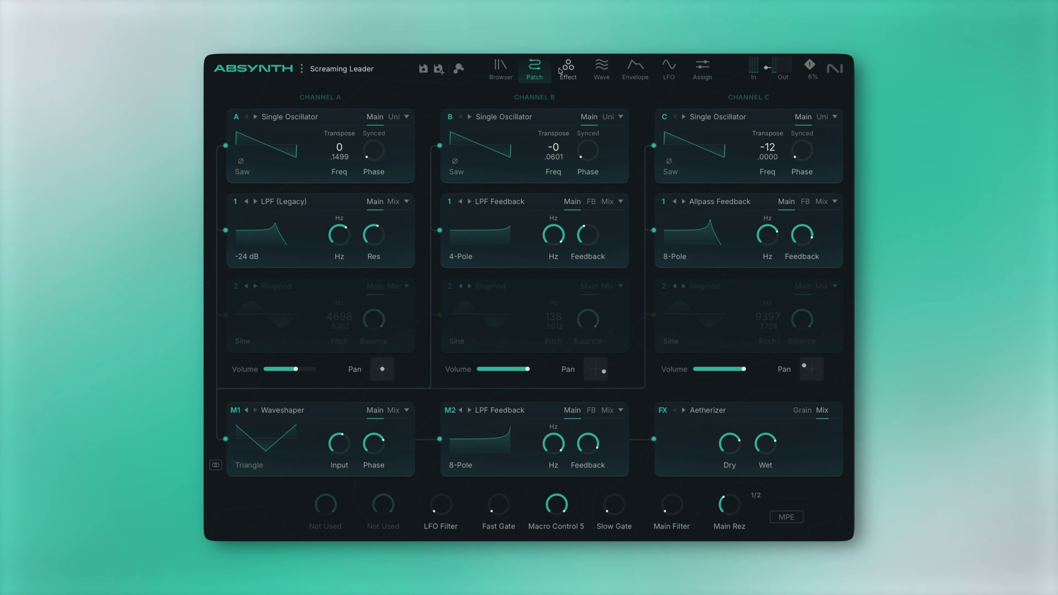
Step: Open the detailed effect settings, turn the effect on and select Echoes as its type
click(568, 69)
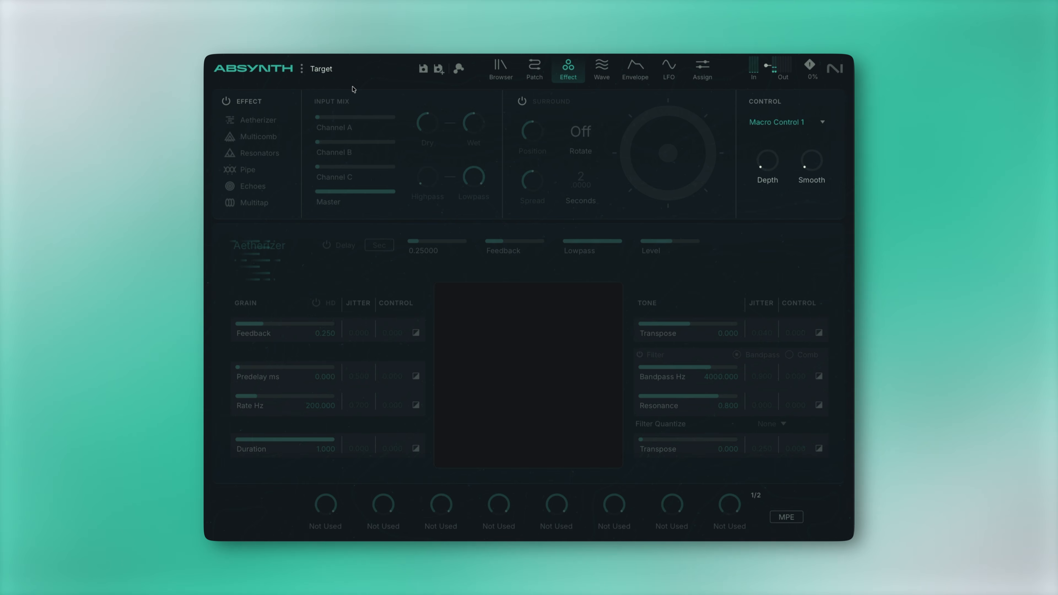
click(226, 102)
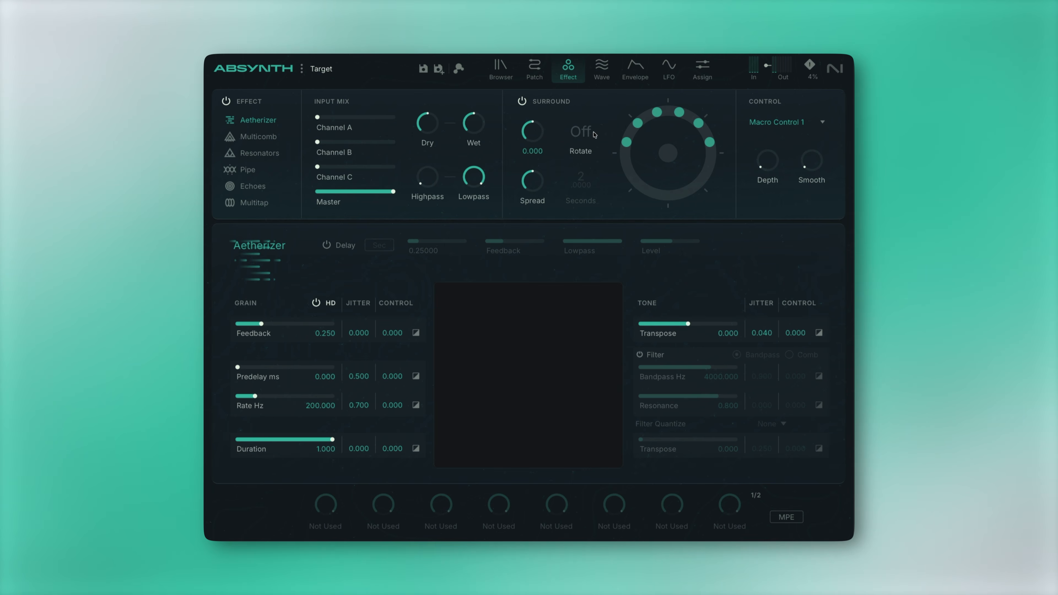
mouse_move(336, 127)
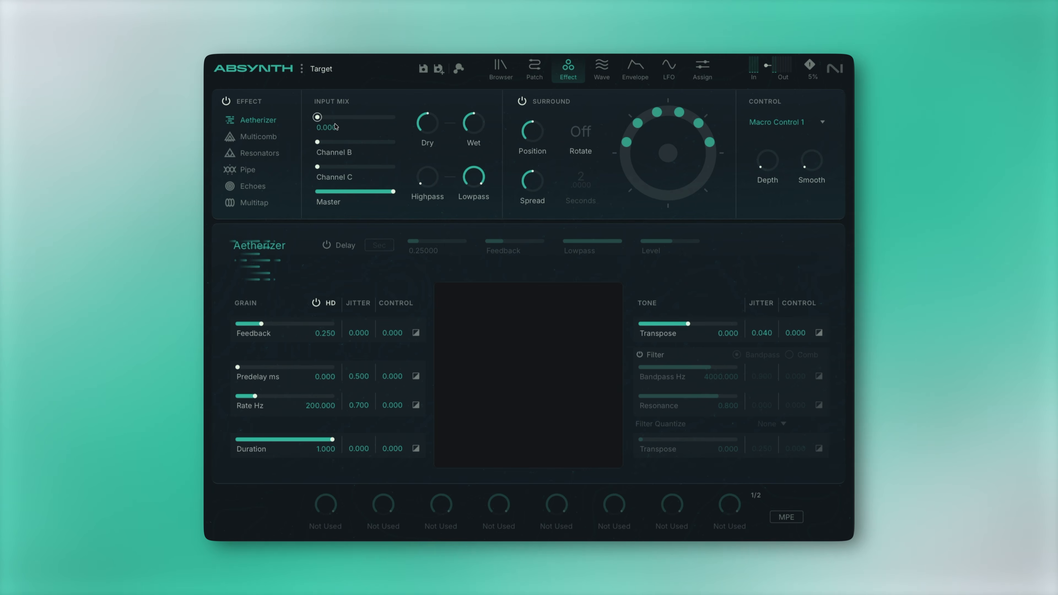
click(258, 189)
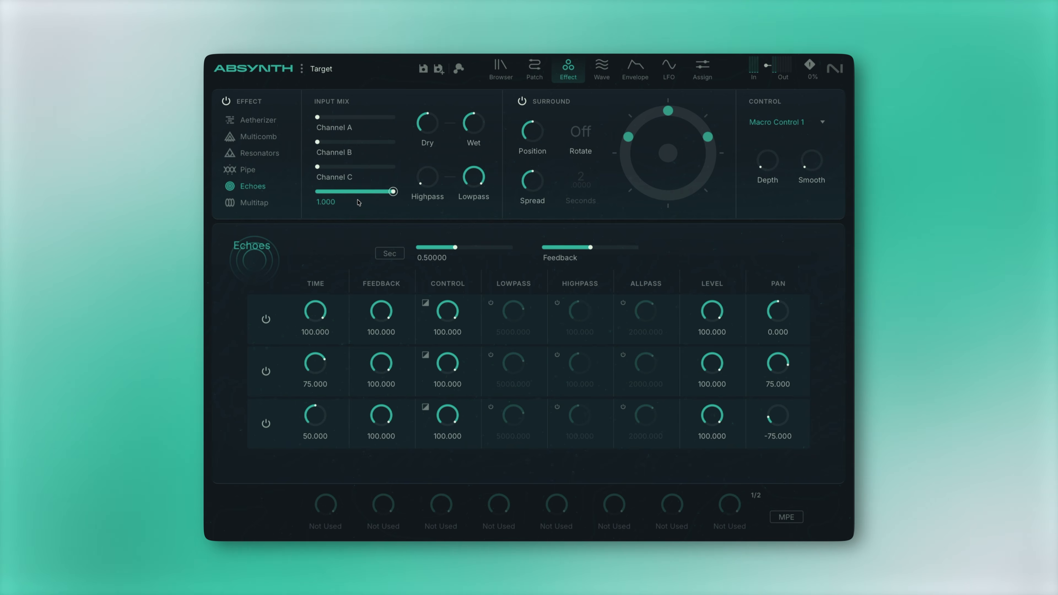
Step: Check the Echoes routing in the patch view, and feed the effect only Channel A at full level with Master at 0
click(535, 69)
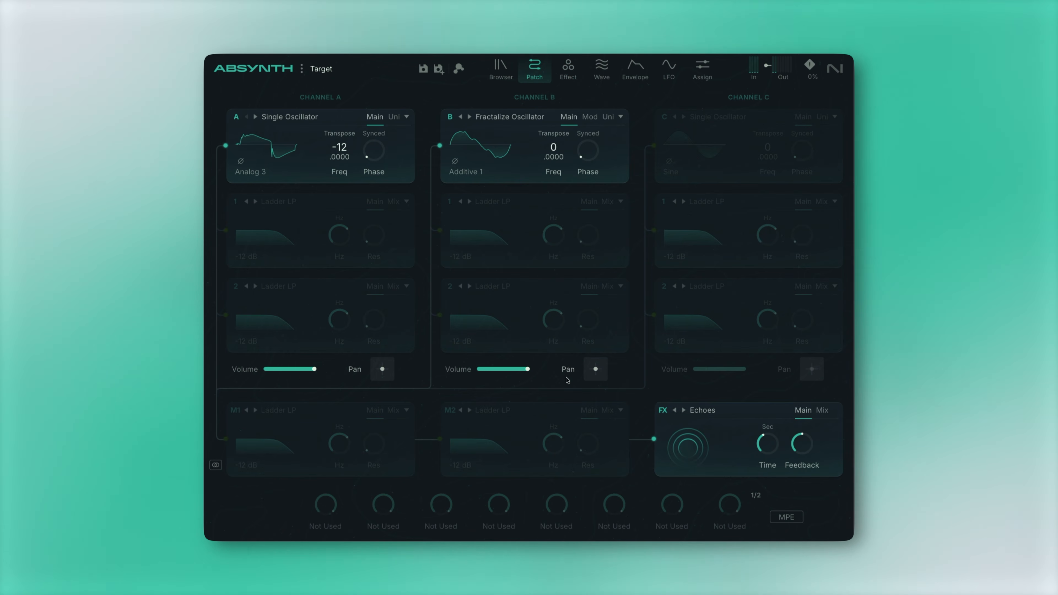
click(568, 67)
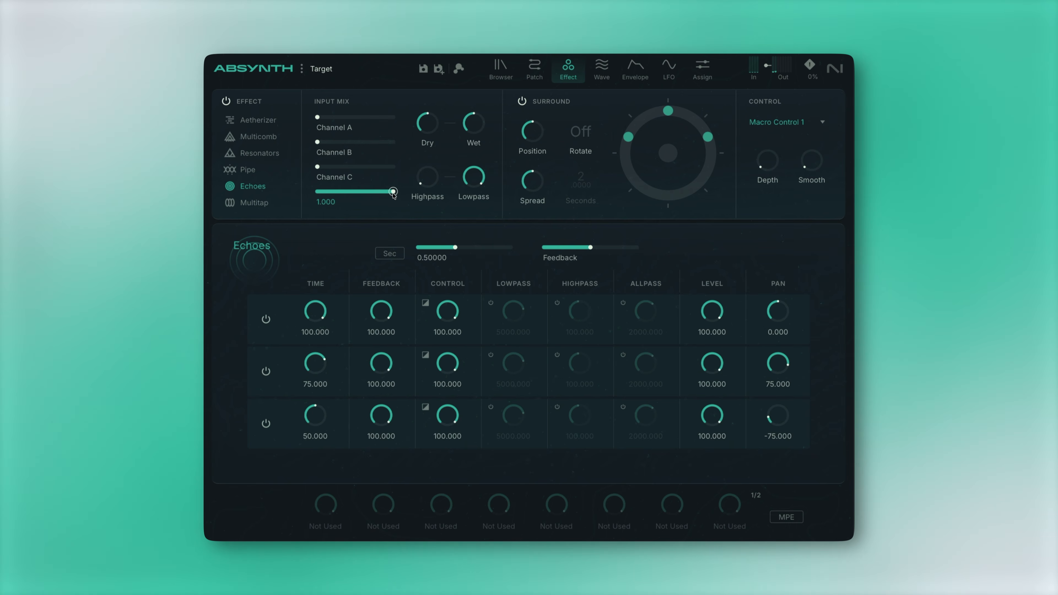
drag(393, 193, 318, 193)
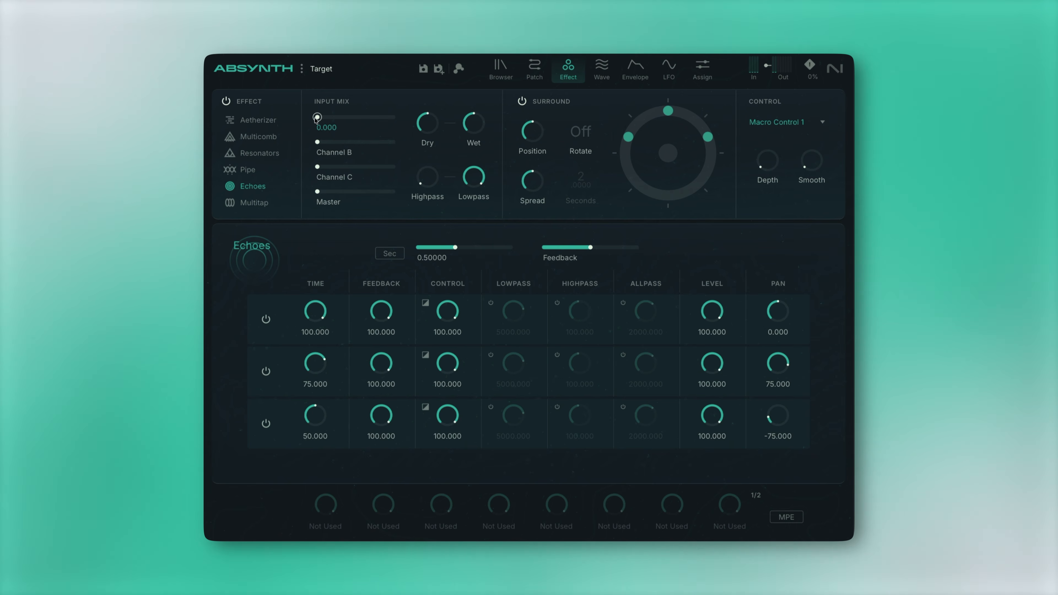
drag(316, 118, 394, 117)
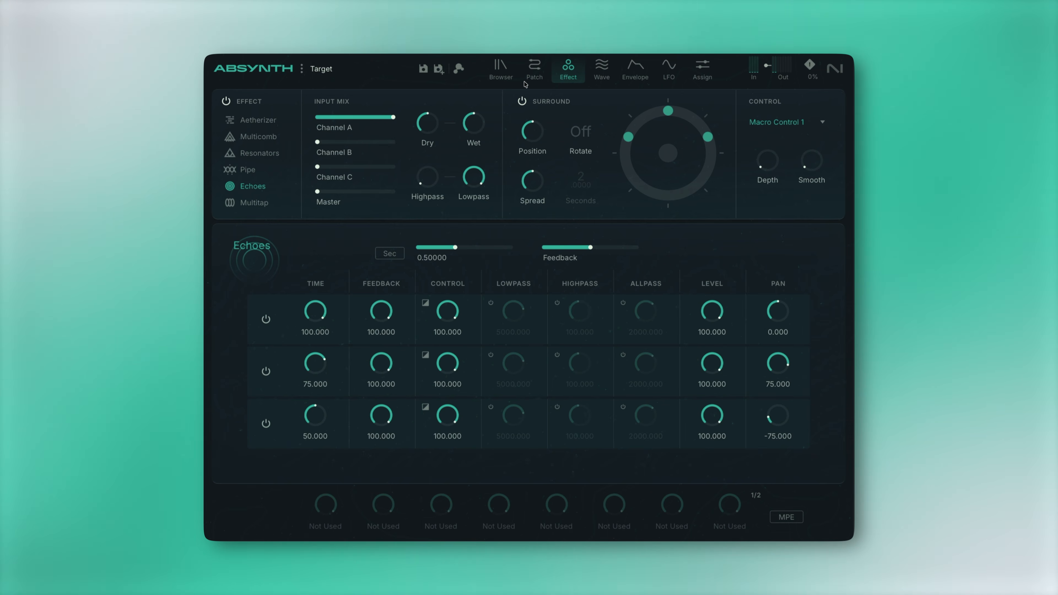
Step: Review the channel sources in the patch view, and swap the Echoes input from Channel A to Channel B at full level
click(534, 69)
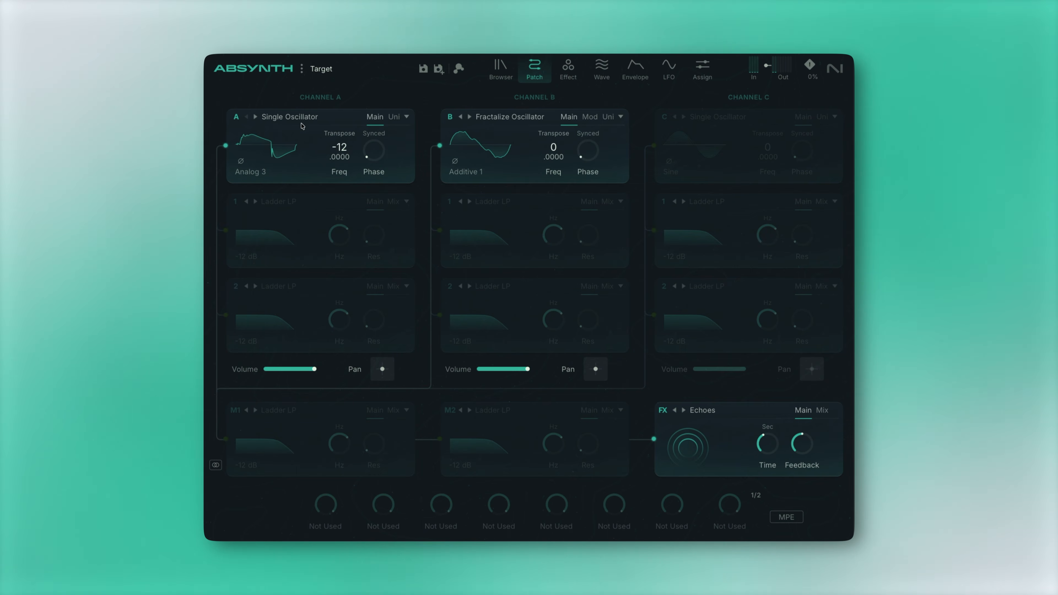
click(568, 69)
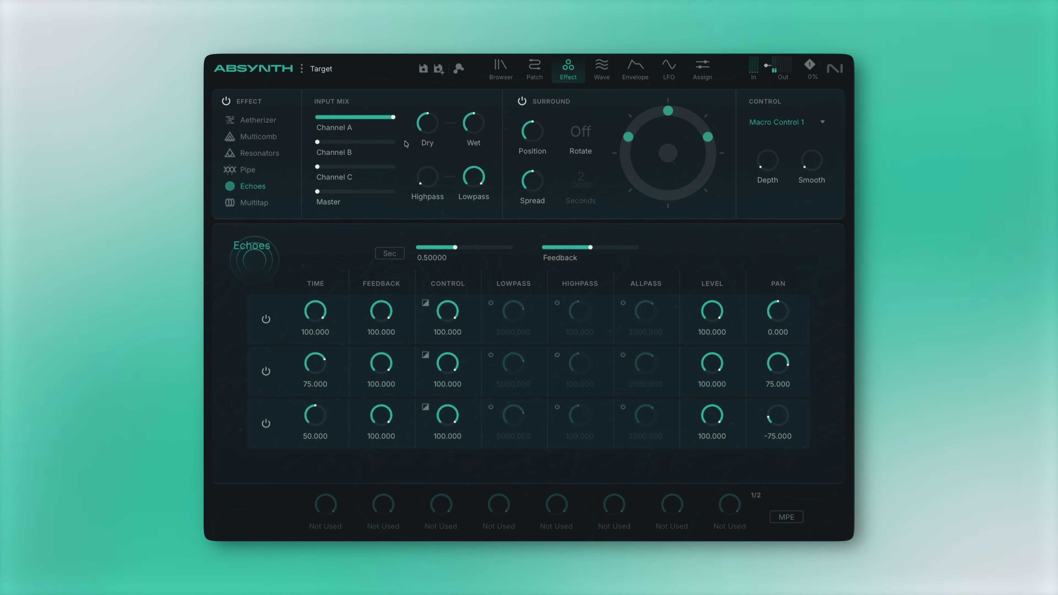
drag(393, 117, 267, 119)
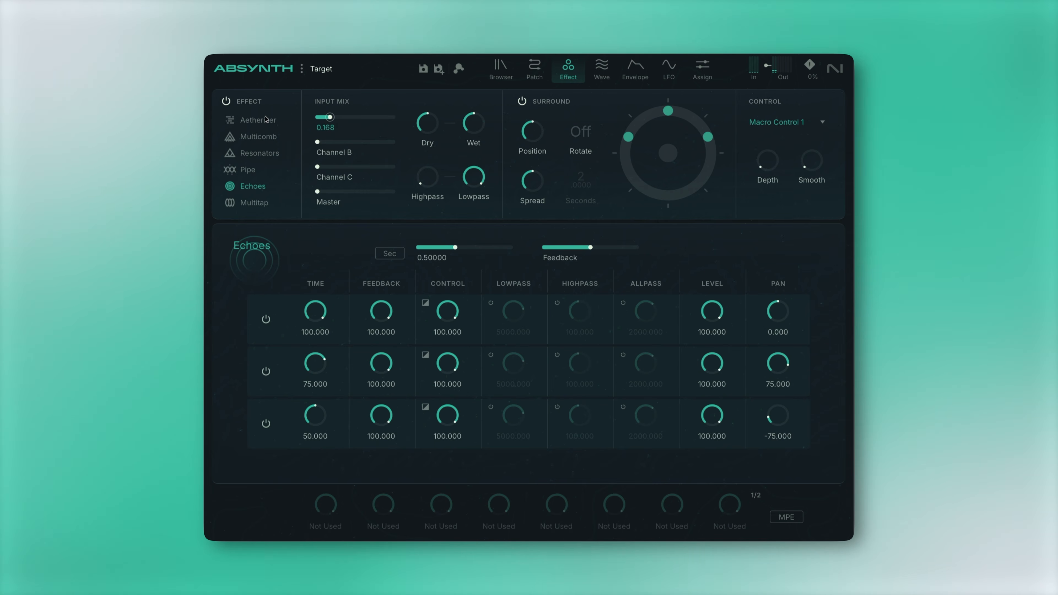
drag(317, 143, 493, 146)
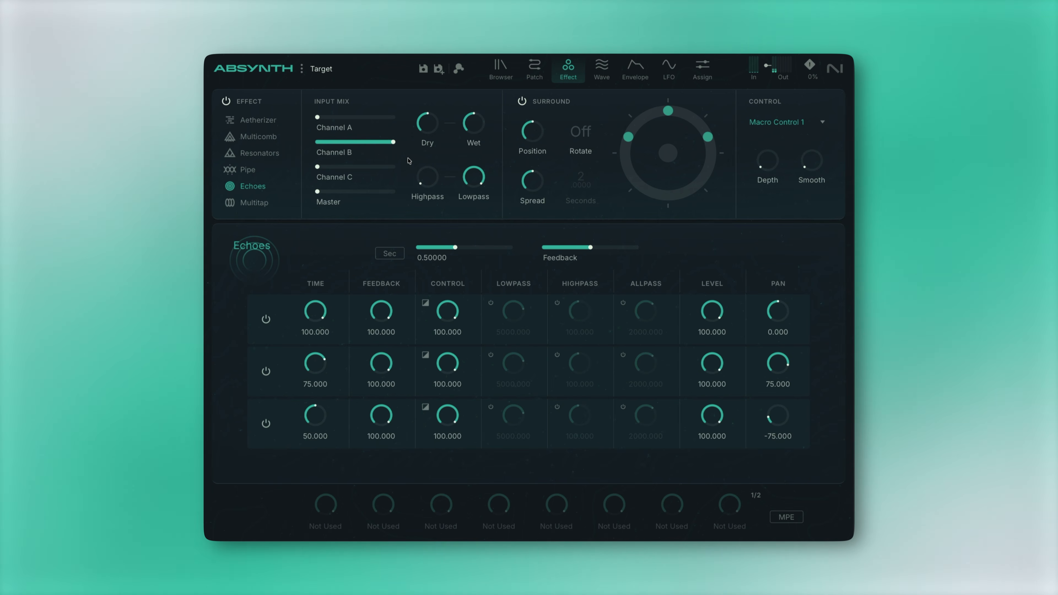
Step: Set Dry to 0 and switch the Echoes input from Channel B to Channel A and back to Master at full level
drag(427, 124, 410, 272)
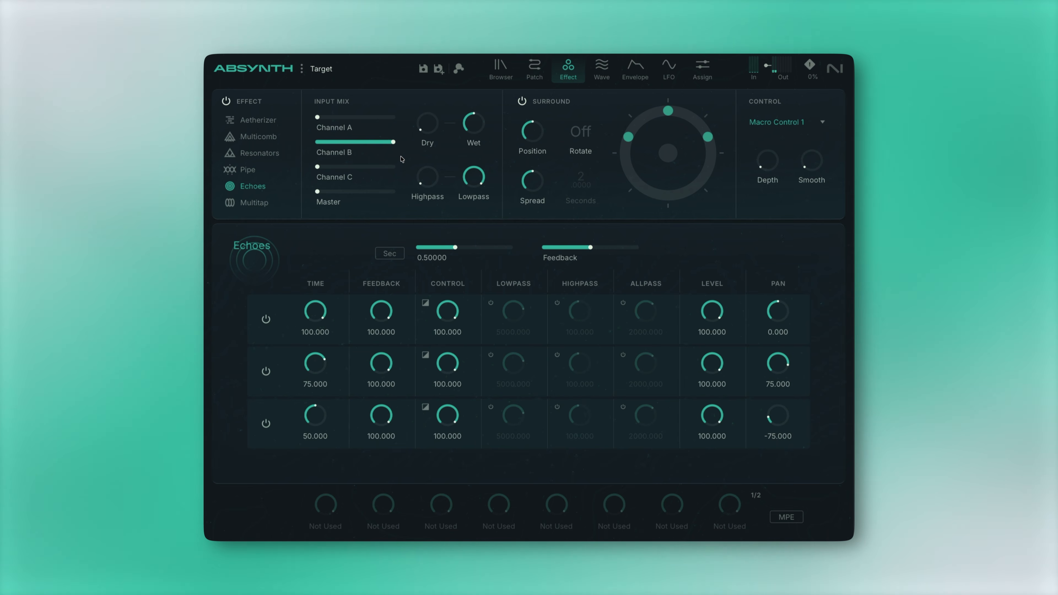
drag(393, 141, 230, 139)
drag(317, 117, 393, 117)
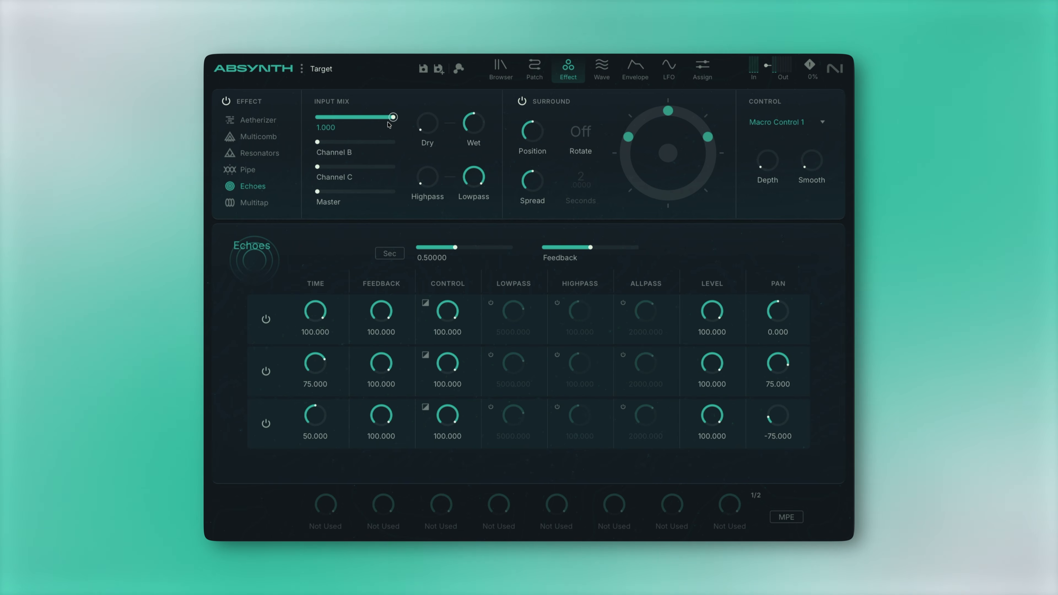
drag(393, 117, 318, 118)
drag(314, 191, 394, 192)
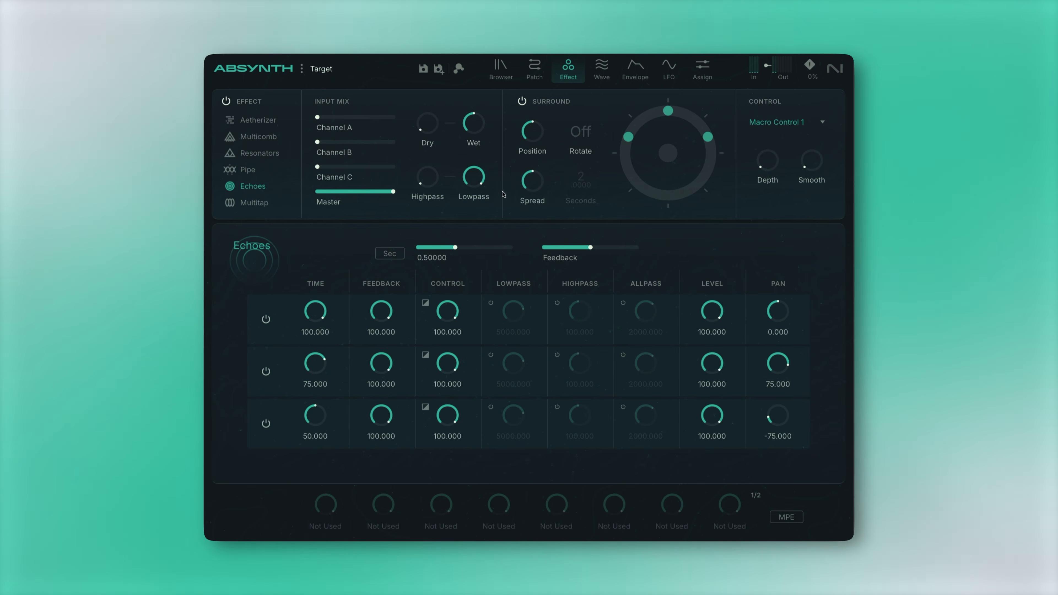
Step: Try a lower Lowpass cutoff on the effect input, reset the Dry level and reopen the Lowpass fully
mouse_move(483, 201)
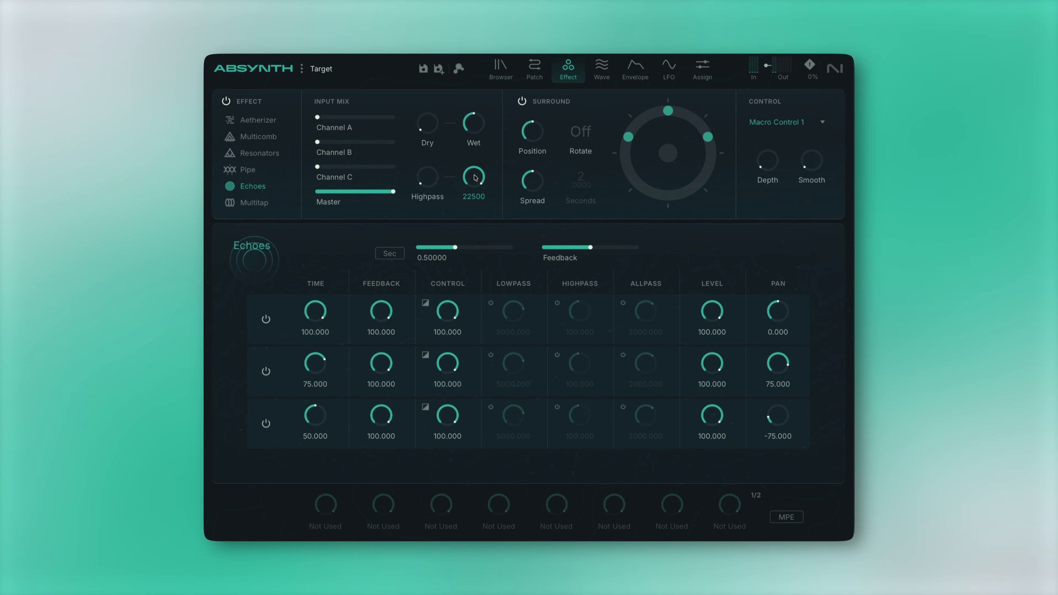
drag(475, 178, 464, 287)
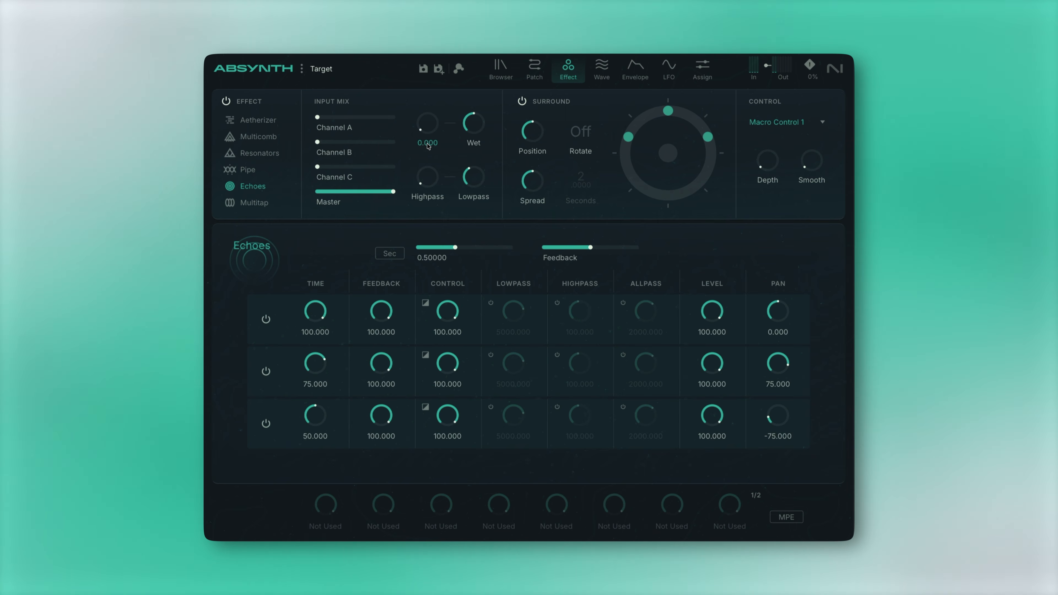
double_click(428, 145)
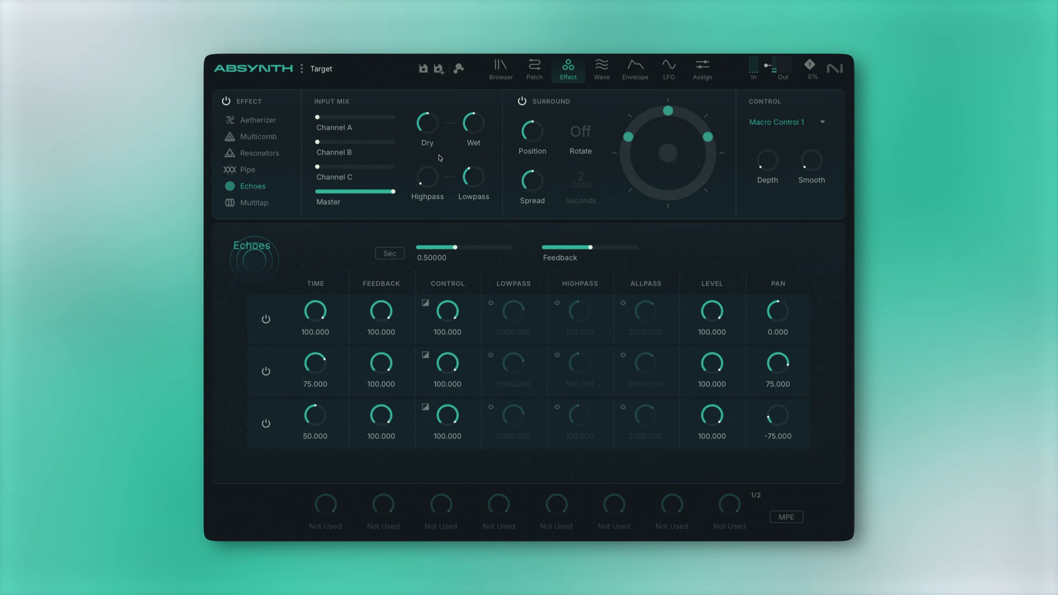
drag(473, 184, 473, 77)
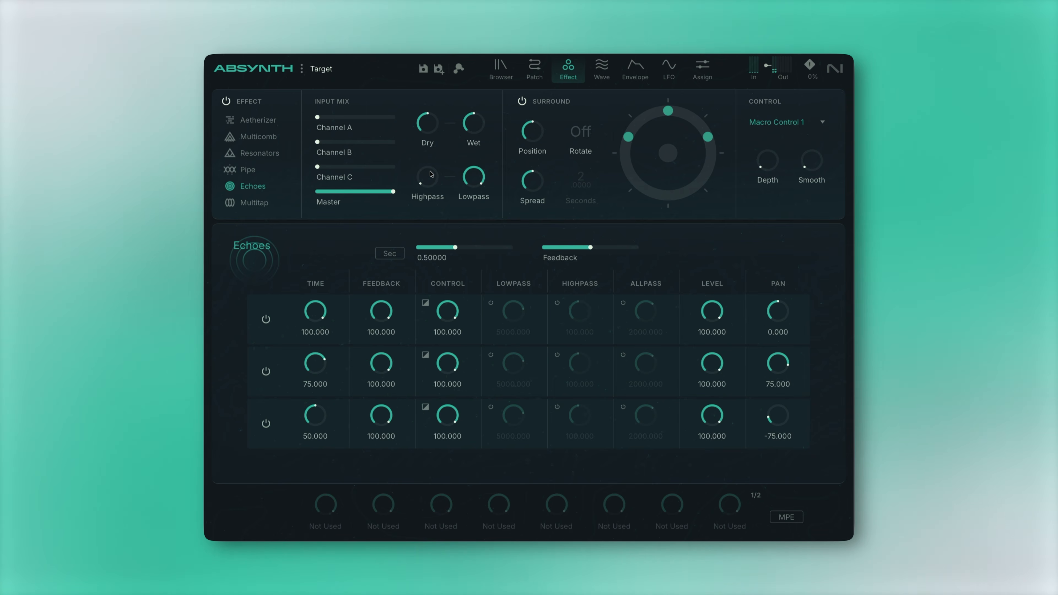
Step: Try raising the effect input's Highpass cutoff to 3467 and reset it to its default
drag(432, 174, 426, 75)
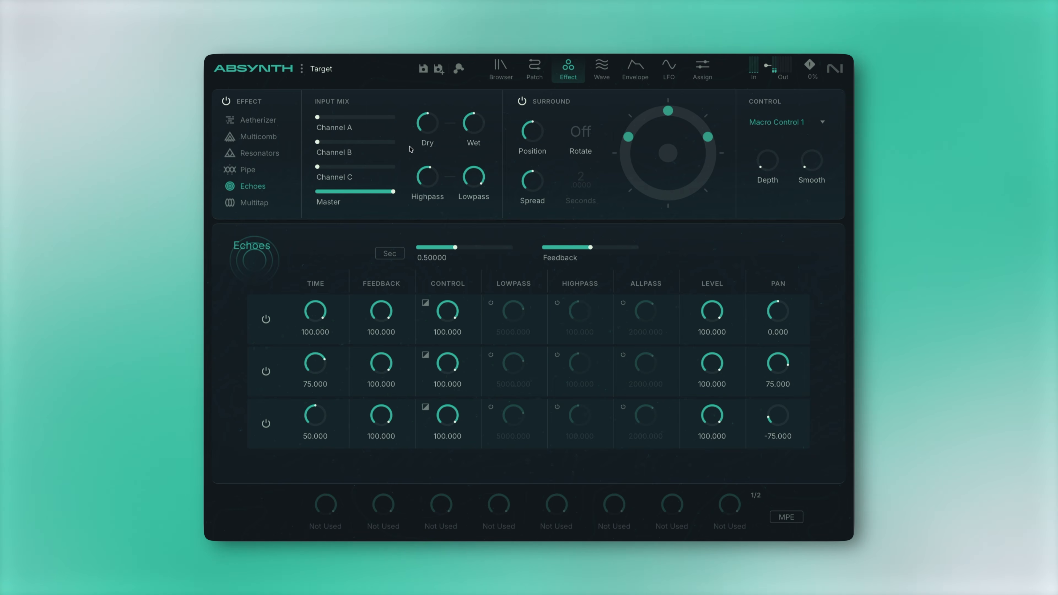
drag(425, 182, 425, 142)
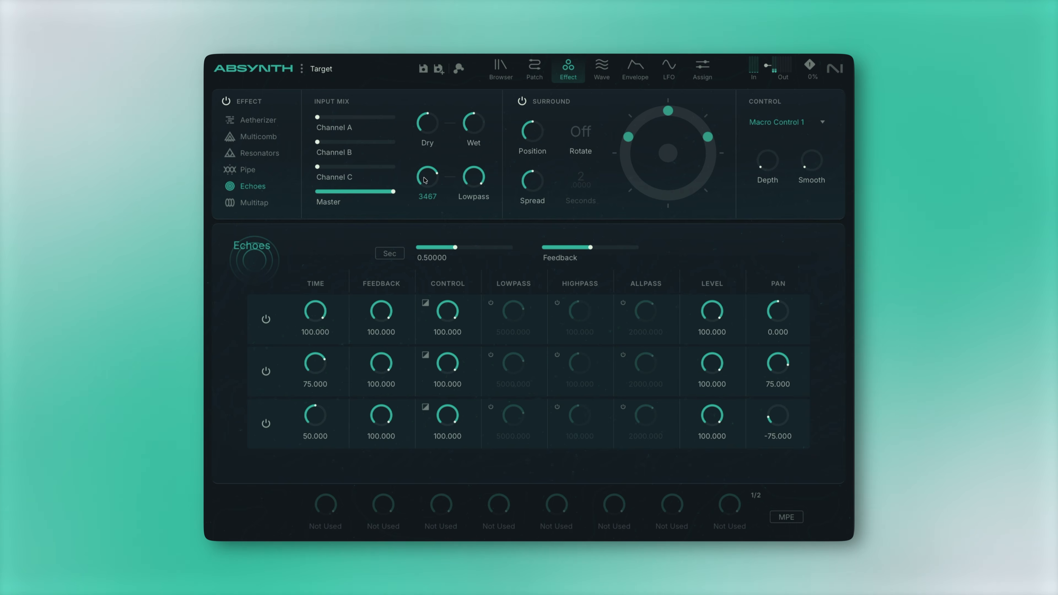
double_click(425, 180)
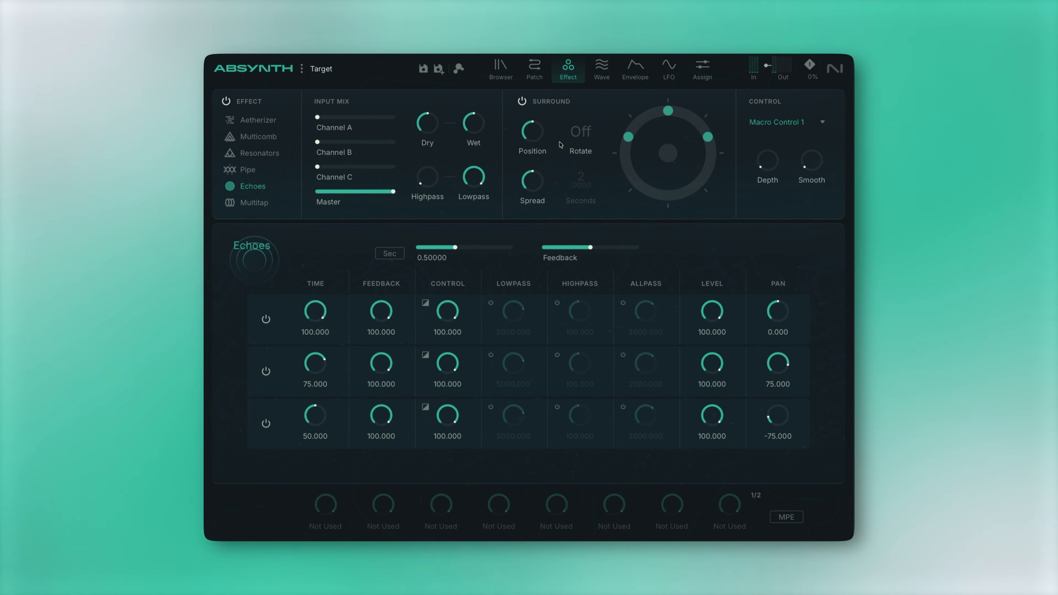
Step: Move the Surround Position around the circle to -0.004 and try different Spread amounts
mouse_move(535, 139)
mouse_move(535, 139)
mouse_down()
mouse_move(546, 192)
mouse_move(578, 220)
mouse_move(552, 185)
mouse_move(553, 106)
mouse_move(546, 147)
mouse_up()
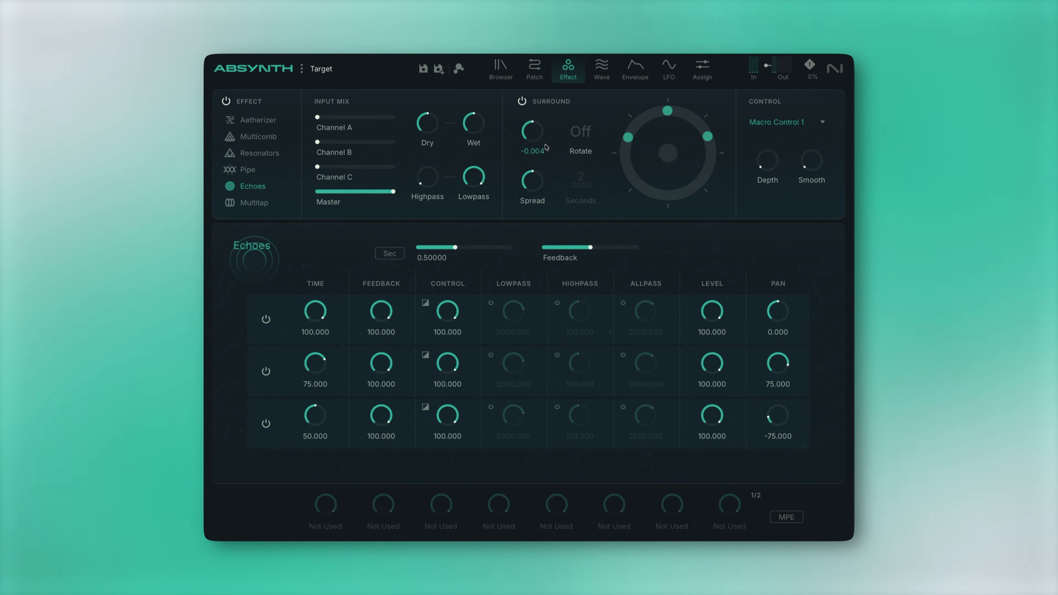
mouse_move(536, 183)
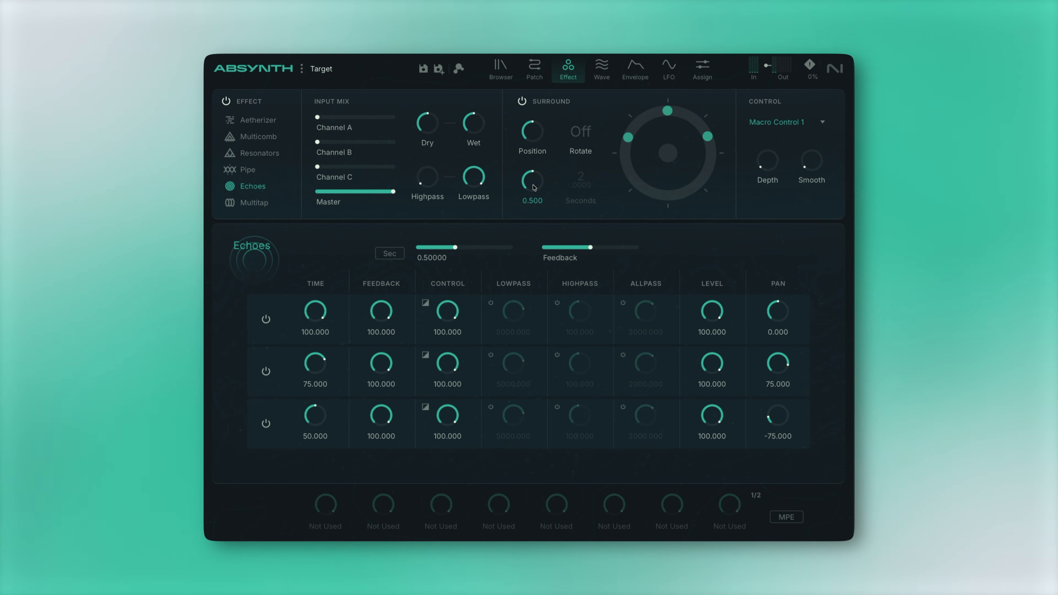
mouse_move(535, 183)
mouse_down()
mouse_move(528, 103)
mouse_move(528, 225)
mouse_move(528, 182)
mouse_up()
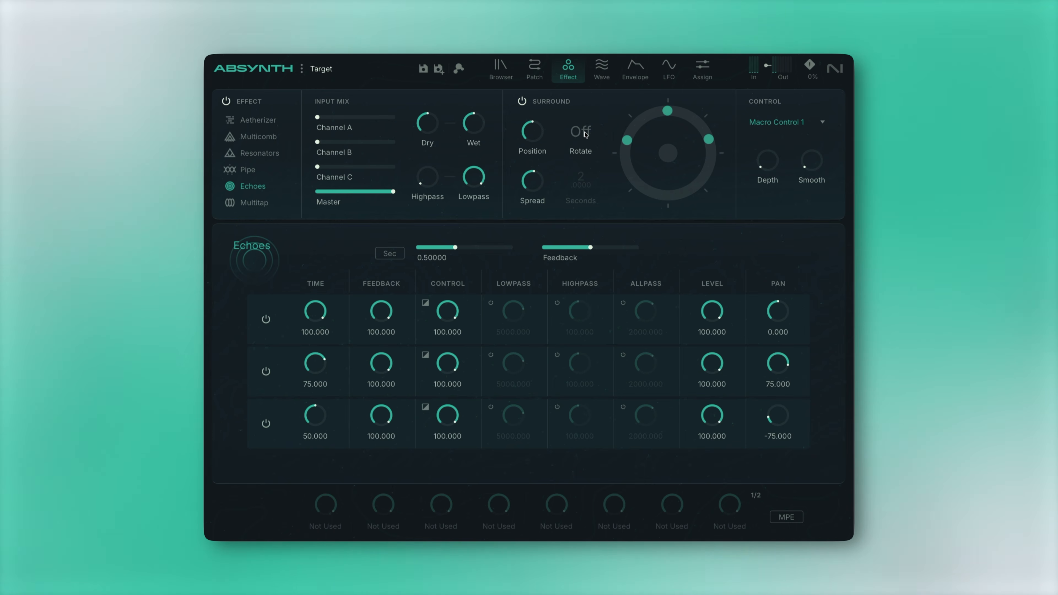
Step: Turn on Surround rotation and set its rotation time to 1.0309 seconds
click(585, 133)
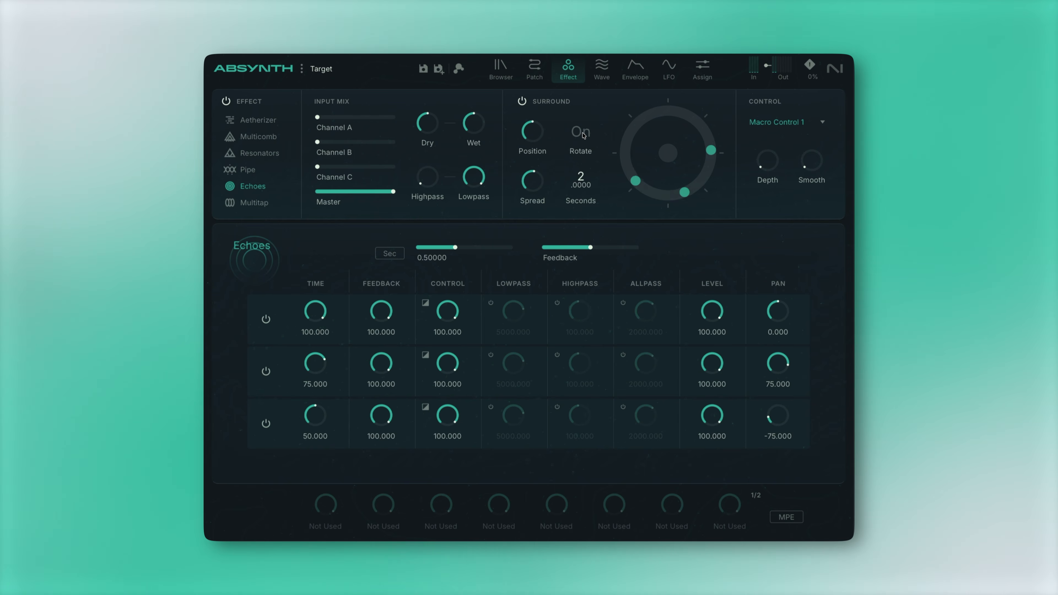
mouse_move(540, 182)
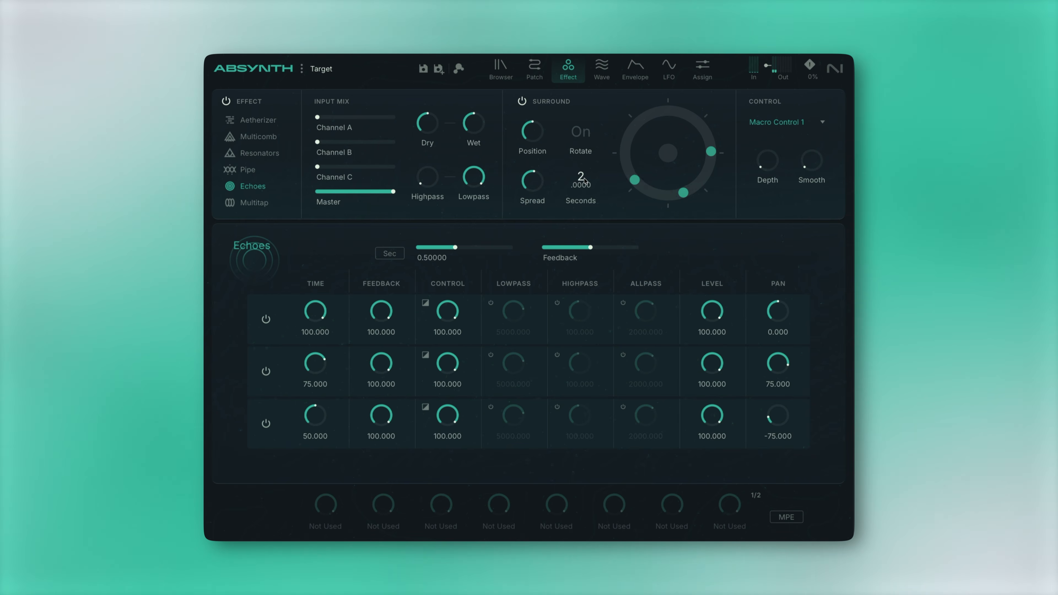
drag(581, 179, 583, 236)
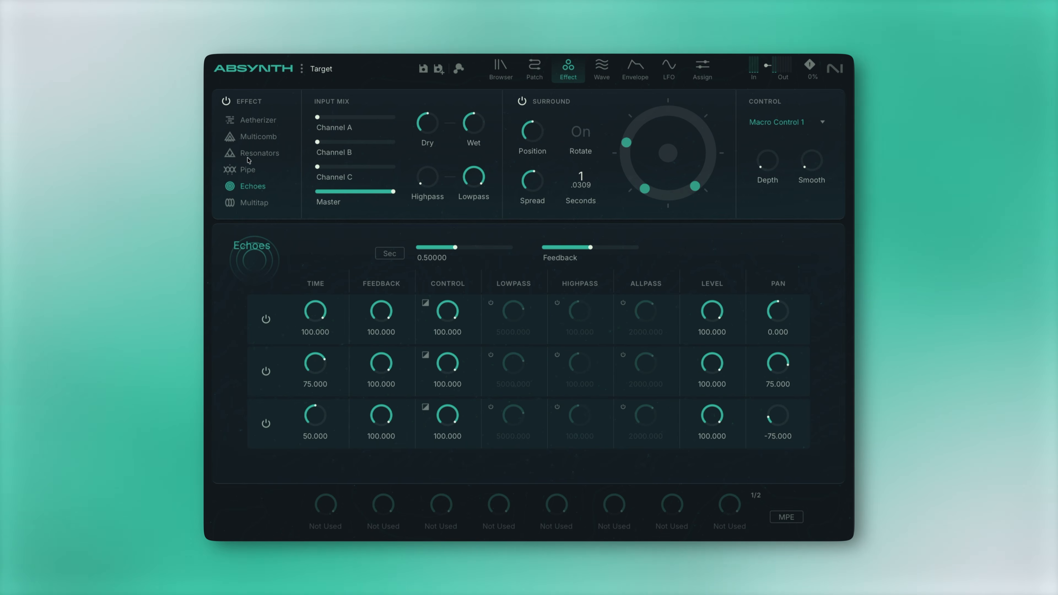
Step: Switch the effect type to Multicomb and turn off the Surround rotation
click(252, 140)
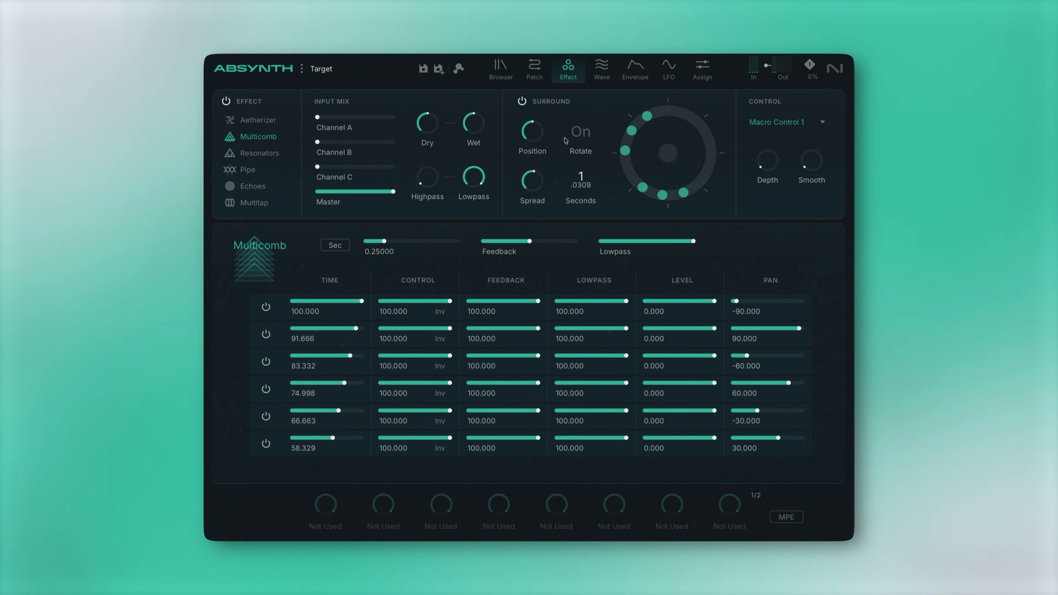
click(584, 132)
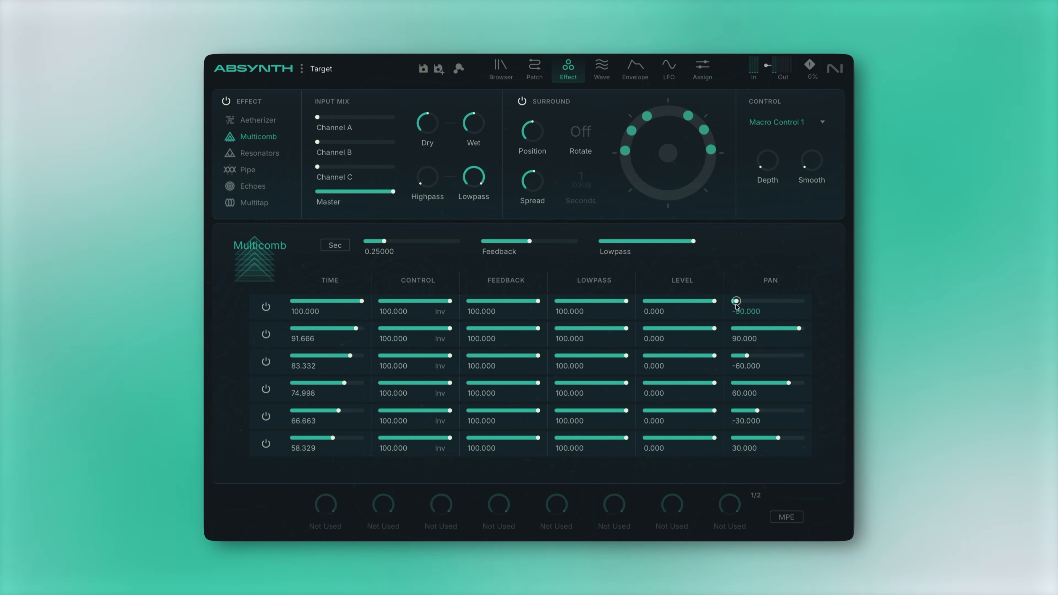
Step: Set the pan of the first three Multicomb lines to -100, 100 and -71.812
mouse_move(736, 301)
mouse_down()
mouse_move(782, 306)
mouse_move(734, 308)
mouse_up()
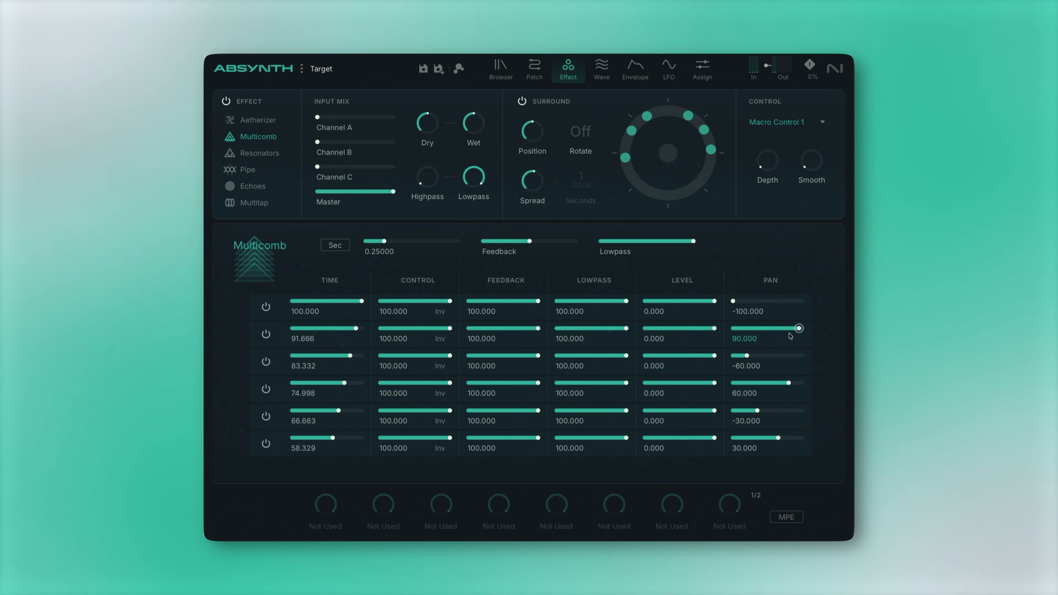
mouse_move(799, 329)
mouse_down()
mouse_move(742, 332)
mouse_move(806, 334)
mouse_up()
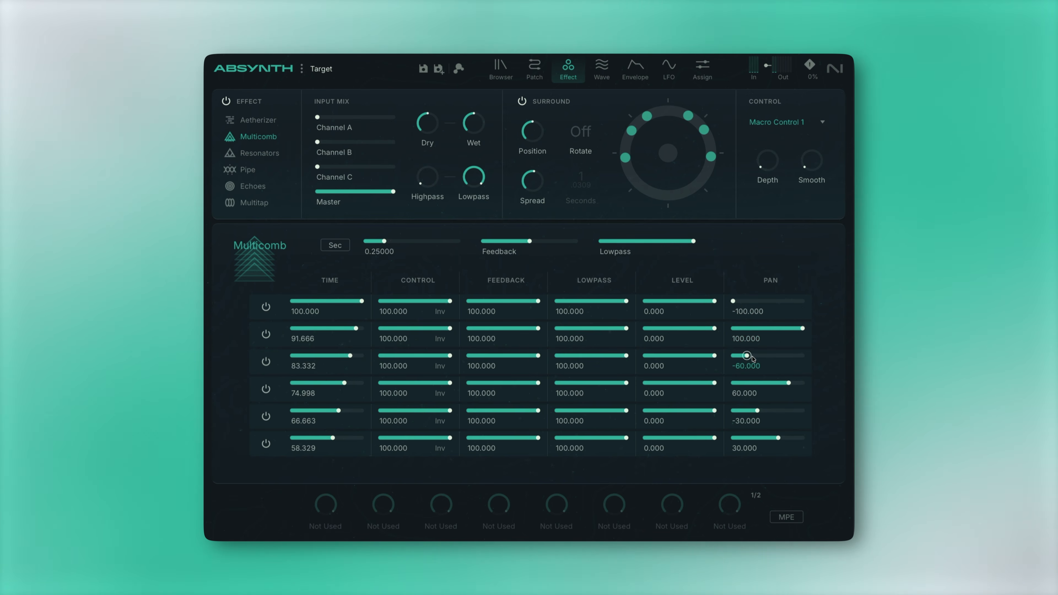
mouse_move(748, 356)
mouse_down()
mouse_move(807, 361)
mouse_move(741, 373)
mouse_up()
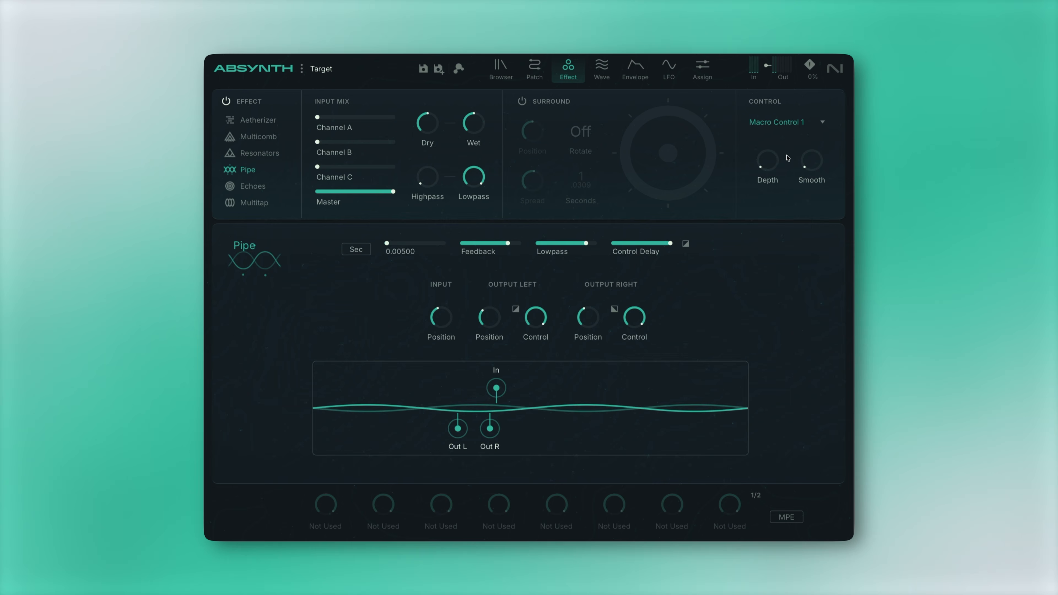
Step: Choose Macro Control 1 as the control source for the Pipe effect
mouse_move(775, 164)
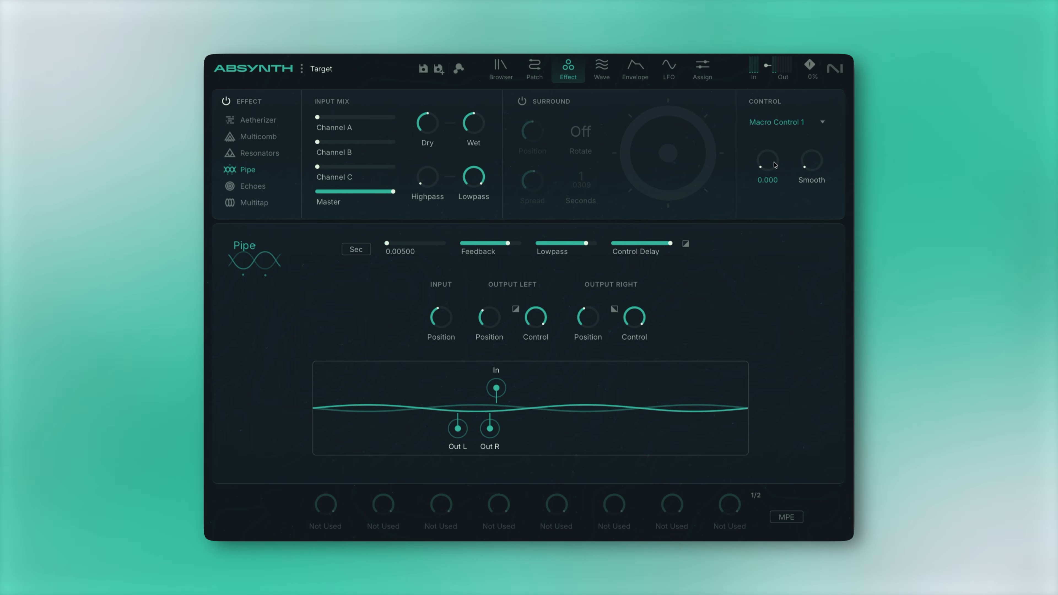
mouse_move(810, 169)
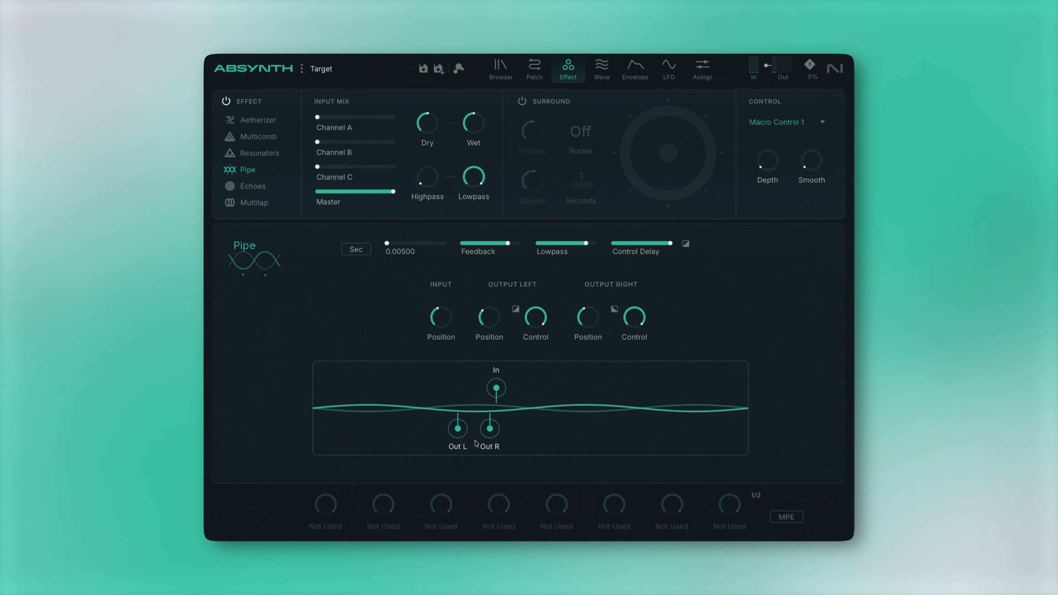
click(800, 125)
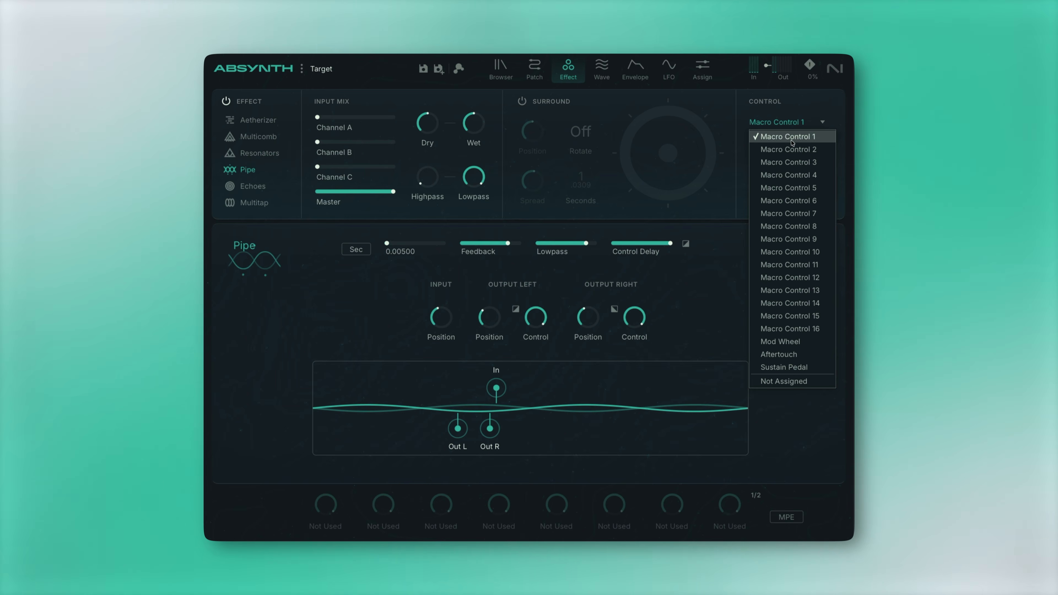
click(812, 137)
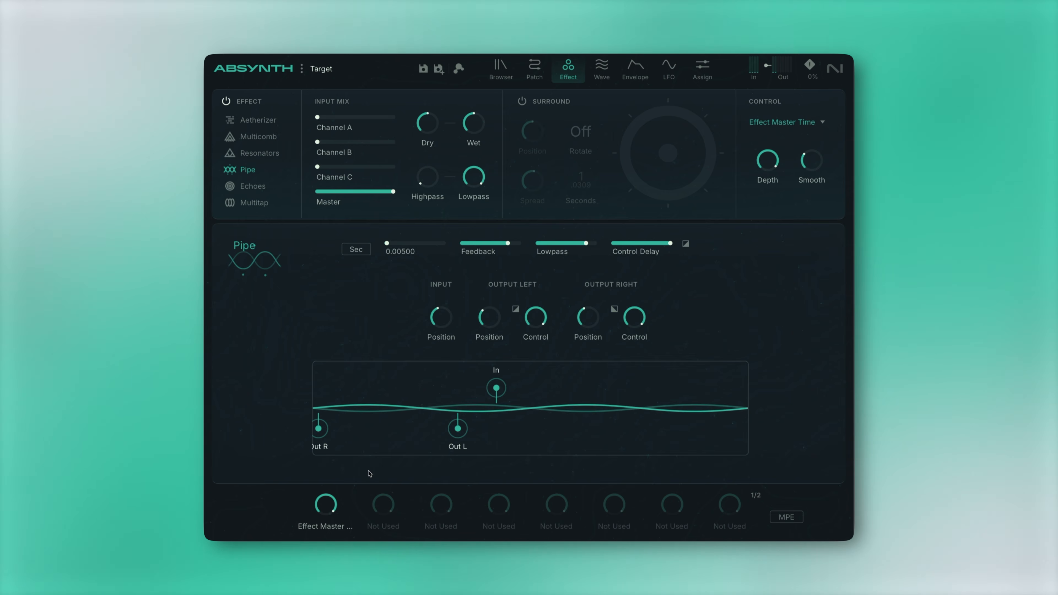
Step: Compare the control parameters offered by the Pipe, Resonators and Multicomb effects
mouse_move(537, 332)
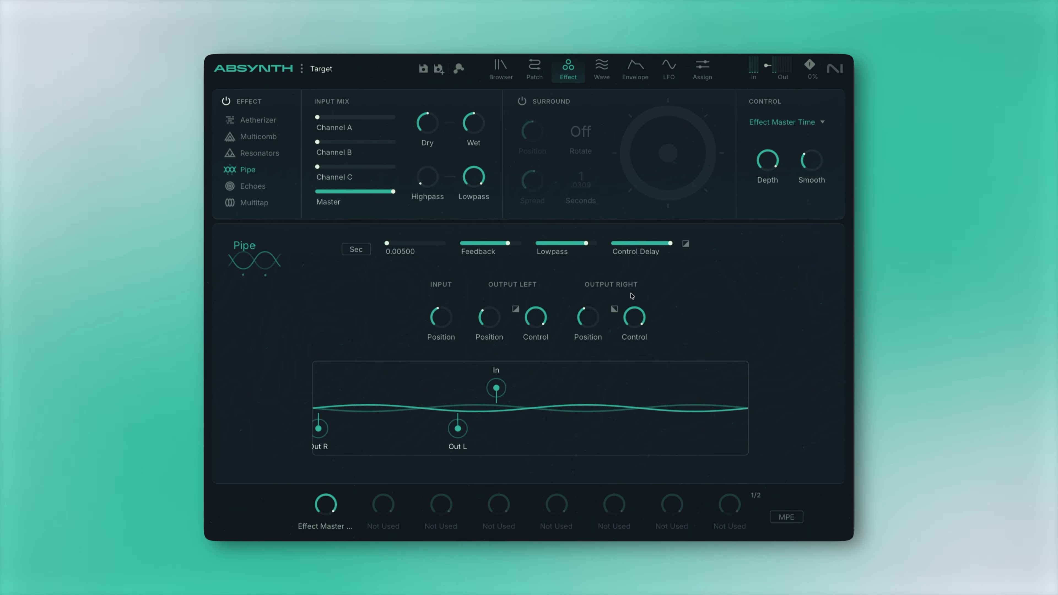
click(265, 155)
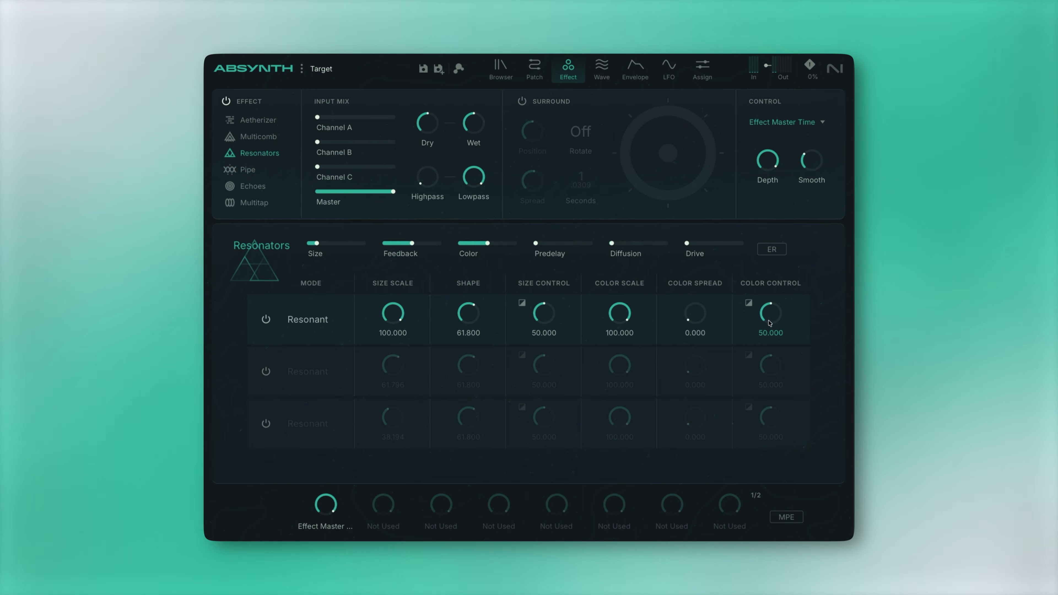
click(250, 136)
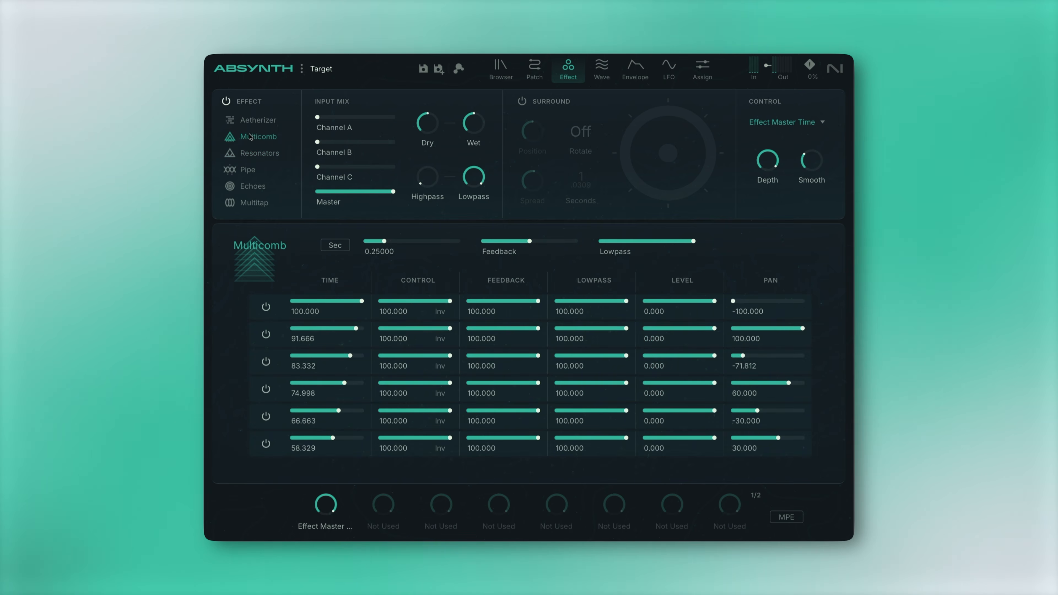
Step: Return to the Pipe effect and try moving the Effect Master Time macro
click(248, 170)
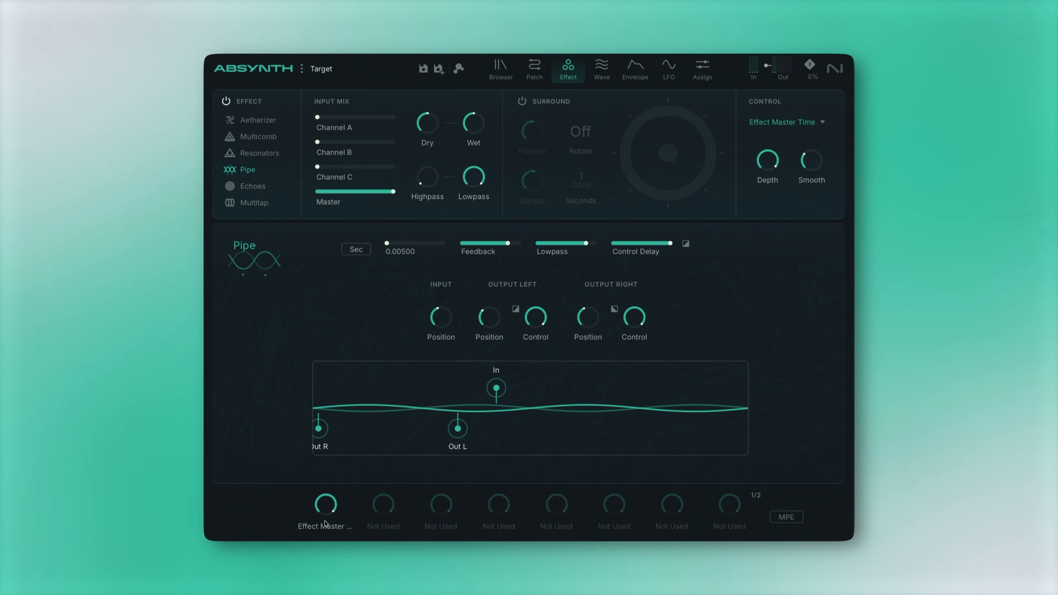
mouse_move(330, 503)
mouse_down()
mouse_move(330, 544)
mouse_move(322, 500)
mouse_up()
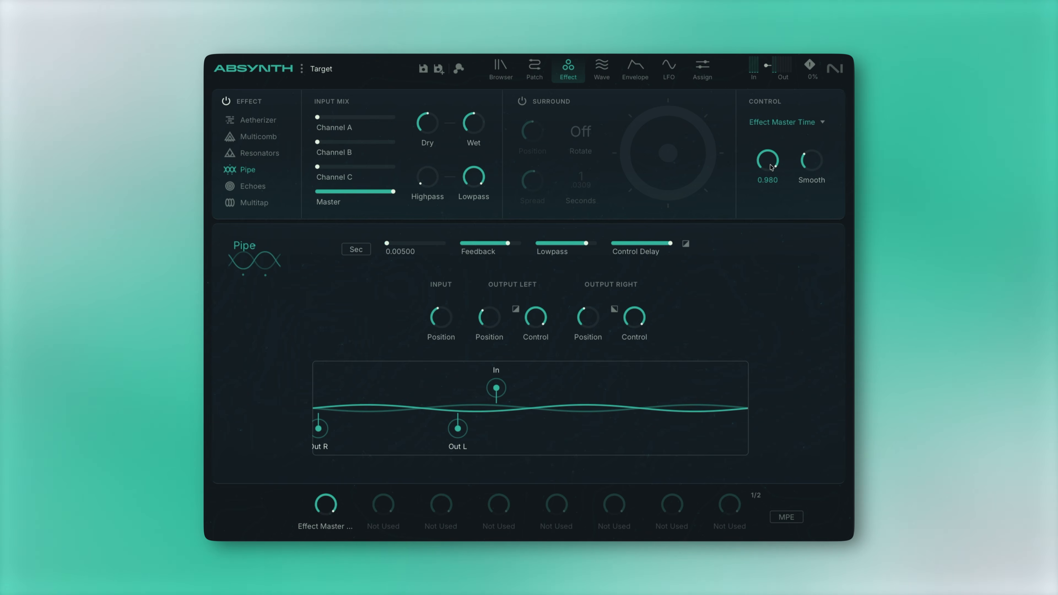
Step: Set the Effect Master Time control's Depth to .5 and sweep its macro knob to test the Pipe effect
drag(772, 167, 770, 163)
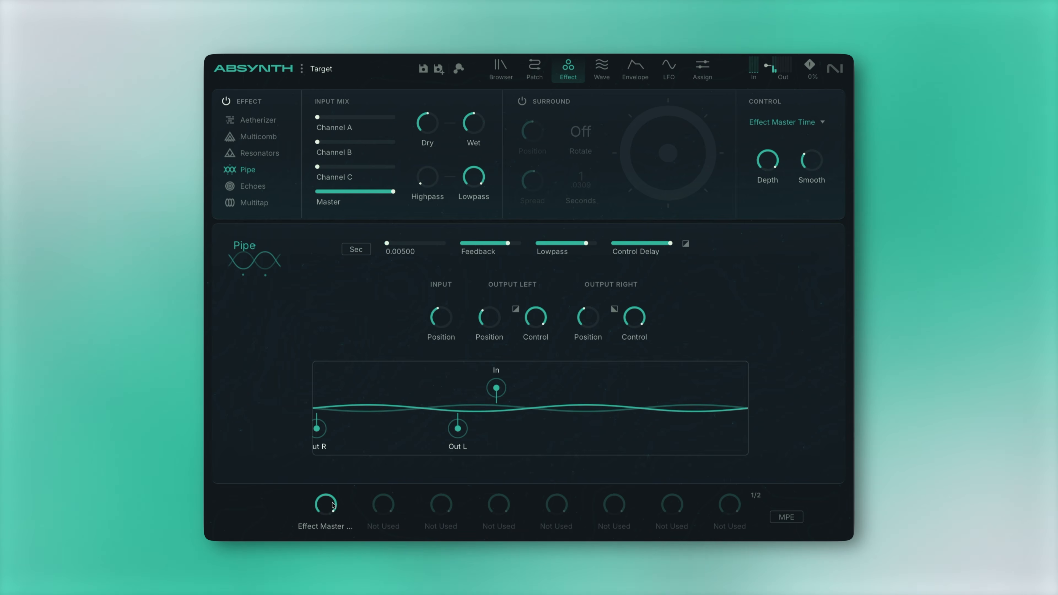
mouse_move(332, 497)
mouse_down()
mouse_move(332, 534)
mouse_move(333, 496)
mouse_up()
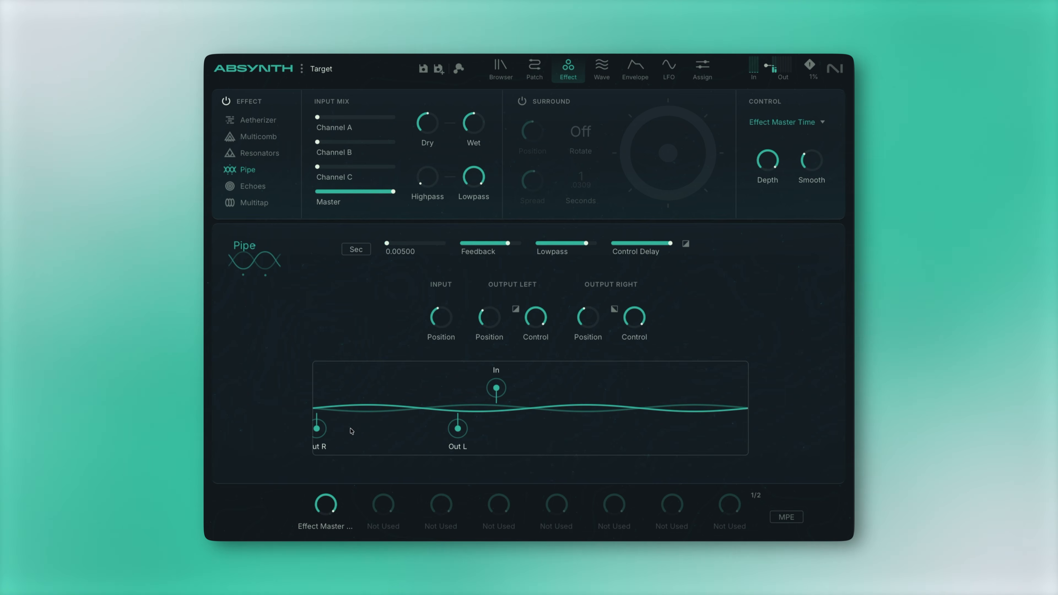
double_click(765, 184)
text(.00)
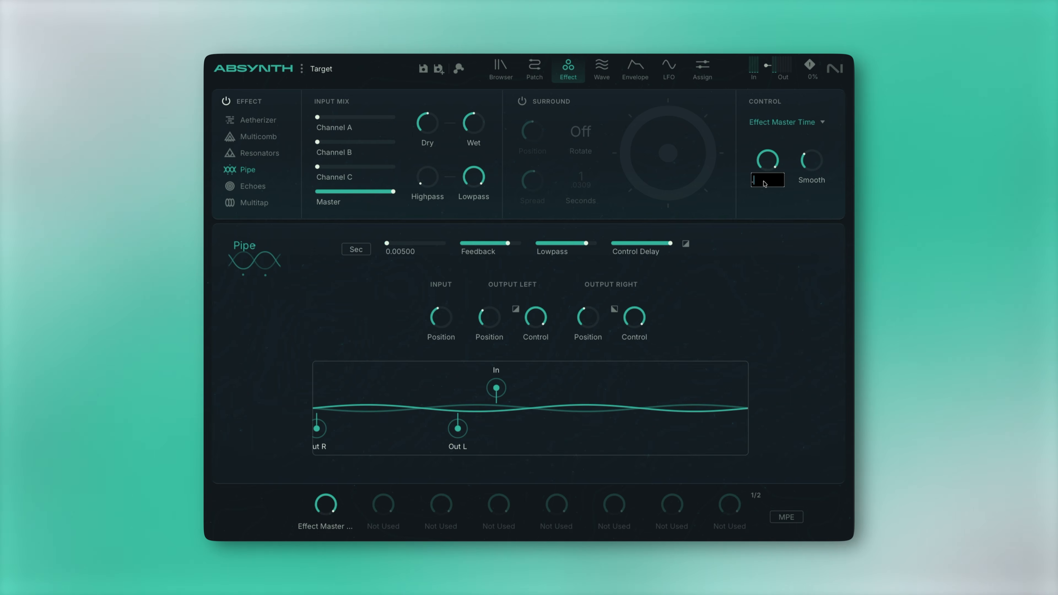
text(5)
key(Return)
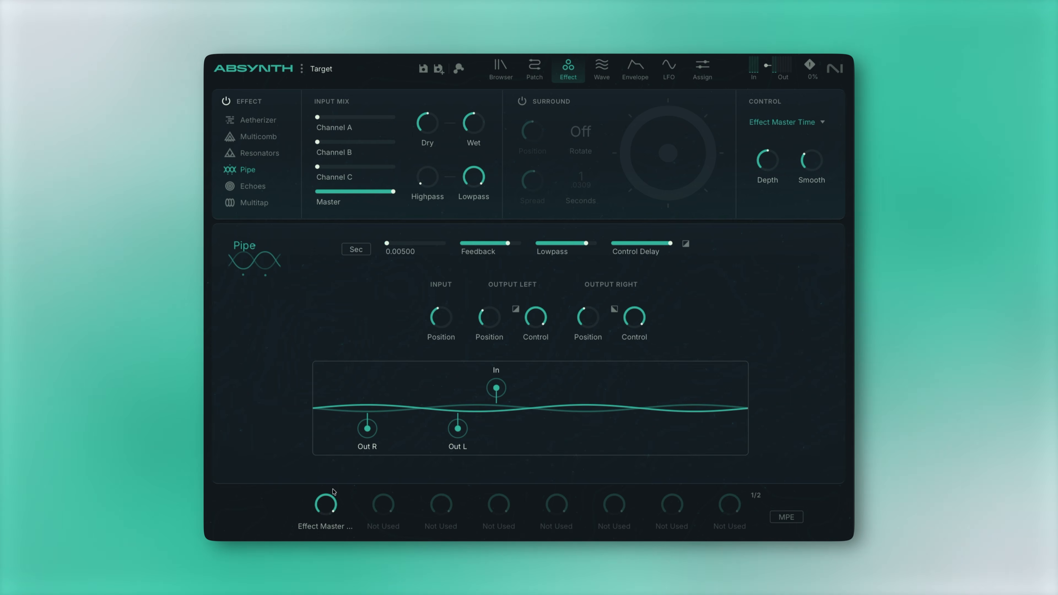
drag(332, 502, 327, 479)
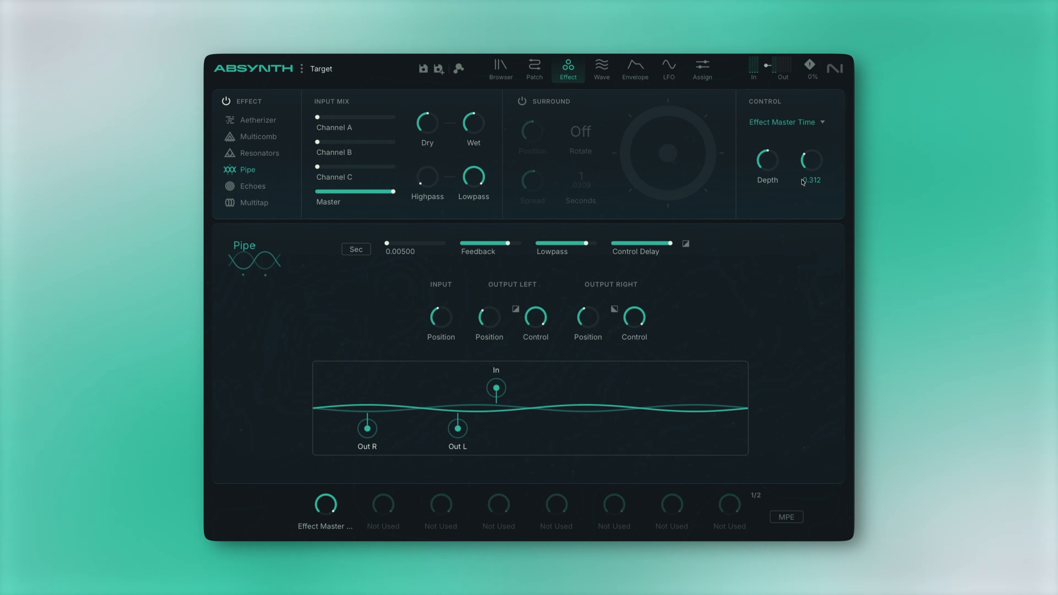
Step: Set the Effect Master Time control's Depth to 1.000 and Smooth to 0.000, and sweep its macro knob
drag(367, 428, 317, 428)
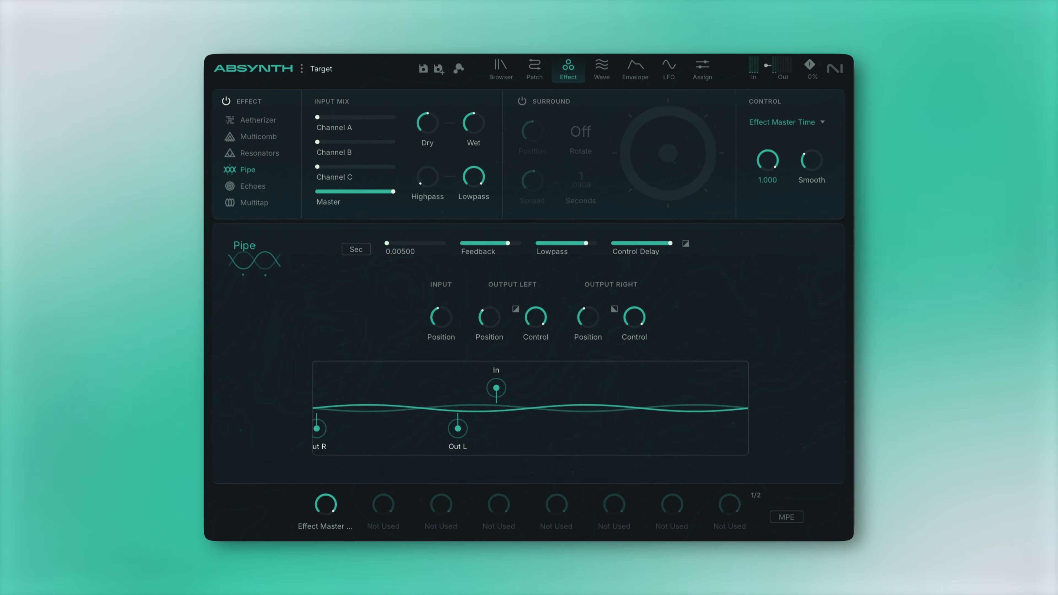
drag(812, 160, 802, 272)
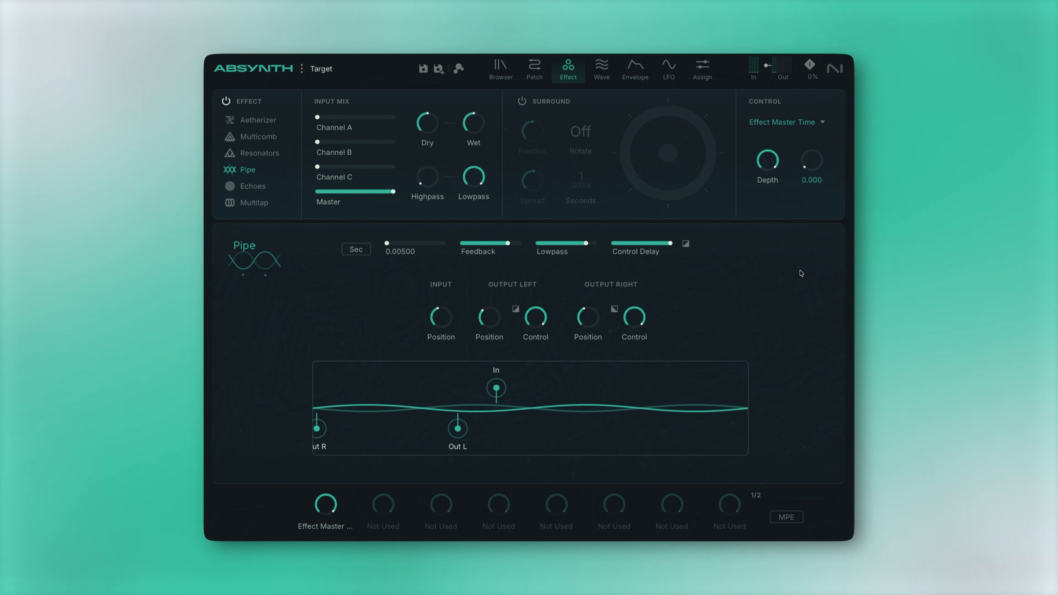
mouse_move(331, 502)
mouse_down()
mouse_move(331, 559)
mouse_move(318, 491)
mouse_up()
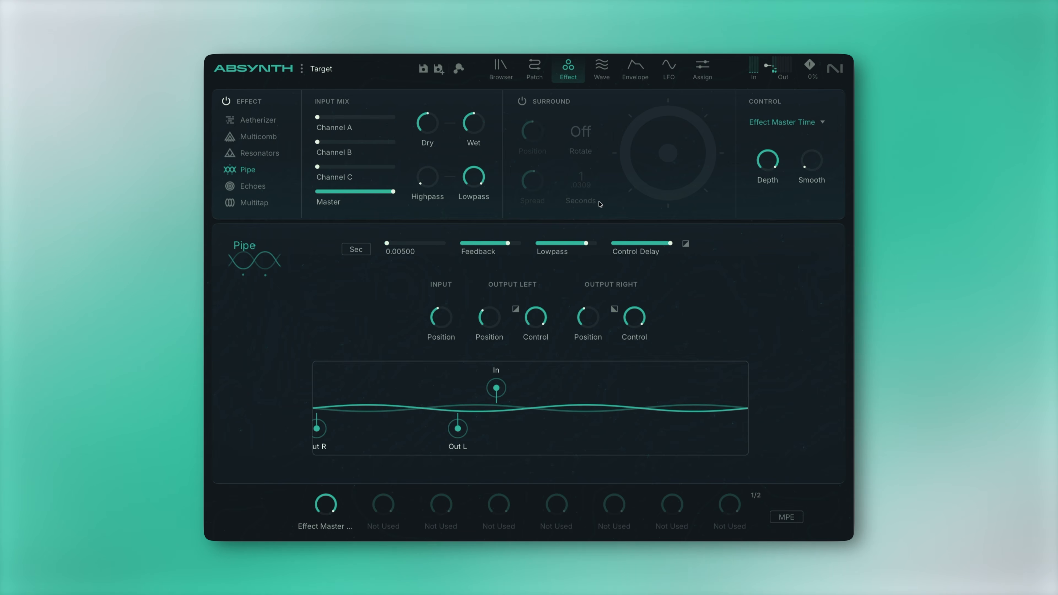
Step: Raise the Smooth amount of the Effect Master Time control
drag(811, 165, 825, 63)
drag(813, 158, 826, 80)
mouse_move(637, 338)
mouse_move(527, 327)
mouse_move(763, 162)
mouse_move(816, 164)
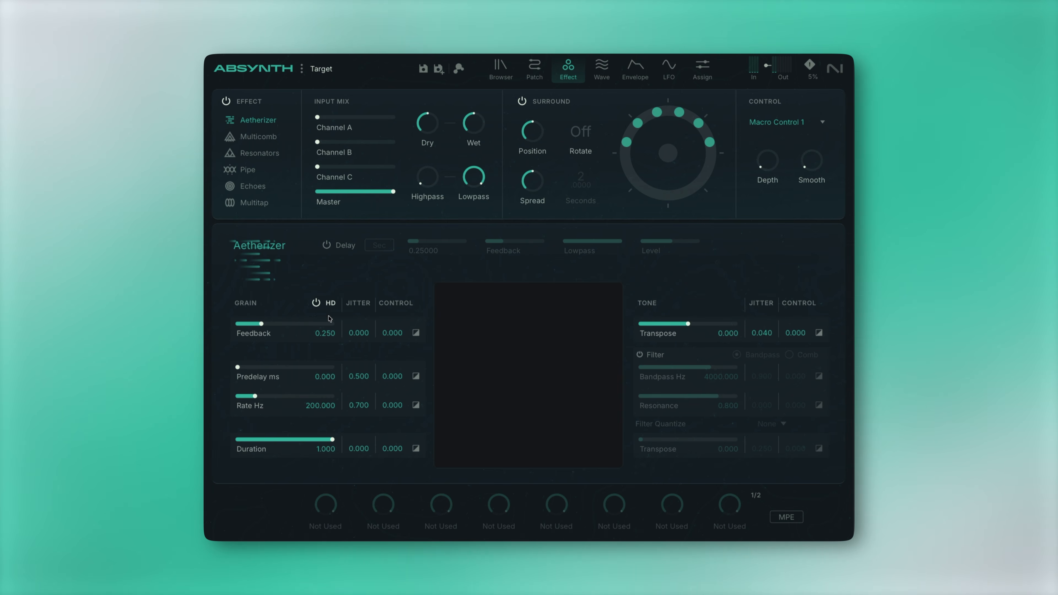
Step: Enable the Aetherizer Delay with Beat timing at 2.50000 and Feedback 0.590, and toggle it off and on to compare
click(327, 247)
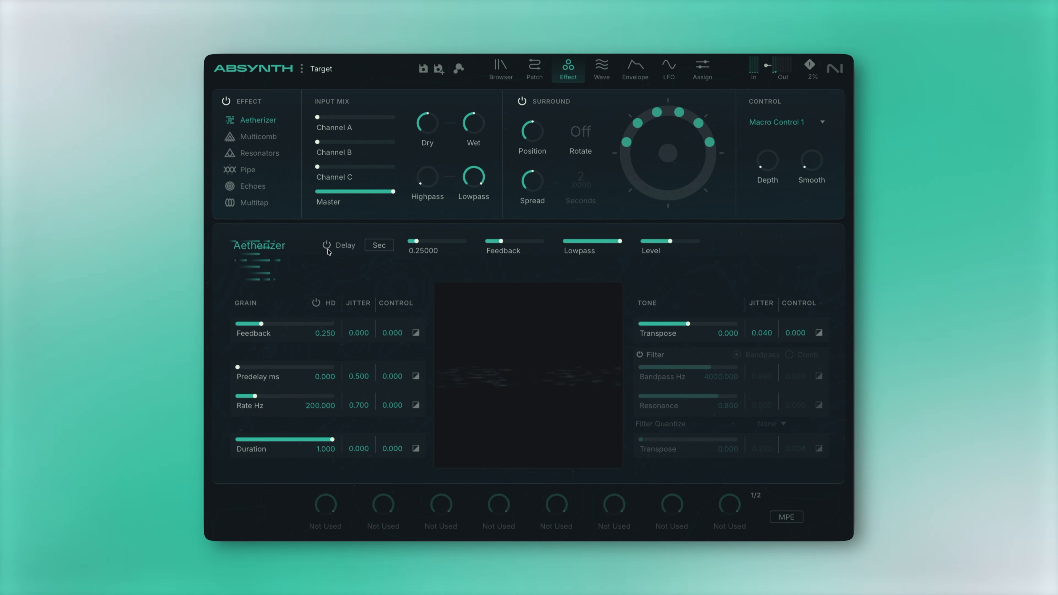
click(379, 246)
drag(417, 241, 520, 241)
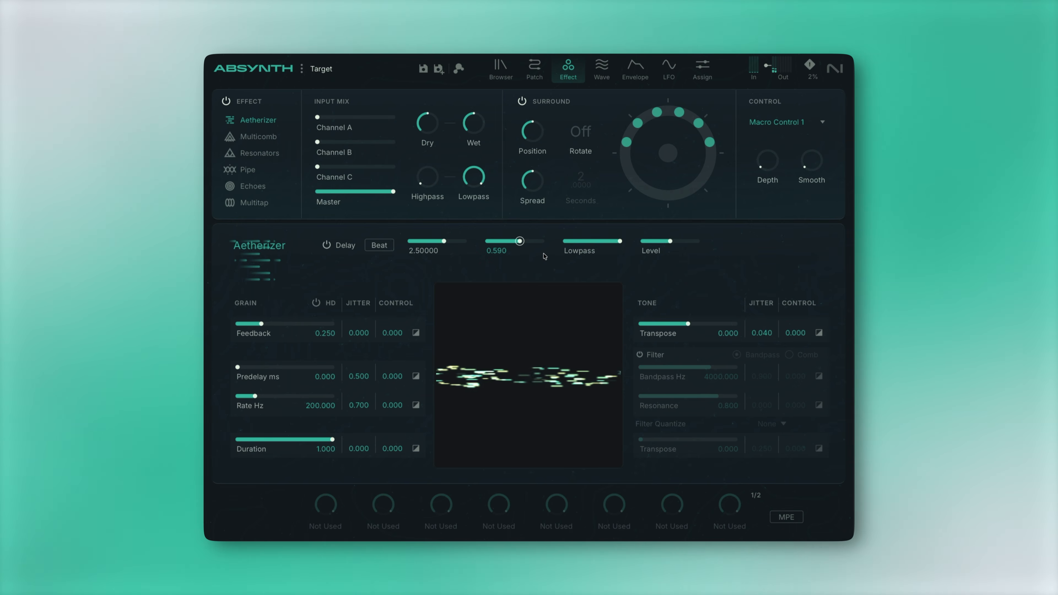
click(328, 247)
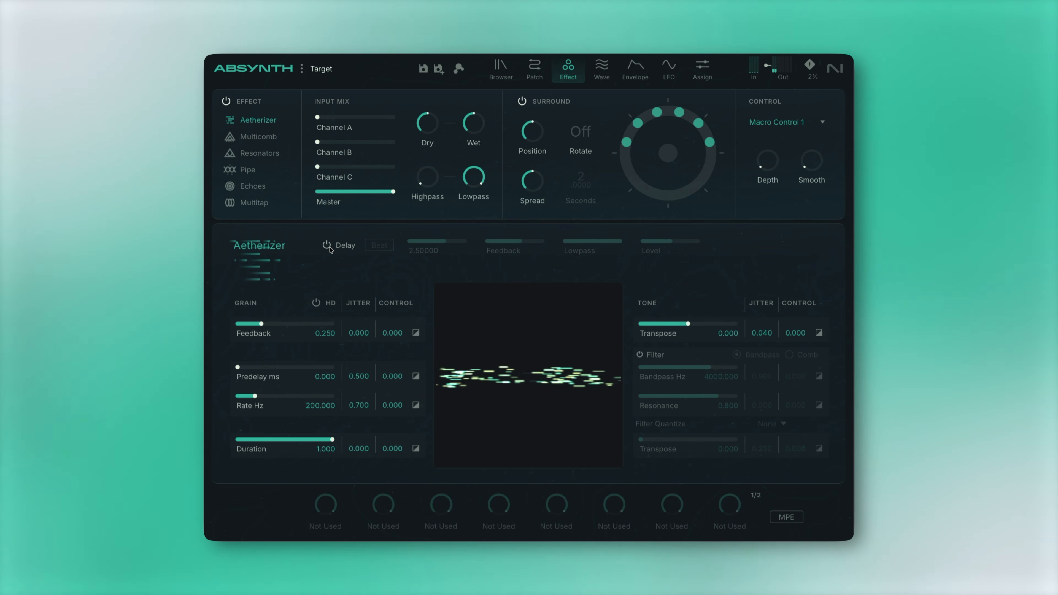
click(328, 247)
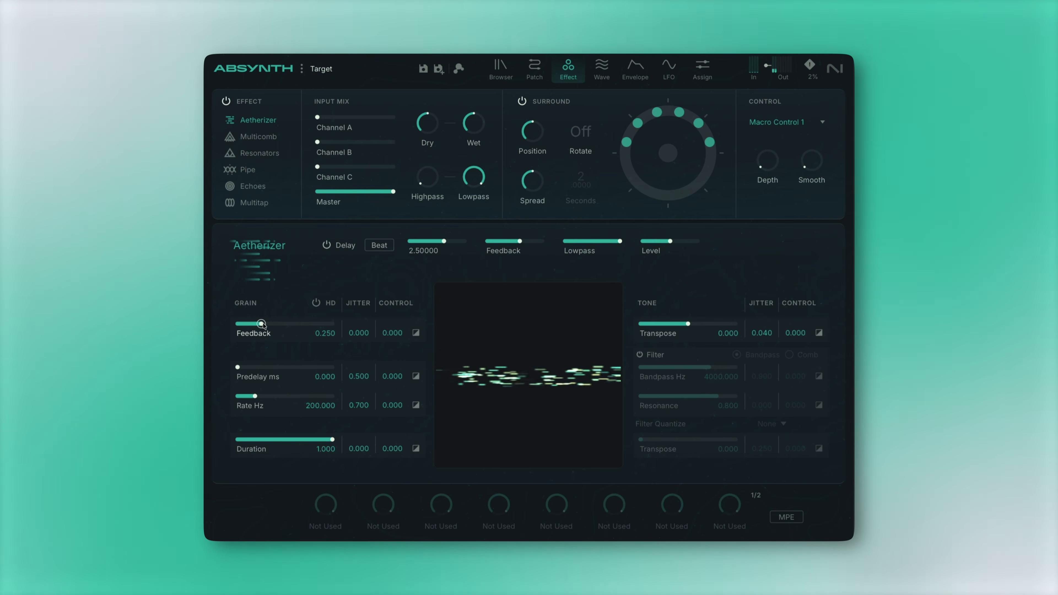
Step: Switch the Aetherizer Delay off and set the grain Feedback to 0.693 with HD enabled
drag(262, 324, 334, 327)
click(327, 246)
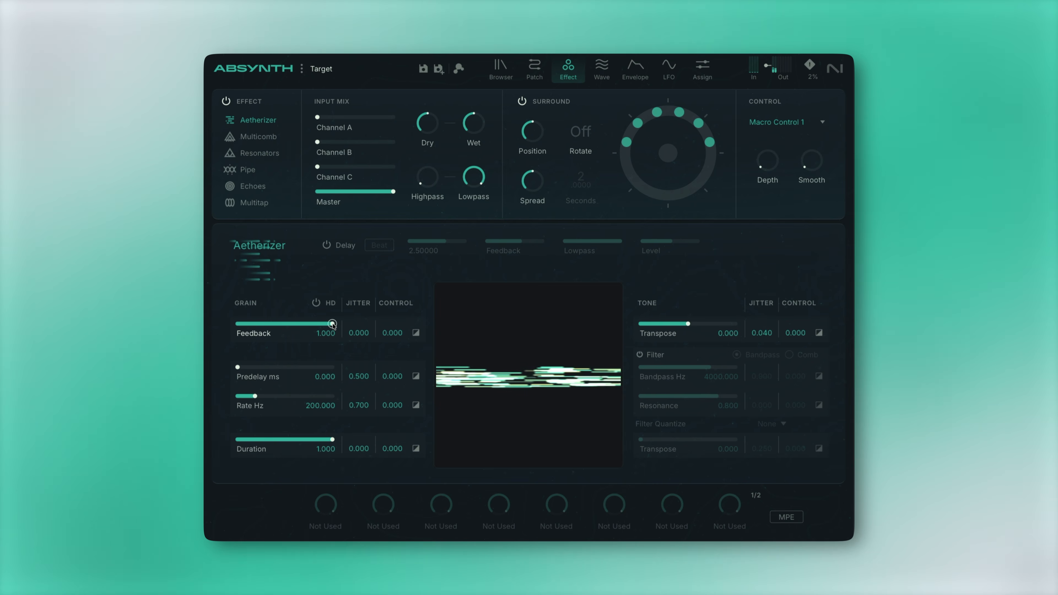
drag(332, 324, 269, 327)
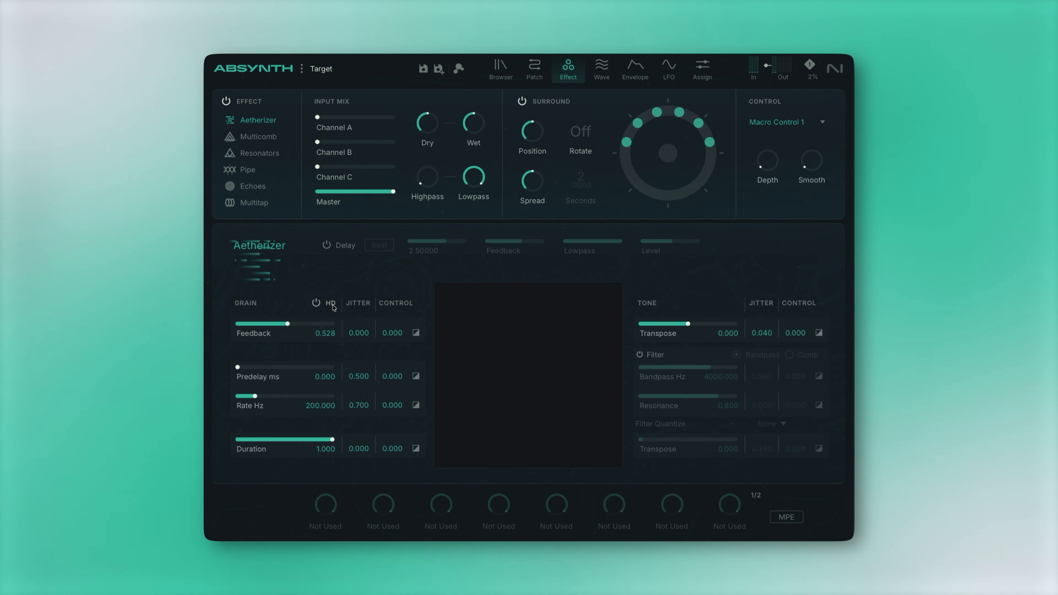
click(333, 306)
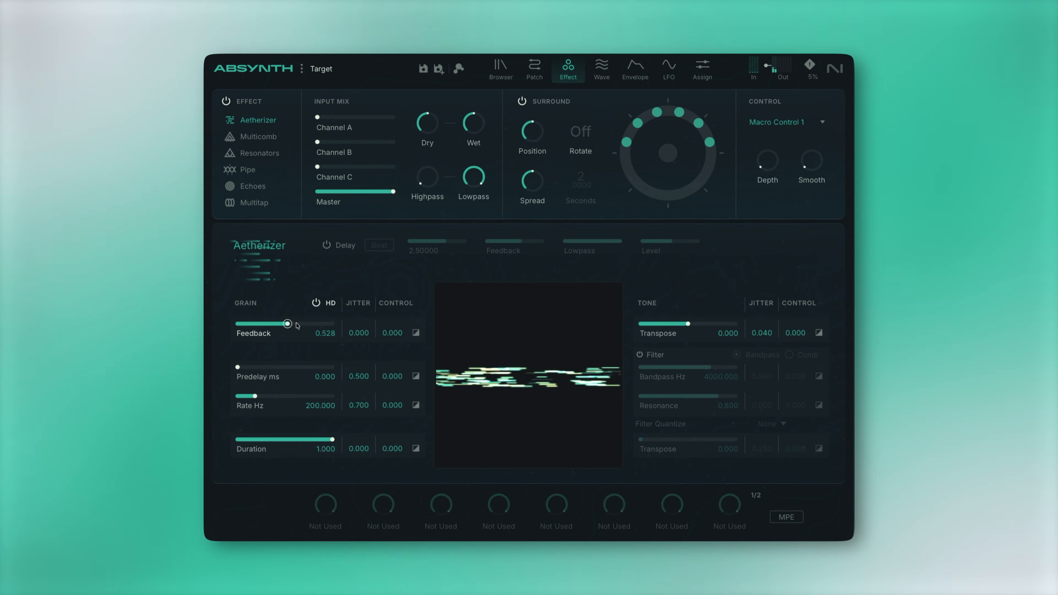
drag(294, 327, 310, 327)
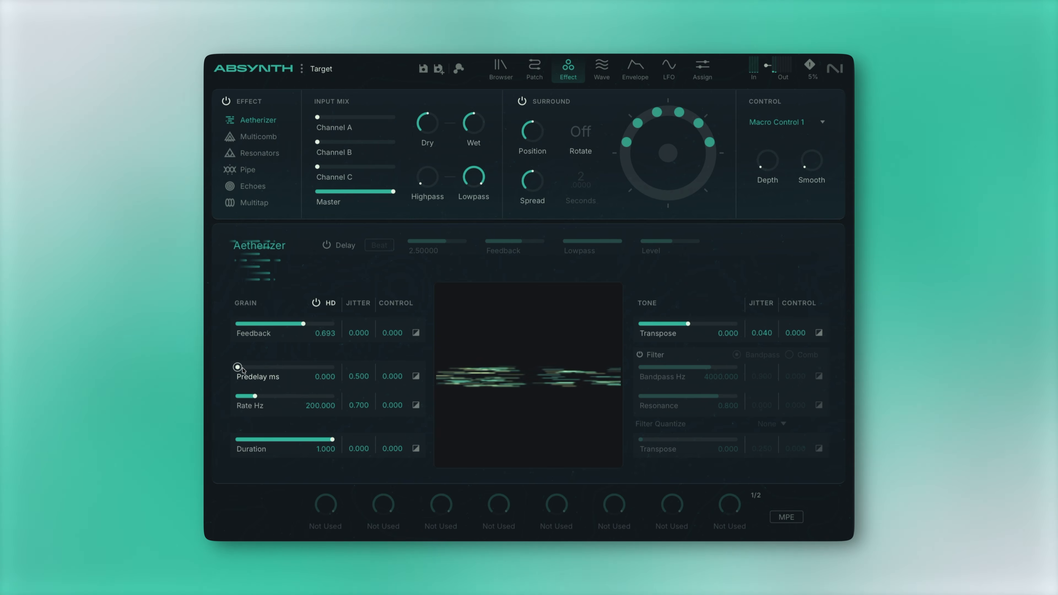
Step: Set the grain Predelay to 0.000 ms, Rate to 308.000 Hz and Duration to 0.801
drag(240, 369, 206, 369)
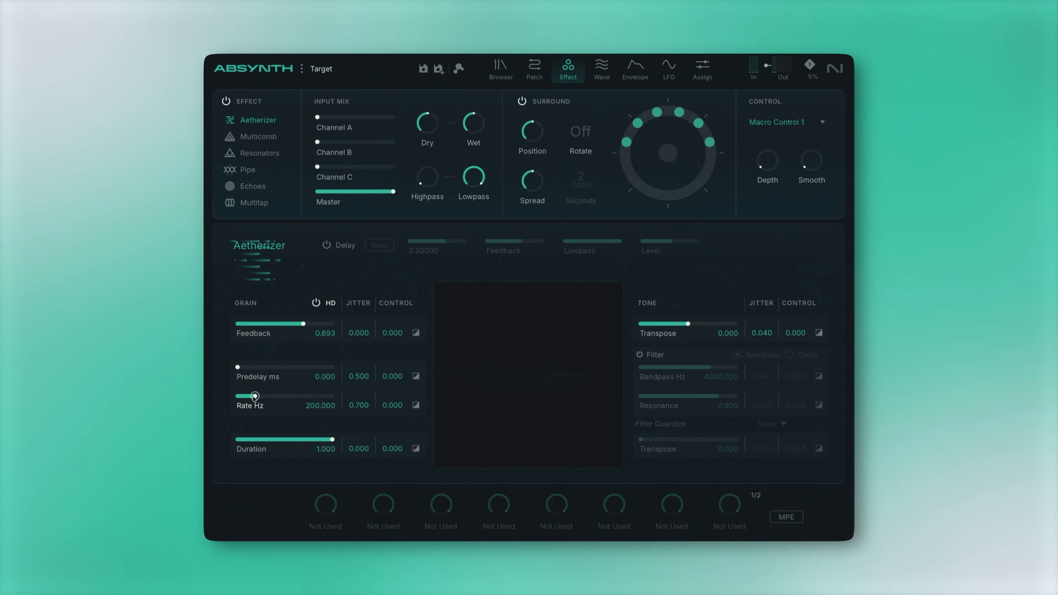
drag(254, 396, 669, 407)
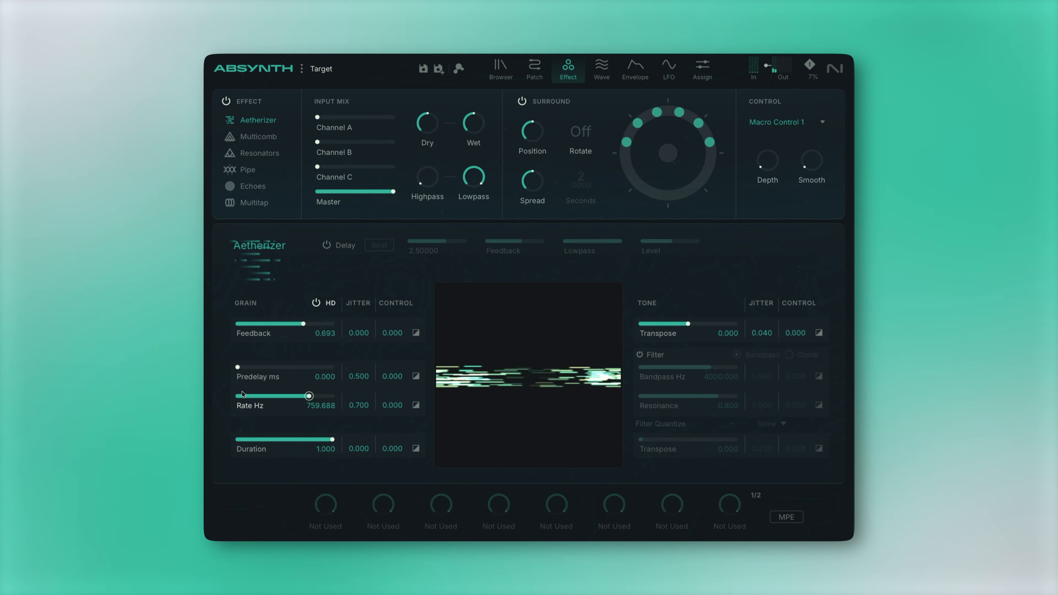
drag(308, 397, 278, 405)
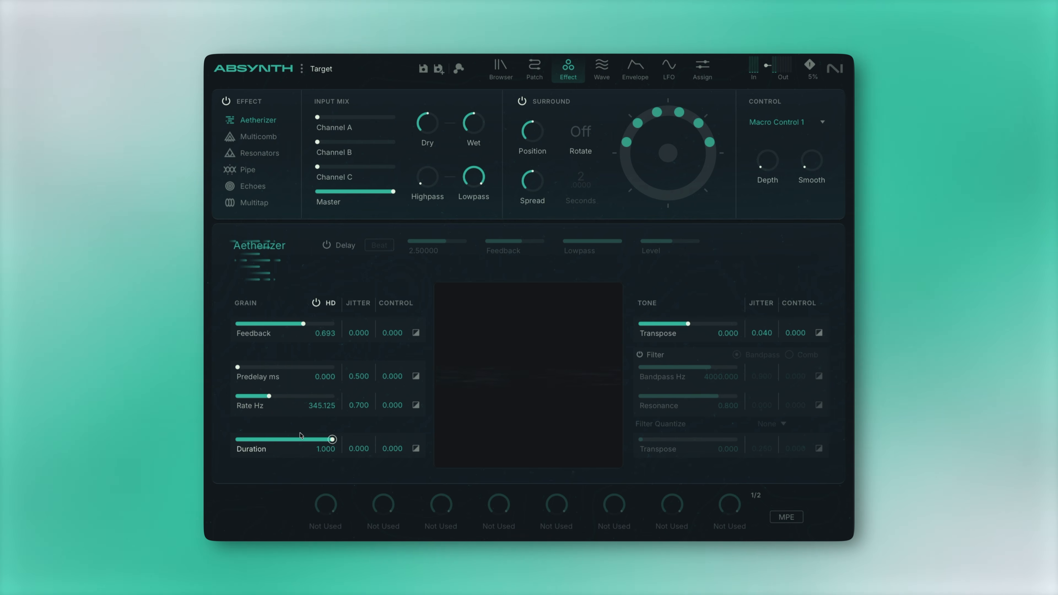
drag(332, 439, 313, 439)
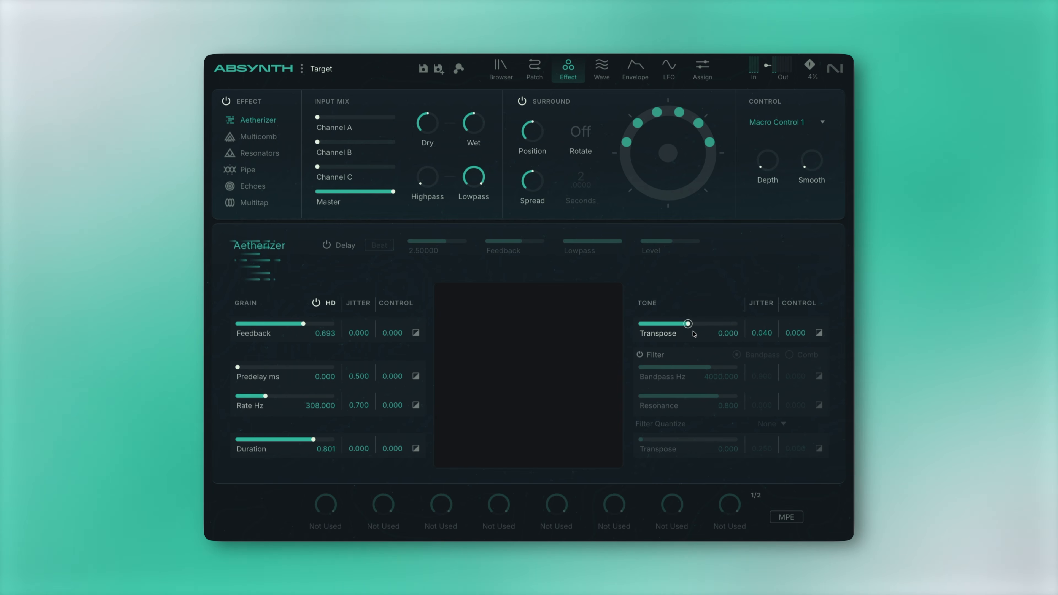
Step: Try the main Tone Transpose at -24 and 24, and return it to 0
drag(692, 329, 620, 325)
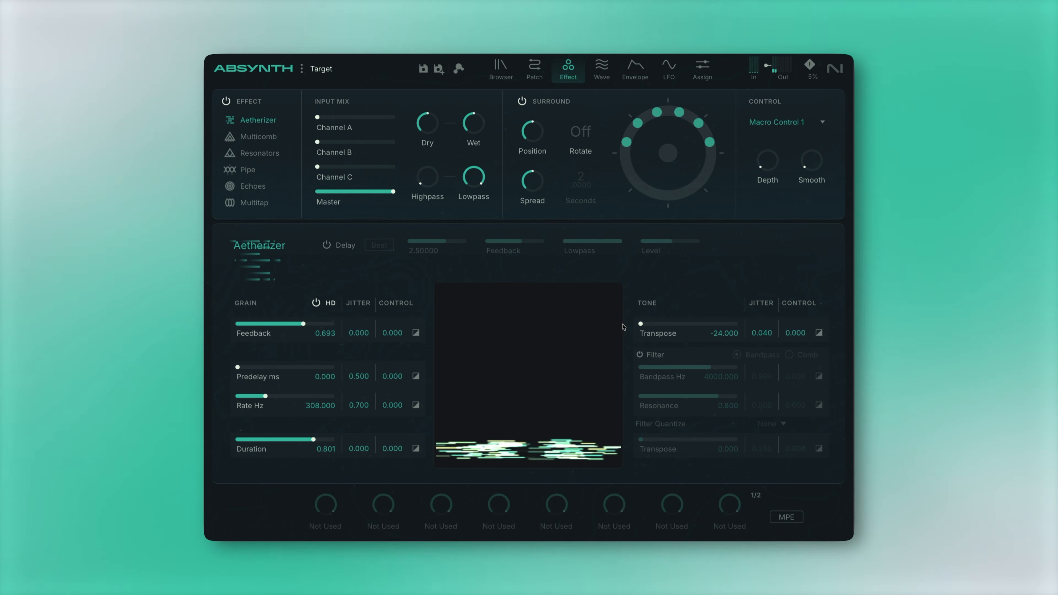
drag(640, 324, 744, 327)
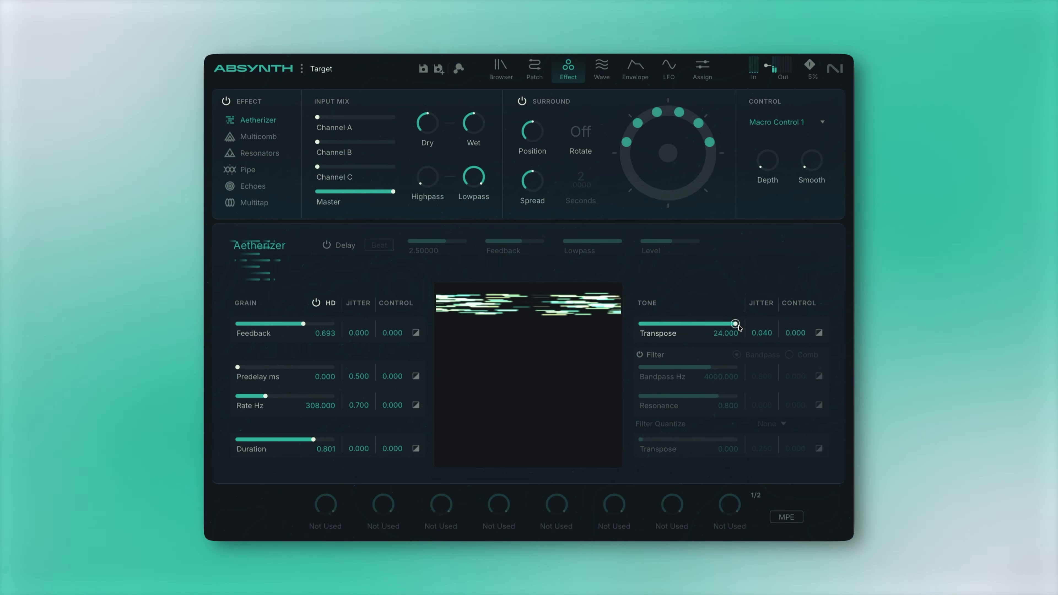
drag(743, 330, 666, 351)
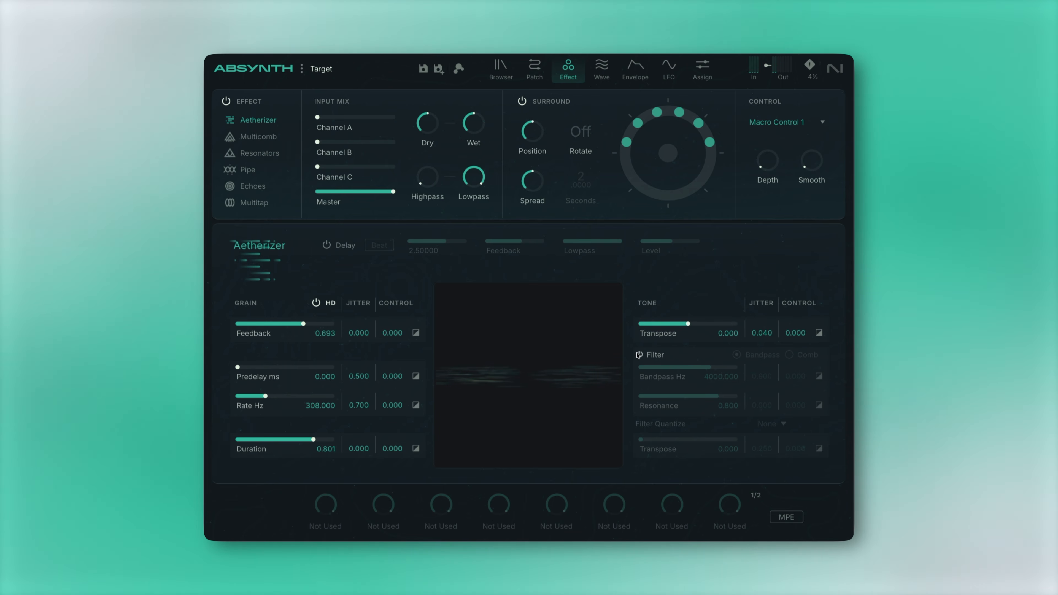
Step: Enable the Tone filter in Comb mode at 616.931 Hz with Filter Quantize set to Octaves
click(639, 354)
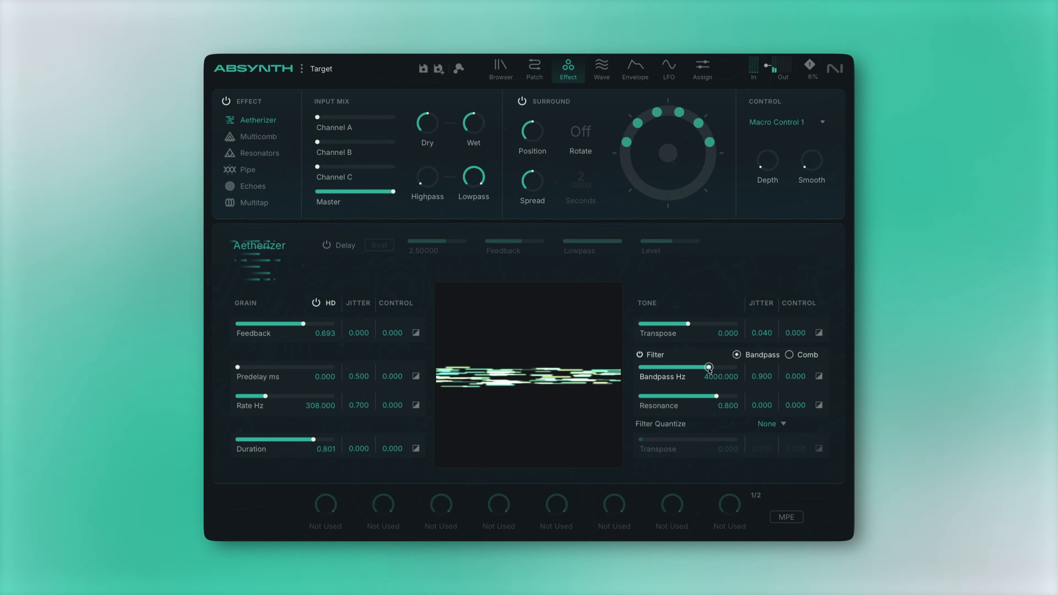
mouse_move(709, 374)
mouse_down()
mouse_move(623, 369)
mouse_move(718, 371)
mouse_up()
click(790, 355)
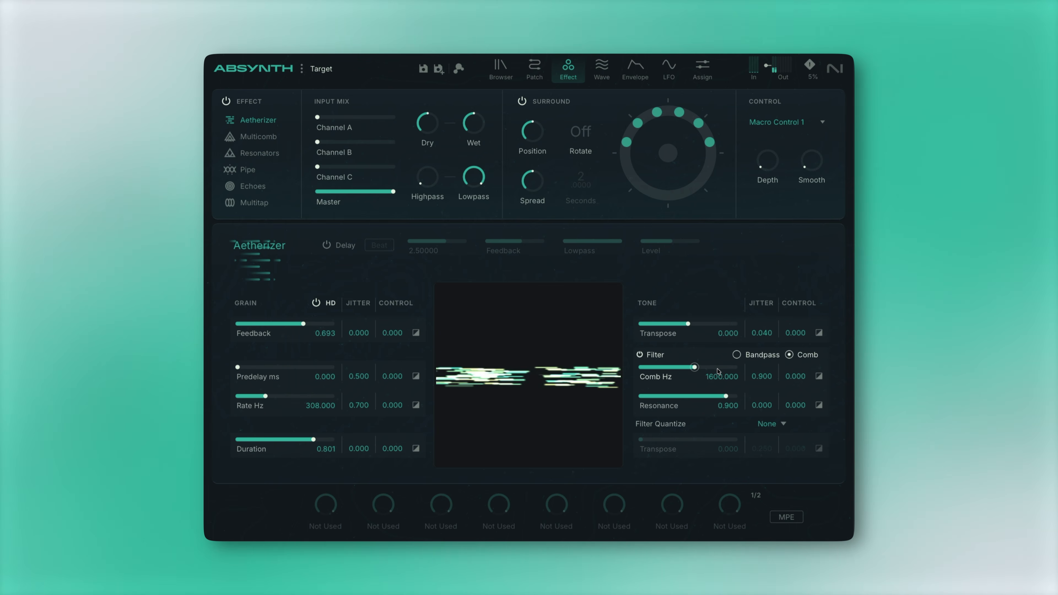
mouse_move(718, 371)
mouse_down()
mouse_move(667, 373)
mouse_move(752, 373)
mouse_move(703, 365)
mouse_up()
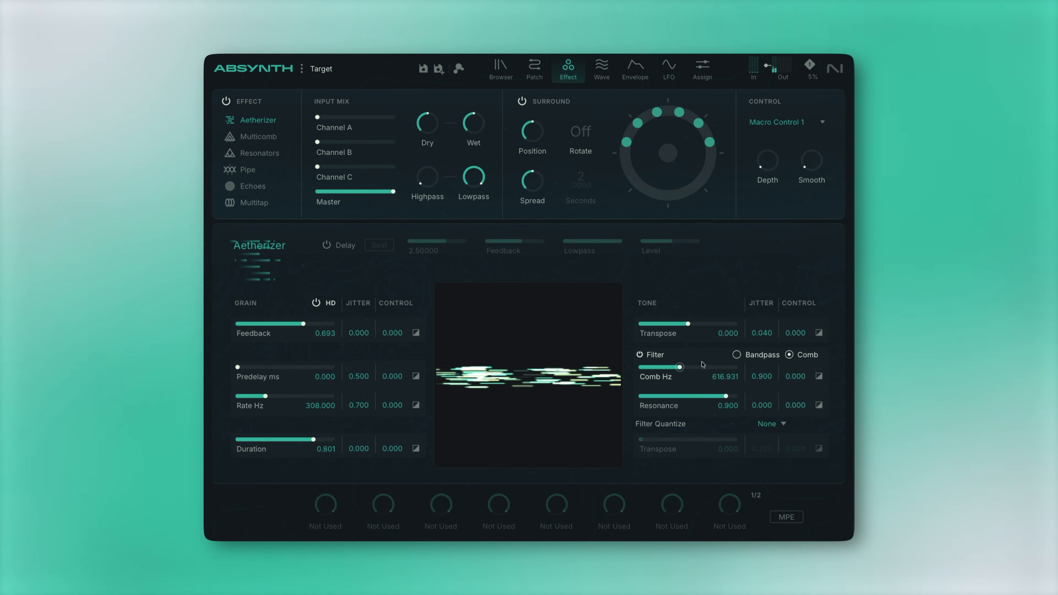
click(775, 425)
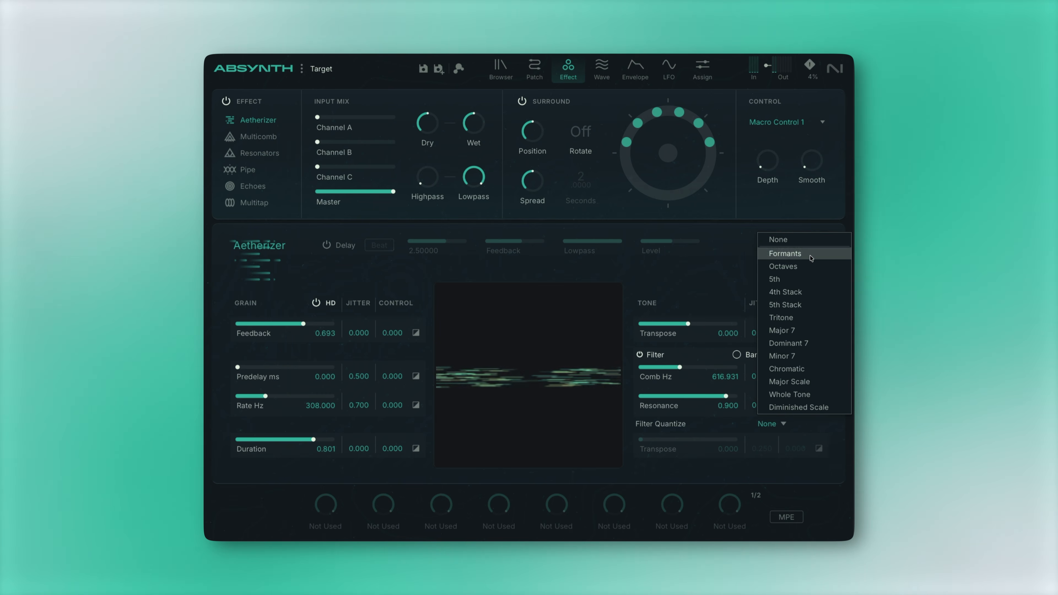
click(800, 267)
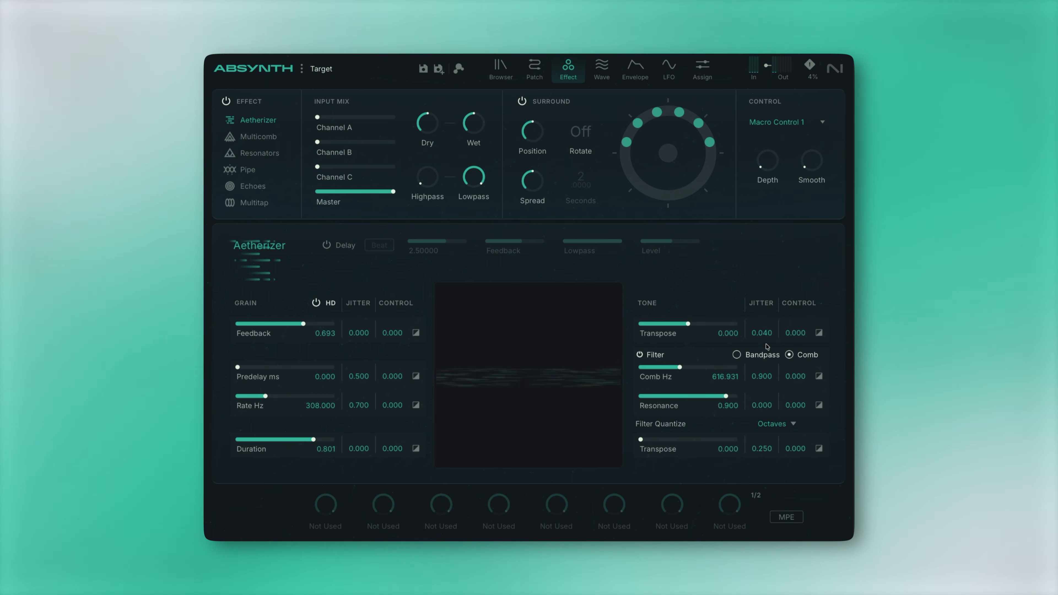
Step: Change the Tone filter to Bandpass at 22000 Hz and set the Filter Quantize Transpose to 12
click(737, 354)
drag(725, 374, 684, 372)
drag(640, 439, 686, 445)
drag(684, 387, 776, 396)
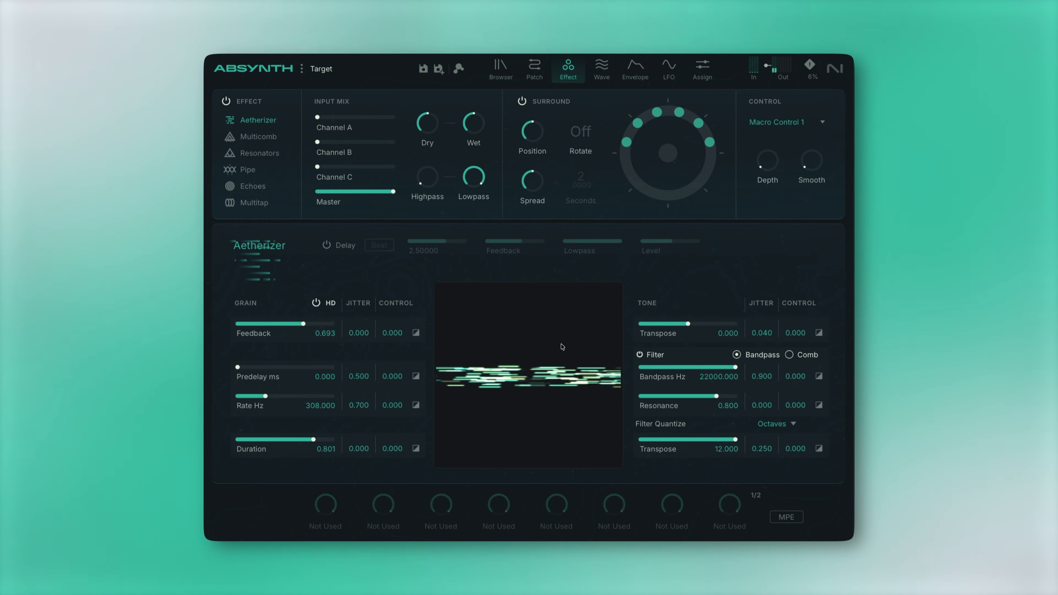
Step: Set the grain Rate to 1000 Hz, Duration to 0.944 and Feedback to 0.145
drag(312, 440, 205, 445)
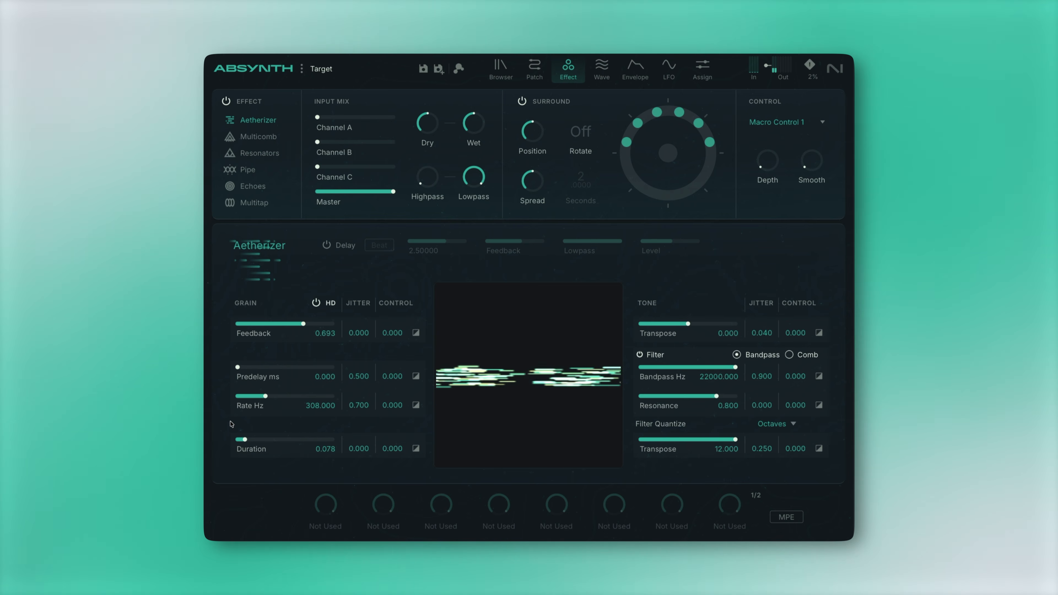
drag(265, 396, 603, 386)
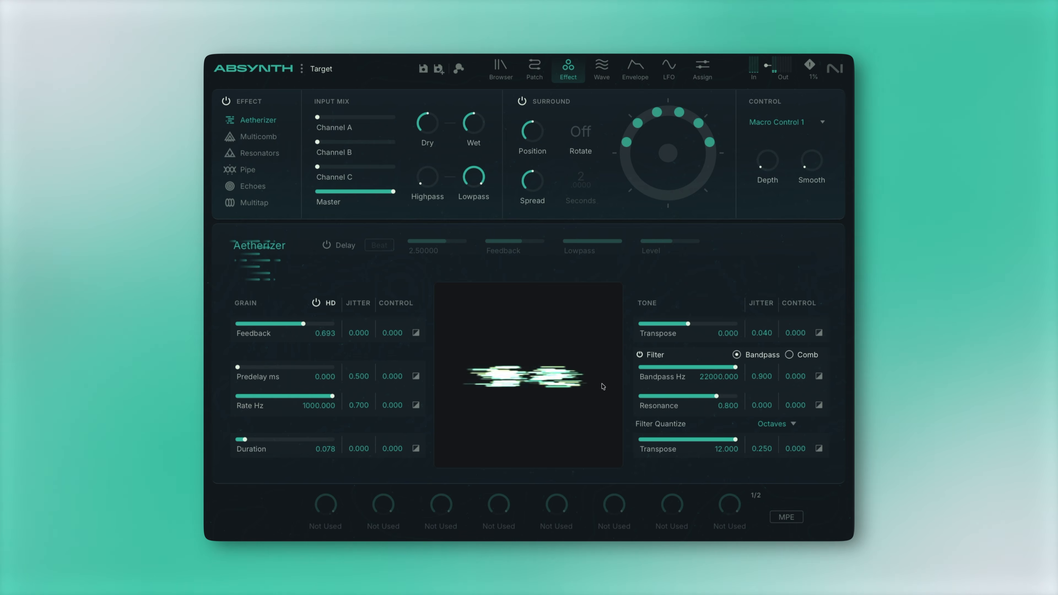
drag(245, 439, 370, 440)
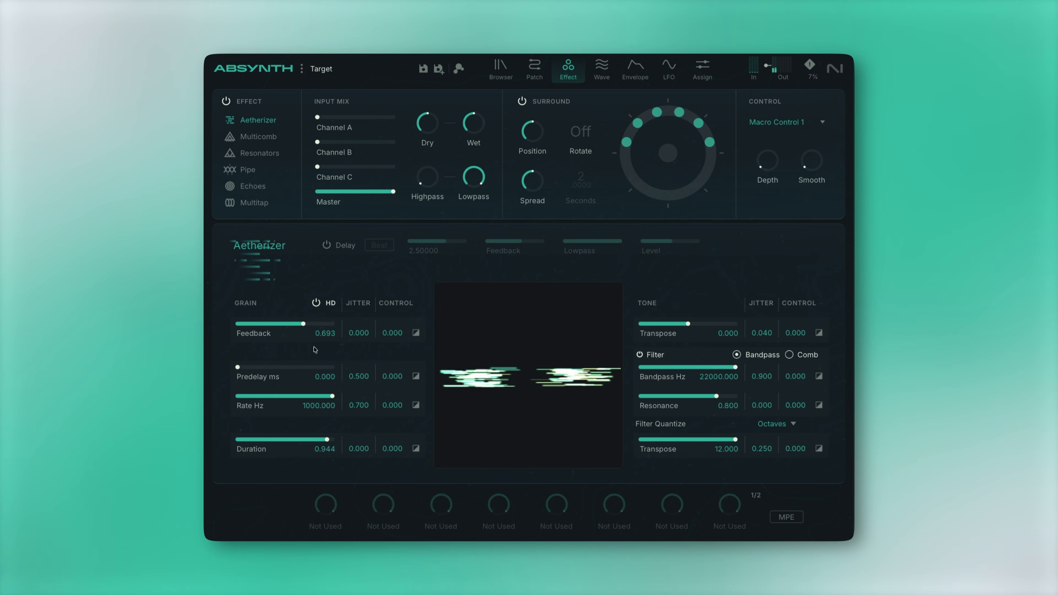
drag(304, 324, 251, 325)
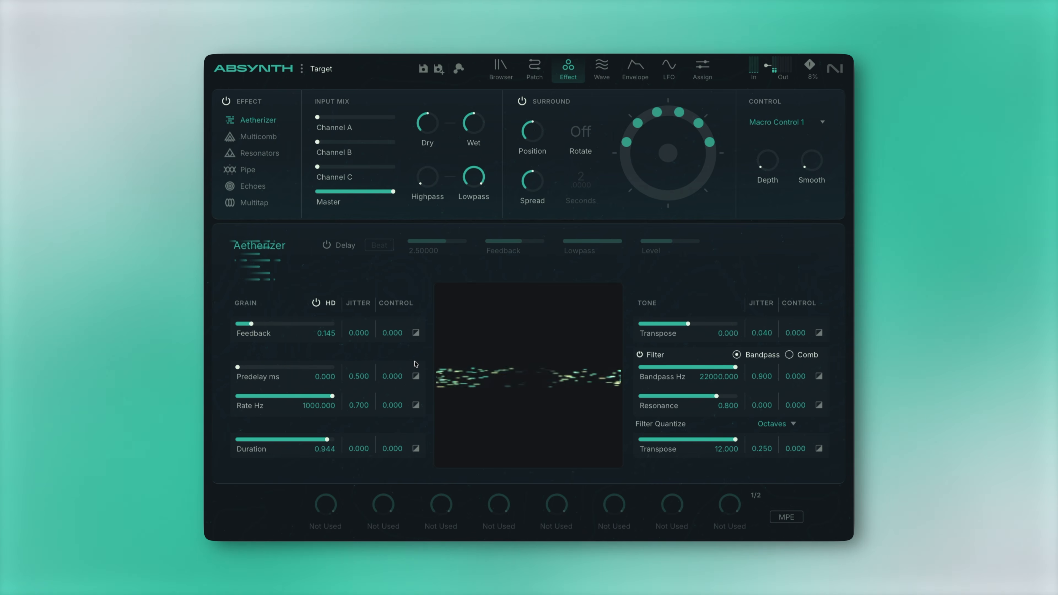
Step: Switch the effect type to Multicomb
click(254, 138)
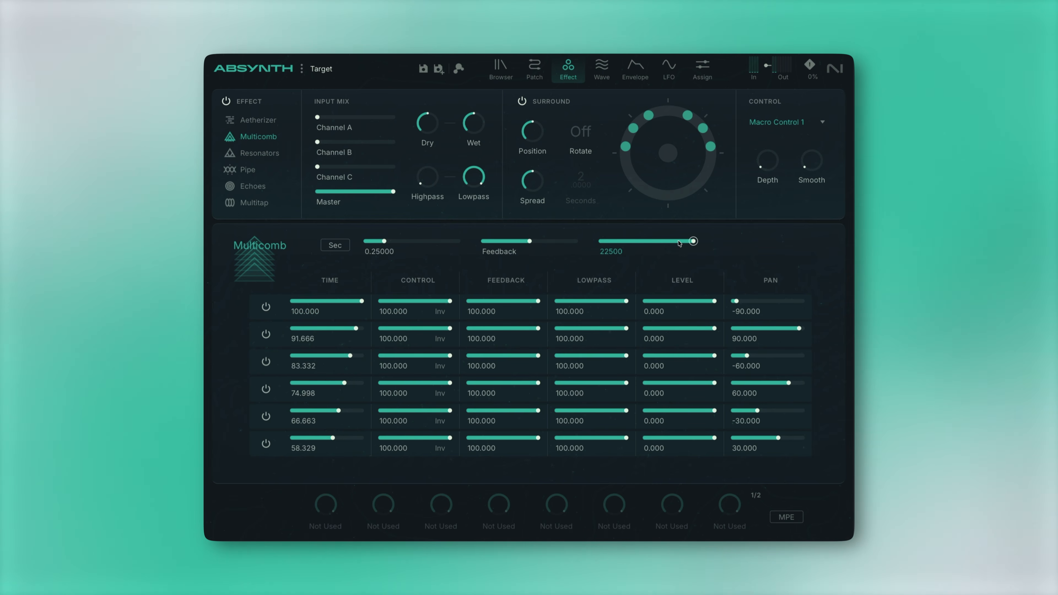
Step: Turn off combs two to six in Multicomb so that only the first comb stays active
click(266, 334)
click(266, 362)
click(266, 389)
click(266, 416)
click(266, 443)
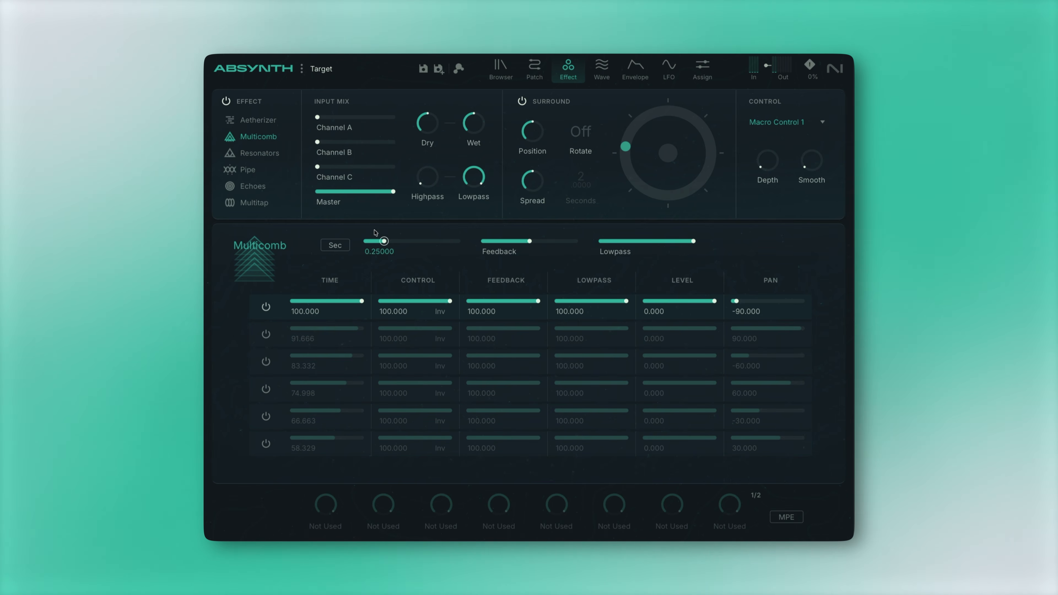
Step: Switch the Multicomb time unit to Beat, set the base time to 1.00000 and lower the global Feedback slightly
click(335, 248)
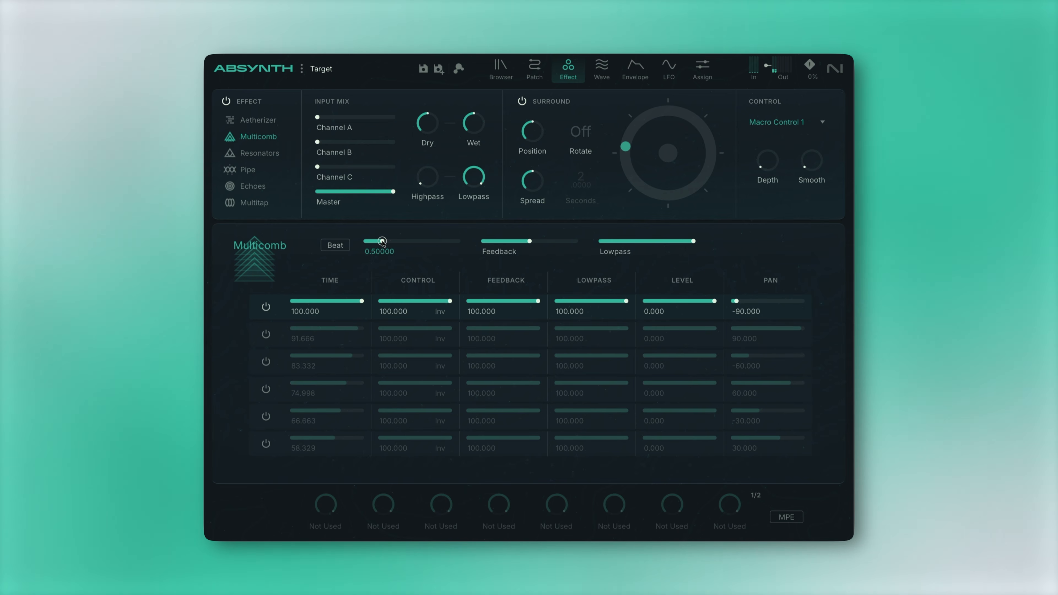
drag(382, 242, 440, 246)
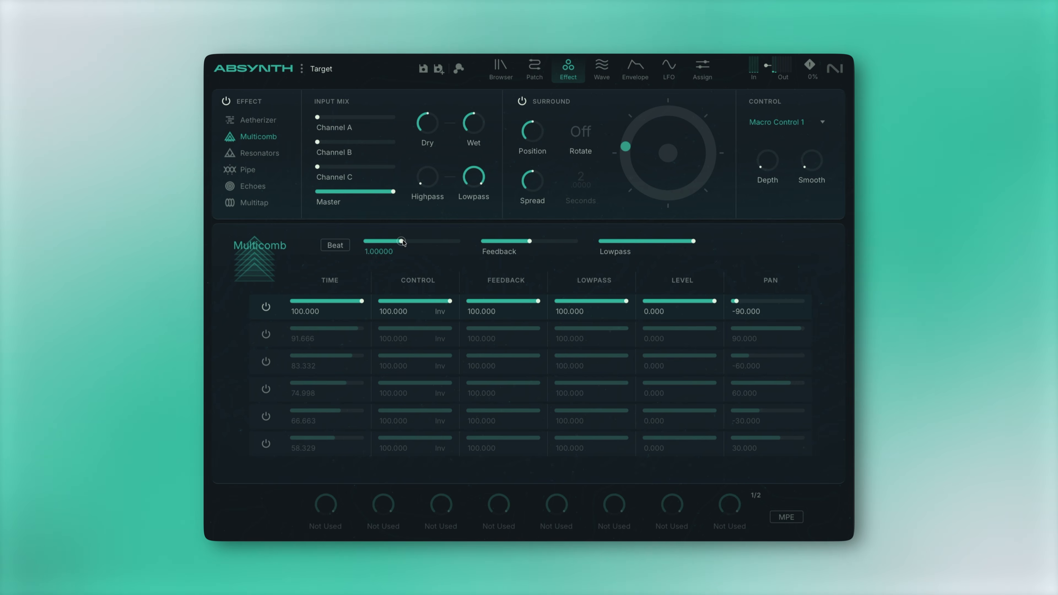
mouse_move(530, 241)
mouse_down()
mouse_move(576, 242)
mouse_move(432, 253)
mouse_move(526, 241)
mouse_up()
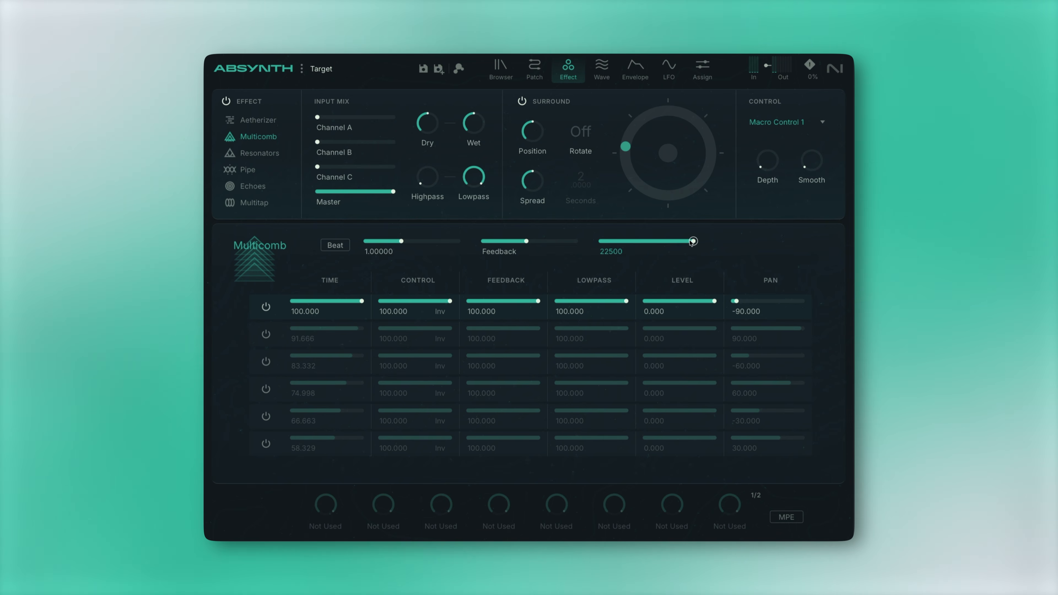
Step: Try a lower global Lowpass and a first-comb Time of 29.969, restoring them to 22500 and 100.000
drag(692, 242, 586, 250)
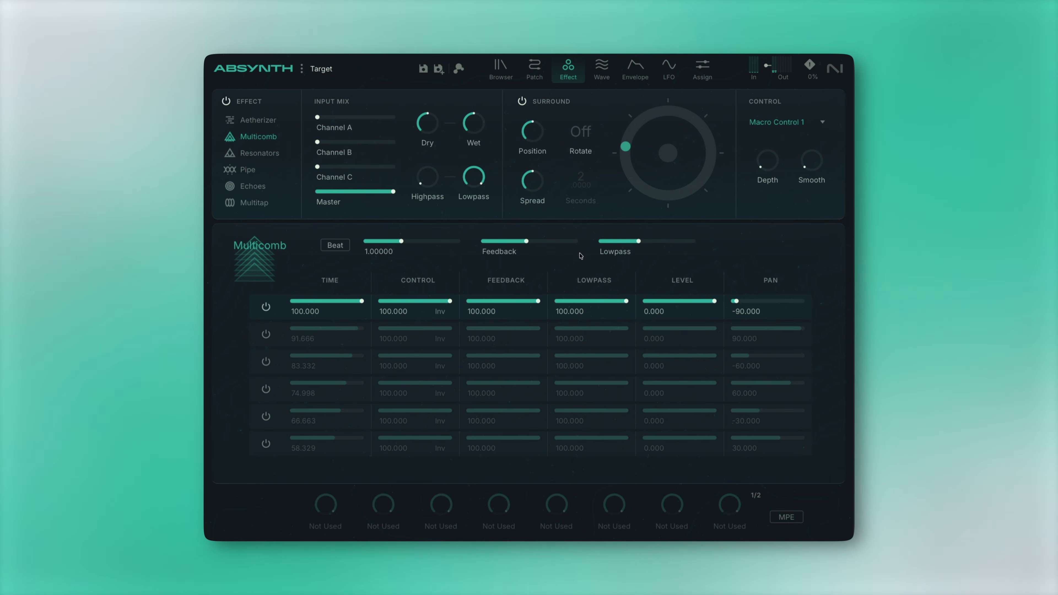
double_click(643, 242)
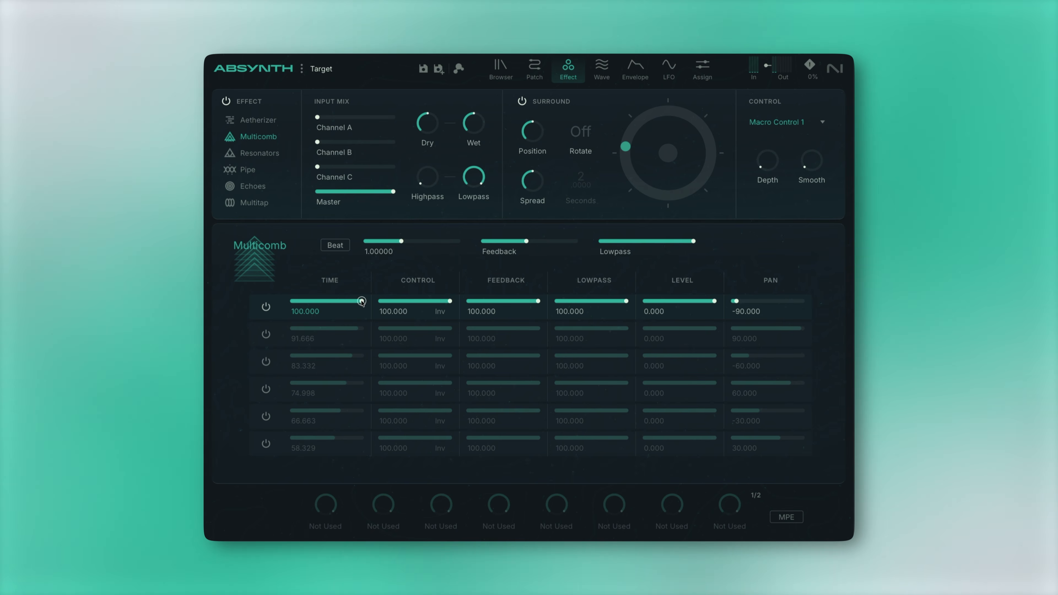
drag(362, 301, 257, 305)
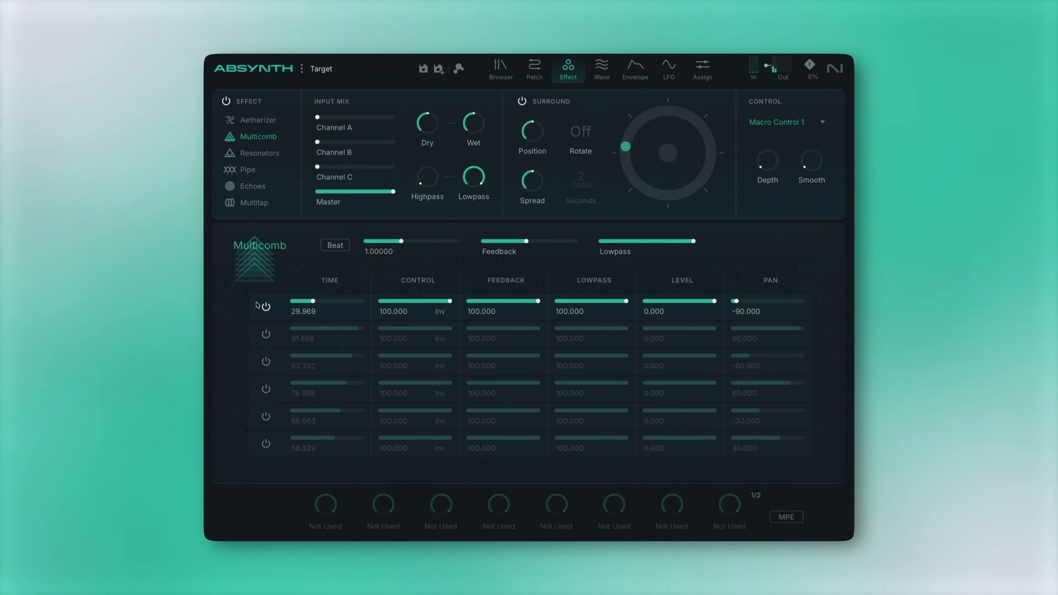
drag(312, 301, 366, 302)
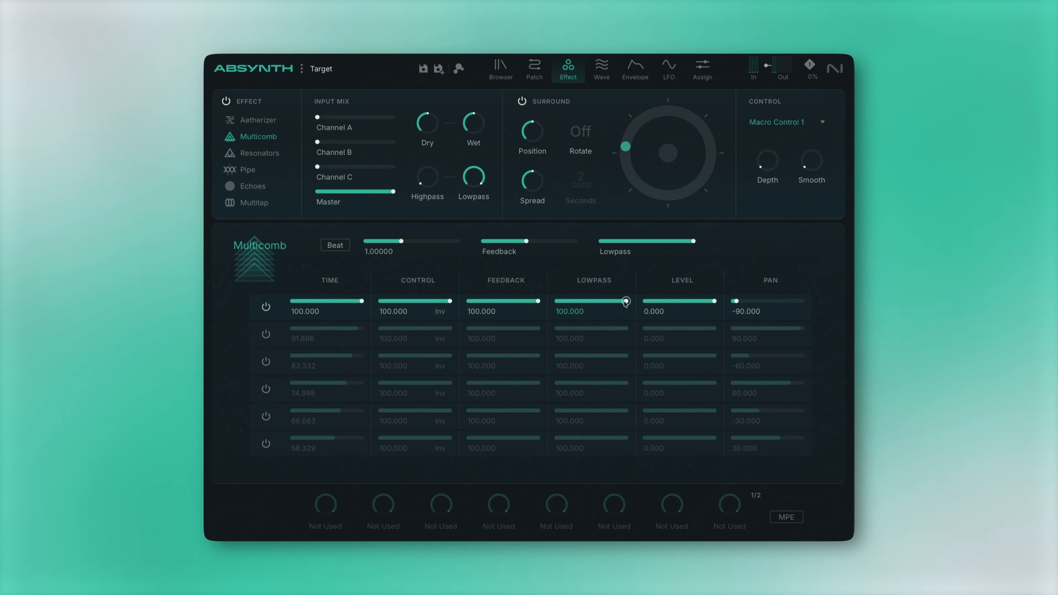
Step: Set the first comb's Lowpass to 49.094 and its Pan to -84.656
drag(626, 302, 548, 310)
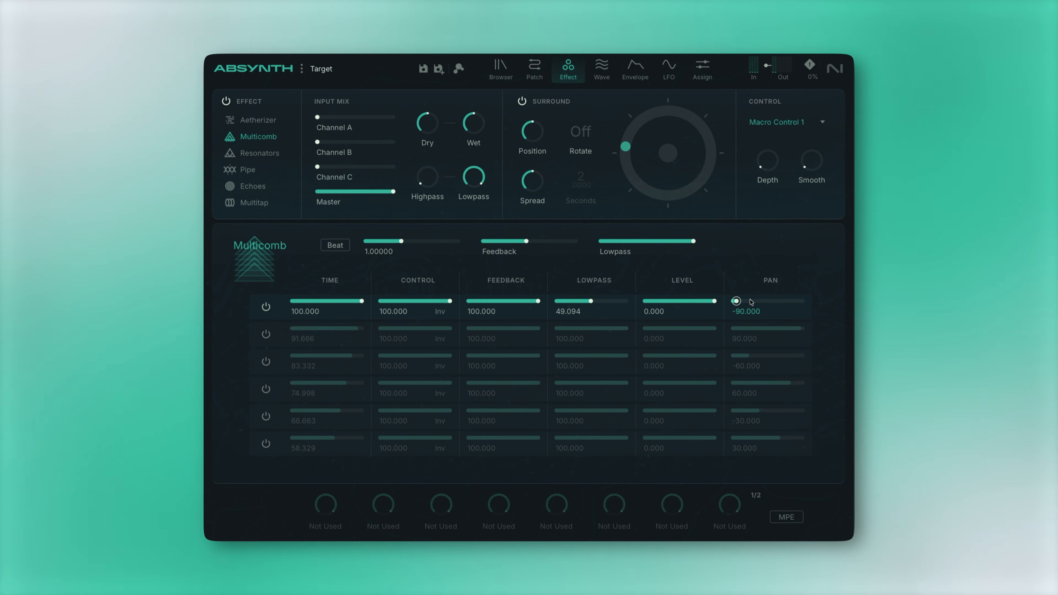
mouse_move(752, 304)
mouse_down()
mouse_move(760, 306)
mouse_move(738, 298)
mouse_move(770, 300)
mouse_move(738, 300)
mouse_up()
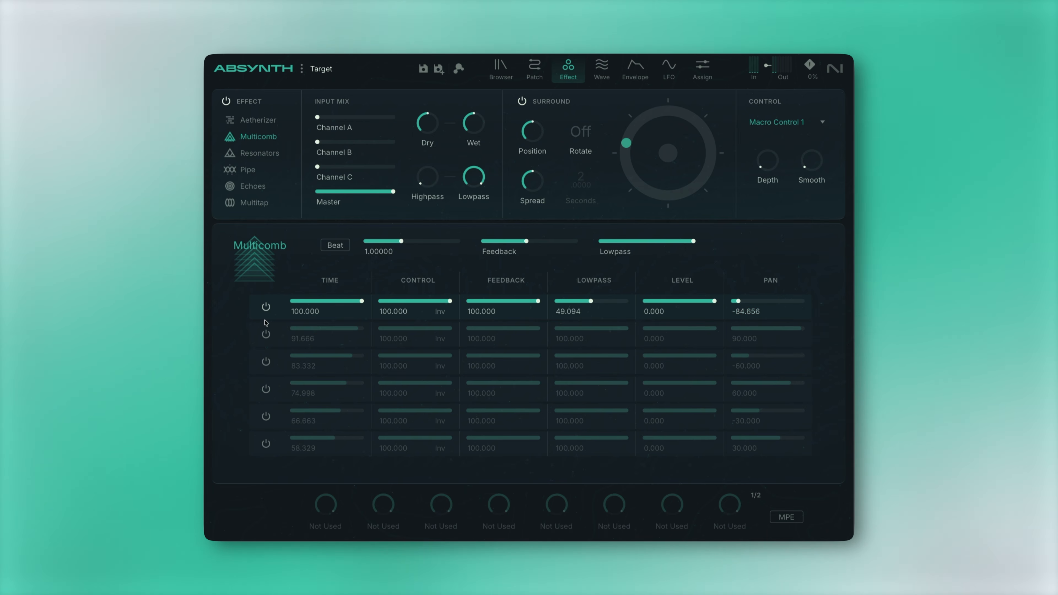
Step: Enable the second comb with a Time of 75.353 and return the first comb's Lowpass to 100.000
click(266, 334)
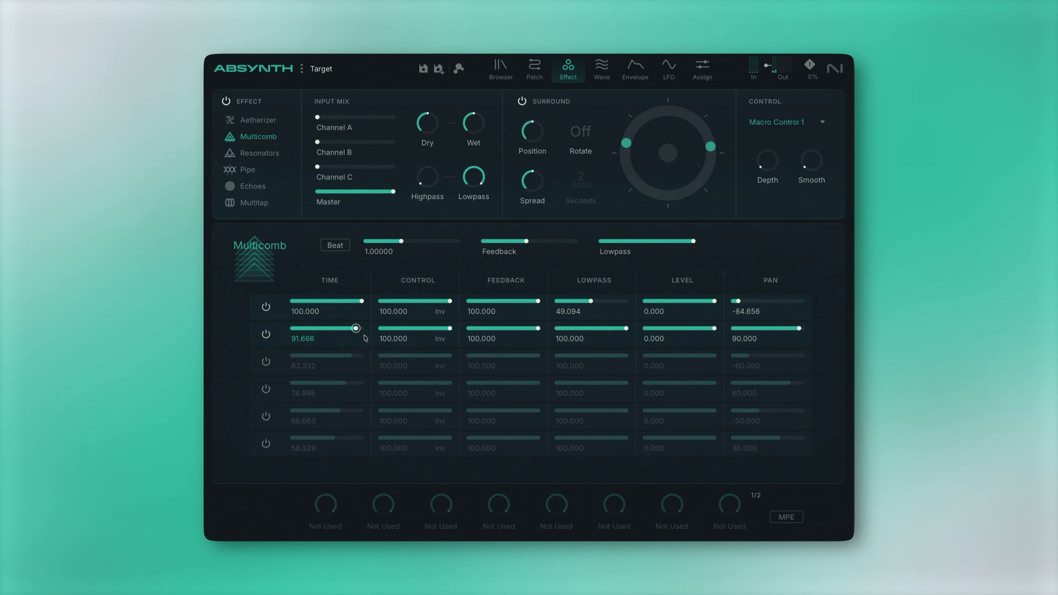
drag(357, 329, 315, 329)
drag(581, 304, 398, 312)
drag(584, 303, 537, 307)
drag(316, 329, 350, 331)
drag(571, 301, 631, 302)
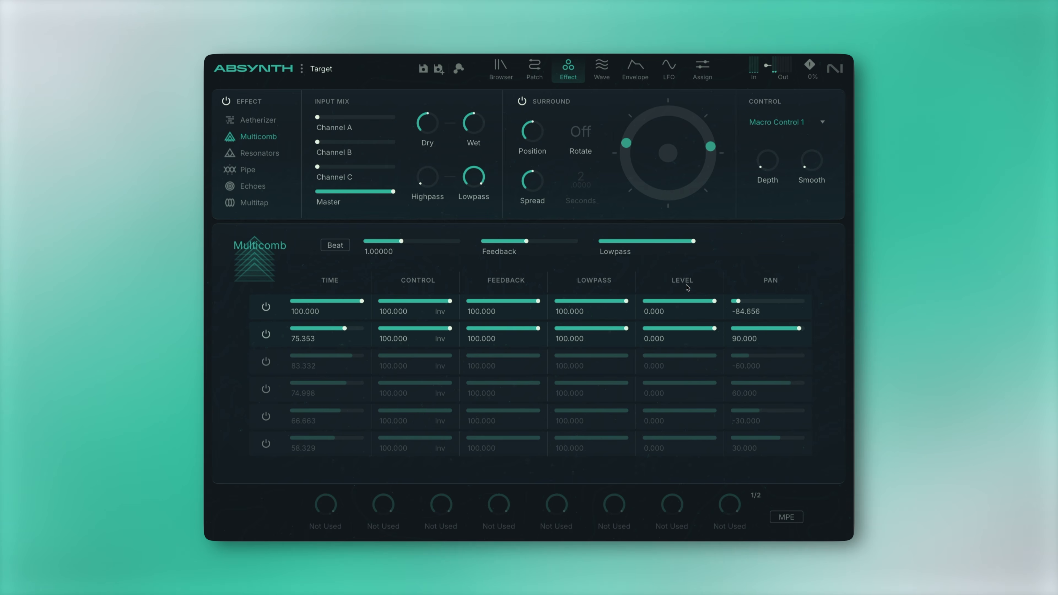
Step: Try the global Multicomb Lowpass at 172 and return it to its maximum
mouse_move(692, 246)
drag(691, 244, 565, 261)
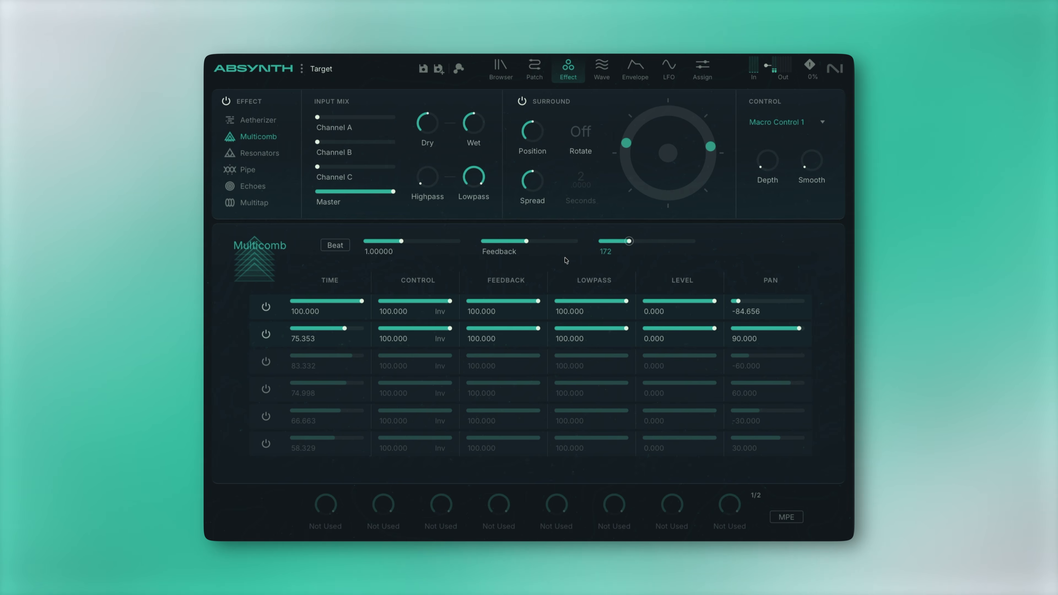
drag(629, 240, 758, 244)
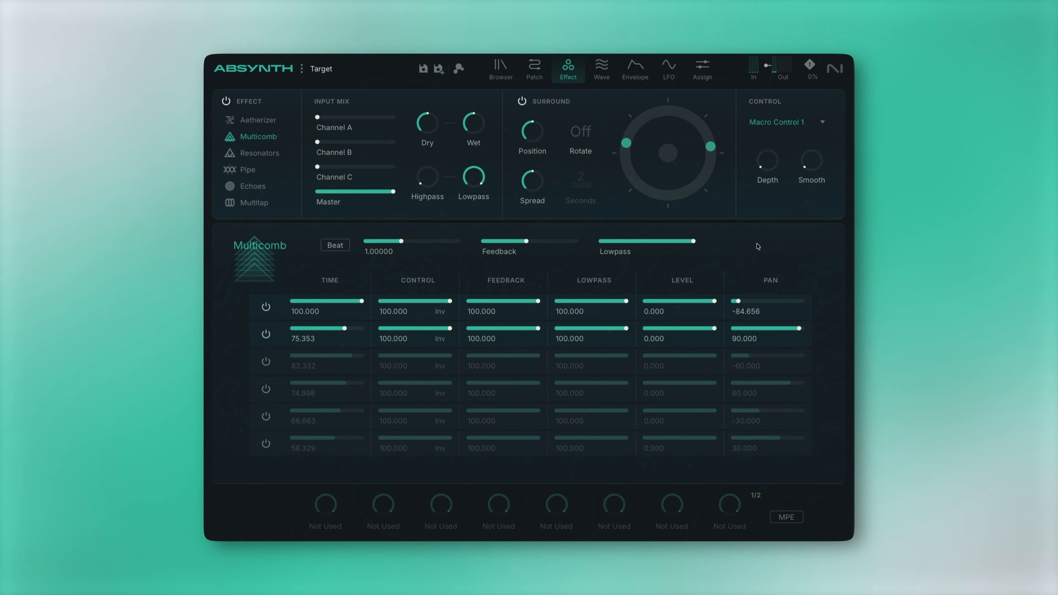
Step: Enable combs three to six in Multicomb
click(266, 362)
click(266, 389)
click(266, 416)
click(266, 443)
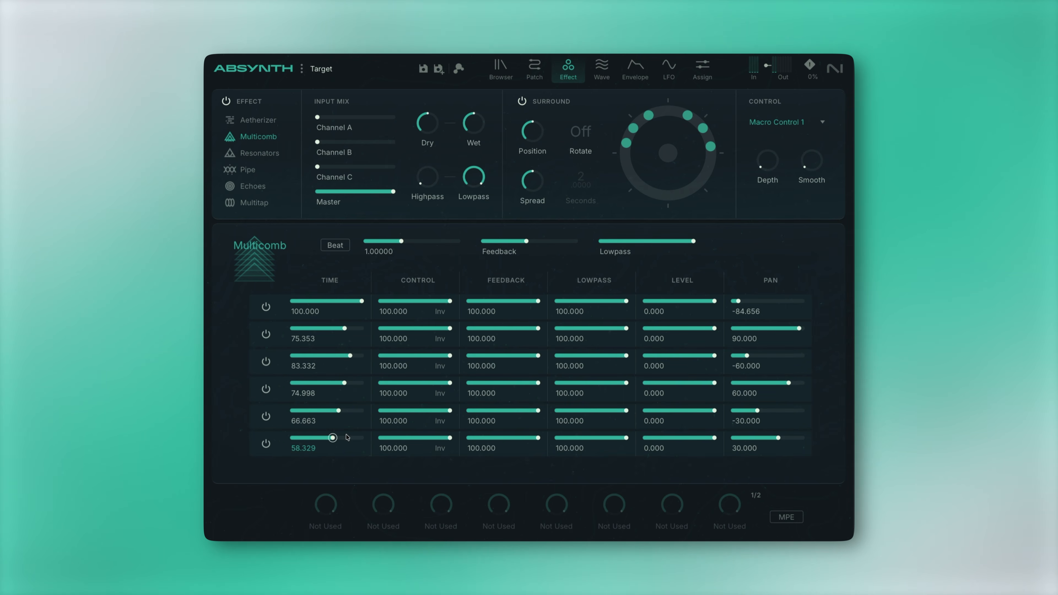
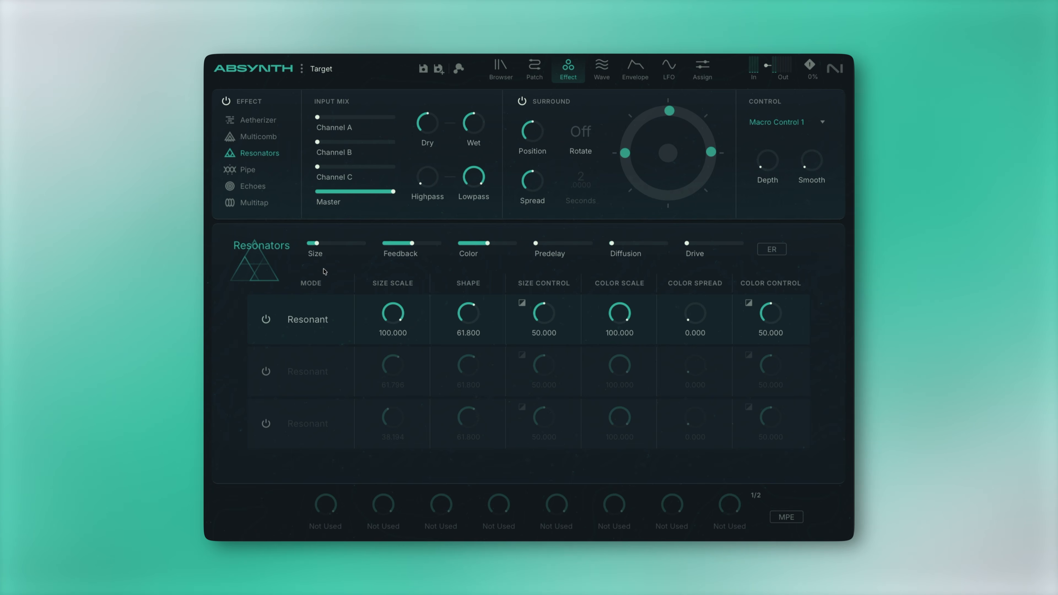
Step: Set the Resonators Size to 100 and try Feedback at 0.999 and Color at 1.000, bringing both back to around the middle
drag(317, 243, 469, 250)
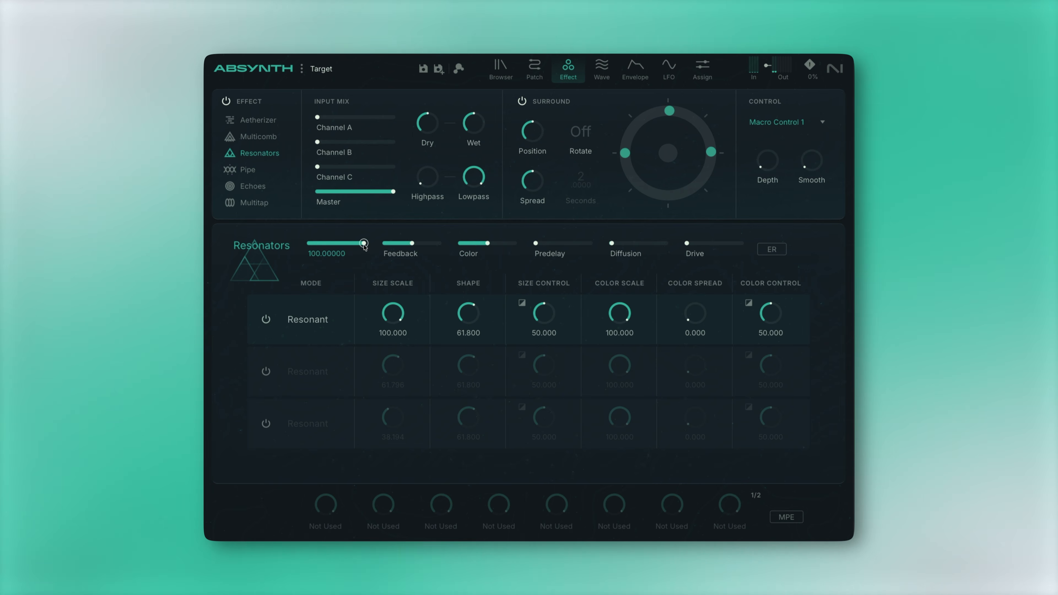
mouse_move(413, 244)
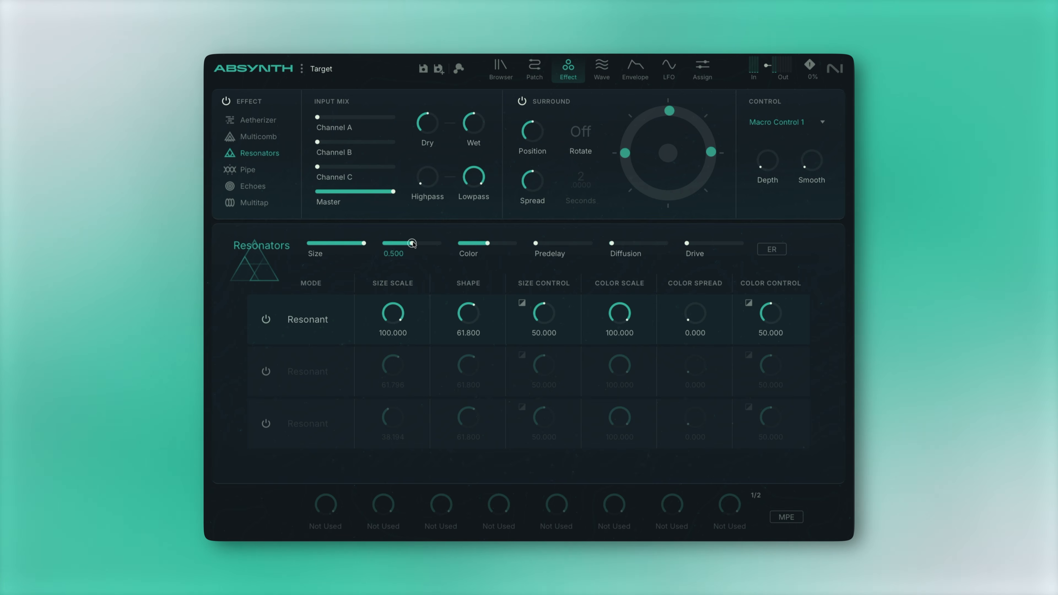
drag(413, 245, 418, 253)
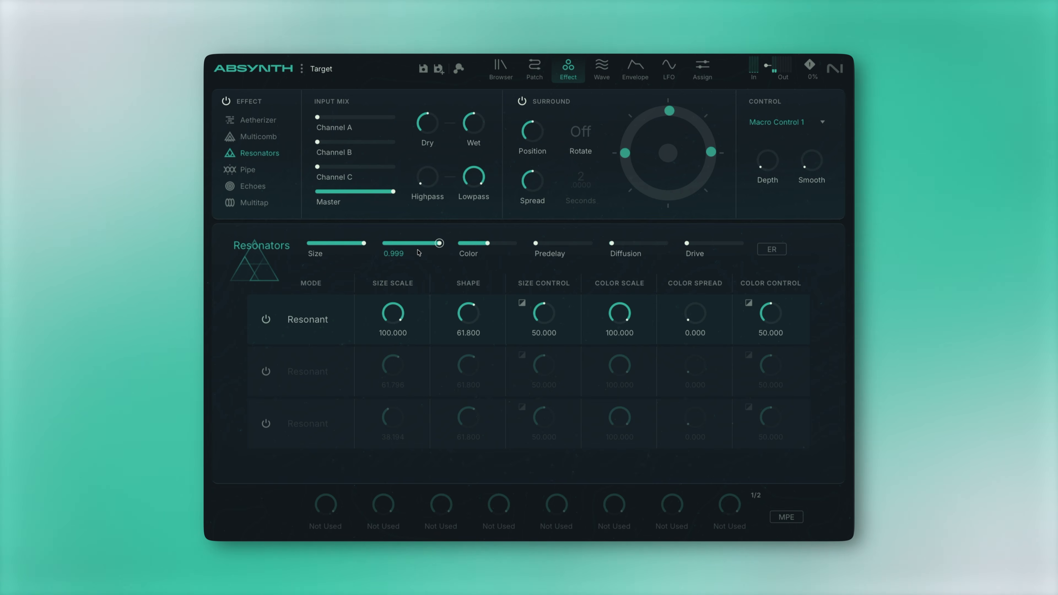
drag(439, 244, 477, 250)
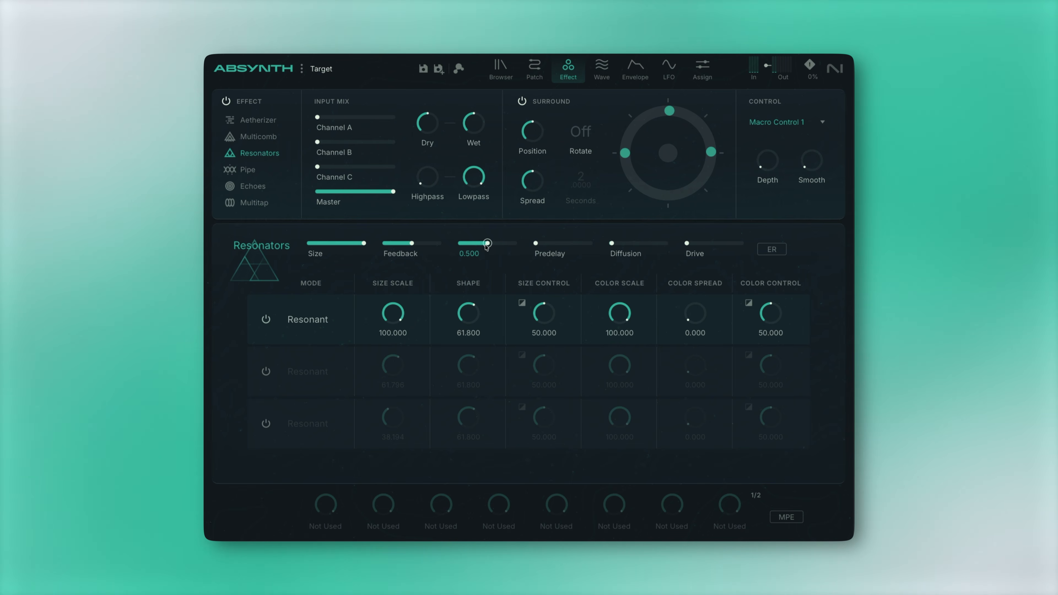
drag(487, 246, 562, 246)
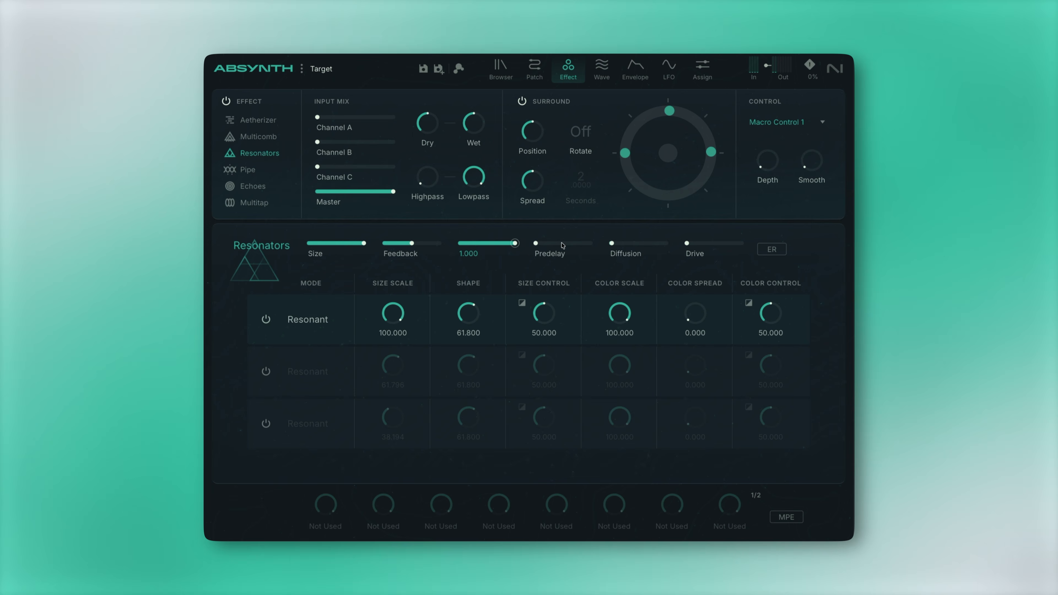
click(336, 321)
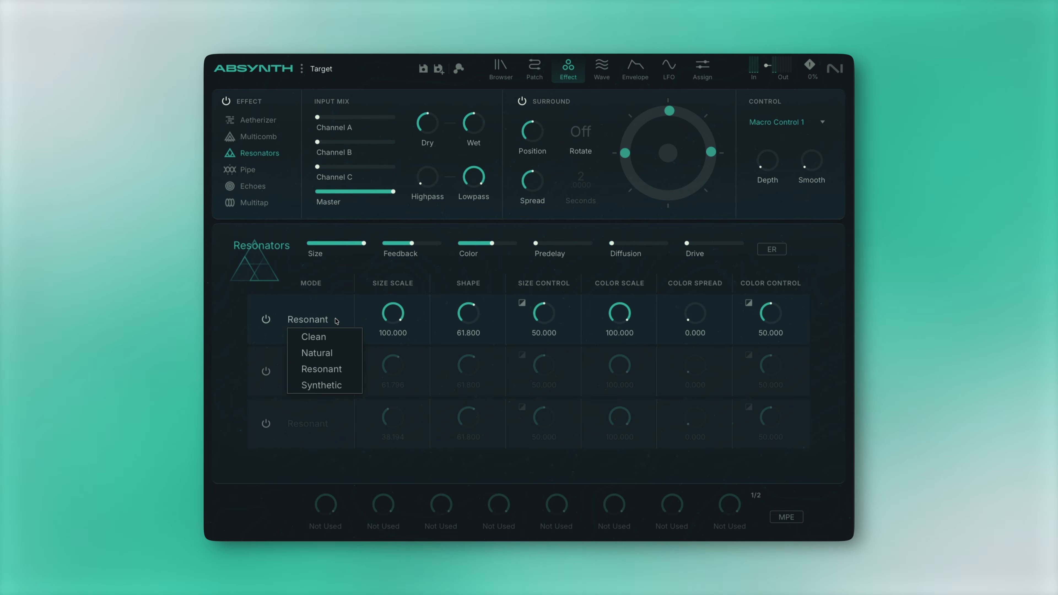
click(336, 320)
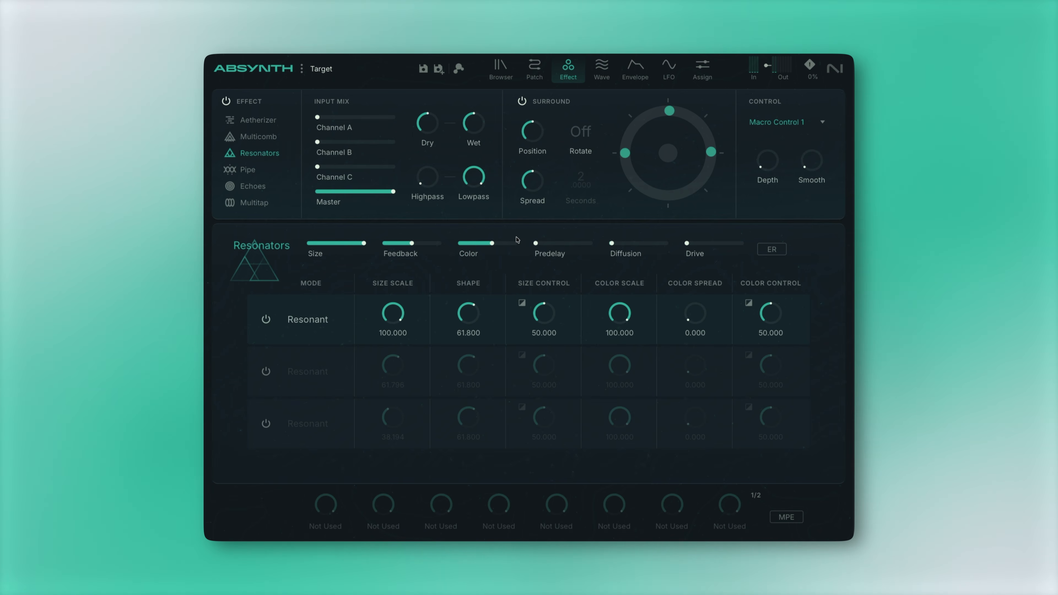
Step: Try a Resonators Predelay of 0.319 and return it to its minimum
mouse_move(536, 246)
drag(537, 246, 632, 248)
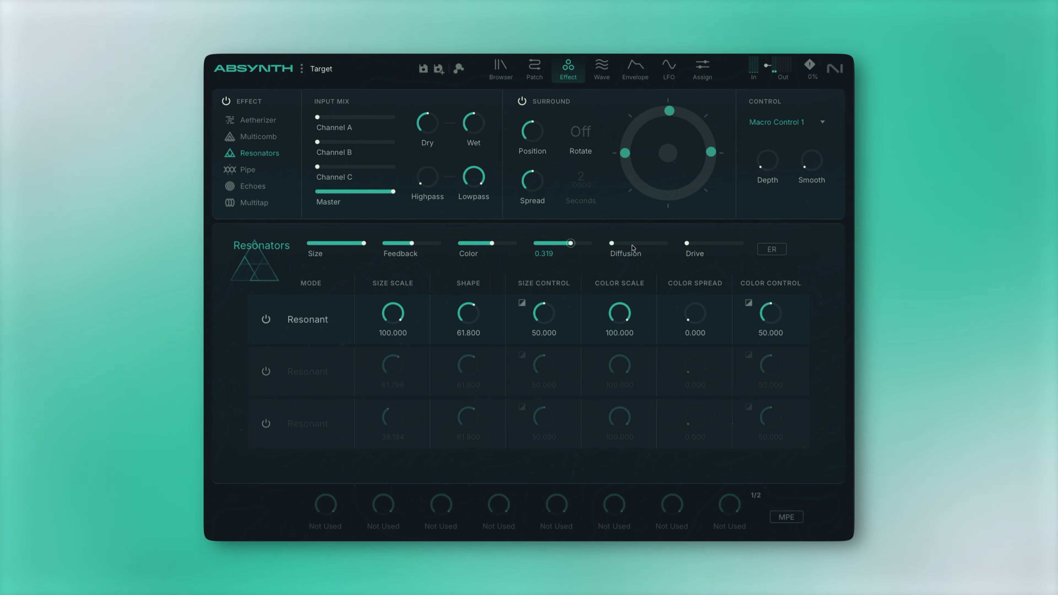
drag(632, 245, 522, 239)
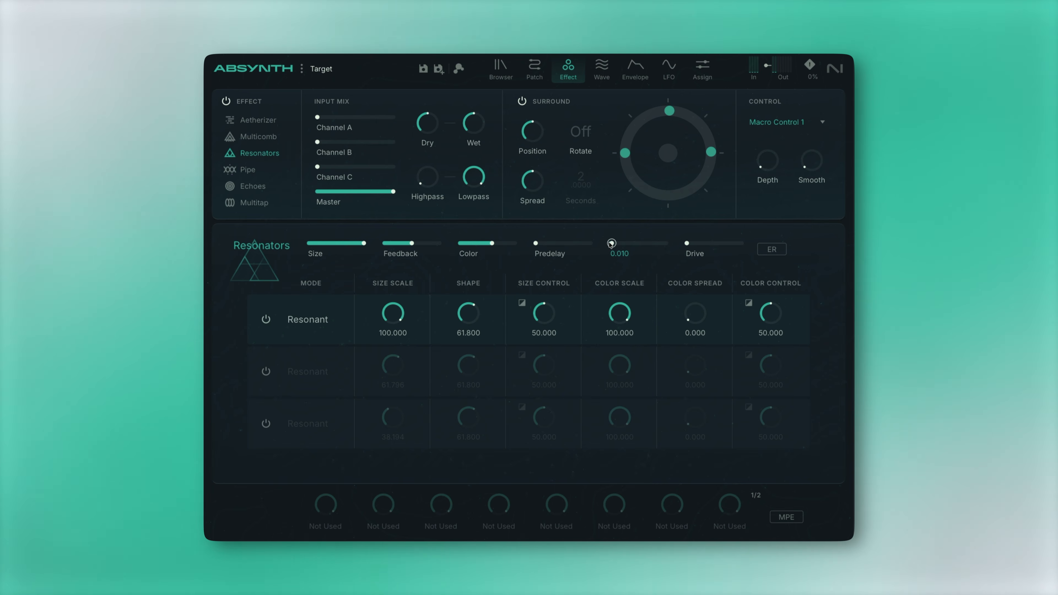
Step: Lower Diffusion to its minimum and try Drive at 0.903 before returning it to zero
mouse_move(611, 244)
mouse_down()
mouse_move(764, 244)
mouse_move(609, 244)
mouse_up()
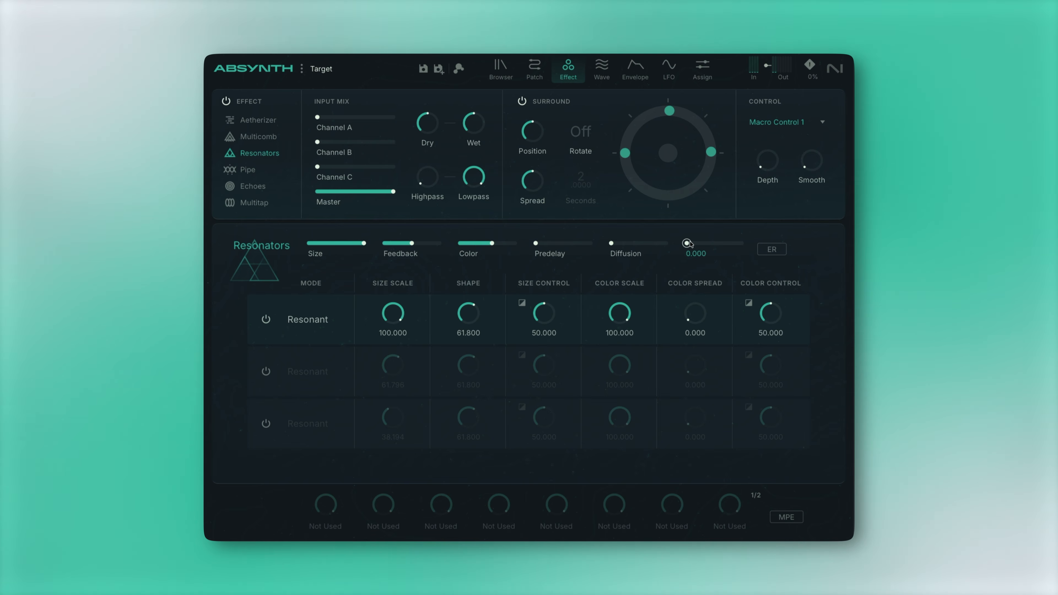
drag(687, 243, 732, 244)
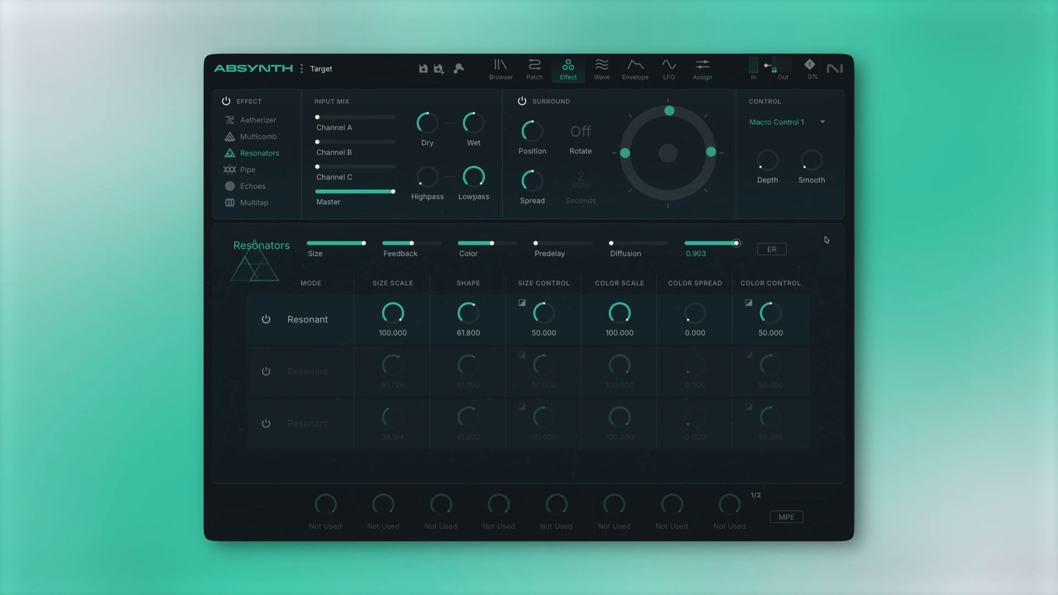
drag(825, 237, 665, 234)
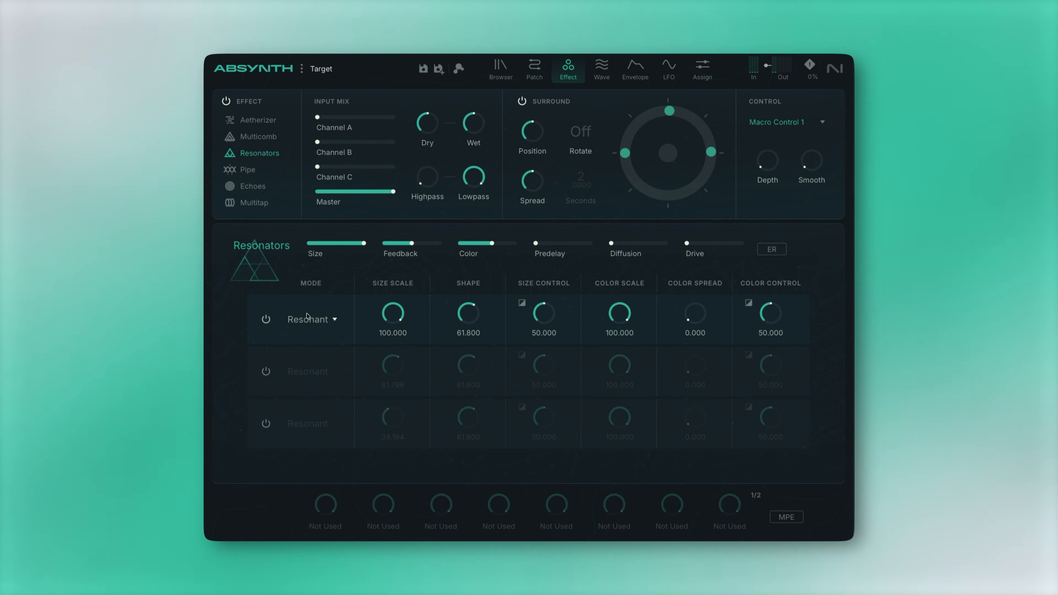
Step: Set the first resonator's mode to Clean and raise the Resonators Feedback slightly
click(334, 319)
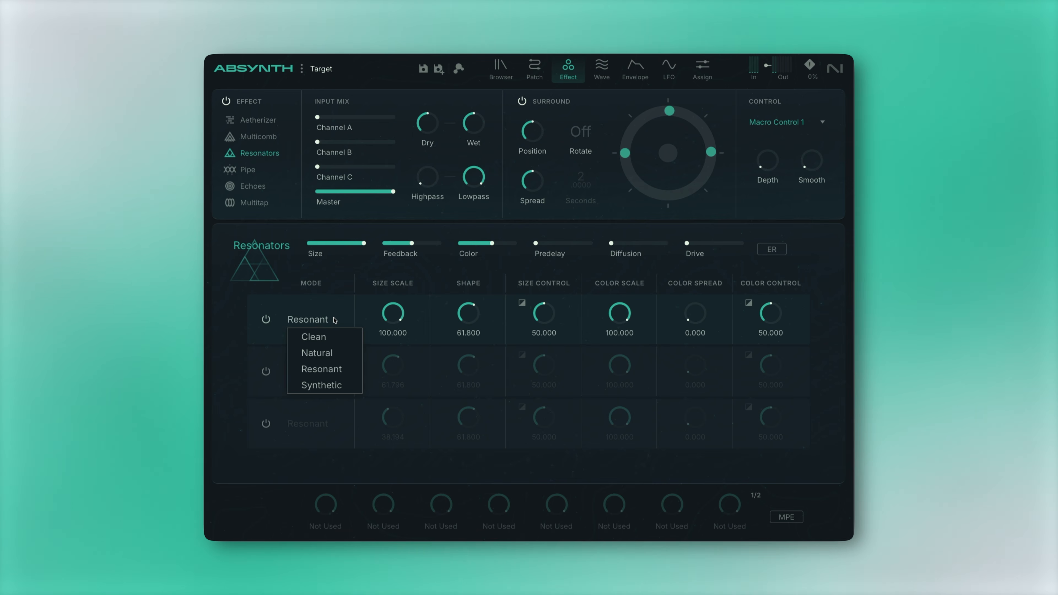
click(313, 337)
mouse_move(397, 254)
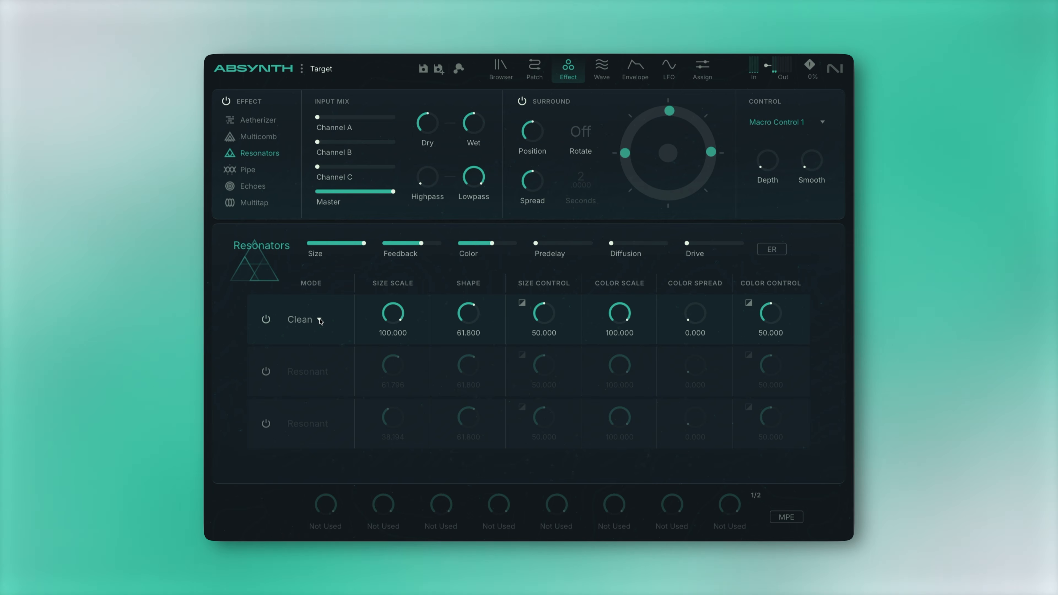
Step: Try the first resonator in Natural and Resonant modes and finally set it to Synthetic
click(320, 321)
click(316, 355)
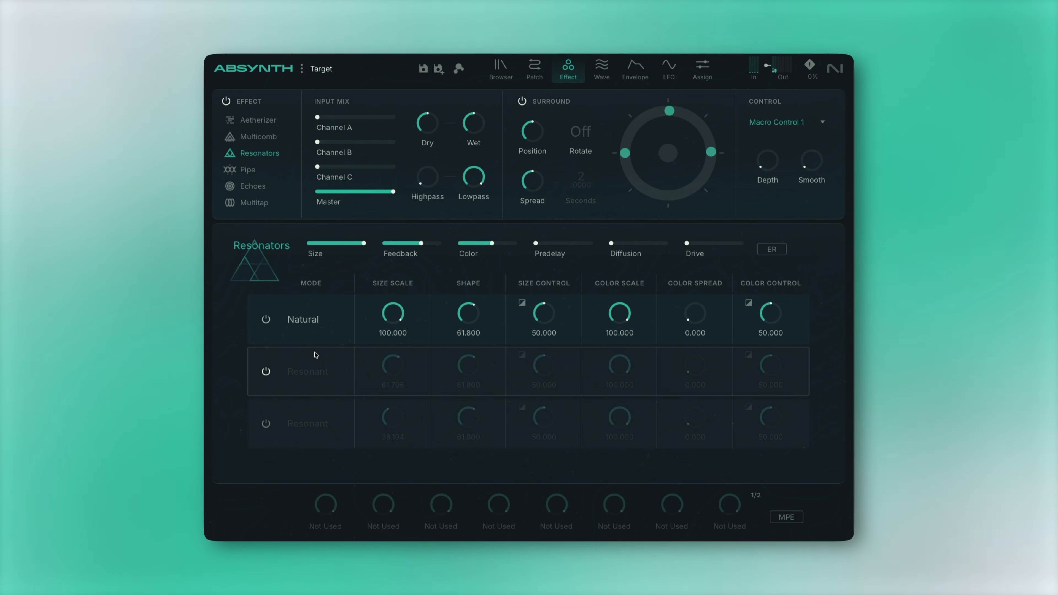
click(329, 323)
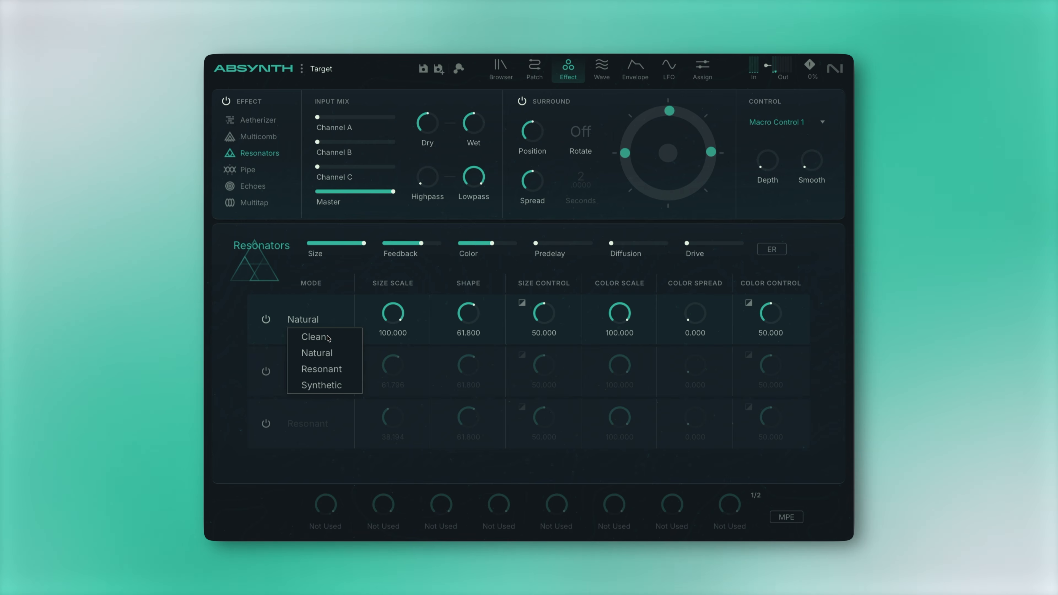
click(328, 370)
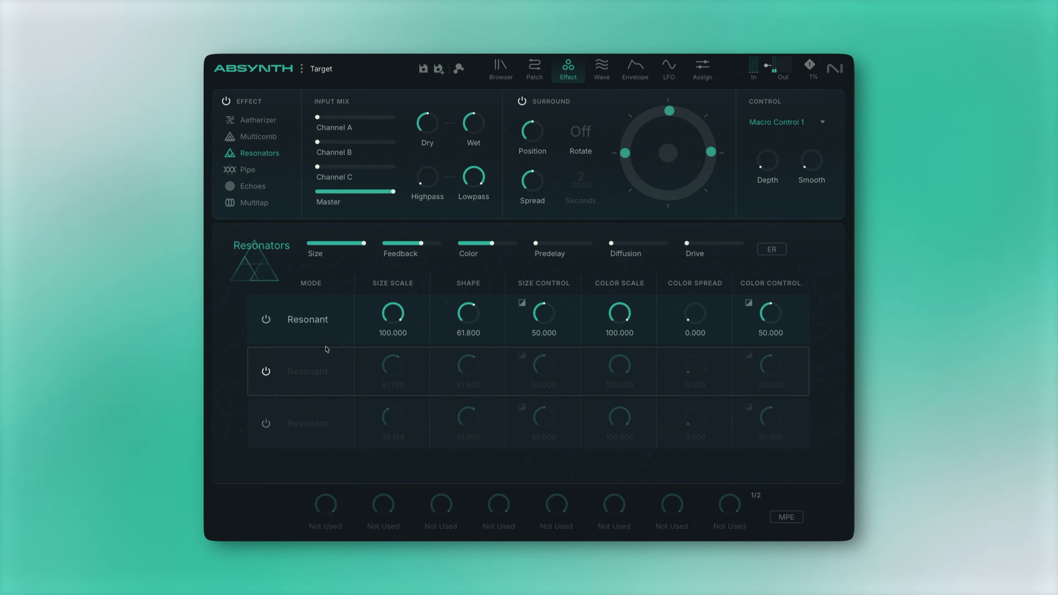
click(334, 323)
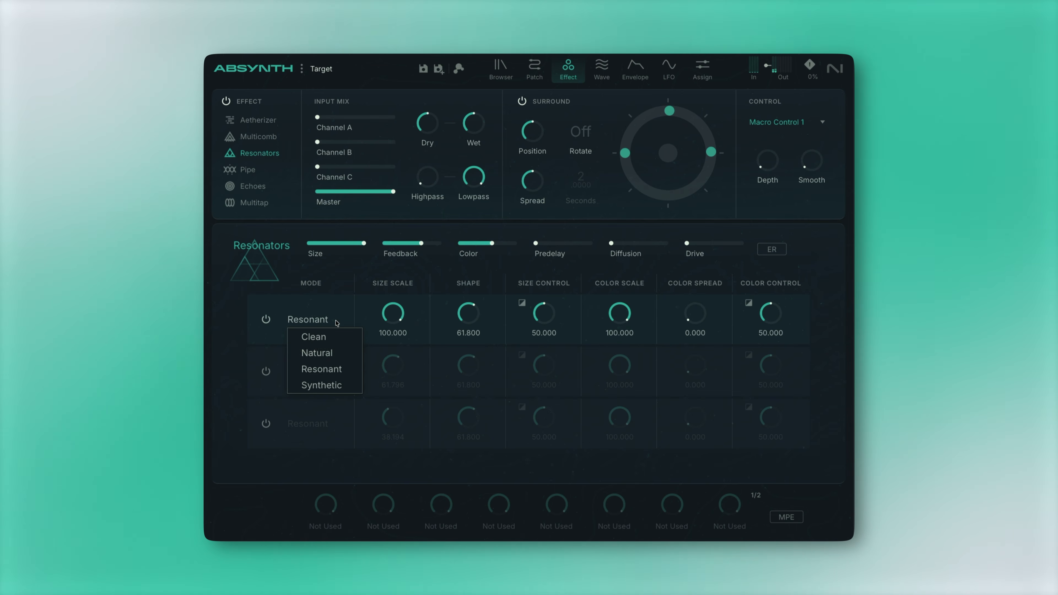
click(330, 384)
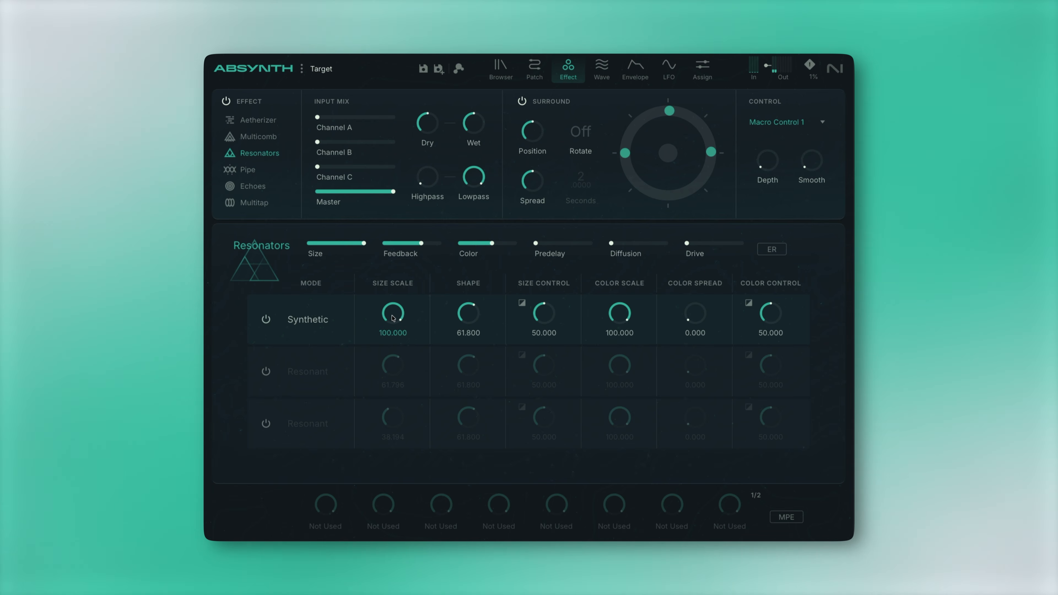
Step: Raise the first resonator's Shape to 97.800 and set its mode to Resonant
mouse_move(394, 313)
mouse_down()
mouse_move(398, 434)
mouse_move(396, 326)
mouse_up()
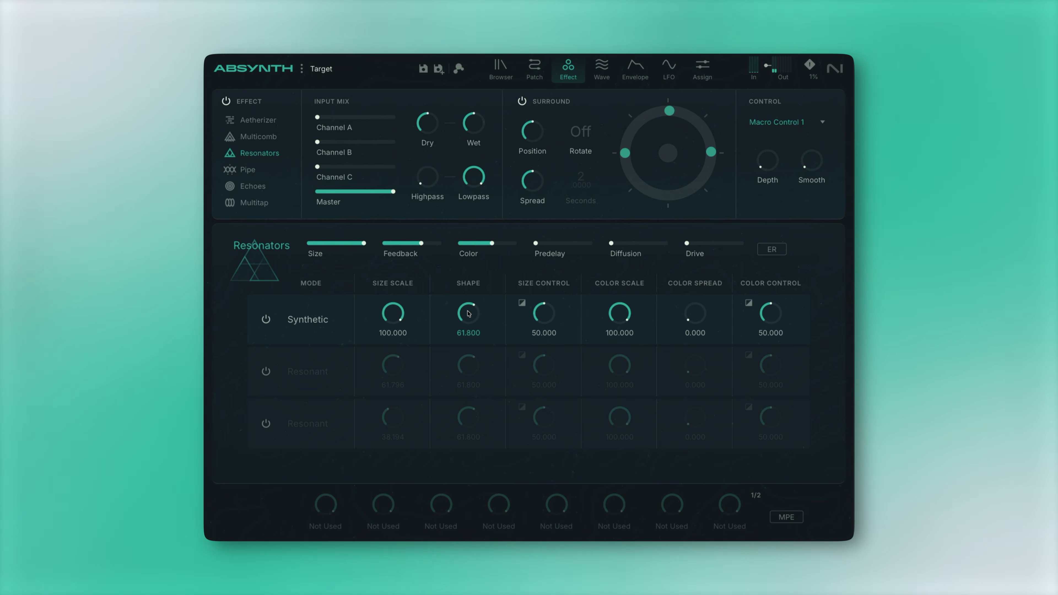
drag(469, 313, 477, 260)
click(338, 322)
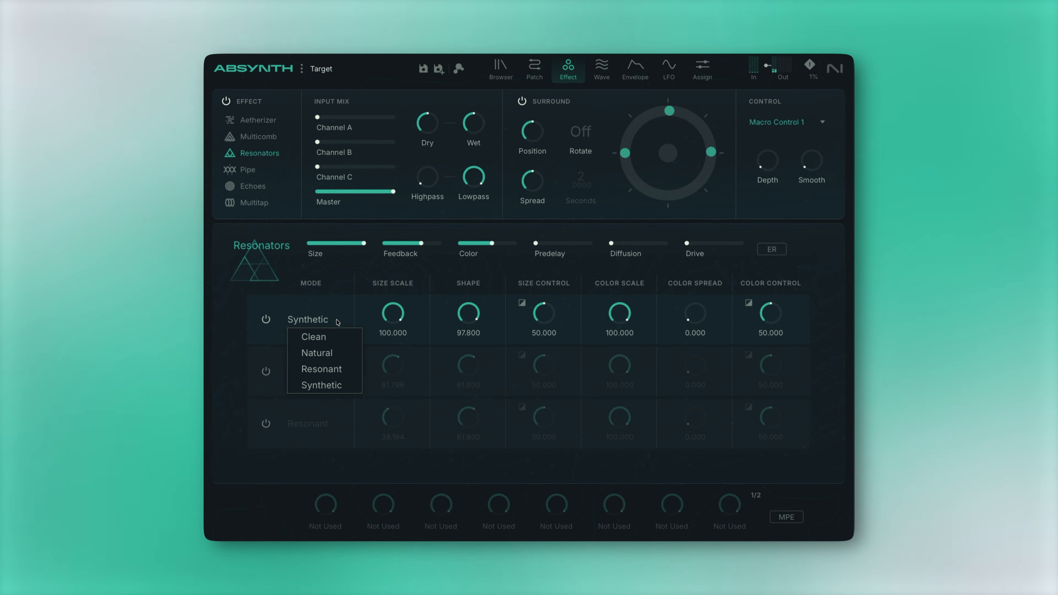
click(339, 364)
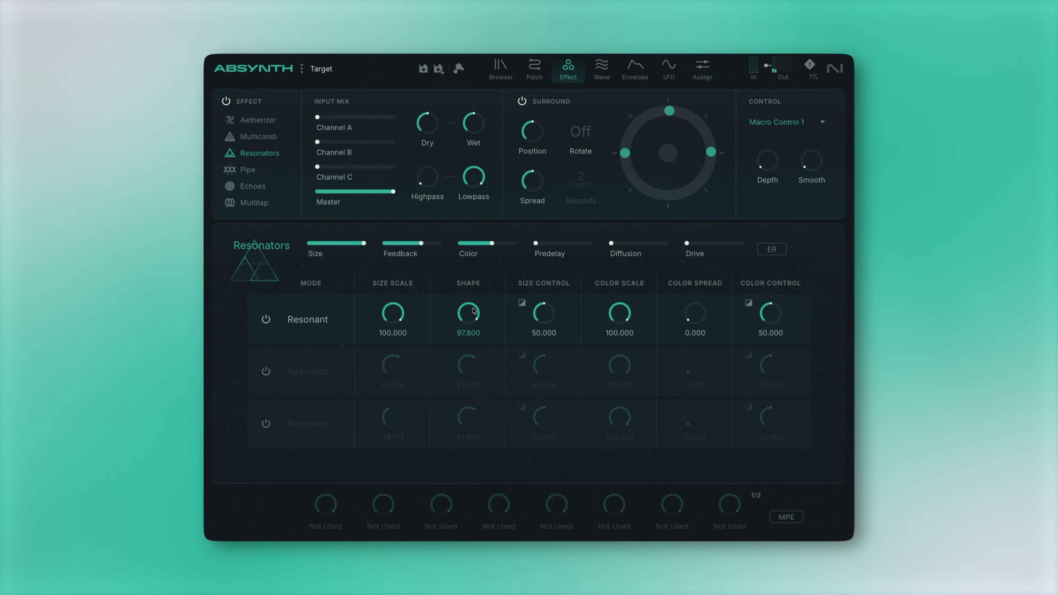
Step: Try the first resonator's Shape at 13.988, then set its Size Scale to 83.125 and Shape to 64.563
scroll(473, 311, down, 1)
drag(473, 311, 470, 433)
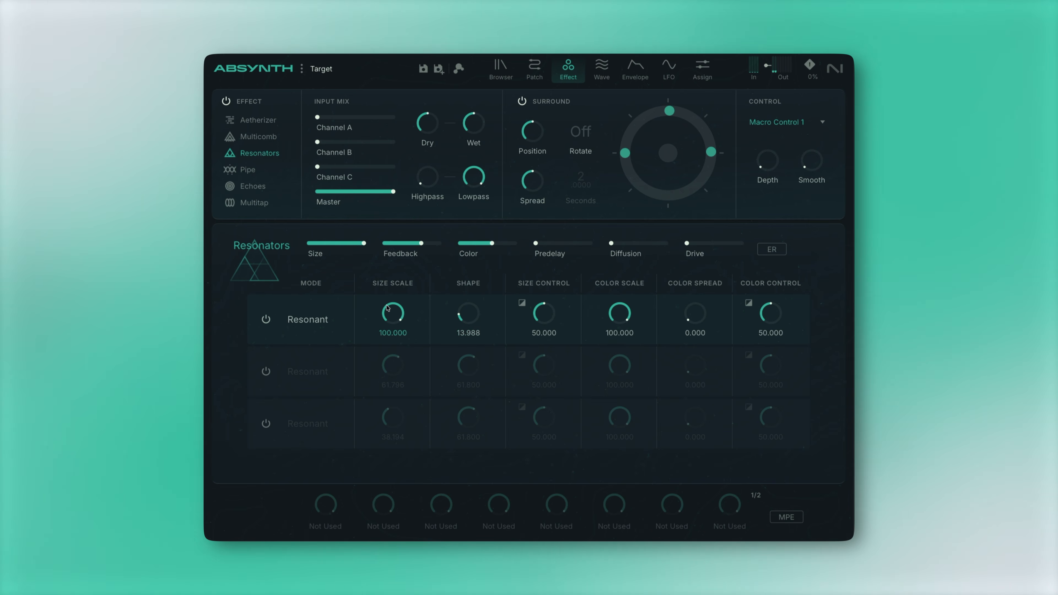
drag(393, 313, 386, 420)
drag(390, 313, 395, 250)
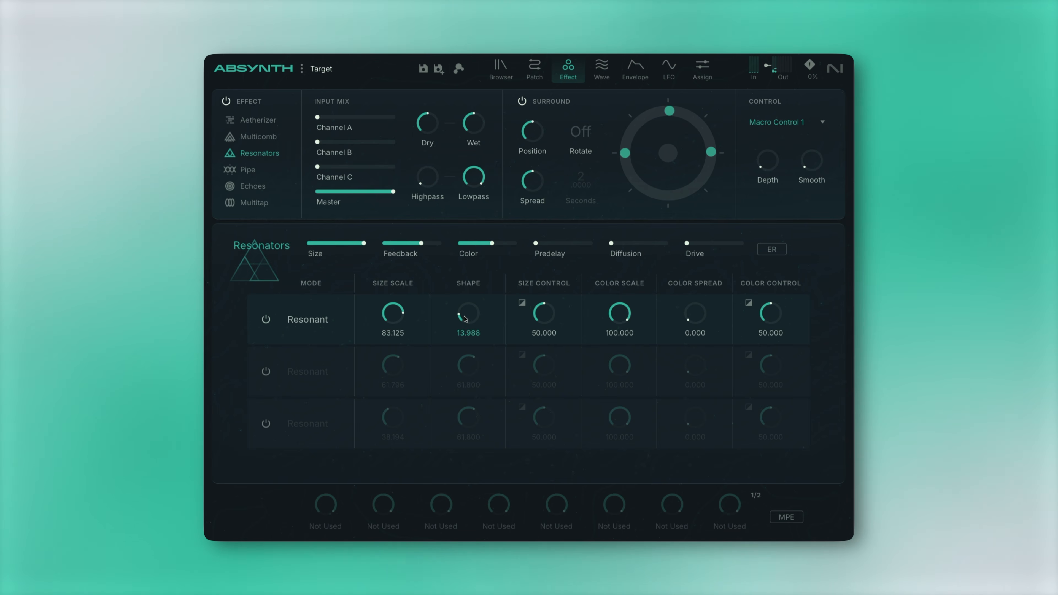
drag(468, 313, 496, 199)
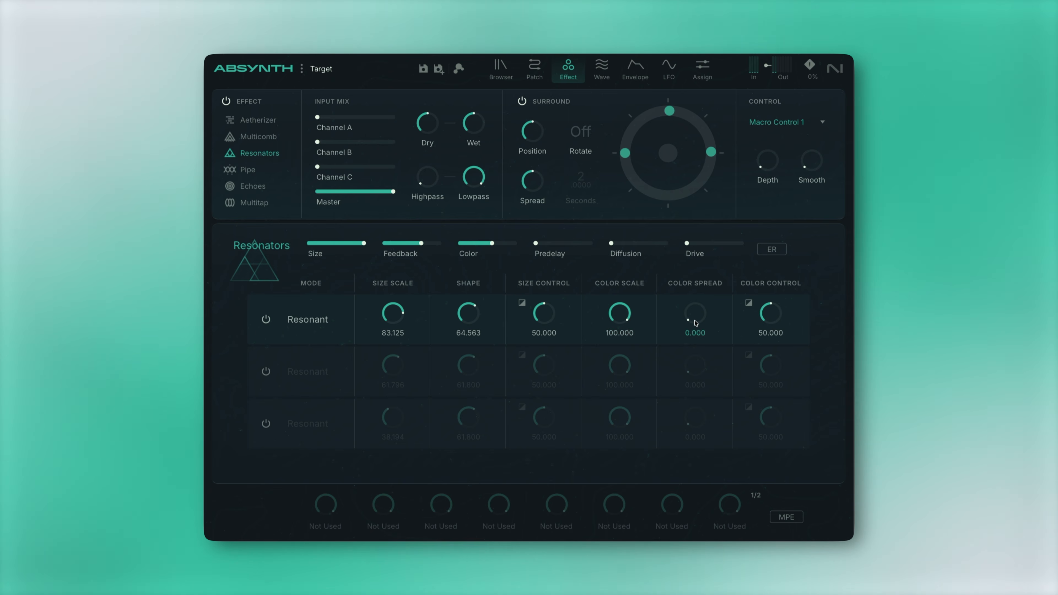
Step: Try the first resonator with Color Spread at 100 and Color Scale at 0 while sweeping Color between its minimum and maximum
drag(695, 323, 700, 180)
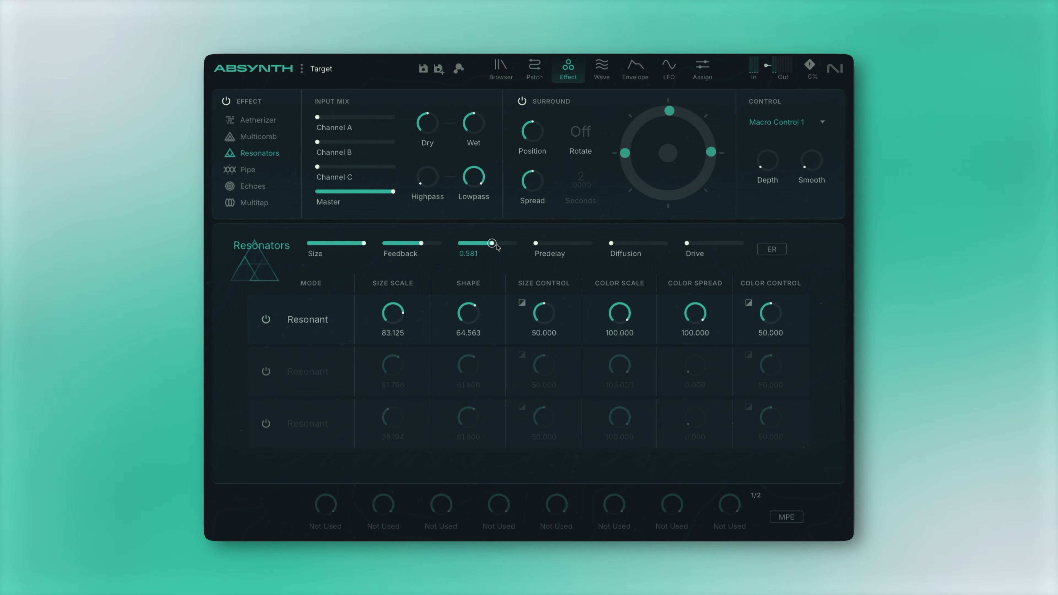
drag(622, 317, 609, 486)
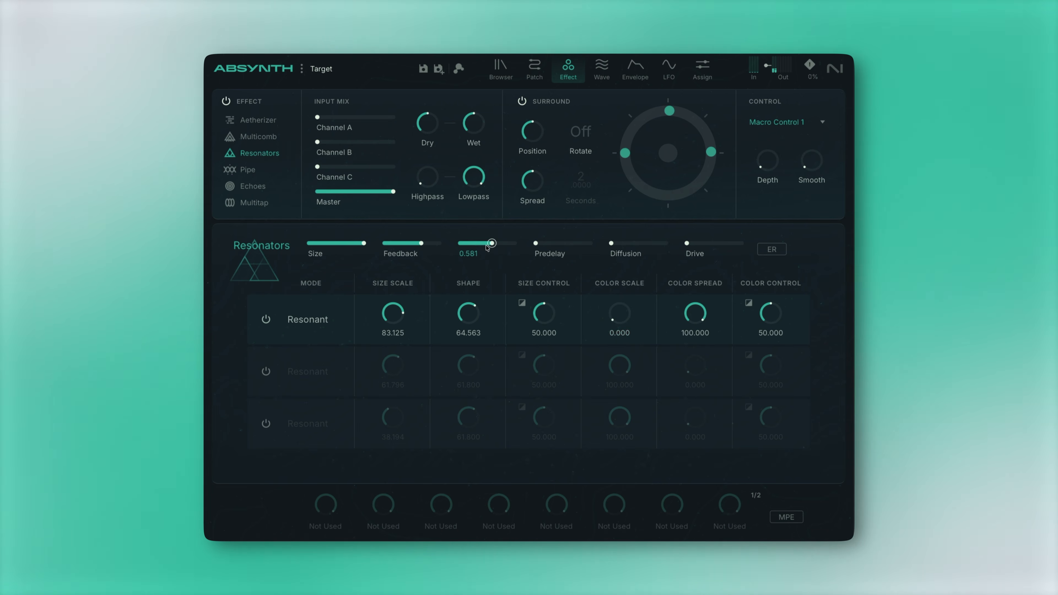
drag(492, 243, 454, 244)
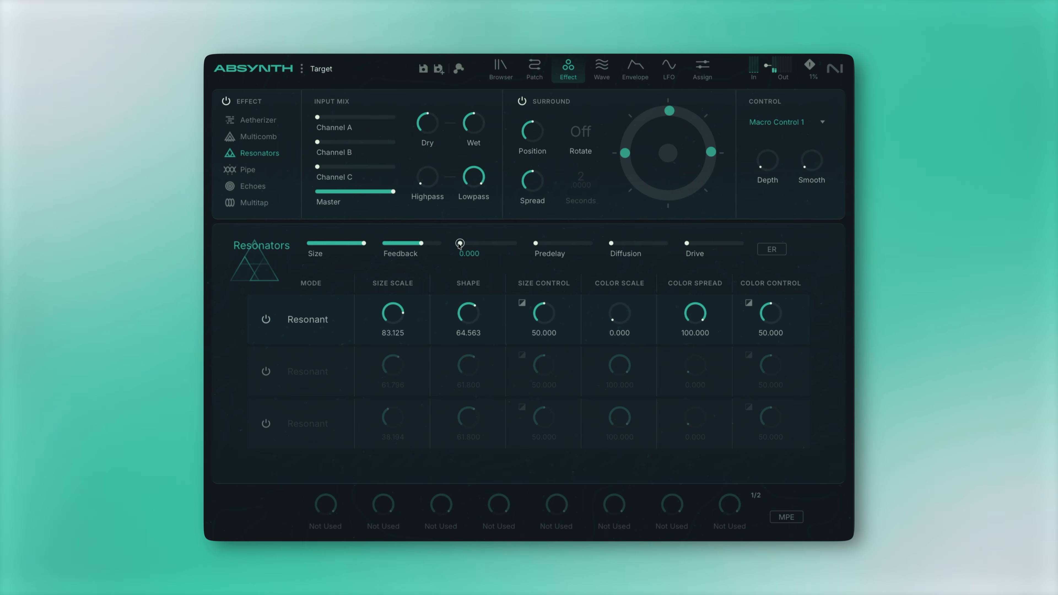
drag(460, 245, 584, 266)
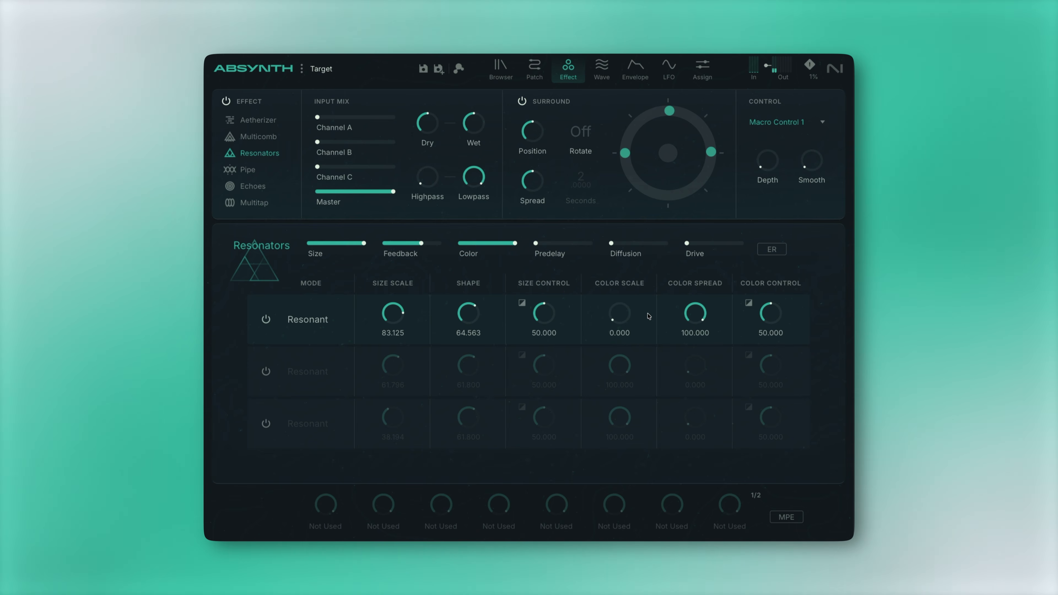
Step: Return the first resonator's Color Scale to 100 and sweep Color down to zero and back to maximum
drag(617, 323, 617, 126)
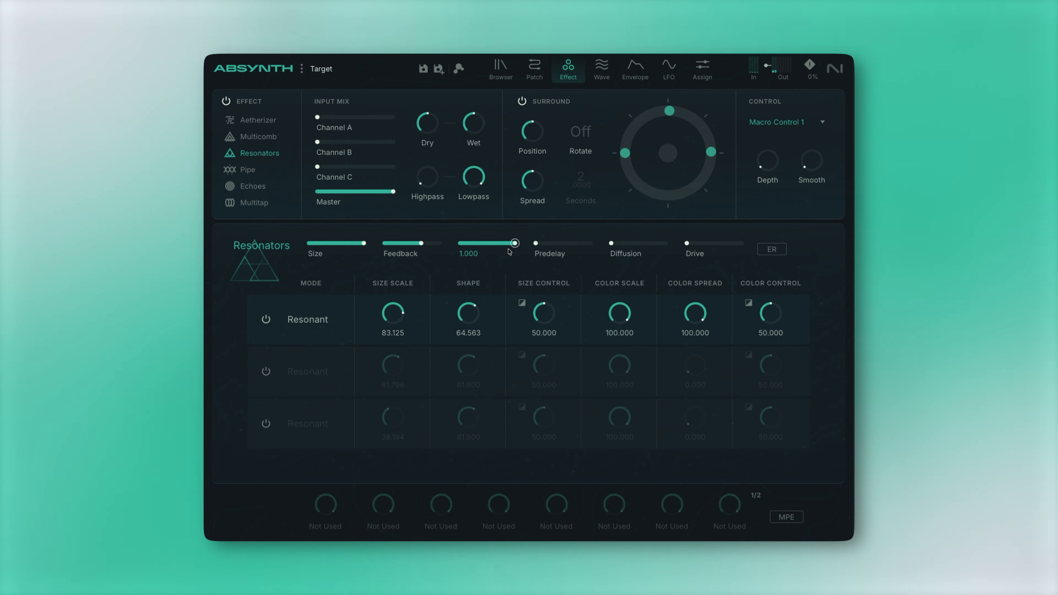
drag(515, 244, 456, 246)
mouse_move(458, 245)
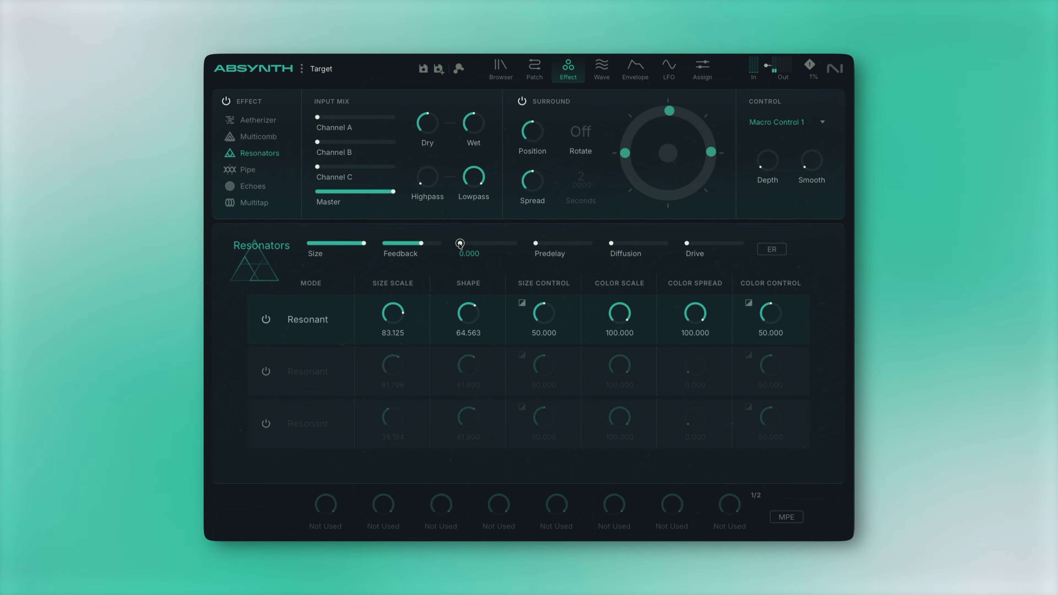
drag(460, 244, 496, 244)
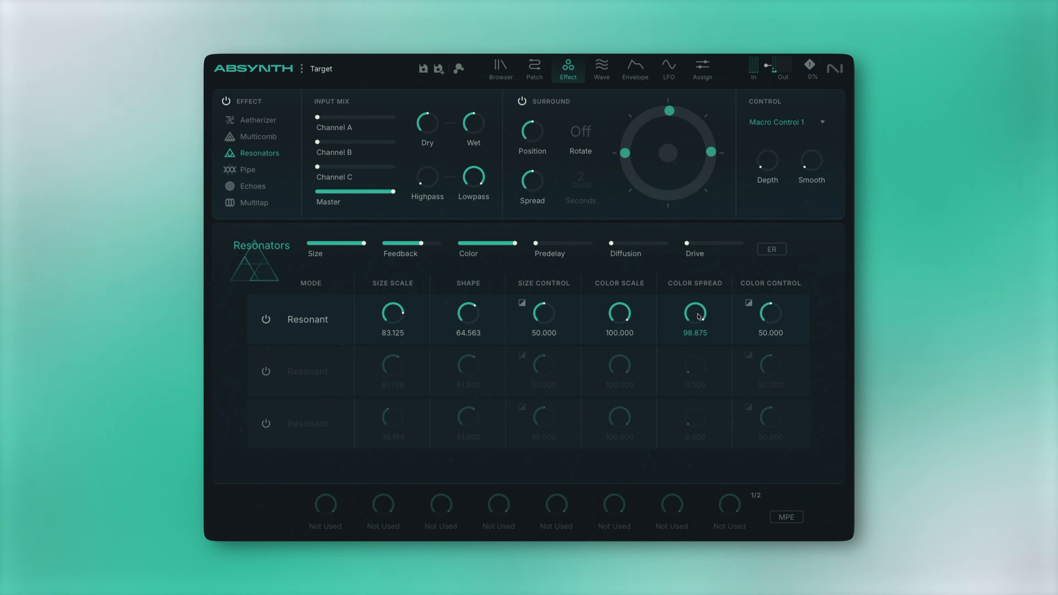
Step: Lower the first resonator's Color Spread to 0 and sweep Color to zero before setting it to 0.495
drag(696, 315, 690, 463)
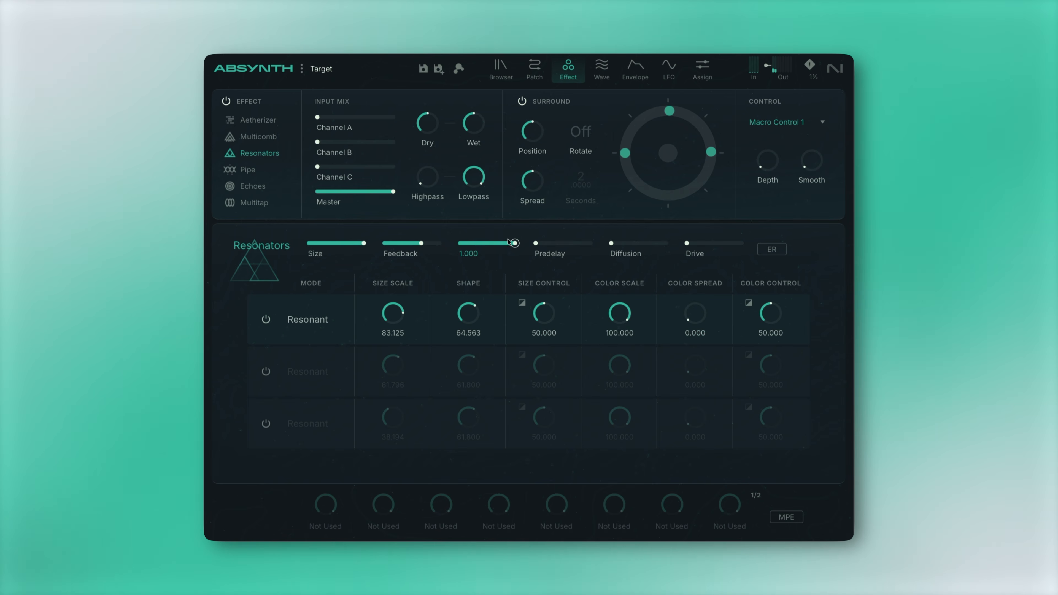
drag(515, 244, 458, 245)
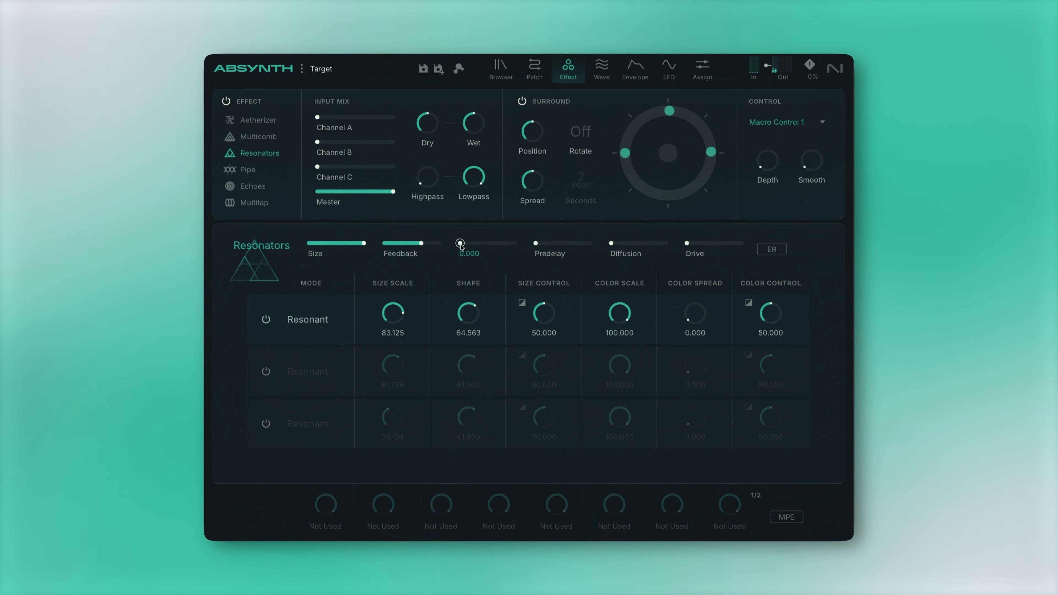
drag(460, 244, 488, 244)
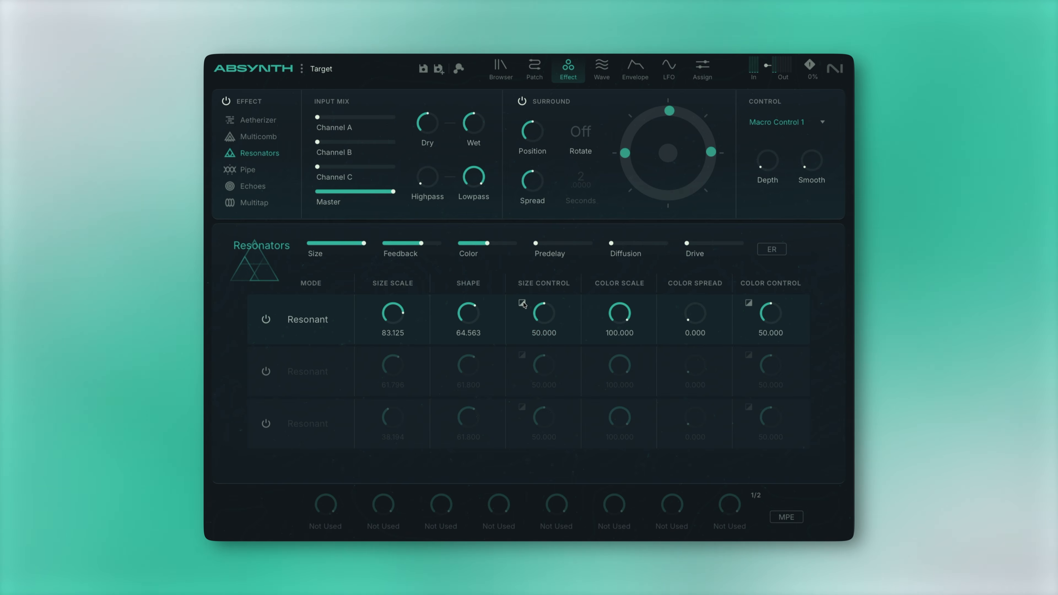
Step: Enable the second and third resonators and set their modes to Clean and Synthetic respectively
click(266, 371)
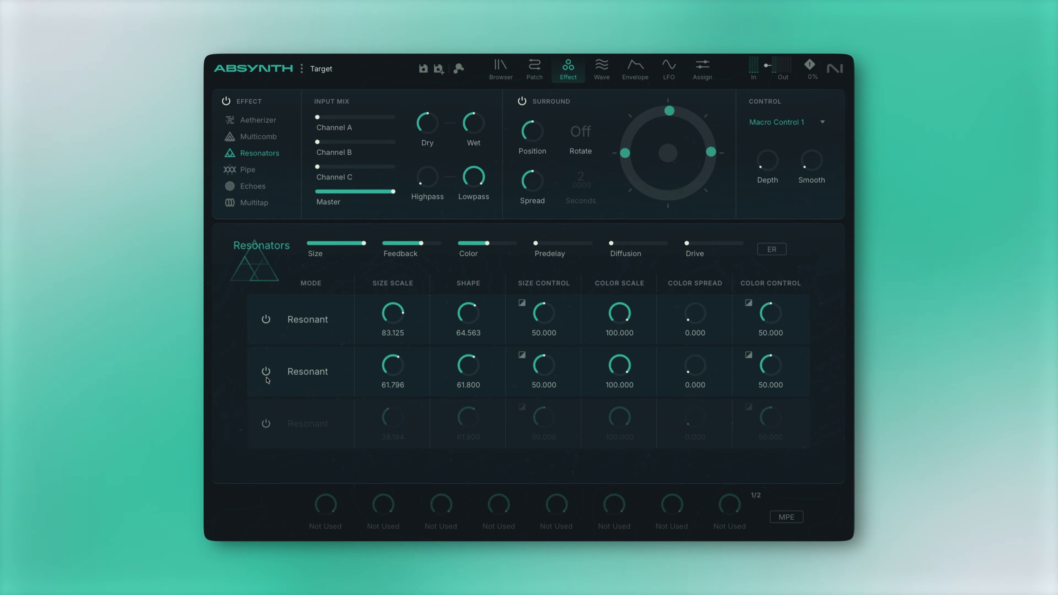
click(266, 423)
click(320, 381)
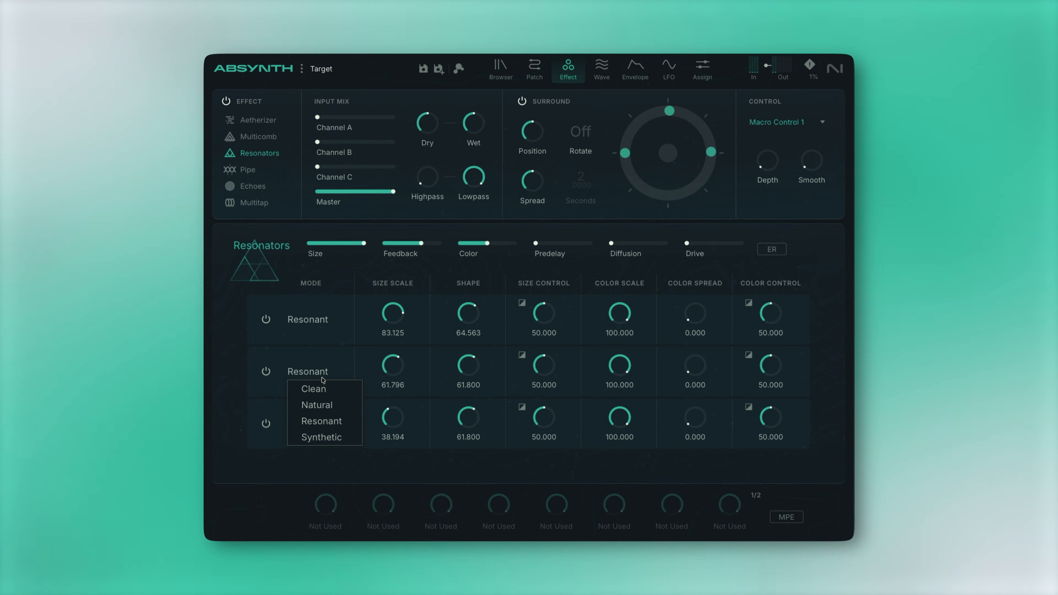
click(328, 418)
click(316, 378)
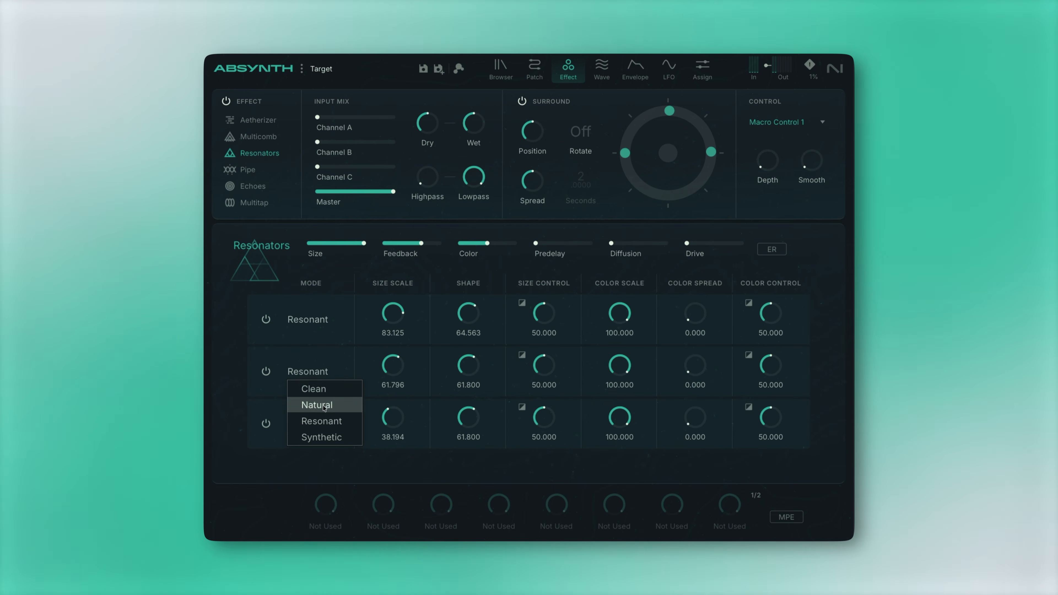
click(329, 387)
click(319, 425)
click(327, 490)
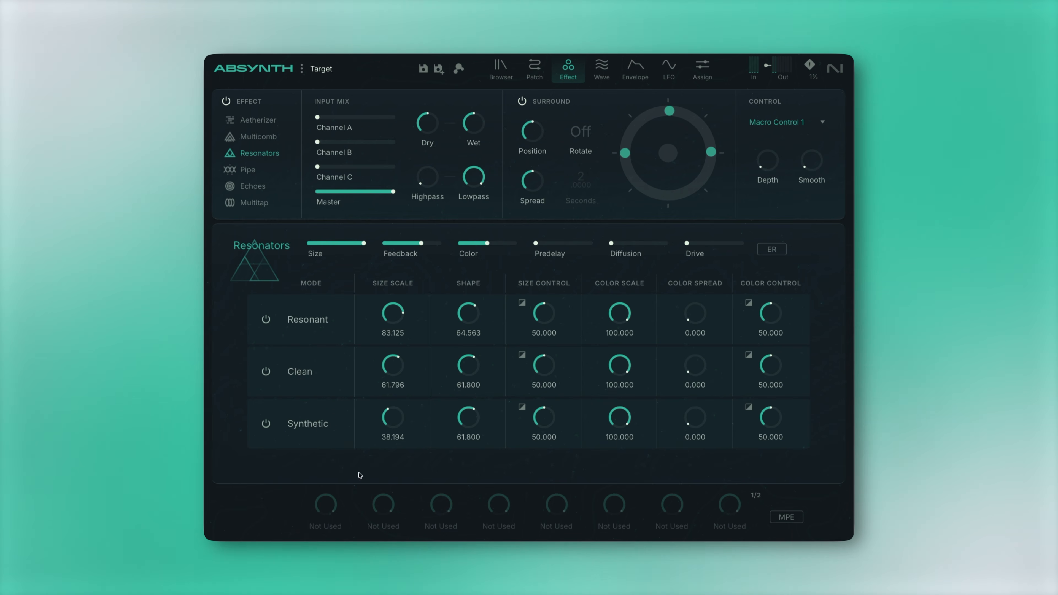
Step: Raise the third resonator's Size Scale to 69.131 and increase the Resonators Feedback slightly
drag(399, 423, 406, 377)
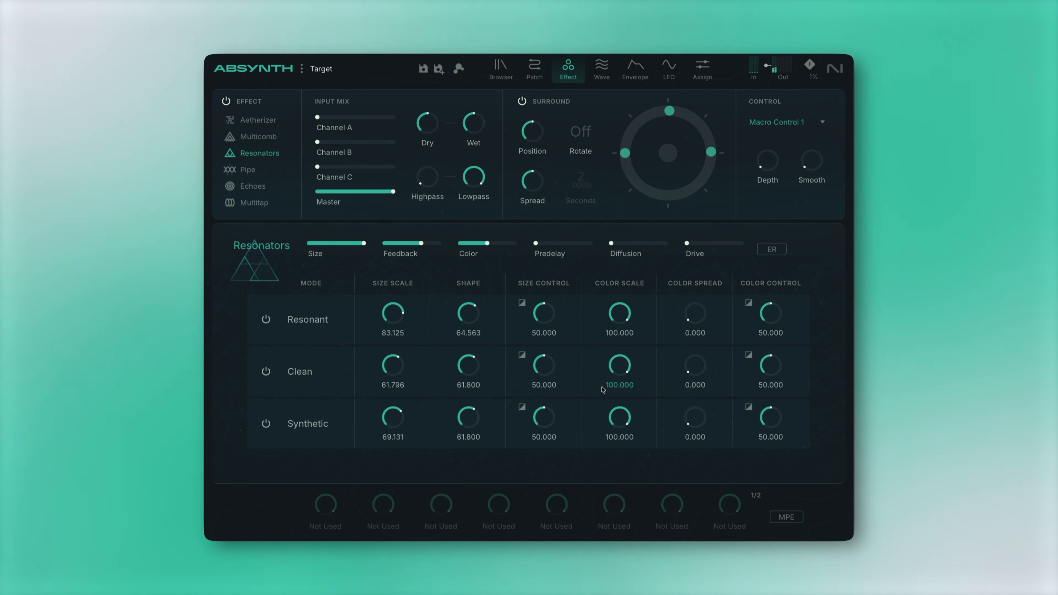
mouse_move(422, 244)
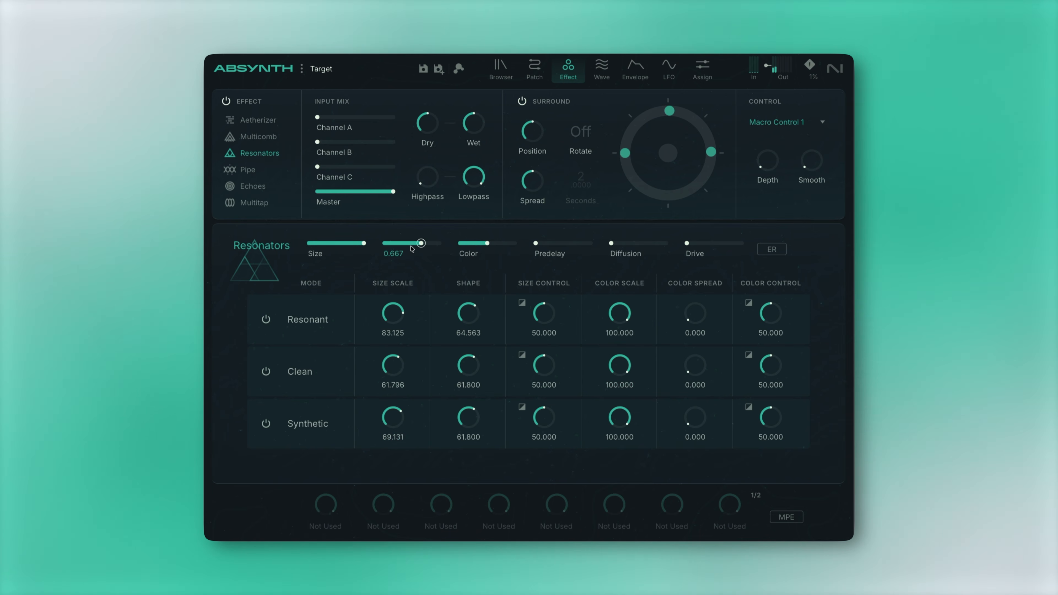
drag(422, 244, 444, 250)
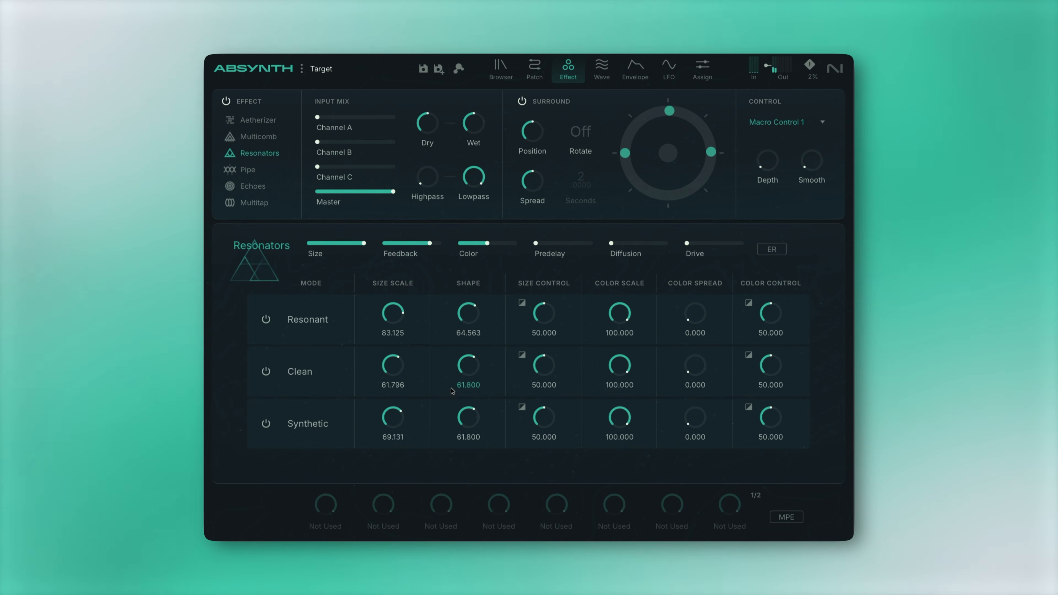
Step: Set Size Scale to 100 on the third resonator and 19.609 on the second, with the second's Color Spread at 82.406
mouse_move(396, 419)
mouse_down()
mouse_move(400, 344)
mouse_move(398, 416)
mouse_up()
drag(392, 374, 391, 387)
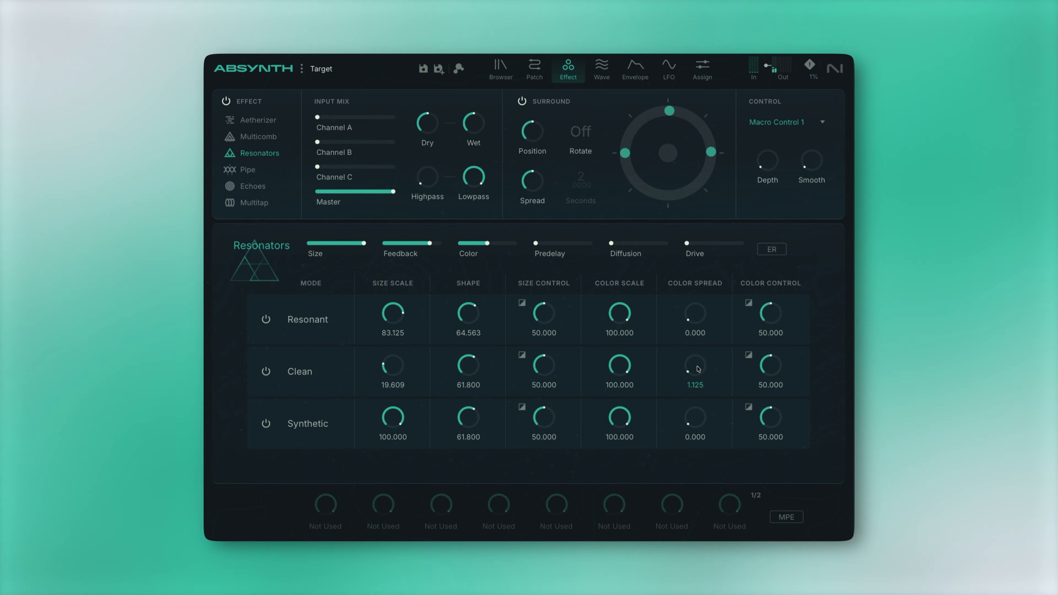
drag(692, 411, 689, 380)
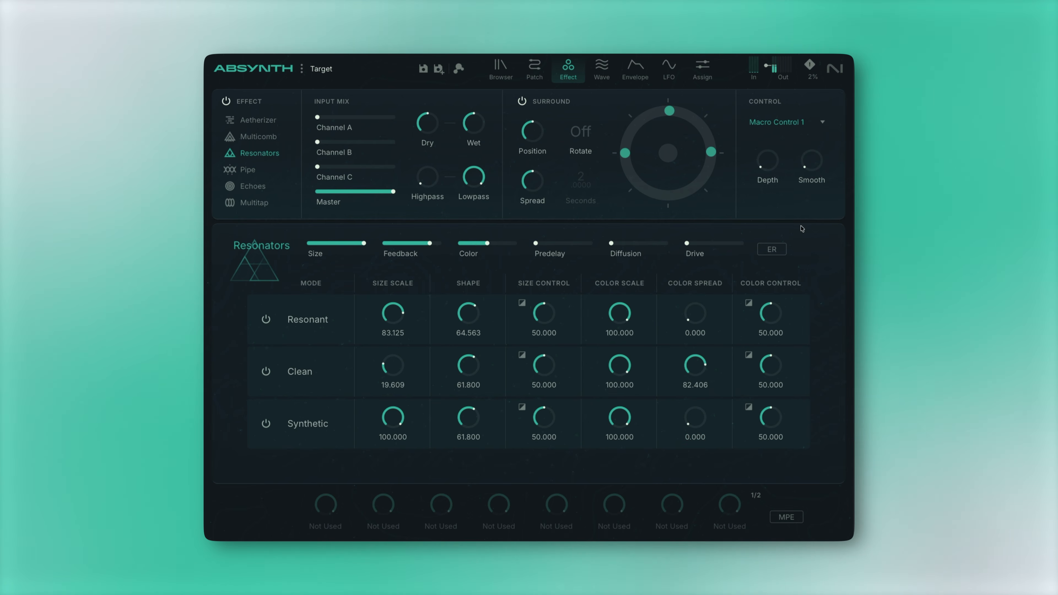
Step: Enable ER for the Resonators and raise Drive and Diffusion to roughly a third
click(772, 249)
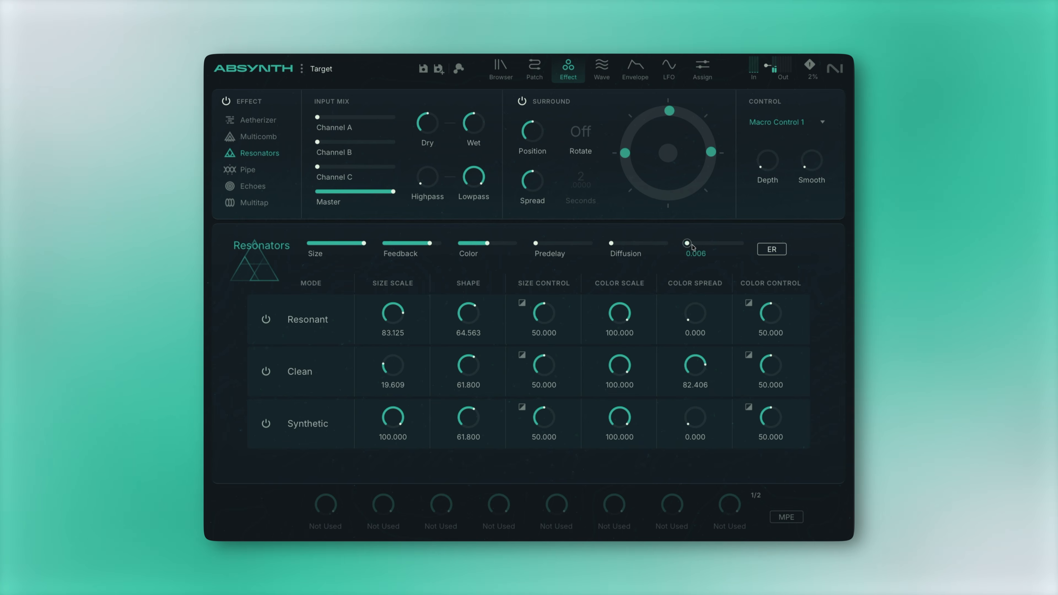
drag(695, 247, 709, 246)
drag(621, 244, 654, 251)
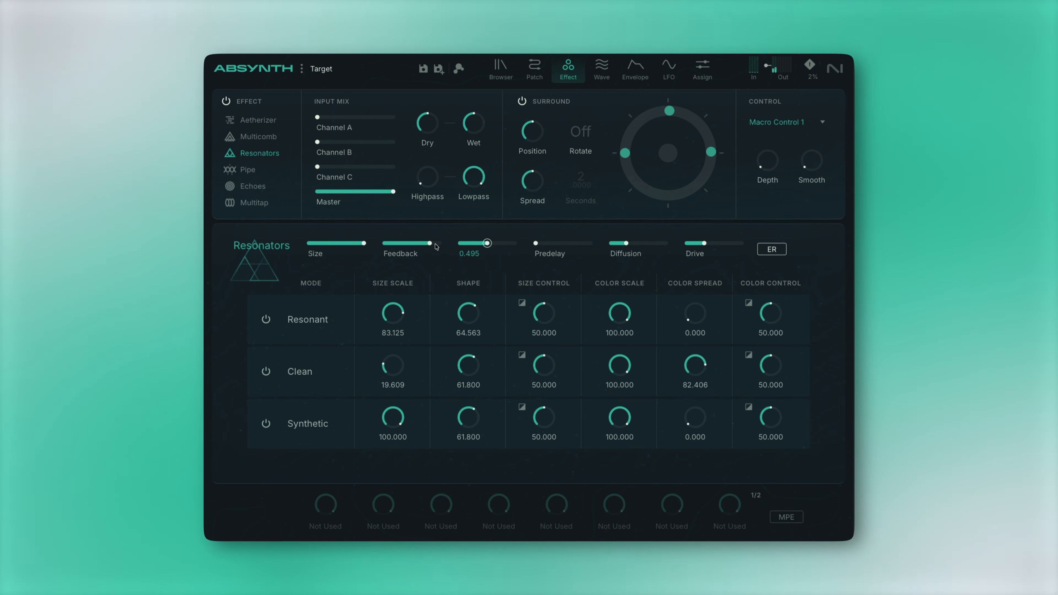
Step: Switch the effect to Pipe and spread its left and right output positions to opposite sides of the input
click(250, 170)
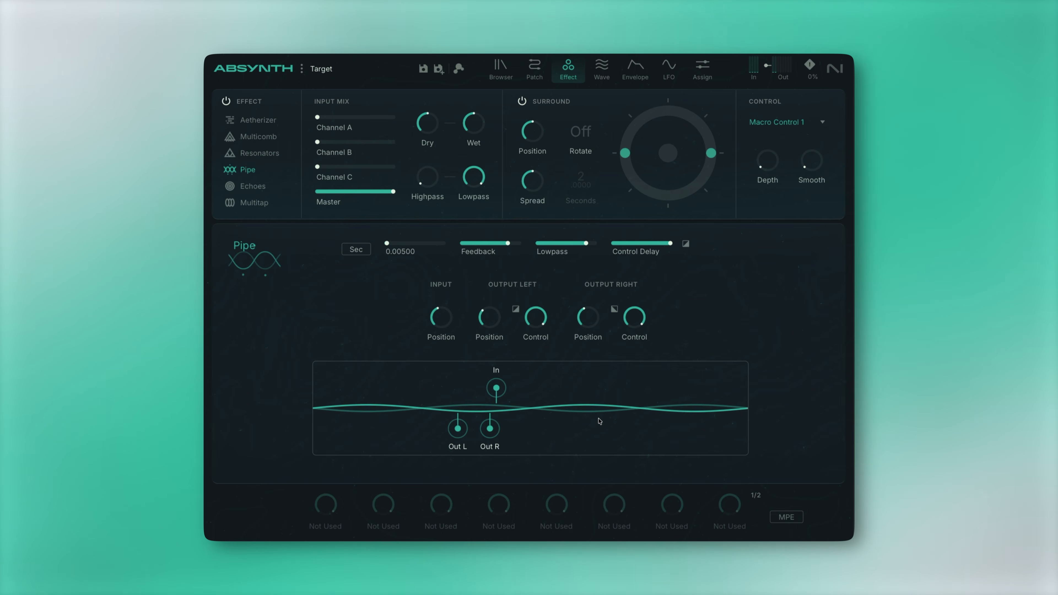
mouse_move(439, 317)
mouse_move(441, 318)
mouse_down()
mouse_move(431, 361)
mouse_move(452, 269)
mouse_move(447, 315)
mouse_up()
mouse_move(455, 338)
mouse_move(445, 318)
mouse_down()
mouse_move(445, 328)
mouse_move(492, 332)
mouse_move(486, 354)
mouse_move(594, 295)
mouse_move(610, 226)
mouse_up()
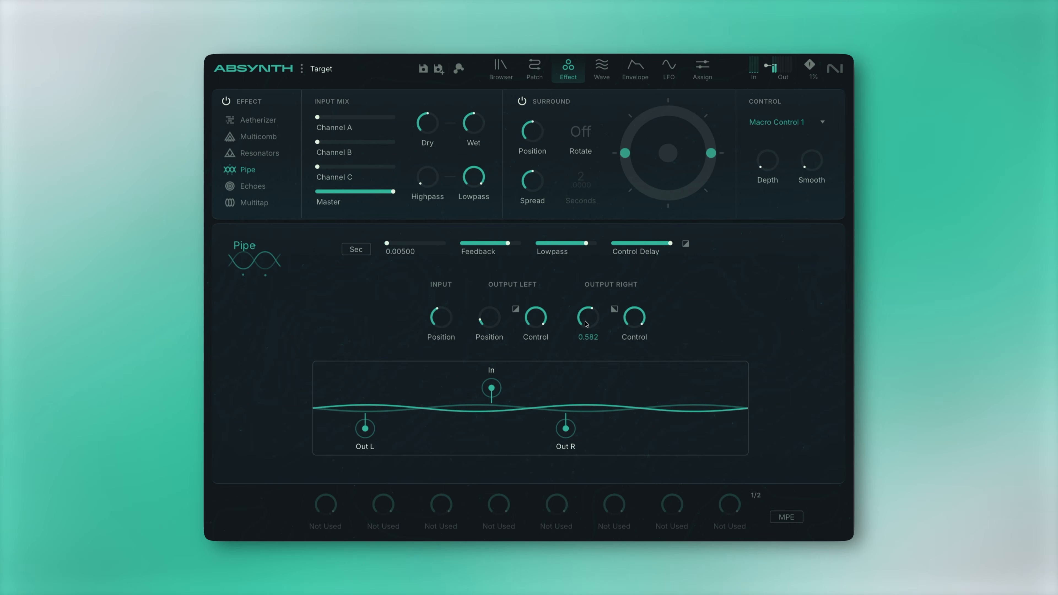
mouse_move(587, 323)
mouse_down()
mouse_move(589, 262)
mouse_move(586, 287)
mouse_up()
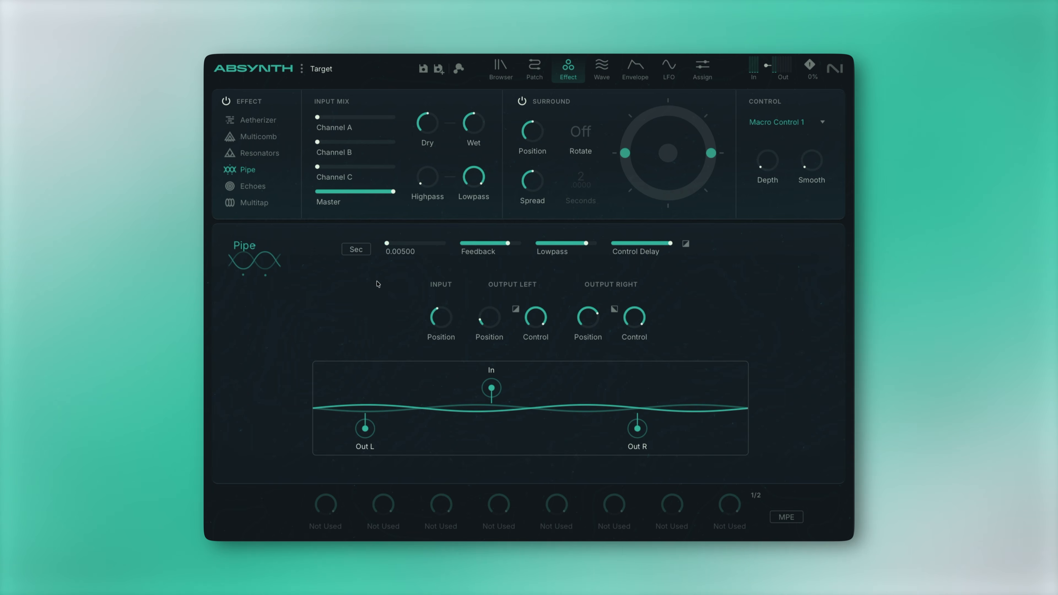
Step: Switch Pipe's delay time to beats at 1.25000 and lower its Feedback to 0.449
click(360, 250)
drag(399, 244, 409, 247)
drag(507, 244, 488, 245)
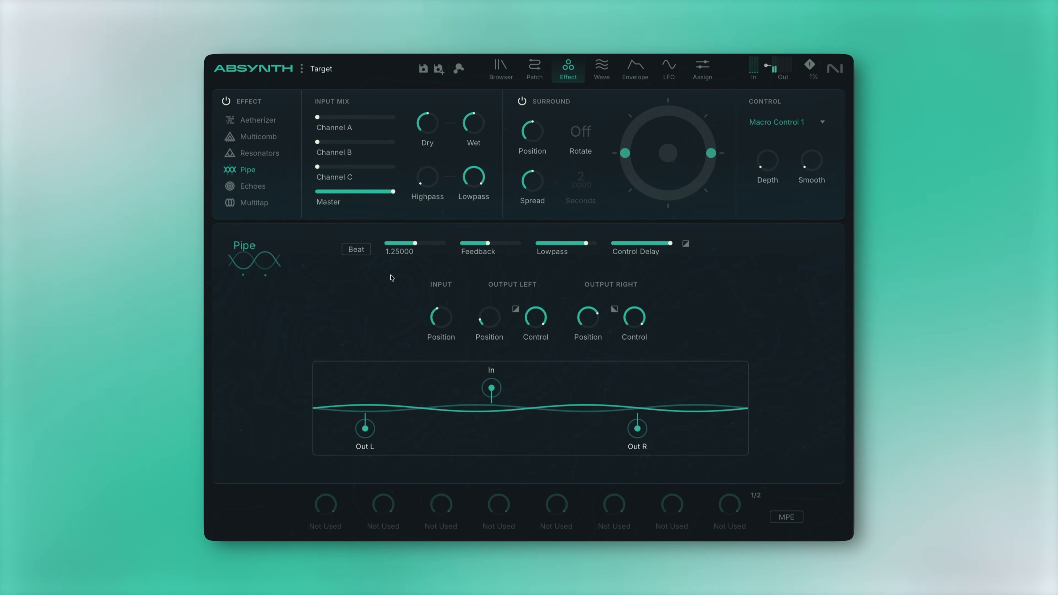
Step: Fine-tune Pipe's Feedback around 0.449 and raise its Lowpass slightly
mouse_move(496, 245)
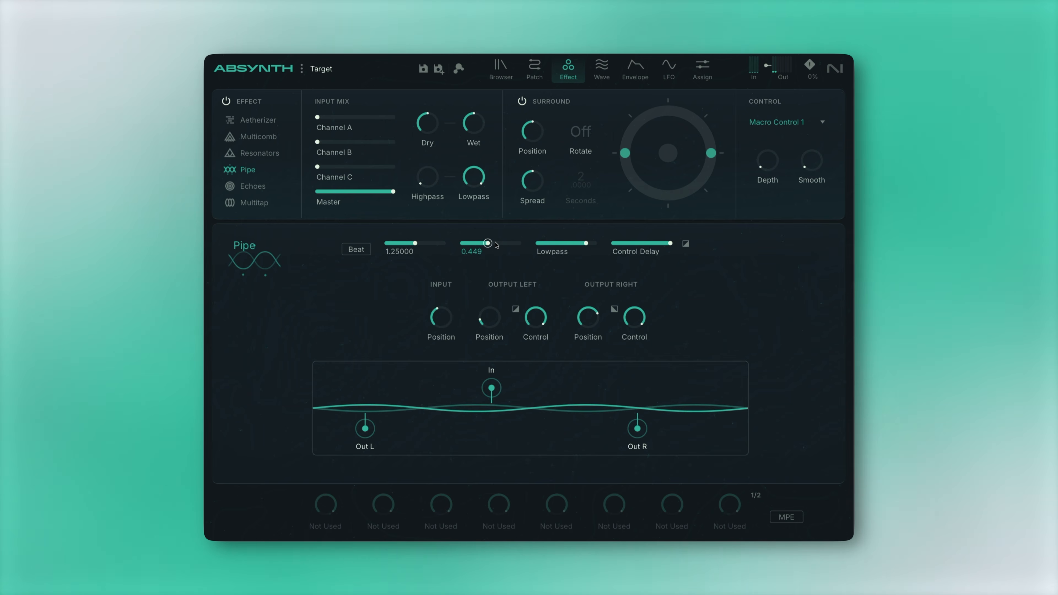
mouse_move(490, 245)
mouse_down()
mouse_move(509, 246)
mouse_move(488, 246)
mouse_up()
mouse_move(573, 244)
drag(587, 245, 658, 247)
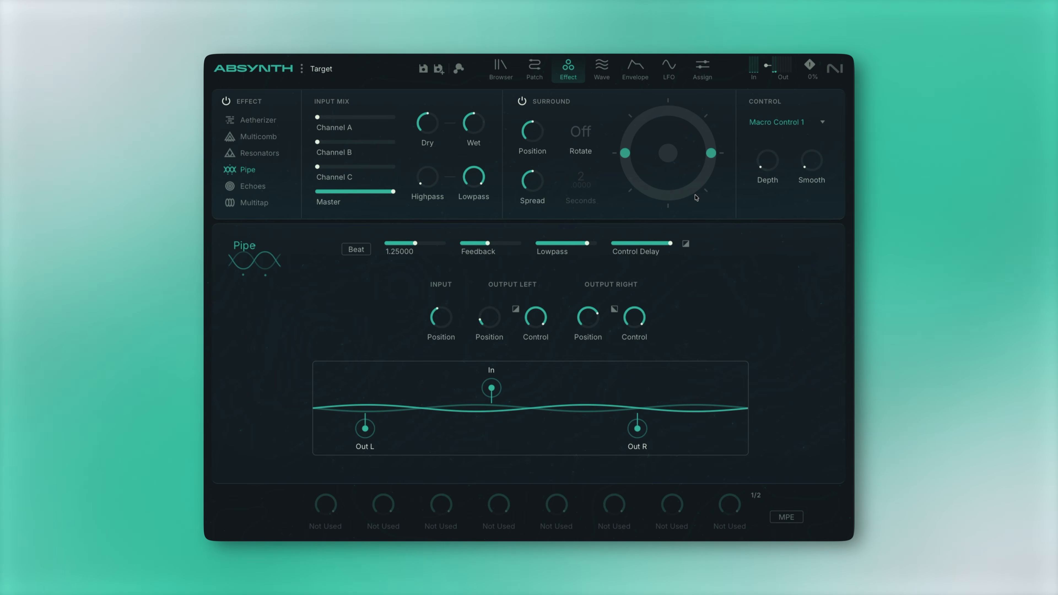
mouse_move(488, 329)
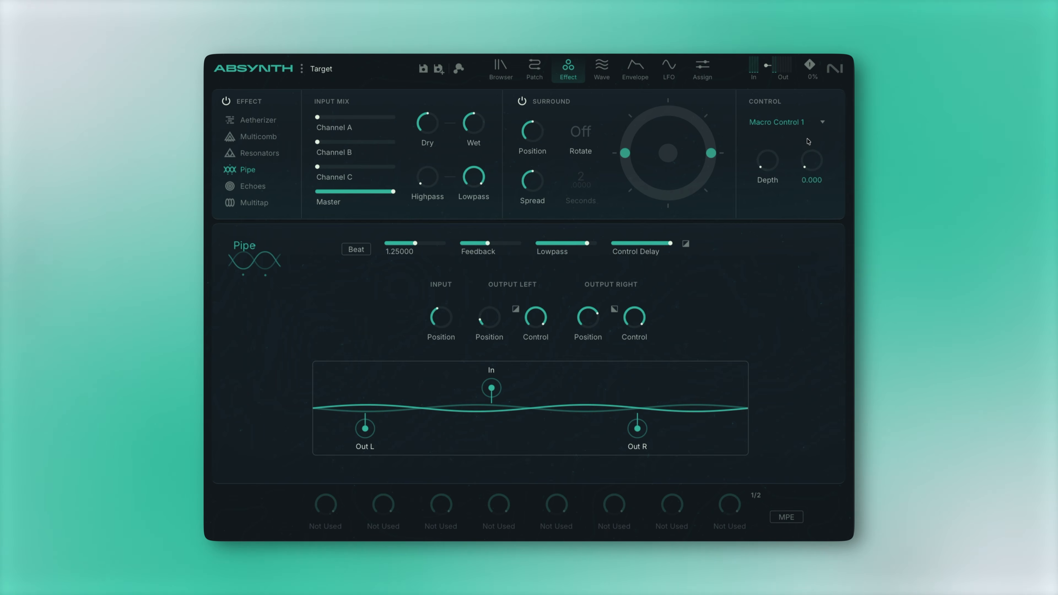
mouse_move(542, 320)
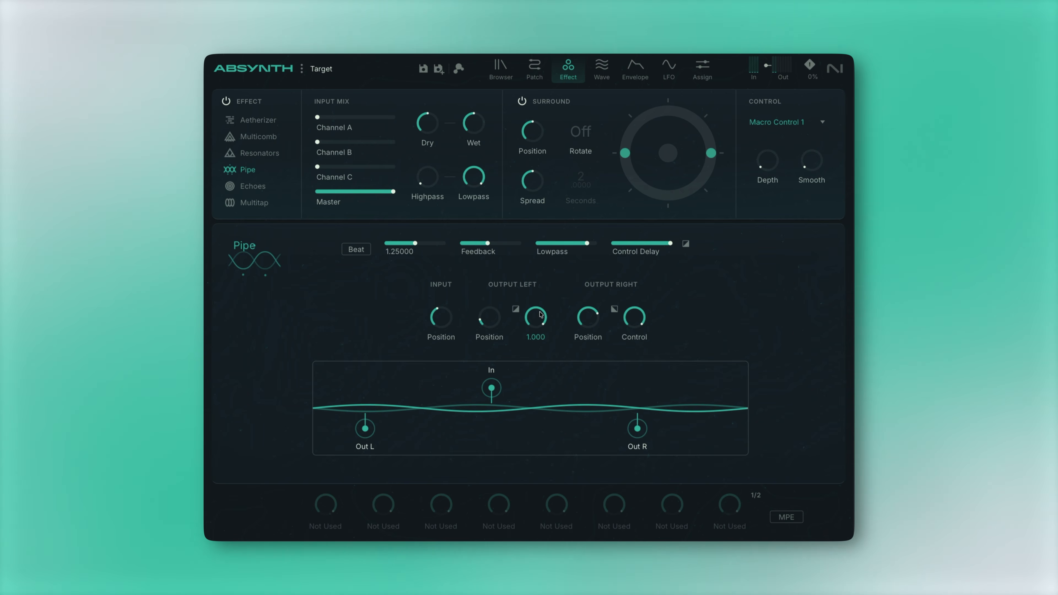
Step: Assign Macro Control 1 to Pipe's effect master time with Depth at maximum and turn the macro up
click(767, 127)
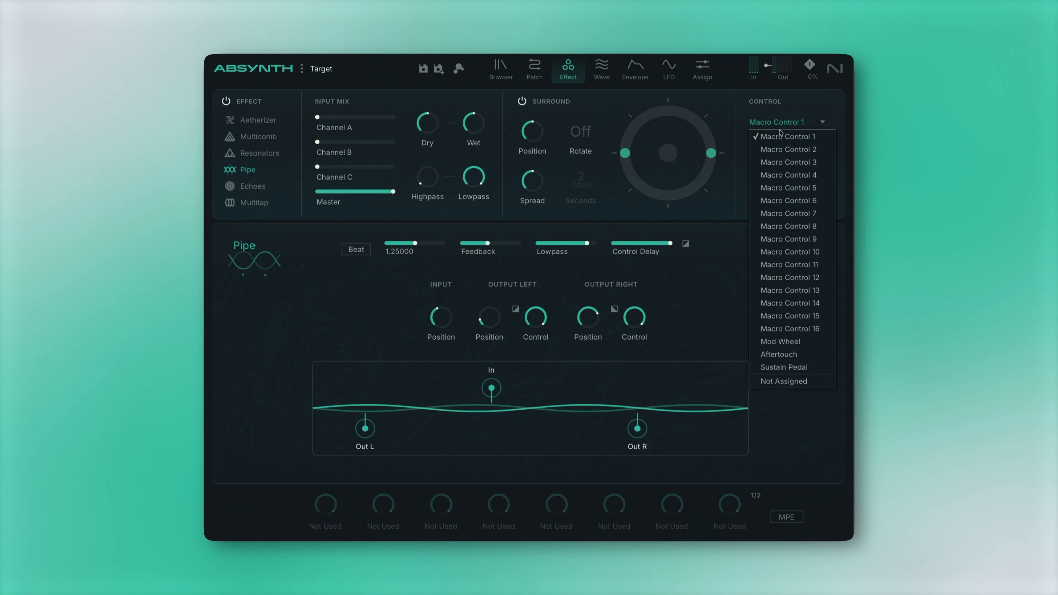
click(781, 137)
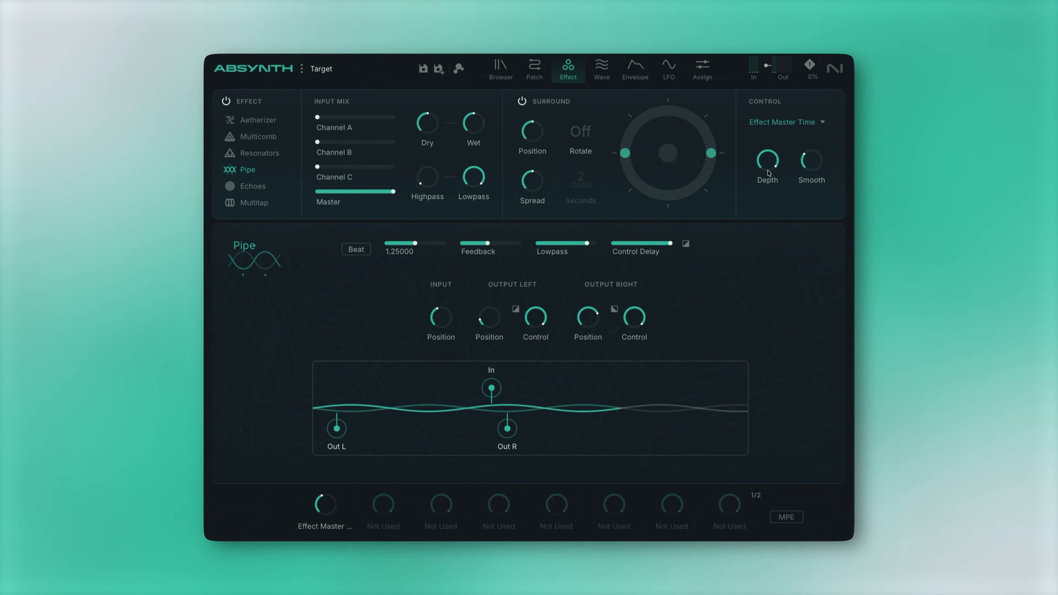
mouse_move(775, 167)
mouse_move(808, 166)
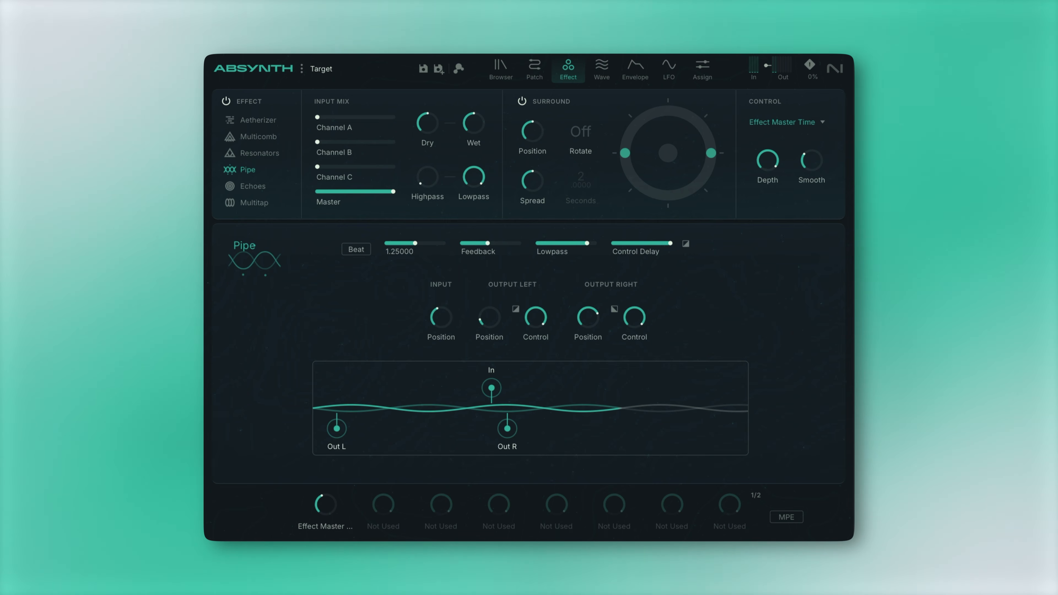
drag(327, 508, 334, 472)
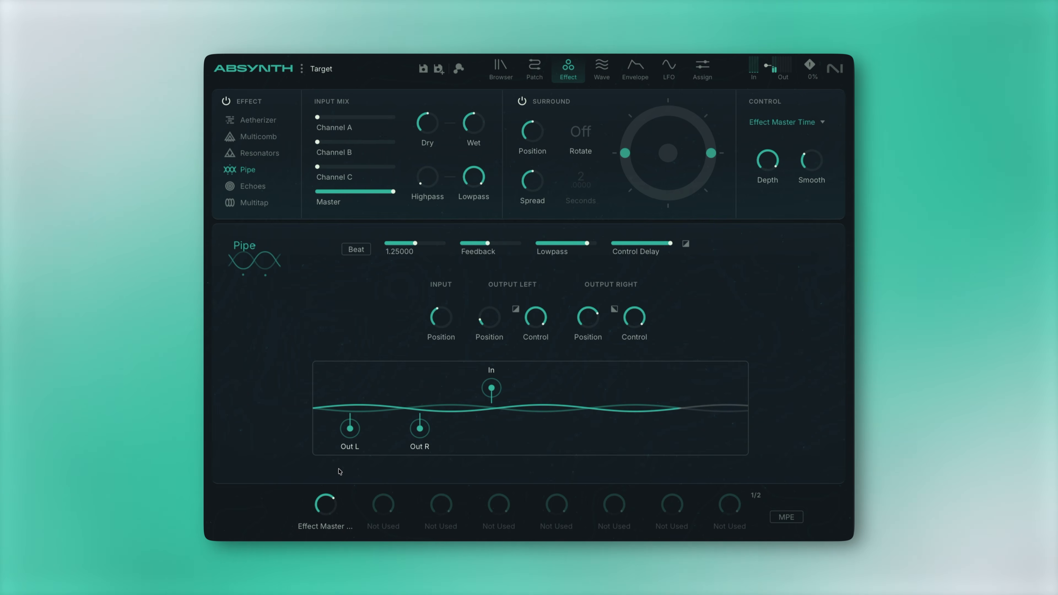
Step: Raise the control's Smooth to maximum and adjust Pipe's left and right output positions
mouse_move(807, 169)
drag(807, 169, 811, 127)
mouse_move(772, 164)
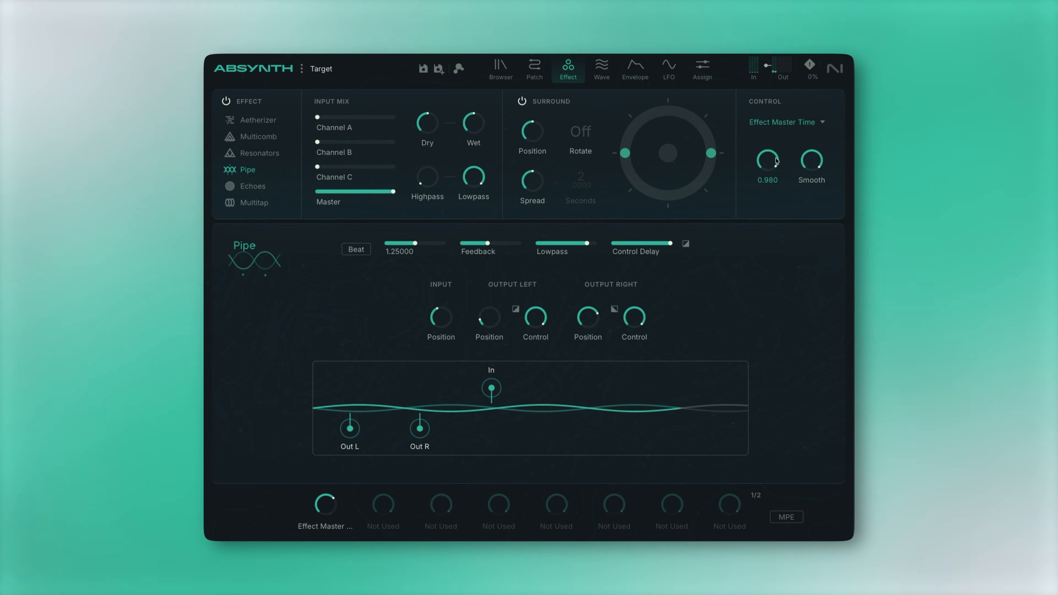
mouse_move(489, 332)
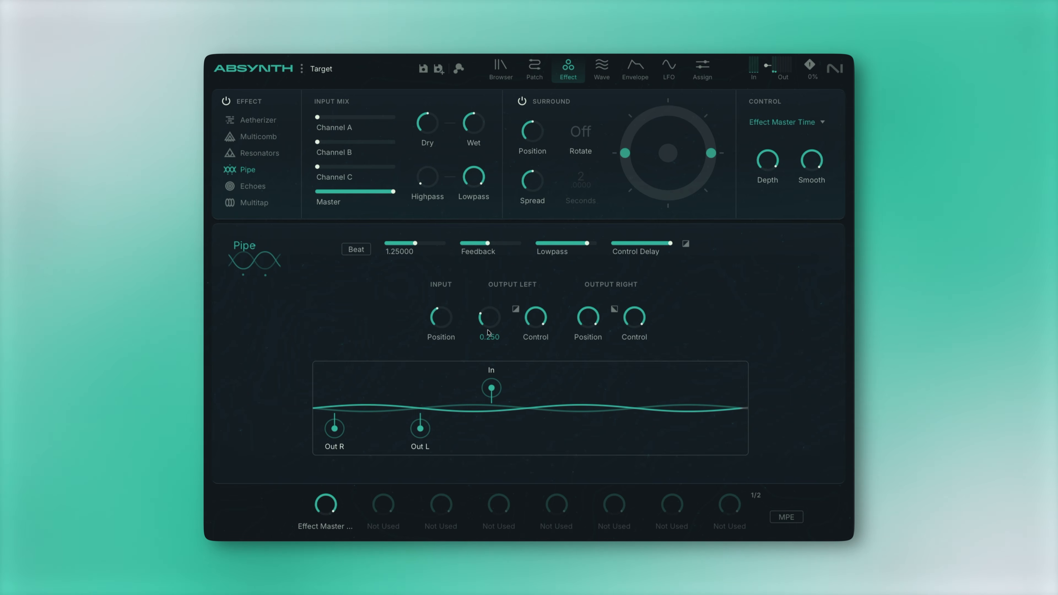
drag(589, 333, 591, 340)
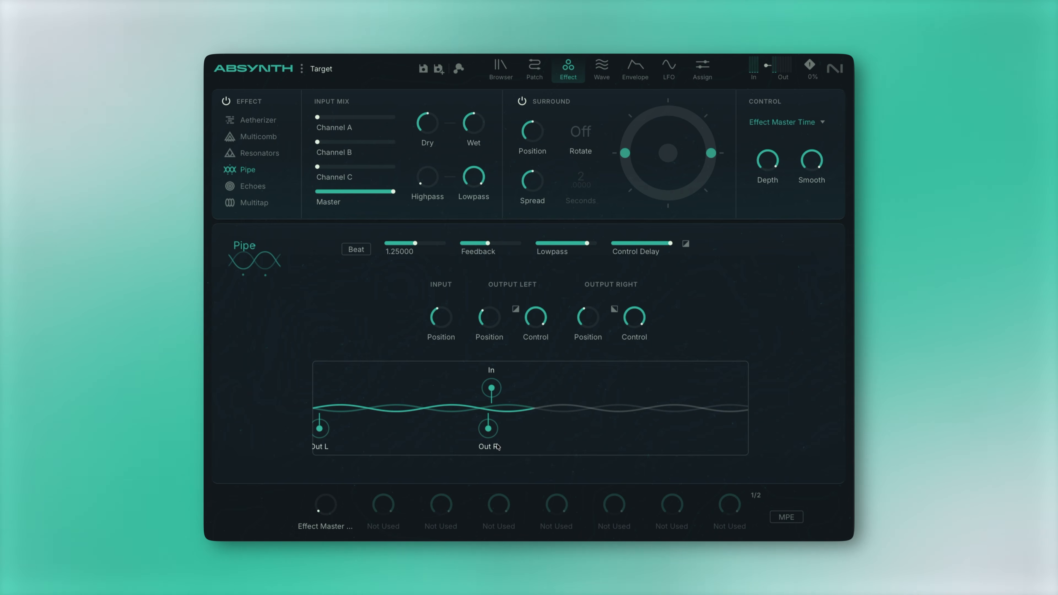
Step: Switch the effect to Echoes with its time in beats and turn off the second and third echo lines
click(269, 187)
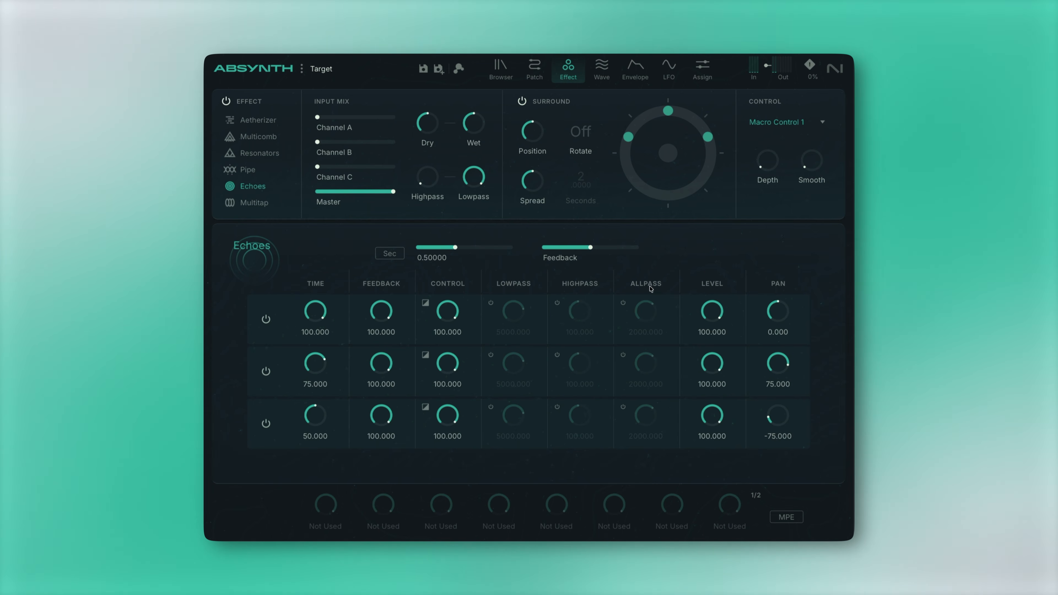
click(395, 255)
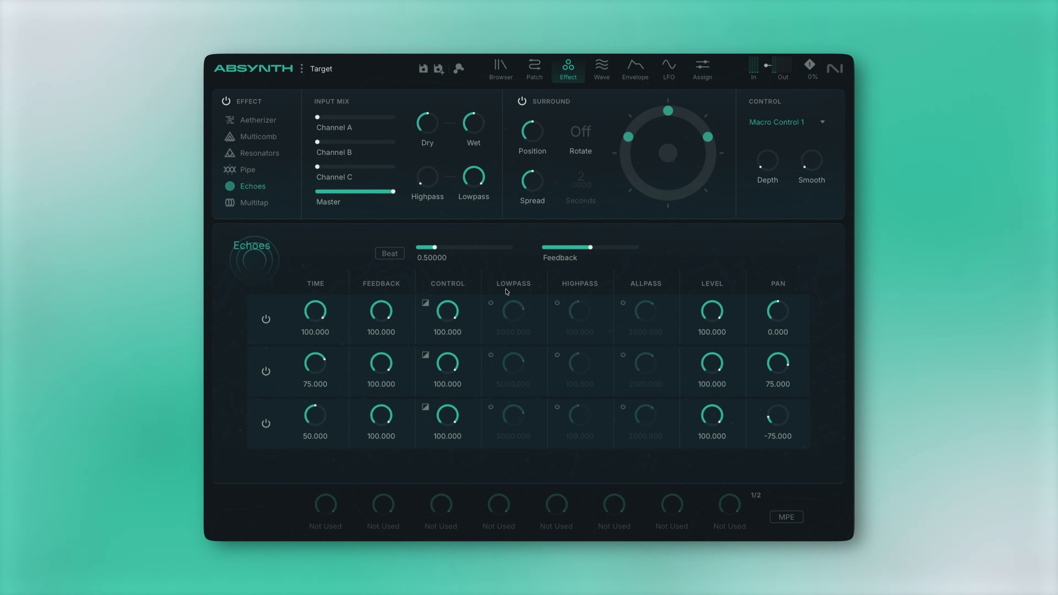
click(266, 371)
click(266, 423)
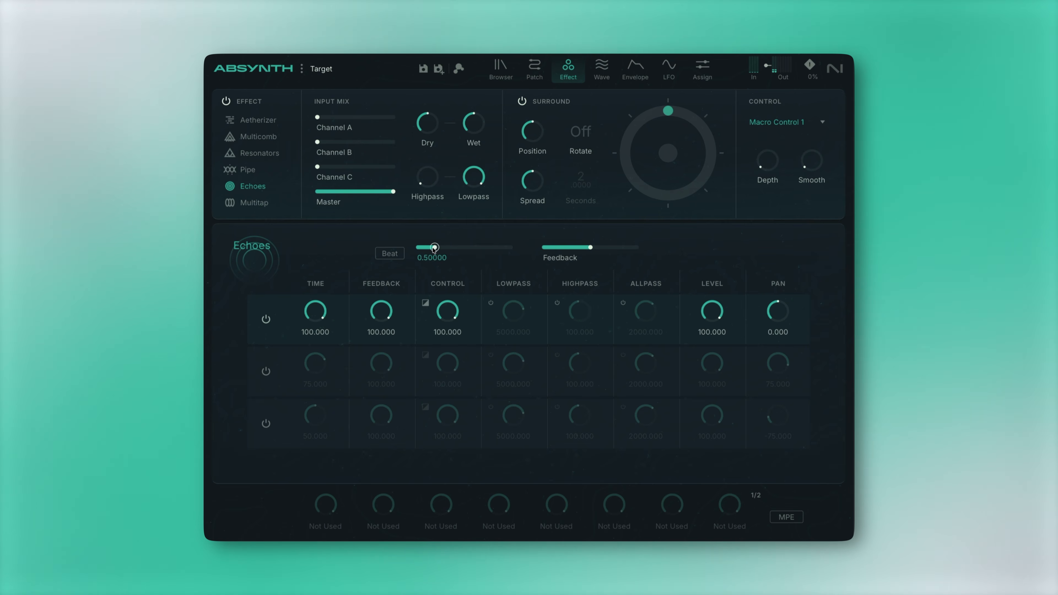
Step: Set the Echoes delay time to 0.75000 beats and raise the overall Feedback to about two thirds
drag(435, 248, 441, 250)
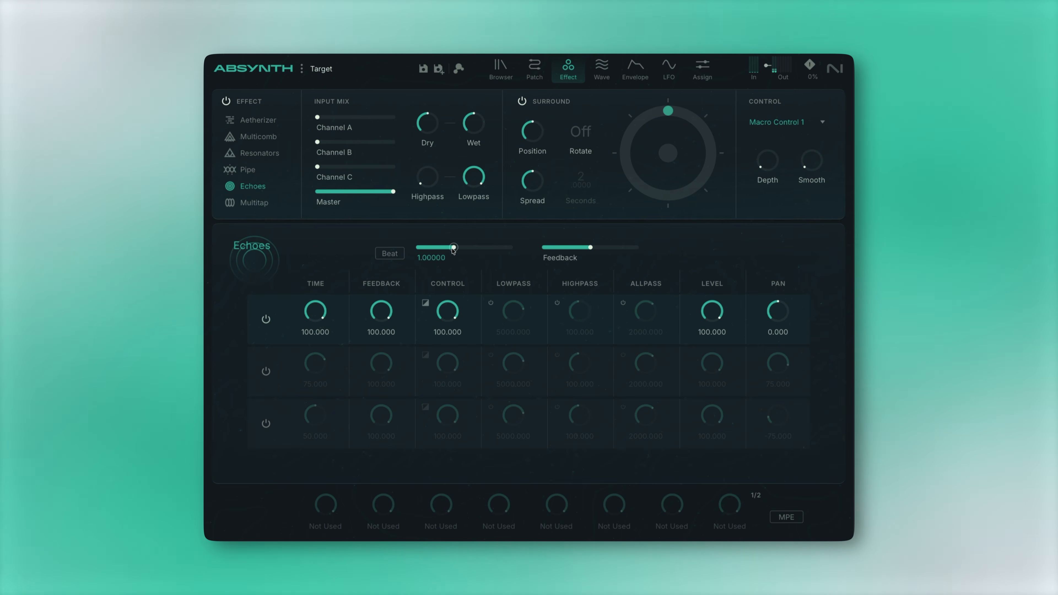
mouse_move(607, 251)
mouse_down()
mouse_move(628, 252)
mouse_move(559, 249)
mouse_move(607, 249)
mouse_up()
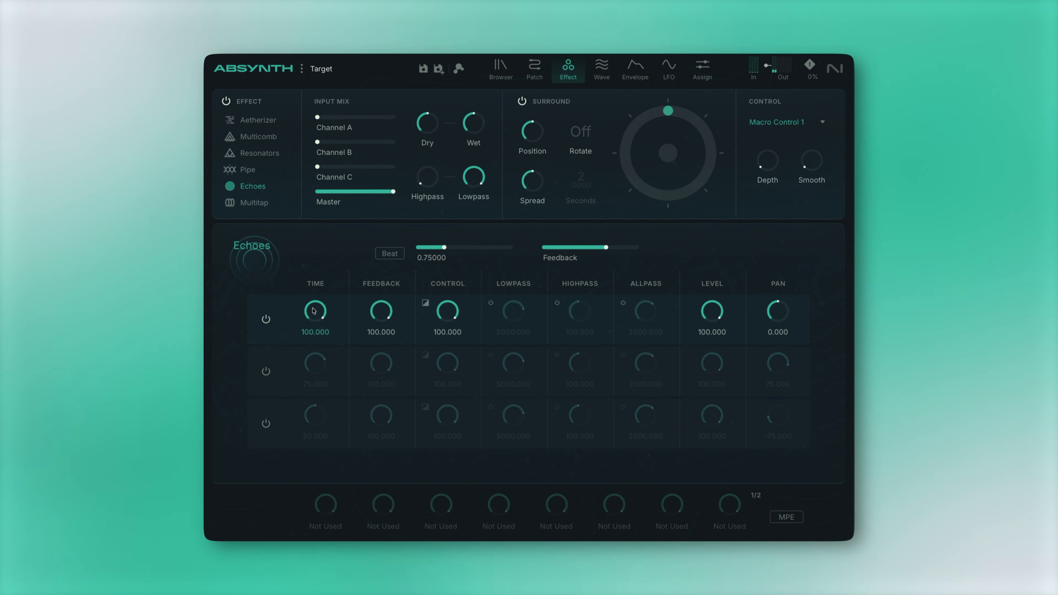
Step: Try lower Time and Feedback amounts on the first echo line and return both to 100.000
drag(314, 311, 302, 371)
drag(311, 319, 334, 205)
drag(382, 313, 380, 370)
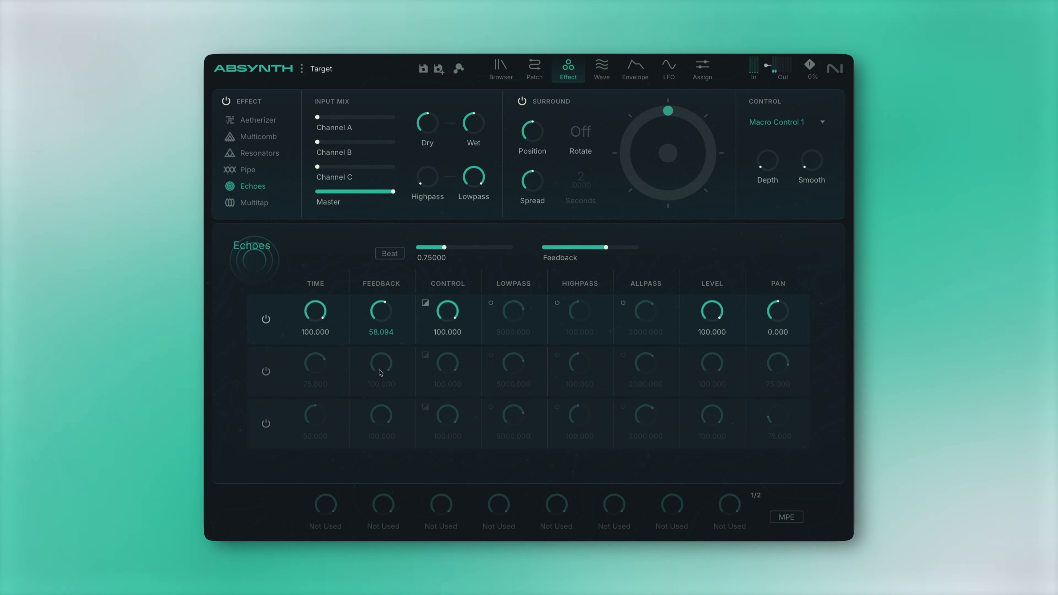
drag(385, 320, 415, 234)
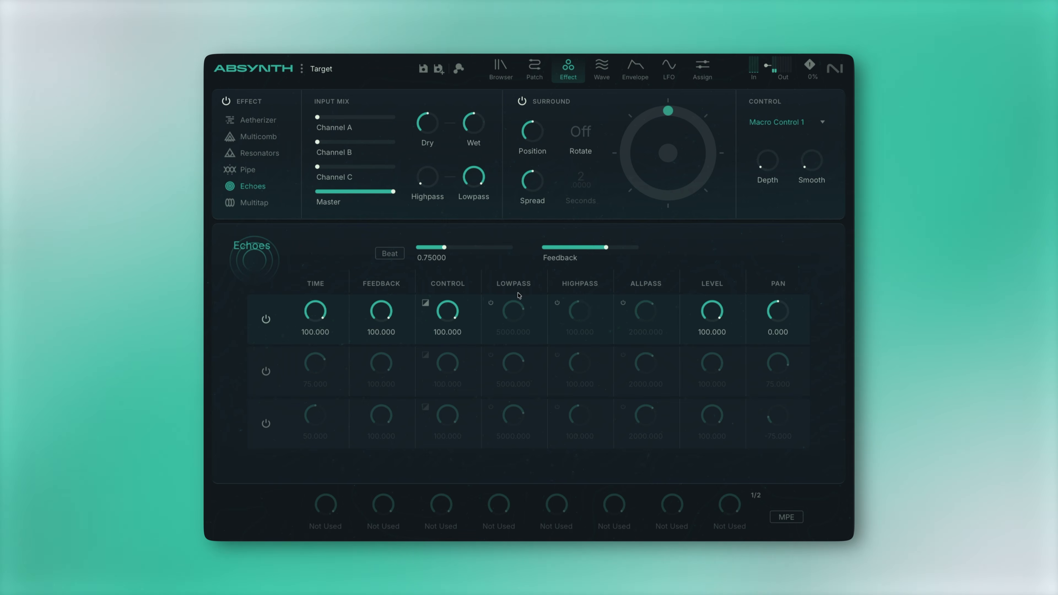
Step: Enable the first echo line's Lowpass at 430.136 and isolate that line by turning off the other two
click(265, 372)
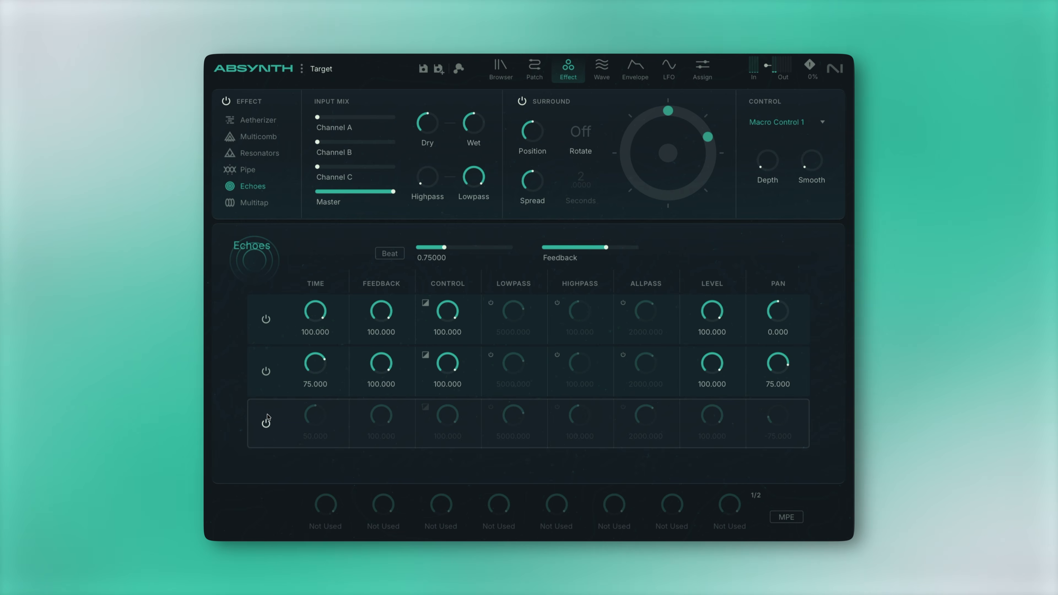
click(266, 423)
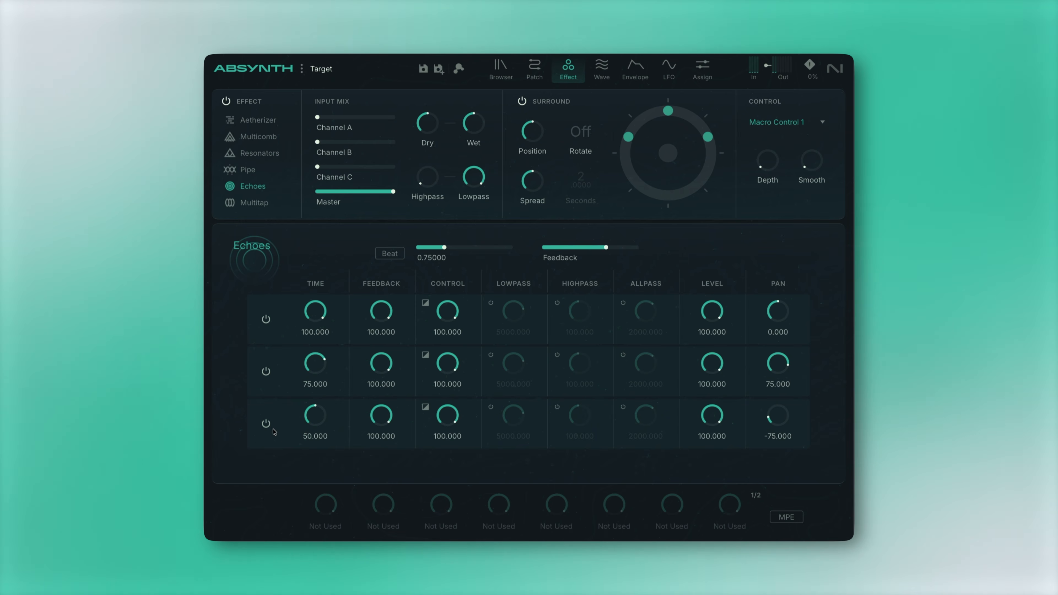
click(491, 303)
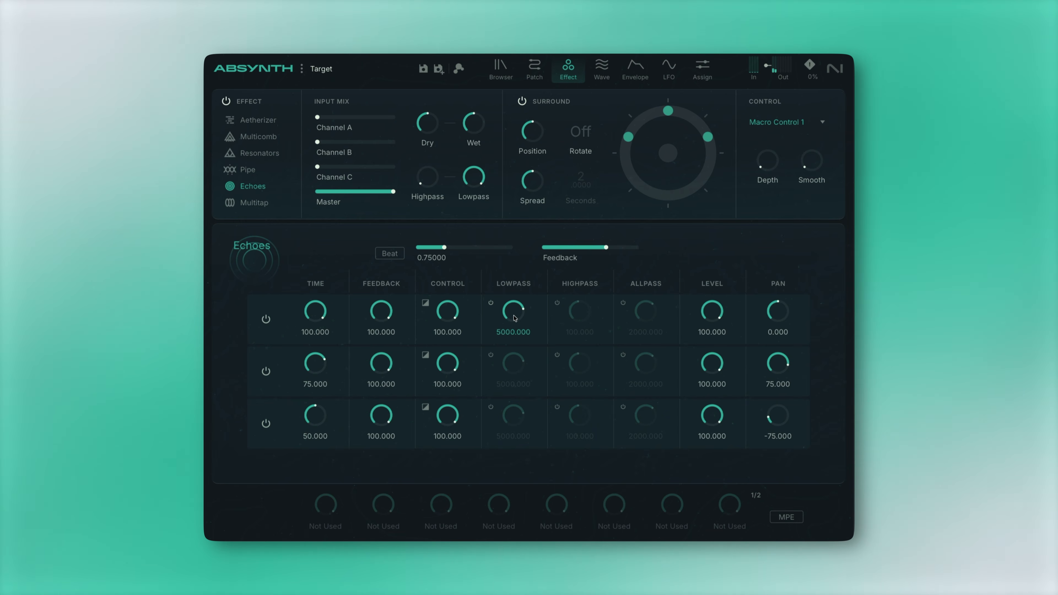
drag(516, 318, 501, 379)
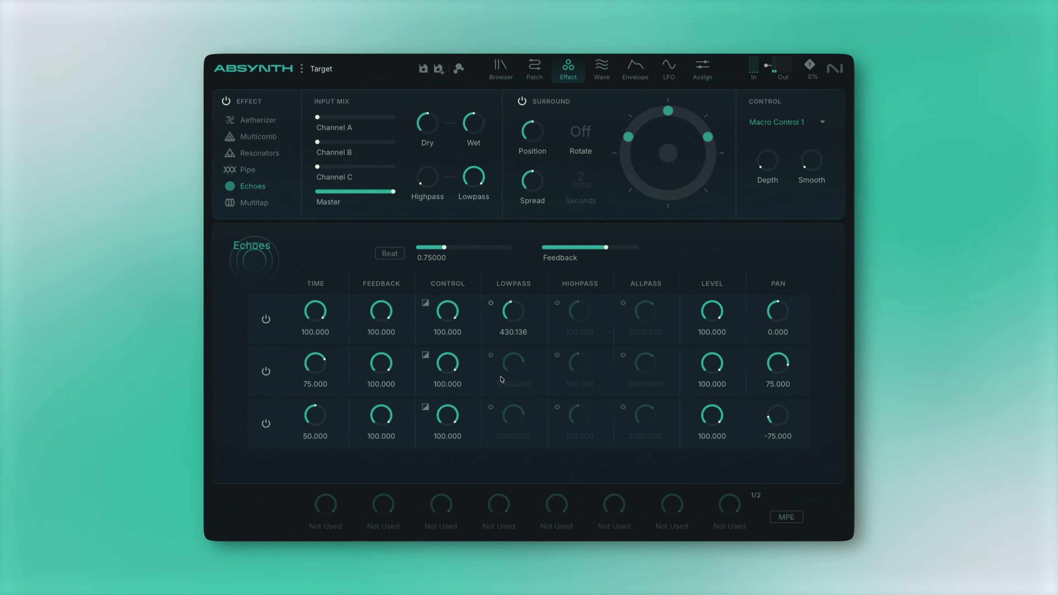
click(266, 424)
click(265, 371)
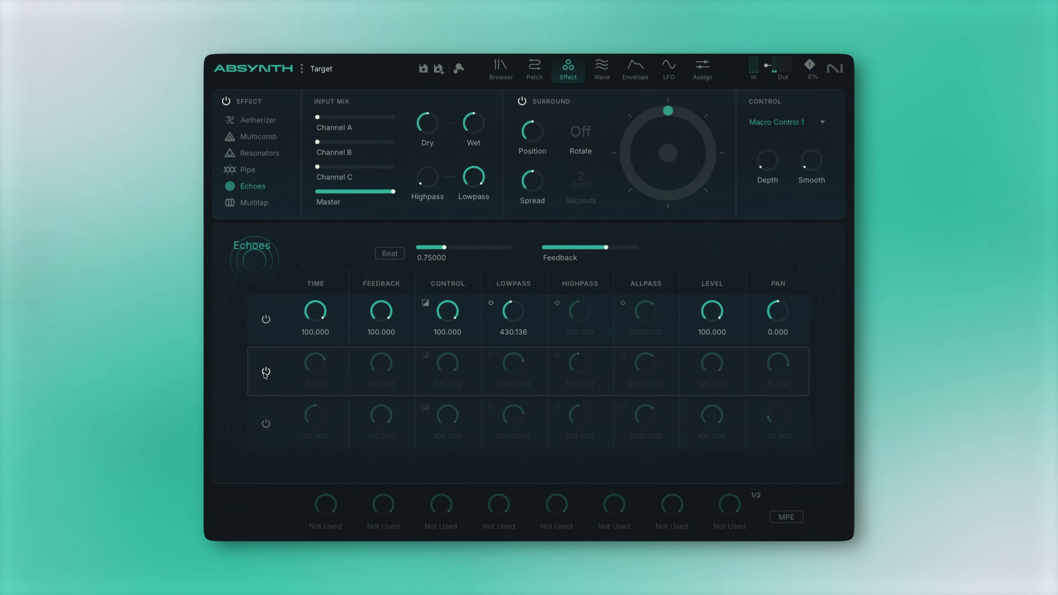
Step: Turn on the second echo line with its Highpass enabled at 507.620 and turn off the first line
click(266, 371)
click(557, 356)
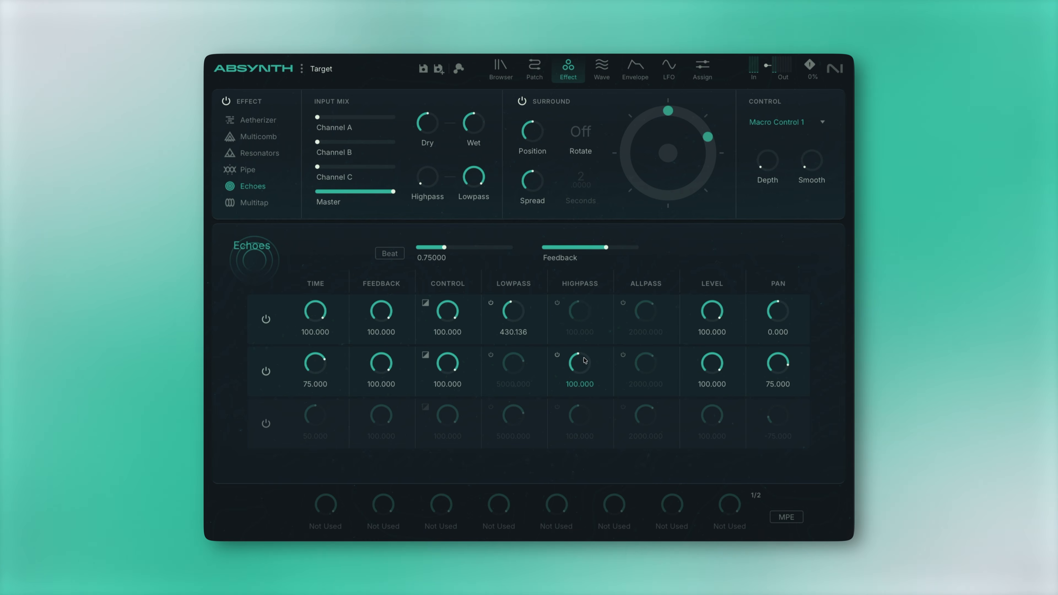
drag(585, 361, 582, 321)
click(266, 319)
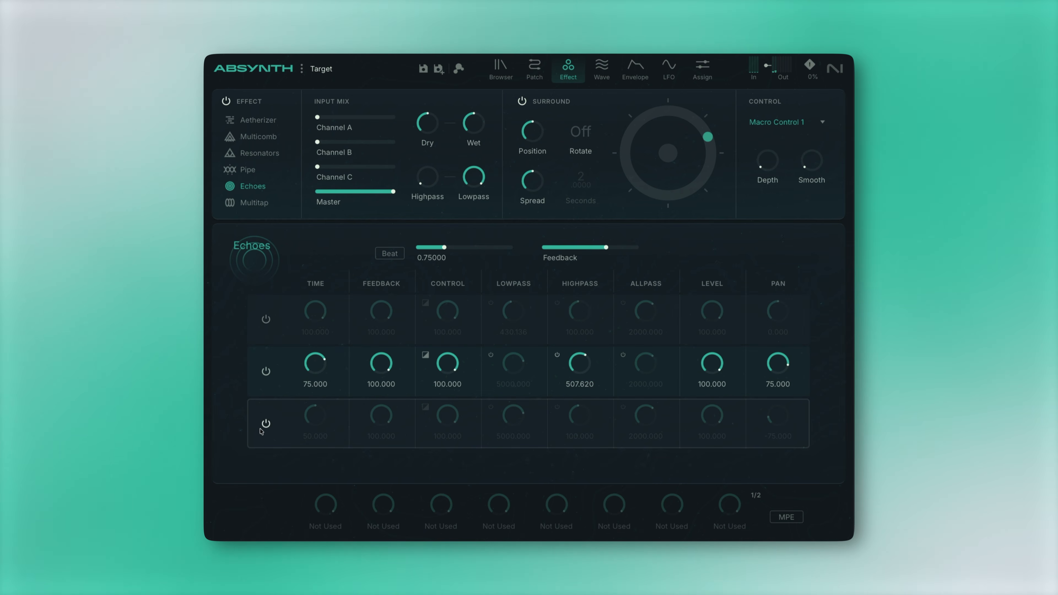
Step: Turn on the third echo line, enable its Allpass at 313.845, isolate it, and re-enable the first two lines
click(266, 424)
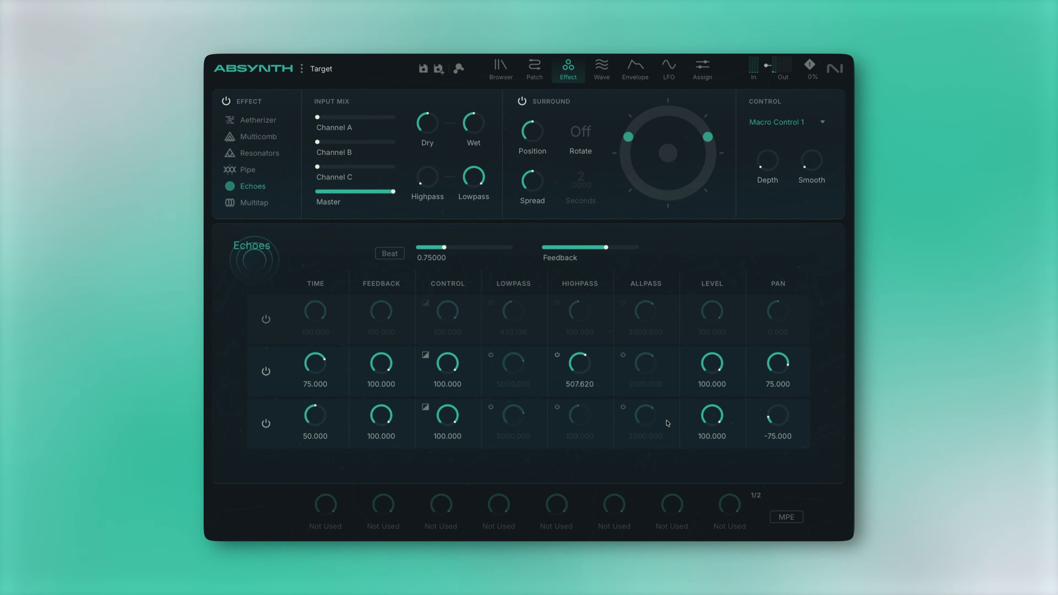
click(623, 407)
drag(647, 418, 640, 462)
click(266, 371)
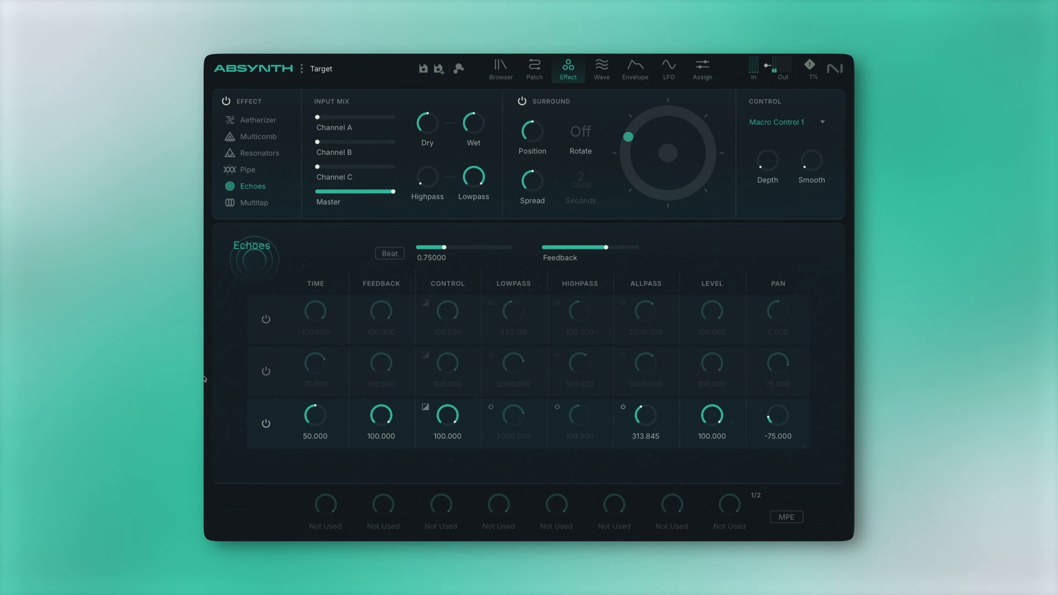
click(266, 371)
click(266, 319)
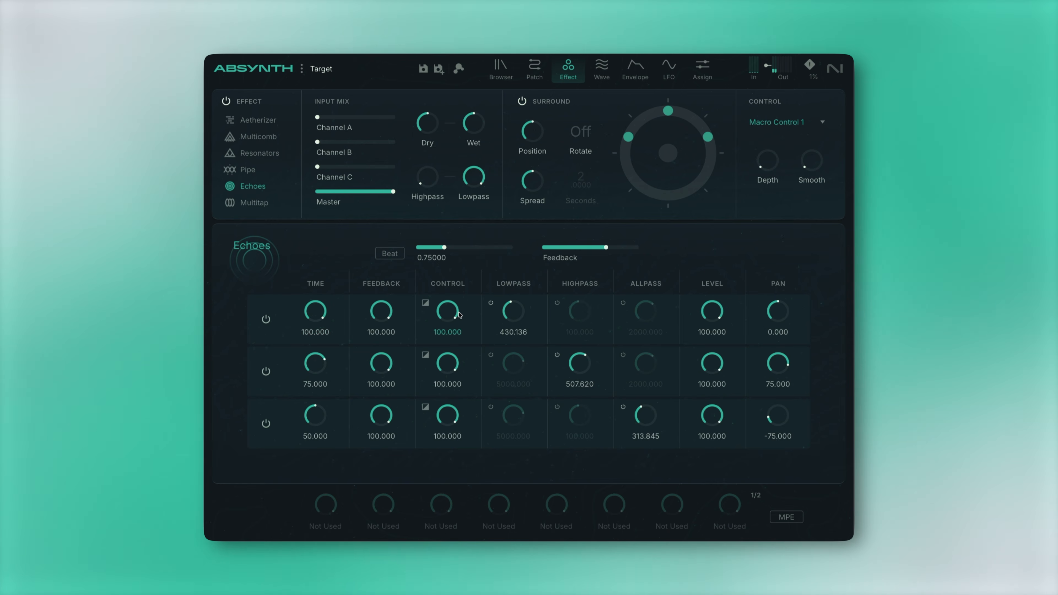
Step: Try surround rotation at about 0.69 seconds and switch the rotation off
click(583, 131)
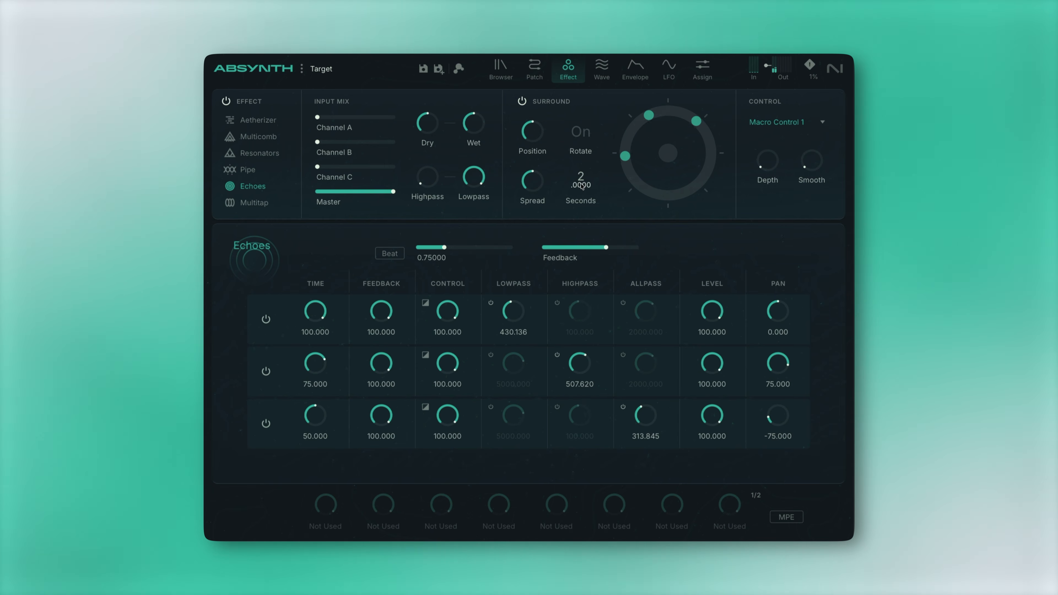
drag(582, 186, 608, 376)
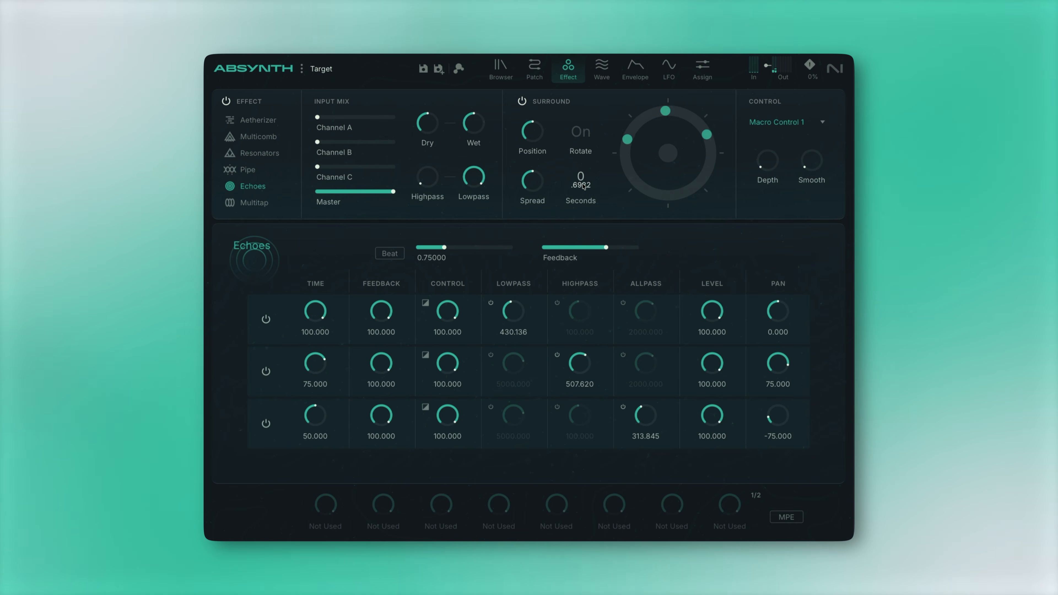
click(586, 136)
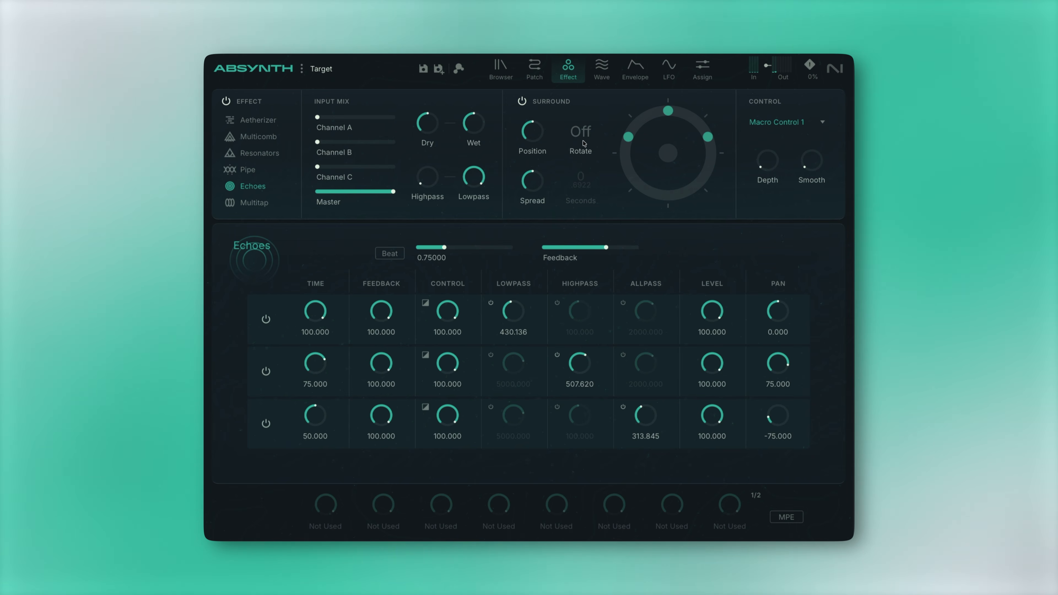
Step: Switch the effect to Multitap and set its delay time to 1.50000 beats
click(254, 203)
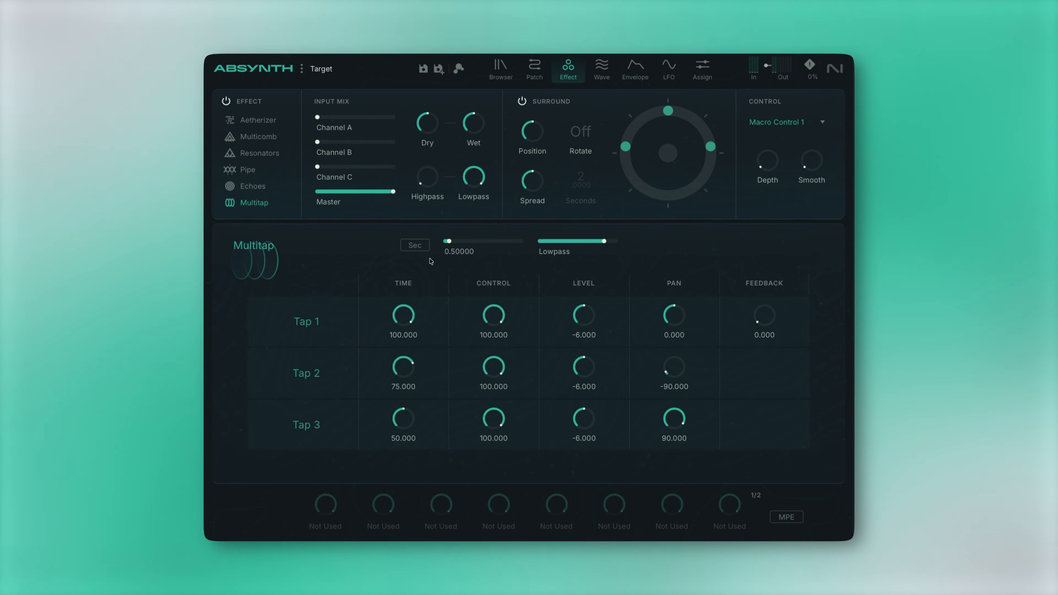
click(415, 247)
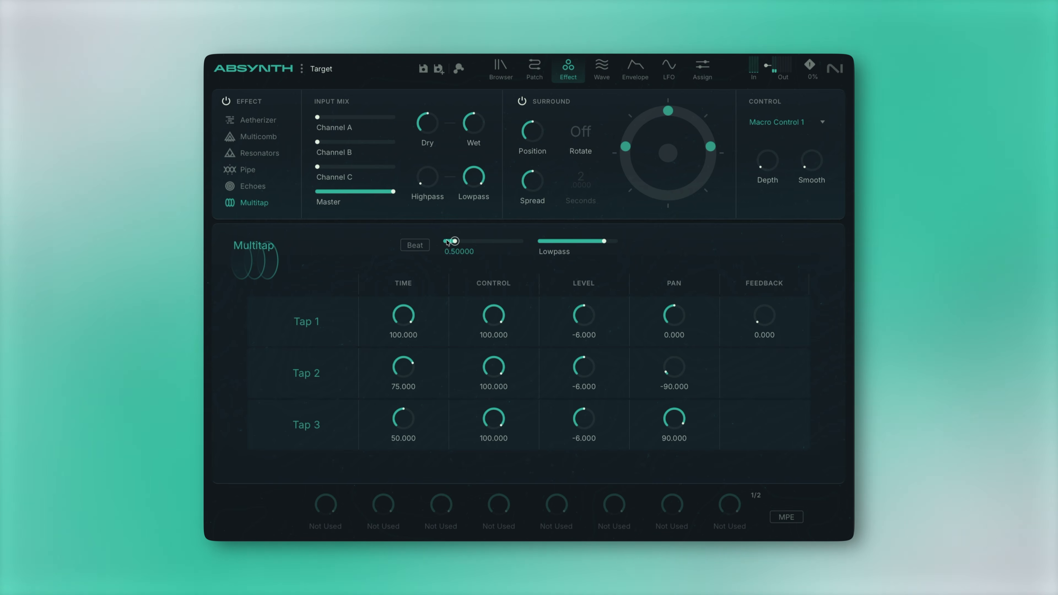
drag(455, 244, 475, 244)
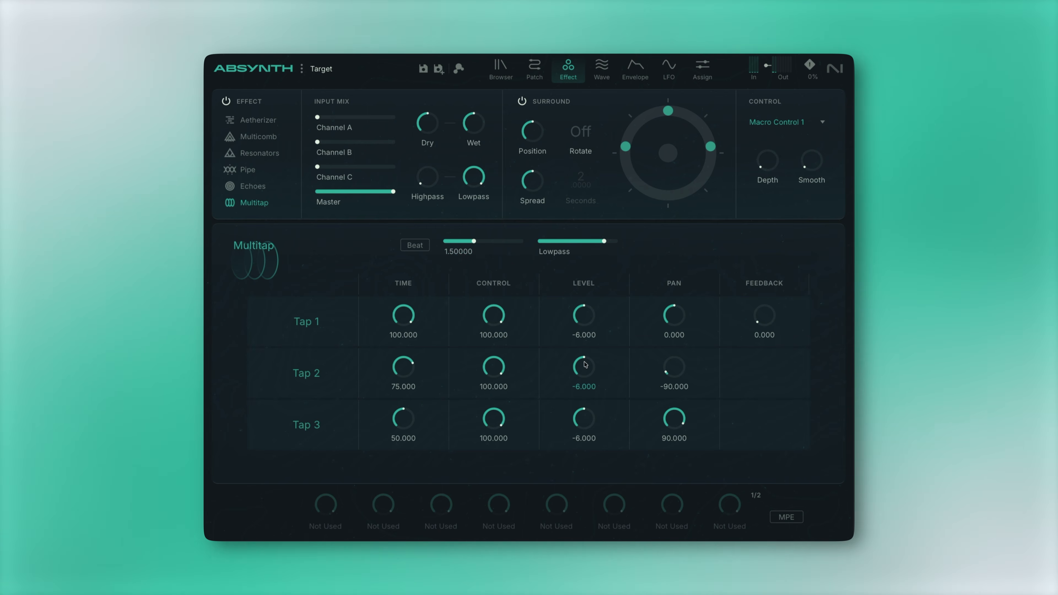
Step: Lower Tap 2's level to -69.562 and Tap 3's to -57.609, and raise Multitap's Lowpass to maximum
drag(584, 364, 564, 514)
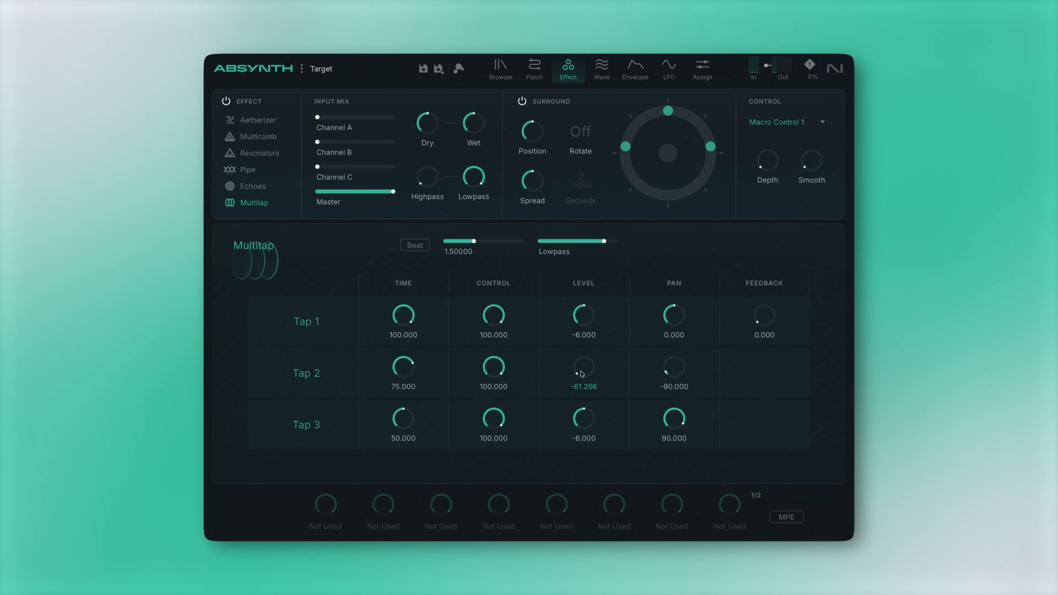
drag(580, 371, 581, 514)
drag(583, 423, 576, 443)
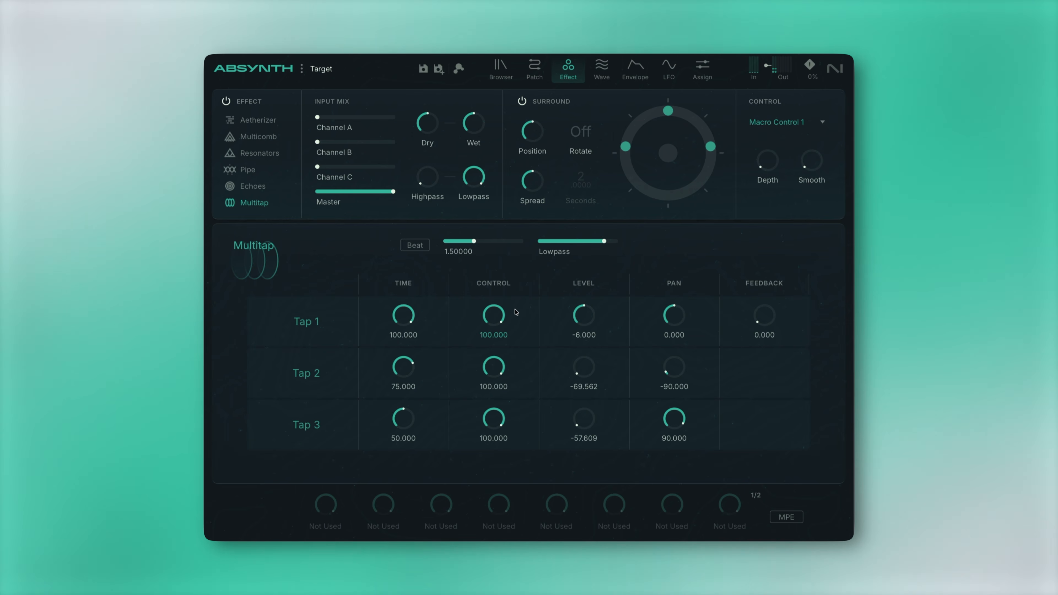
drag(576, 244, 644, 244)
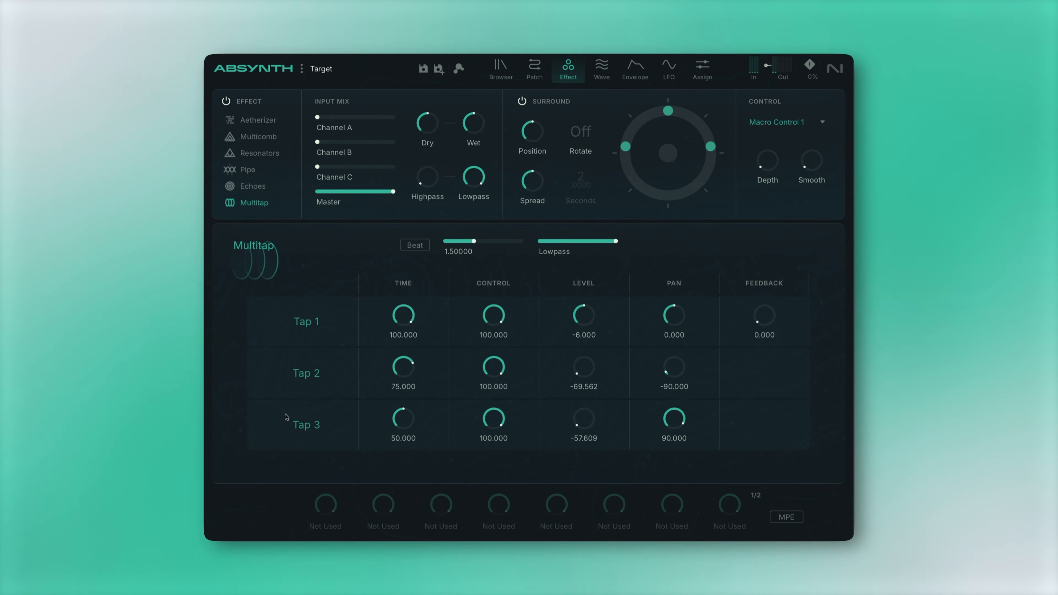
Step: Bring Tap 2's level up to -1.969 and Tap 3's level up to -3.937
drag(588, 367, 606, 327)
mouse_move(589, 364)
mouse_down()
mouse_move(588, 375)
mouse_move(596, 359)
mouse_up()
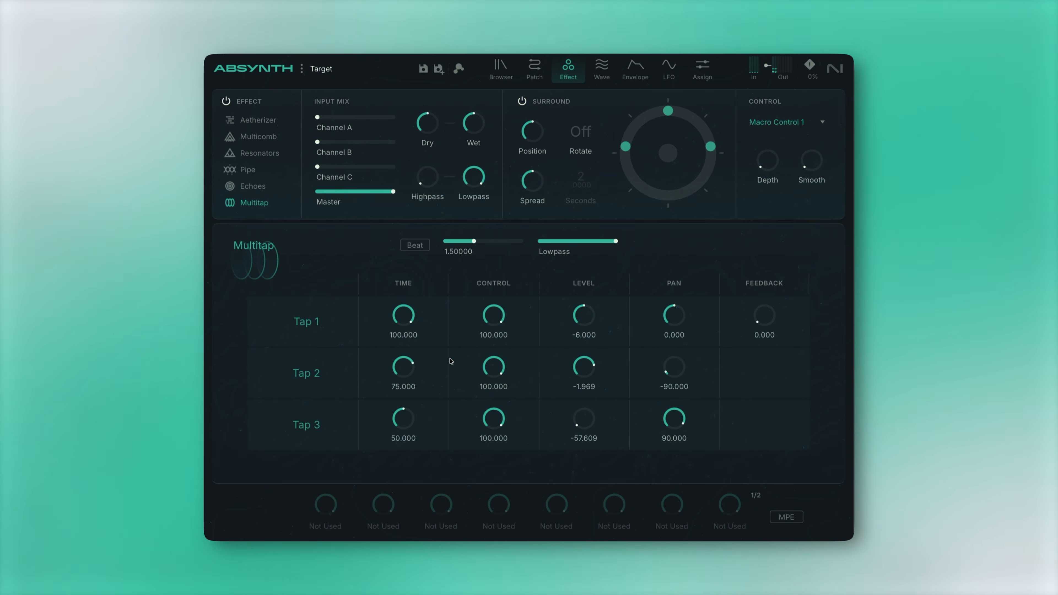
drag(589, 410, 585, 434)
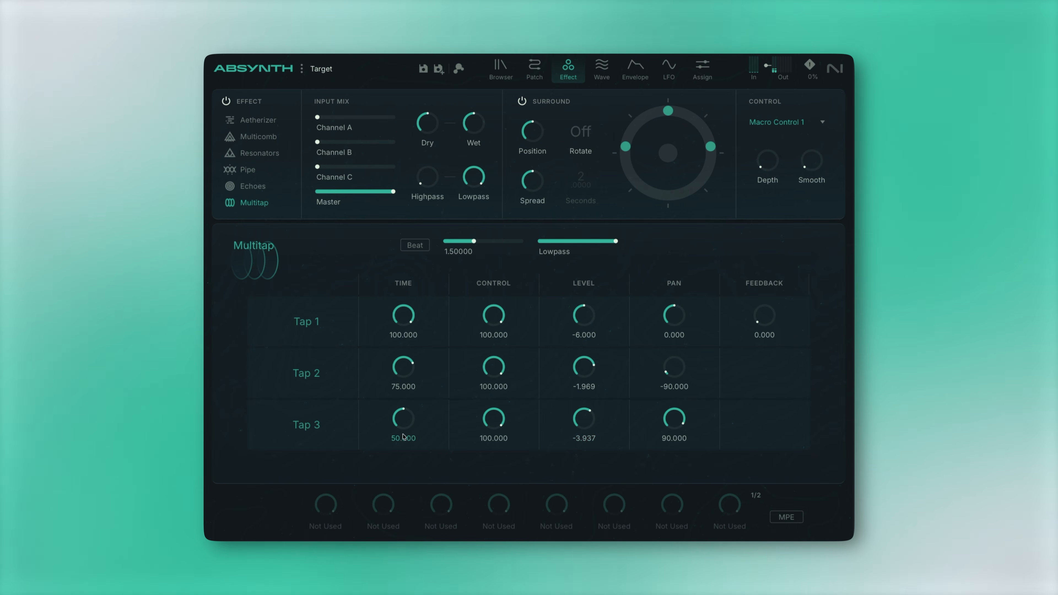
Step: Set Tap 2's time to 67.406 and Tap 3's to 69.406, and try Tap 1 feedback at 86.906 and 42.188 before returning it to 0
drag(407, 369, 417, 317)
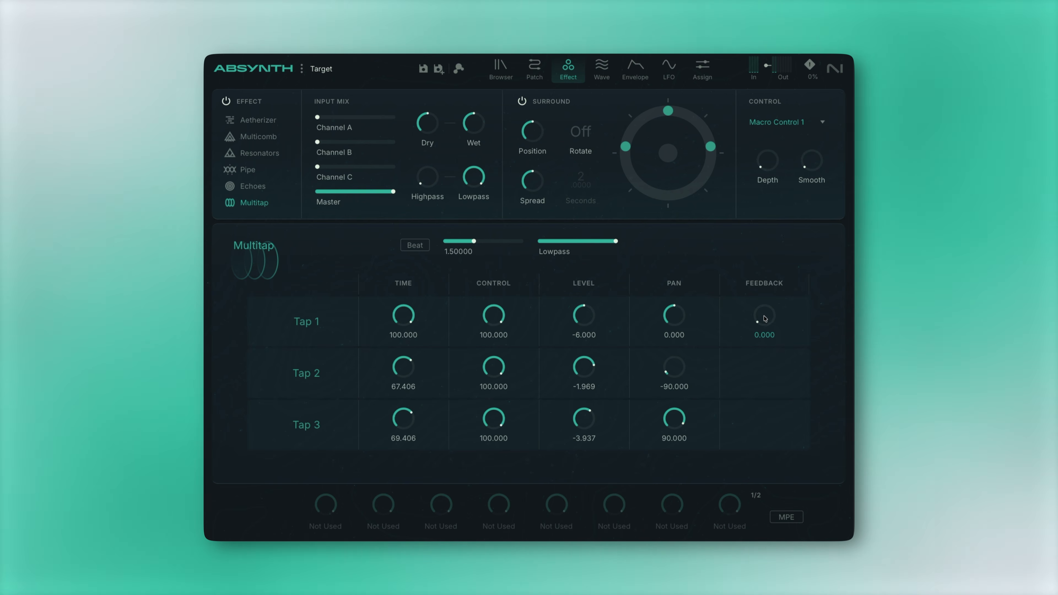
drag(762, 321, 767, 194)
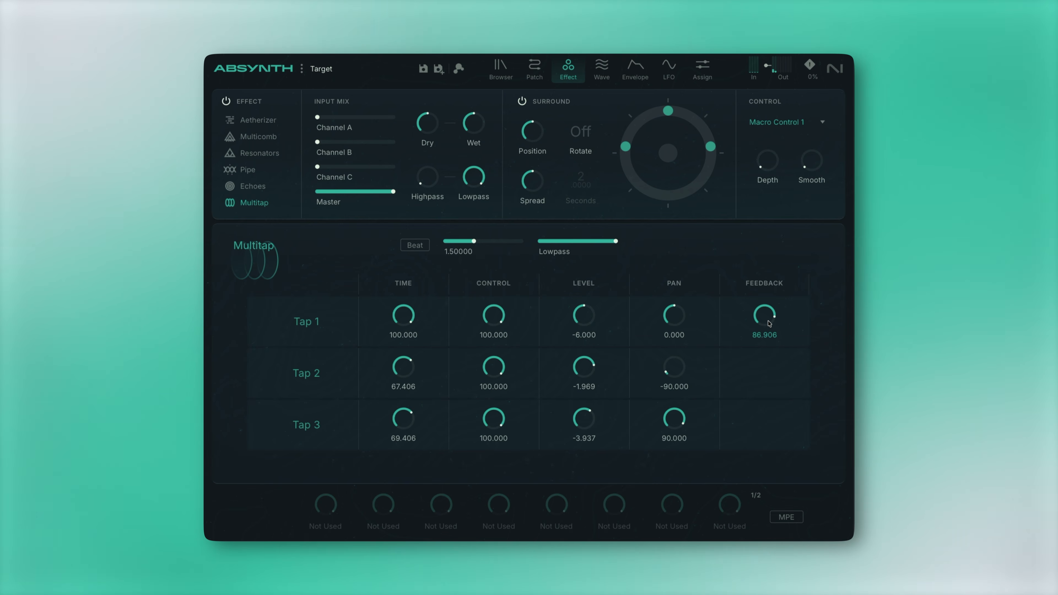
drag(769, 321, 768, 388)
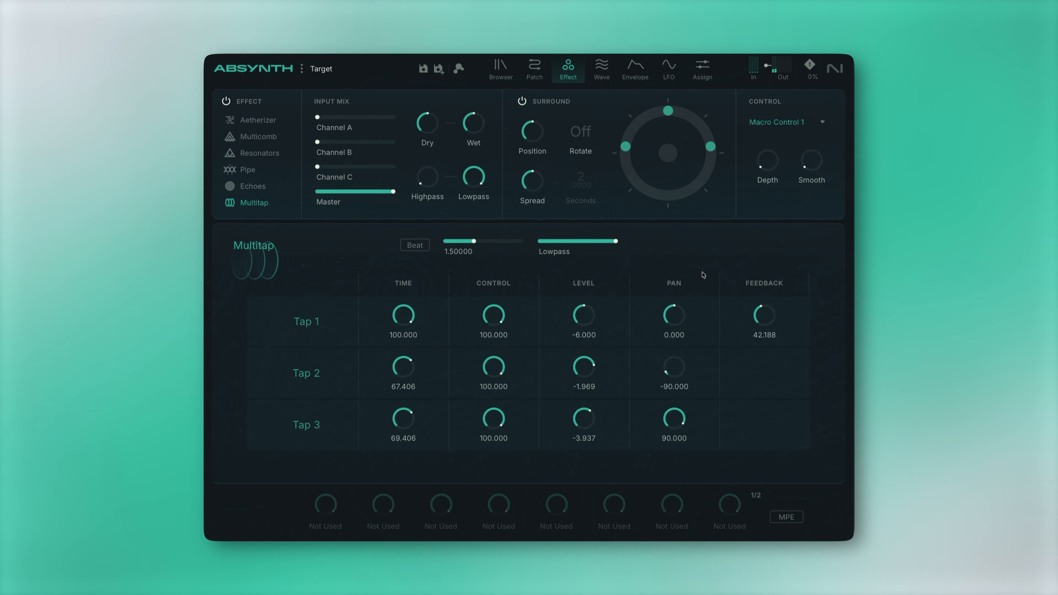
drag(763, 317, 756, 430)
Step: Turn on surround rotation and lower Multitap's Lowpass from its maximum
click(582, 132)
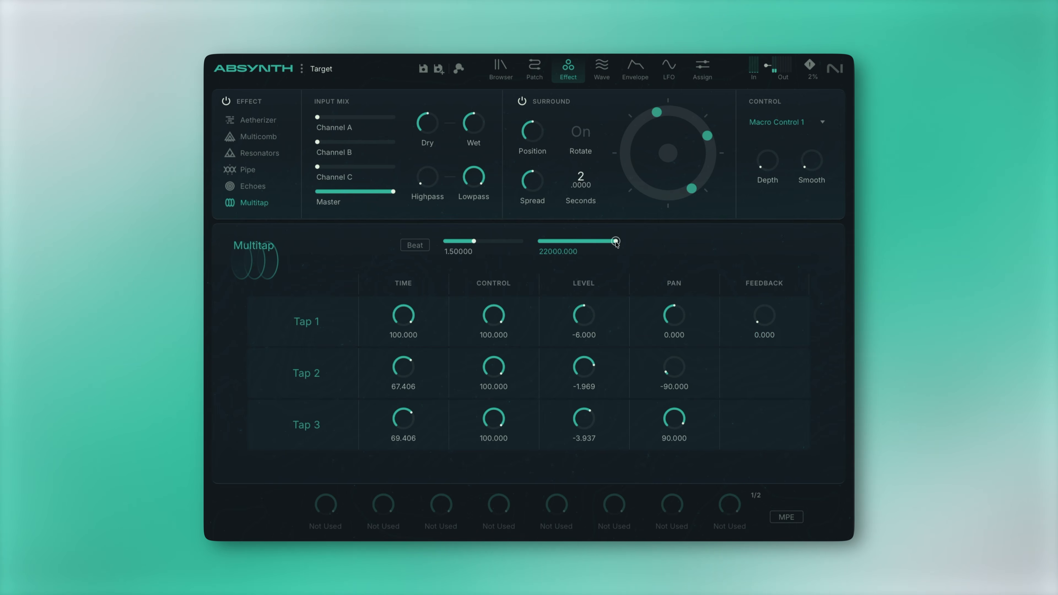
drag(616, 242, 487, 255)
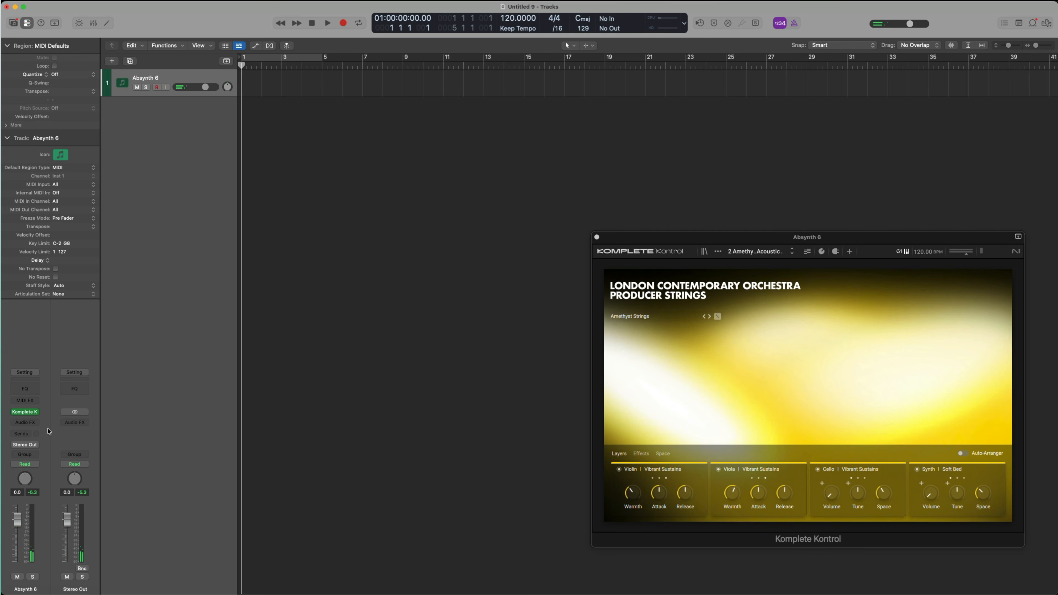
Step: Switch to the Logic Pro project and insert Absynth 6 FX in stereo as an audio effect on the Absynth 6 channel
click(34, 423)
mouse_move(35, 425)
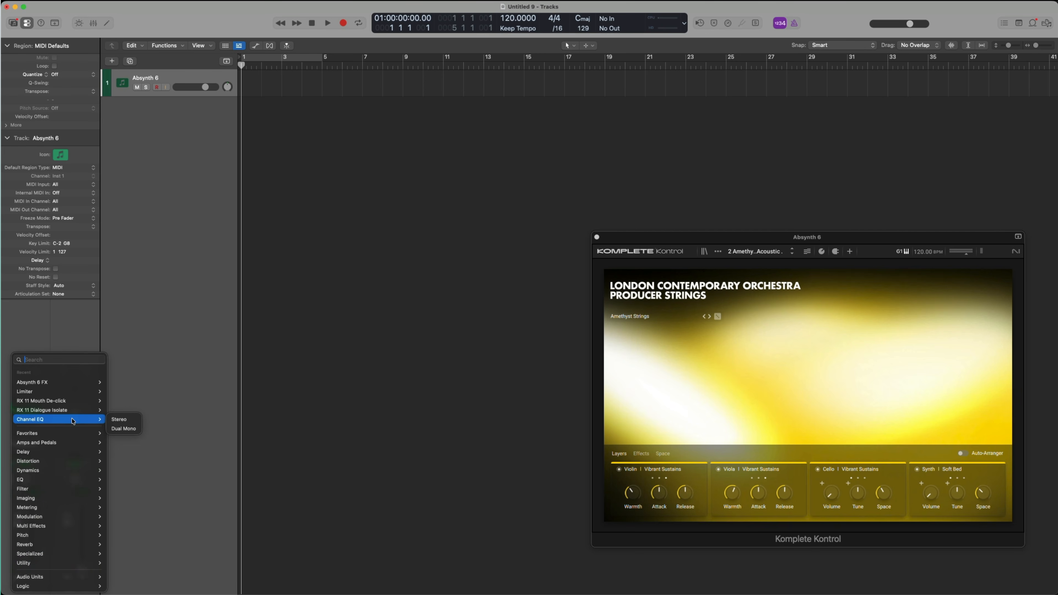
mouse_move(78, 383)
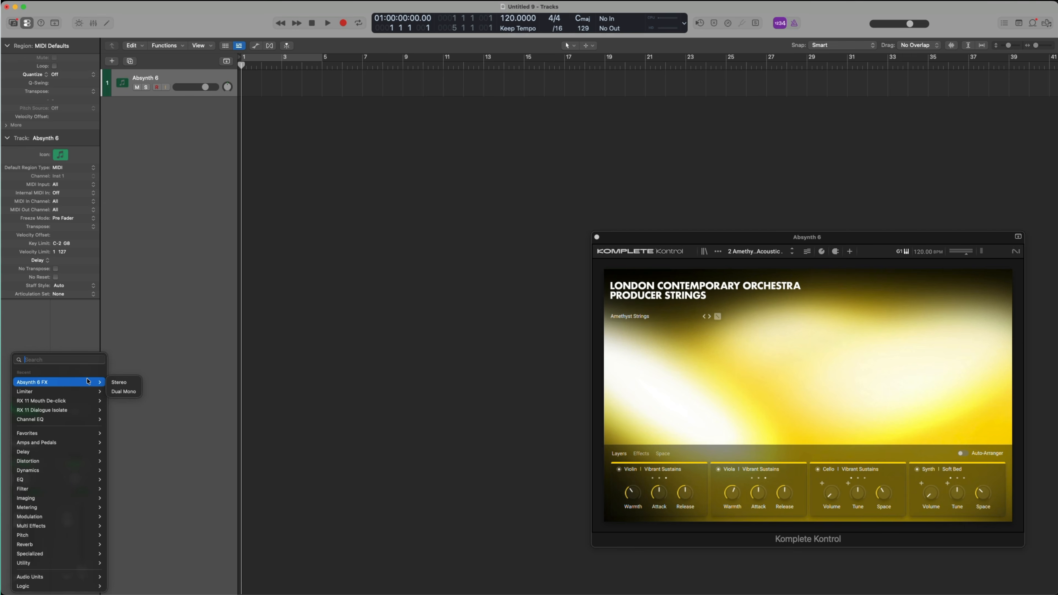
click(120, 382)
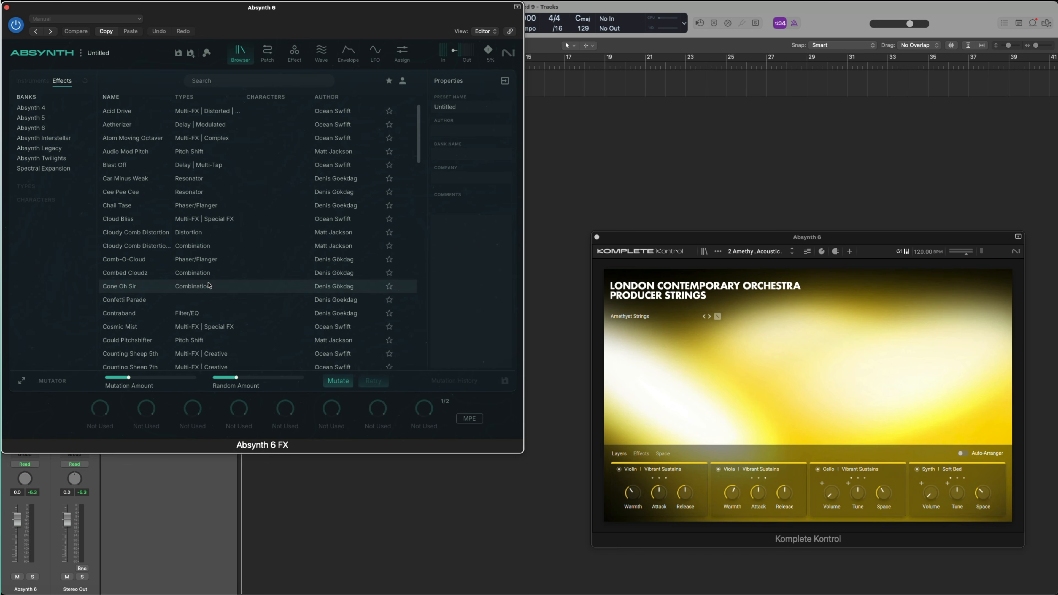
Step: Filter the effect presets by the Absynth 5 bank, and clear the filter again
drag(419, 122, 424, 91)
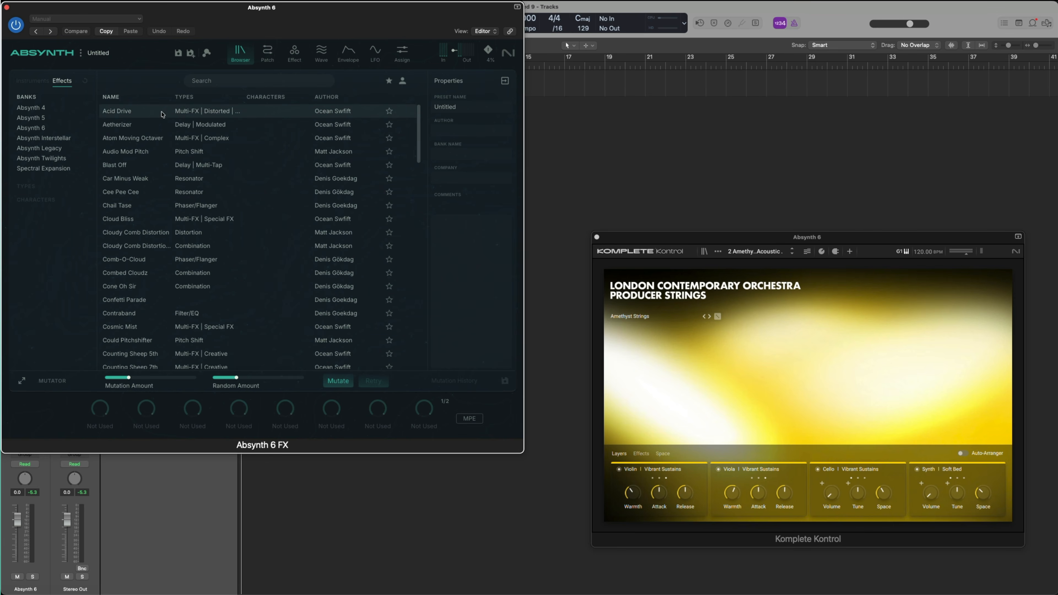
click(34, 118)
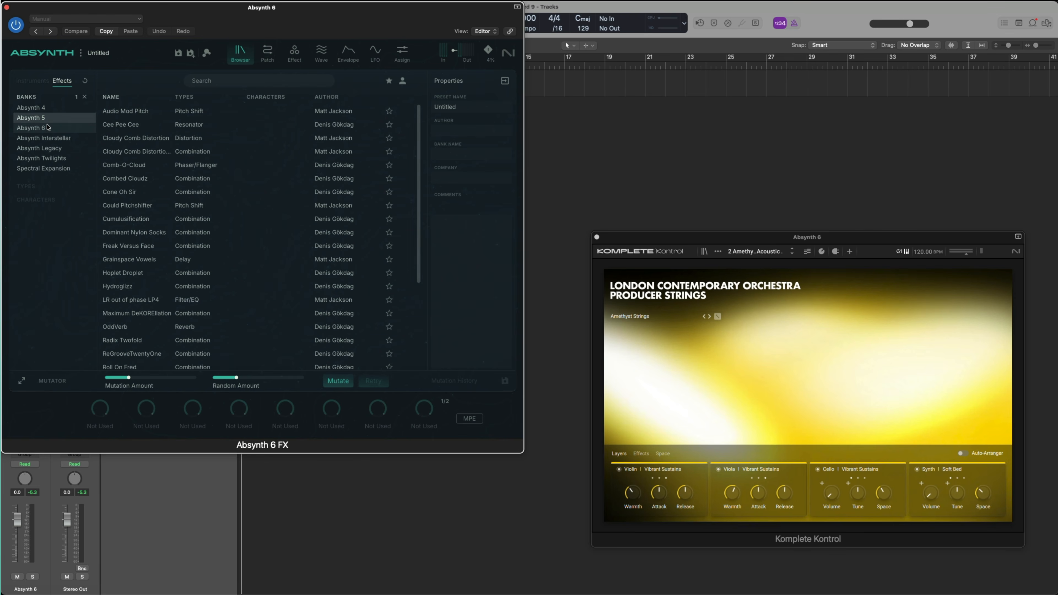
click(85, 97)
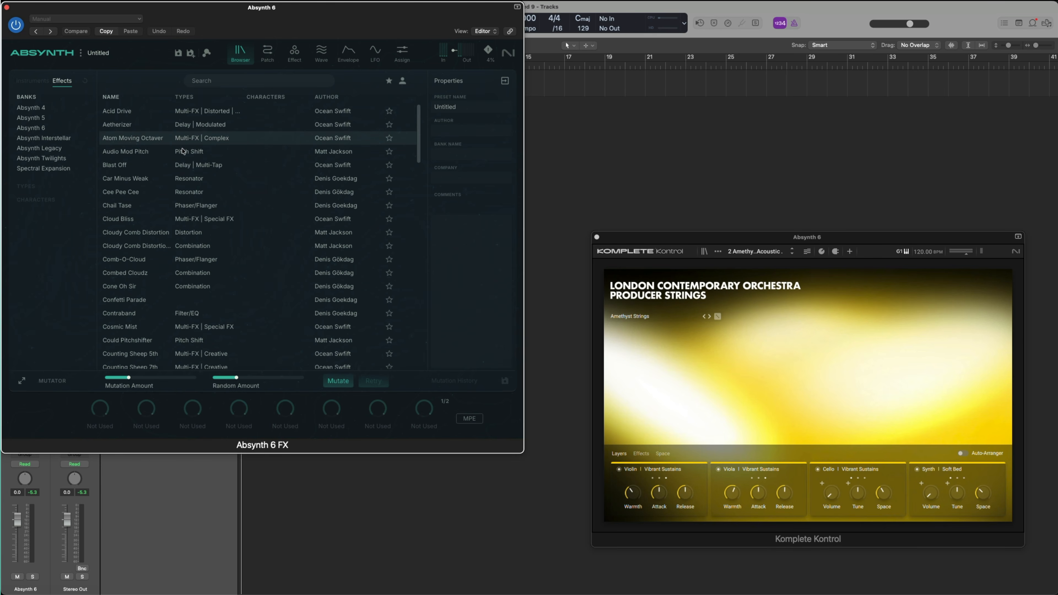
Step: Audition the Atom Moving Octaver, Audio Mod Pitch and Counting Sheep 5th effect presets, and load Dust Particles
click(218, 140)
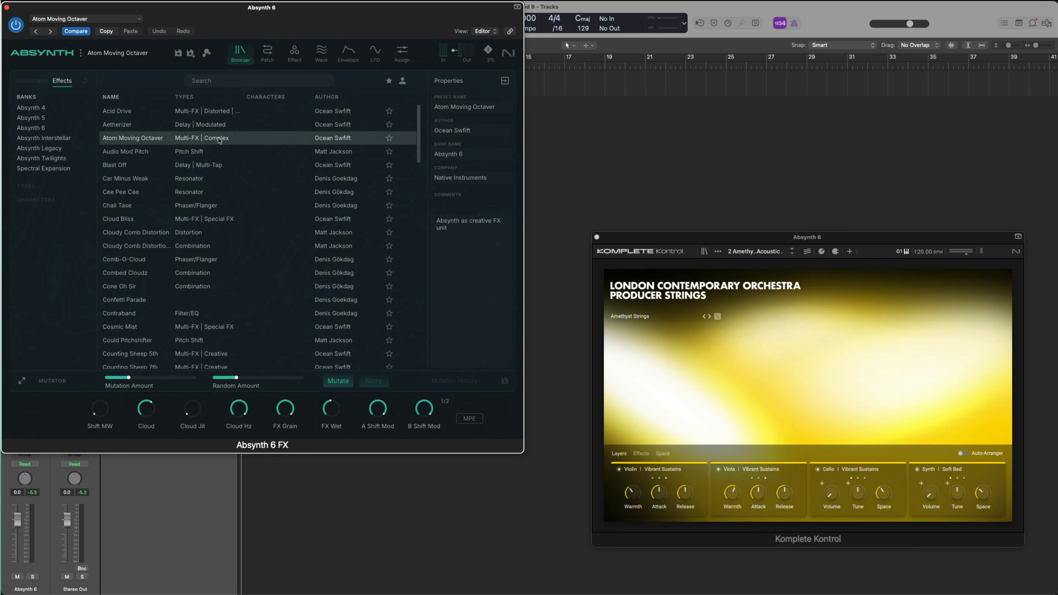
click(209, 153)
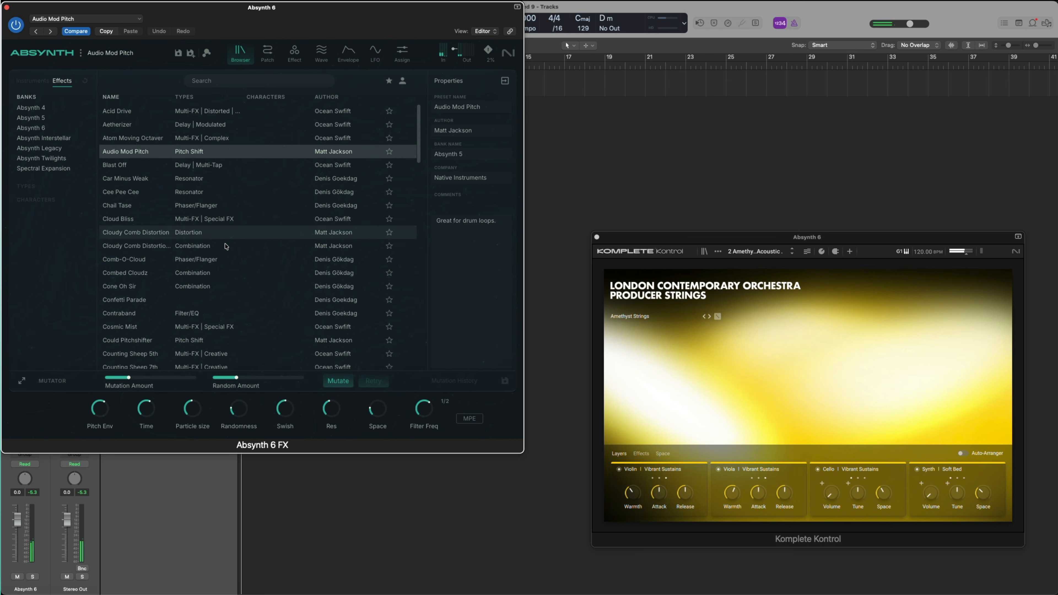
scroll(209, 259, down, 5)
click(184, 236)
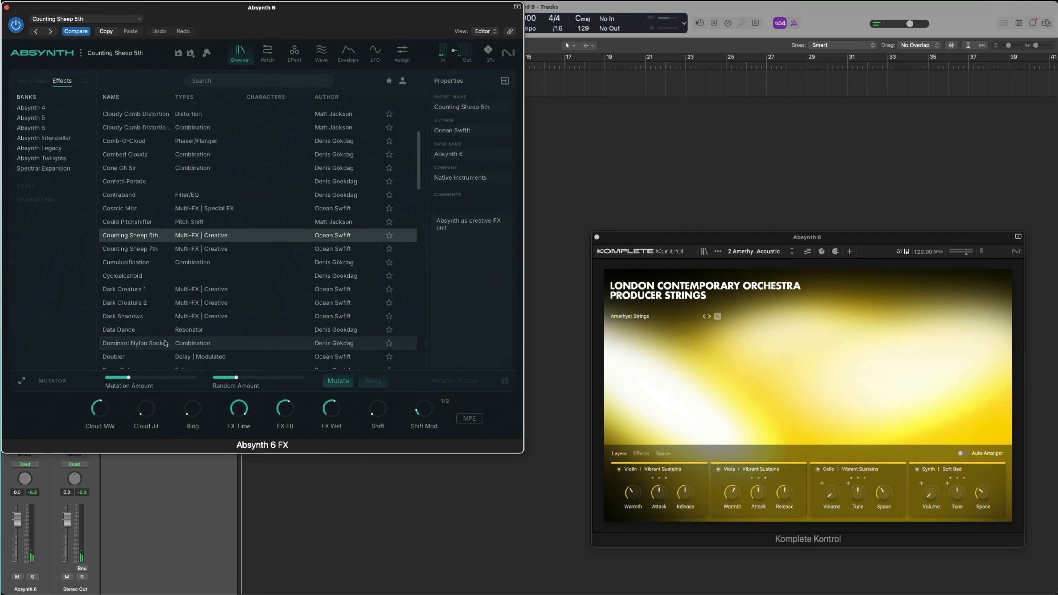
click(168, 333)
scroll(165, 334, down, 5)
click(154, 335)
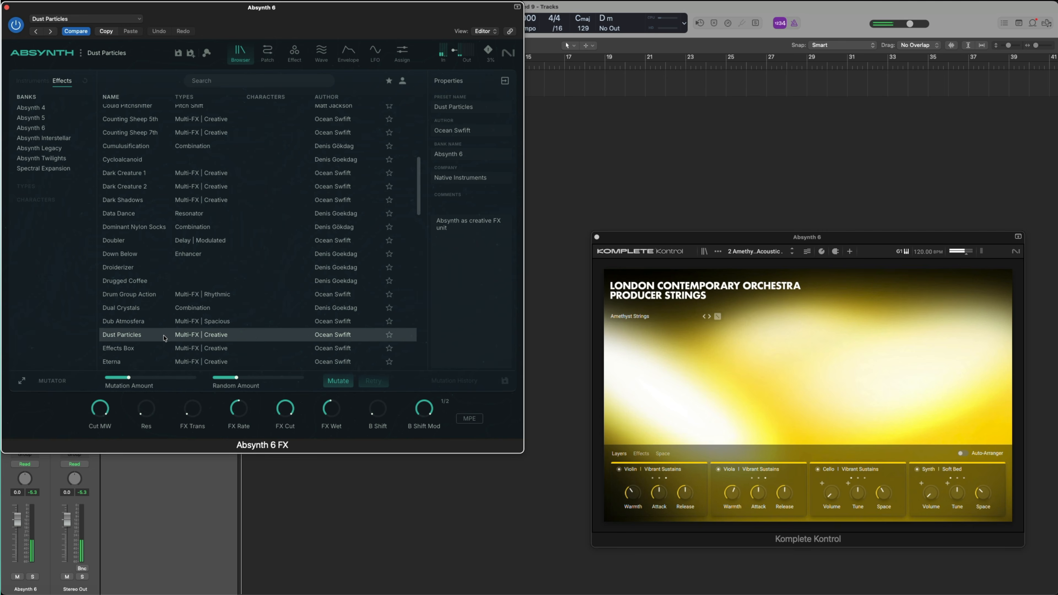
Step: Audition the patch's Comb, Freq Shift and Waveshaper modules by bypassing and re-enabling each, and raise the Waveshaper's Input
click(267, 52)
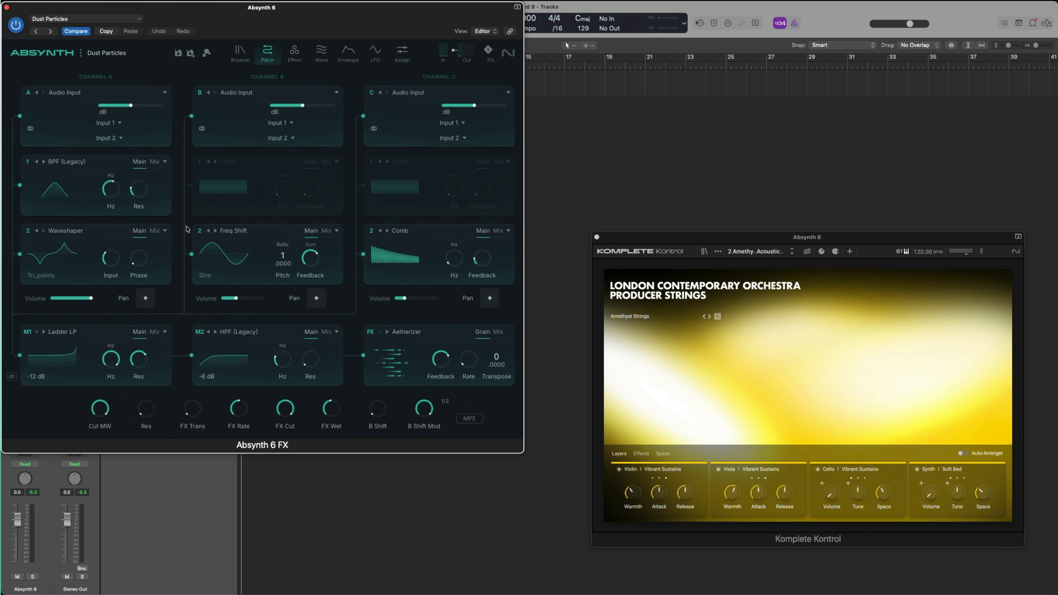
mouse_move(153, 212)
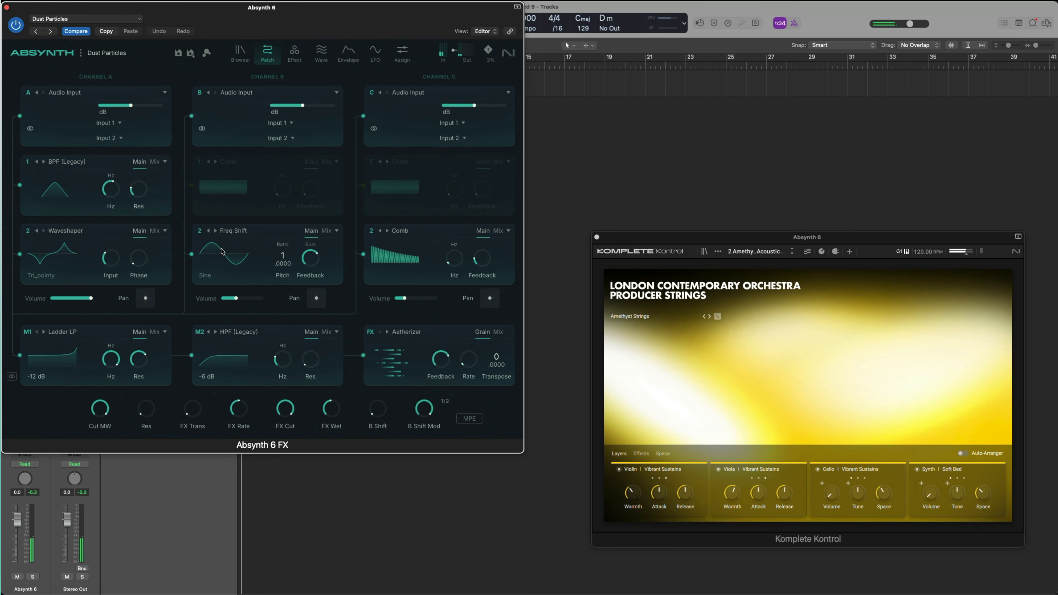
click(363, 255)
click(362, 256)
click(190, 255)
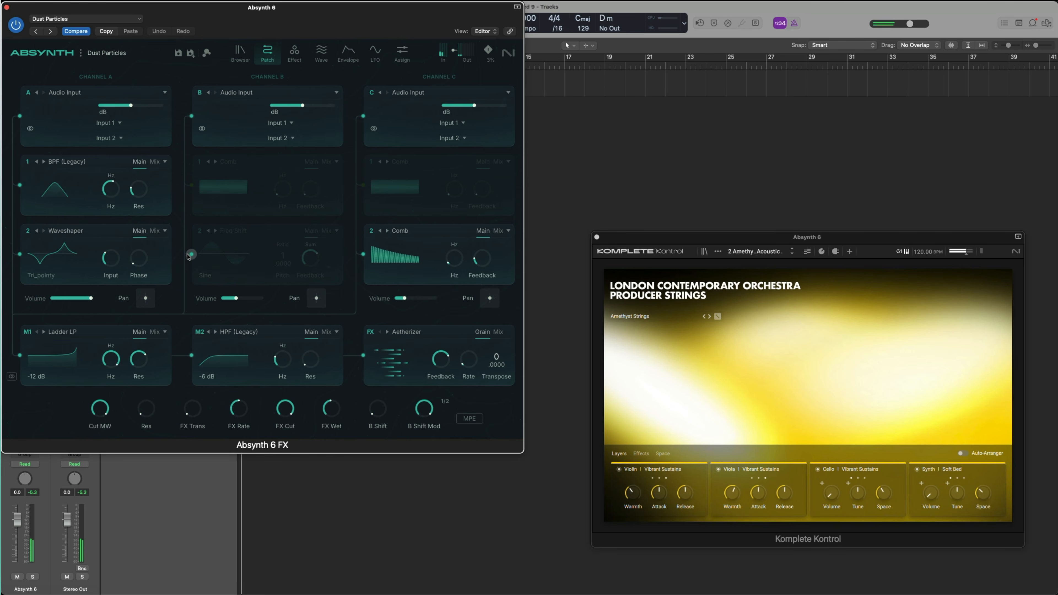
click(190, 255)
click(19, 255)
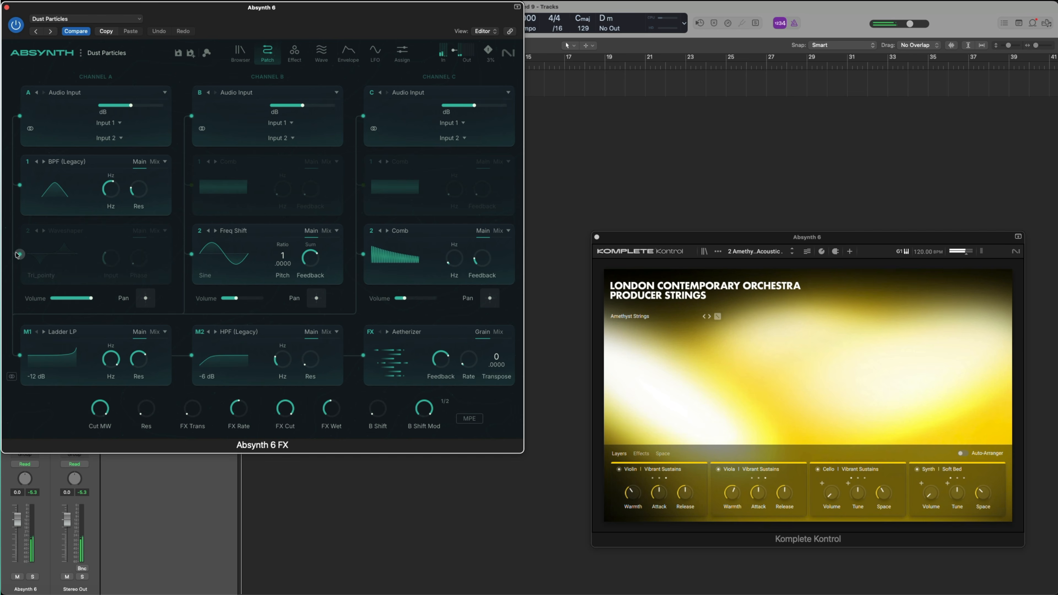
click(18, 255)
drag(110, 266, 128, 184)
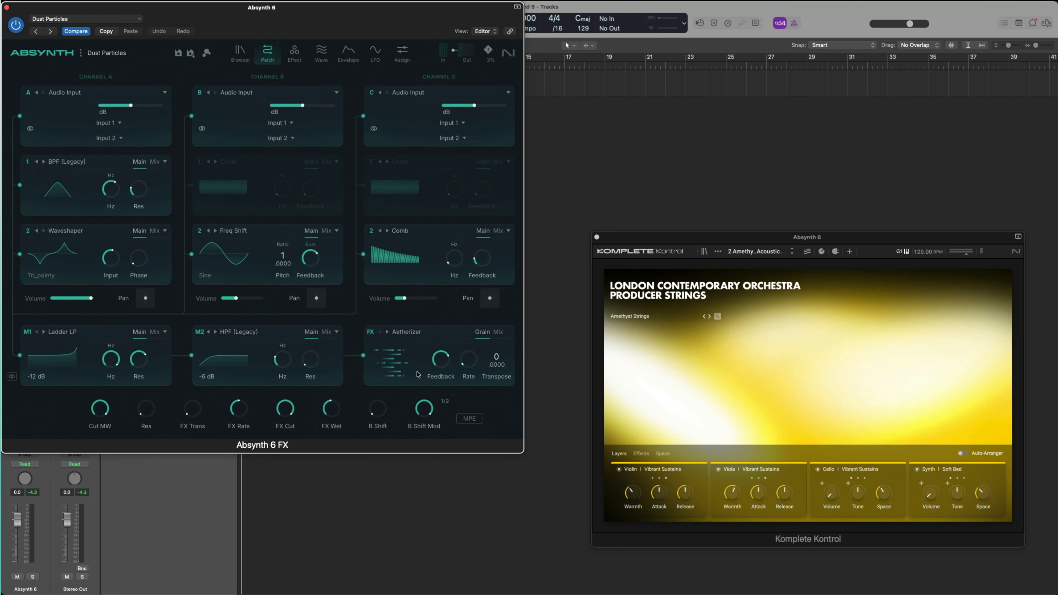
Step: Open the effect settings and try Multicomb and Pipe in place of Aetherizer
mouse_move(445, 380)
click(297, 56)
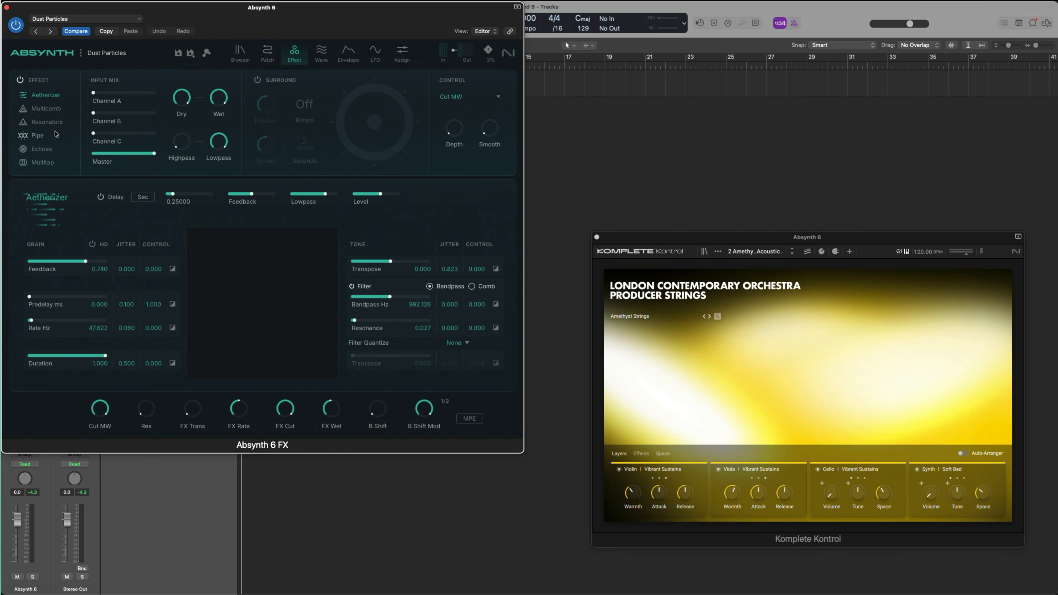
click(45, 109)
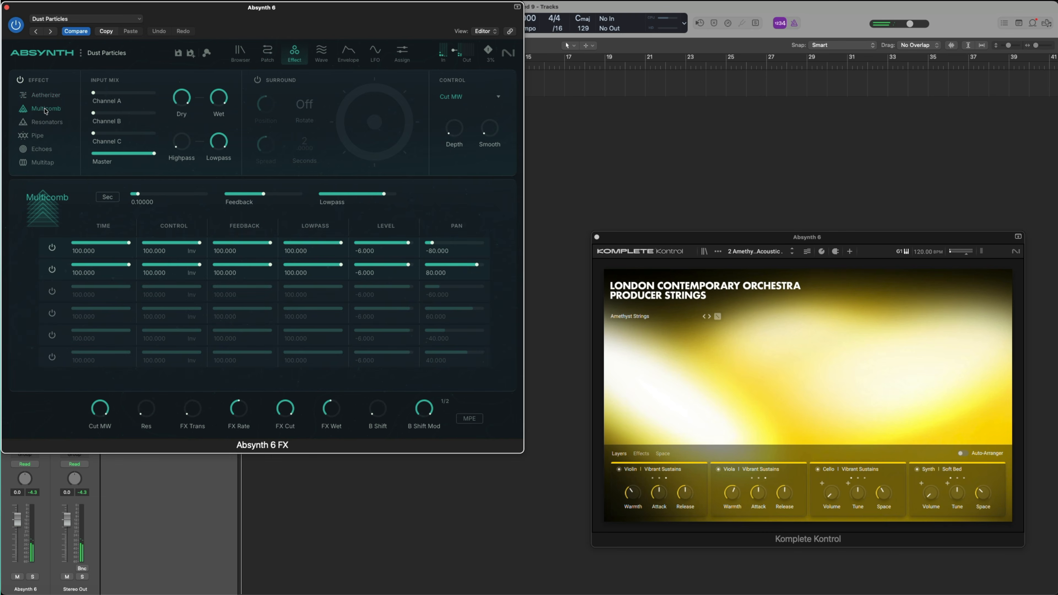
click(38, 138)
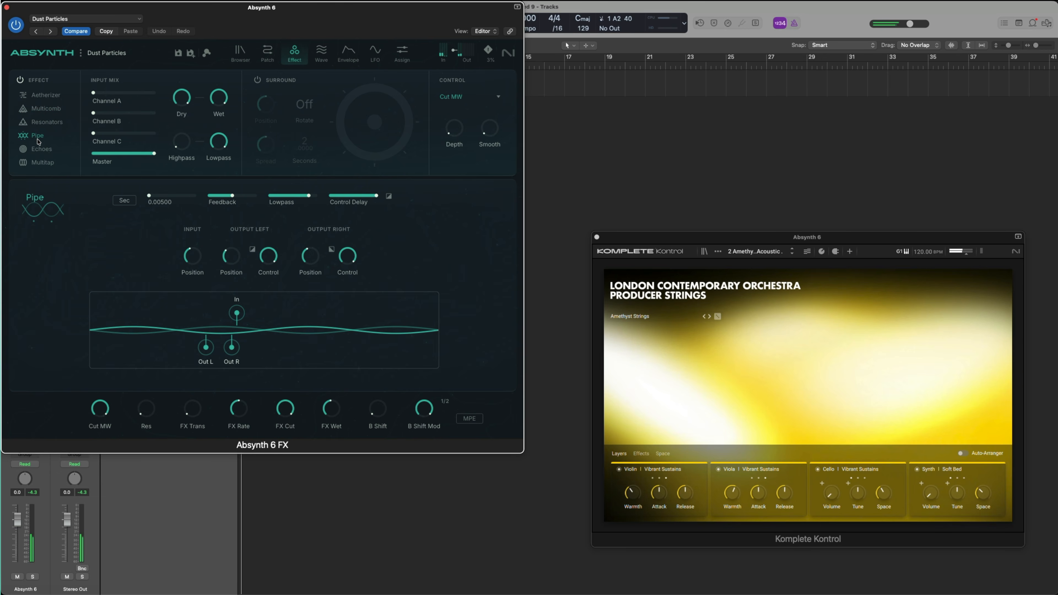
click(46, 109)
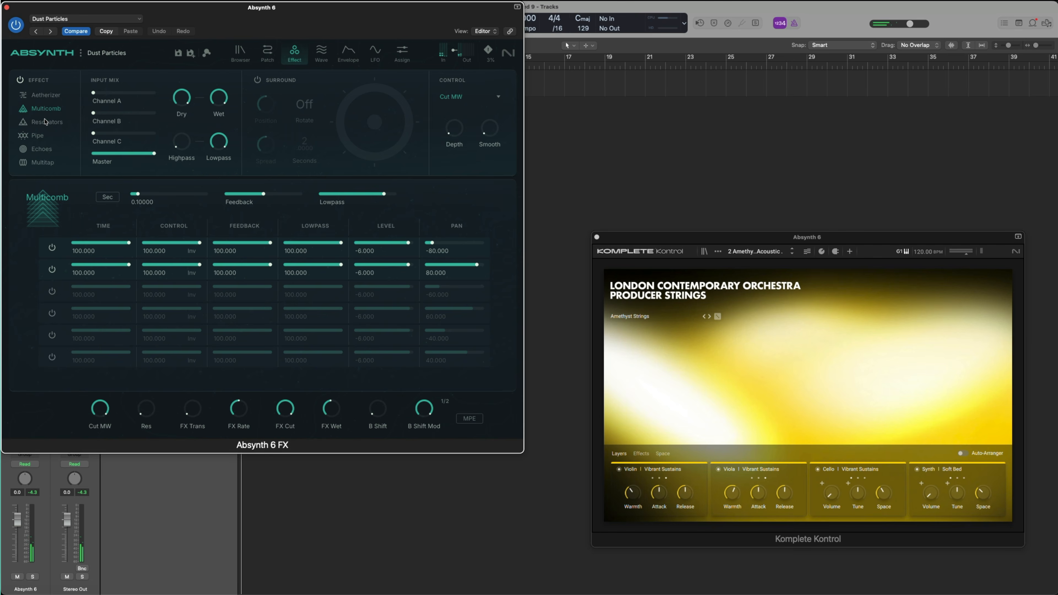
Step: Switch the effect to Echoes with a delay time of 0.68945 seconds, enable the second and third echoes, and adjust the second echo's time
click(39, 151)
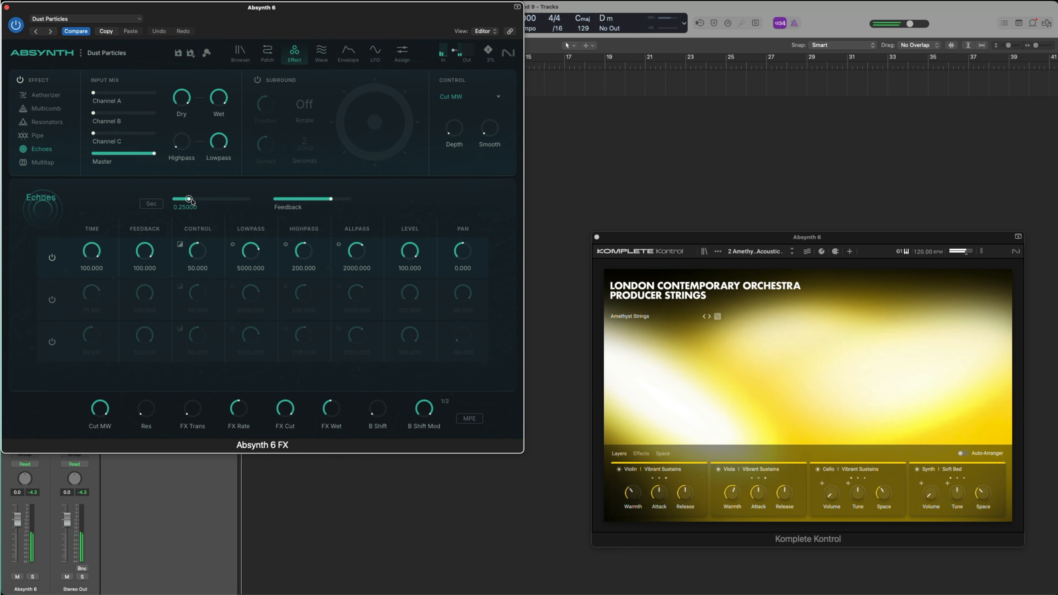
drag(192, 202, 246, 202)
click(51, 299)
click(52, 342)
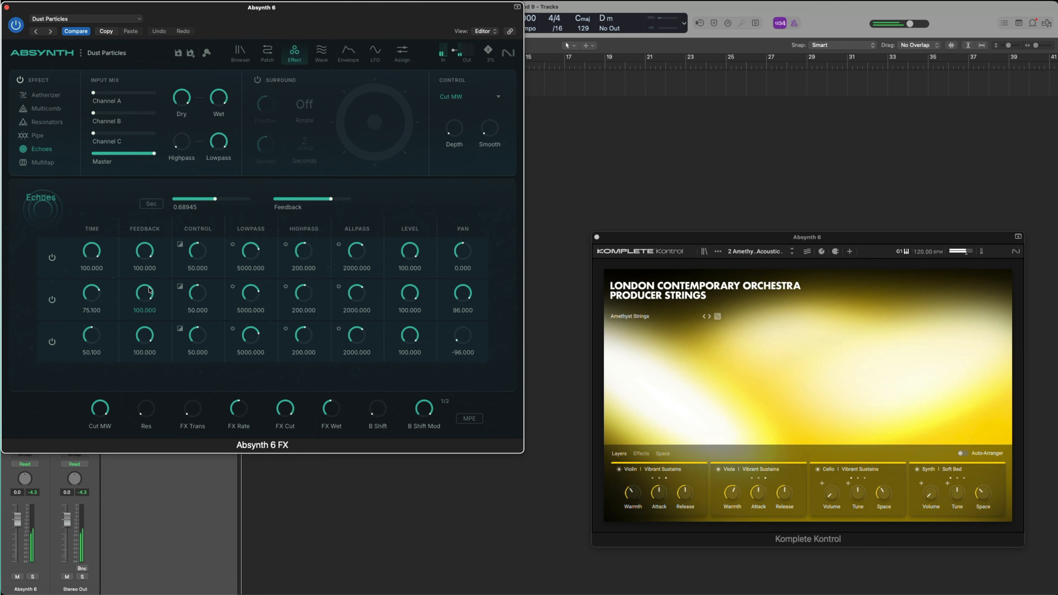
drag(97, 296, 101, 283)
Step: Add a new envelope for the effect module's Effect Master Time parameter
click(348, 53)
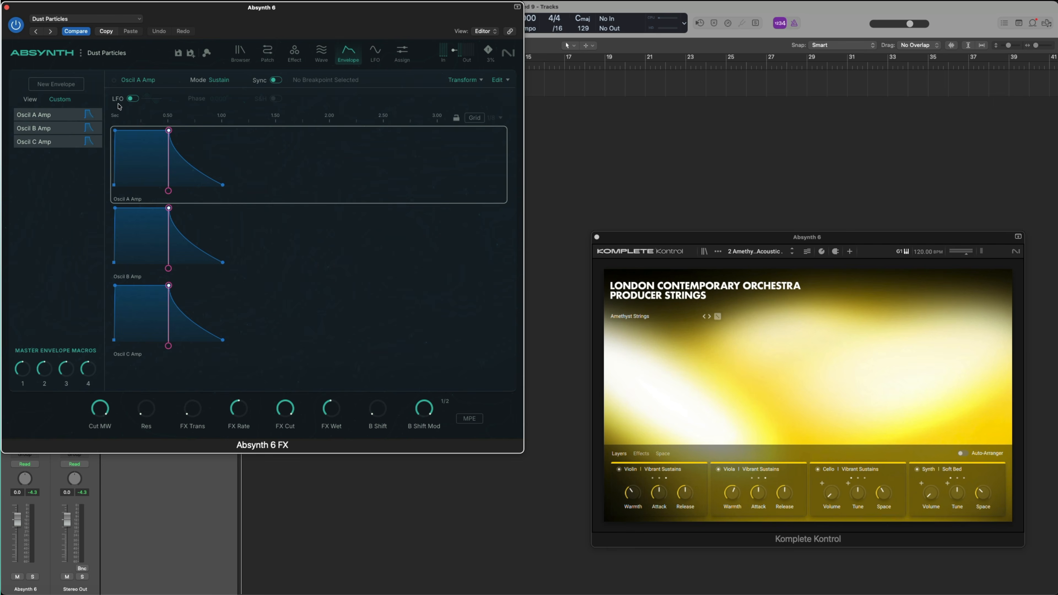
click(56, 84)
click(228, 189)
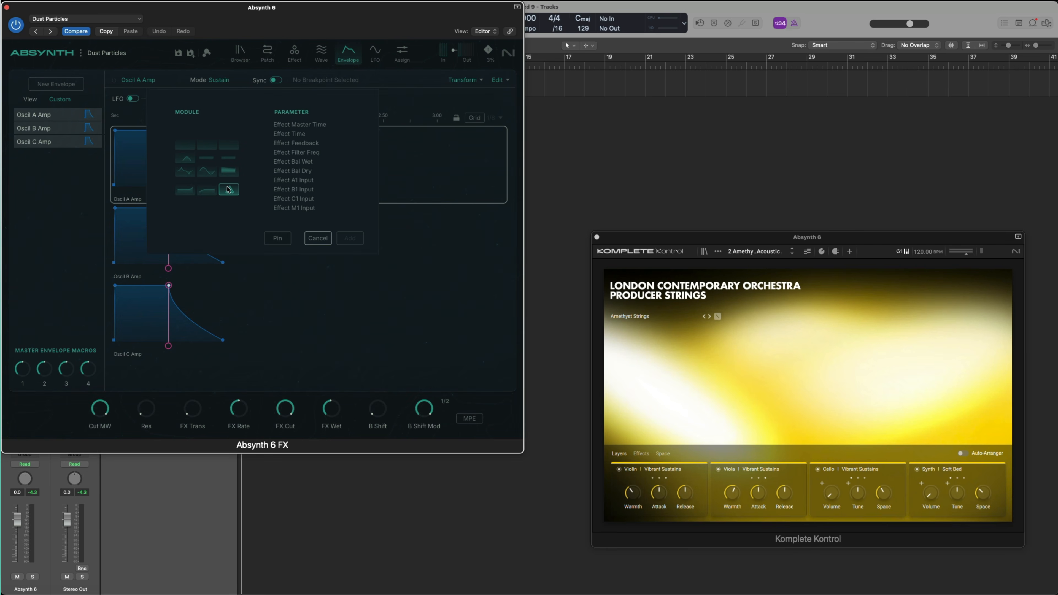
click(359, 239)
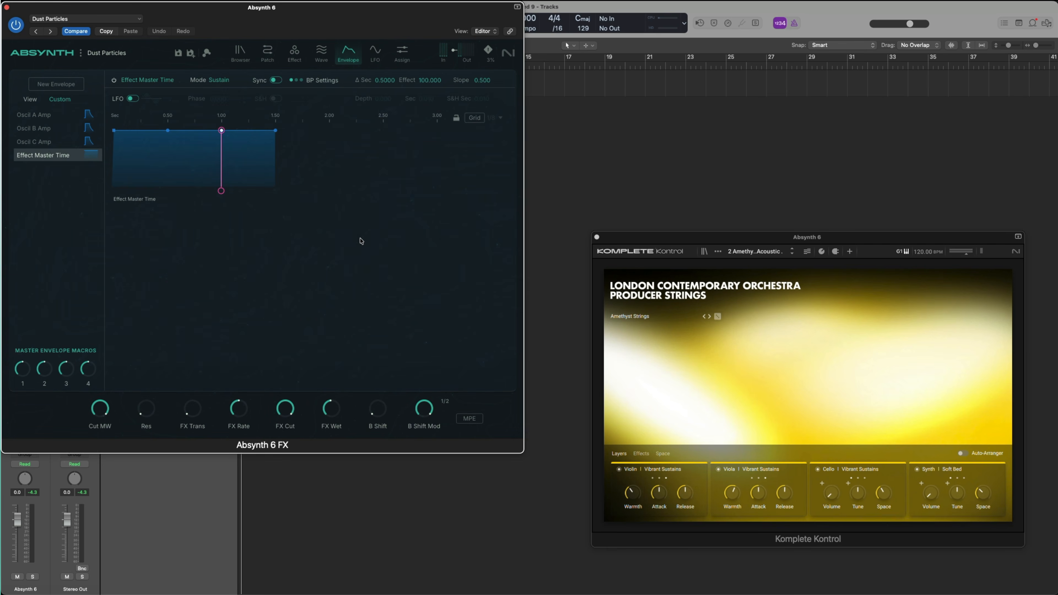
Step: Extend the channel volume modulation of LFO 1 and LFO 2 to channels A, B and C
click(375, 52)
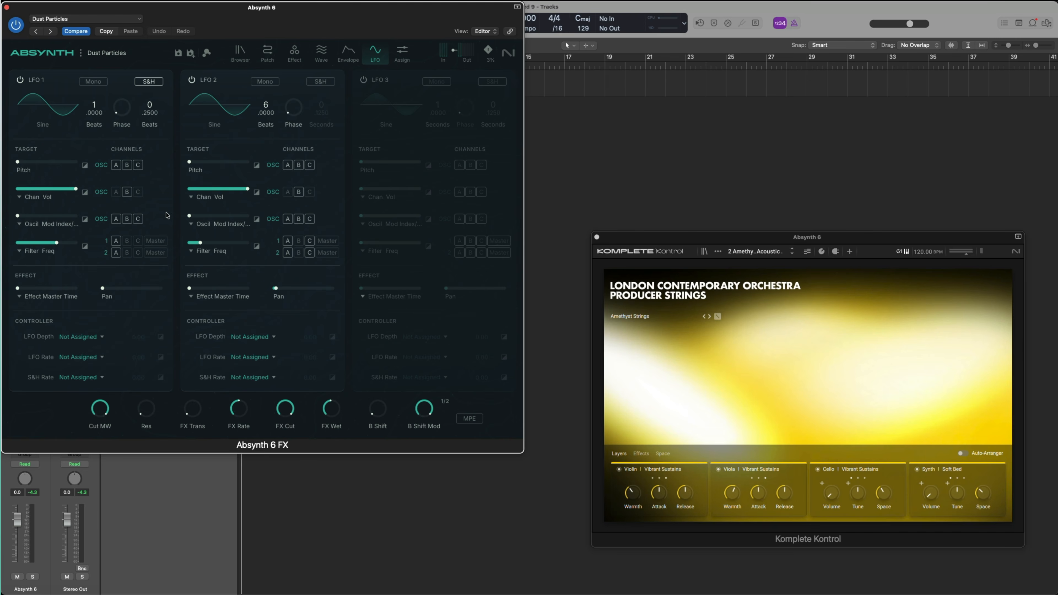
click(115, 192)
click(138, 192)
click(288, 191)
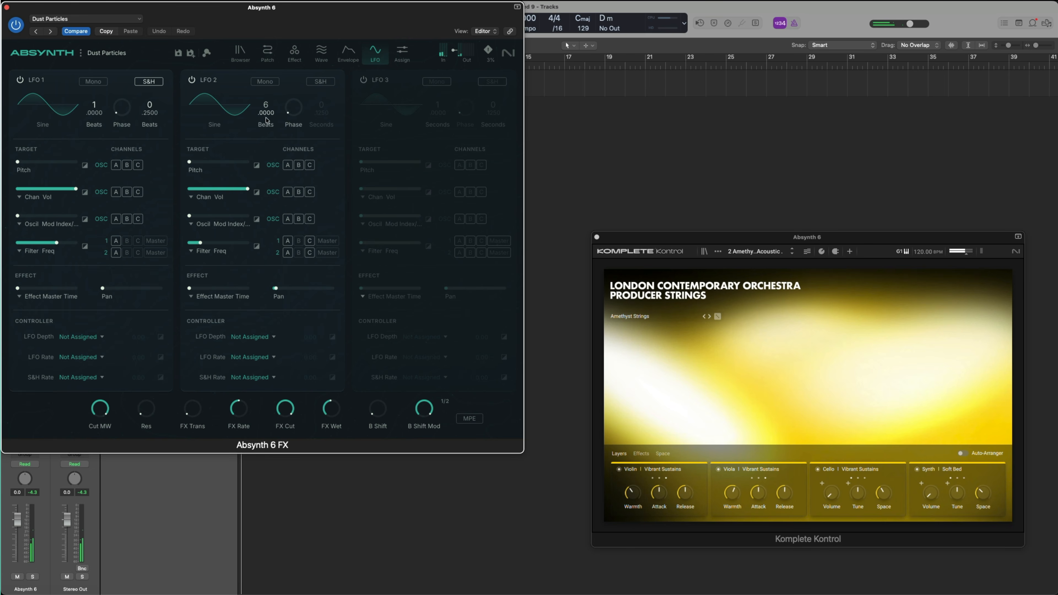
Step: Set LFO 2's rate to 0.8791 beats and choose a Morph waveform for LFO 1
drag(266, 107, 267, 140)
click(42, 125)
click(92, 158)
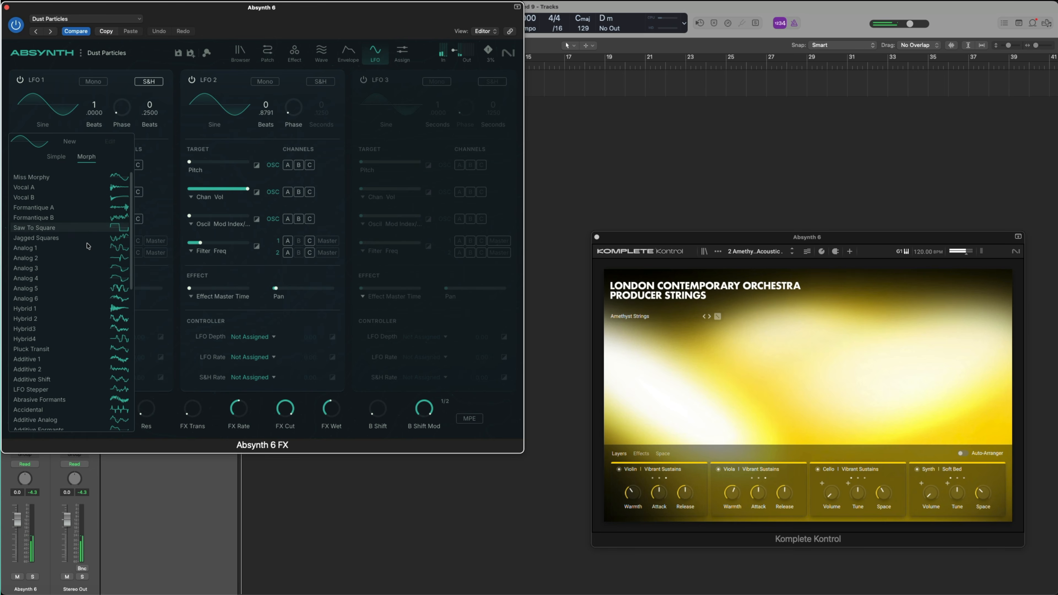
click(95, 216)
click(61, 92)
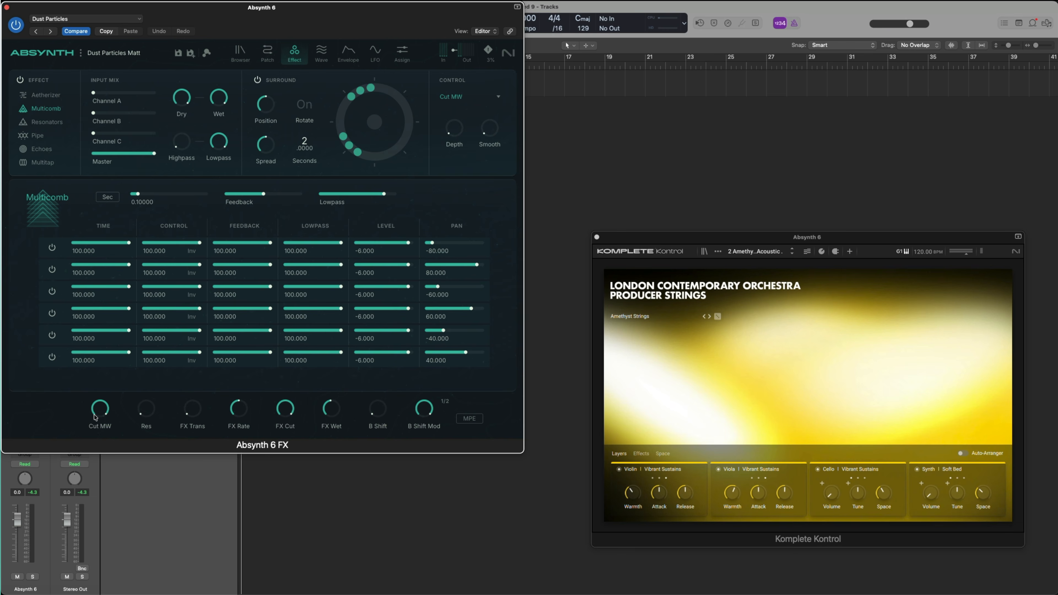
Step: Vary the Cut MW macro to hear its effect, and return to the preset browser
drag(95, 418, 127, 370)
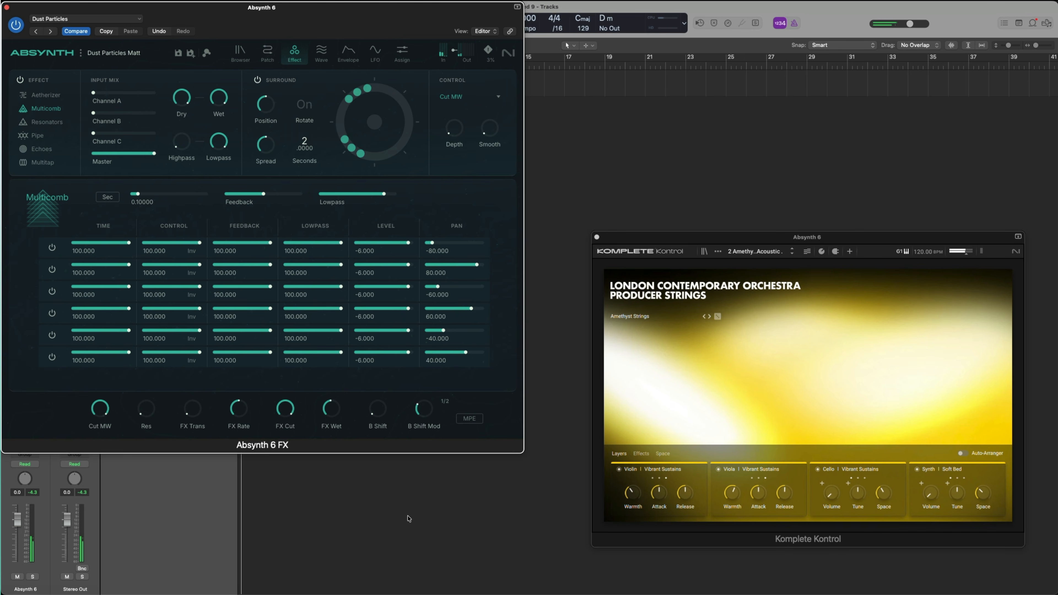
click(245, 52)
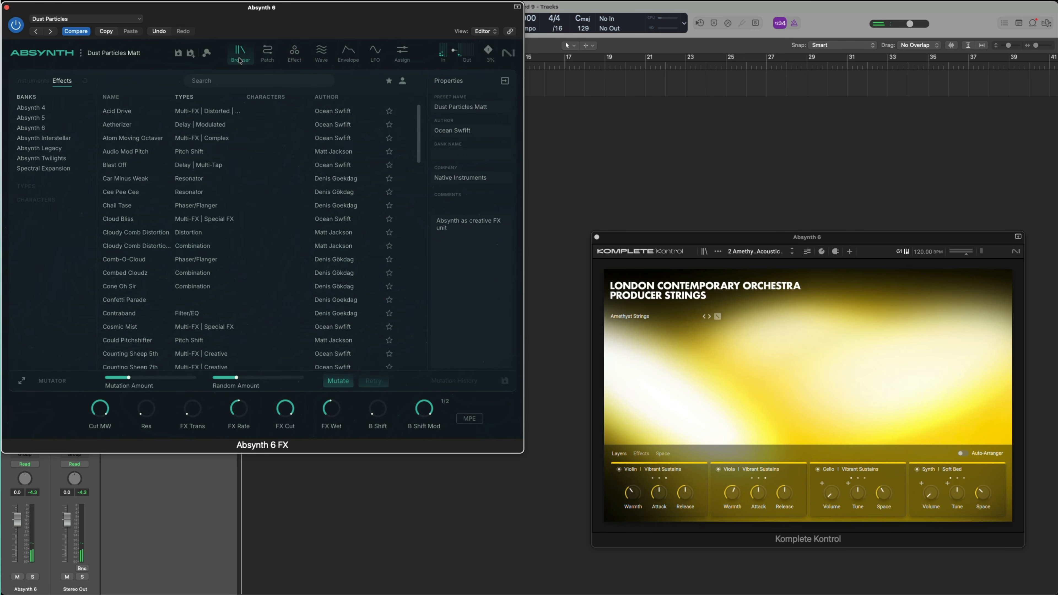
Step: Expand the mutator, mutate the Dust Particles Matt preset twice, and mutate it again with a higher Mutation Amount
click(22, 381)
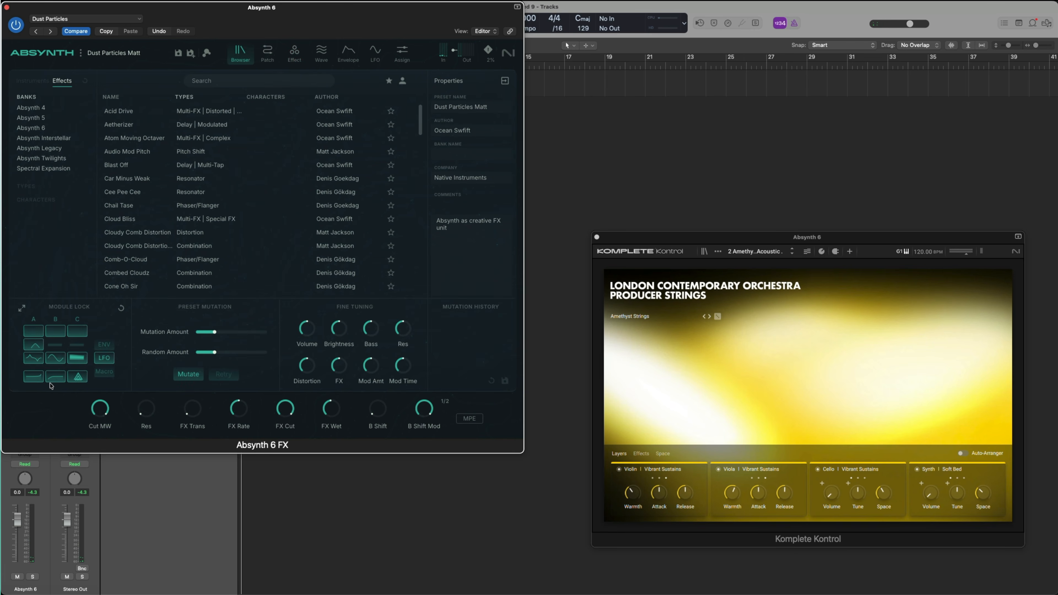
click(188, 375)
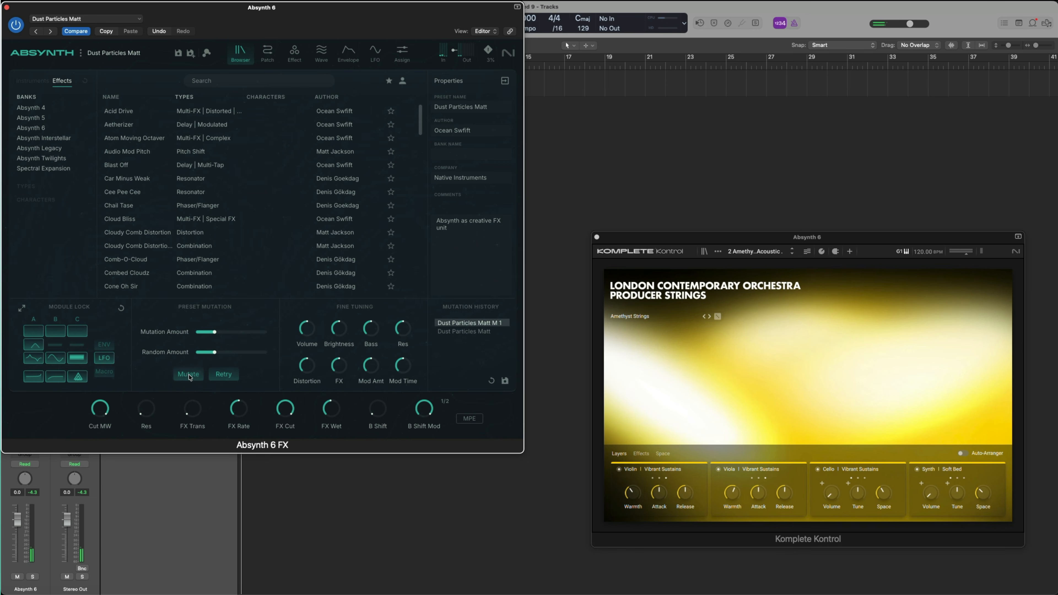
click(188, 374)
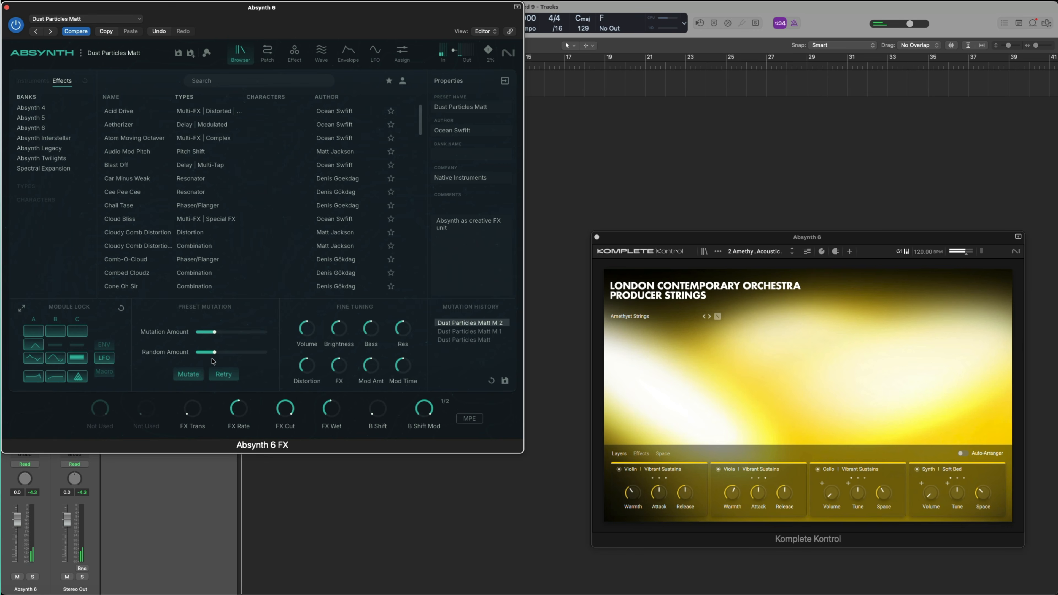
drag(215, 333, 272, 339)
scroll(273, 264, down, 10)
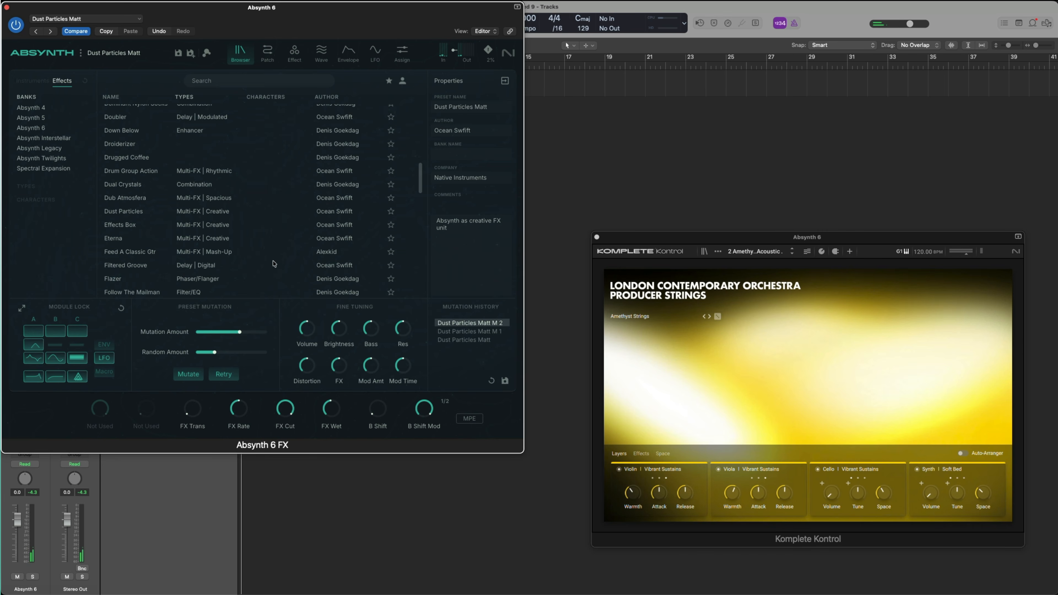
click(192, 375)
Step: Load the Eterna effect preset and mutate it
click(185, 243)
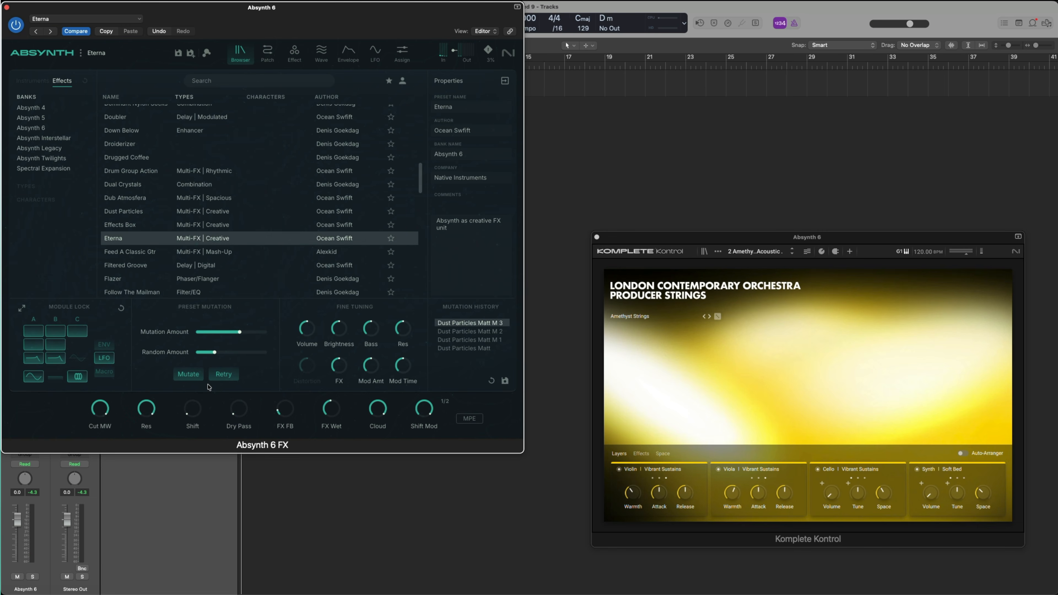
click(192, 380)
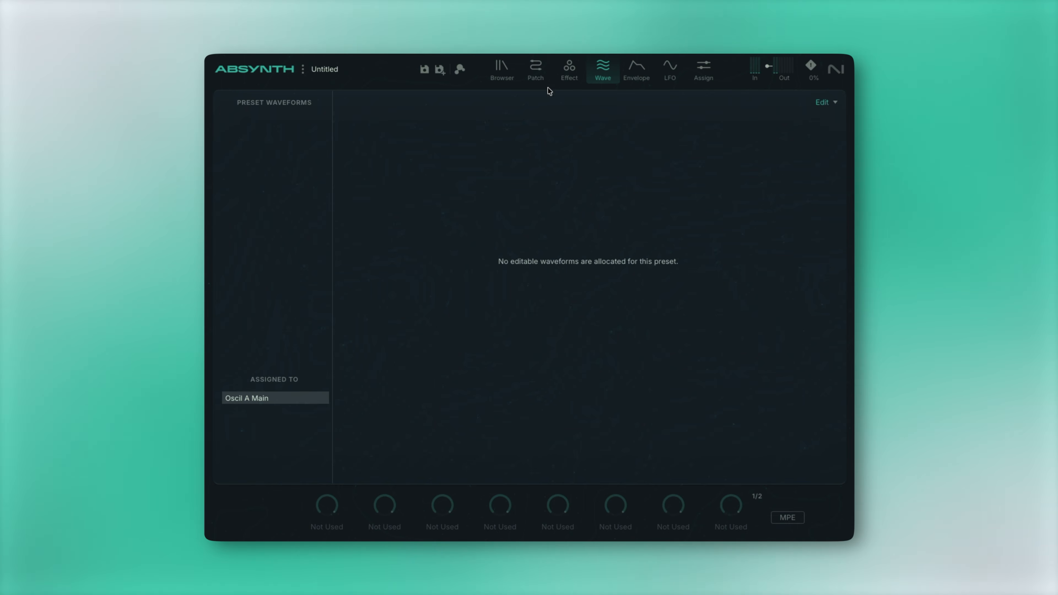
Step: Create a new editable waveform from the Sine wave of channel A's oscillator
click(539, 77)
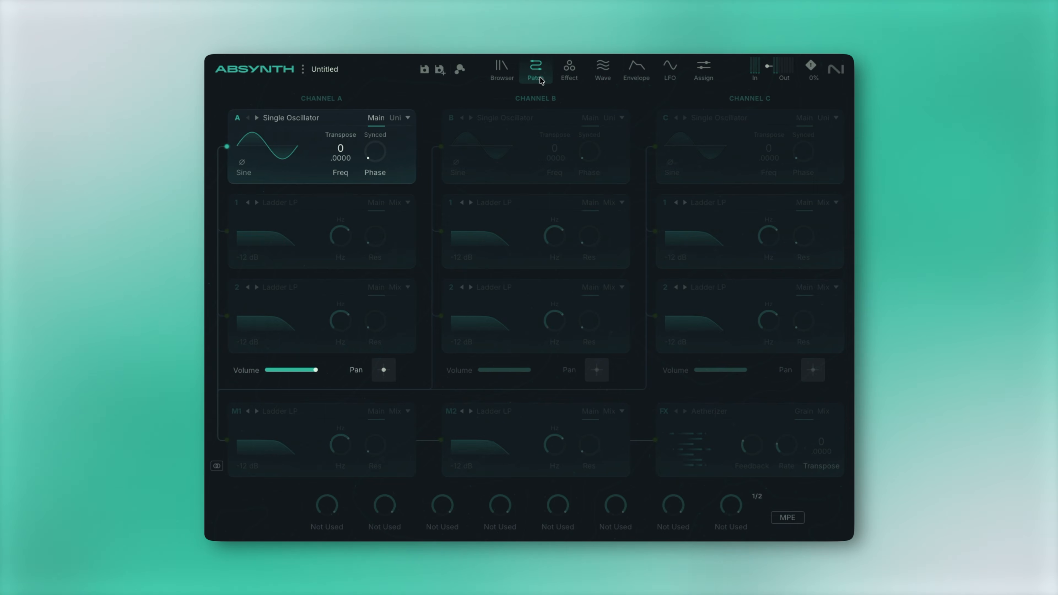
click(246, 174)
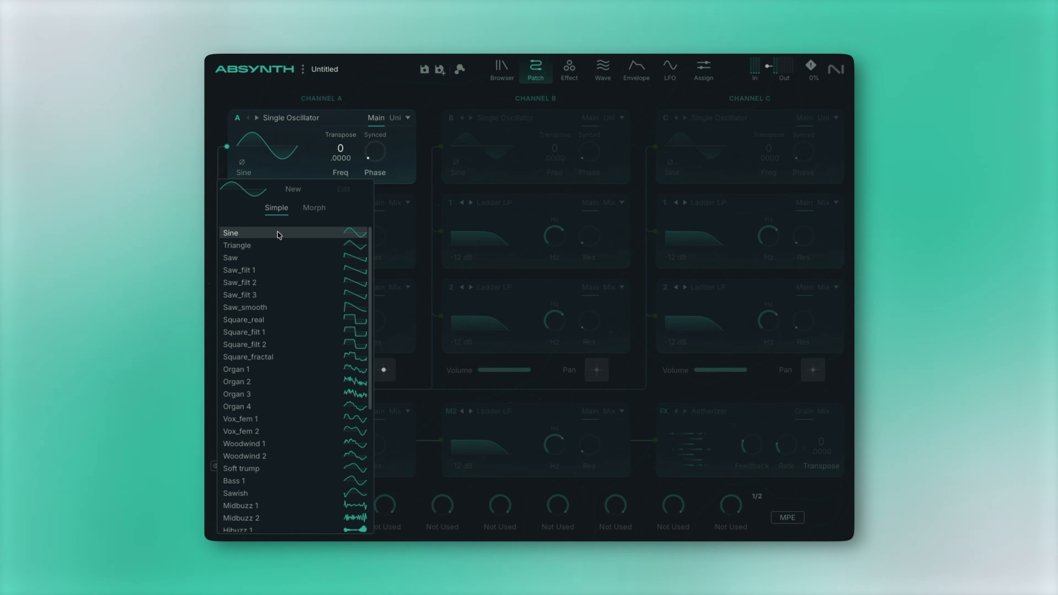
click(290, 191)
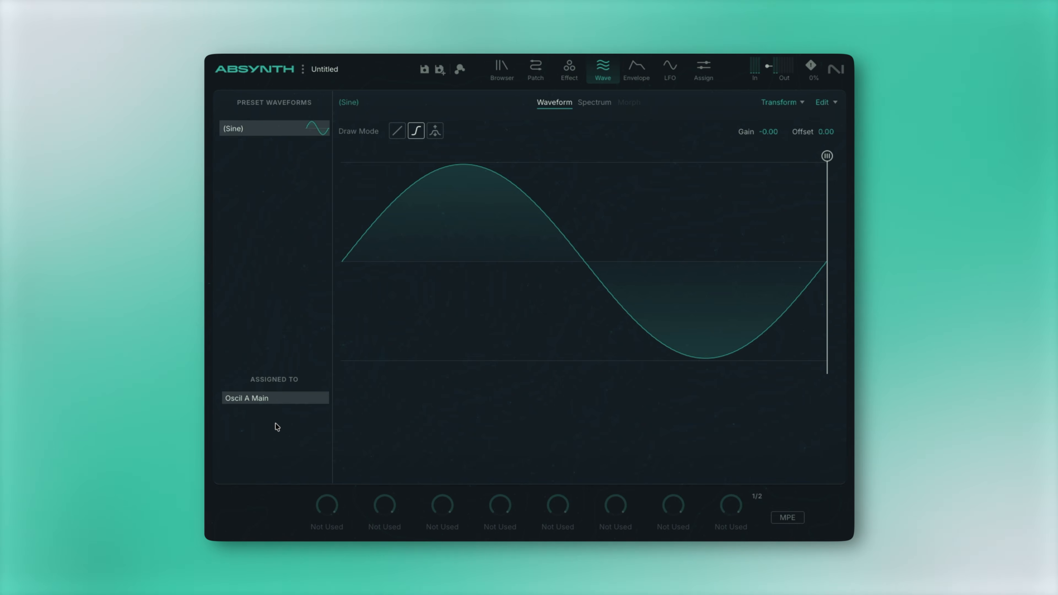
Step: Choose the Miss Morphy morph waveform for channel A's oscillator and create a new editable waveform from it
click(537, 71)
click(250, 179)
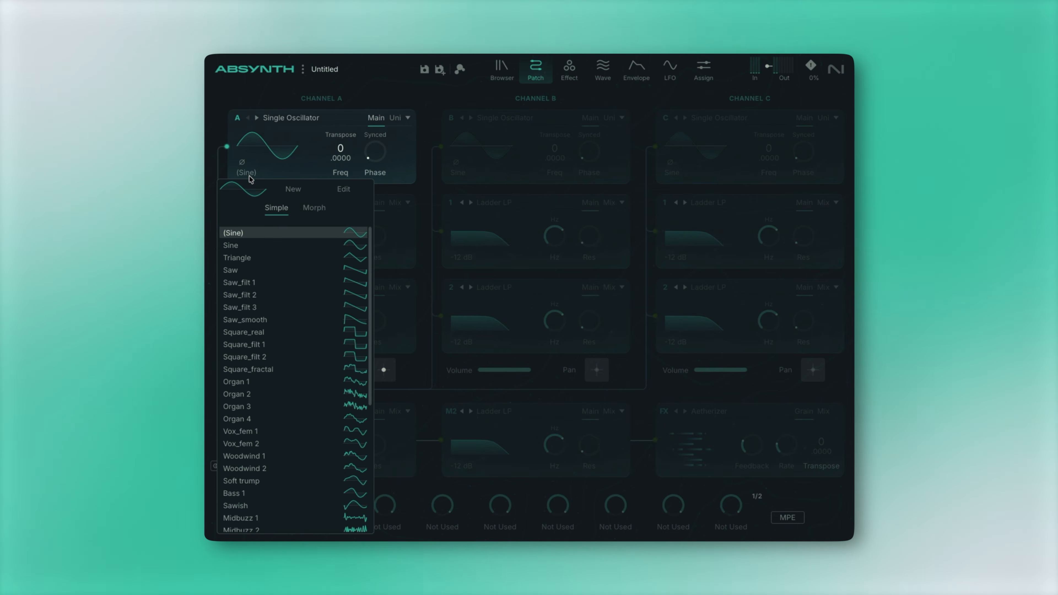
click(312, 208)
click(285, 236)
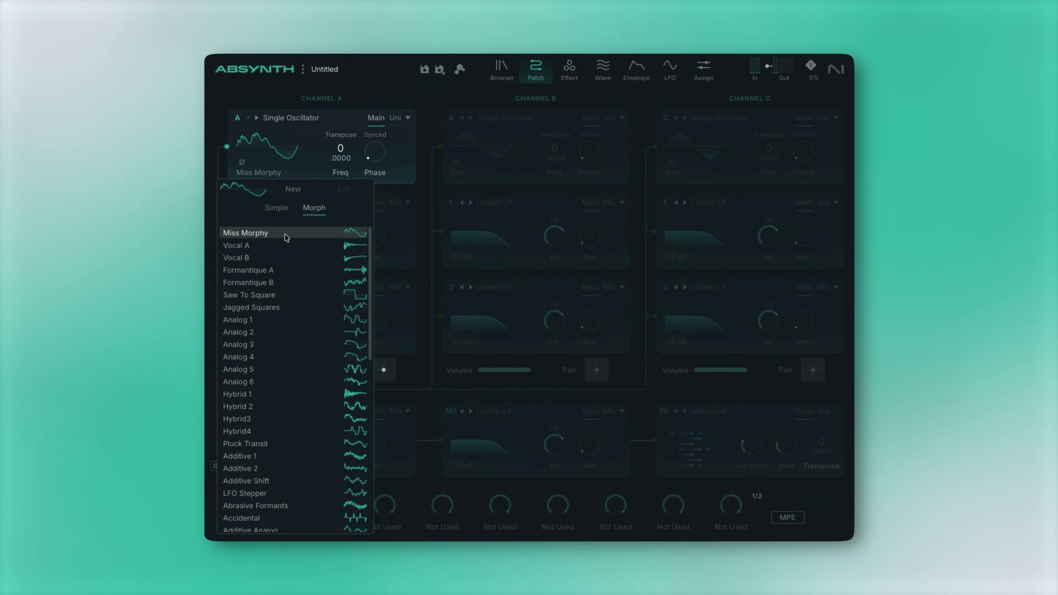
click(287, 190)
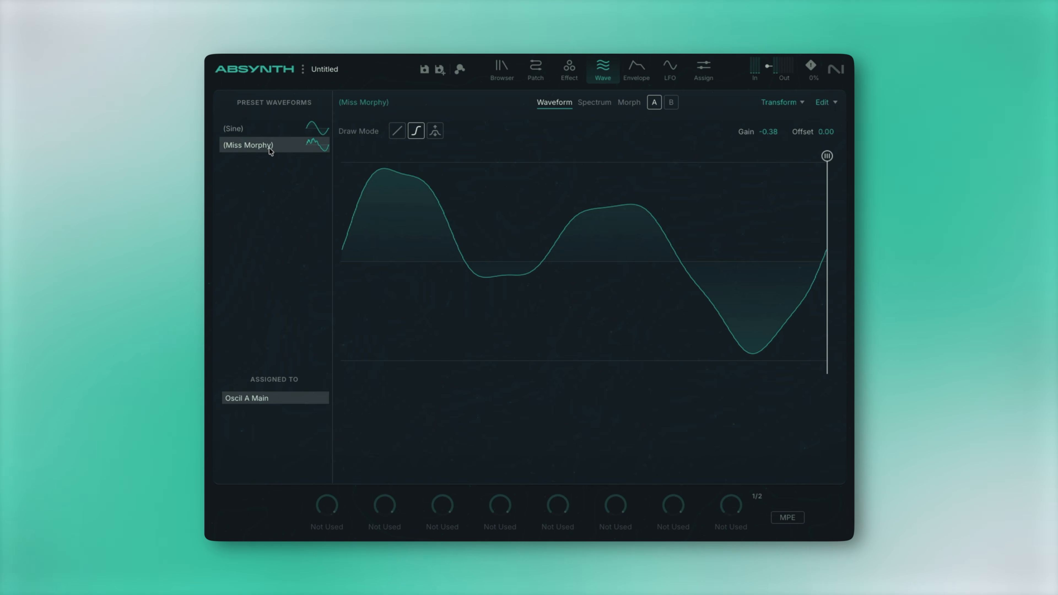
Step: Compare the editable Sine and Miss Morphy waveforms in the spectrum view, and inspect Miss Morphy's morph view
click(268, 128)
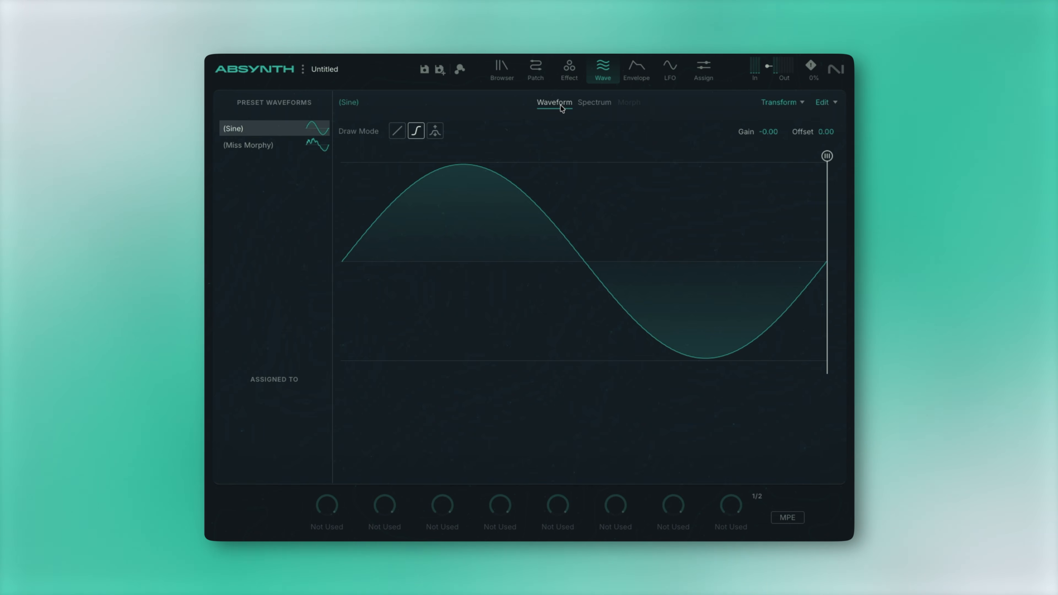
click(600, 109)
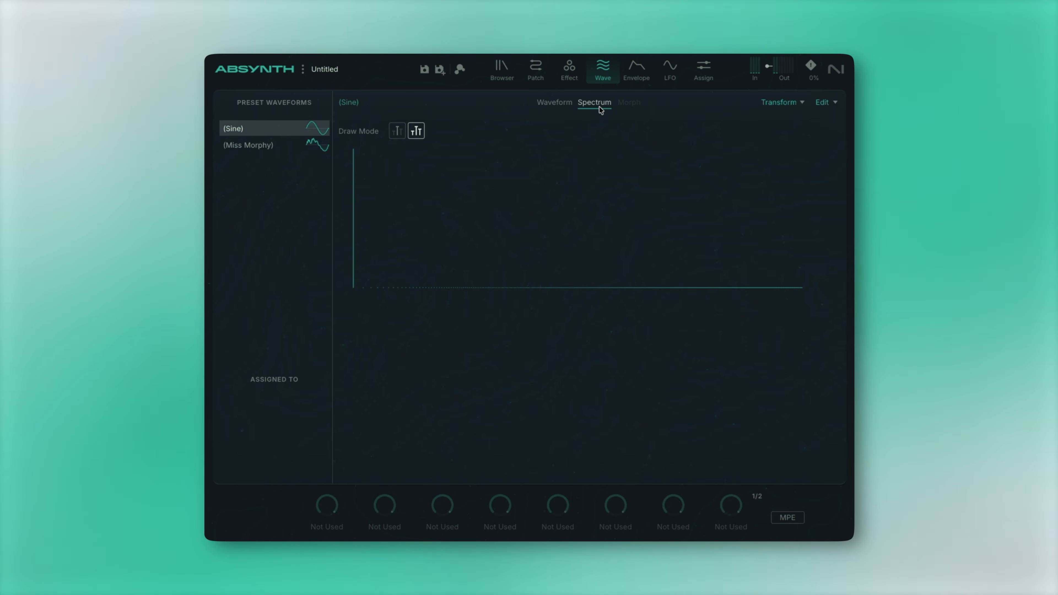
click(278, 146)
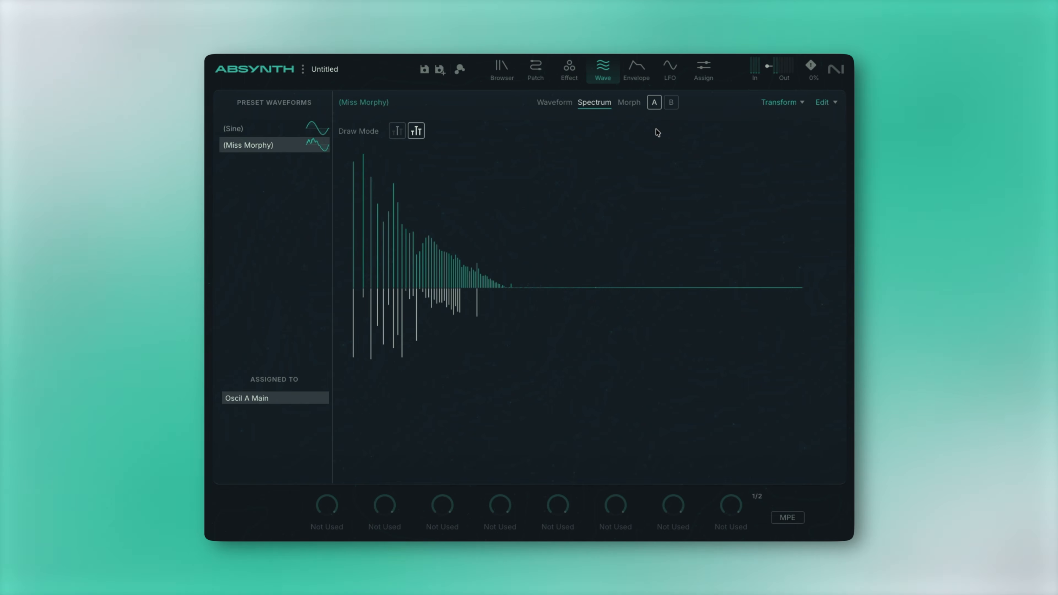
click(631, 104)
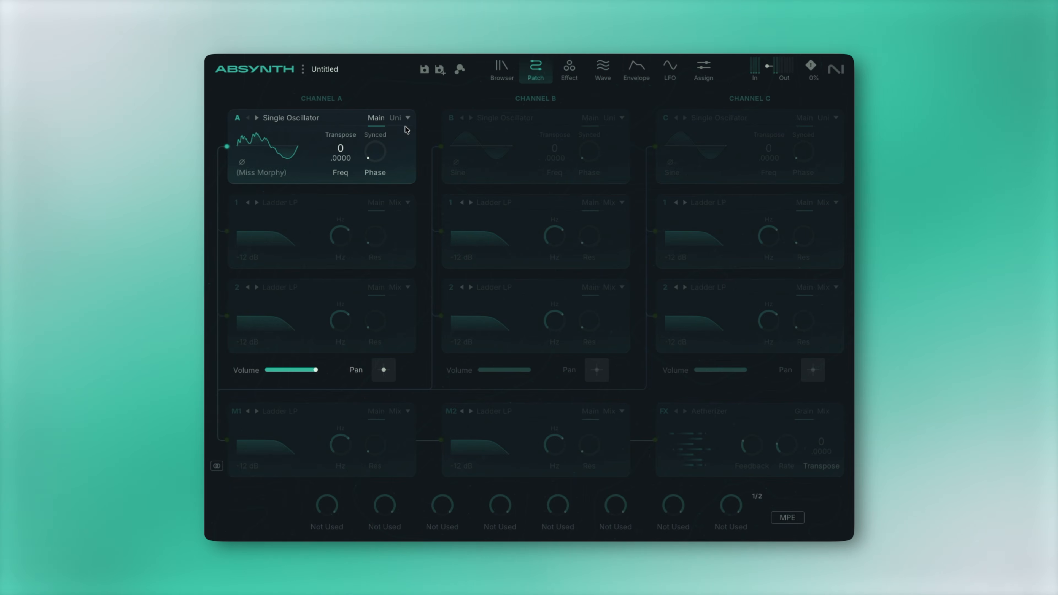
Step: Assign the editable (Sine) waveform to channel A's oscillator and show it in the wave editor
click(285, 171)
click(285, 205)
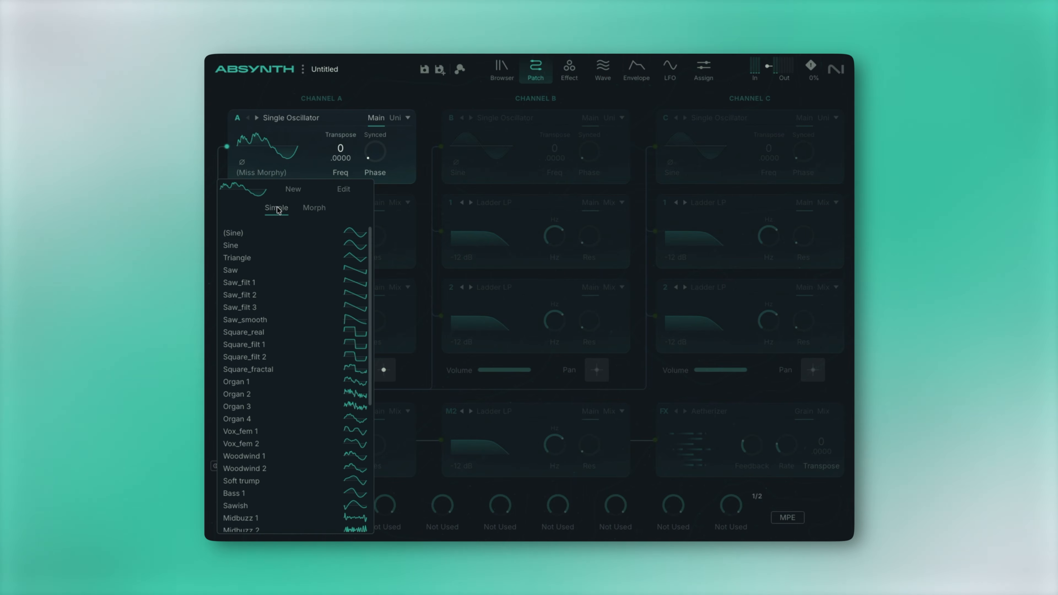
click(289, 234)
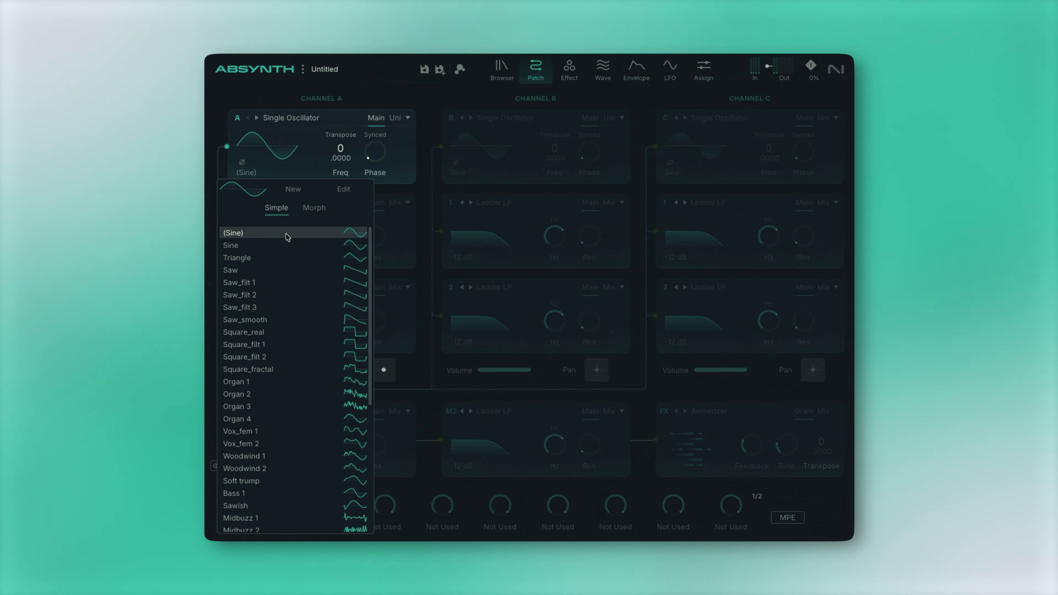
click(600, 69)
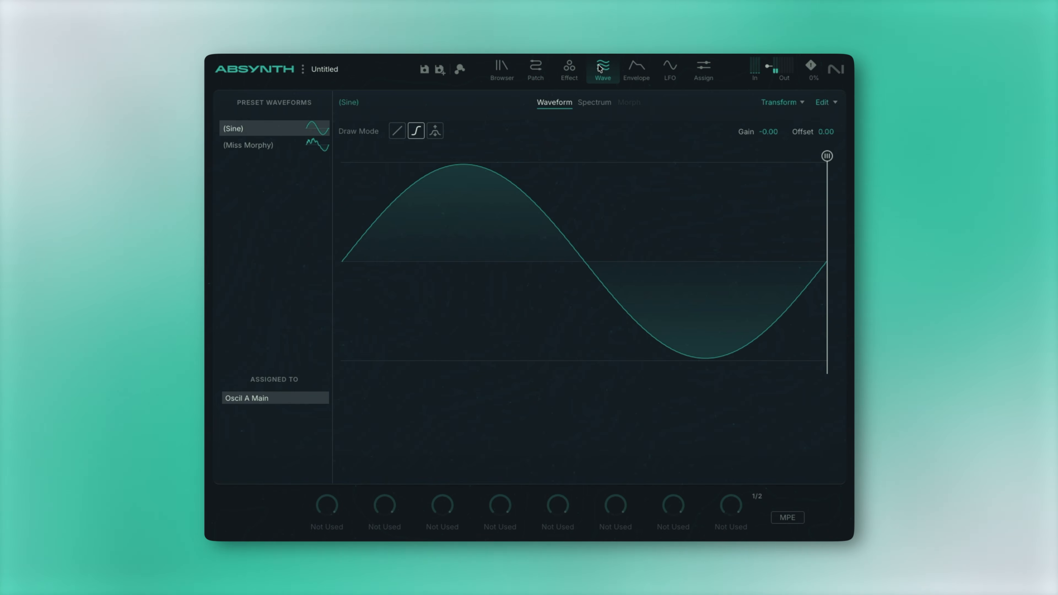
Step: Switch to the straight-line draw mode, move the marker to the waveform's midpoint, and initialize the waveform
click(402, 133)
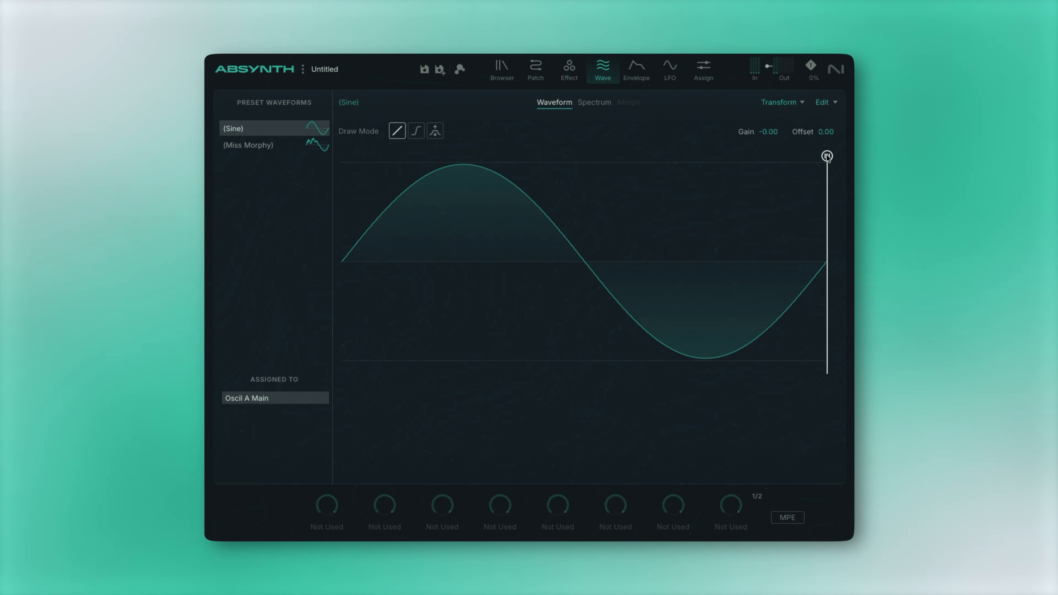
drag(827, 157, 585, 157)
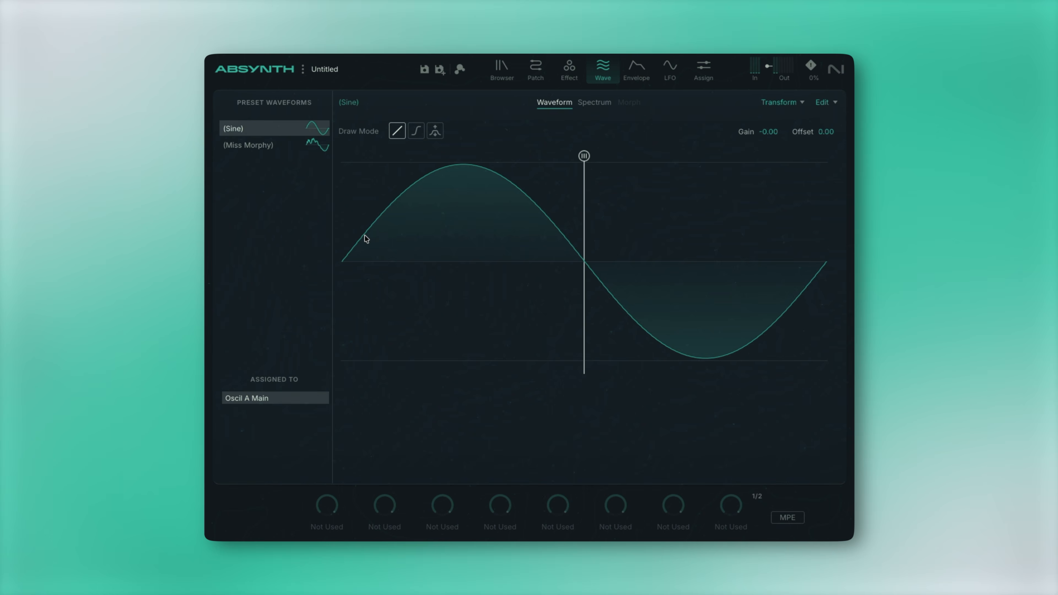
click(803, 103)
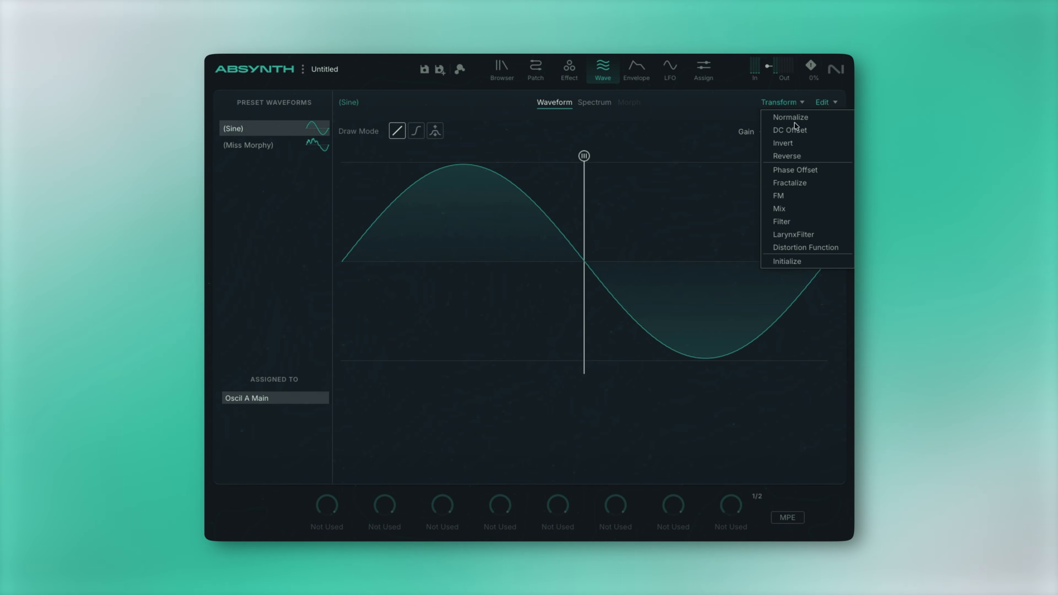
click(808, 259)
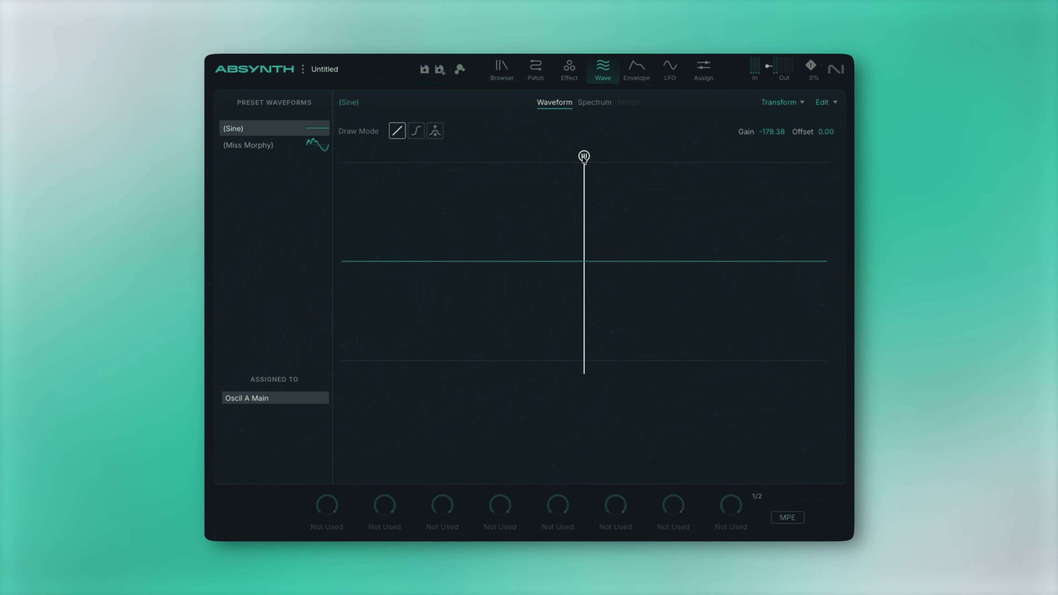
Step: Draw a falling sawtooth with straight lines, from maximum at the waveform's start to minimum at its end
drag(579, 159, 577, 160)
drag(347, 261, 333, 154)
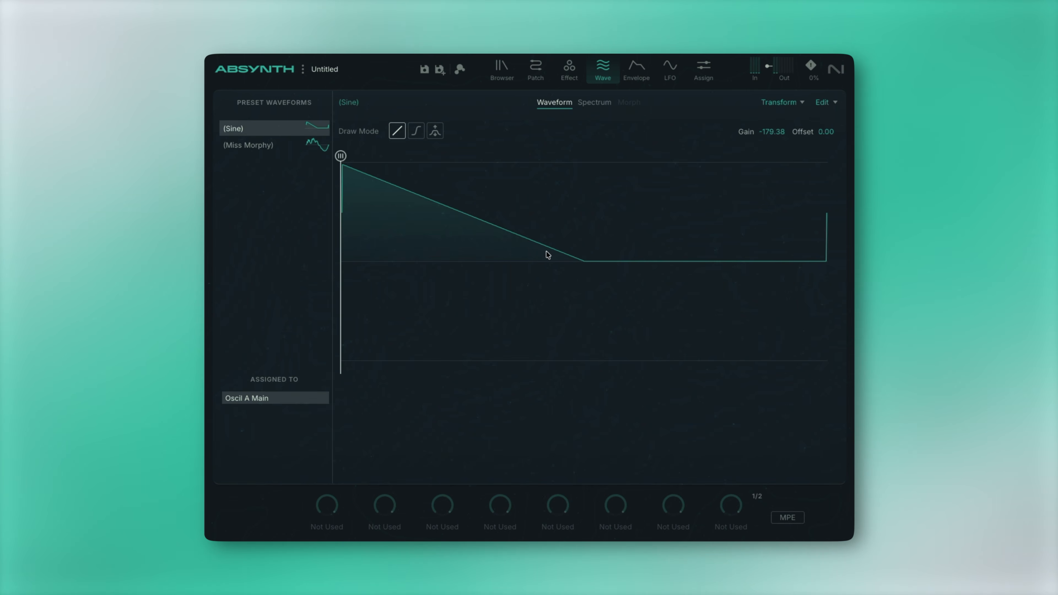
drag(341, 189, 577, 189)
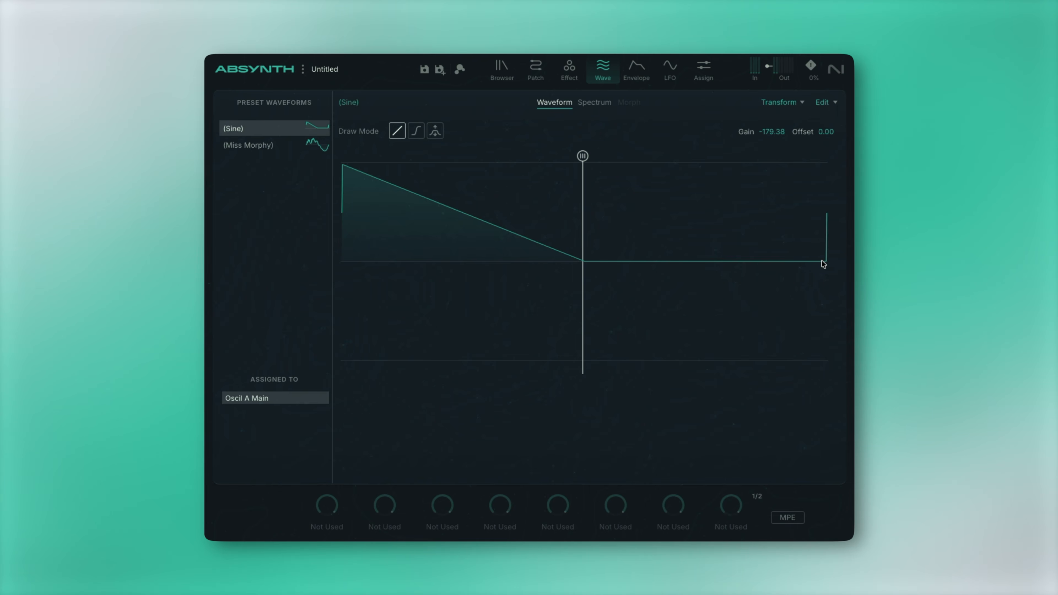
drag(823, 261, 847, 359)
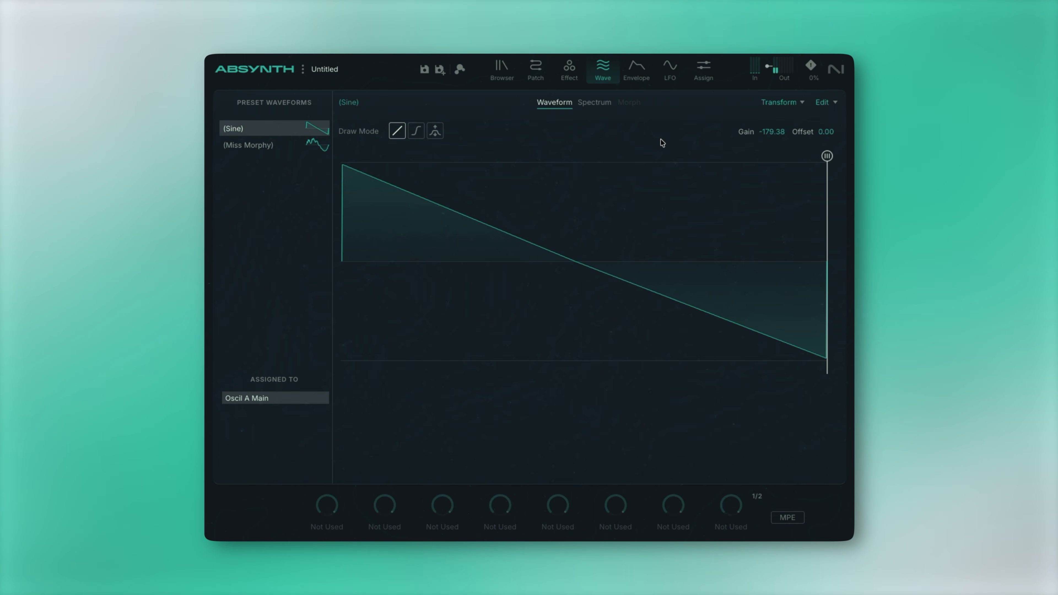
Step: Reinitialize the waveform and draw two descending S-curves, from maximum at its start through zero near the middle to minimum at its end
click(800, 107)
click(795, 260)
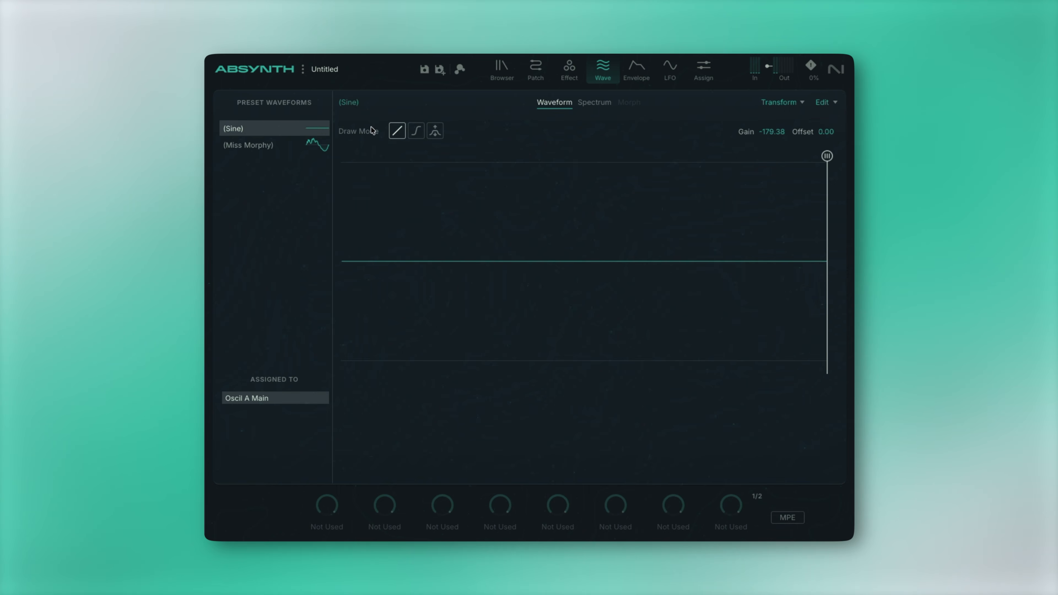
click(416, 133)
mouse_move(828, 175)
mouse_down()
mouse_move(612, 172)
mouse_move(570, 190)
mouse_up()
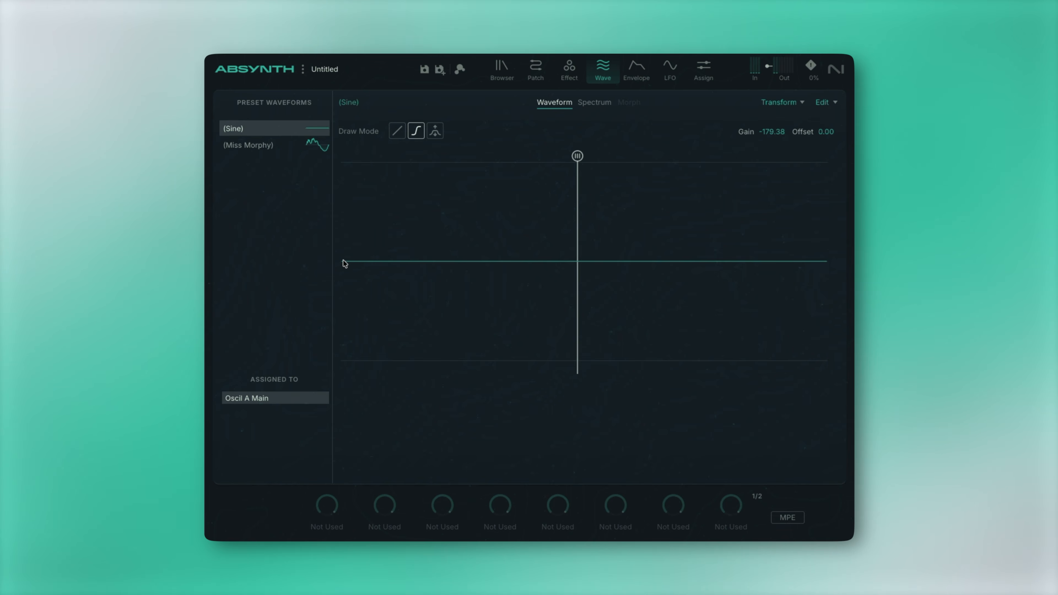
mouse_move(345, 262)
mouse_down()
mouse_move(340, 165)
mouse_move(566, 188)
mouse_up()
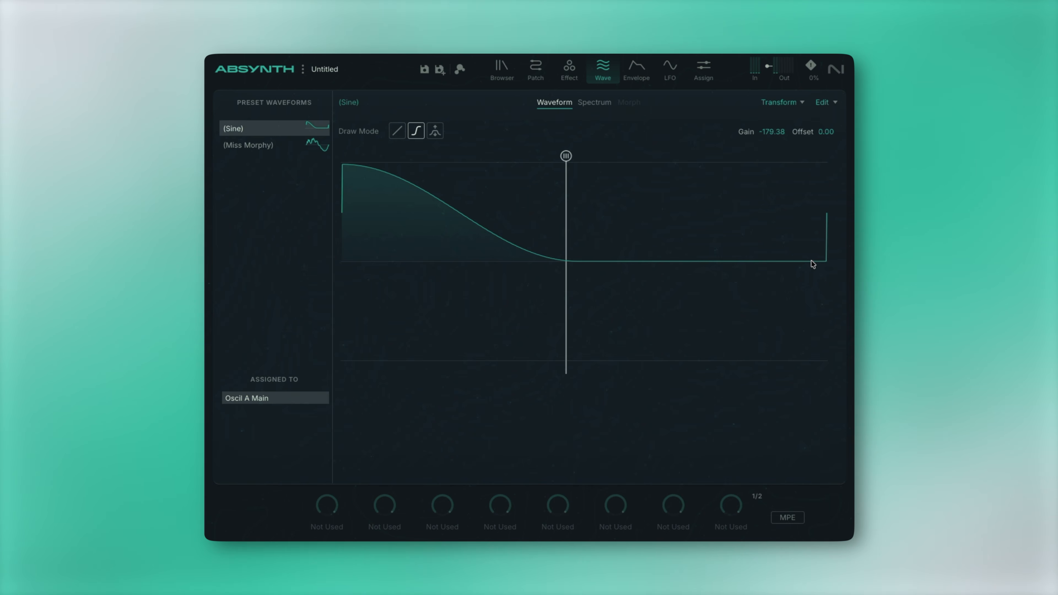
mouse_move(725, 265)
mouse_down()
mouse_move(656, 293)
mouse_move(756, 305)
mouse_move(687, 272)
mouse_move(799, 327)
mouse_move(768, 336)
mouse_move(629, 308)
mouse_move(827, 357)
mouse_up()
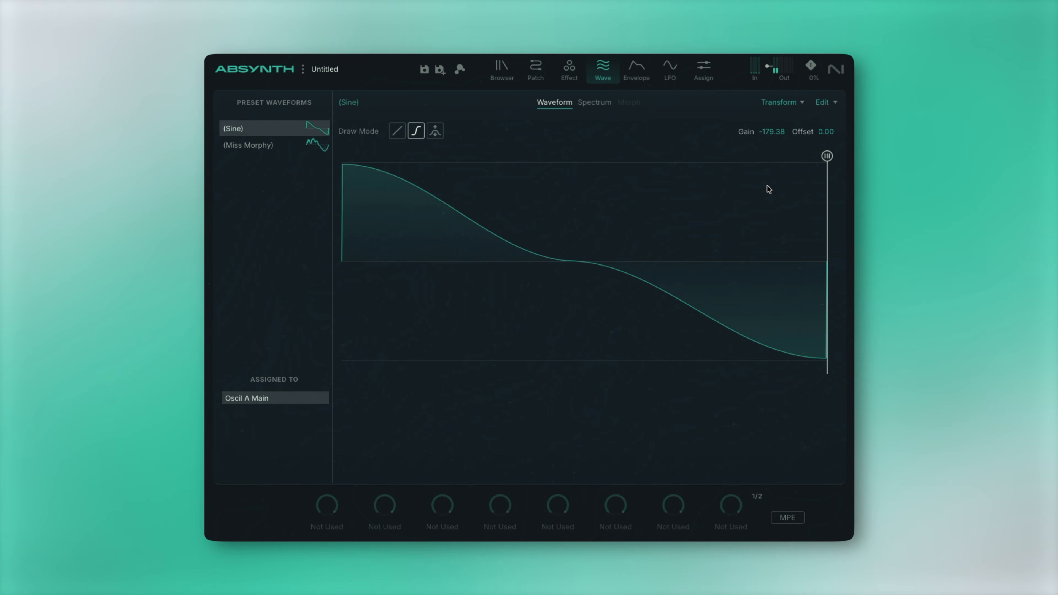
Step: Reinitialize the waveform and use the two-marker draw mode to shape a smooth upward bump in its second half
click(783, 102)
click(802, 262)
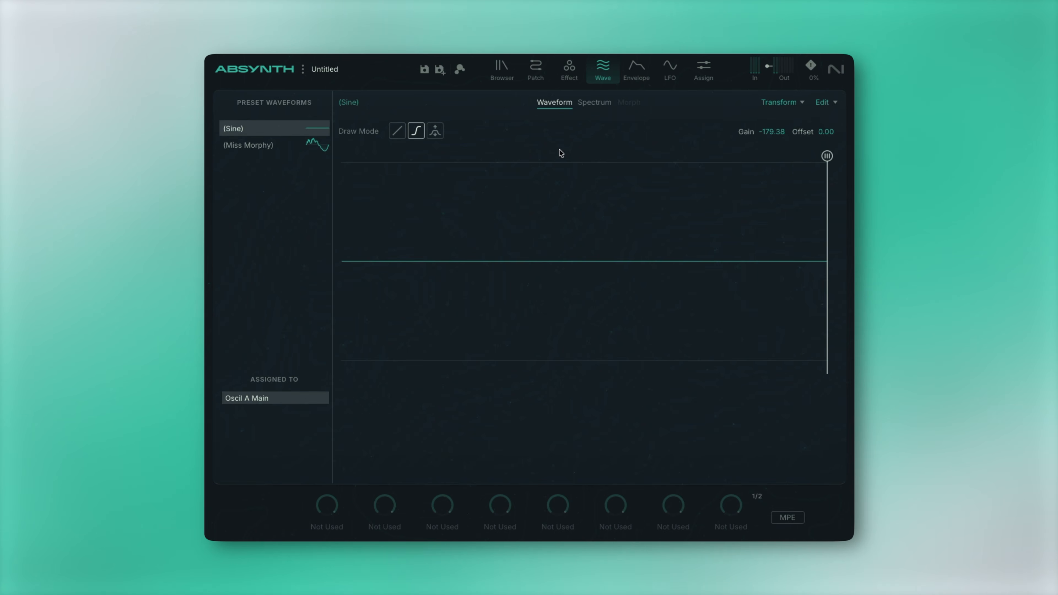
click(397, 131)
click(436, 131)
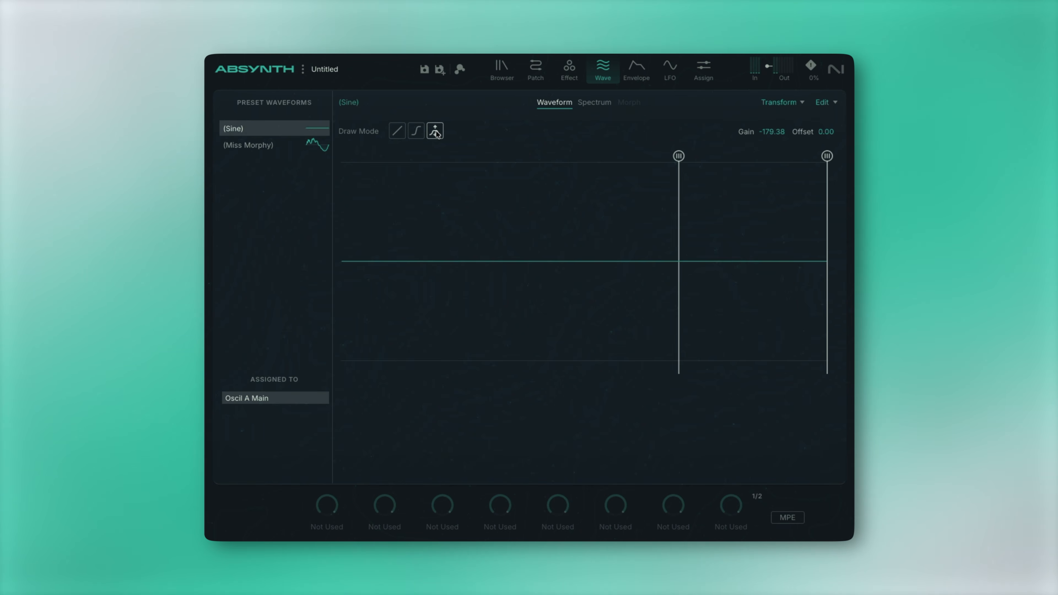
drag(679, 156, 566, 156)
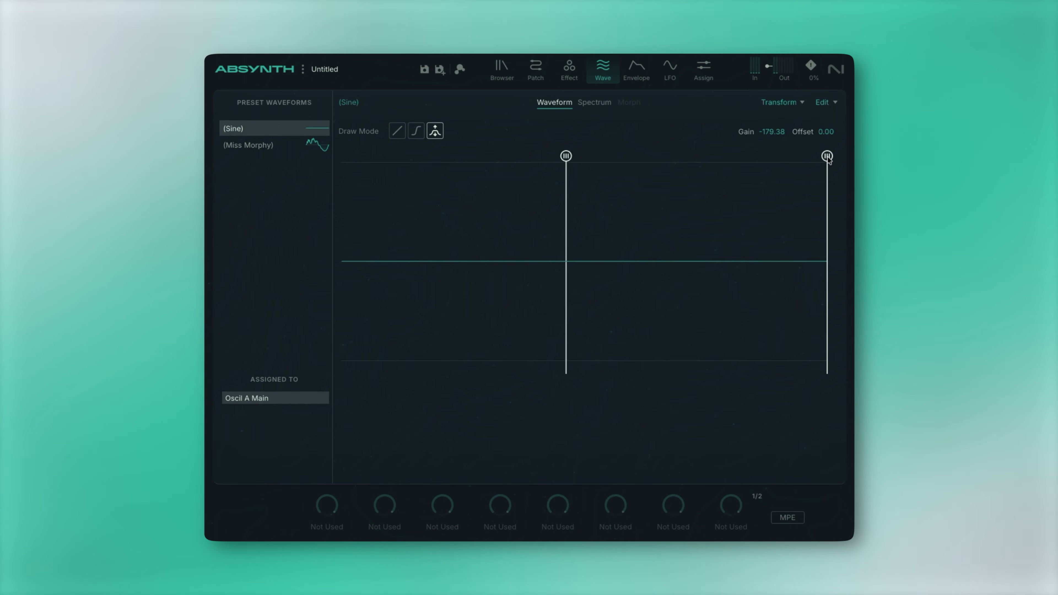
mouse_move(827, 157)
mouse_down()
mouse_move(693, 158)
mouse_move(758, 170)
mouse_up()
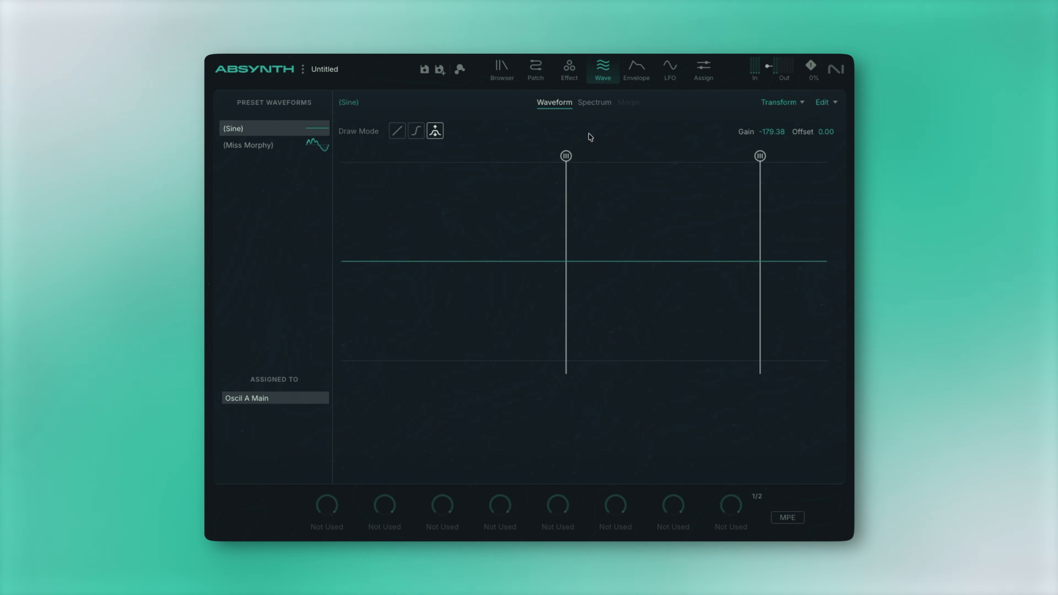
mouse_move(662, 260)
mouse_down()
mouse_move(679, 138)
mouse_move(675, 176)
mouse_move(673, 167)
mouse_up()
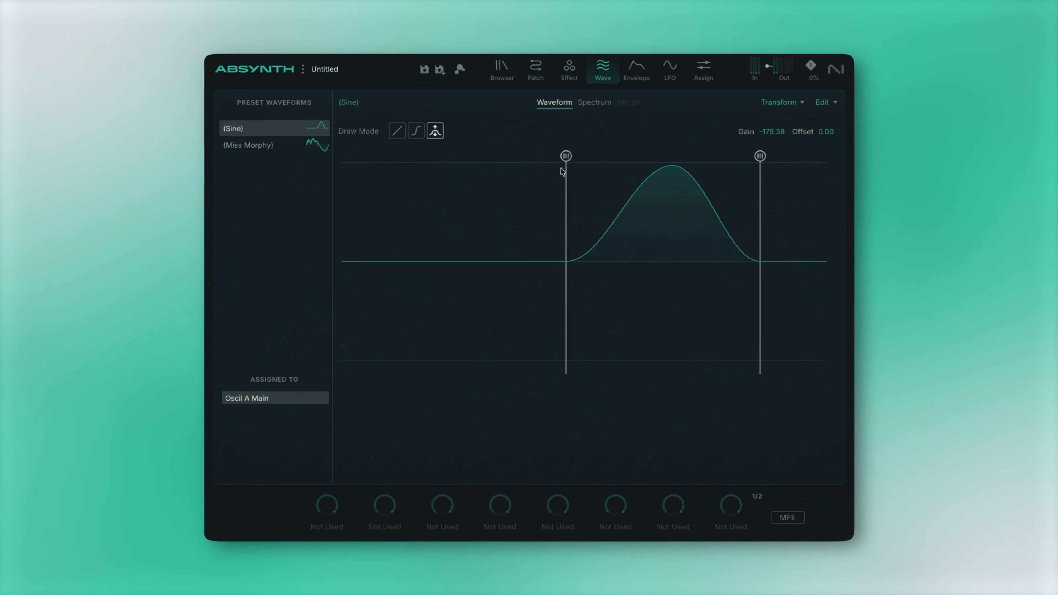
Step: Move the two markers to shape a deep narrow dip just before the existing bump and a raised peak ahead of that dip
drag(565, 168, 522, 165)
mouse_move(761, 156)
mouse_down()
mouse_move(629, 179)
mouse_move(590, 208)
mouse_up()
drag(560, 269, 558, 398)
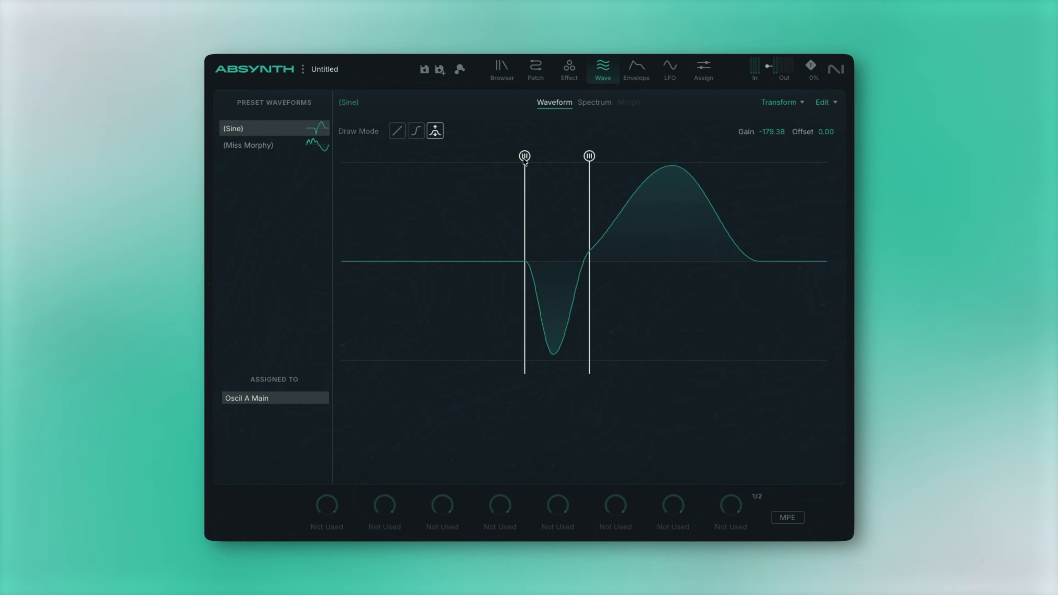
drag(524, 156, 445, 156)
mouse_move(474, 252)
mouse_down()
mouse_move(477, 152)
mouse_move(479, 165)
mouse_move(341, 158)
mouse_up()
Step: Shape a narrow dip at the waveform's very start and a small upward bump between it and the next peak
mouse_move(589, 158)
mouse_down()
mouse_move(392, 217)
mouse_move(358, 253)
mouse_up()
drag(360, 318, 360, 378)
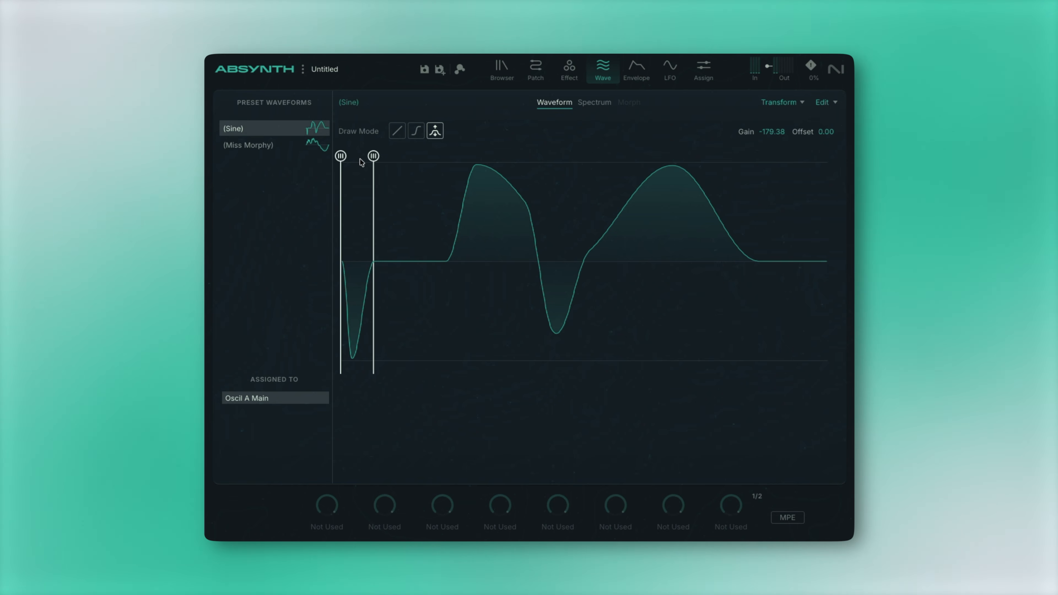
drag(361, 163, 450, 193)
drag(359, 166, 411, 175)
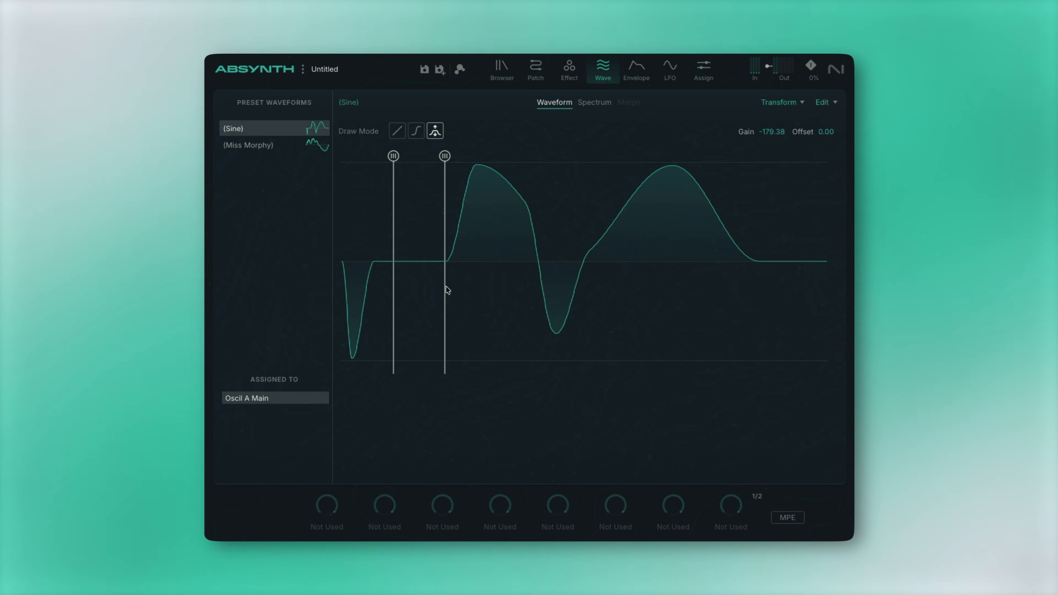
drag(416, 262, 434, 196)
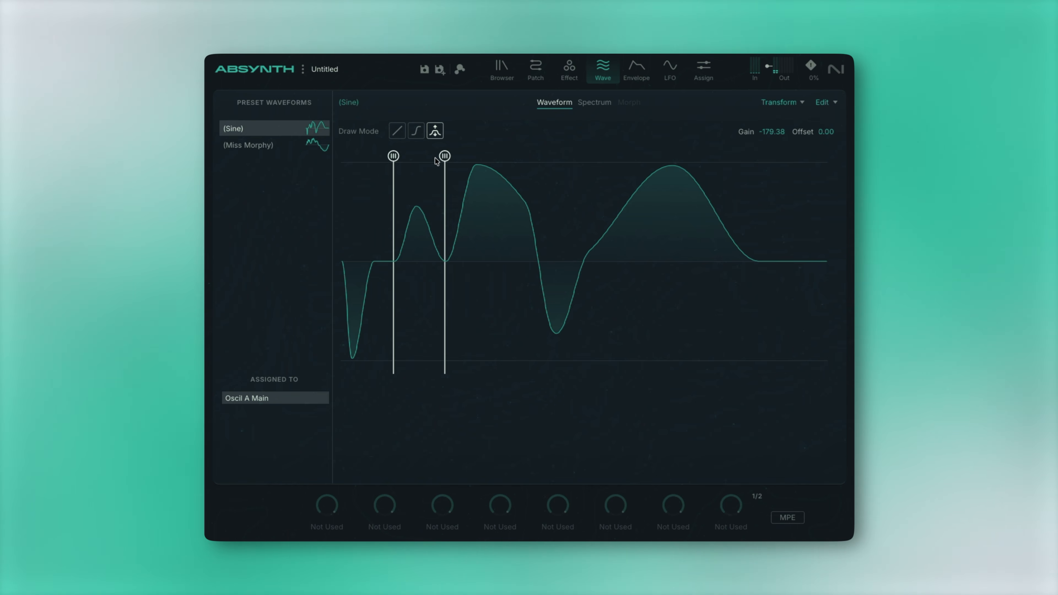
Step: Switch to the straight-line draw mode and draw a falling line from near the end of the last bump to the waveform's end
click(397, 131)
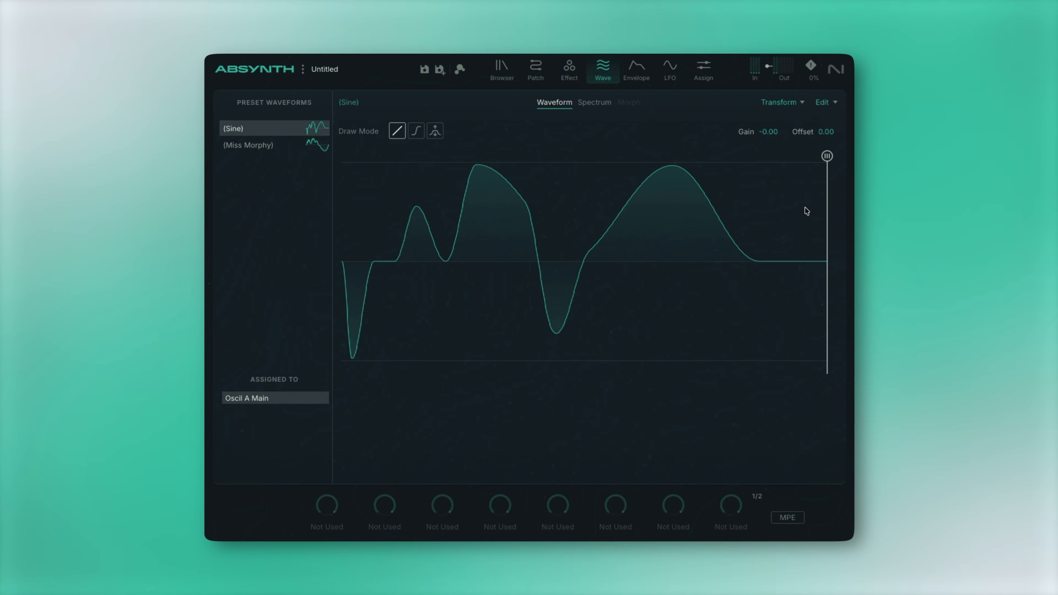
drag(827, 157, 750, 156)
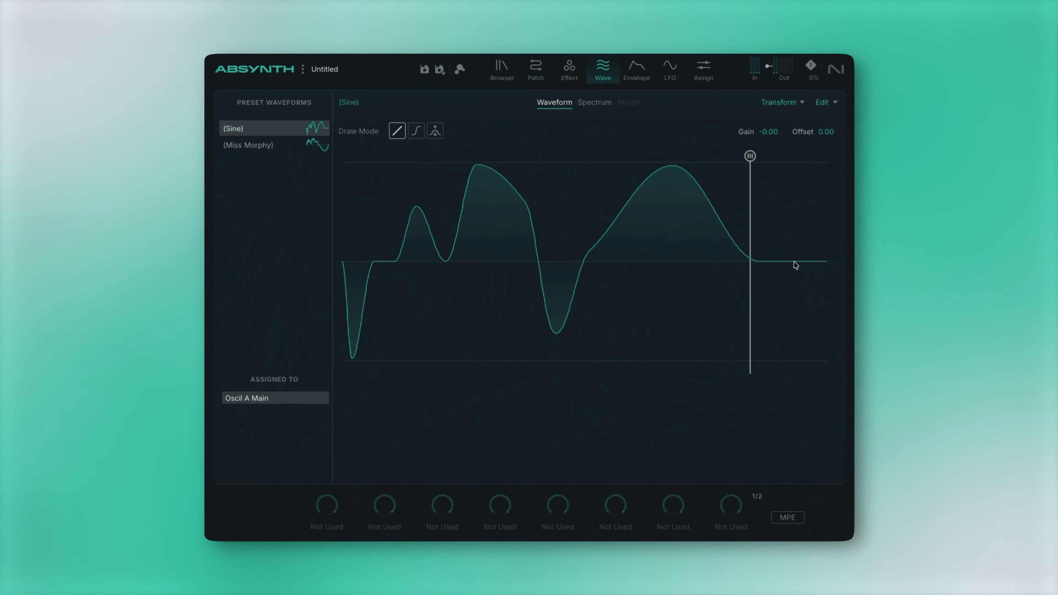
mouse_move(797, 262)
mouse_down()
mouse_move(852, 339)
mouse_move(857, 371)
mouse_up()
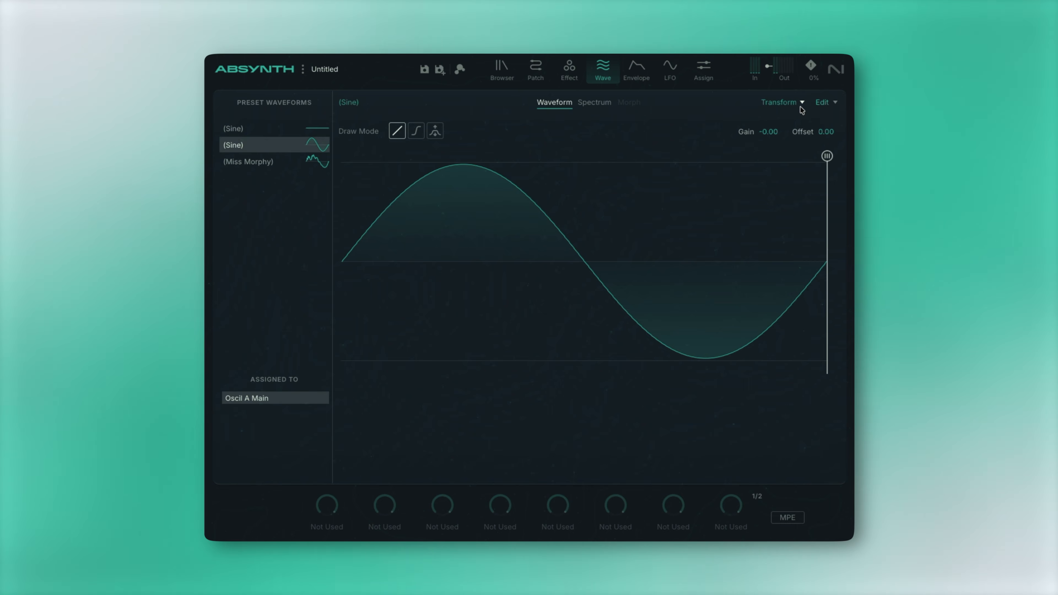
Step: Lower the new sine waveform's gain to about -8.16 and normalize the waveform
click(799, 103)
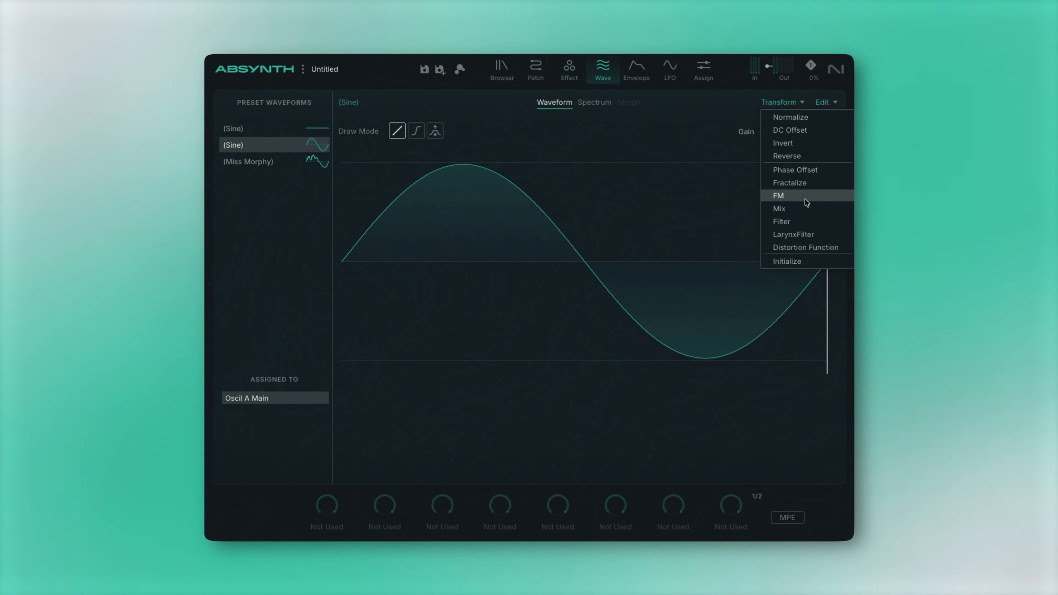
click(808, 171)
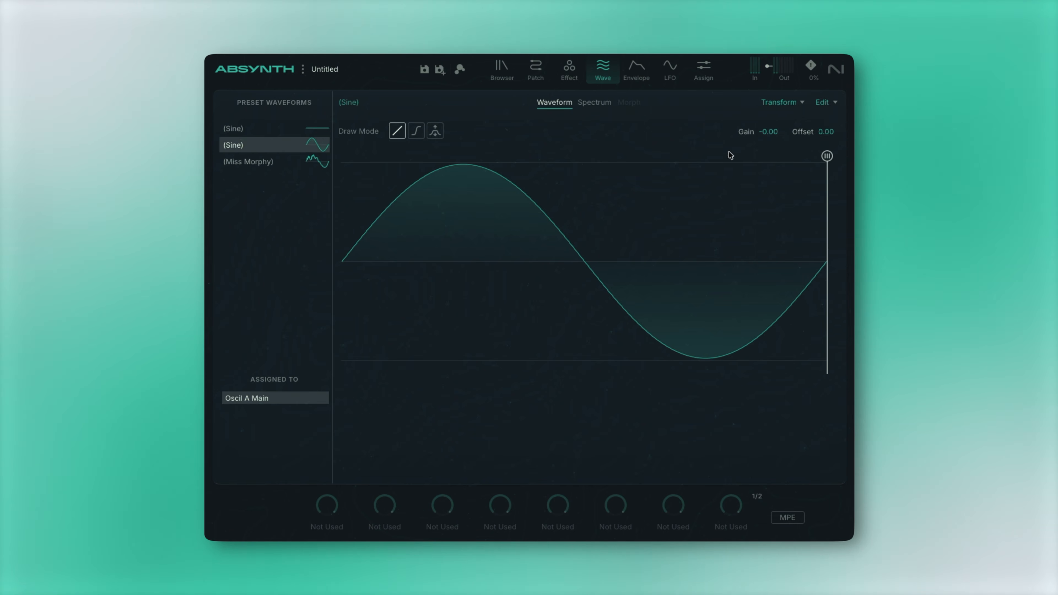
drag(772, 137, 768, 164)
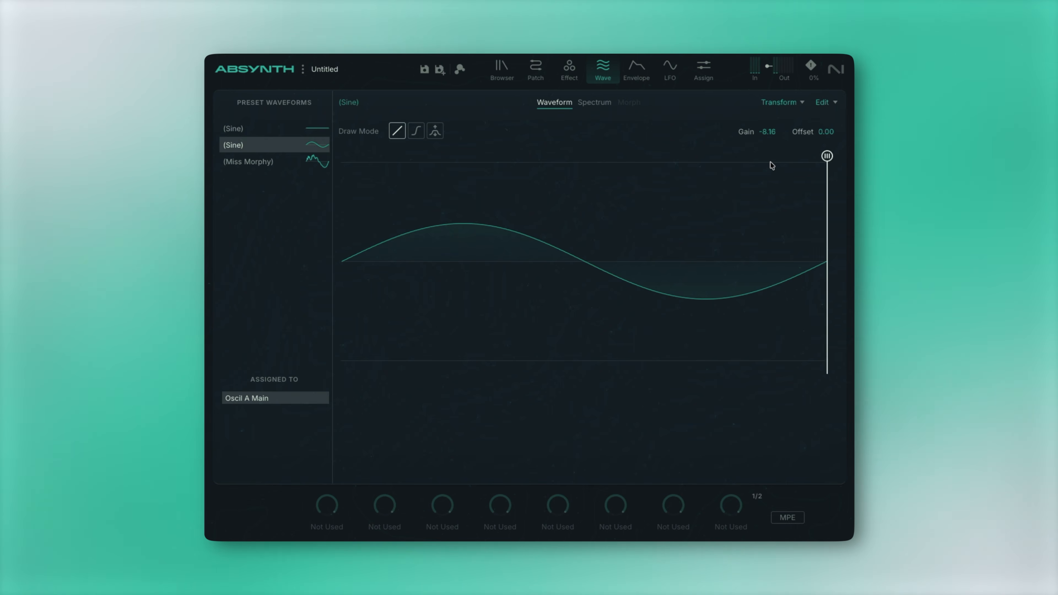
click(800, 103)
click(792, 117)
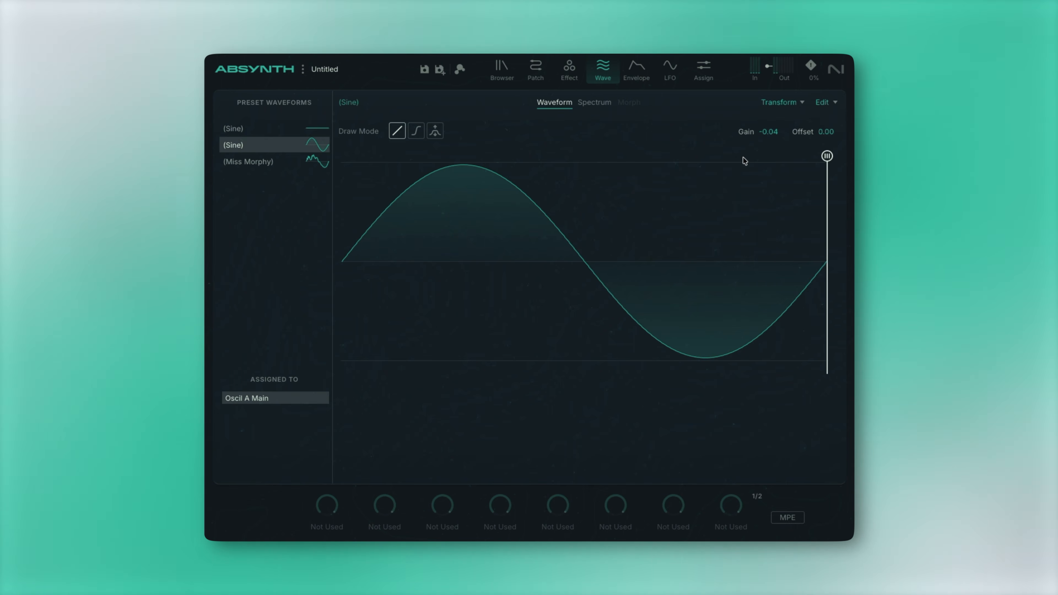
Step: Lower the sine's gain to about -5.34 and its offset to about -41.91, and apply the DC Offset transform
drag(769, 131, 818, 208)
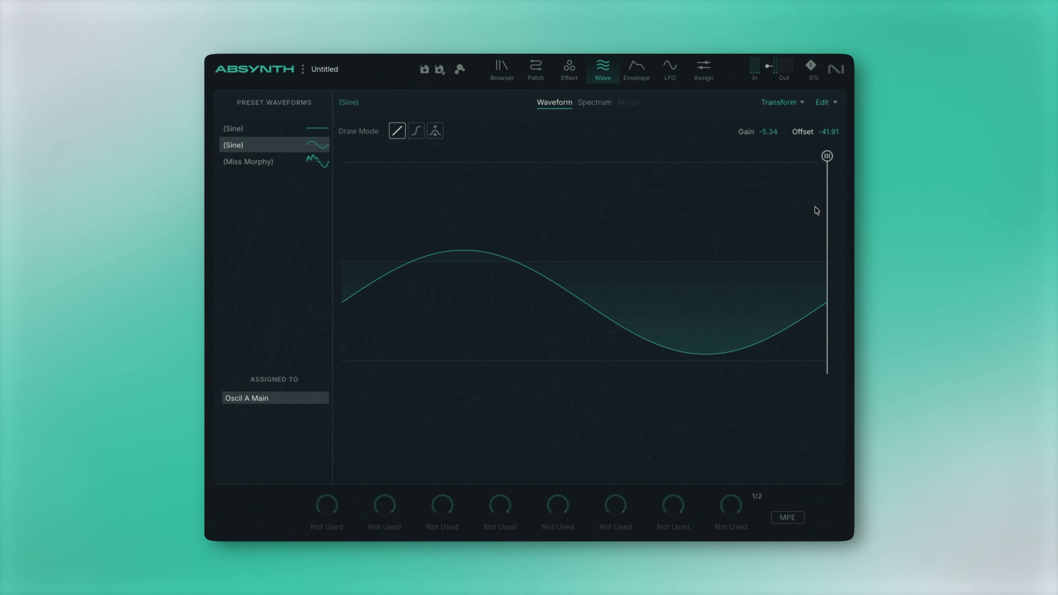
click(802, 103)
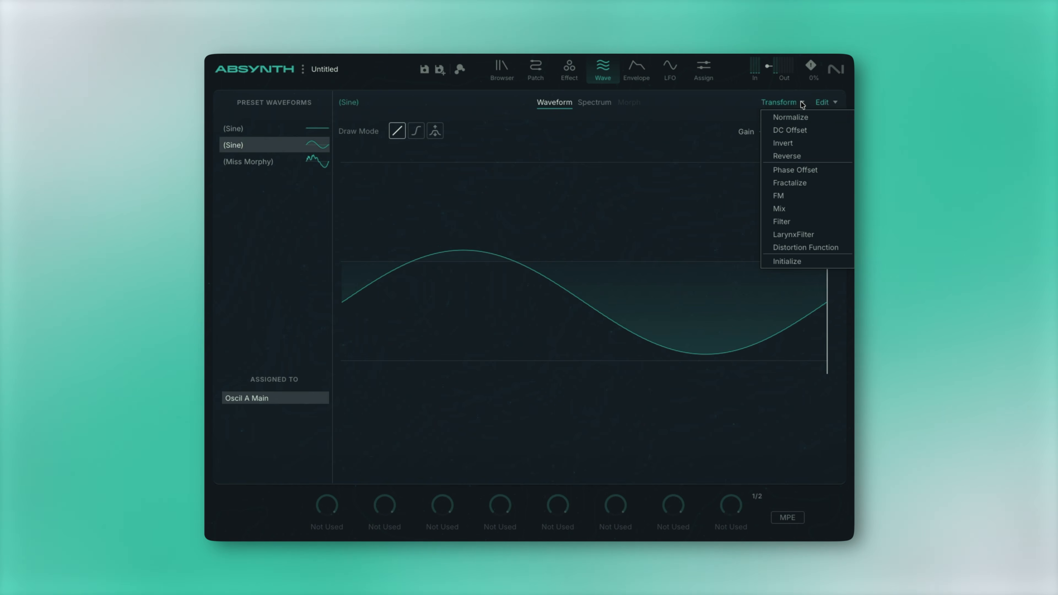
click(813, 131)
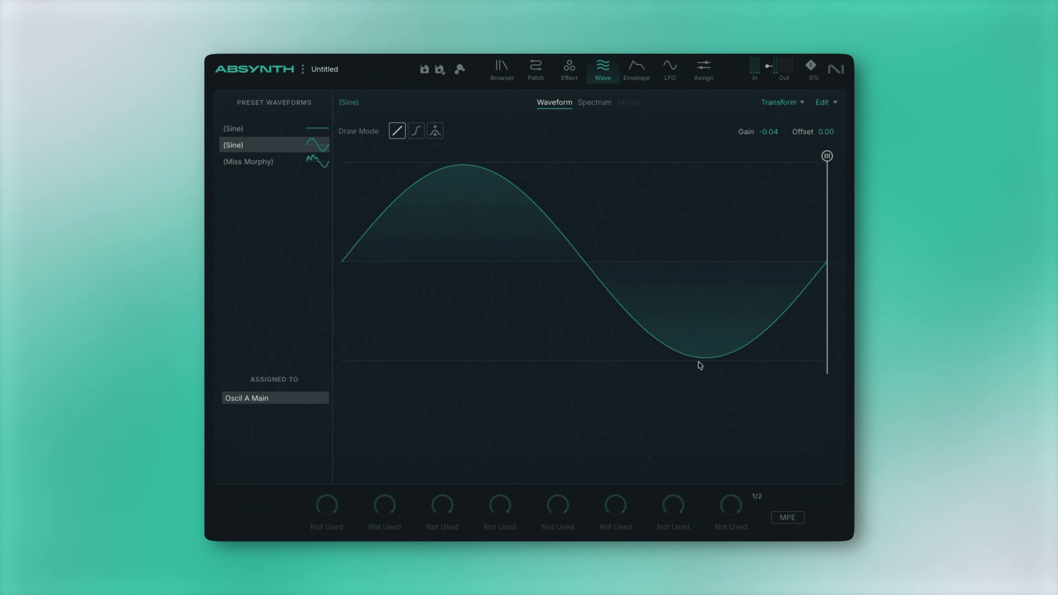
Step: Invert the sine waveform
click(780, 102)
click(791, 143)
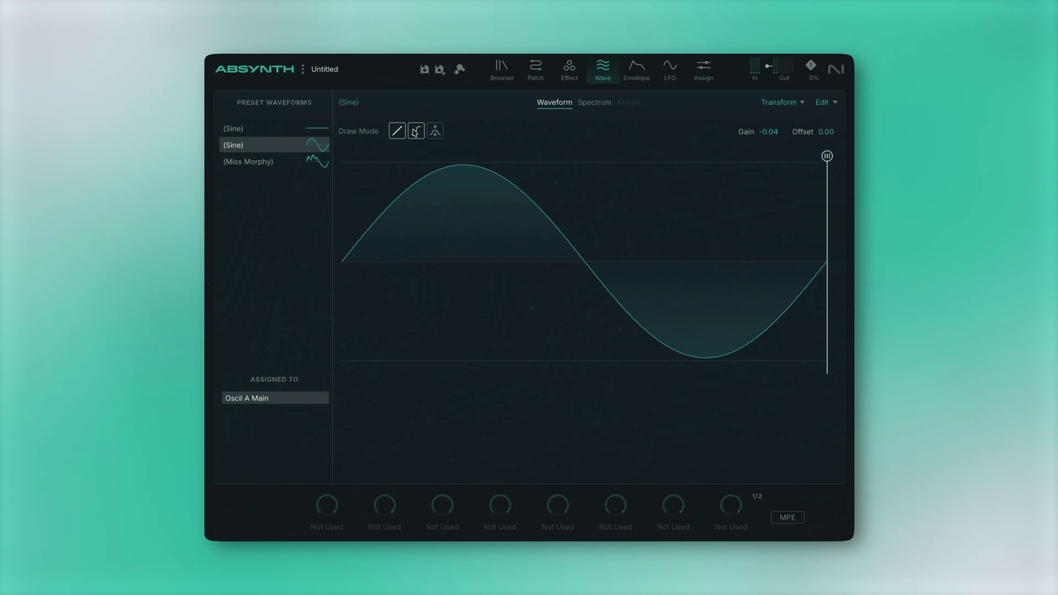
Step: Use the two-marker draw mode to shape a deep dip near the sine's start and a peak near its end, and return to straight-line mode
click(417, 132)
click(436, 132)
mouse_move(424, 179)
mouse_down()
mouse_move(421, 362)
mouse_move(789, 175)
mouse_move(714, 187)
mouse_up()
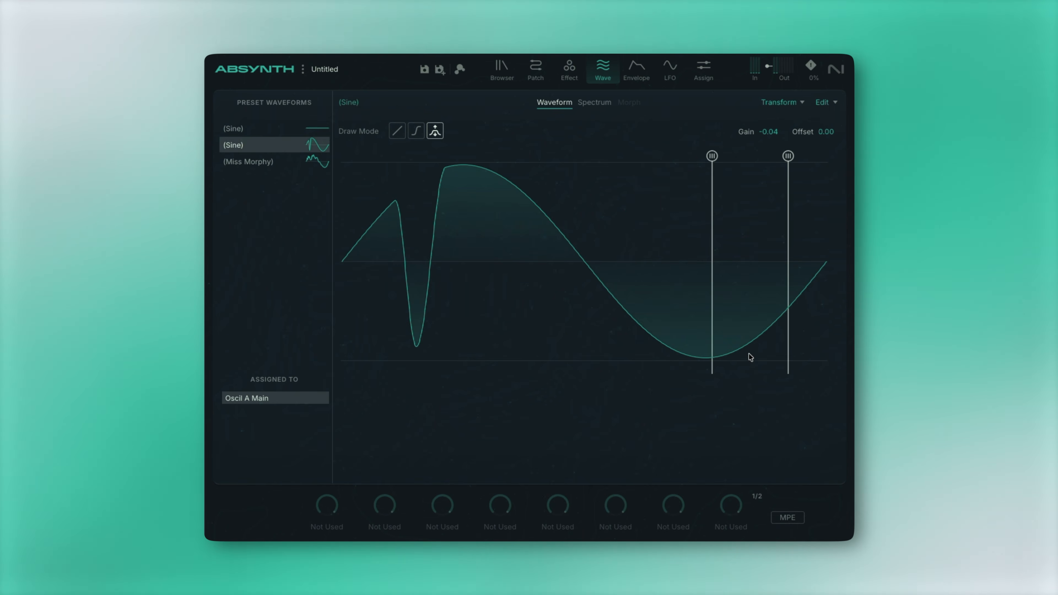
drag(751, 360, 741, 176)
click(396, 131)
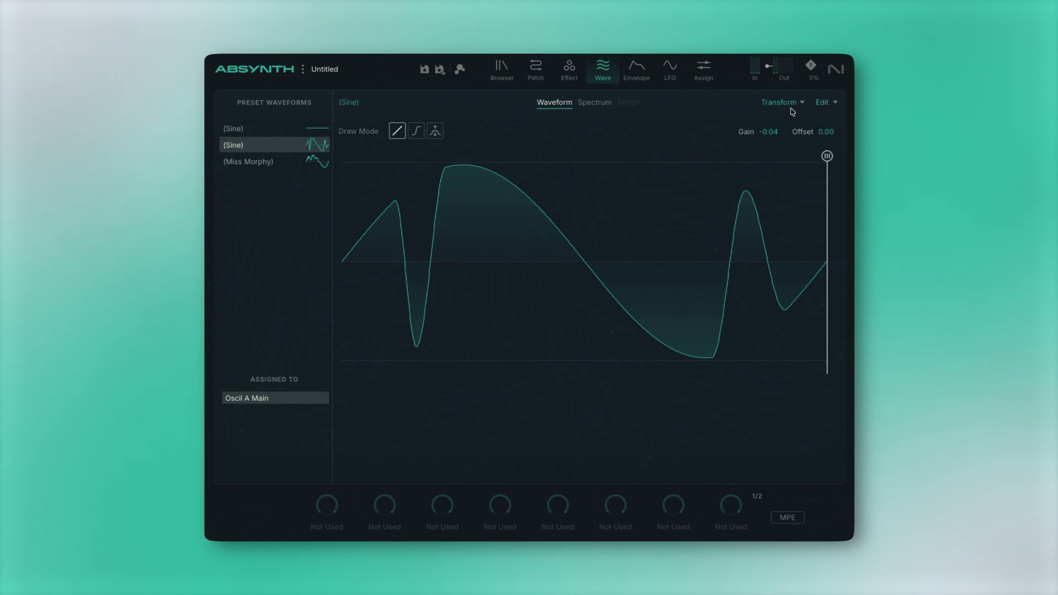
Step: Reverse the edited waveform and reverse it a second time to restore its original direction
click(783, 102)
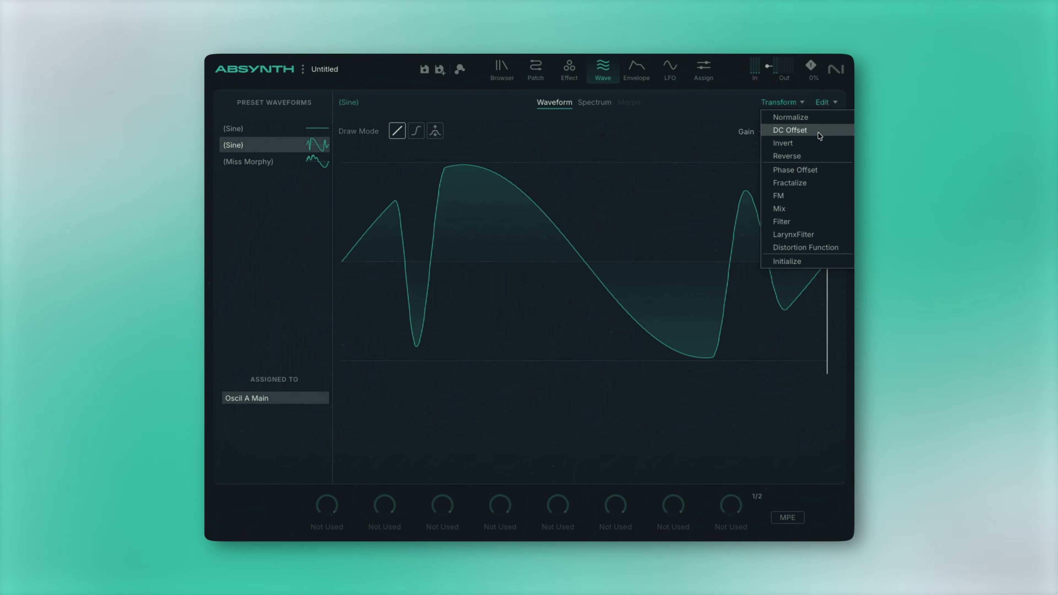
click(816, 153)
click(802, 102)
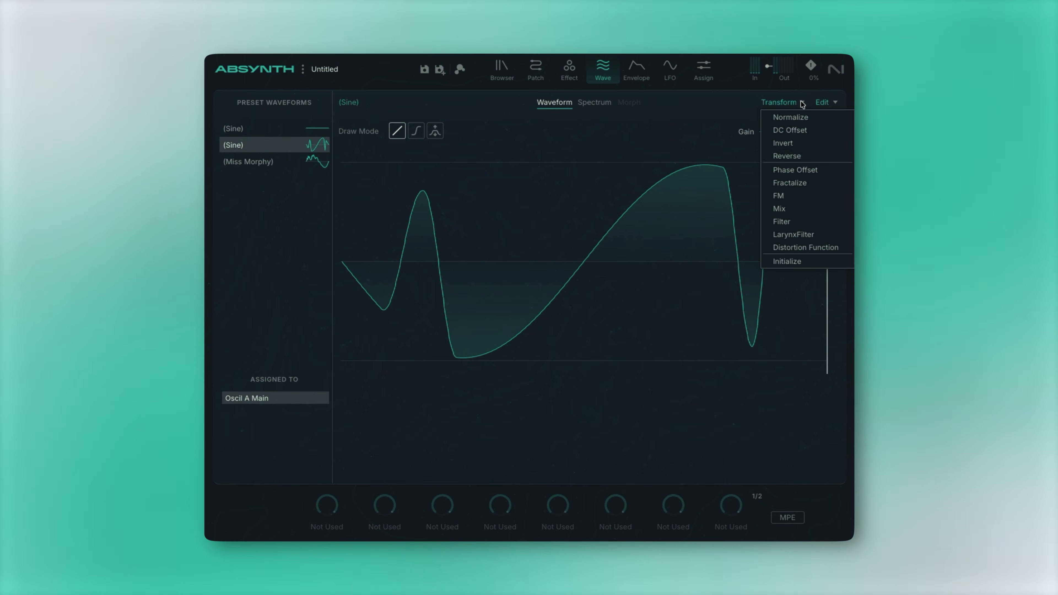
click(806, 157)
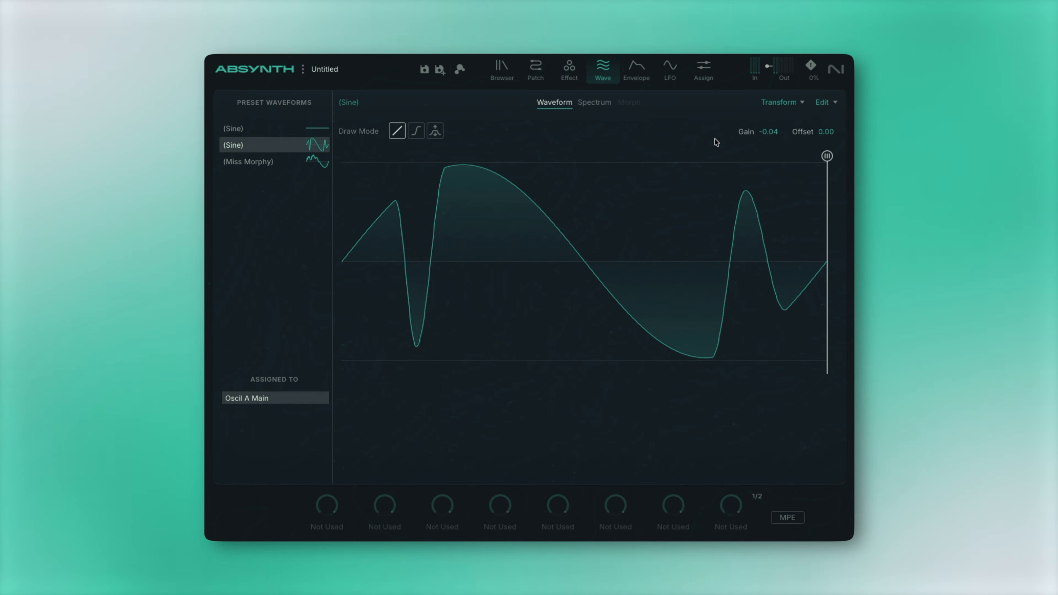
Step: Try the Phase Offset transform with an offset of about -0.253, reset the offset, and leave the transform without applying it
click(802, 103)
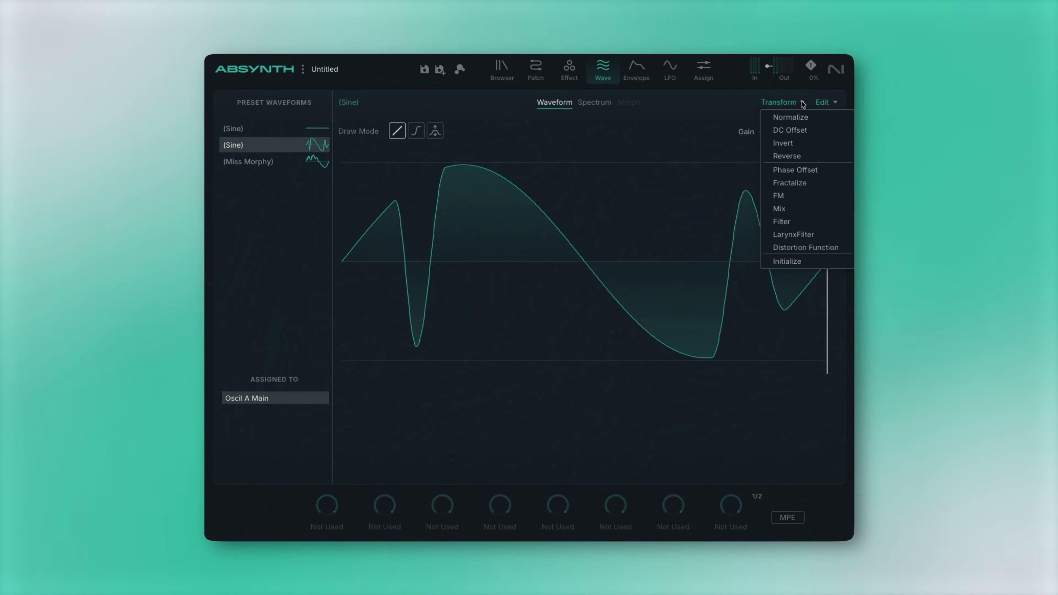
click(818, 171)
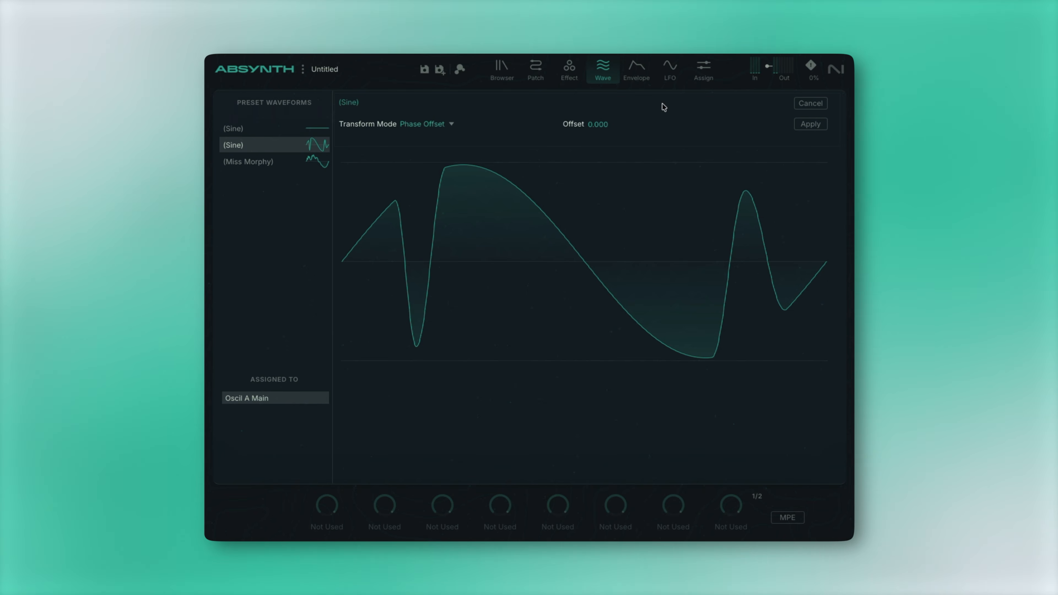
mouse_move(590, 127)
mouse_down()
mouse_move(600, 199)
mouse_move(598, 145)
mouse_up()
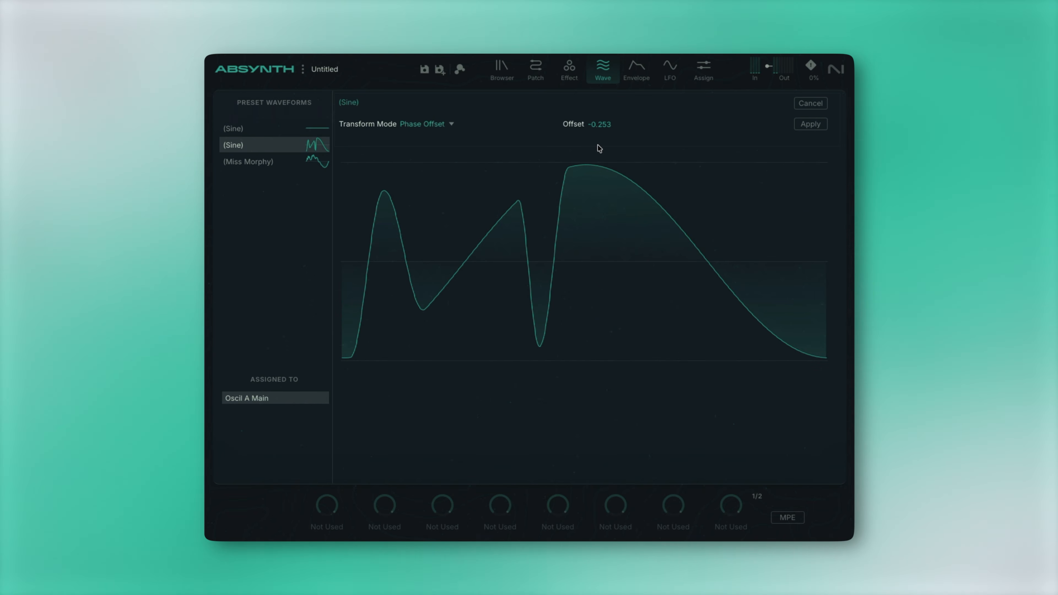
double_click(597, 126)
click(454, 124)
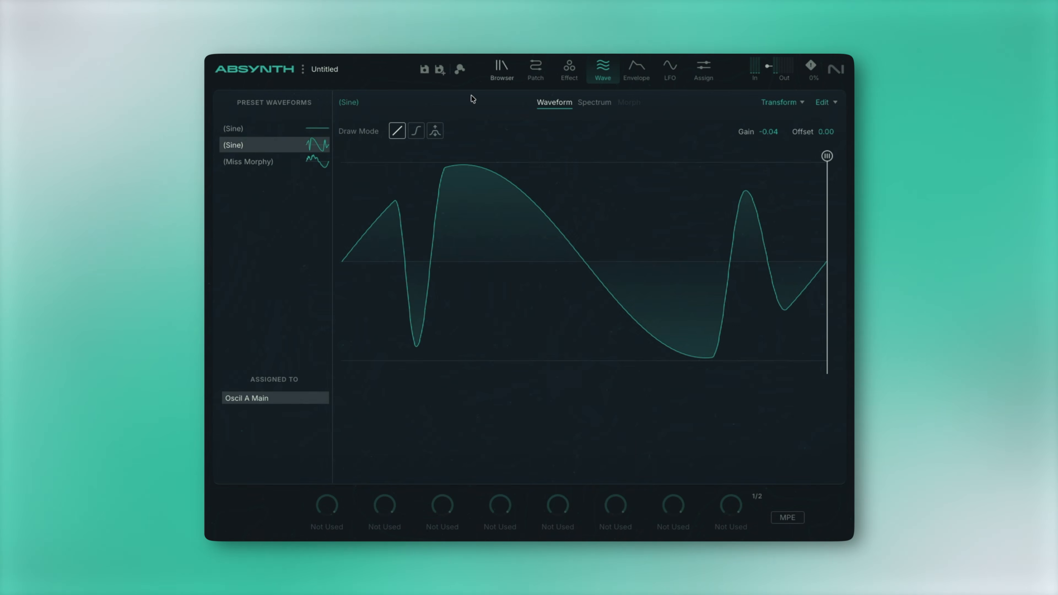
Step: Assign the Sine preset to channel A's oscillator and create a new editable waveform from it
click(532, 69)
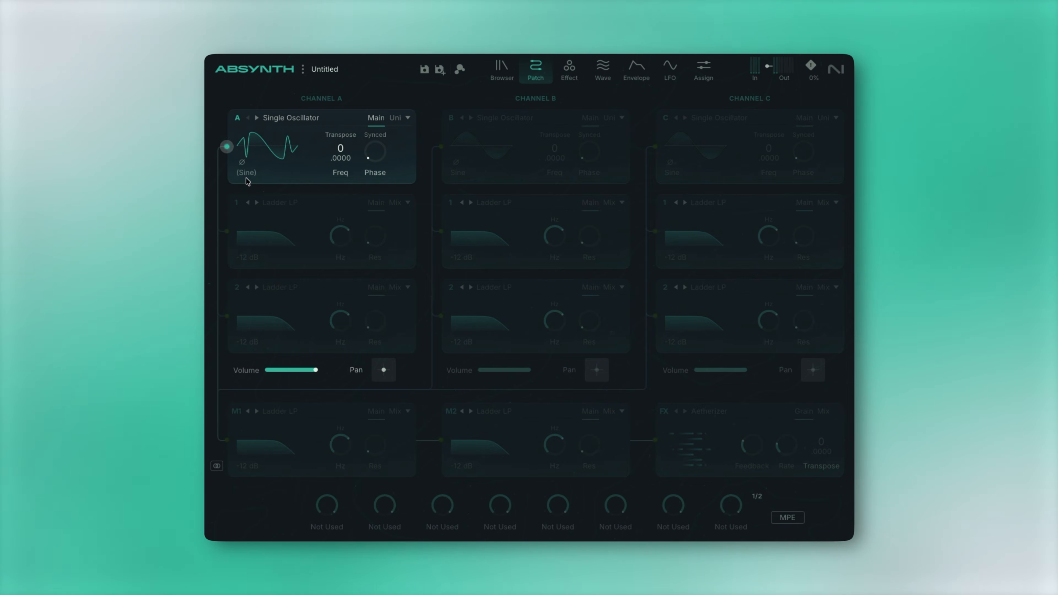
click(246, 175)
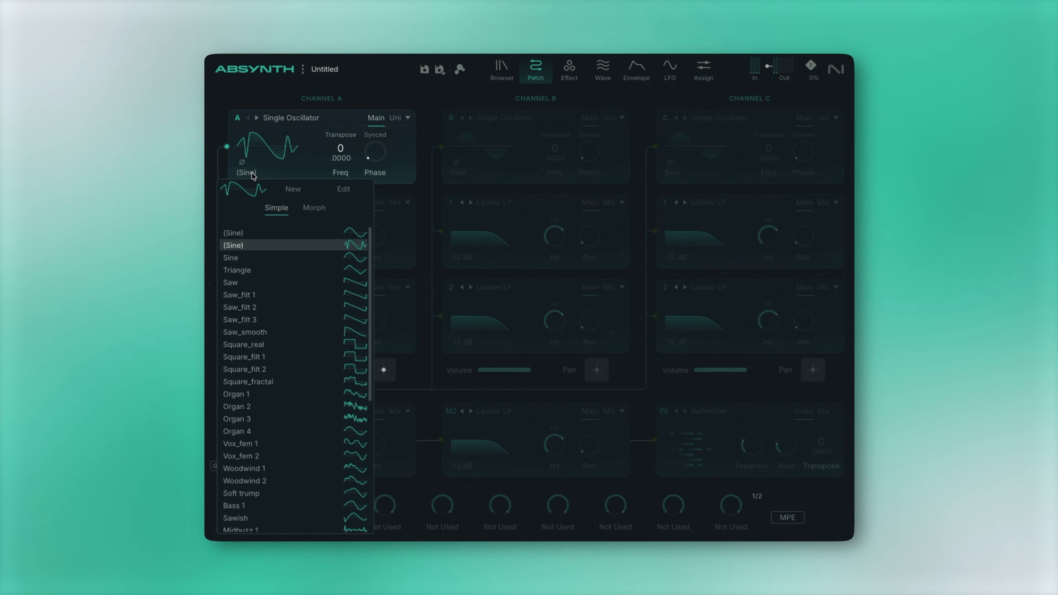
click(254, 259)
click(290, 189)
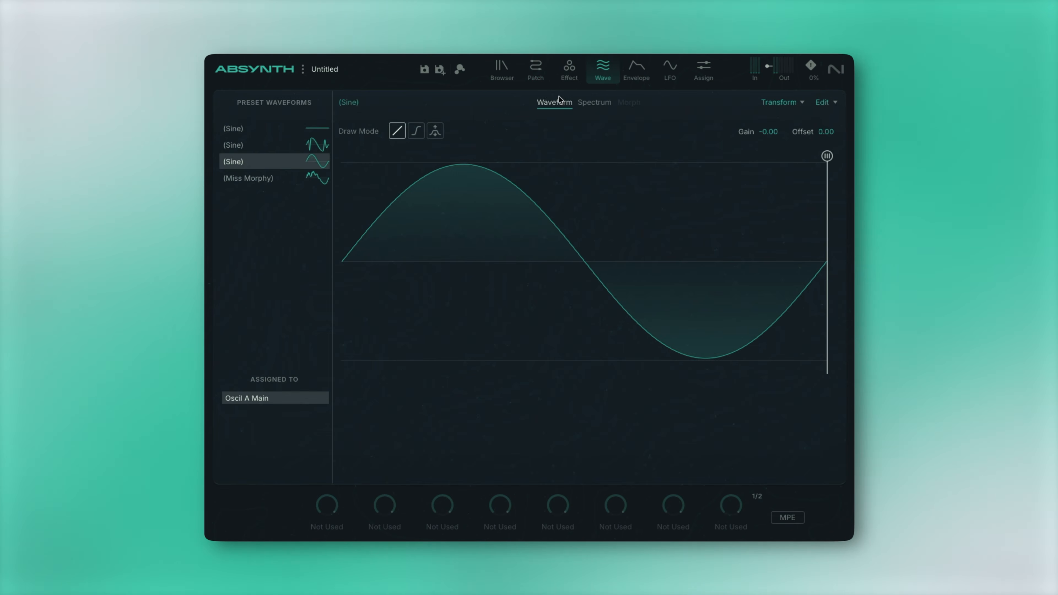
Step: Start a Fractalize transform on the new sine and set iterations to 2, slope to -0.000 dB and displacement to 0.574
click(788, 104)
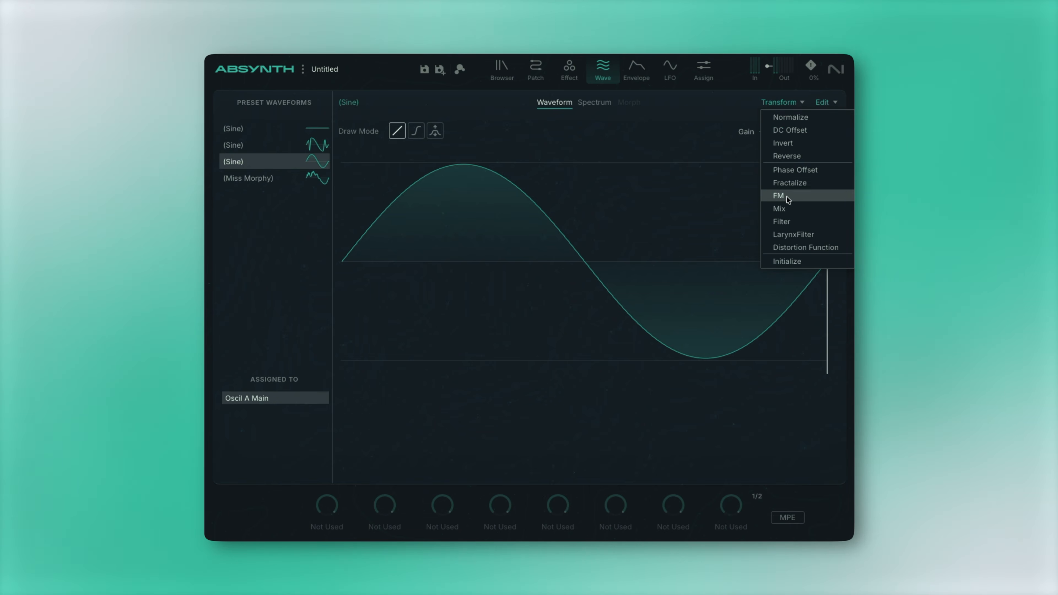
click(797, 186)
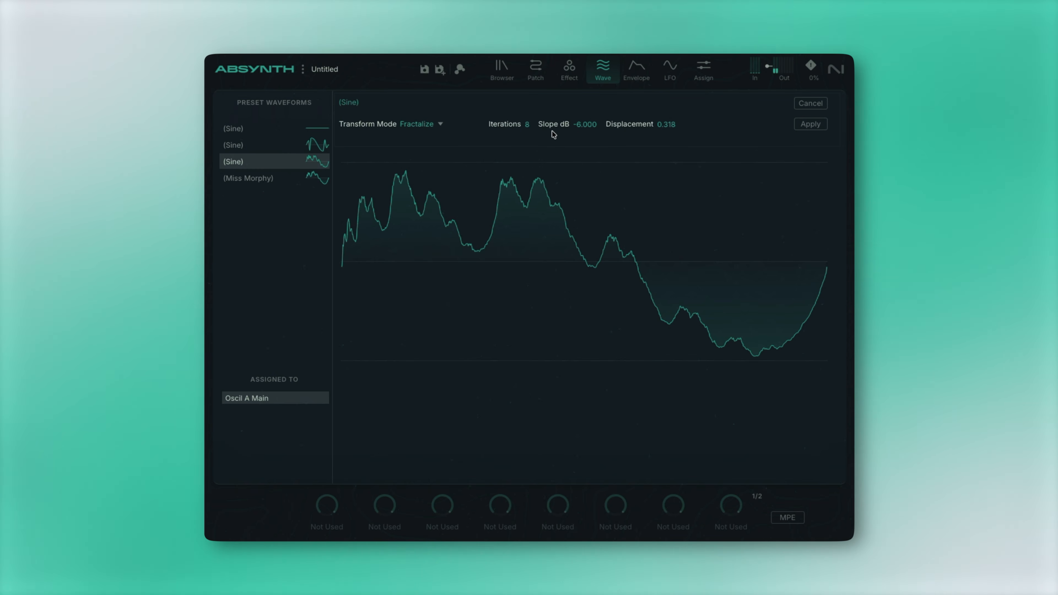
drag(528, 130, 531, 157)
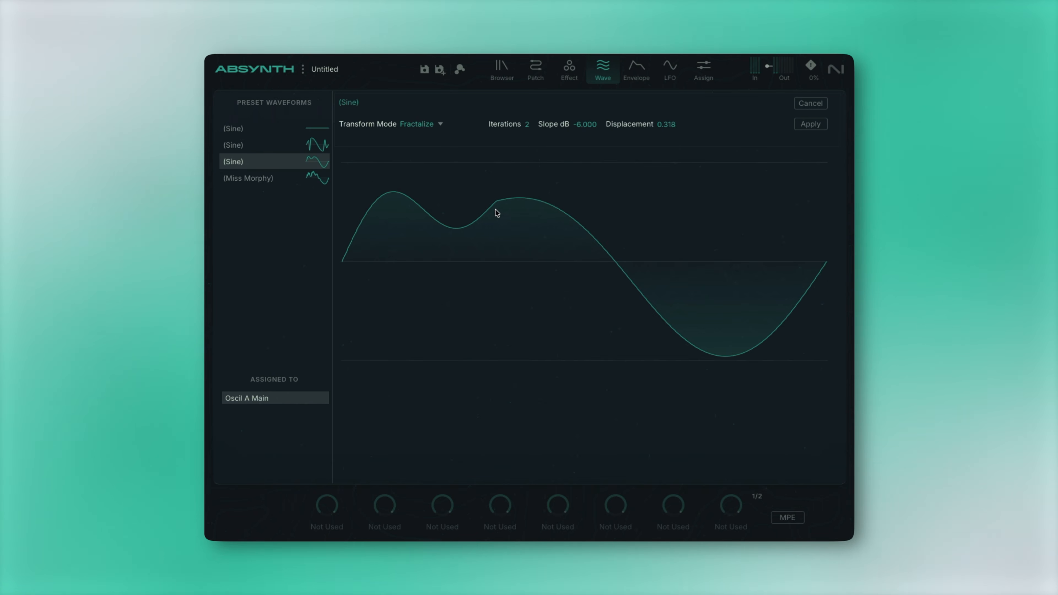
drag(582, 125, 609, 73)
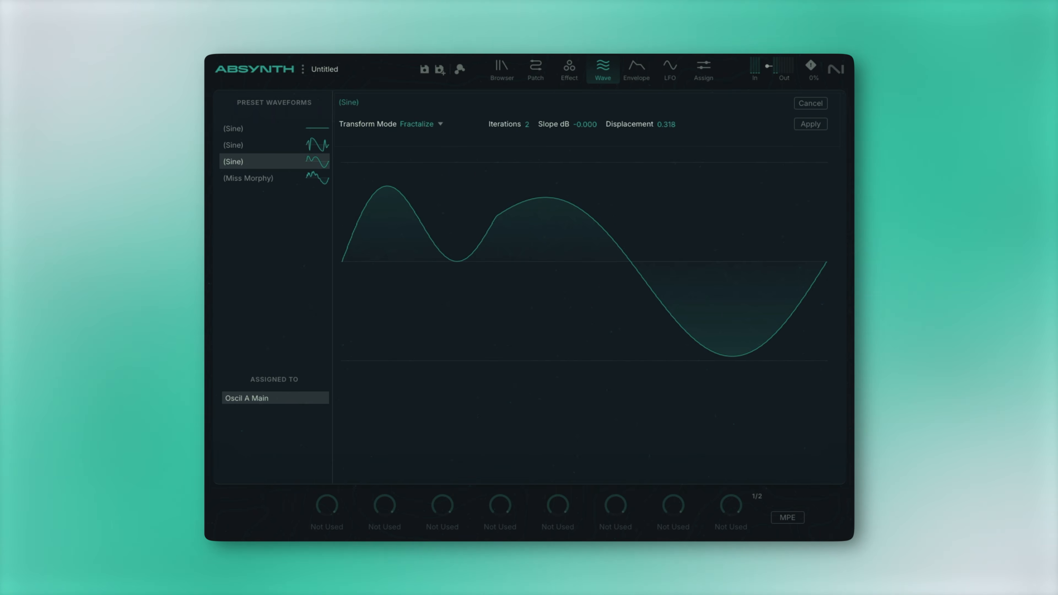
drag(668, 130, 672, 97)
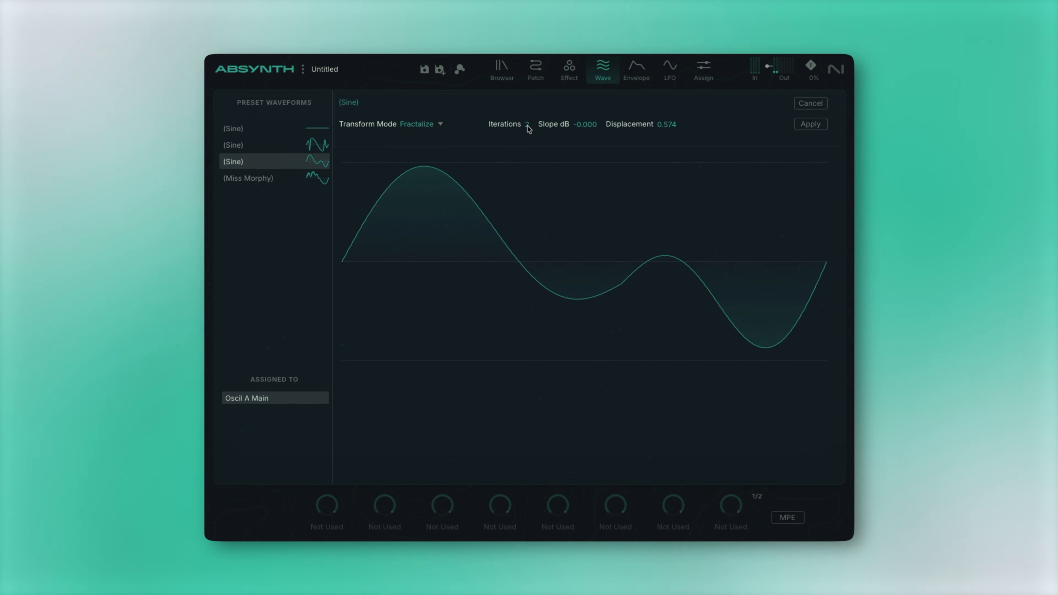
Step: Raise the Fractalize iterations to 4 and set the displacement to 0.564
drag(528, 126, 529, 116)
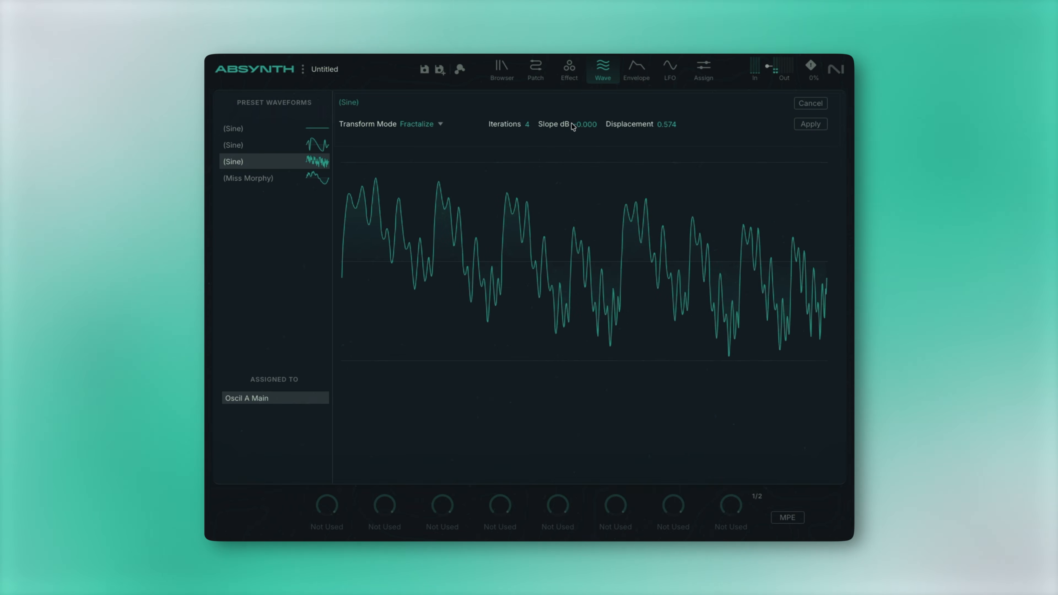
drag(660, 124, 642, 136)
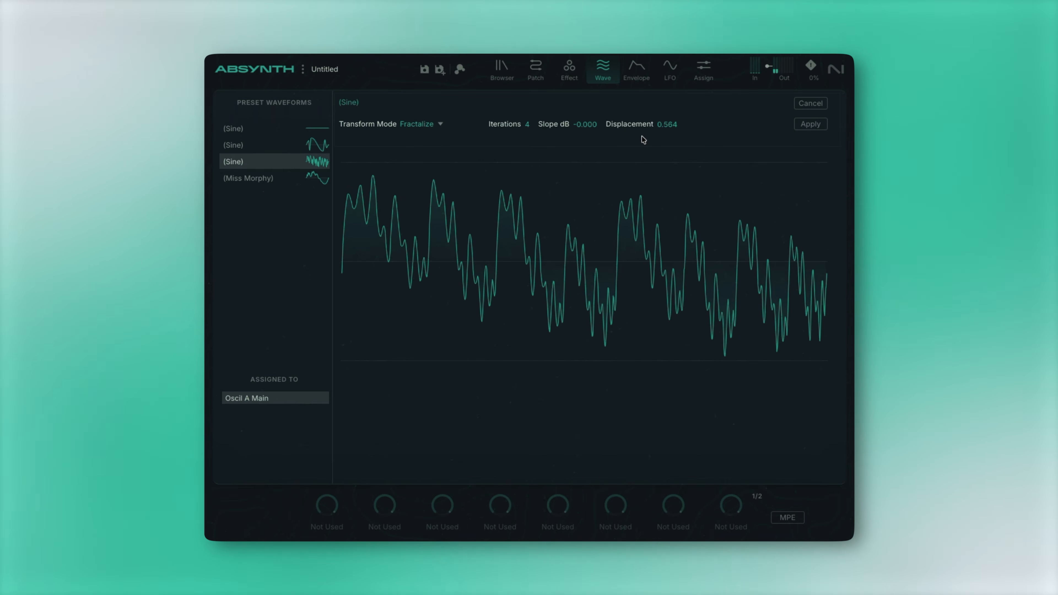
Step: Switch the sine's transform mode to FM and choose Square_real as the modulating waveform
click(444, 129)
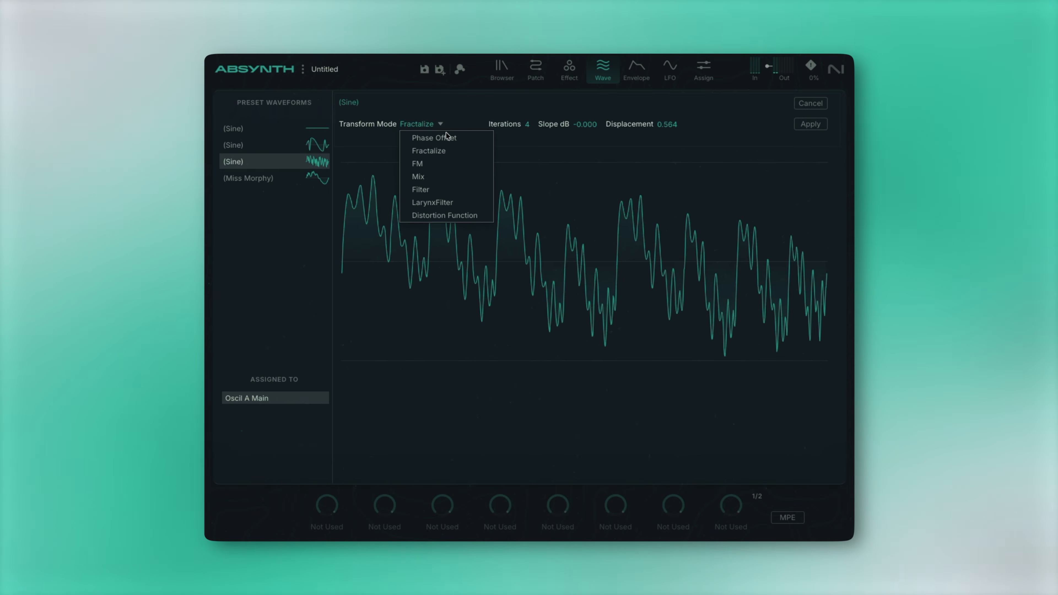
click(472, 168)
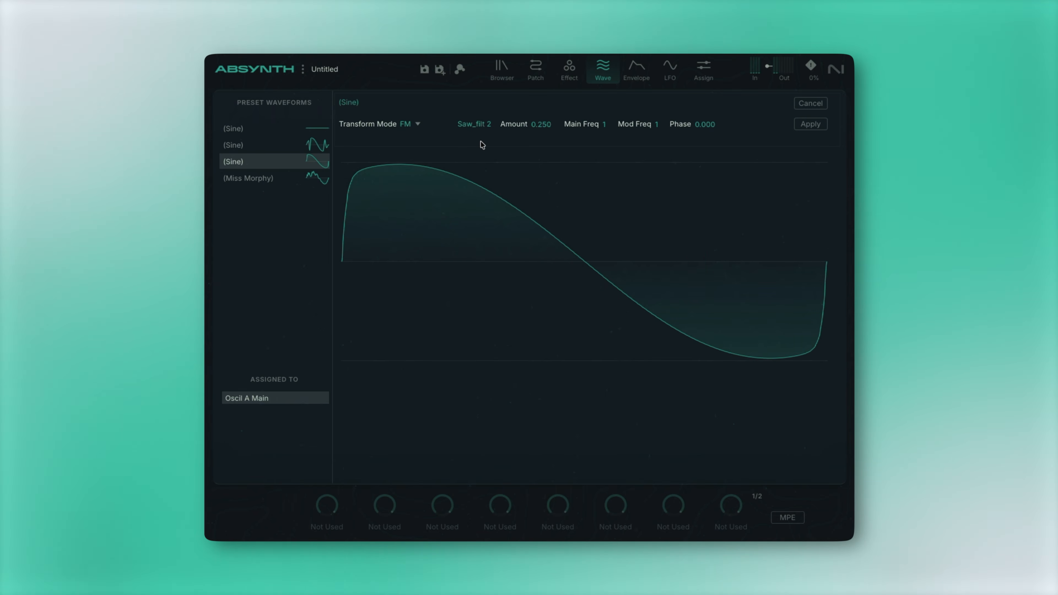
click(484, 124)
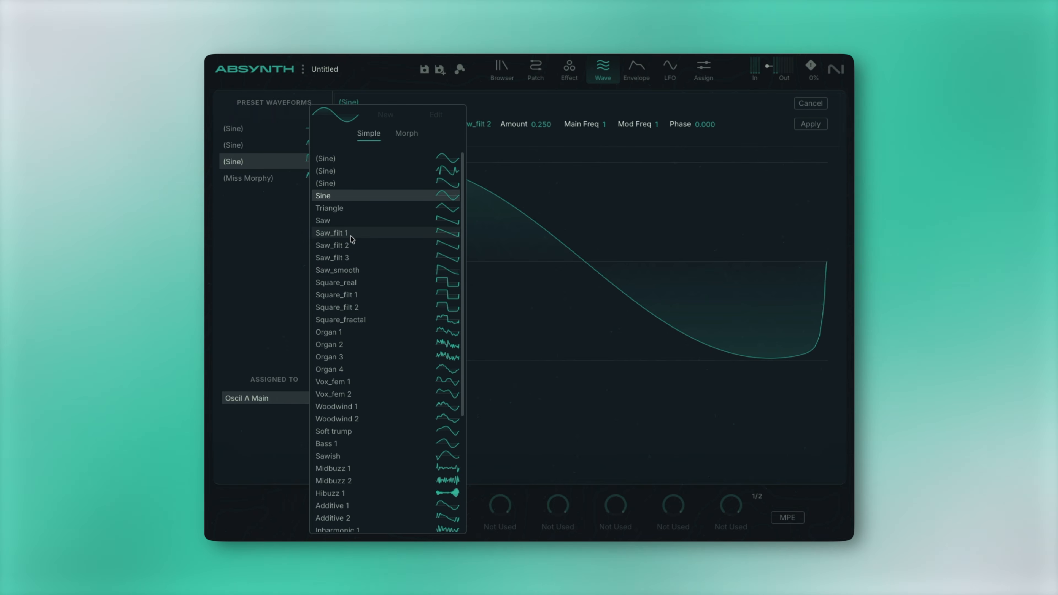
click(384, 283)
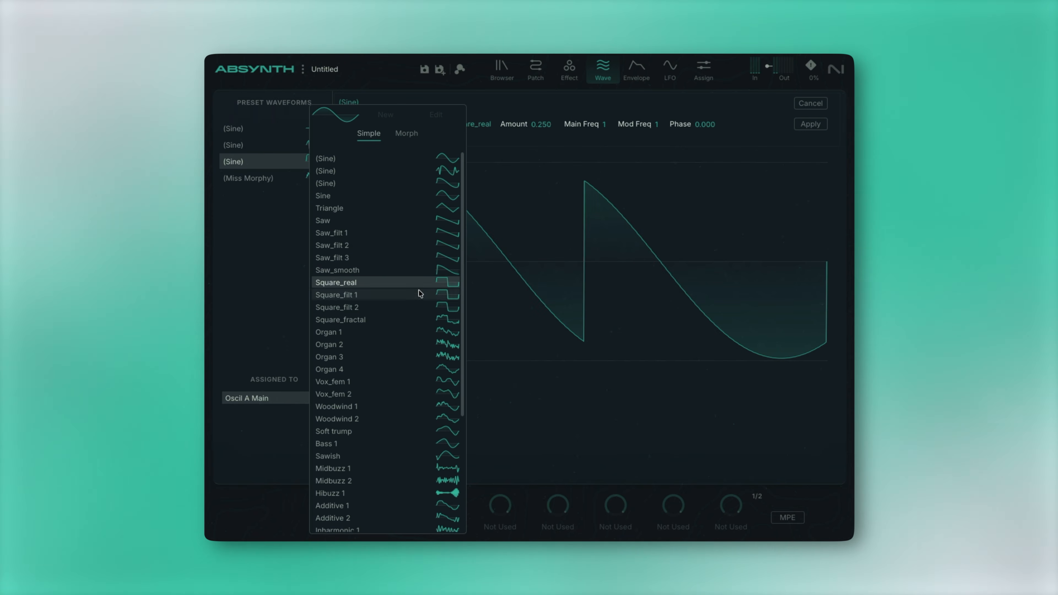
click(602, 115)
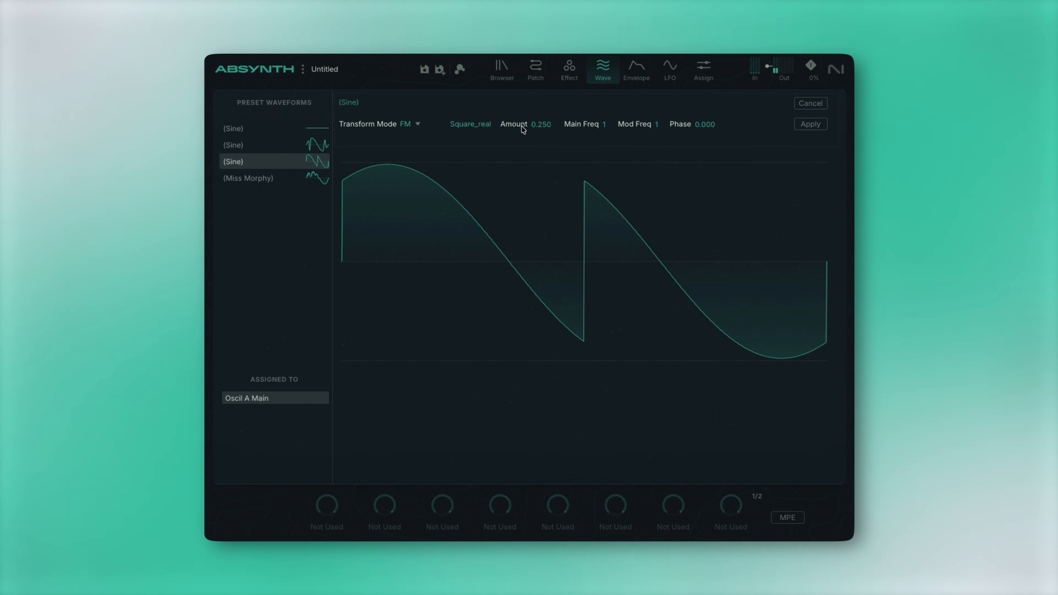
Step: Set the FM amount to 0.720, the main frequency to 6 and the mod frequency to 5
mouse_move(538, 126)
mouse_down()
mouse_move(540, 83)
mouse_move(539, 194)
mouse_move(545, 82)
mouse_move(535, 178)
mouse_move(543, 130)
mouse_up()
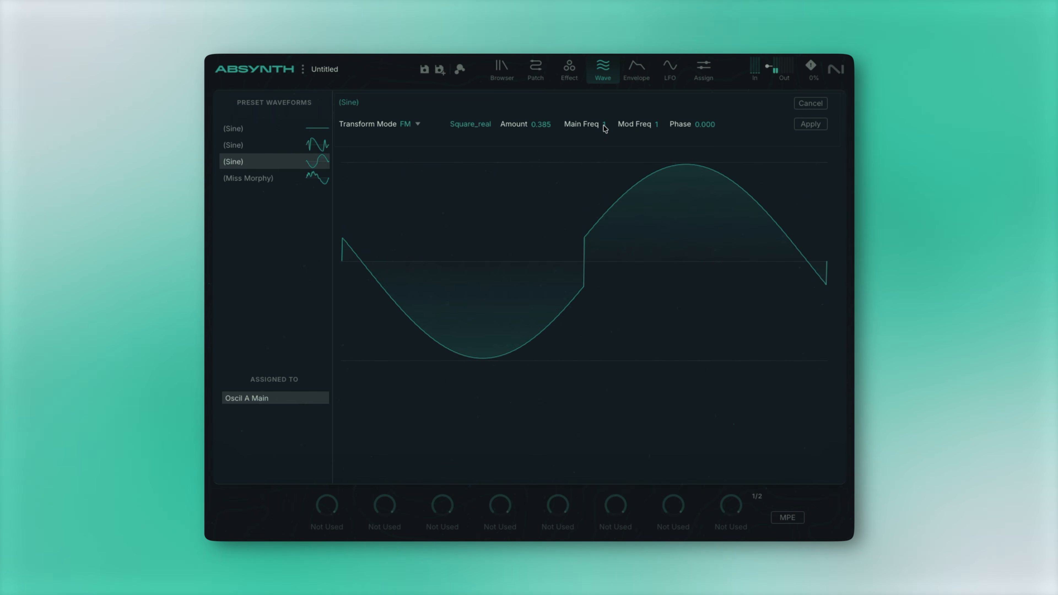
drag(604, 119, 606, 102)
drag(540, 125, 538, 81)
drag(540, 125, 539, 133)
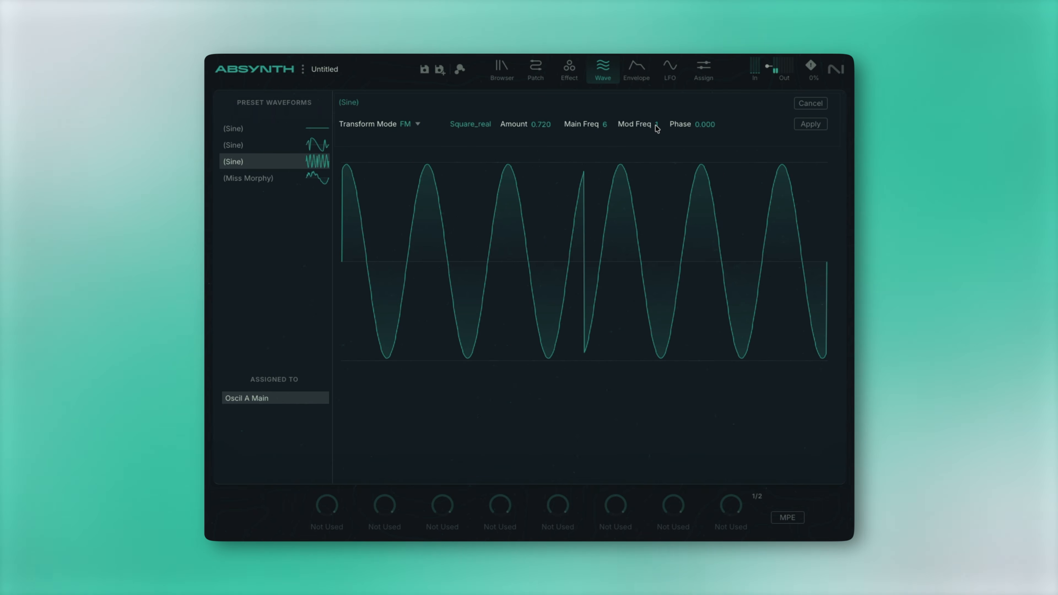
drag(657, 124, 671, 158)
Step: Try Saw as the FM modulating waveform and replace it with Soft trump
click(485, 124)
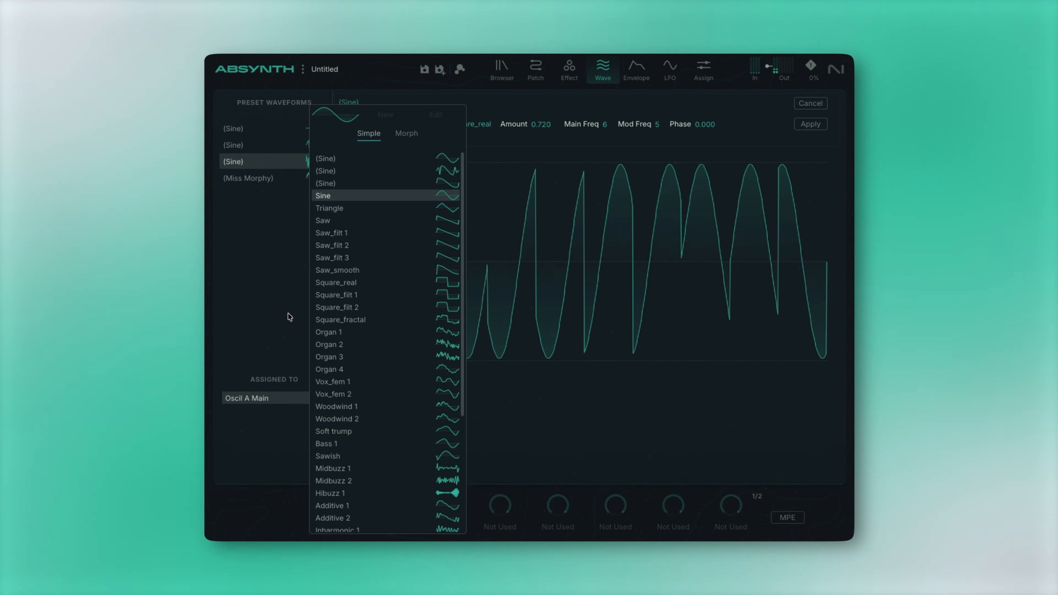
click(380, 225)
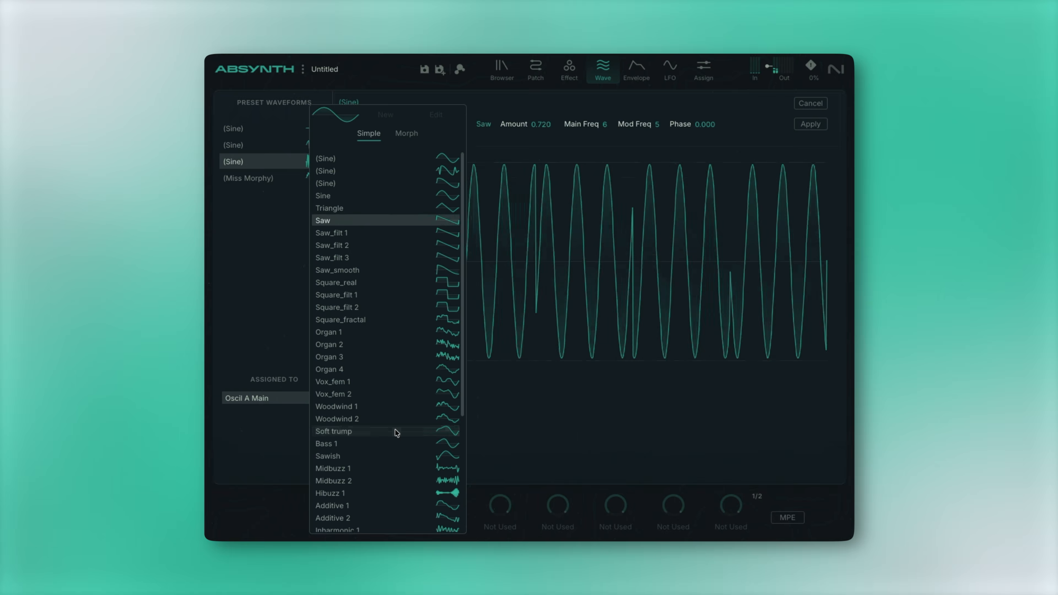
click(396, 433)
click(582, 418)
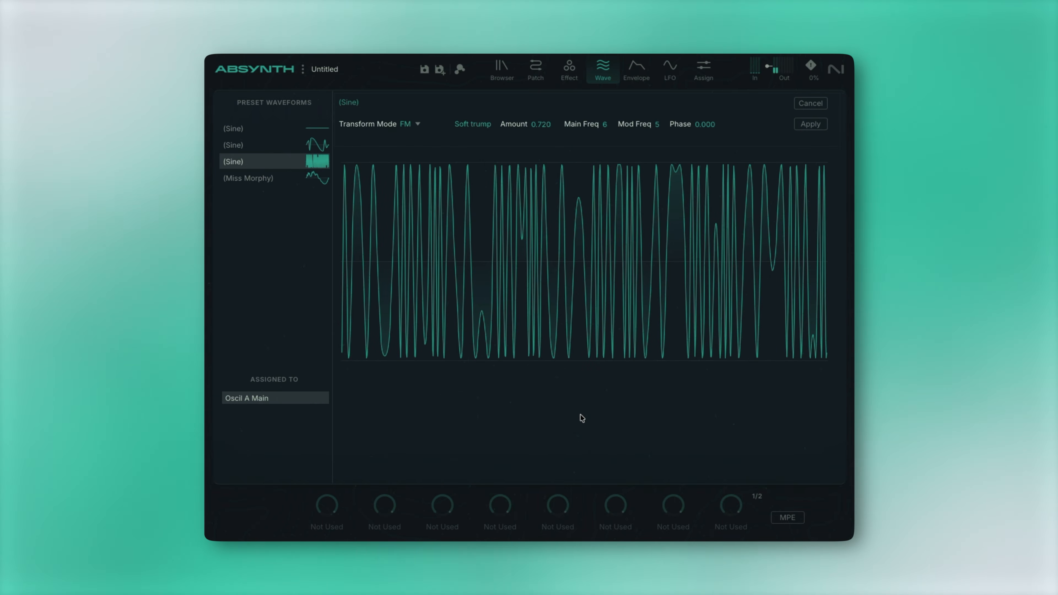
Step: Switch the transform mode to Mix and choose Square_real as the waveform blended with the sine
click(406, 124)
click(454, 178)
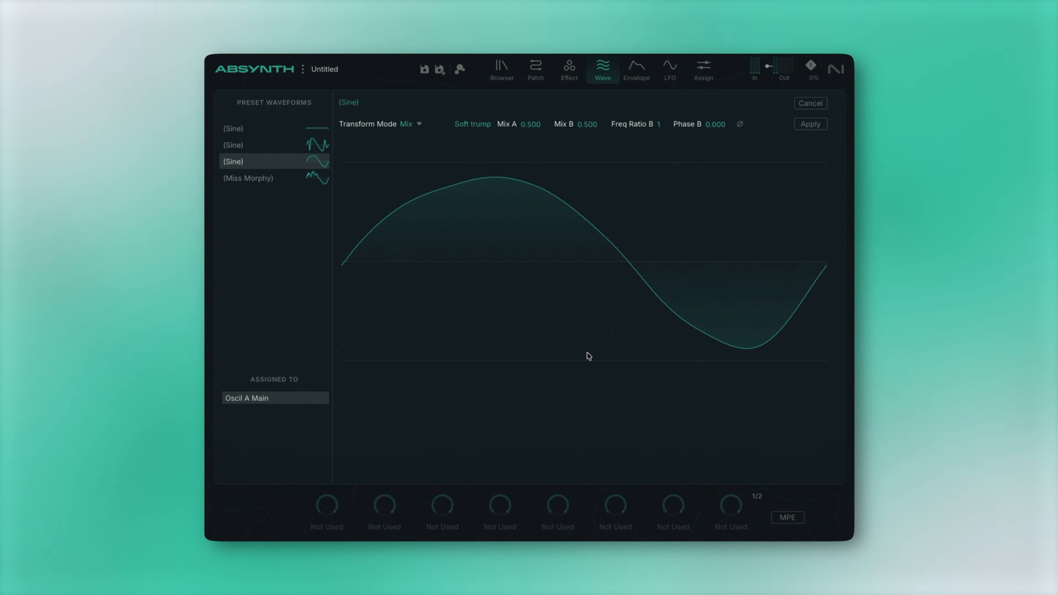
click(475, 125)
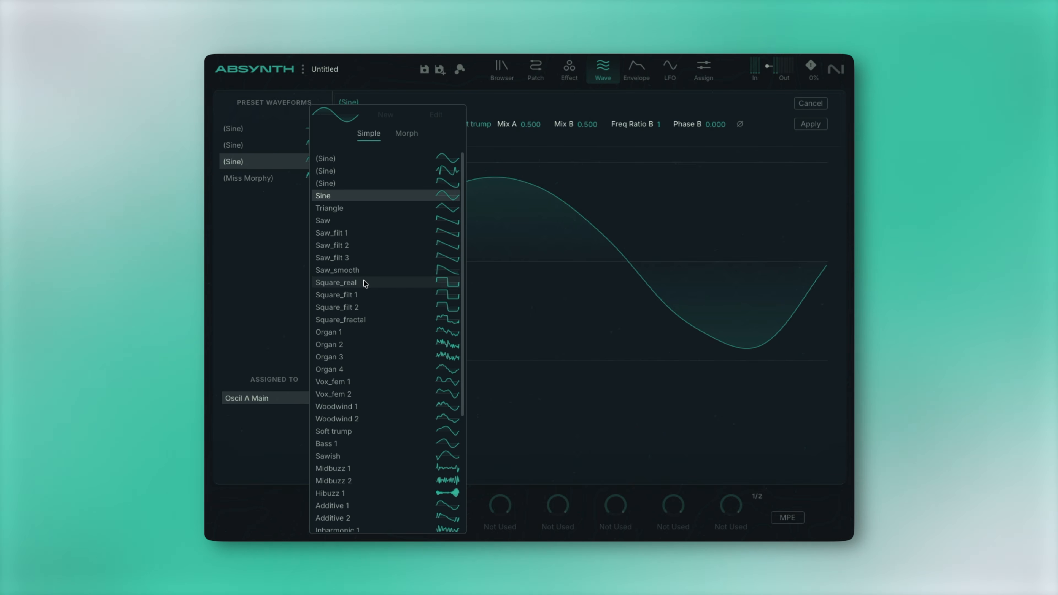
click(375, 283)
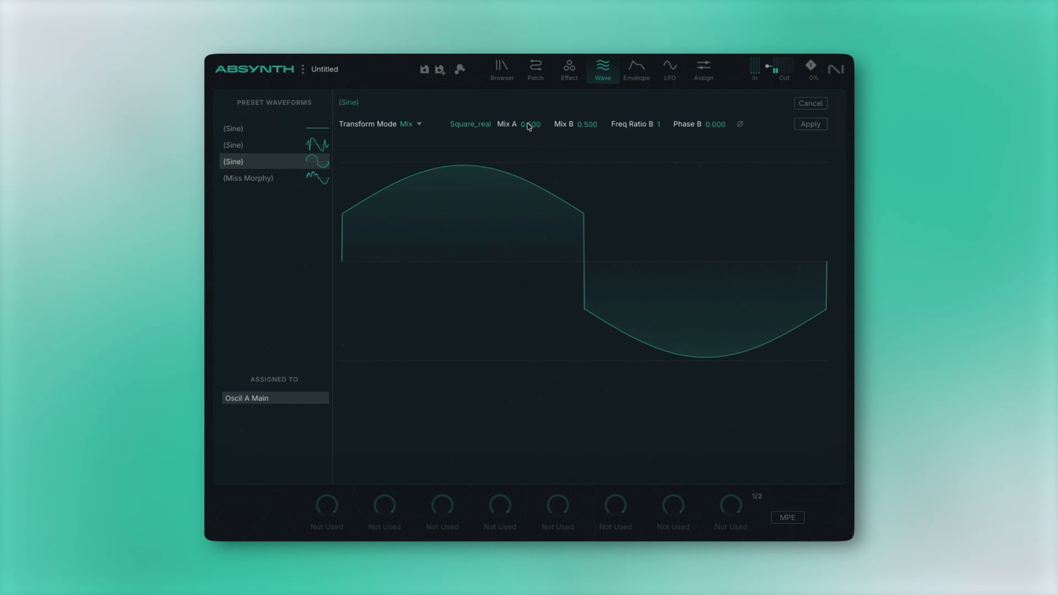
Step: Set Mix A to 0.356, Mix B to 0.644, Freq Ratio B to 5 and Phase B to -1.000
drag(526, 123, 519, 240)
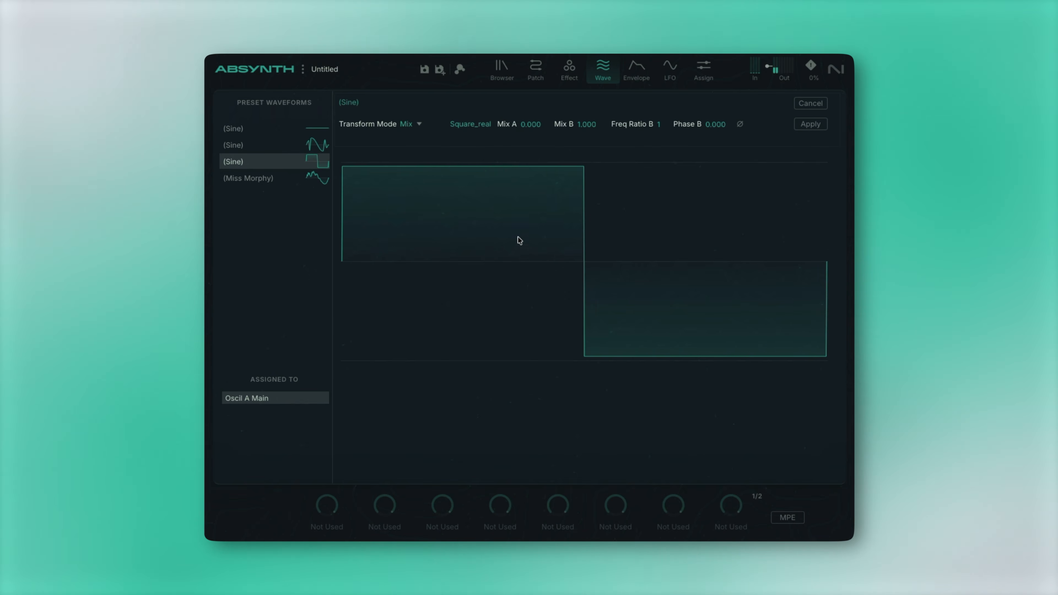
drag(513, 317, 534, 220)
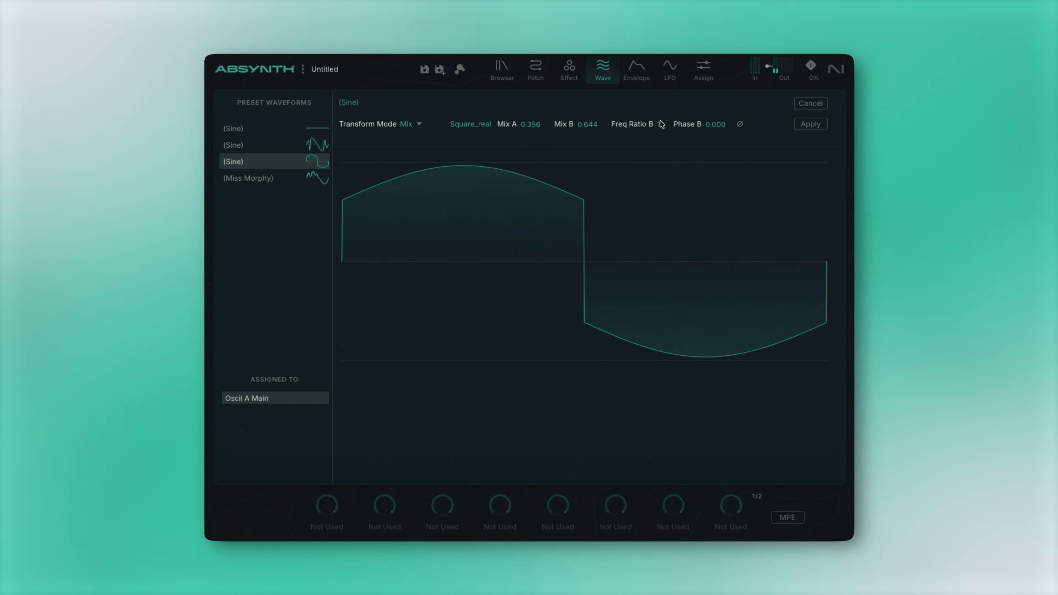
drag(662, 123, 664, 109)
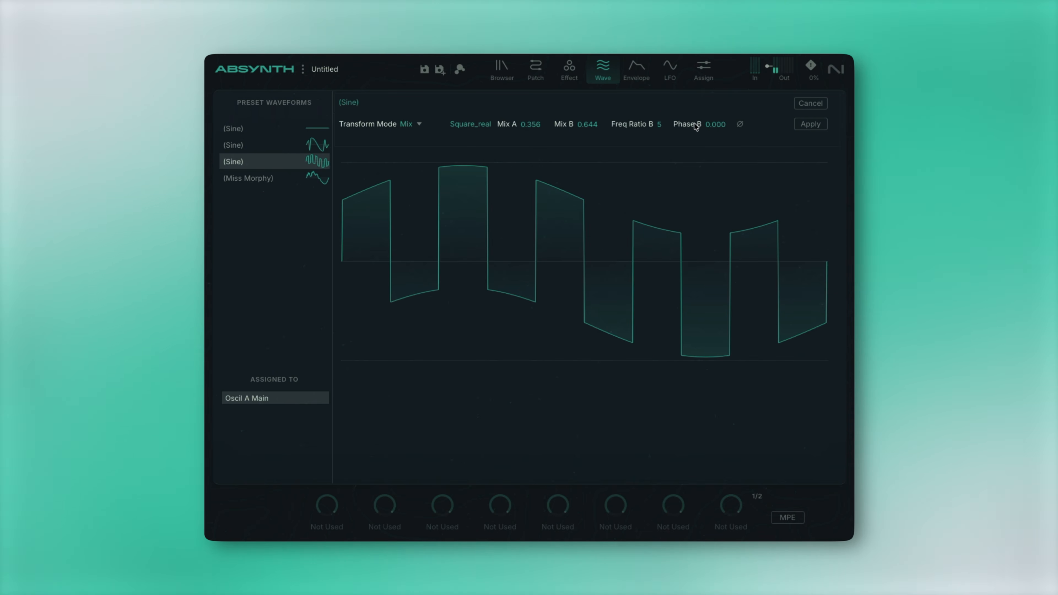
drag(708, 122, 697, 210)
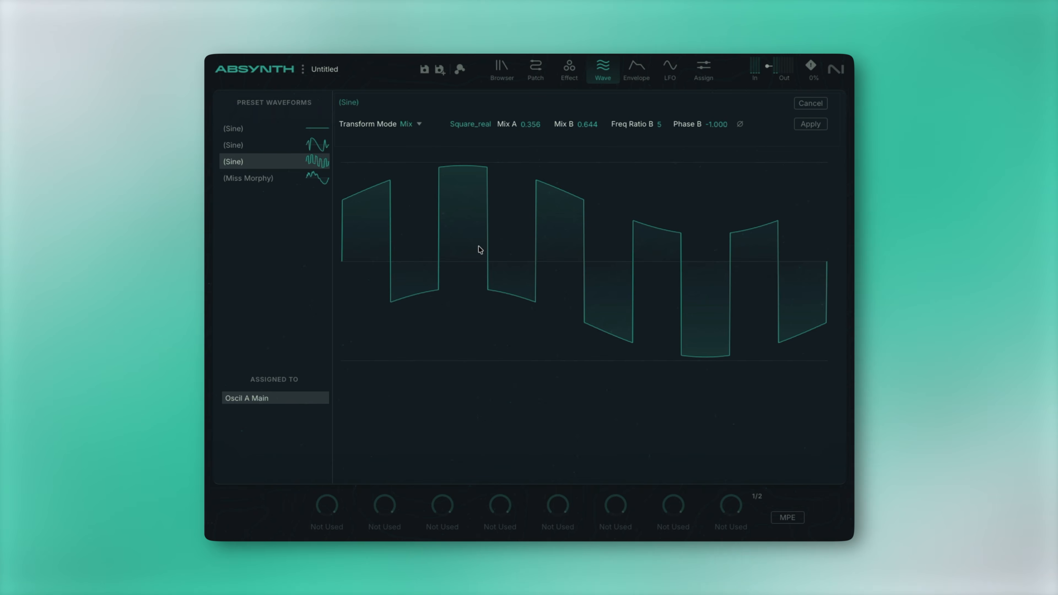
Step: Leave the sine's transform without applying it and create a new editable waveform from Square_real for channel A's oscillator
click(417, 128)
click(458, 190)
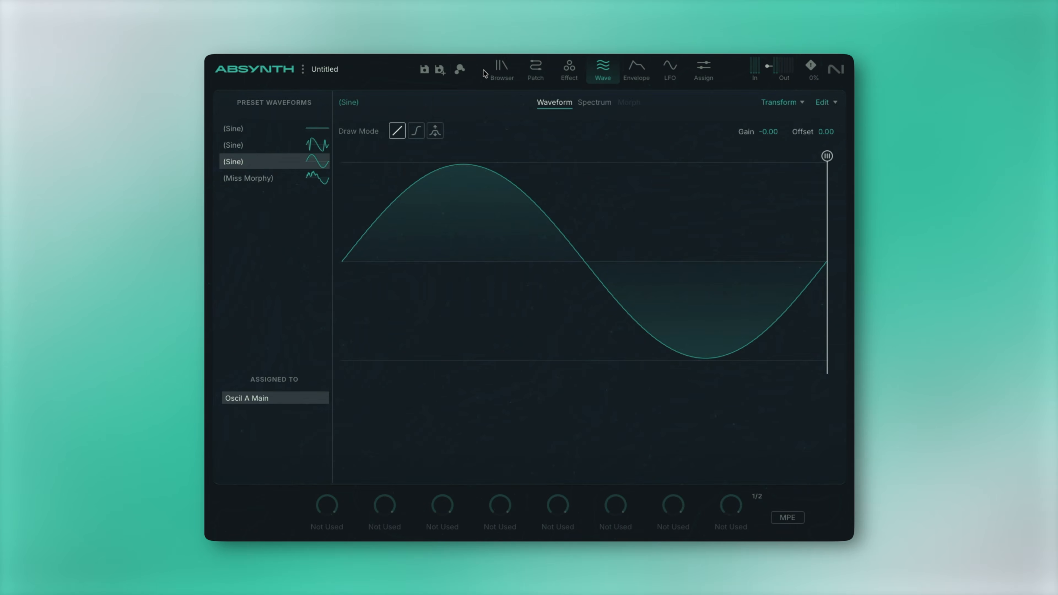
click(533, 71)
click(237, 150)
click(286, 357)
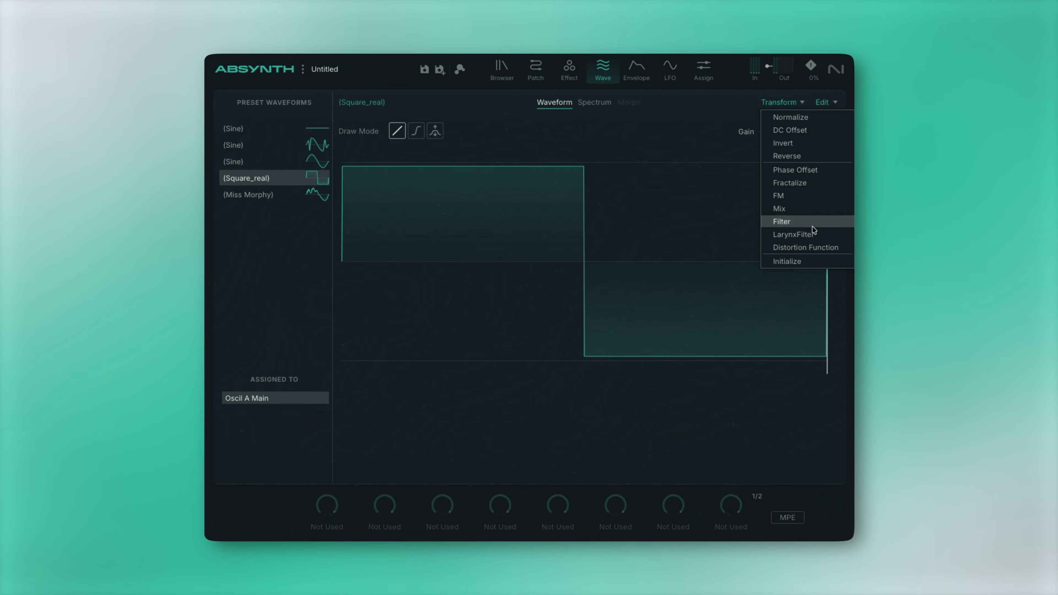
Step: Try the Filter transform on the square wave as a band-pass with frequency 39.094 and resonance 9.000
click(812, 219)
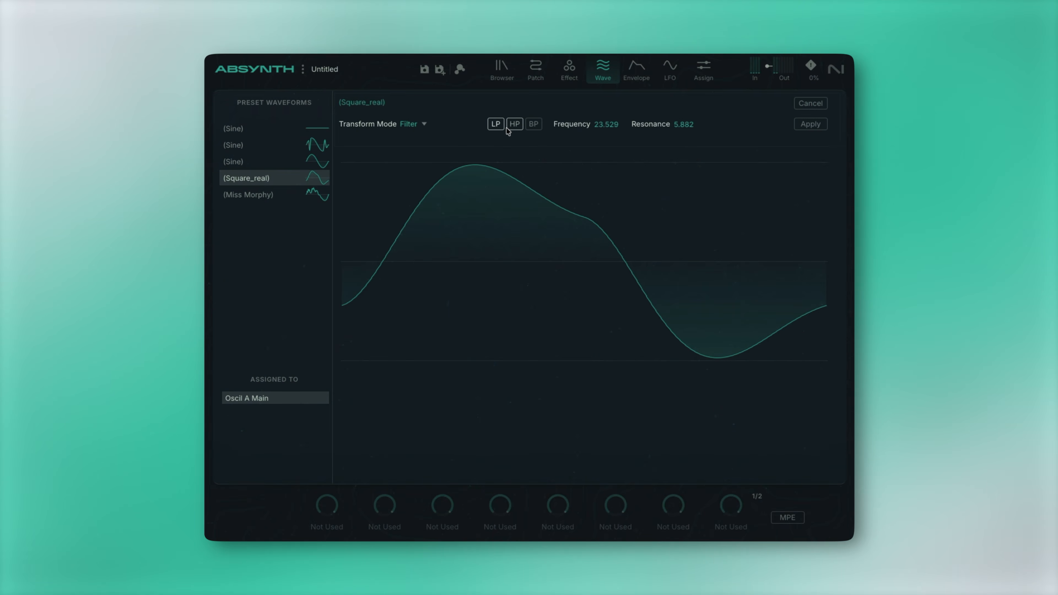
mouse_move(597, 130)
mouse_down()
mouse_move(592, 164)
mouse_move(591, 79)
mouse_move(591, 104)
mouse_move(555, 126)
mouse_move(596, 138)
mouse_move(591, 162)
mouse_move(595, 107)
mouse_move(593, 159)
mouse_move(598, 120)
mouse_up()
click(517, 126)
click(530, 126)
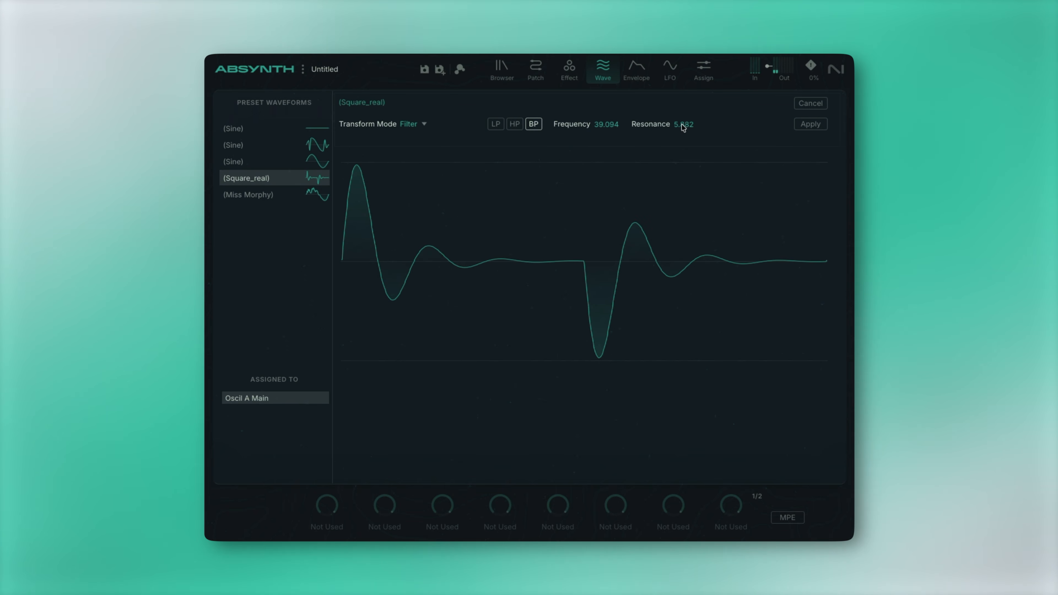
mouse_move(677, 130)
mouse_down()
mouse_move(673, 92)
mouse_move(669, 158)
mouse_move(671, 77)
mouse_move(665, 146)
mouse_up()
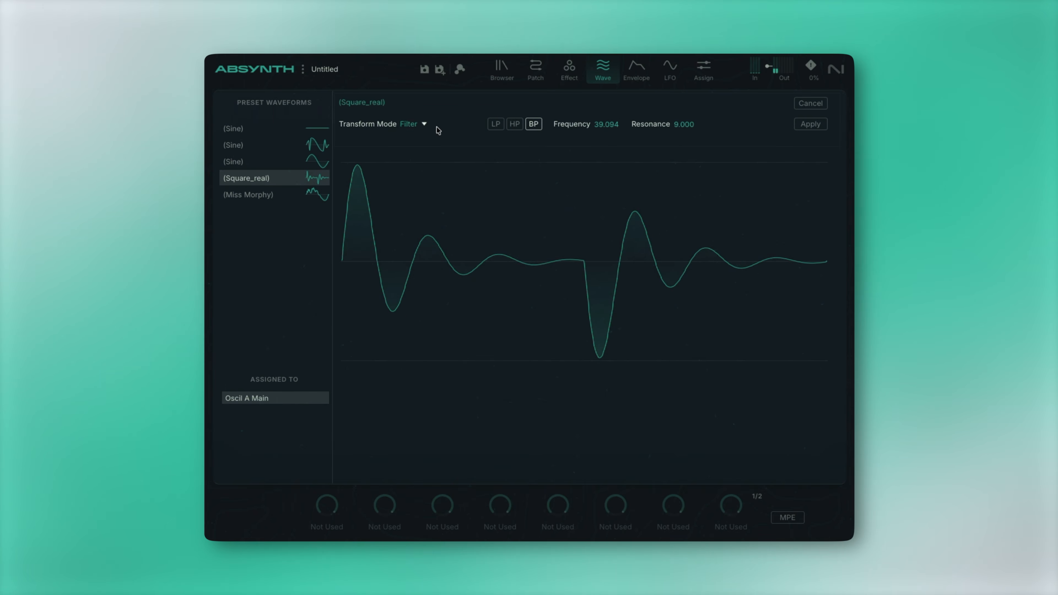
Step: Try the LarynxFilter transform on the square wave with vowel 0, resonance 0.700 and shift -0.484
click(422, 124)
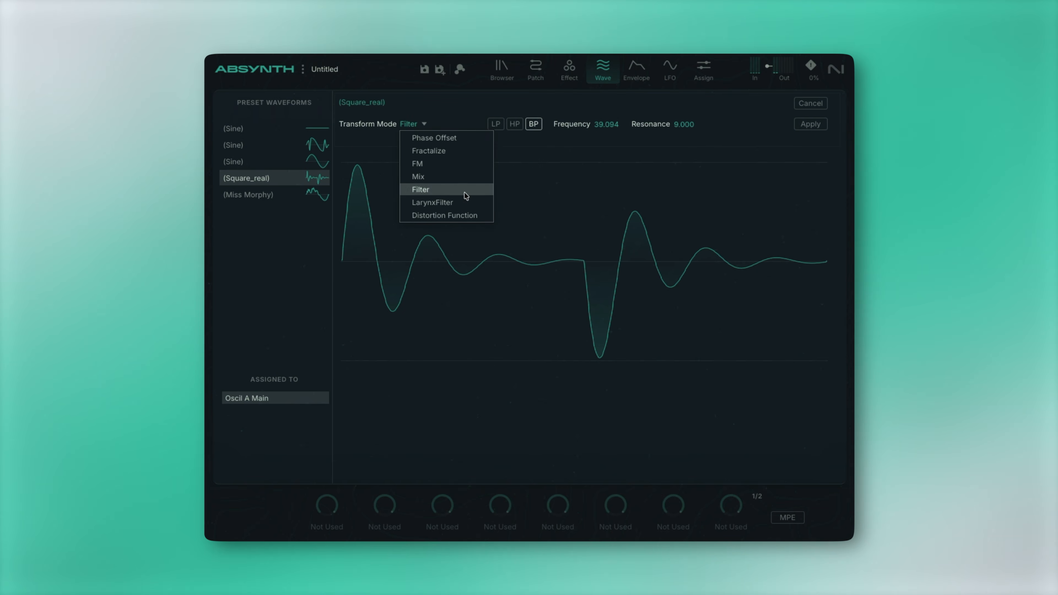
click(467, 204)
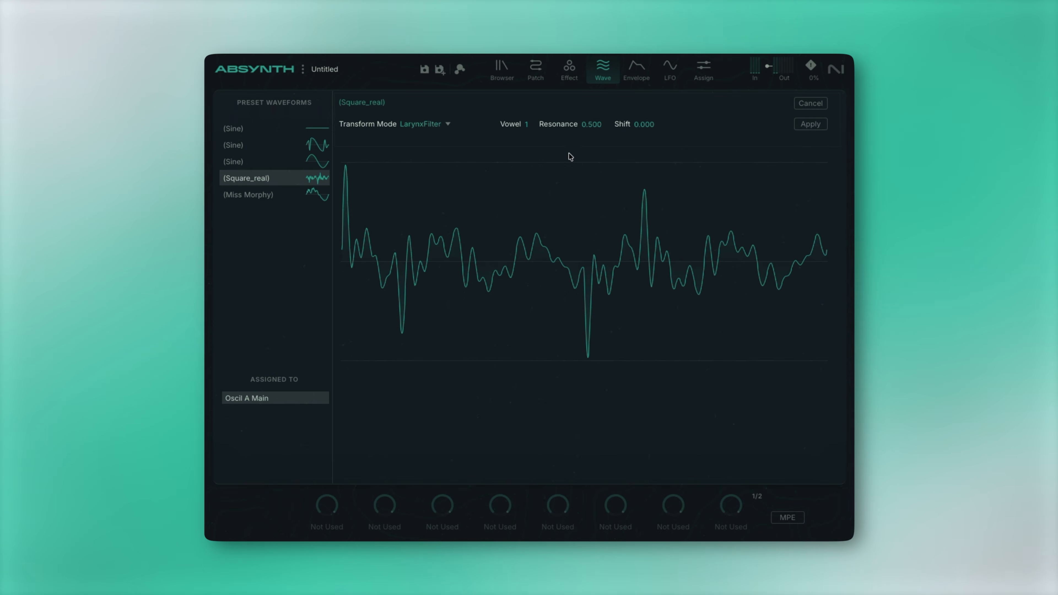
mouse_move(526, 130)
mouse_down()
mouse_move(531, 95)
mouse_move(532, 127)
mouse_up()
mouse_move(529, 132)
mouse_down()
mouse_move(530, 142)
mouse_move(594, 122)
mouse_move(593, 97)
mouse_move(530, 117)
mouse_move(531, 94)
mouse_move(529, 111)
mouse_up()
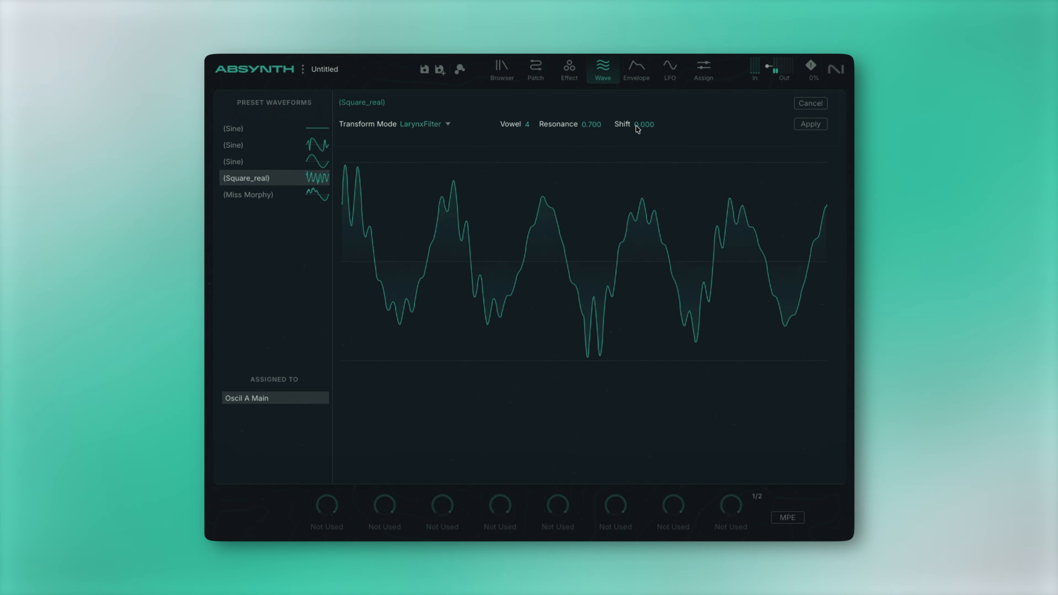
drag(636, 126, 638, 172)
Step: Apply the Distortion Function transform to the square wave with amount 1.000, asymmetry 0.000 and mix 1.000
click(446, 124)
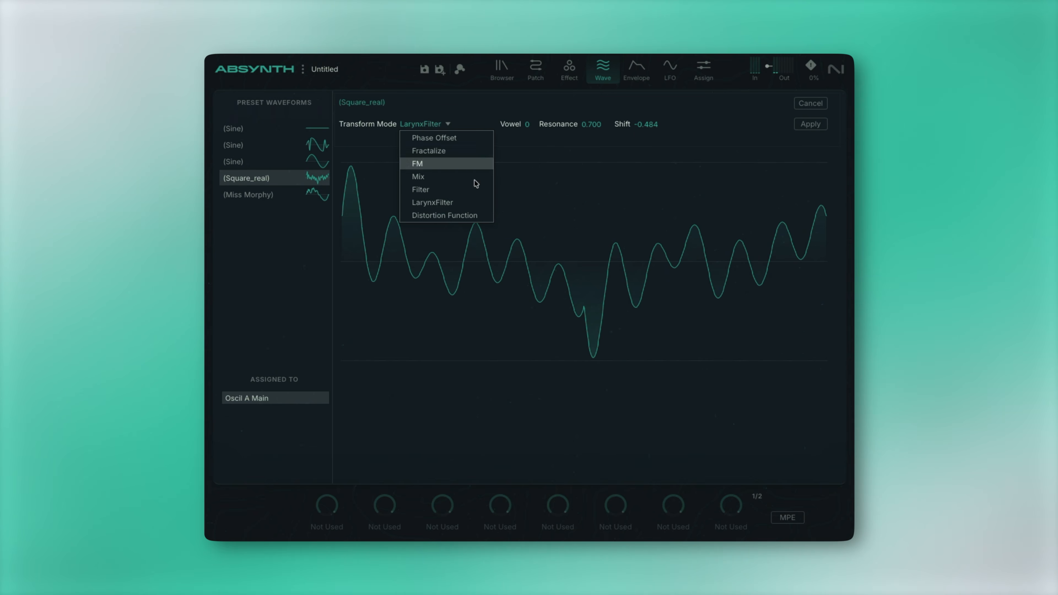
click(463, 215)
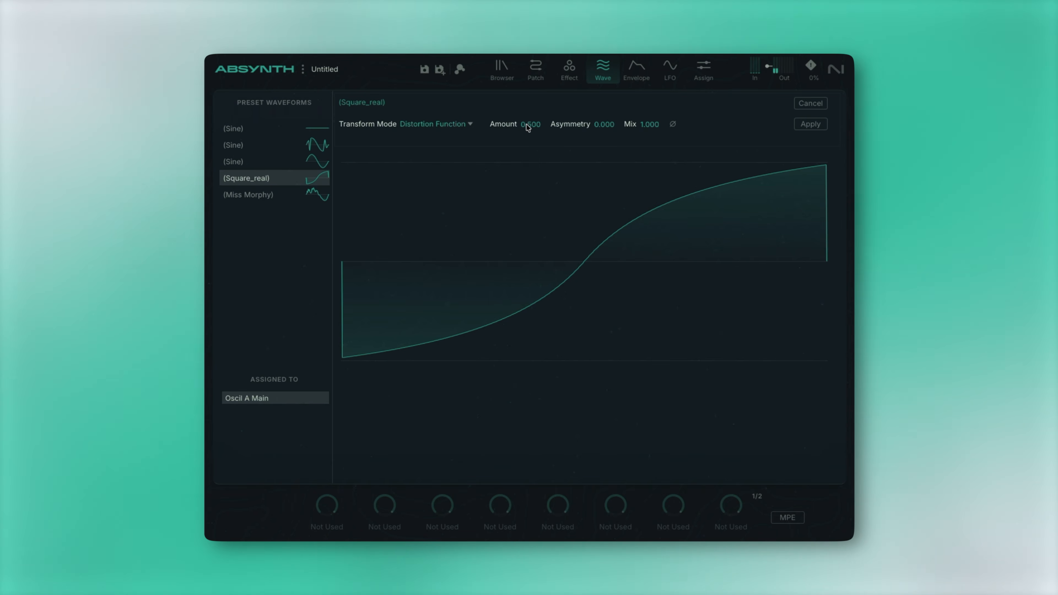
drag(528, 128, 539, 80)
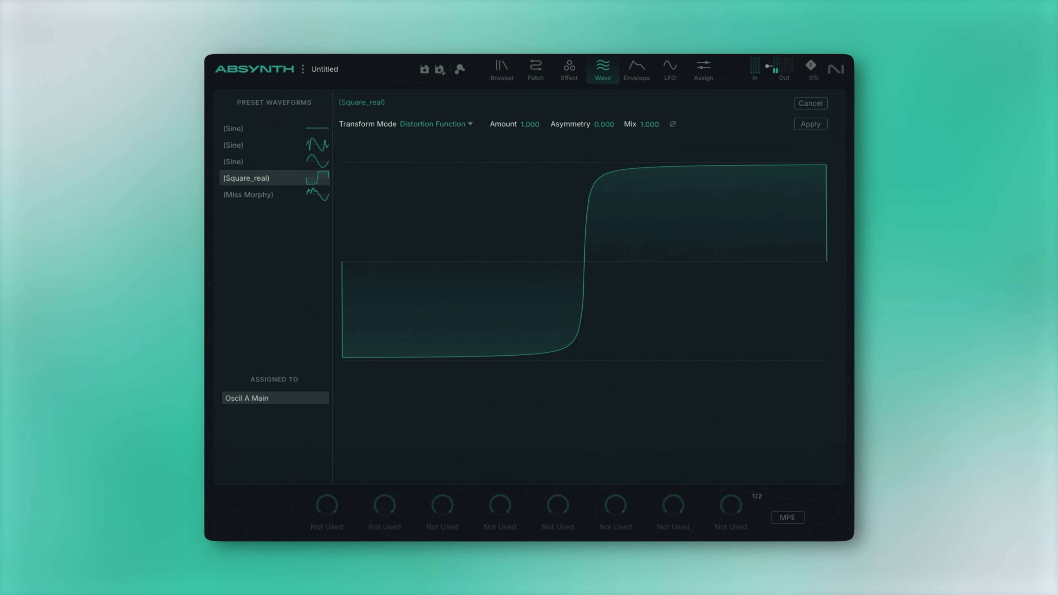
drag(530, 124, 544, 92)
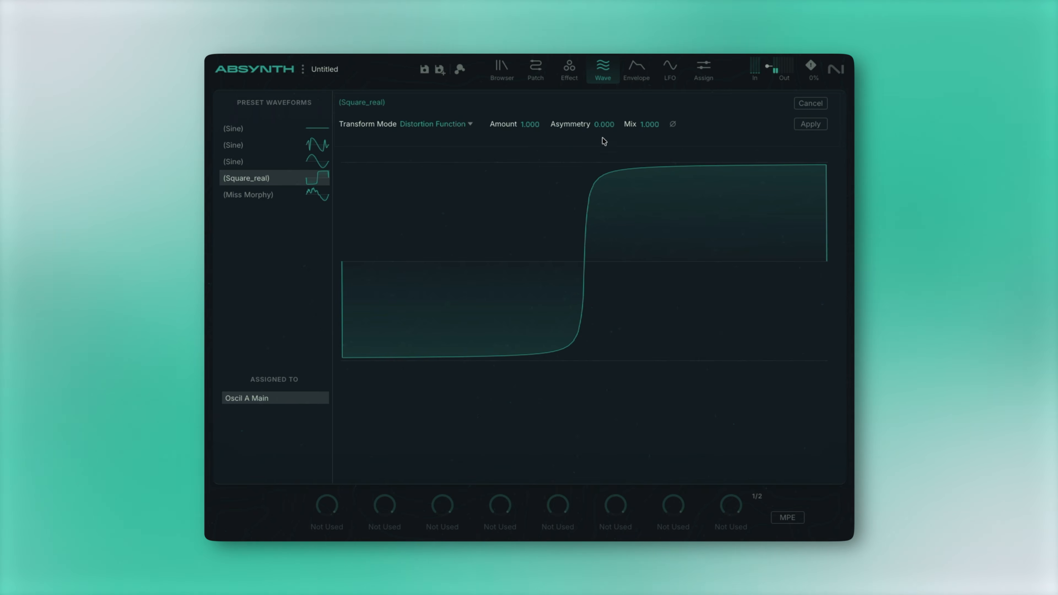
drag(604, 141, 644, 92)
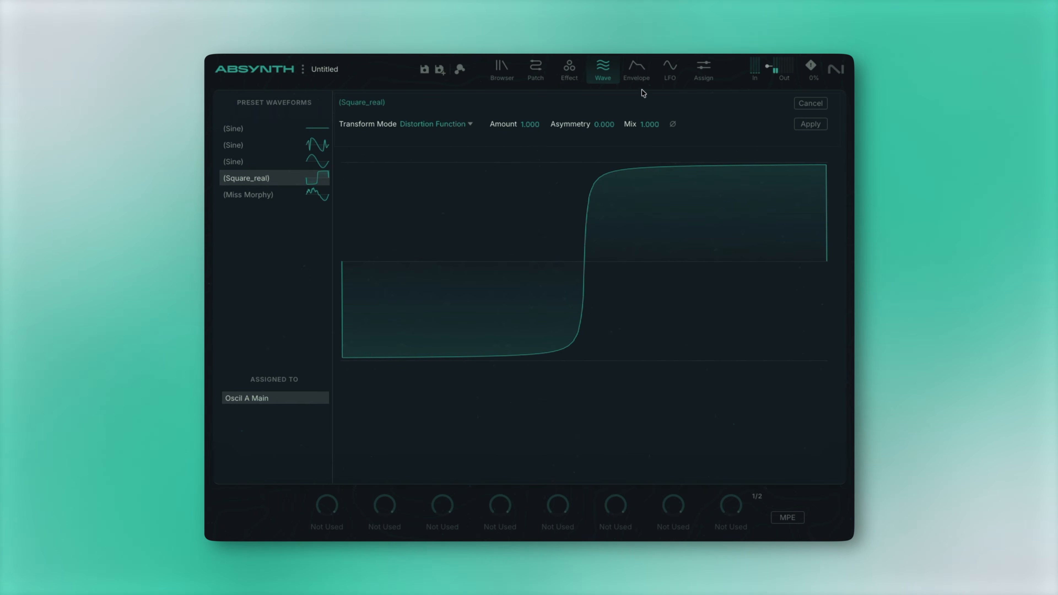
click(810, 124)
Step: Leave the transform, then draw a deep dip in Square_real's high section and a tall peak in its low section using the bump draw mode
click(825, 104)
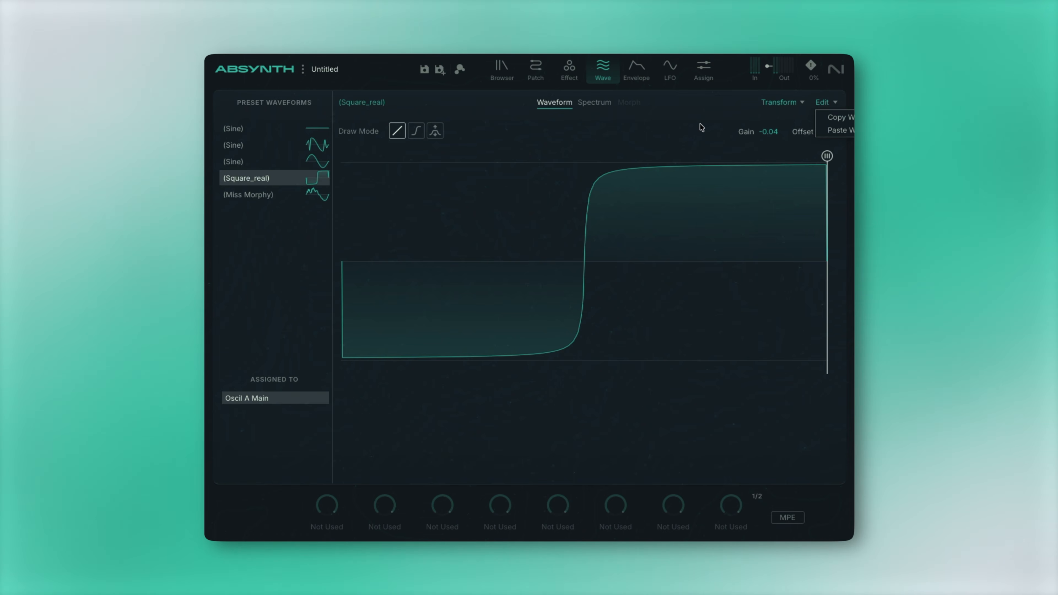
click(674, 131)
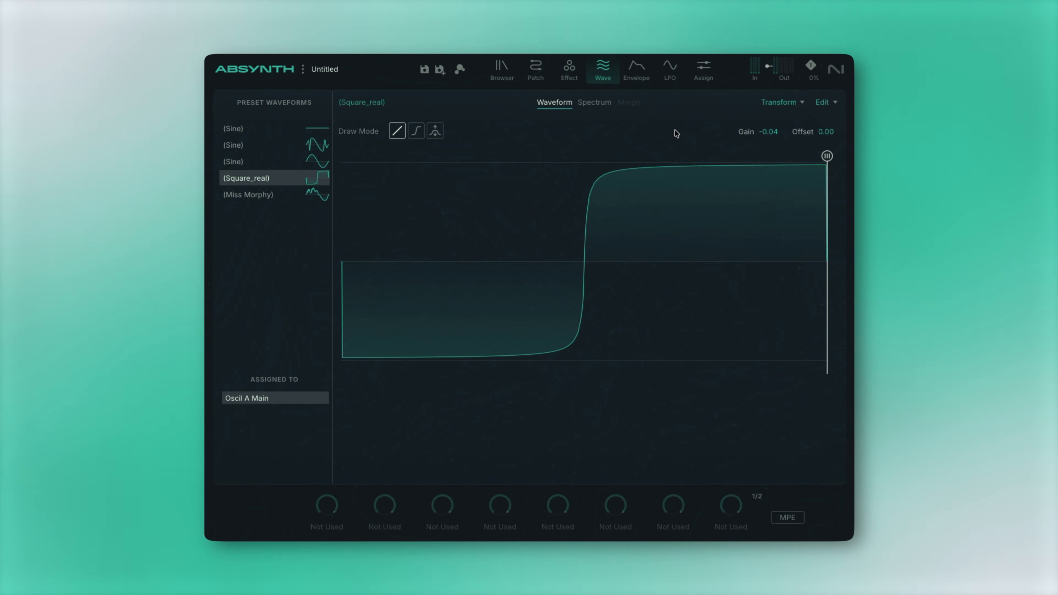
click(435, 130)
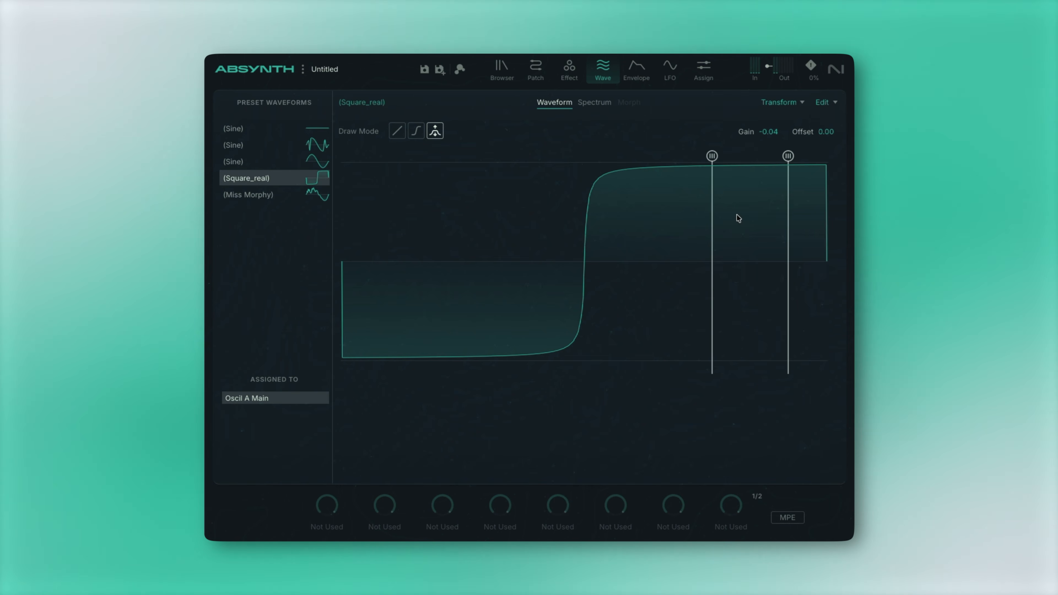
mouse_move(750, 170)
mouse_down()
mouse_move(737, 375)
mouse_move(755, 347)
mouse_up()
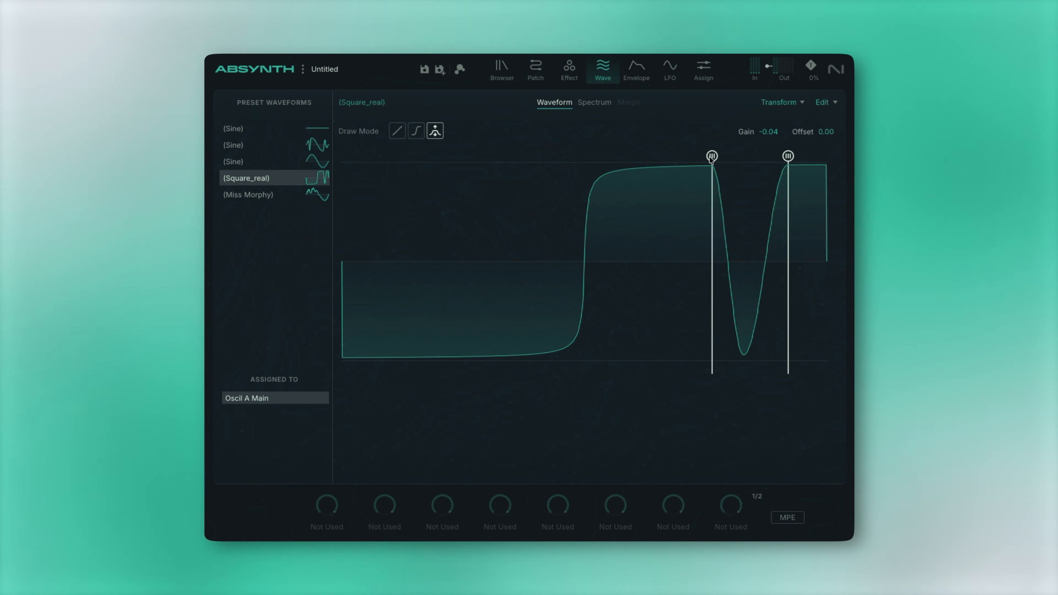
drag(713, 251, 430, 223)
mouse_move(761, 160)
mouse_down()
mouse_move(545, 205)
mouse_move(504, 362)
mouse_move(484, 166)
mouse_up()
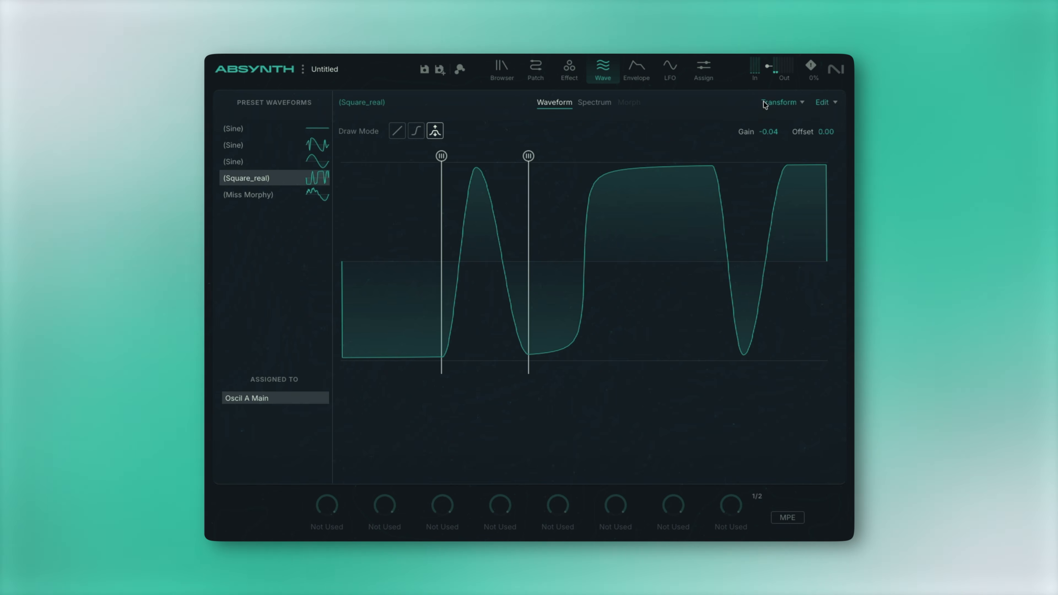
Step: Copy the modified Square_real waveform and paste it over the second Sine preset waveform
click(836, 103)
click(830, 118)
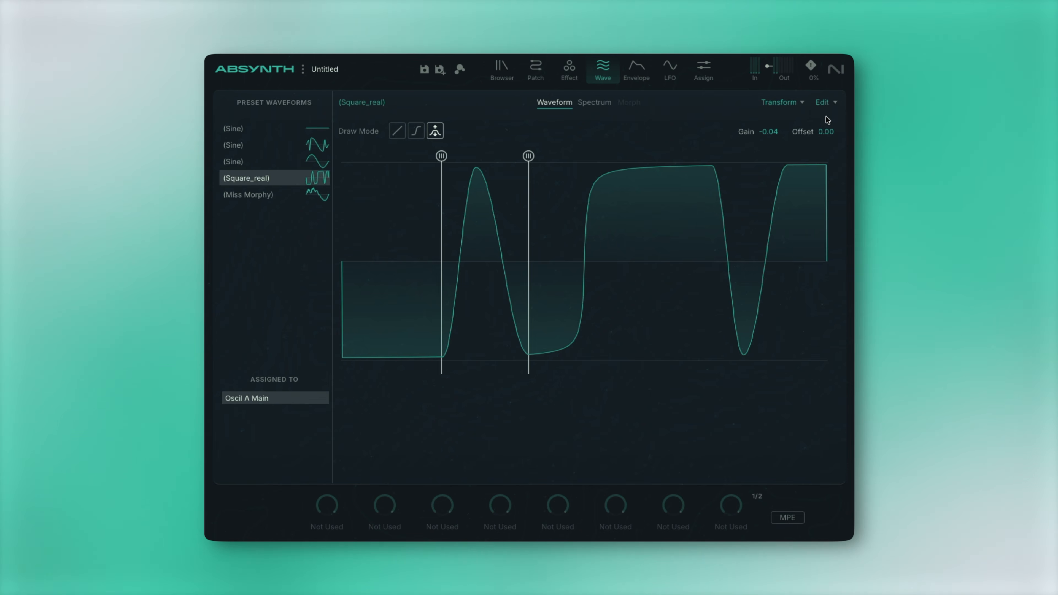
click(262, 149)
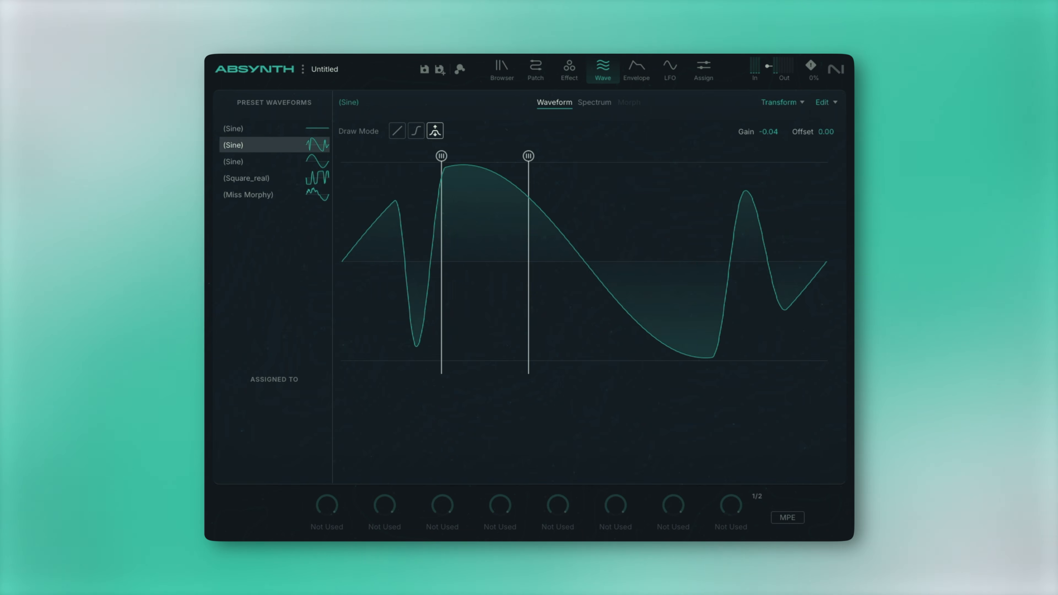
click(822, 103)
click(829, 131)
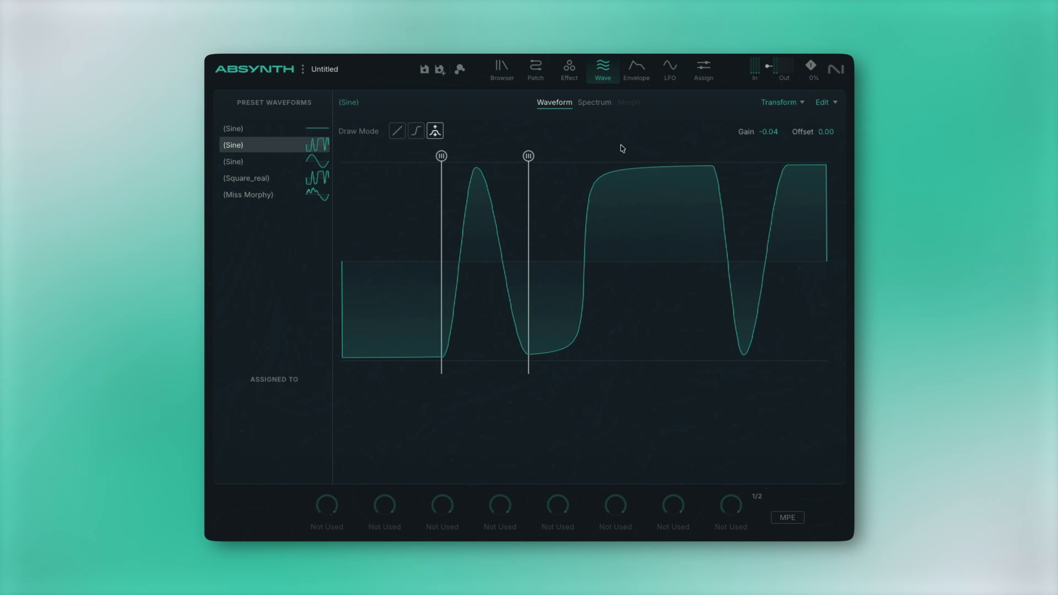
Step: Try redrawing parts of the Square_real waveform with the curve draw mode, and paste the copied waveform back over it
click(259, 179)
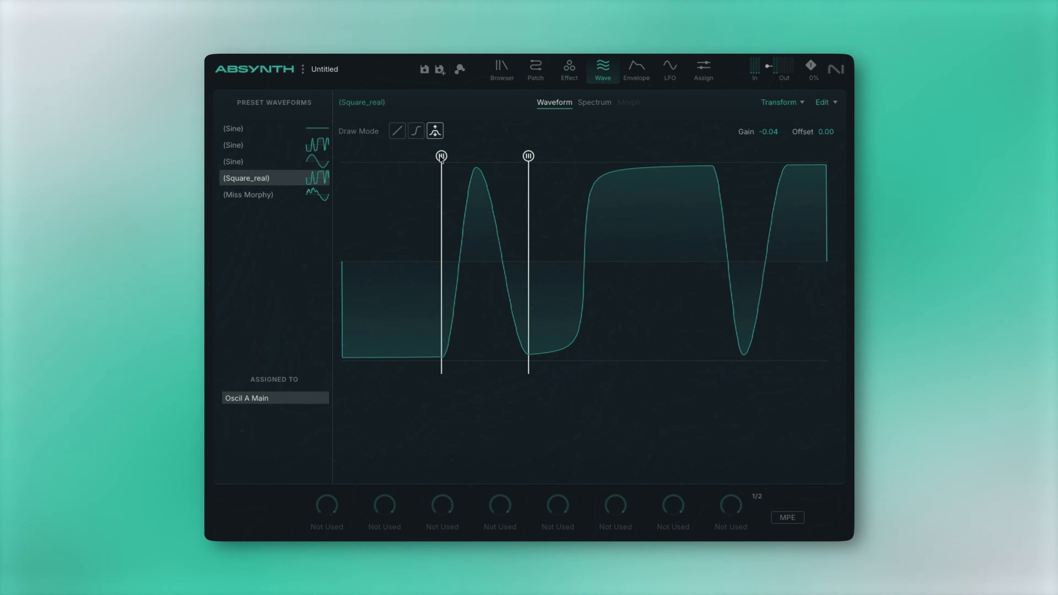
drag(441, 156, 369, 156)
drag(516, 156, 406, 323)
click(416, 130)
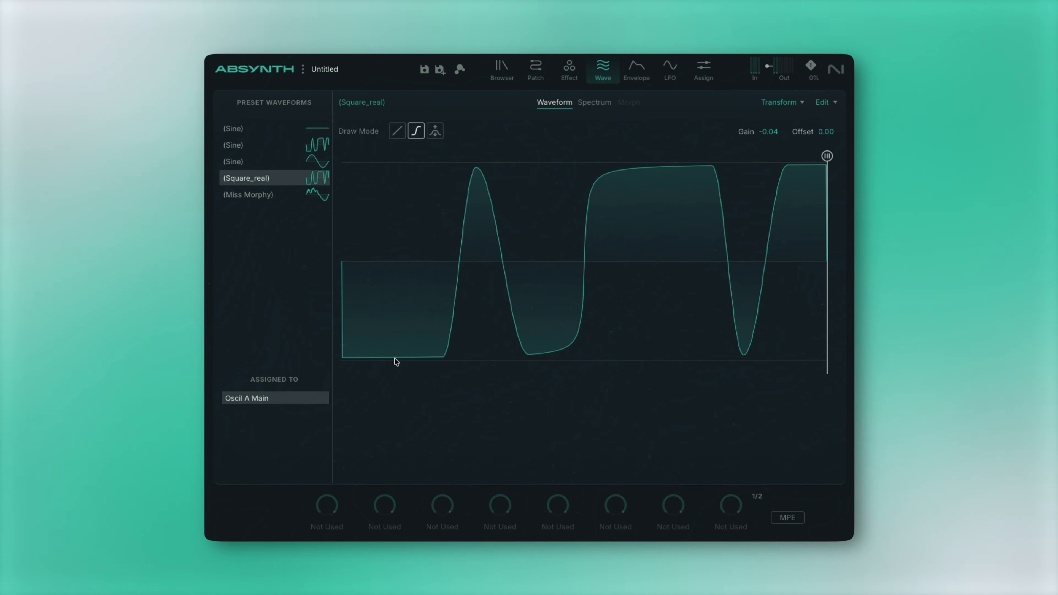
mouse_move(395, 360)
mouse_down()
mouse_move(432, 205)
mouse_move(559, 349)
mouse_move(428, 331)
mouse_move(450, 149)
mouse_move(441, 156)
mouse_up()
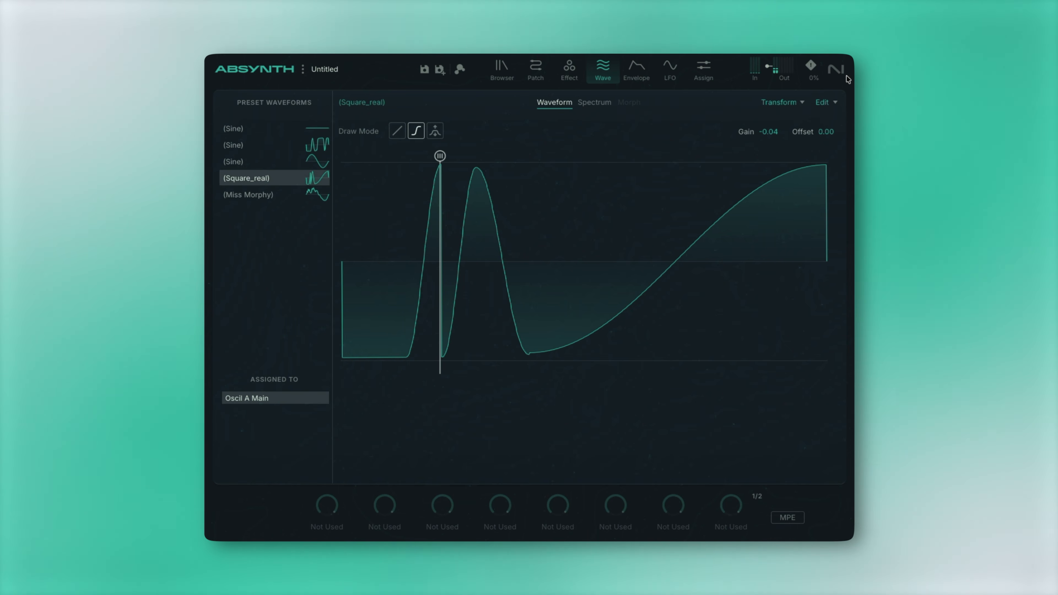
click(829, 103)
click(833, 130)
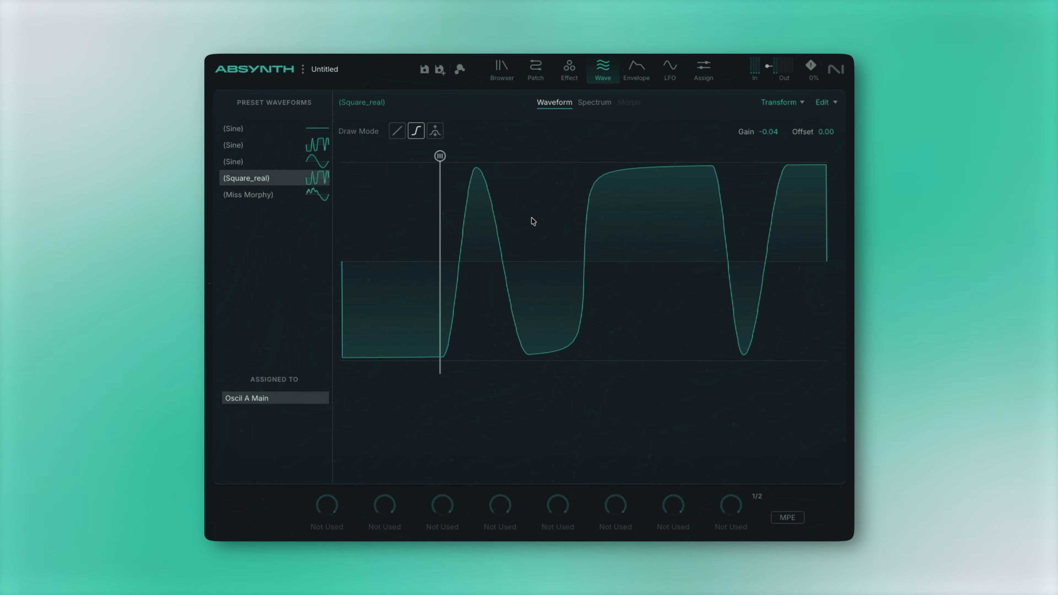
Step: Create another editable waveform from channel A's custom Square_real, set its gain to -7.50 and adjust its offset
click(537, 71)
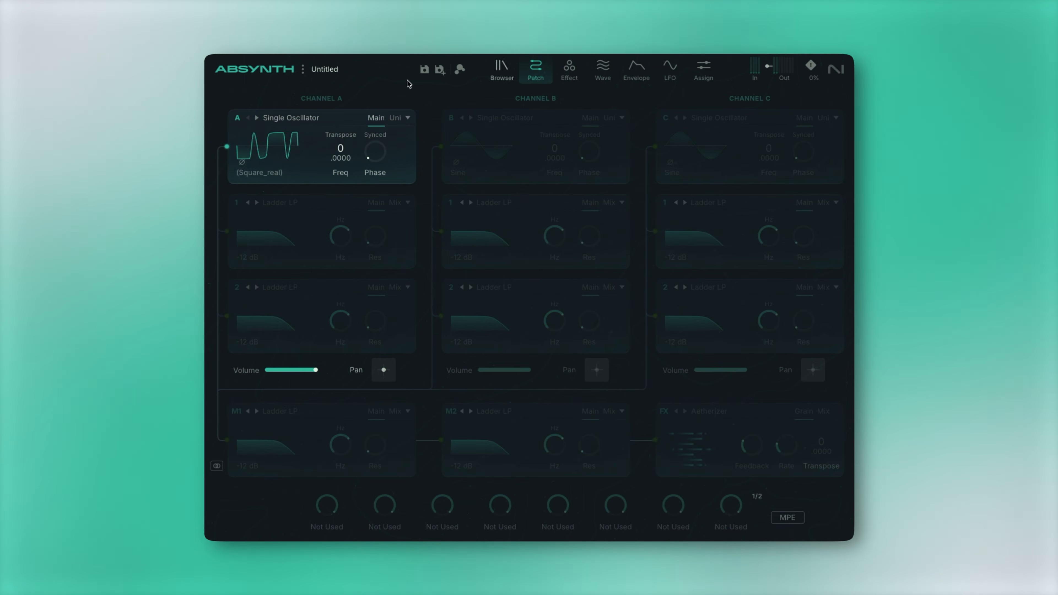
click(276, 170)
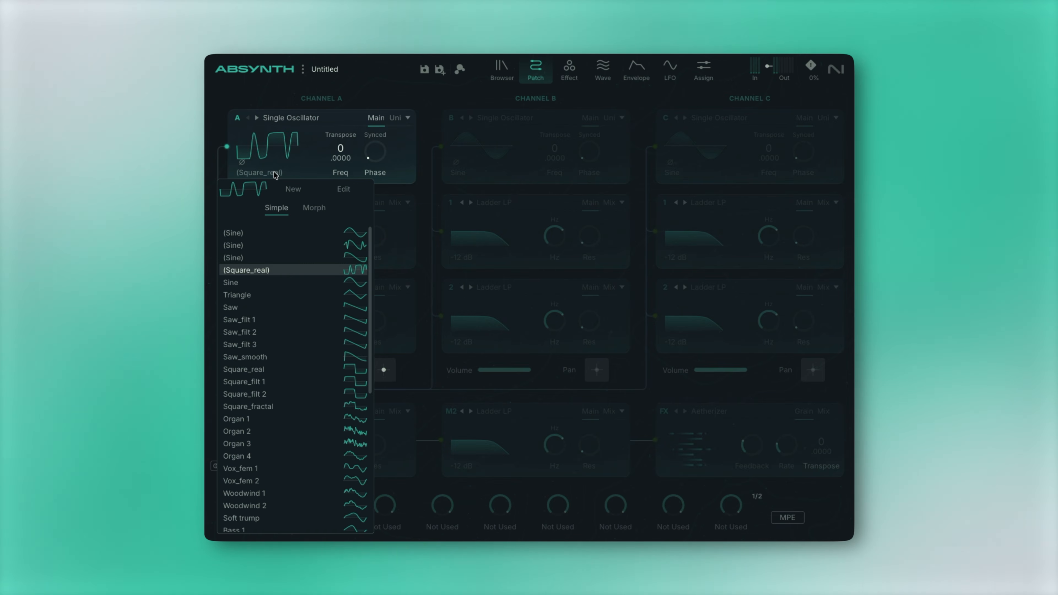
click(299, 192)
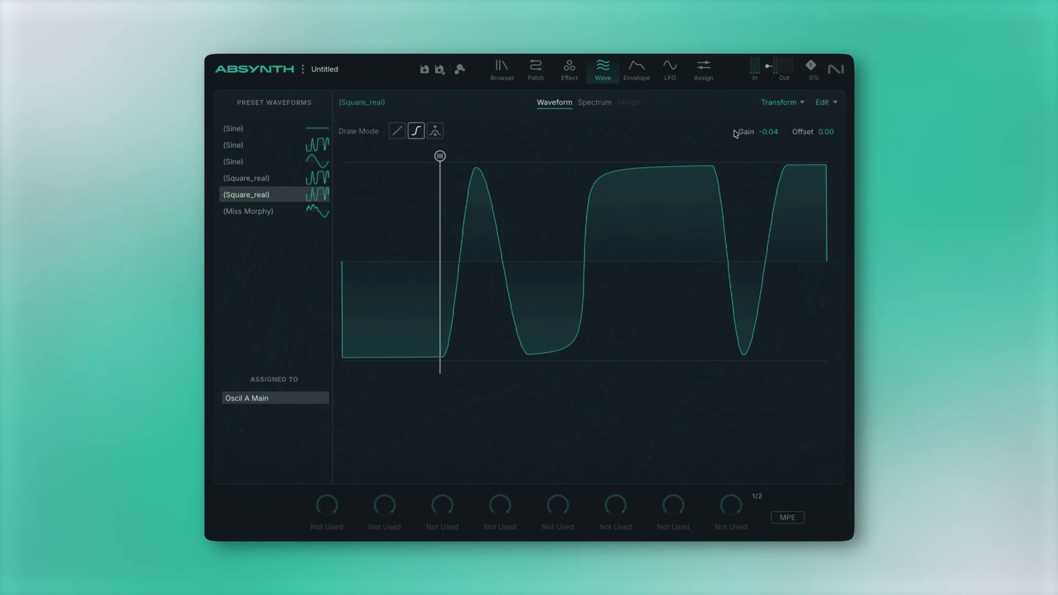
drag(768, 132, 824, 130)
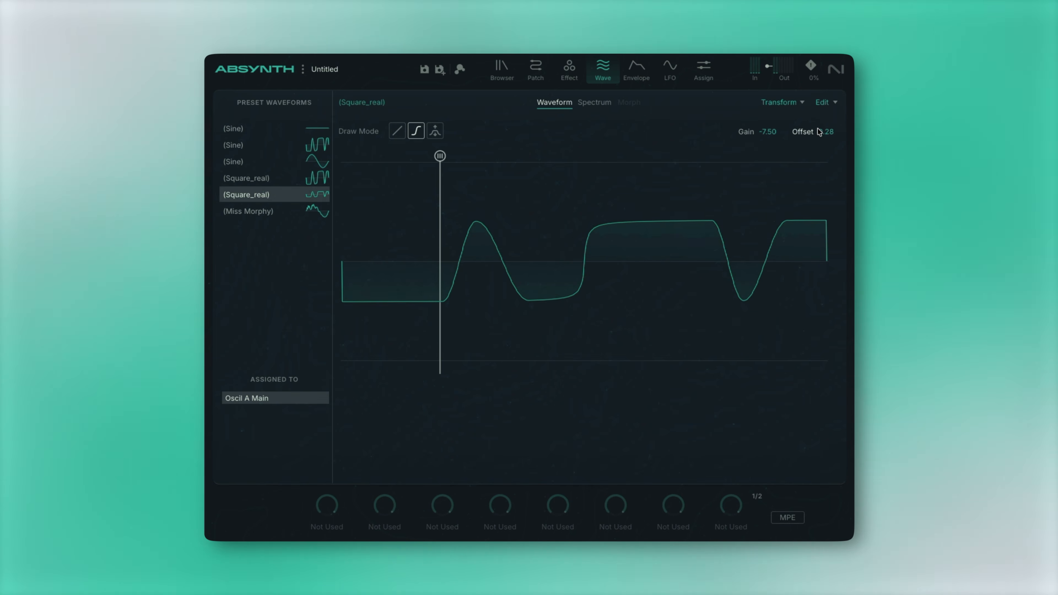
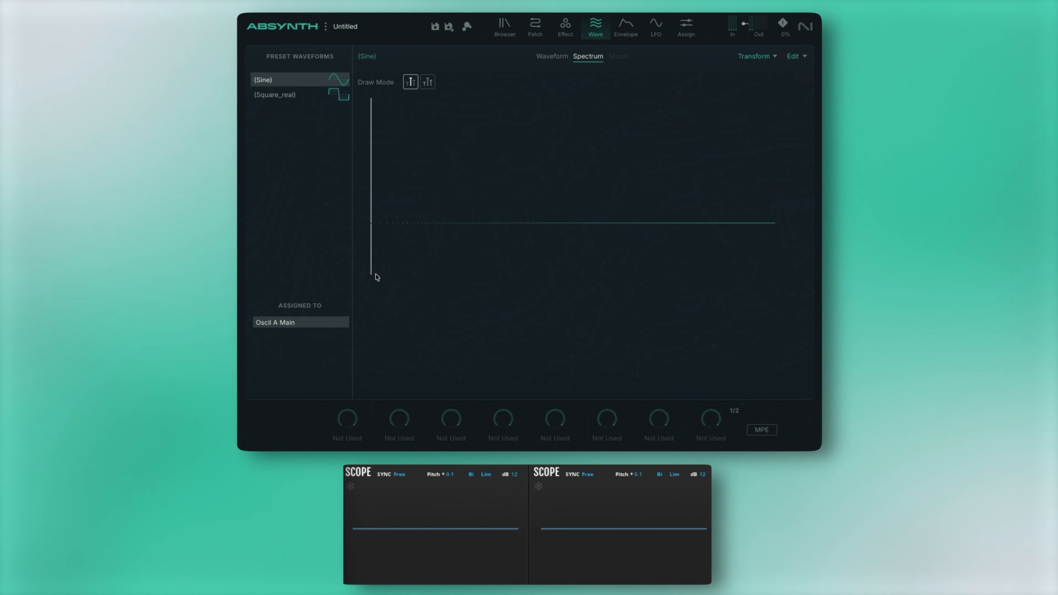
Step: Try shifting the phase of the Sine's first harmonic, reset it, and examine Square_real's spectrum
drag(376, 277, 375, 294)
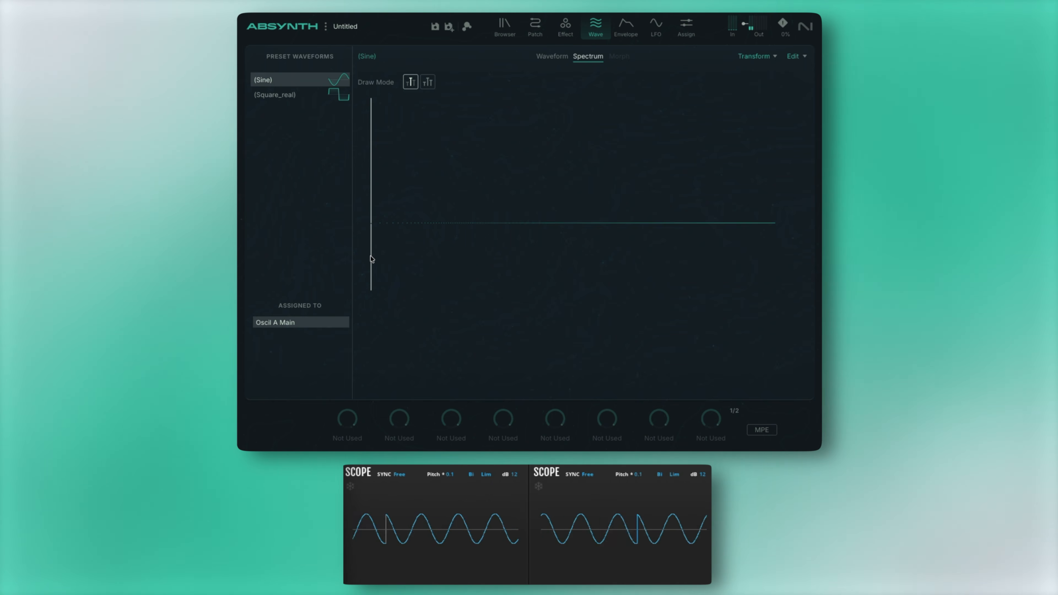
drag(370, 256, 370, 151)
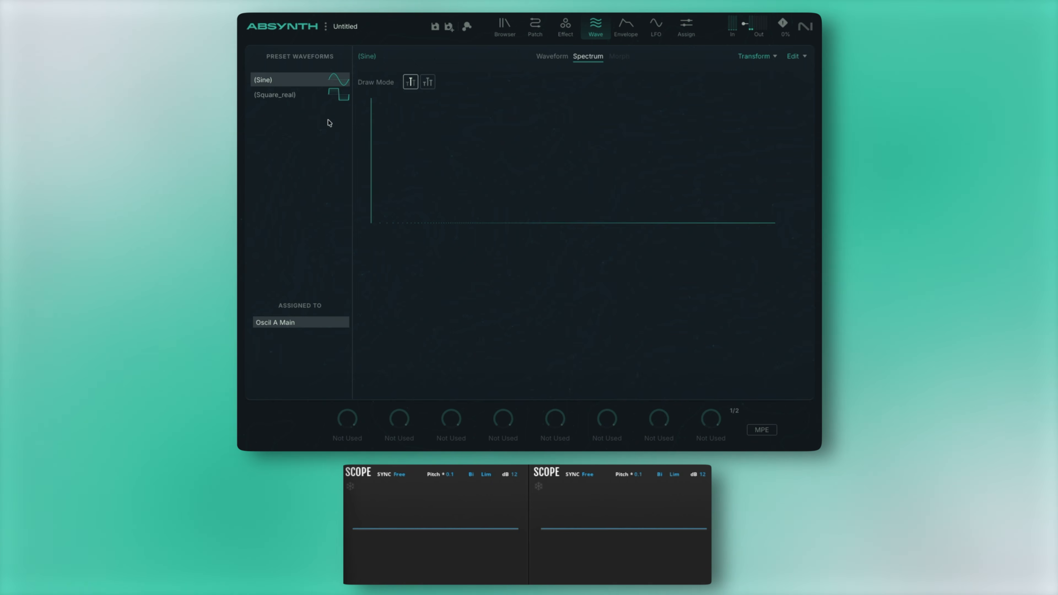
click(314, 96)
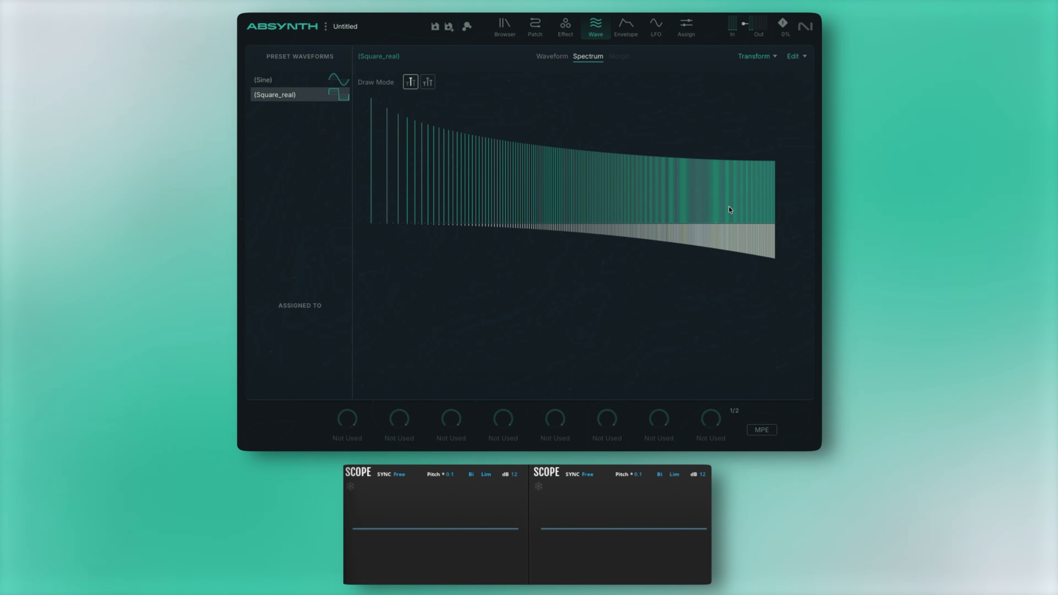
Step: Raise the Sine's fourth harmonic to full level in the spectrum and view the resulting waveform
click(305, 84)
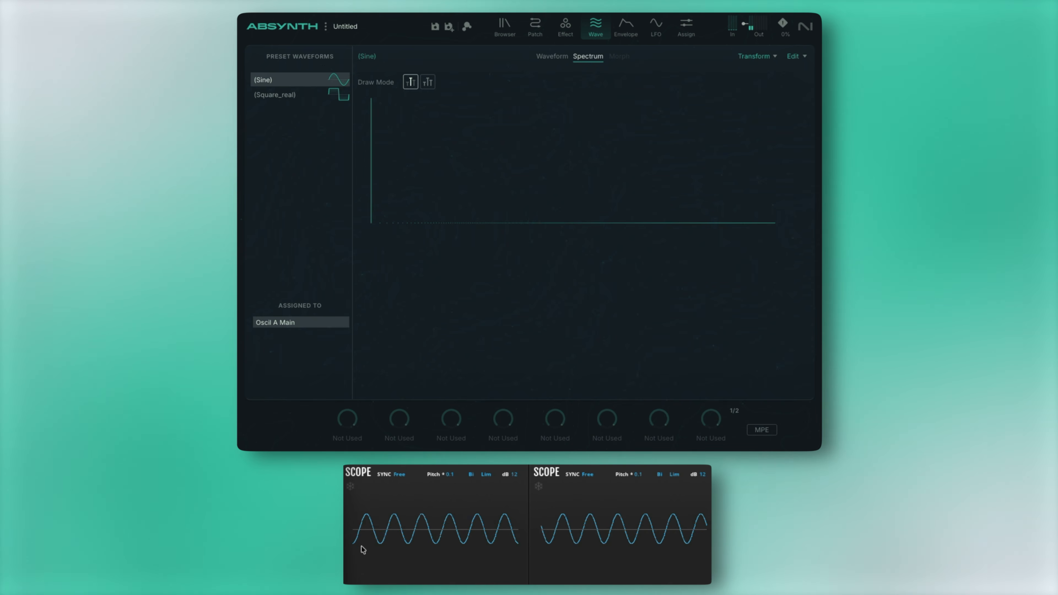
drag(398, 221, 420, 27)
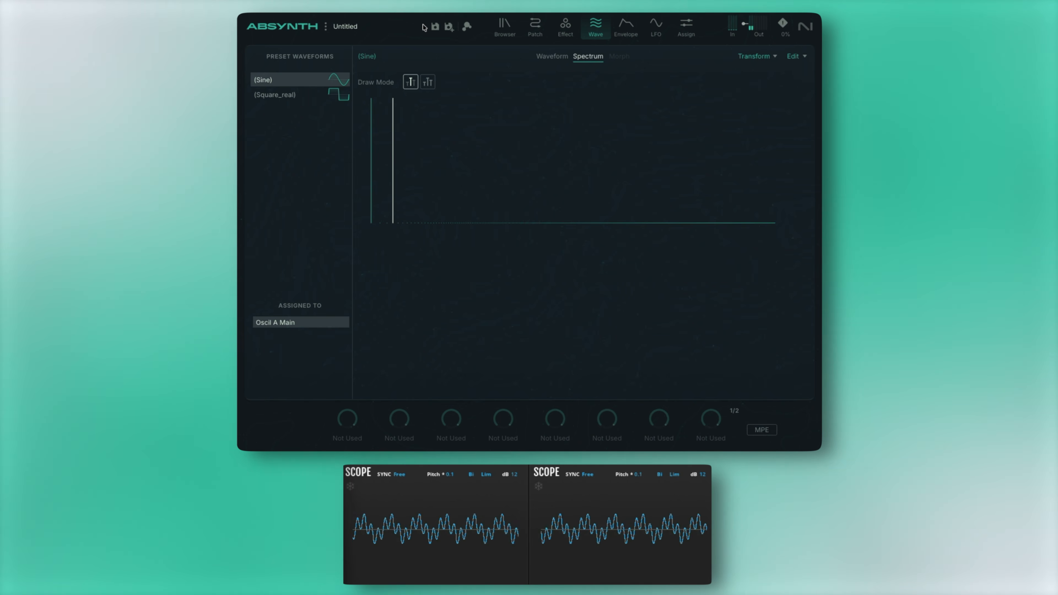
click(539, 56)
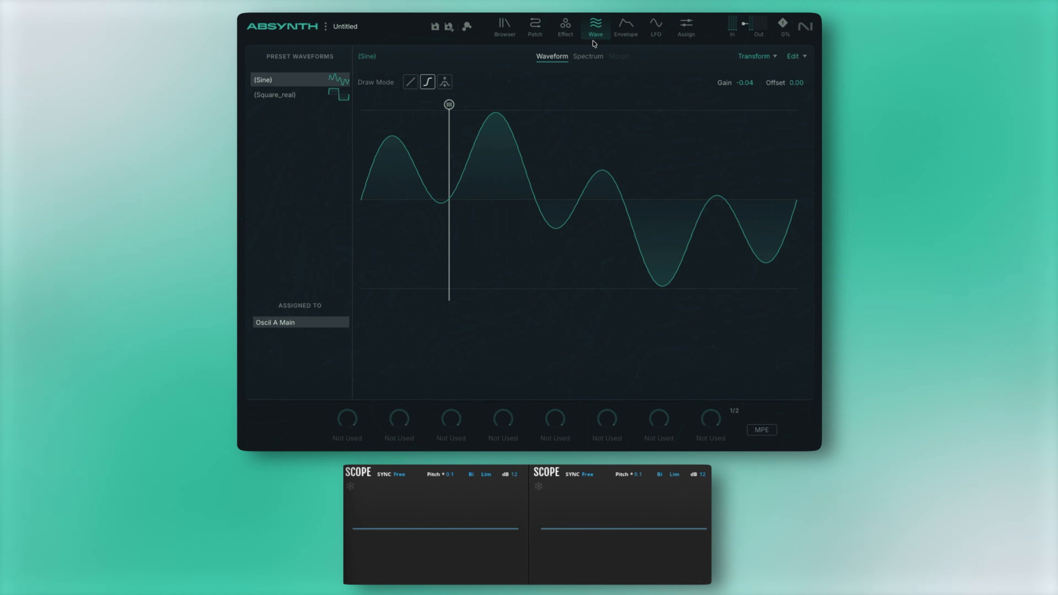
Step: Remove the Sine's fourth harmonic and raise its first harmonic back to full level, checking the waveform after each change
click(588, 56)
drag(392, 107, 387, 302)
click(550, 57)
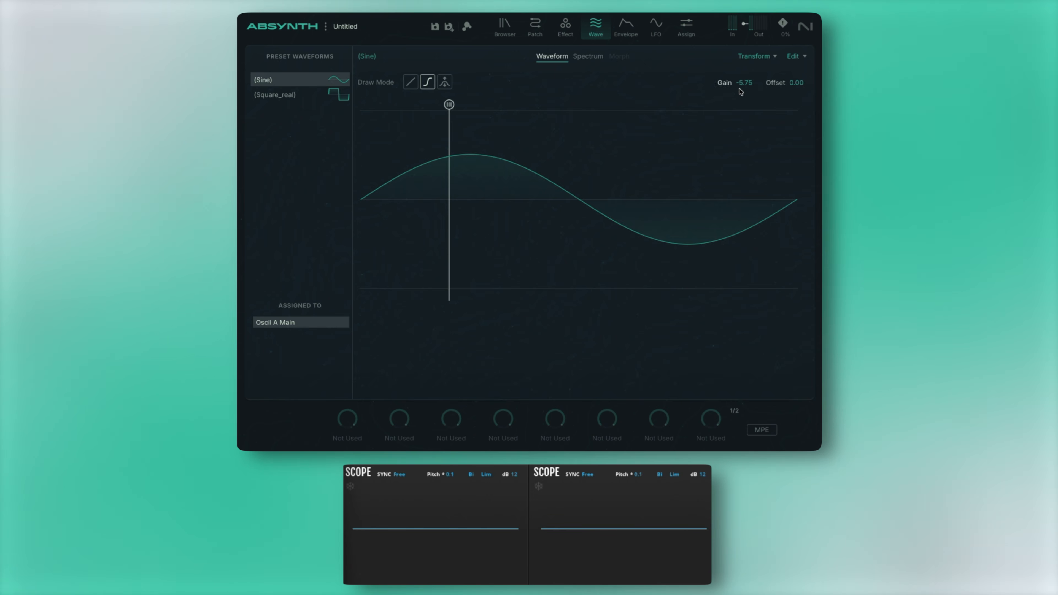
click(588, 56)
drag(371, 106, 378, 50)
click(544, 57)
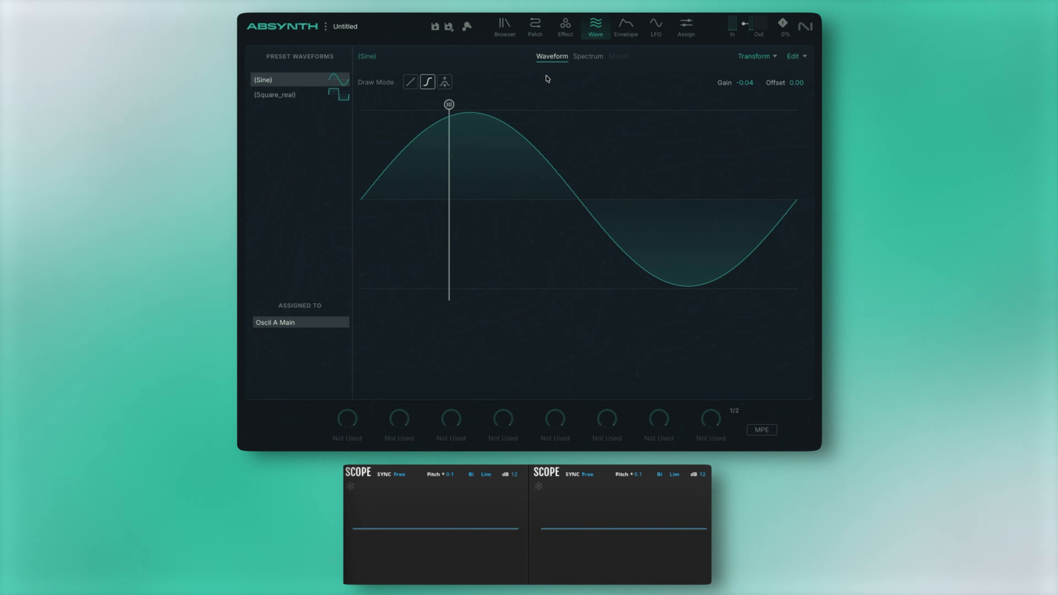
Step: Try a phase shift on the Sine's first harmonic, examine how it moves the waveform, and return to the unshifted spectrum
click(585, 59)
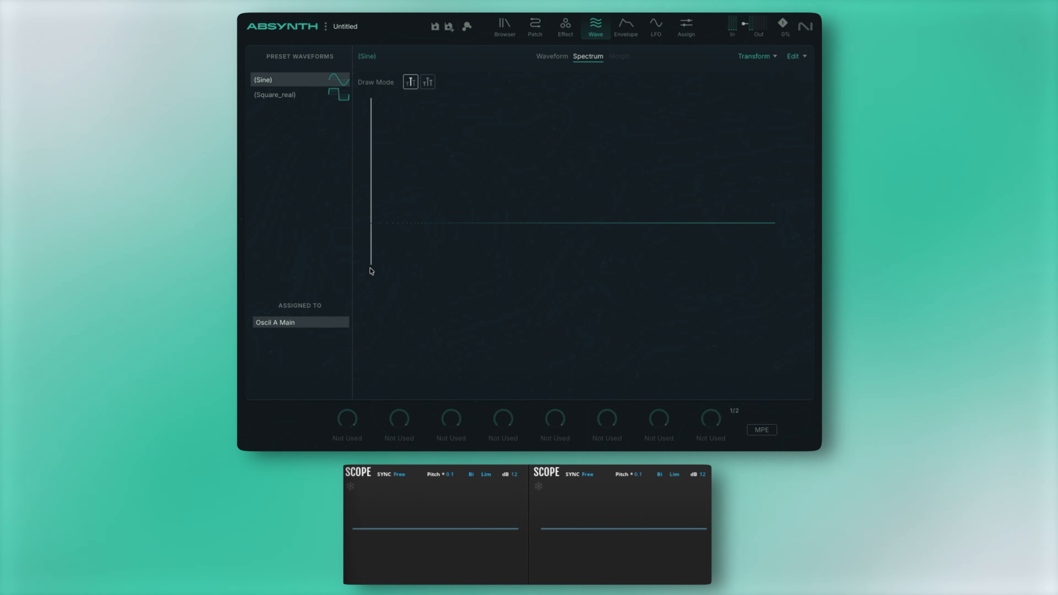
click(552, 57)
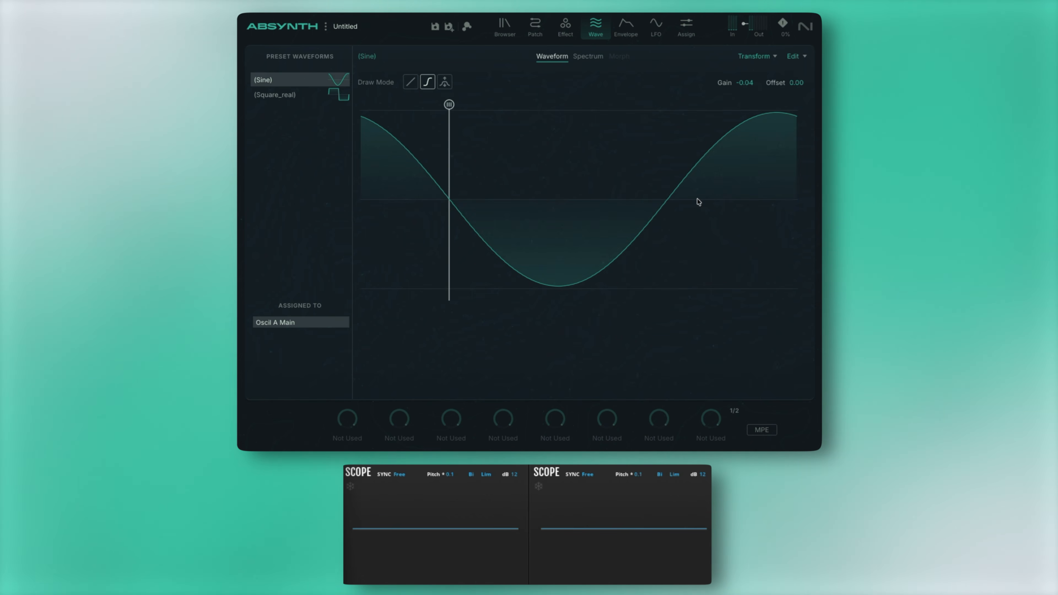
click(588, 59)
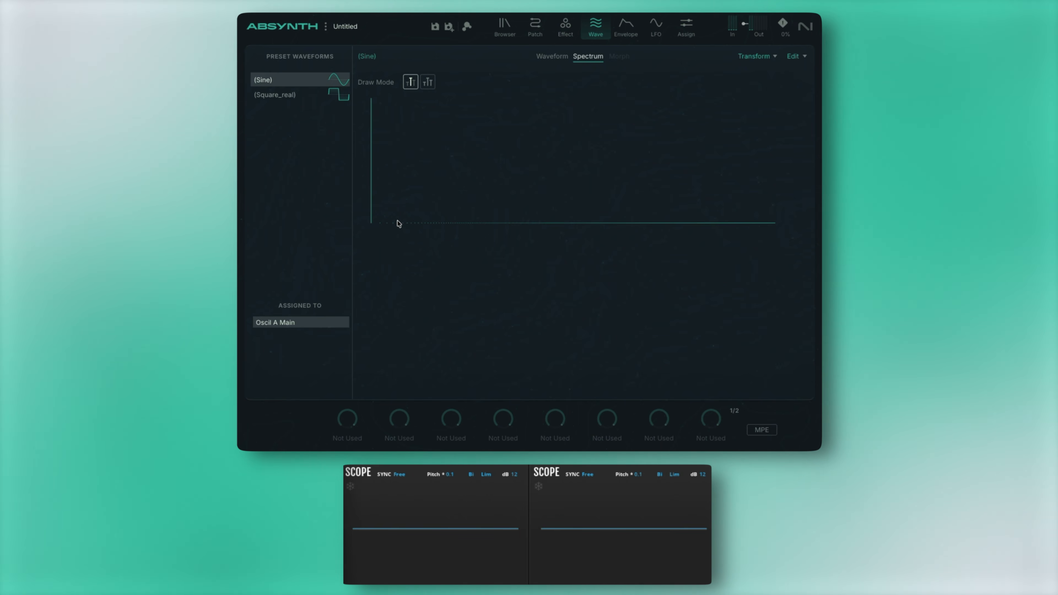
Step: Add third and fifth harmonics with shifted phases to the Sine's spectrum and check the resulting waveform
drag(397, 224, 399, 126)
drag(398, 225, 399, 269)
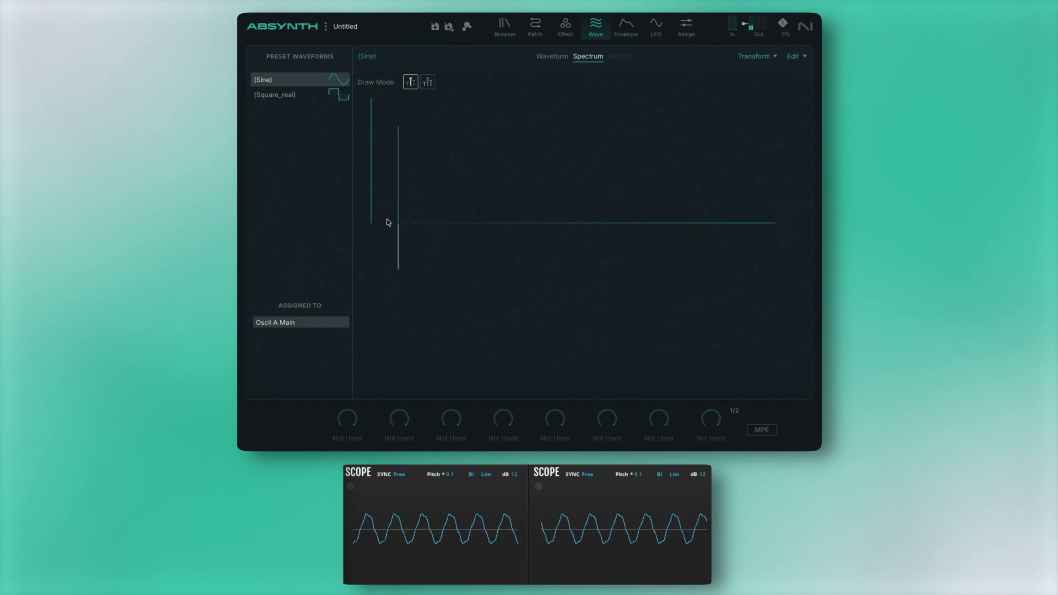
drag(387, 221, 385, 293)
click(546, 53)
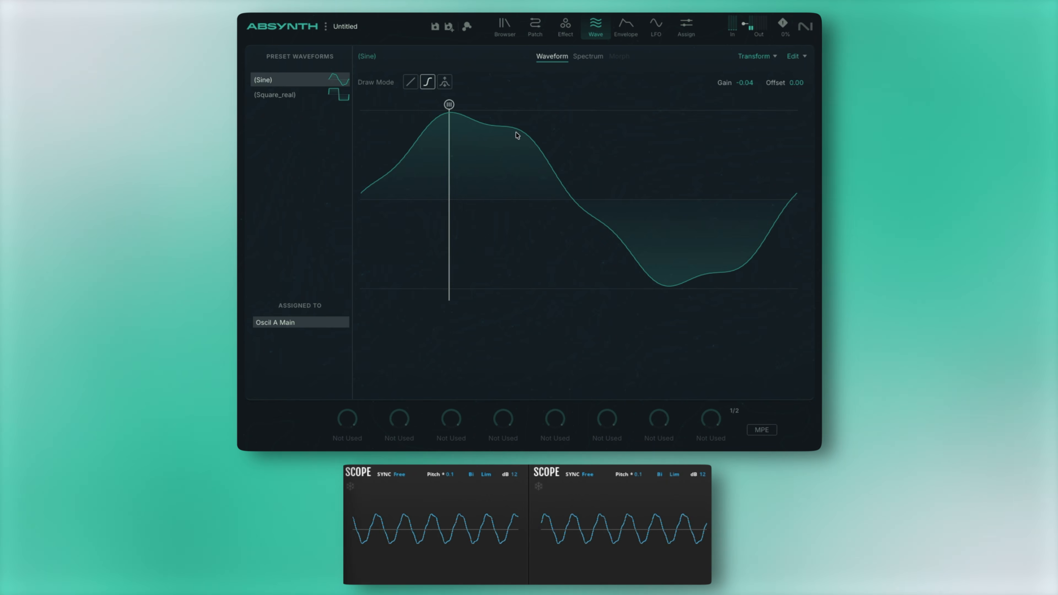
click(582, 61)
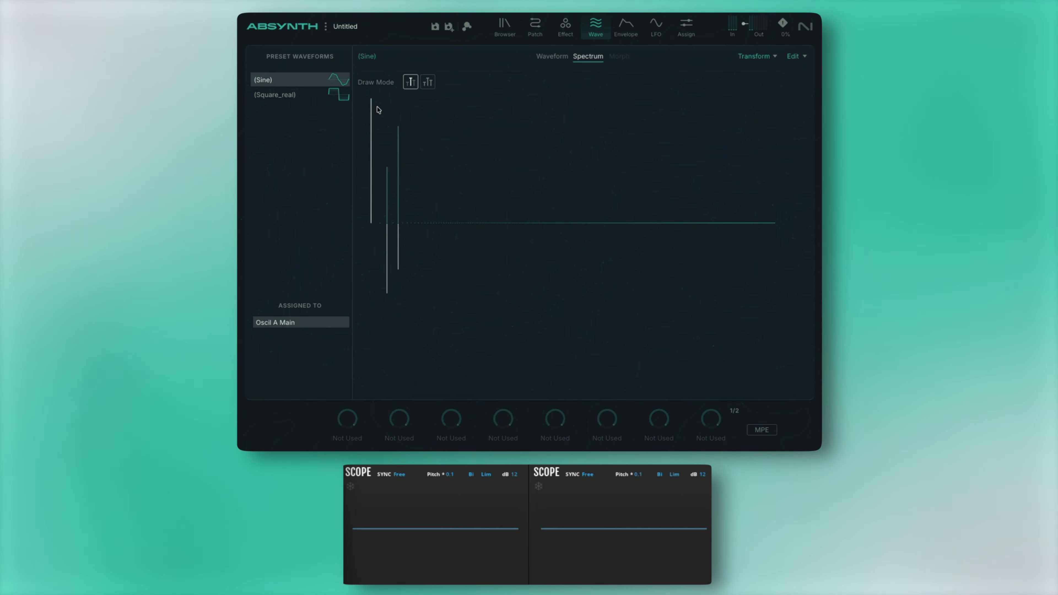
Step: With the multi-harmonic draw mode, draw levels and phases across the Sine's lower harmonics and a two-hump level curve across the upper ones
click(427, 82)
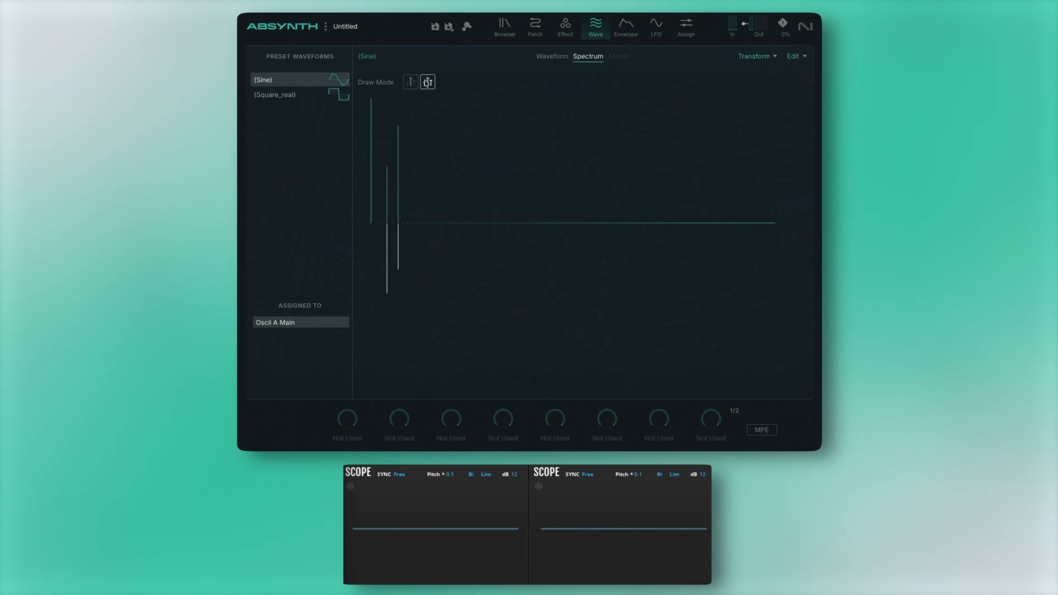
mouse_move(408, 124)
mouse_down()
mouse_move(379, 207)
mouse_move(374, 106)
mouse_move(402, 113)
mouse_move(403, 154)
mouse_move(438, 147)
mouse_move(456, 192)
mouse_move(404, 260)
mouse_move(385, 257)
mouse_move(425, 267)
mouse_move(444, 349)
mouse_move(430, 331)
mouse_up()
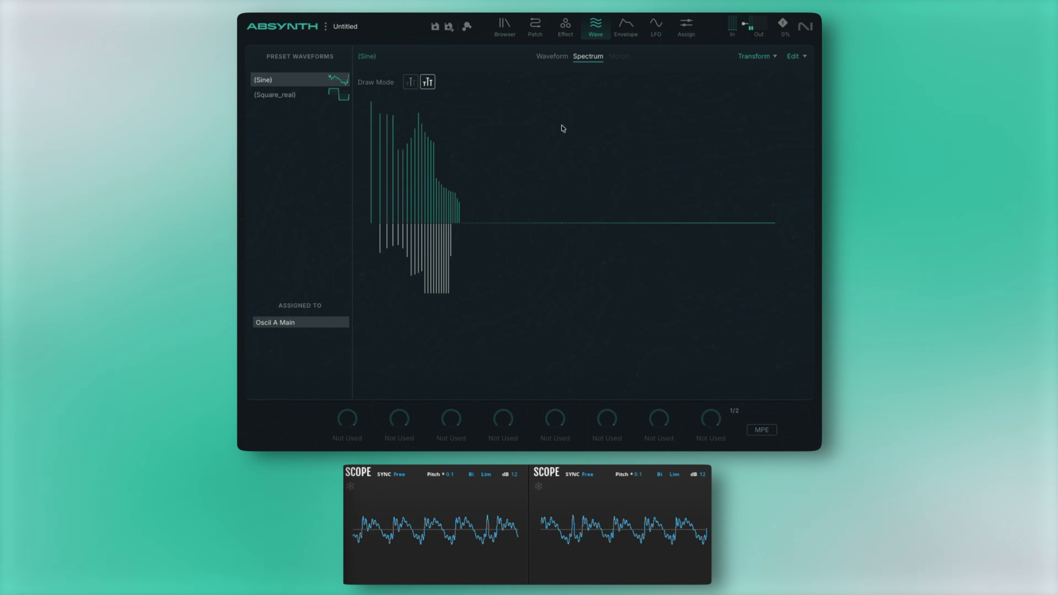
click(557, 60)
click(579, 58)
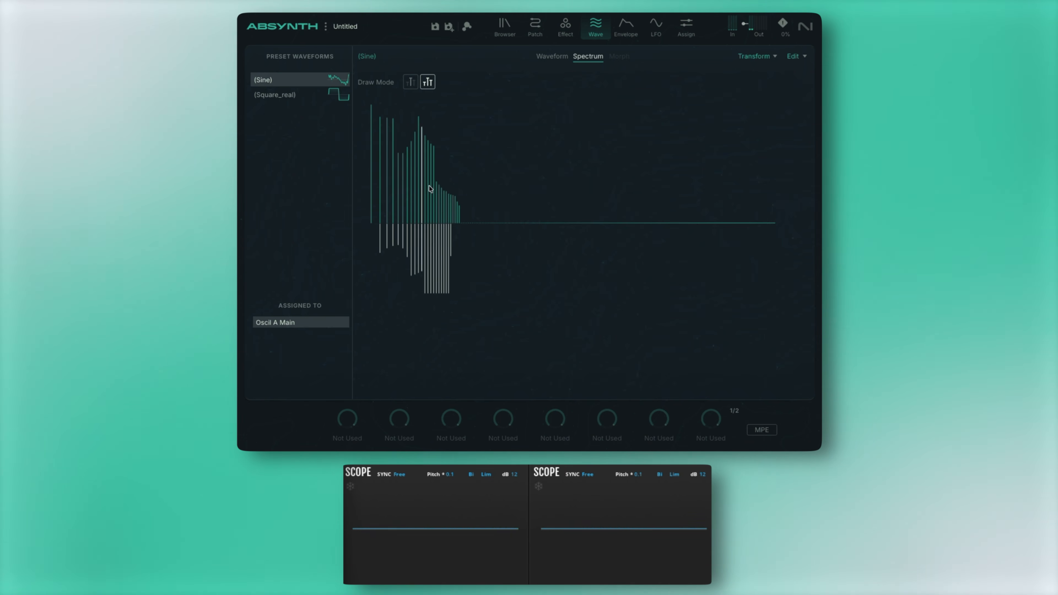
mouse_move(443, 176)
mouse_down()
mouse_move(552, 166)
mouse_move(640, 186)
mouse_move(741, 187)
mouse_move(762, 205)
mouse_up()
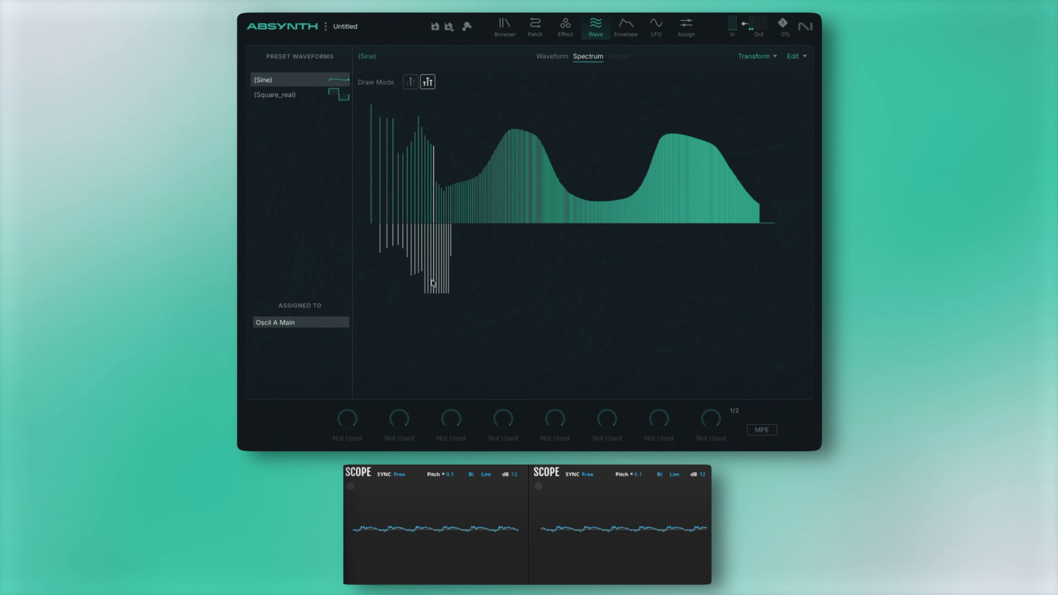
Step: Draw phases beneath the two humps of the Sine's upper harmonics and check the resulting waveform
mouse_move(464, 261)
mouse_down()
mouse_move(496, 286)
mouse_move(711, 284)
mouse_up()
click(552, 56)
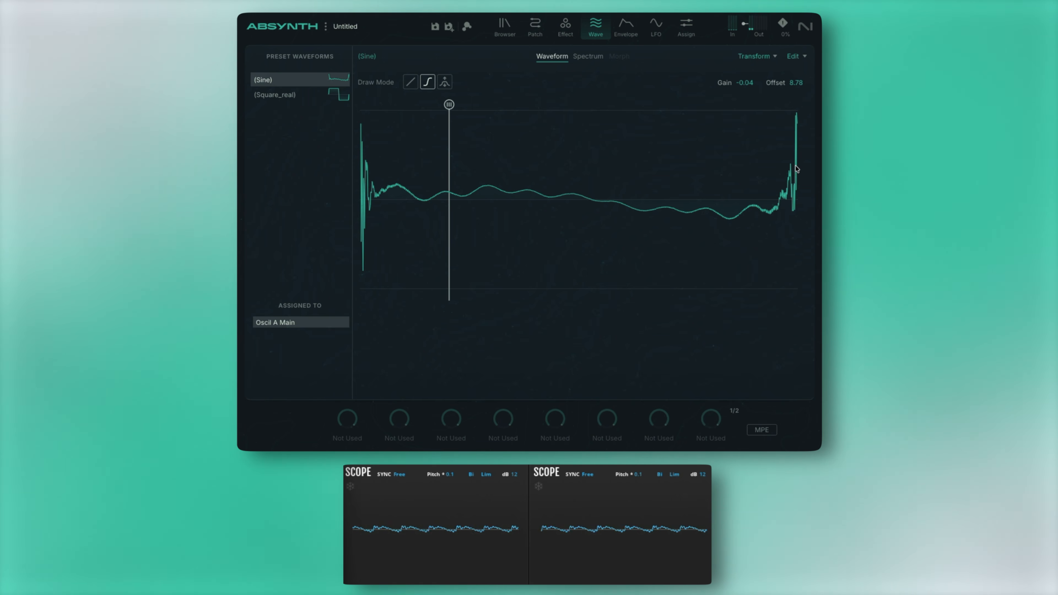
Step: Return to the Sine's spectrum and clear all of its harmonics and phases
click(588, 56)
click(774, 56)
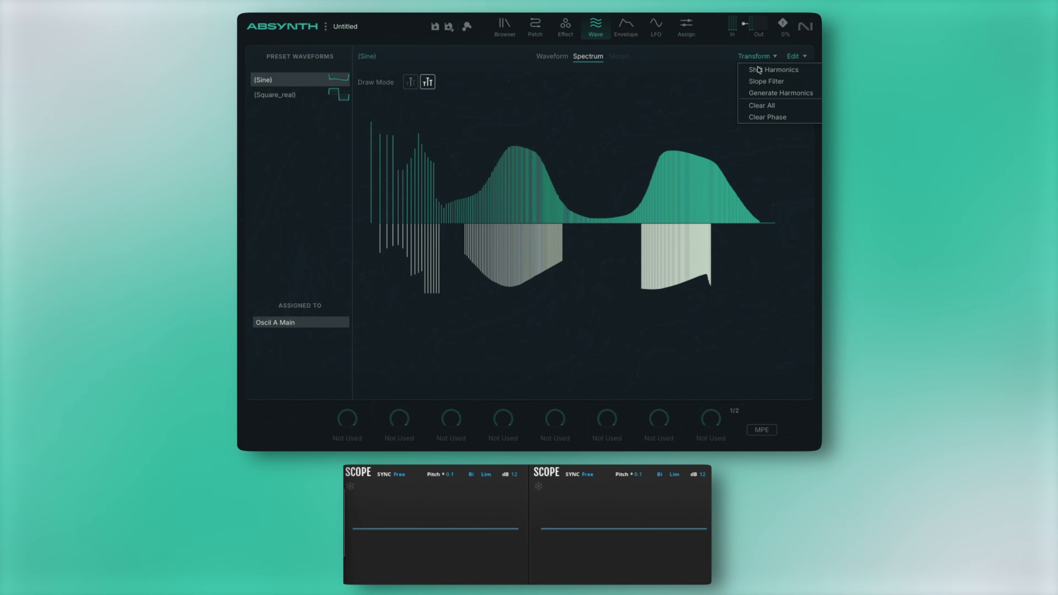
click(762, 105)
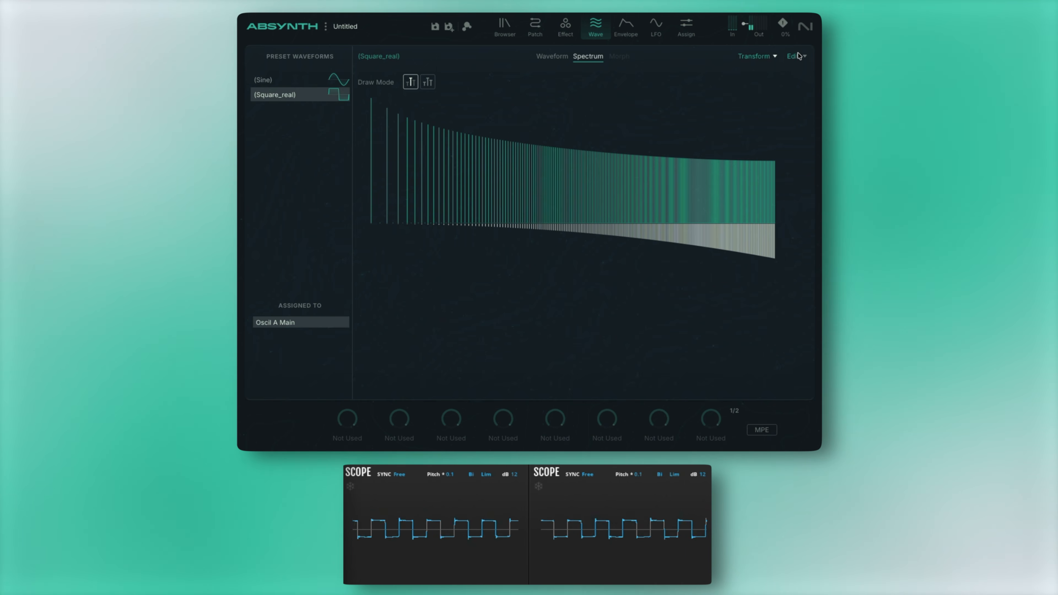
Step: Try the Shift Harmonics transform on the Square_real spectrum and return the shift to 0
click(773, 57)
click(800, 70)
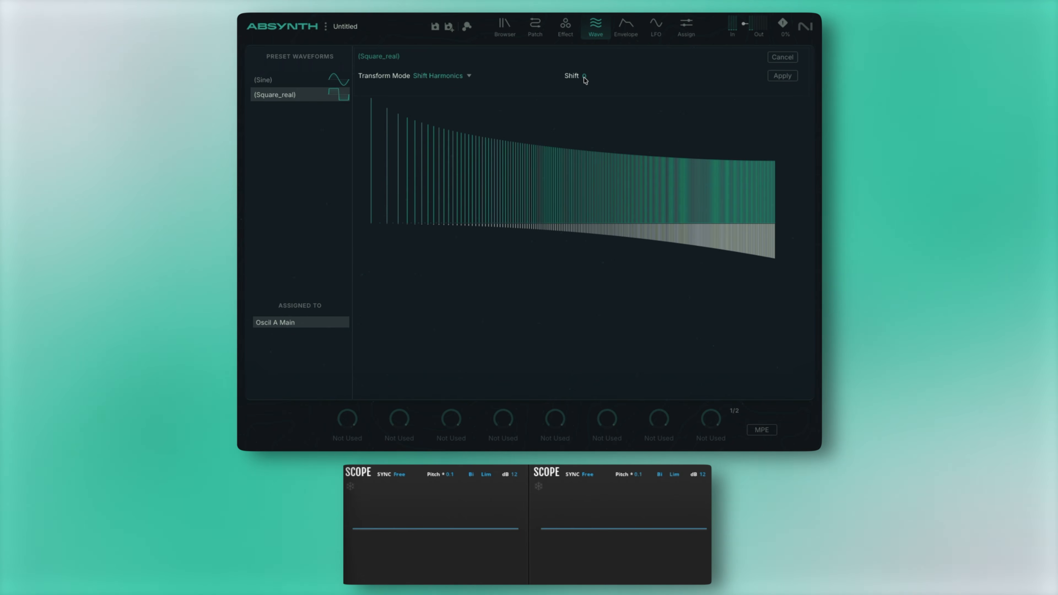
mouse_move(585, 79)
mouse_down()
mouse_move(572, 188)
mouse_move(599, 23)
mouse_move(598, 76)
mouse_up()
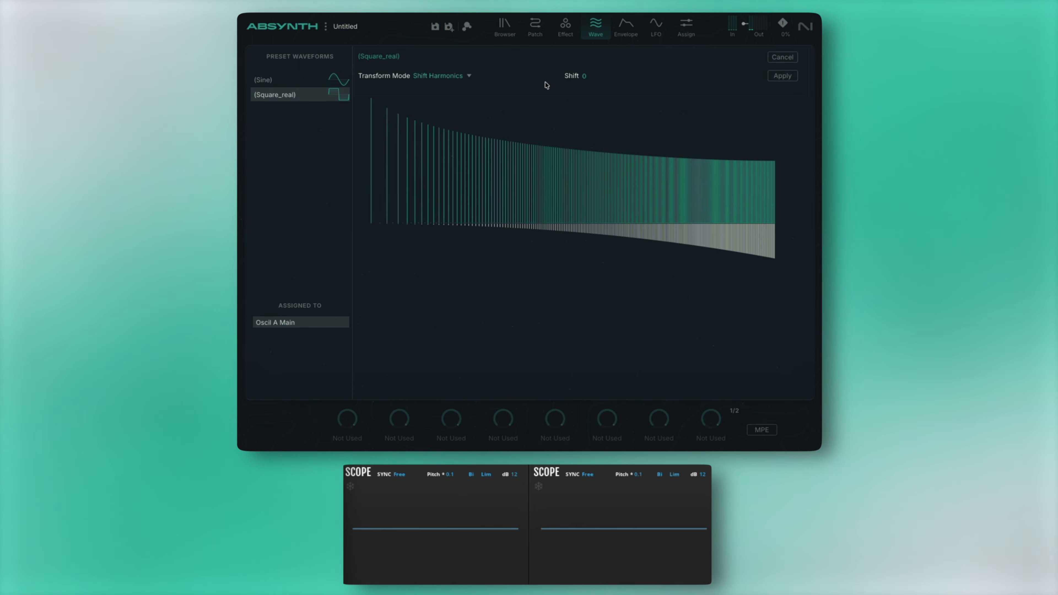
Step: Try the Slope Filter transform on Square_real with Crossover 21, testing Low dB per Octave at -40.125 and at -5.438
click(456, 79)
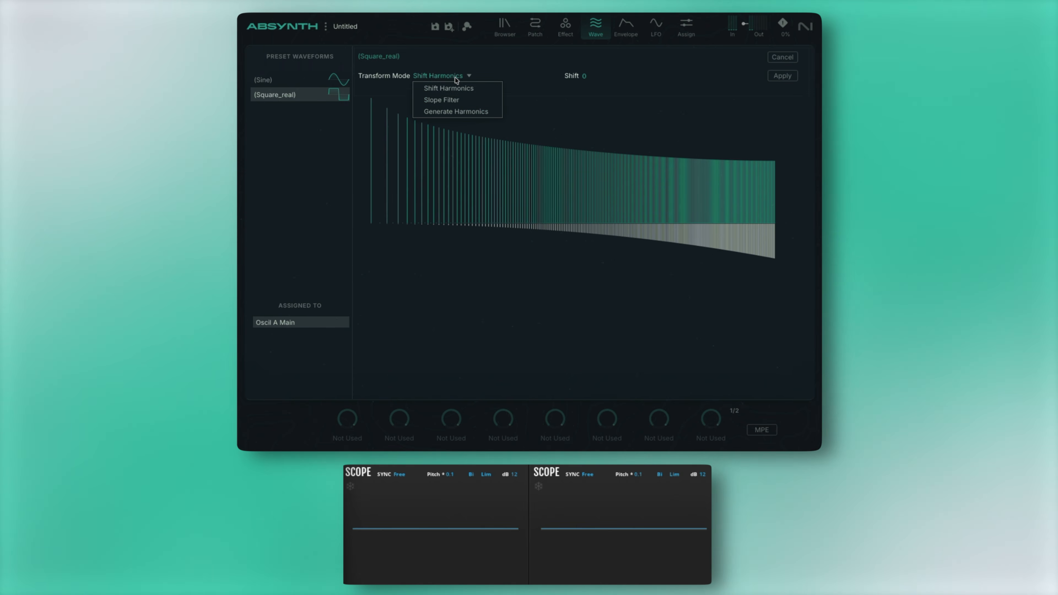
click(474, 101)
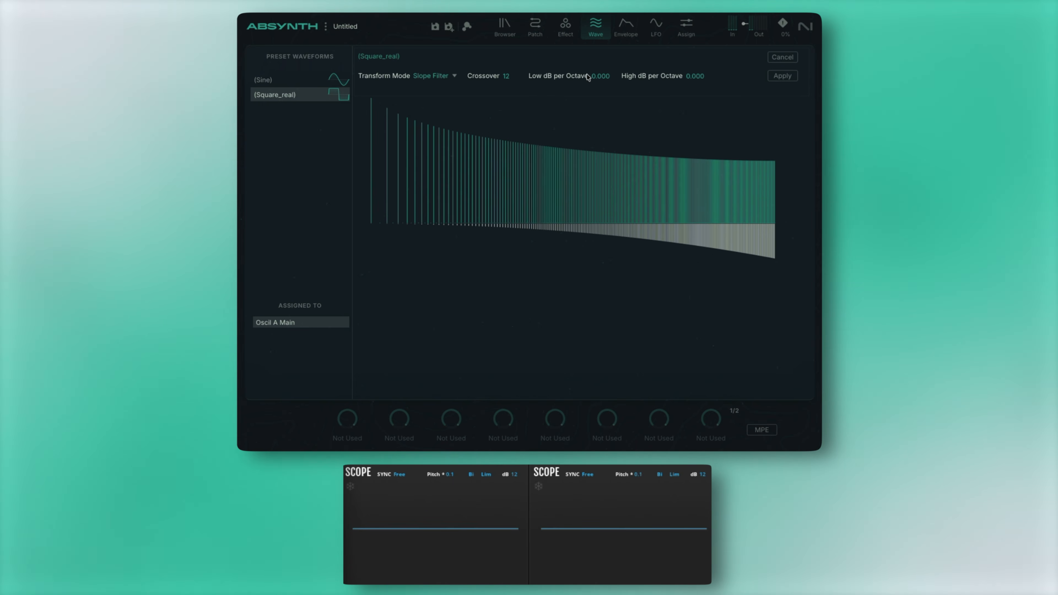
drag(595, 79, 450, 104)
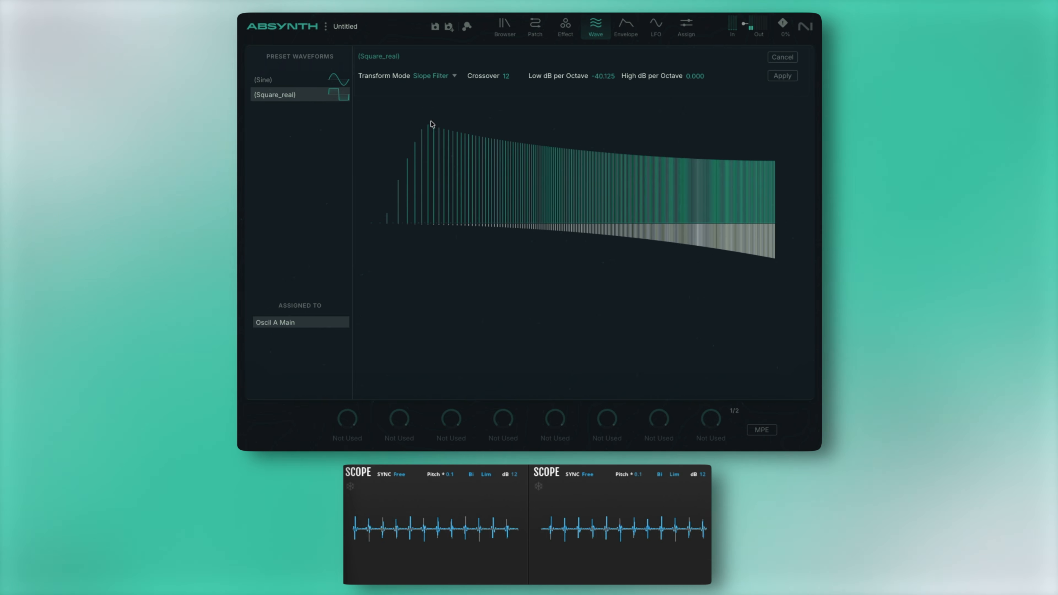
drag(503, 80, 502, 139)
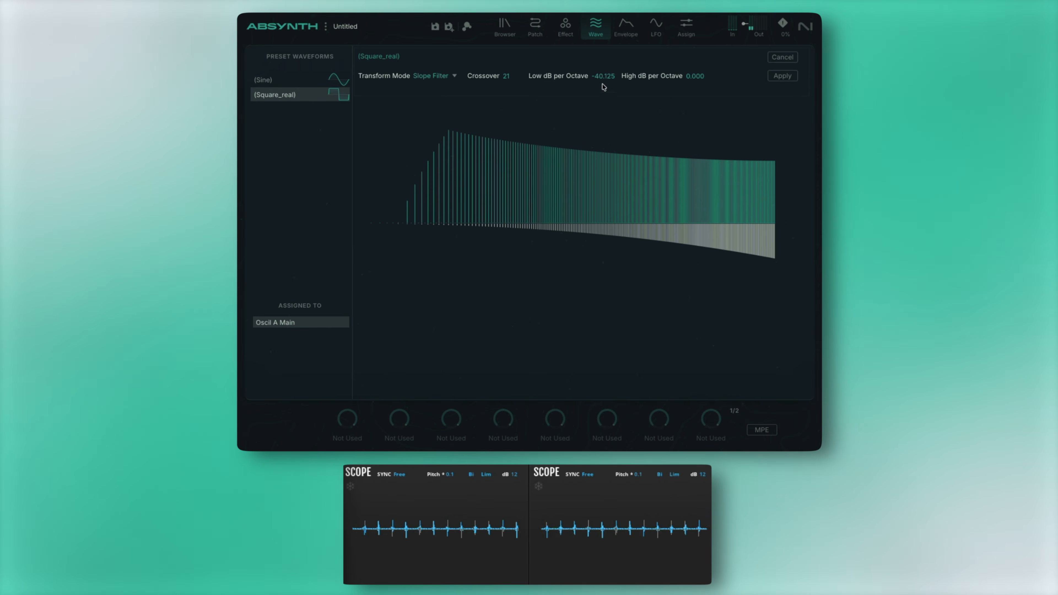
mouse_move(600, 78)
mouse_down()
mouse_move(598, 106)
mouse_move(592, 21)
mouse_move(592, 63)
mouse_up()
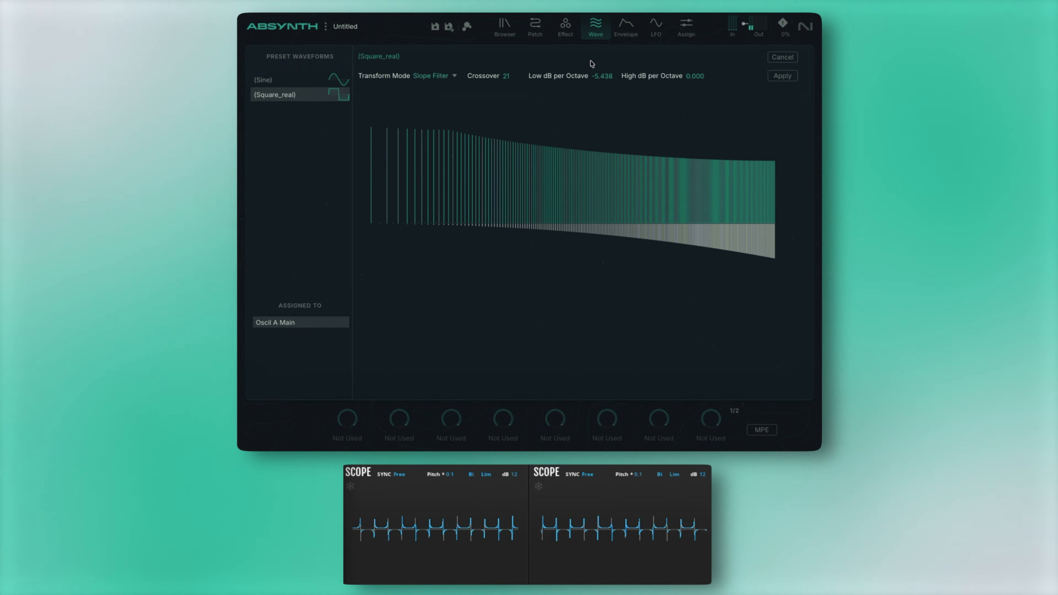
Step: Set the Slope Filter's High dB per Octave to -28.312, lower the Crossover to 7, and ease the high slope to -7.500
drag(688, 75, 675, 120)
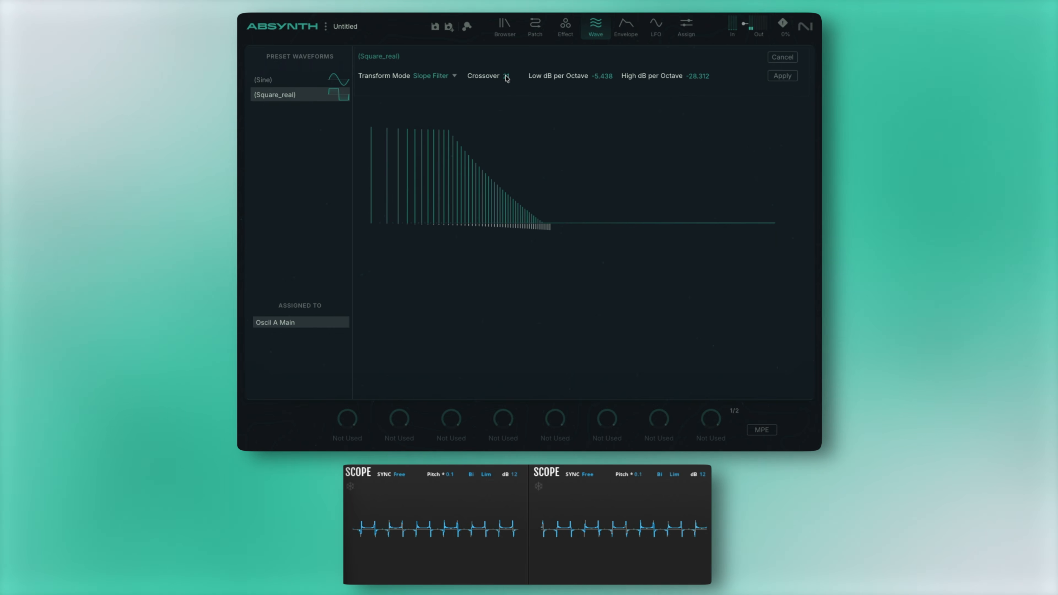
drag(507, 78, 511, 130)
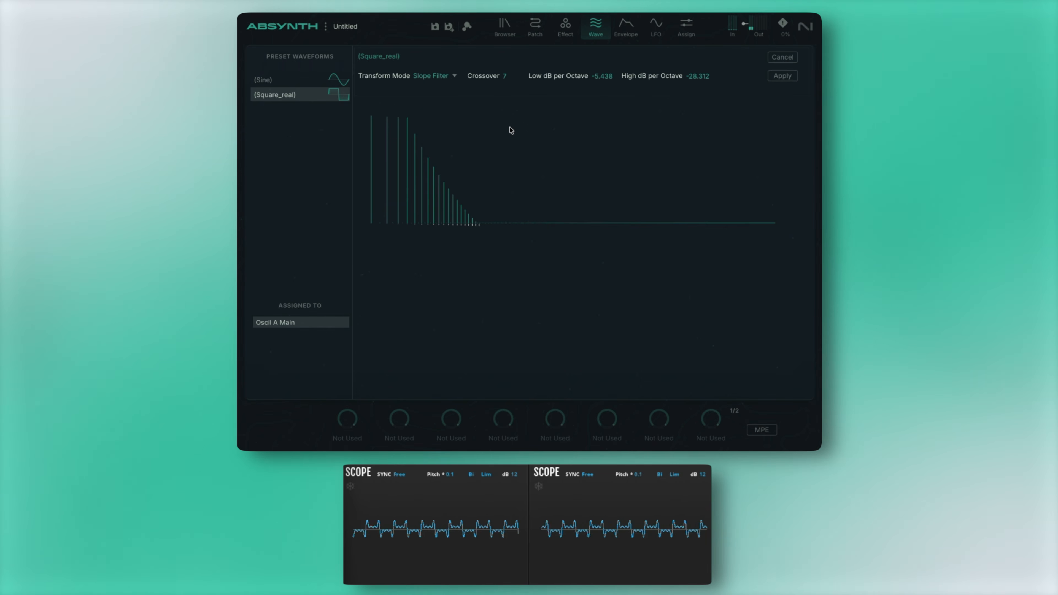
drag(687, 83, 450, 79)
Step: Preview the Generate Harmonics transform on Square_real, and leave it to return to the patch
click(435, 79)
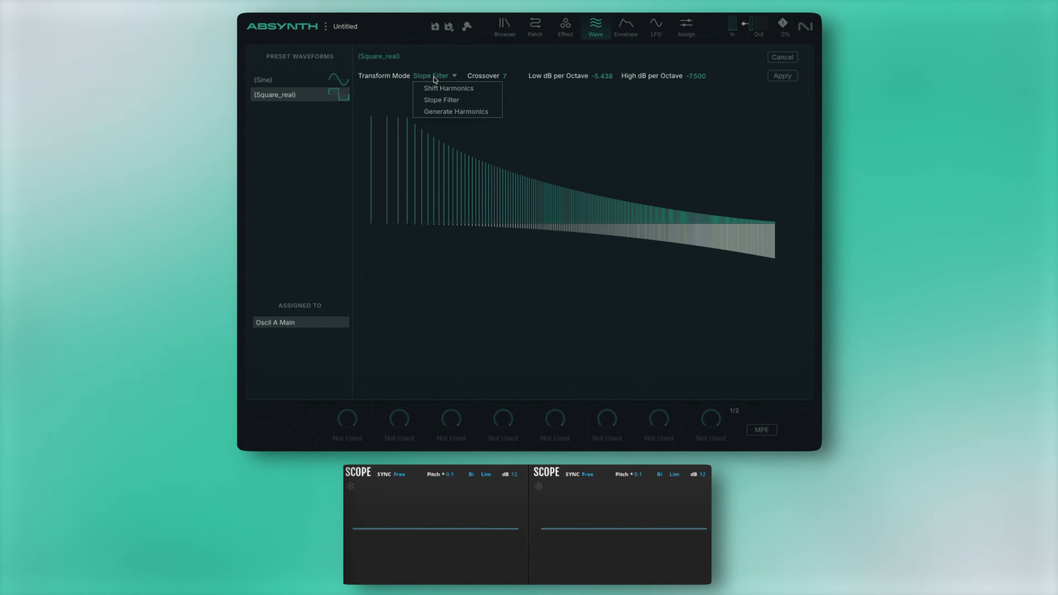
click(465, 113)
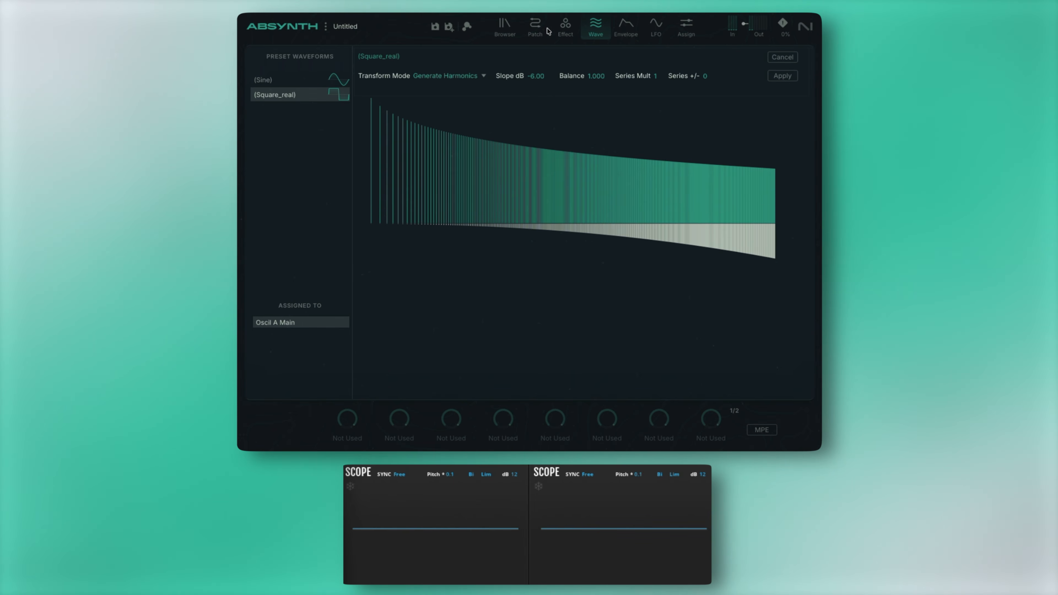
click(535, 24)
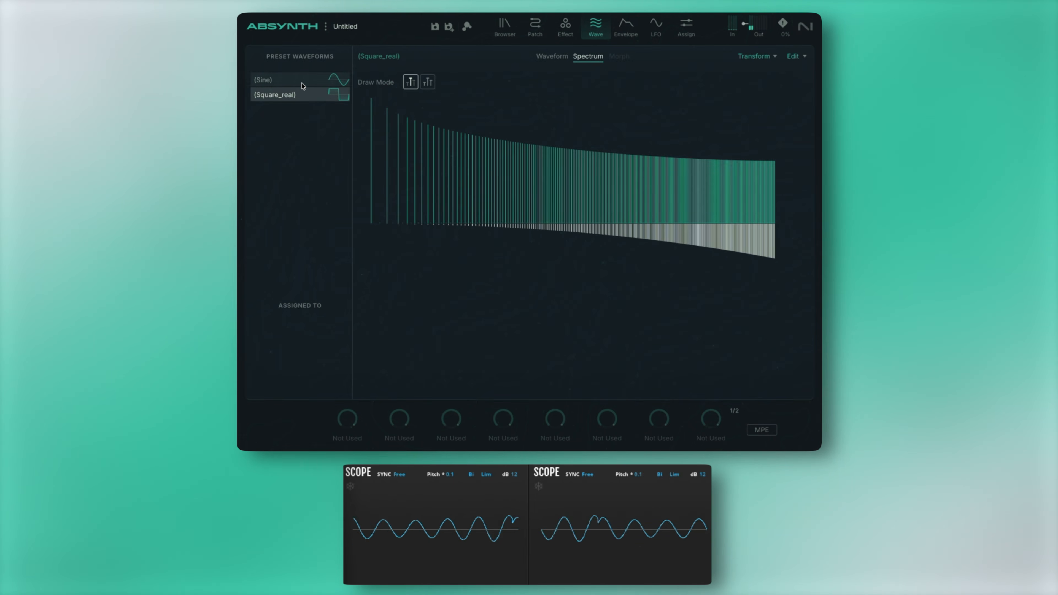
Step: Start Generate Harmonics on the Sine, set Slope dB to -10.69, and try other Balance values before returning Balance to 1.000
click(302, 83)
click(767, 57)
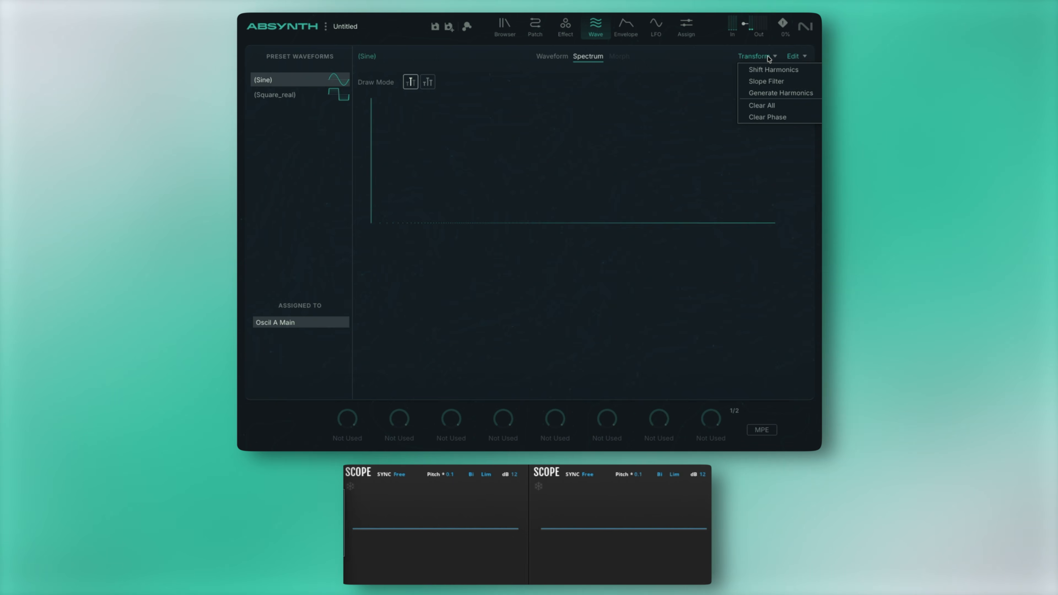
click(768, 94)
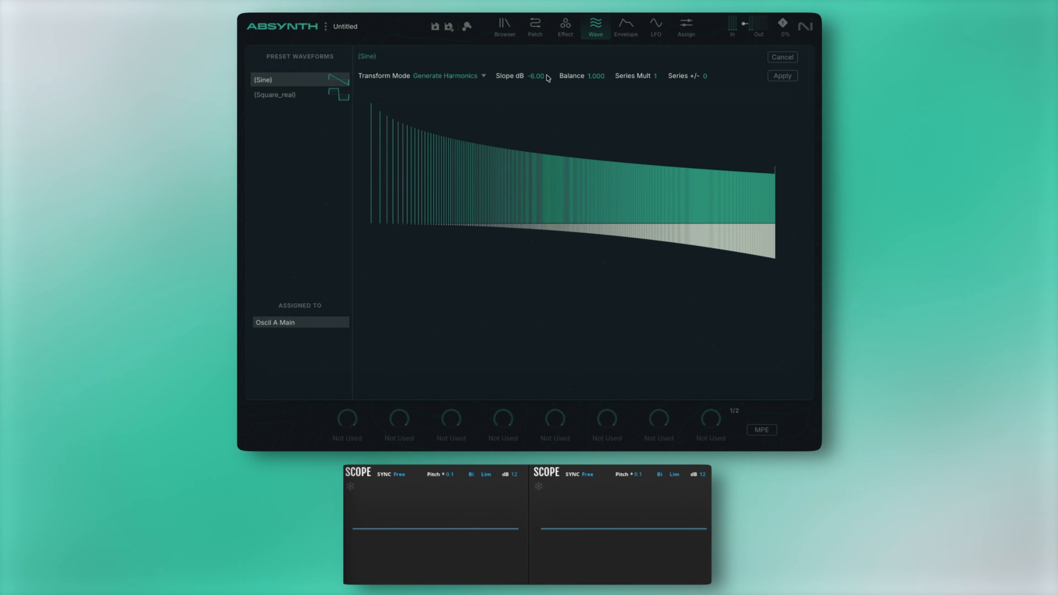
mouse_move(536, 81)
mouse_down()
mouse_move(532, 99)
mouse_move(536, 79)
mouse_up()
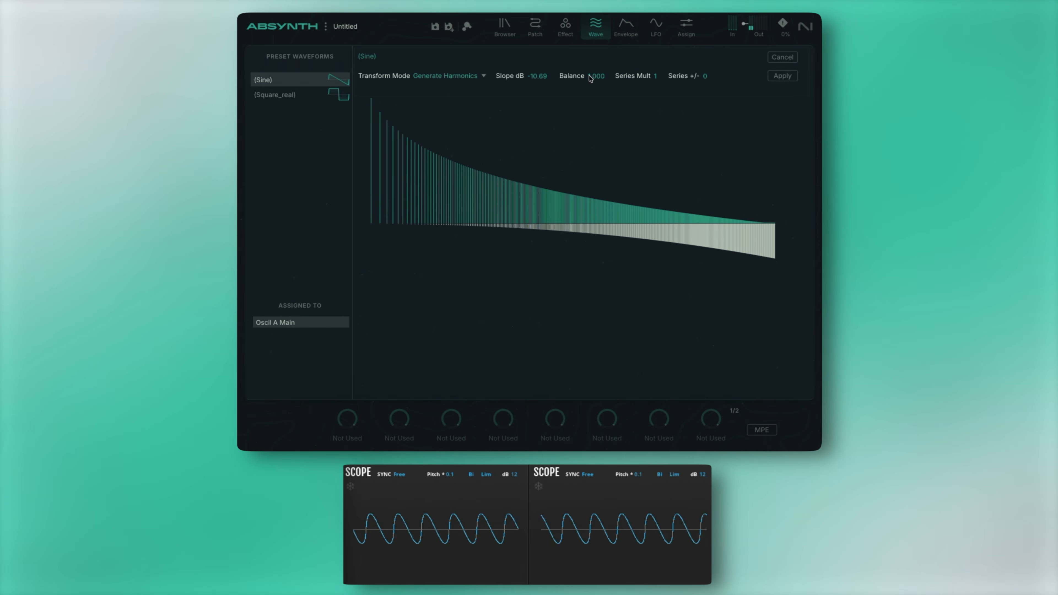
drag(590, 80, 617, 127)
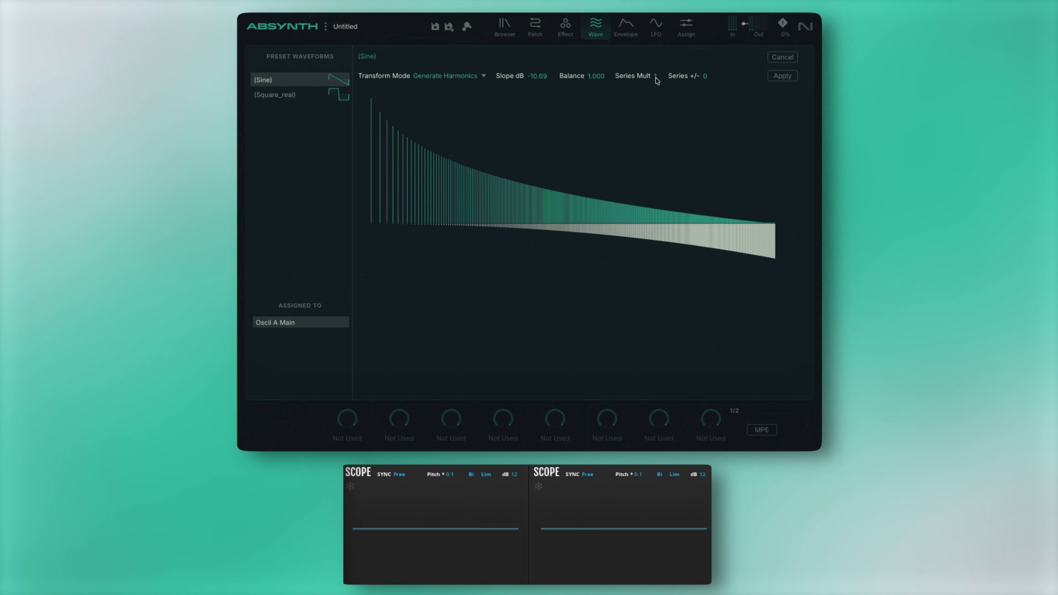
Step: Try higher Series Mult values for the Sine's generated harmonics, settle on 2, and vary the Series +/- offset
drag(656, 79, 662, 73)
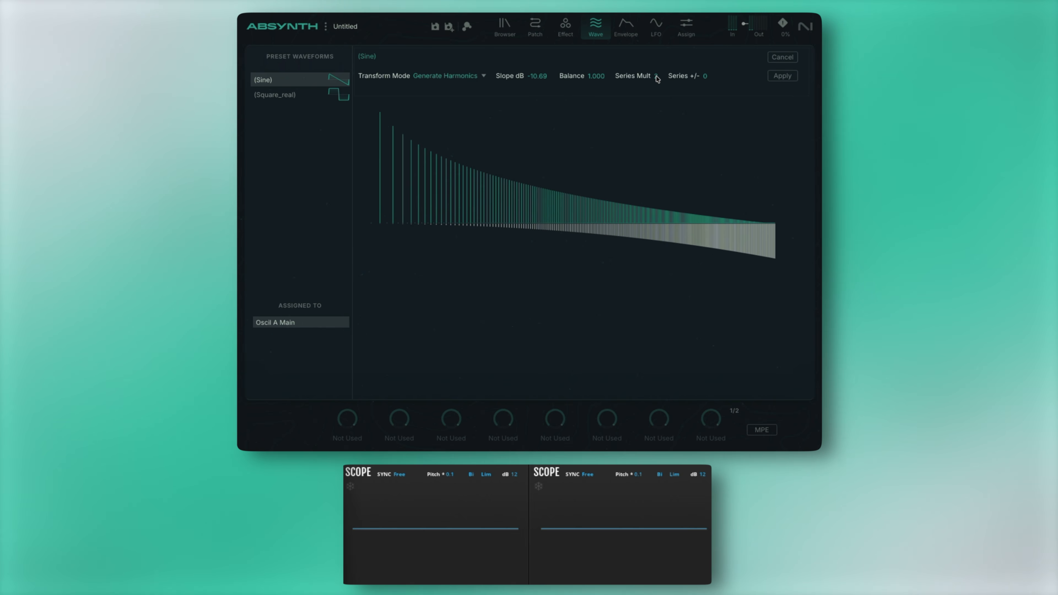
drag(663, 75, 661, 73)
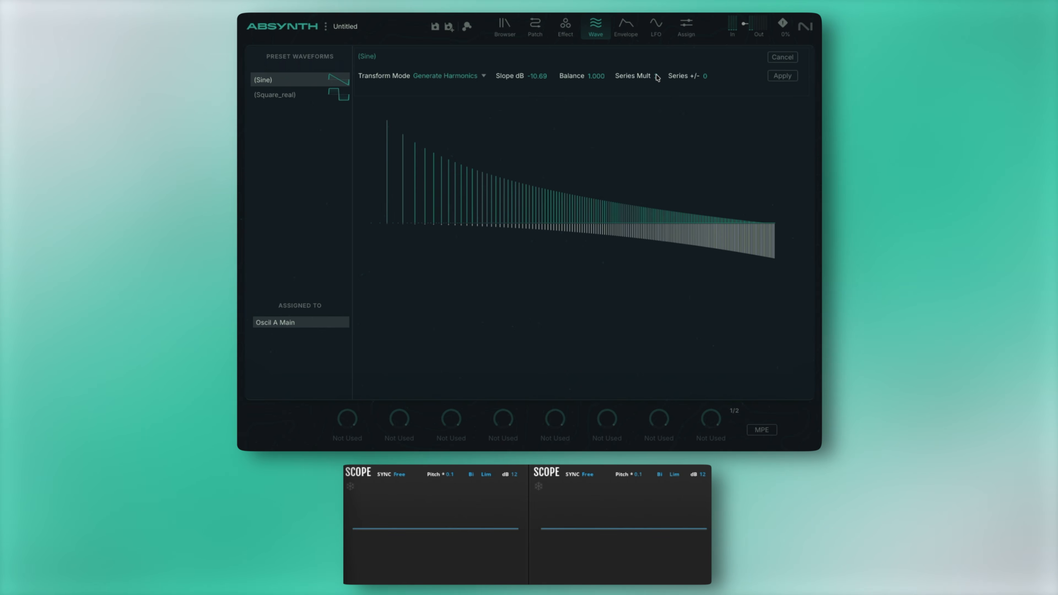
drag(657, 78, 657, 83)
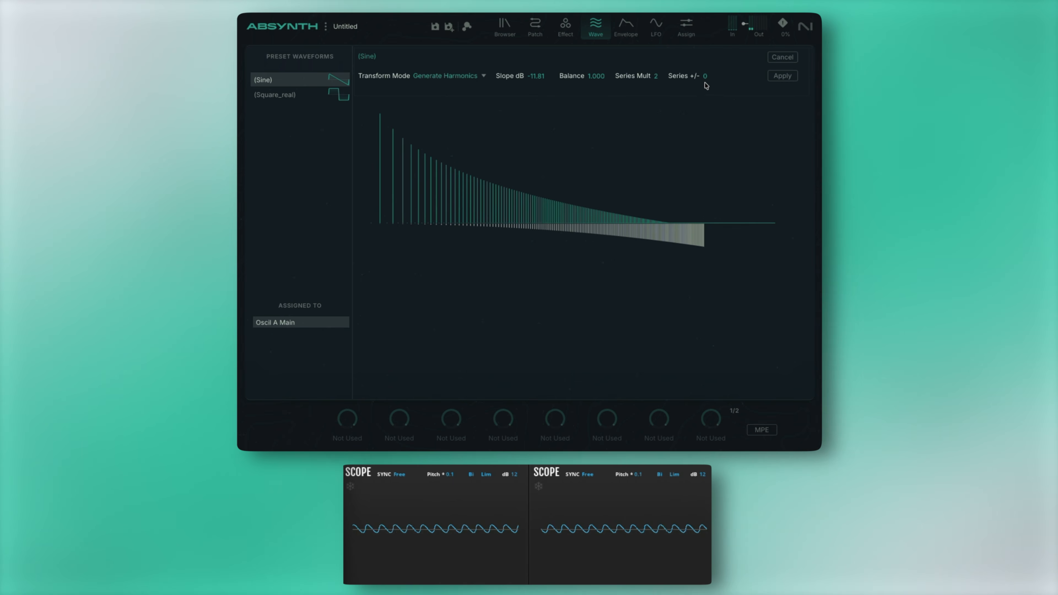
drag(706, 79, 706, 84)
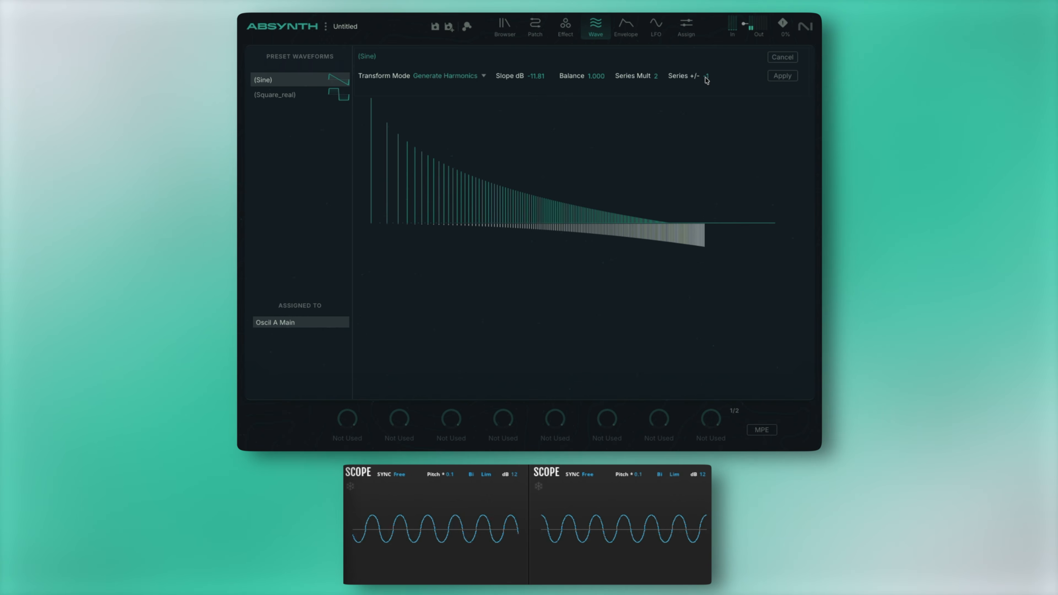
drag(707, 80, 711, 73)
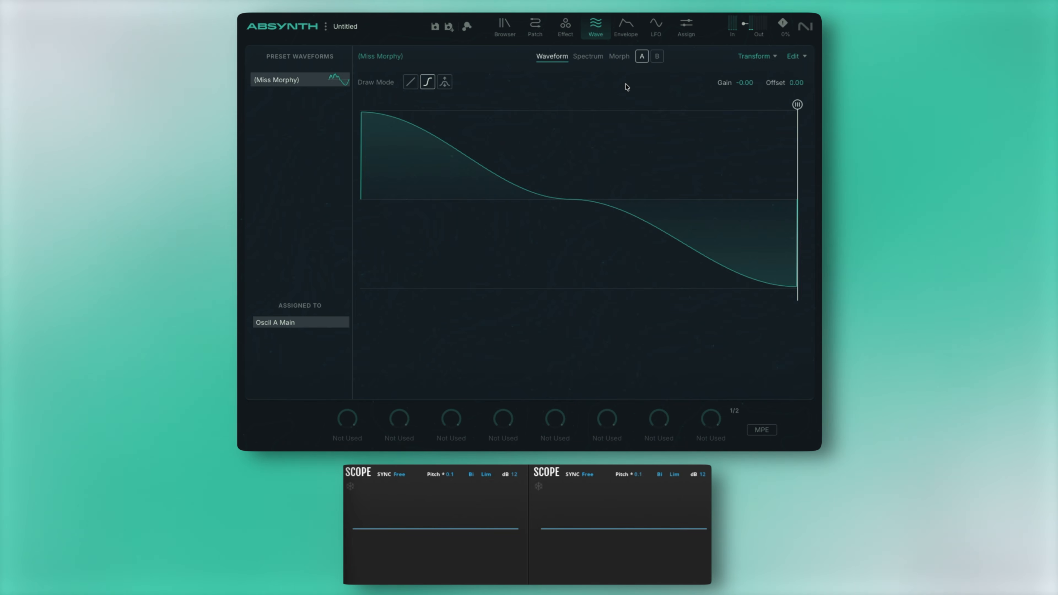
Step: Open the Miss Morphy waveform's morph view, and check the waveform list available for LFO 1
click(617, 57)
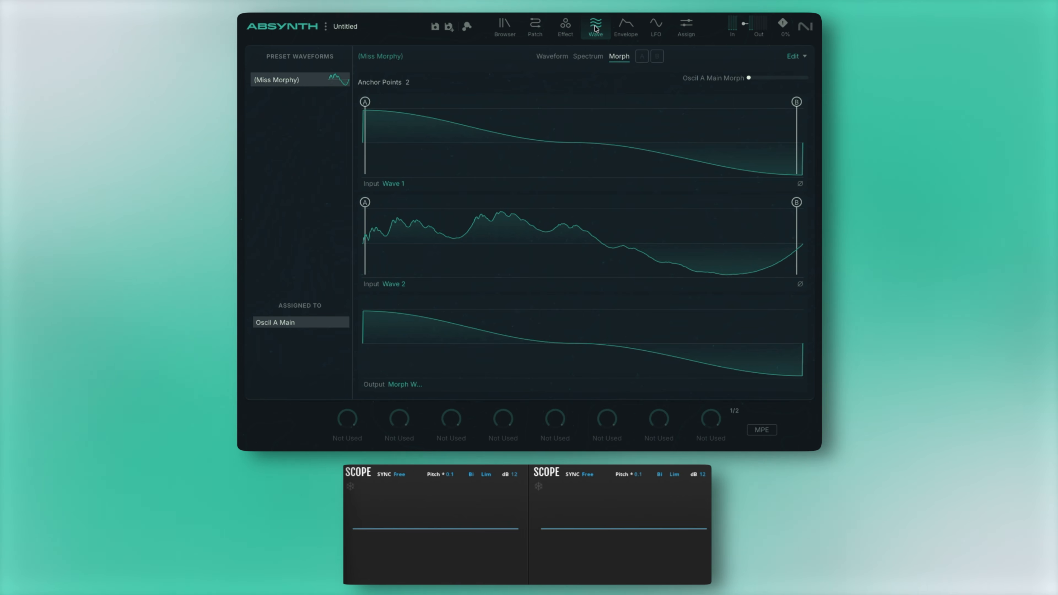
click(653, 29)
click(279, 107)
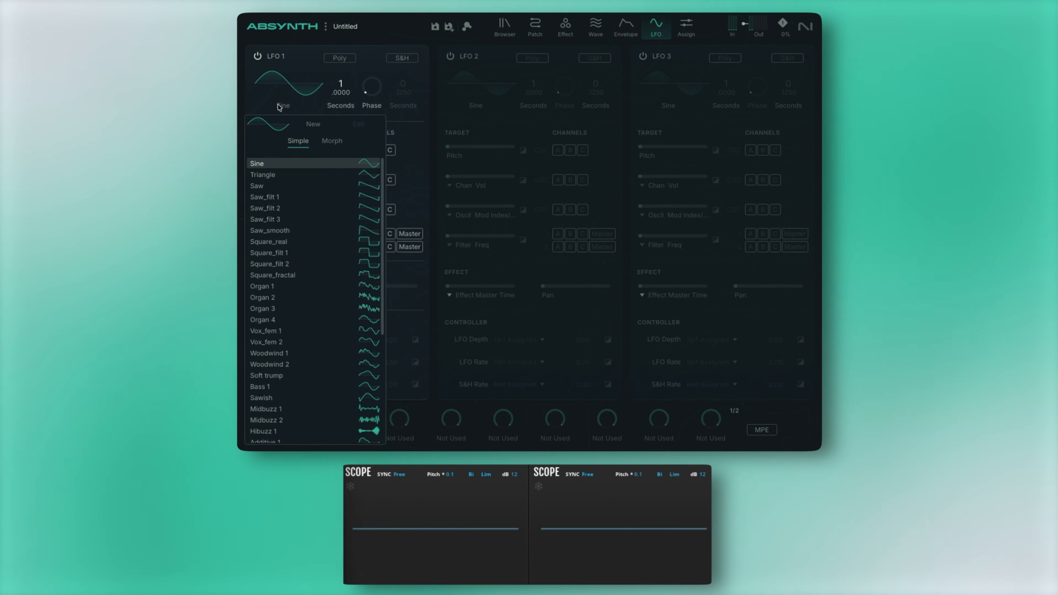
click(279, 107)
Step: Assign the Vocal A morph waveform to oscillator A and open an editable preset copy of it in the wave editor
click(535, 27)
click(288, 120)
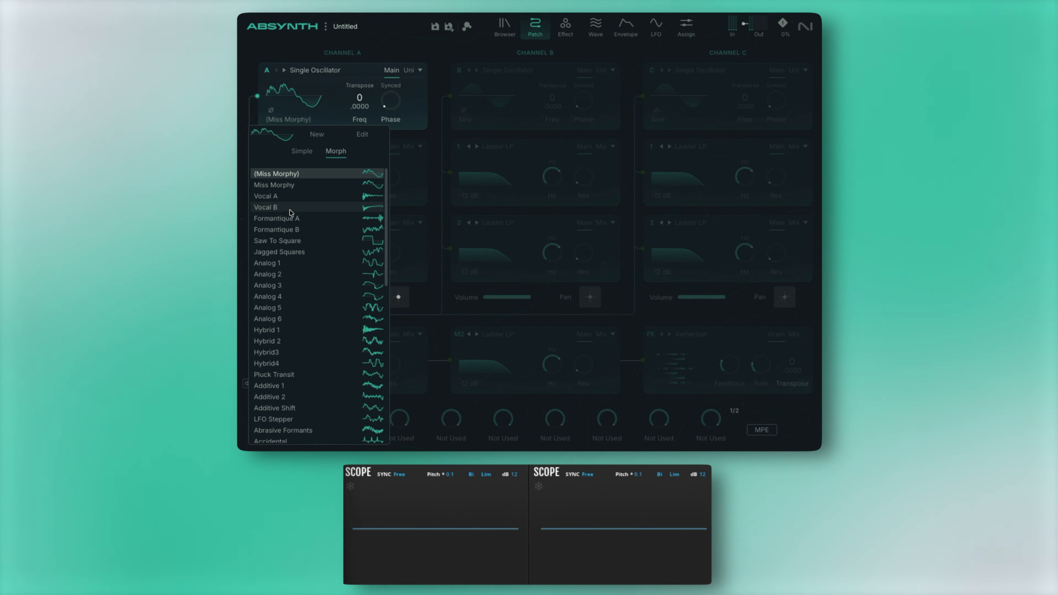
click(307, 197)
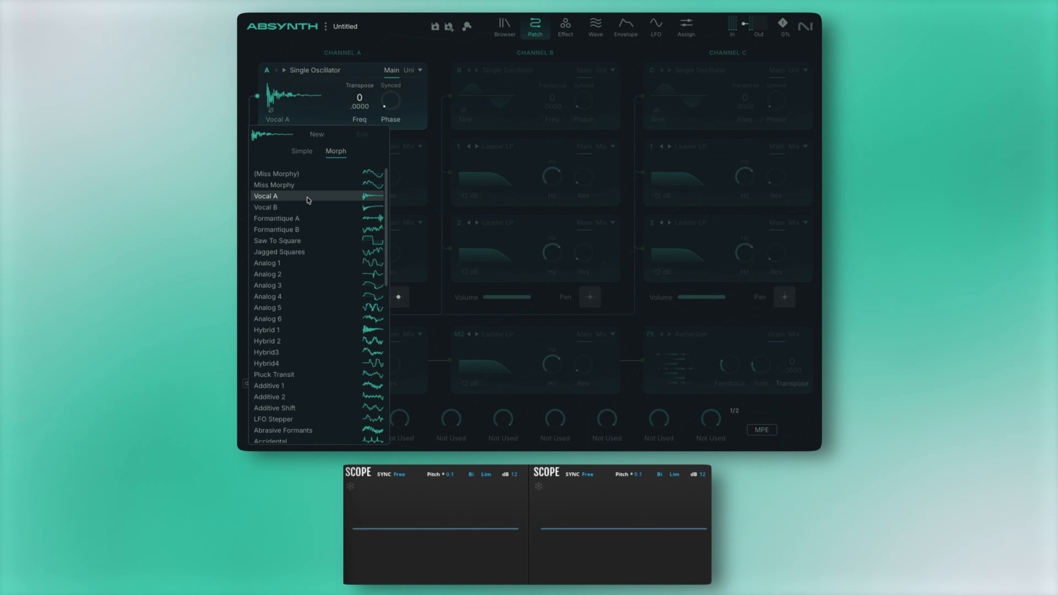
click(316, 136)
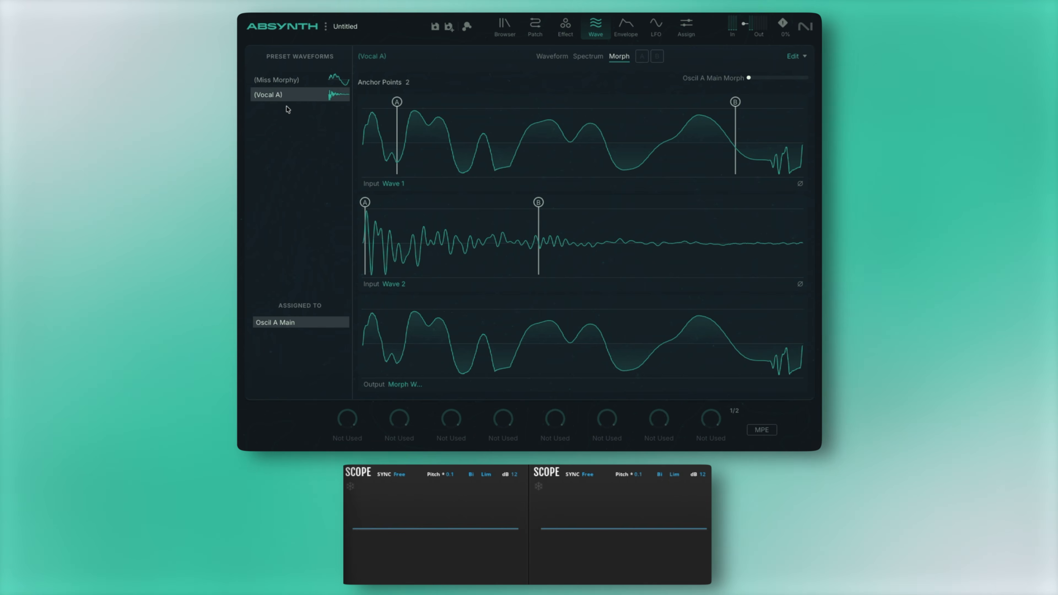
Step: Compare Miss Morphy's A and B waveforms, and view both as inputs in its morph view
click(552, 56)
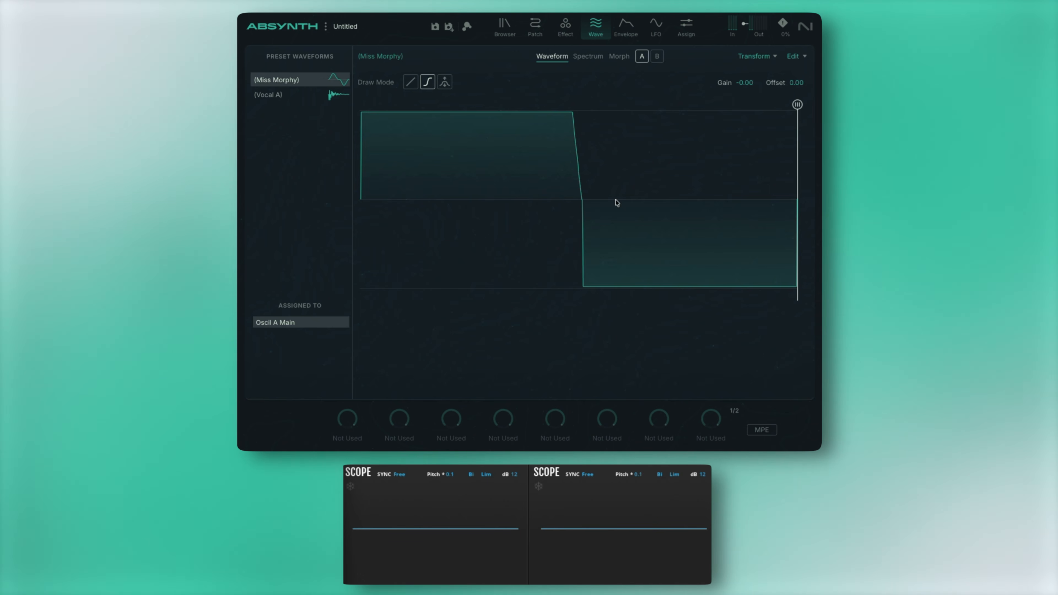
click(657, 57)
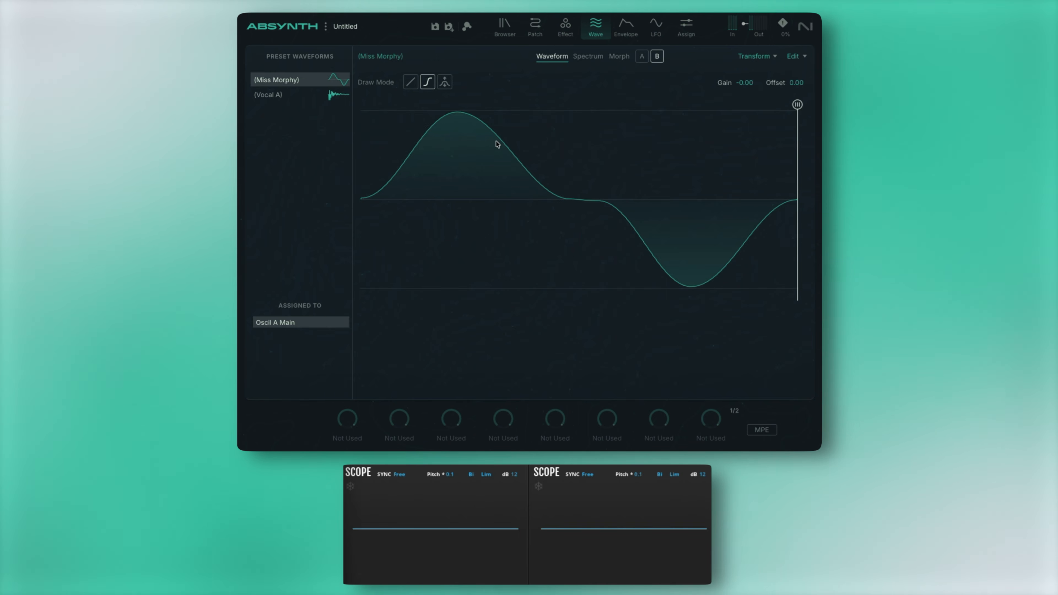
click(642, 57)
click(621, 58)
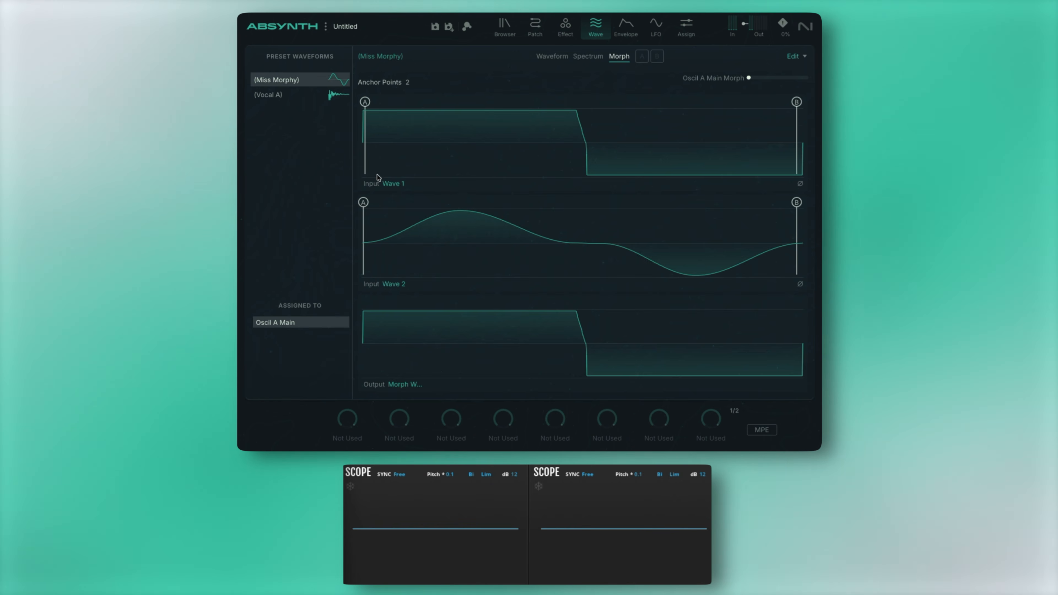
Step: Switch between Miss Morphy's A and B waveforms, and move wave A's vertical marker to about three-fifths of the cycle
click(548, 58)
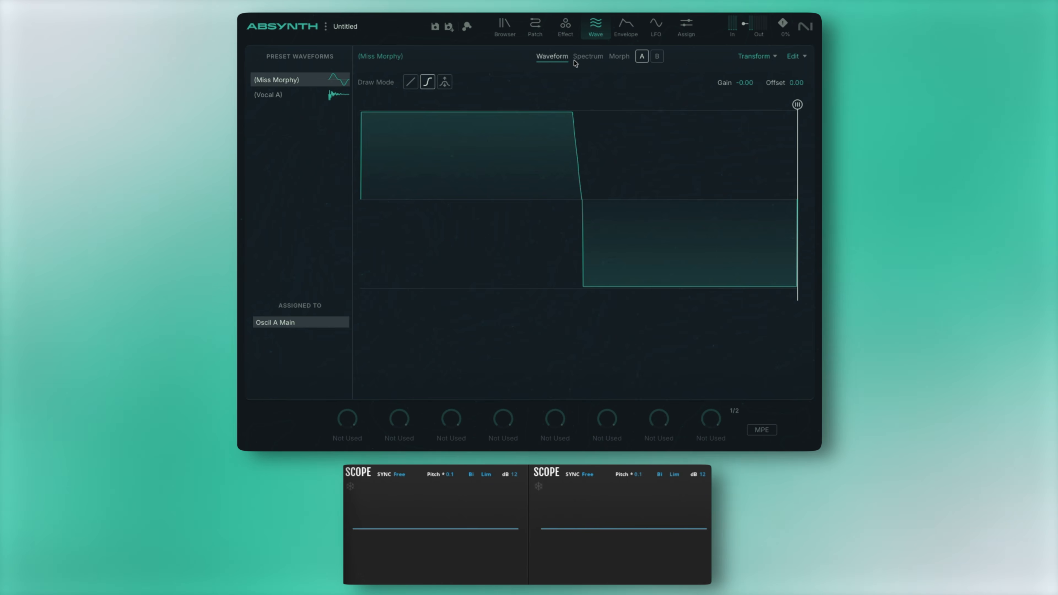
click(657, 56)
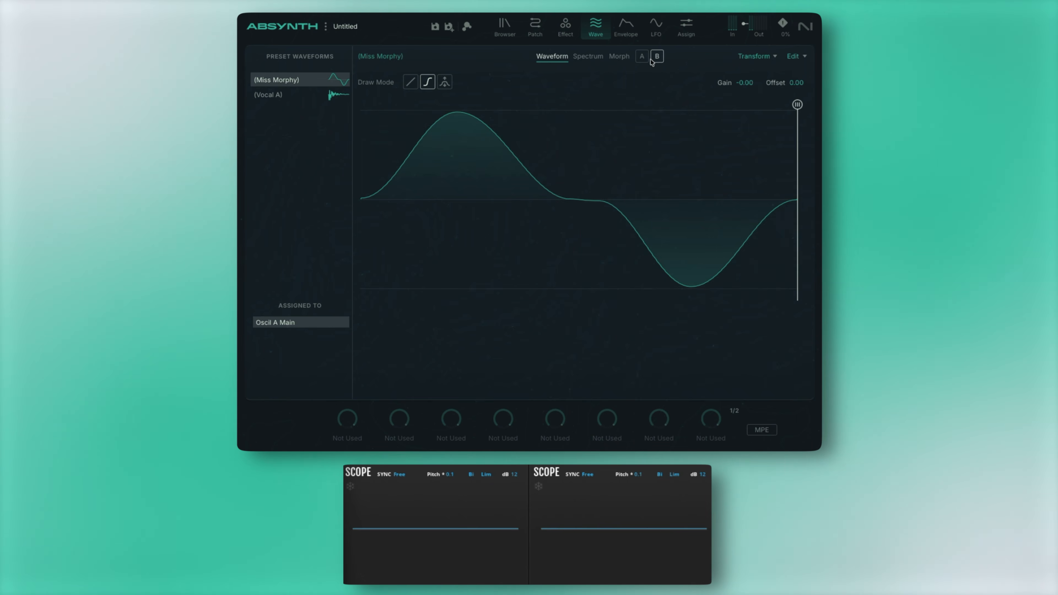
click(642, 56)
drag(798, 104, 630, 105)
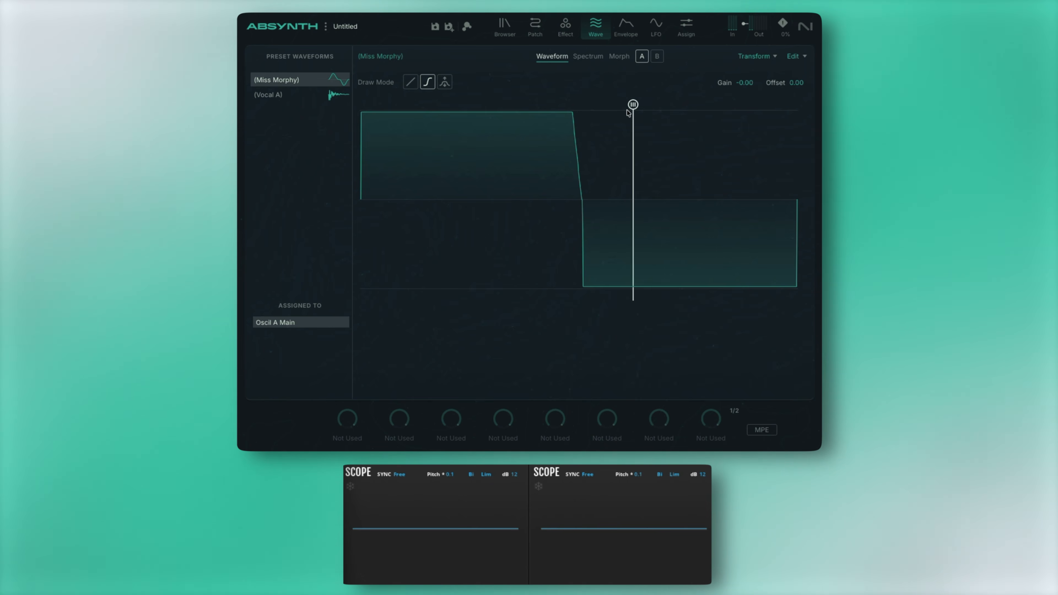
Step: Check the available transforms, compare the spectra of Miss Morphy's A and B waves, and return to its morph view
click(773, 58)
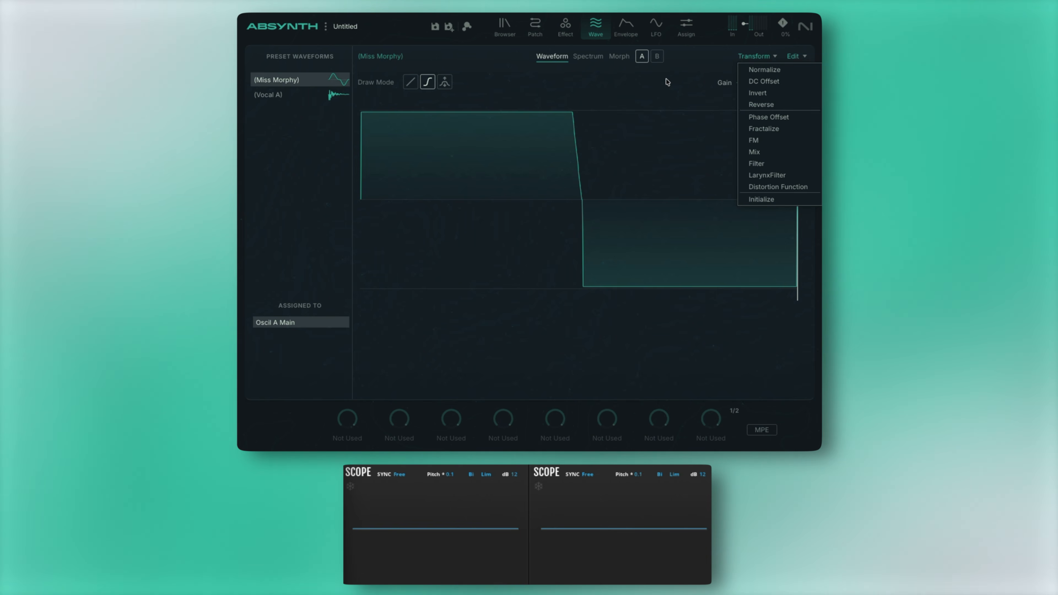
click(665, 79)
click(593, 58)
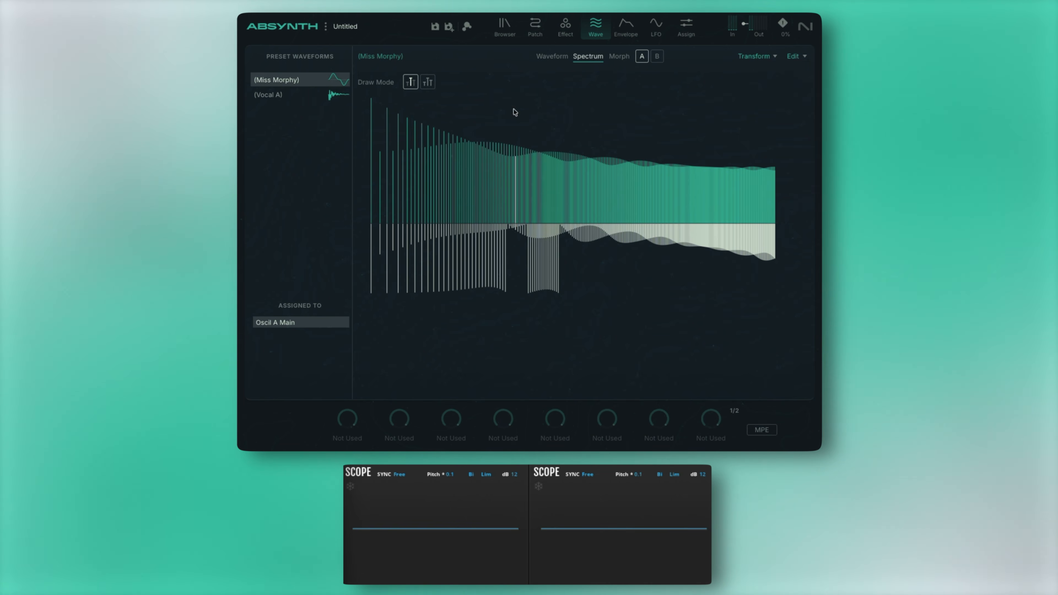
click(657, 58)
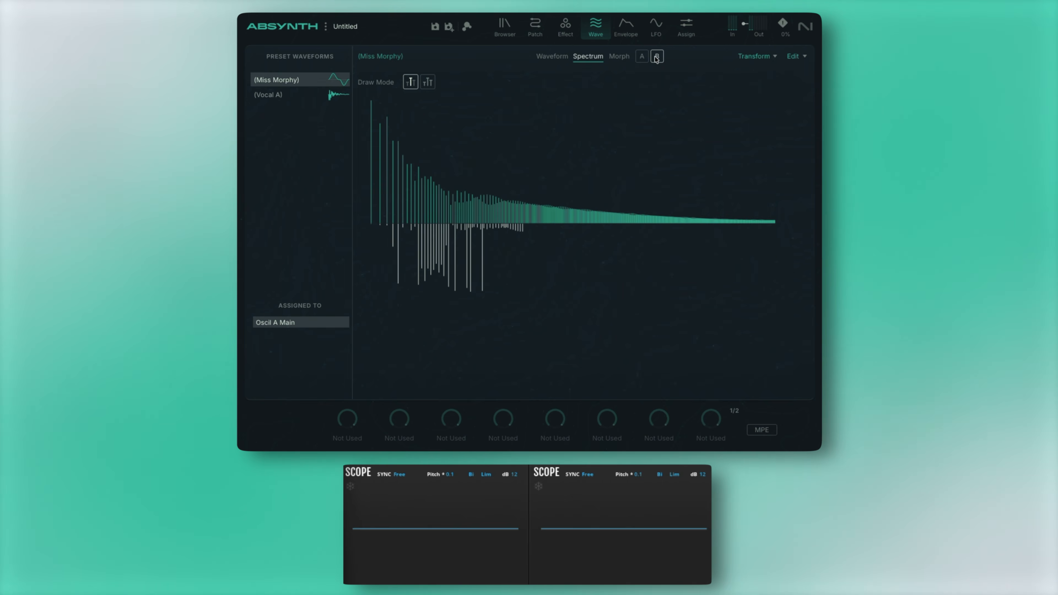
click(644, 61)
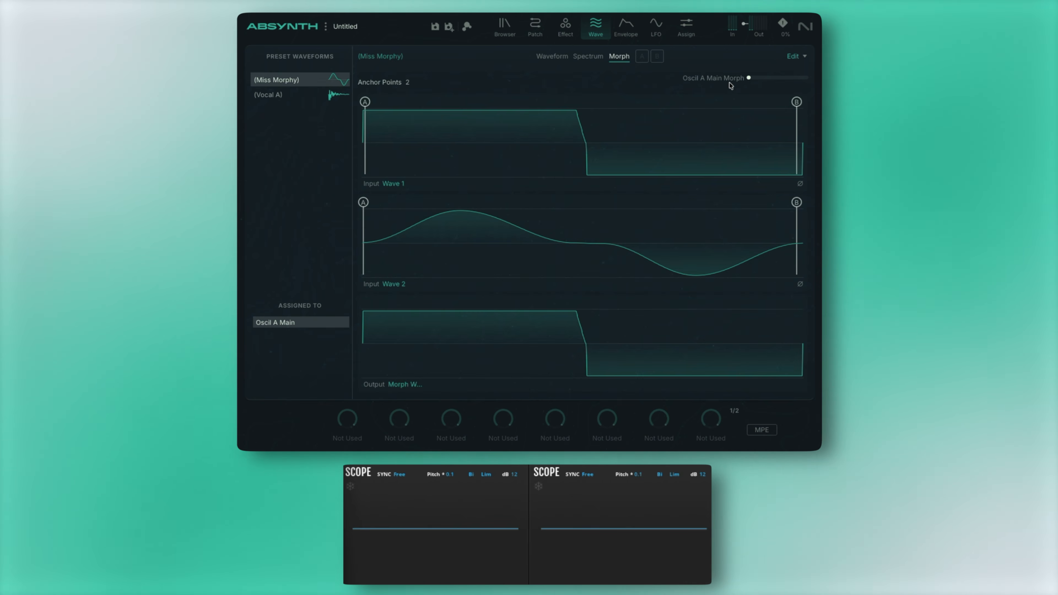
Step: Sweep the Oscil A Main Morph fully from Wave 1 to Wave 2 and set it to 50
mouse_move(751, 78)
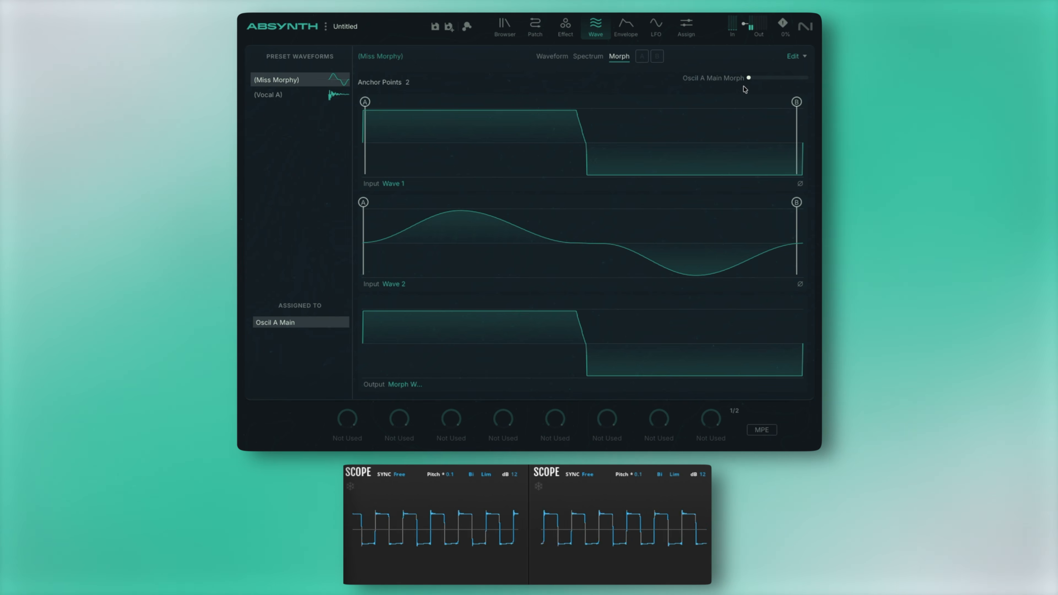
drag(749, 78, 808, 78)
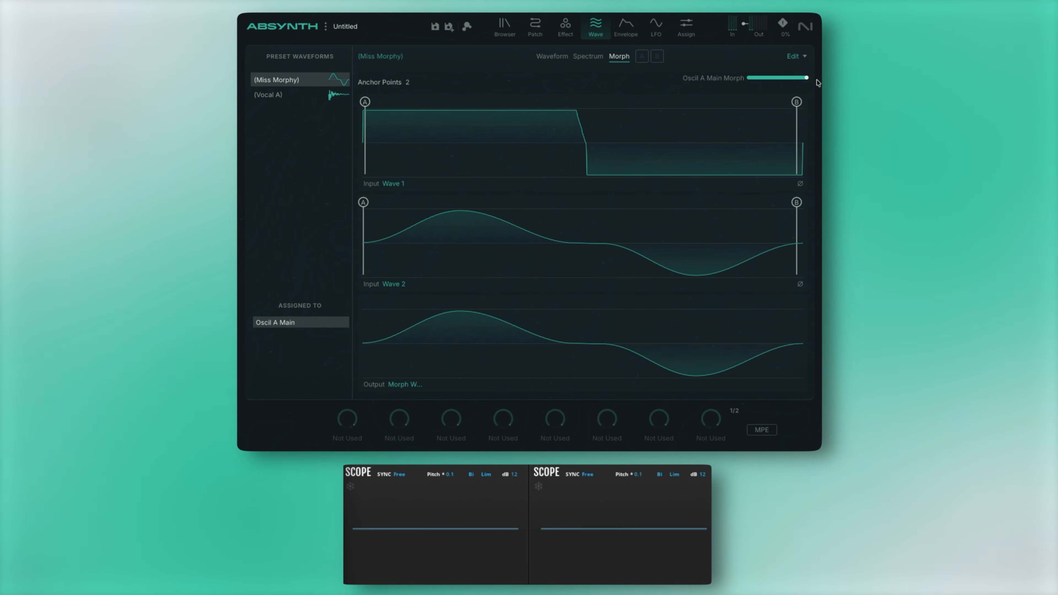
double_click(807, 79)
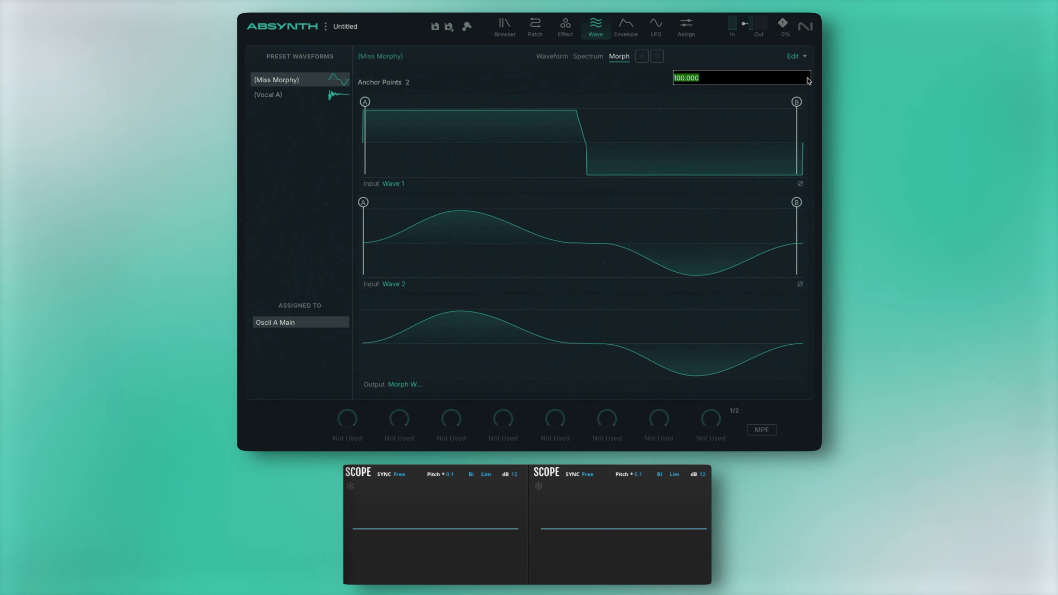
text(50)
key(Return)
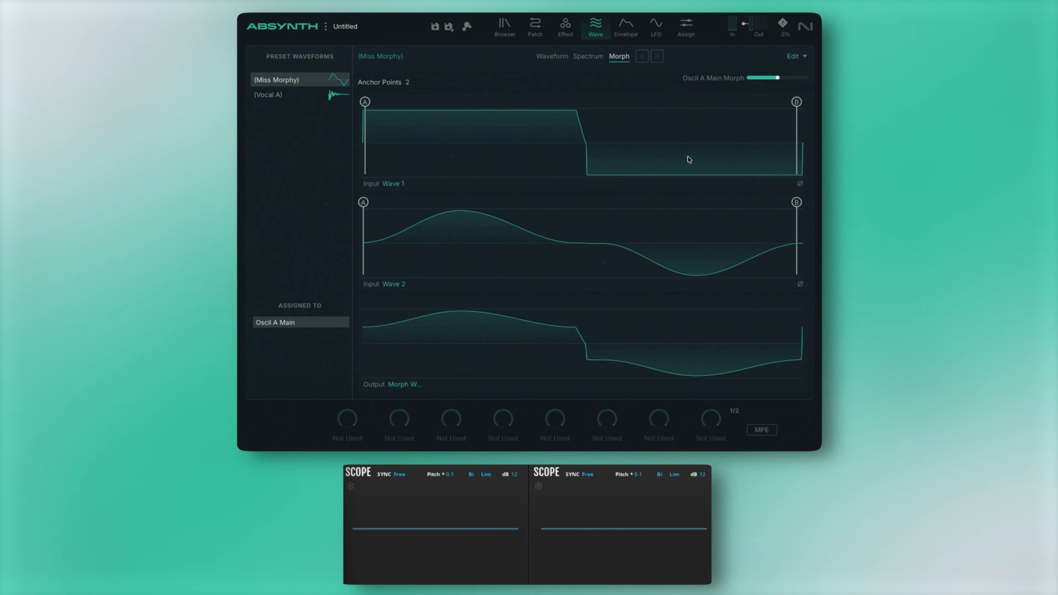
Step: Check the anchor point options and try anchor B near mid-cycle on Wave 2 and on Wave 1, returning it to the cycle's end each time
click(408, 82)
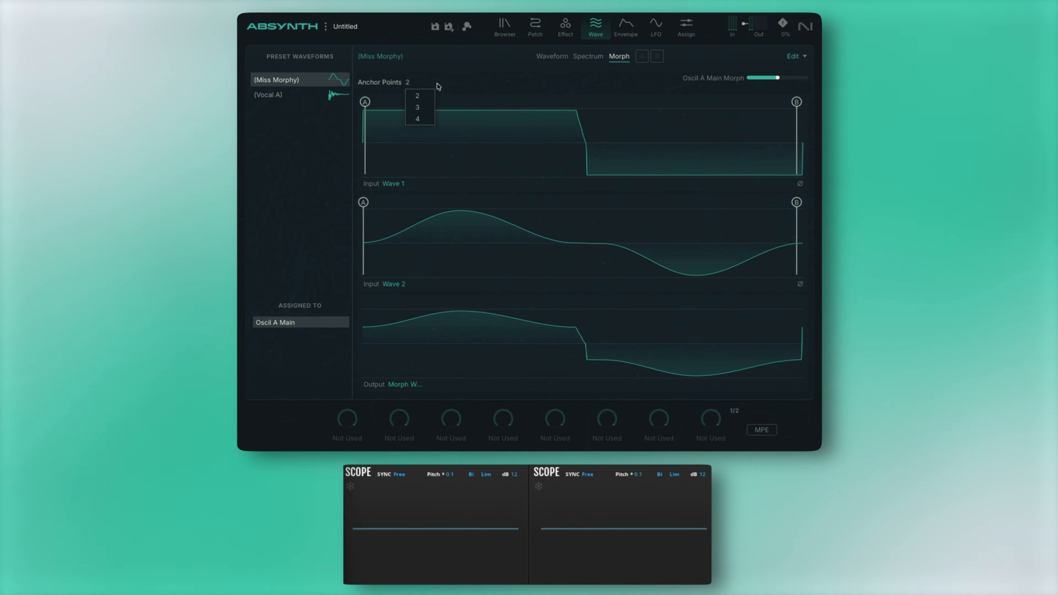
click(444, 69)
mouse_move(381, 103)
mouse_down()
mouse_move(452, 105)
mouse_move(362, 107)
mouse_up()
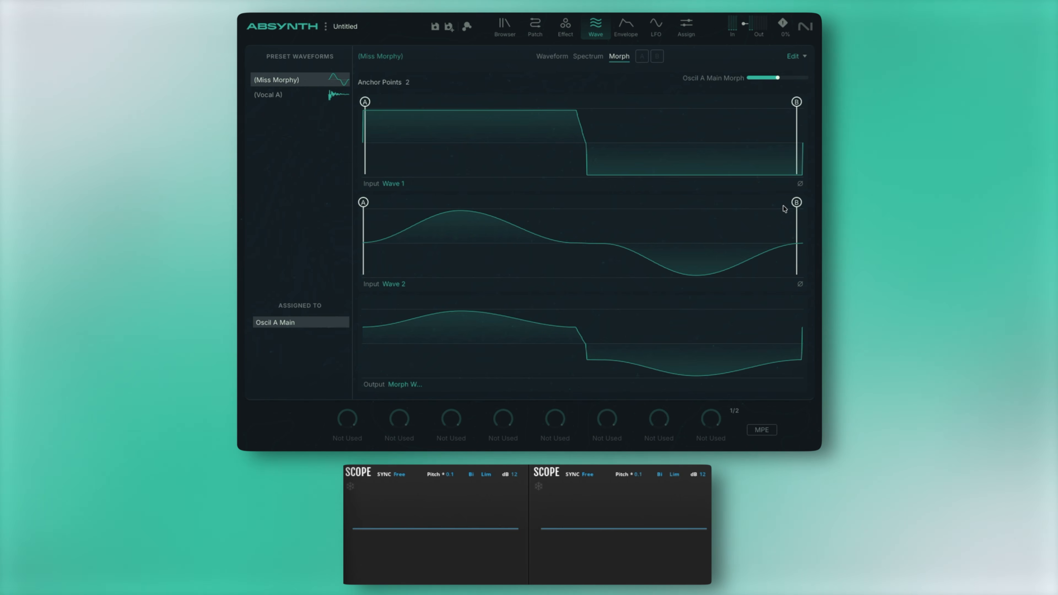
drag(797, 204, 577, 225)
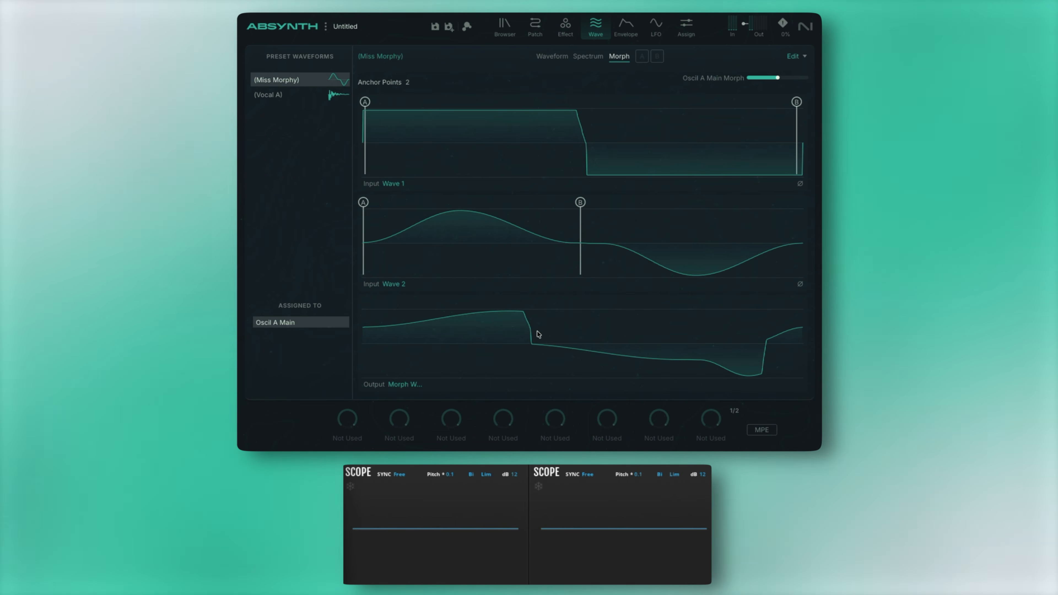
drag(580, 202, 814, 203)
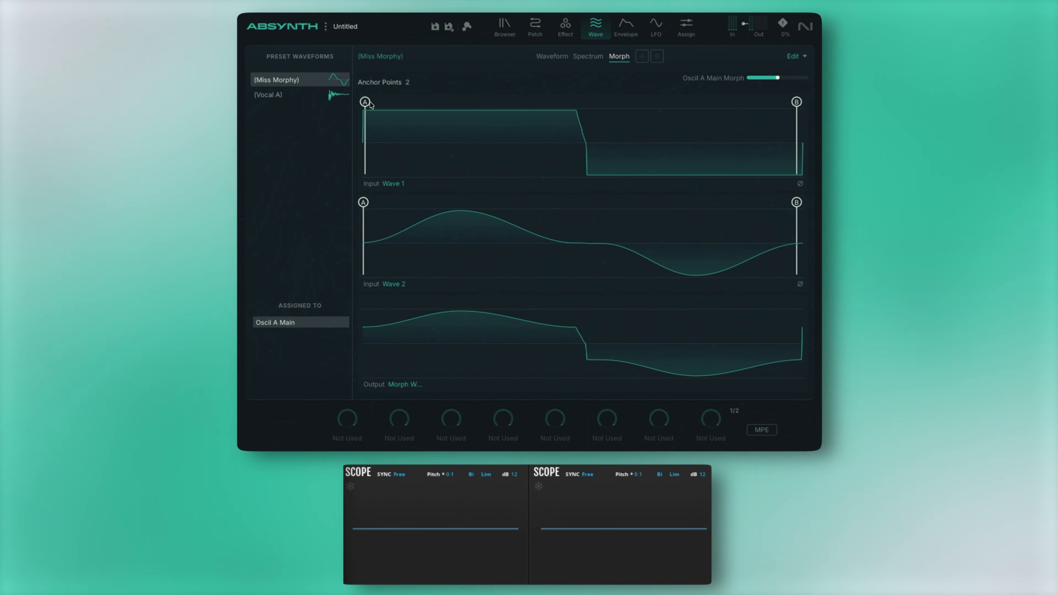
drag(796, 101, 571, 136)
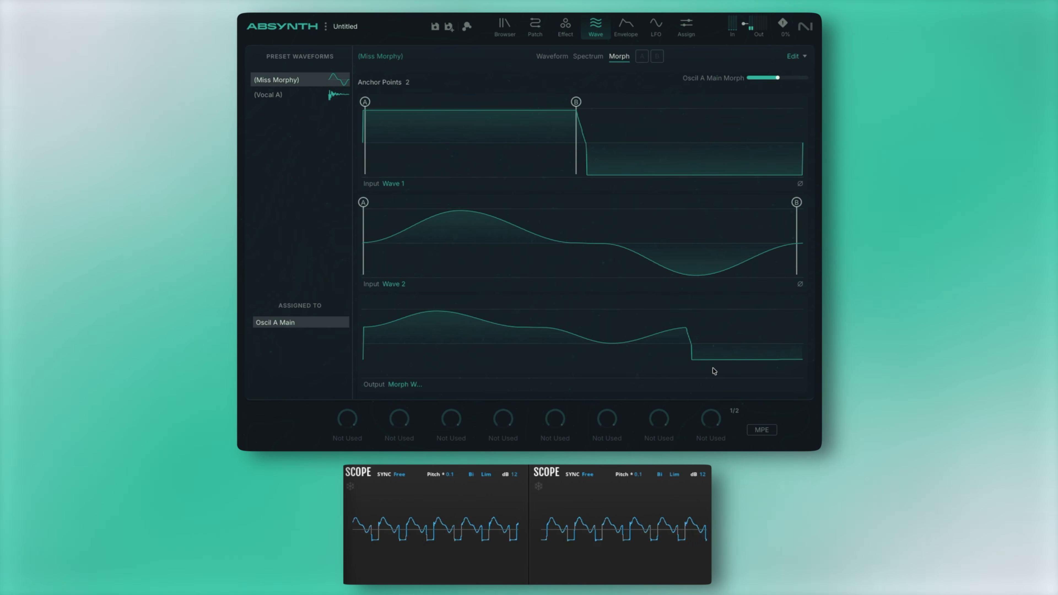
drag(576, 102, 799, 105)
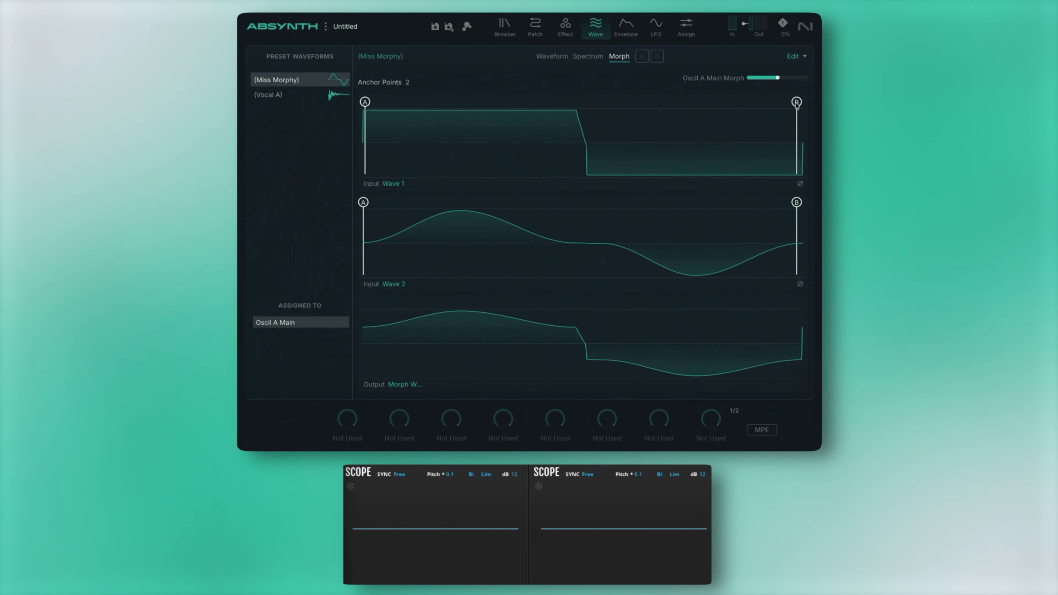
Step: Move Wave 2's anchor B to about two-fifths of the cycle and set the number of anchor points to 4
drag(797, 203, 546, 204)
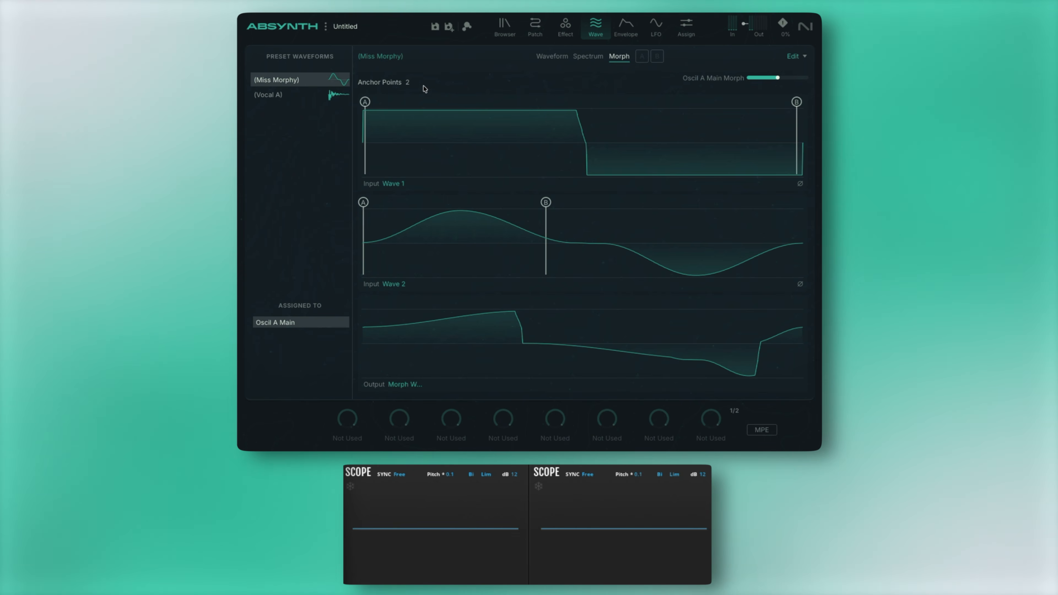
click(410, 82)
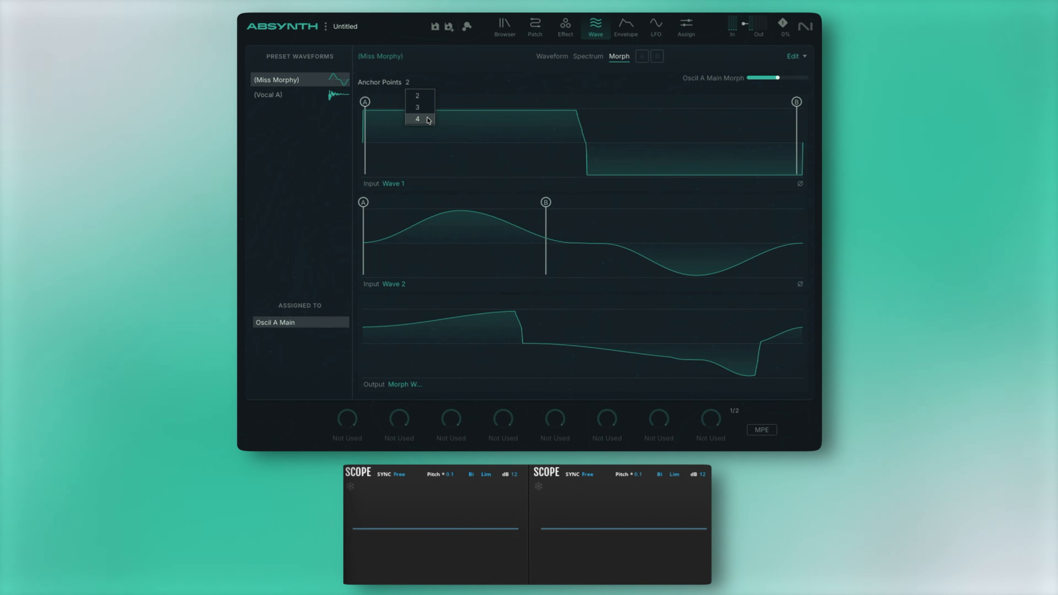
click(418, 120)
Step: Spread anchors B, C and D over the last third of Wave 1, and place Wave 2's C and D around its trough
drag(796, 103, 677, 109)
drag(800, 103, 723, 109)
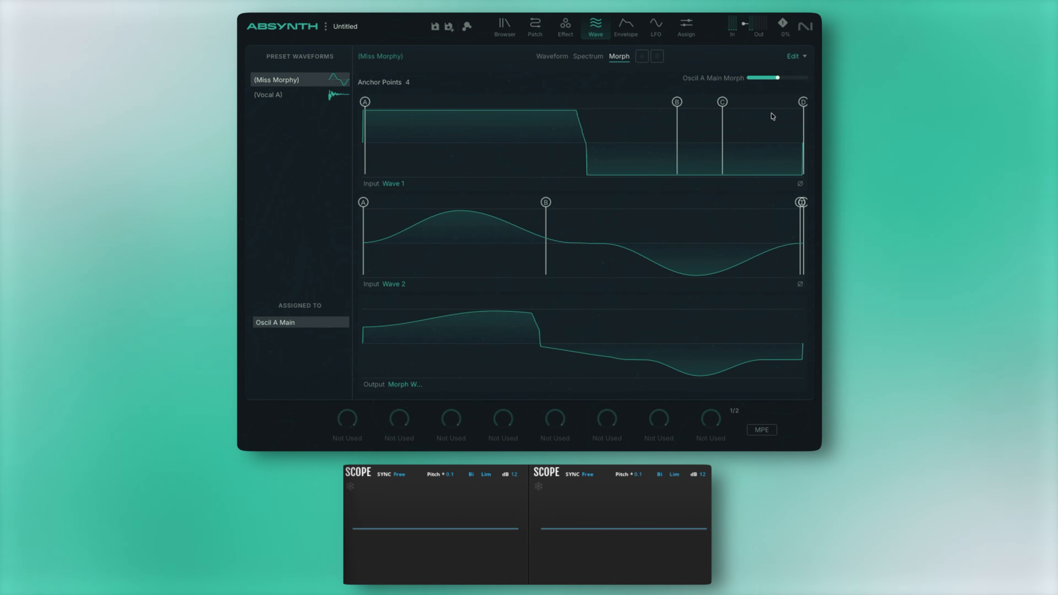
drag(803, 105, 771, 111)
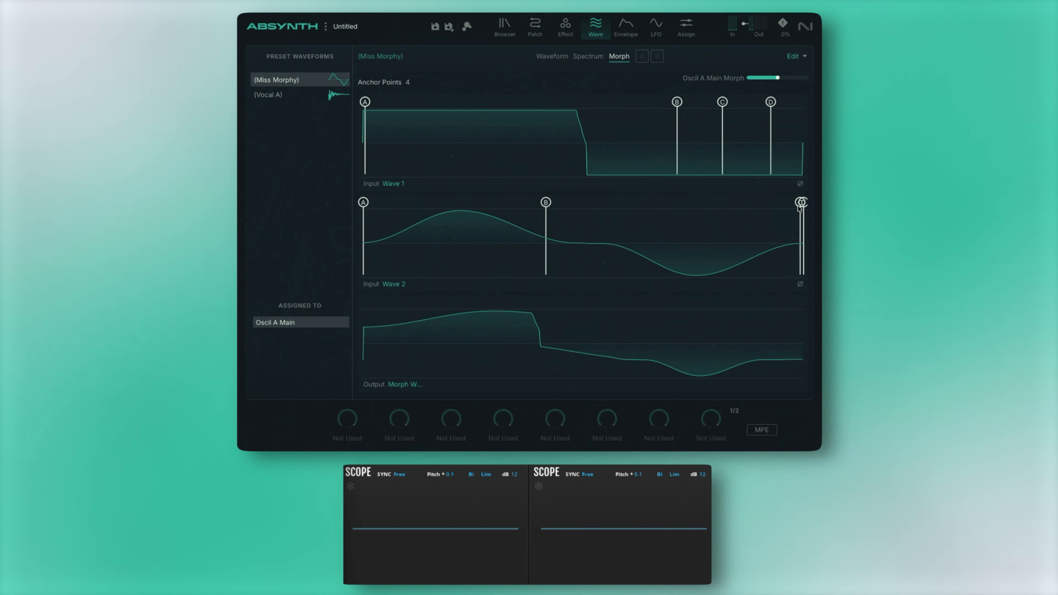
drag(801, 203, 696, 210)
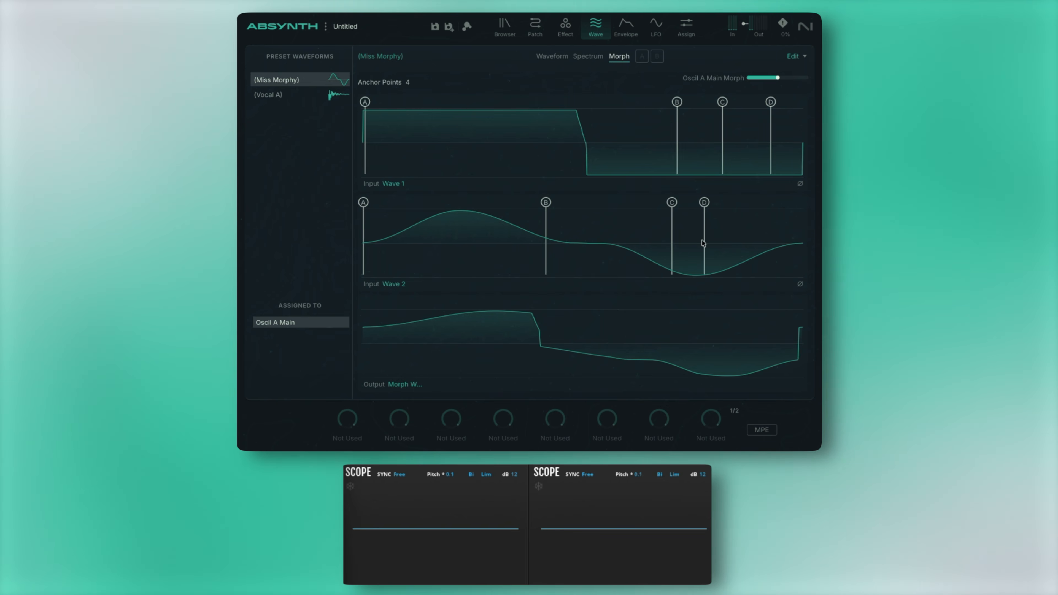
Step: Move Wave 1's B to about a quarter-cycle, its C and D around the drop, Wave 2's C slightly earlier, and lower the morph to about one-third
drag(682, 105, 480, 113)
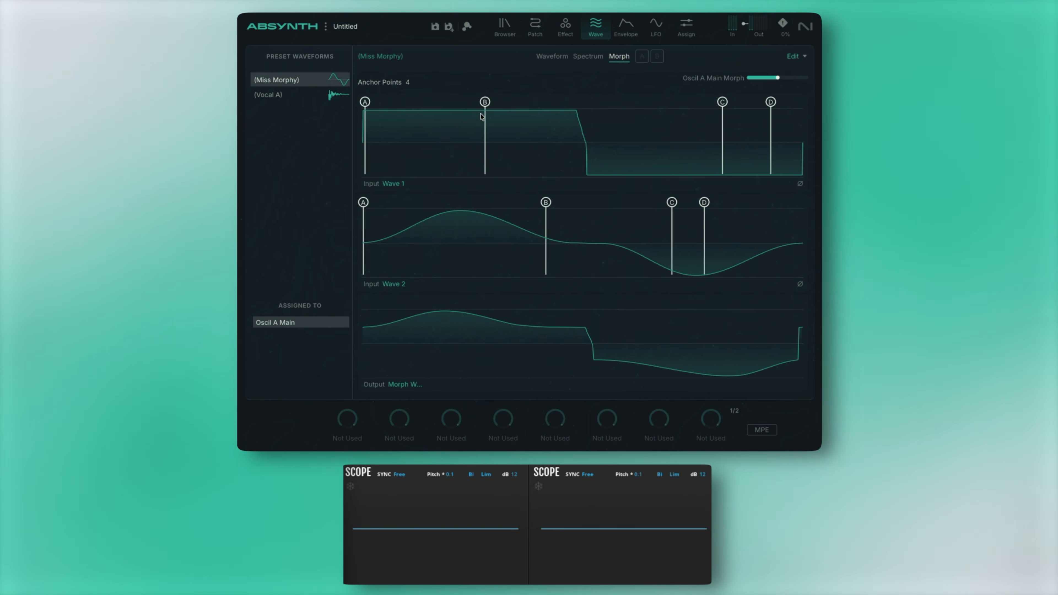
drag(723, 104, 577, 118)
drag(771, 104, 591, 109)
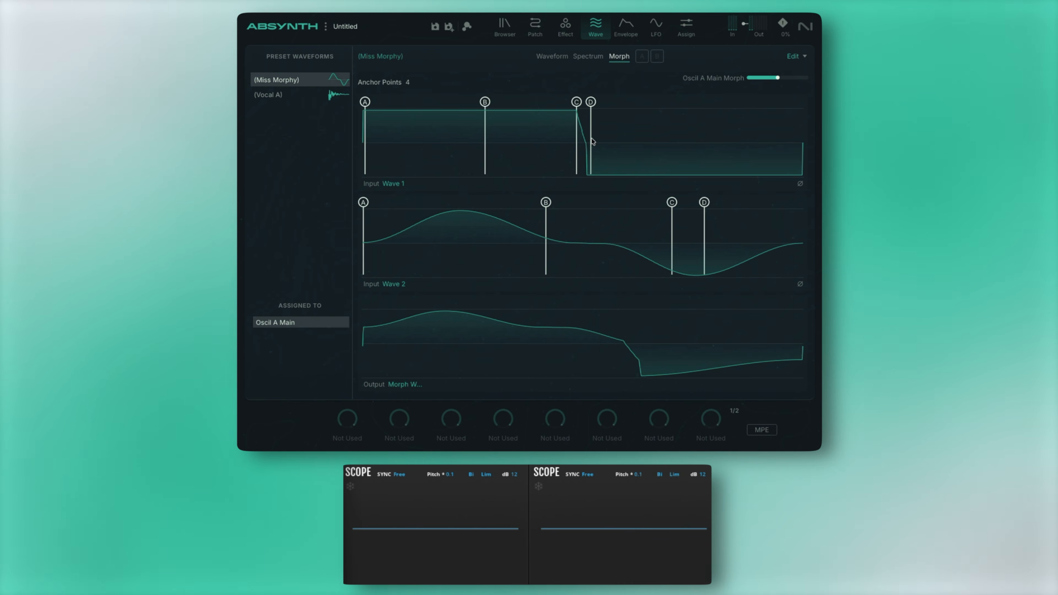
drag(672, 209, 649, 220)
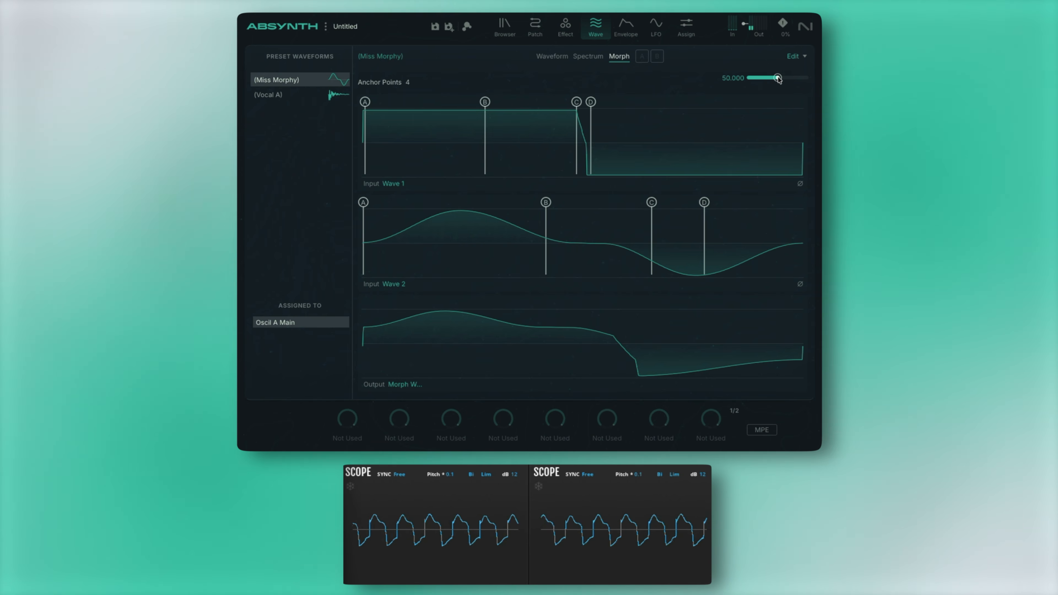
drag(736, 78, 739, 112)
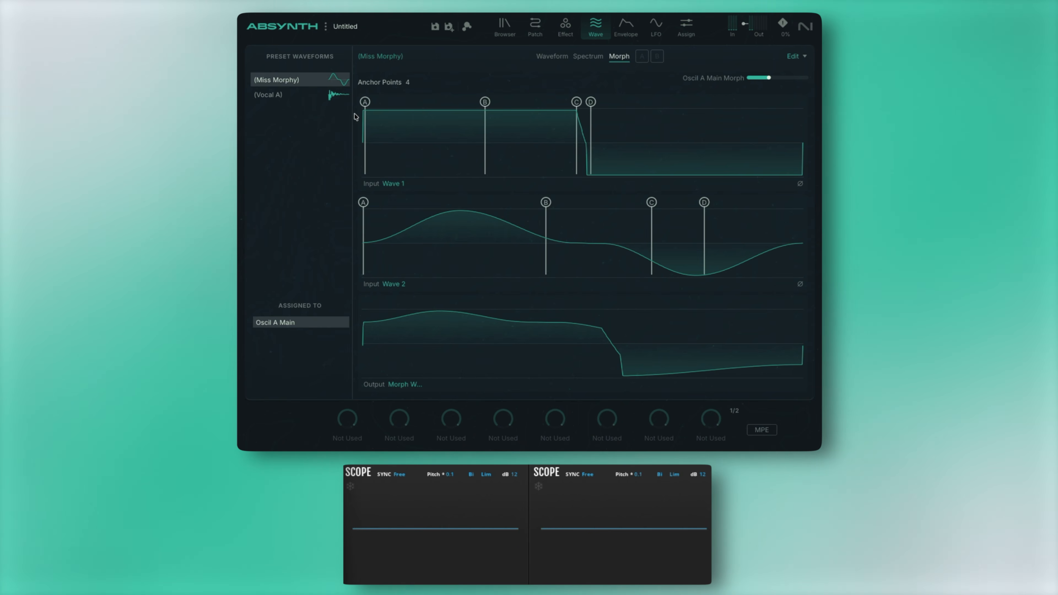
Step: Assign the Formantique A morph waveform to oscillator A and open an editable preset copy of it in the wave editor
click(536, 30)
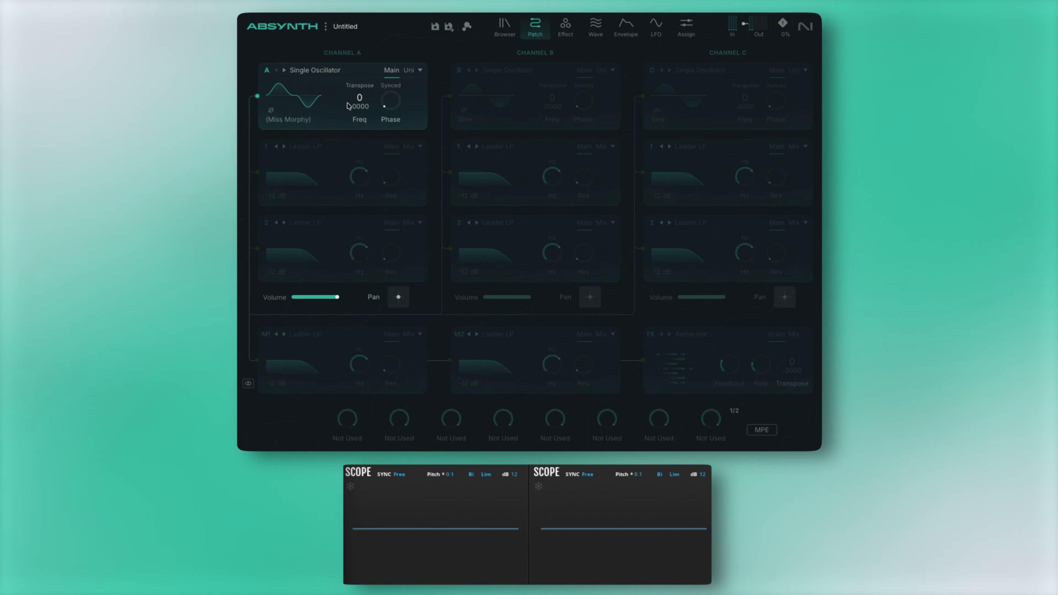
click(297, 118)
click(313, 231)
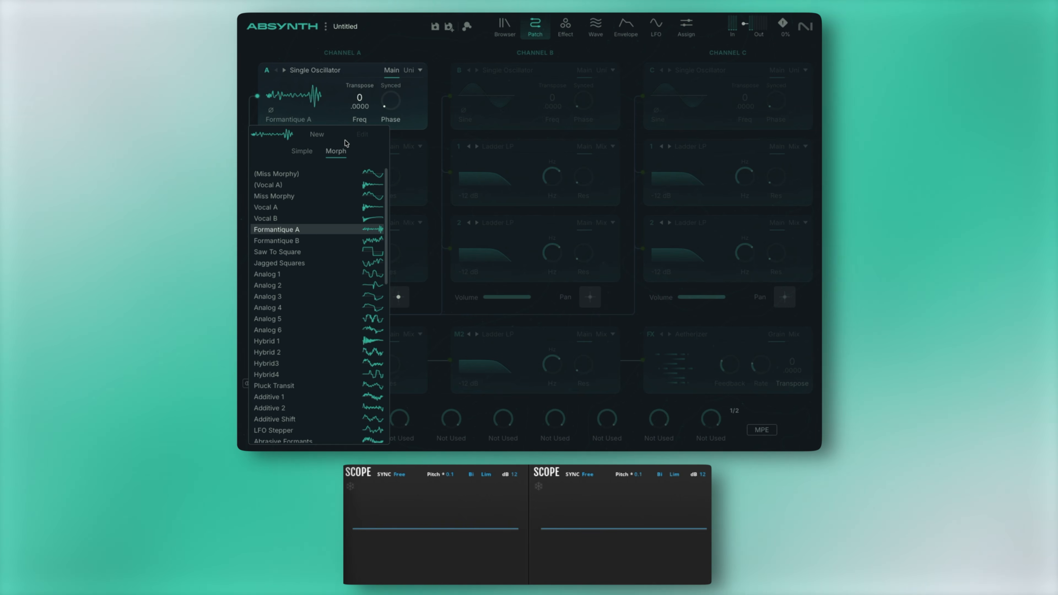
click(319, 134)
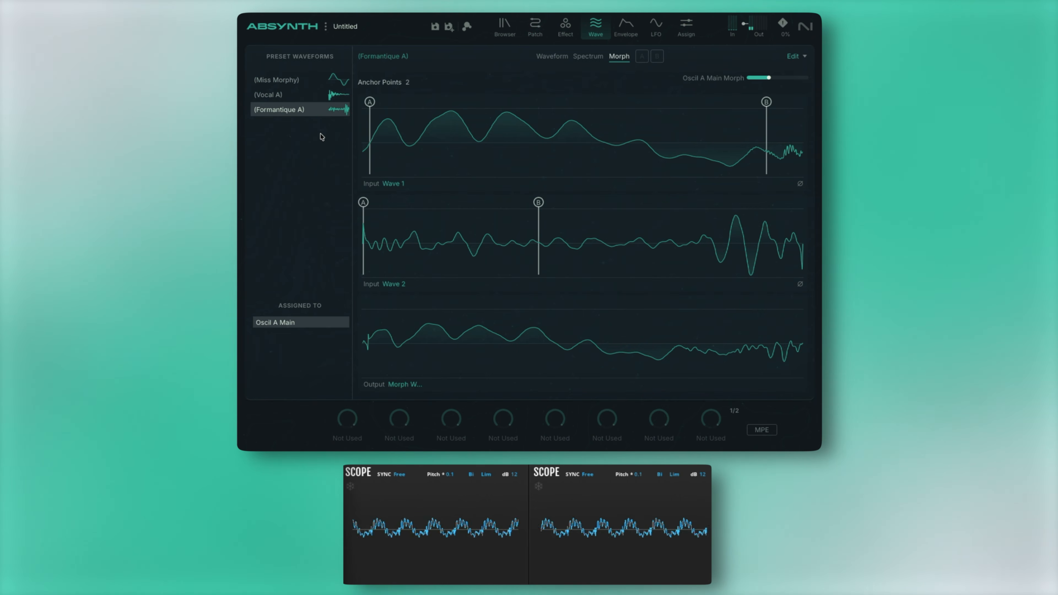
Step: Move Wave 1's anchors A and B to about one-fifth and three-quarters of the cycle, and Wave 2's to about 80 and 88 percent
drag(370, 102, 442, 102)
drag(766, 101, 508, 102)
drag(540, 212, 639, 211)
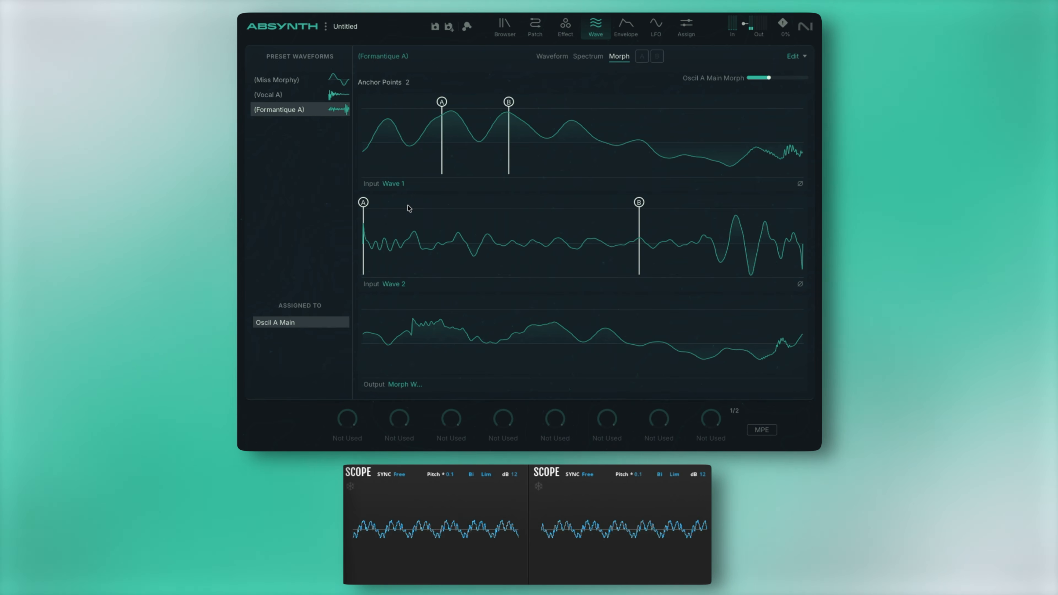
drag(363, 203, 597, 216)
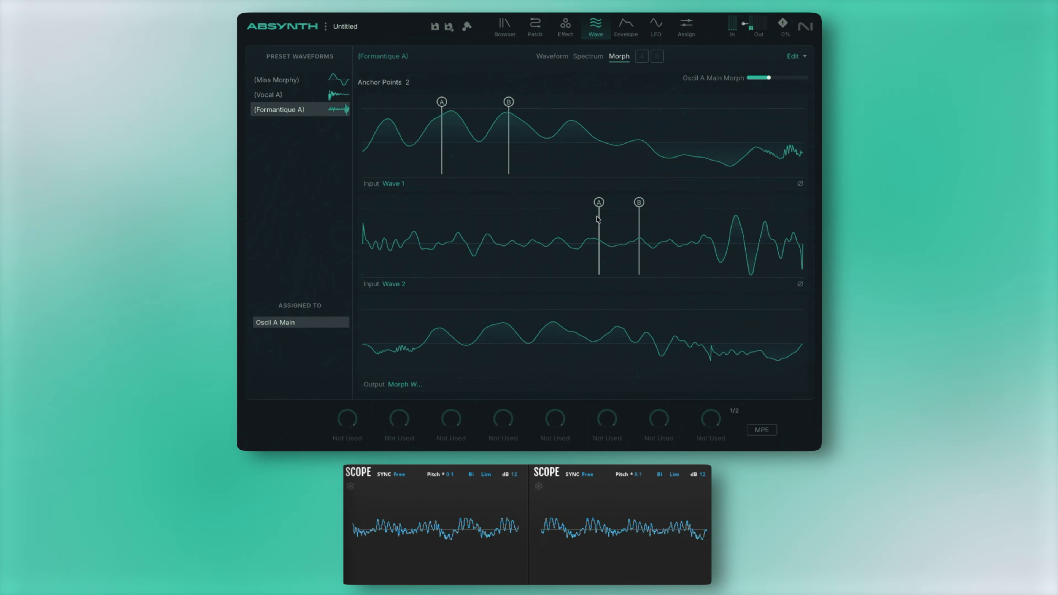
drag(639, 204, 754, 207)
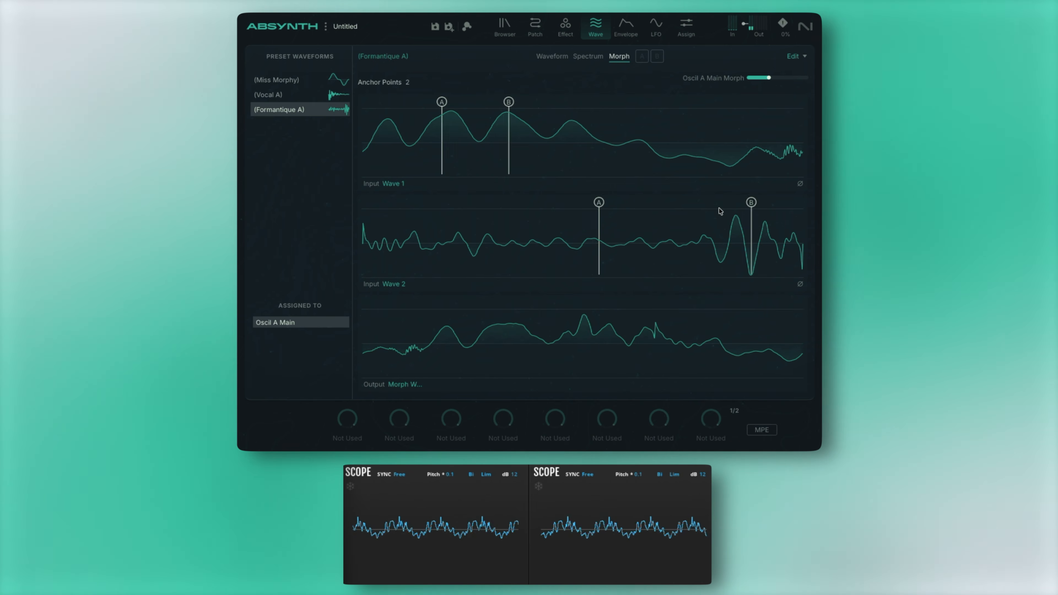
drag(598, 204, 718, 211)
drag(509, 104, 708, 125)
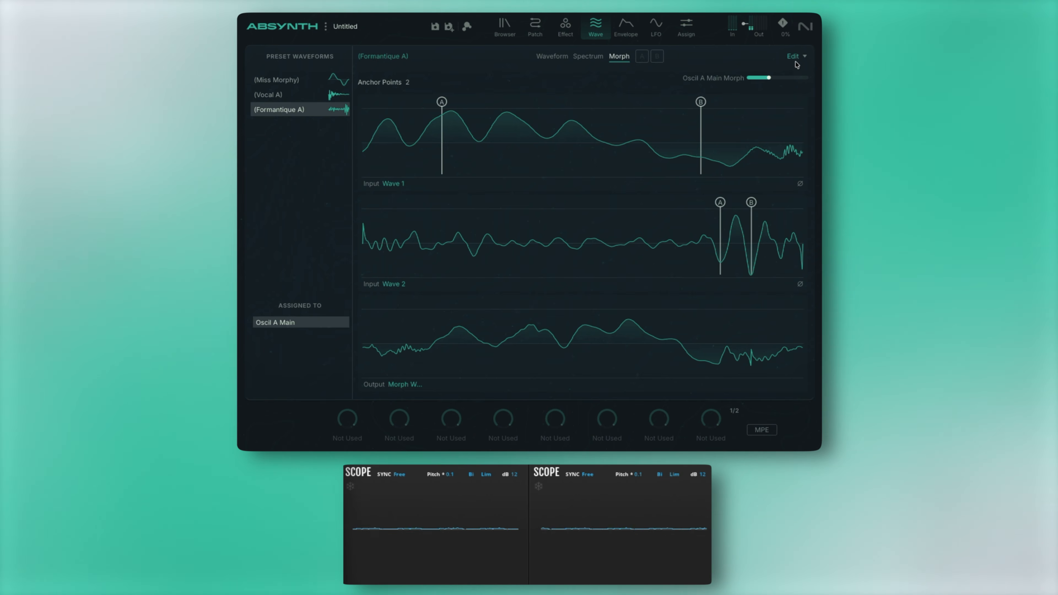
Step: Check the editing options for copying and pasting the morph waveform
click(802, 56)
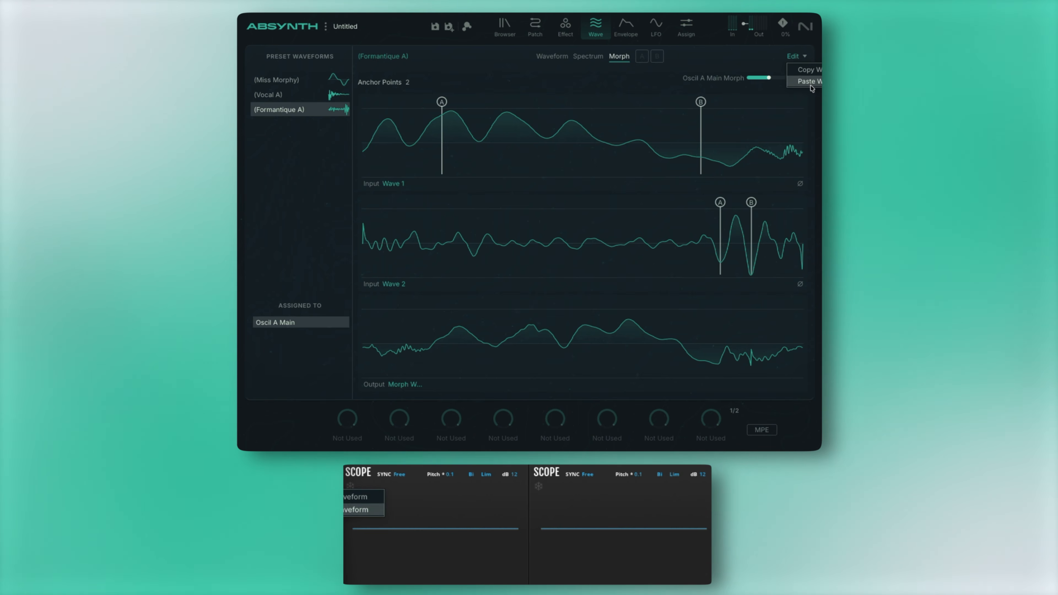
click(604, 101)
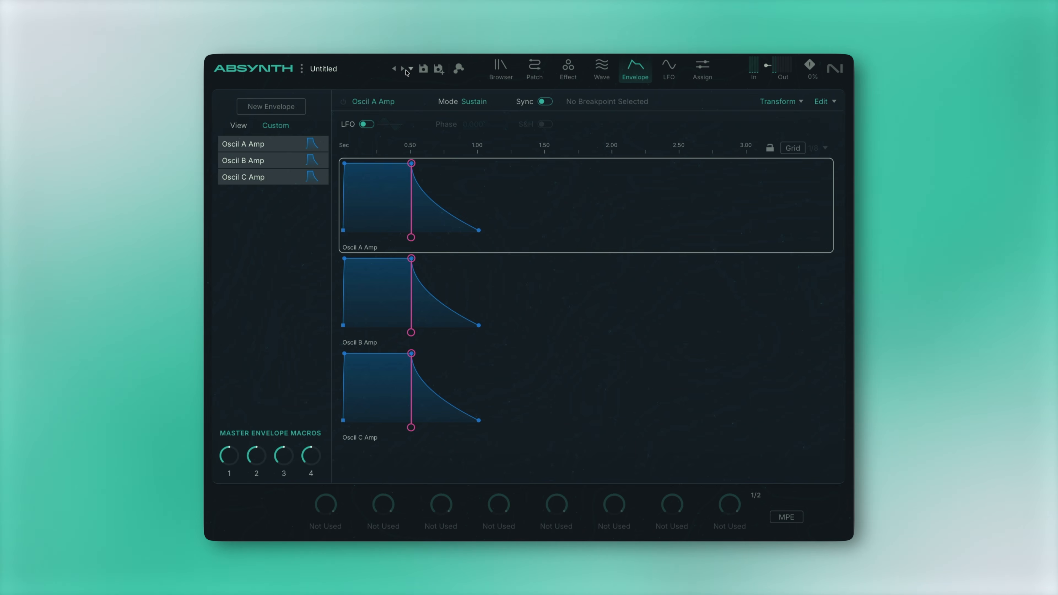
Step: Step forward through the presets and load 090 Snare 2 with its envelopes on display
click(403, 69)
click(403, 69)
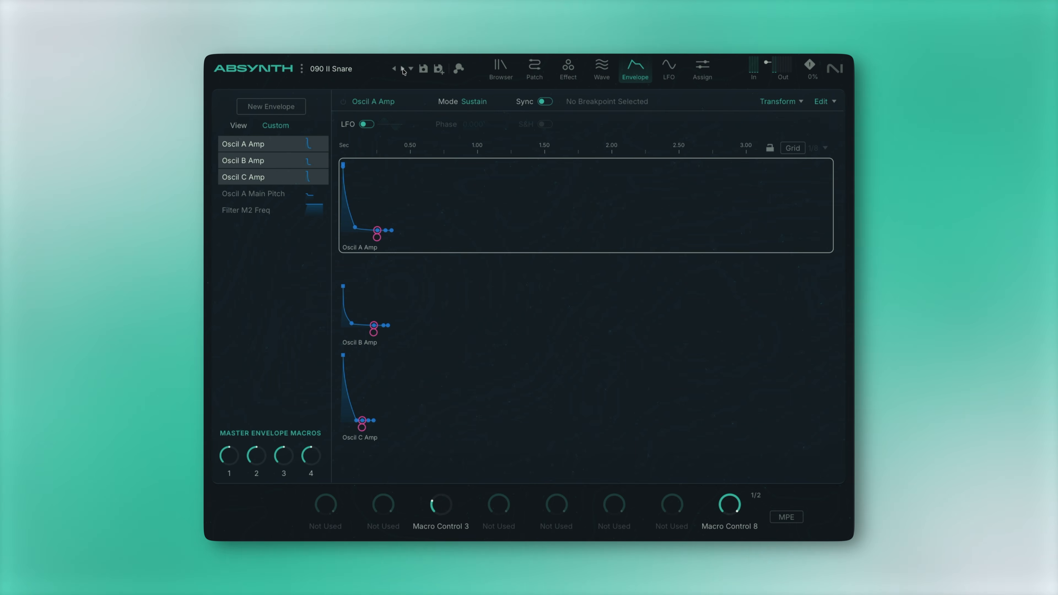
click(403, 69)
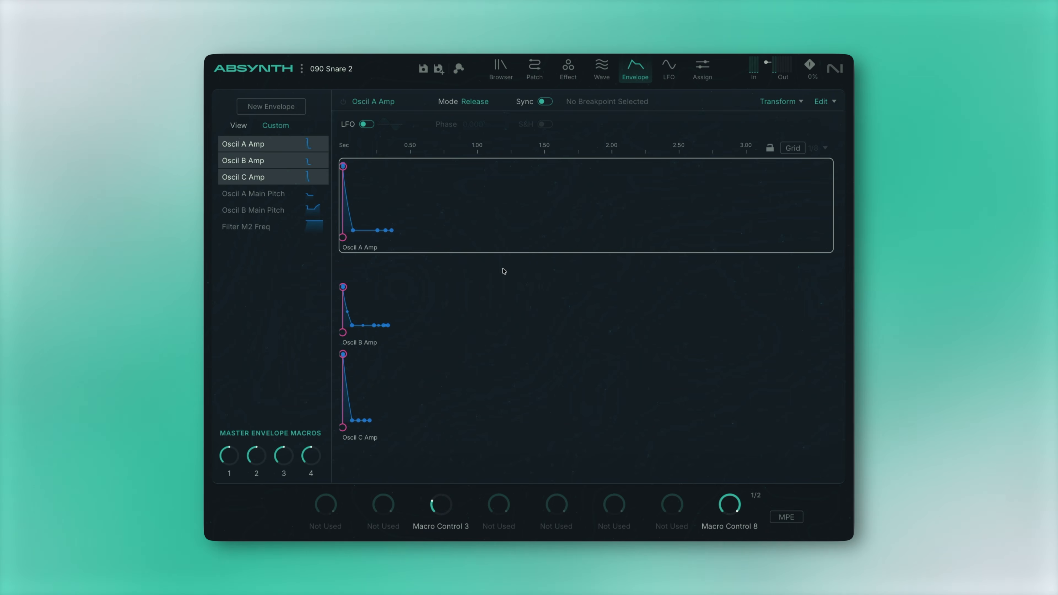
Step: View the Oscil A Main Pitch, Oscil B Main Pitch and Filter M2 Freq envelopes individually, and display the range from Oscil C Amp through Filter M2 Freq
click(253, 194)
click(255, 210)
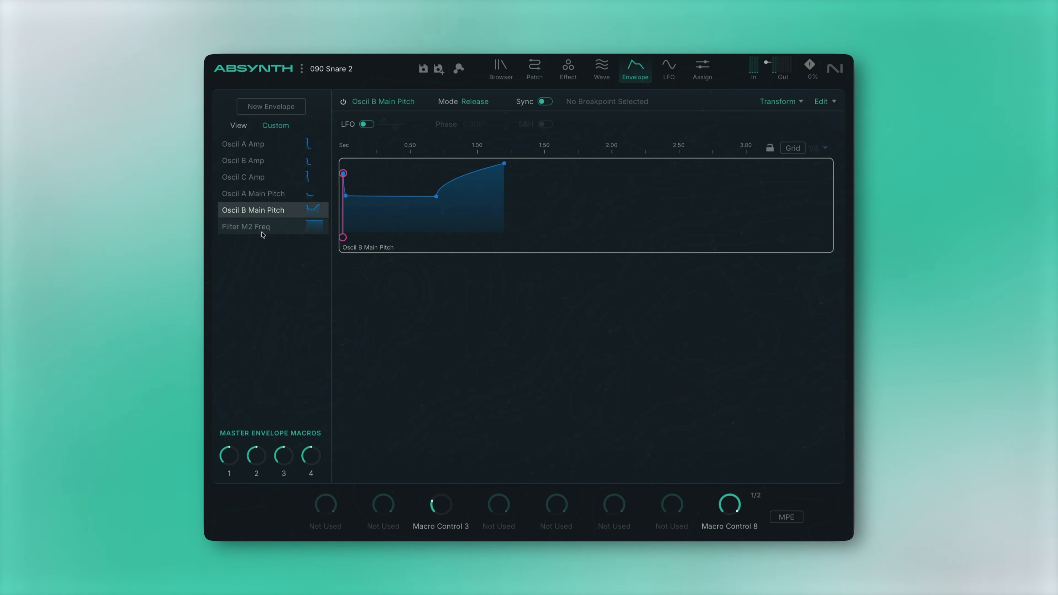
click(262, 232)
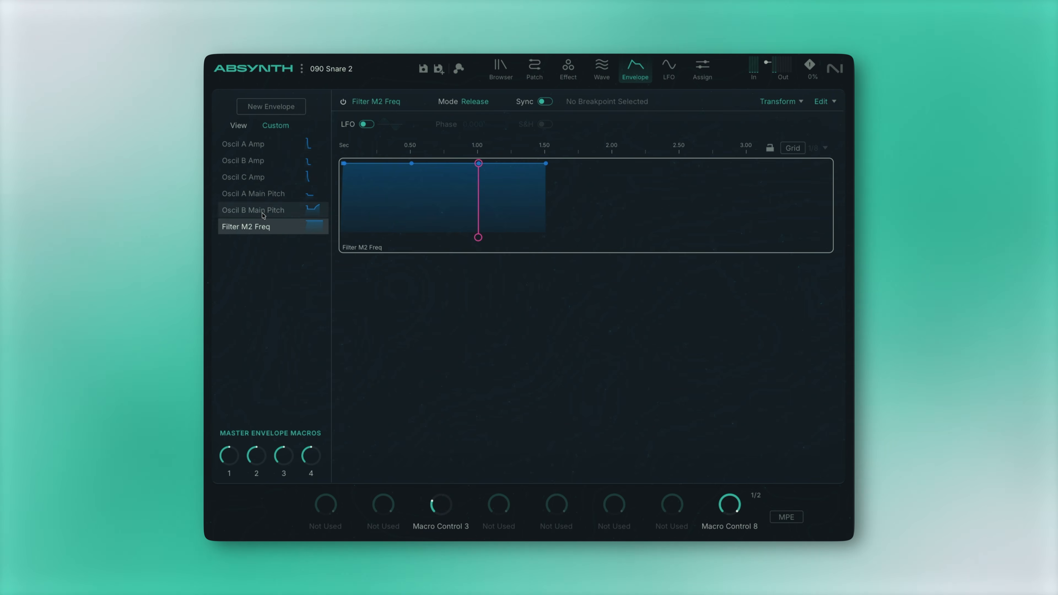
shift+click(259, 176)
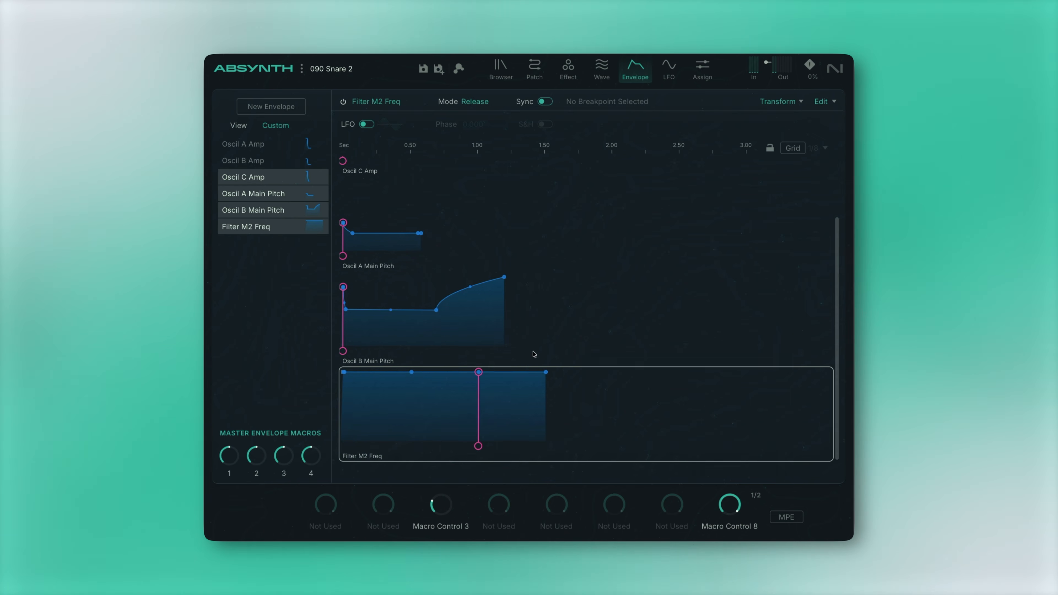
Step: Display only the Oscil A Amp, Oscil C Amp, Oscil A Main Pitch and Oscil B Main Pitch envelopes together
click(250, 144)
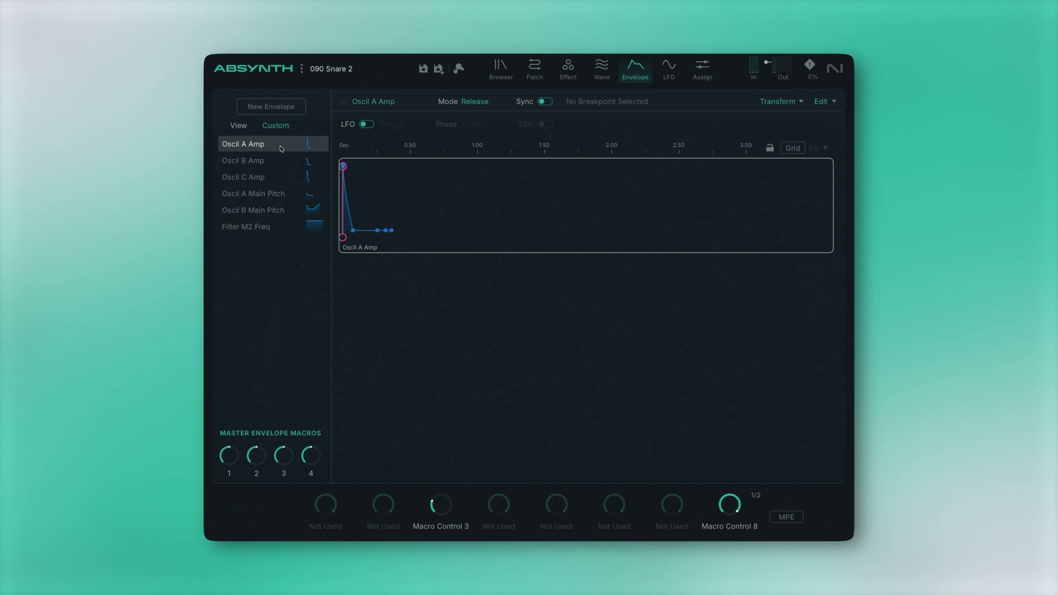
ctrl+click(259, 177)
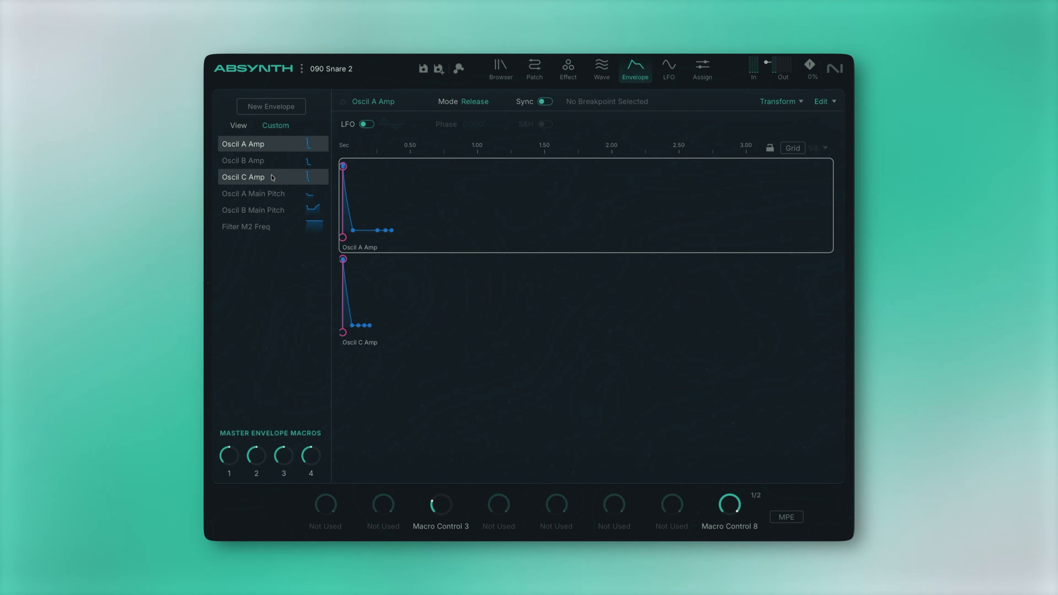
ctrl+click(270, 210)
ctrl+click(279, 195)
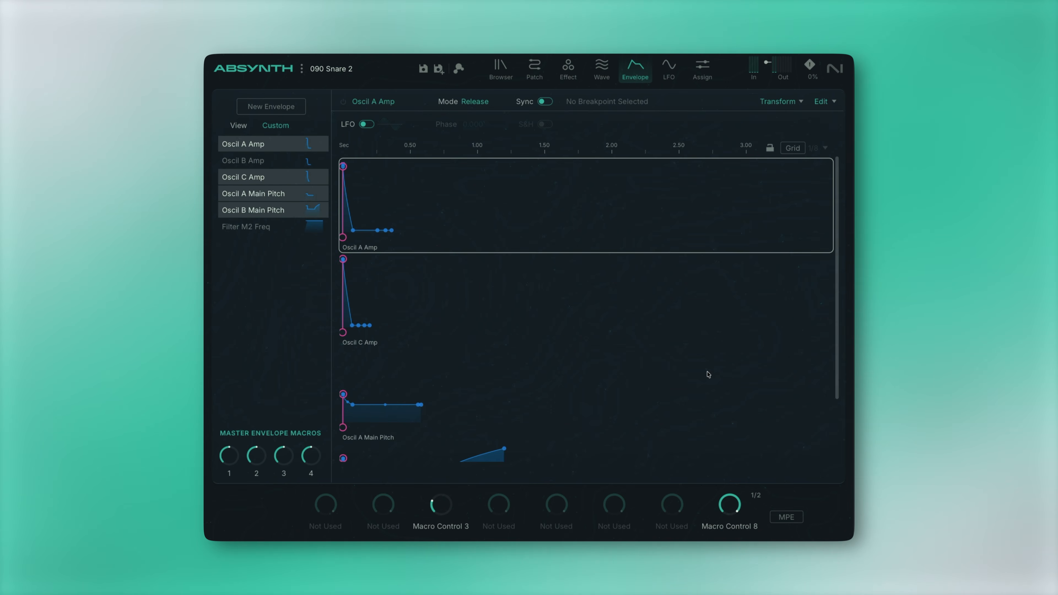
Step: Examine the displayed envelopes by making Oscil C Amp, Oscil A Main Pitch and Oscil B Main Pitch active in turn, and inspect Oscil C Amp's breakpoints
scroll(598, 364, down, 3)
scroll(456, 225, up, 1)
click(449, 283)
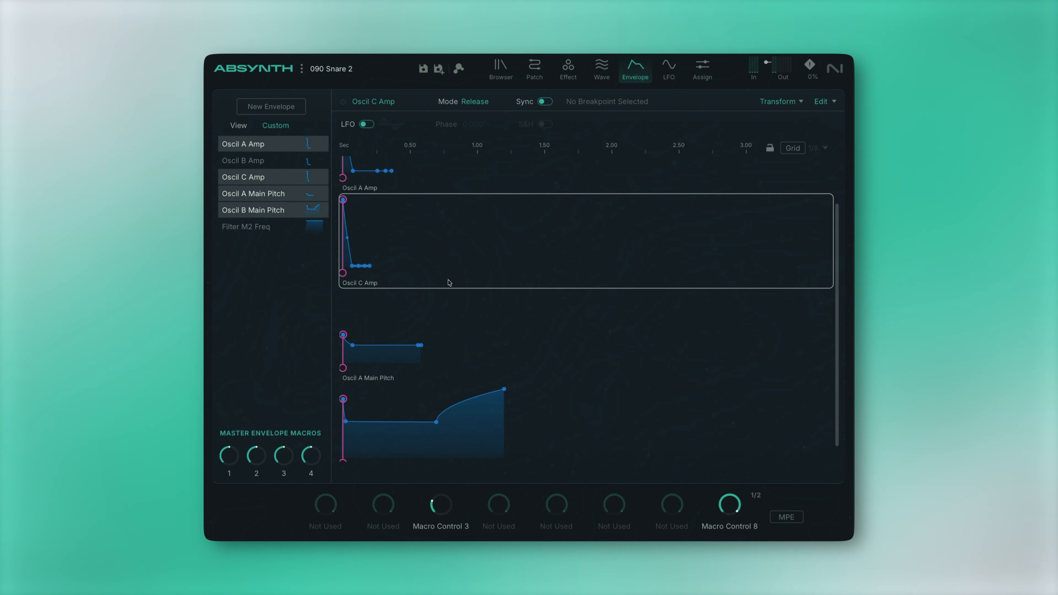
click(495, 338)
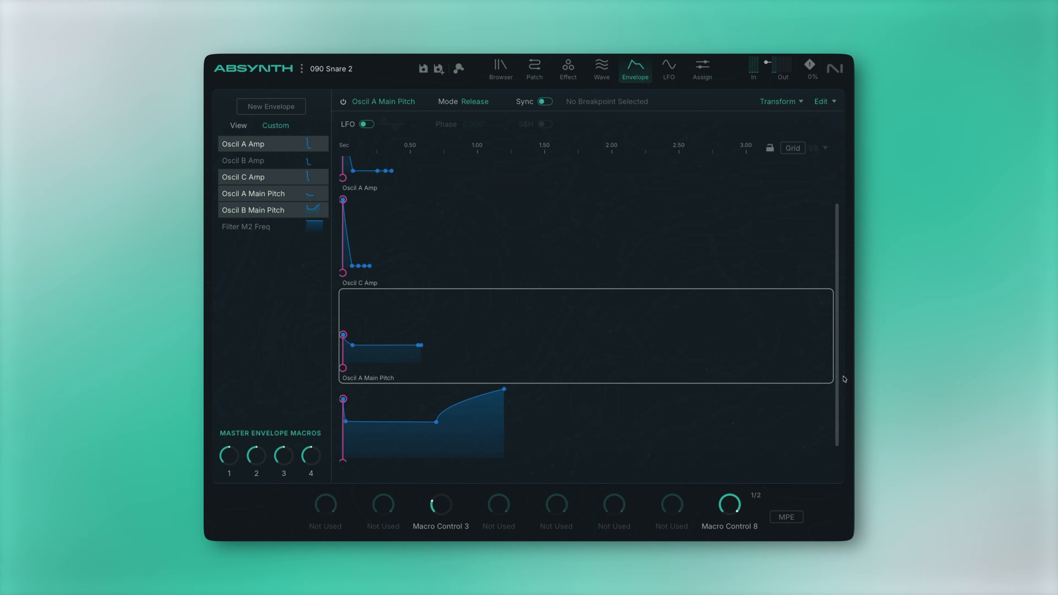
click(430, 393)
click(463, 341)
scroll(463, 340, up, 3)
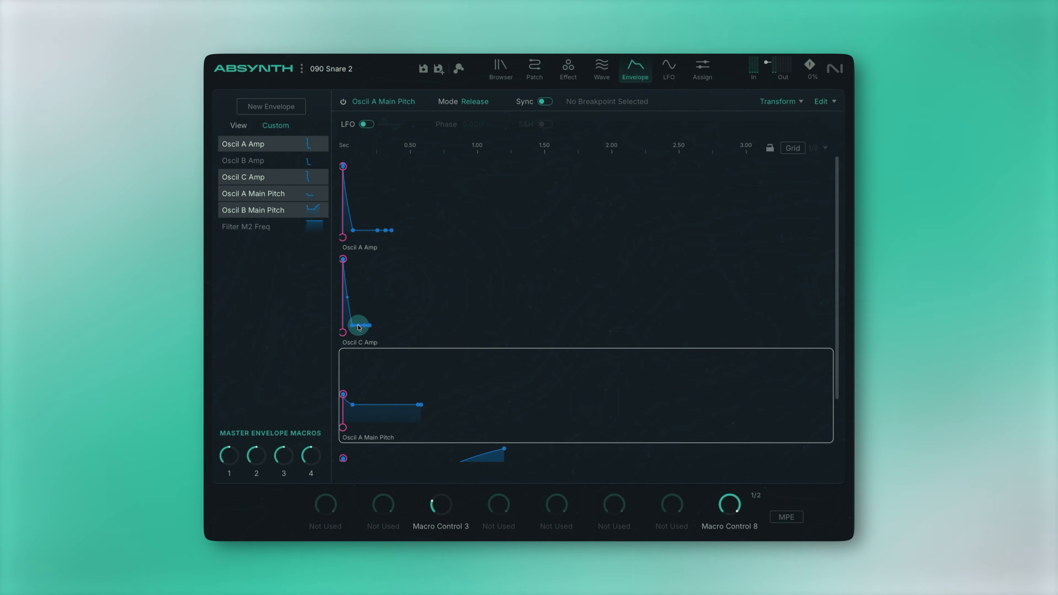
mouse_move(358, 325)
mouse_down()
mouse_move(376, 291)
mouse_move(366, 323)
mouse_up()
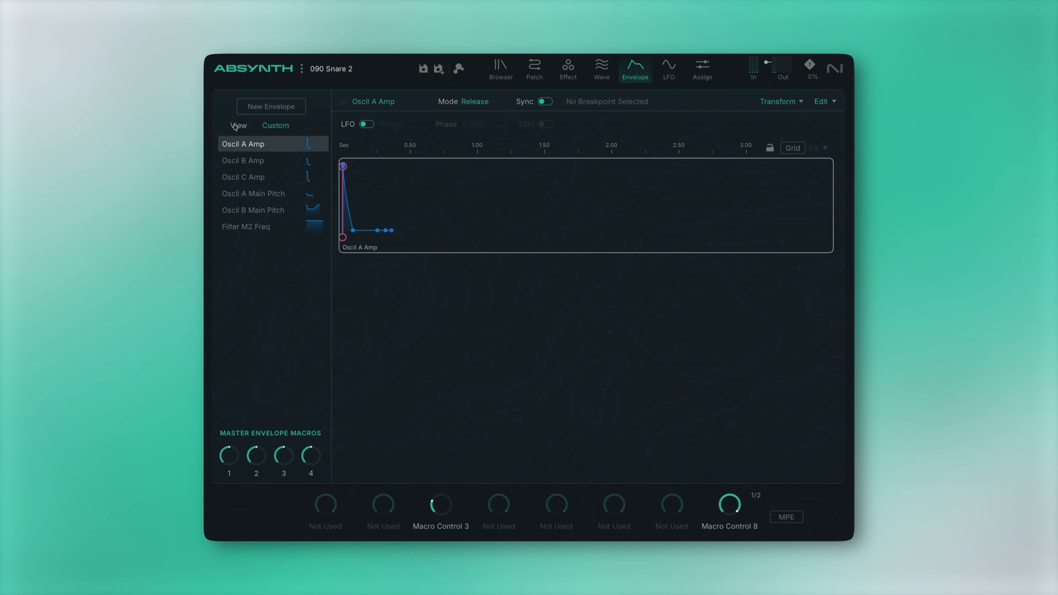
Step: Filter the envelope view to Channel A and bring up the view choices again
click(278, 127)
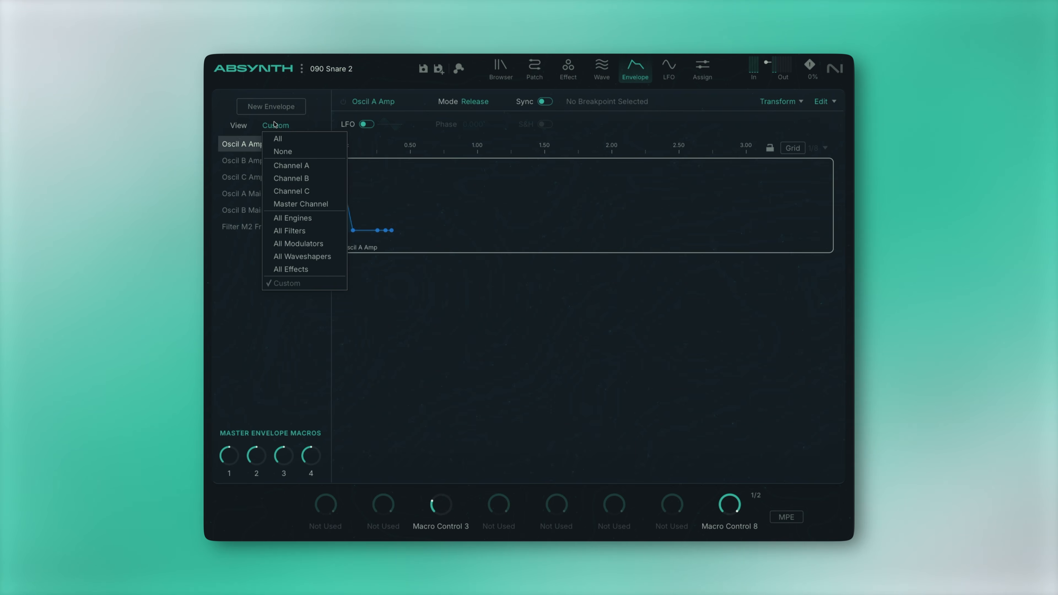
click(320, 171)
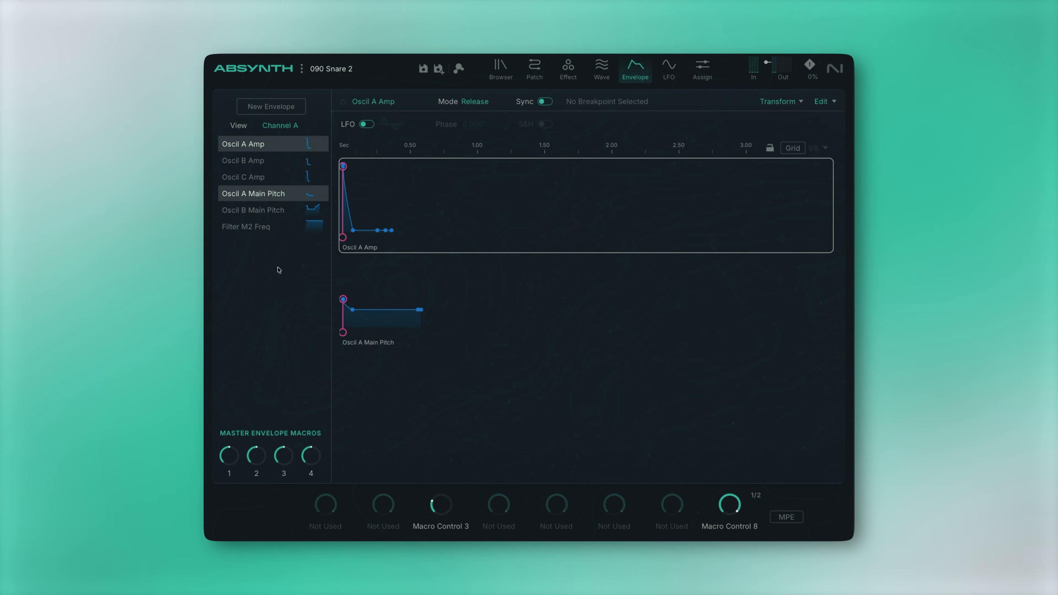
click(292, 130)
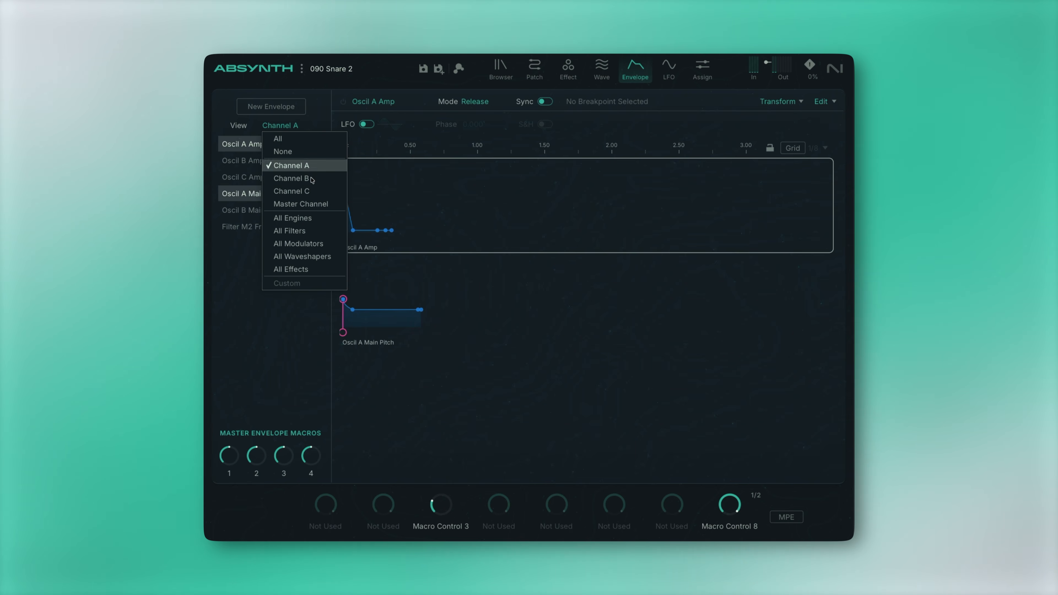
Step: Switch the displayed envelopes to All Modulators and from there to All Filters
click(311, 243)
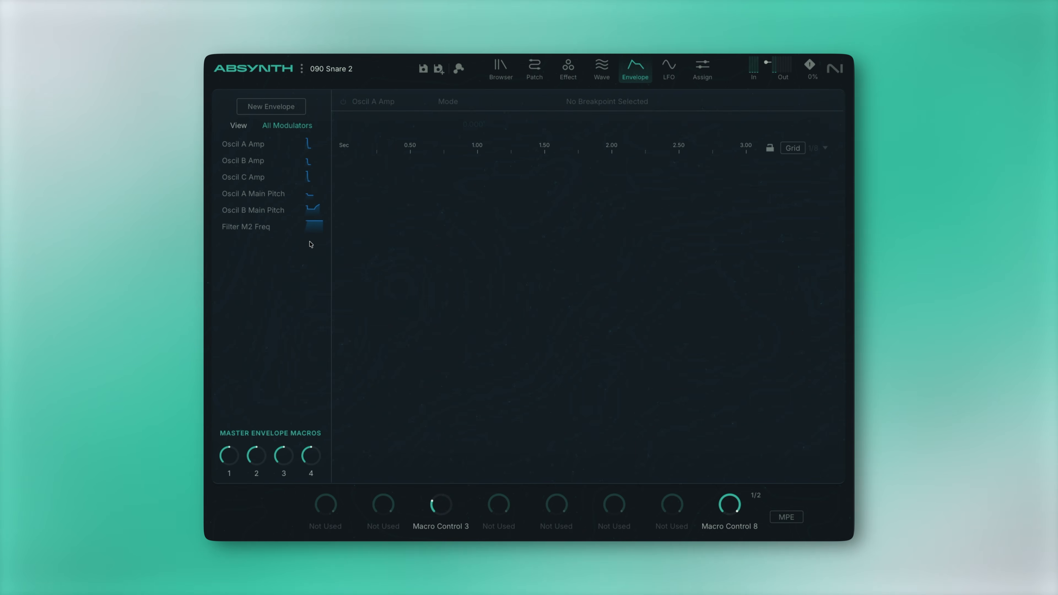
click(306, 128)
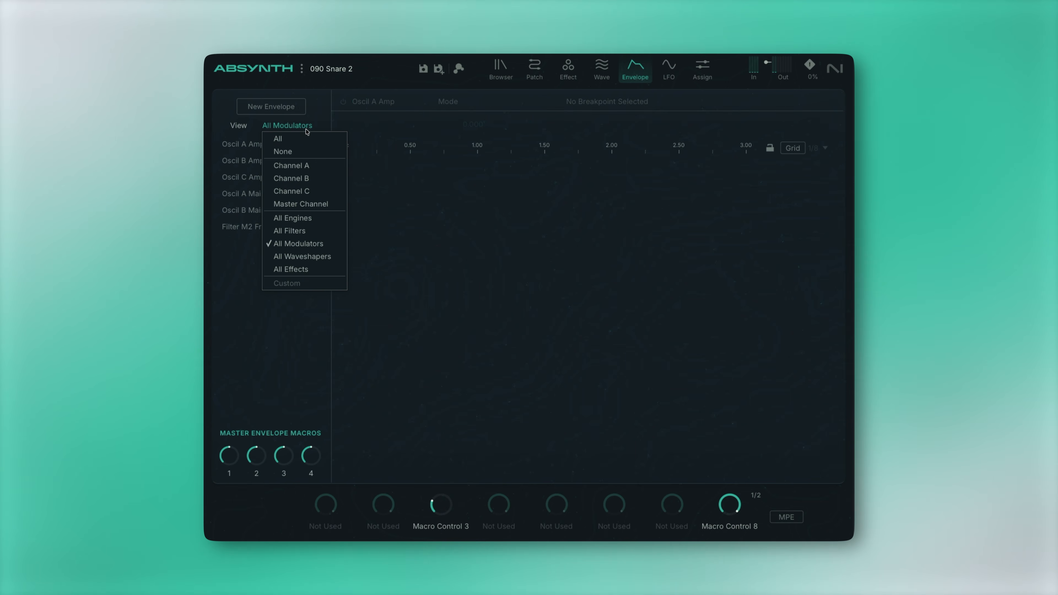
click(308, 231)
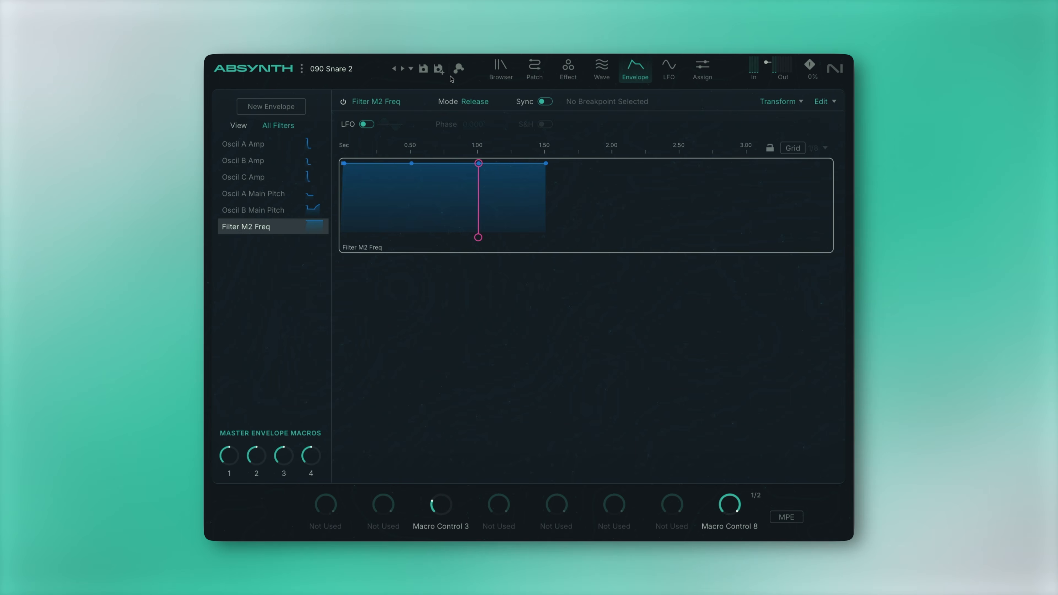
Step: Browse forward through the presets past 12 O' Clock and 4th Dimension to compare their envelopes
click(402, 69)
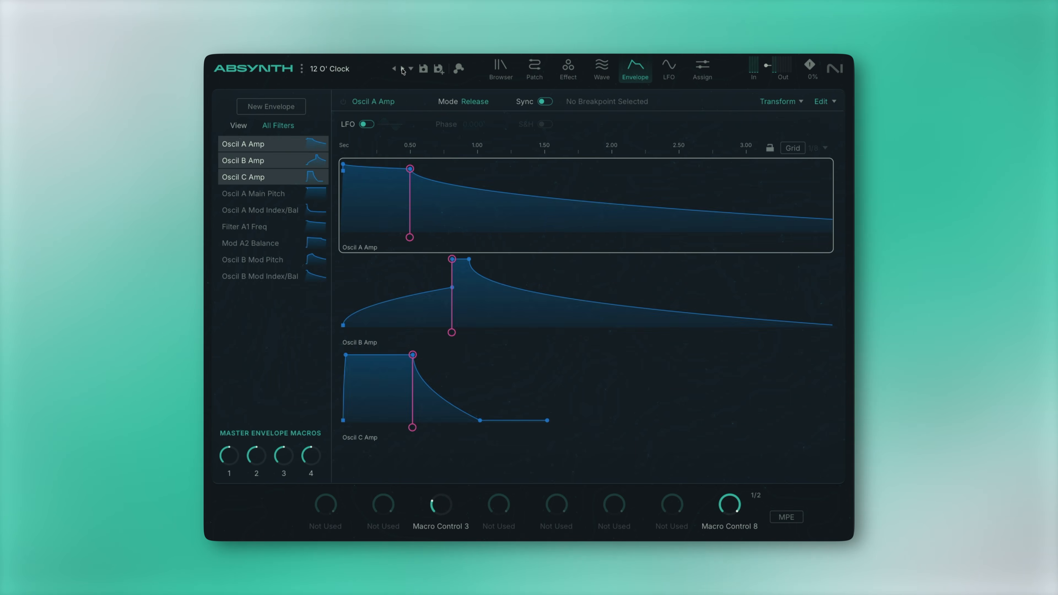
click(402, 69)
click(402, 69)
click(402, 69)
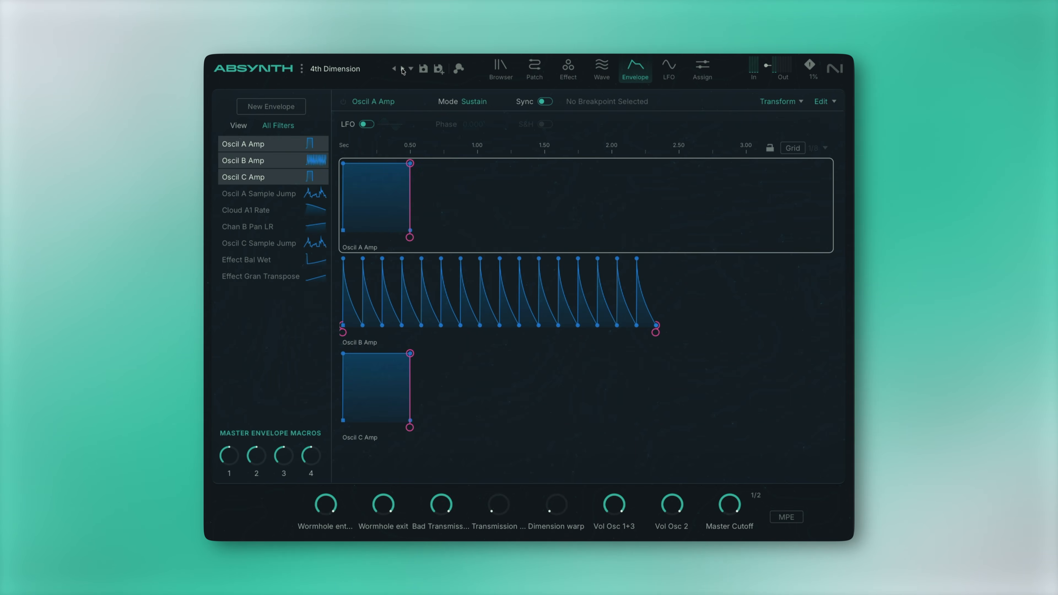
click(402, 69)
click(403, 69)
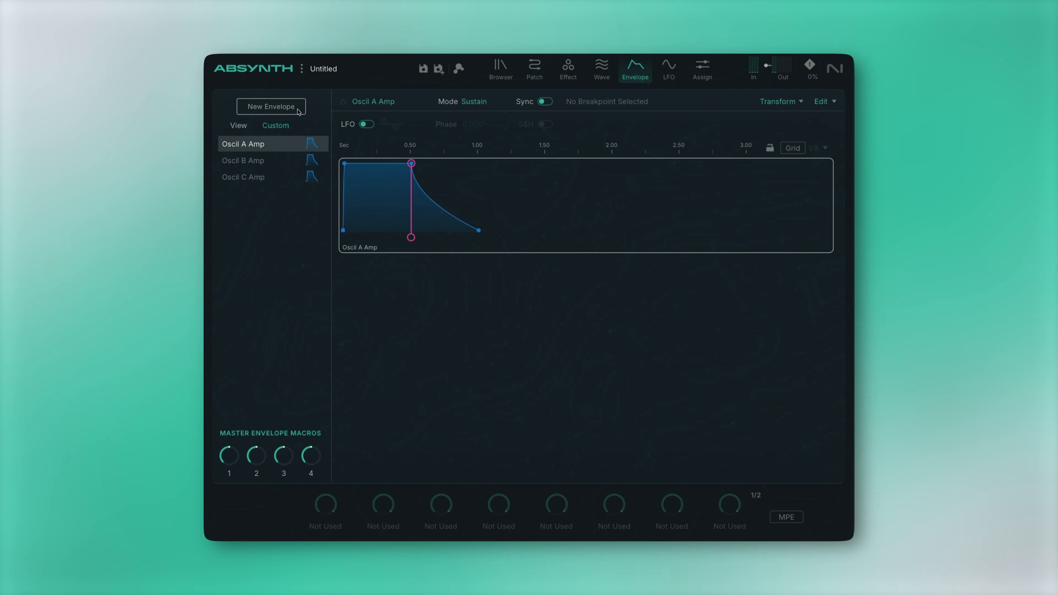
Step: Add a new envelope for channel A's oscillator module with the Oscil A Uni Trans parameter
click(272, 106)
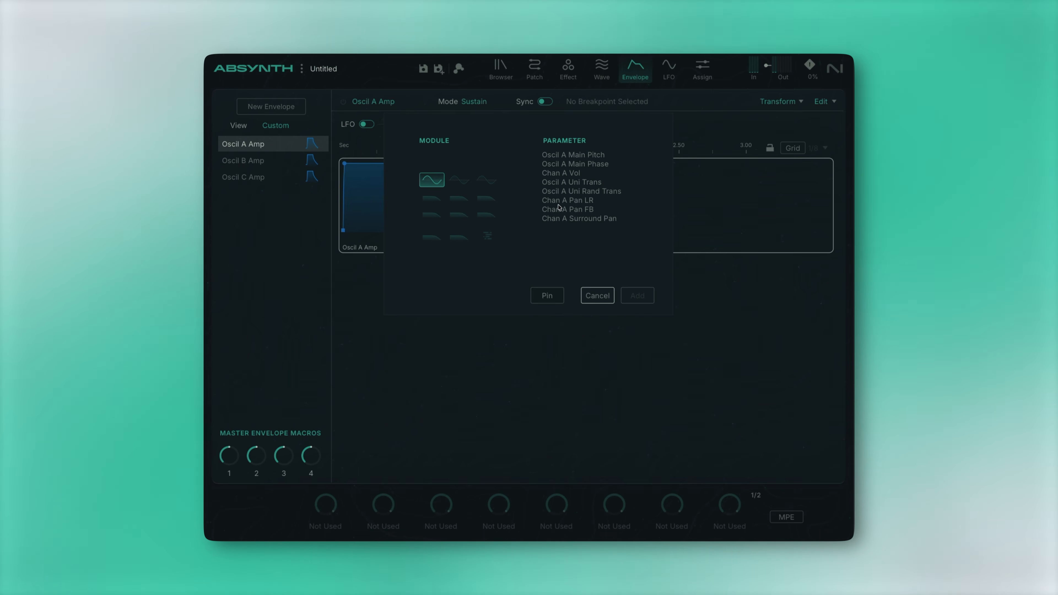
click(574, 186)
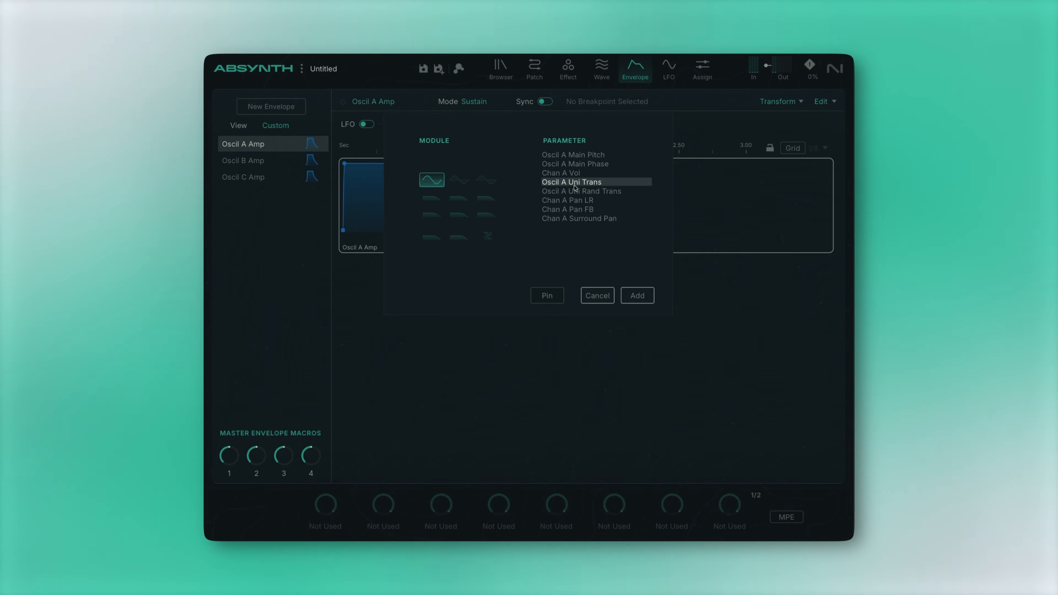
click(637, 297)
Step: Keep the new-envelope dialog pinned while adding envelopes for Oscil A Main Phase, Chan A Pan FB and Chan A Surround Pan
click(294, 112)
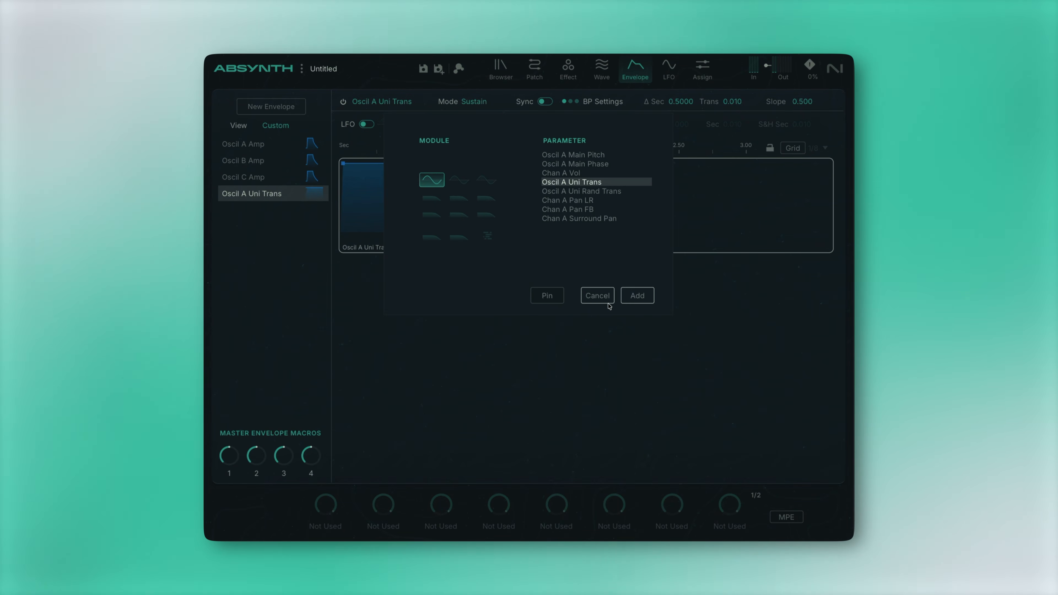
click(550, 297)
click(571, 165)
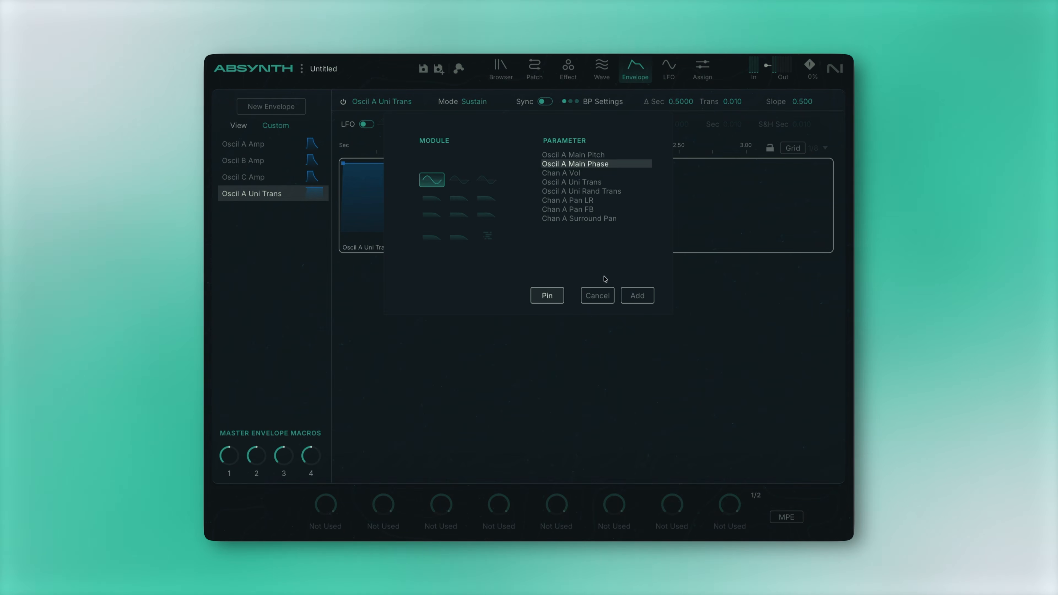
click(636, 296)
click(570, 209)
click(636, 297)
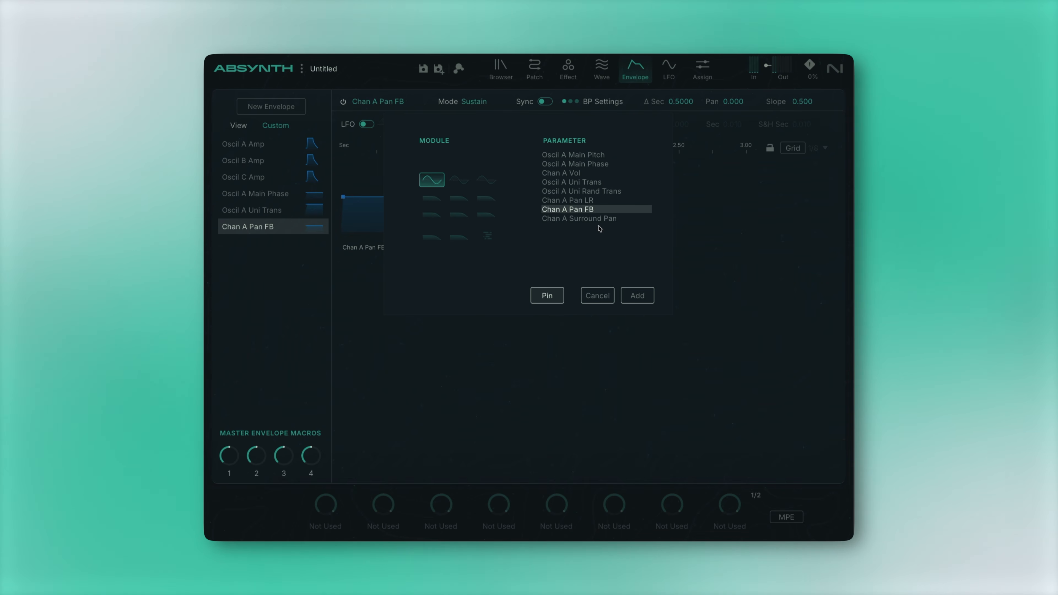
click(600, 218)
click(636, 295)
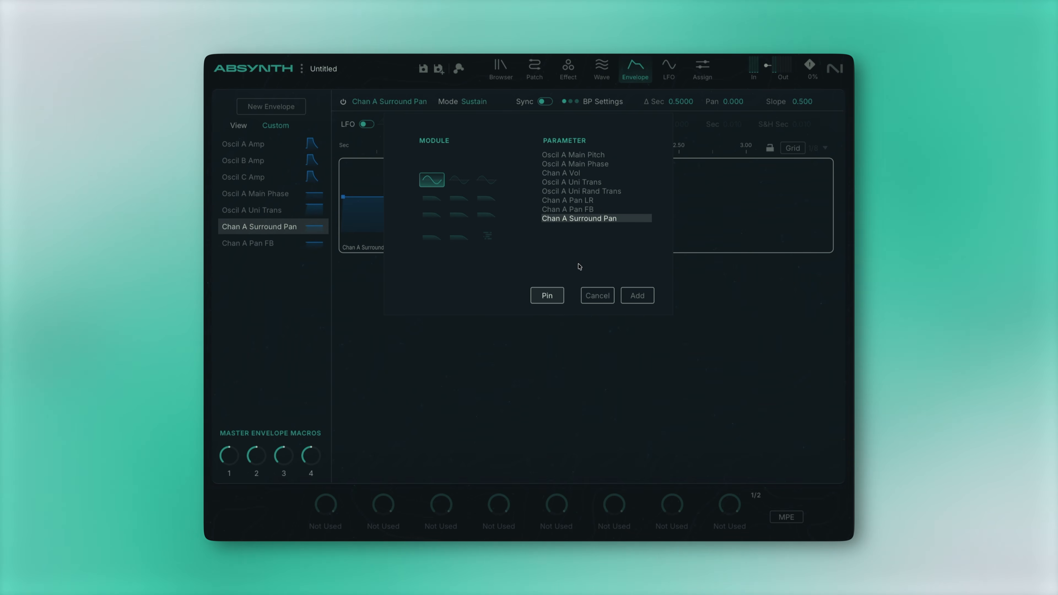
click(604, 297)
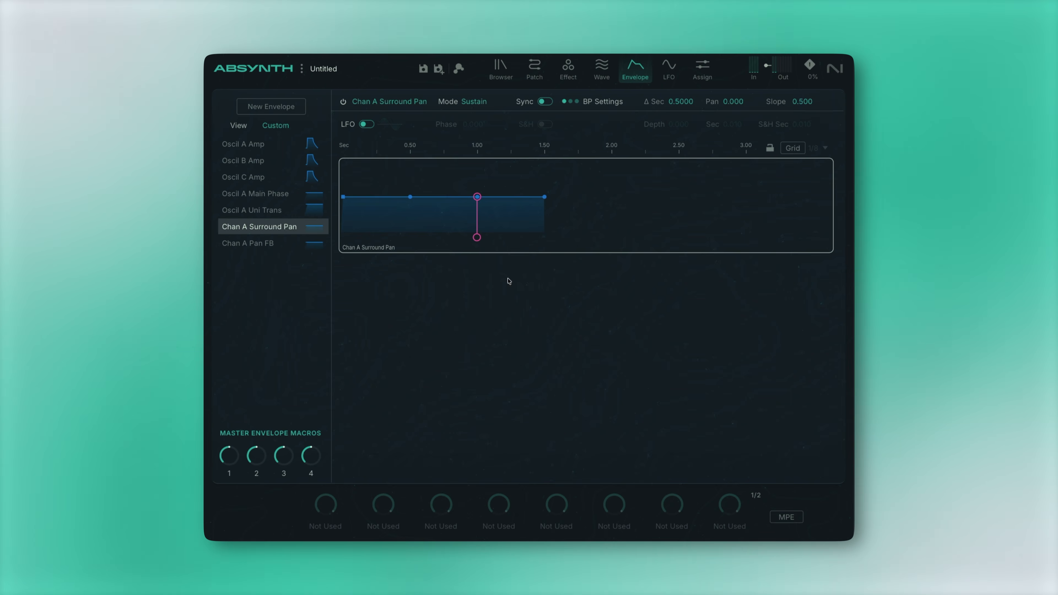
click(251, 210)
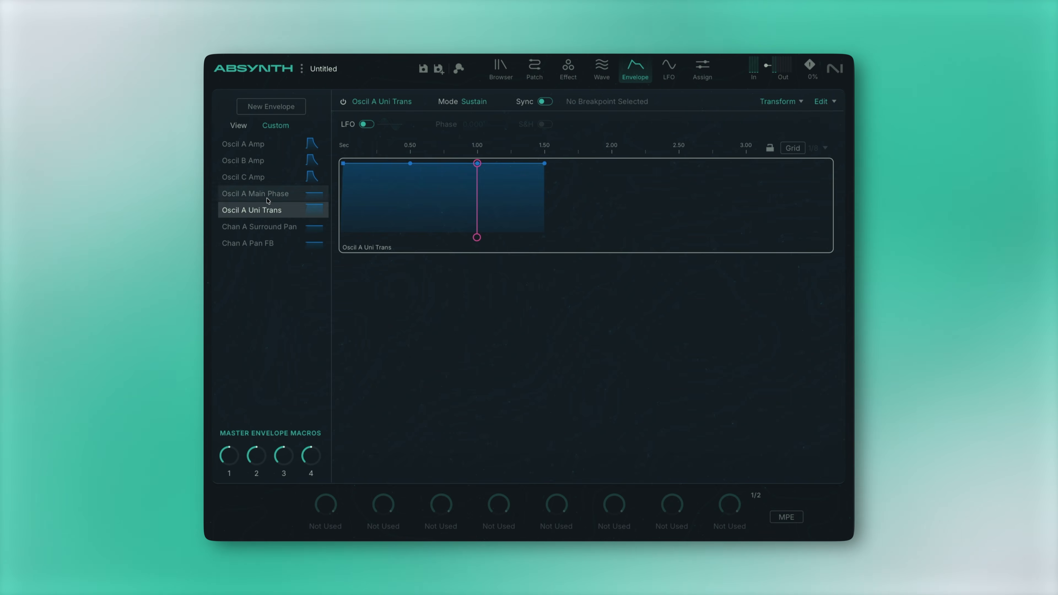
click(269, 231)
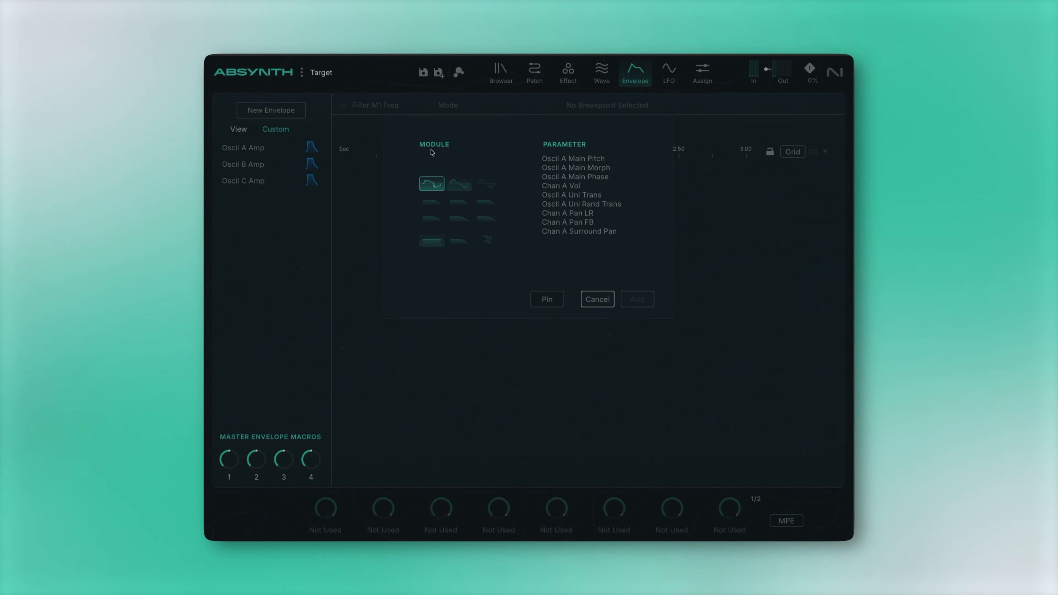
Step: Cancel the new-envelope dialog and create a new envelope for the M1 Ladder LP filter's Hz from the patch page
click(593, 300)
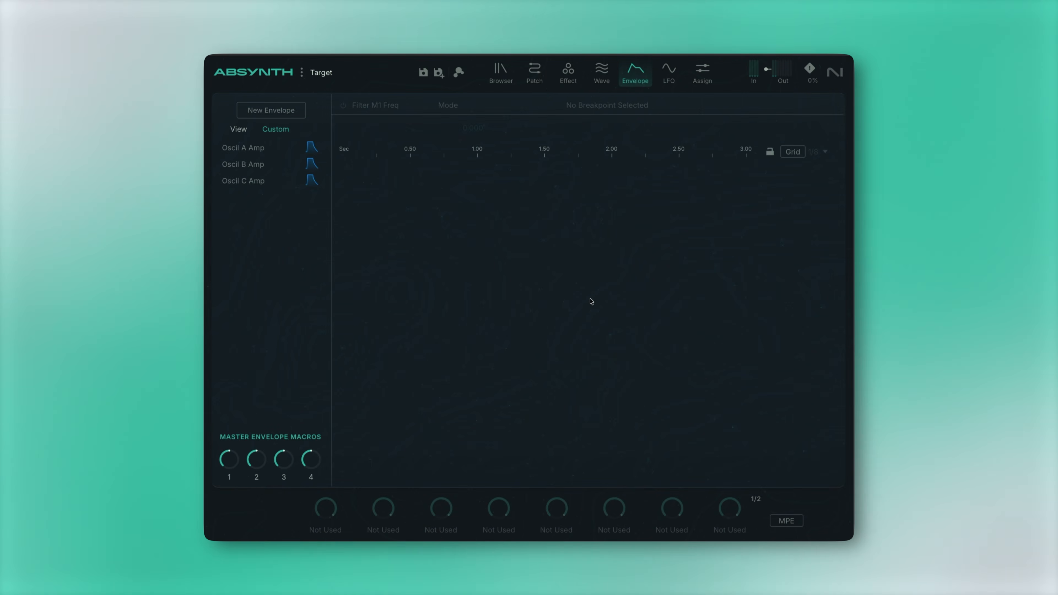
click(535, 70)
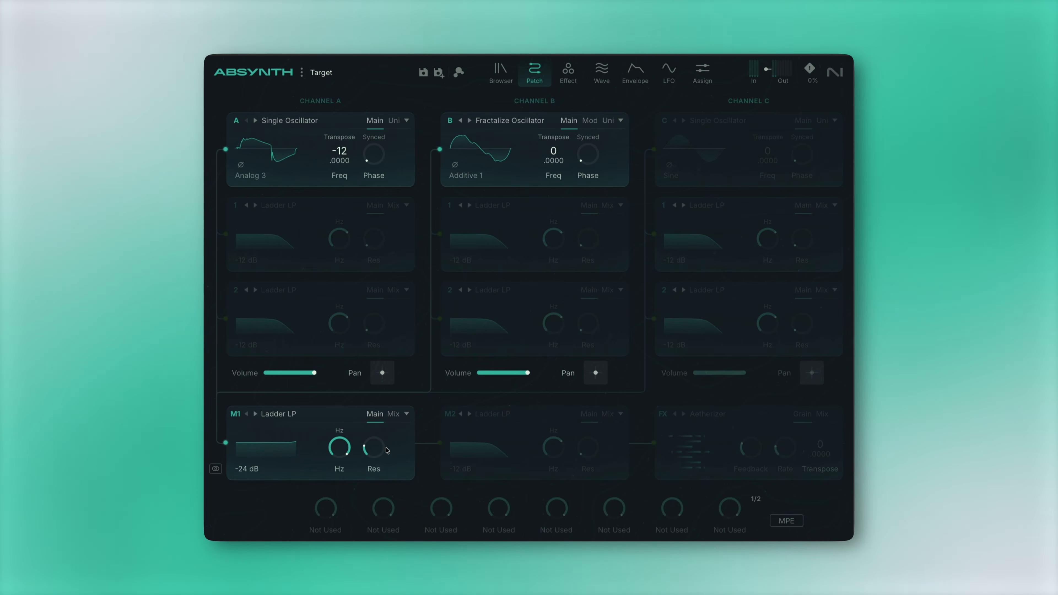
right_click(353, 453)
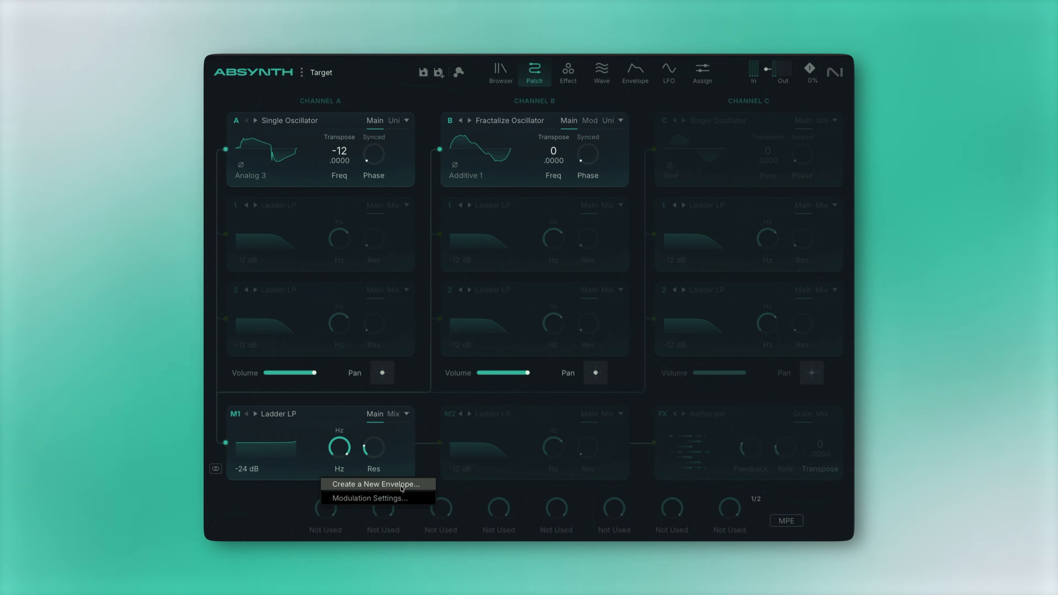
click(410, 485)
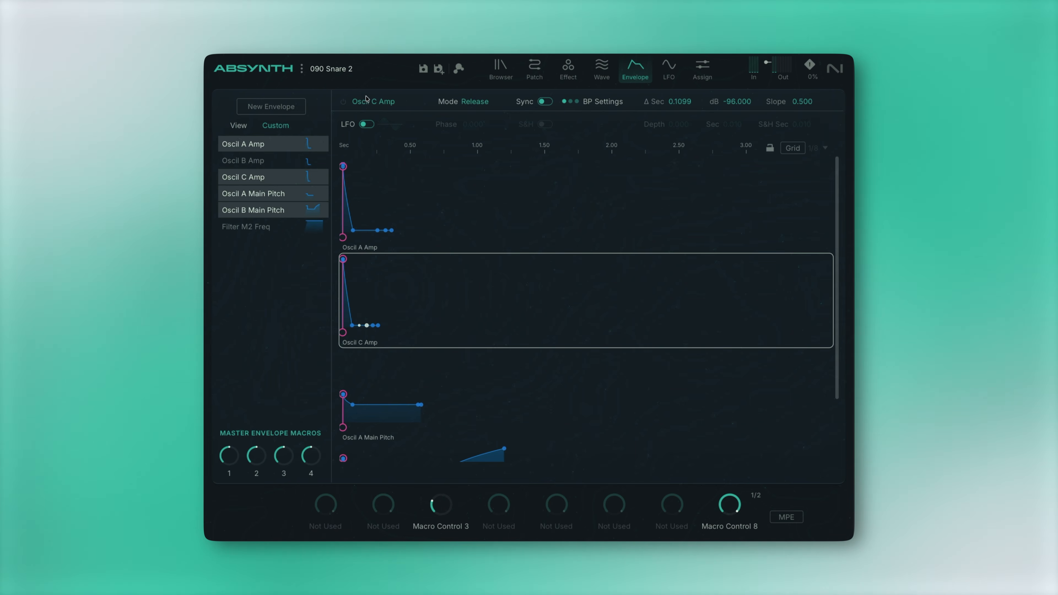
Step: Show only the Oscil A Amp envelope and choose Release as its mode
click(276, 162)
click(284, 145)
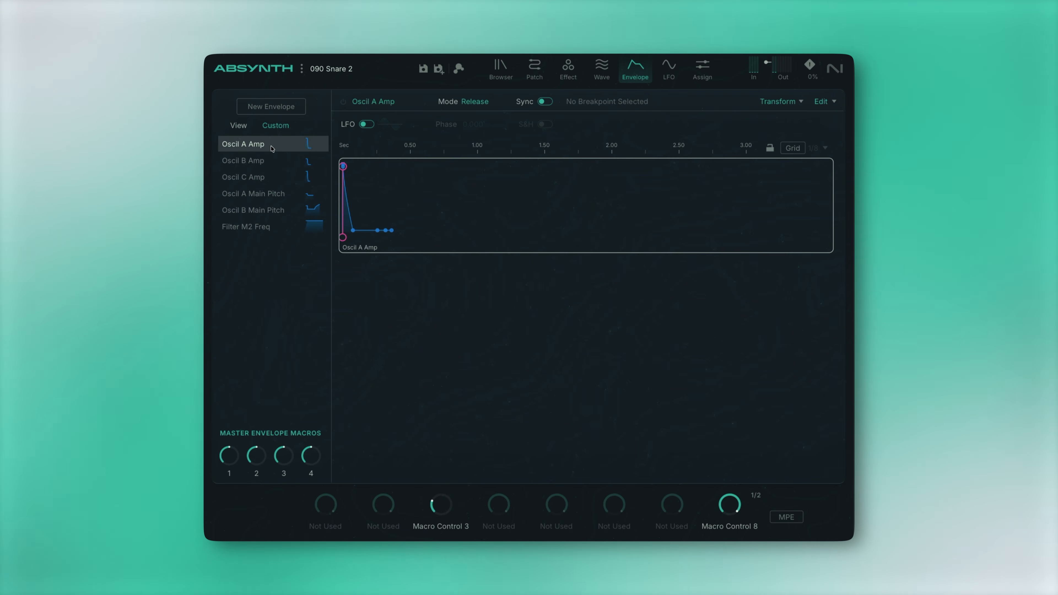
click(467, 104)
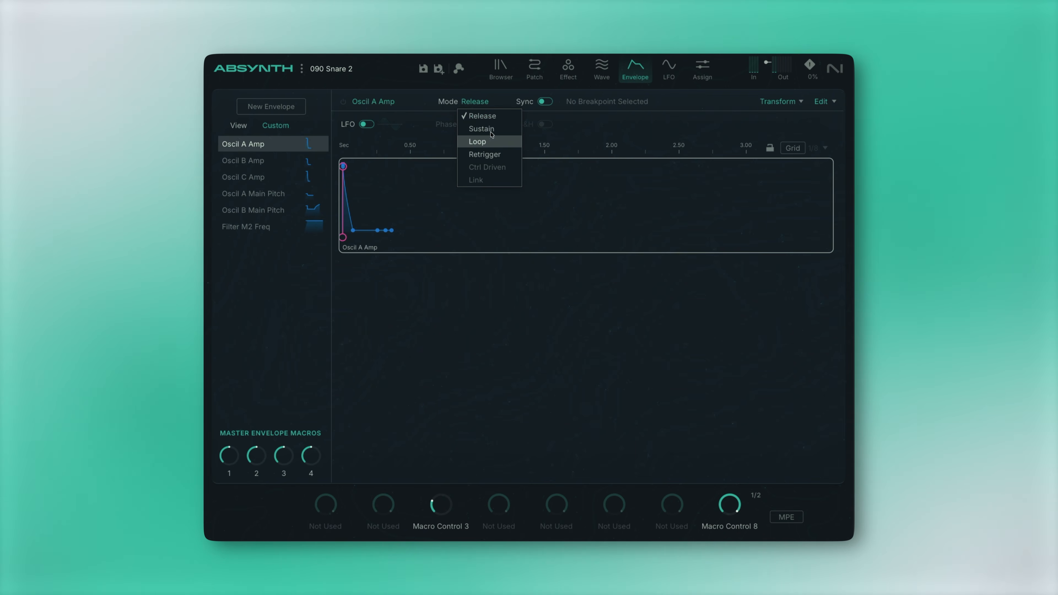
click(482, 116)
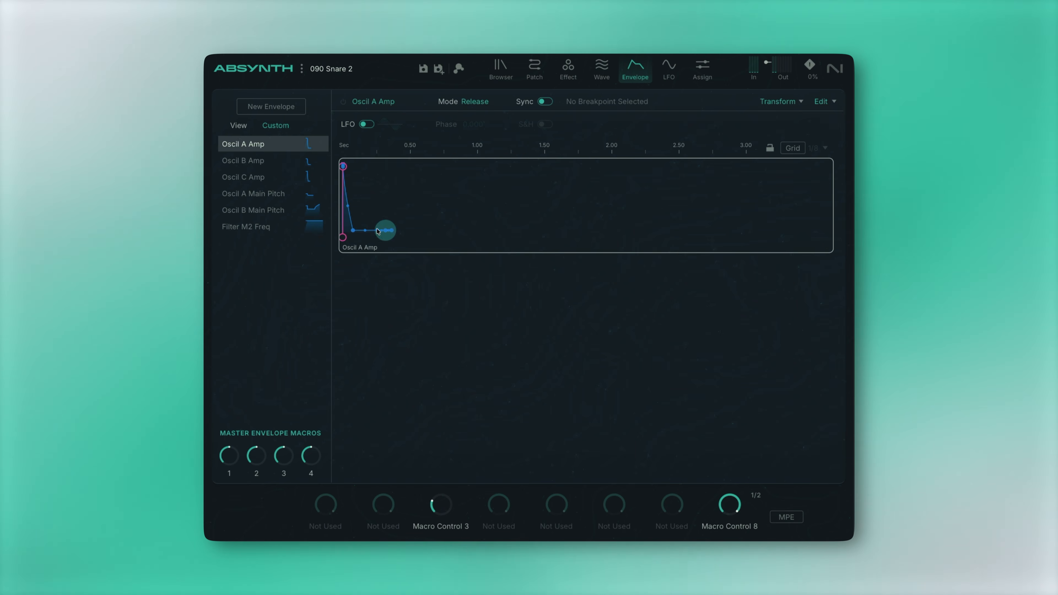
Step: Select the breakpoint ending the Oscil A Amp decay and view its macro settings and master envelope macro assignments
click(354, 230)
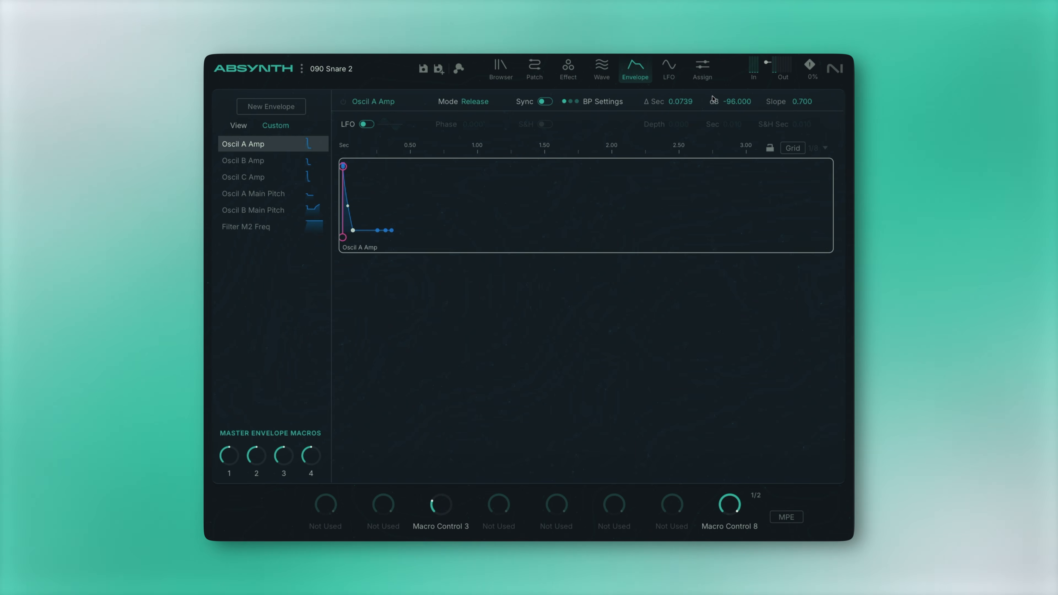
click(607, 102)
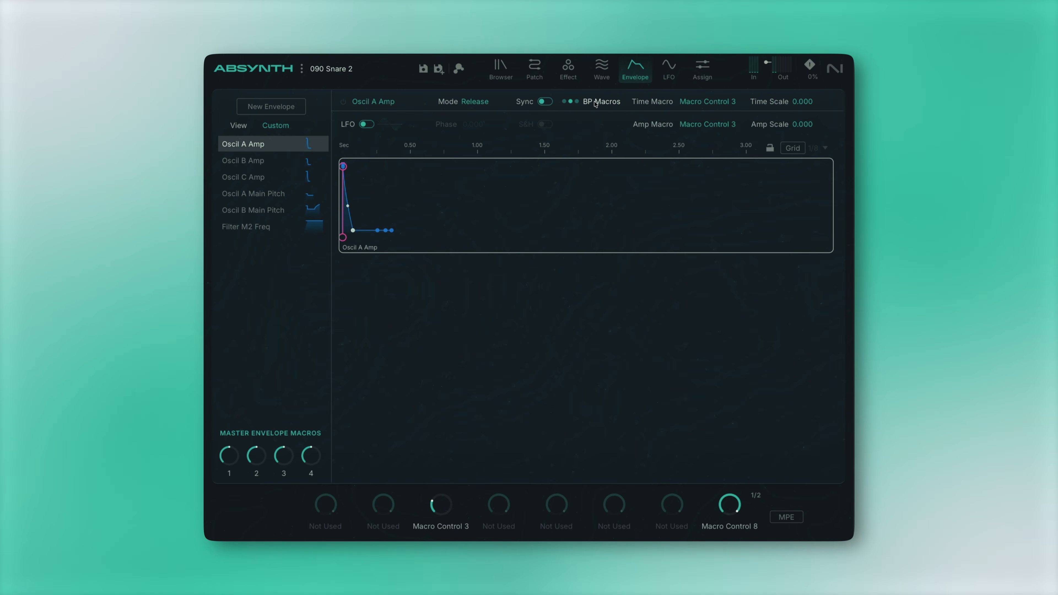
click(596, 104)
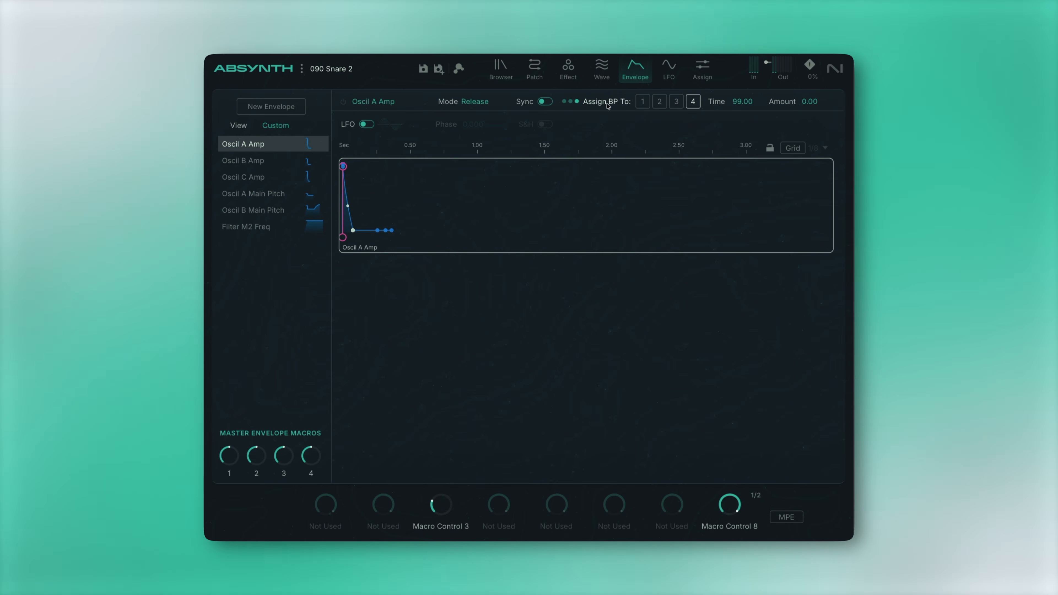
Step: Create a new preset and show only its Oscil A Amp envelope
click(301, 69)
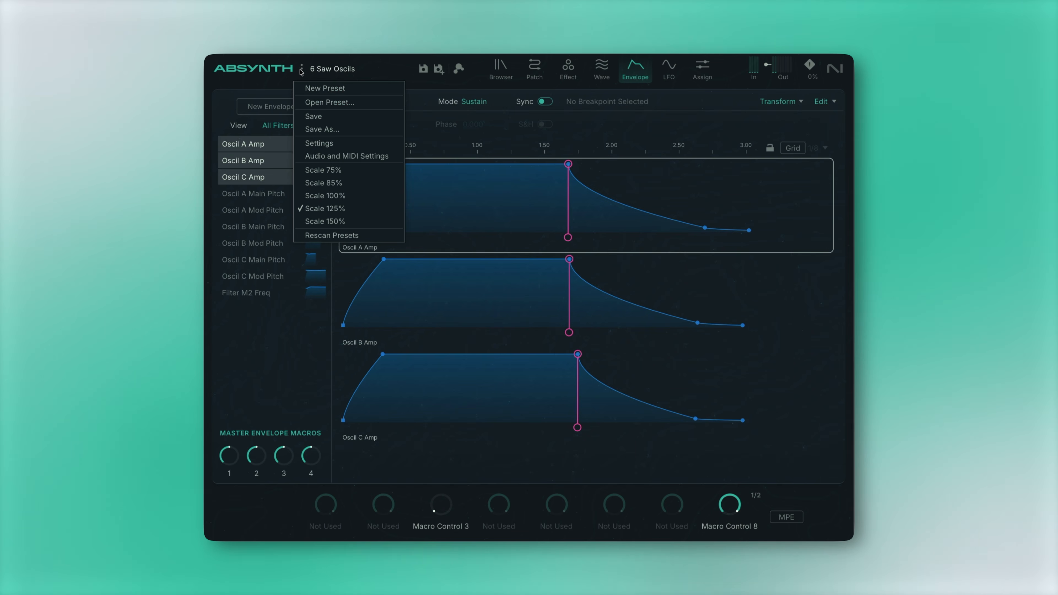
click(308, 88)
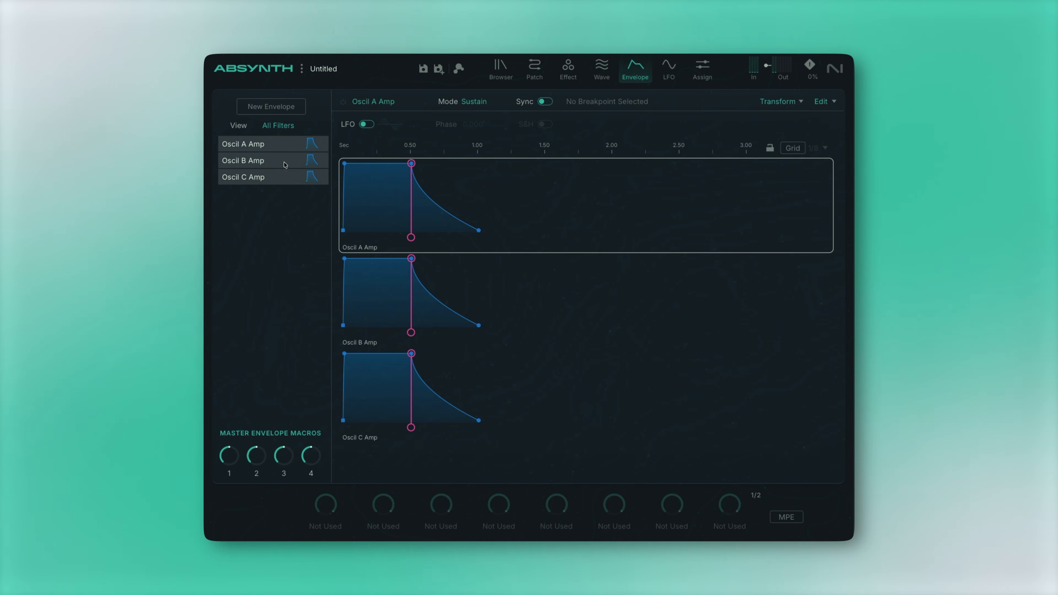
click(279, 148)
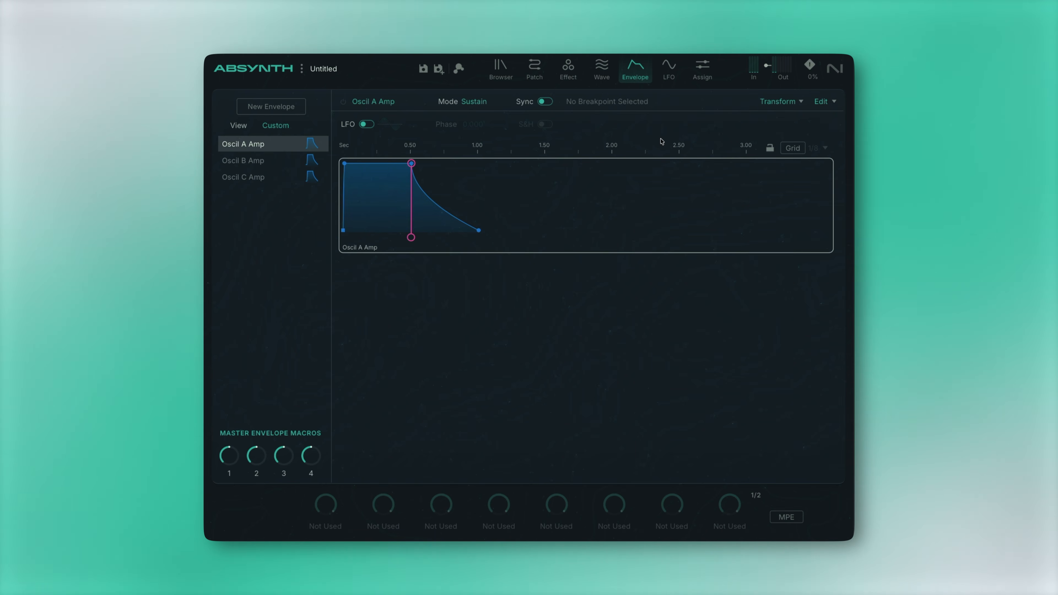
Step: Turn on the 1/8 grid and move the sustain breakpoint of the Oscil A Amp envelope to 1.50 seconds
click(790, 150)
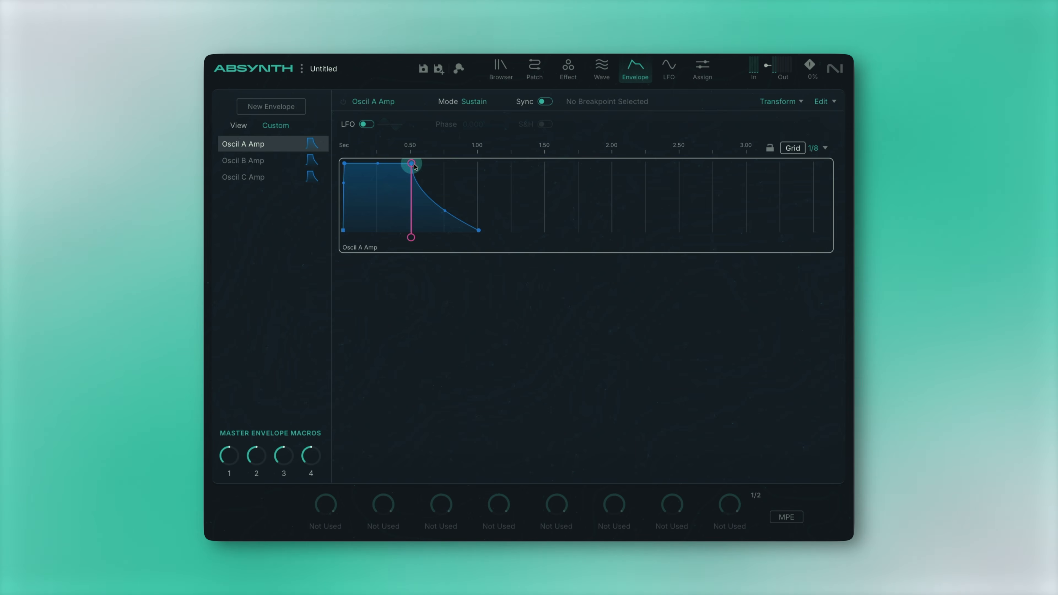
drag(413, 165, 534, 157)
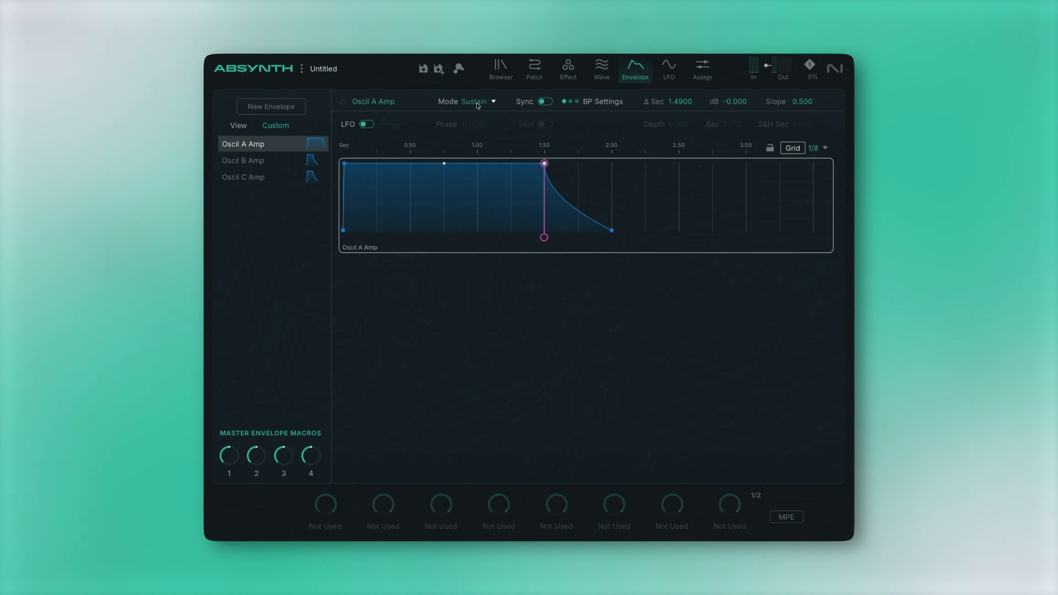
Step: Lengthen the attack of the Oscil A Amp envelope by moving its peak breakpoint to about 1.16 seconds
click(343, 229)
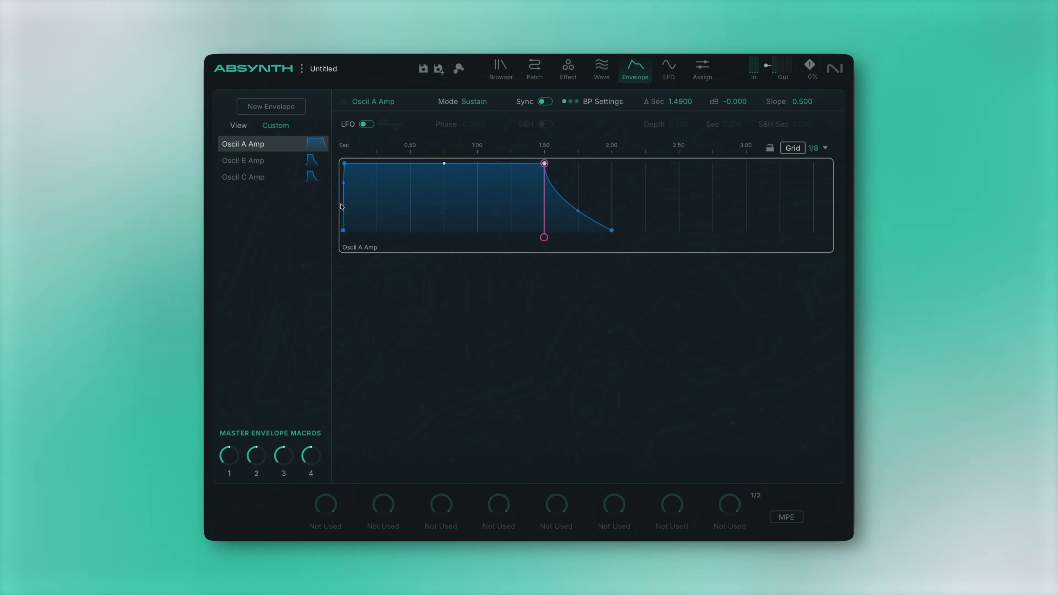
click(348, 166)
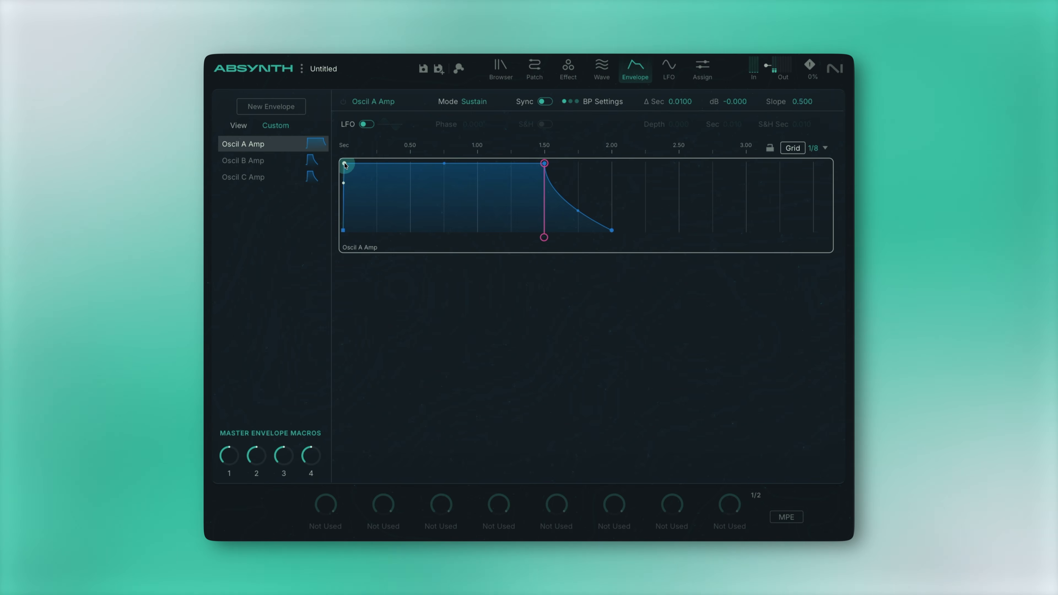
drag(347, 166, 499, 160)
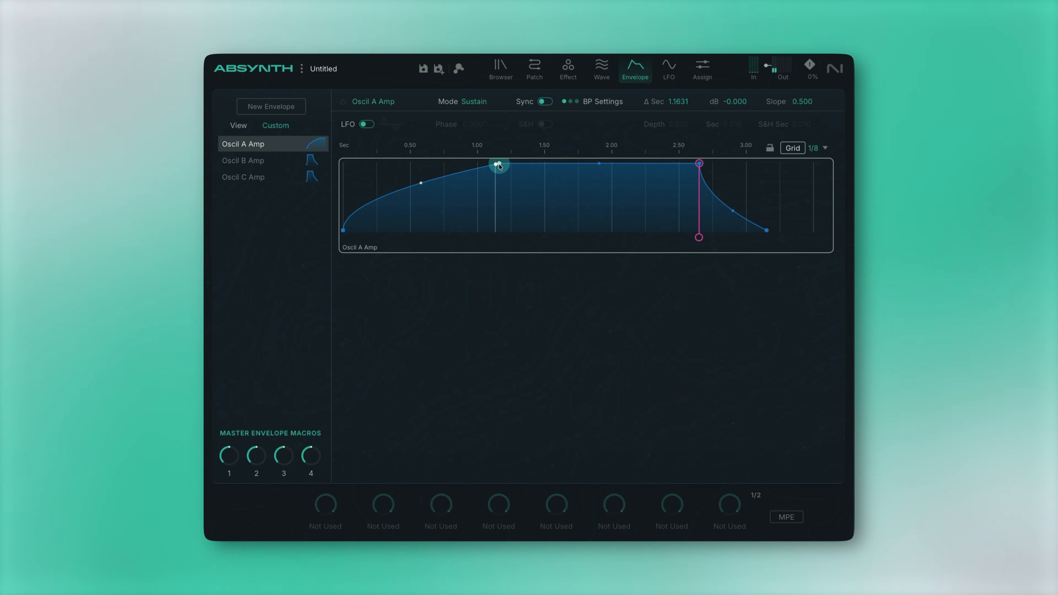
Step: Lower the sustain breakpoint of the Oscil A Amp envelope to about -4.4 dB and set the envelope mode to Release
click(700, 164)
drag(702, 164, 696, 191)
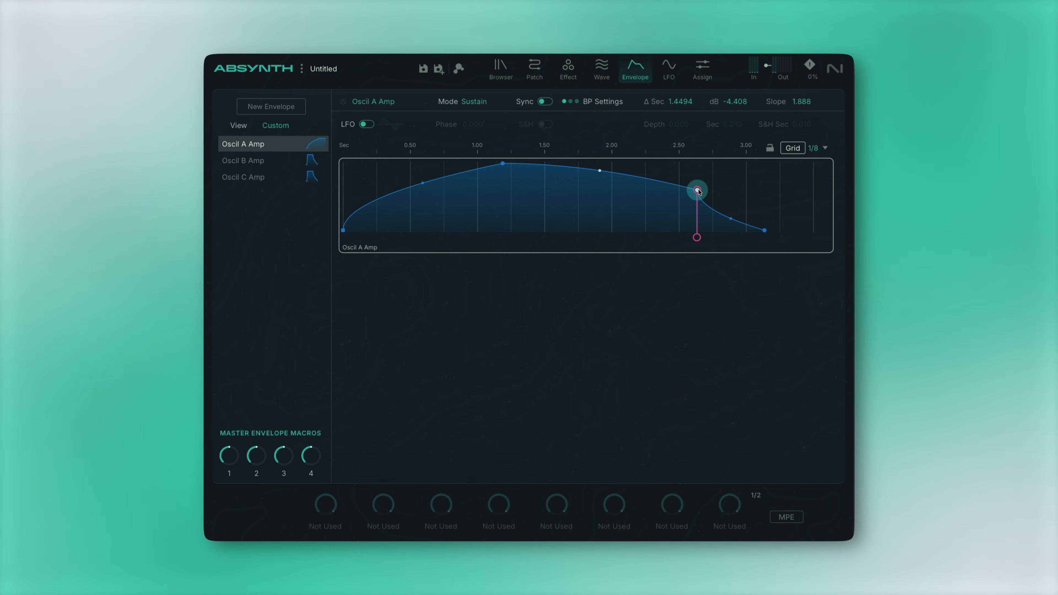
click(477, 102)
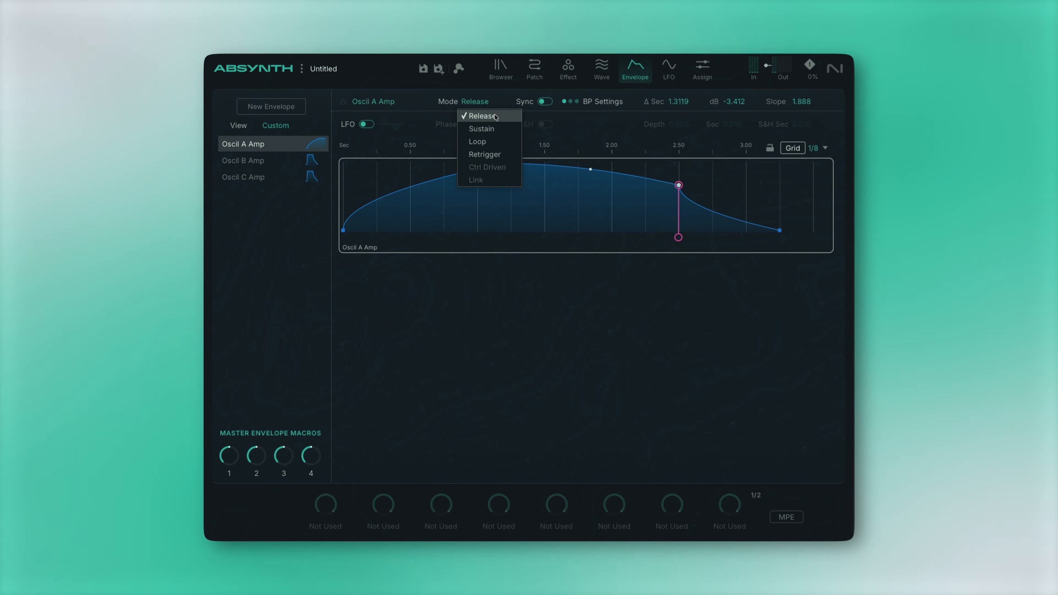
click(496, 117)
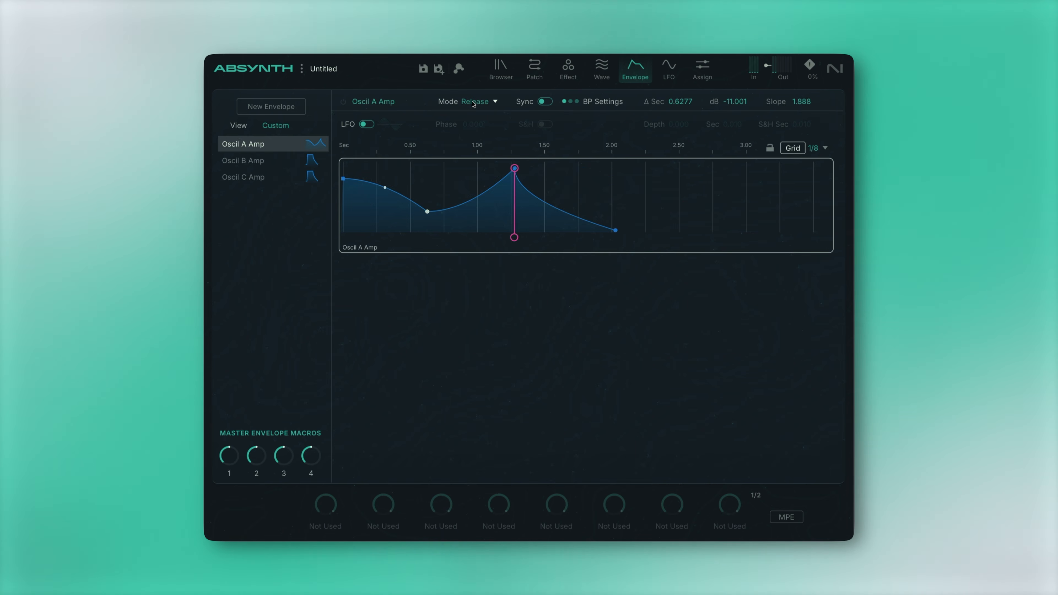
Step: Set the Oscil A Amp envelope to Loop mode and loop it between two new breakpoints at about 0.47 and 0.83 seconds
click(485, 103)
click(485, 143)
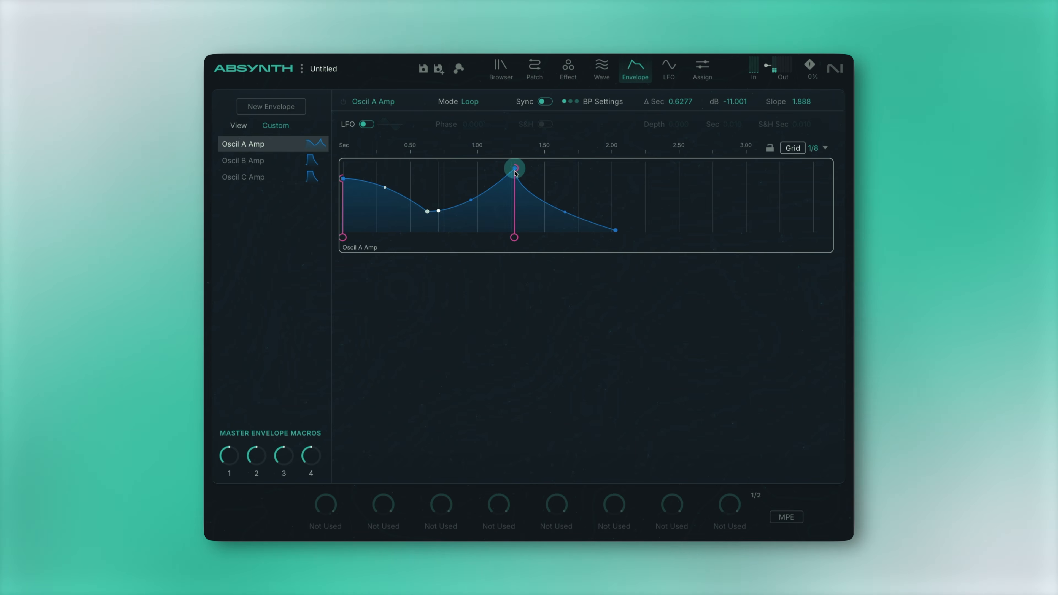
double_click(456, 205)
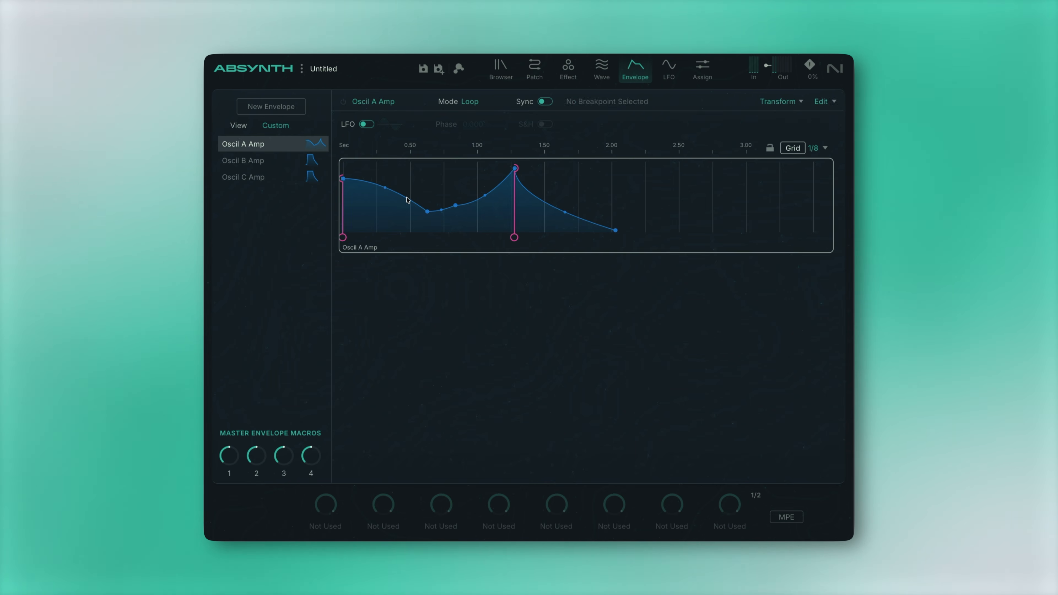
double_click(407, 198)
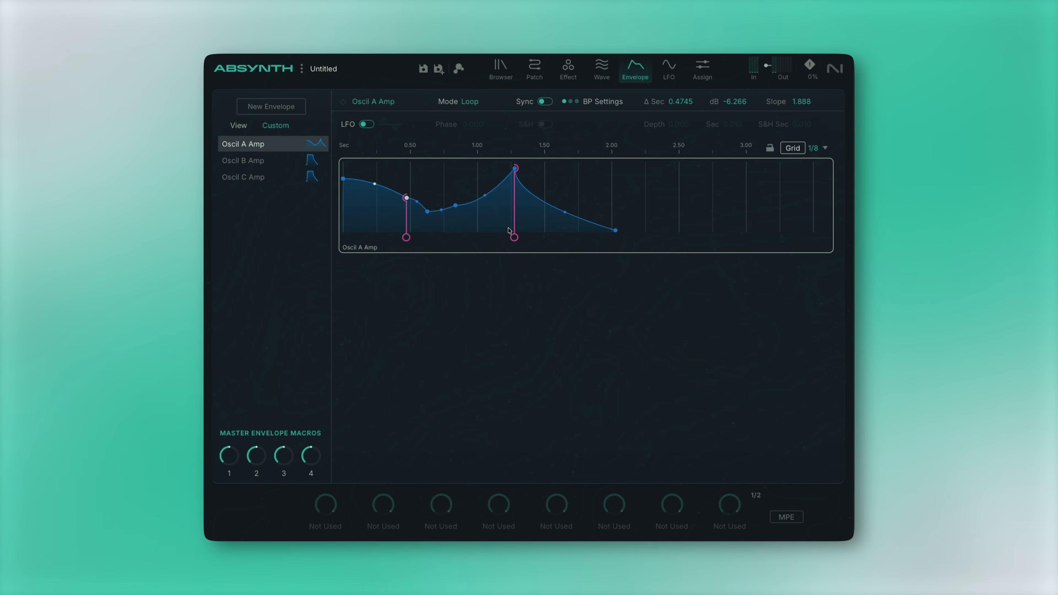
drag(514, 238, 455, 238)
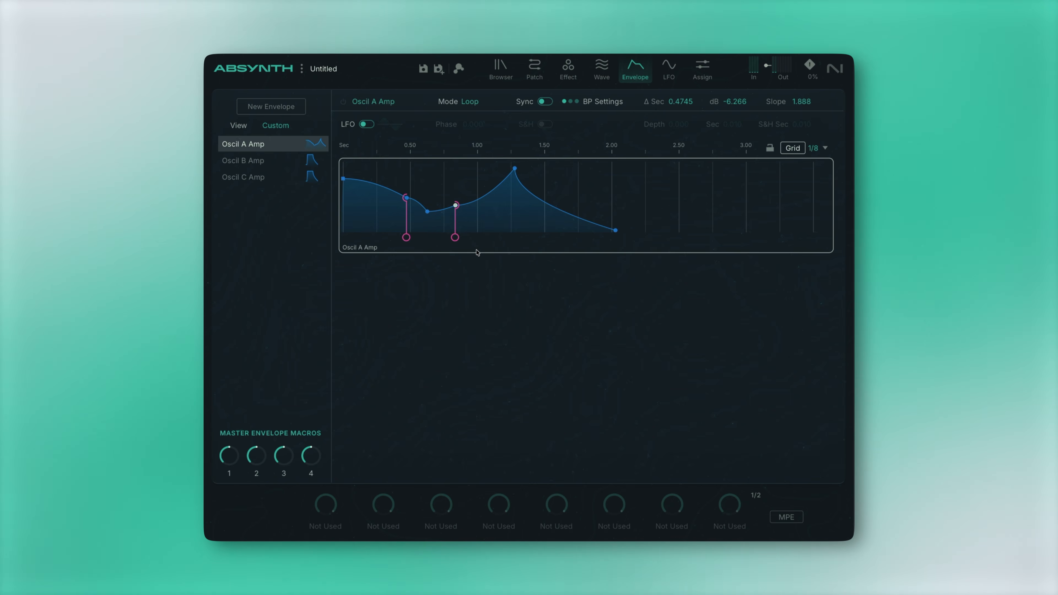
Step: Switch the Oscil A Amp envelope to Retrigger mode and adjust the retrigger interval, lowering it to 1 beat and raising it again
click(464, 100)
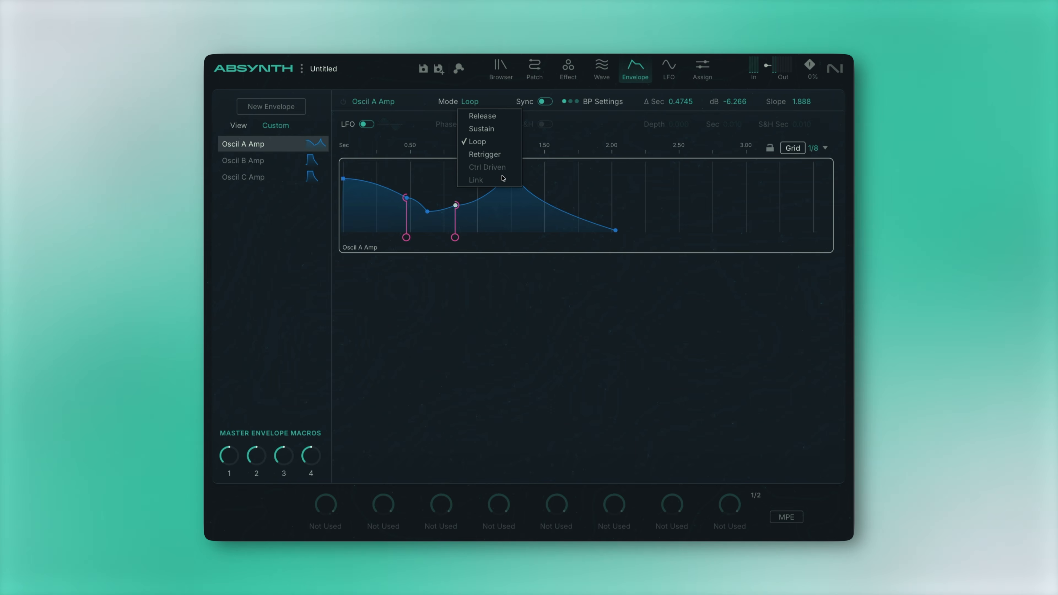
click(500, 158)
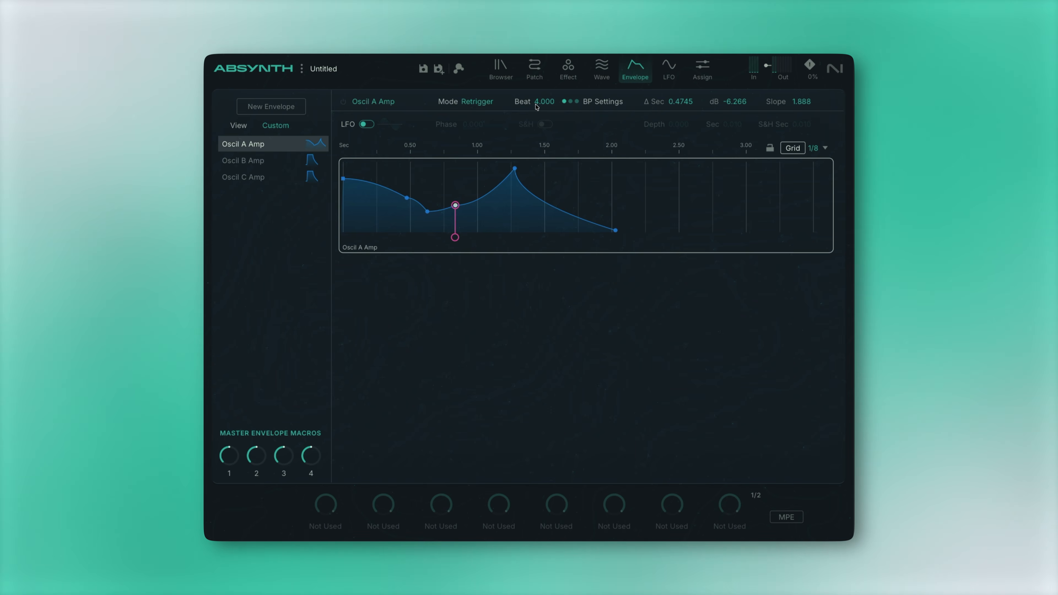
drag(535, 120, 535, 138)
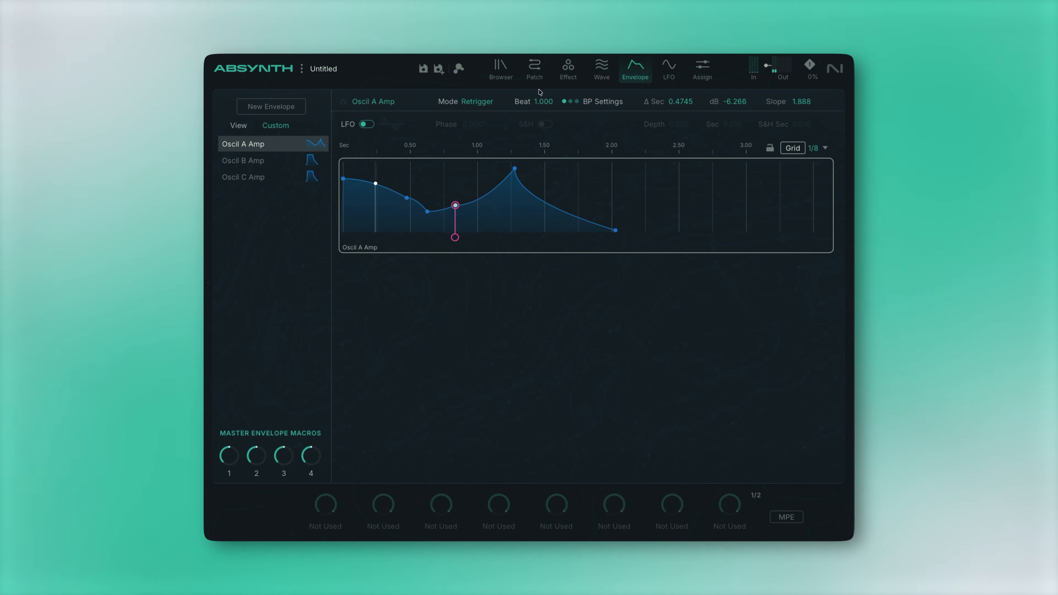
drag(541, 100, 541, 77)
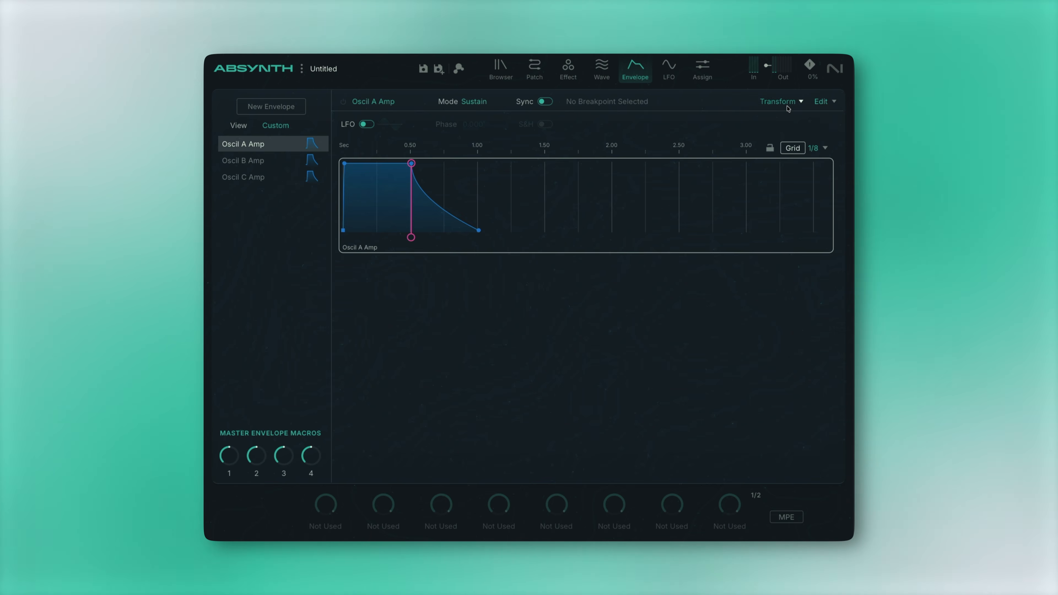
Step: Add a new envelope for the Oscil A Main Pitch parameter
click(818, 103)
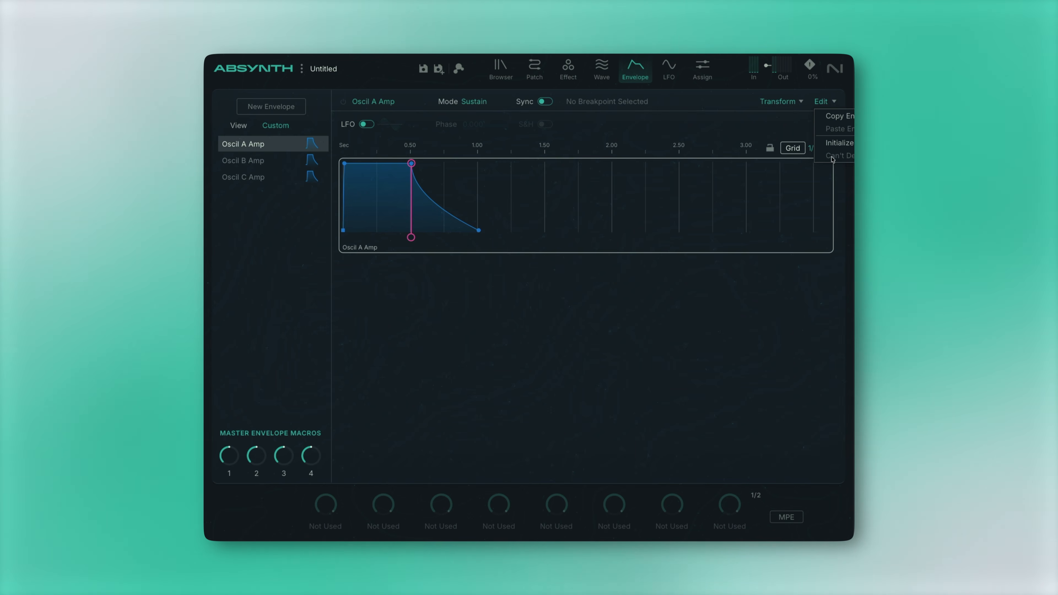
click(282, 148)
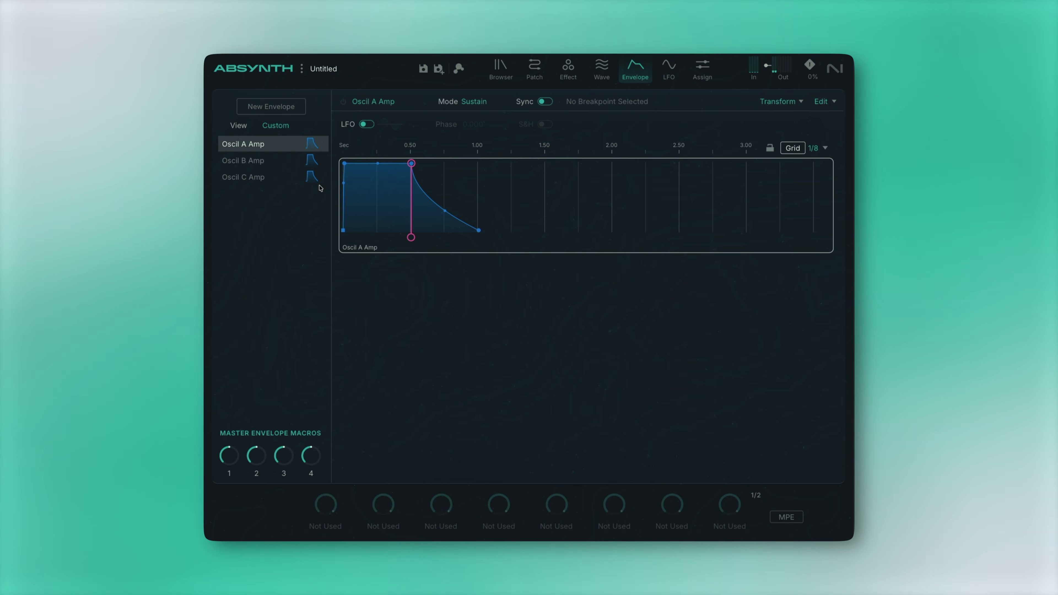
click(289, 106)
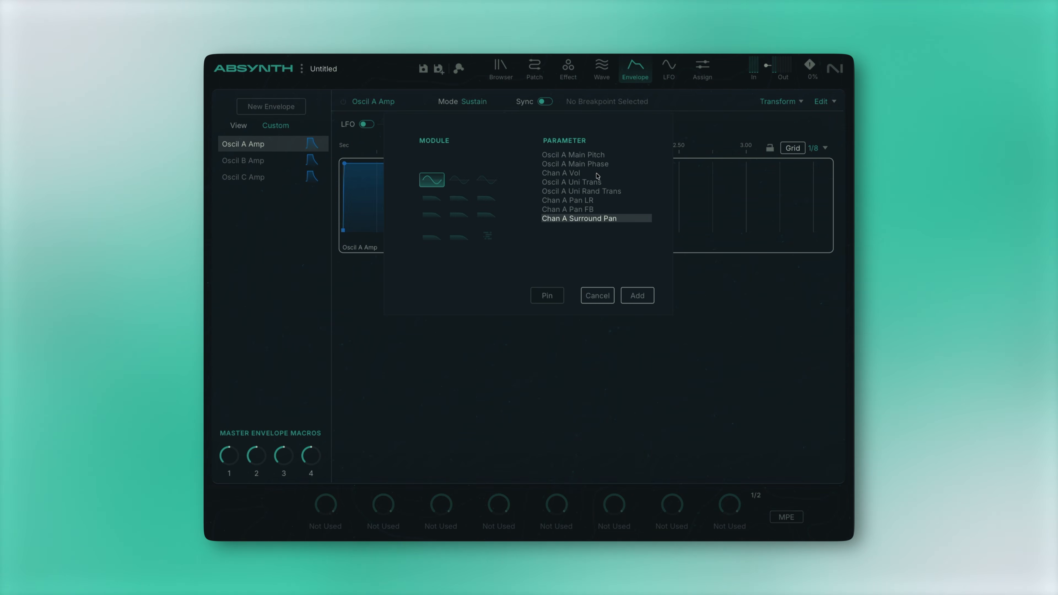
click(606, 156)
click(648, 294)
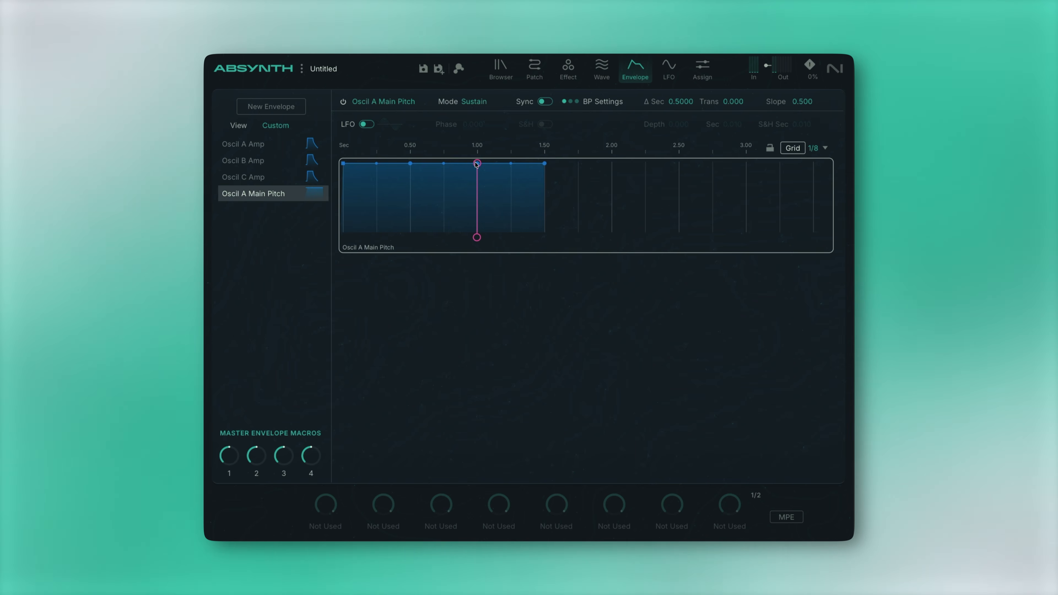
Step: Shape the Oscil A Main Pitch envelope by dipping the breakpoint at 0.50 seconds to a transposition of about -14.4
drag(410, 164, 402, 201)
drag(476, 162, 478, 141)
drag(402, 187, 408, 228)
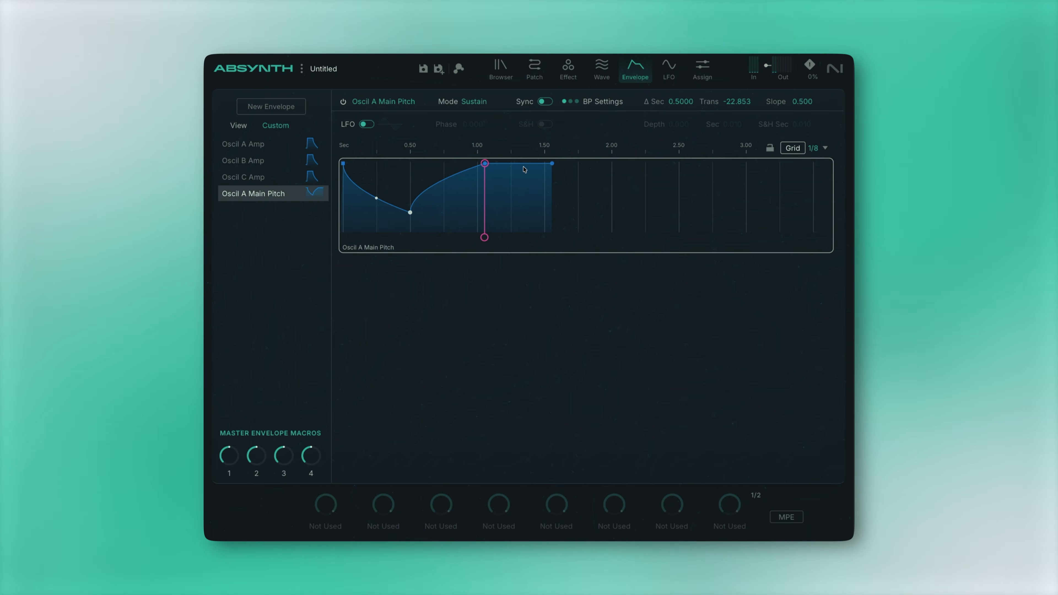
drag(410, 212, 414, 256)
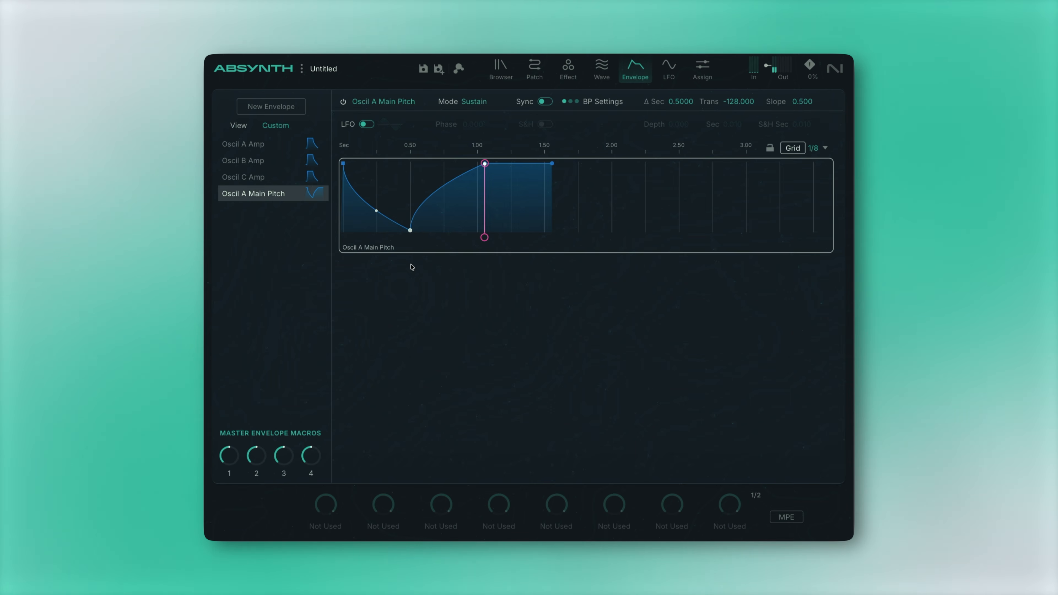
drag(404, 213, 401, 187)
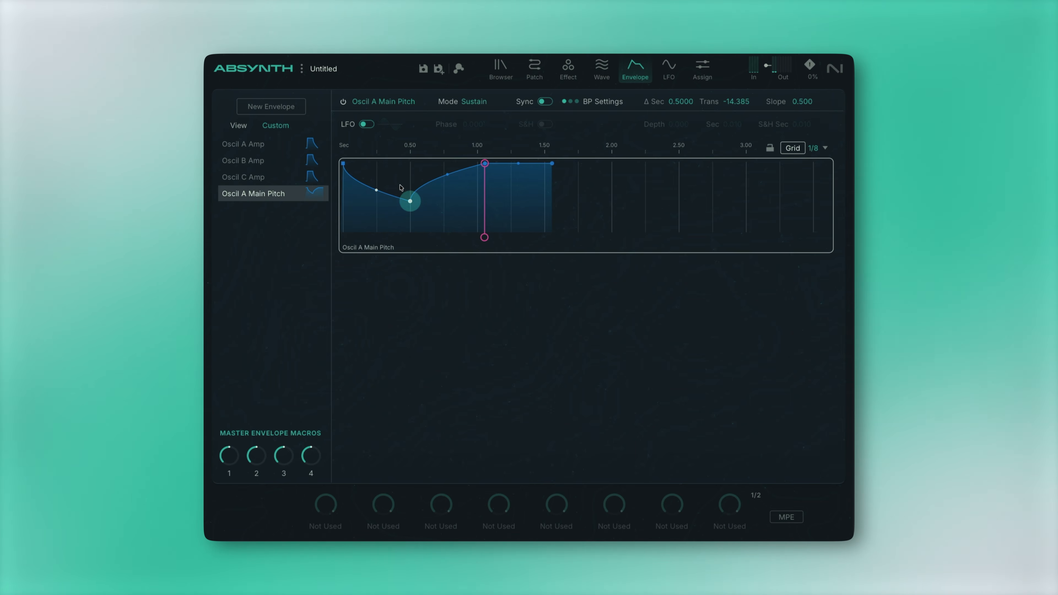
Step: Set the transposition of the breakpoint at 0.50 seconds to exactly -6
double_click(734, 102)
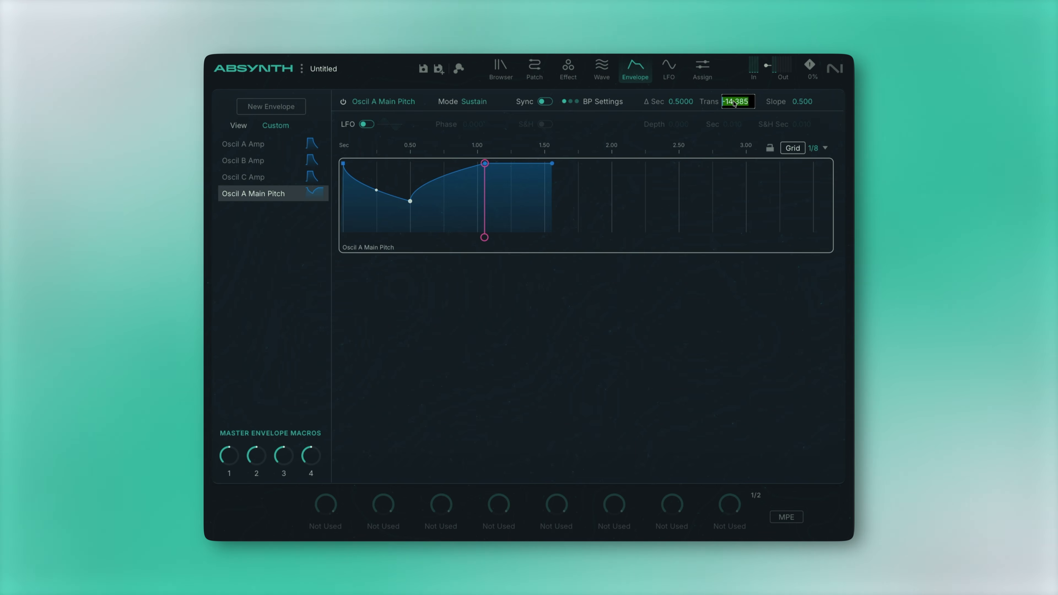
text(-6)
key(Return)
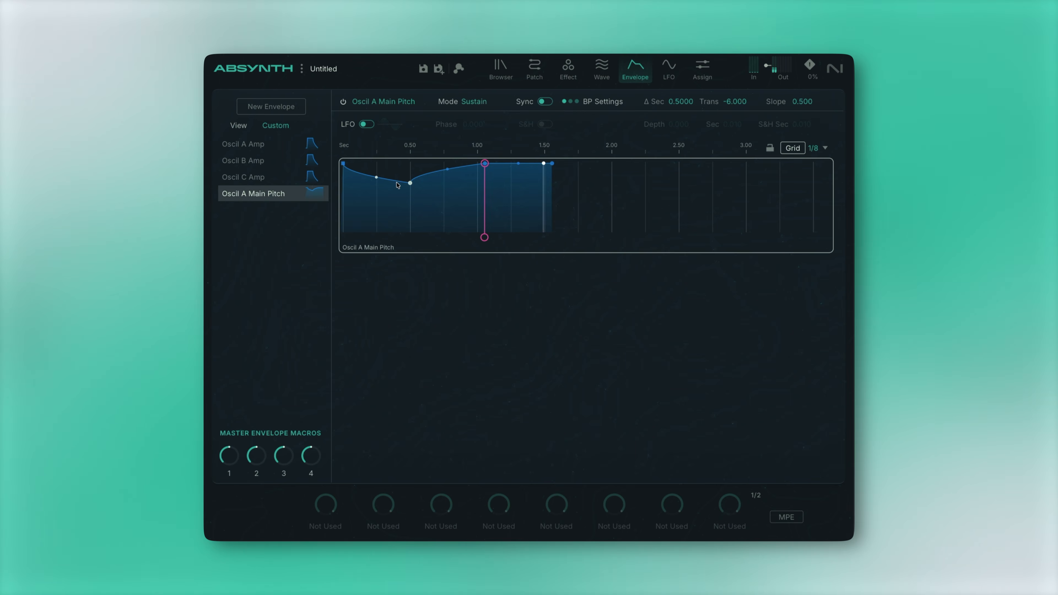
Step: Move the dip breakpoint of the pitch envelope to about 1.14 seconds and a transposition of about -19
drag(410, 185, 410, 202)
drag(678, 102, 675, 74)
drag(543, 202, 503, 210)
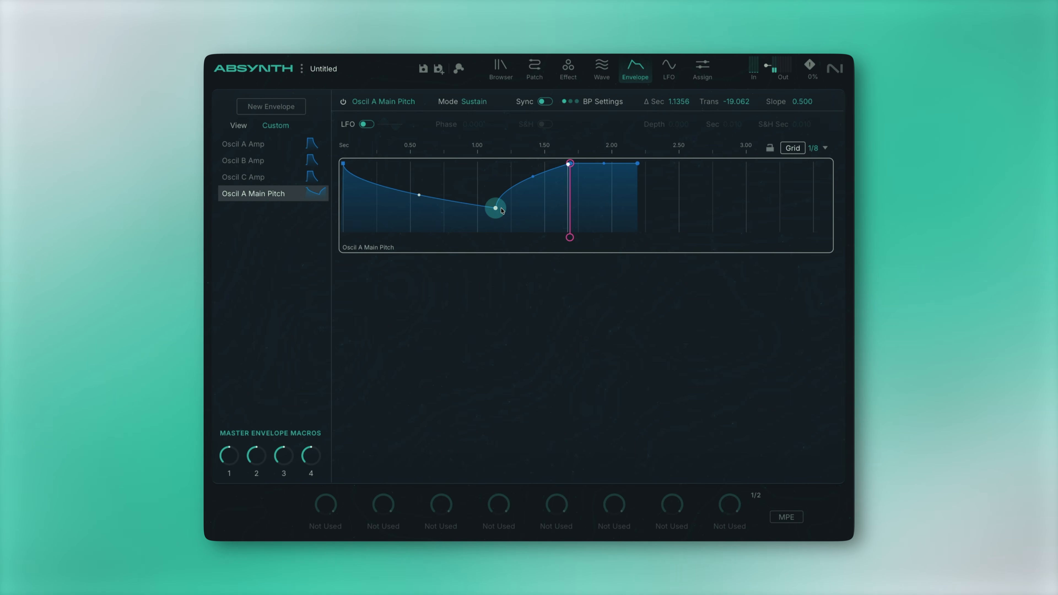
Step: Adjust the slope into the pitch dip to about 1.5 and move its breakpoint to 1.00 second at about -14.4
drag(803, 103, 798, 119)
drag(420, 198, 417, 167)
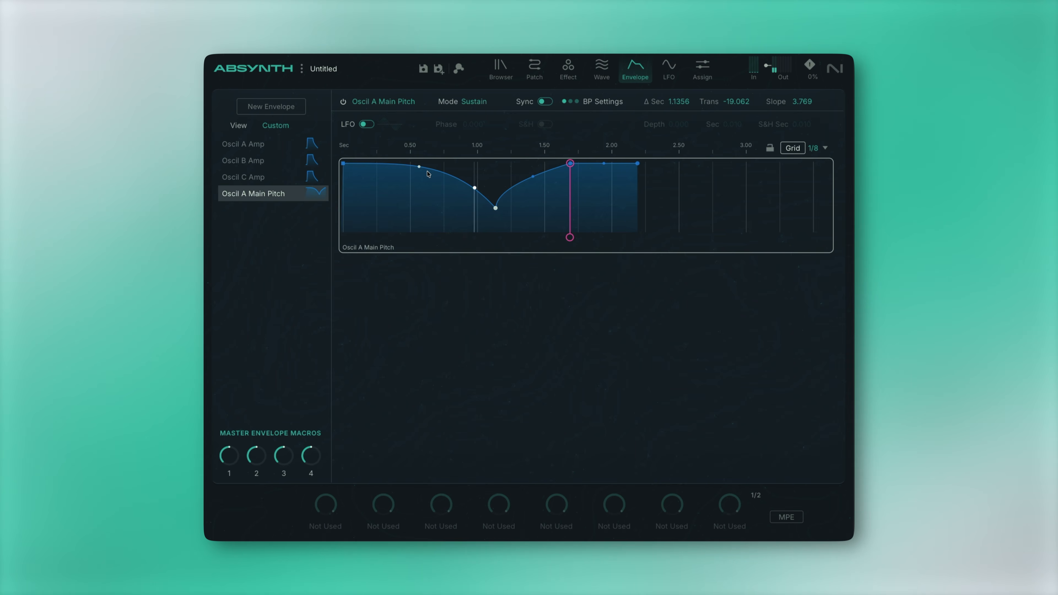
drag(419, 167, 420, 179)
mouse_move(496, 208)
mouse_down()
mouse_move(434, 205)
mouse_move(532, 206)
mouse_move(391, 202)
mouse_move(685, 214)
mouse_move(450, 208)
mouse_move(623, 206)
mouse_move(490, 204)
mouse_up()
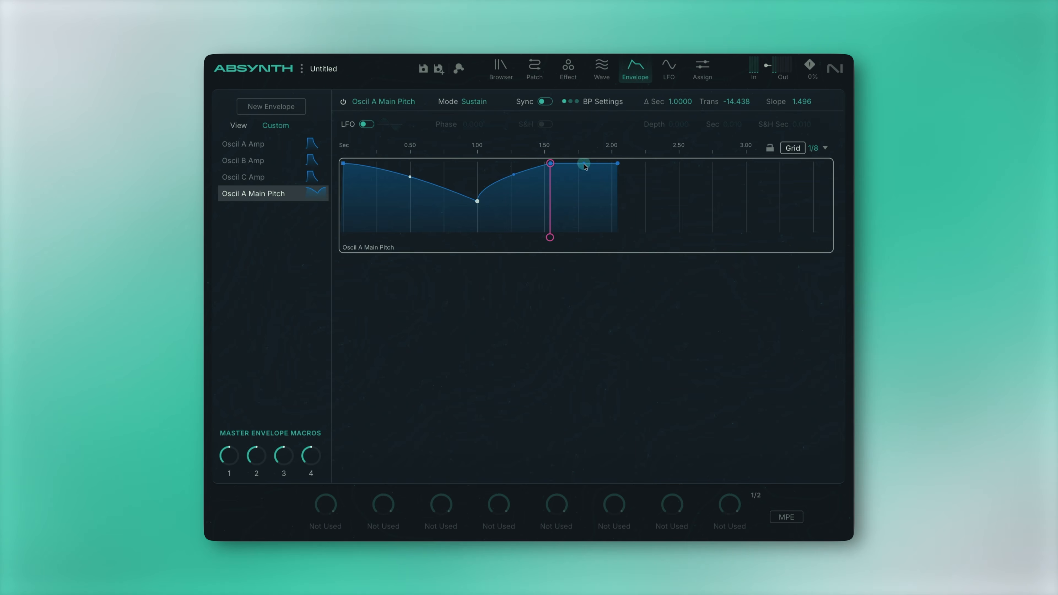
Step: Add two breakpoints on the rise between the pitch dip and the sustain point, reposition one, and delete both
double_click(528, 169)
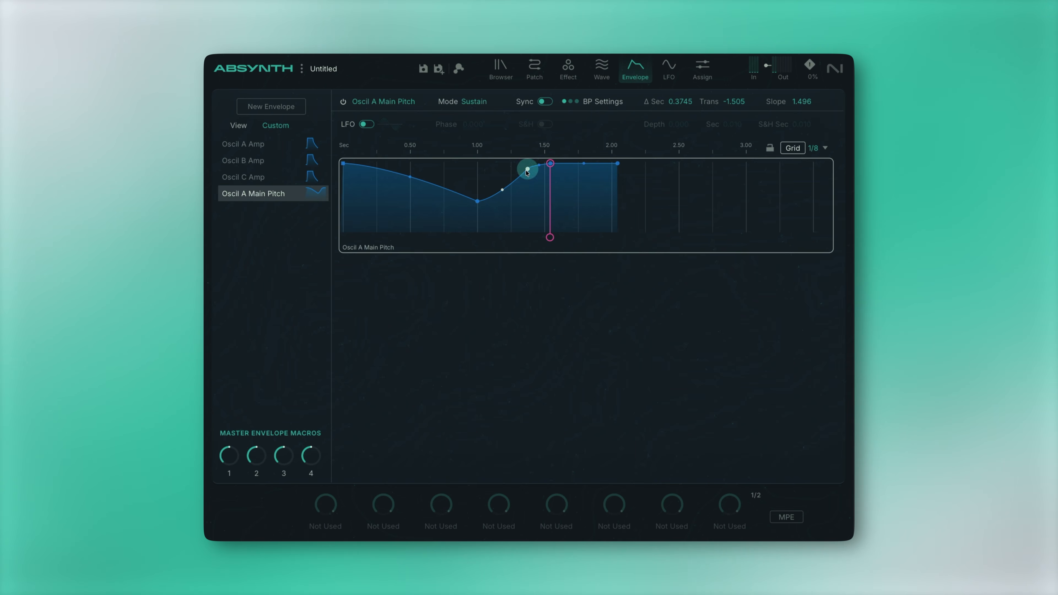
double_click(515, 183)
mouse_move(515, 182)
mouse_down()
mouse_move(480, 204)
mouse_move(530, 192)
mouse_move(495, 193)
mouse_move(671, 204)
mouse_move(487, 194)
mouse_move(612, 201)
mouse_move(506, 197)
mouse_up()
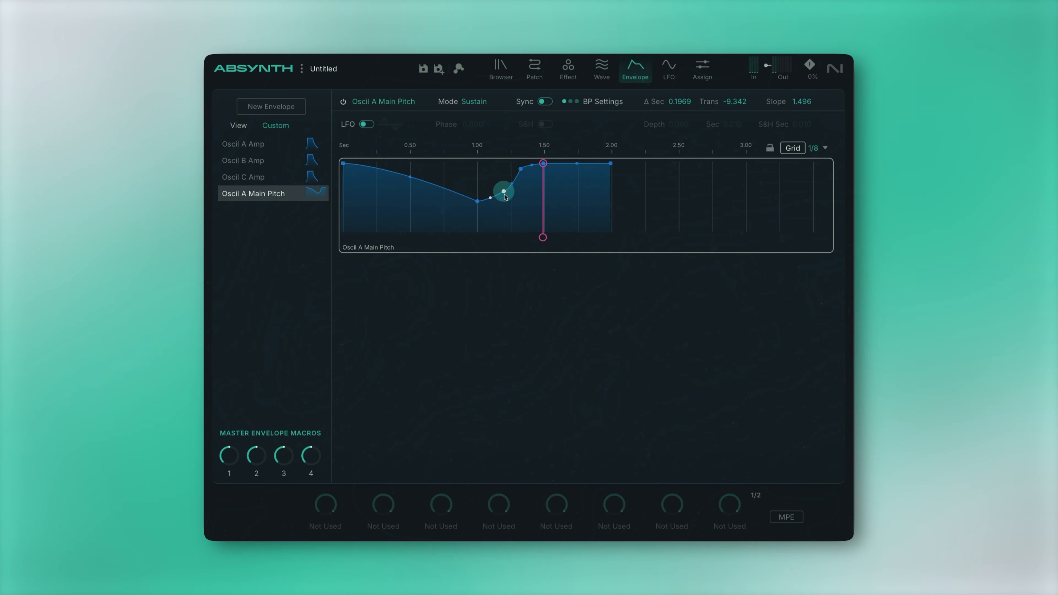
double_click(504, 192)
double_click(522, 170)
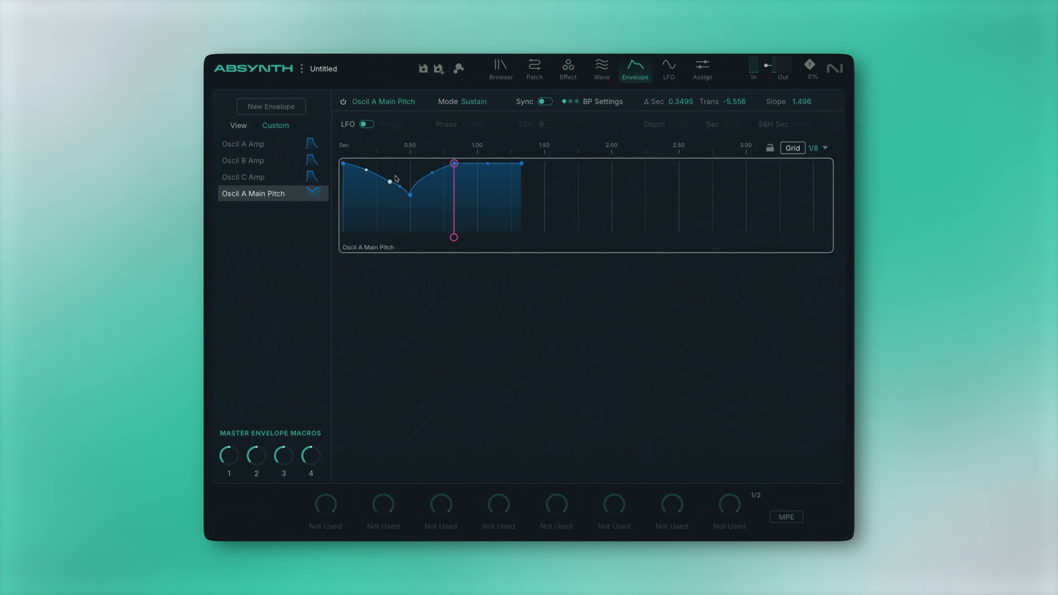
Step: Raise the pitch breakpoint at 0.50 seconds to a transposition of about -5.2 and switch the value display to amount
mouse_move(410, 195)
mouse_down()
mouse_move(543, 188)
mouse_move(406, 185)
mouse_move(570, 185)
mouse_move(415, 185)
mouse_up()
mouse_move(414, 190)
mouse_down()
mouse_move(594, 190)
mouse_move(415, 181)
mouse_up()
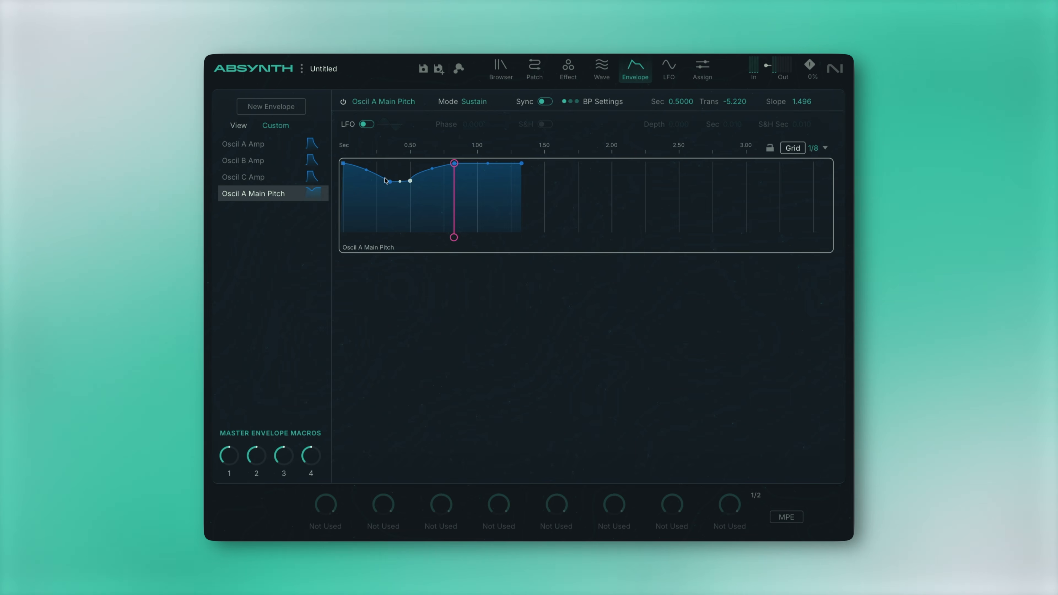
click(707, 110)
Step: Delete the pitch breakpoint at about 0.35 seconds and lower the one at 0.50 seconds to an amount of about 26.3
double_click(390, 181)
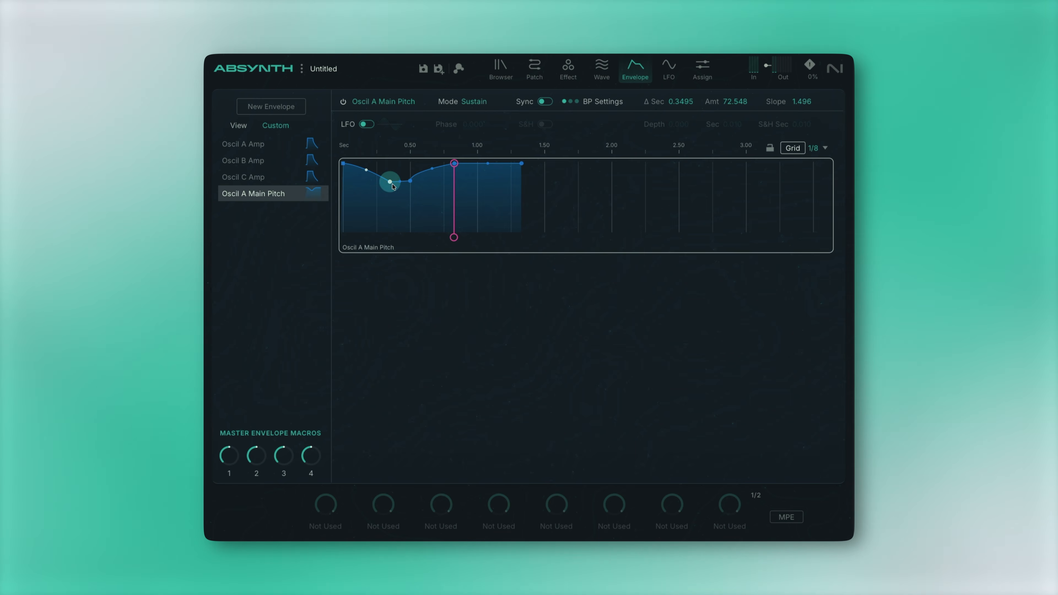
mouse_move(409, 186)
mouse_down()
mouse_move(410, 232)
mouse_move(411, 178)
mouse_move(410, 196)
mouse_up()
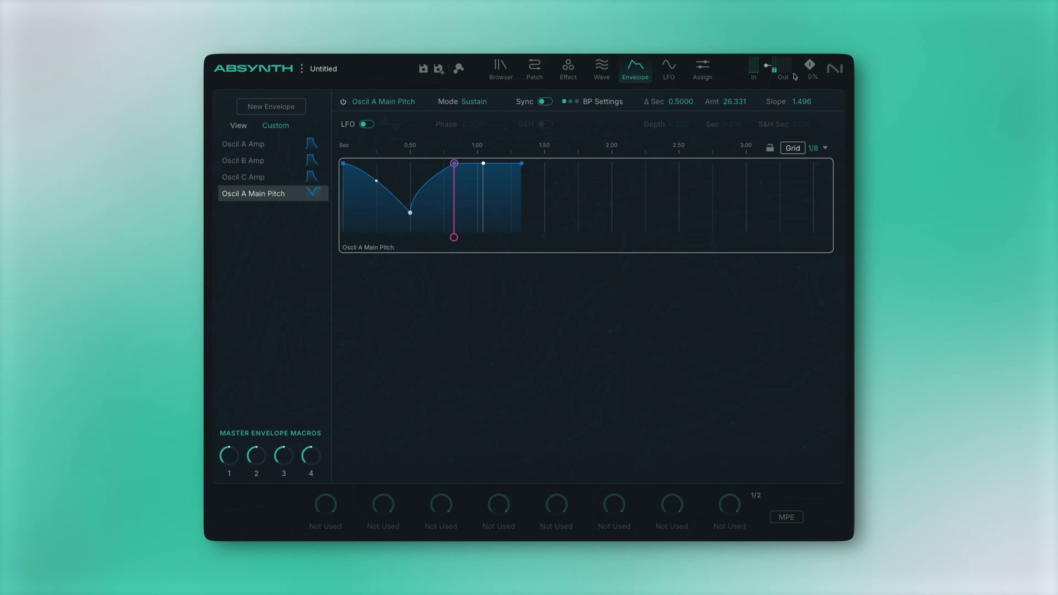
Step: Display the value as transposition again, change the breakpoint's transition from Slope to Step, and adjust the level of the stepped segment
click(736, 103)
click(771, 109)
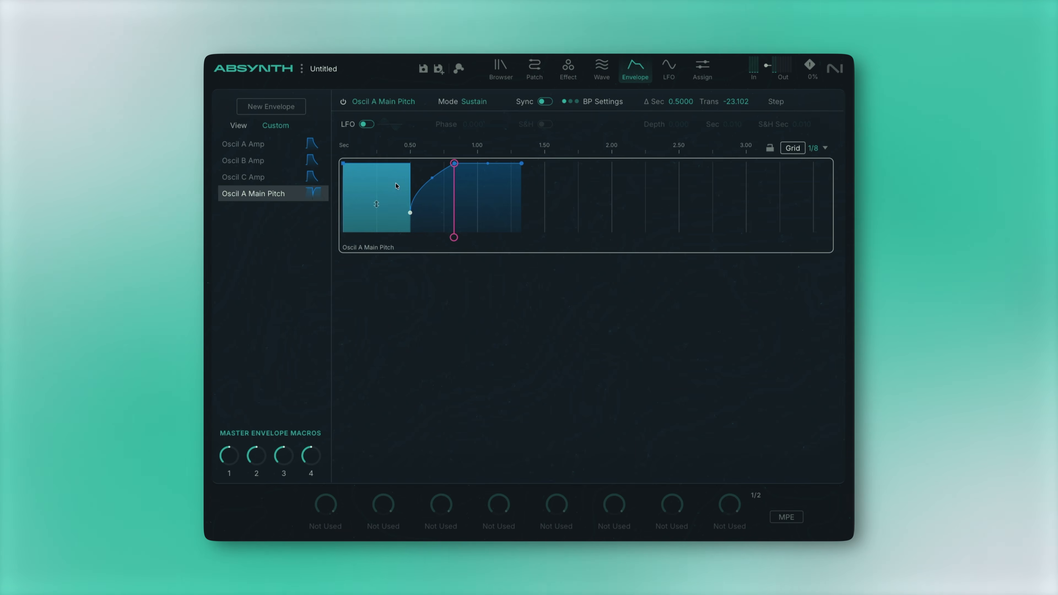
drag(376, 204, 377, 182)
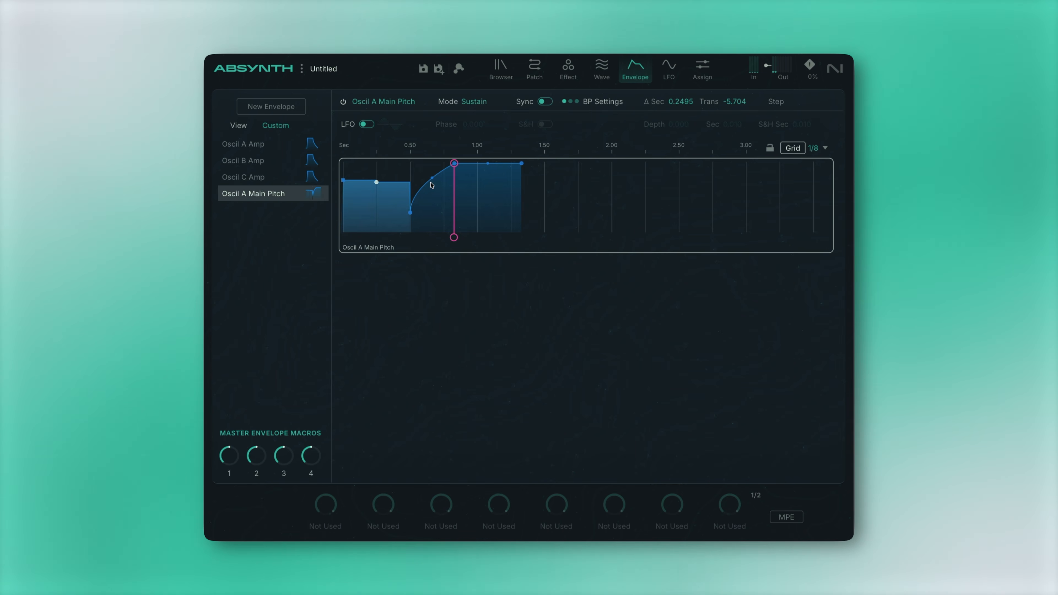
Step: Delete the sustain breakpoint, add one at 0.75 seconds, and adjust the stepped levels, setting the second to a transposition of about -10.3
double_click(454, 164)
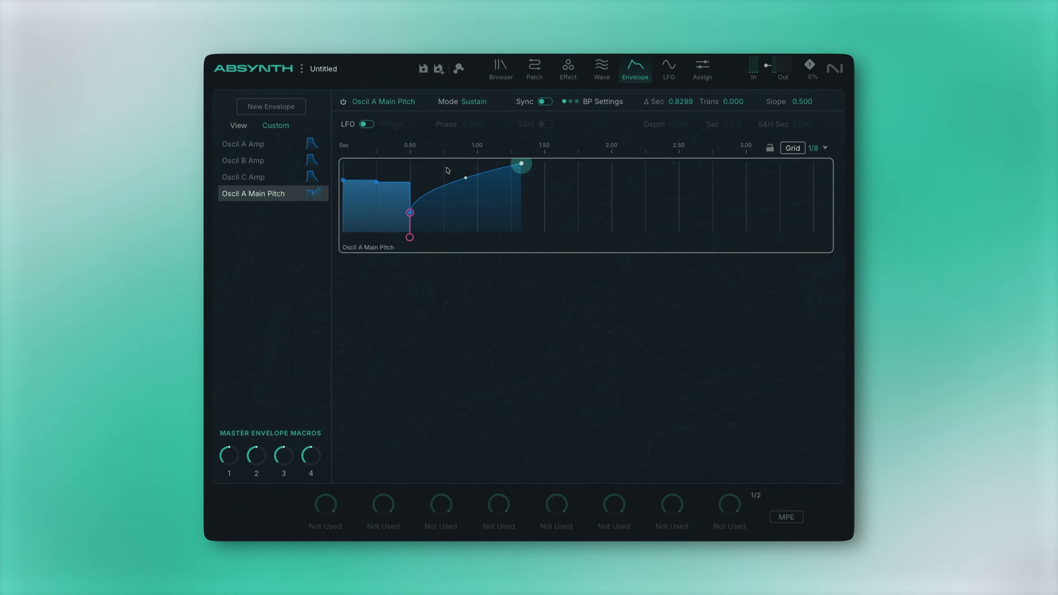
double_click(443, 186)
drag(428, 213, 425, 208)
drag(393, 187, 390, 198)
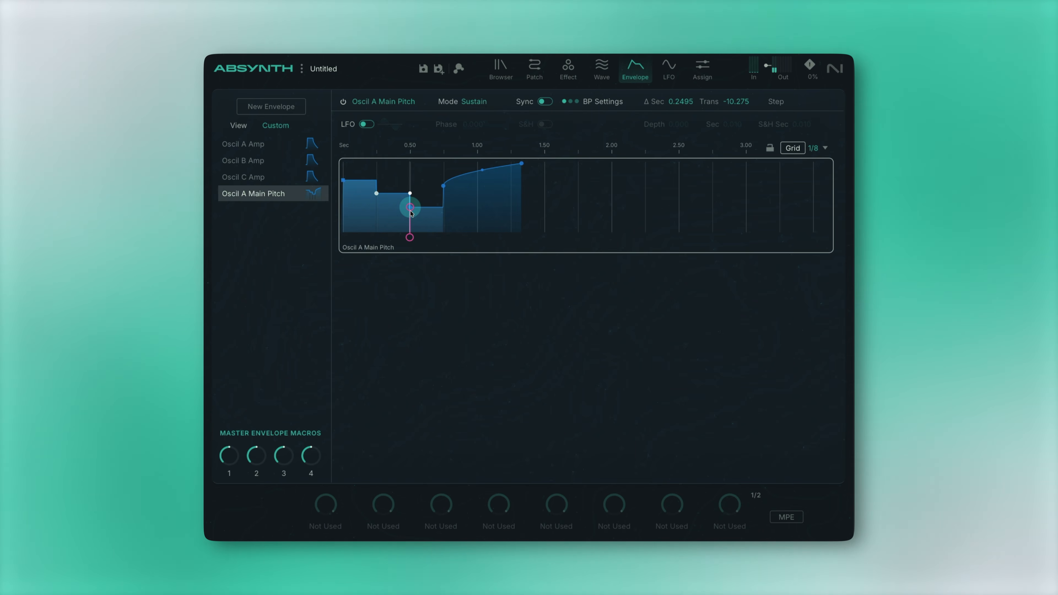
Step: Show the breakpoint macro settings and lower the pitch breakpoint at 0.50 seconds
click(605, 103)
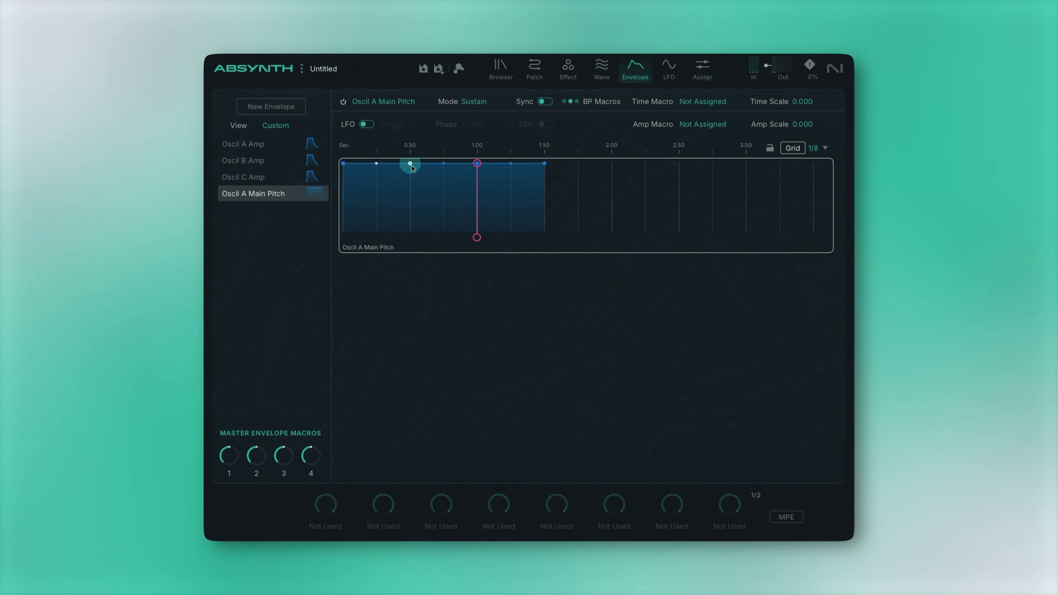
drag(411, 164, 411, 204)
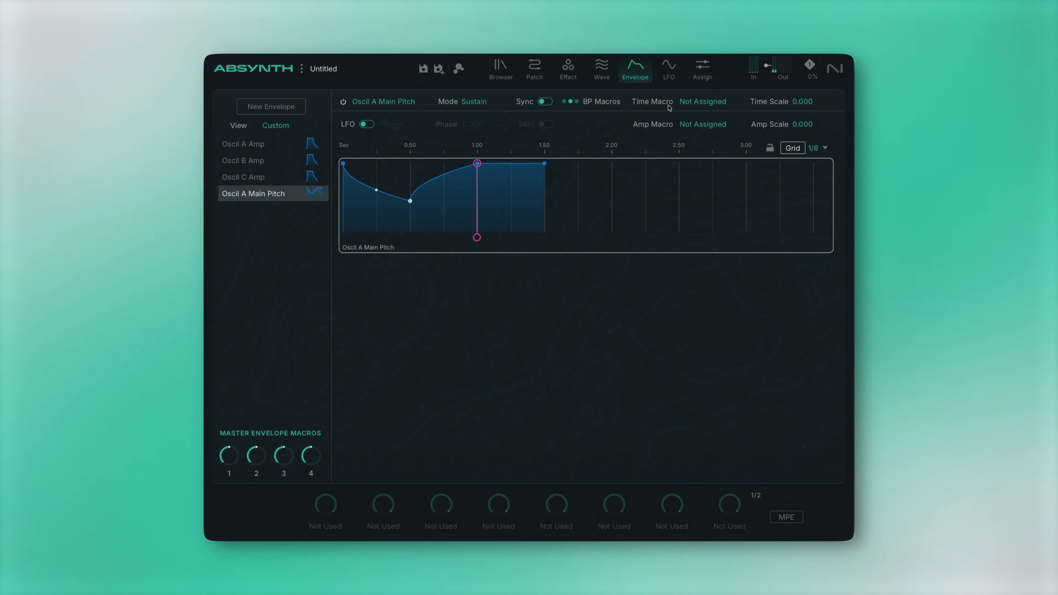
Step: Assign Macro Control 1 as the envelope's Time Macro and lower that macro with Time Scale at about 50.9
click(702, 101)
click(660, 104)
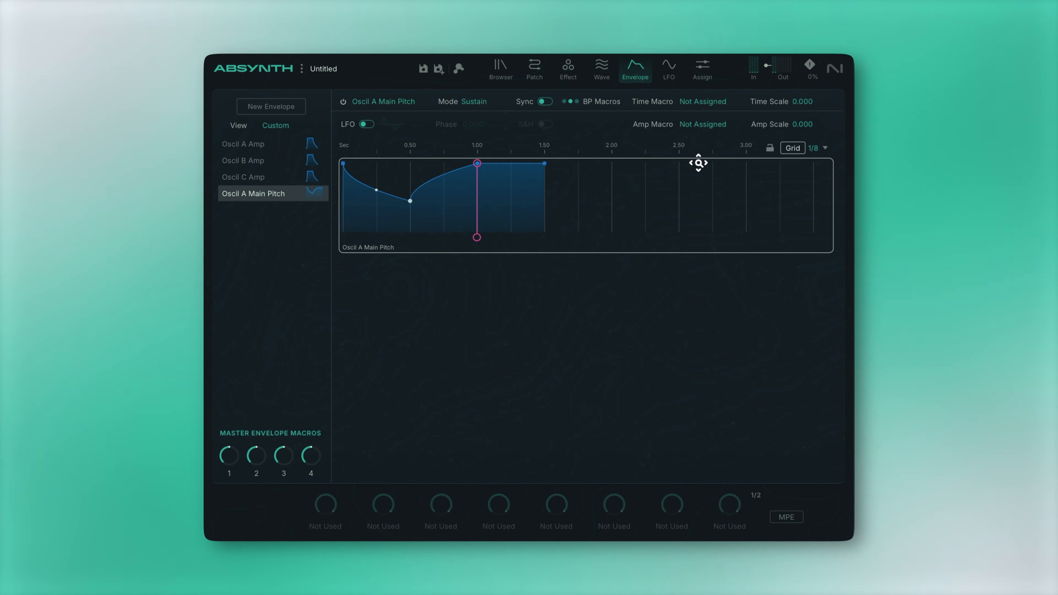
click(704, 103)
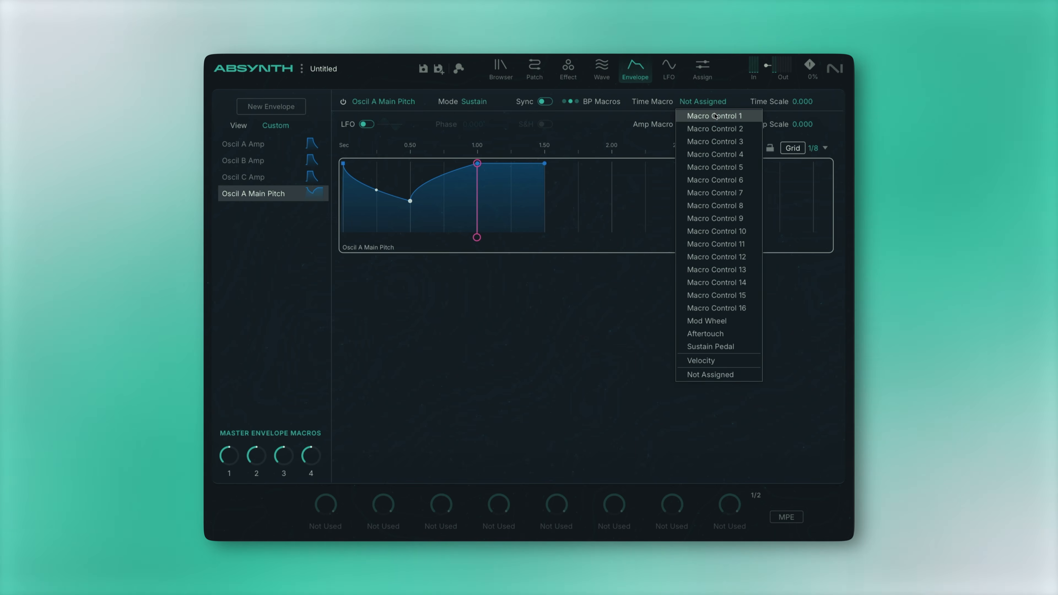
click(714, 117)
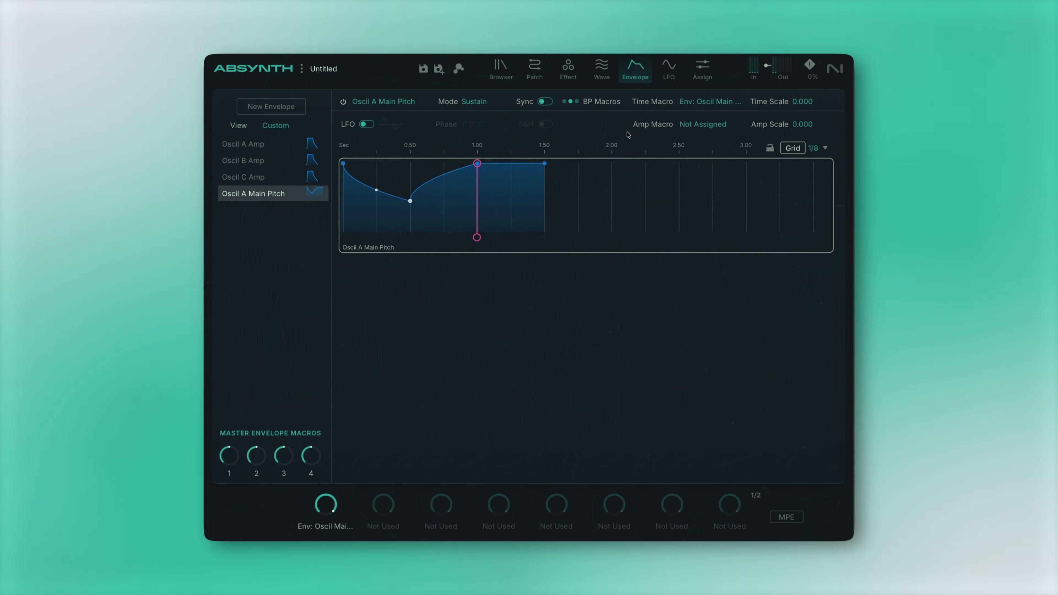
drag(794, 104, 797, 81)
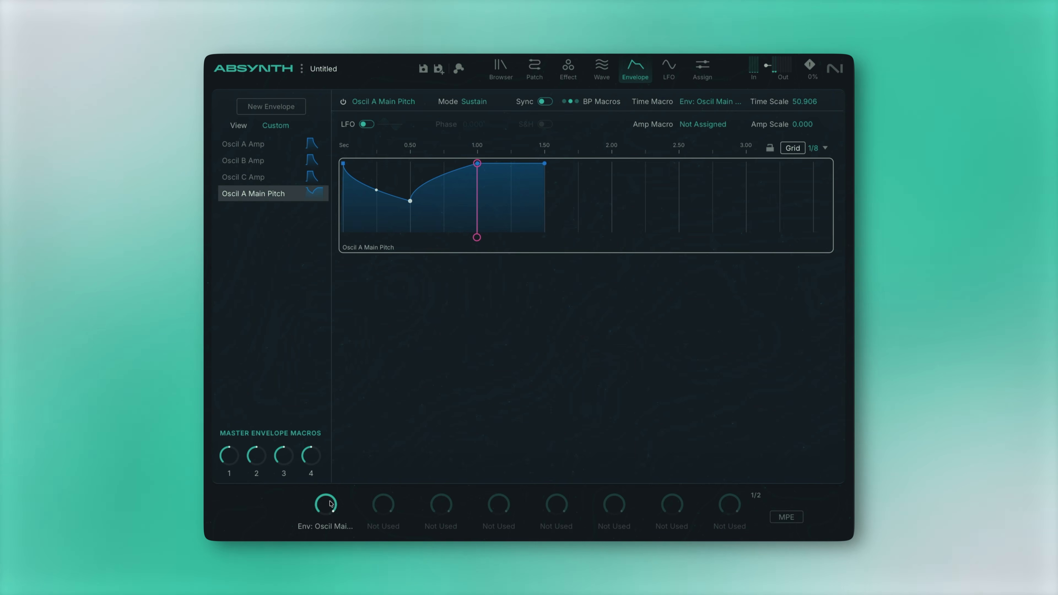
mouse_move(331, 503)
mouse_down()
mouse_move(330, 534)
mouse_move(326, 515)
mouse_up()
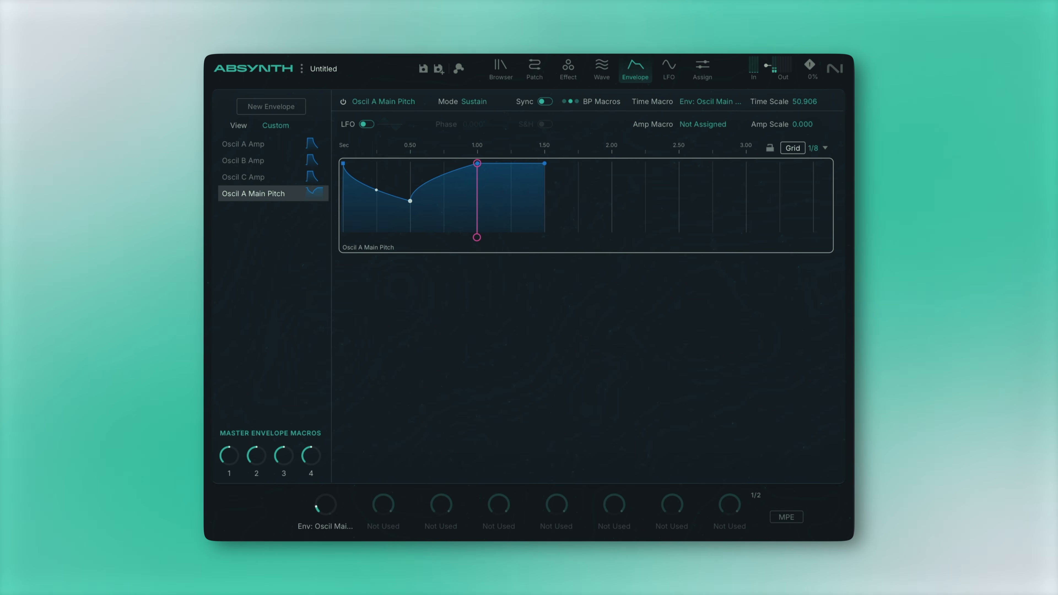
Step: Try Macro Control 1 on the envelope timing with Time Scale set to 100 and to -100
drag(798, 103, 800, 84)
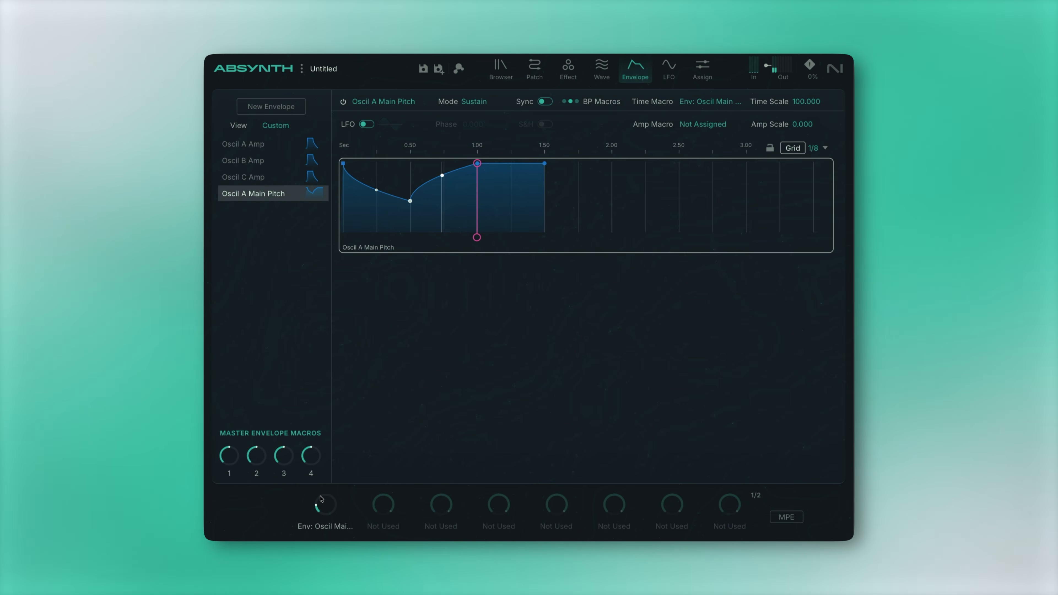
drag(323, 504, 331, 463)
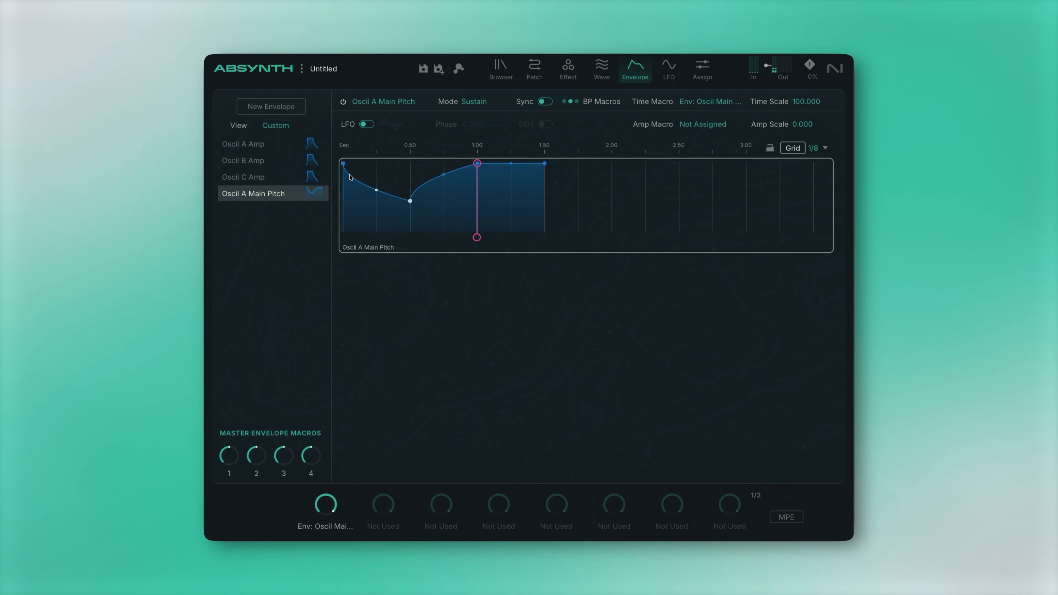
mouse_move(807, 101)
mouse_down()
mouse_move(789, 132)
mouse_move(800, 107)
mouse_up()
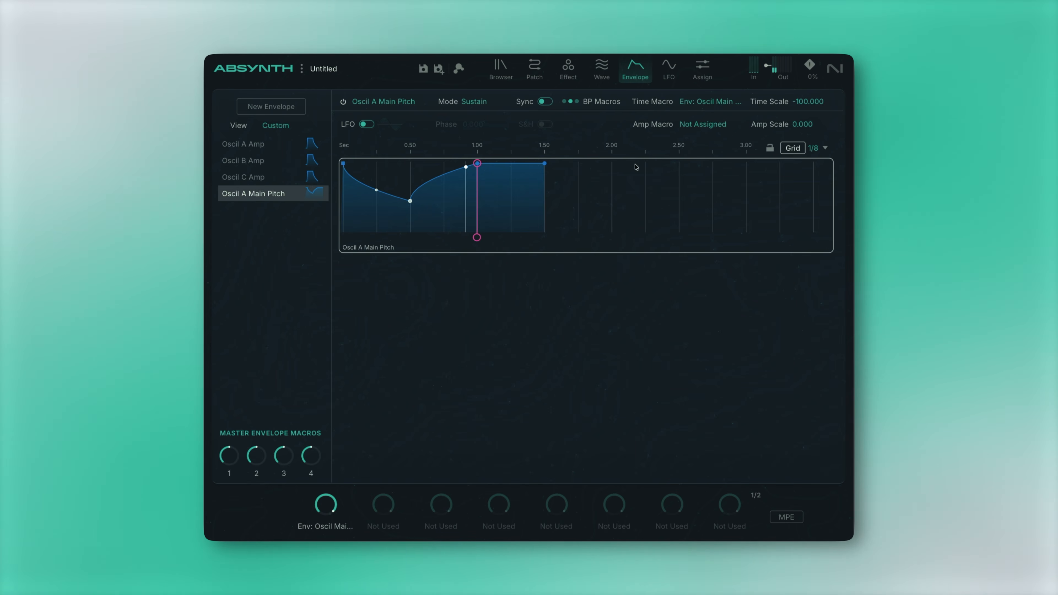
drag(324, 508, 320, 481)
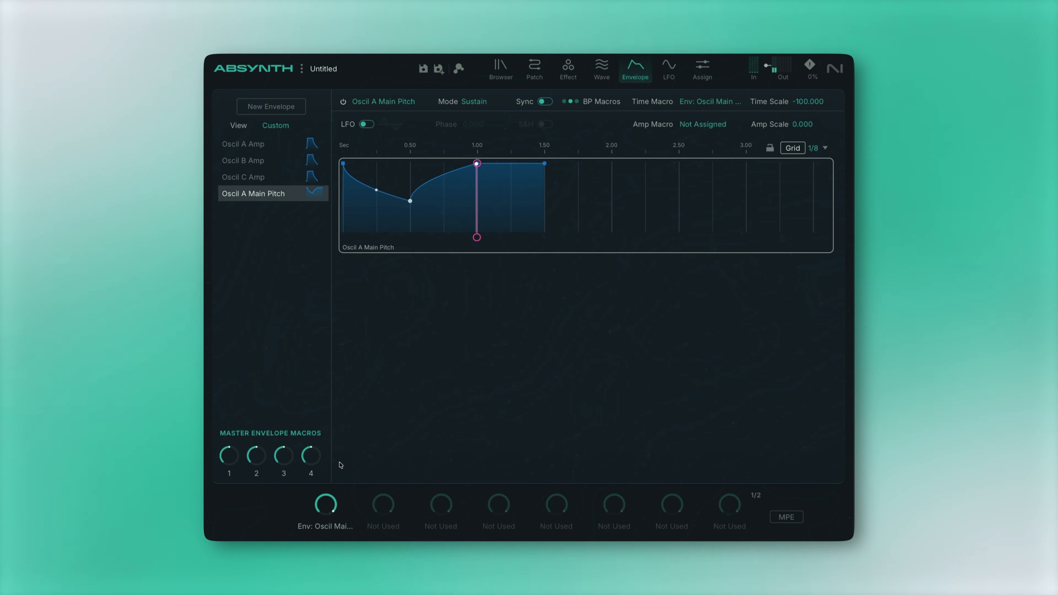
Step: Reset the Time Scale to 0 and set the Time Macro to Not Assigned
double_click(803, 102)
double_click(718, 102)
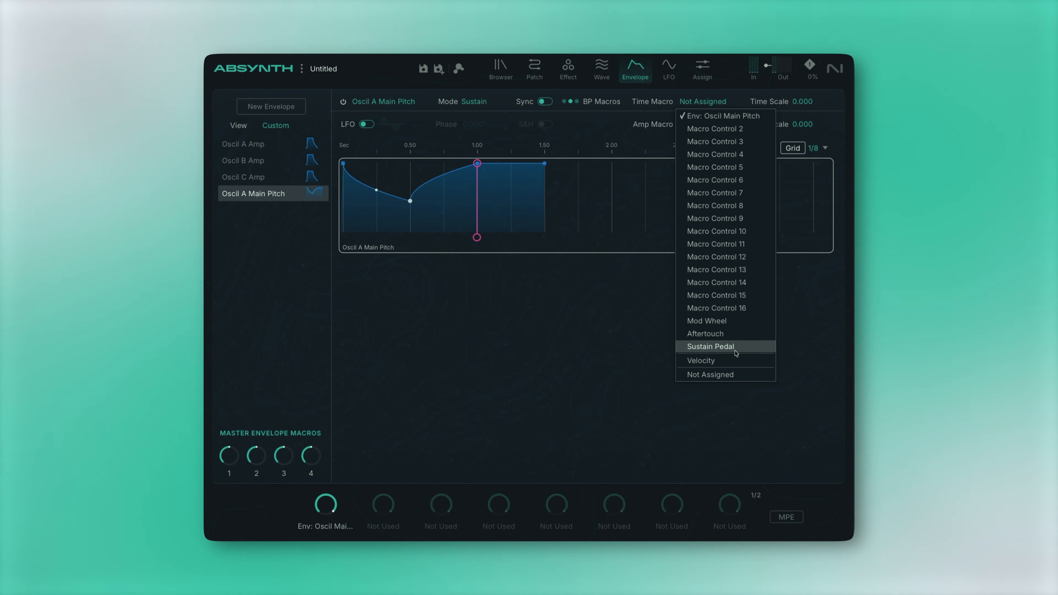
click(740, 376)
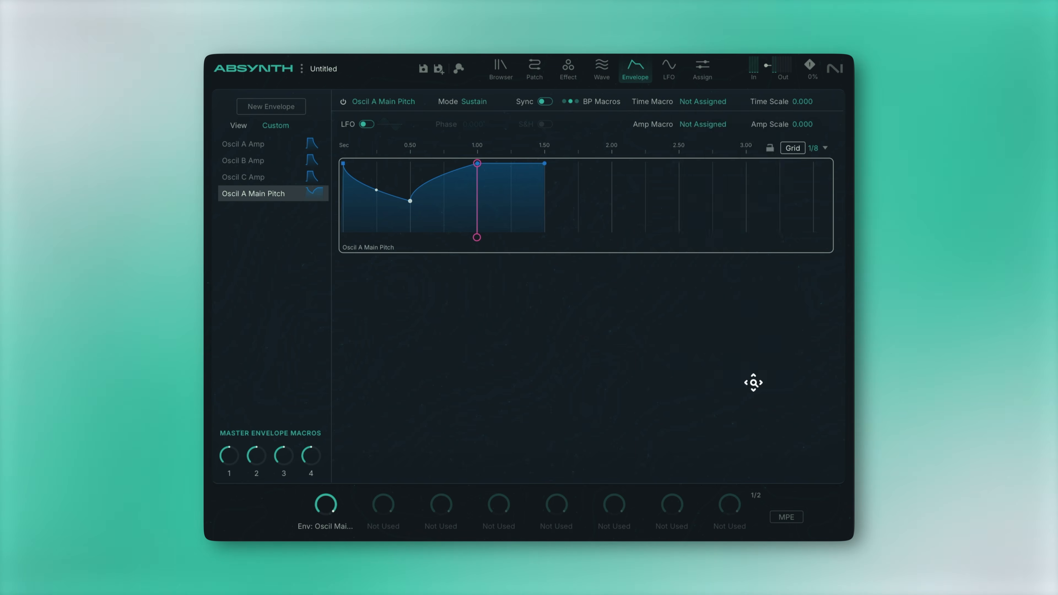
Step: Assign the first macro control, Env: Oscil Main Pitch, as the Amp Macro and set the Amp Scale to 100
click(708, 125)
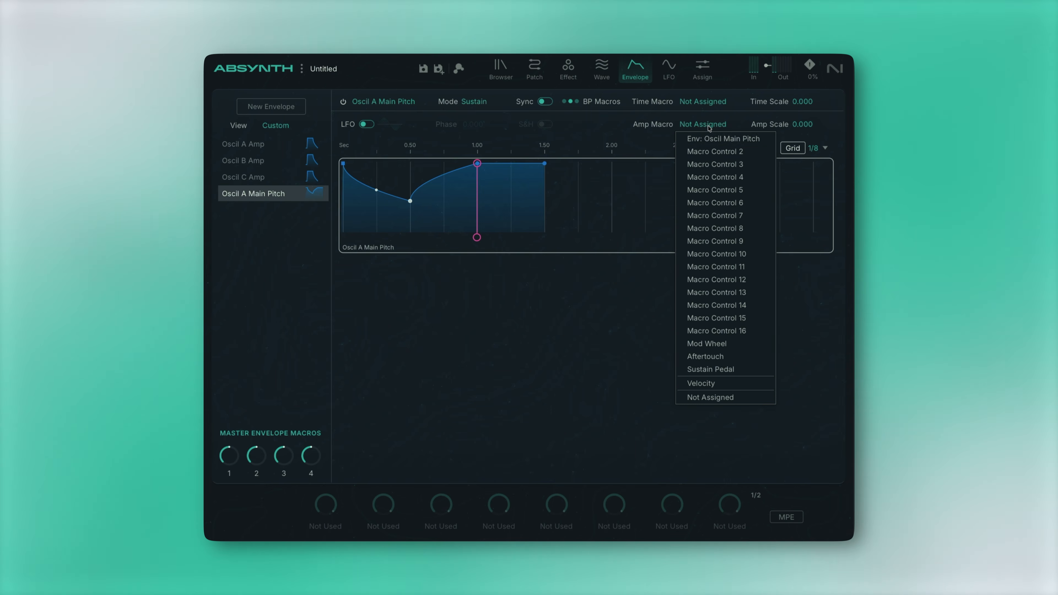
click(712, 139)
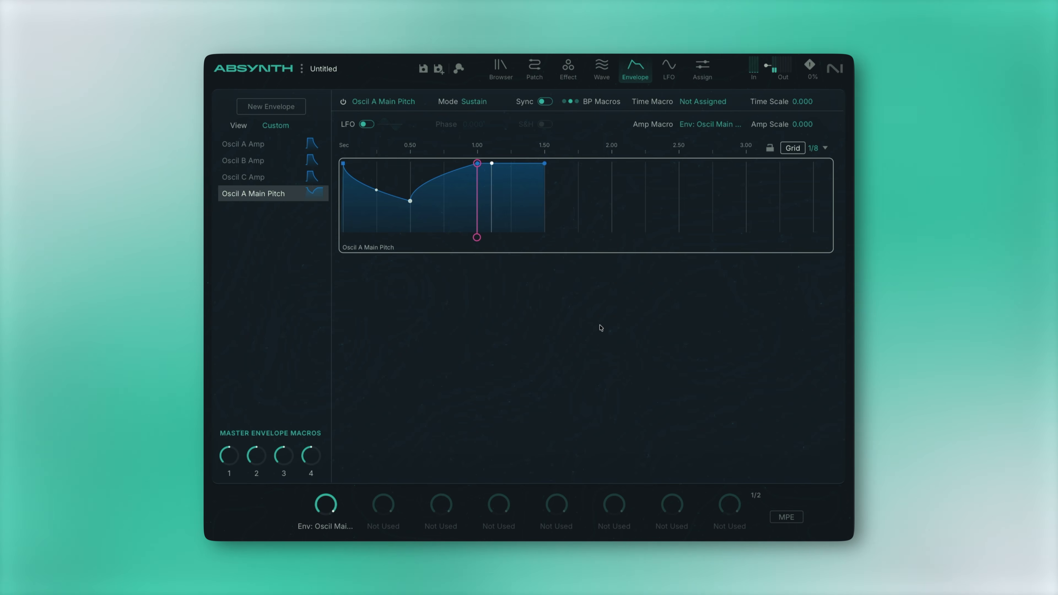
drag(796, 125, 800, 84)
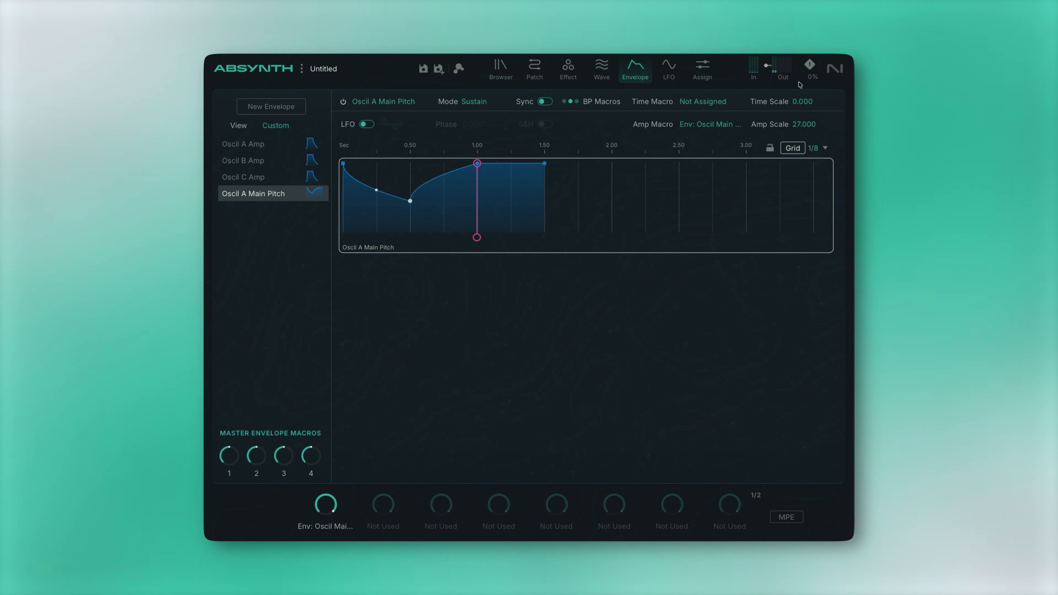
mouse_move(795, 122)
mouse_down()
mouse_move(801, 108)
mouse_move(797, 130)
mouse_move(800, 118)
mouse_up()
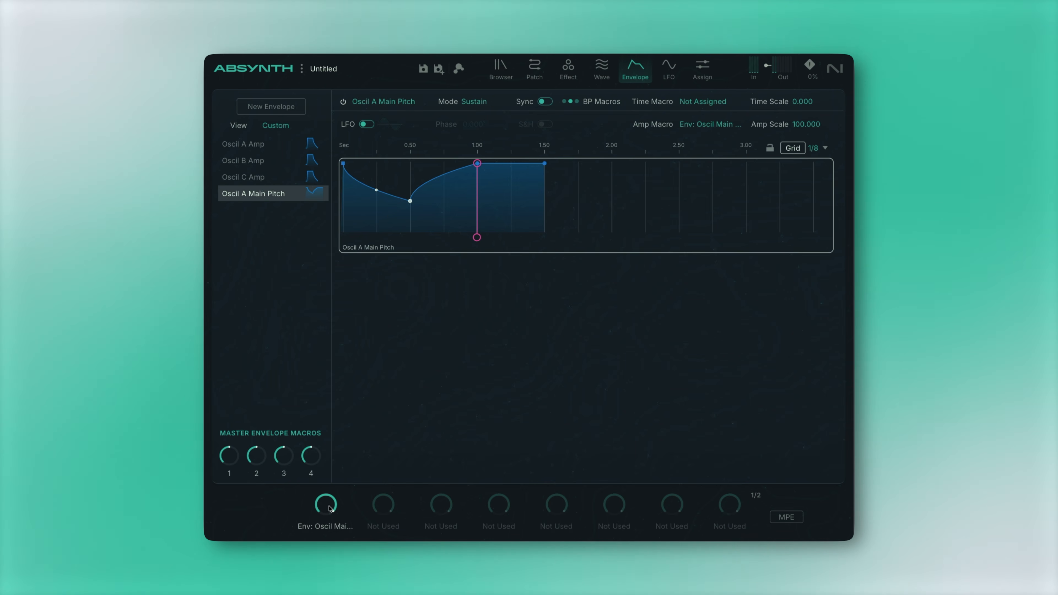
Step: Sweep Master Envelope Macro 1 with the 0.50-second breakpoint assigned to it at a Time of 100, and remove the assignment
click(596, 101)
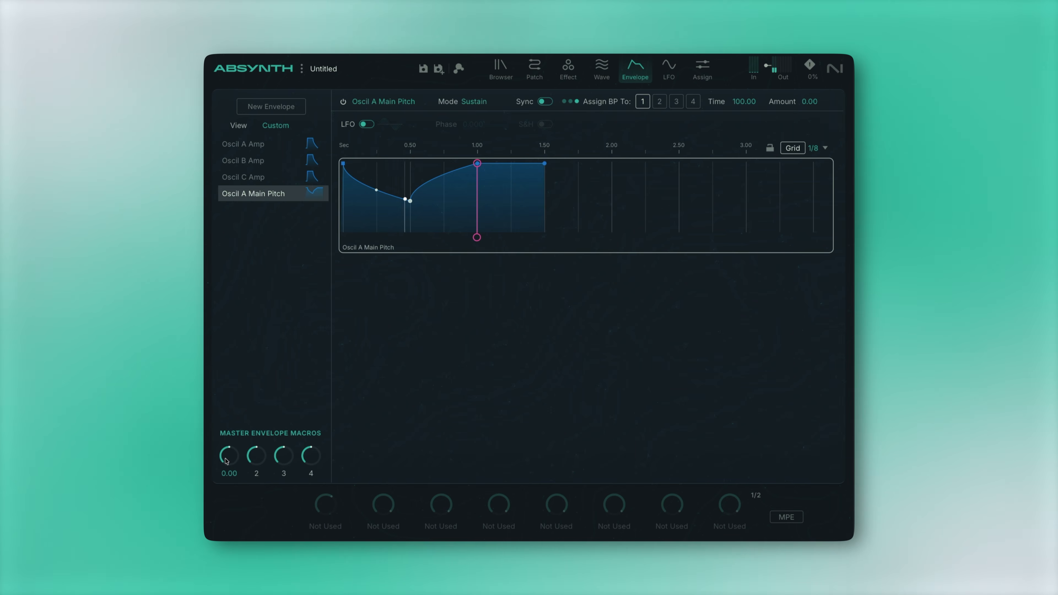
drag(225, 461, 246, 343)
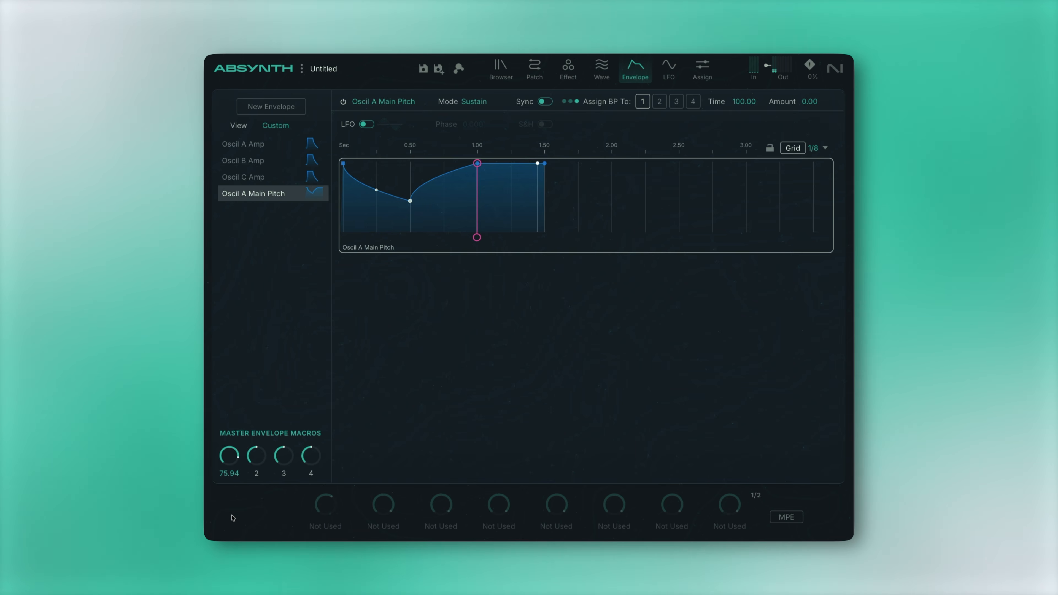
drag(232, 460, 233, 518)
drag(226, 465, 232, 498)
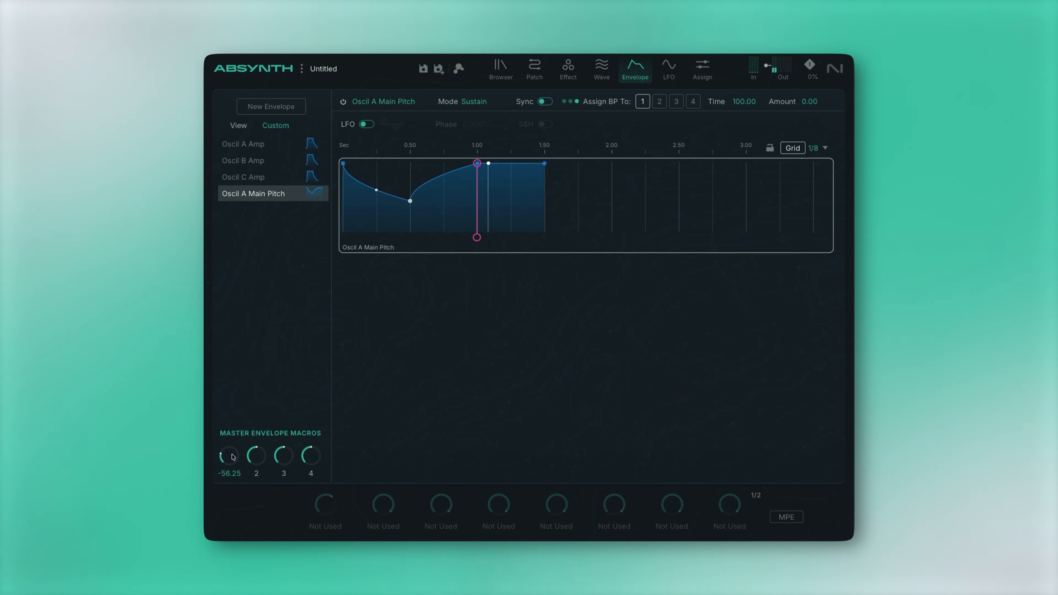
drag(235, 459, 224, 465)
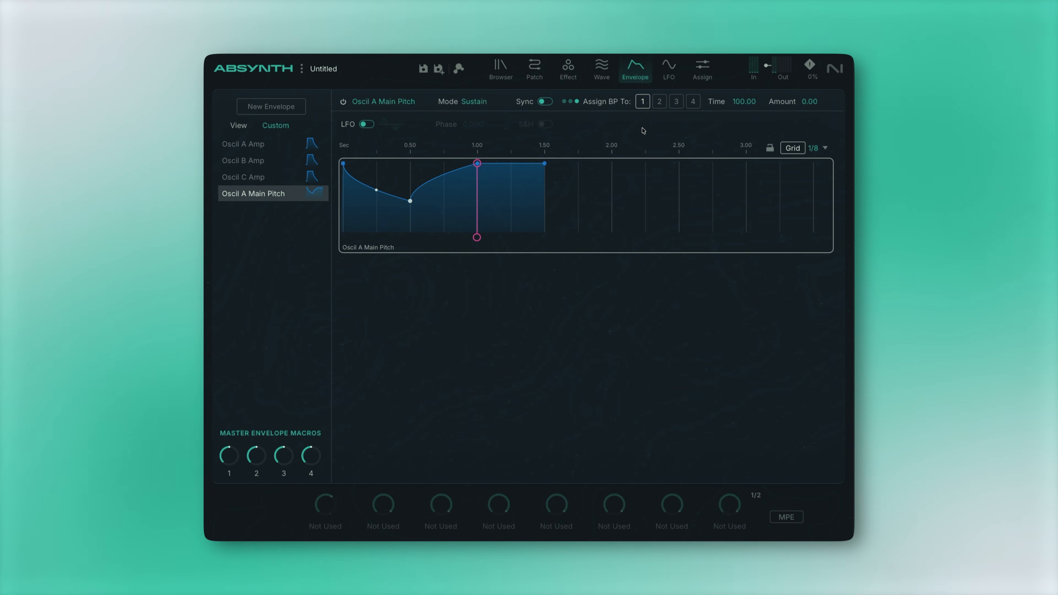
click(644, 102)
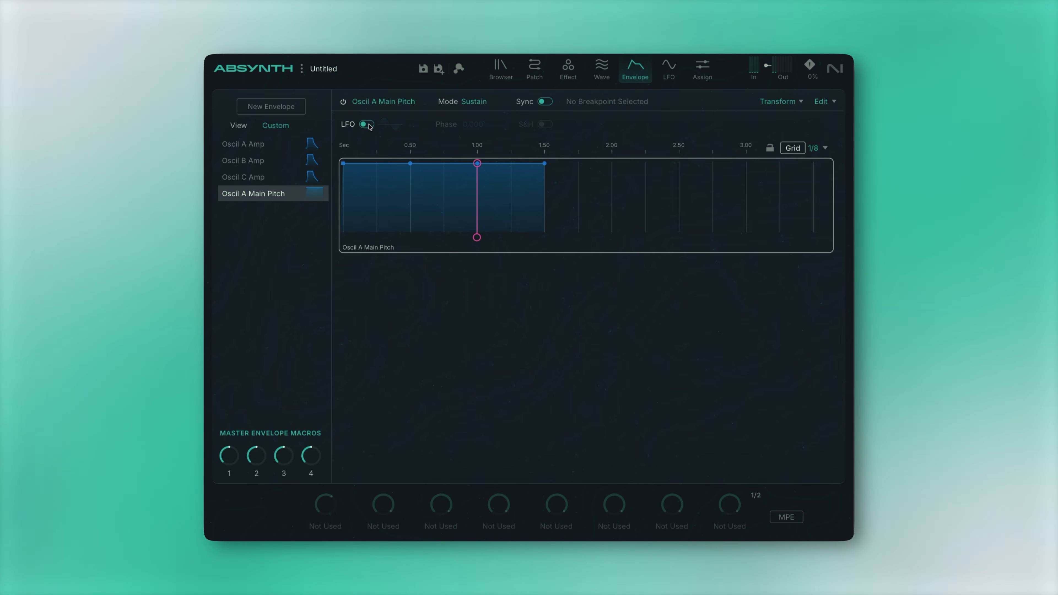
Step: Turn on the LFO for the Oscil A Main Pitch envelope and compare it with the Oscil A Amp envelope
click(367, 124)
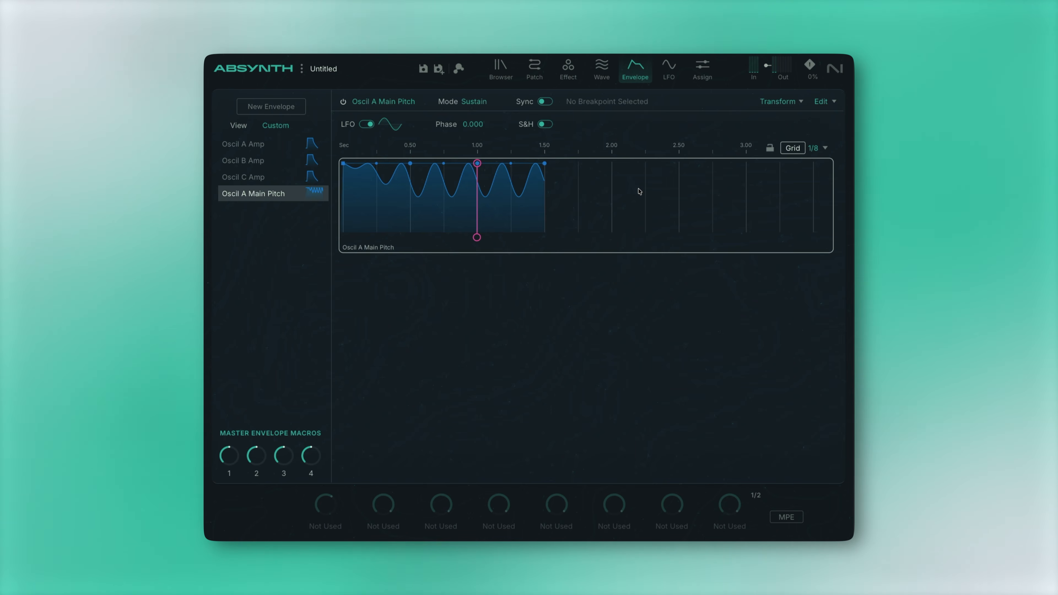
click(244, 144)
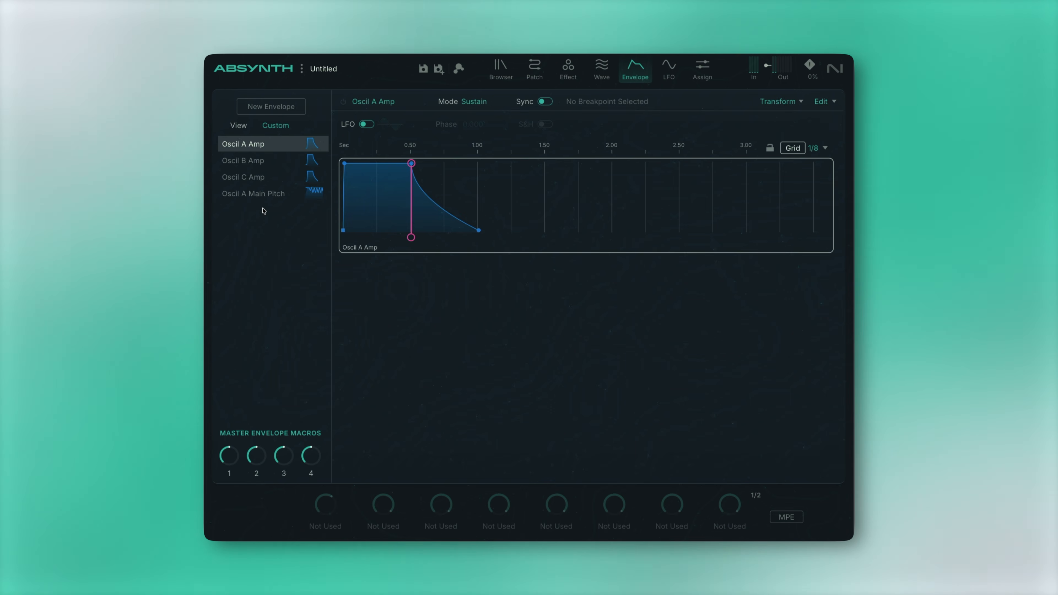
click(267, 195)
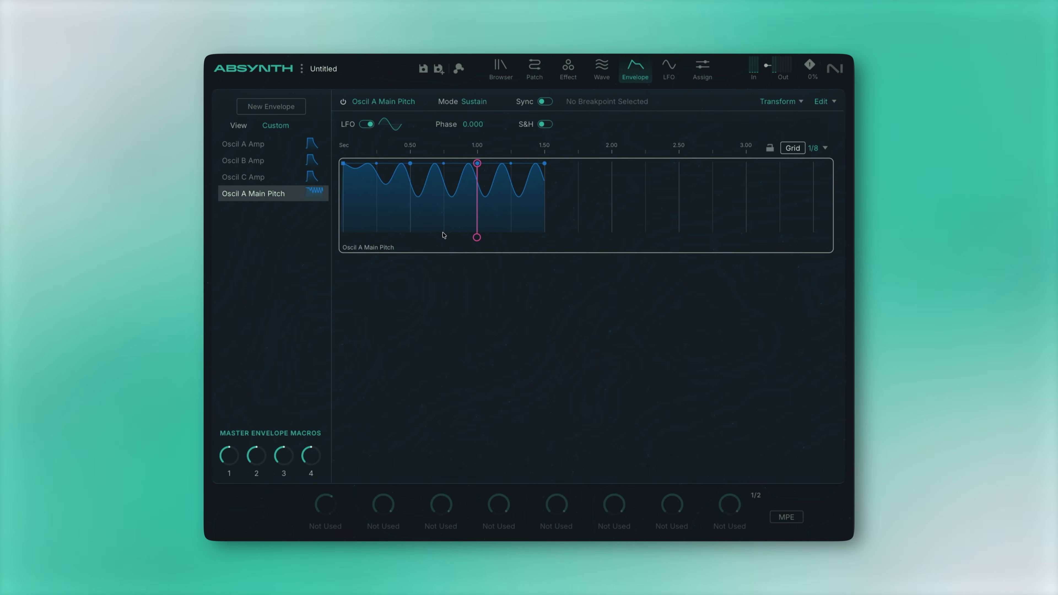
Step: Try Square_real, Midbuzz 1, Midbuzz 2 and Additive 1 as the envelope LFO's waveform and settle on Saw
click(394, 127)
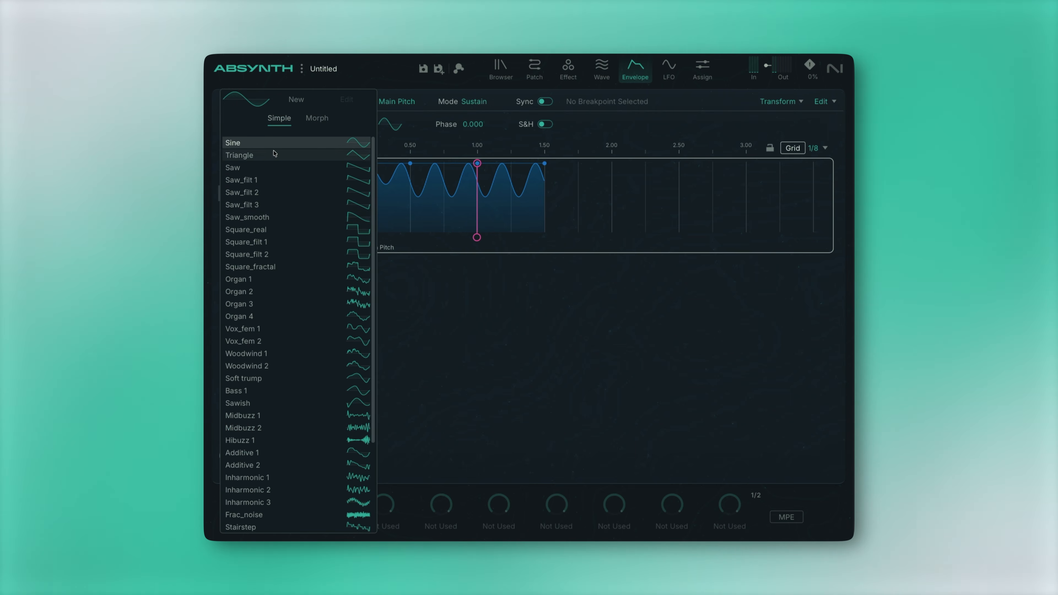
click(313, 233)
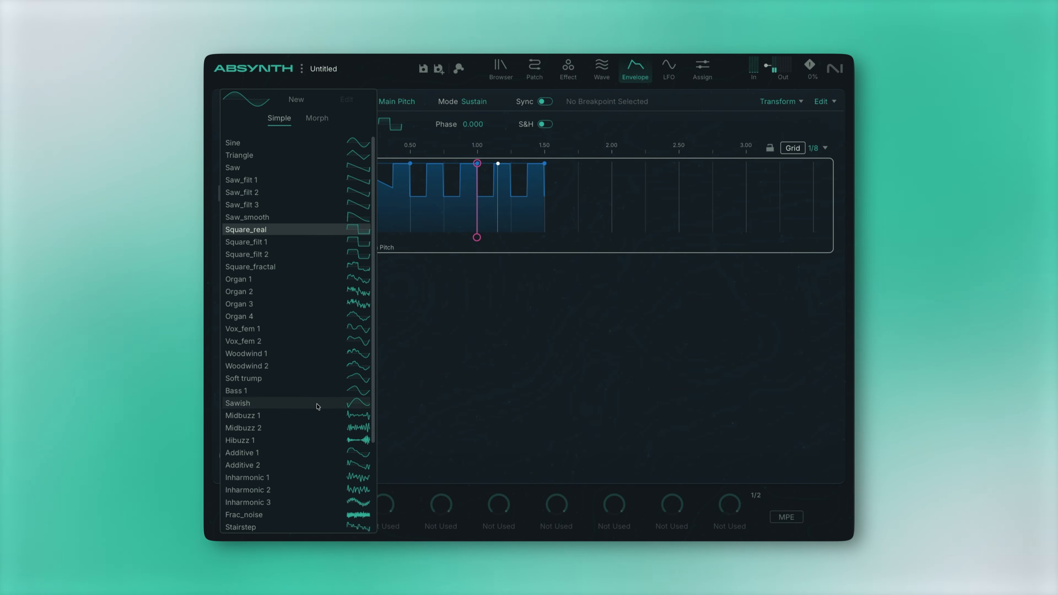
click(315, 415)
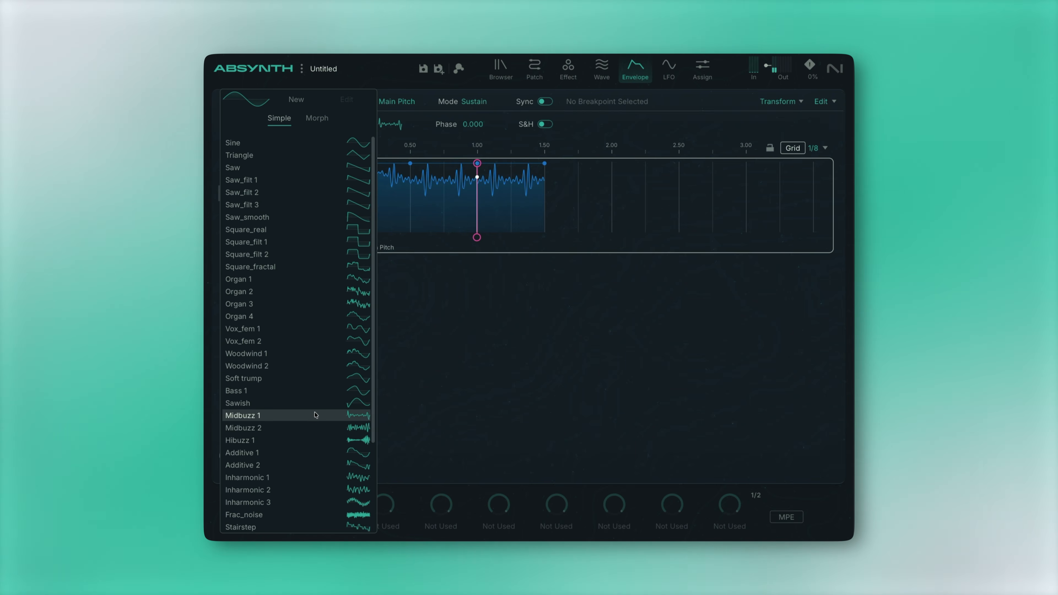
click(313, 430)
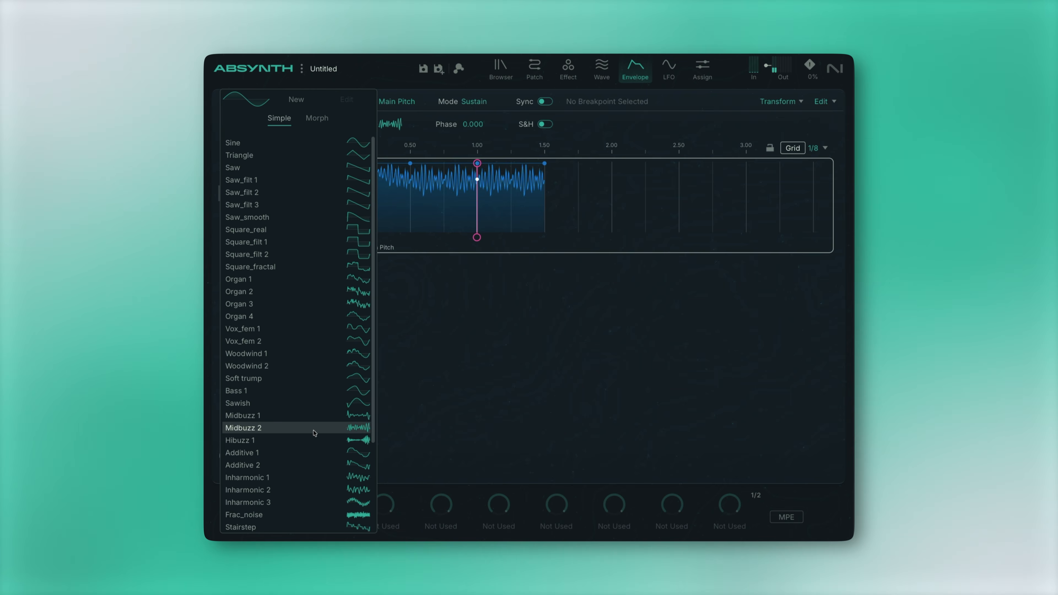
click(318, 457)
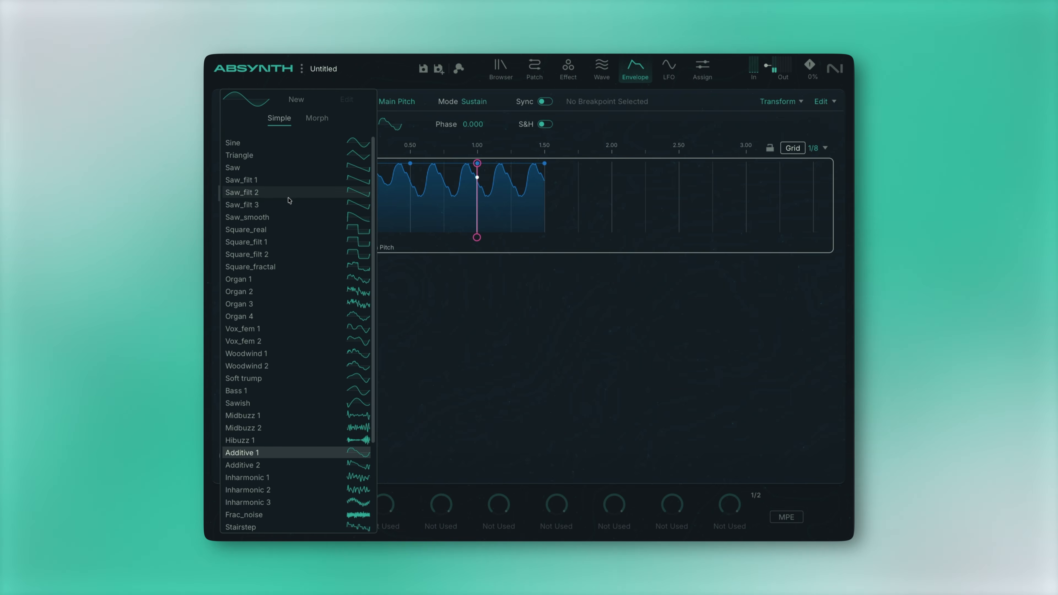
click(304, 171)
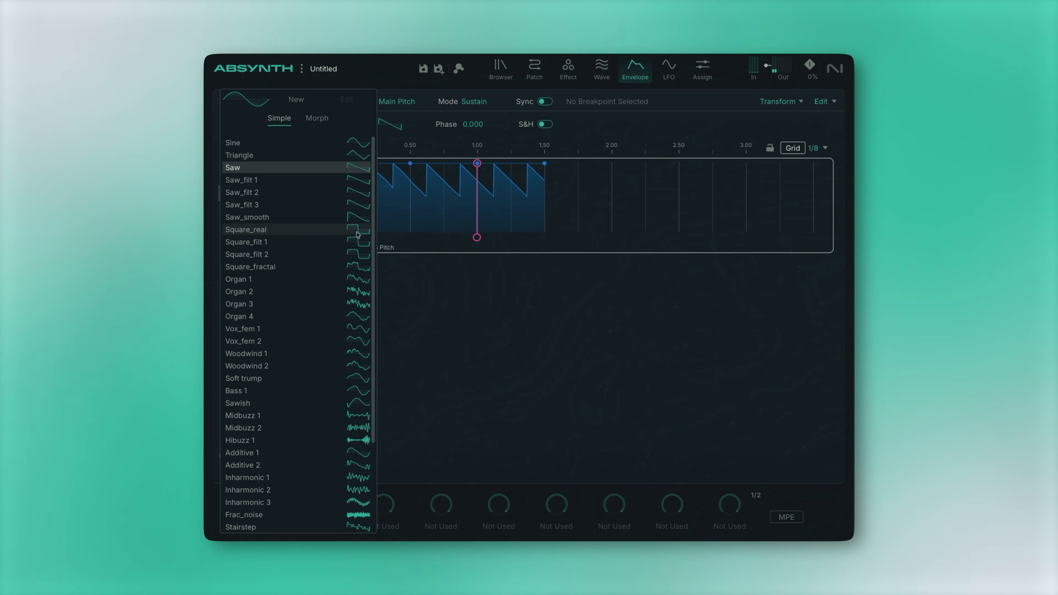
click(486, 265)
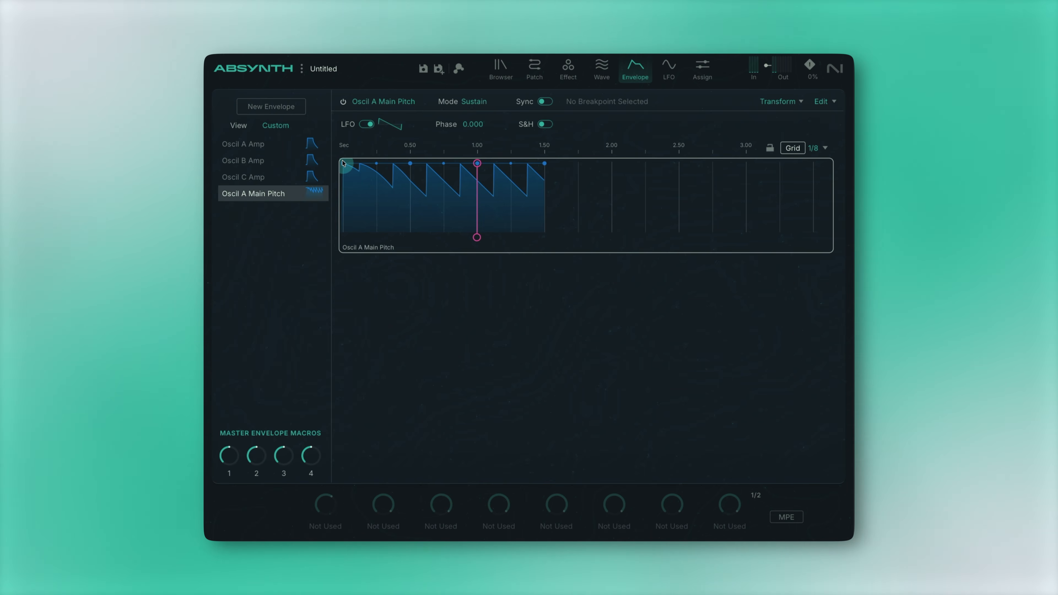
Step: Lower the pitch envelope's first breakpoint to a transposition of -128
drag(343, 164, 345, 282)
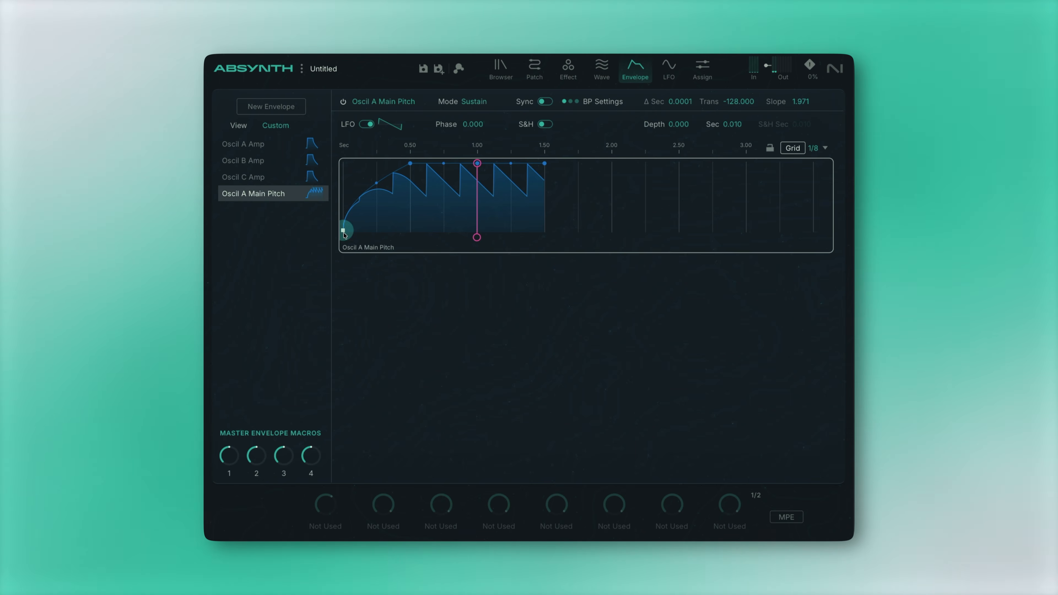
drag(343, 230, 353, 270)
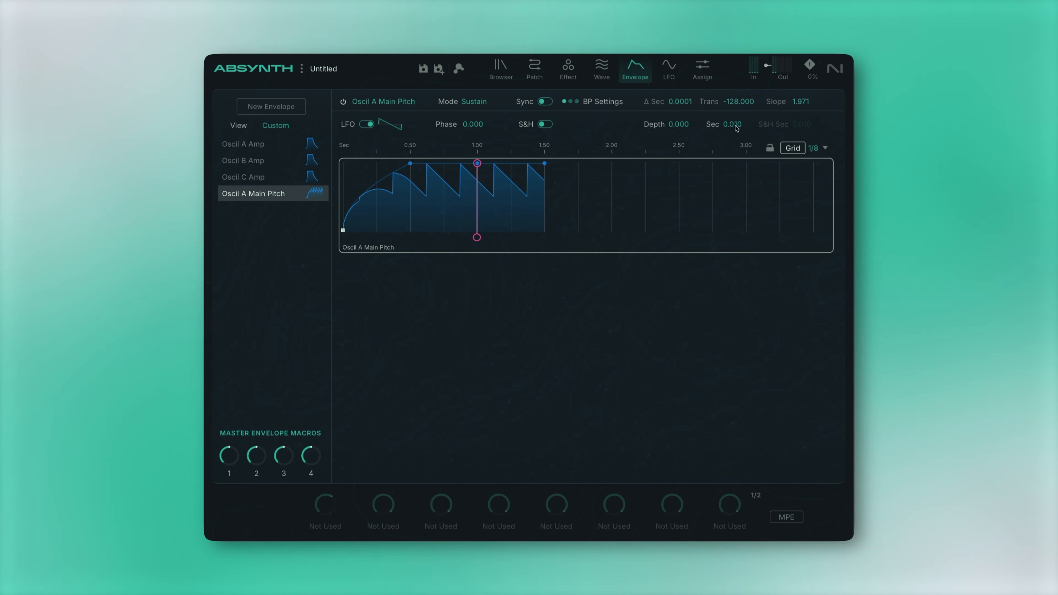
Step: Set the LFO depth of the 0.50-second breakpoint to about 85.4 and raise the first breakpoint to a transposition of 0
click(409, 164)
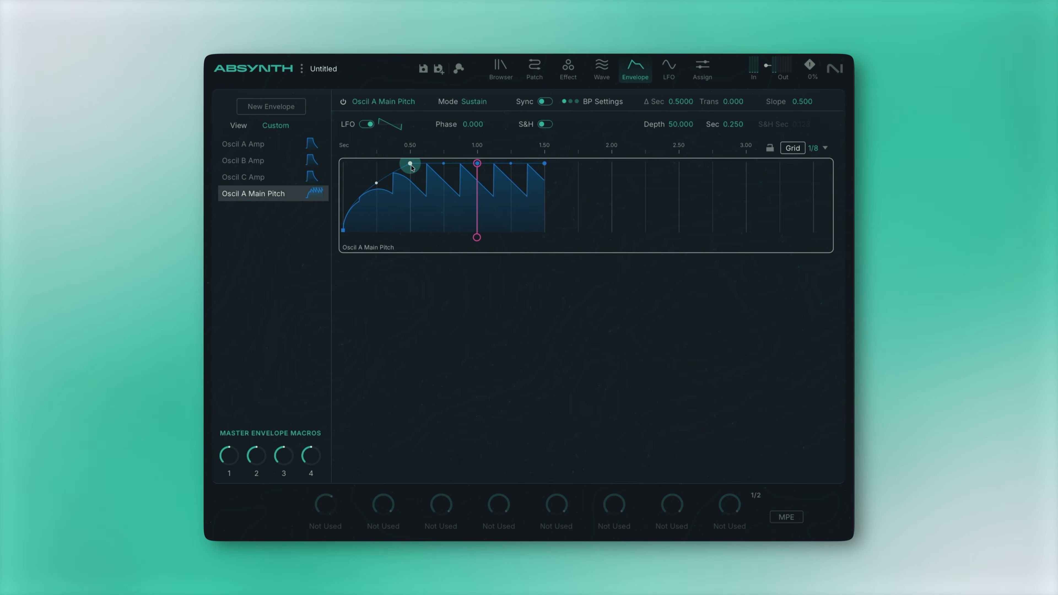
drag(674, 127, 673, 75)
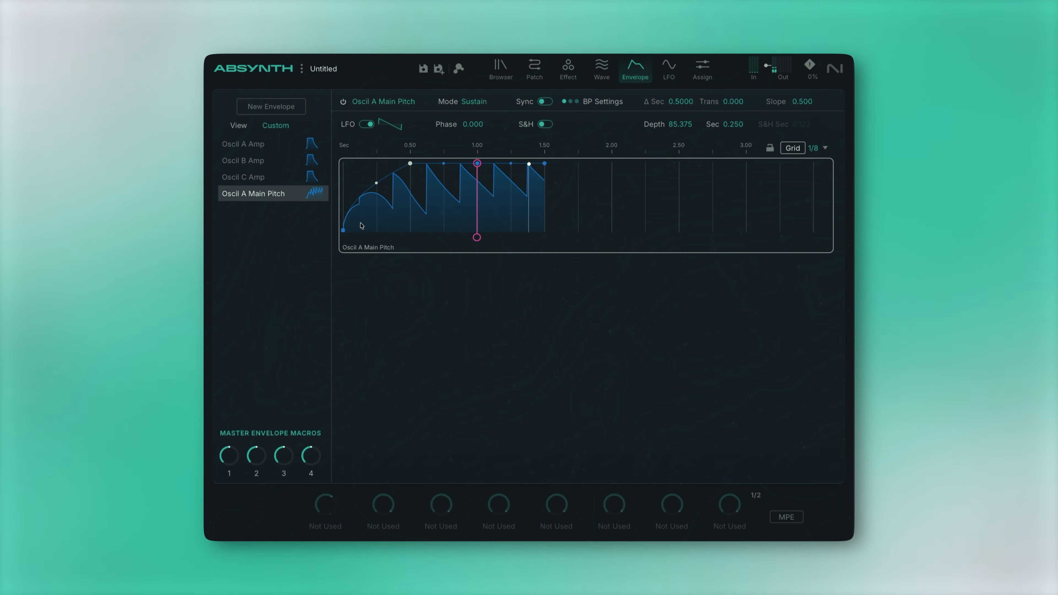
click(342, 230)
drag(343, 230, 344, 80)
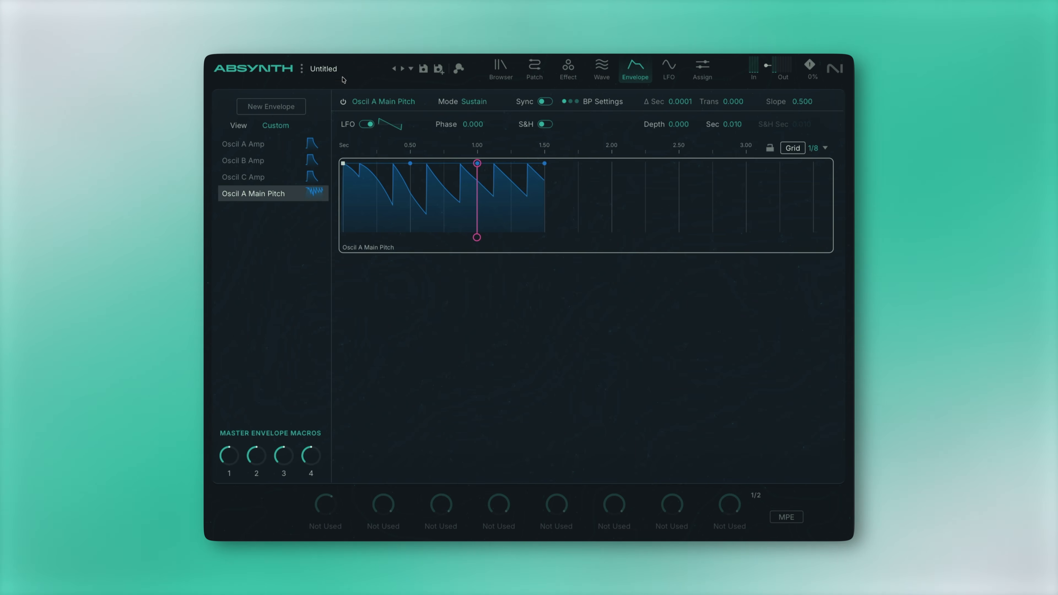
Step: Set the 0.50-second breakpoint's LFO depth to about 66 and LFO time to 0.083 seconds, and the last breakpoint's LFO time to 2.615 seconds
click(410, 163)
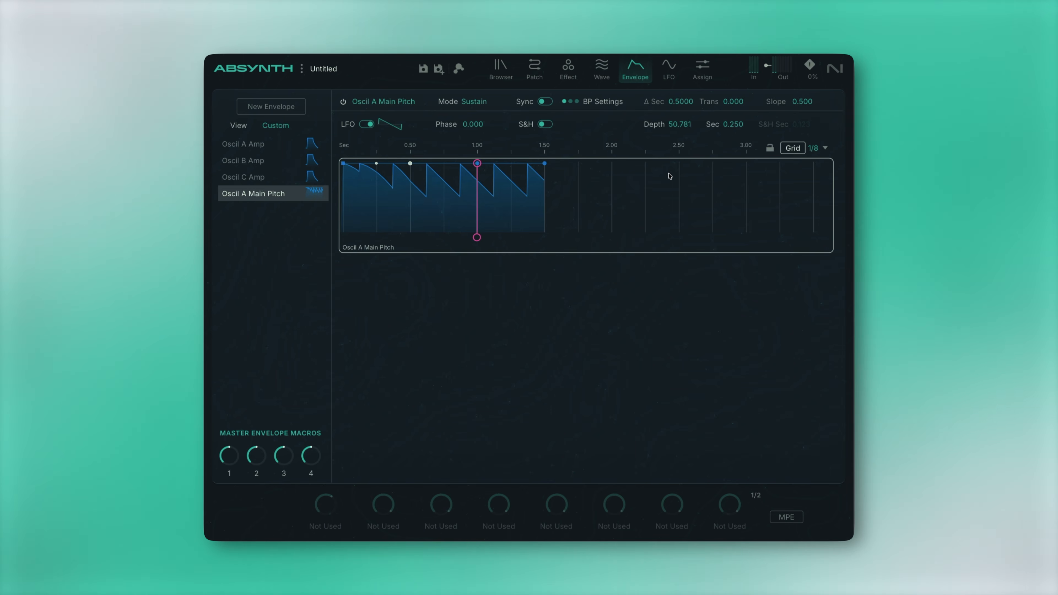
drag(674, 144, 676, 85)
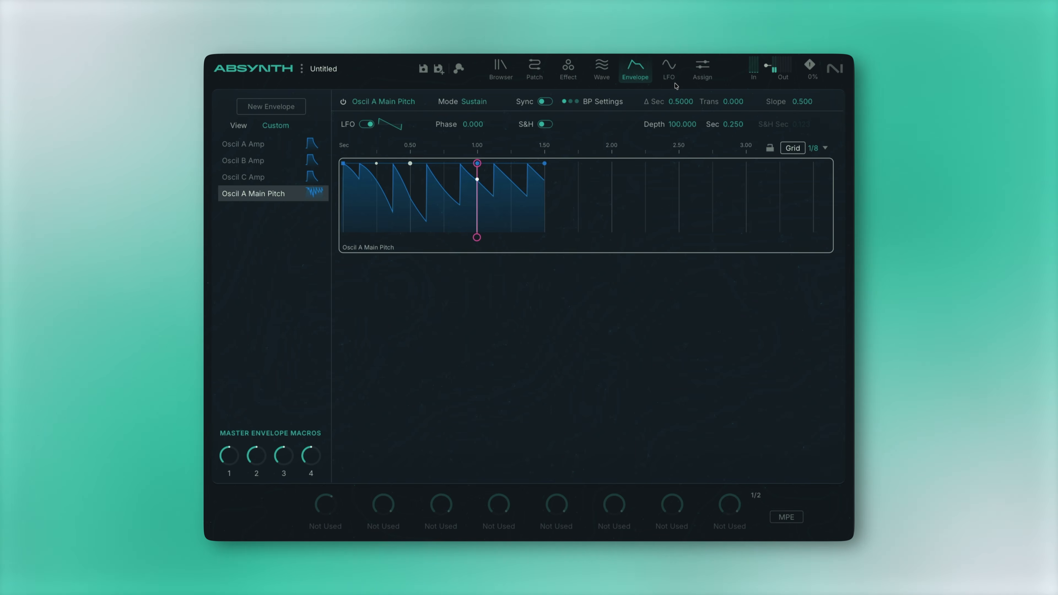
drag(676, 85, 675, 137)
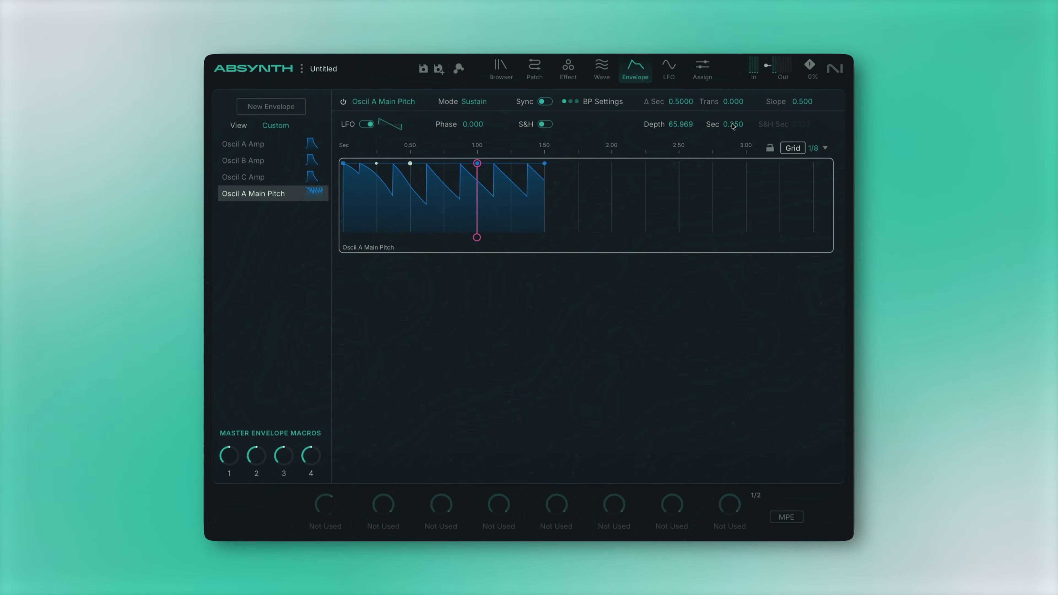
drag(732, 126, 730, 156)
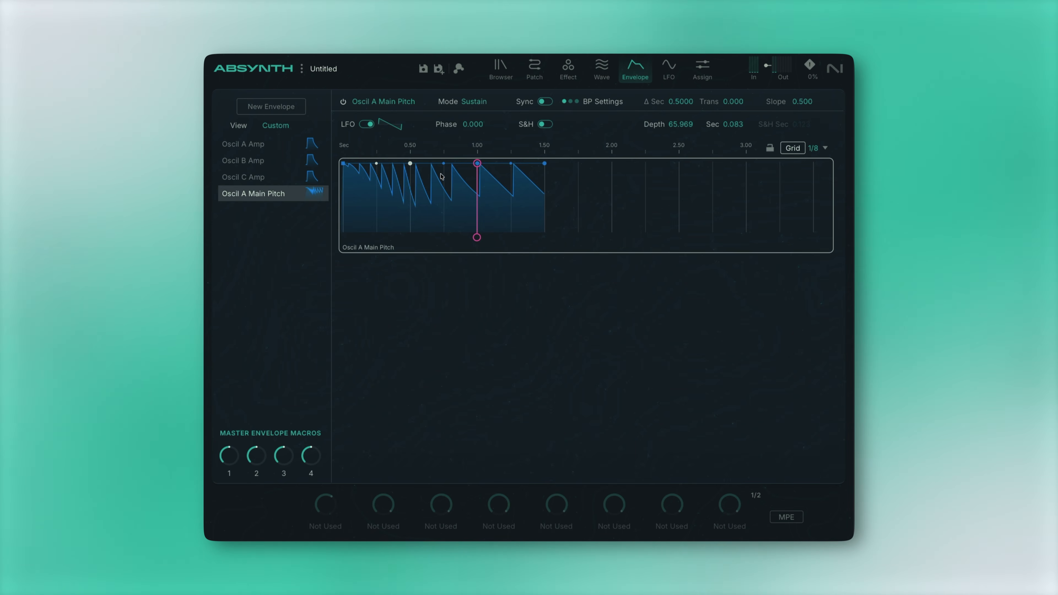
click(477, 164)
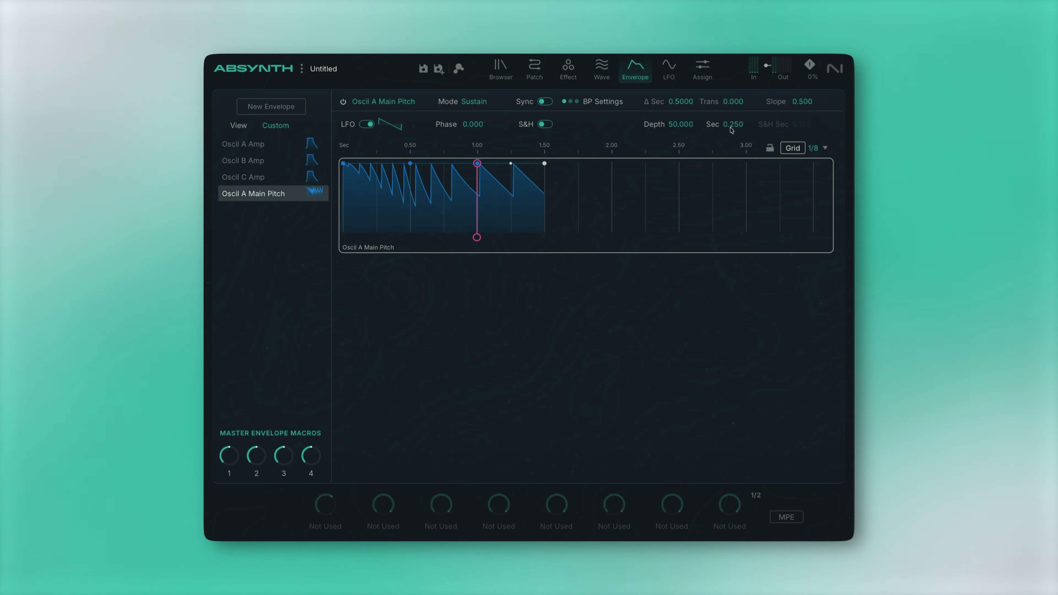
drag(731, 130, 735, 54)
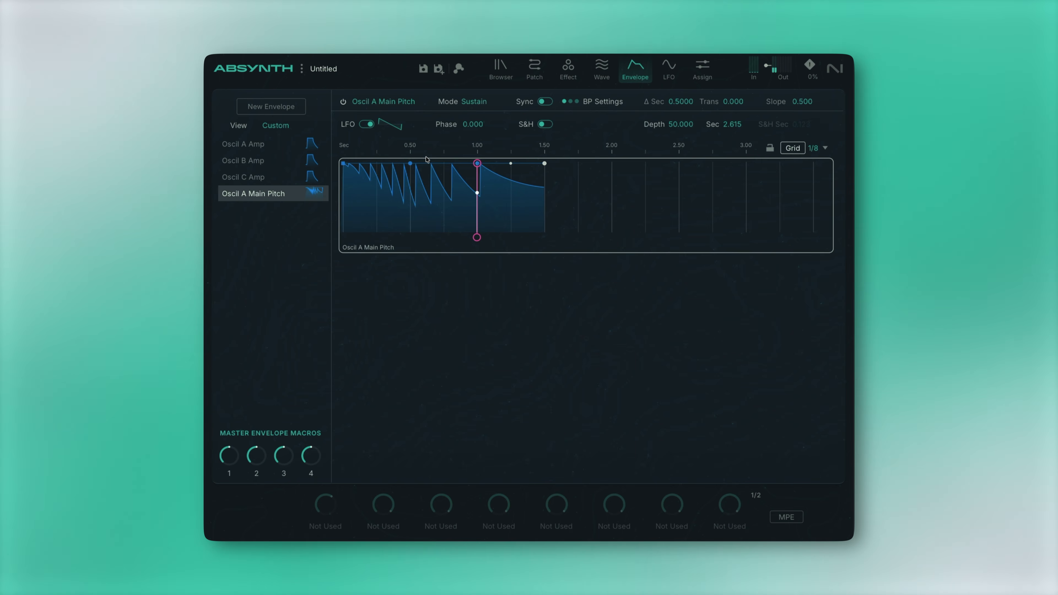
Step: Lower the pitch envelope's first breakpoint to a transposition of -128 and switch the envelope LFO's waveform to Sine
drag(339, 167, 336, 284)
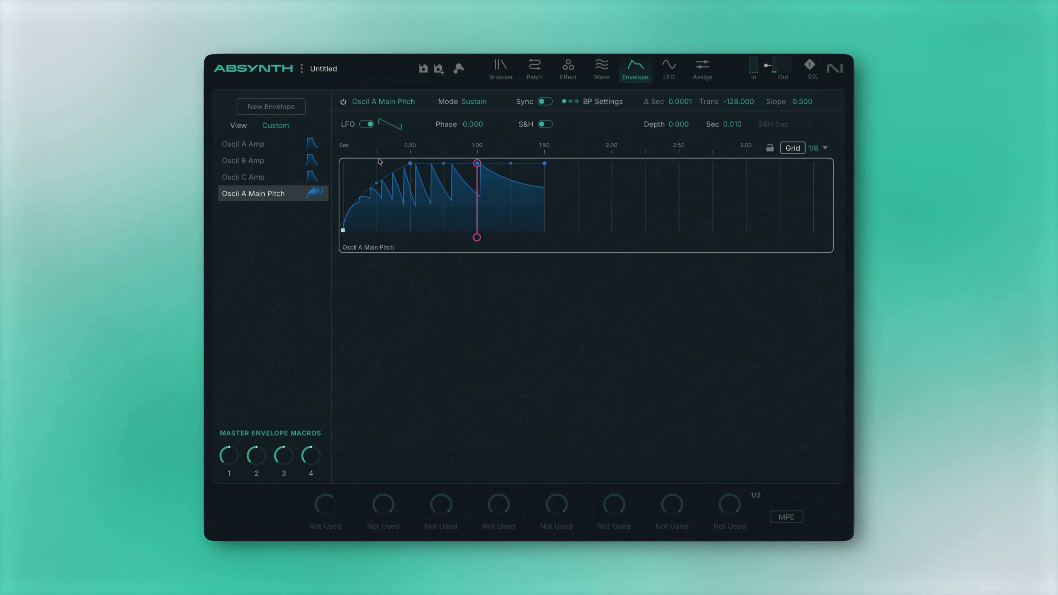
click(398, 128)
click(347, 142)
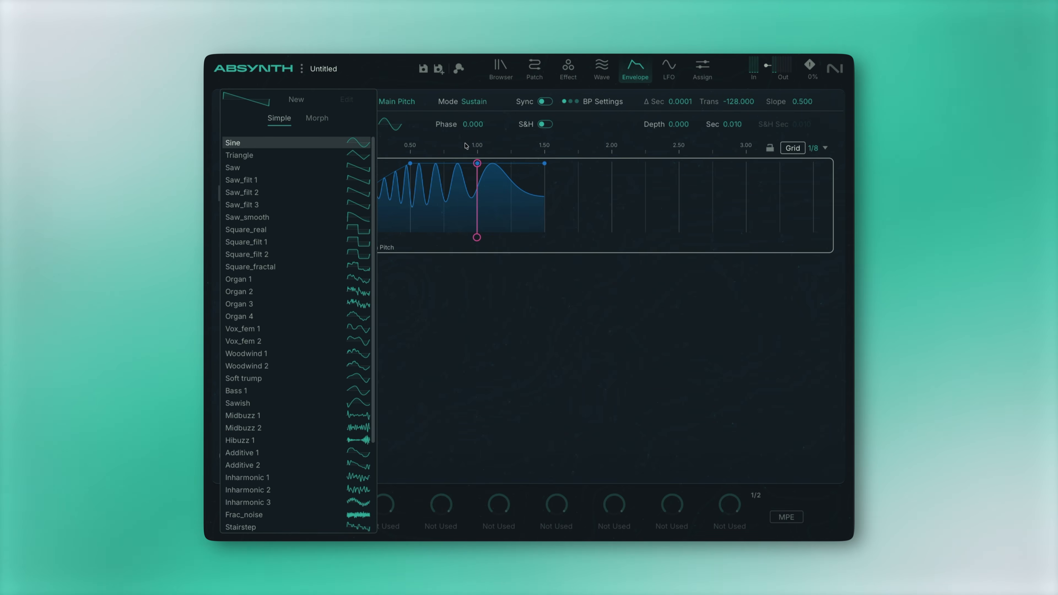
Step: Delete the 0.50-second breakpoint and raise the pitch envelope's first breakpoint to a transposition of 0
click(423, 175)
double_click(410, 164)
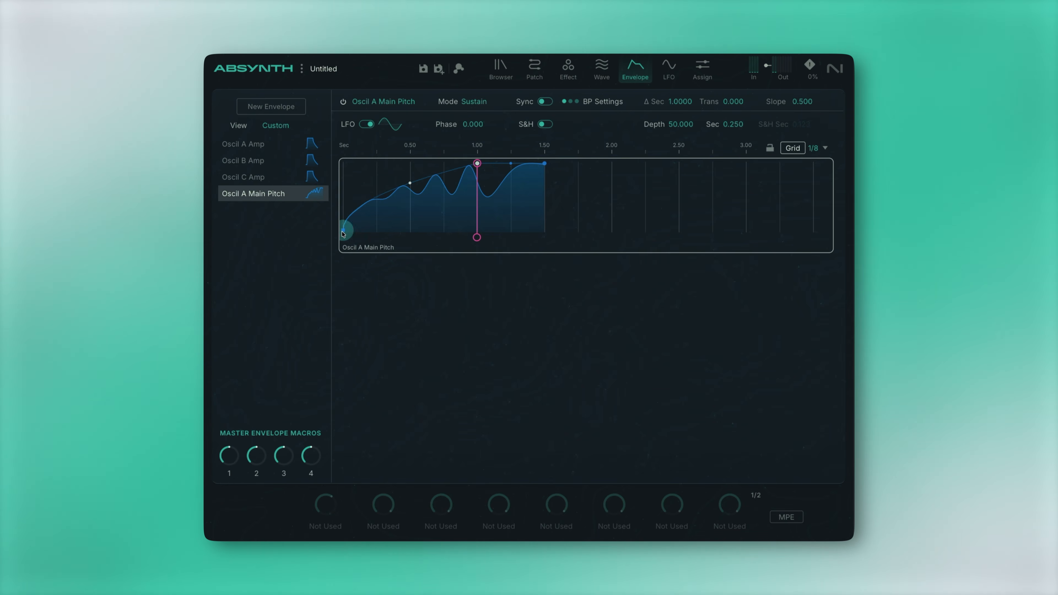
drag(343, 230, 349, 121)
click(477, 163)
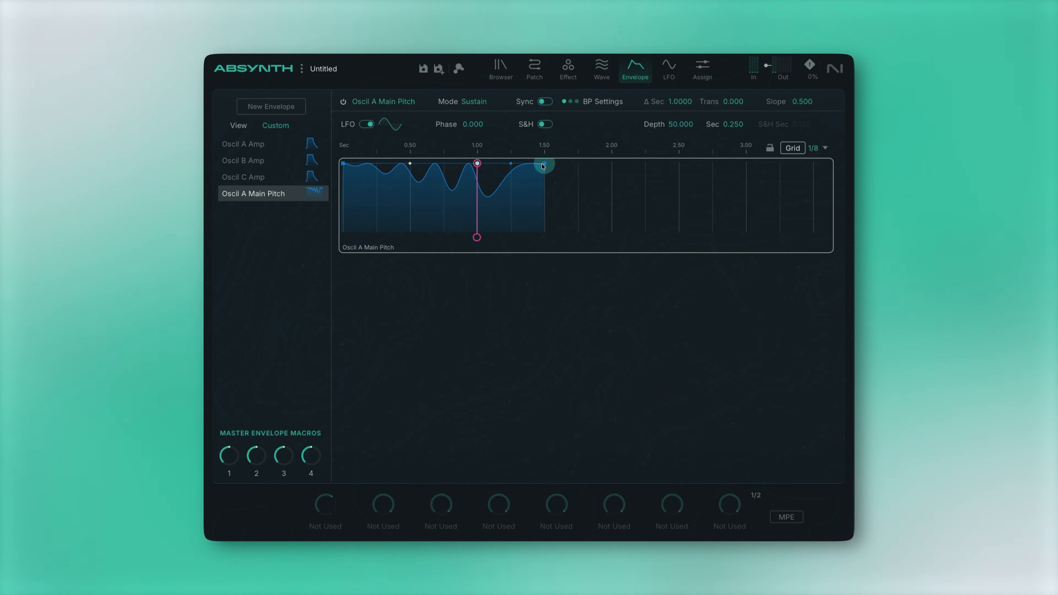
click(544, 164)
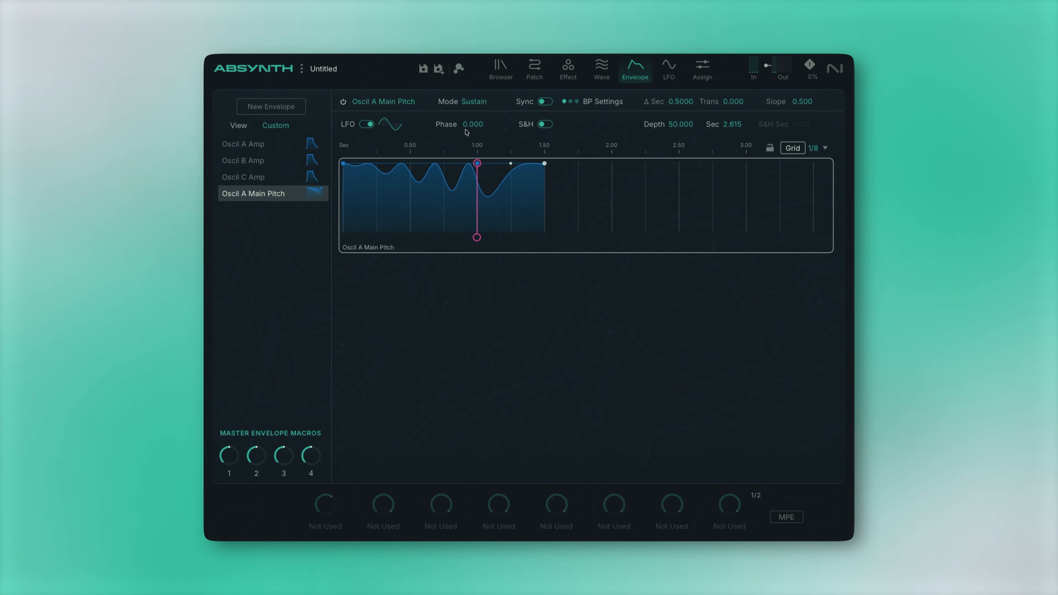
Step: Turn on sample and hold for the envelope LFO and set the last breakpoint's S&H time to 0.010 seconds
mouse_move(467, 132)
mouse_down()
mouse_move(466, 104)
mouse_move(466, 132)
mouse_up()
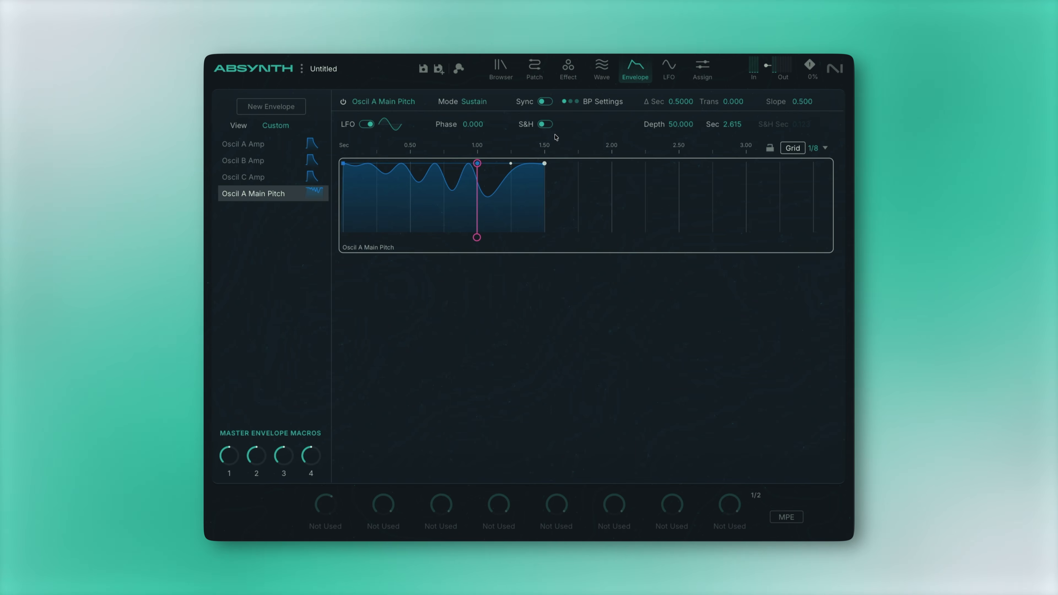
click(549, 124)
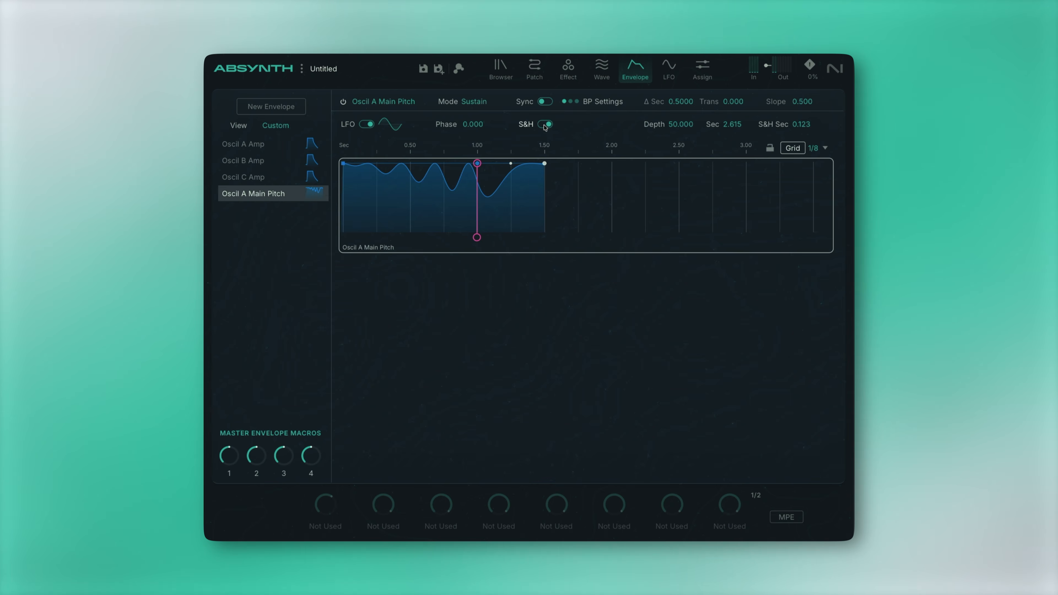
click(545, 125)
click(545, 124)
drag(807, 126, 807, 144)
Step: Try Saw_filt 2 and Organ 3 as the waveform of the envelope LFO
click(390, 125)
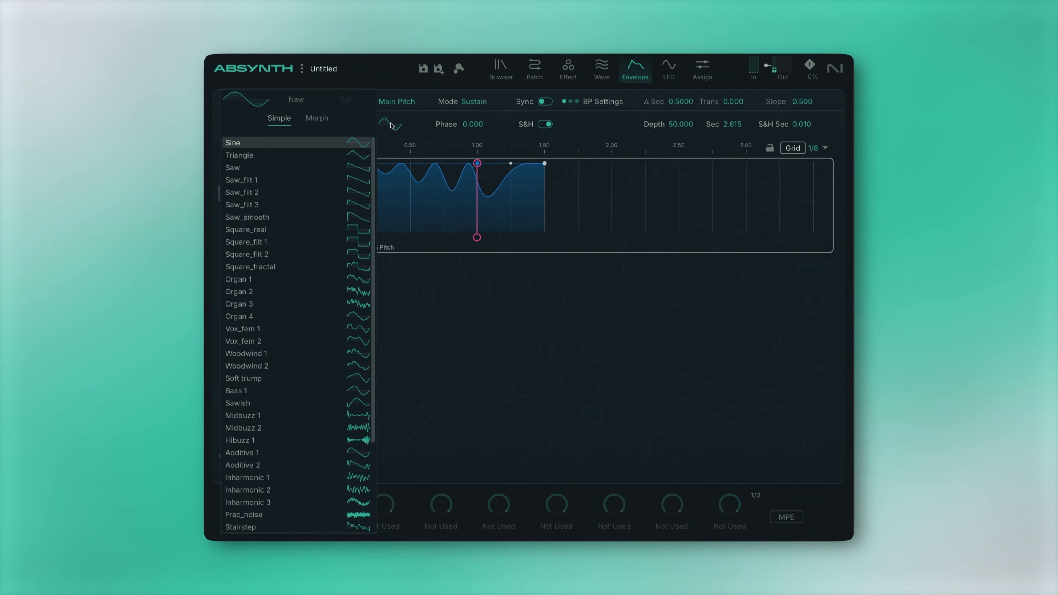
click(316, 197)
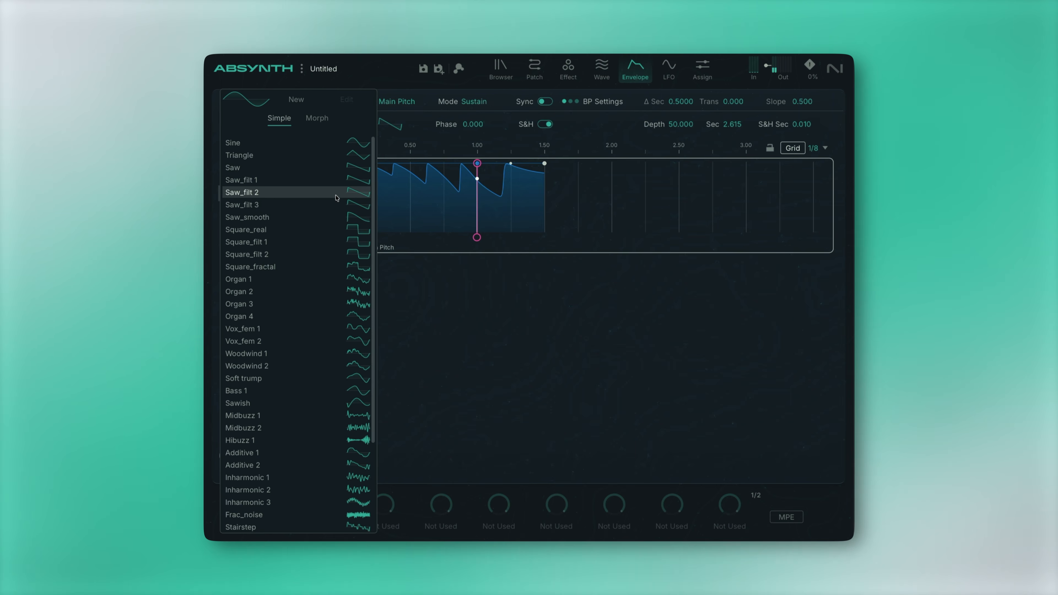
click(307, 305)
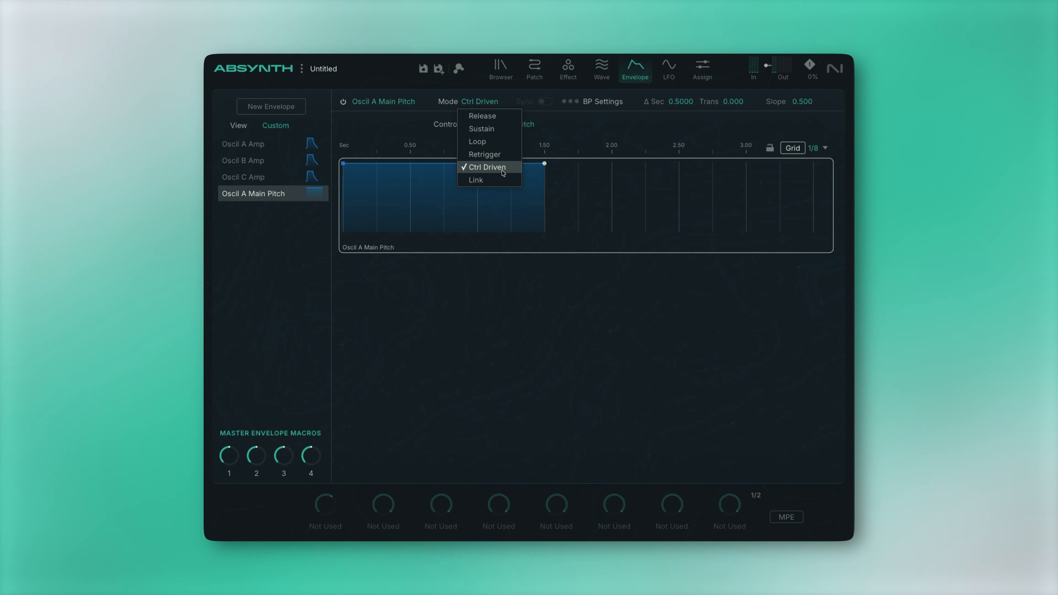
Step: Set the Oscil A Main Pitch envelope's mode to Ctrl Driven with Env: Oscil Main Pitch as its control
click(500, 167)
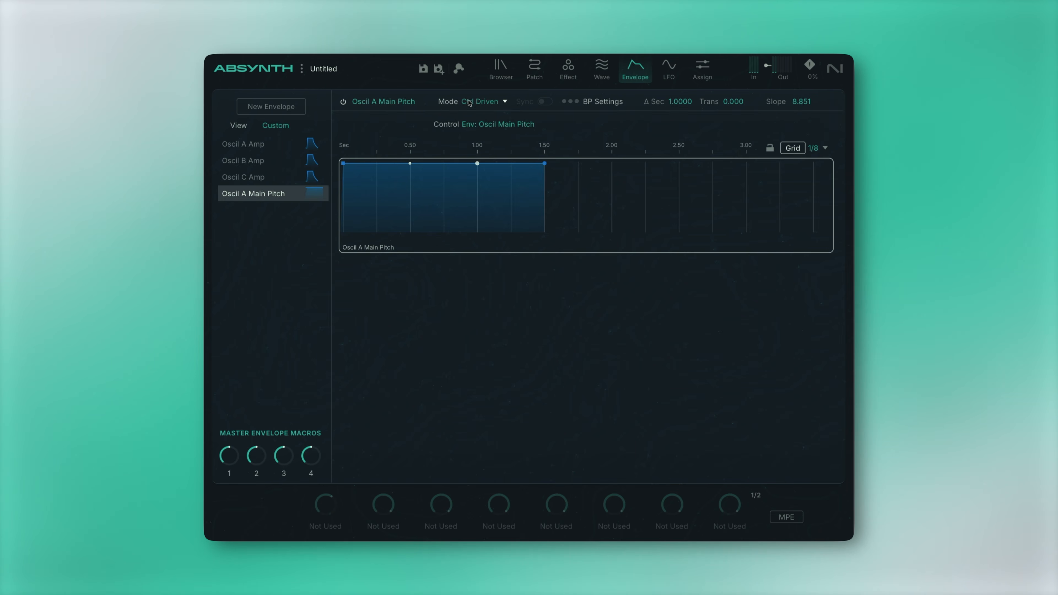
click(508, 128)
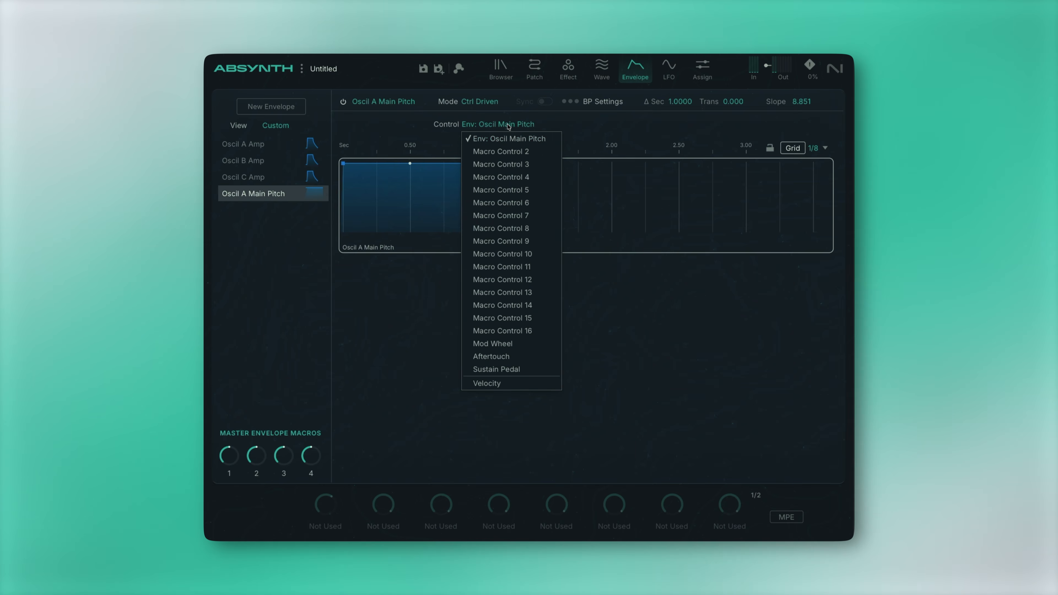
click(509, 142)
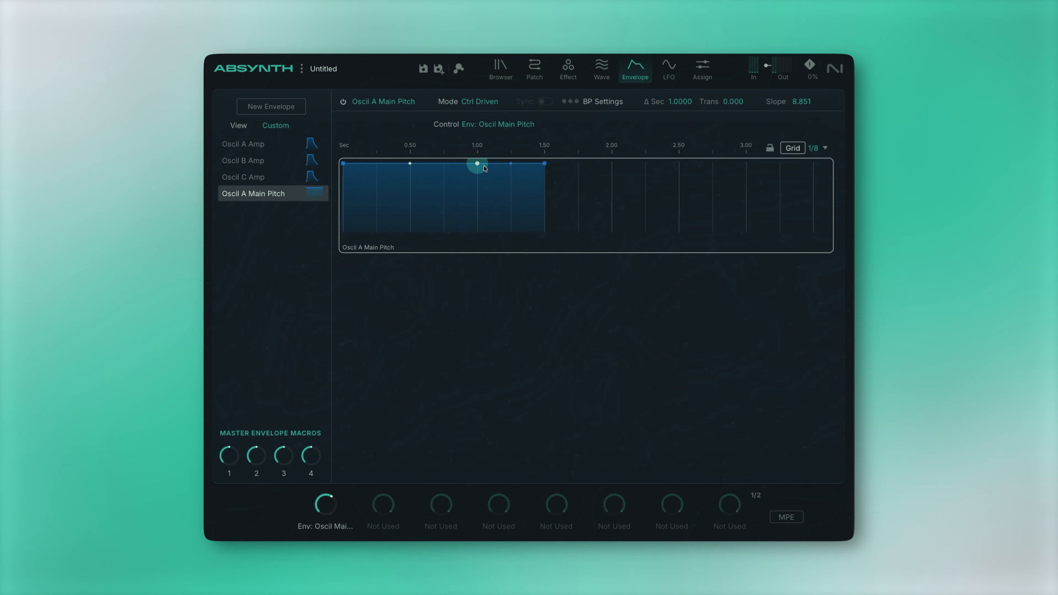
Step: Pull the 1.00-second breakpoint down to form a dip at about 0.94 seconds and turn down the Env: Oscil Main Pitch macro
drag(477, 164, 470, 217)
drag(534, 163, 544, 163)
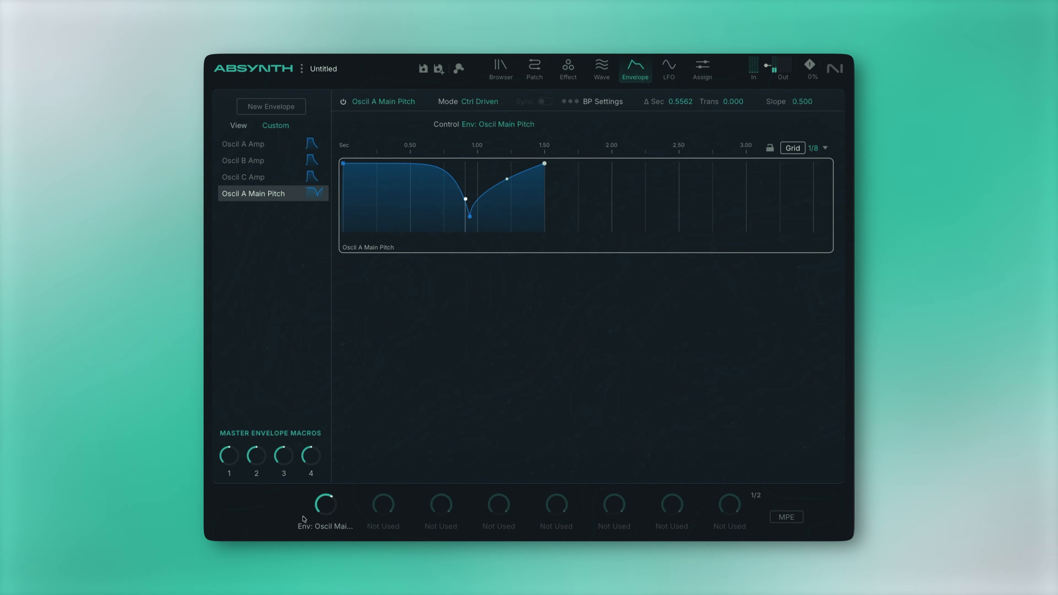
mouse_move(325, 506)
mouse_down()
mouse_move(328, 547)
mouse_move(337, 467)
mouse_move(333, 567)
mouse_move(338, 414)
mouse_move(332, 553)
mouse_up()
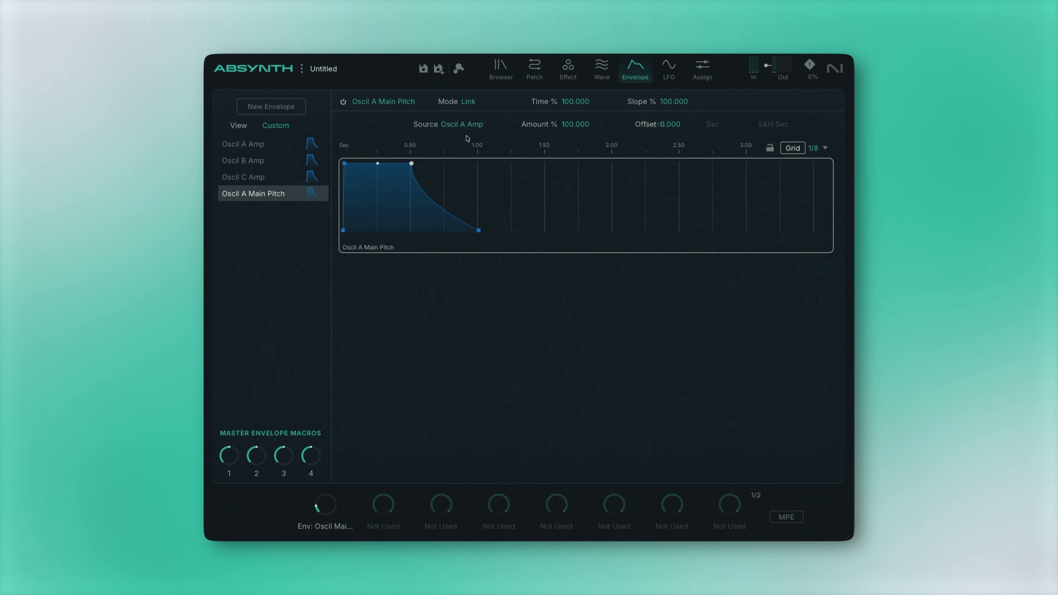
Step: Choose Oscil A Amp as the source of the linked Oscil A Main Pitch envelope
click(468, 125)
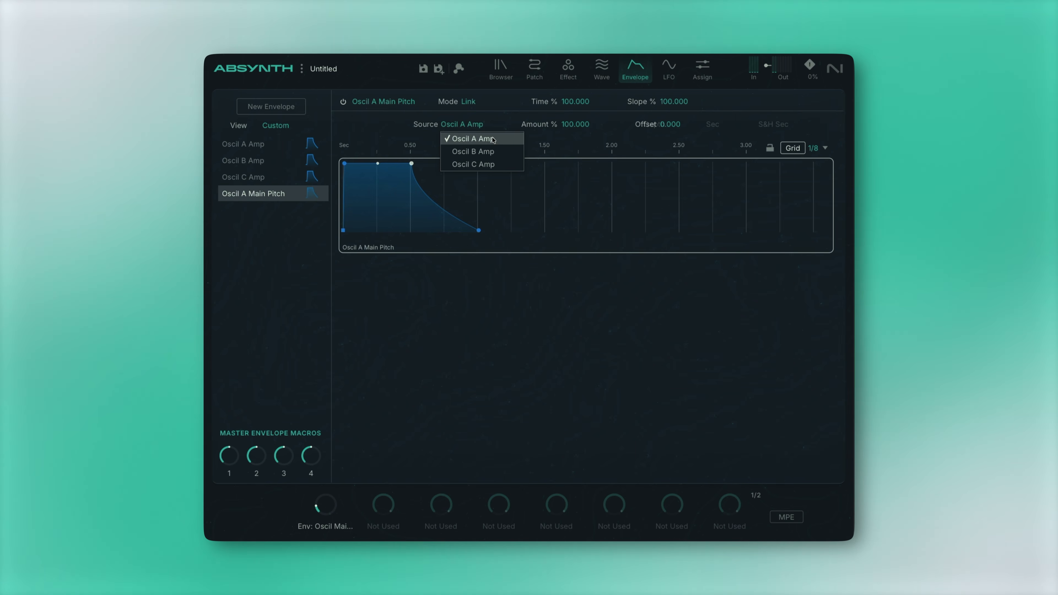
click(489, 141)
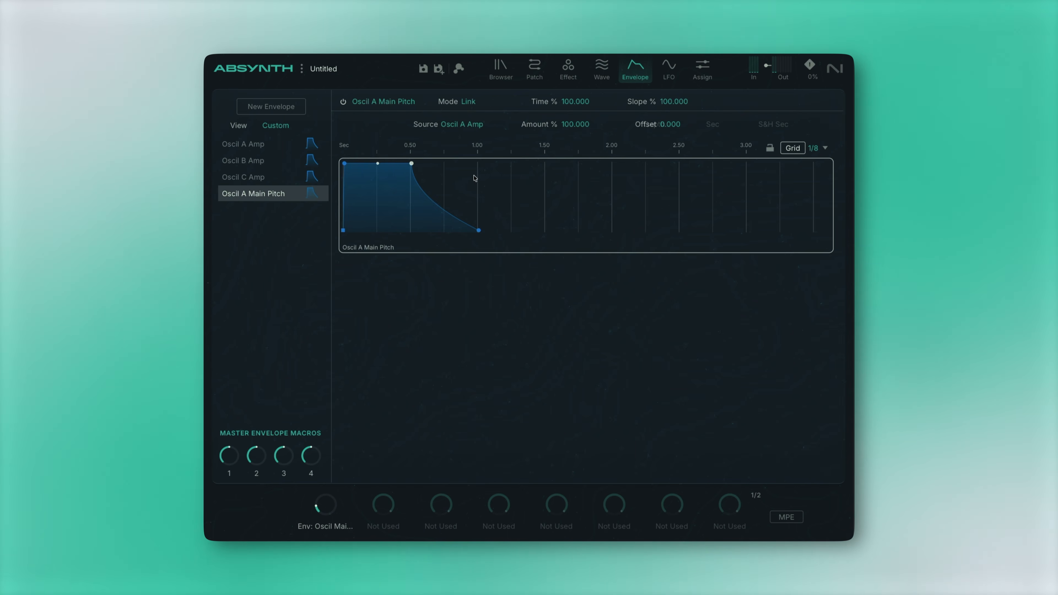
click(466, 124)
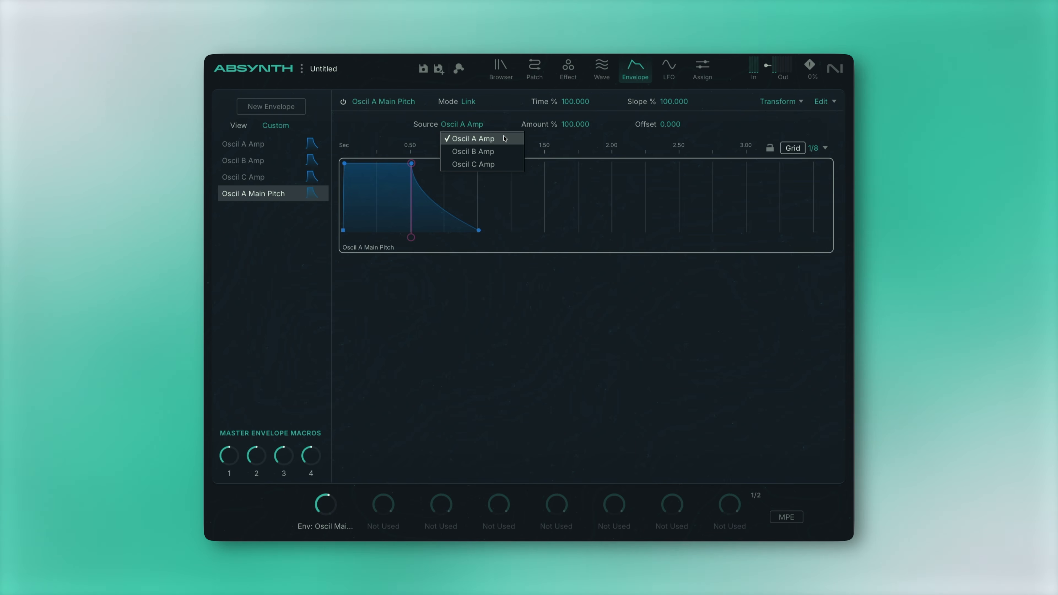
Step: Compare the source Oscil A Amp envelope with the linked Oscil A Main Pitch envelope
click(267, 148)
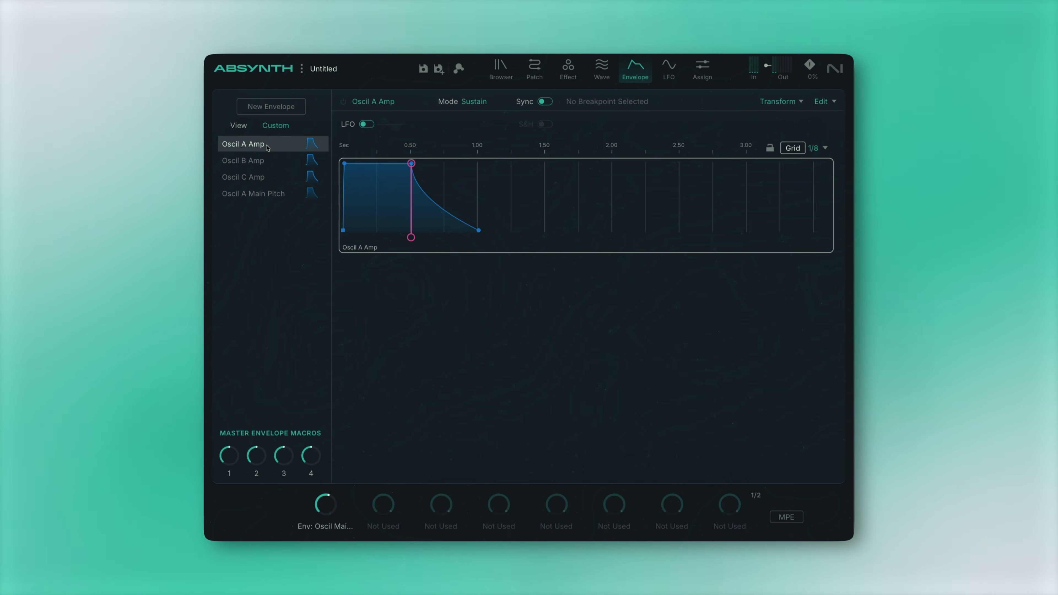
click(281, 195)
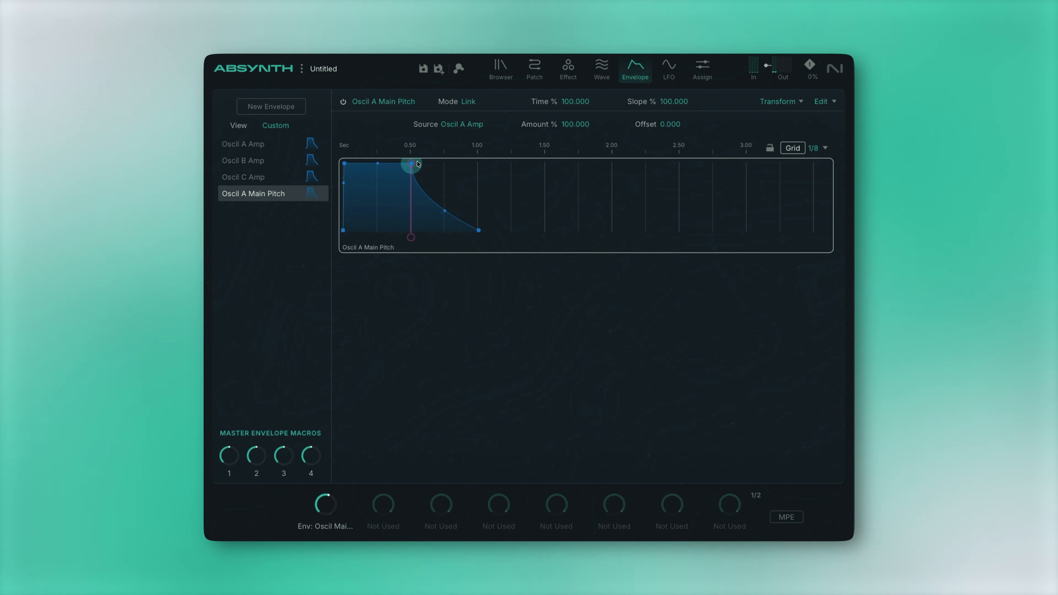
click(265, 144)
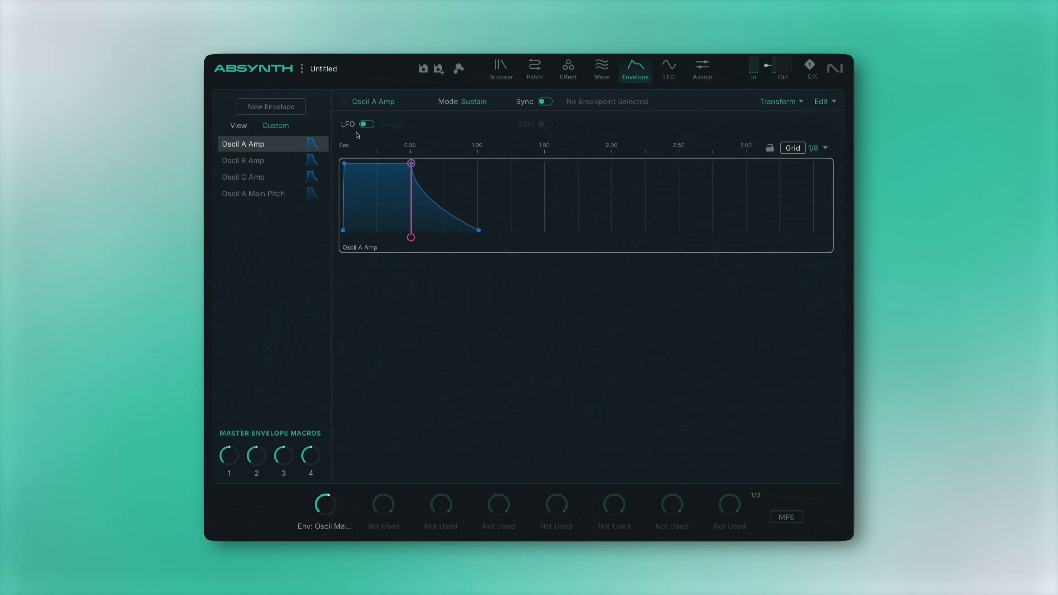
click(294, 191)
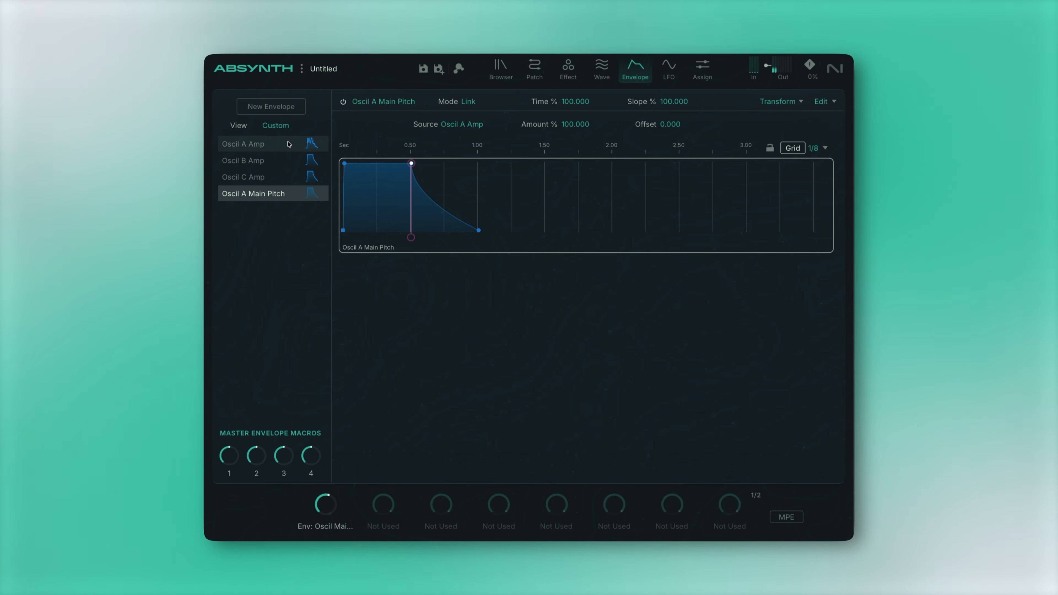
Step: Set the linked pitch envelope's amount to about 110.8%, time to about 152.6% and slope to about 114.6%, and adjust its offset
drag(566, 125, 567, 194)
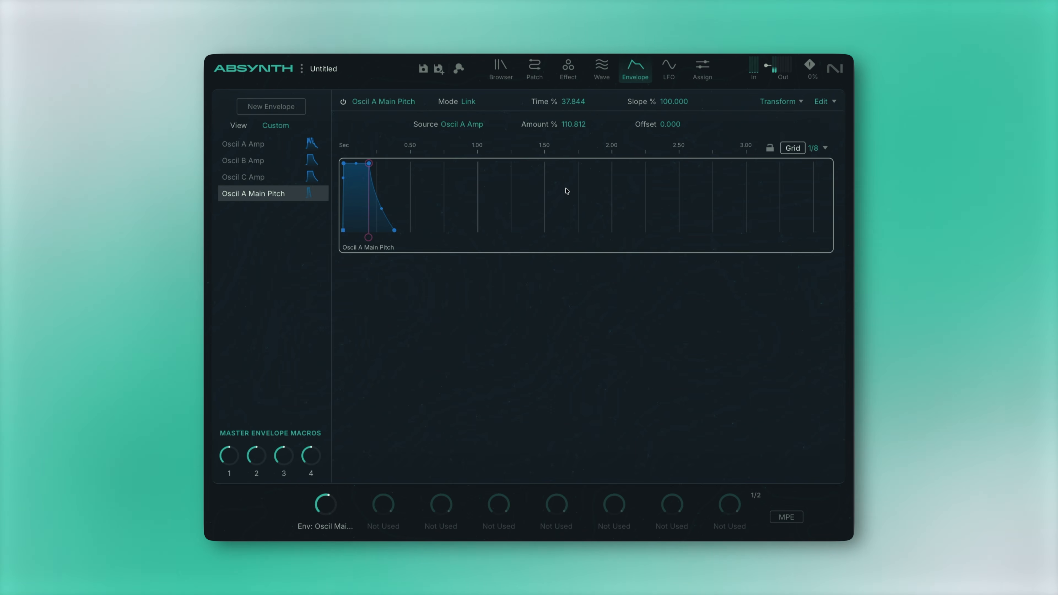
drag(566, 127, 664, 89)
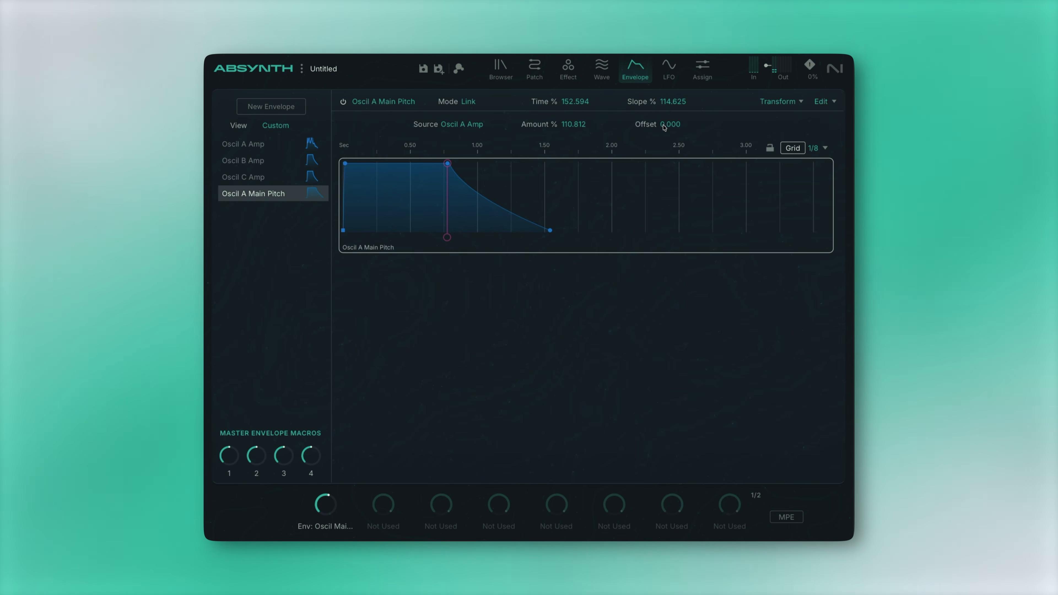
drag(663, 125, 657, 159)
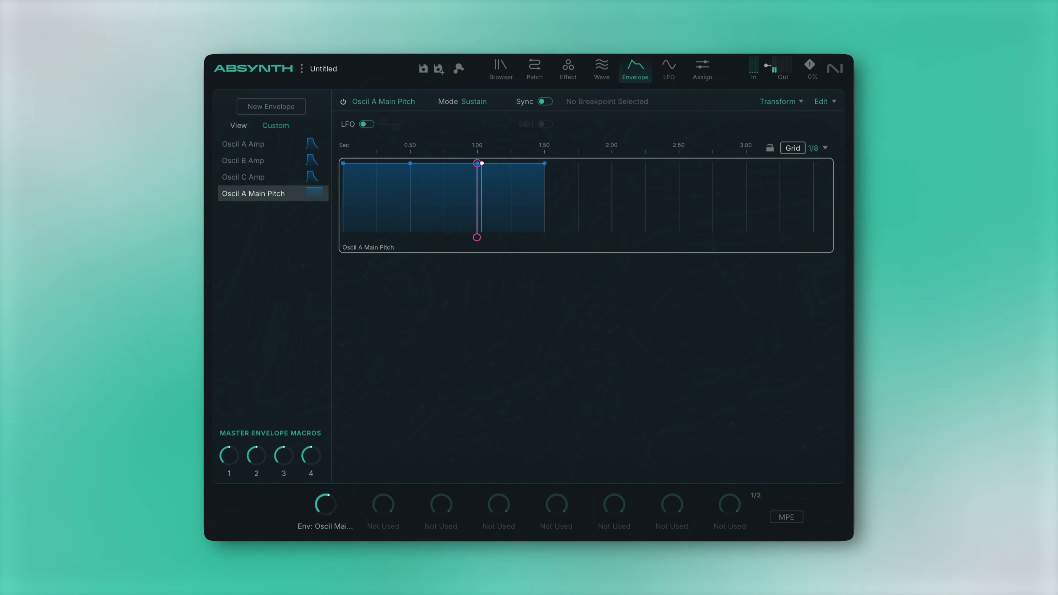
Step: Try the Scale transform on the Oscil A Main Pitch envelope with time scale about 101.4, amp scale about 102.8 and slope scale about 101
click(784, 102)
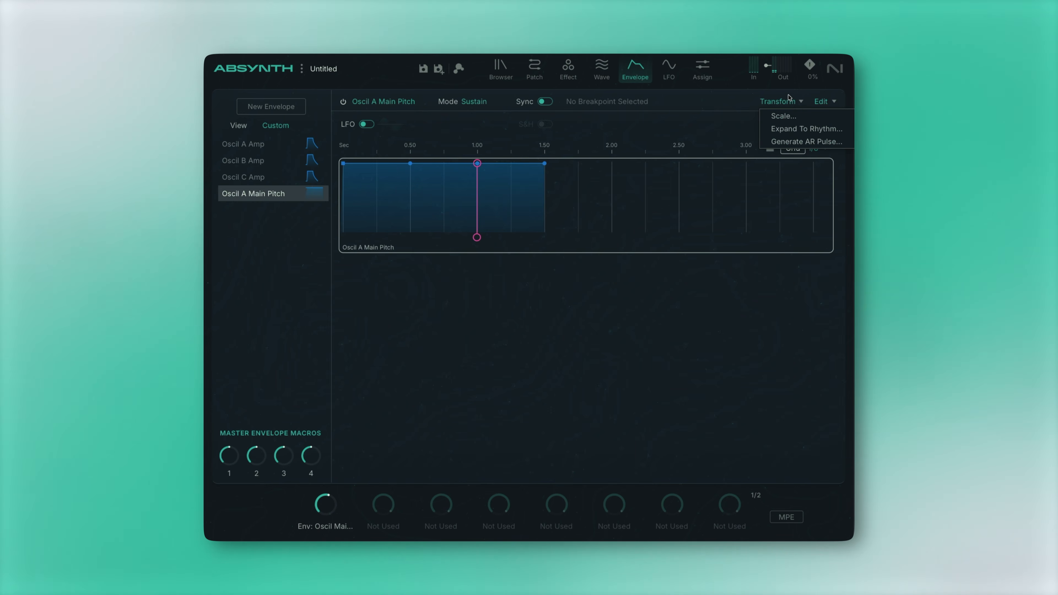
click(783, 116)
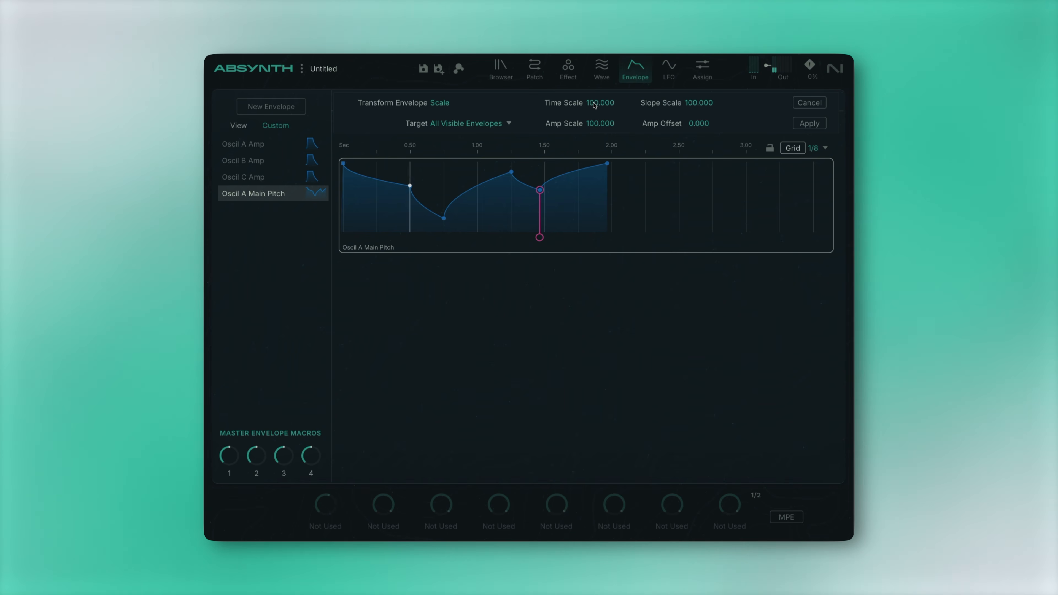
drag(594, 105, 638, 156)
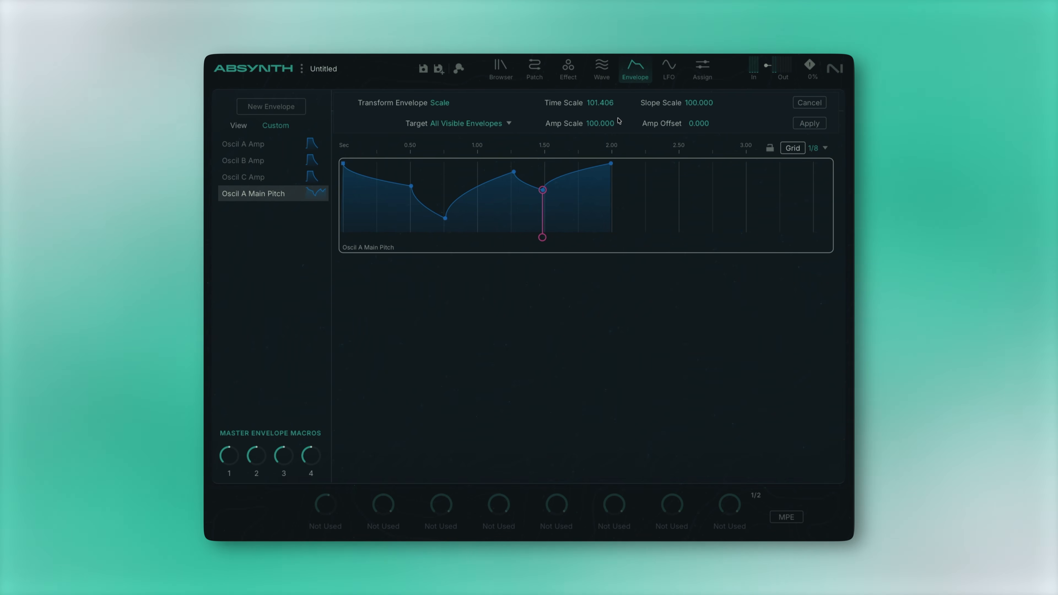
drag(593, 127, 577, 179)
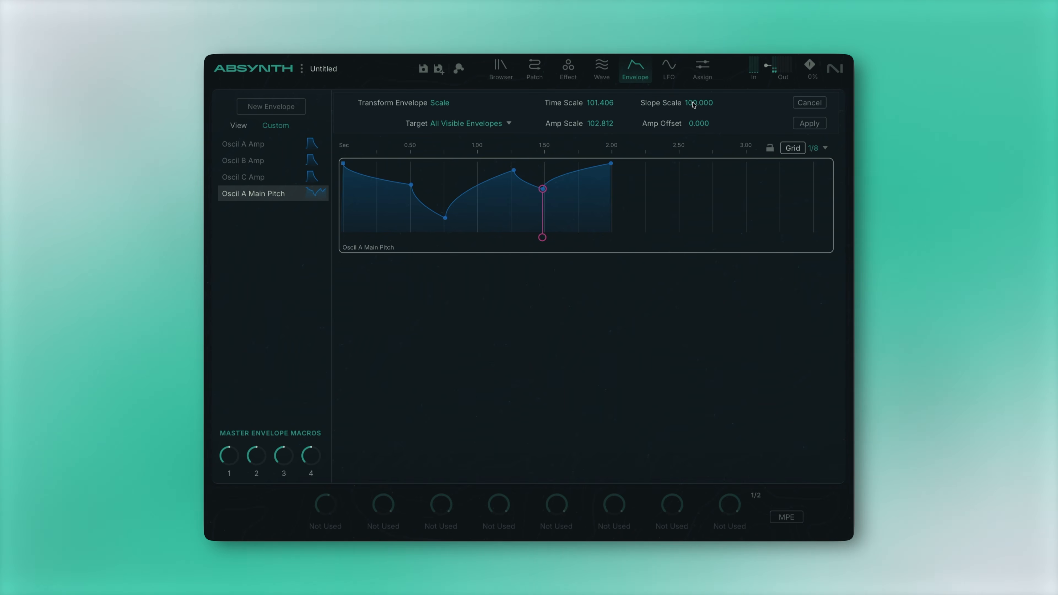
drag(693, 104, 683, 297)
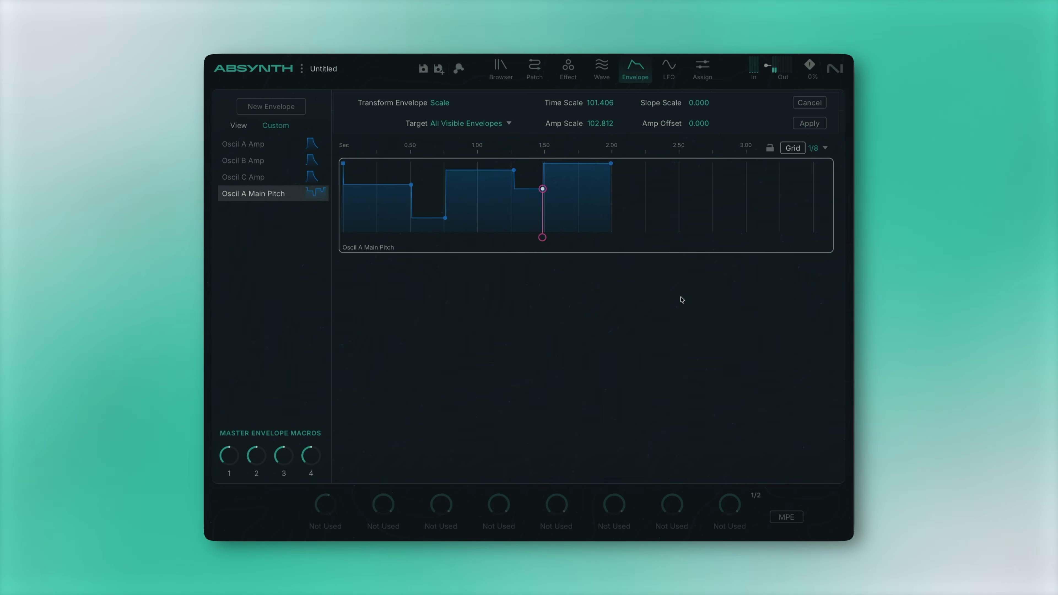
drag(682, 299, 686, 226)
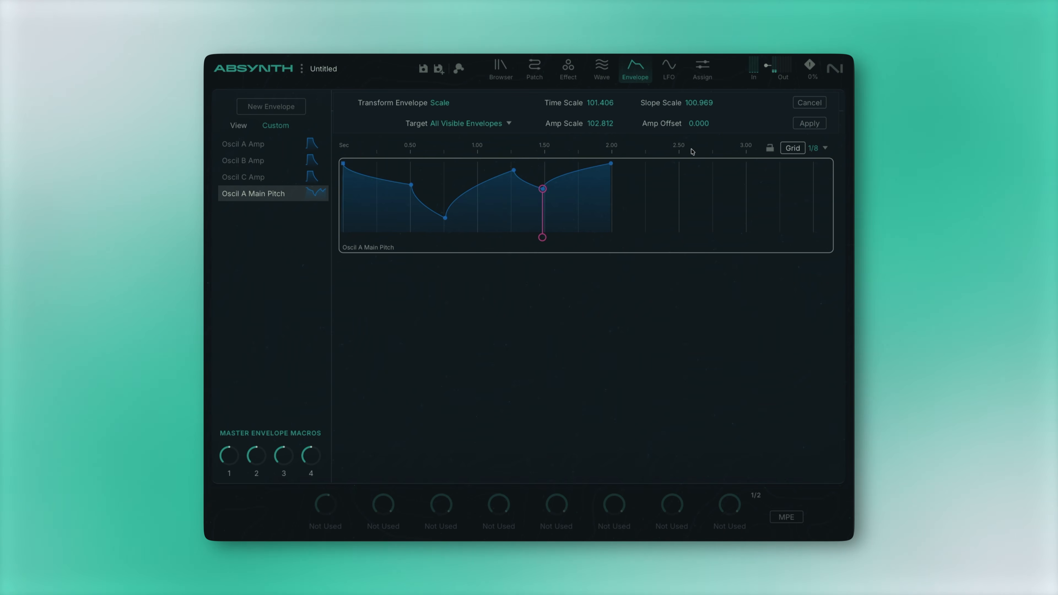
Step: Try an amp scale of about 119.4 and an amp offset of about -1.7, check the target choices and leave the Scale transform
drag(692, 124, 691, 170)
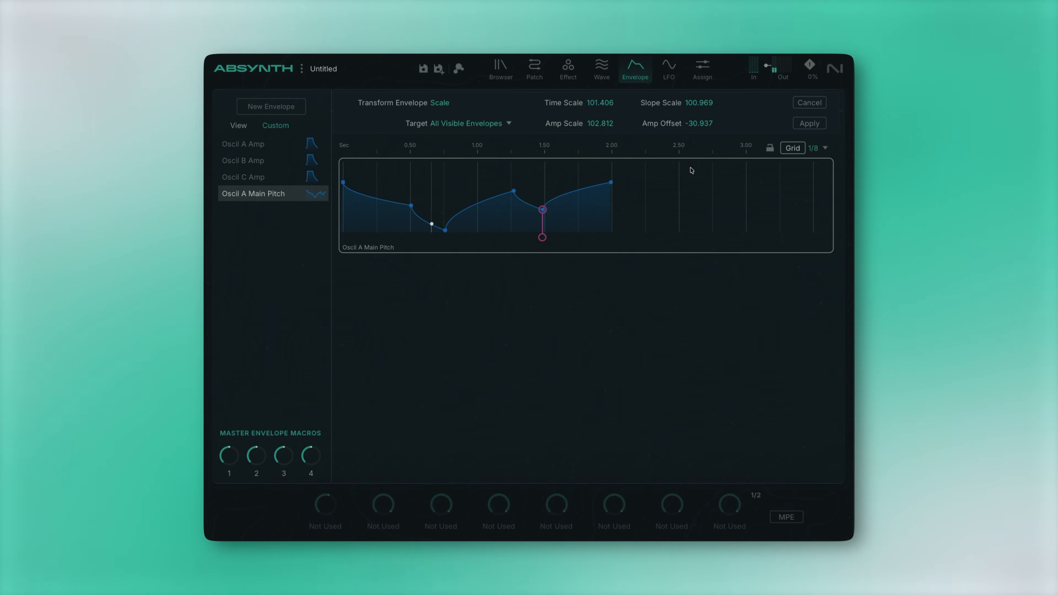
mouse_move(600, 124)
mouse_down()
mouse_move(600, 104)
mouse_move(589, 243)
mouse_move(597, 119)
mouse_up()
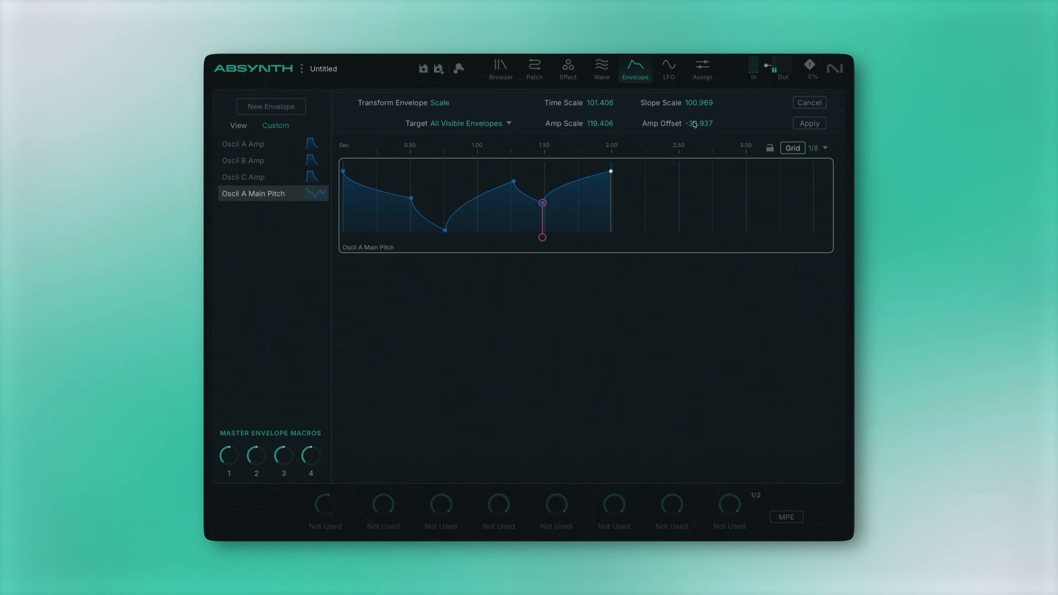
drag(695, 124, 692, 81)
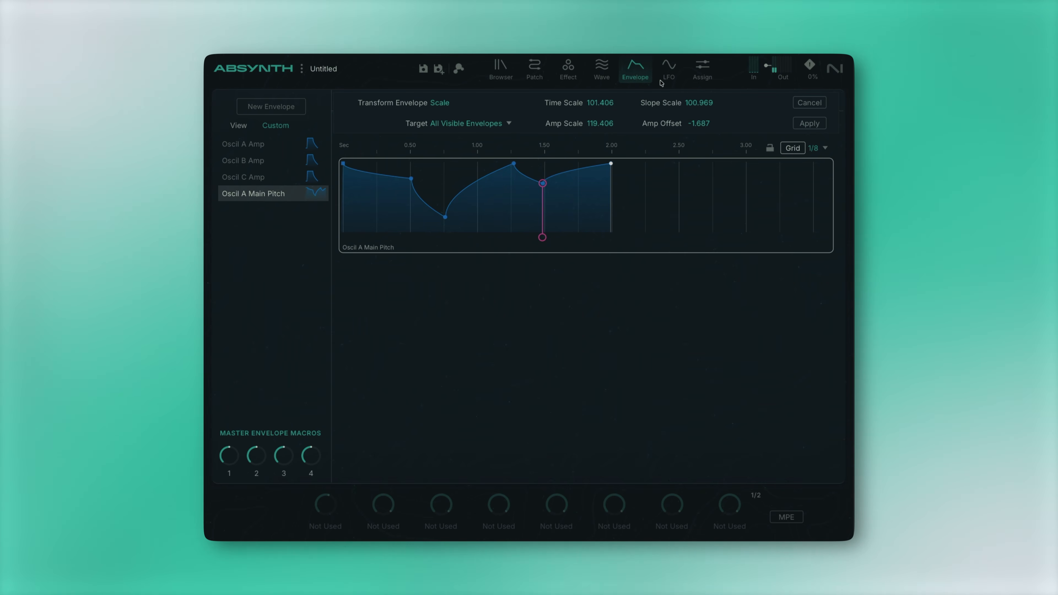
click(495, 126)
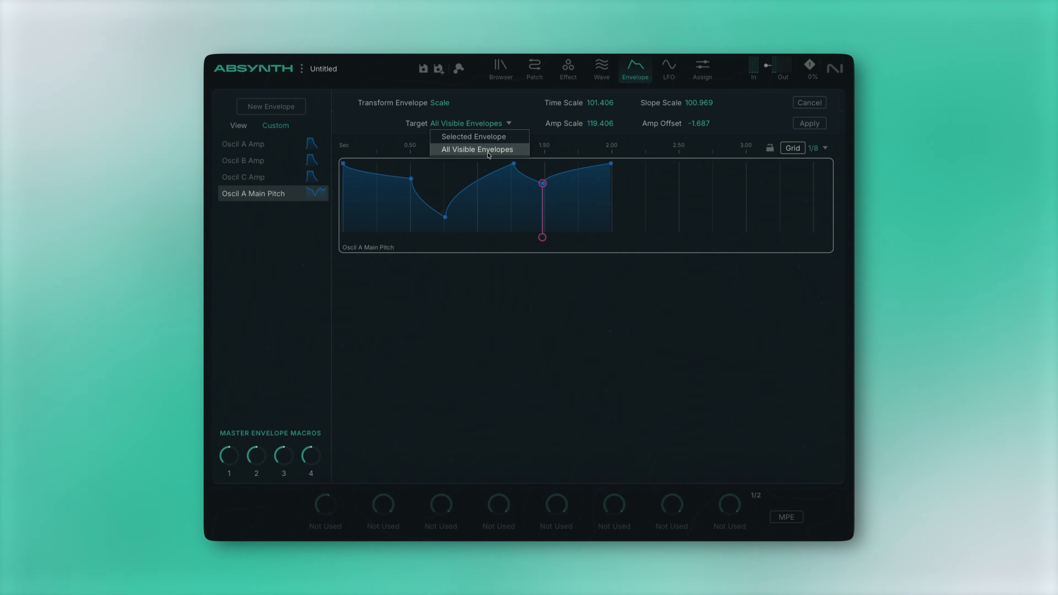
click(223, 190)
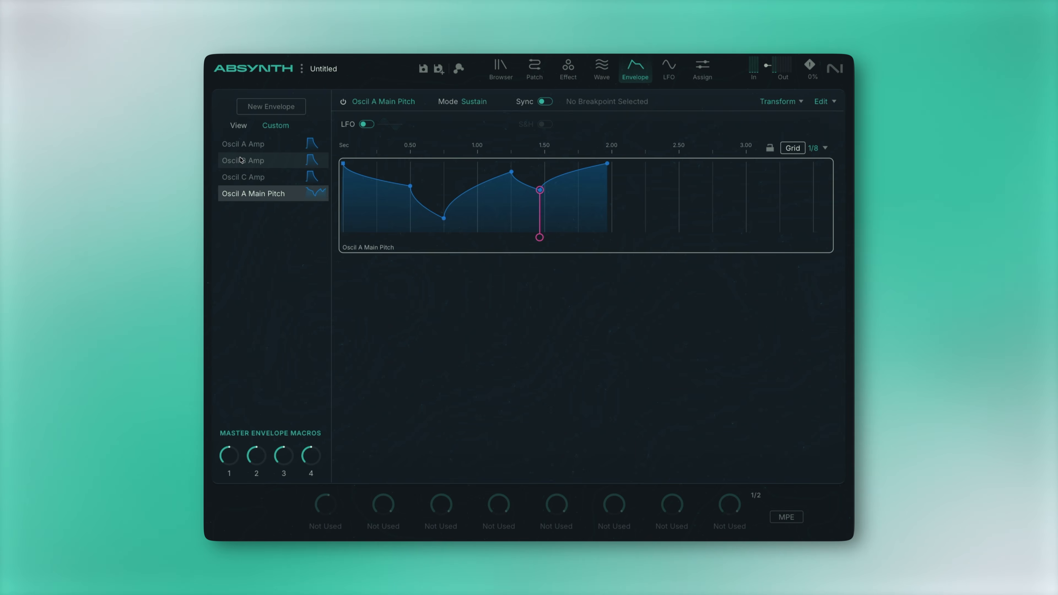
Step: Show the Oscil B Amp, Oscil C Amp and Oscil A Main Pitch envelopes together and try scaling and offsetting their amplitudes
shift+click(240, 160)
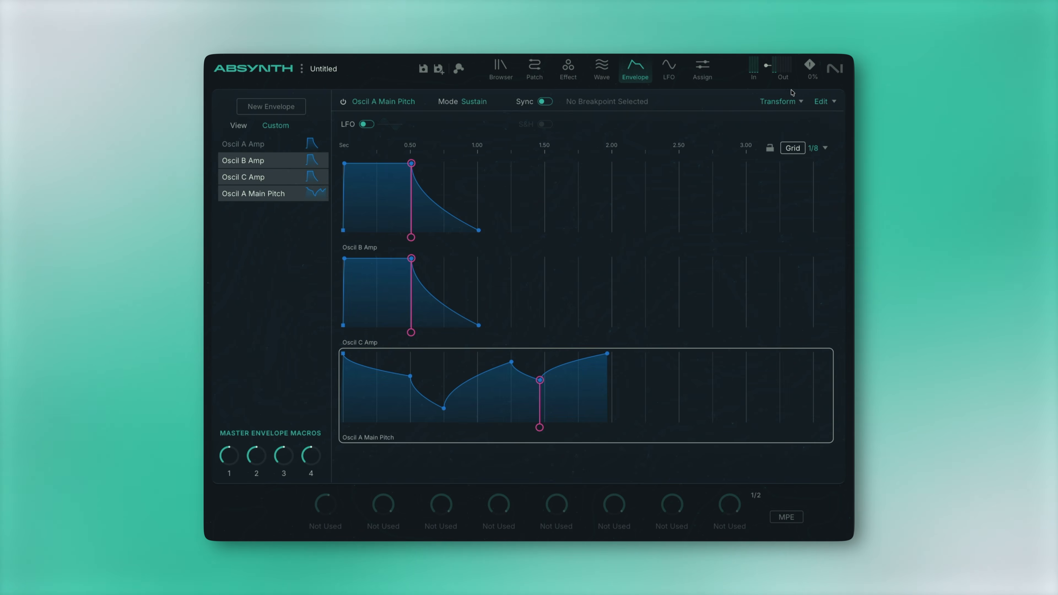
click(791, 102)
click(792, 114)
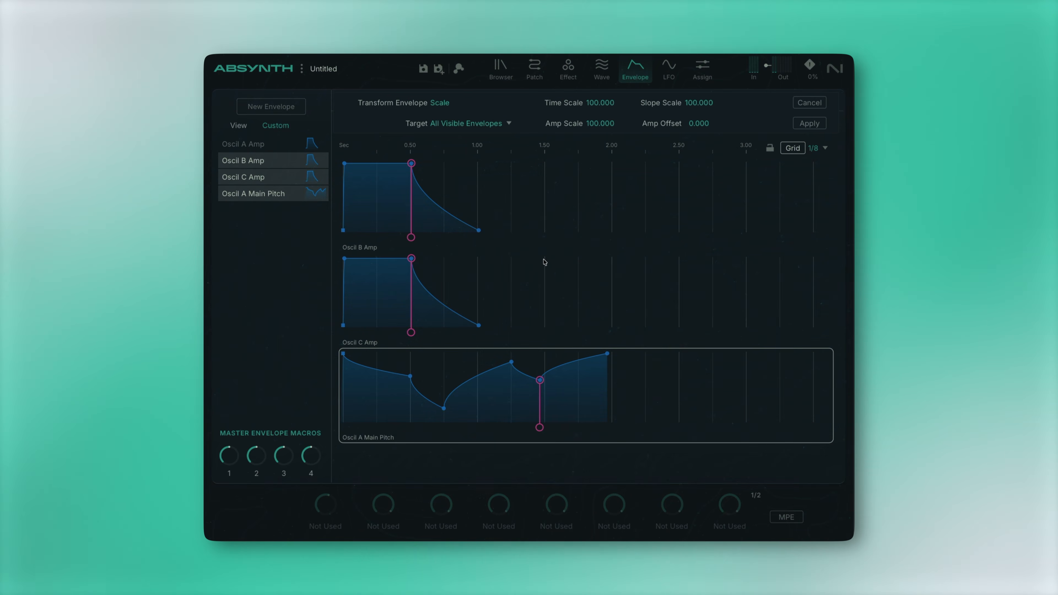
drag(590, 125, 594, 159)
mouse_move(696, 125)
mouse_down()
mouse_move(692, 146)
mouse_move(694, 133)
mouse_up()
click(810, 102)
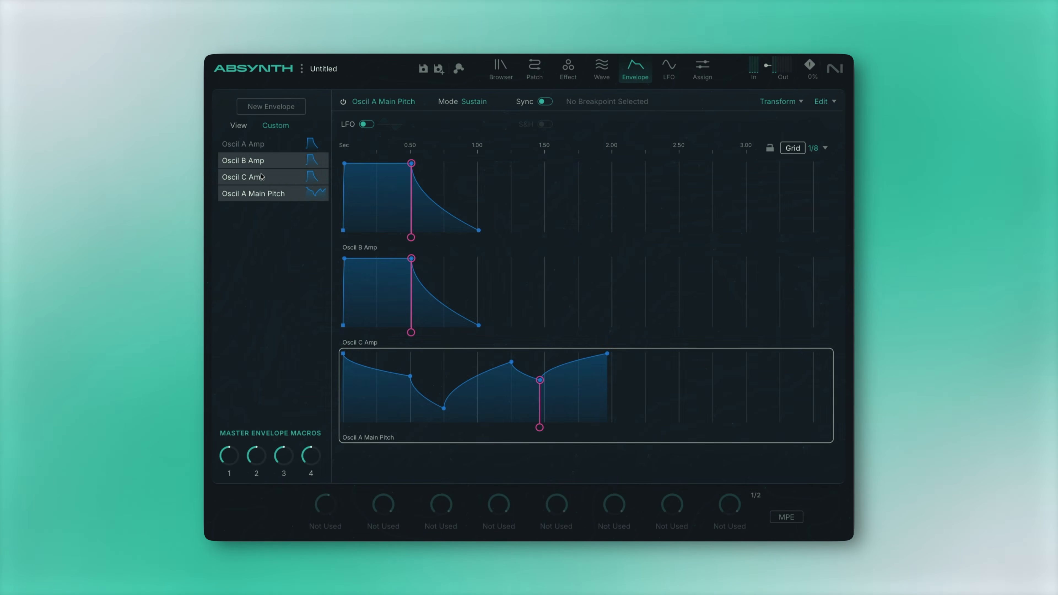
Step: Show only the Oscil A Main Pitch envelope and try Expand To Rhythm on it, varying the number of beats and switching off beat 4
click(273, 193)
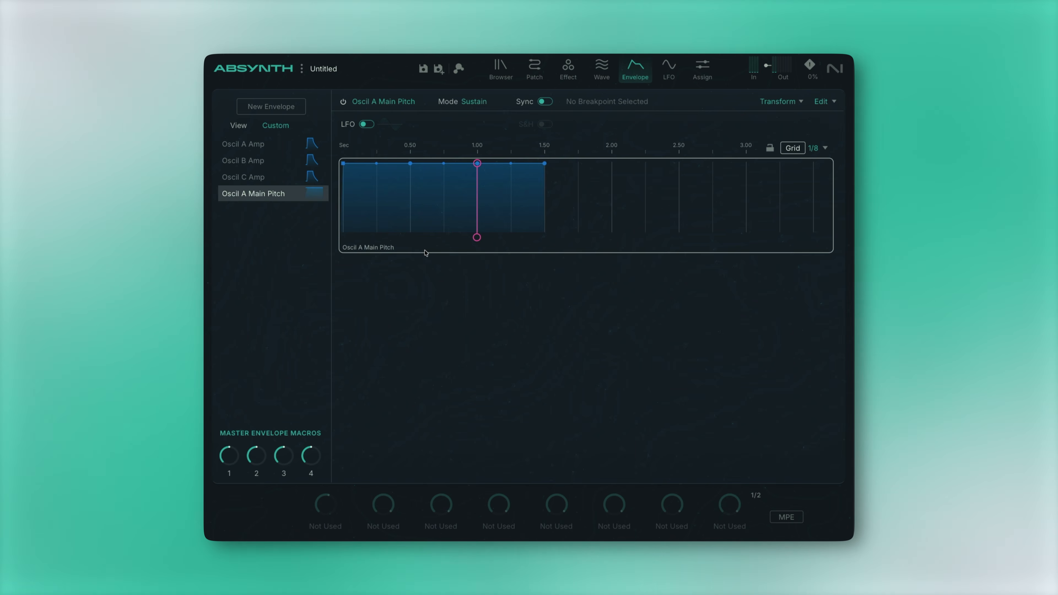
click(790, 102)
click(791, 128)
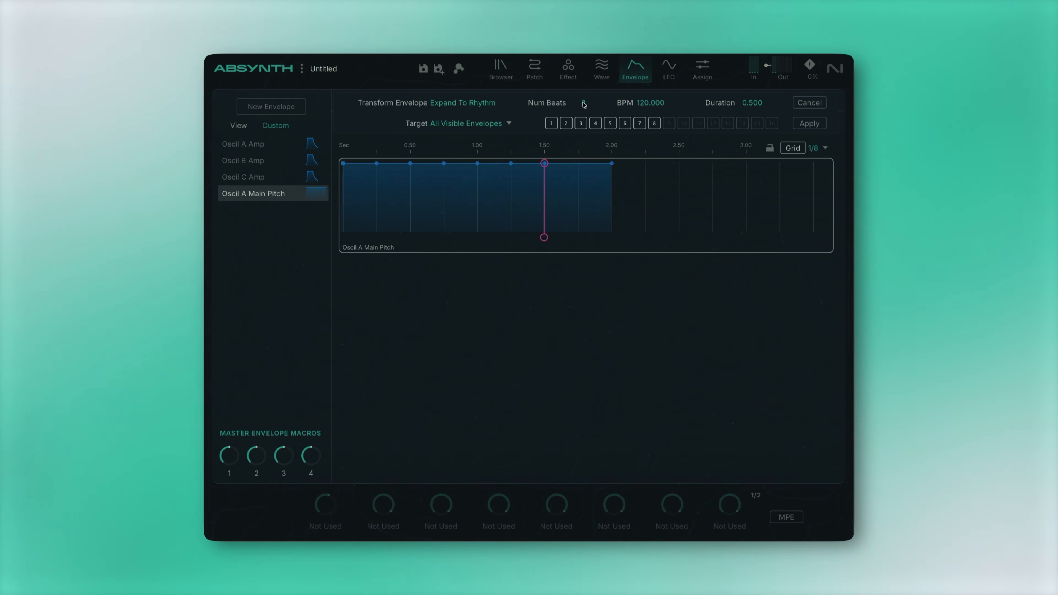
drag(583, 101, 594, 56)
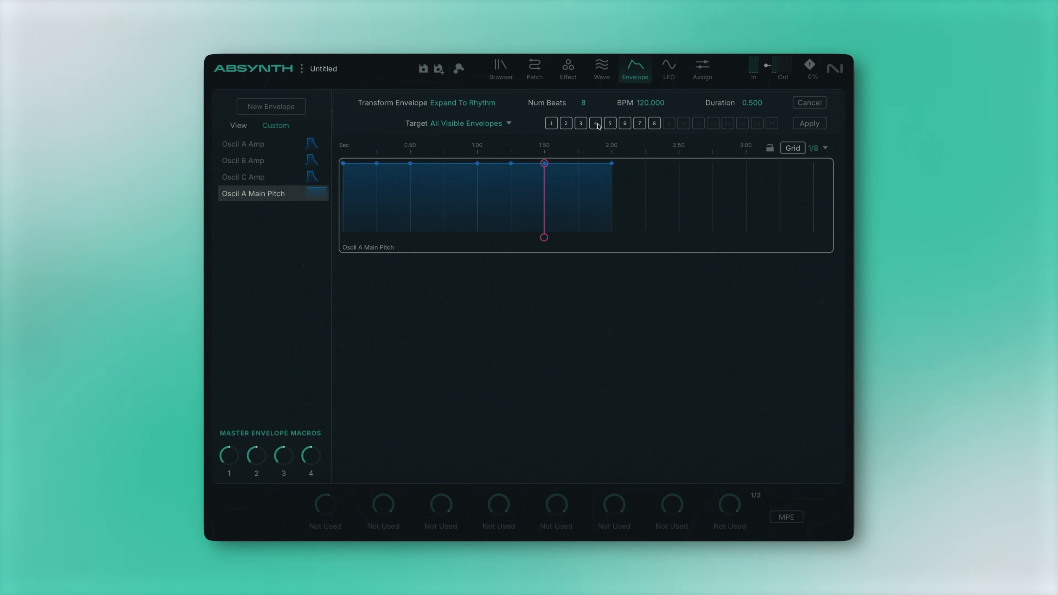
click(809, 123)
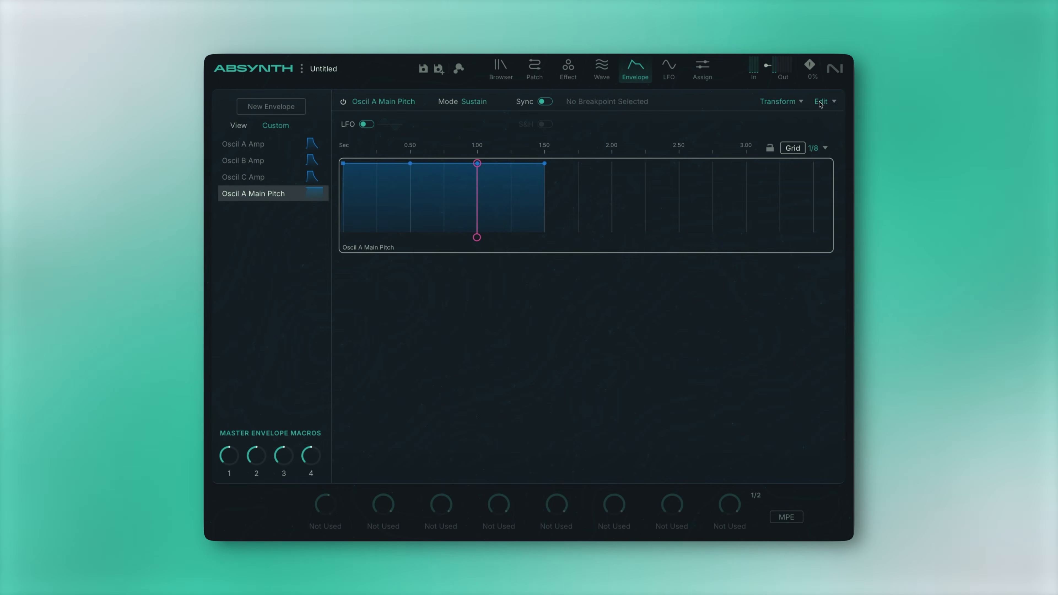
Step: Pull the 0.50-second breakpoint of the pitch envelope down and add breakpoints after the sustain point to form a second dip
drag(410, 163, 411, 205)
drag(444, 172, 447, 203)
double_click(496, 163)
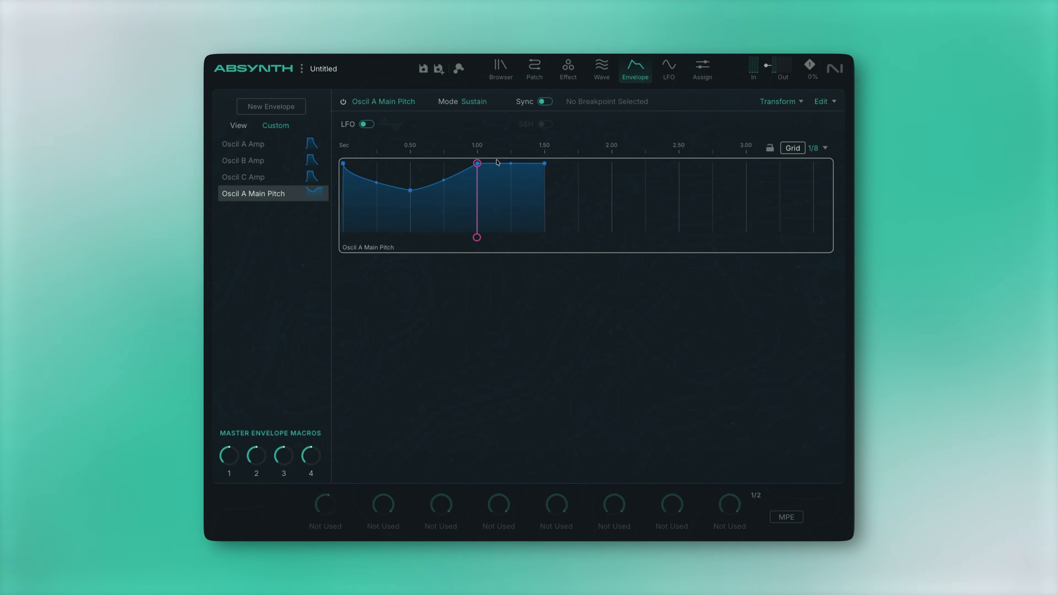
drag(497, 163, 511, 219)
double_click(548, 168)
drag(548, 167, 537, 164)
Step: Add lowered breakpoints at about 0.25 and 0.75 seconds, placing the 0.75-second one at a transposition of about -8.35
double_click(391, 185)
mouse_move(391, 185)
mouse_down()
mouse_move(369, 192)
mouse_move(377, 197)
mouse_up()
click(444, 174)
double_click(445, 174)
drag(444, 174, 445, 164)
drag(421, 179, 444, 189)
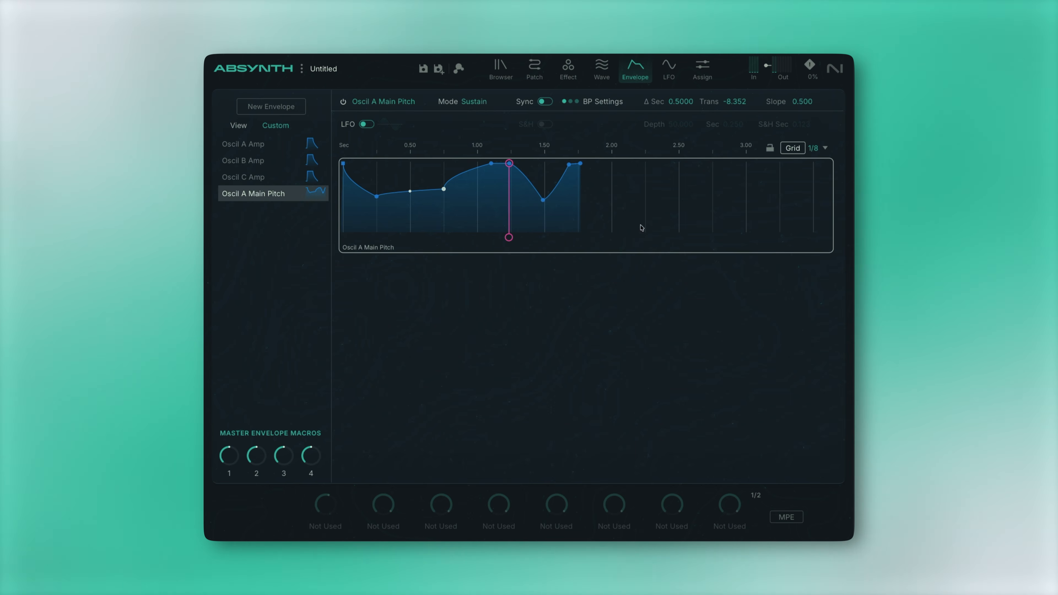
click(640, 225)
Step: Expand the Oscil A Main Pitch envelope to an eight-beat rhythm with beats 2, 5 and 7 switched off
click(793, 109)
click(791, 125)
click(565, 124)
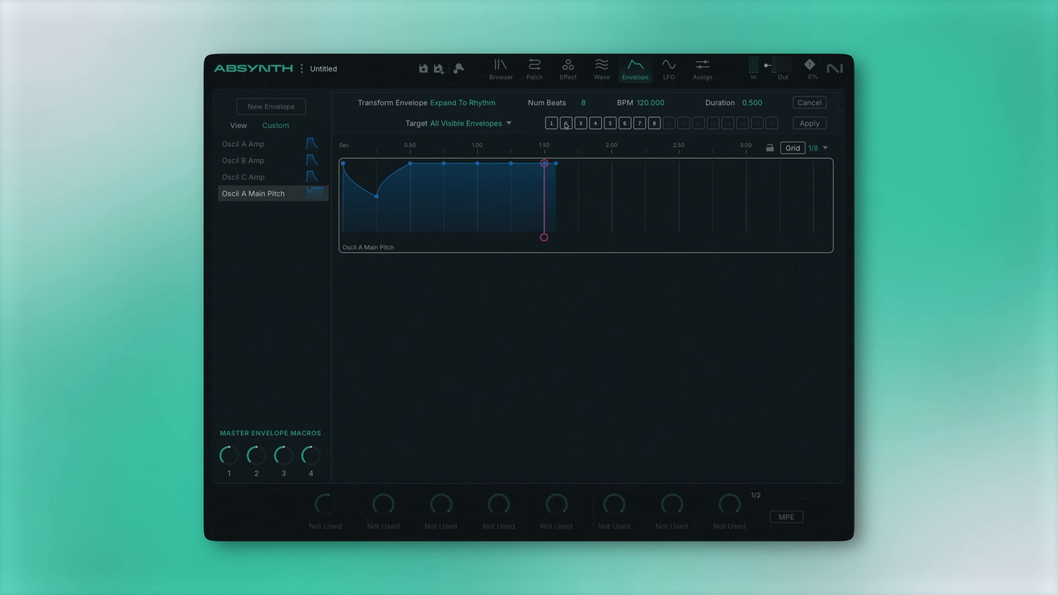
click(610, 124)
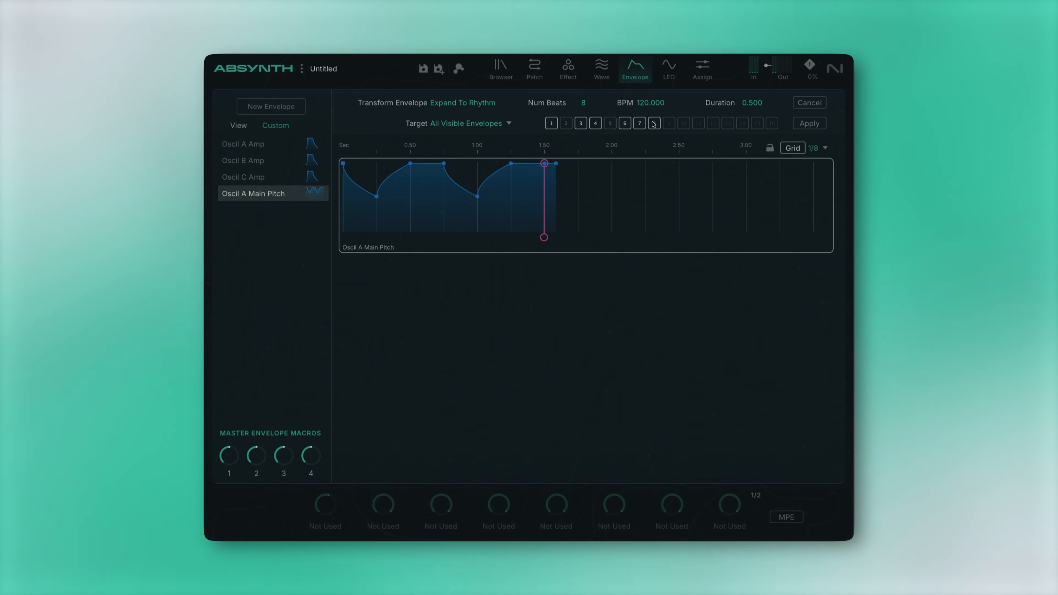
click(639, 125)
click(595, 124)
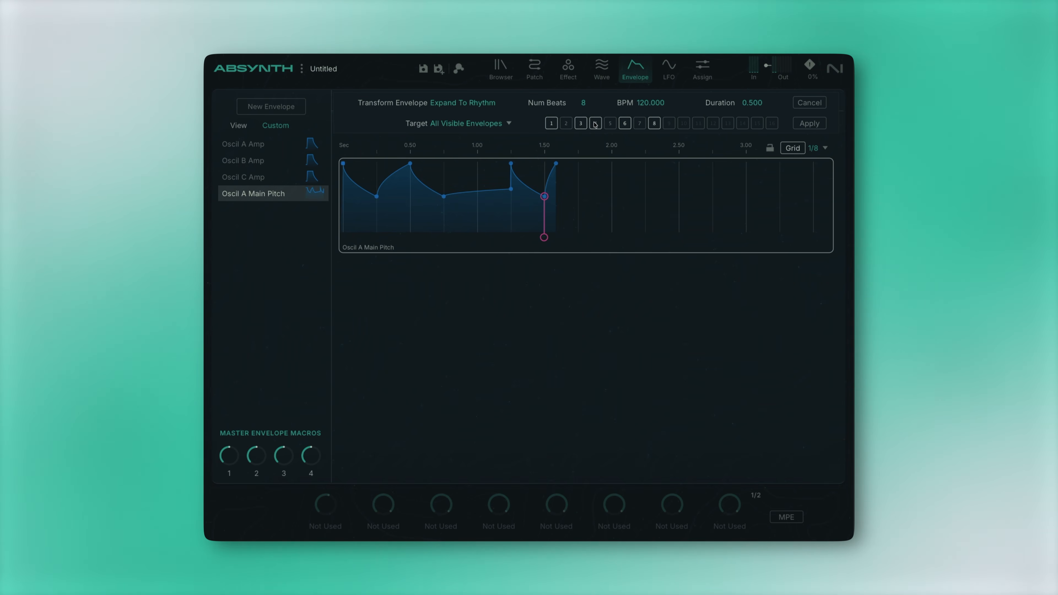
click(595, 124)
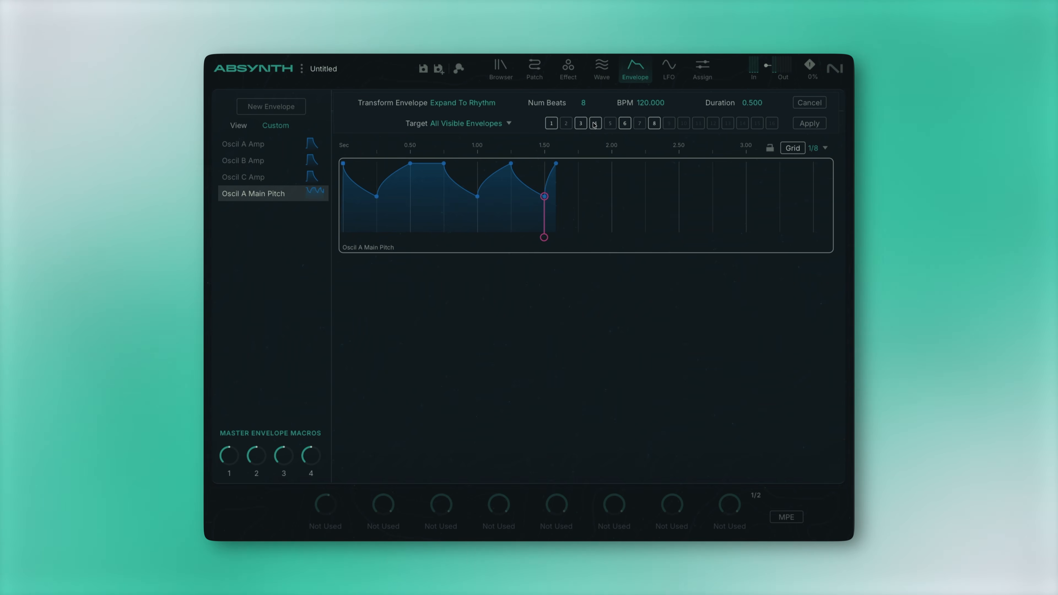
click(808, 123)
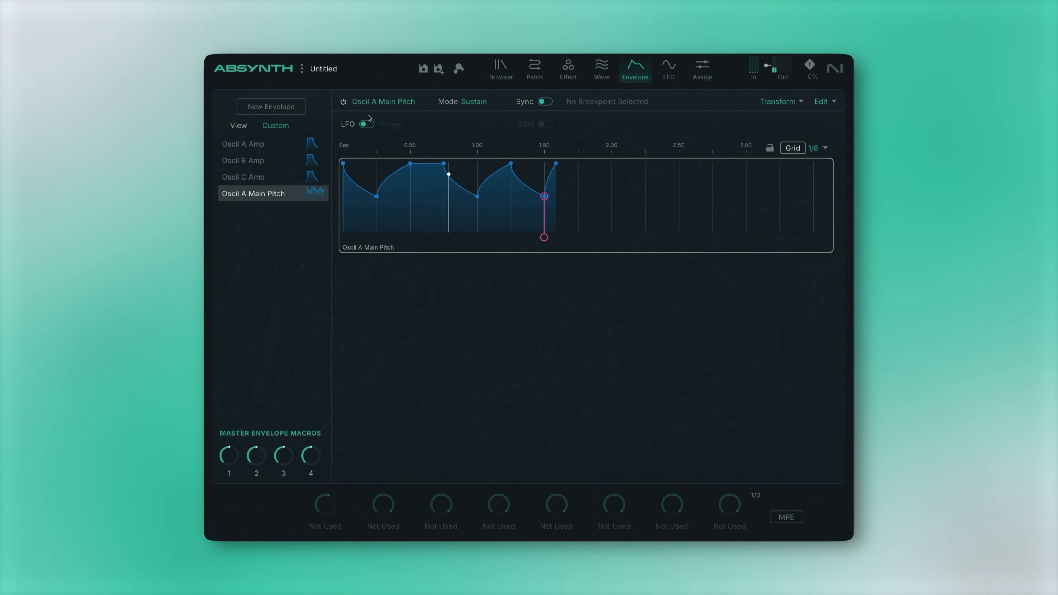
Step: Turn on the envelope's LFO and try sample and hold, with the 1.00-second breakpoint raised to a transposition of about -2.14
click(366, 124)
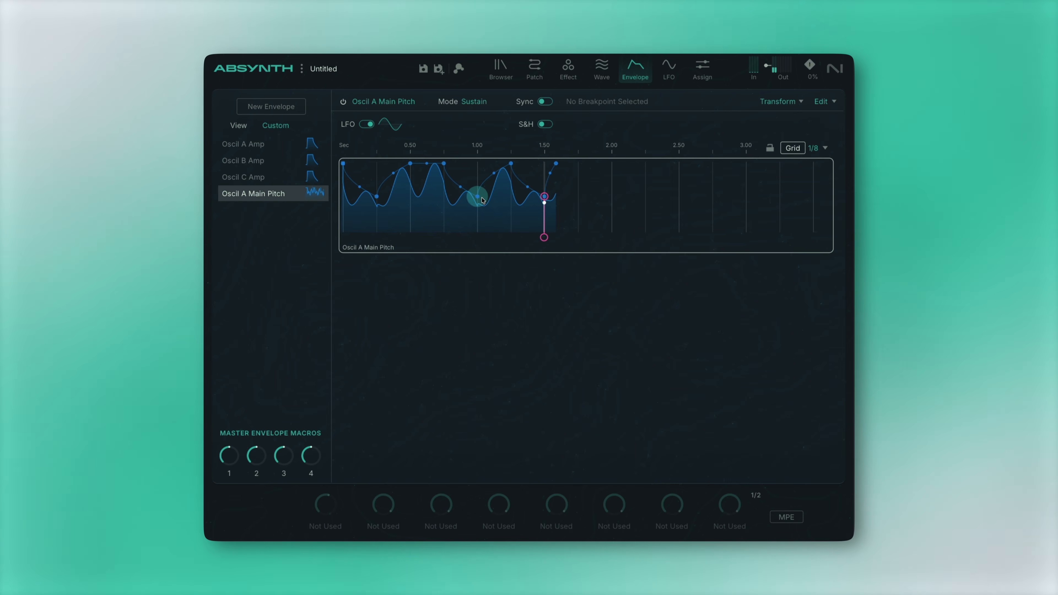
drag(477, 196, 477, 171)
click(545, 124)
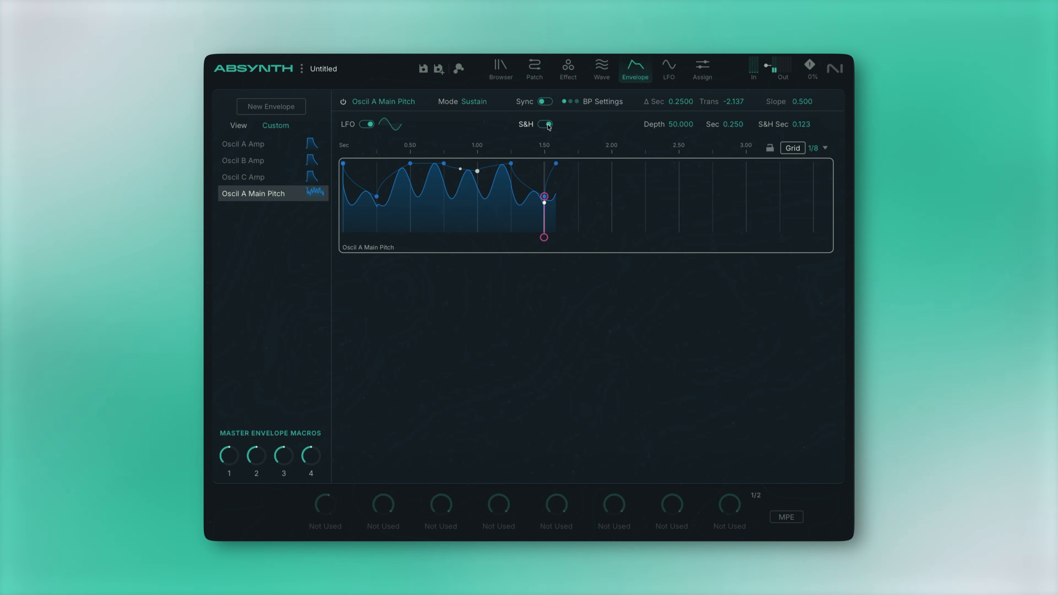
click(548, 126)
click(675, 200)
Step: Initialize the Oscil A Main Pitch envelope and generate an eight-beat AR pulse at 120 BPM with shape about 53.3 and slope about 1.07
click(828, 101)
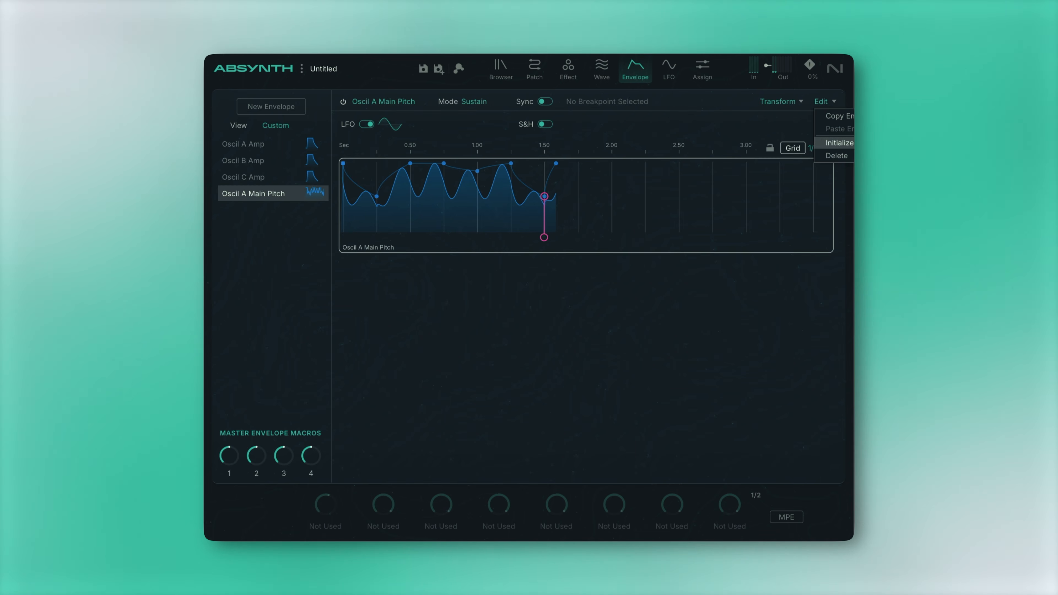
click(840, 142)
click(783, 103)
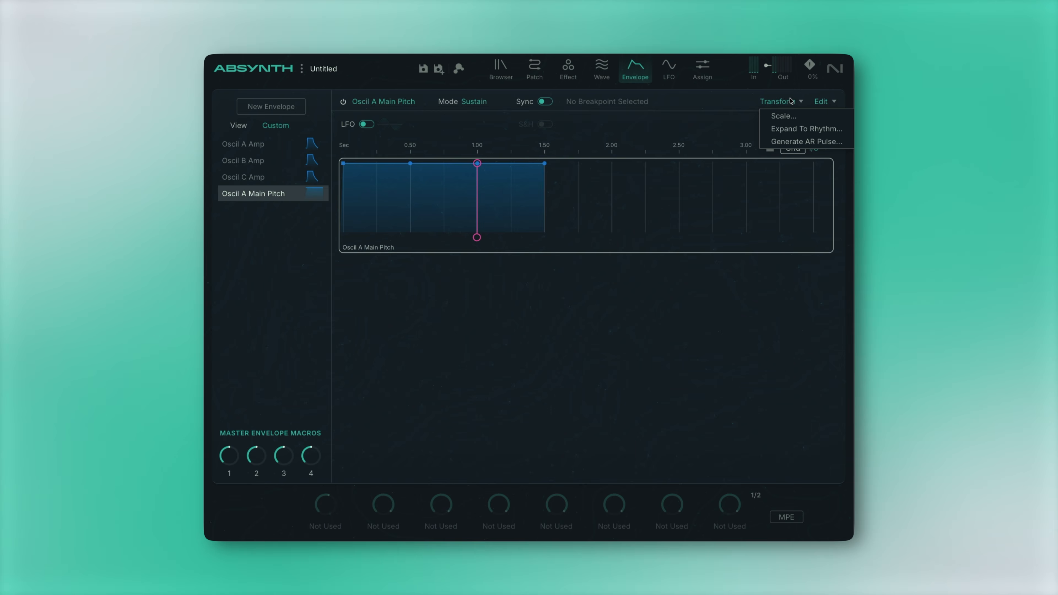
click(806, 142)
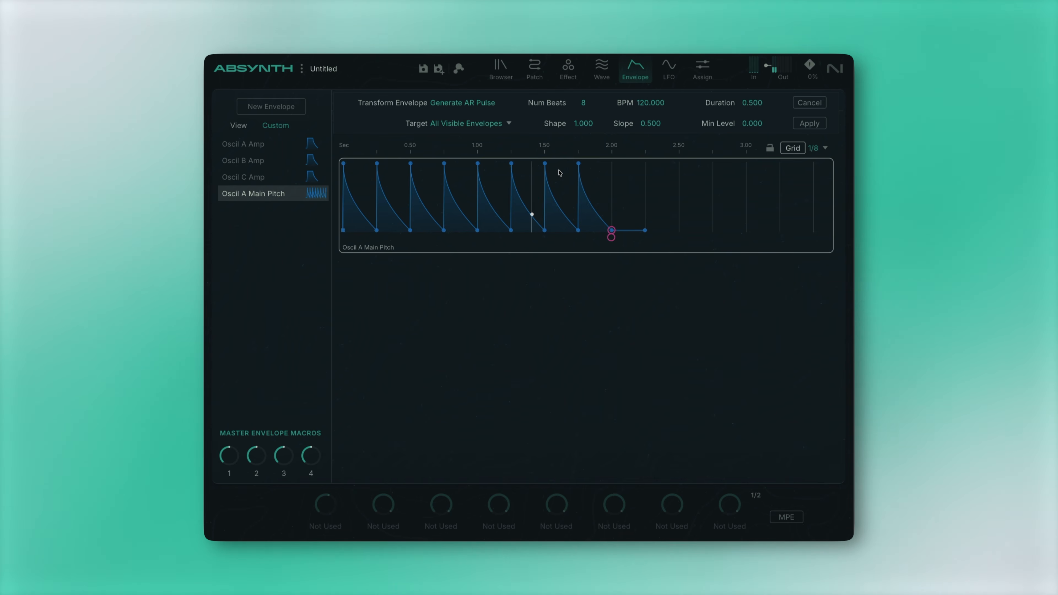
drag(579, 126, 579, 99)
drag(648, 89, 584, 102)
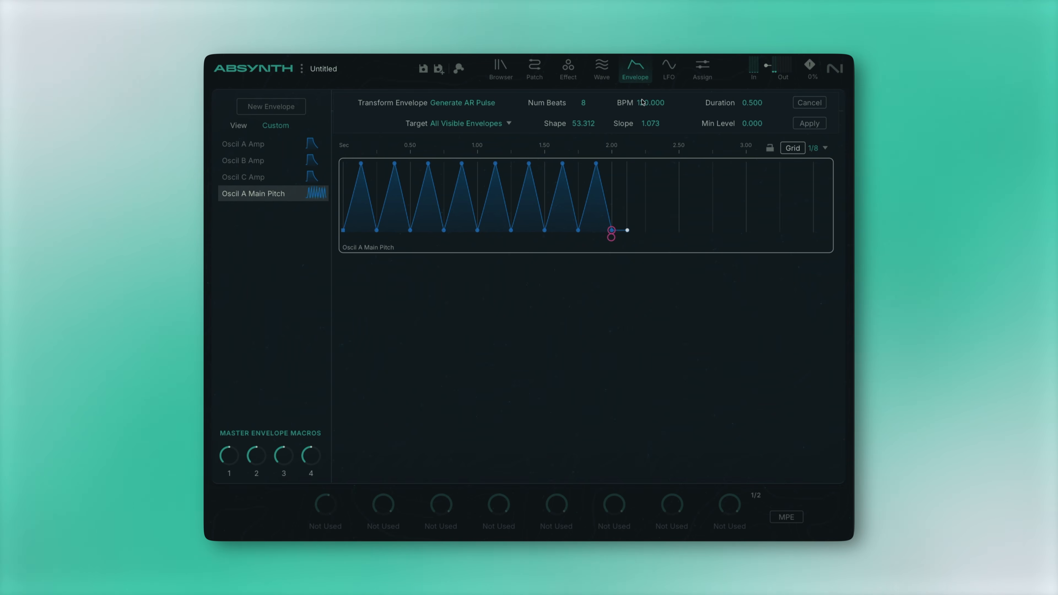
drag(750, 106, 733, 127)
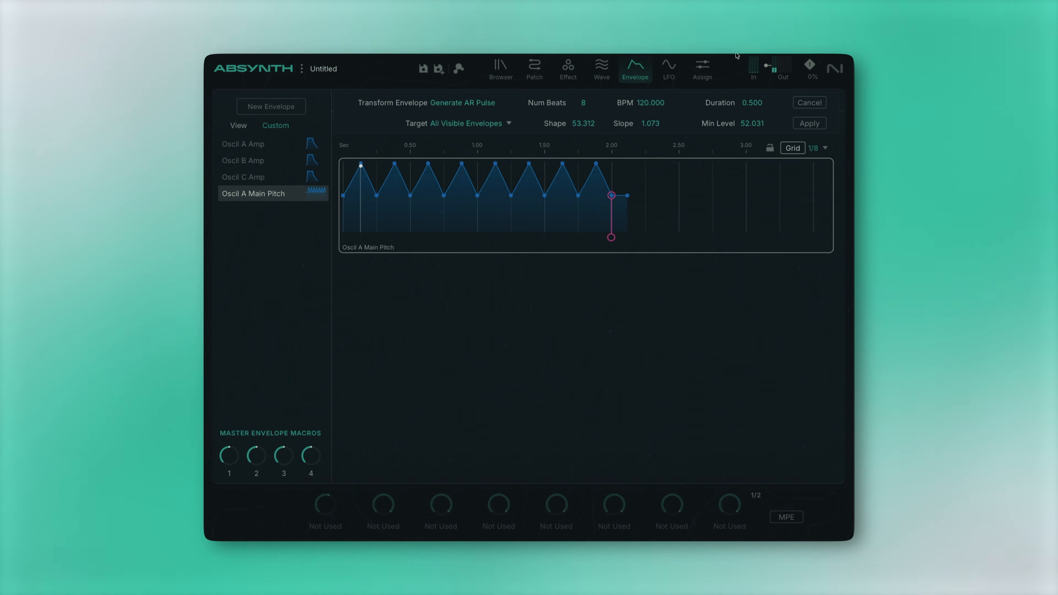
click(809, 124)
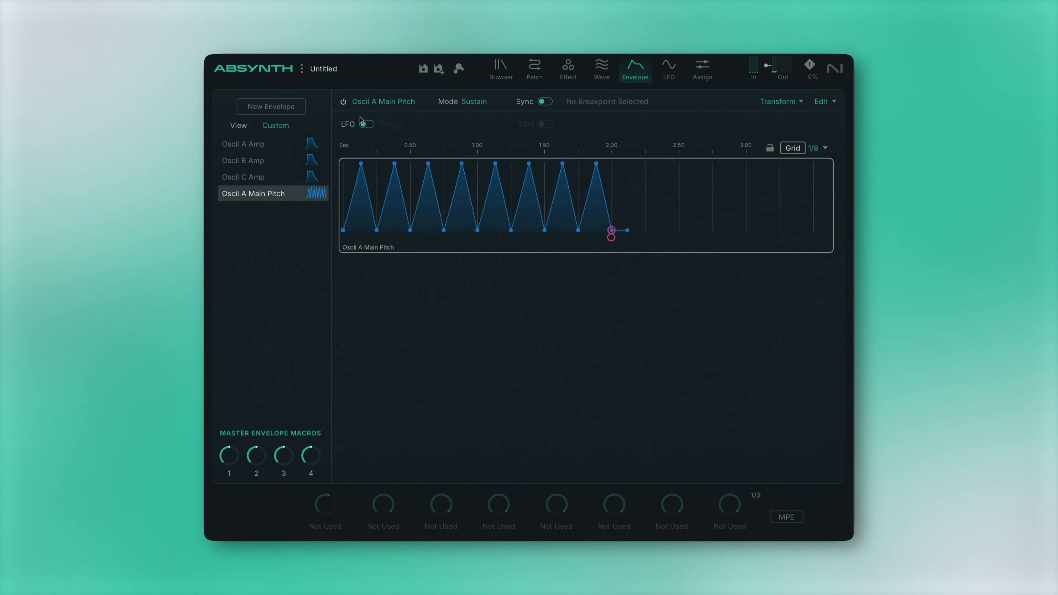
Step: Turn on the LFO for the pulsed pitch envelope and set its waveform to Organ 2
click(366, 124)
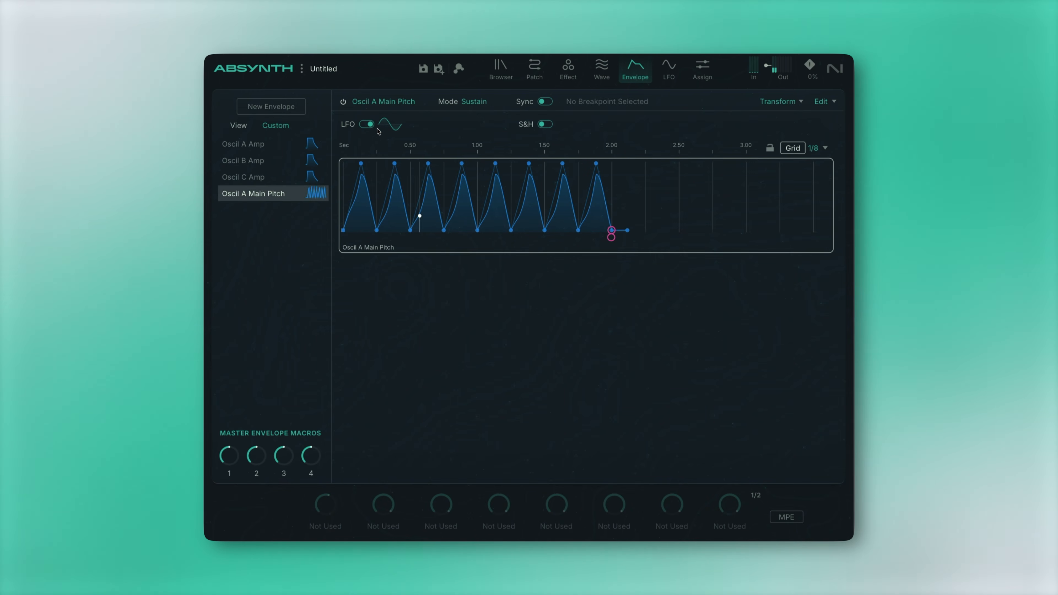
click(390, 124)
click(343, 293)
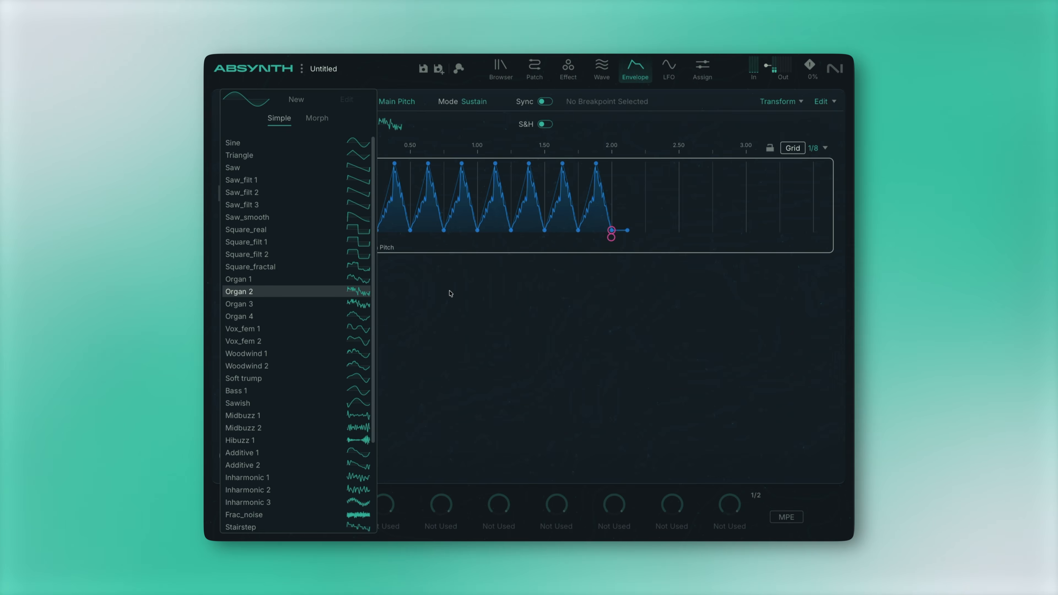
Step: Bend the first pulse's slopes to about 2.82 and 2.59 and move its peak to the start of the pitch envelope
click(461, 294)
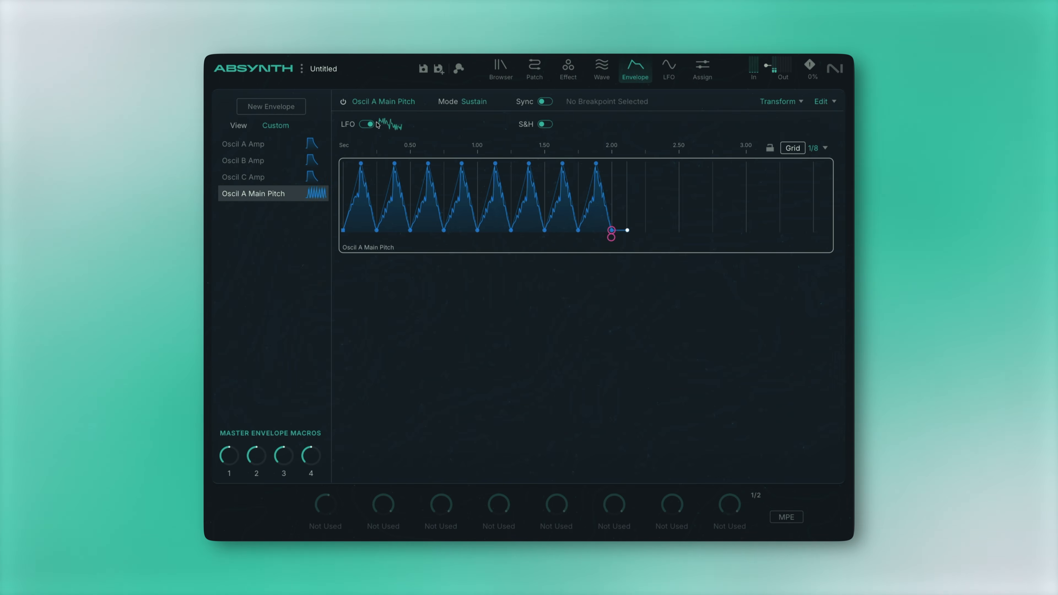
drag(352, 199, 371, 227)
click(376, 230)
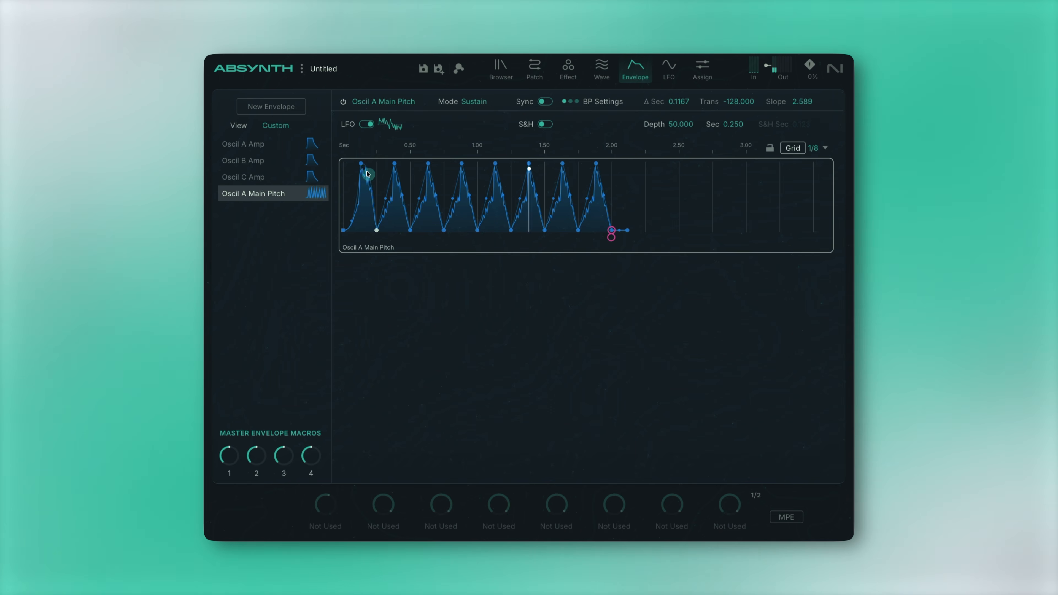
drag(361, 164, 351, 165)
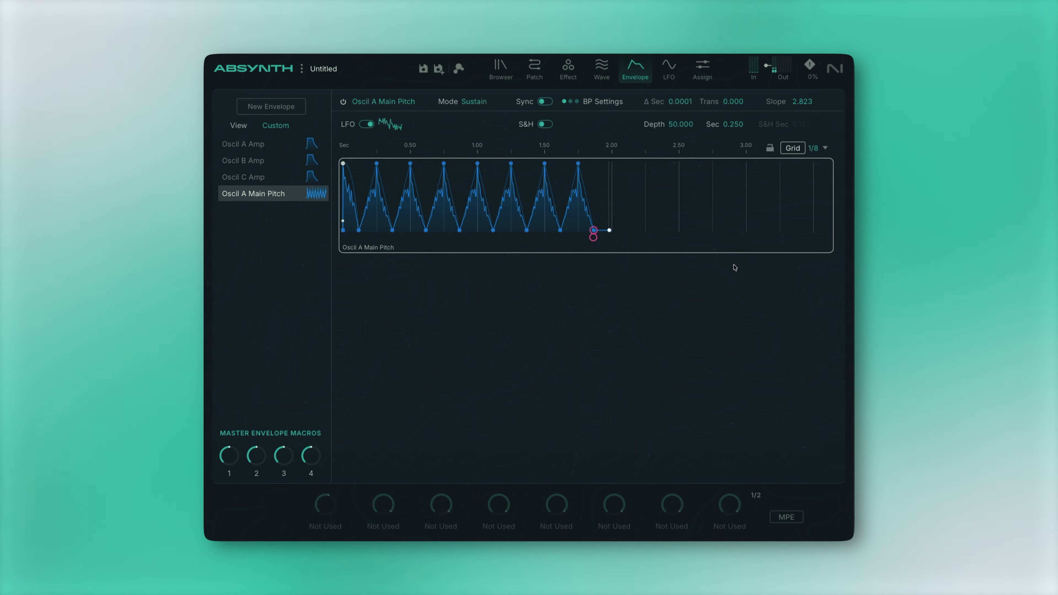
click(741, 150)
click(783, 103)
click(718, 136)
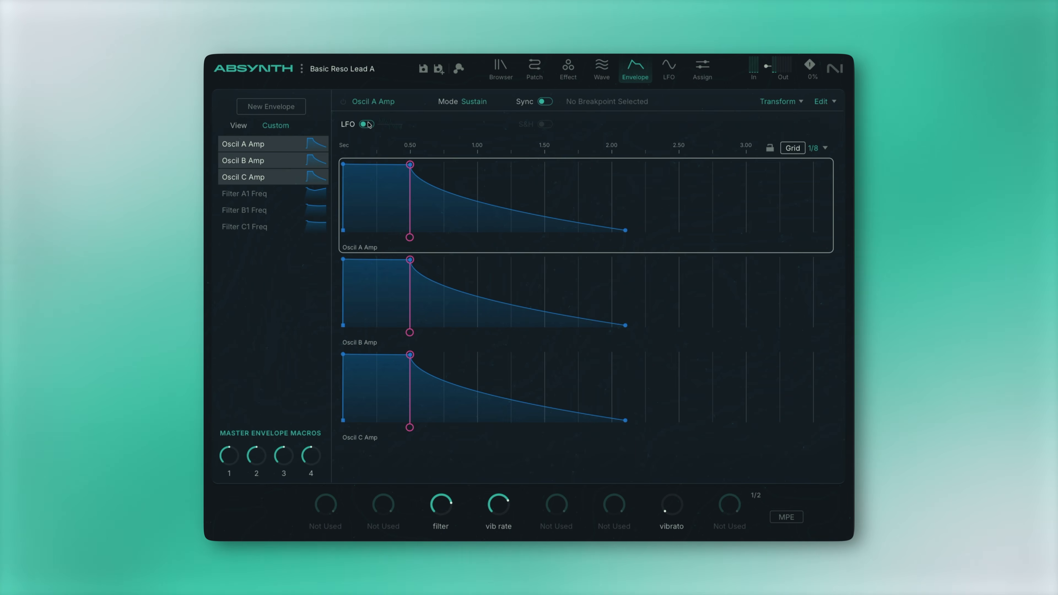
Step: Show all filter envelopes and shape Filter A1 Freq to rise from 20 Hz to about 20480 Hz over 1.75 seconds
click(282, 133)
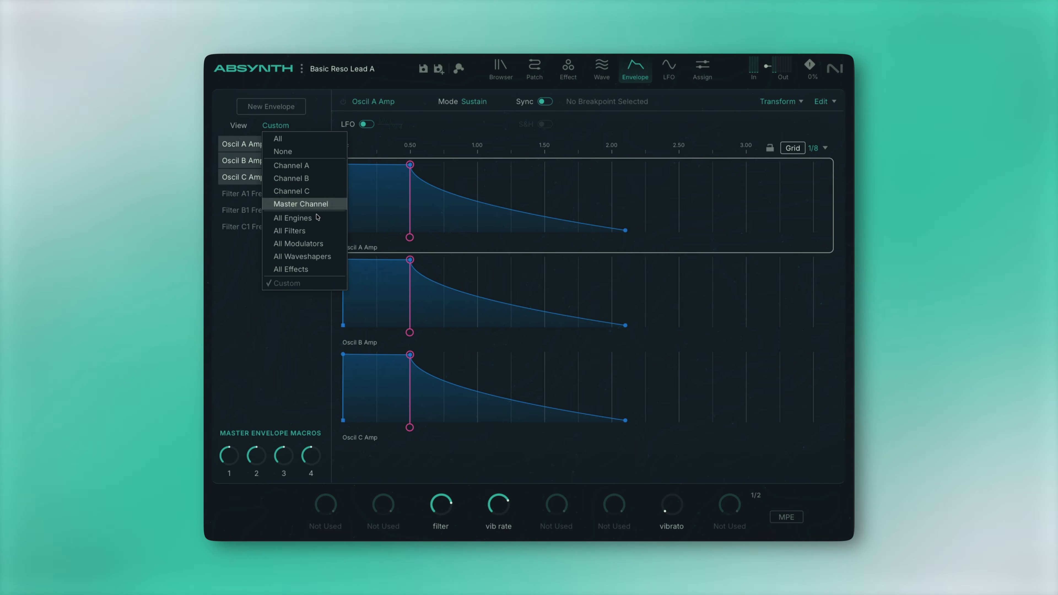
click(265, 229)
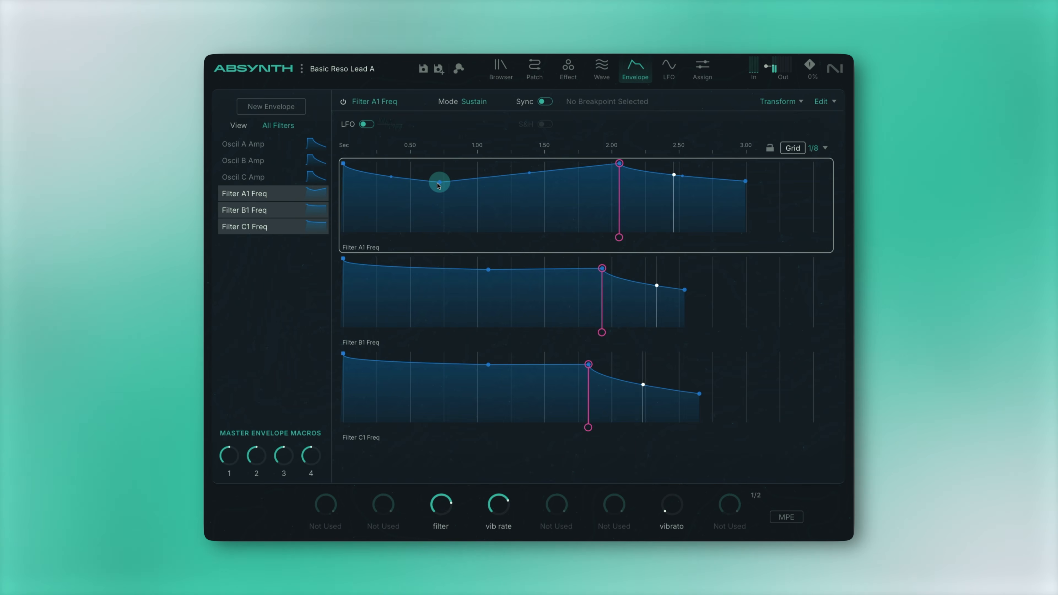
drag(435, 182, 443, 250)
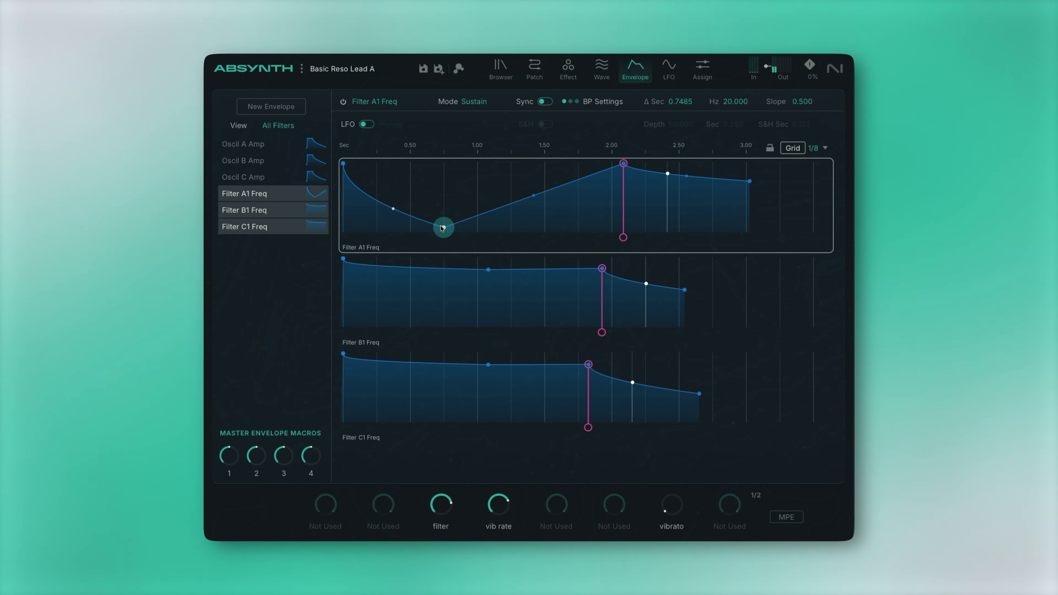
drag(448, 231, 448, 164)
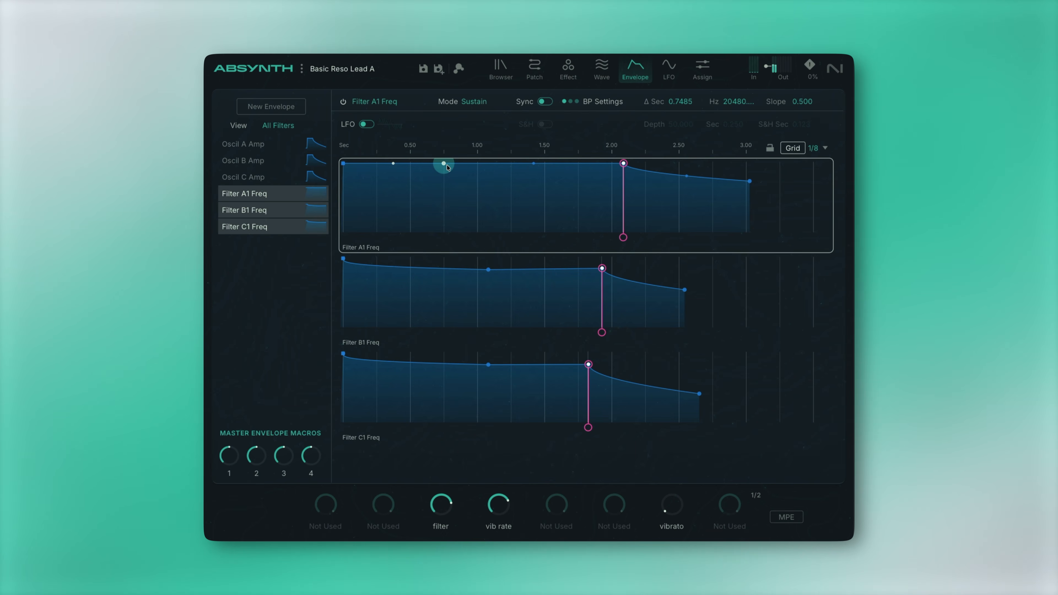
drag(343, 163, 338, 261)
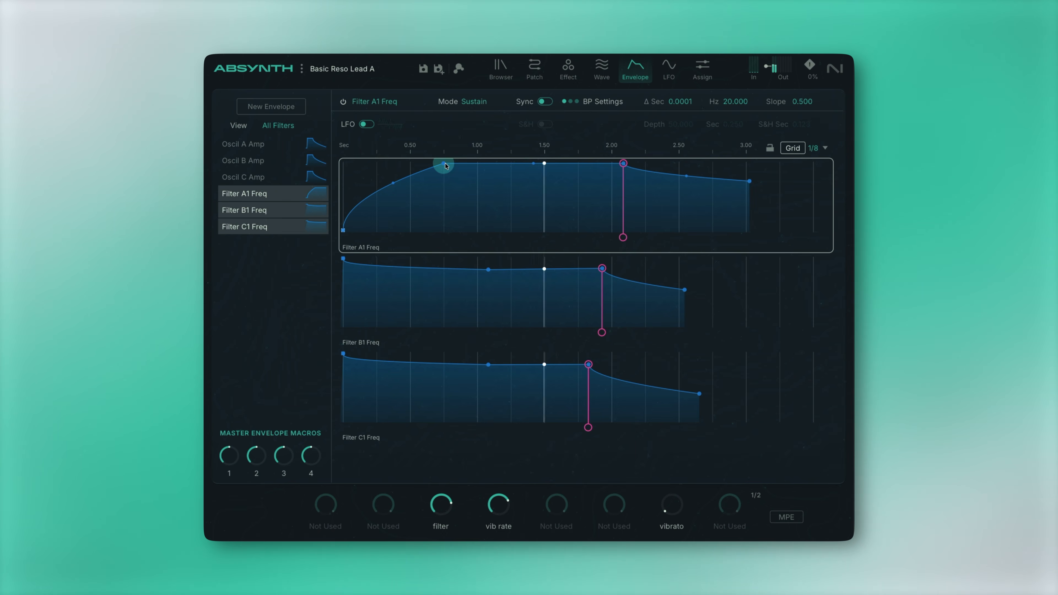
drag(445, 166, 582, 162)
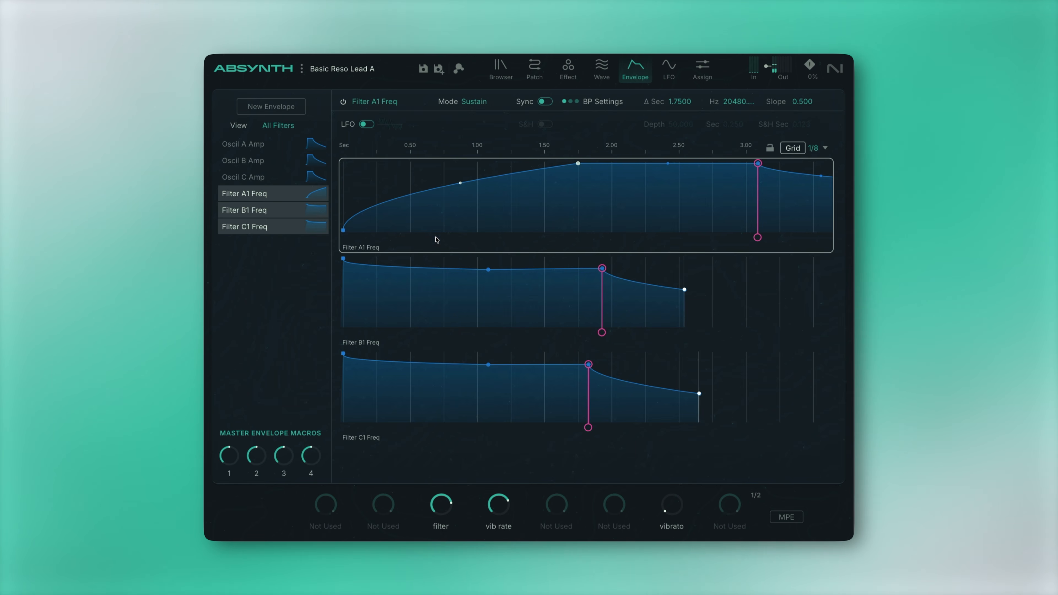
Step: Set the Filter B1 Freq envelope to Link mode with Filter A1 Freq as its source
click(394, 330)
click(474, 101)
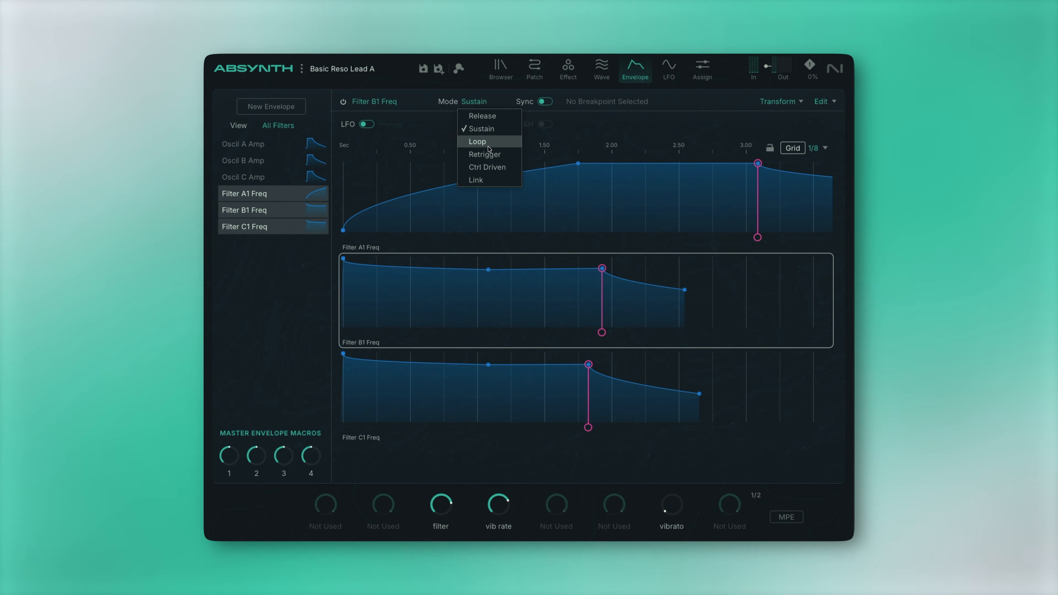
click(486, 181)
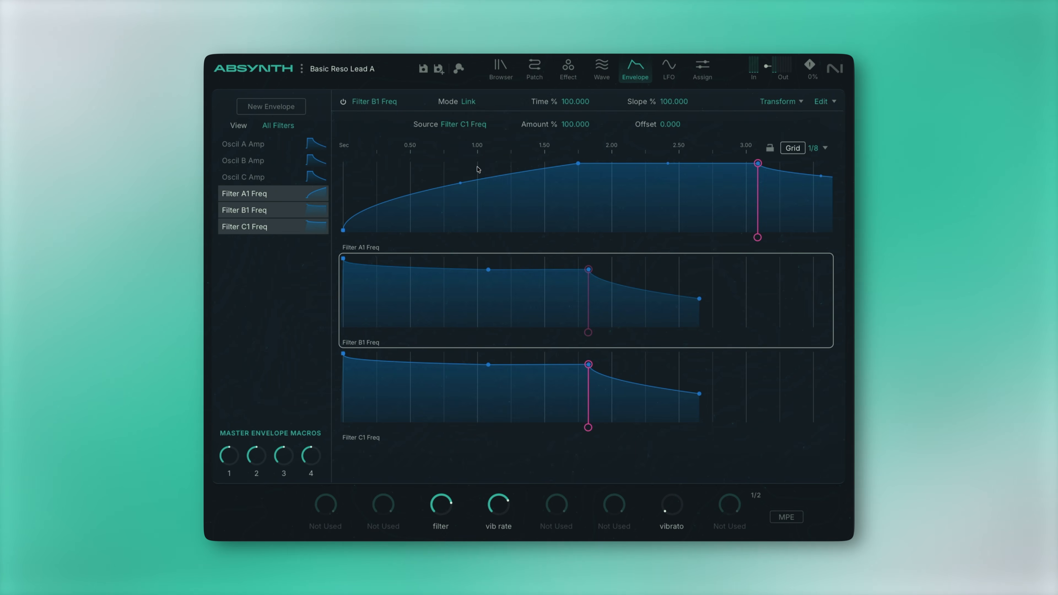
click(474, 125)
click(487, 180)
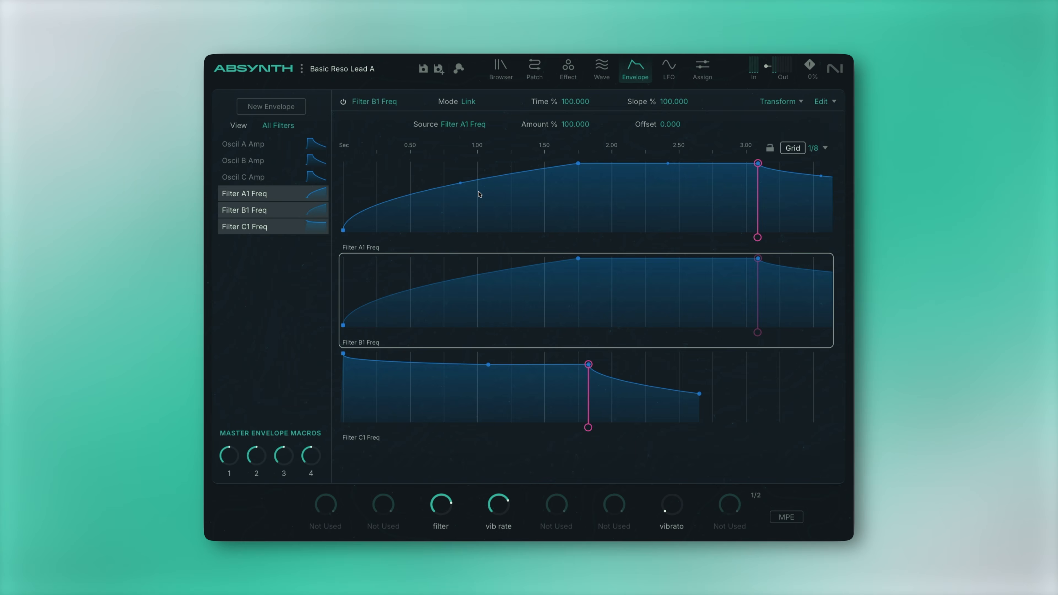
Step: Link the Filter C1 Freq envelope to Filter A1 Freq and turn on the LFO of Filter A1 Freq
click(398, 387)
click(473, 102)
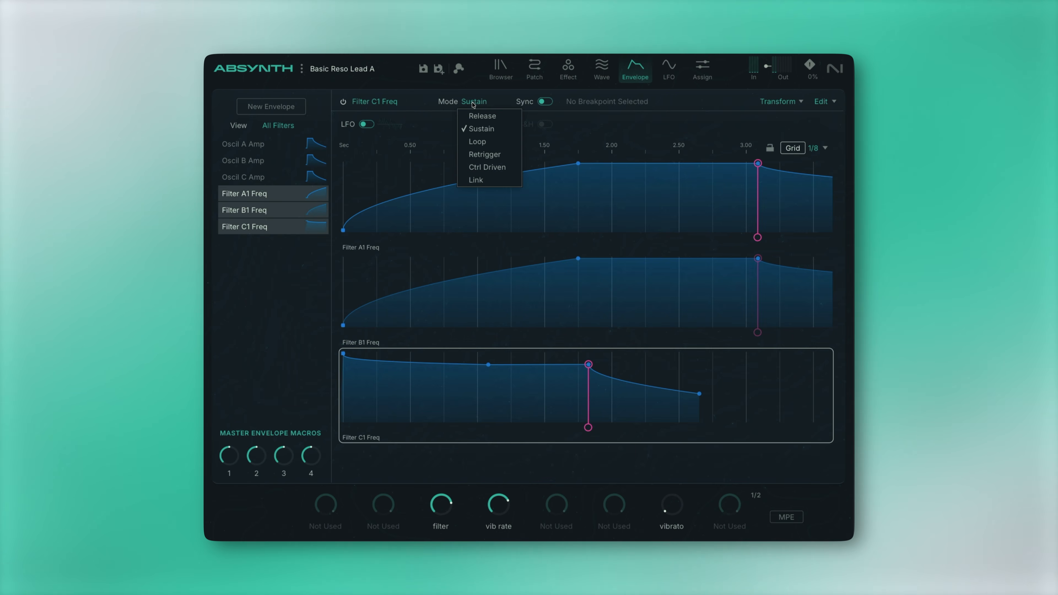
click(483, 180)
click(448, 125)
click(482, 180)
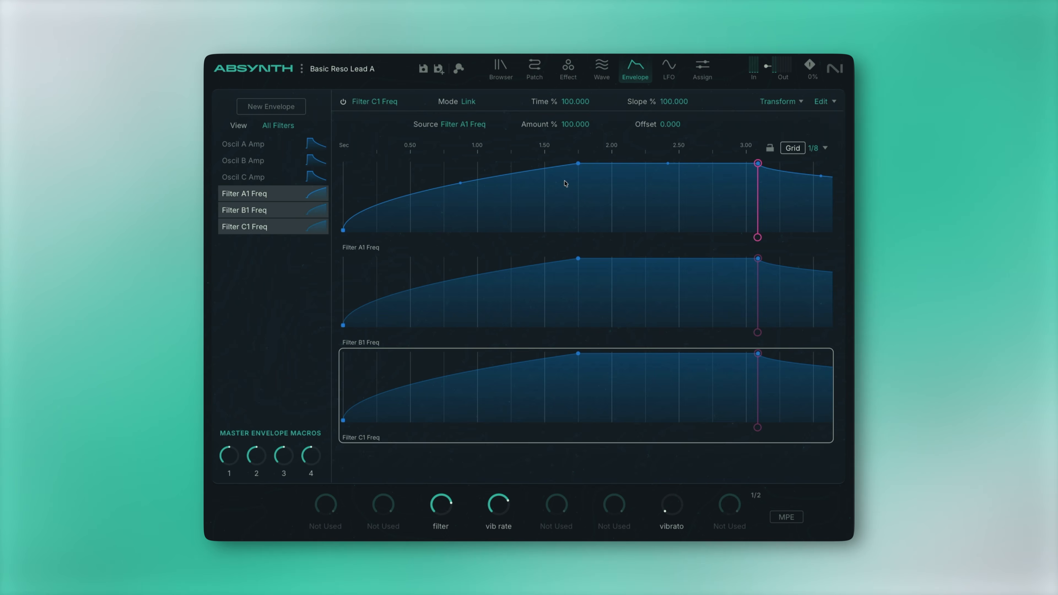
click(576, 166)
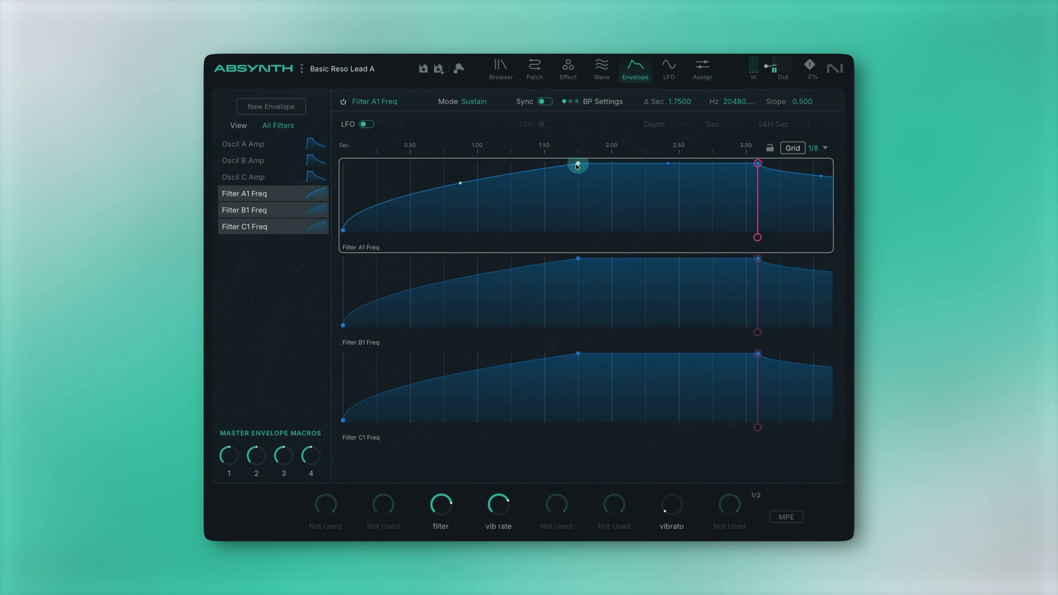
click(367, 124)
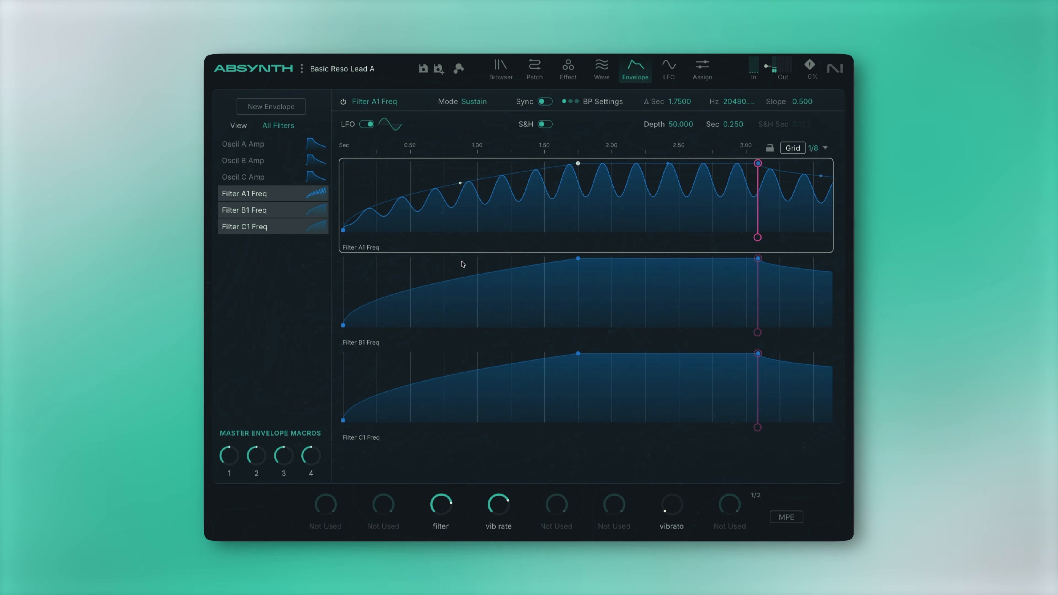
Step: Browse the parameters available for a new envelope on the Oscil A, Oscil B, effect and other modules
click(298, 105)
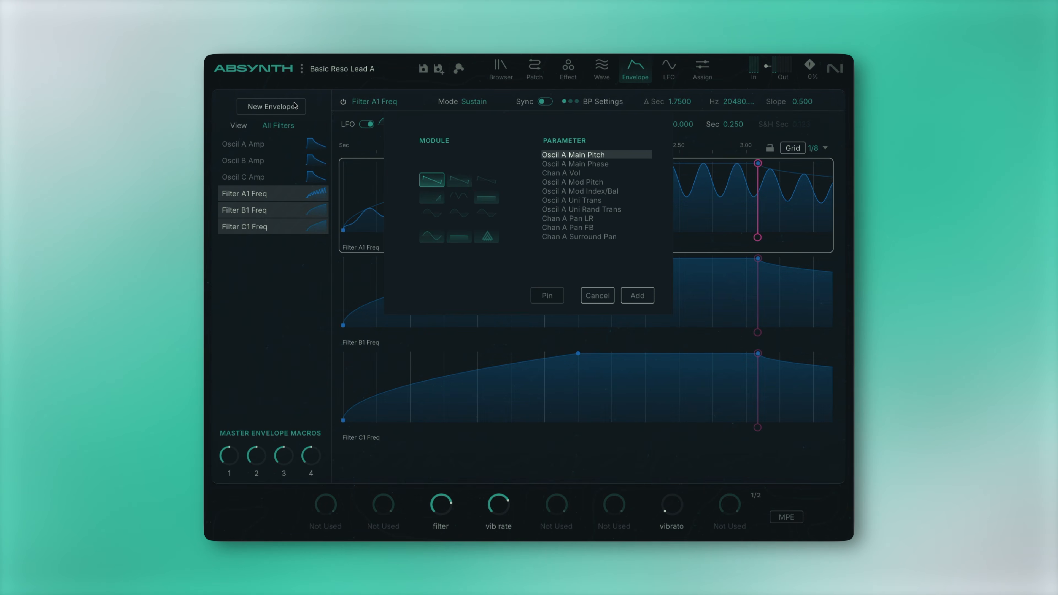
click(477, 198)
click(459, 182)
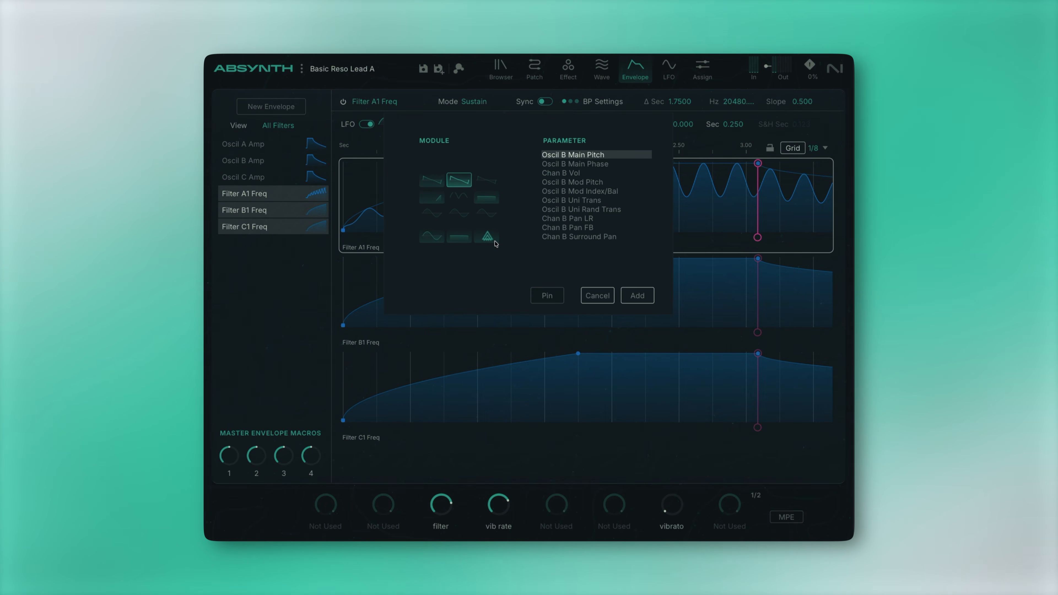
click(486, 237)
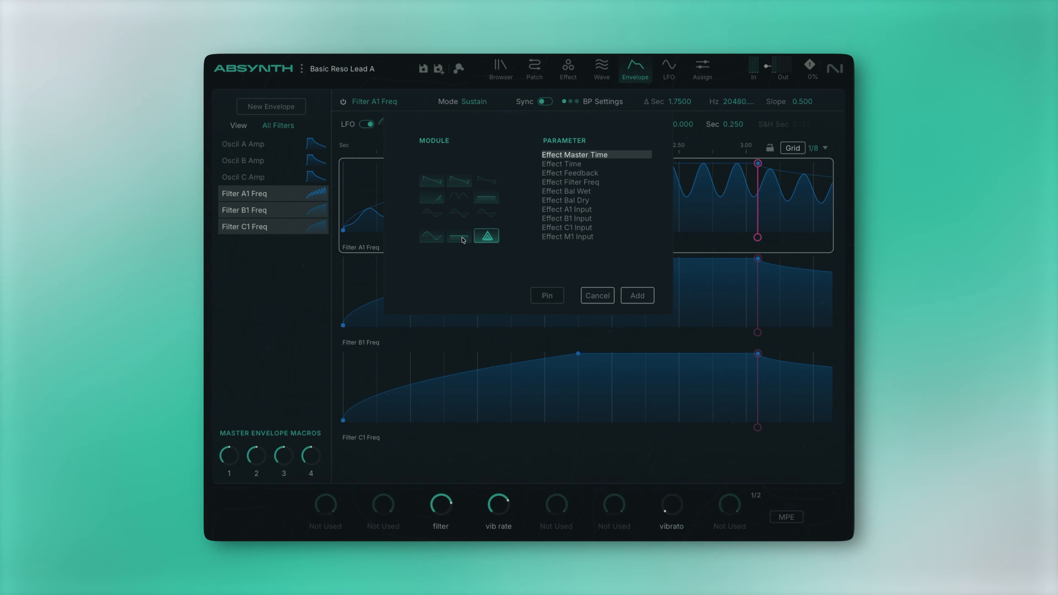
click(461, 239)
click(435, 239)
click(429, 180)
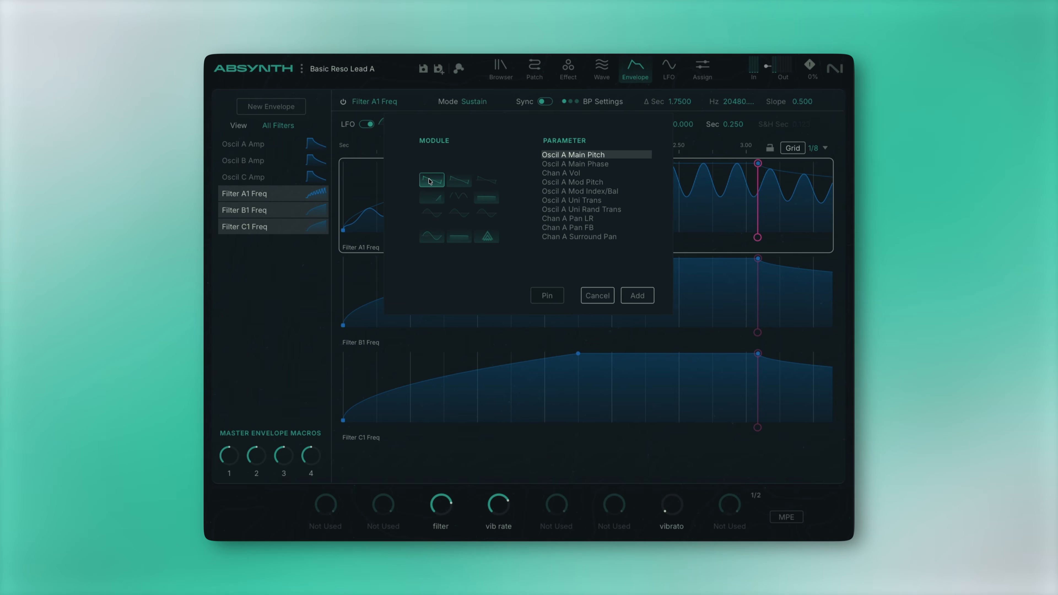
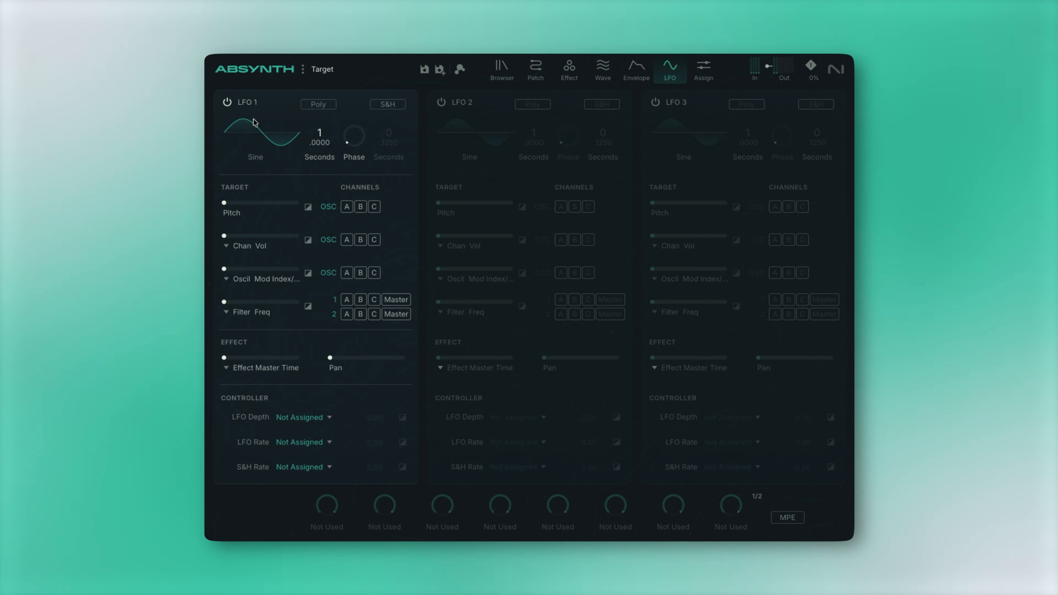
Step: Try switching on LFO 2 and LFO 3, and switch both off again
click(441, 103)
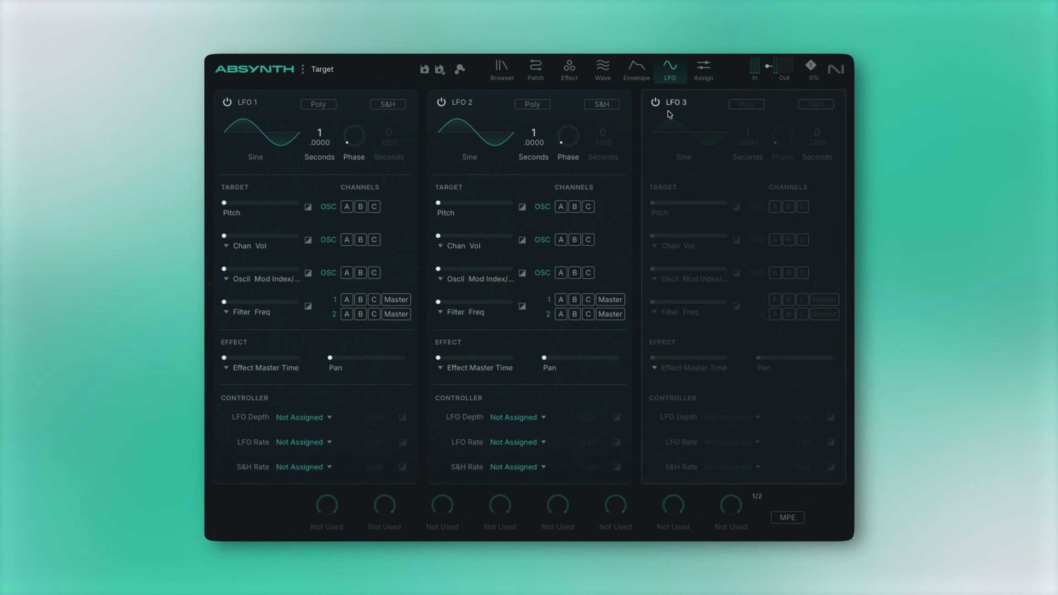
click(654, 102)
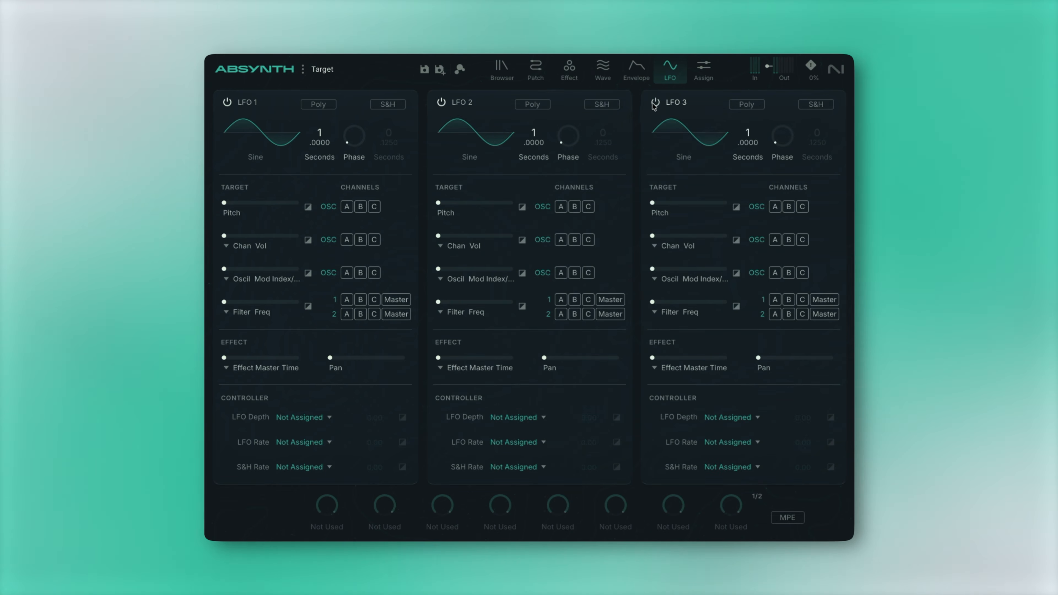
click(655, 102)
click(442, 103)
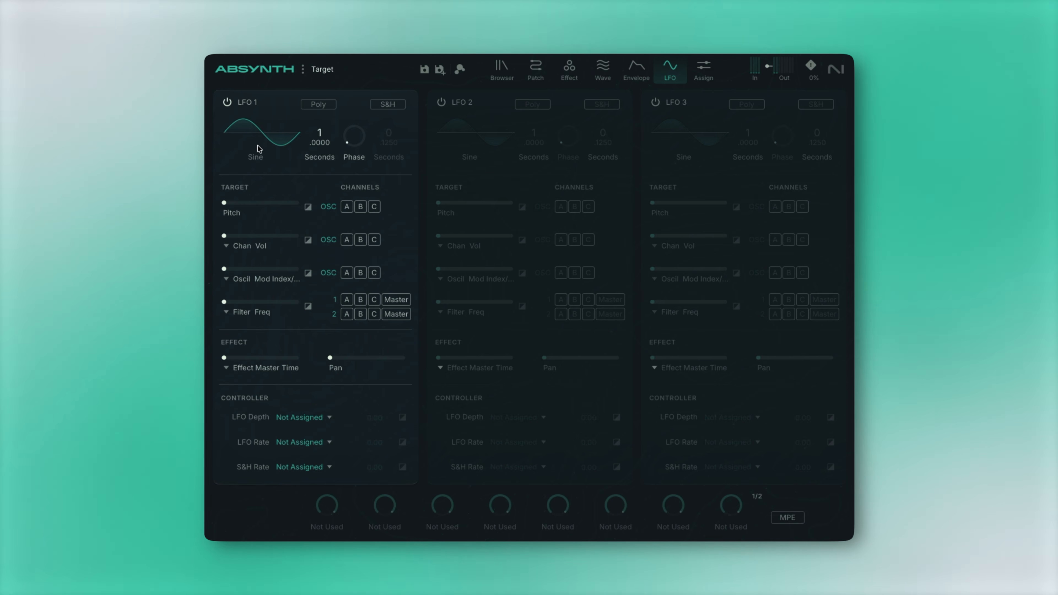
Step: Look through the Simple and Morph waveform lists for LFO 1
click(252, 162)
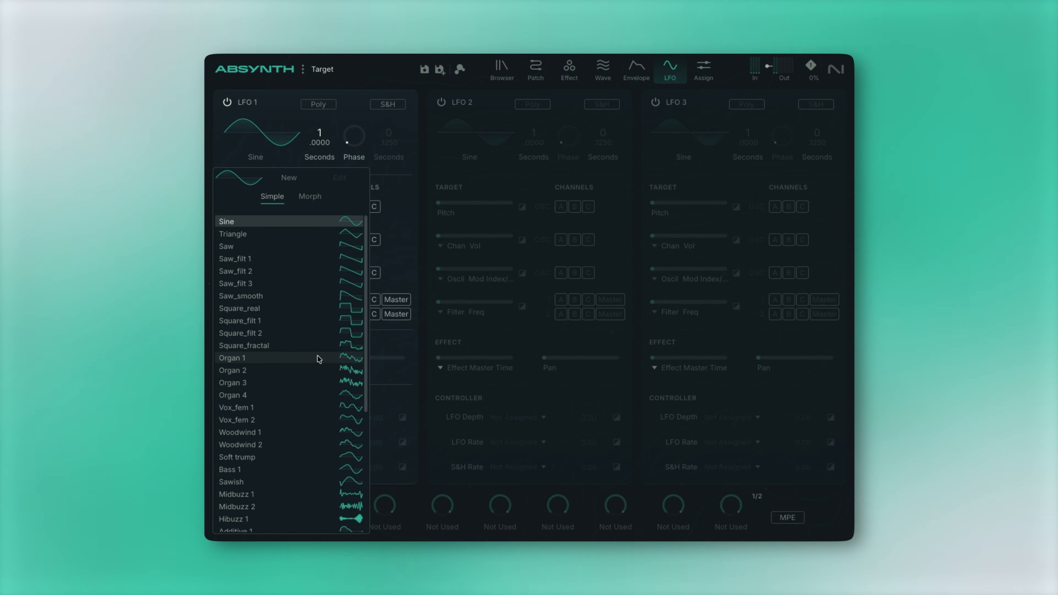
scroll(318, 359, down, 1)
scroll(319, 354, up, 1)
click(312, 199)
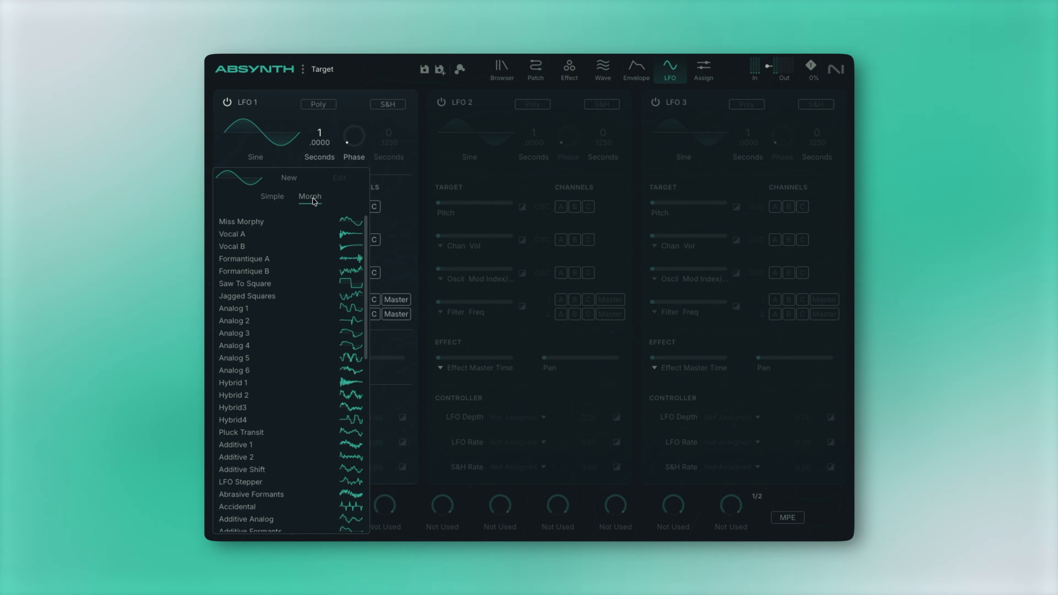
click(271, 200)
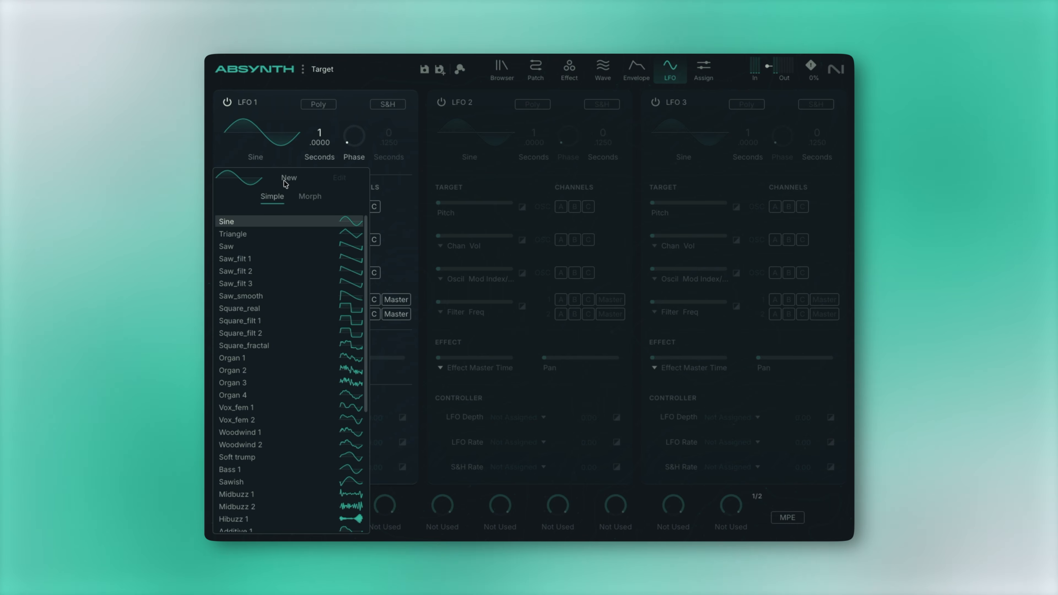
click(282, 155)
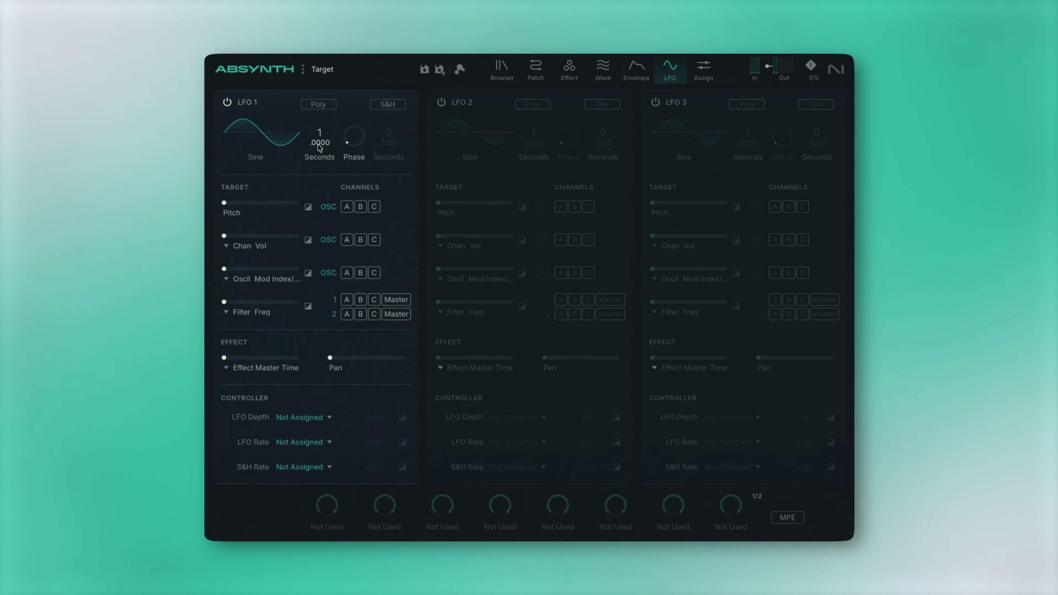
Step: Switch LFO 1's rate to 0.5 beats and try its phase control, leaving the phase at 0
click(325, 161)
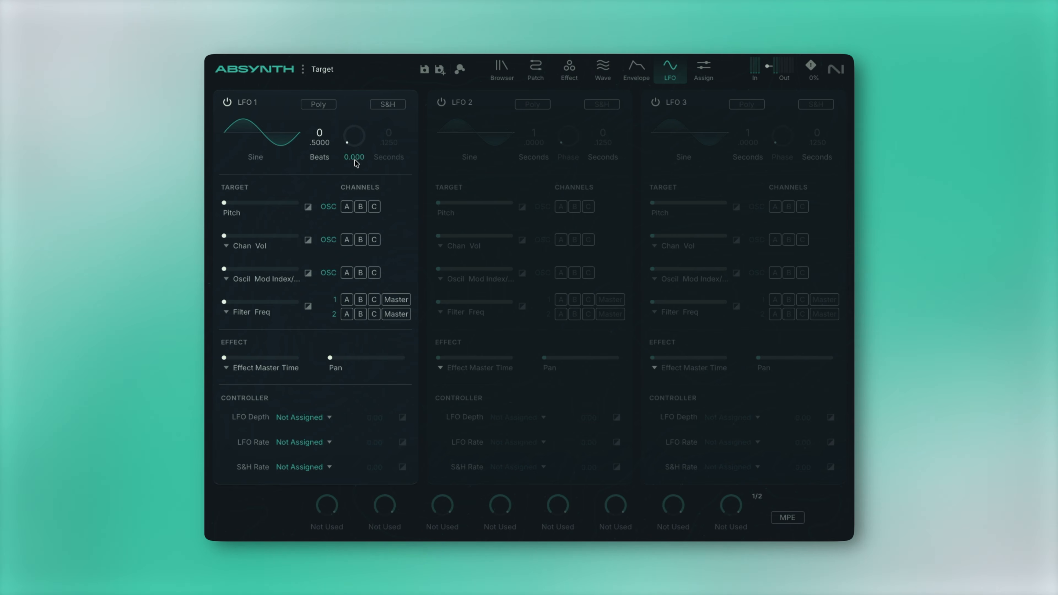
drag(352, 144, 346, 191)
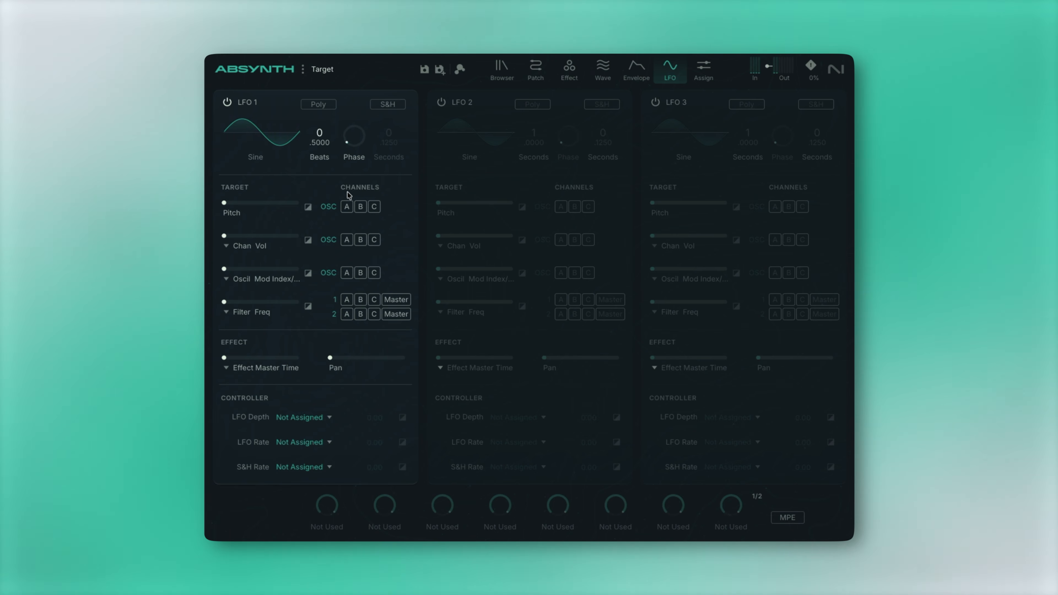
Step: Try sample and hold and the pitch target depth on LFO 1, turning both back off
click(394, 107)
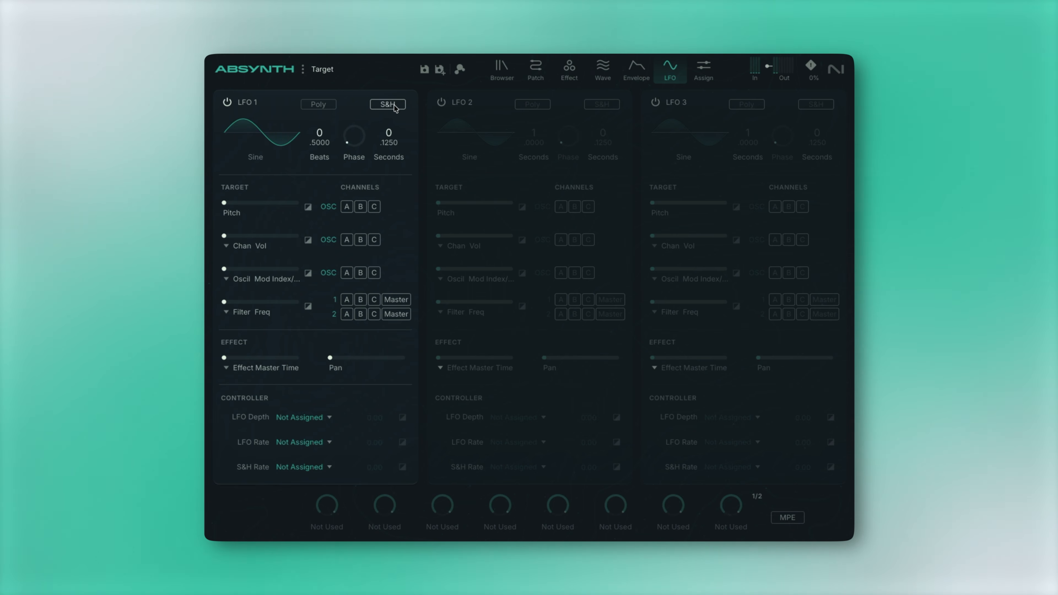
click(396, 106)
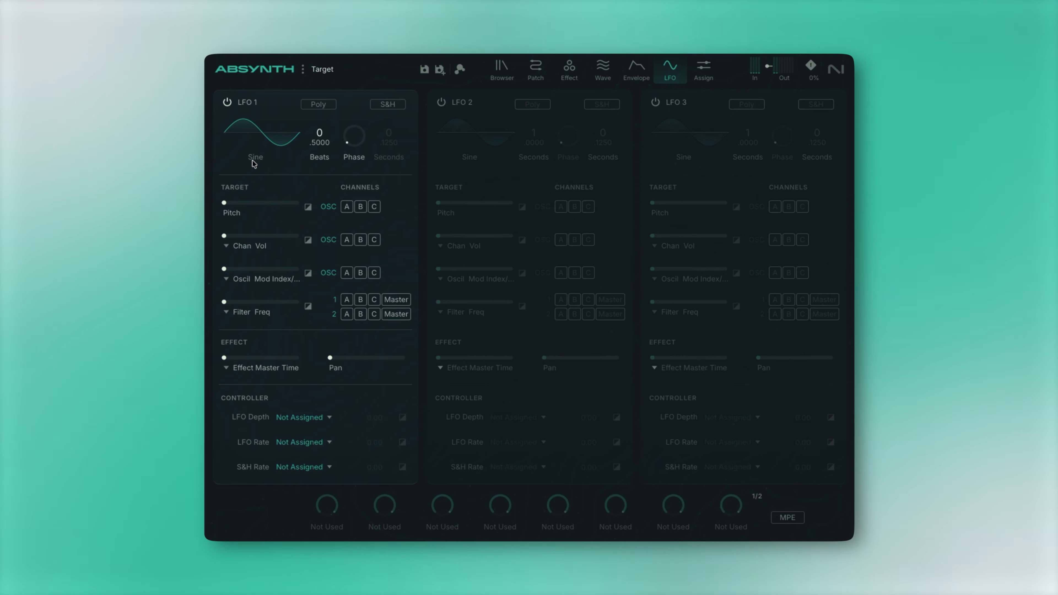
mouse_move(225, 206)
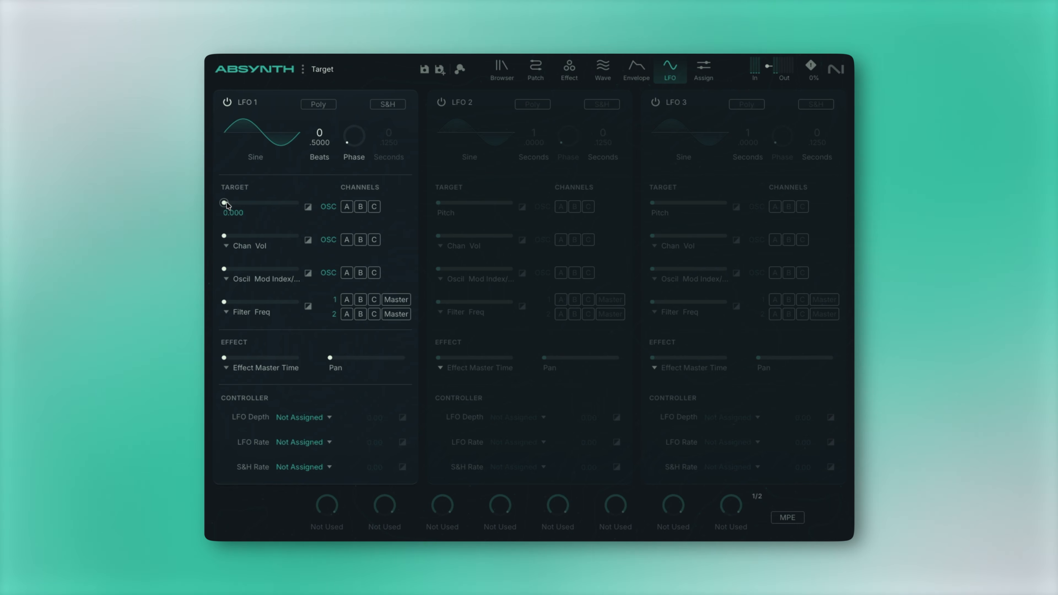
mouse_move(225, 203)
mouse_down()
mouse_move(480, 204)
mouse_move(220, 201)
mouse_up()
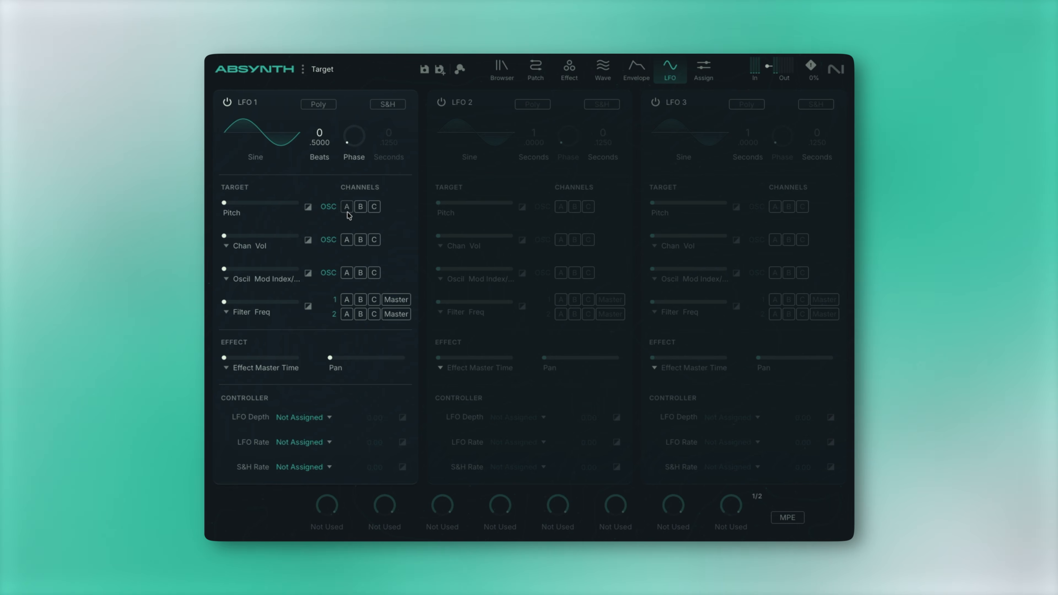
Step: Try maximum pitch depth on LFO 1 with the rate slowed to 0.8572 beats, after checking the active oscillators in the patch
click(534, 69)
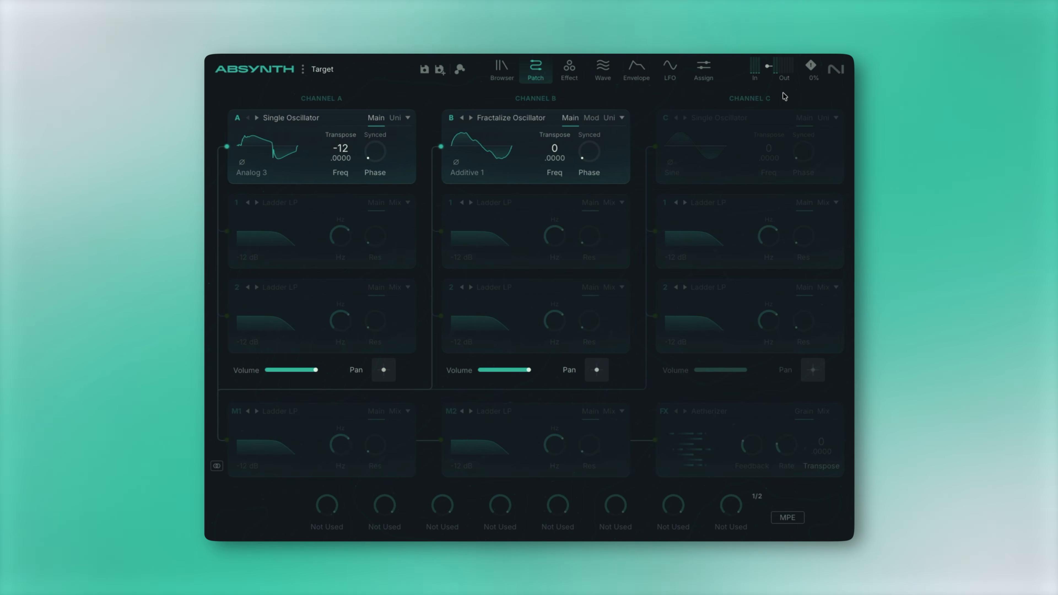
click(670, 69)
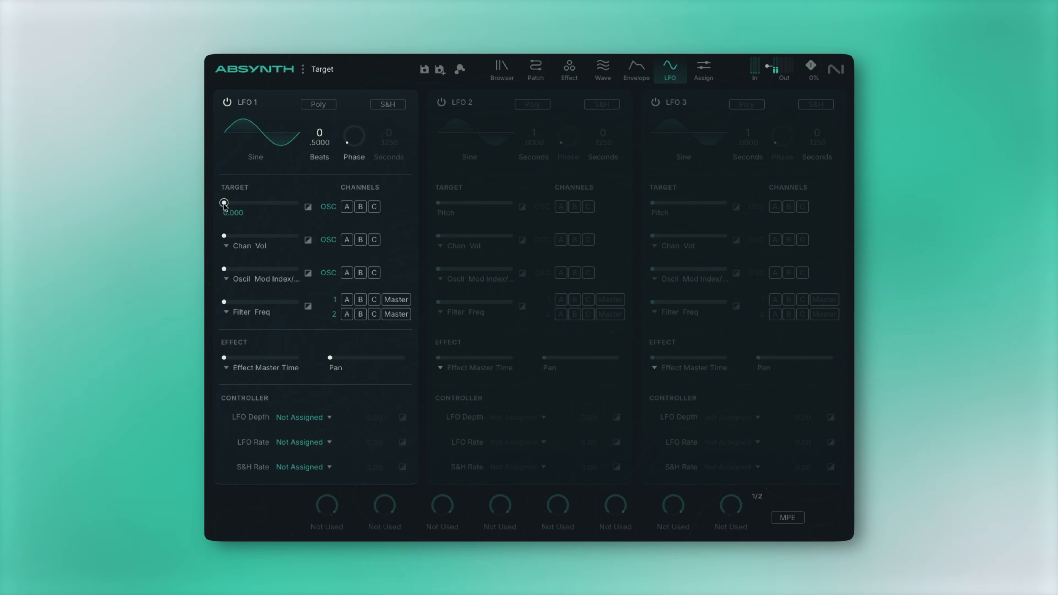
drag(223, 203, 494, 213)
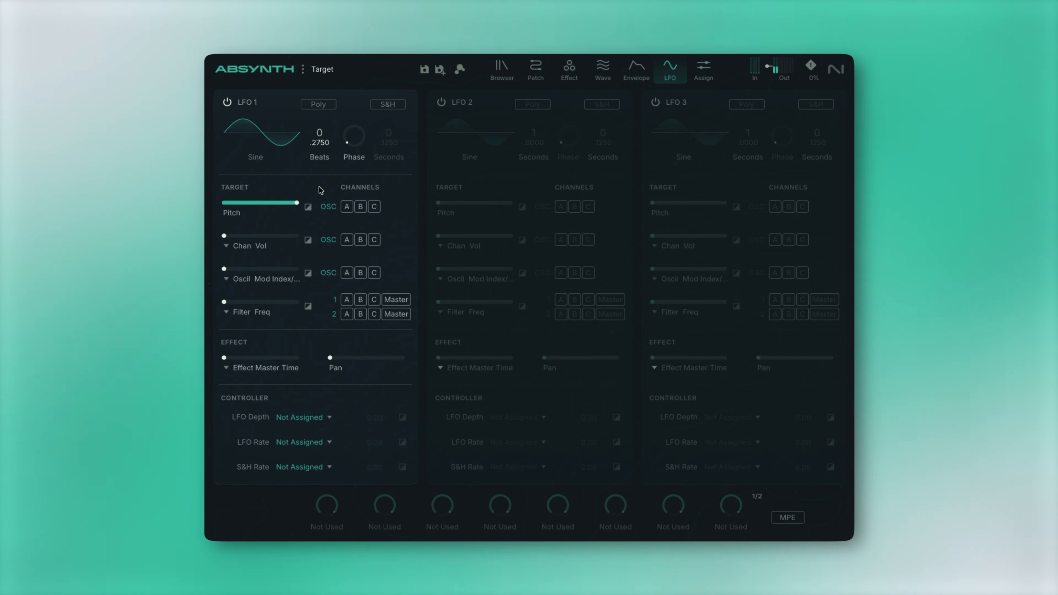
drag(319, 187, 320, 79)
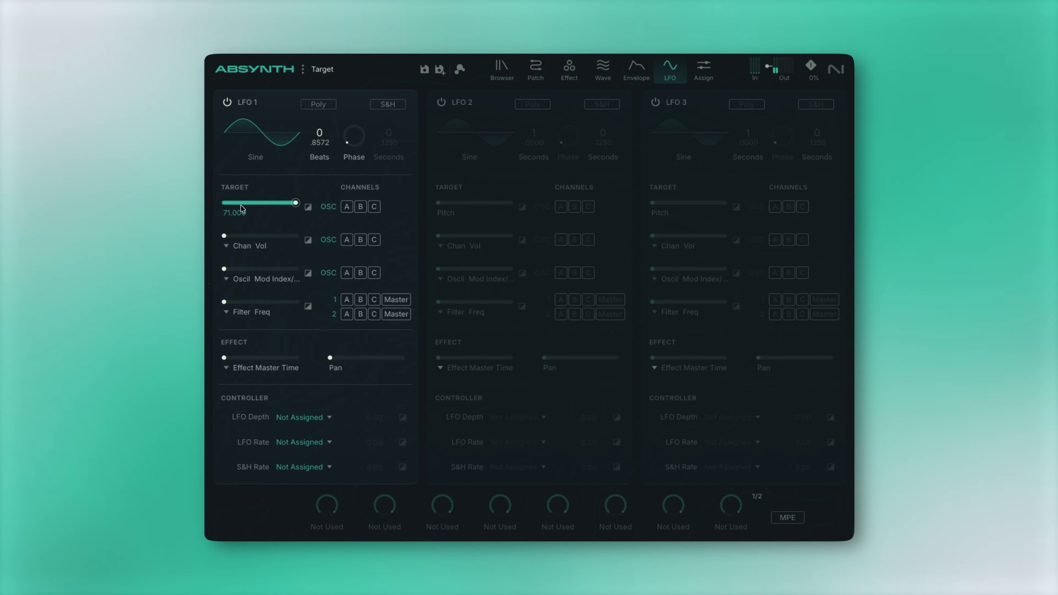
Step: Try the inversion toggle and different pitch depths on LFO 1, leaving the depth at 28
drag(241, 205, 273, 204)
click(307, 206)
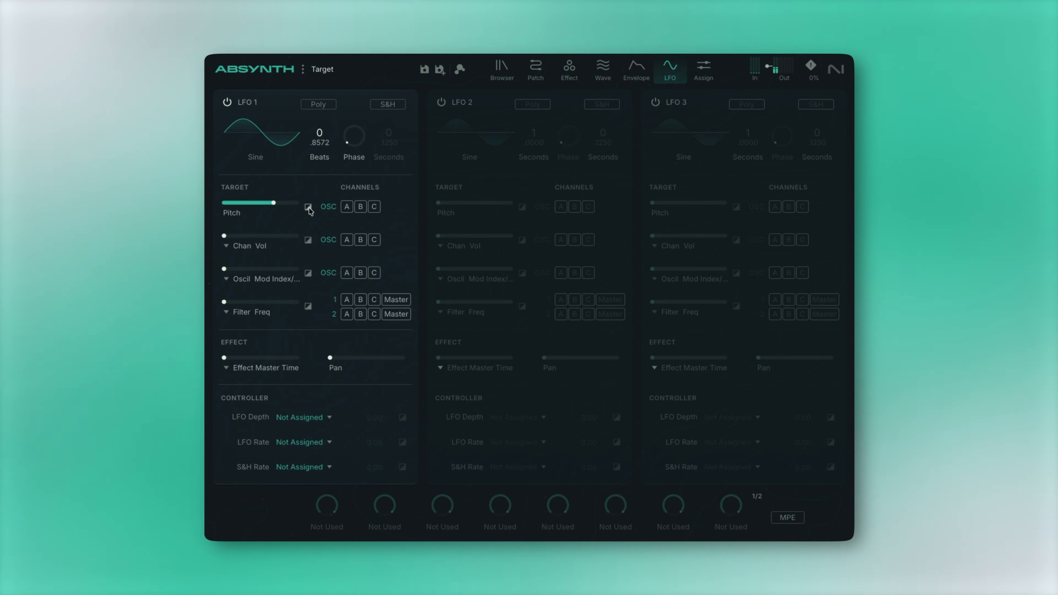
mouse_move(241, 203)
mouse_down()
mouse_move(204, 203)
mouse_move(243, 204)
mouse_up()
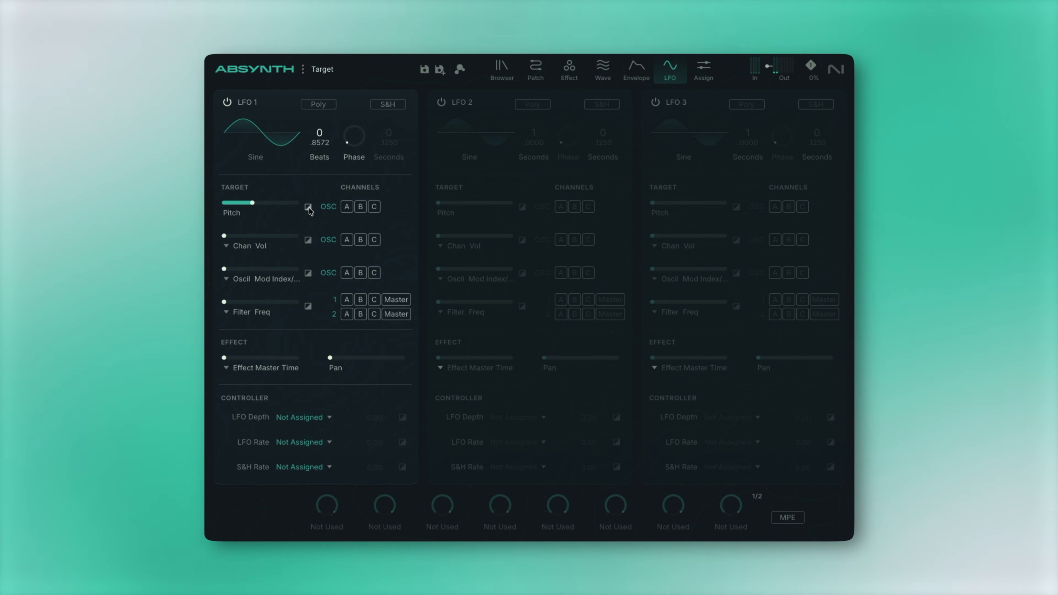
Step: Change LFO 1's waveform to Saw
click(260, 160)
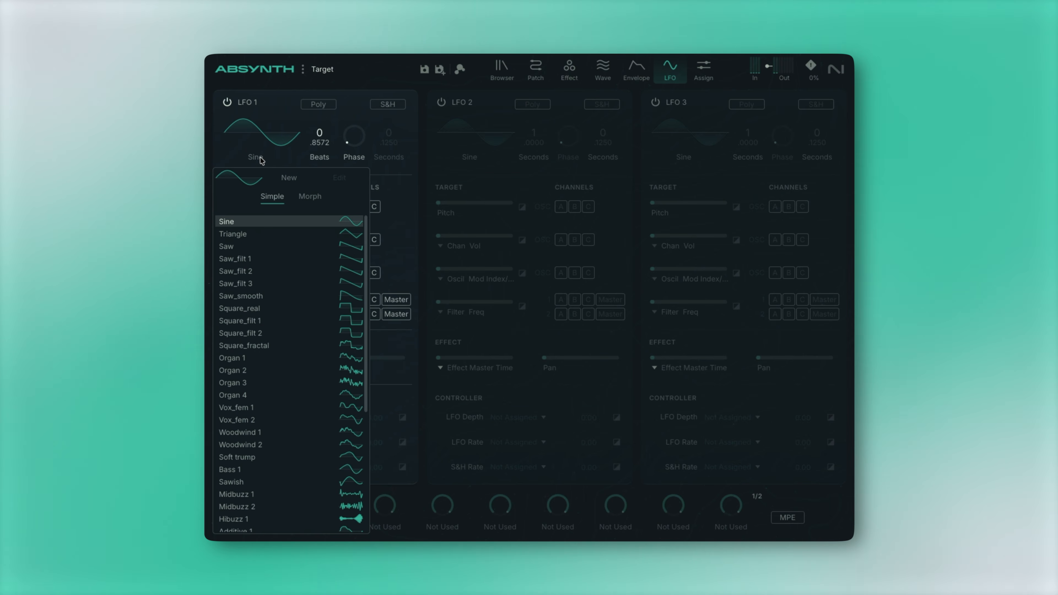
click(263, 246)
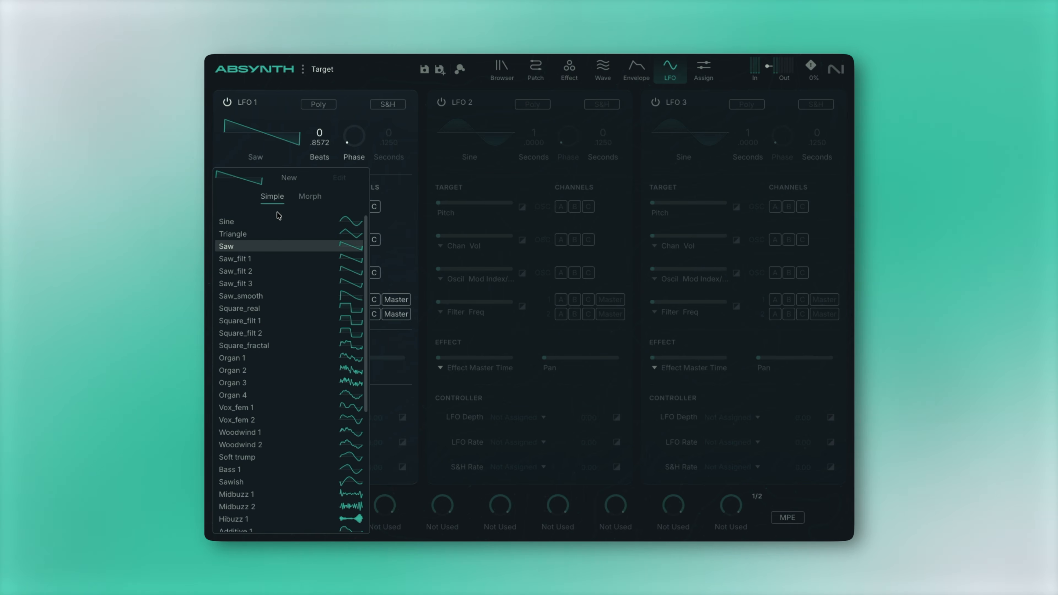
click(273, 158)
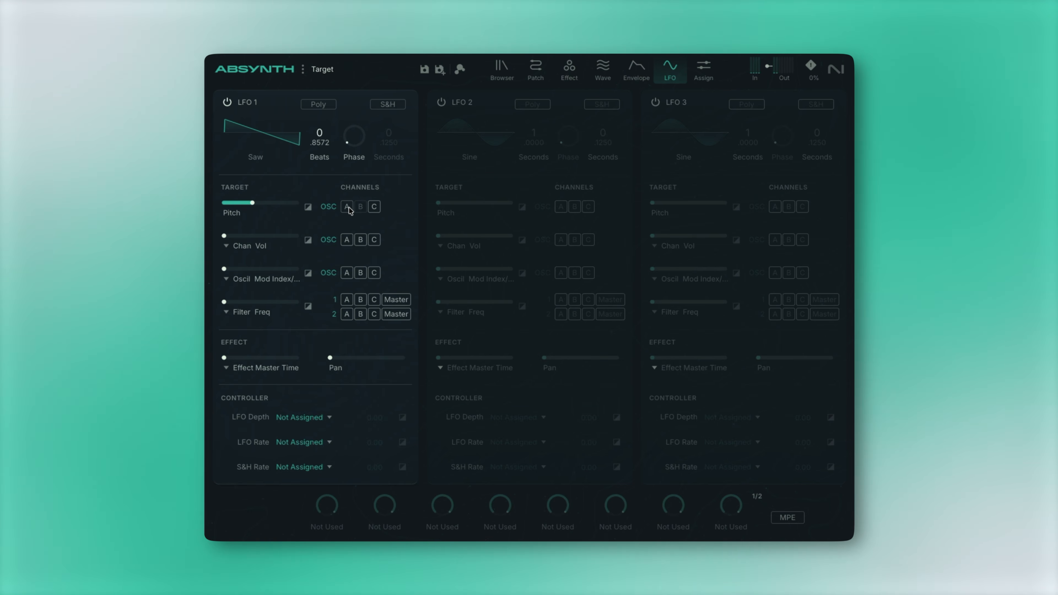
Step: Try LFO 1's pitch modulation on selected oscillator channels, restore channel B, and reset the pitch depth to 0
mouse_move(277, 207)
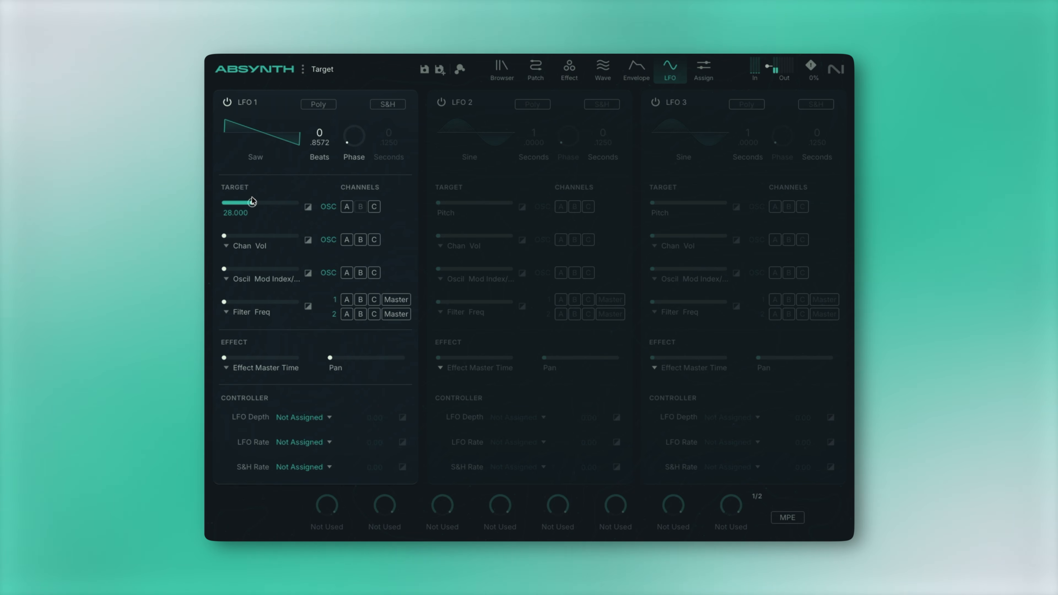
click(359, 208)
drag(224, 204, 241, 204)
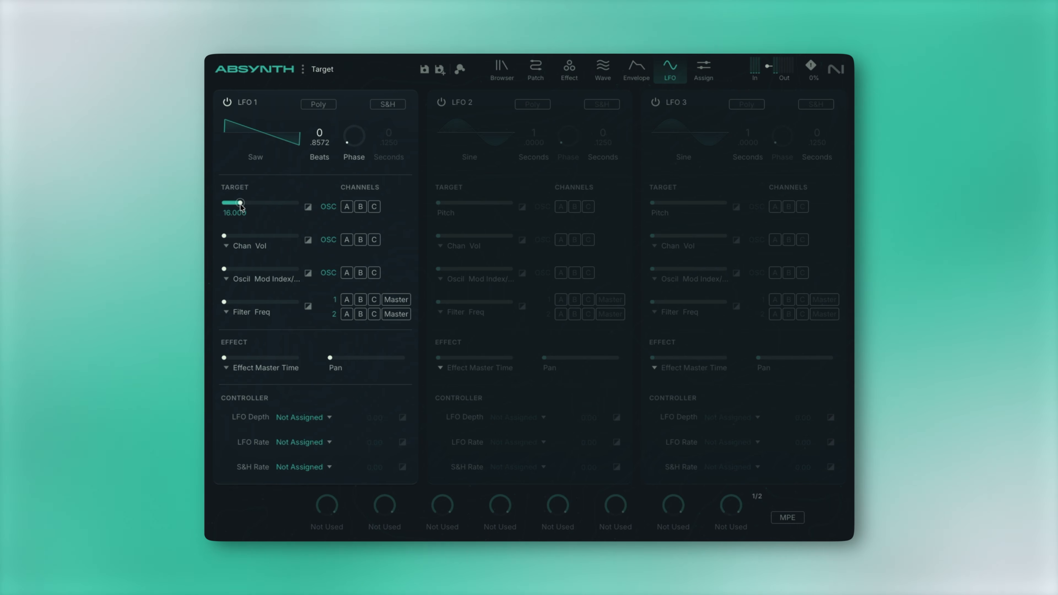
double_click(240, 204)
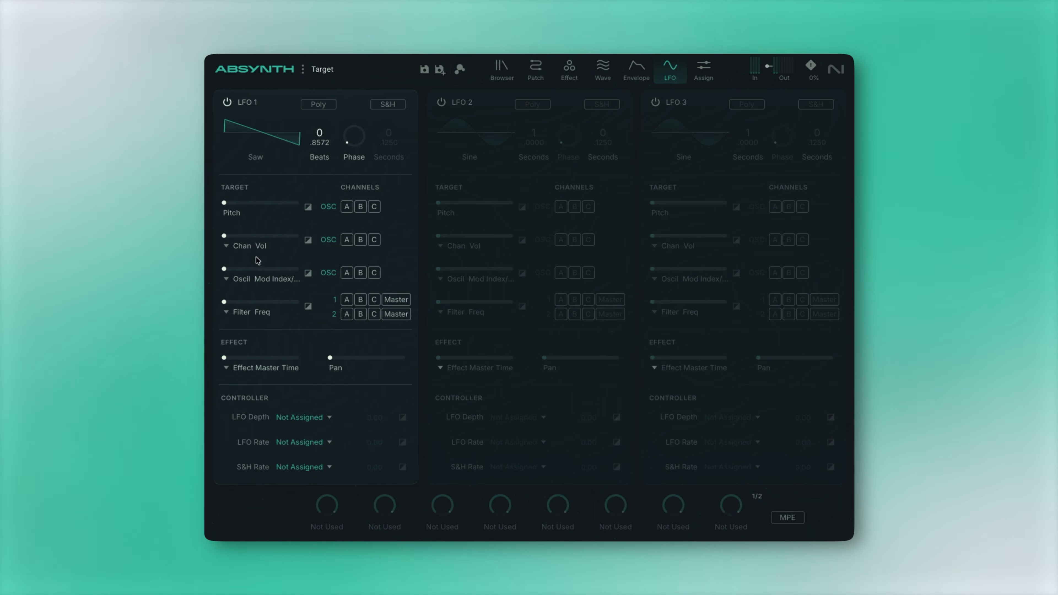
Step: Look through the destinations for LFO 1's second target, and assign Filter Freq to its third target
click(227, 246)
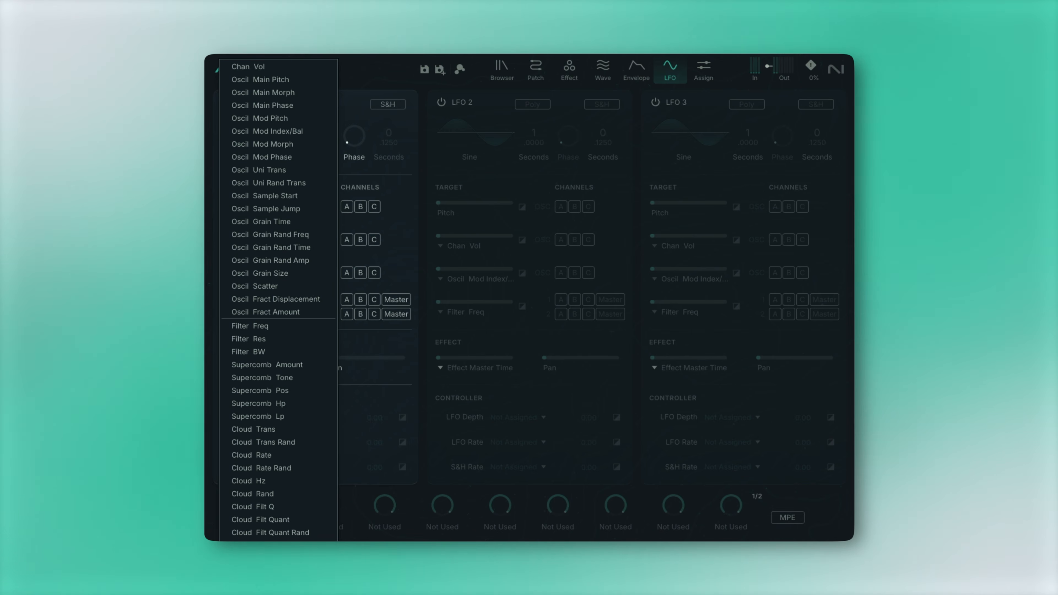
click(376, 345)
click(228, 278)
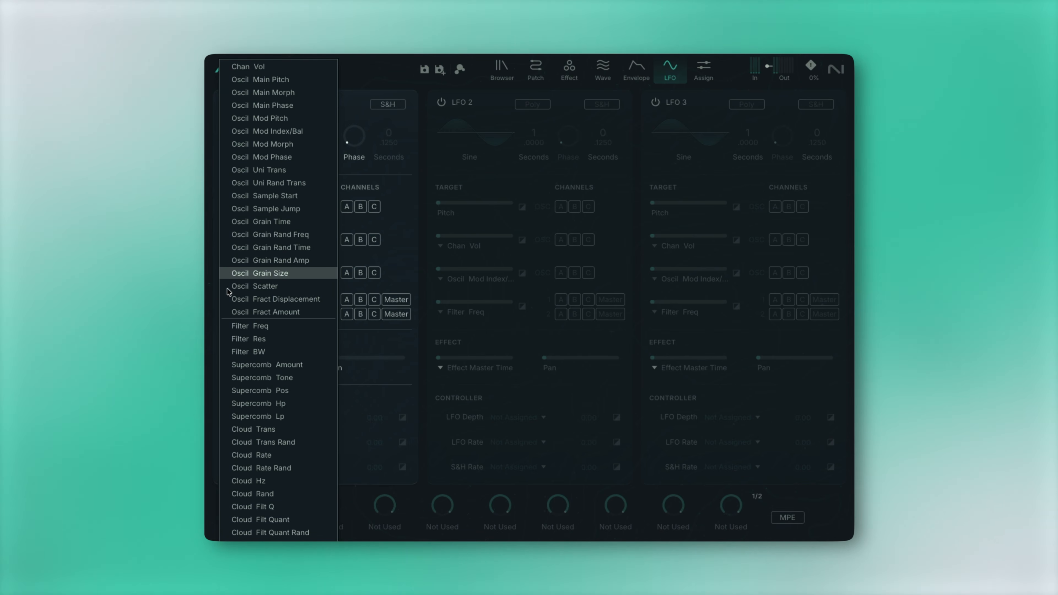
click(282, 329)
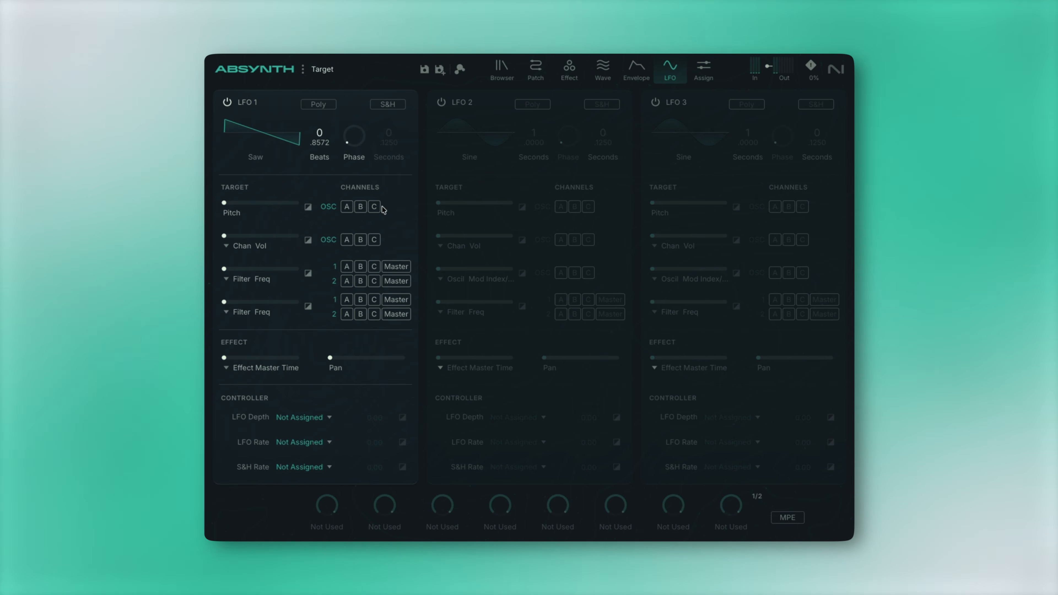
Step: Enable both Ladder LP filters in channel A of the patch
click(537, 76)
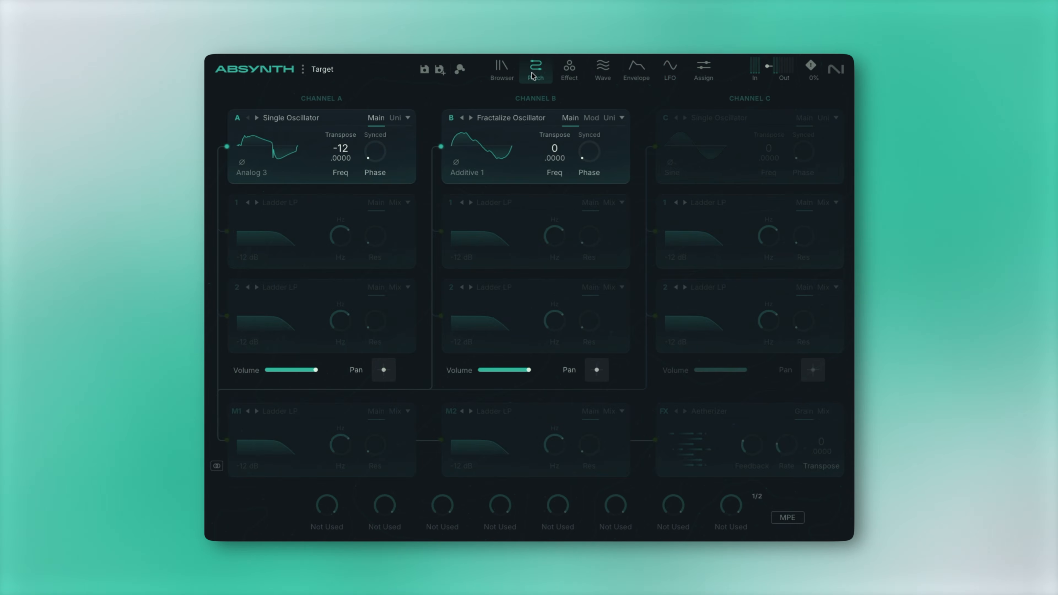
click(227, 231)
click(227, 316)
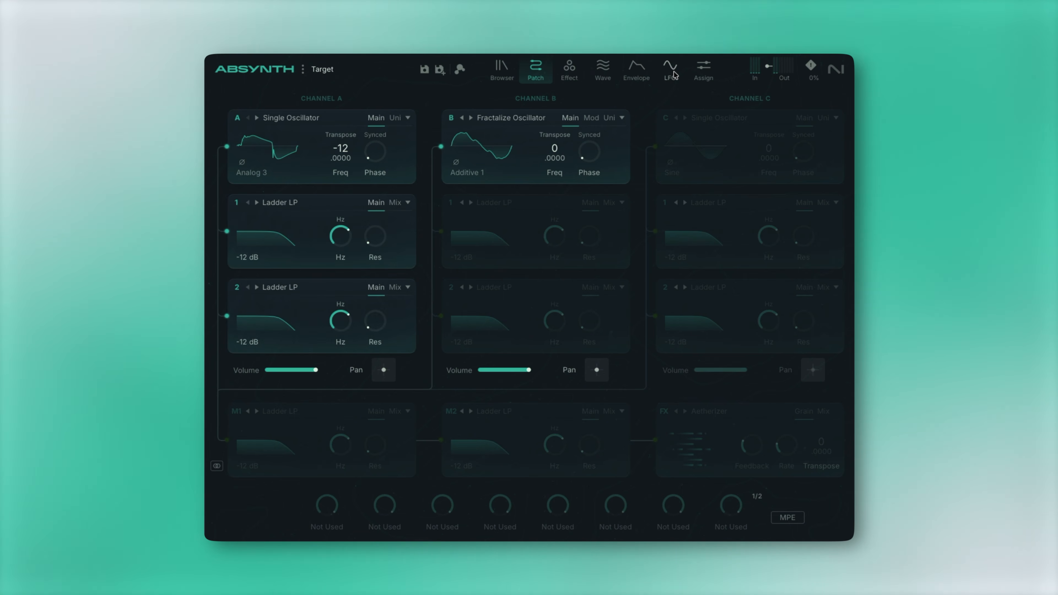
Step: Change LFO 1's third target to Mod Pitch, and switch it to WS In Gain
click(672, 71)
click(246, 286)
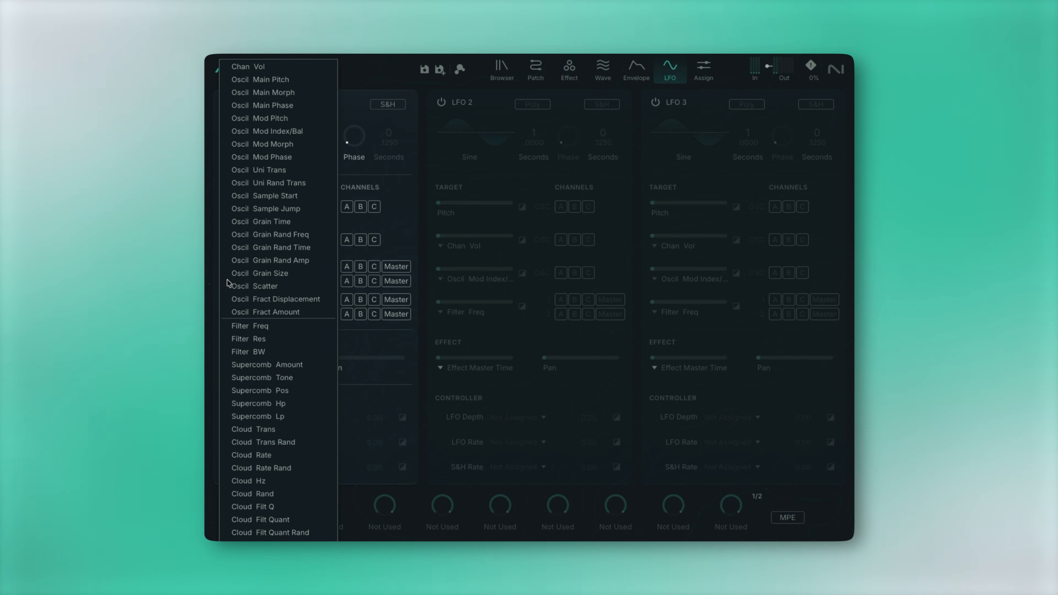
click(241, 276)
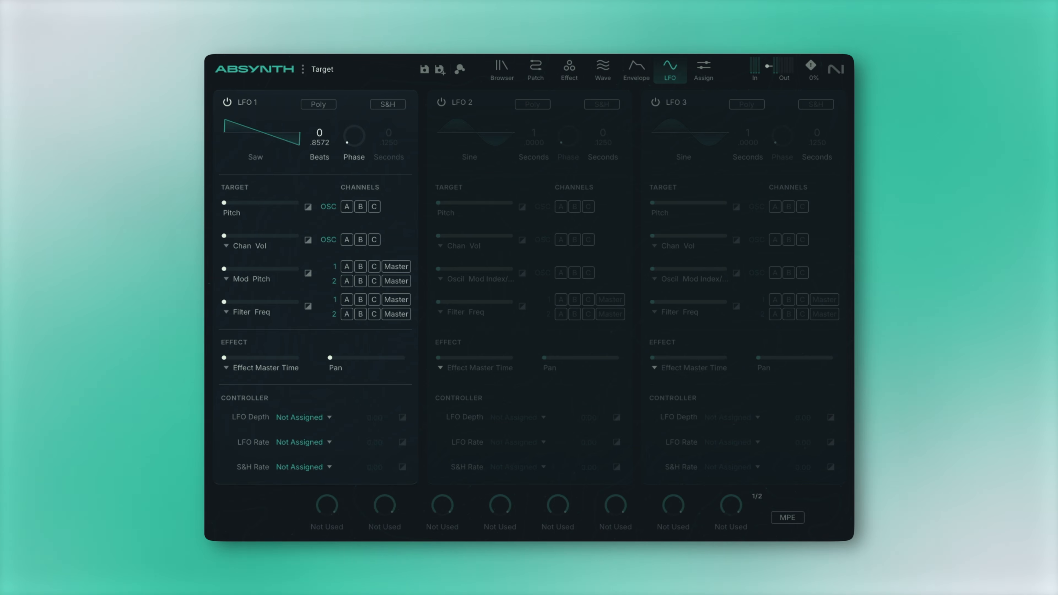
click(231, 284)
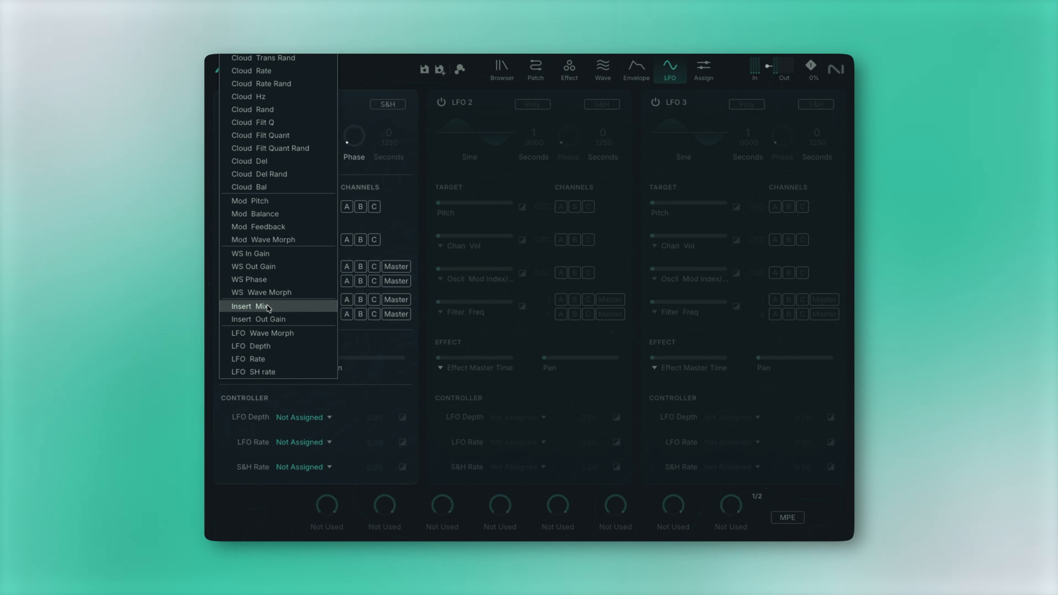
click(292, 253)
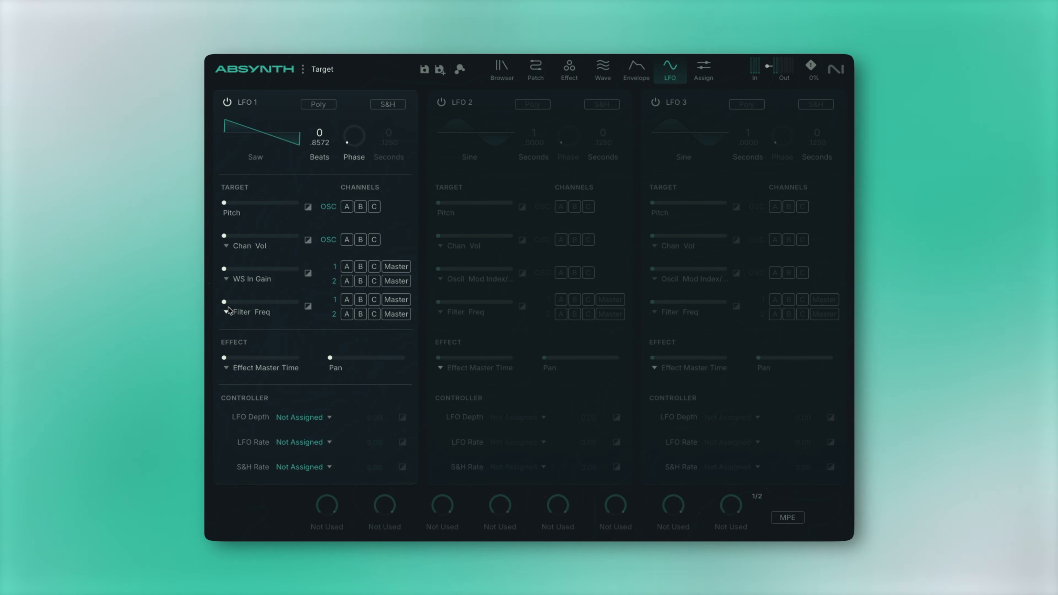
Step: Try maximum Filter Freq depth on LFO 1 with filter 2 excluded on channels A and B, at a rate of 1.1238 beats
drag(226, 304, 410, 312)
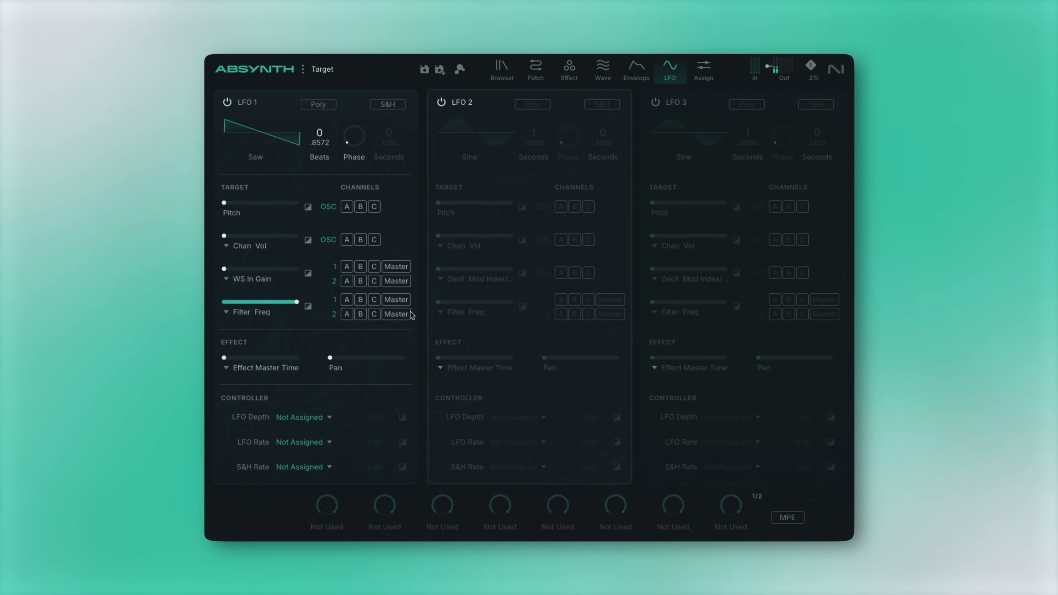
click(347, 314)
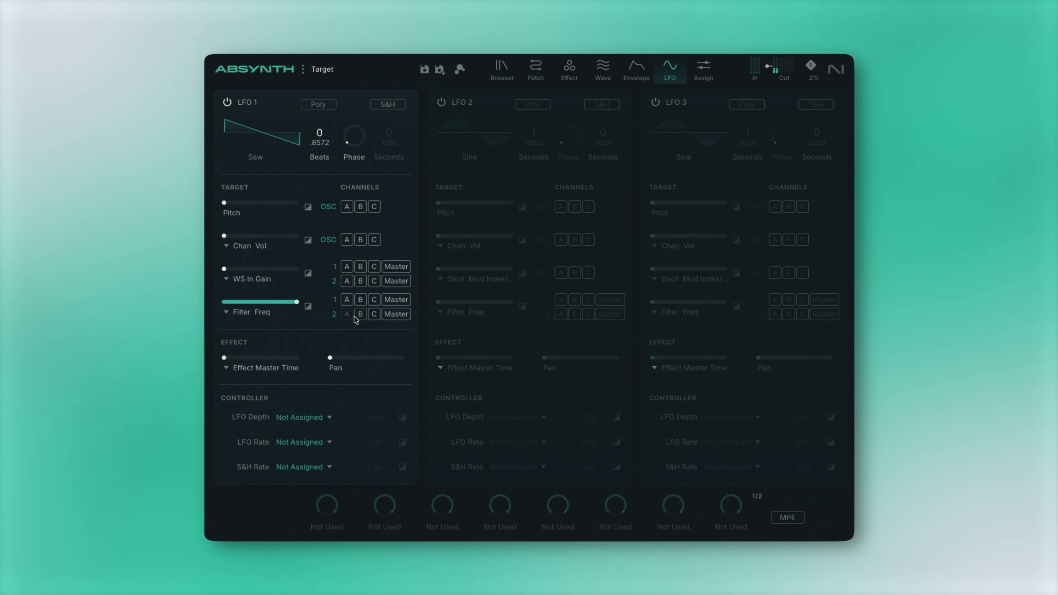
click(360, 314)
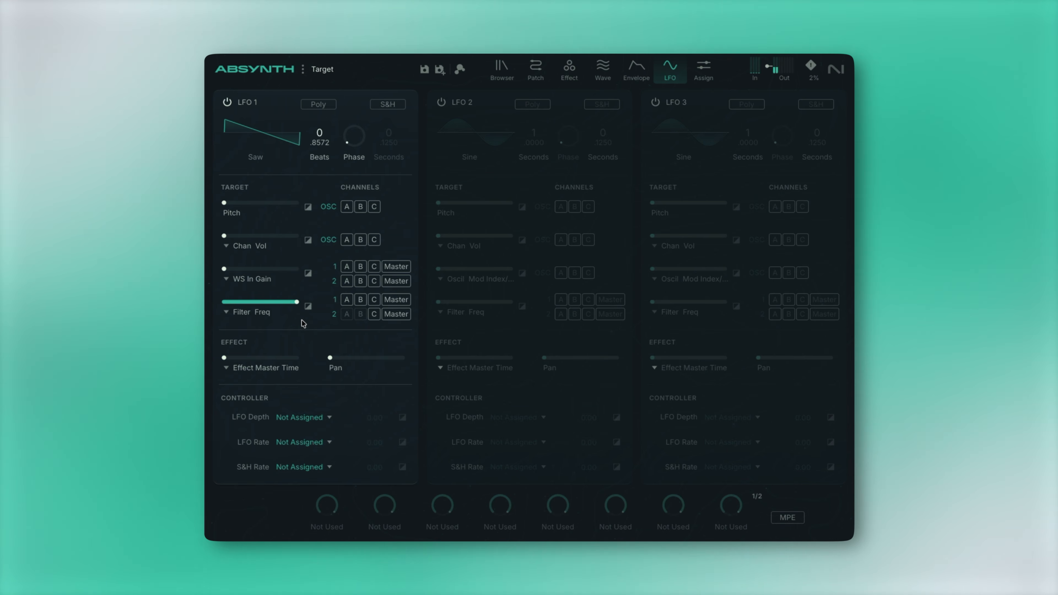
drag(315, 207, 323, 174)
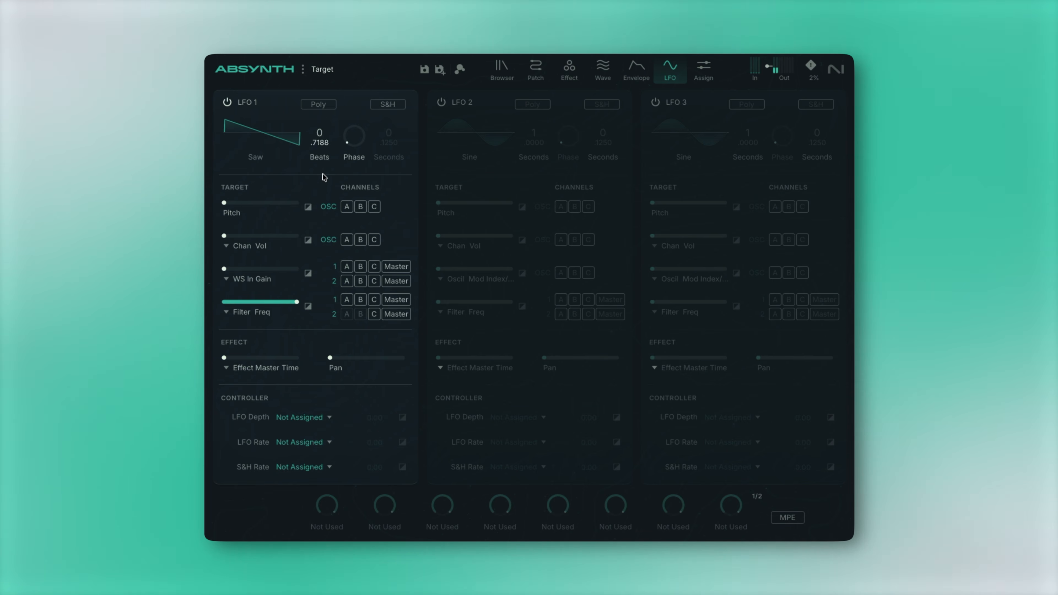
drag(336, 104, 336, 103)
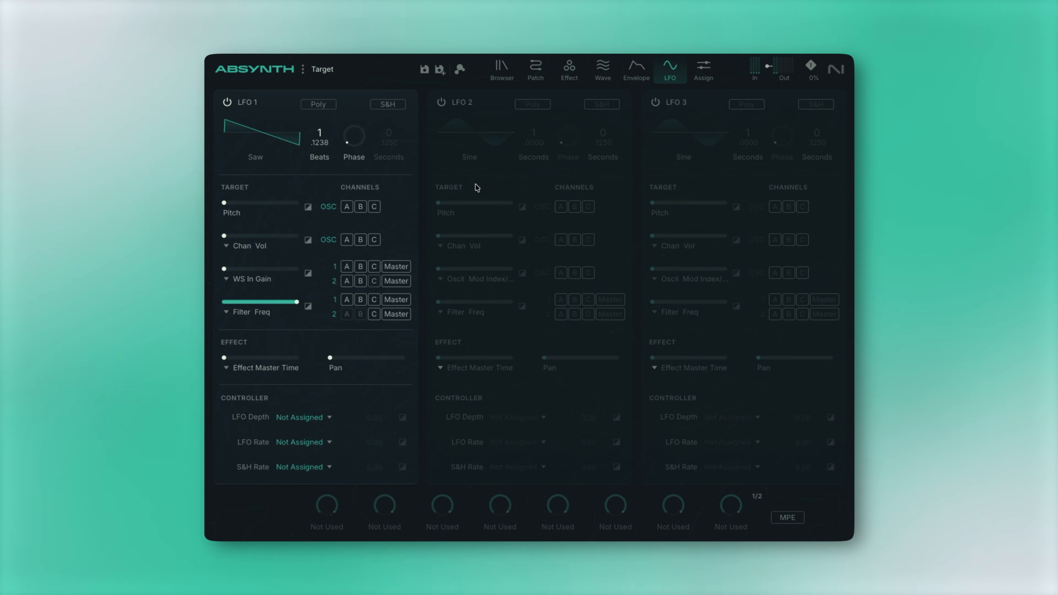
Step: Set up channel B with only a Ladder Notch in its second filter slot, and keep only filter 1 active in channel A
click(536, 69)
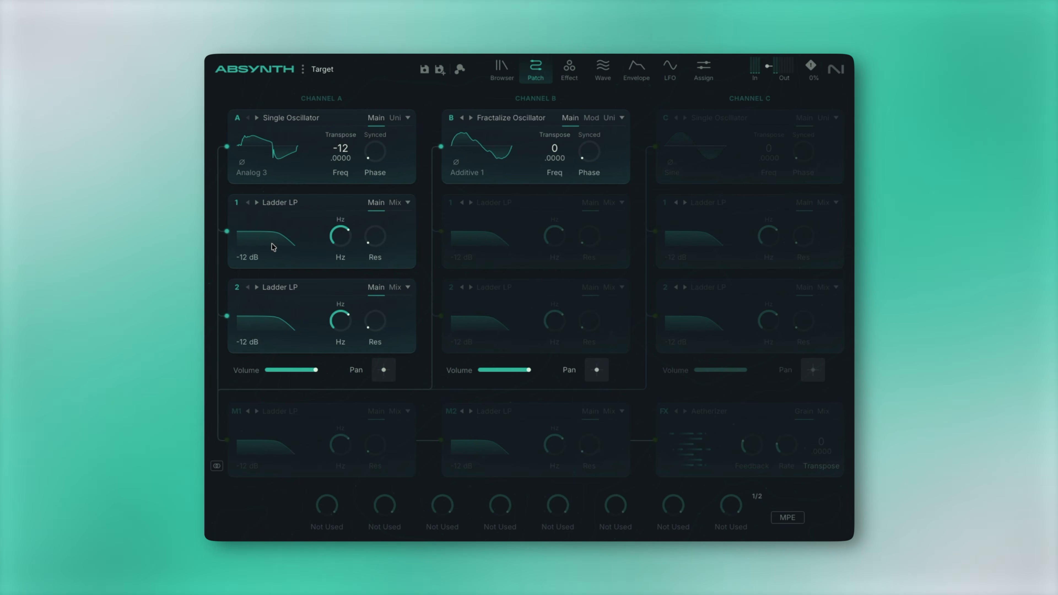
click(436, 239)
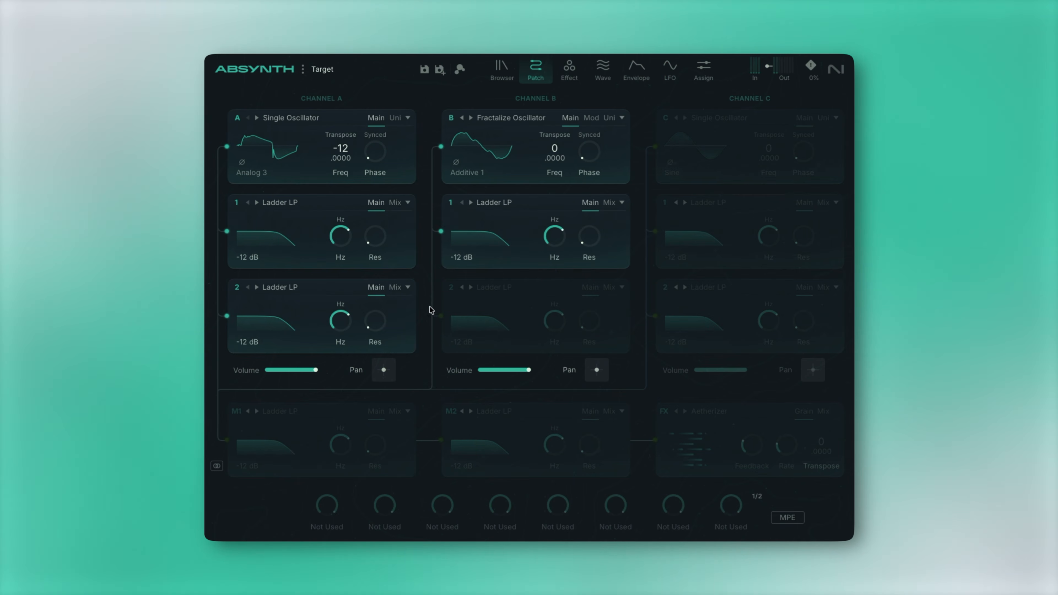
click(436, 317)
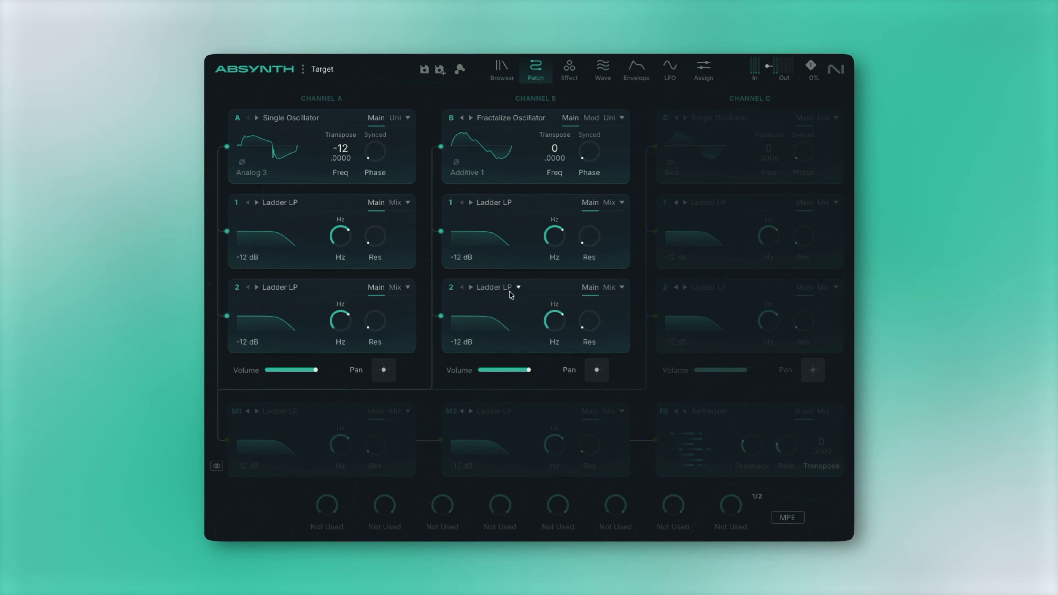
click(519, 289)
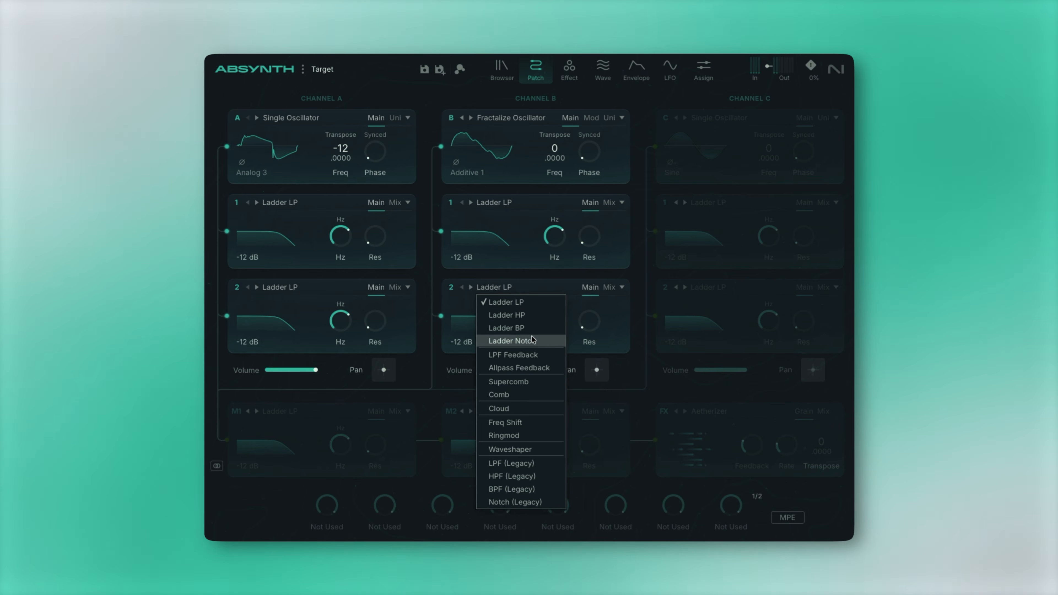
click(532, 340)
click(441, 231)
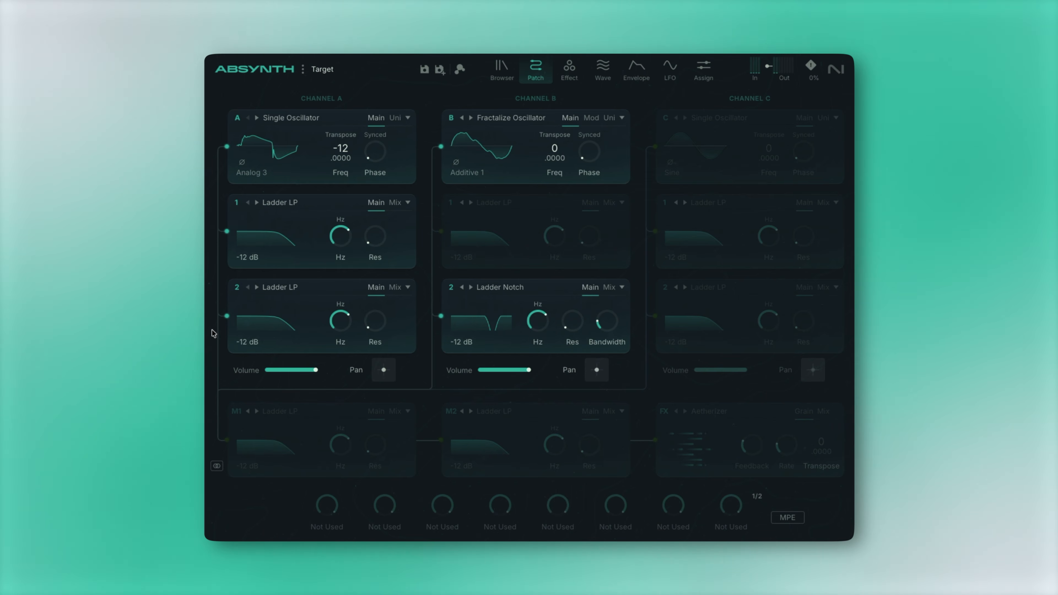
click(226, 316)
Step: Try LFO 1's Filter Freq depth on the new filter setup, setting the rate to 1.5484 beats and resetting the depth to 0
click(668, 68)
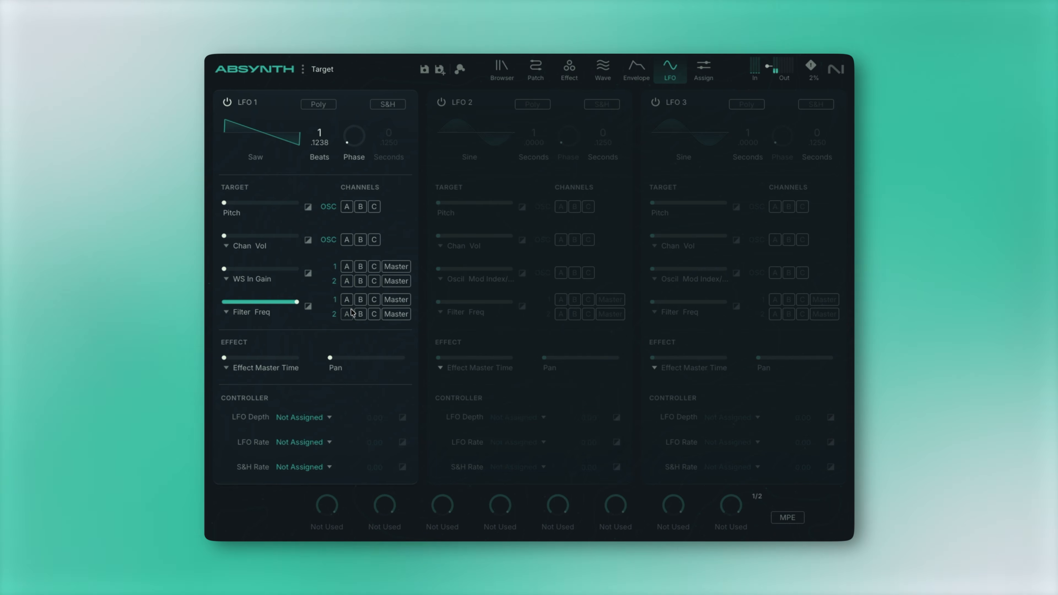
mouse_move(297, 304)
drag(253, 304, 307, 303)
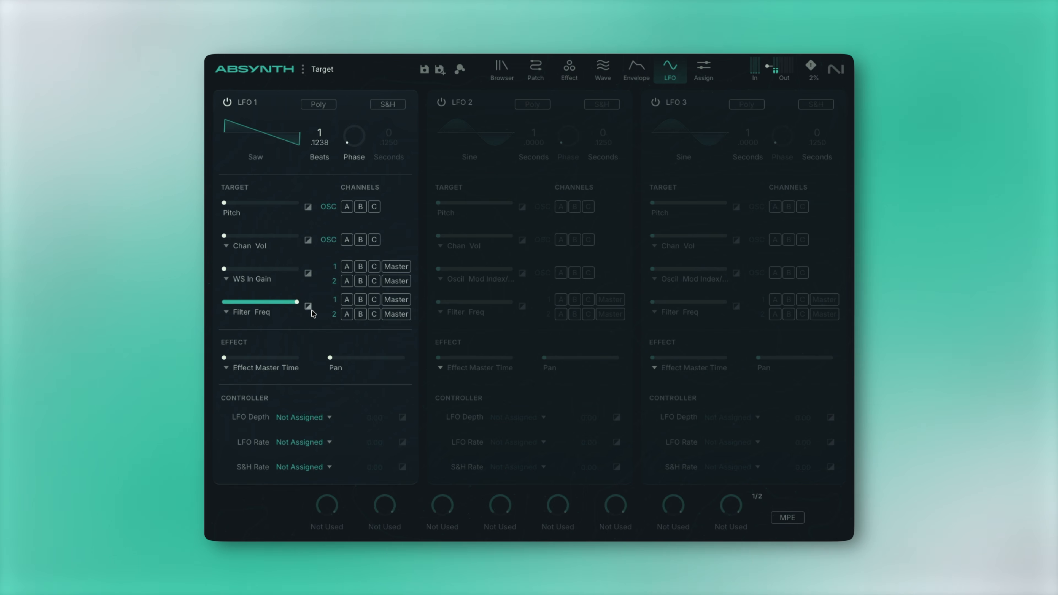
drag(312, 139, 328, 110)
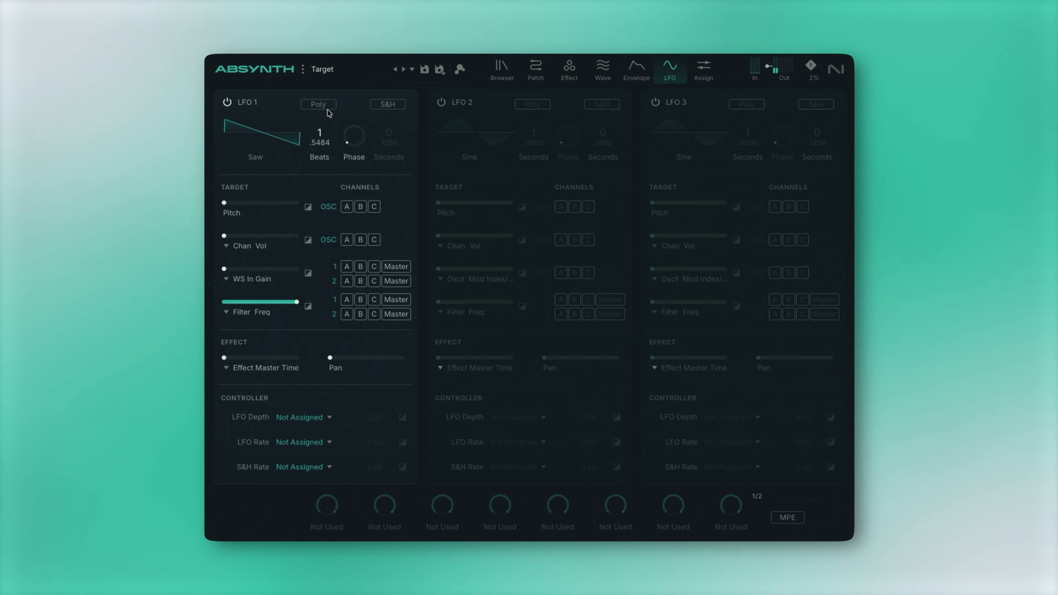
double_click(297, 303)
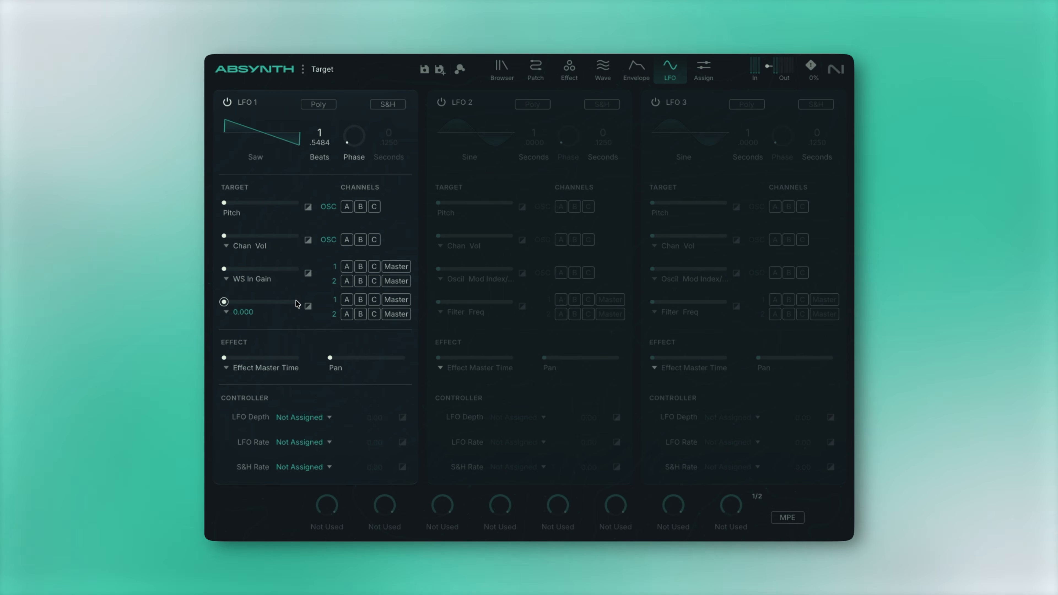
Step: Raise LFO 1's Pitch depth to just under halfway and set its rate to 1.2616 beats
click(535, 69)
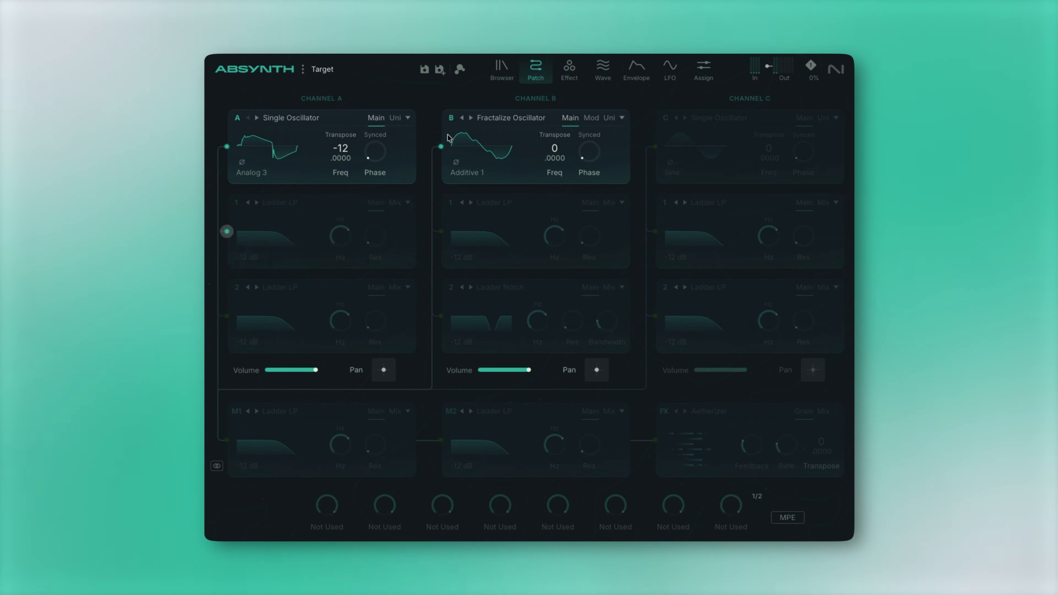
click(673, 70)
mouse_move(226, 204)
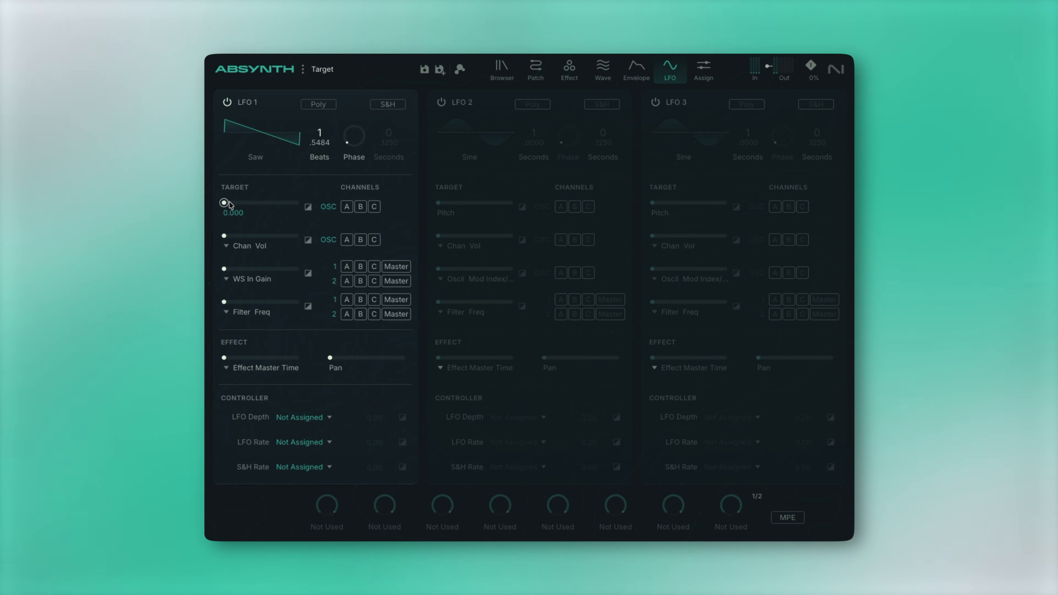
drag(226, 203, 349, 199)
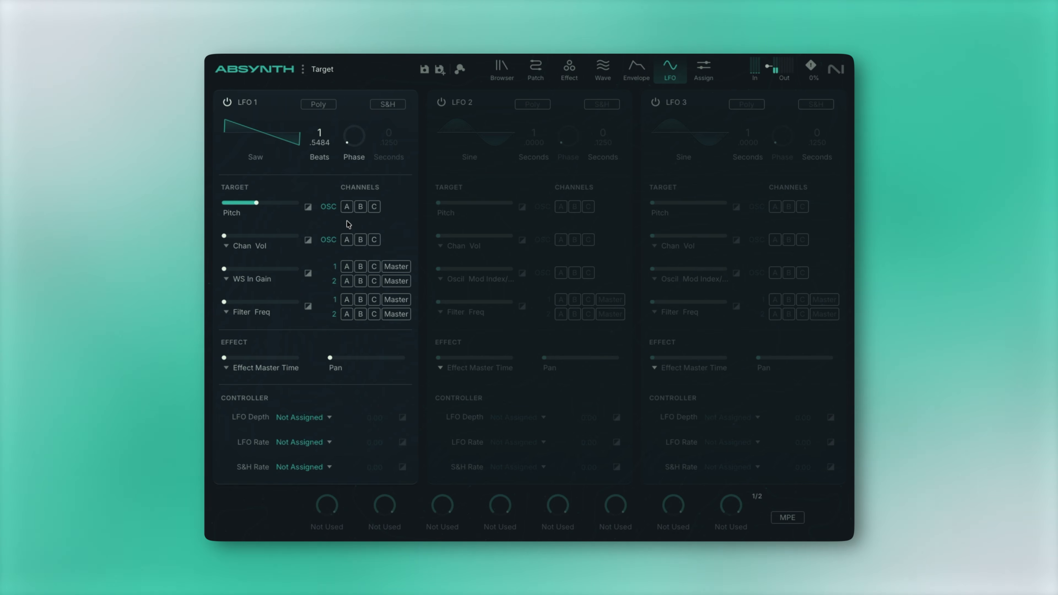
drag(315, 171, 313, 199)
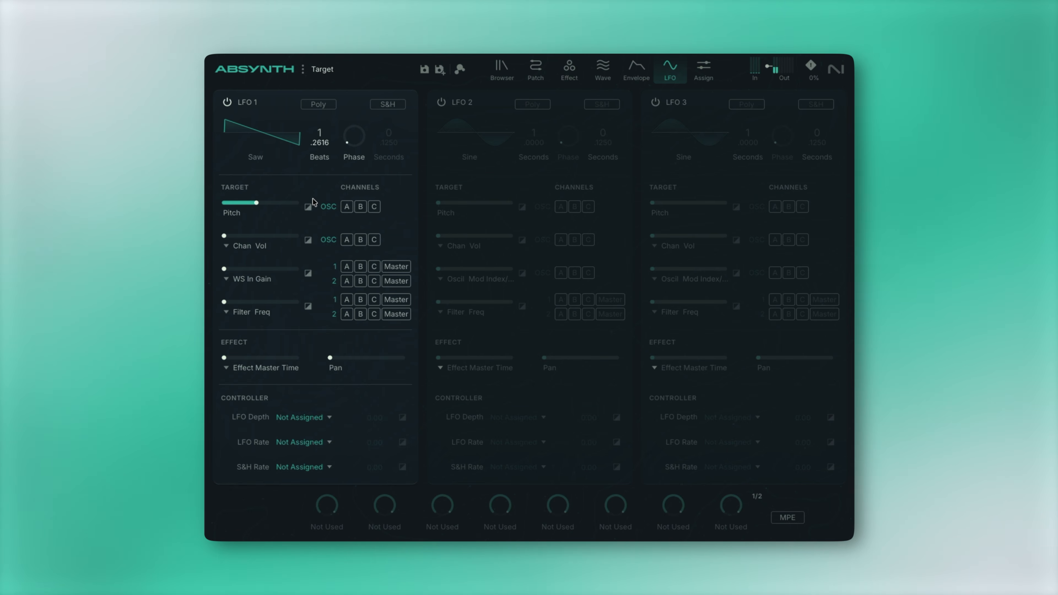
Step: Enable sample-and-hold on LFO 1 and change its waveform to Sine
click(379, 107)
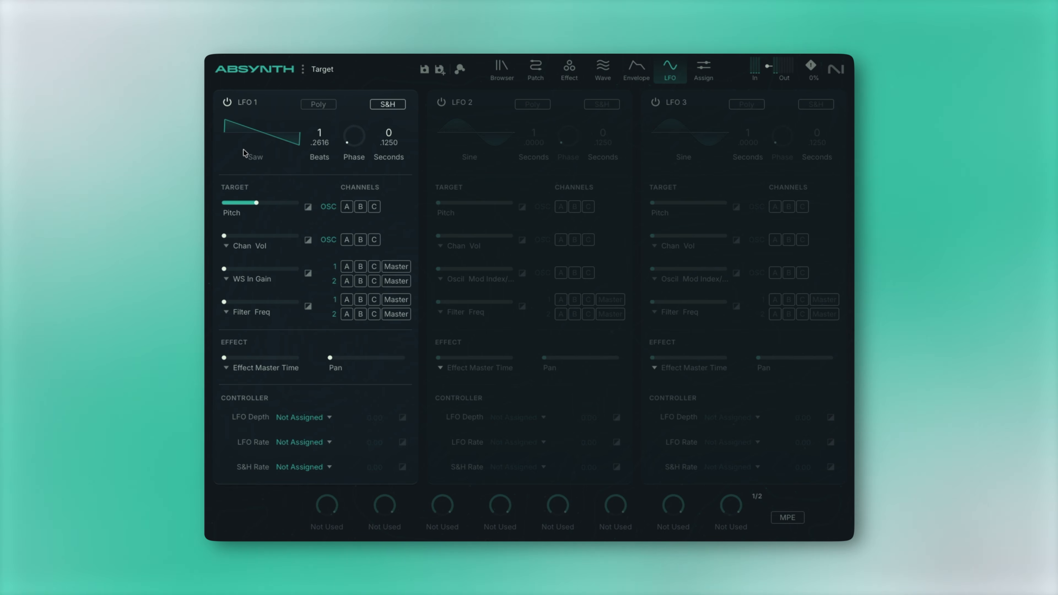
click(242, 141)
click(266, 224)
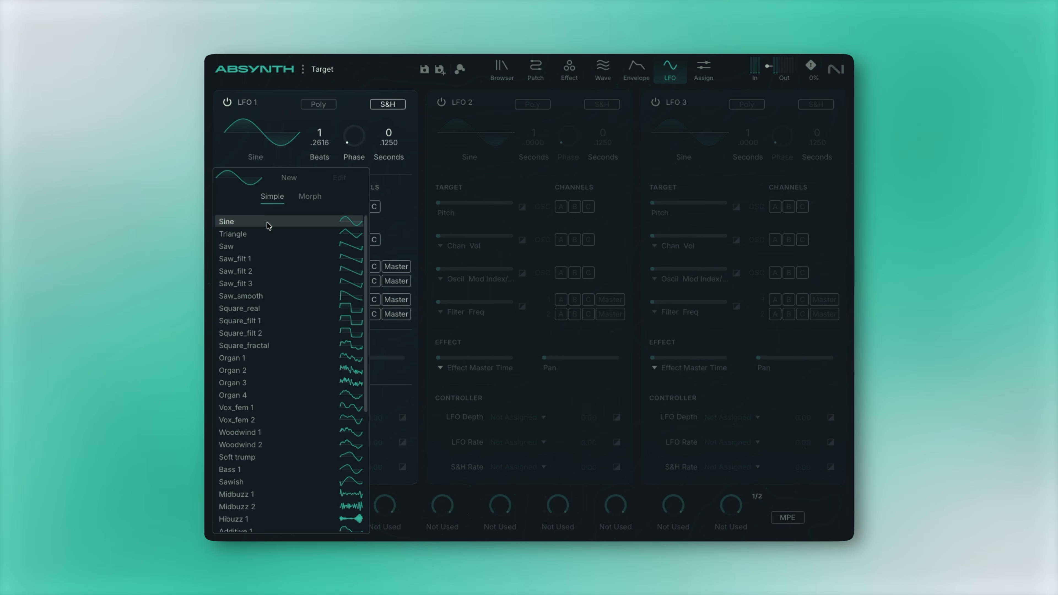
click(357, 89)
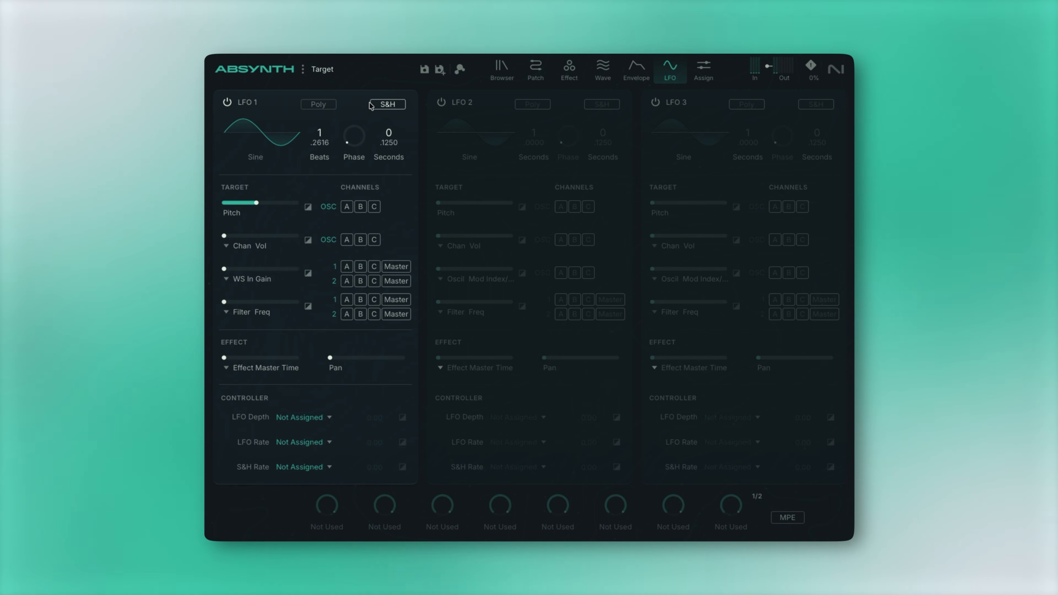
Step: Compare LFO 1 with sample-and-hold off and on, adjusting its hold rate in beats, and reset the Pitch depth to 0
click(385, 107)
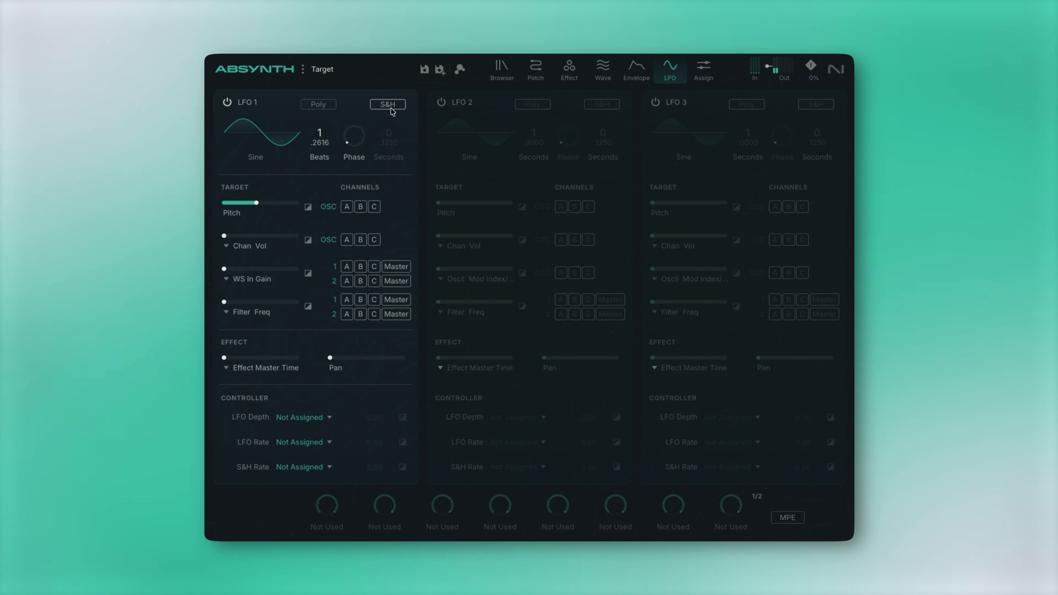
click(392, 107)
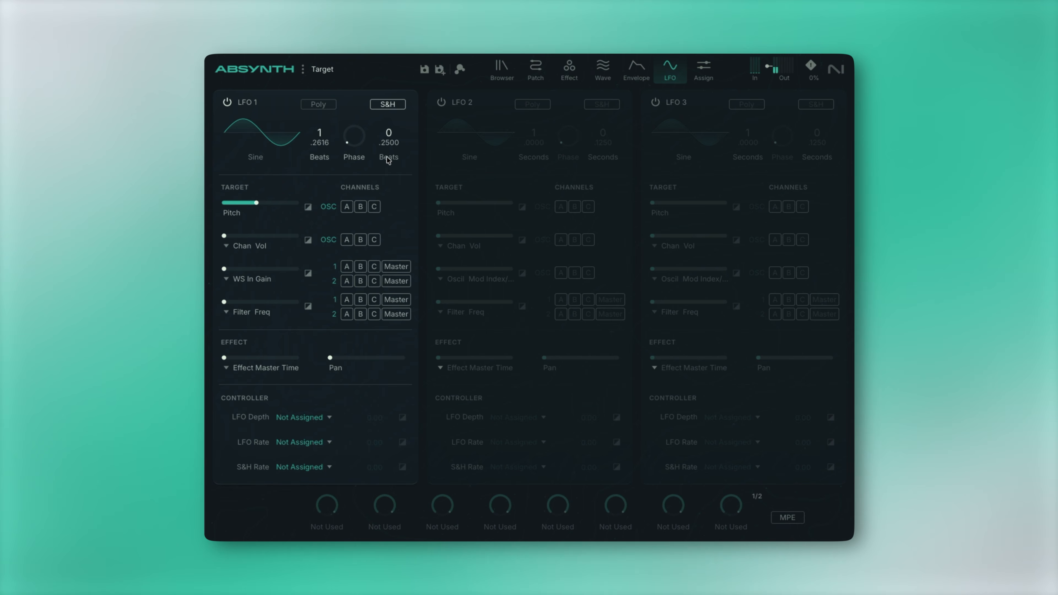
drag(385, 152, 397, 133)
drag(222, 222, 231, 202)
mouse_move(271, 204)
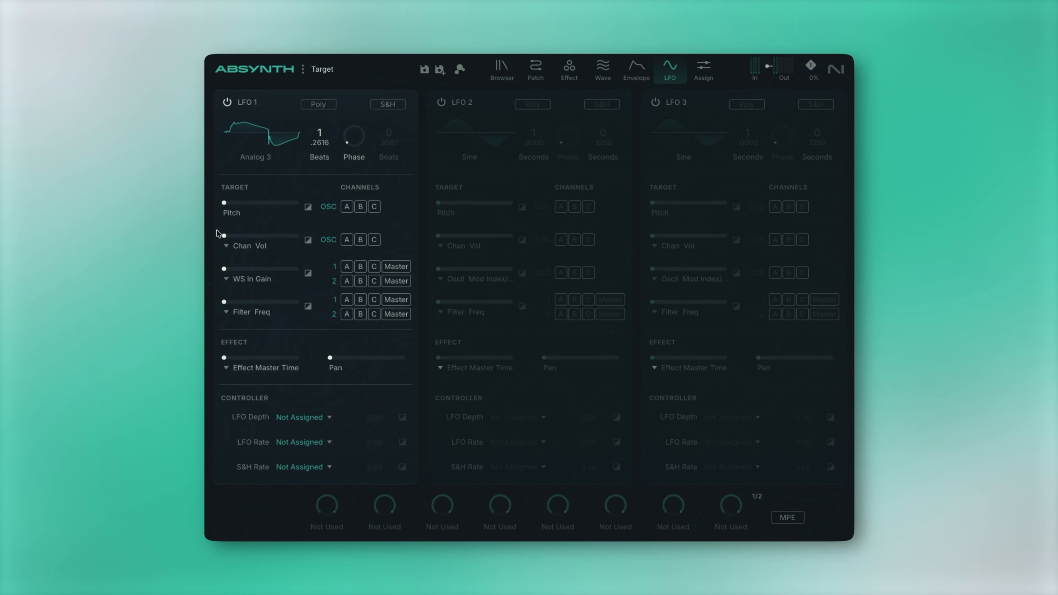
Step: Raise LFO 1's Chan Vol depth to maximum and change its waveform to the simple Sine
drag(224, 236, 436, 239)
click(262, 159)
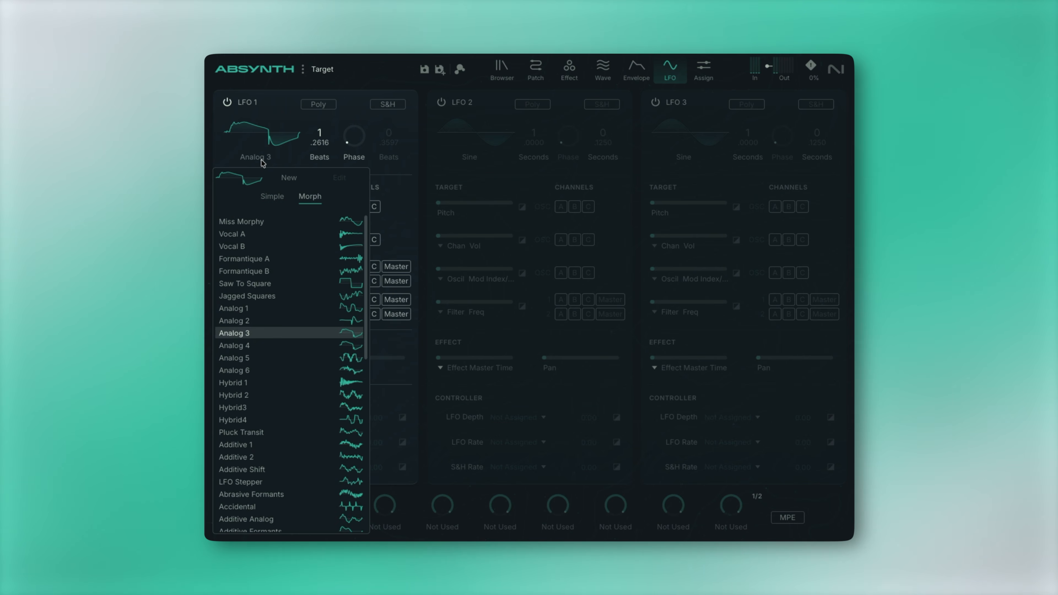
click(271, 196)
click(234, 222)
click(286, 89)
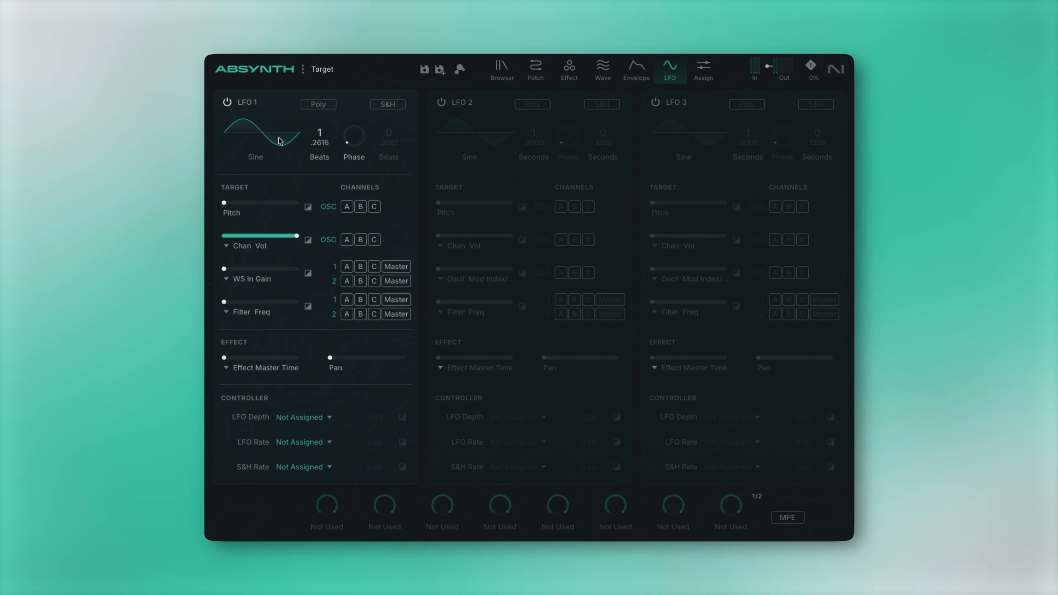
Step: Try LFO 1 in Mono mode and return it to Poly
click(327, 108)
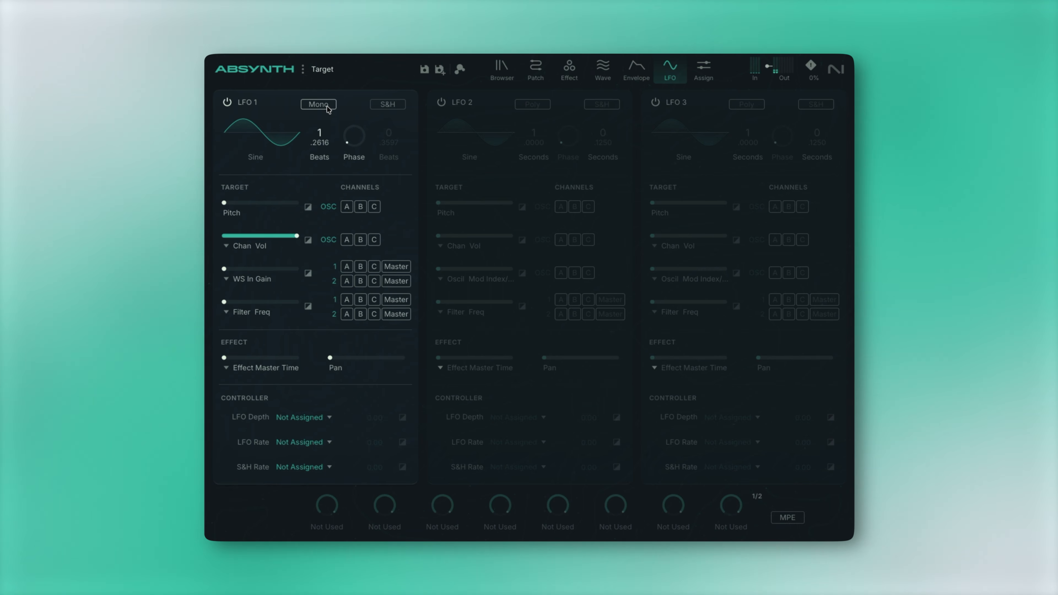
click(325, 106)
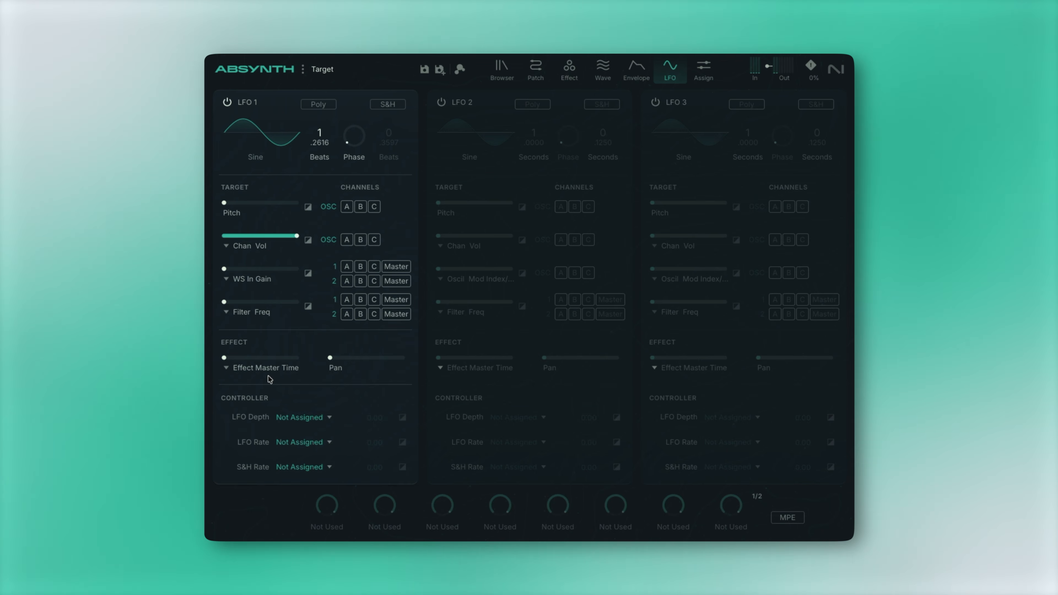
Step: Review LFO 1's effect targets for Aetherizer, and switch the patch effect to Pipe
click(226, 369)
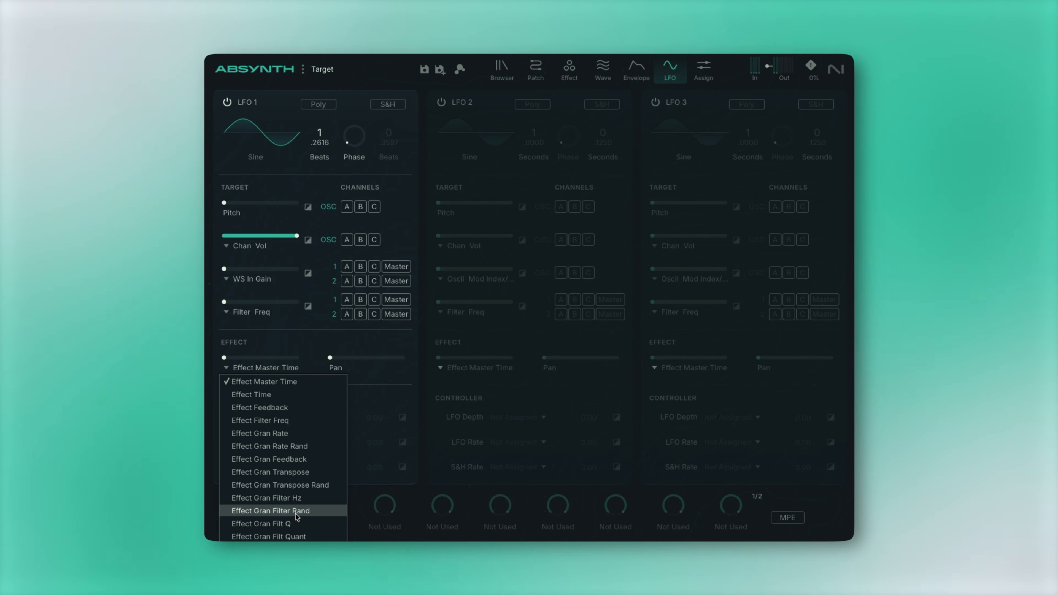
click(666, 71)
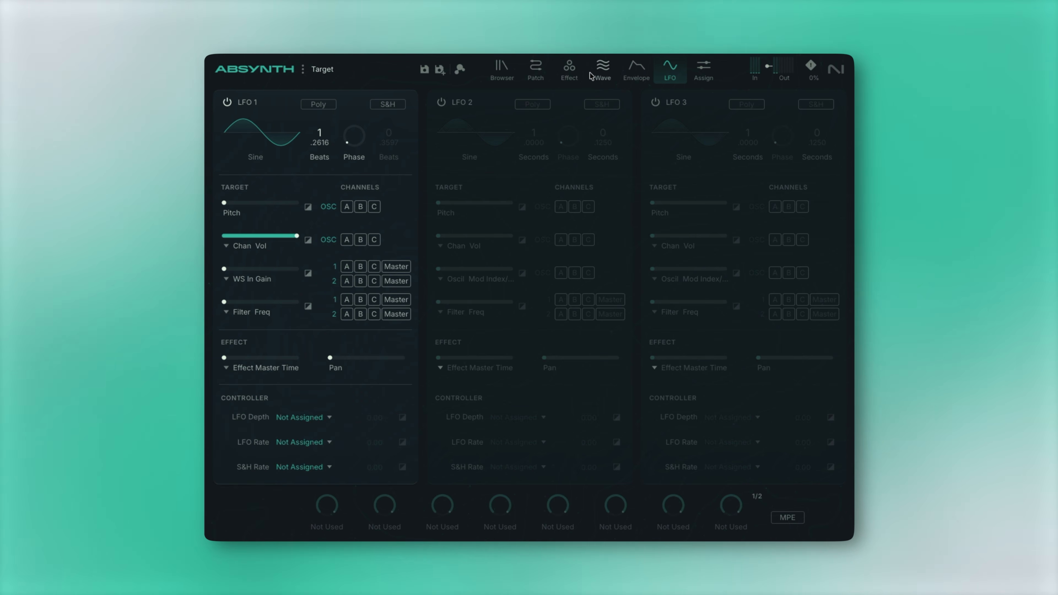
click(569, 70)
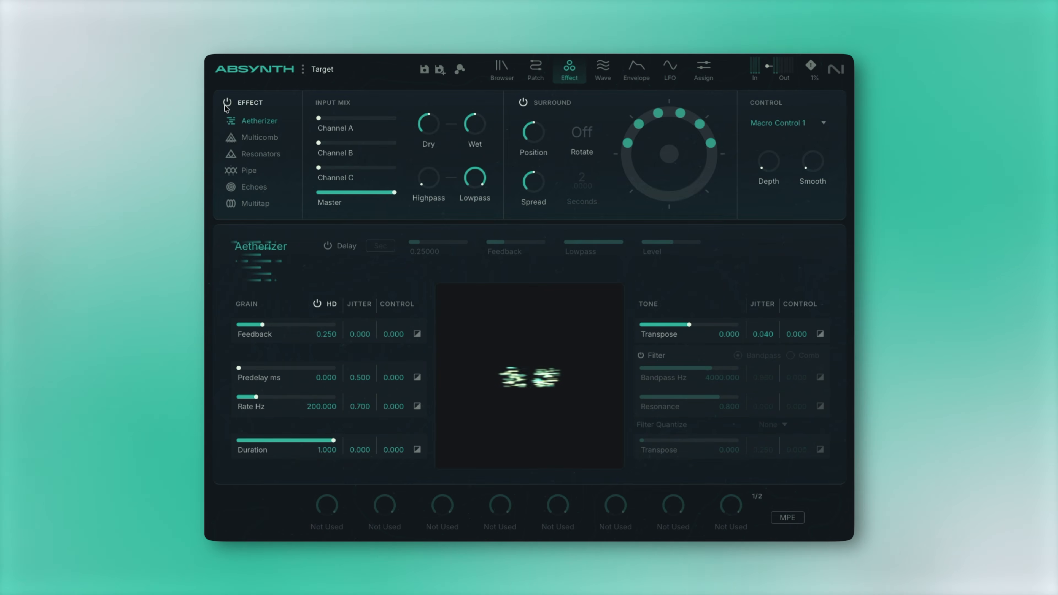
click(249, 170)
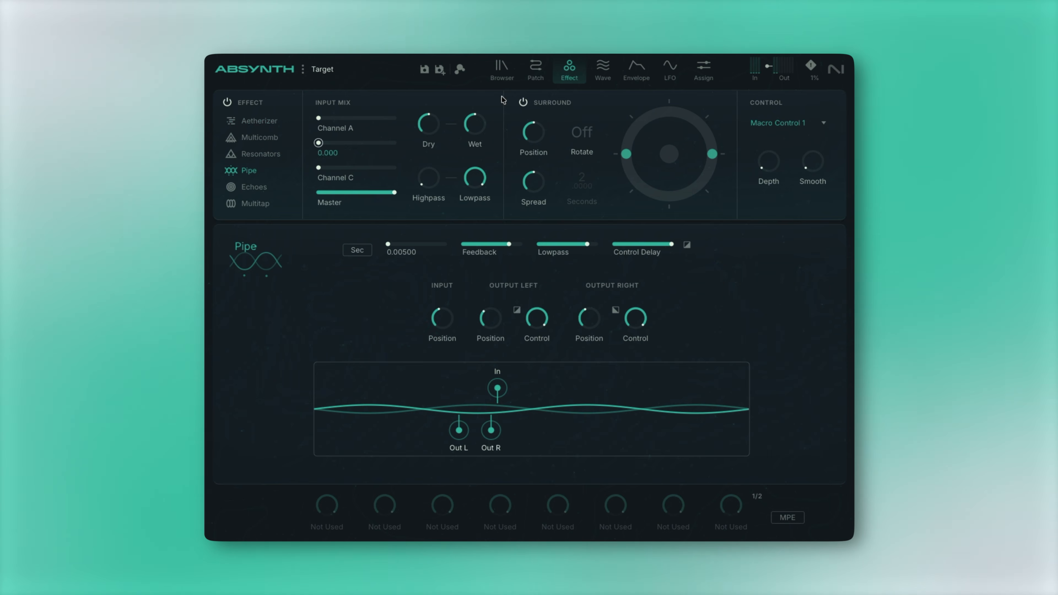
click(670, 71)
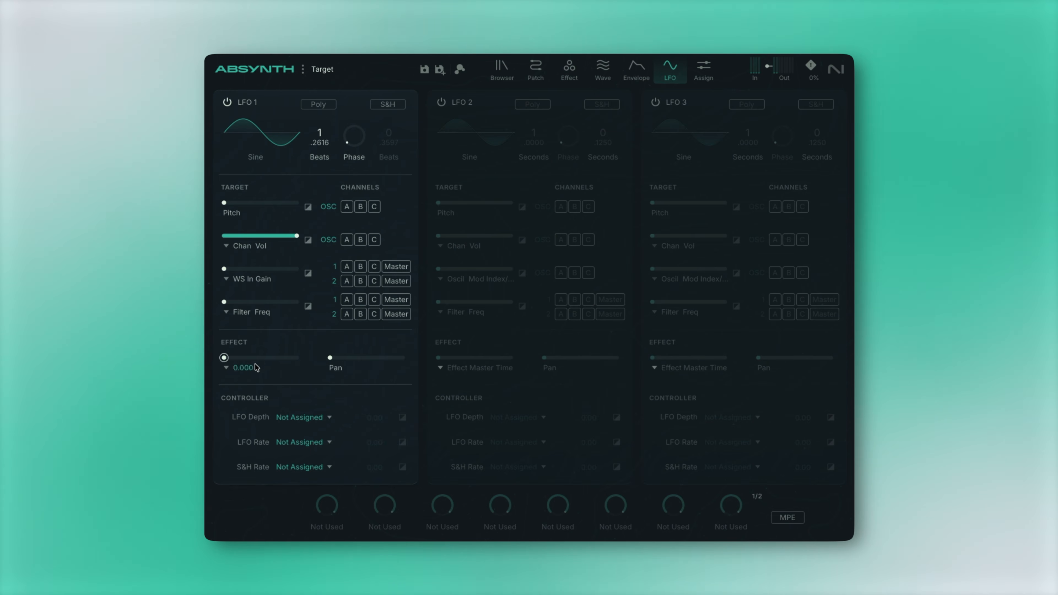
Step: Set LFO 1's effect target to Effect Time with maximum depth
click(228, 367)
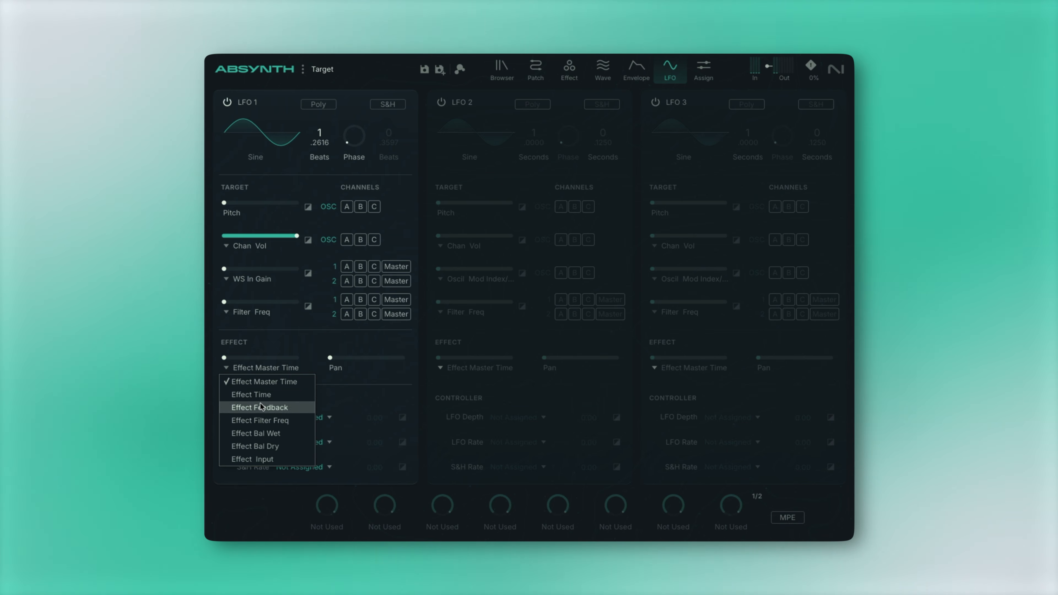
click(273, 397)
drag(224, 360, 324, 333)
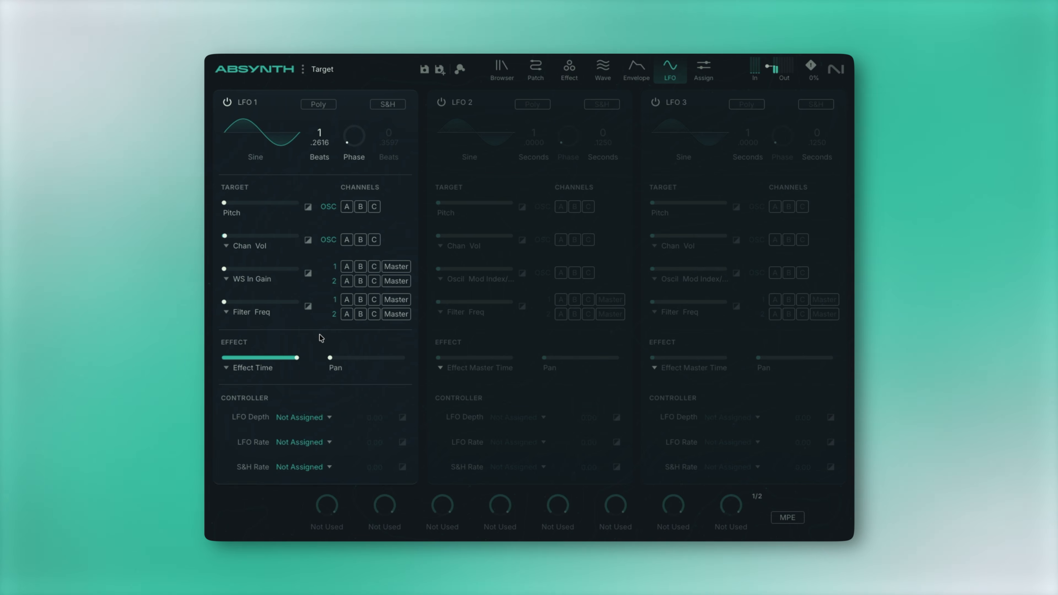
Step: Switch the patch effect back to Aetherizer and review LFO 1's granular effect targets
click(569, 71)
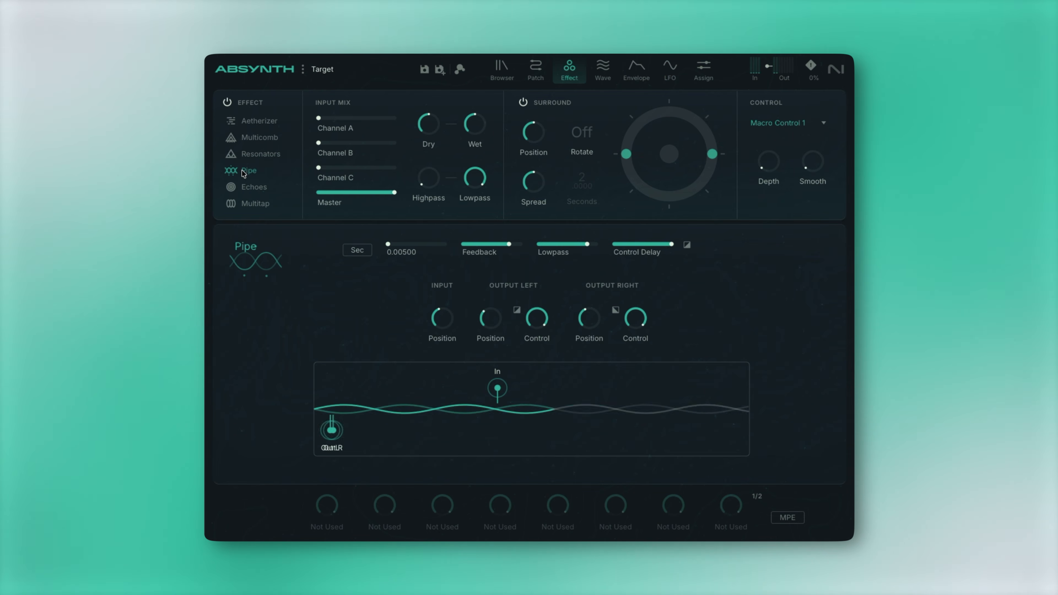
click(256, 121)
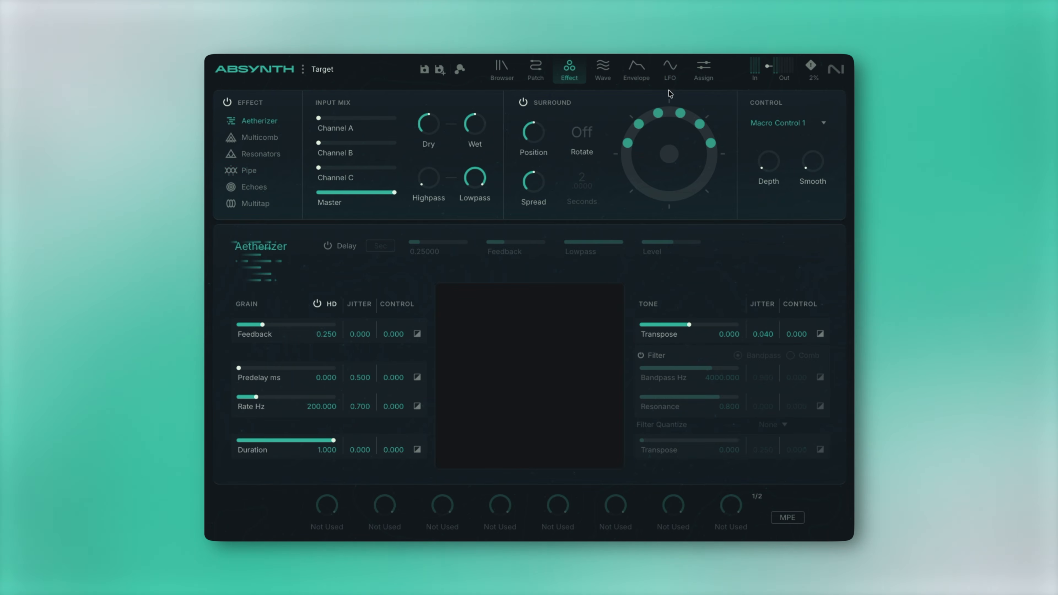
click(670, 70)
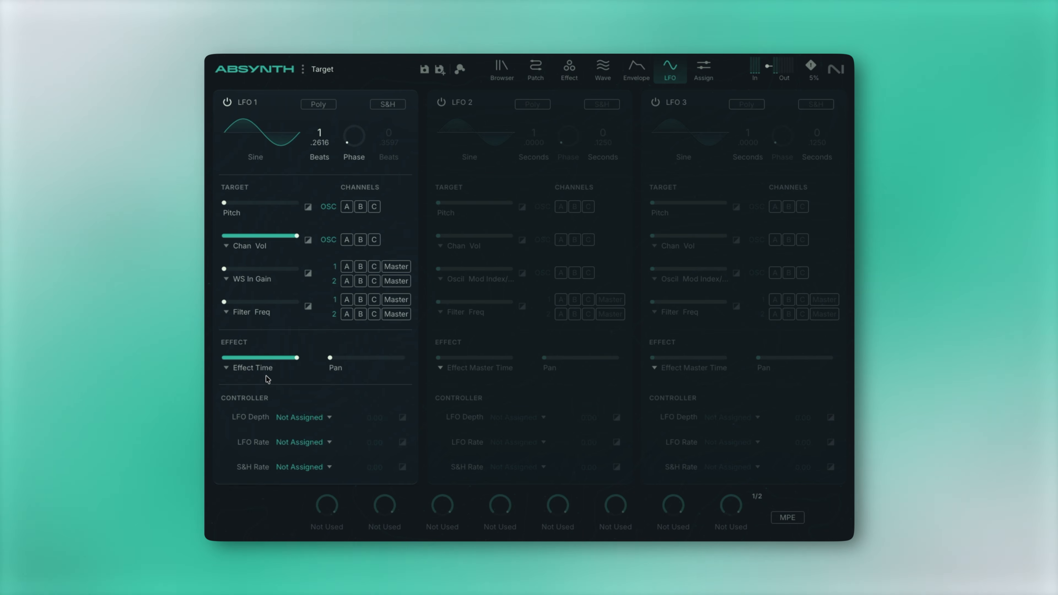
click(225, 368)
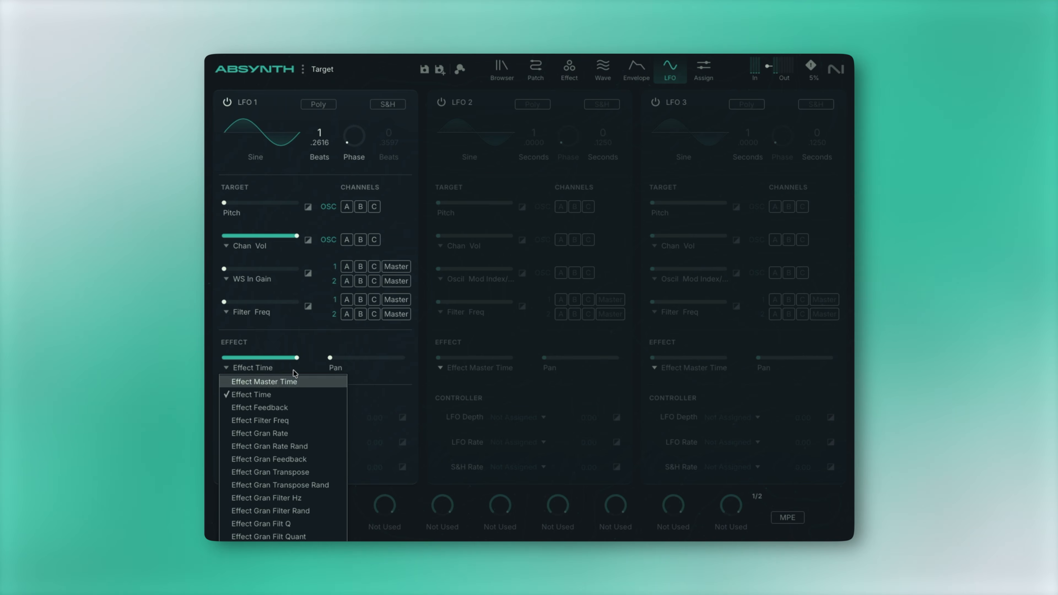
click(319, 473)
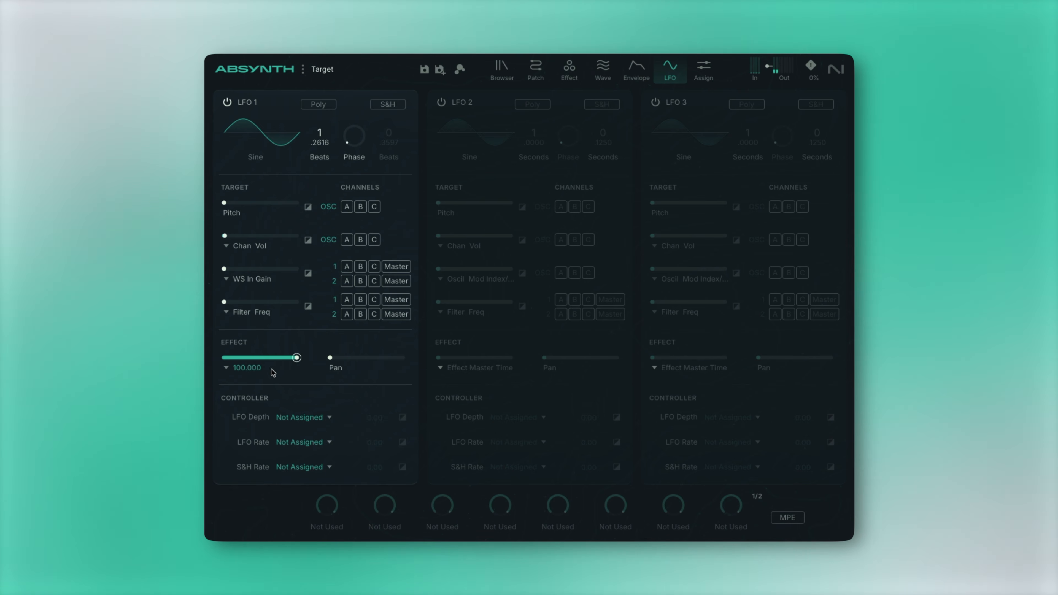
Step: Reset LFO 1's Effect Time depth to 0, and try maximum Pan depth while speeding the rate up to 0.3672 beats
drag(294, 359, 294, 359)
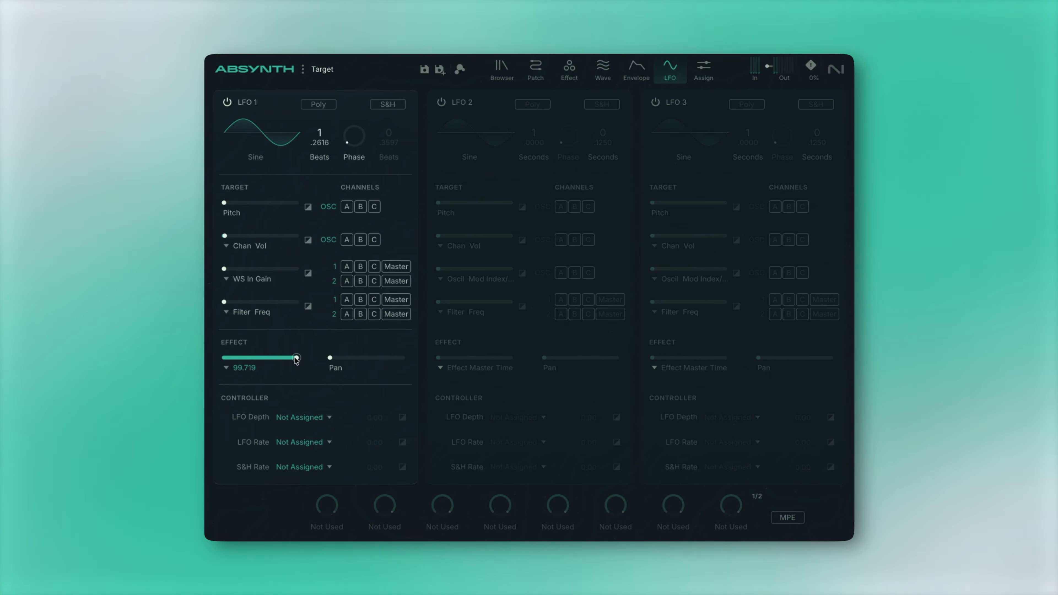
double_click(295, 358)
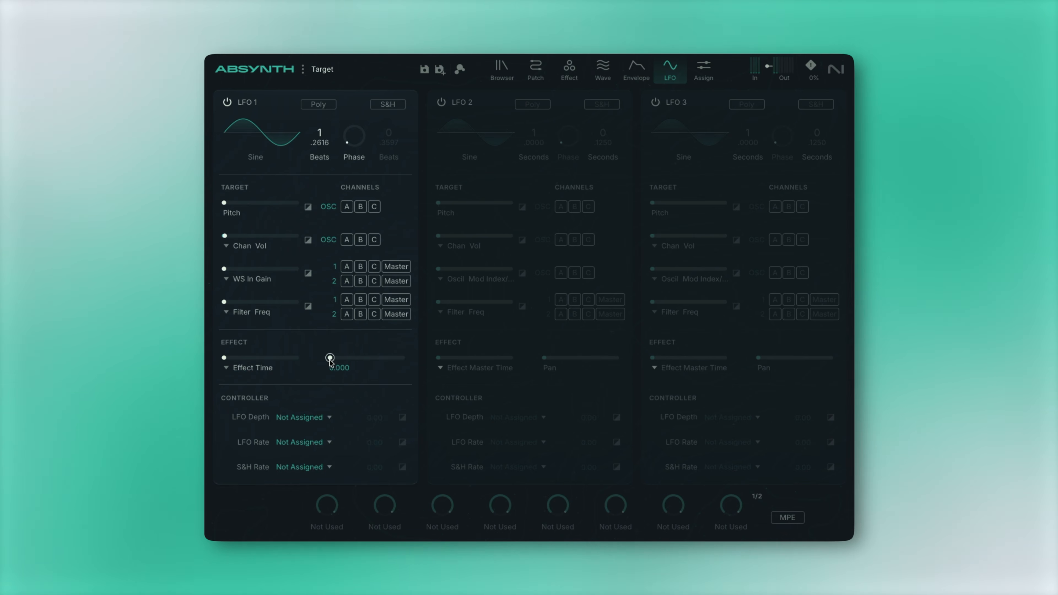
drag(329, 357, 610, 359)
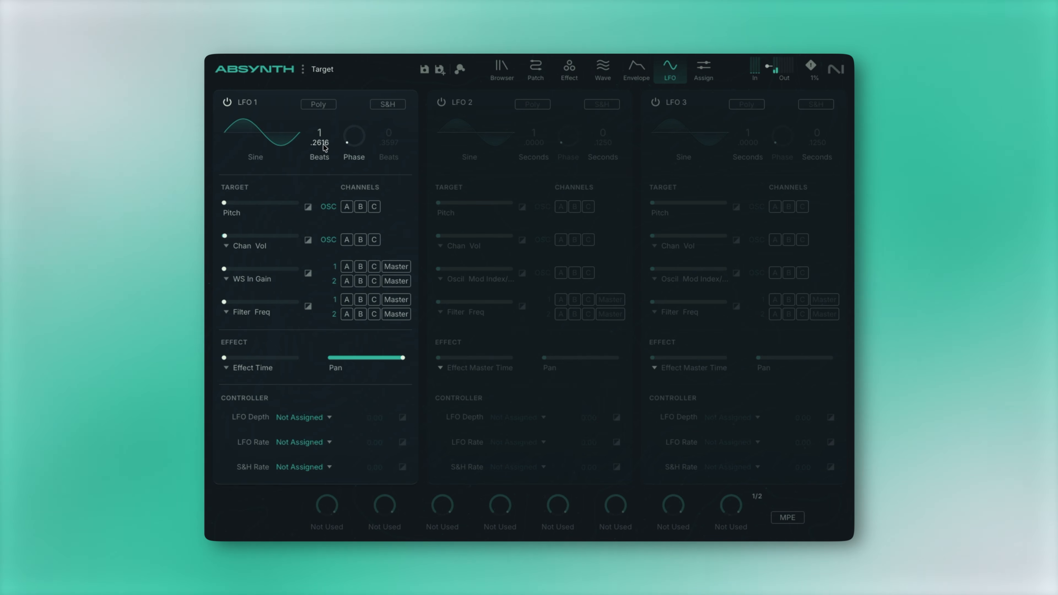
drag(321, 148, 319, 204)
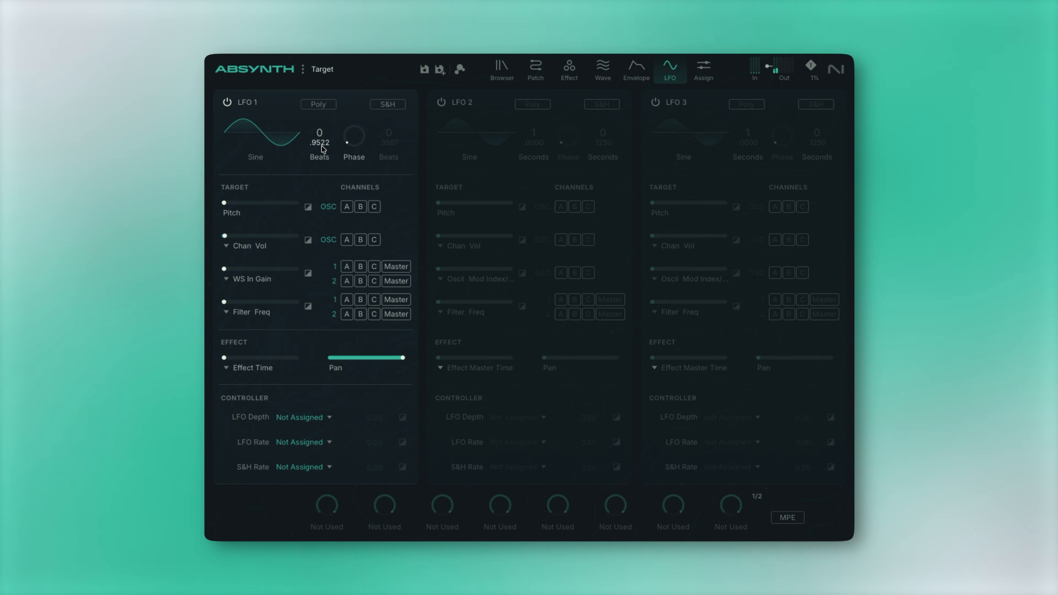
drag(321, 156, 314, 251)
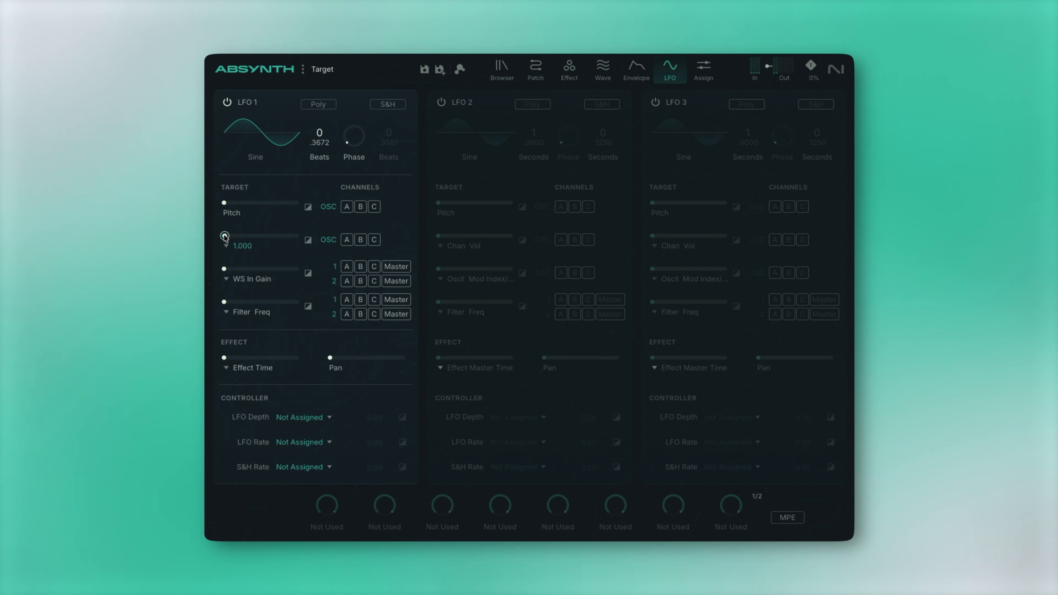
Step: Set LFO 1's Pitch depth to 12 and assign its LFO Depth controller to the first macro with an amount of 98.01
mouse_move(224, 204)
drag(224, 204, 270, 223)
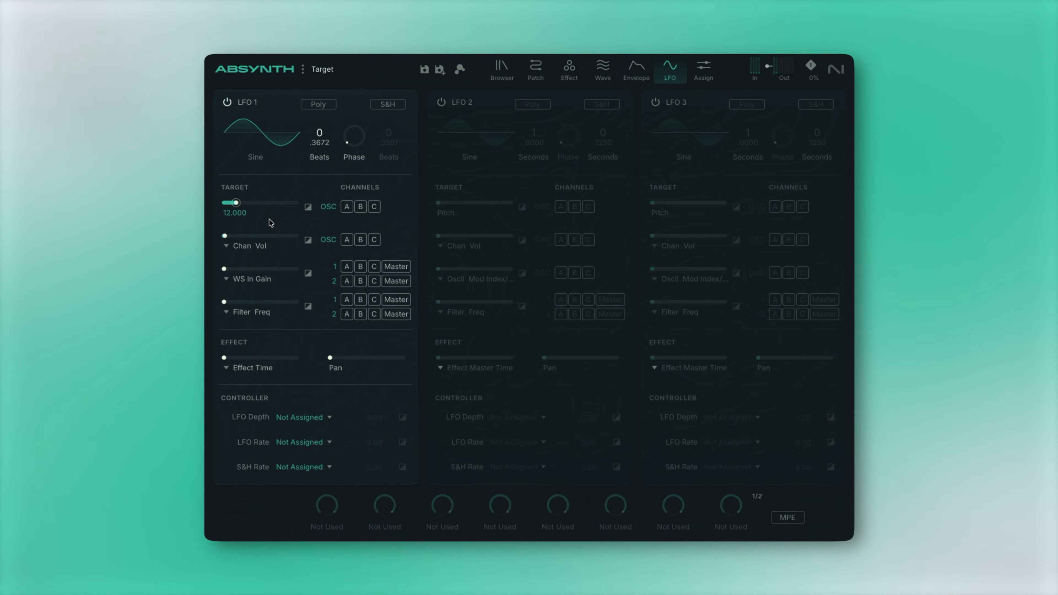
click(300, 422)
click(320, 431)
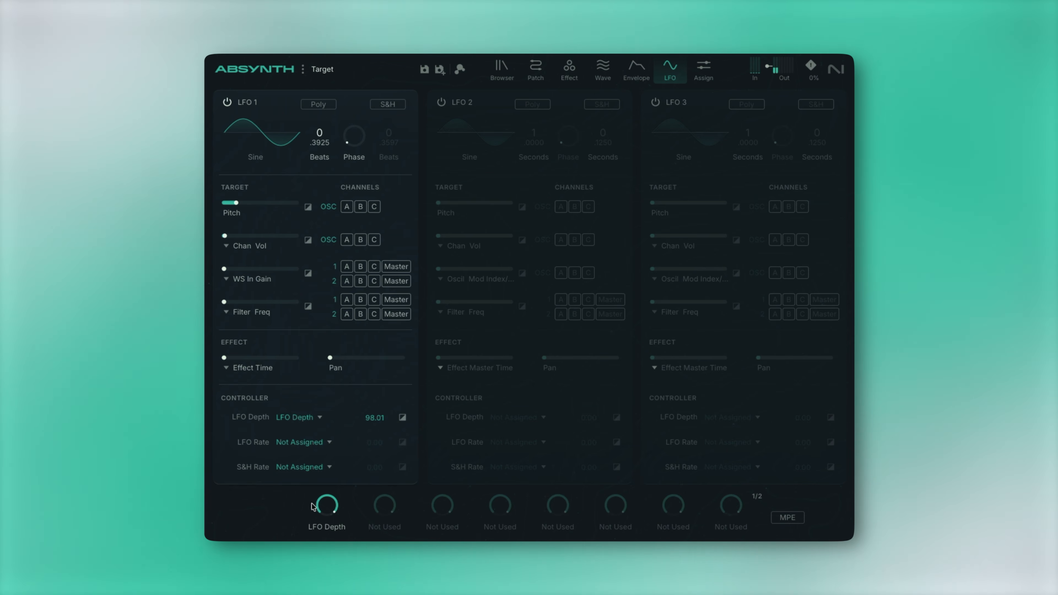
Step: Sweep the LFO Depth macro down and back up to maximum to try its control over LFO 1
drag(323, 504, 323, 526)
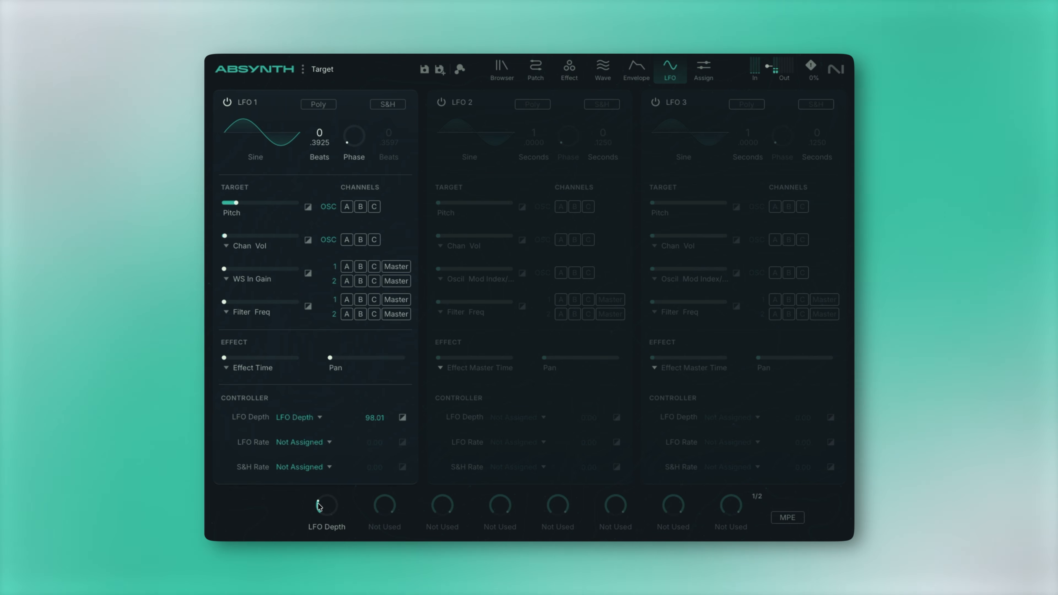
drag(320, 504, 331, 317)
mouse_move(234, 203)
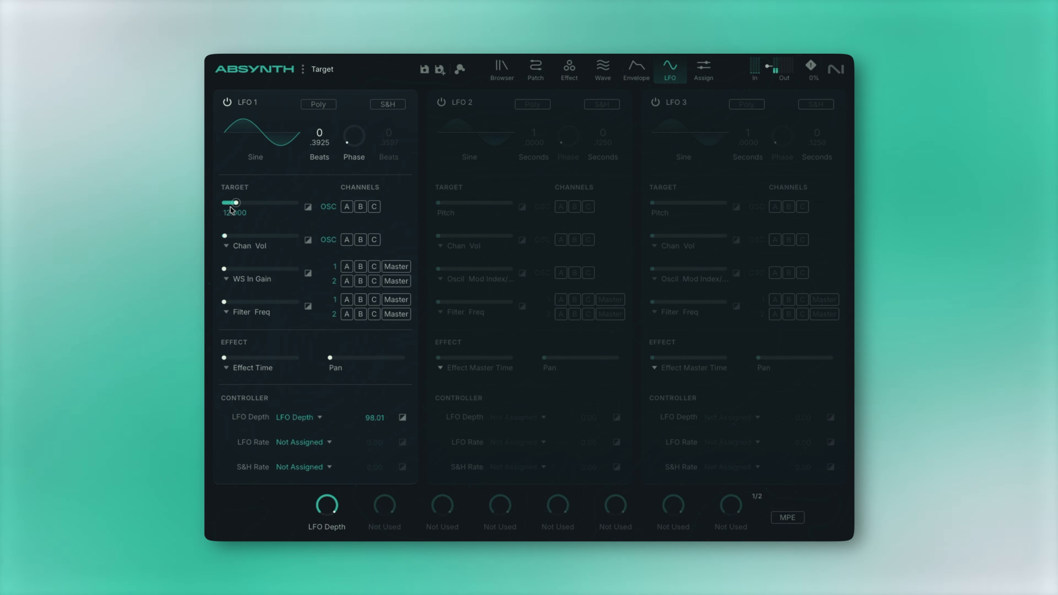
Step: Unassign LFO 1's LFO Depth controller and assign its LFO Rate controller to the first macro
mouse_move(230, 204)
mouse_down()
mouse_move(204, 209)
mouse_move(210, 199)
mouse_move(249, 201)
mouse_up()
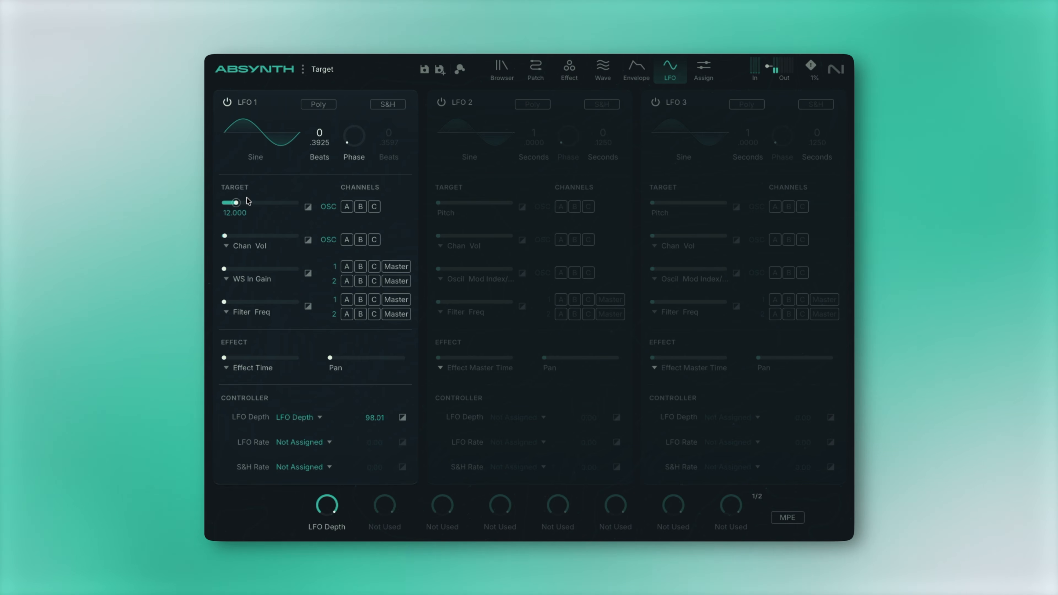
click(312, 420)
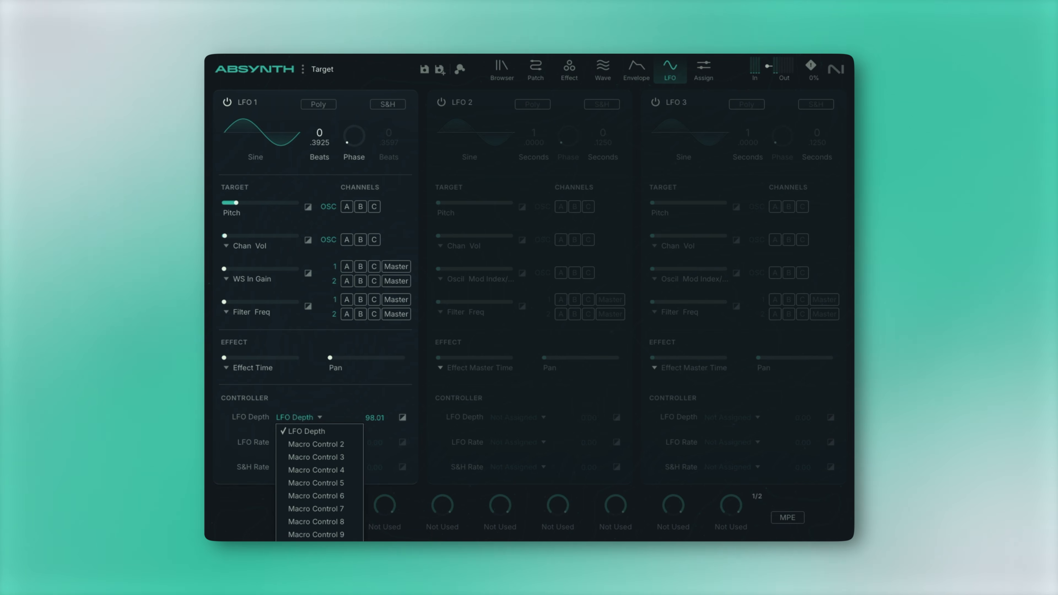
click(307, 431)
click(311, 442)
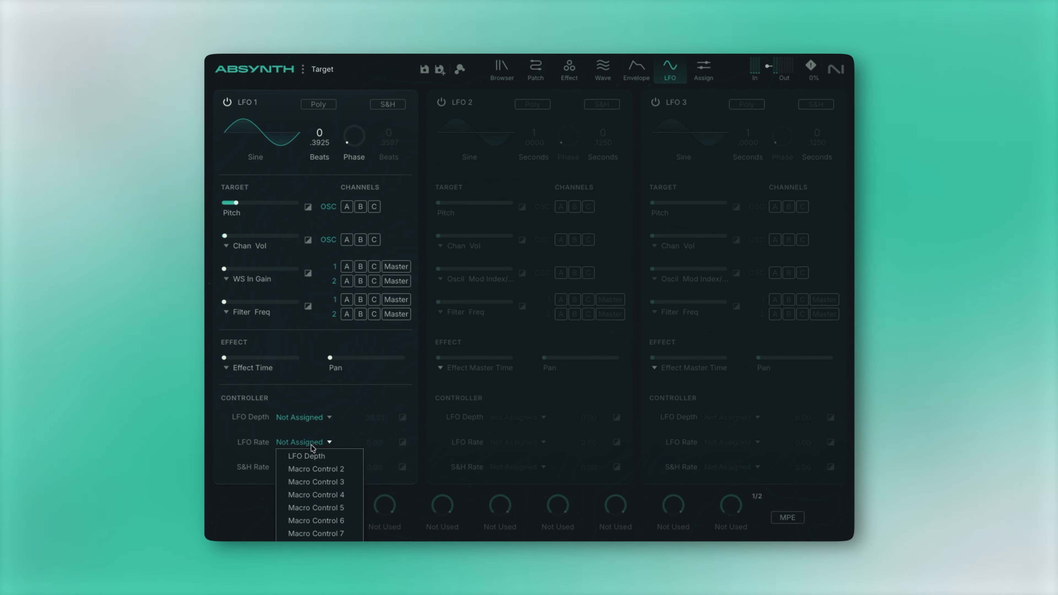
click(326, 457)
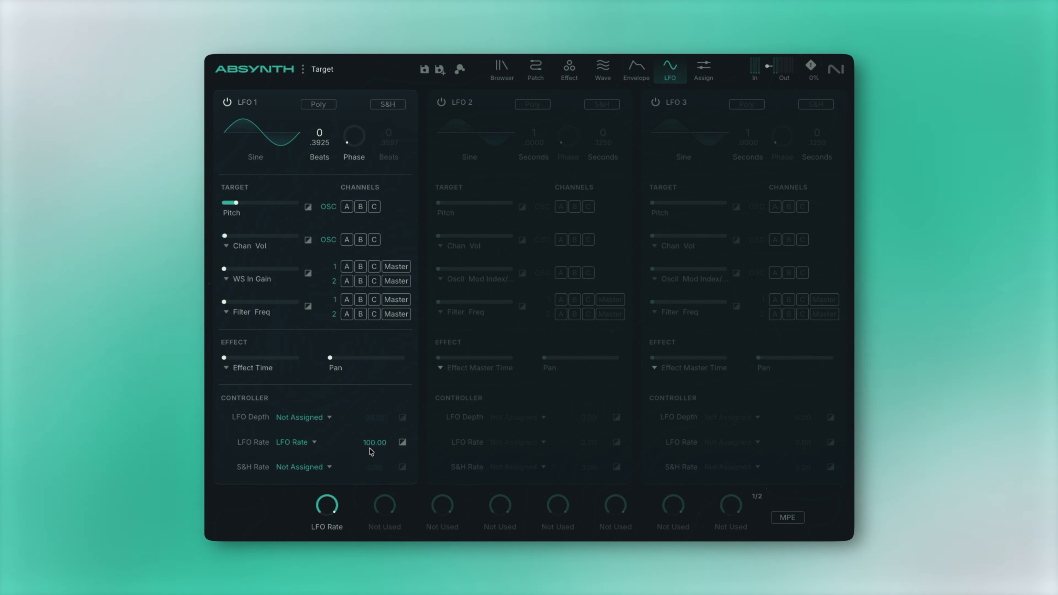
Step: Try the LFO Rate amount at 57.94, restore it to 100, and sweep the LFO Rate macro down and back up to maximum
drag(367, 447, 367, 489)
drag(374, 409, 330, 359)
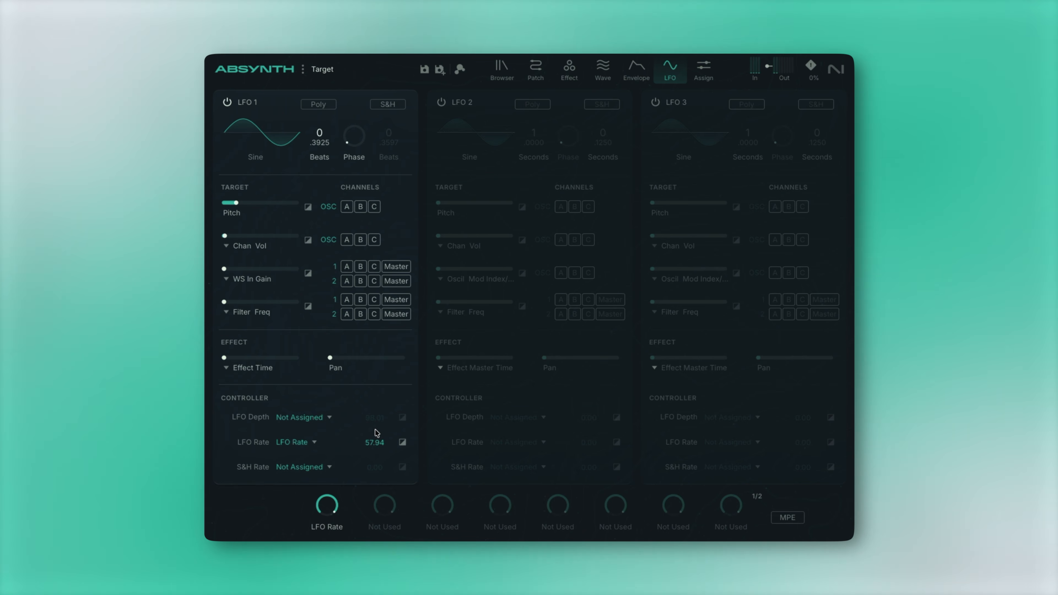
drag(374, 439, 394, 281)
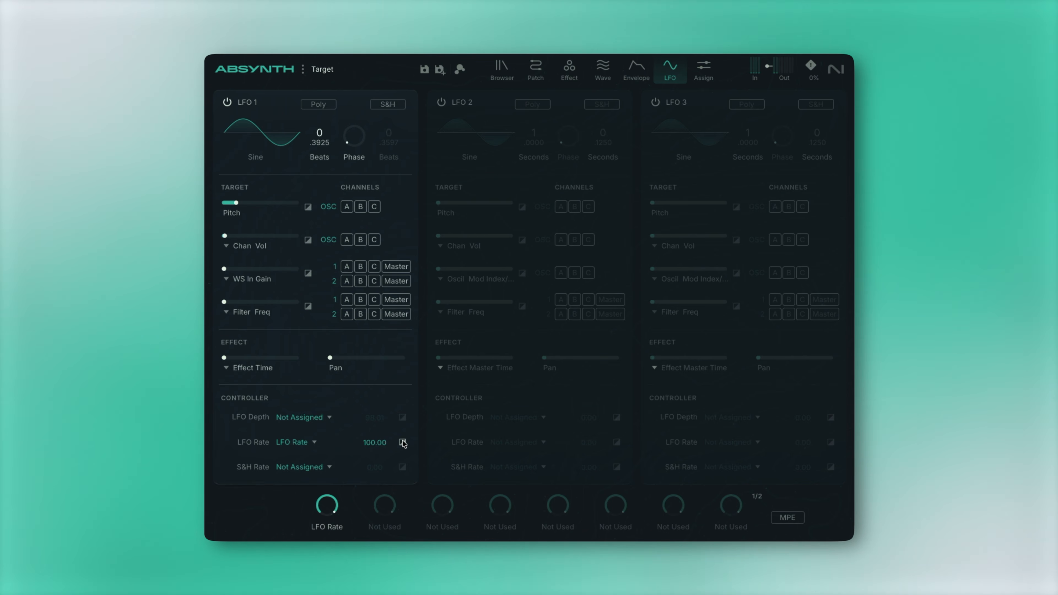
drag(311, 508, 311, 541)
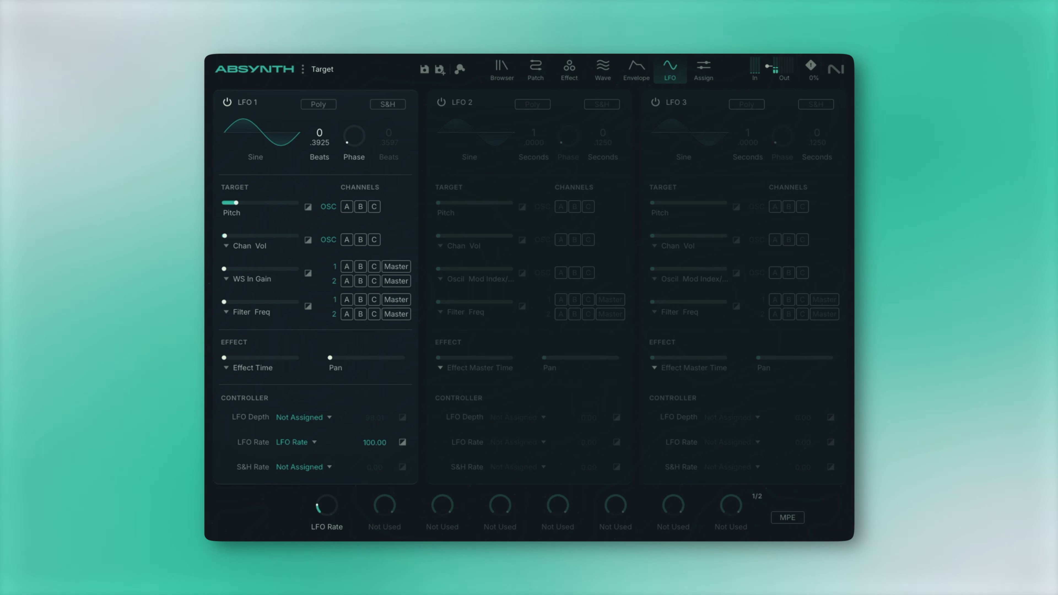
drag(310, 542, 311, 507)
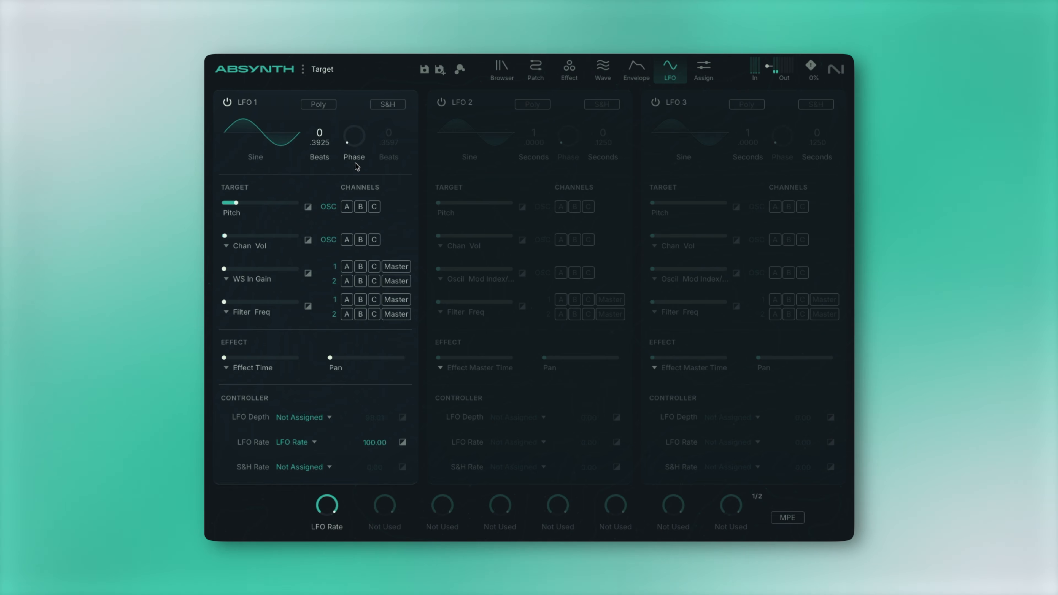
Step: Try the LFO Rate macro at an amount of 34.47 across its range, with LFO 1's rate at 0.0100 and 0.1759 beats
drag(320, 142, 323, 592)
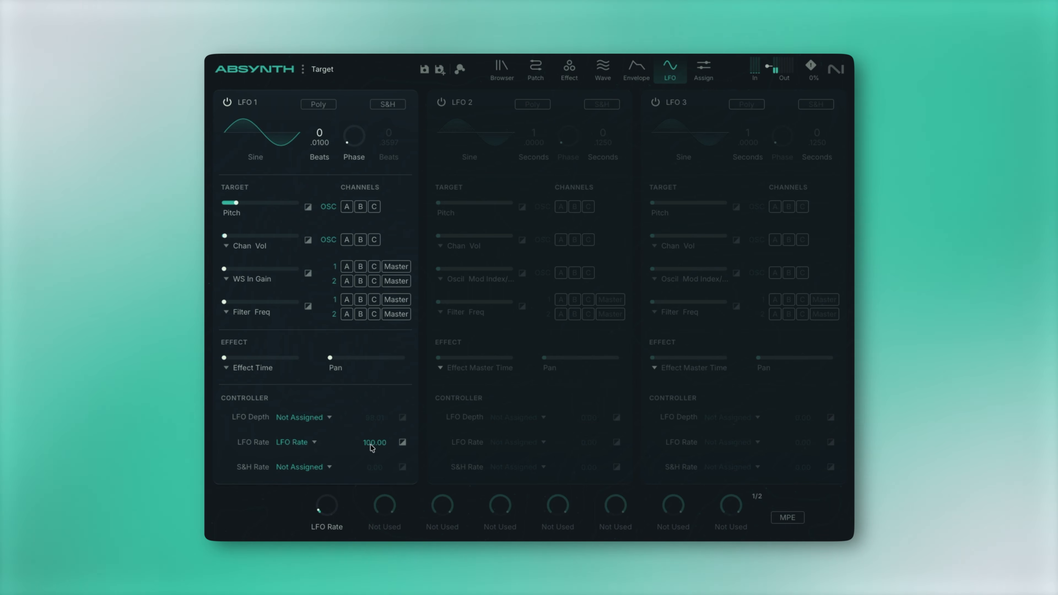
drag(371, 445, 357, 581)
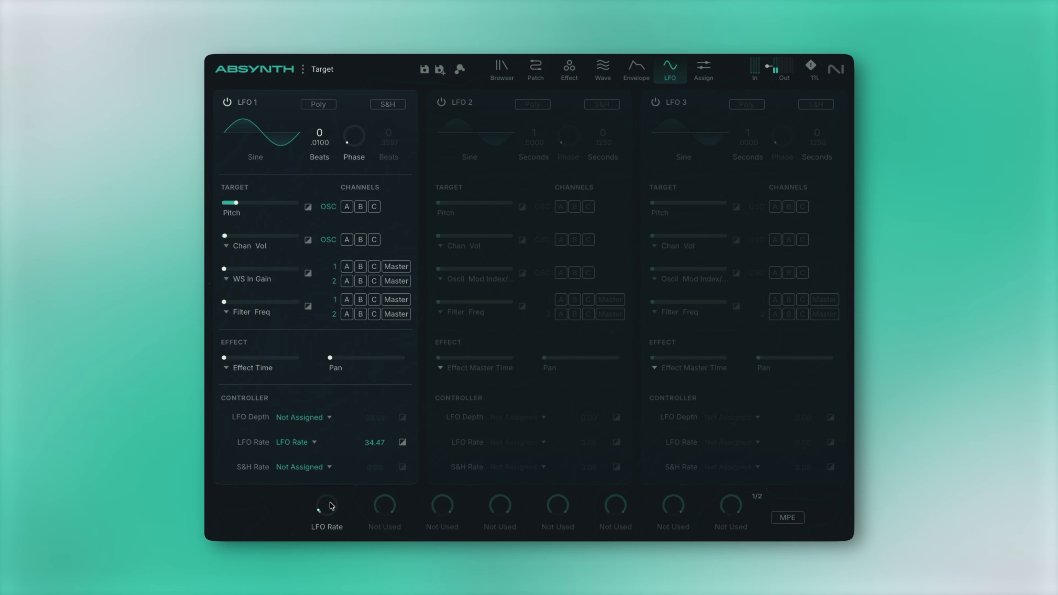
drag(330, 503, 339, 320)
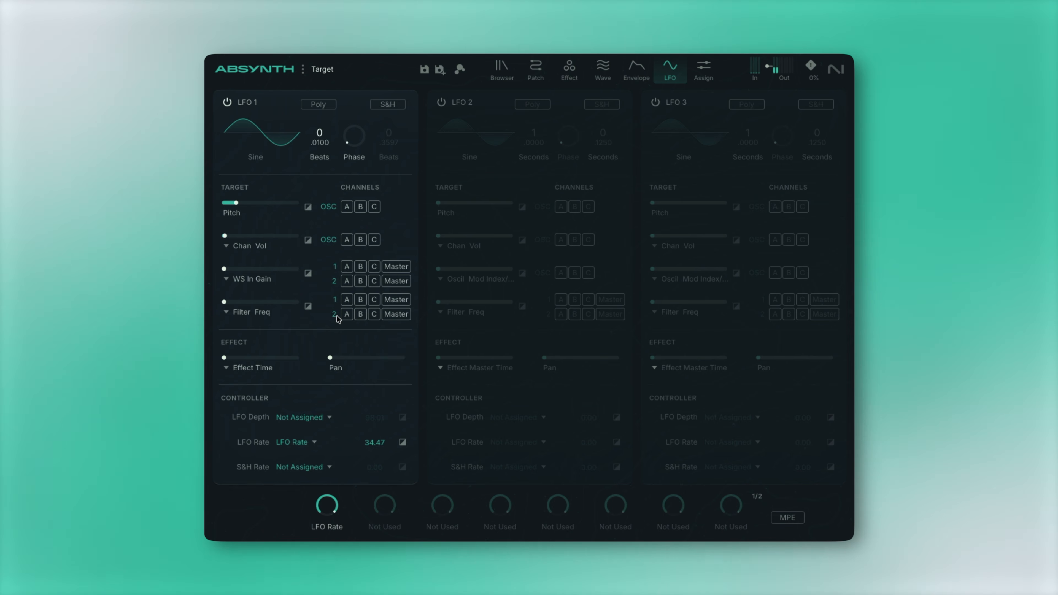
drag(324, 162, 323, 116)
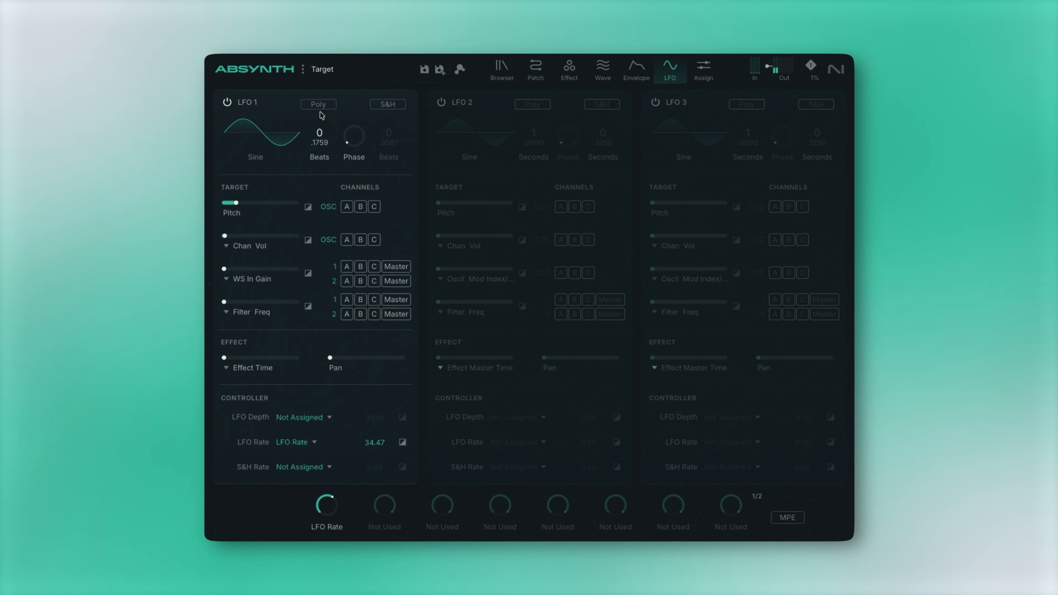
drag(336, 504, 336, 532)
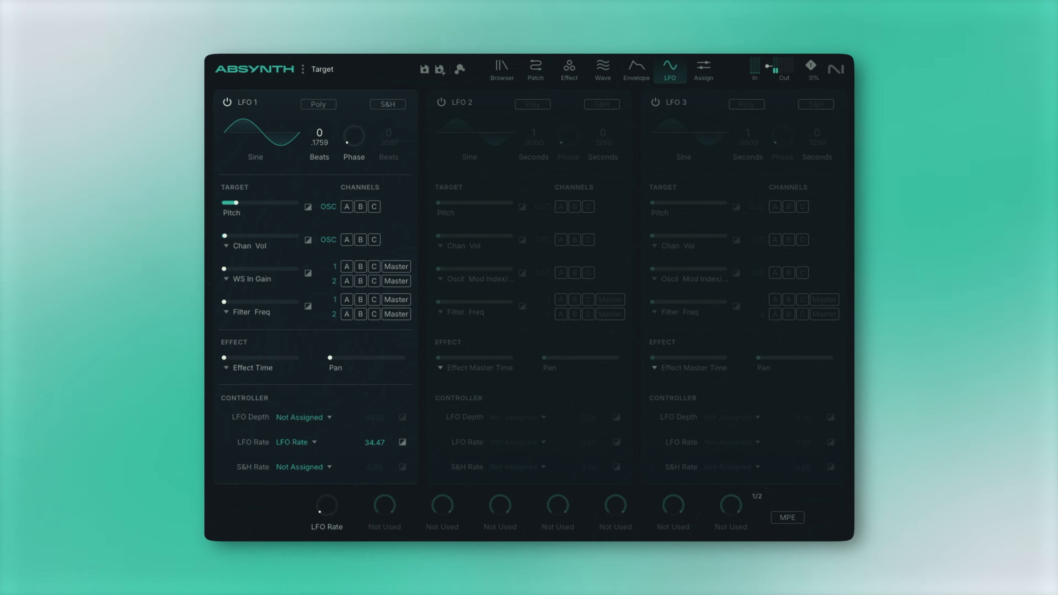
Step: Set LFO 1's LFO Rate amount to 100, invert the controller, and try the macro's full range
drag(369, 445, 374, 355)
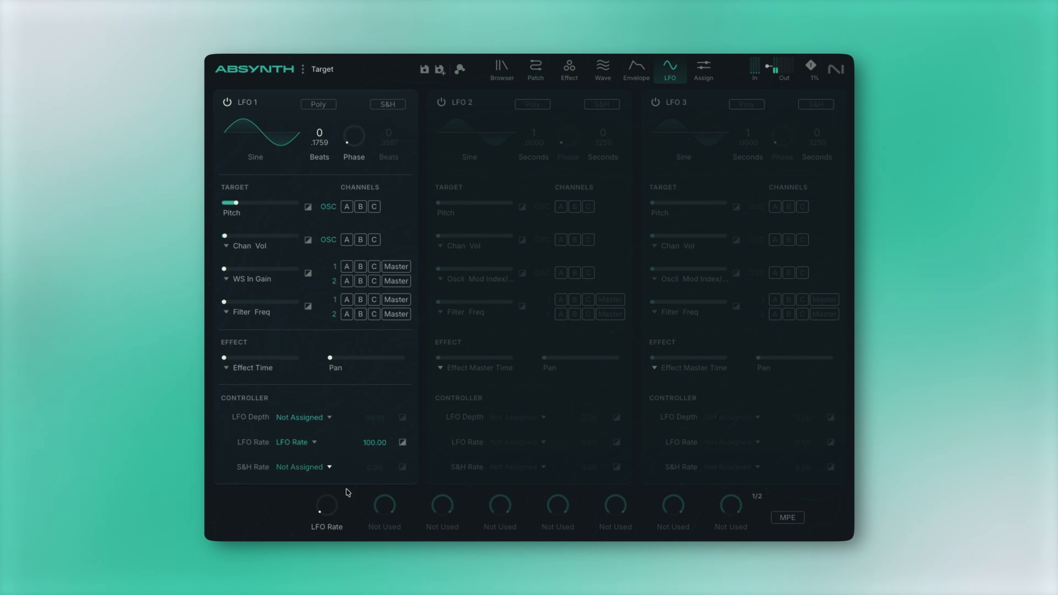
drag(329, 514, 343, 340)
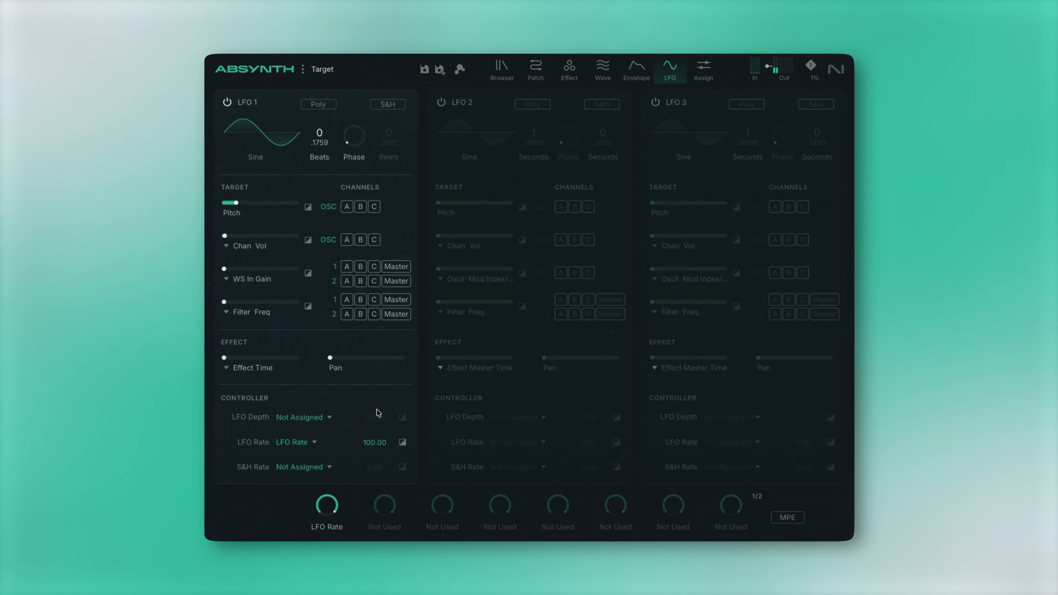
click(402, 443)
drag(326, 513, 342, 420)
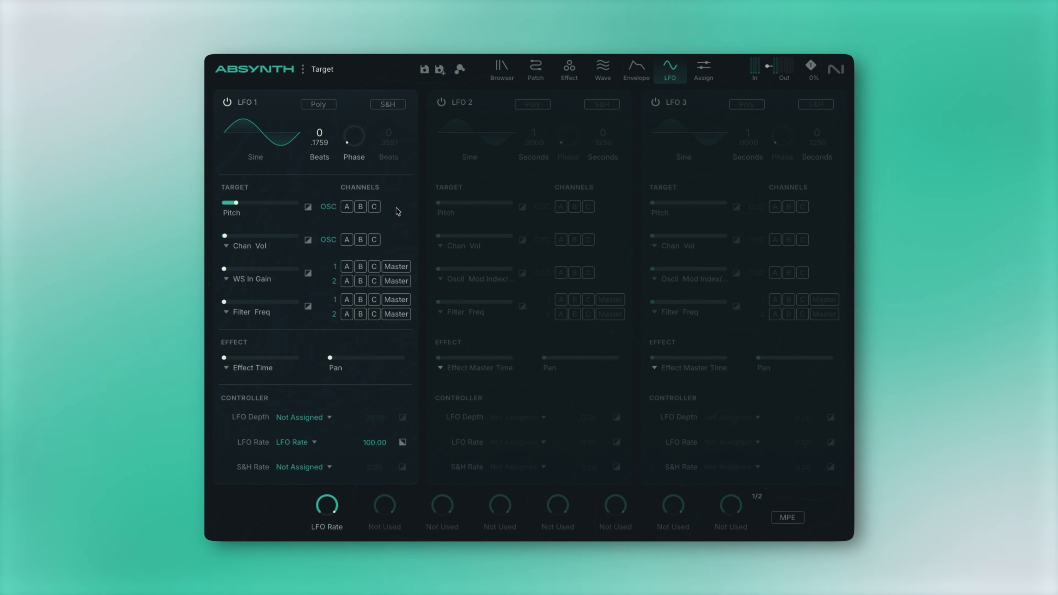
Step: Turn on LFO 2
click(440, 102)
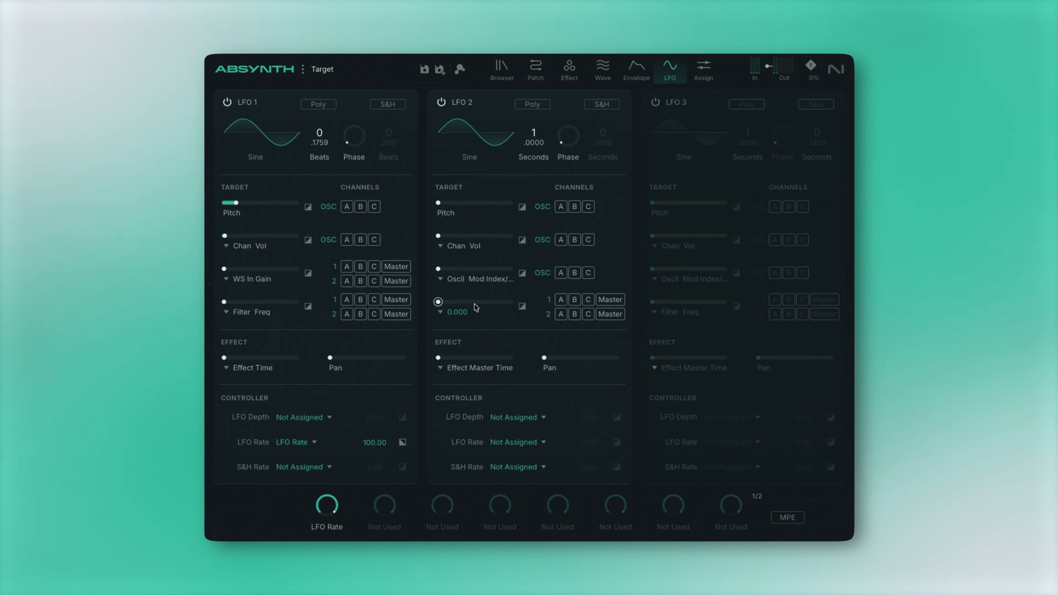
click(665, 274)
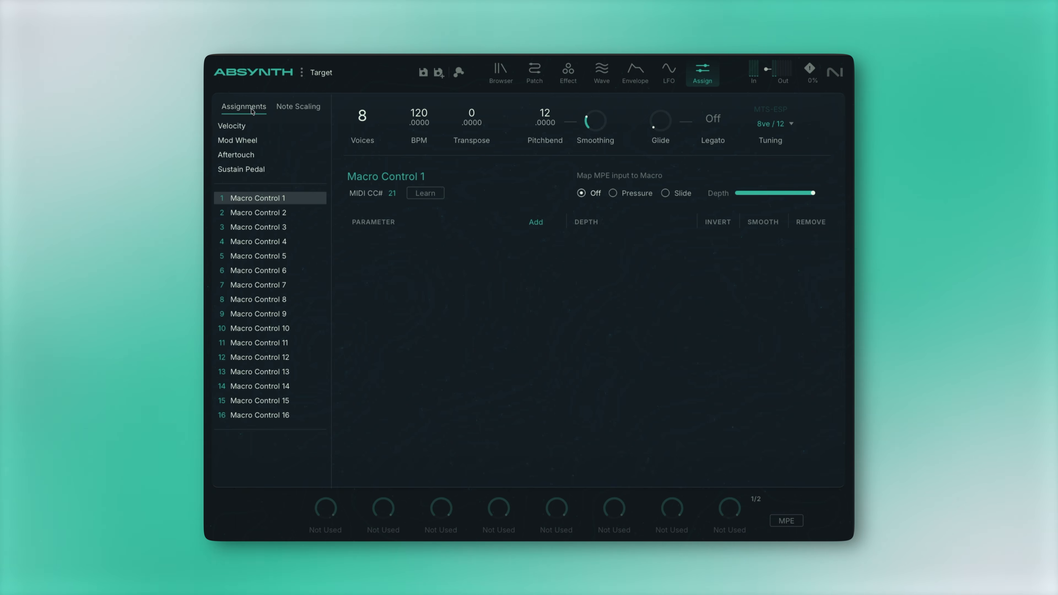
Step: Review the Note Scaling parameters and the Velocity, Mod Wheel, Aftertouch and Sustain Pedal assignments
click(307, 109)
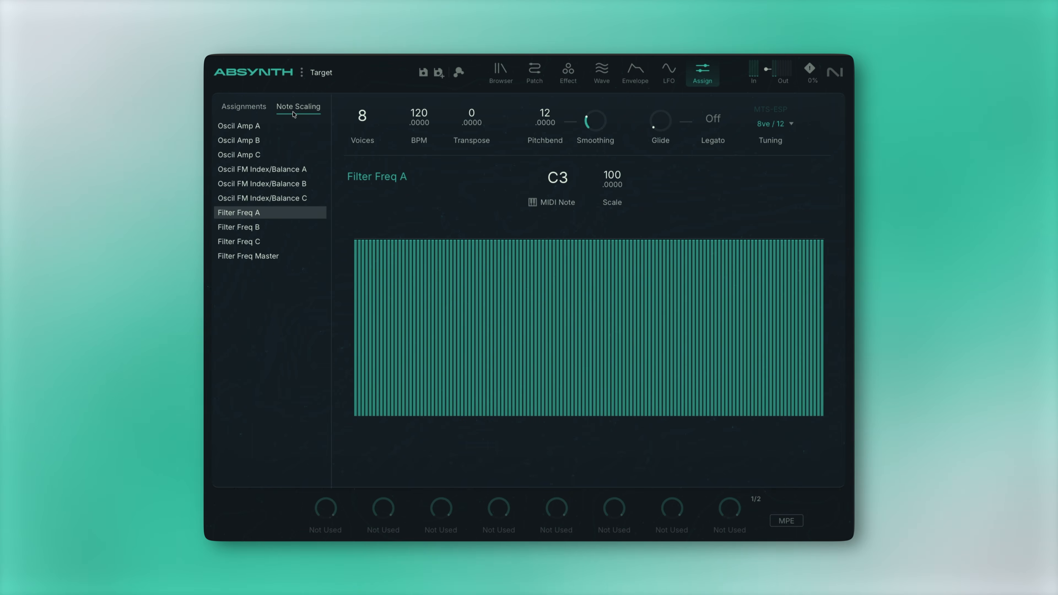
click(252, 105)
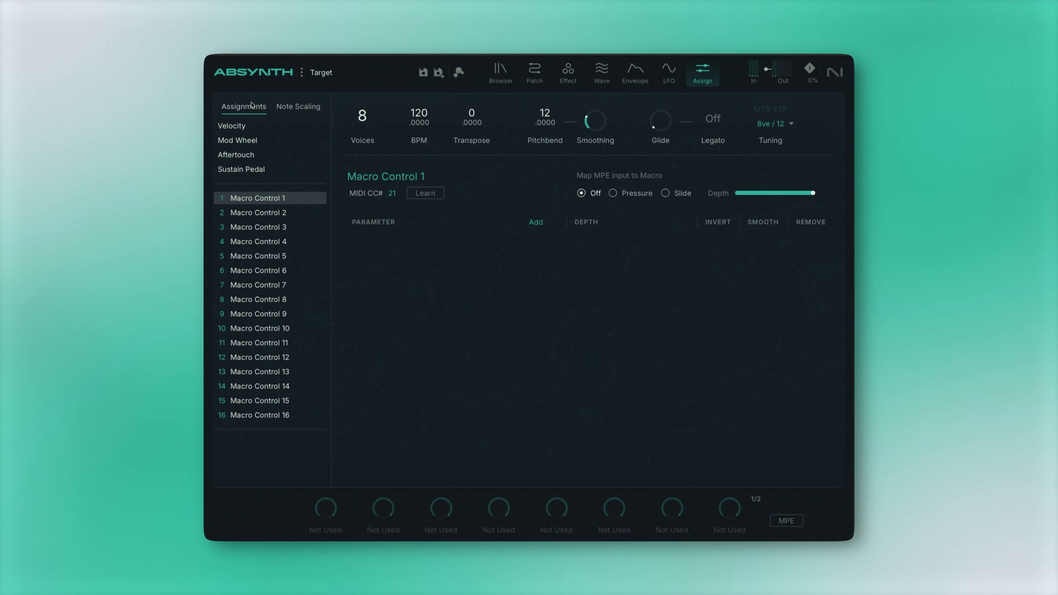
click(249, 126)
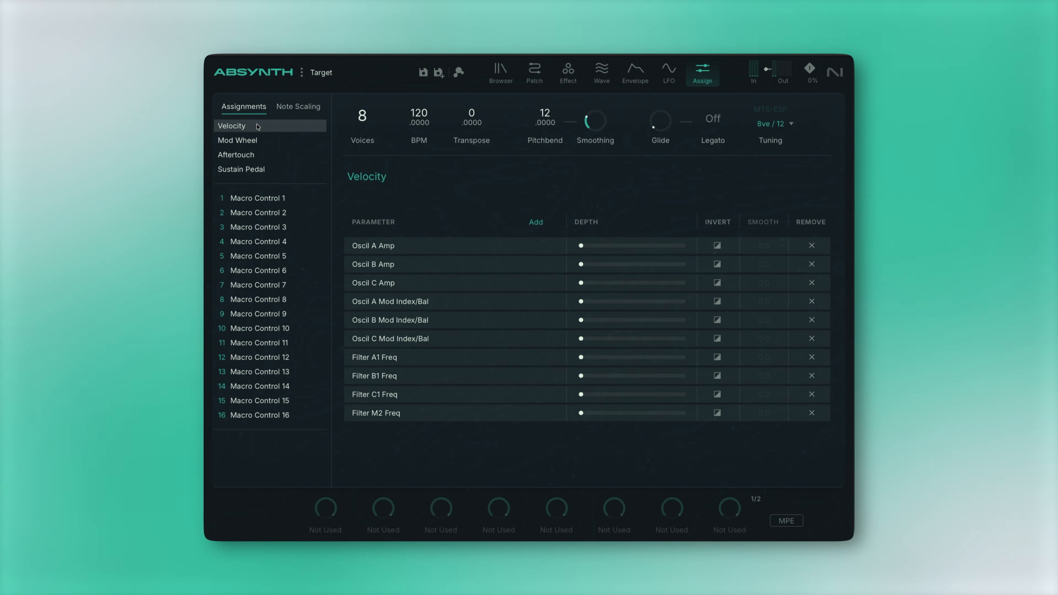
click(263, 140)
click(268, 155)
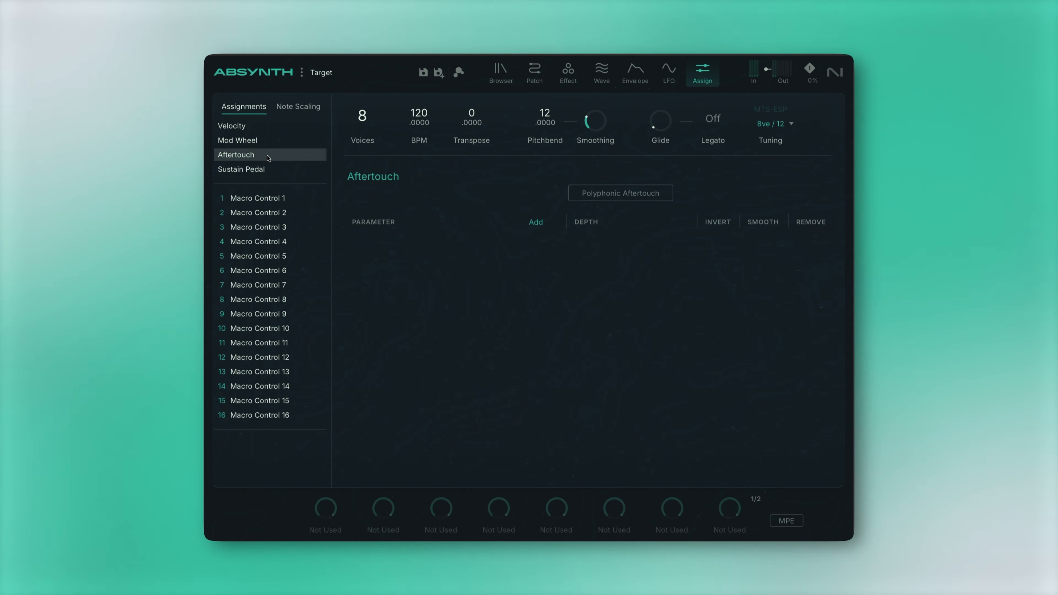
click(285, 171)
Step: Look through the assignment lists of Macro Controls 1 to 4 and return to Macro Control 1
click(271, 200)
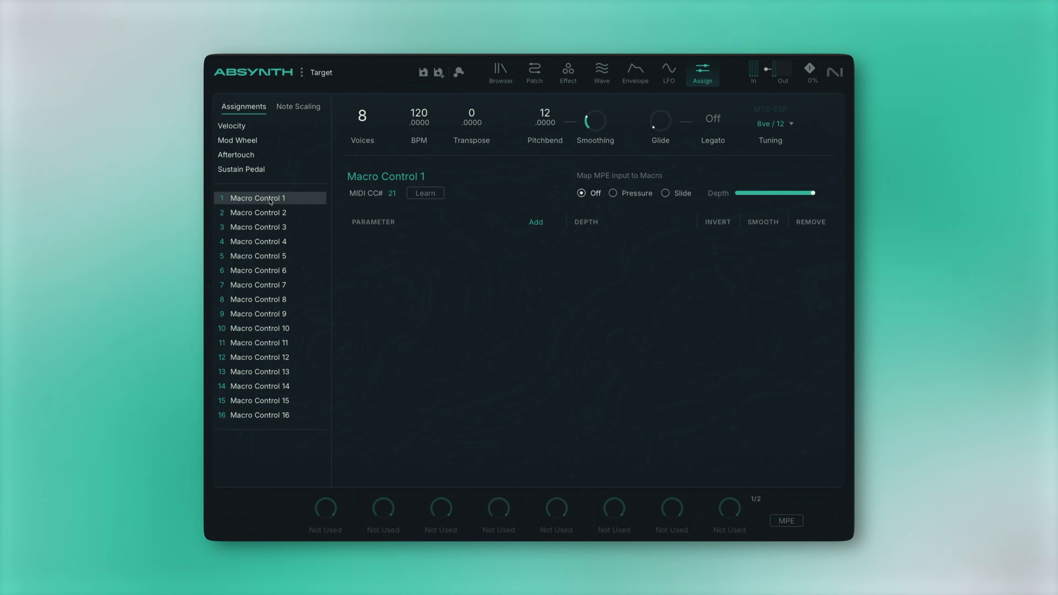
click(270, 213)
click(267, 228)
click(267, 243)
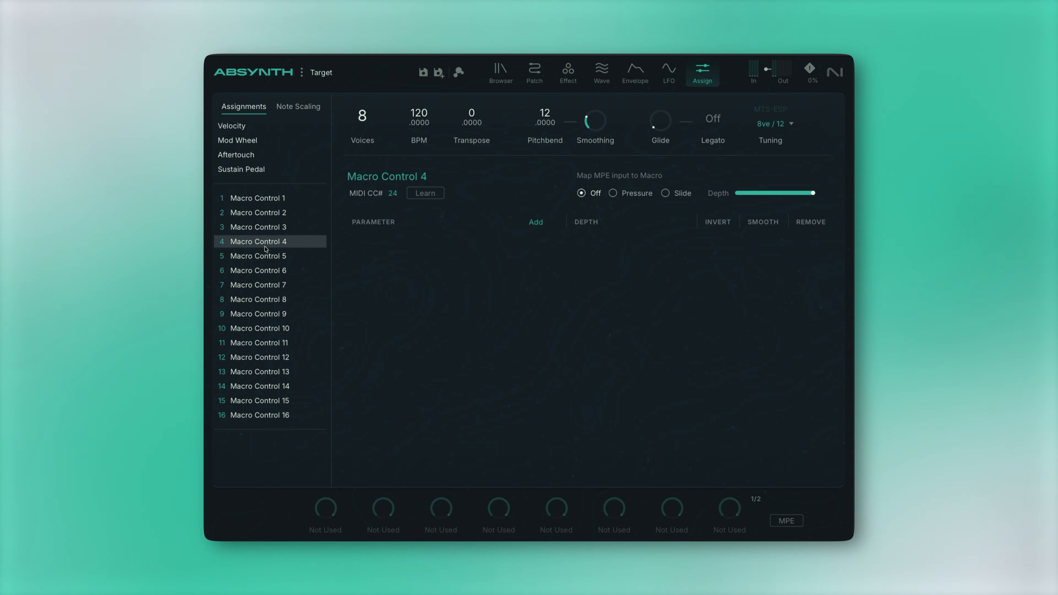
click(275, 200)
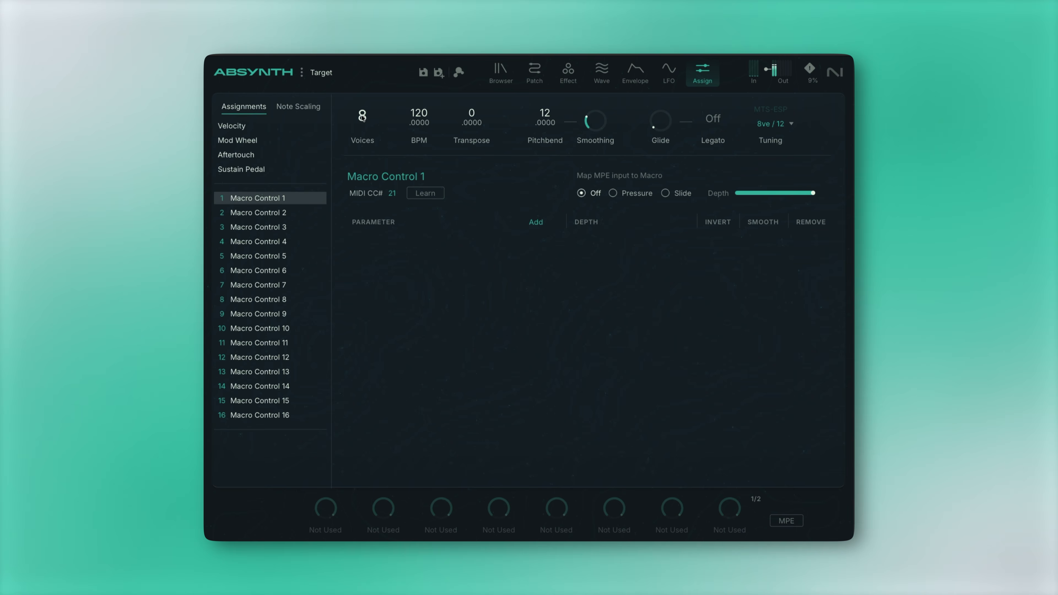
Step: Try the Voices setting at 1 and at 64, and restore it to 8
drag(362, 118, 361, 143)
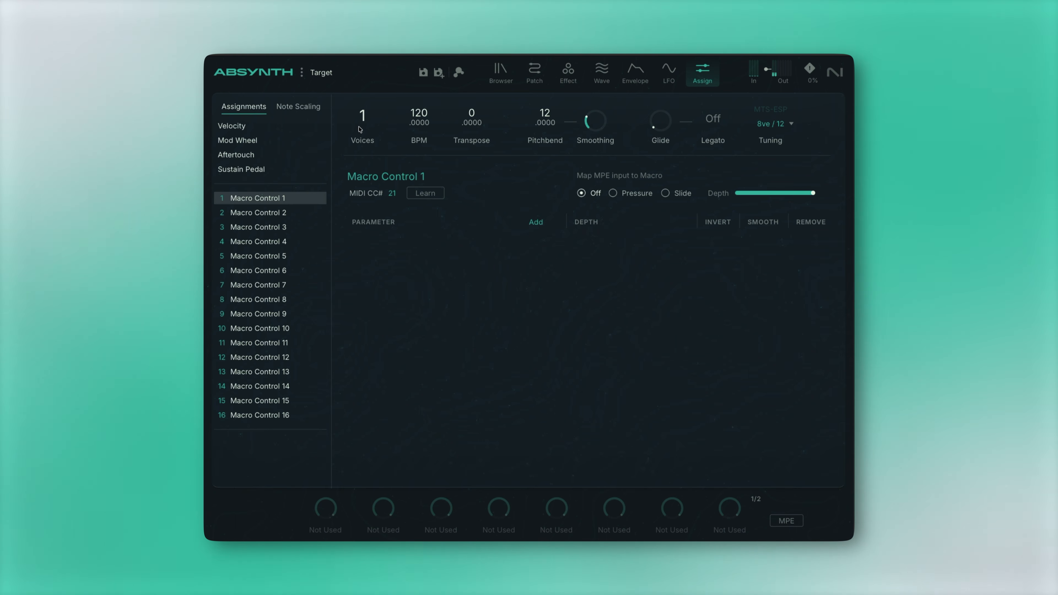
drag(358, 126, 374, 93)
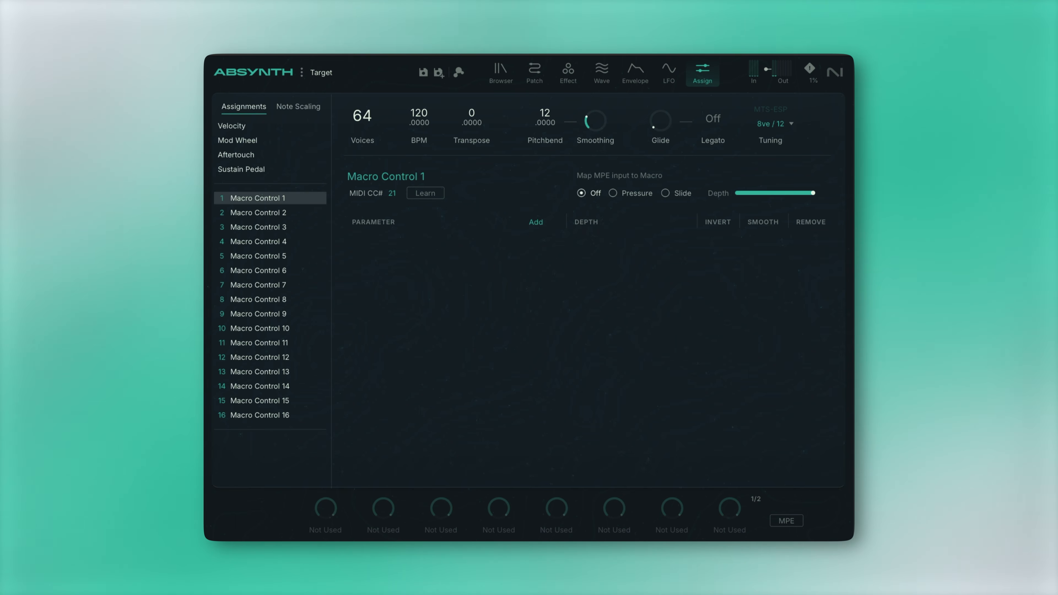
double_click(365, 124)
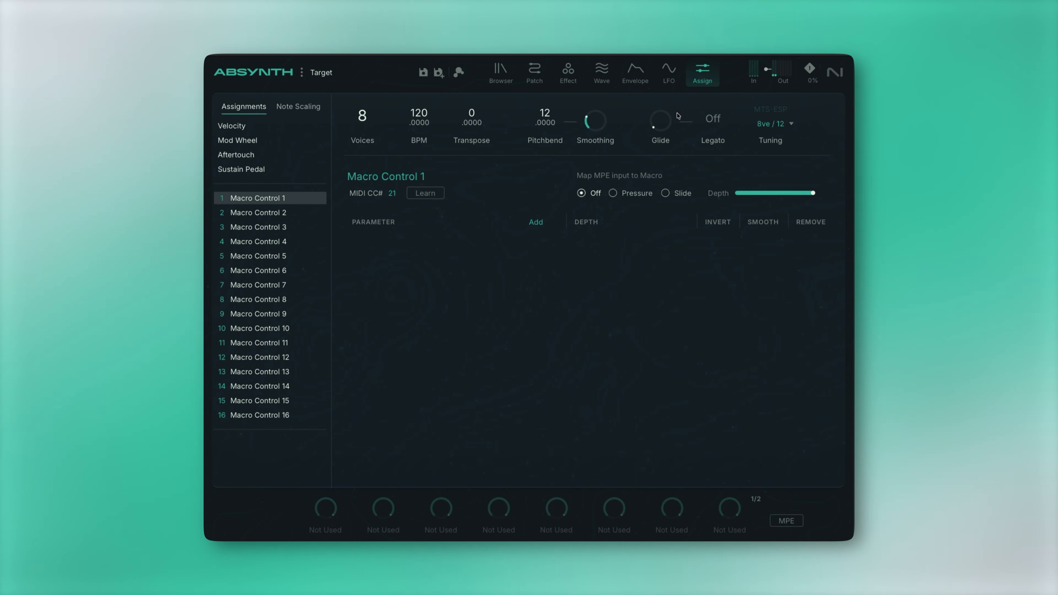
Step: Try the pitchbend Smoothing at its minimum and at a higher amount, leaving it at a low setting
mouse_move(601, 124)
drag(592, 124, 617, 270)
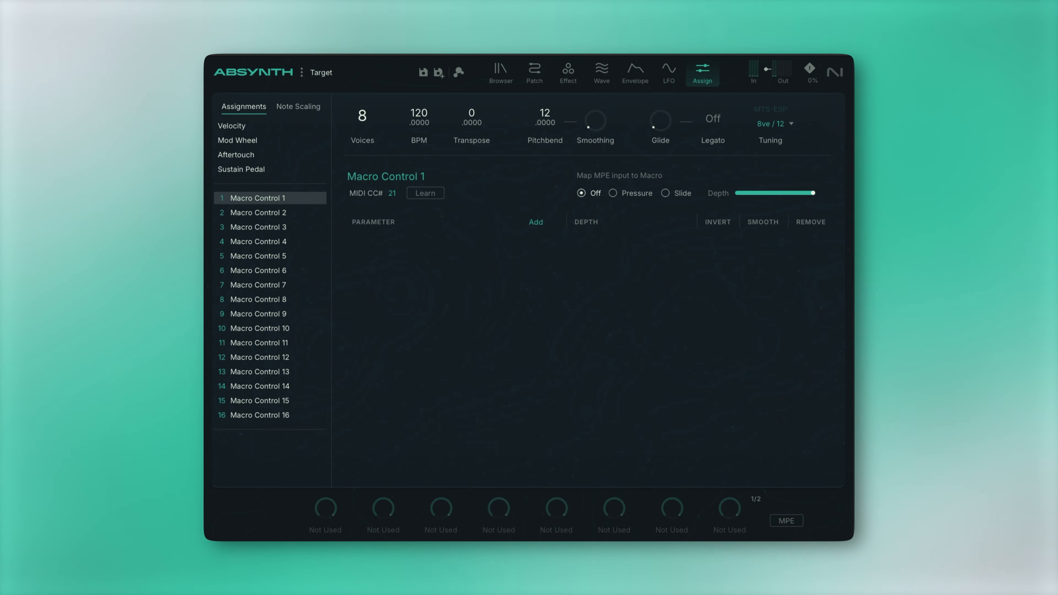
mouse_move(586, 122)
drag(595, 128, 602, 83)
drag(405, 122, 424, 228)
drag(608, 228, 614, 247)
Step: Try a monophonic legato glide by raising Glide, turning Legato on and setting Voices to 1
drag(662, 126, 663, 110)
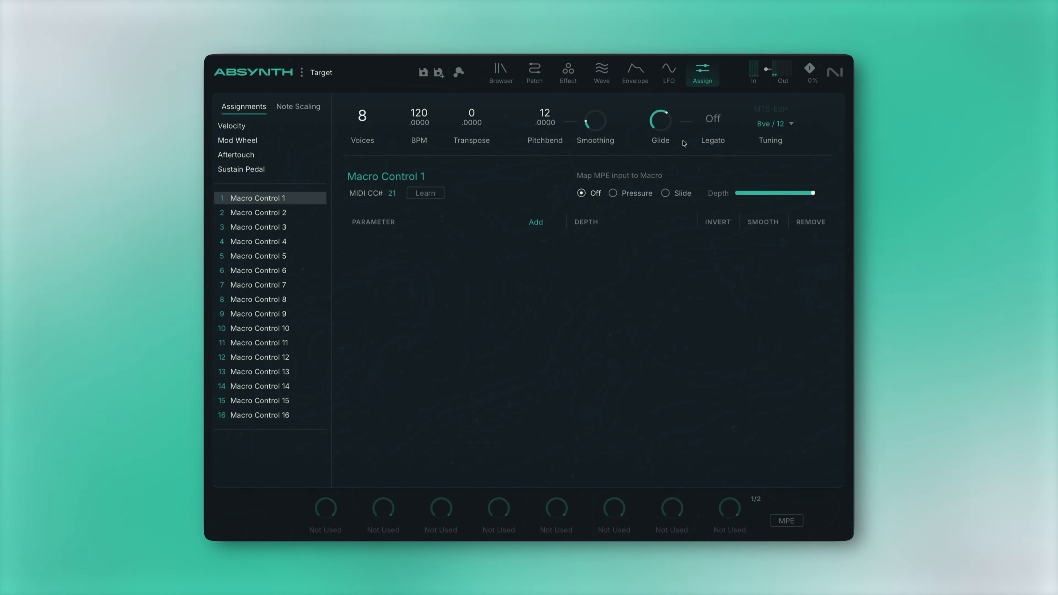
click(712, 122)
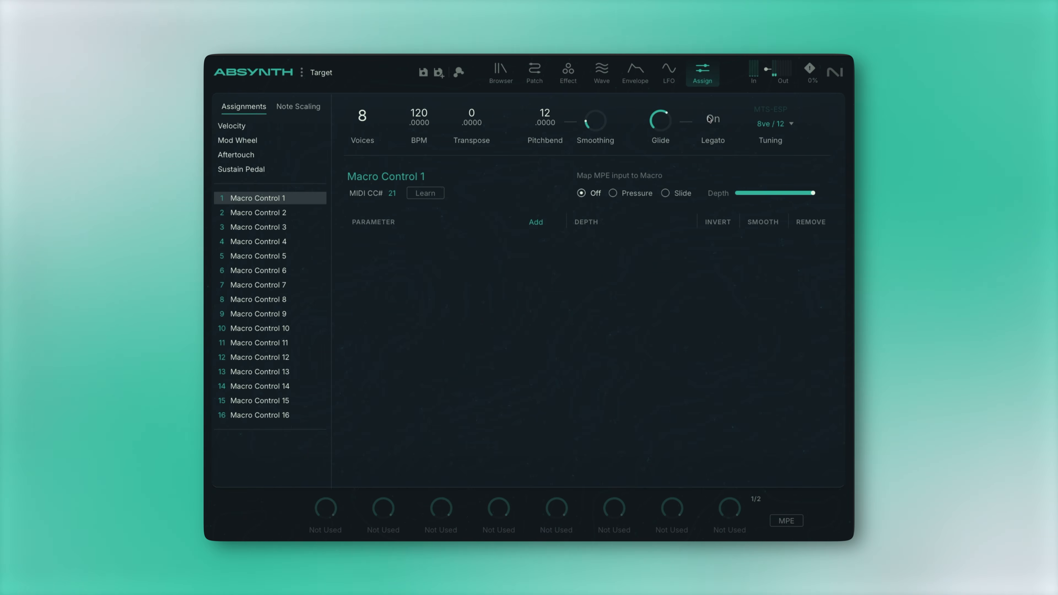
drag(364, 120, 365, 138)
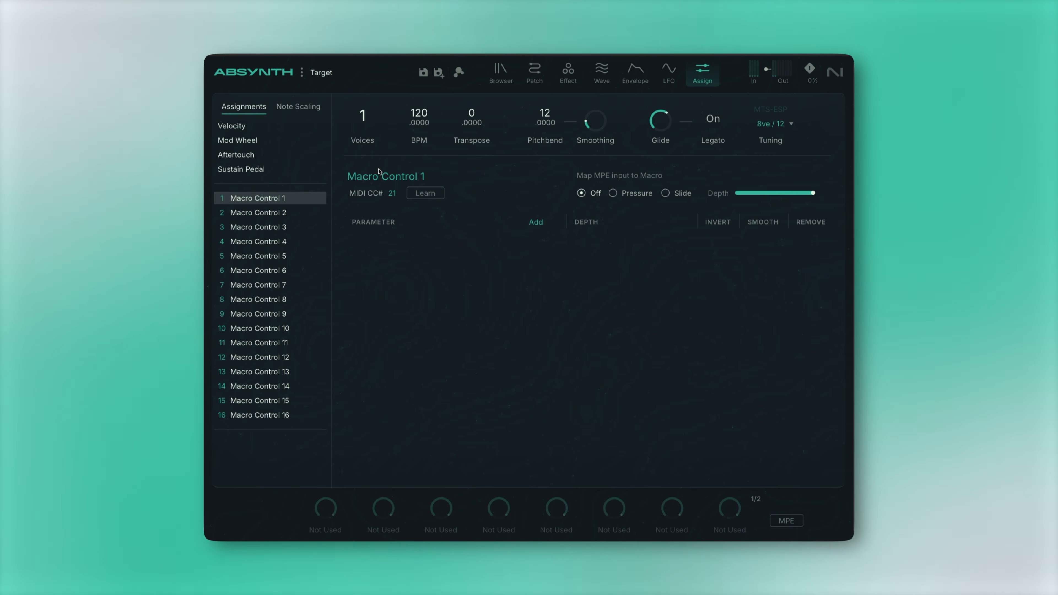
drag(663, 121, 668, 106)
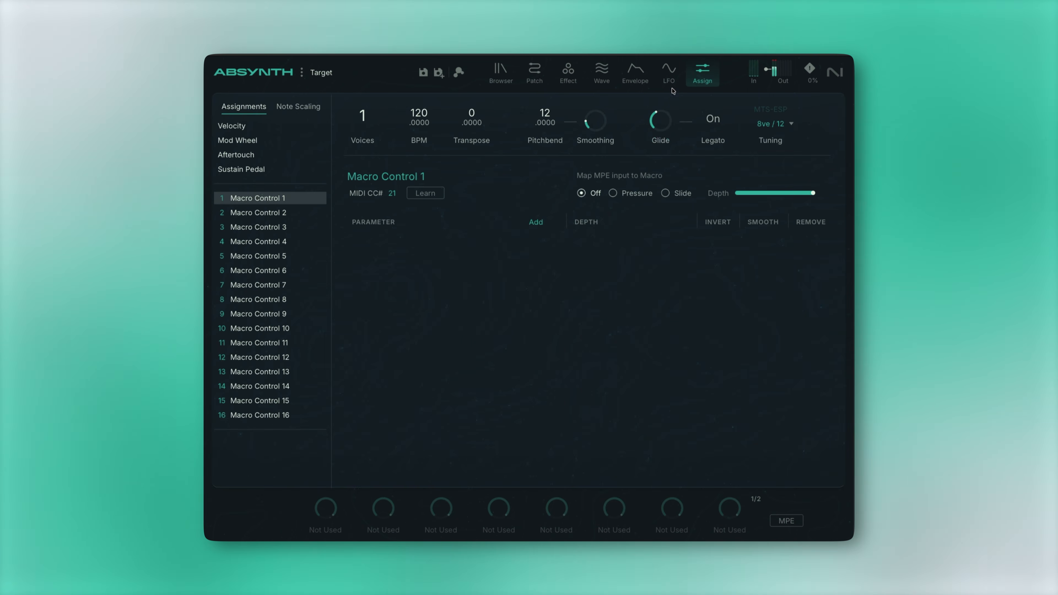
Step: Return the patch to polyphonic playing with Voices at 8, Legato off and Glide at its minimum
drag(360, 112, 368, 93)
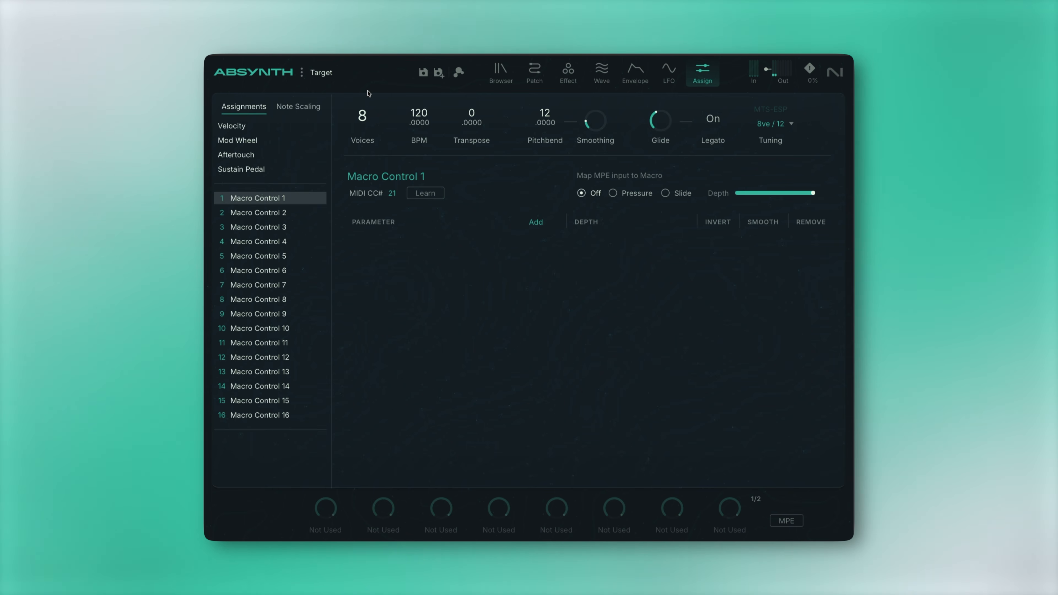
click(714, 123)
drag(659, 133, 697, 269)
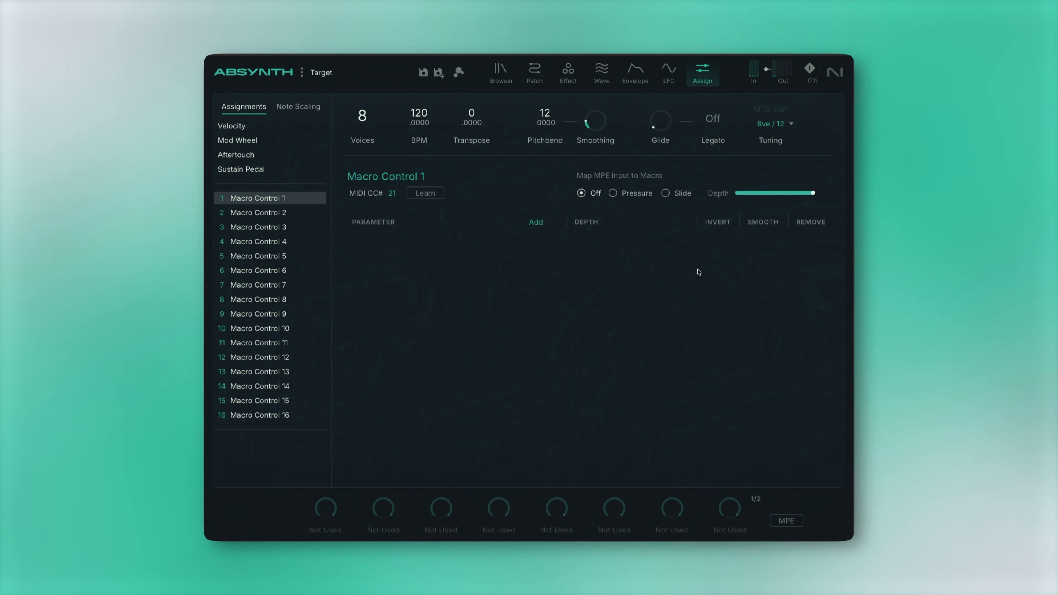
Step: Examine the available tunings, the tuning file import dialog and its tuning folder, and cancel the import
click(794, 123)
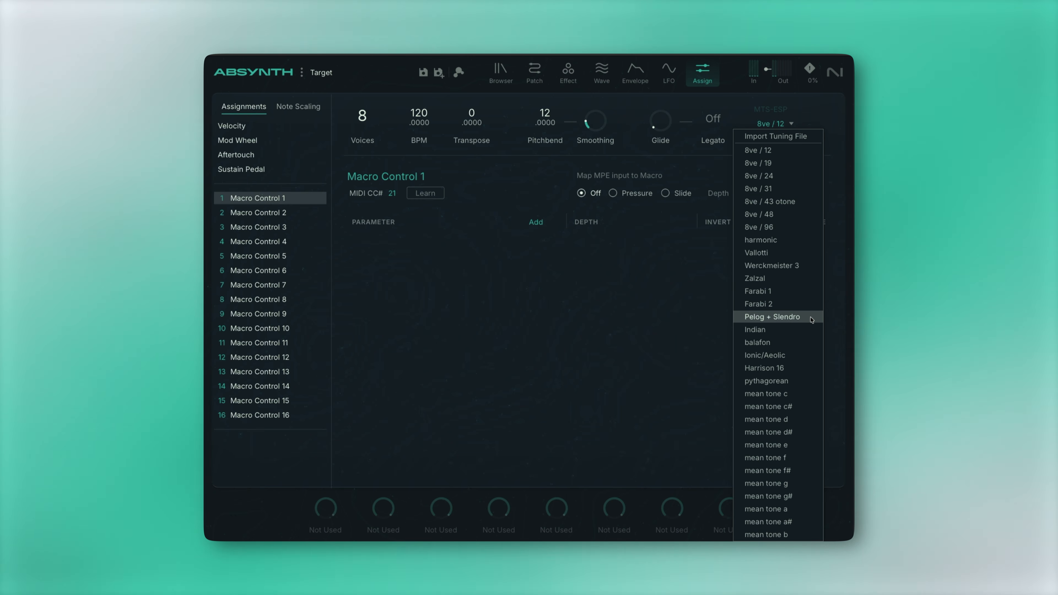
click(803, 137)
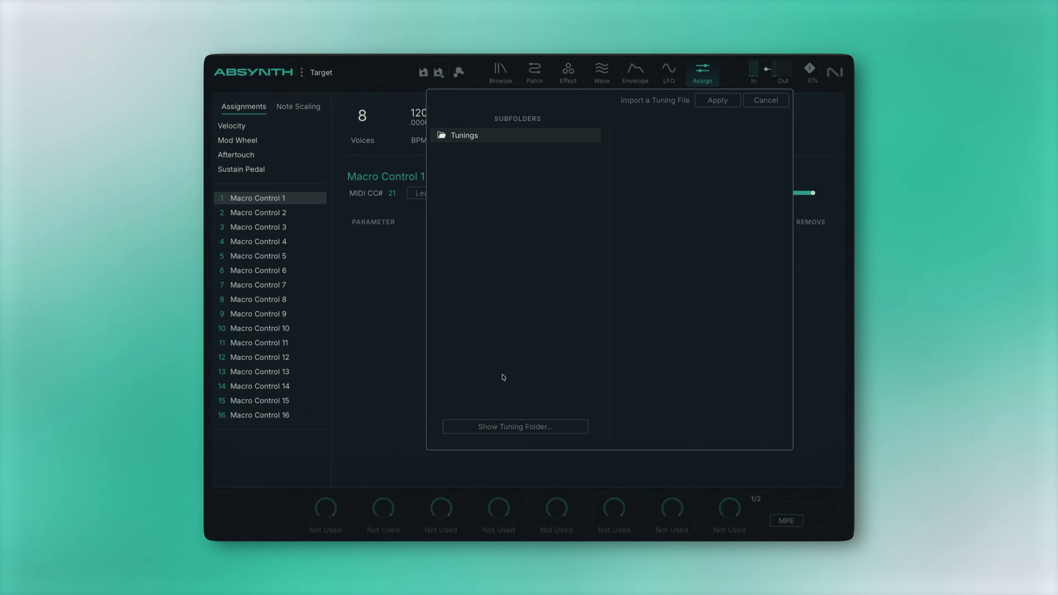
click(533, 427)
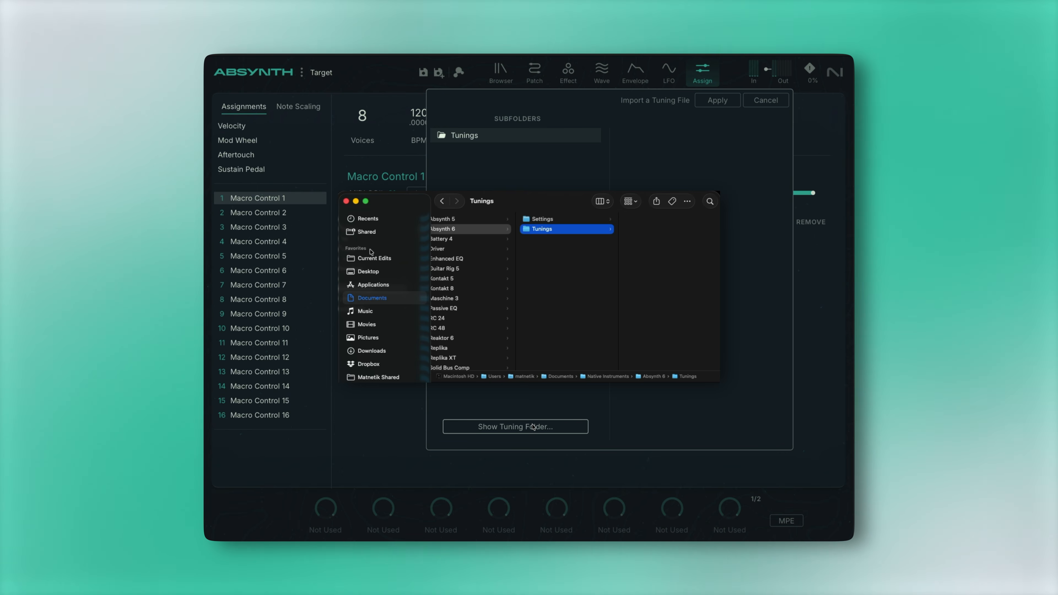
click(346, 201)
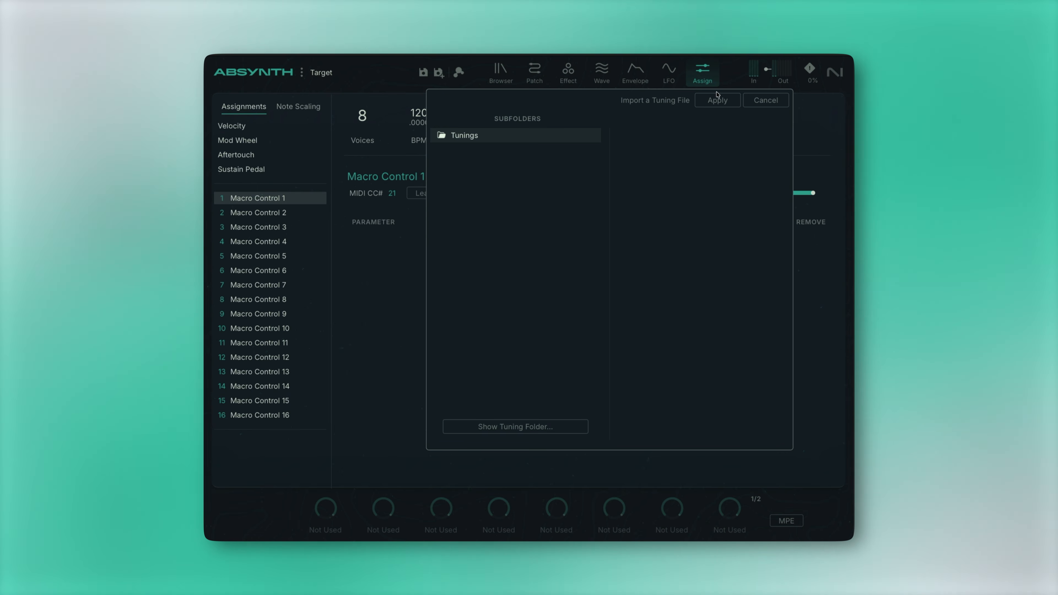
click(766, 101)
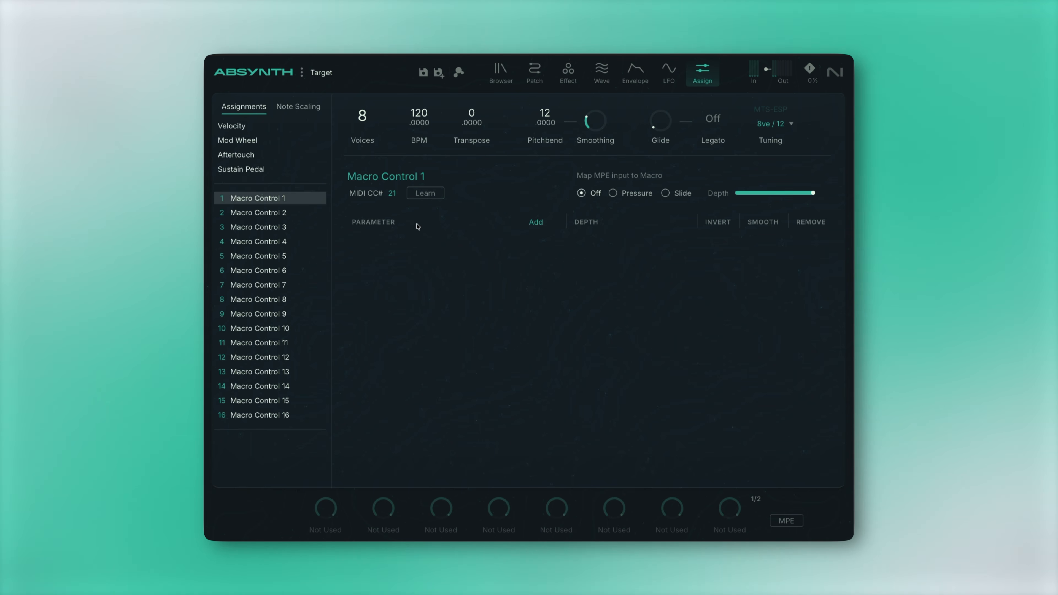
Step: Enable the M1 Ladder LP filter in the patch with a -24 dB slope, 22000 Hz cutoff and a little resonance
click(541, 223)
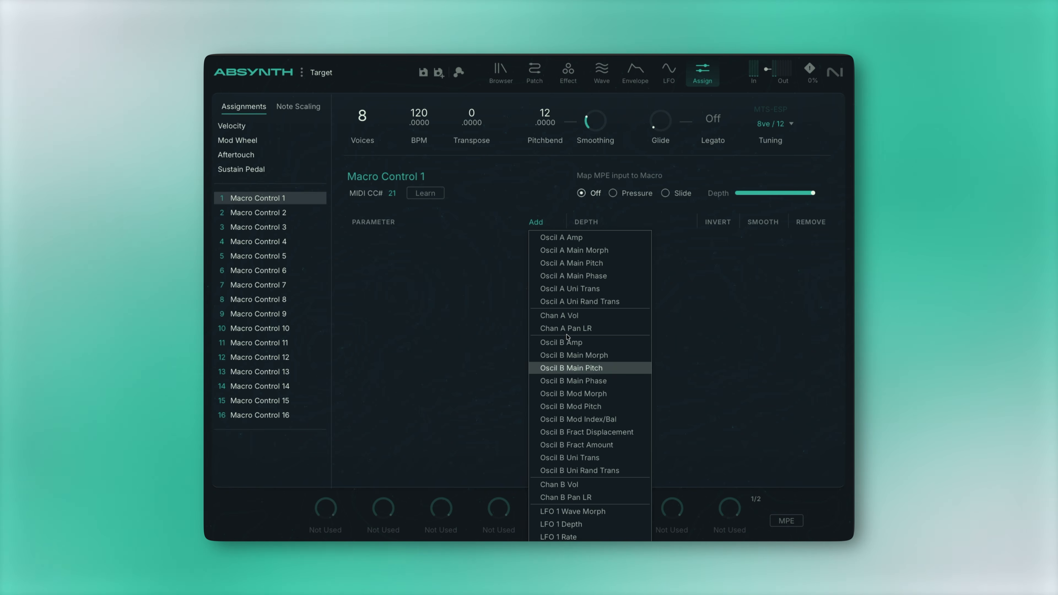
click(523, 371)
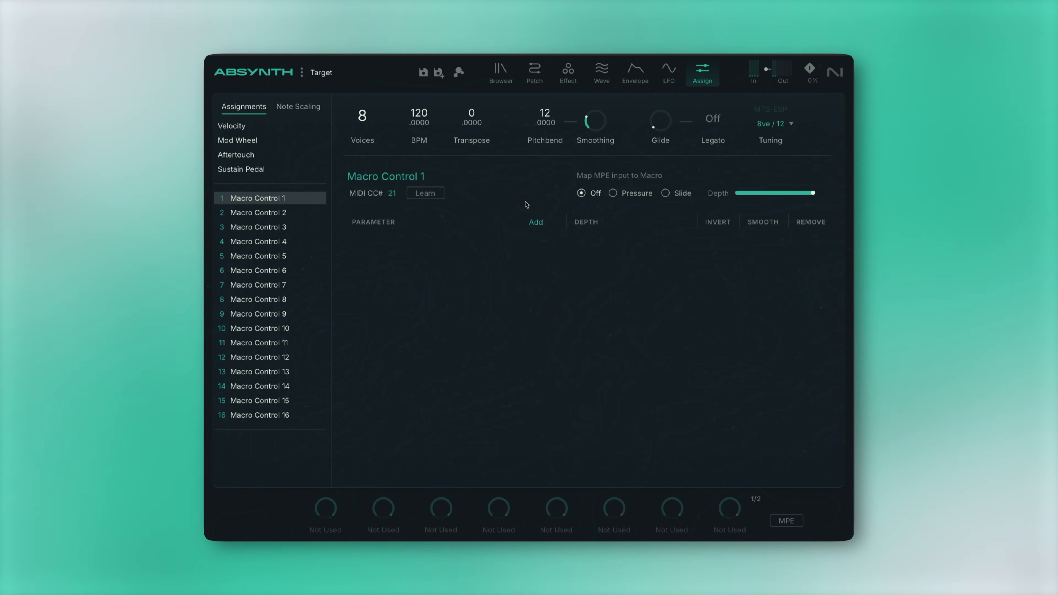
click(535, 77)
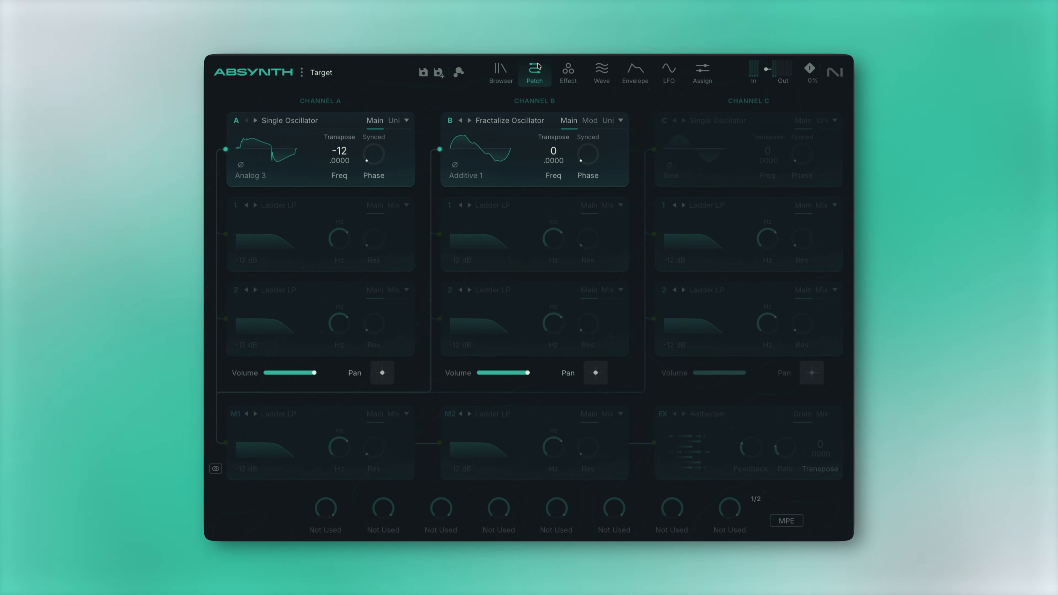
click(226, 443)
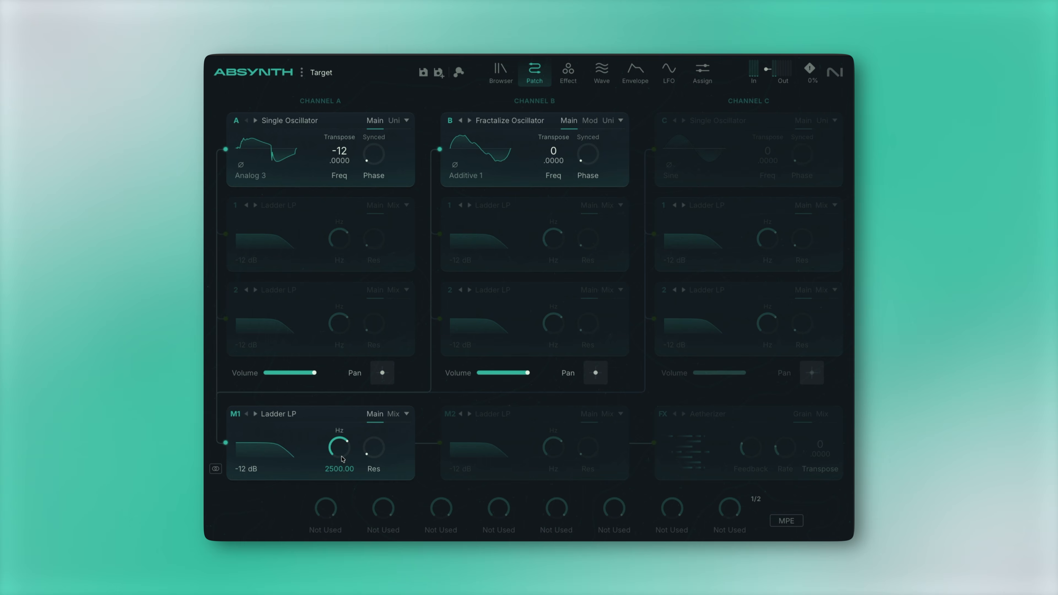
drag(339, 455, 341, 349)
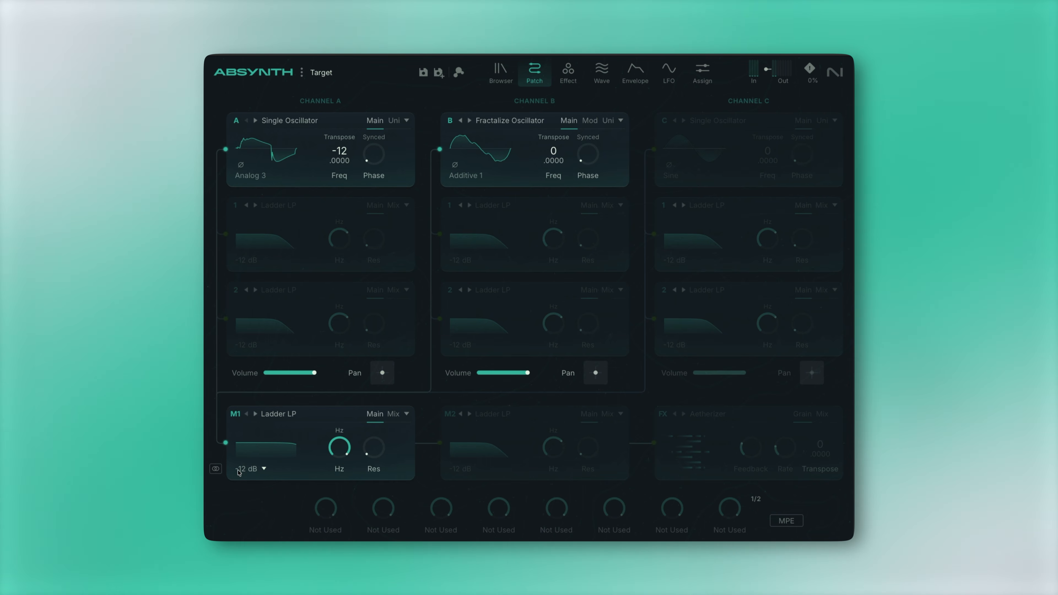
click(252, 470)
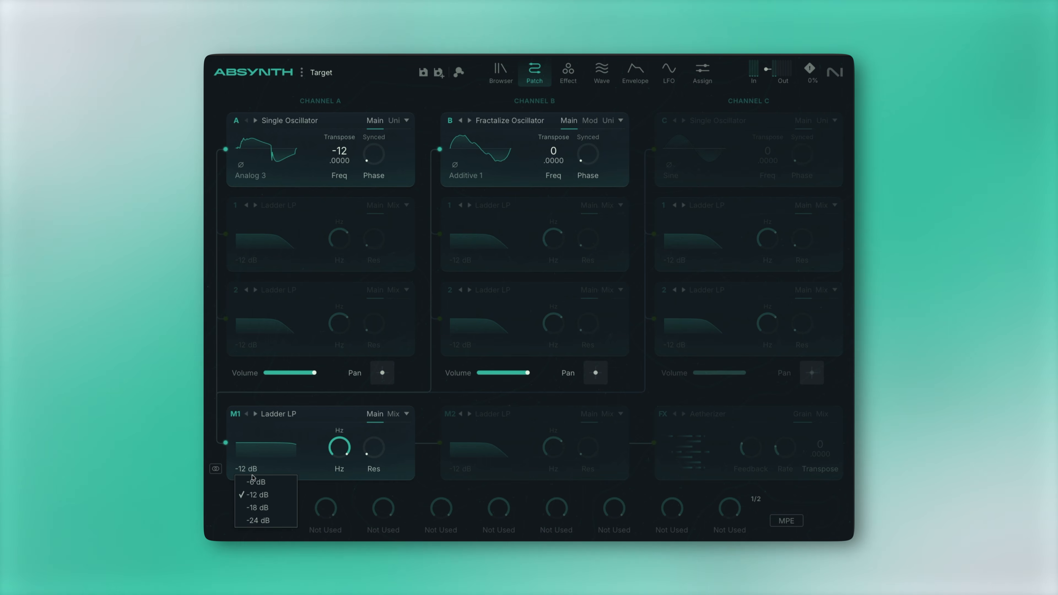
click(269, 521)
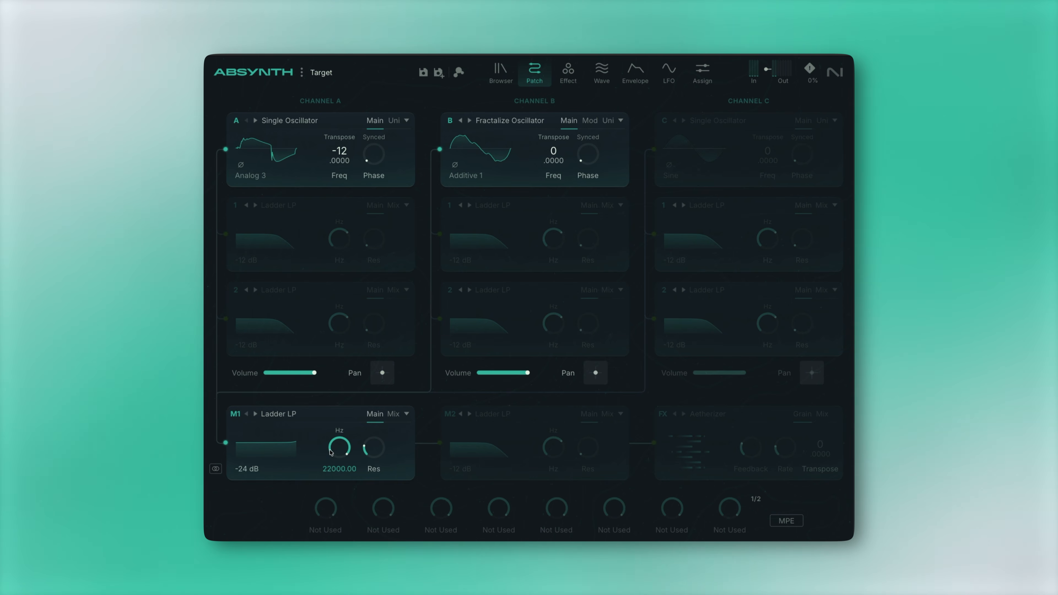
drag(339, 446, 344, 422)
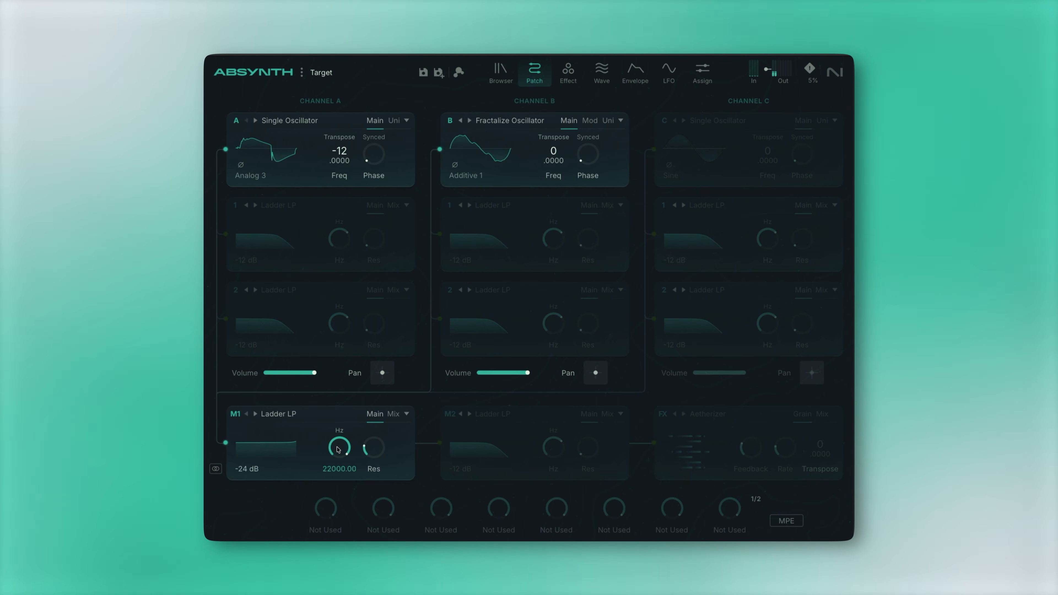
Step: Try adding Filter M1 Freq to Macro Control 1 on the Assign page, and remove the assignment
click(703, 73)
click(540, 225)
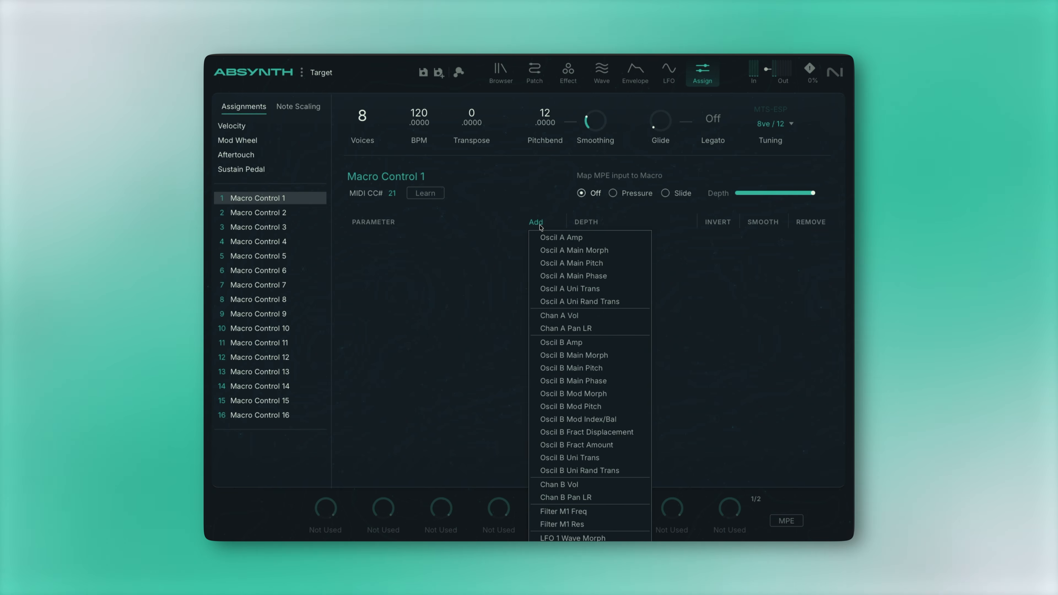
click(610, 515)
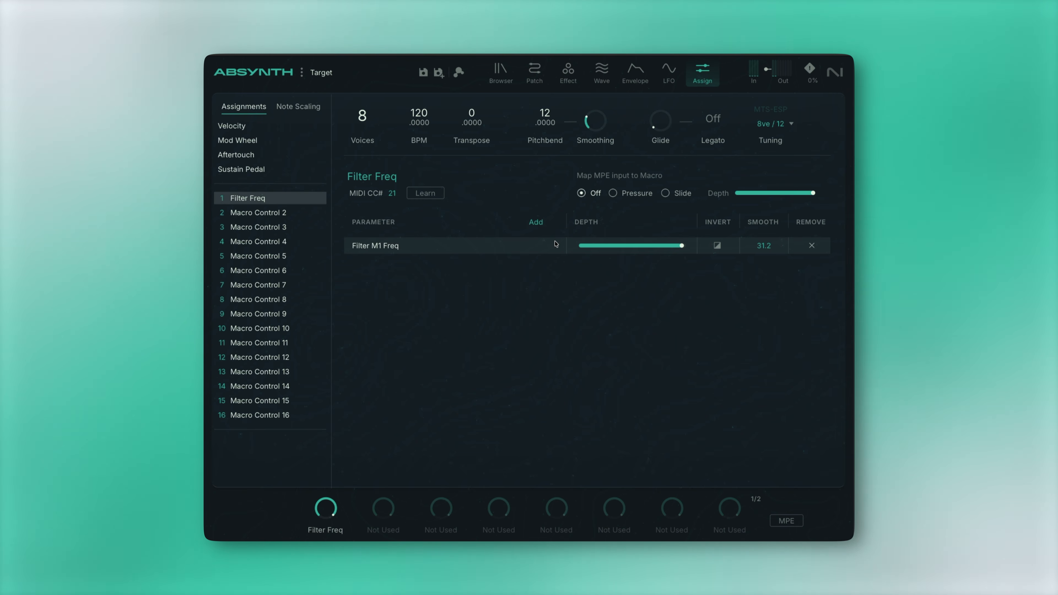
click(811, 246)
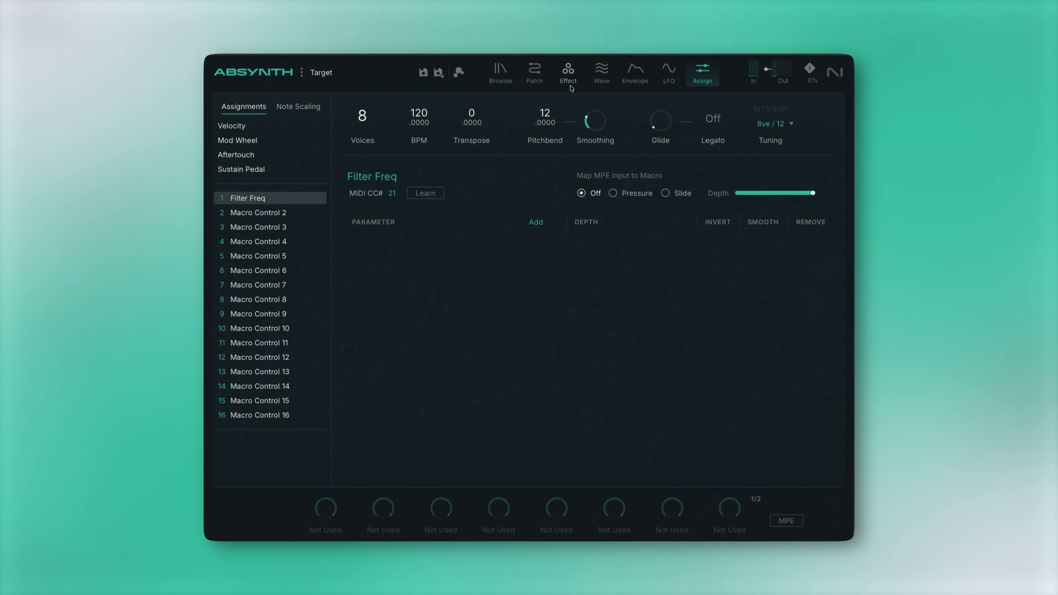
Step: Assign the M1 filter frequency to the Filter Freq macro through its modulation settings, and test the macro knob from the Assign page
click(535, 73)
right_click(340, 448)
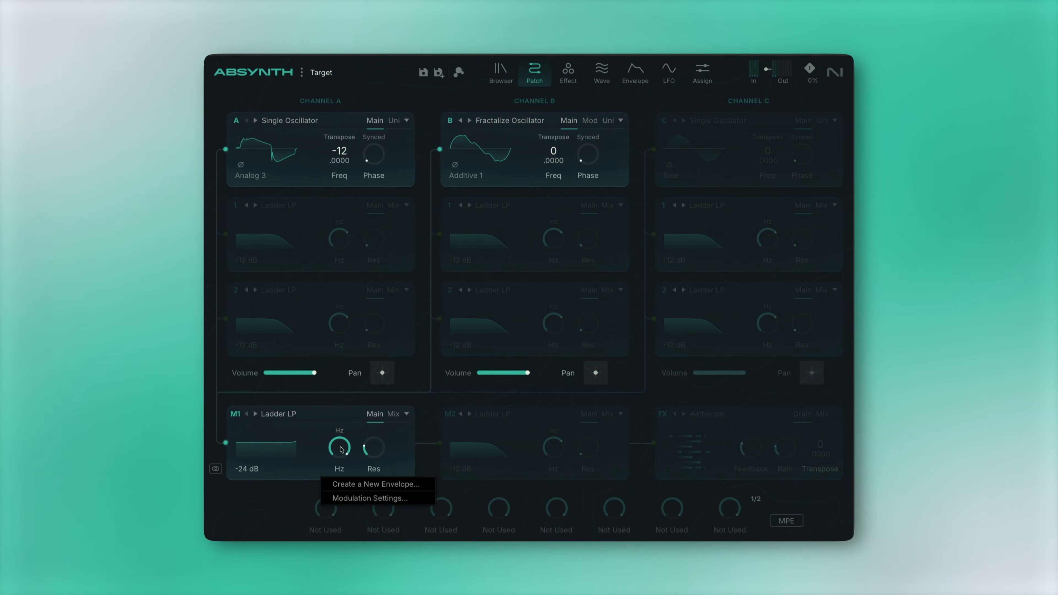
click(417, 502)
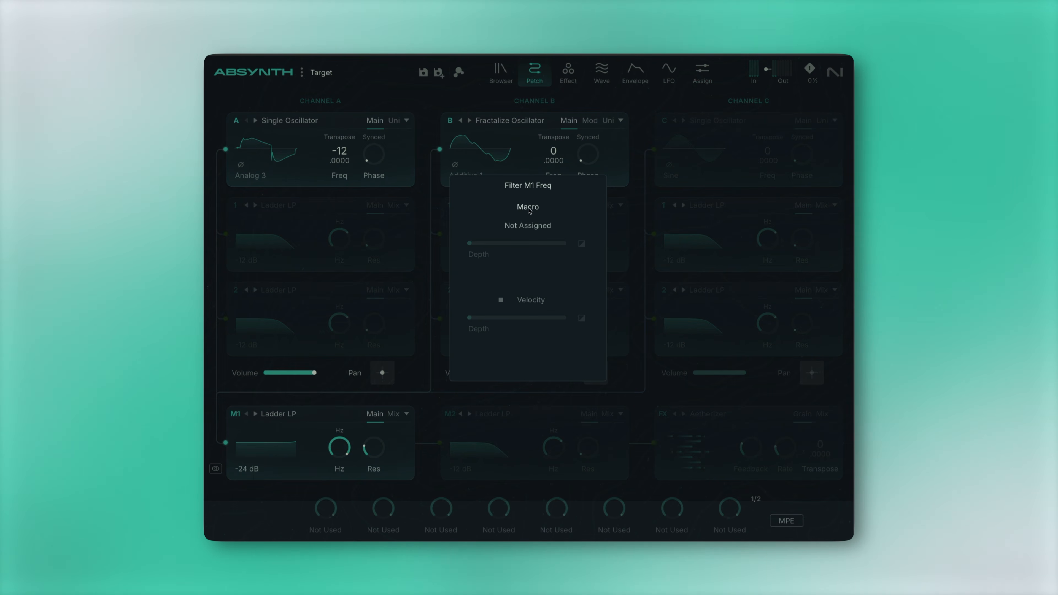
click(544, 226)
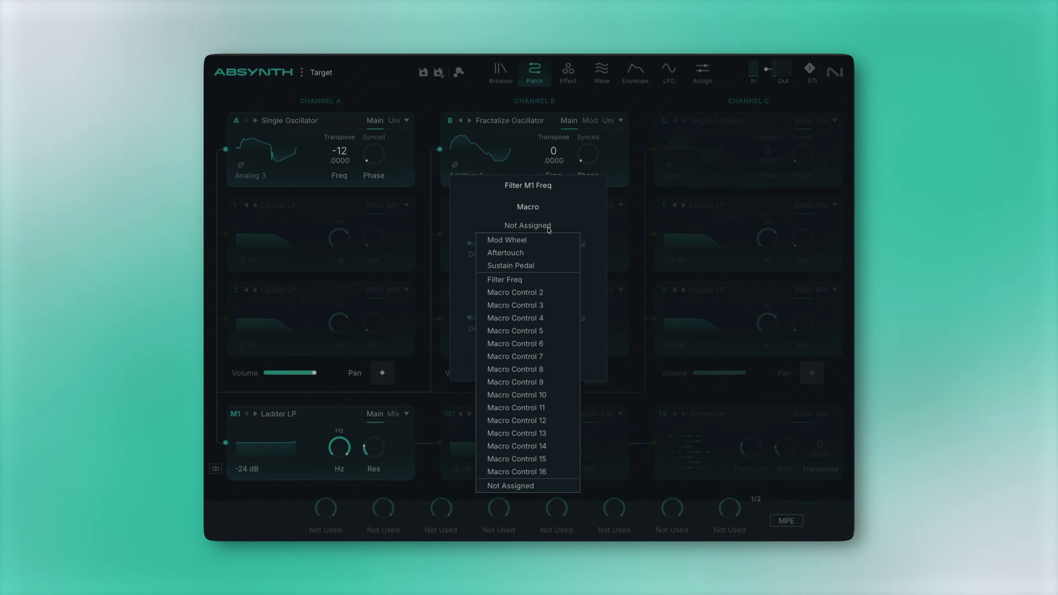
click(535, 279)
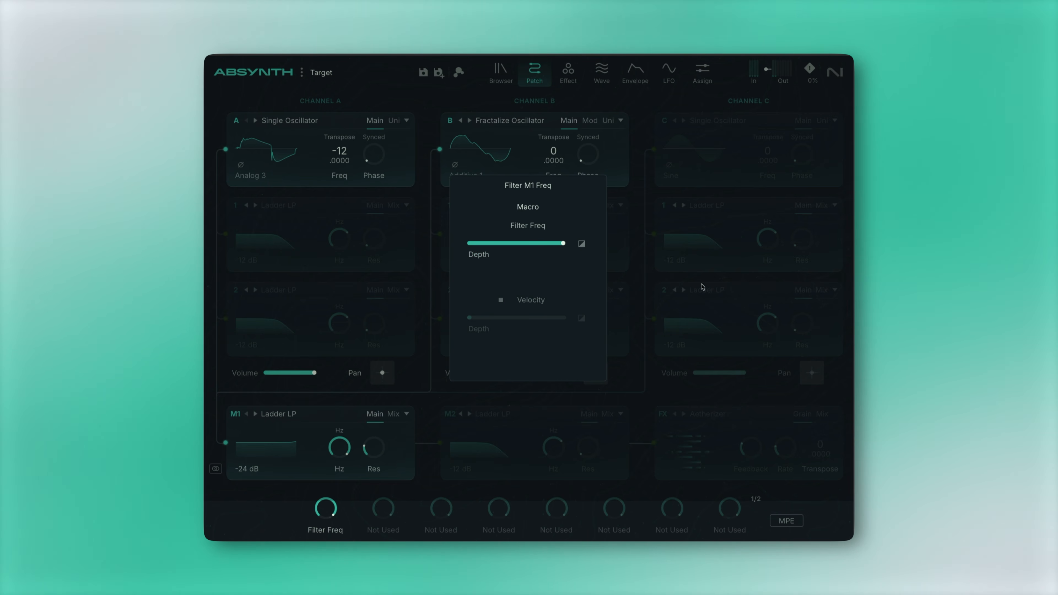
click(702, 73)
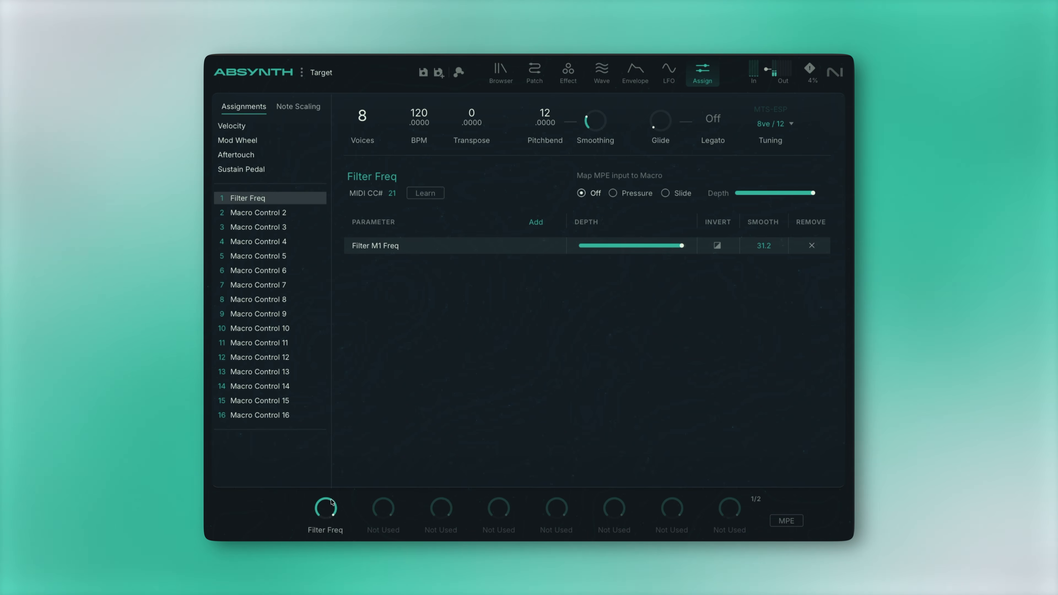
mouse_move(332, 502)
mouse_down()
mouse_move(331, 542)
mouse_move(333, 512)
mouse_up()
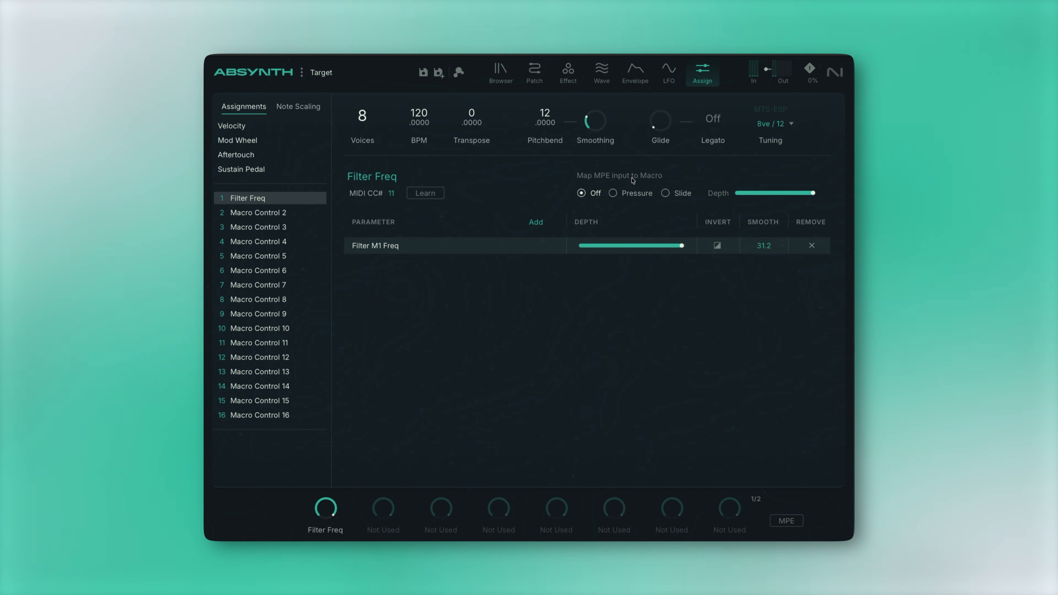
Step: Try MPE input mapped to the Filter Freq macro as Pressure and Slide at depth 1.000, and return the mapping to Off
click(796, 519)
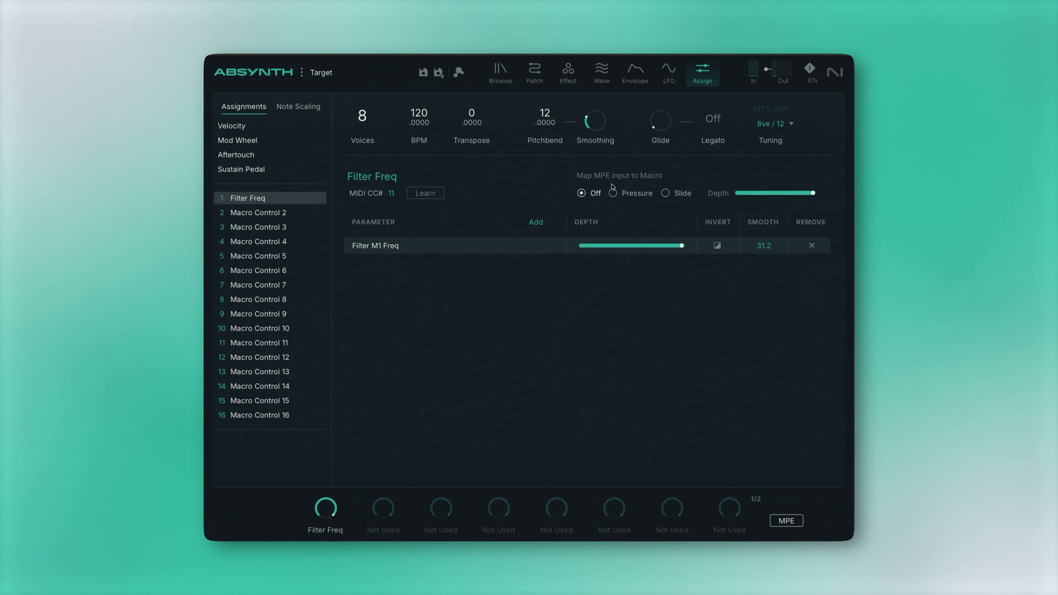
click(613, 193)
click(665, 193)
mouse_move(813, 193)
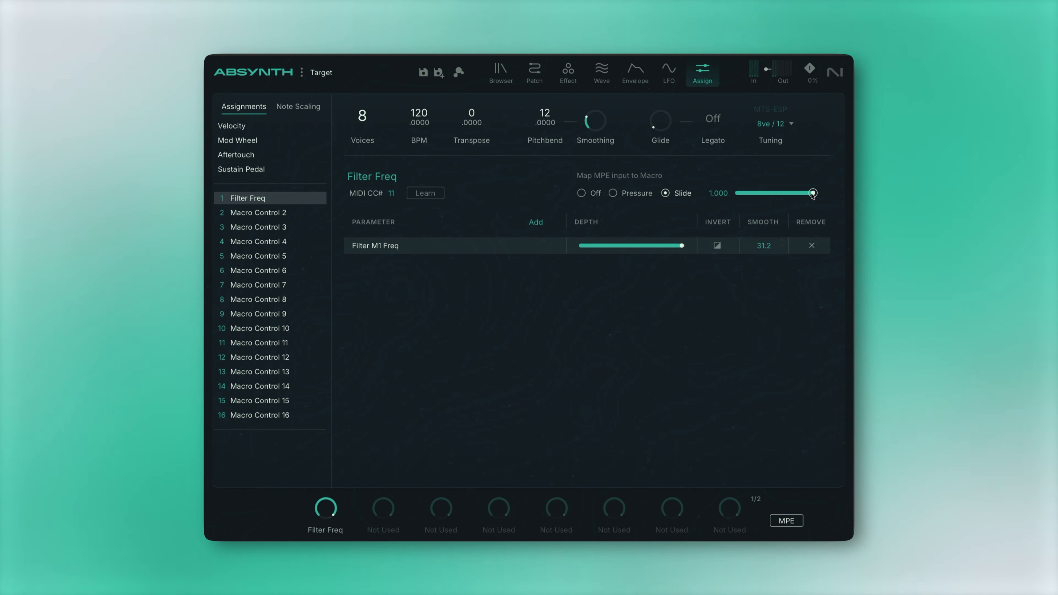
mouse_move(813, 195)
mouse_down()
mouse_move(669, 194)
mouse_move(828, 195)
mouse_up()
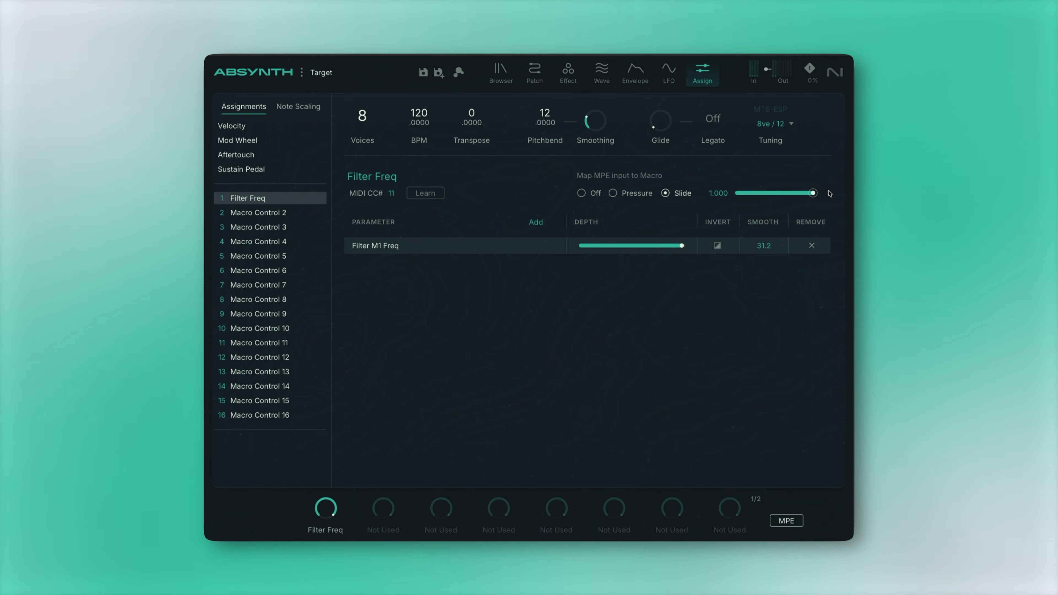
click(582, 193)
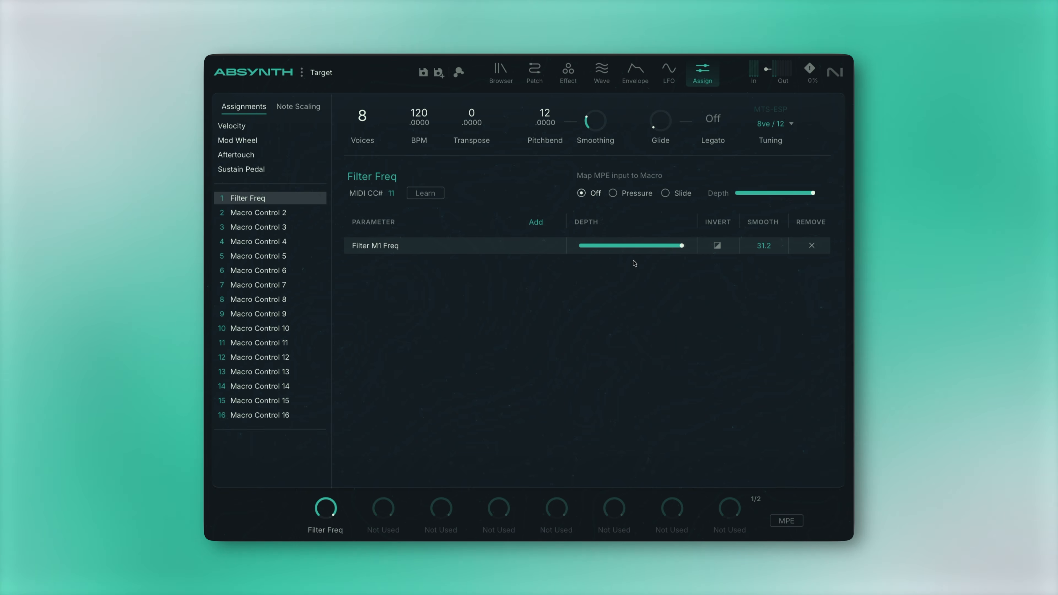
Step: Try a Filter M1 Freq depth of about a third while sweeping the macro, and return the depth to maximum
drag(681, 246, 592, 255)
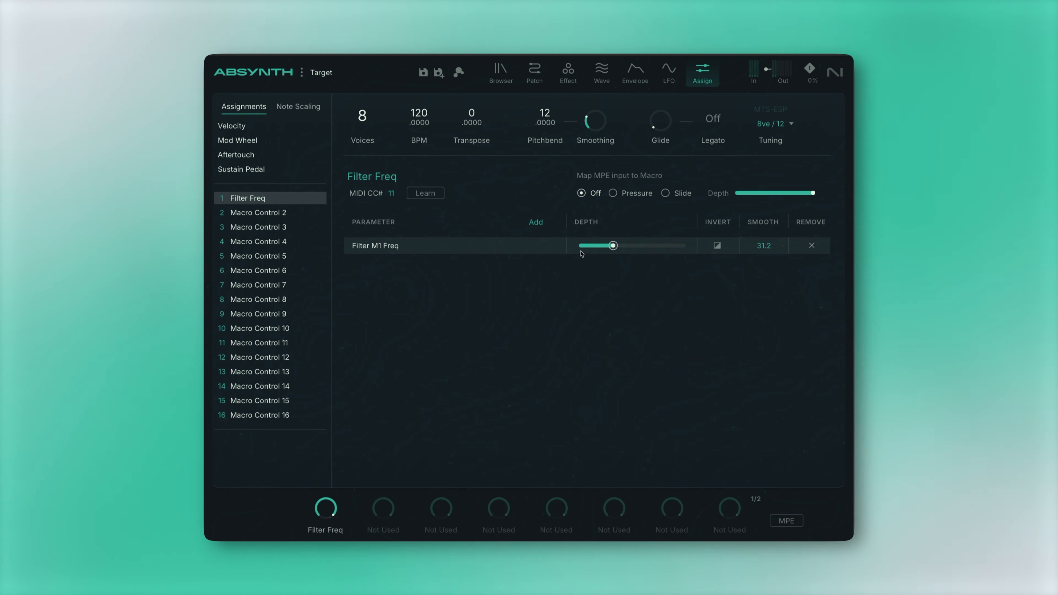
drag(325, 514, 323, 457)
drag(613, 245, 736, 242)
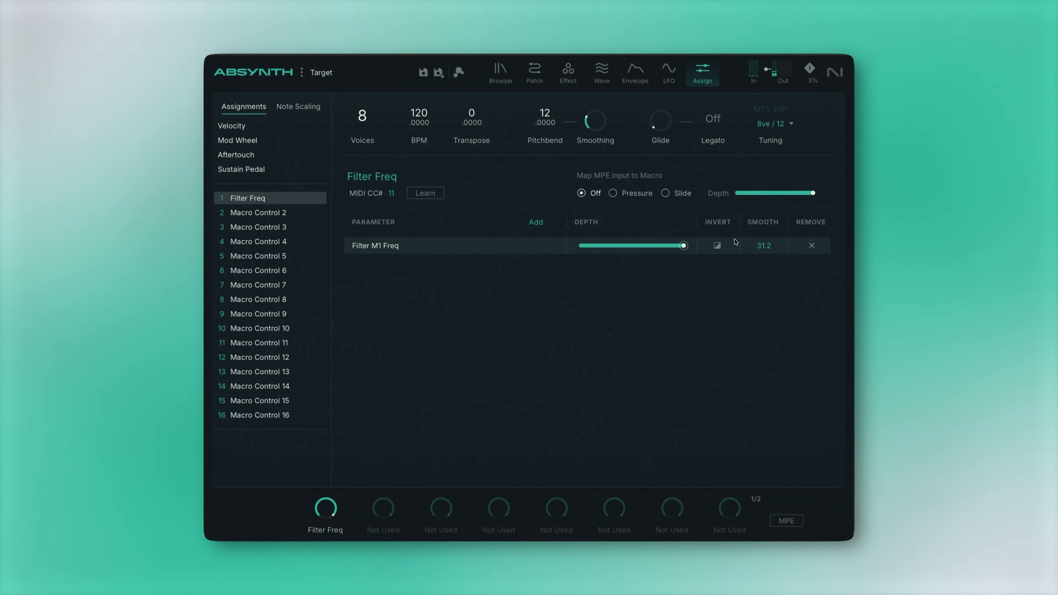
drag(338, 508, 344, 470)
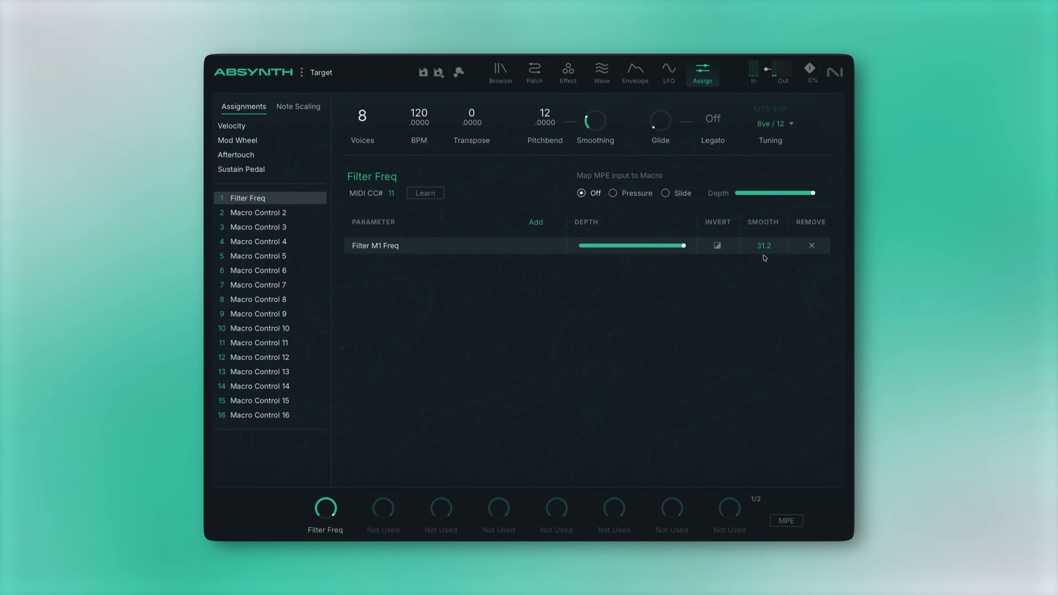
Step: Try the Filter M1 Freq smoothing at 0.0 and 100.0 while sweeping the macro, and set it to 34.8
double_click(764, 247)
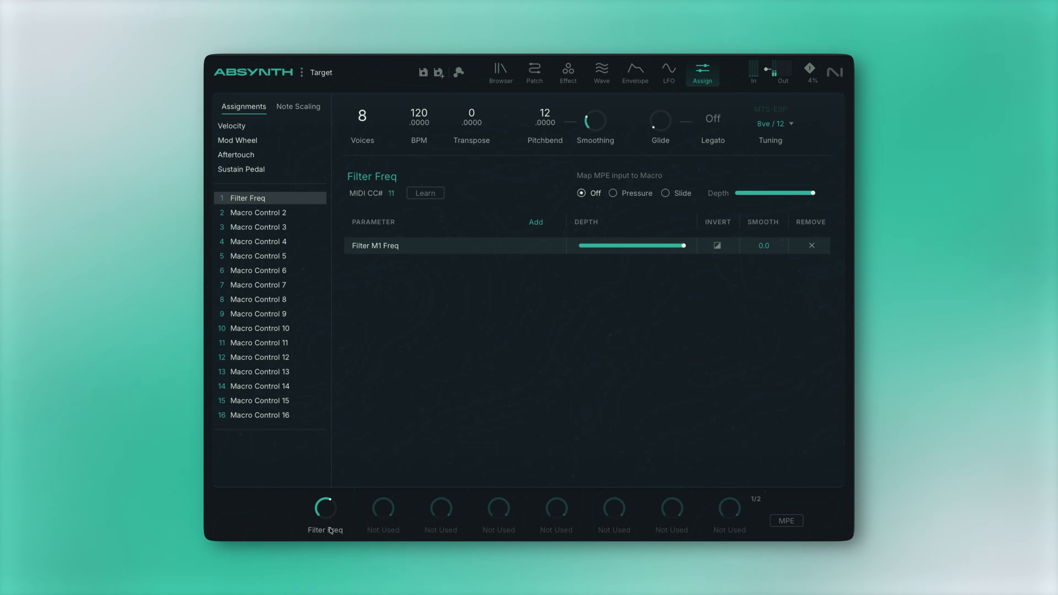
drag(763, 252, 761, 243)
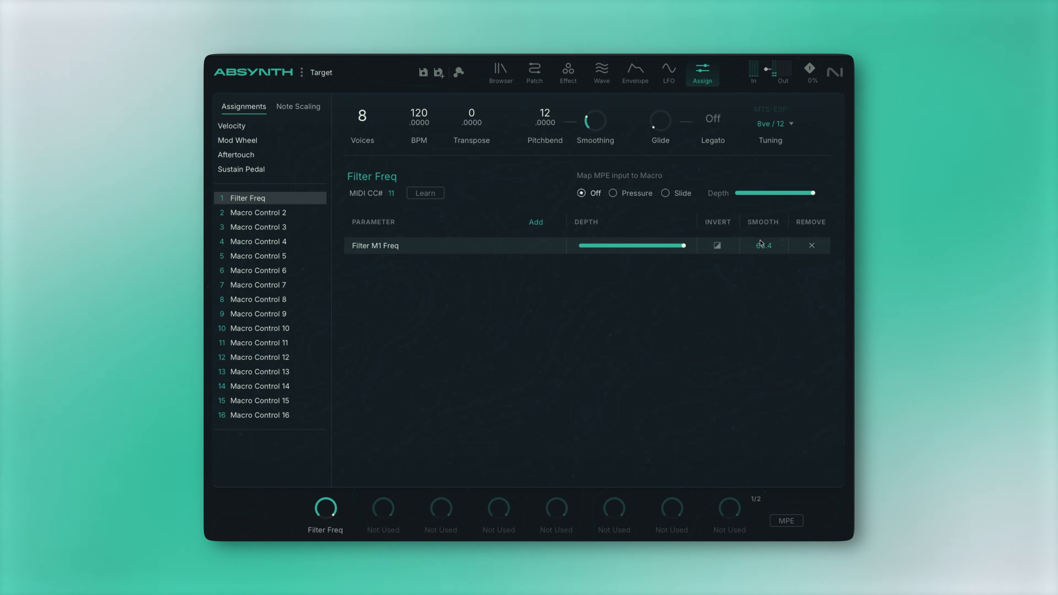
drag(764, 204, 764, 196)
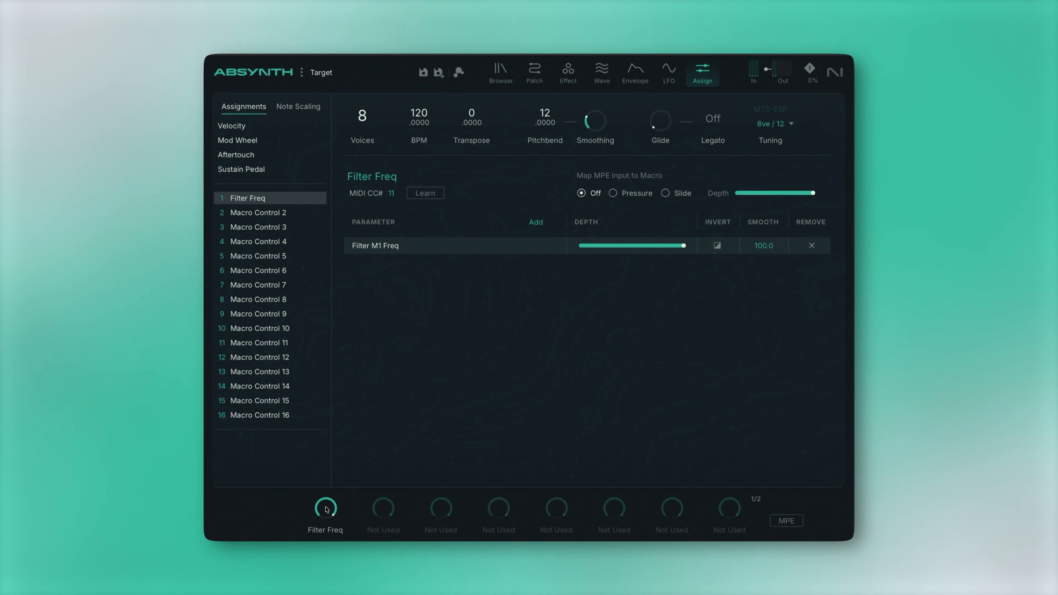
drag(327, 506, 329, 534)
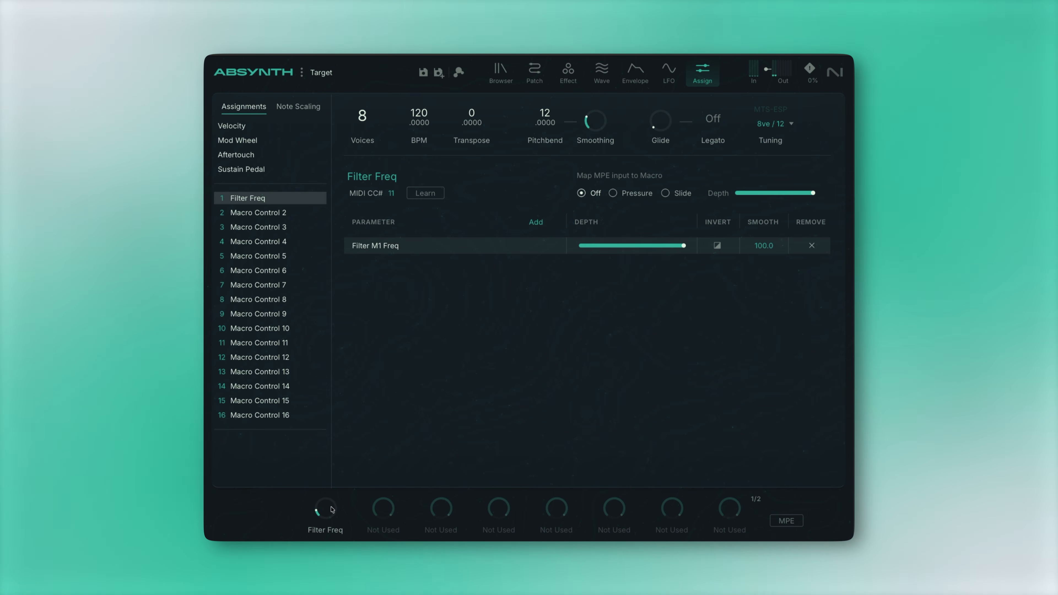
drag(336, 508, 362, 390)
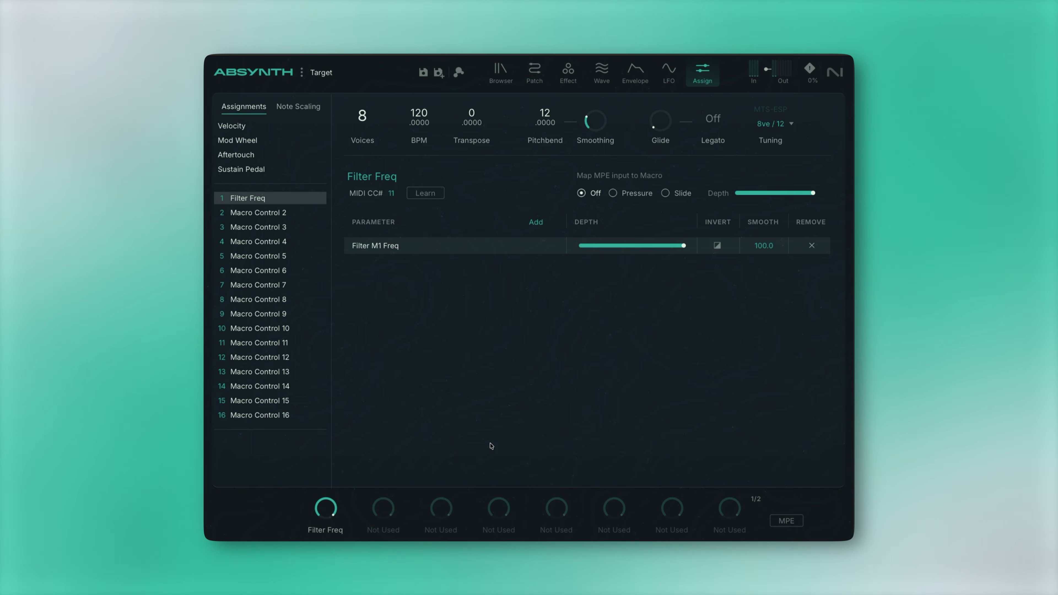
drag(768, 268, 763, 302)
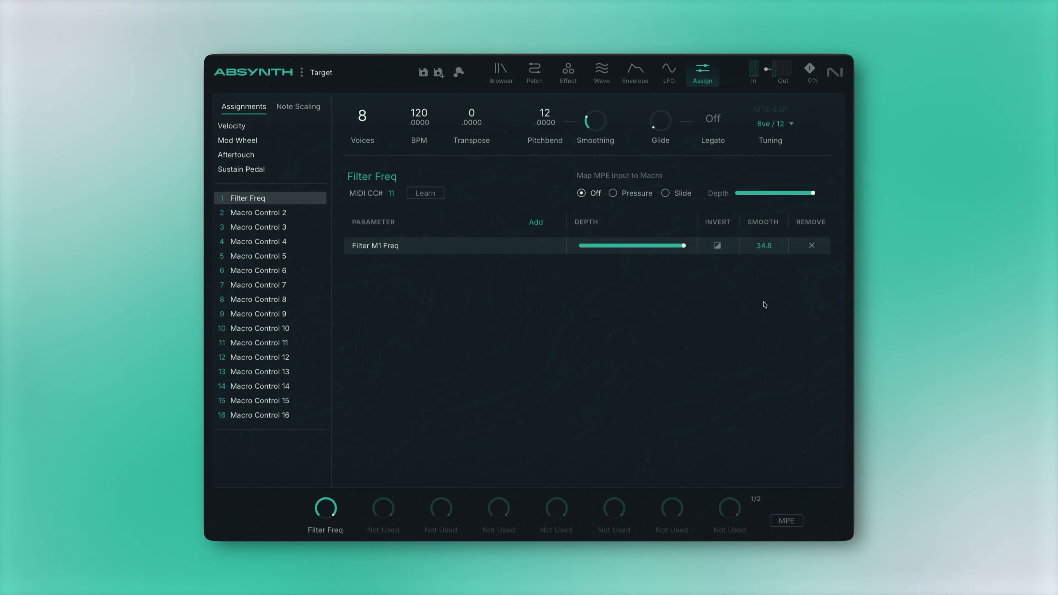
Step: Add Oscil A Main Pitch to the Filter Freq macro's assignments and test it with the macro knob
click(537, 221)
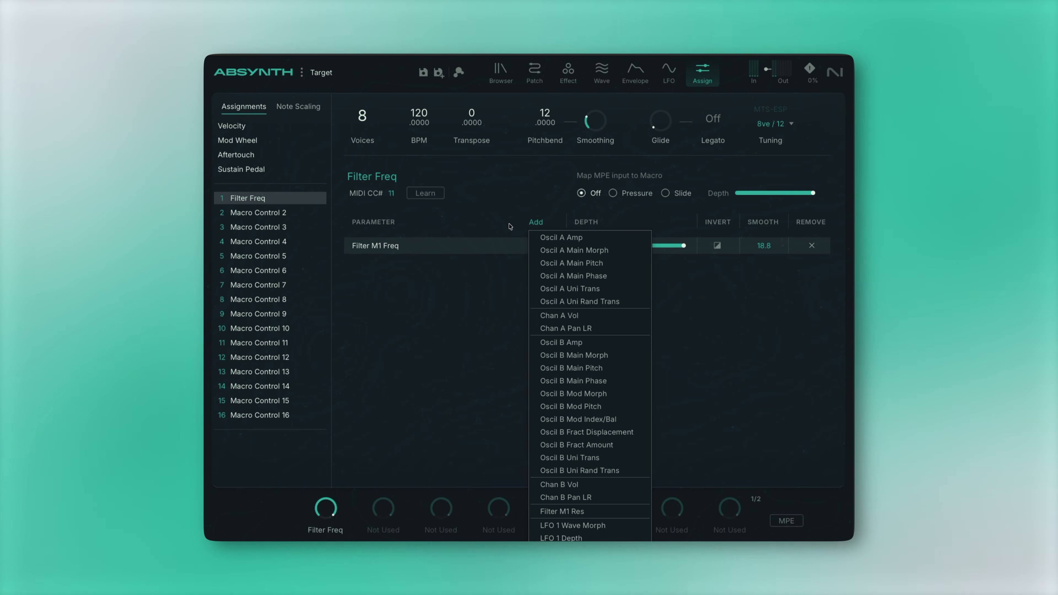
click(621, 263)
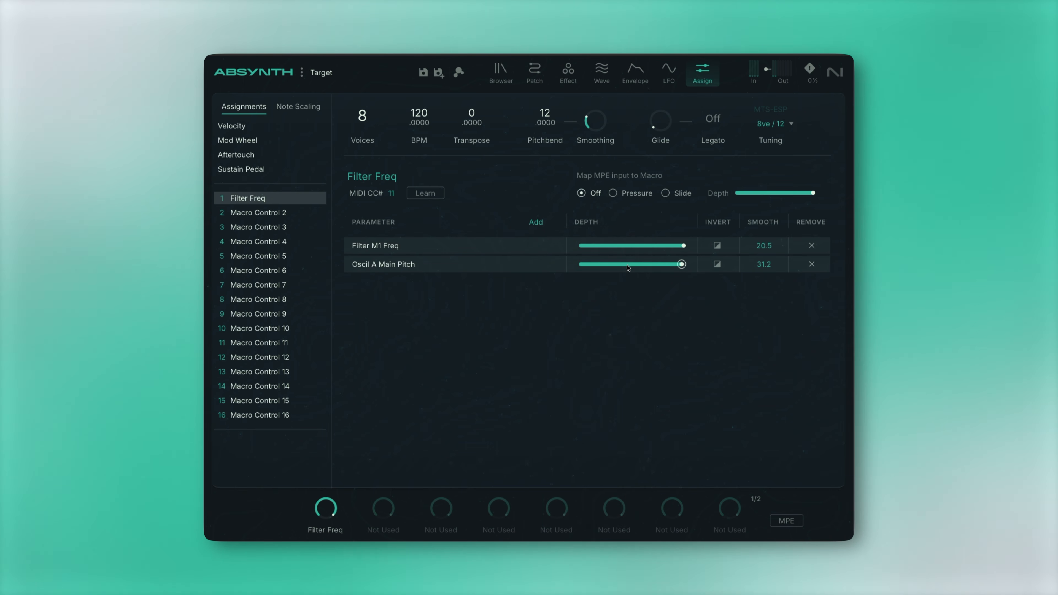
drag(316, 517, 317, 541)
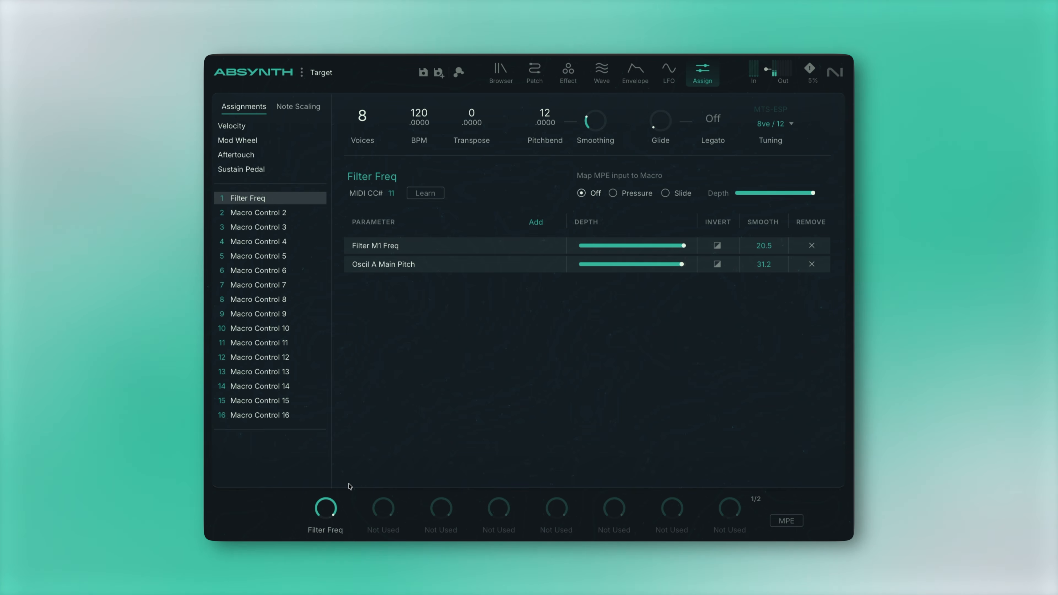
Step: Try Oscil A Main Pitch at about half depth and inverted while sweeping the macro, and remove that assignment
drag(682, 265, 614, 279)
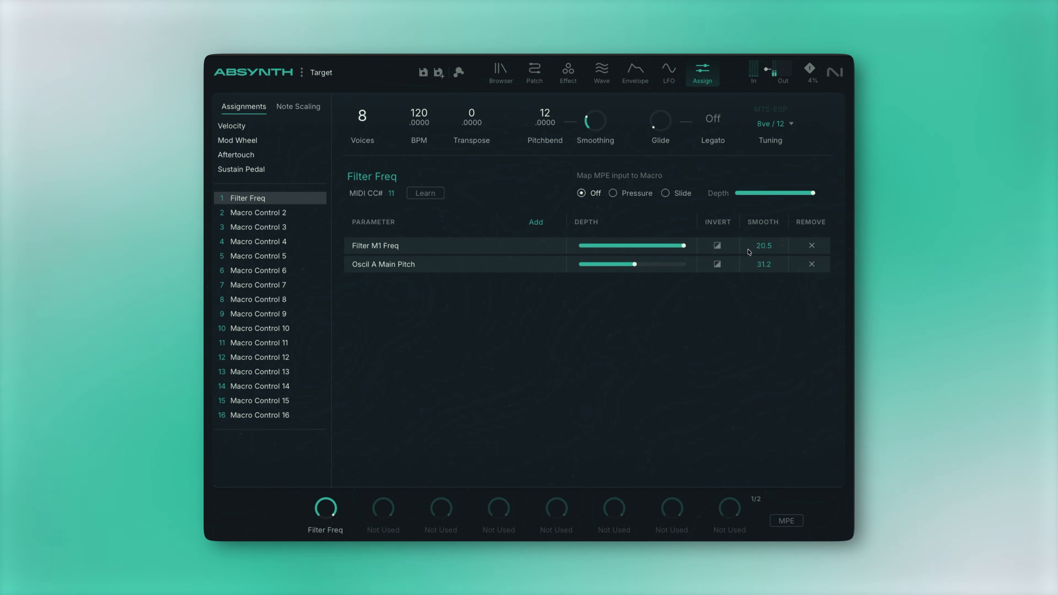
click(717, 264)
drag(330, 505, 324, 541)
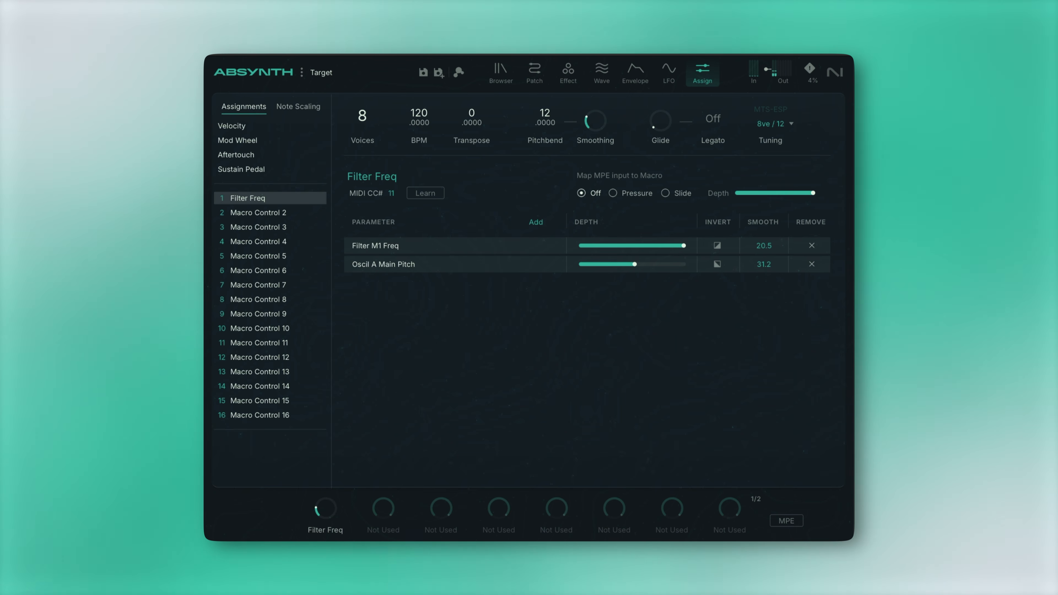
drag(324, 545, 334, 497)
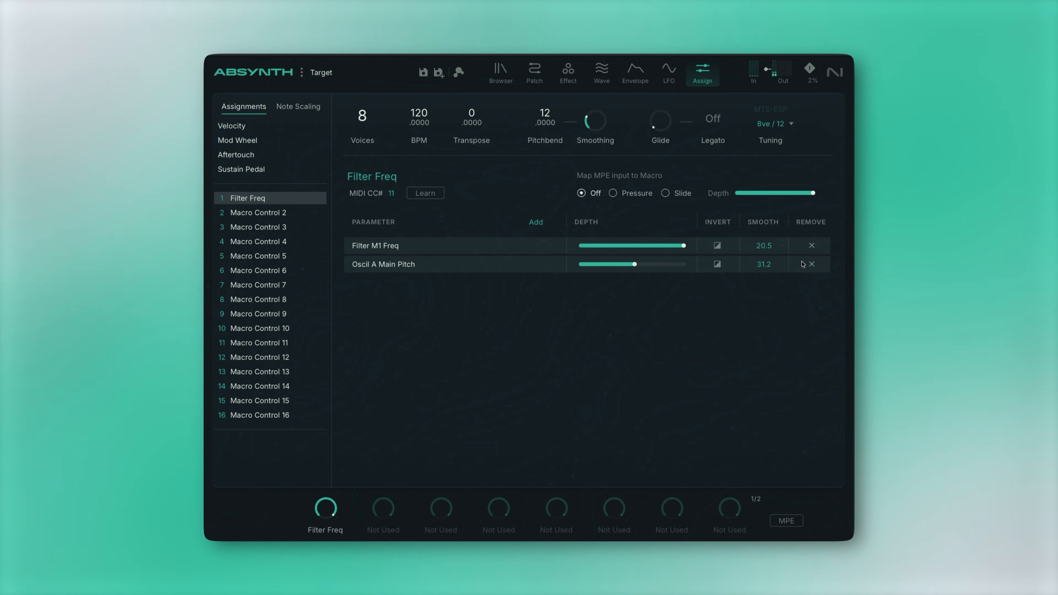
click(813, 265)
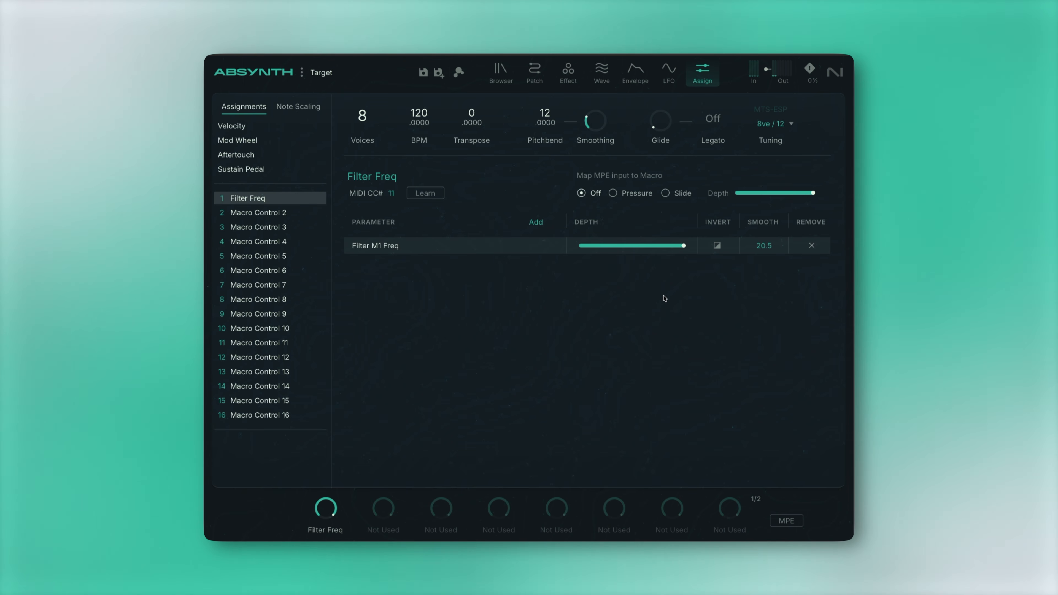
Step: Rename macro 1 as Filter Hz
double_click(253, 200)
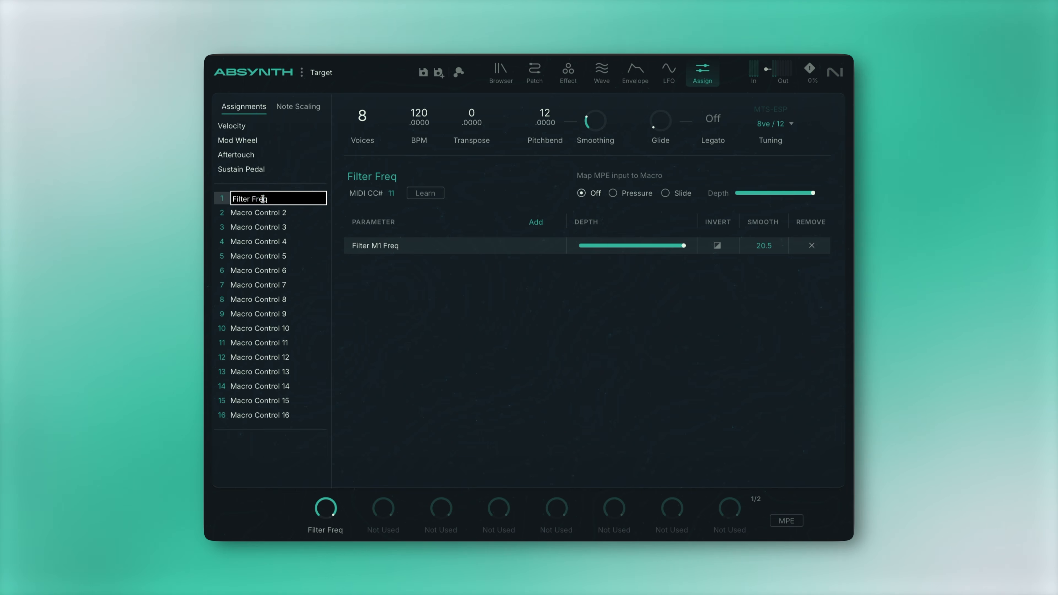
double_click(263, 199)
text(Hz)
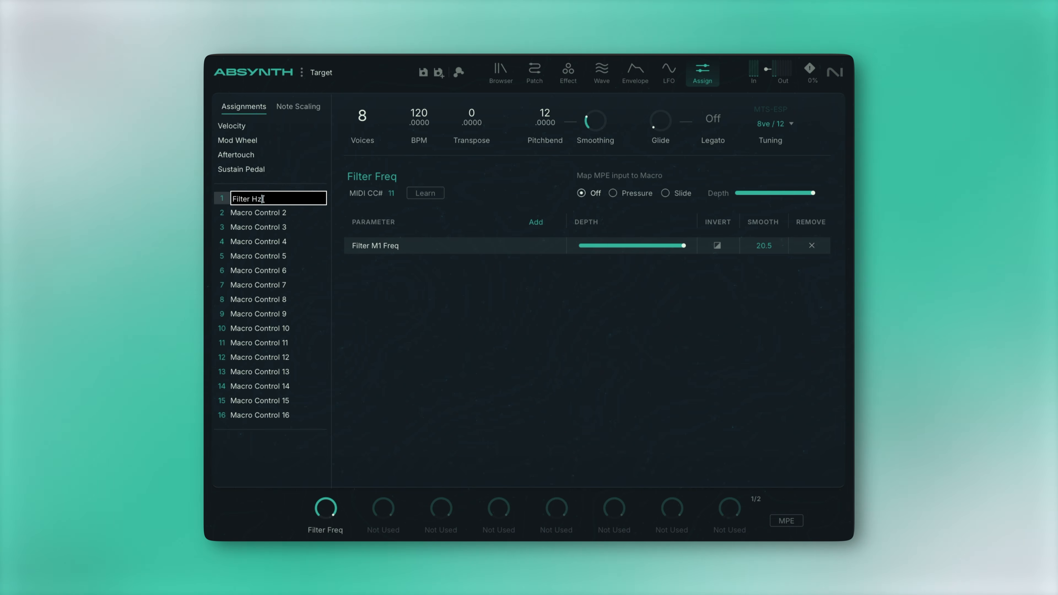
key(Return)
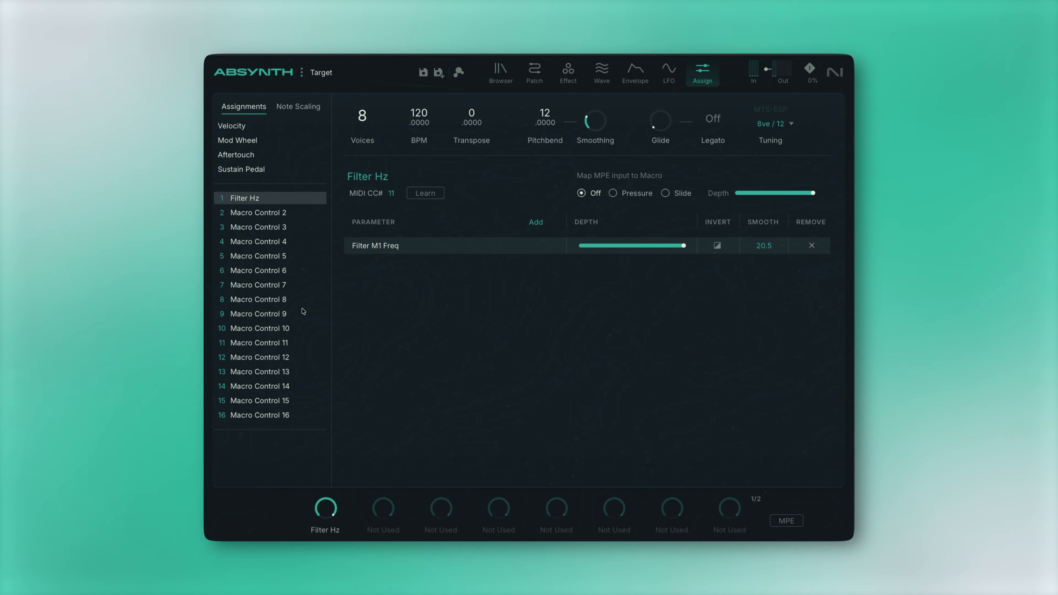
Step: Look through other macro slots and the second page of macro knobs, and remove Filter M1 Freq from the Filter Hz macro
click(286, 216)
click(282, 245)
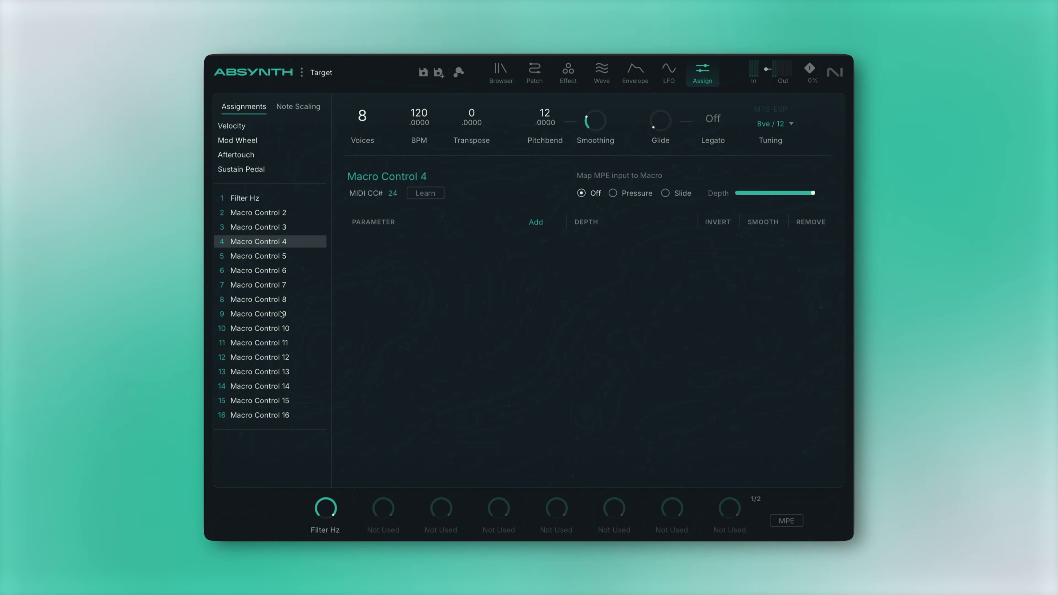
click(280, 313)
click(272, 202)
click(755, 499)
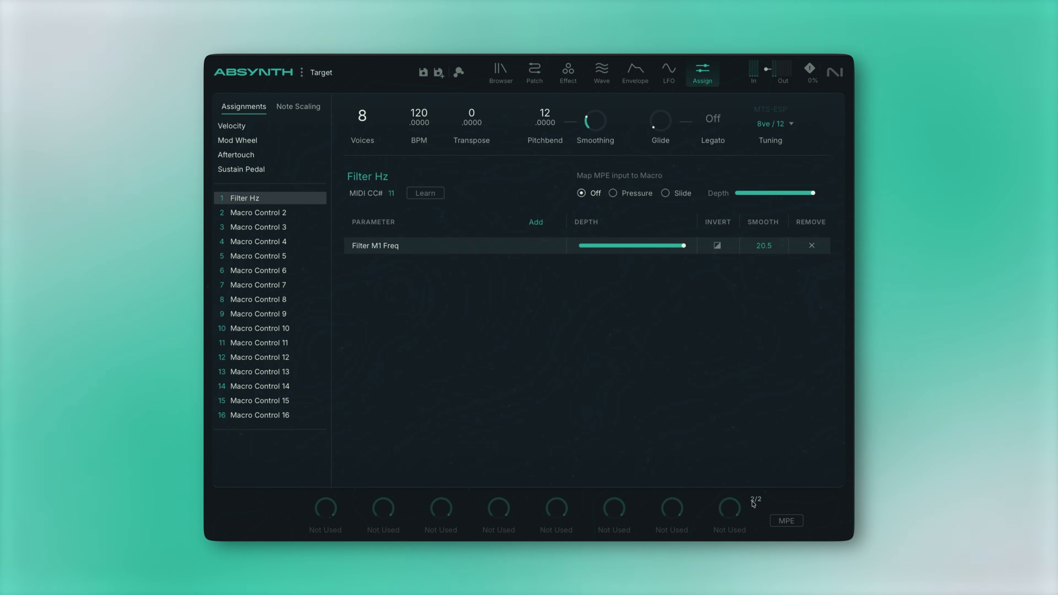
click(761, 501)
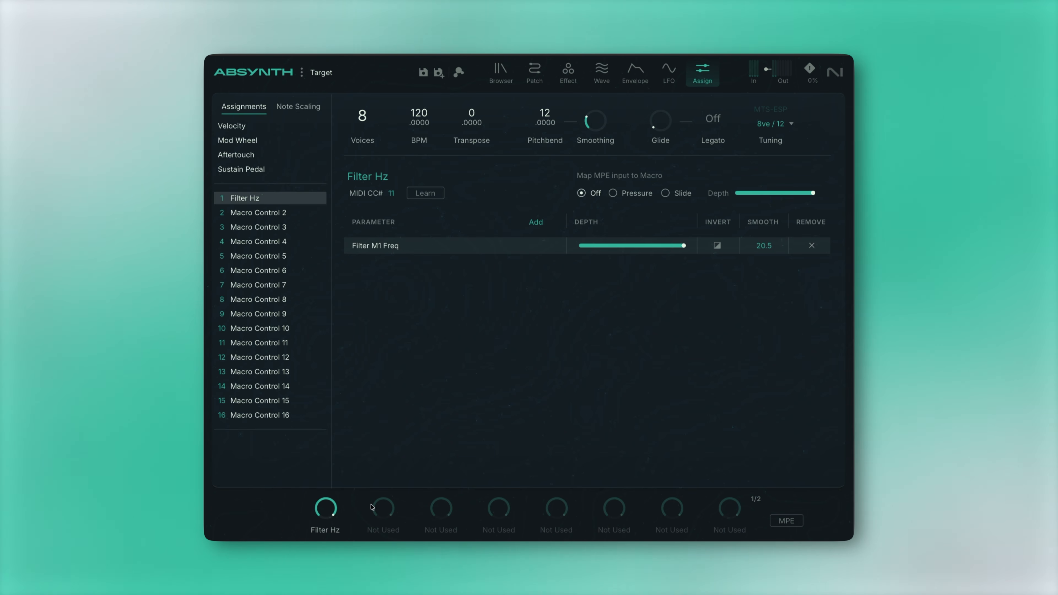
click(812, 245)
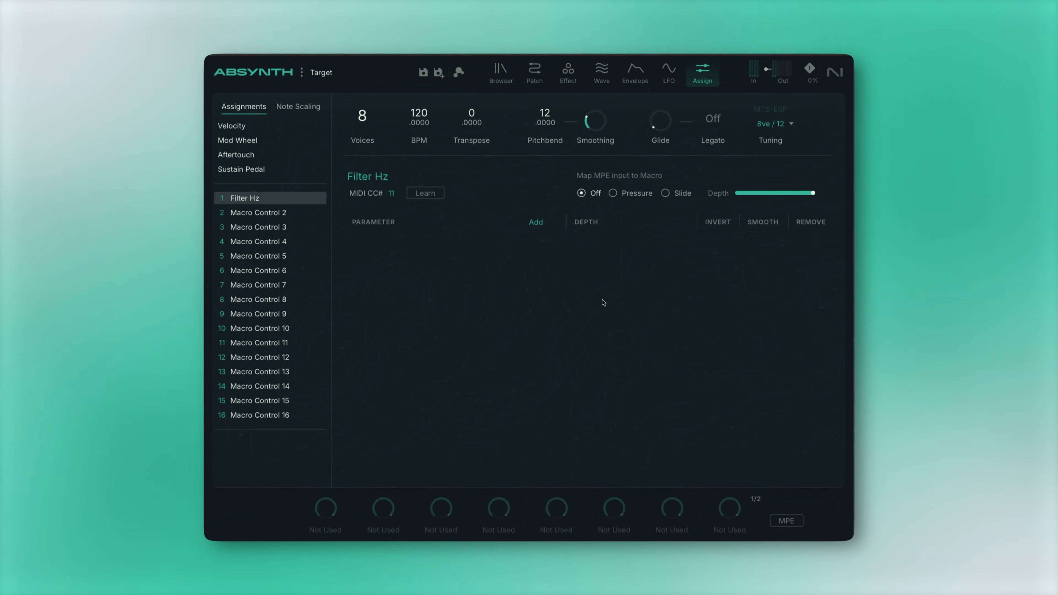
Step: Try maximum Velocity depth on Oscil A Amp and Oscil B Amp, and return both depths to minimum
click(269, 127)
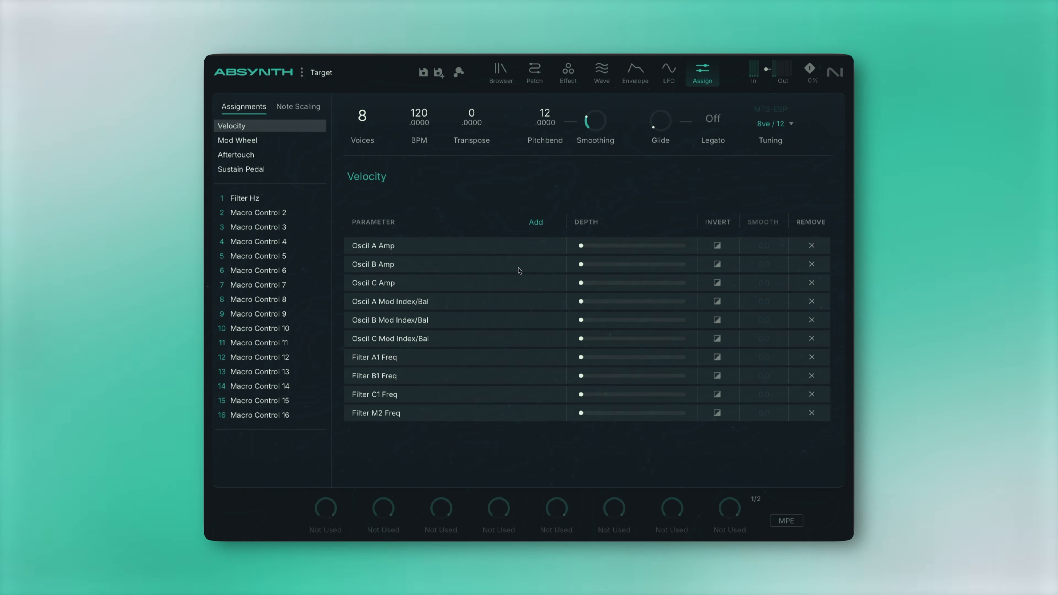
click(538, 222)
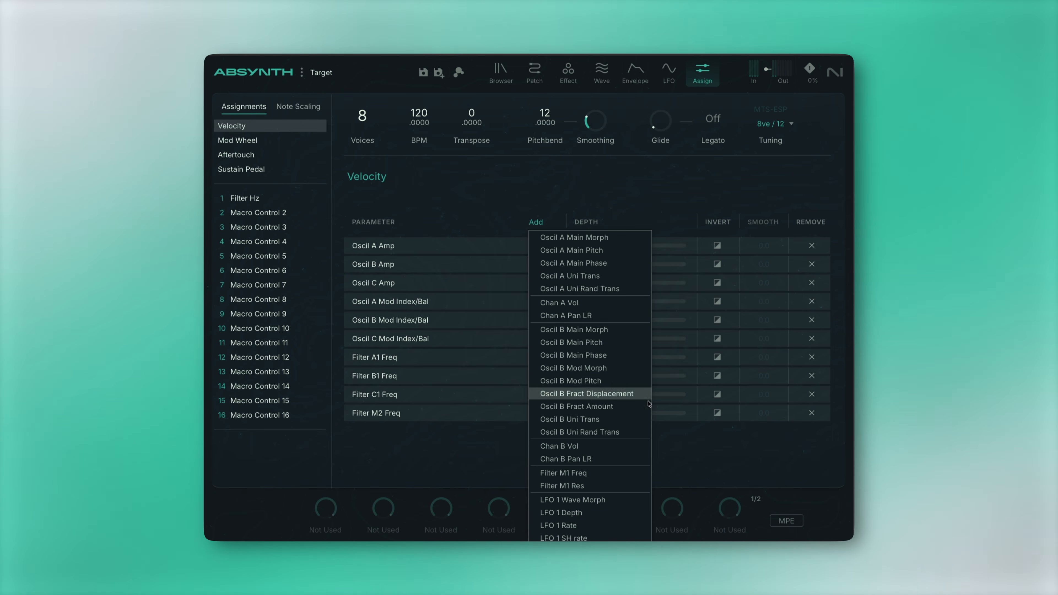
click(474, 200)
drag(580, 246, 748, 249)
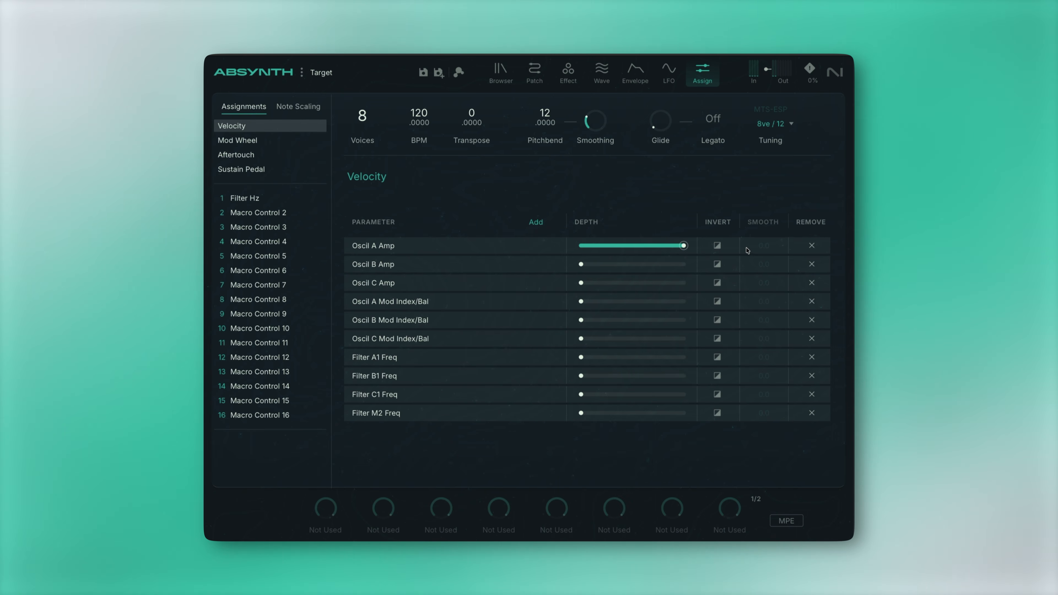
drag(580, 265, 731, 263)
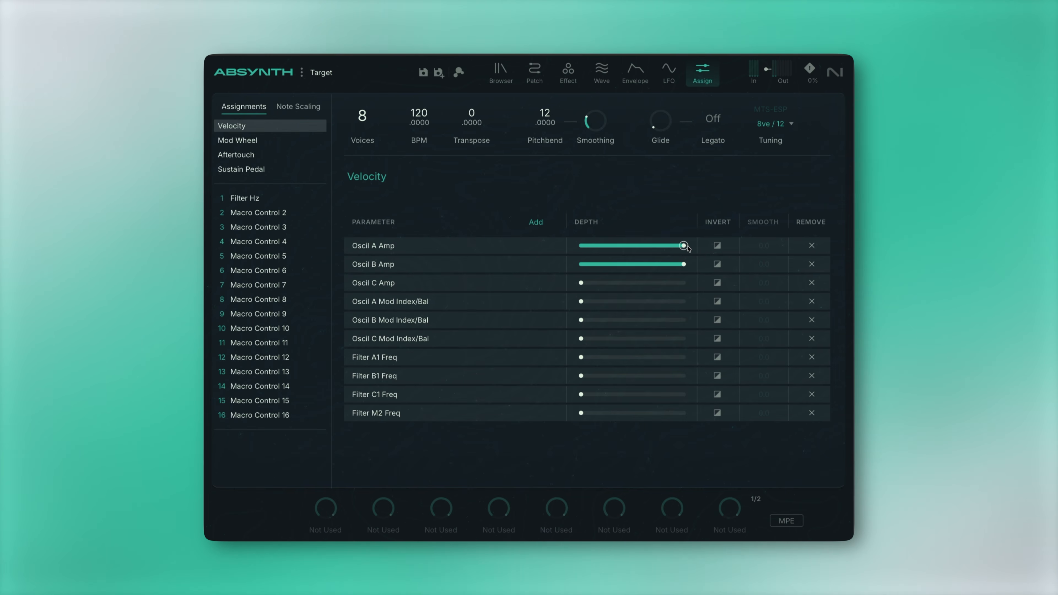
drag(685, 246, 557, 257)
drag(684, 264, 396, 419)
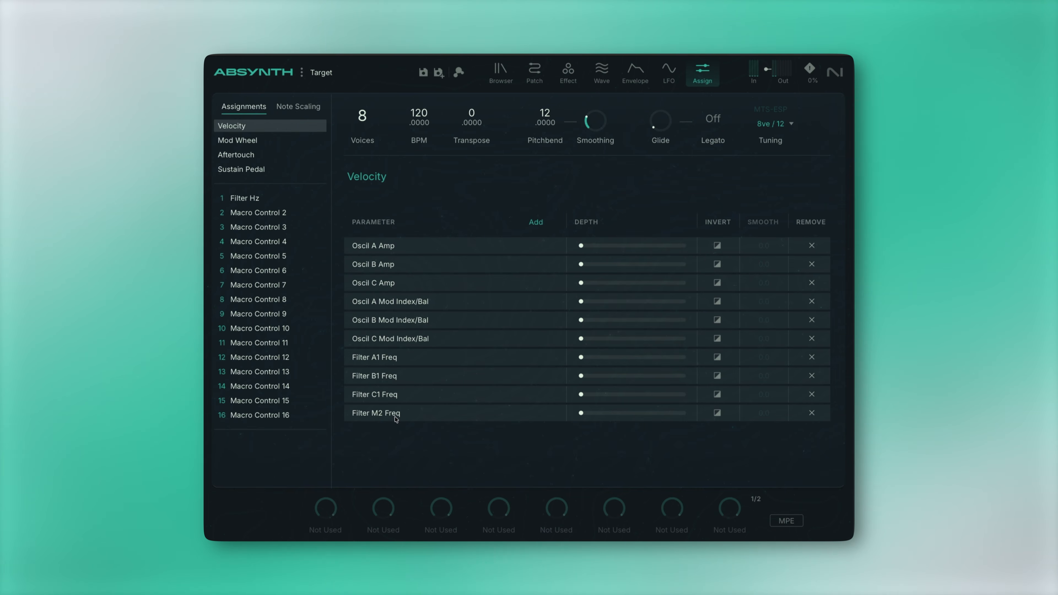
Step: Review the parameters available to add to the Velocity and Mod Wheel assignments
click(535, 224)
click(575, 475)
click(267, 140)
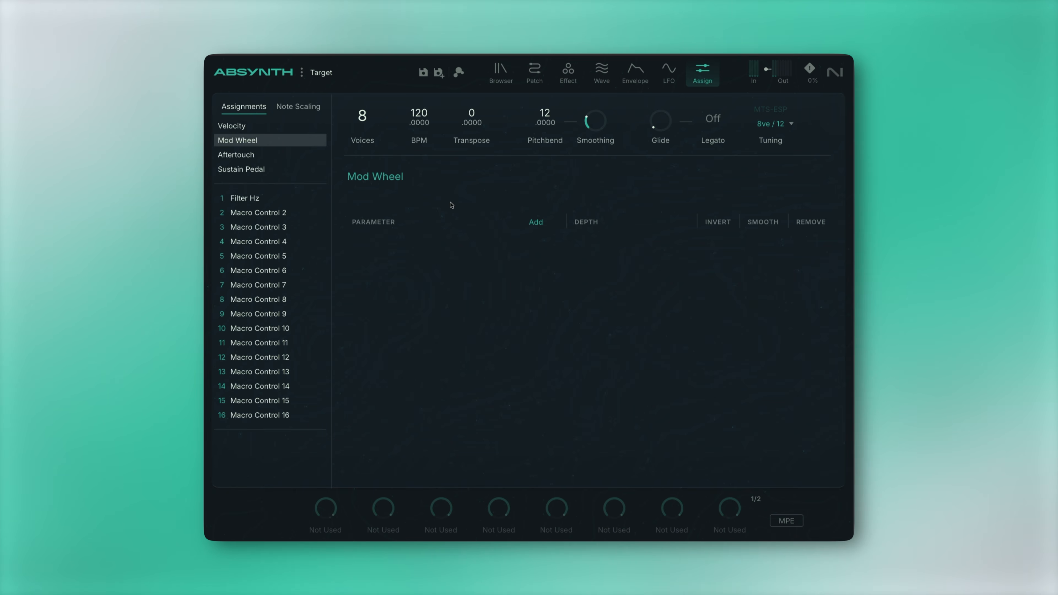
click(534, 224)
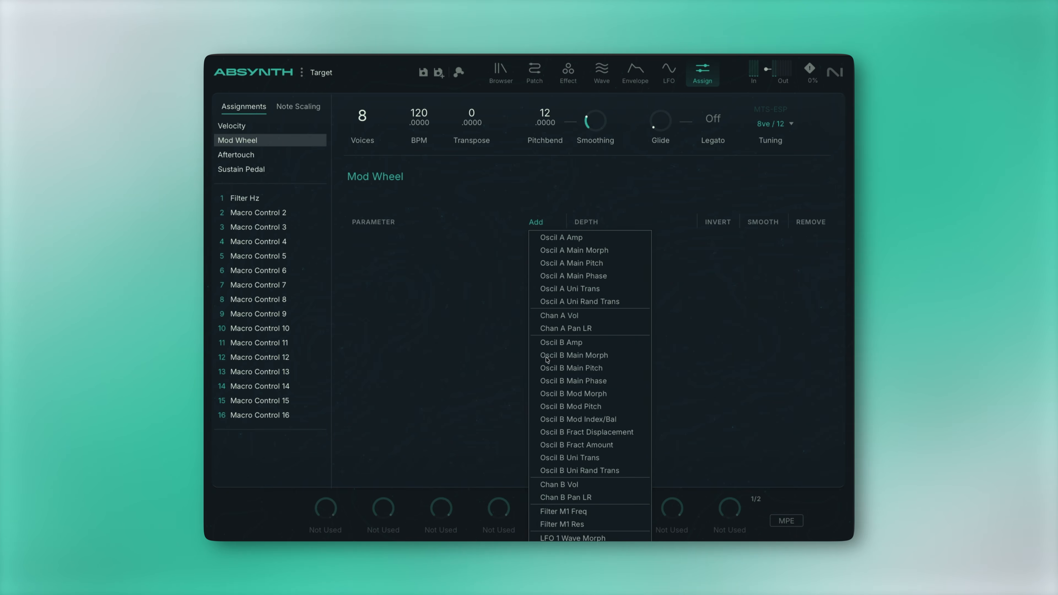
click(362, 215)
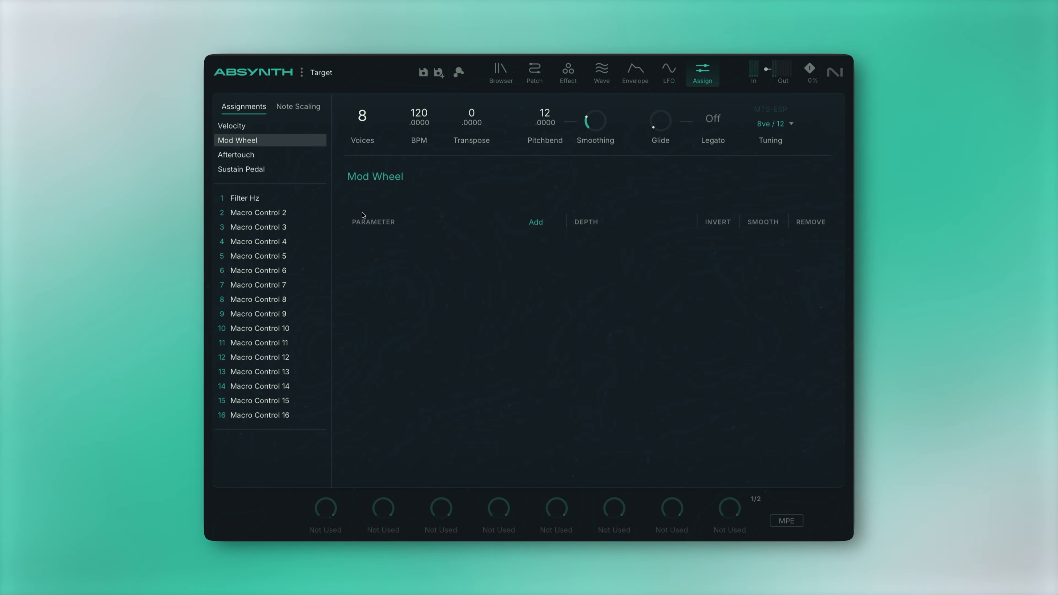
Step: Try Filter M1 Freq as an Aftertouch assignment with Polyphonic Aftertouch on, turn that option off and remove the assignment
click(266, 156)
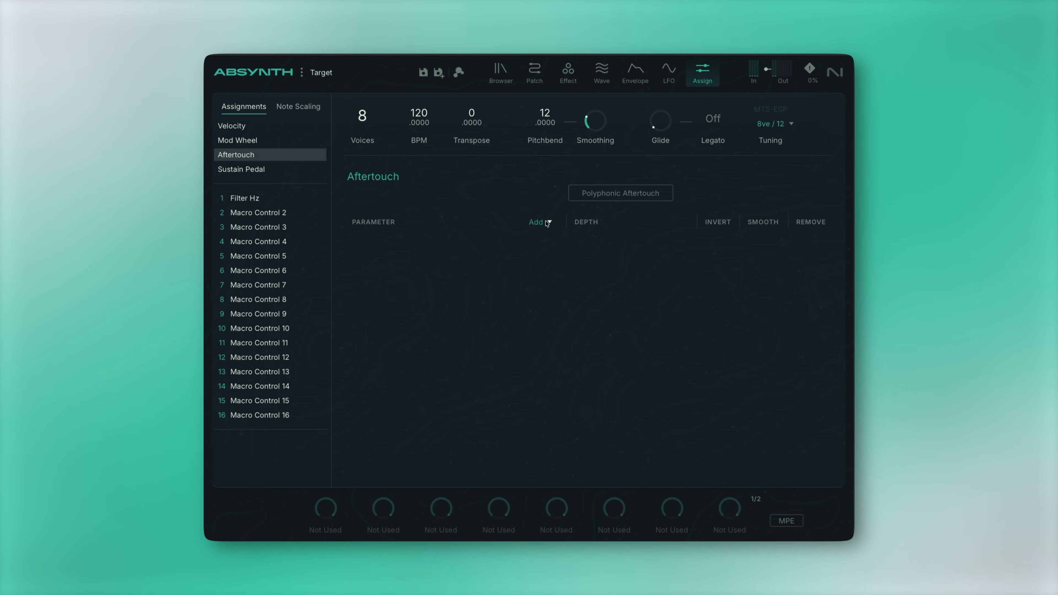
click(548, 223)
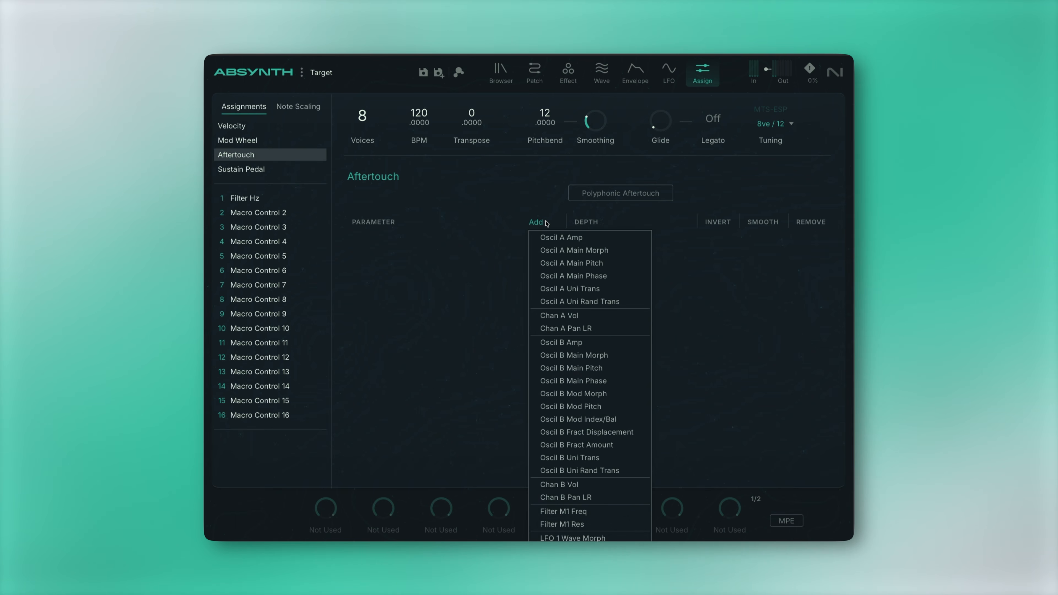
click(617, 514)
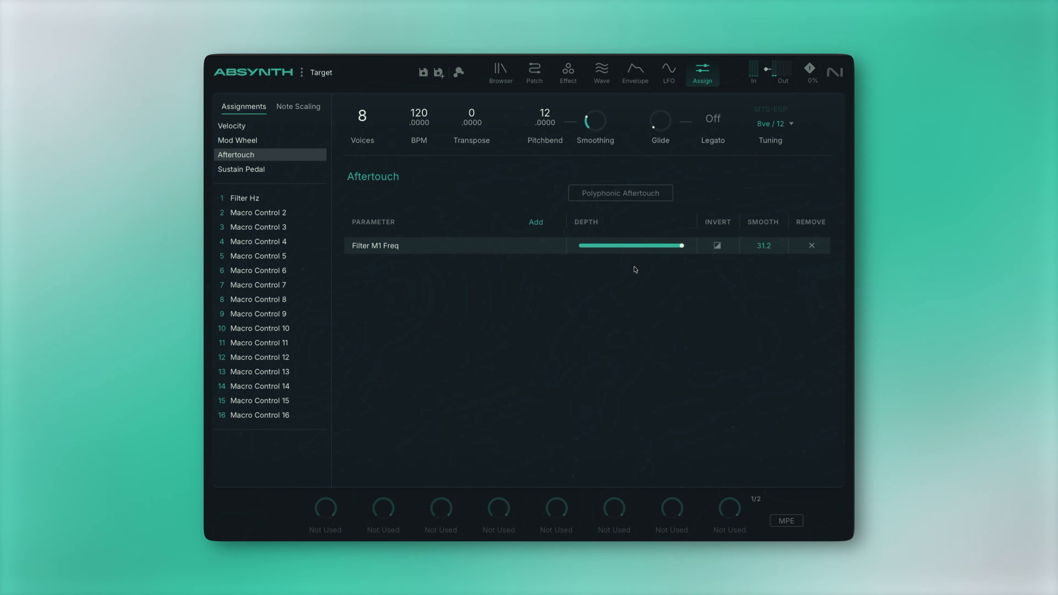
click(805, 195)
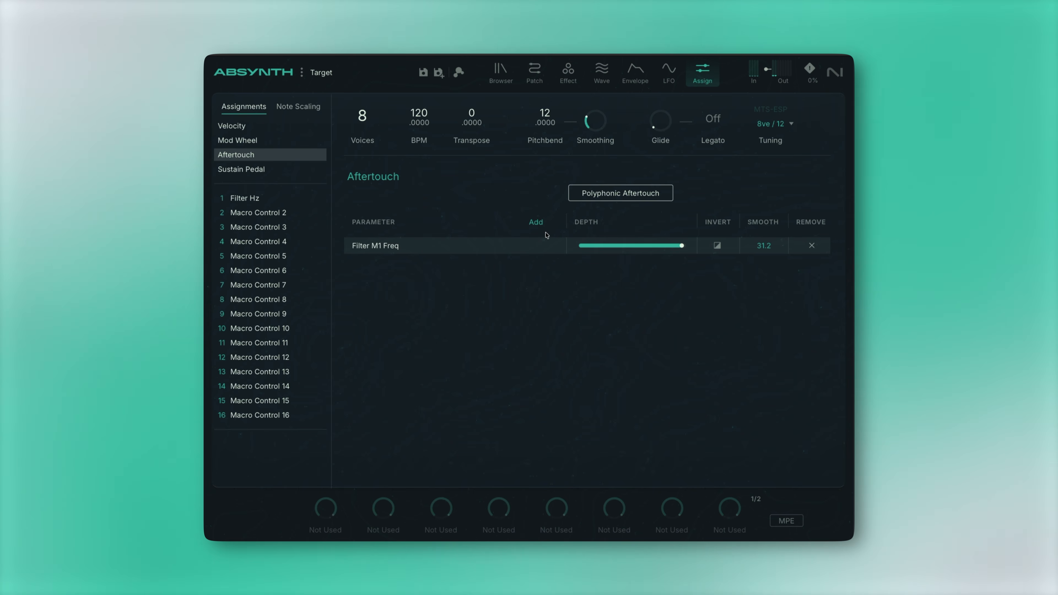
click(536, 223)
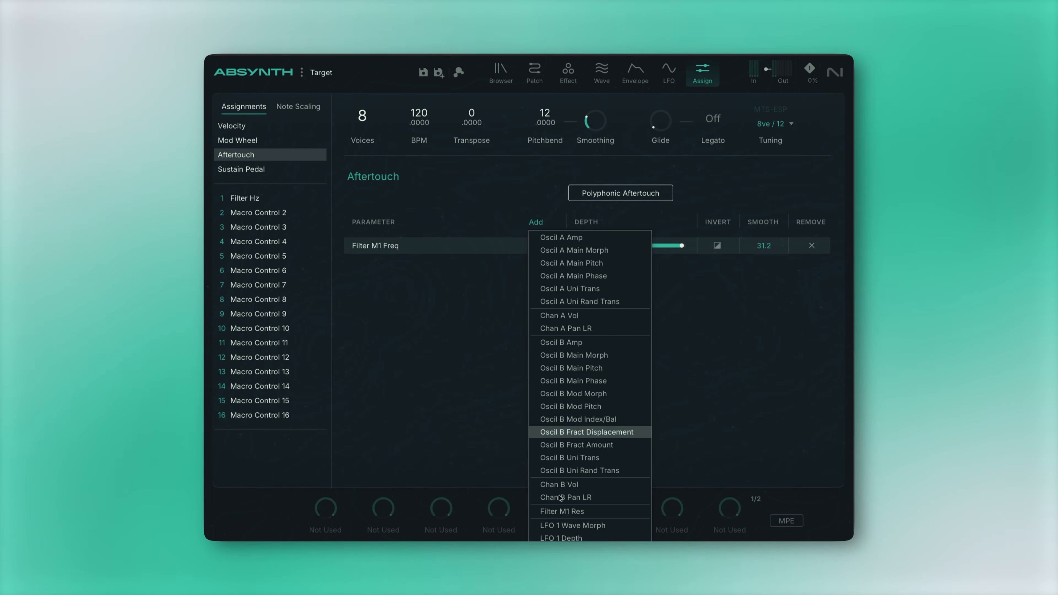
click(738, 410)
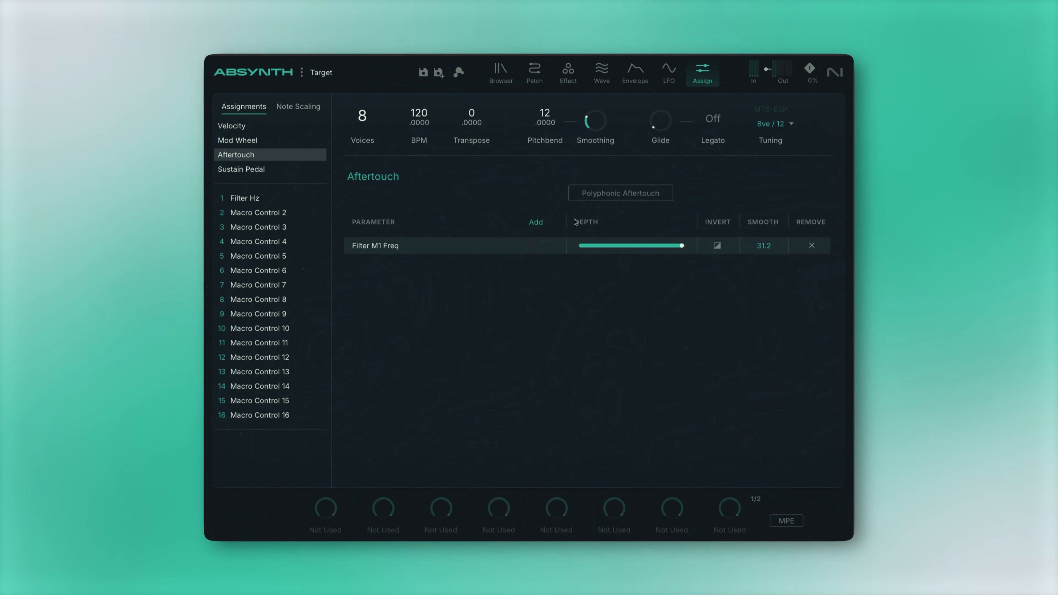
click(812, 246)
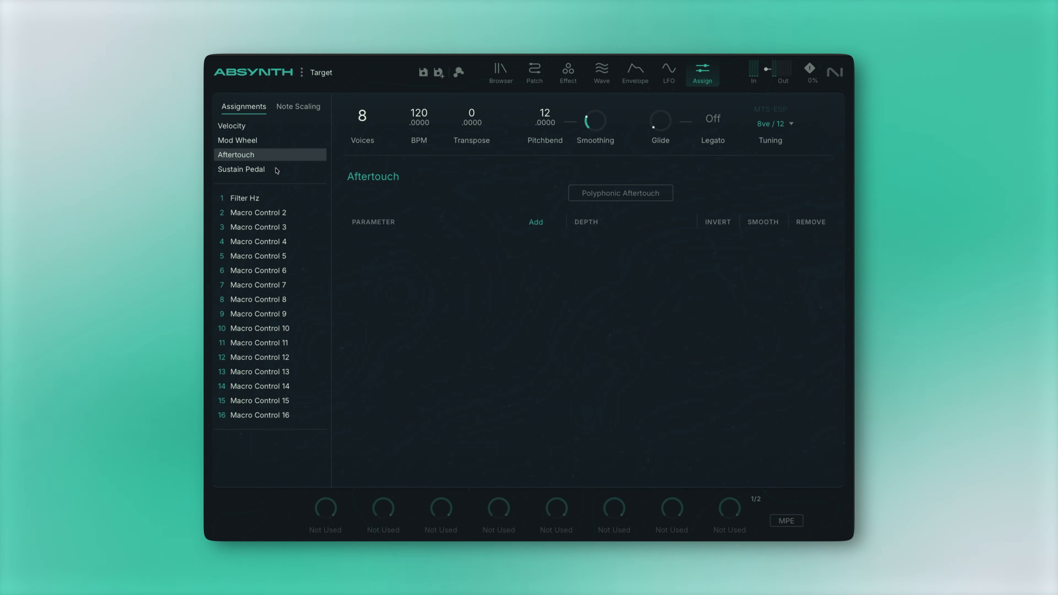
Step: Review the parameters available to add to the Sustain Pedal, and return to the Velocity assignments
click(283, 171)
click(536, 222)
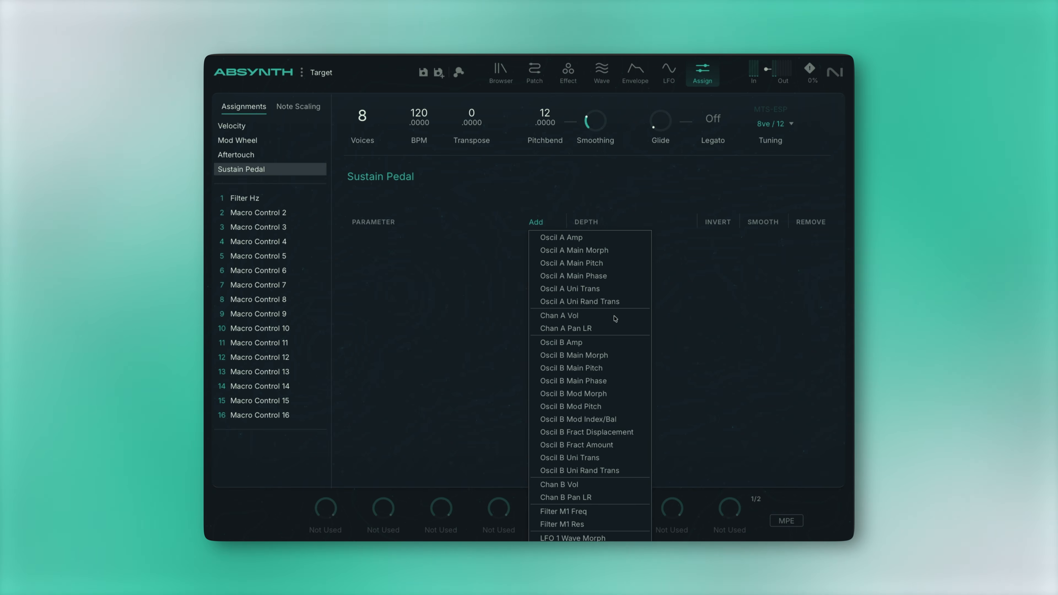
click(293, 128)
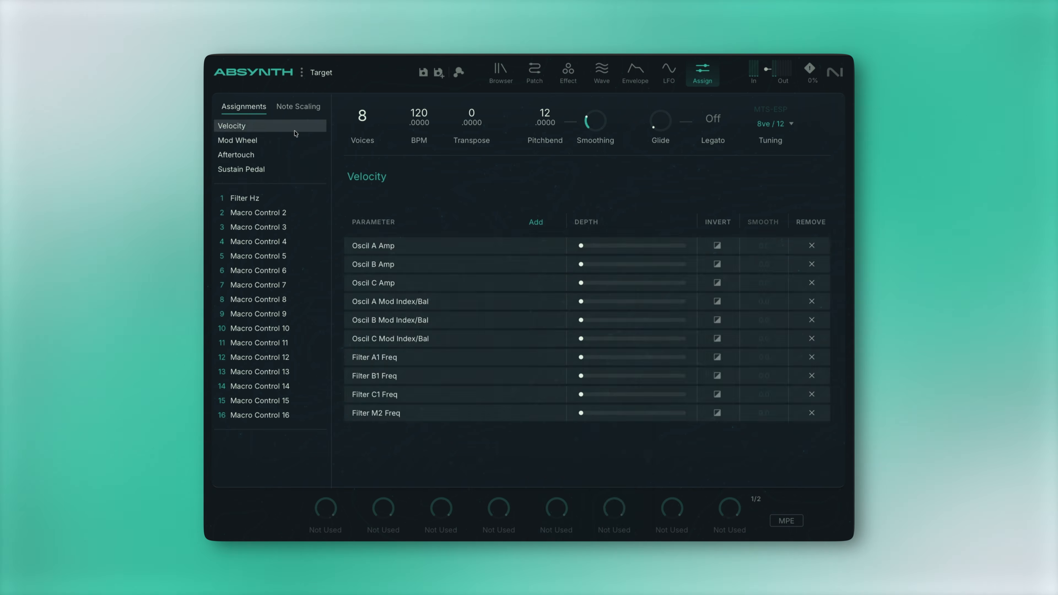
Step: Examine the Note Scaling graphs of the oscillator amps, FM Index/Balance A and B, and Filter Freq Master
click(305, 107)
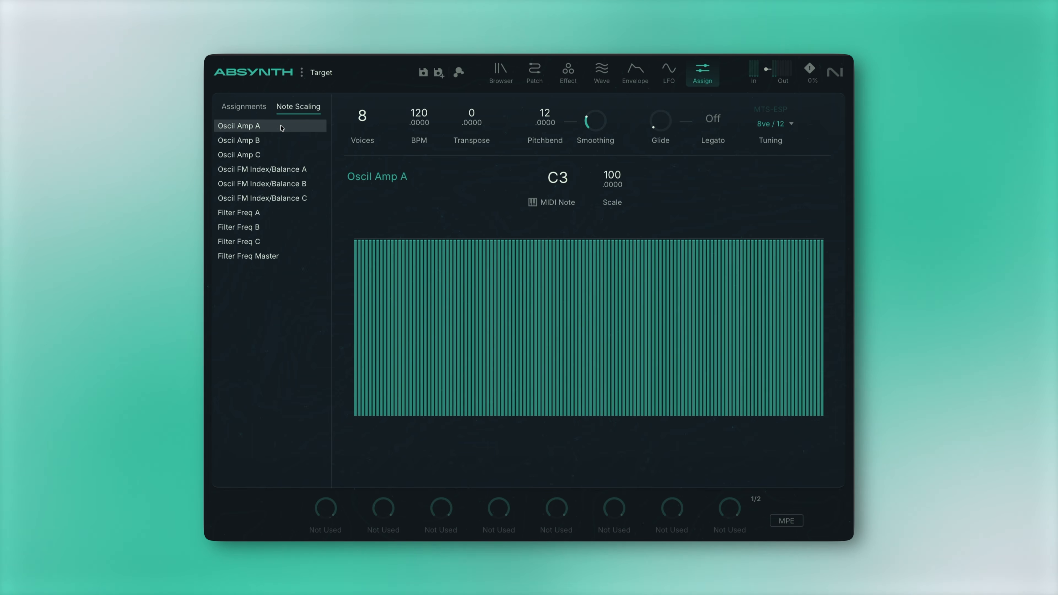
click(273, 142)
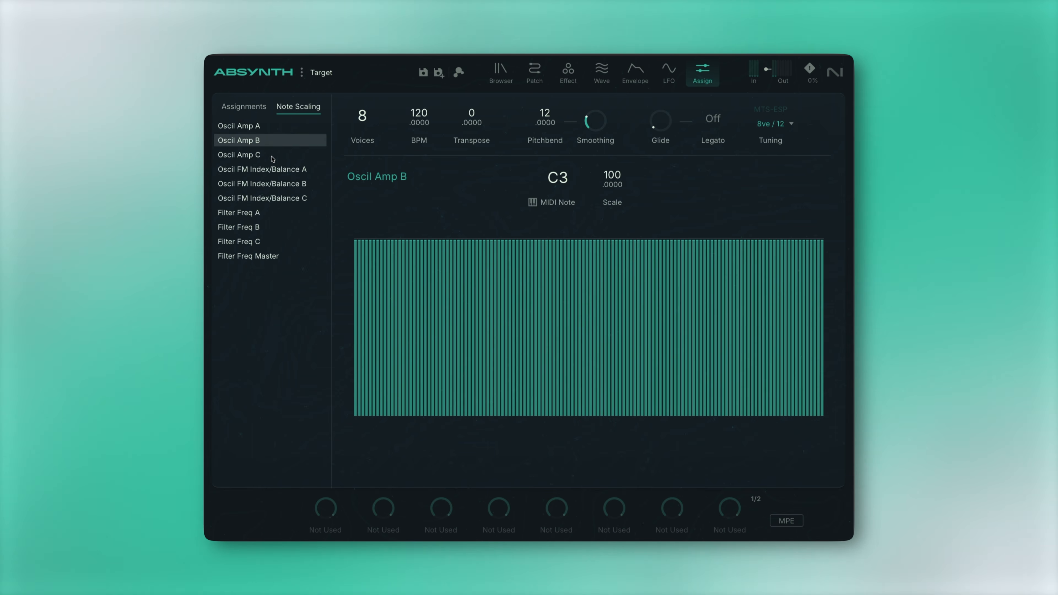
click(273, 156)
click(274, 170)
click(272, 183)
click(288, 256)
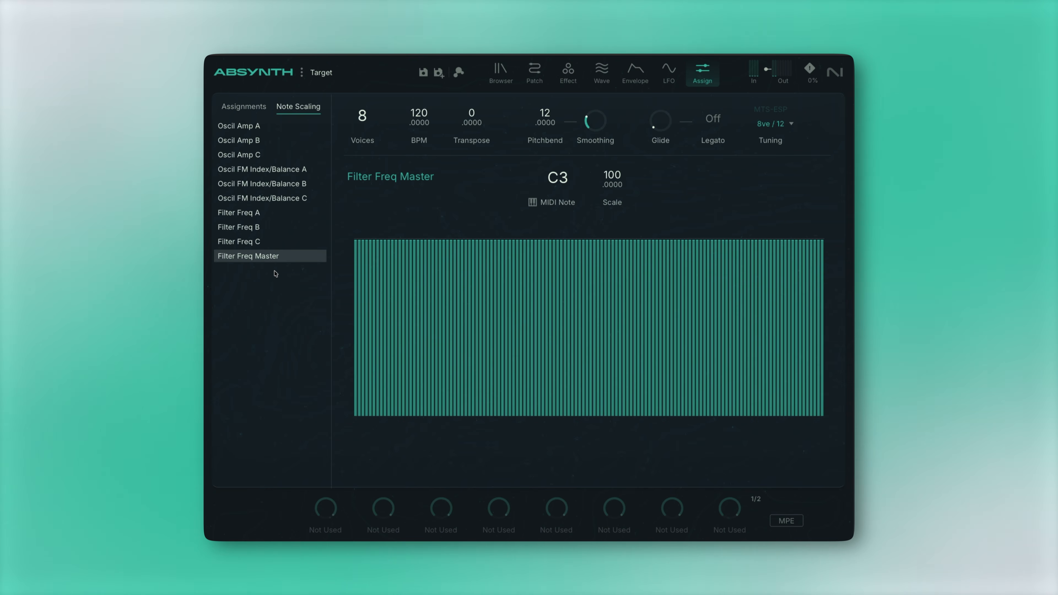
Step: Enable the M1 Ladder LP filter in the patch and return to the Filter Freq Master note scaling
click(529, 73)
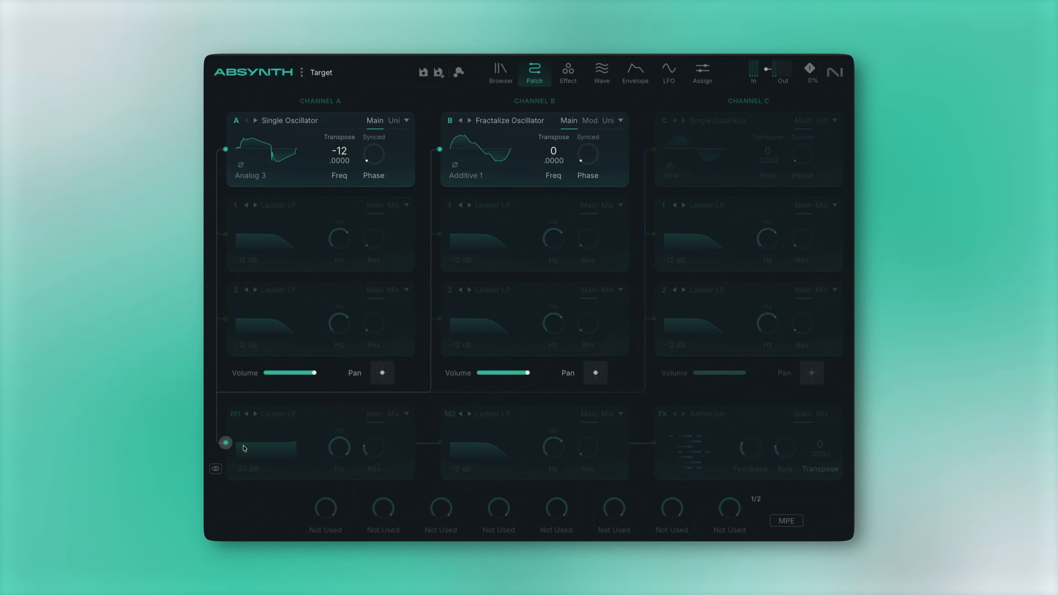
click(231, 445)
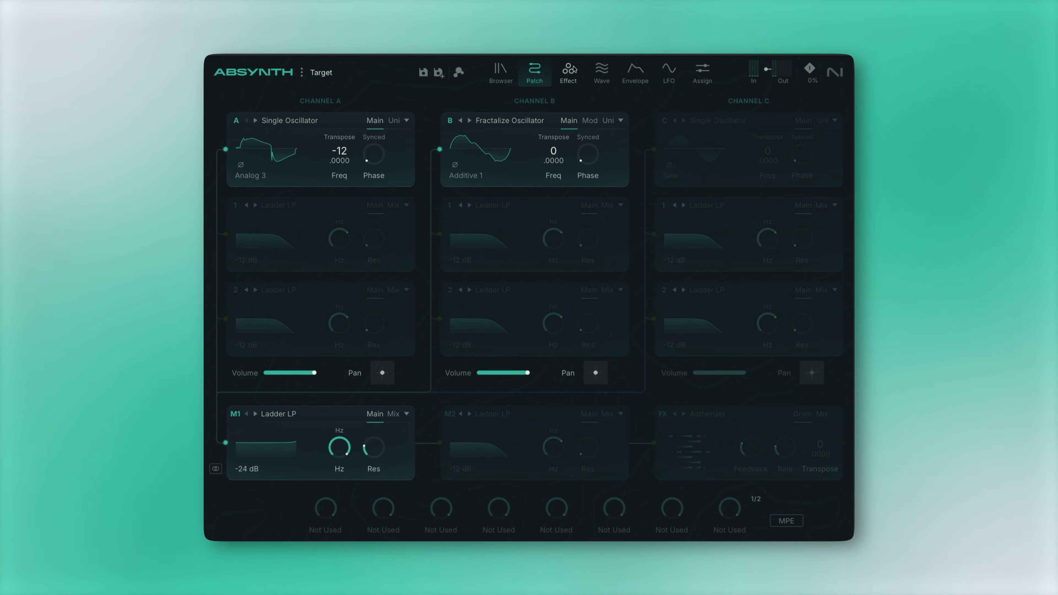
click(696, 69)
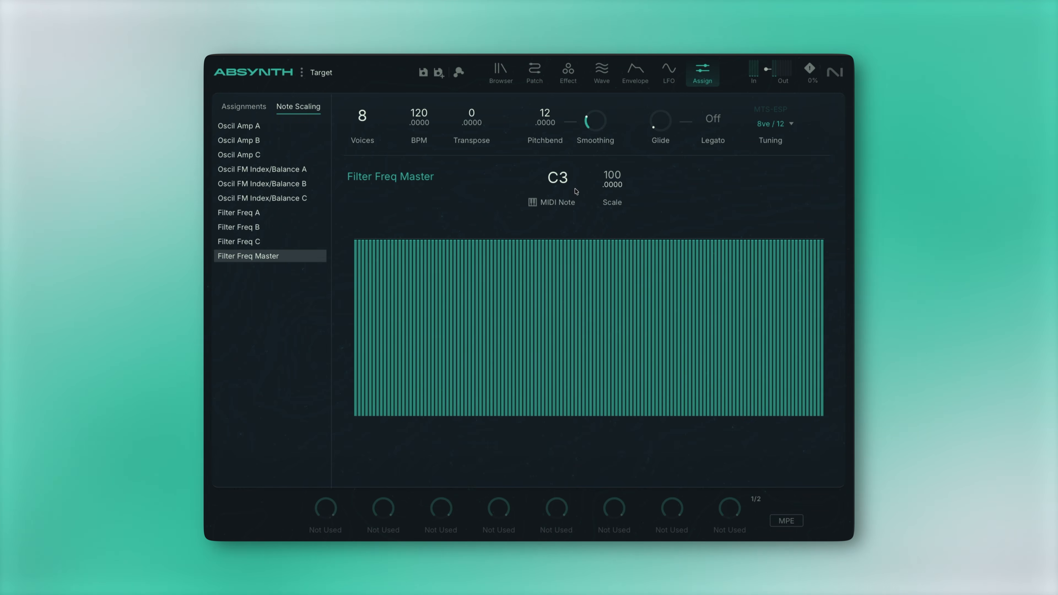
Step: Try MIDI note selection for Filter Freq Master and lower the C3 scale to about 64.28, 39.01 and 17.89 in turn
click(533, 204)
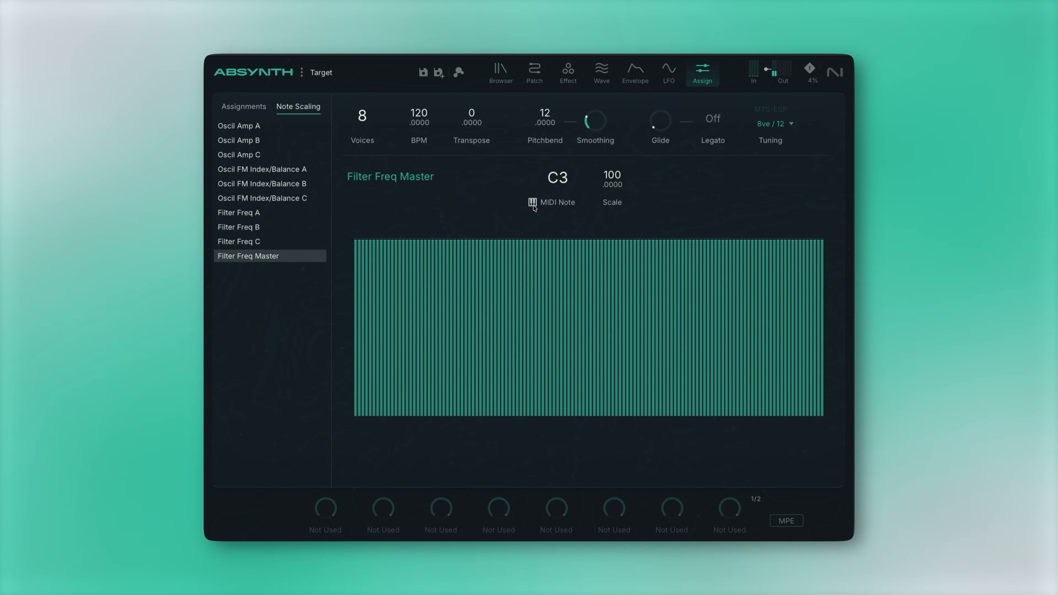
drag(612, 169, 609, 227)
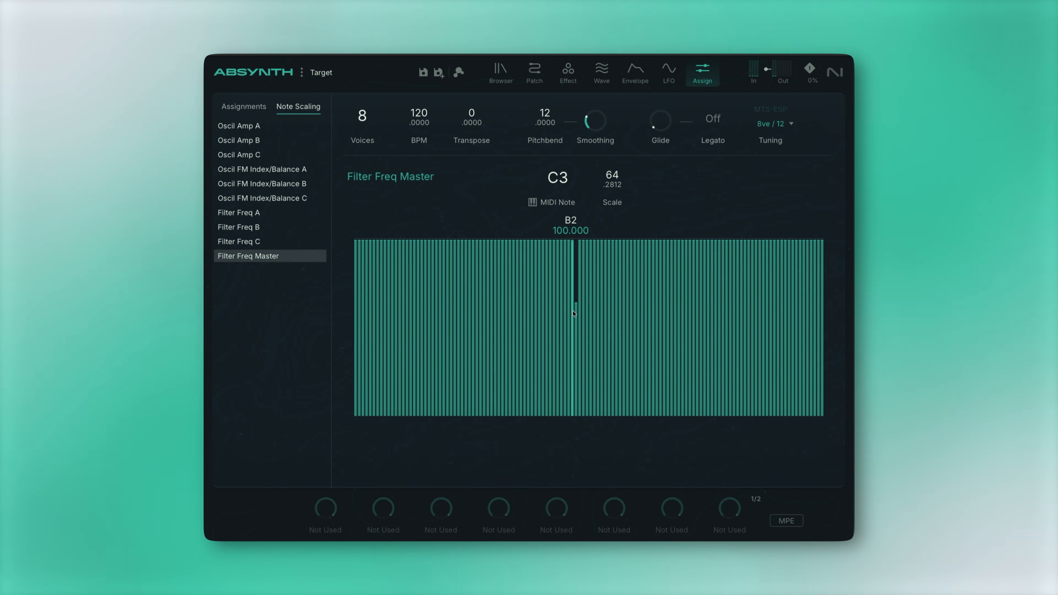
drag(575, 304, 576, 348)
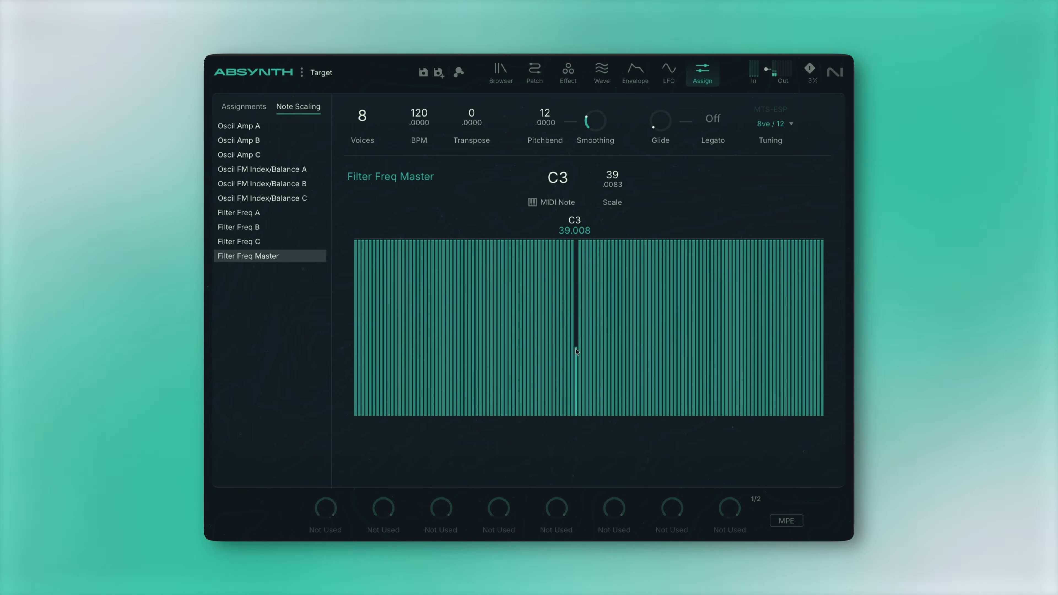
drag(575, 348, 576, 385)
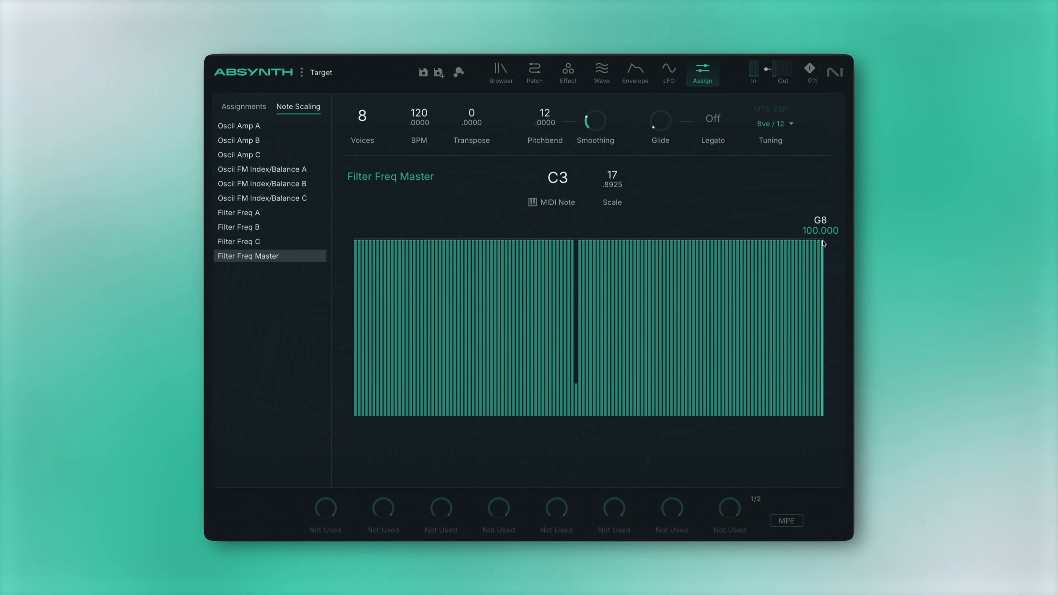
Step: Try two scaling curves for Filter Freq Master that fall from the lowest to the highest notes, and restore all notes to 100
mouse_move(823, 411)
mouse_down()
mouse_move(554, 350)
mouse_move(343, 238)
mouse_up()
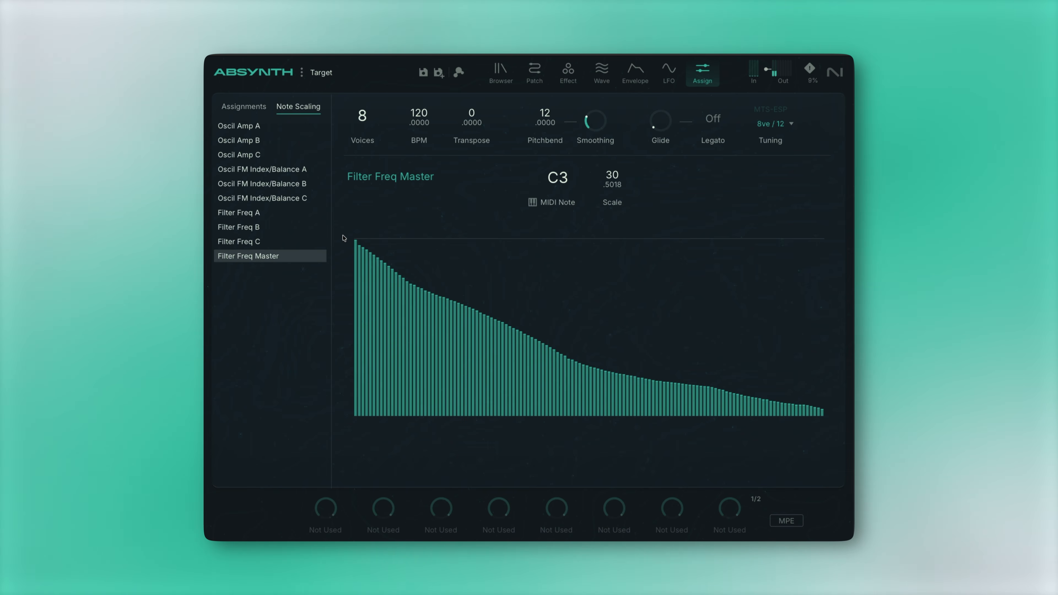
mouse_move(823, 410)
mouse_down()
mouse_move(375, 329)
mouse_move(331, 260)
mouse_up()
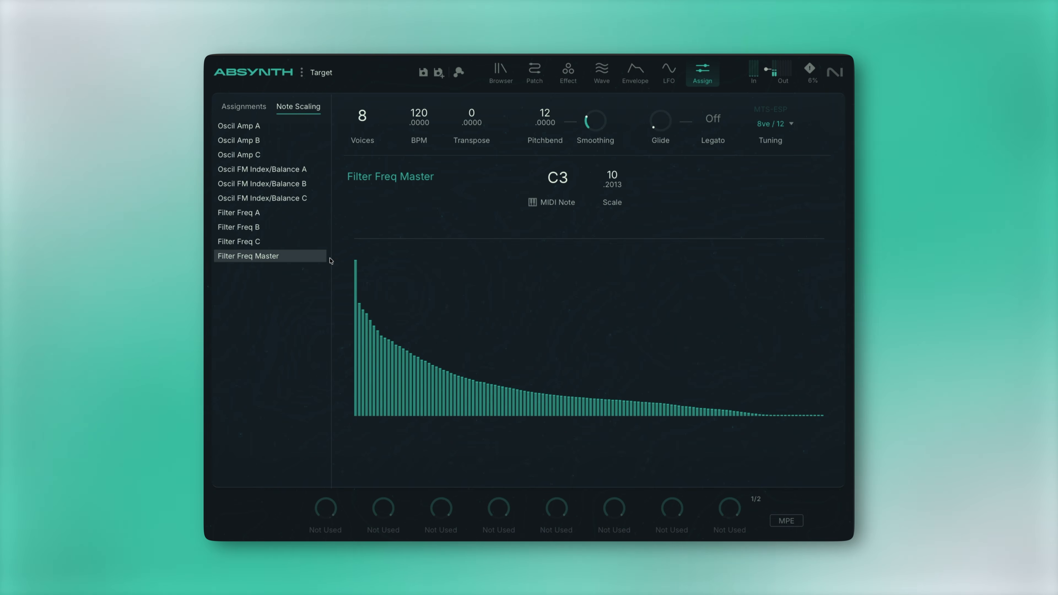
mouse_move(363, 236)
mouse_down()
mouse_move(353, 234)
mouse_move(843, 199)
mouse_up()
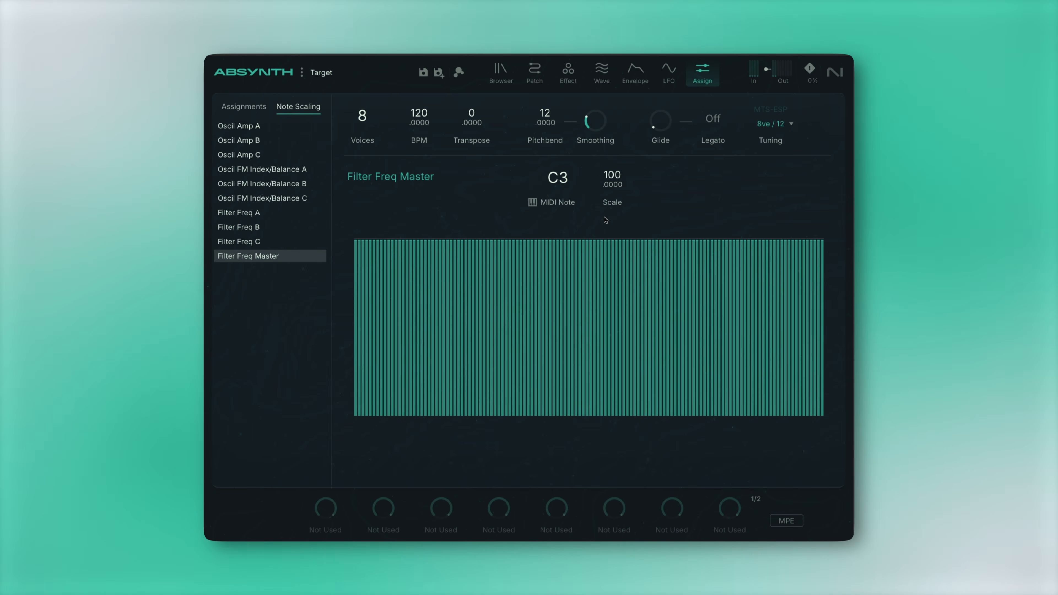
Step: Review the Note Scaling graphs of the individual filter frequencies, oscillator FM Index/Balance and oscillator amps
click(265, 242)
click(273, 228)
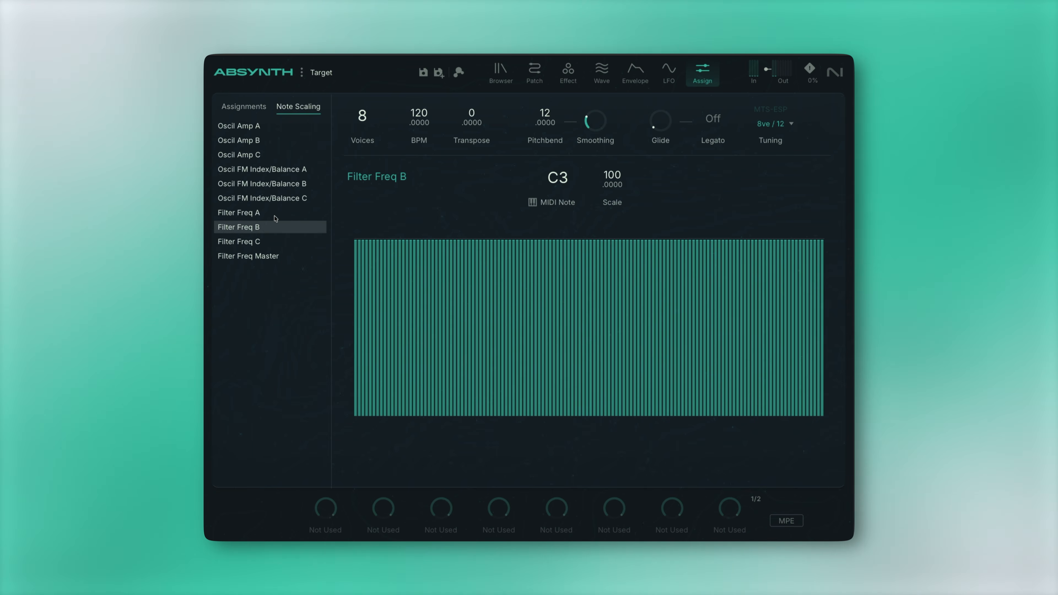
click(276, 214)
click(281, 196)
click(282, 171)
click(282, 154)
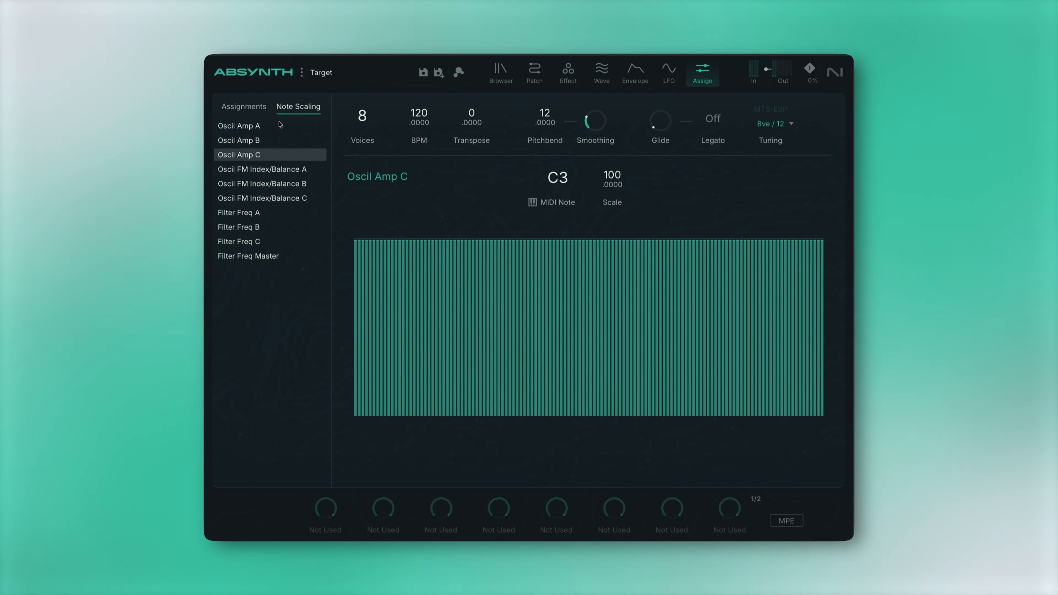
click(277, 122)
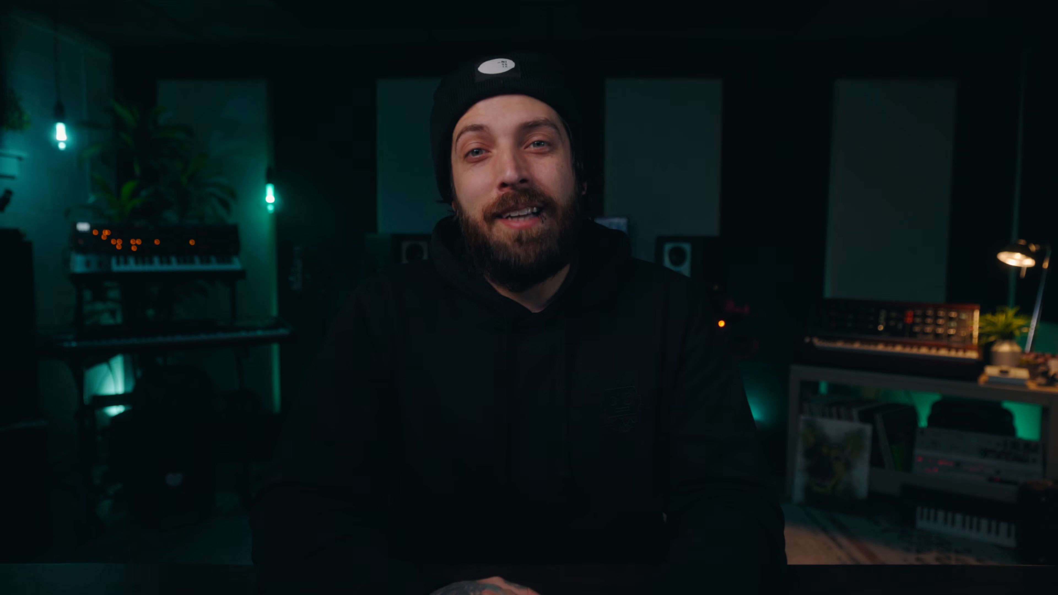